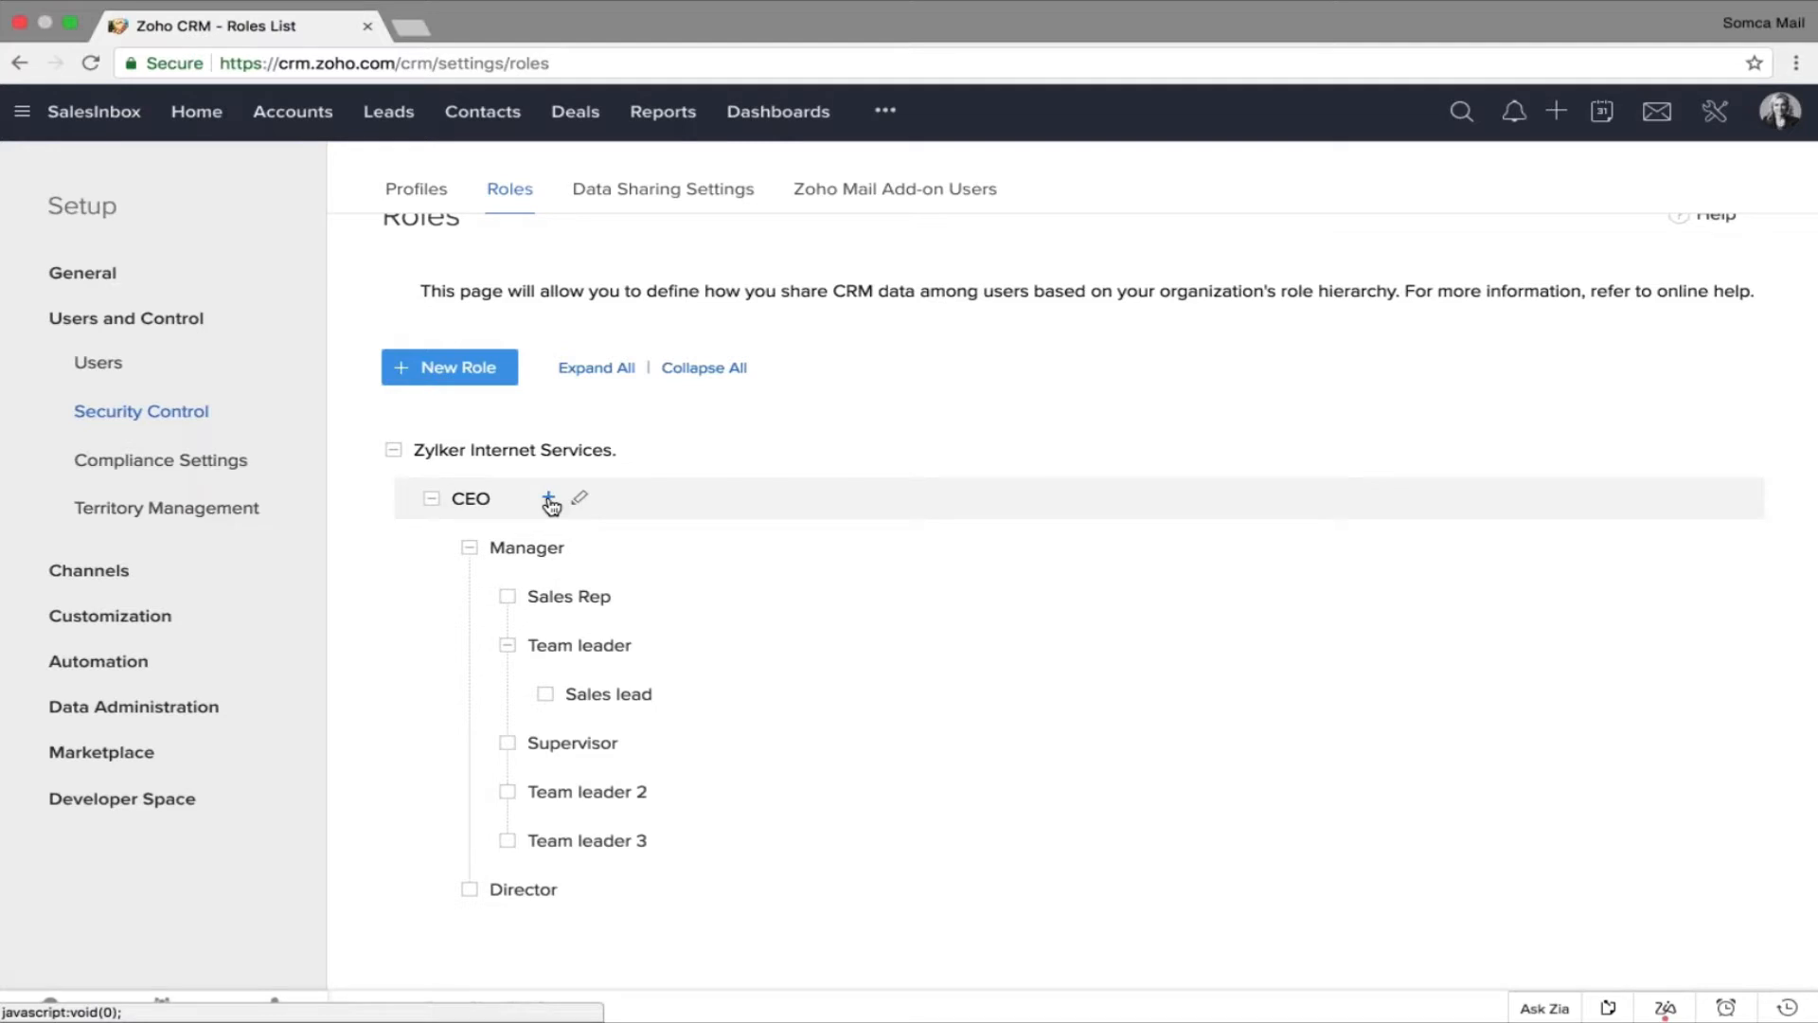
click(548, 499)
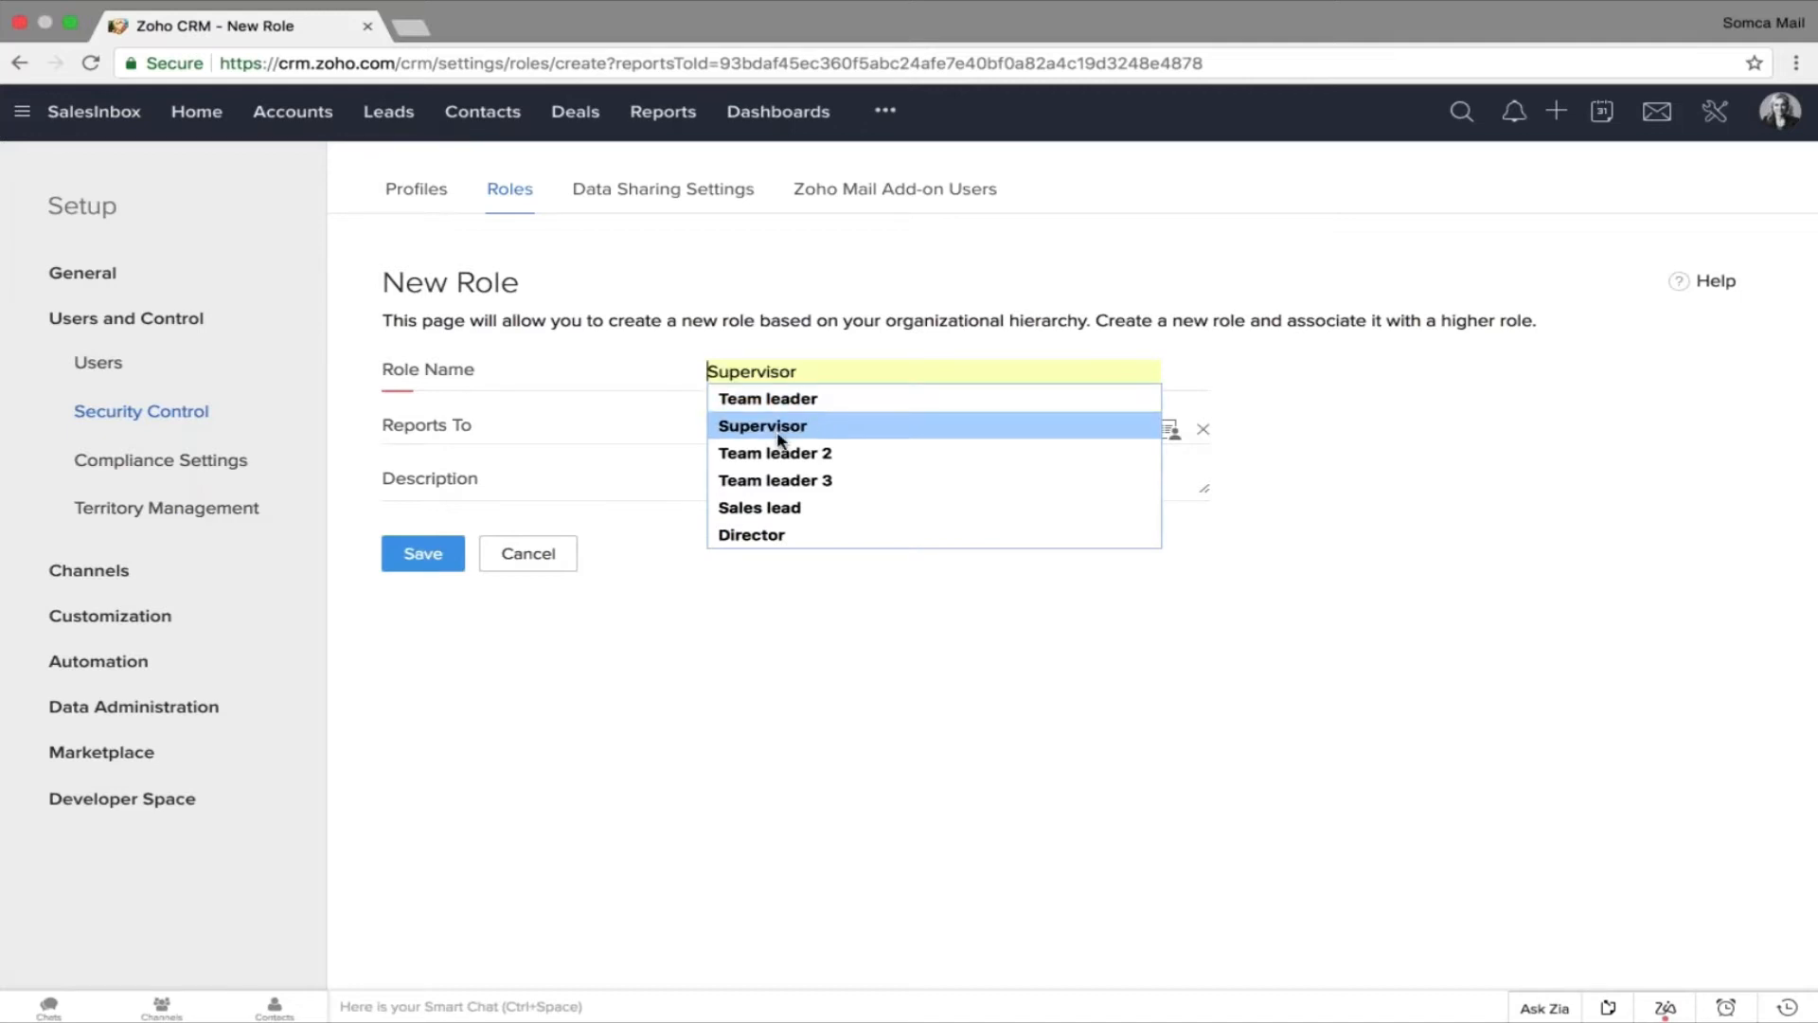
click(696, 655)
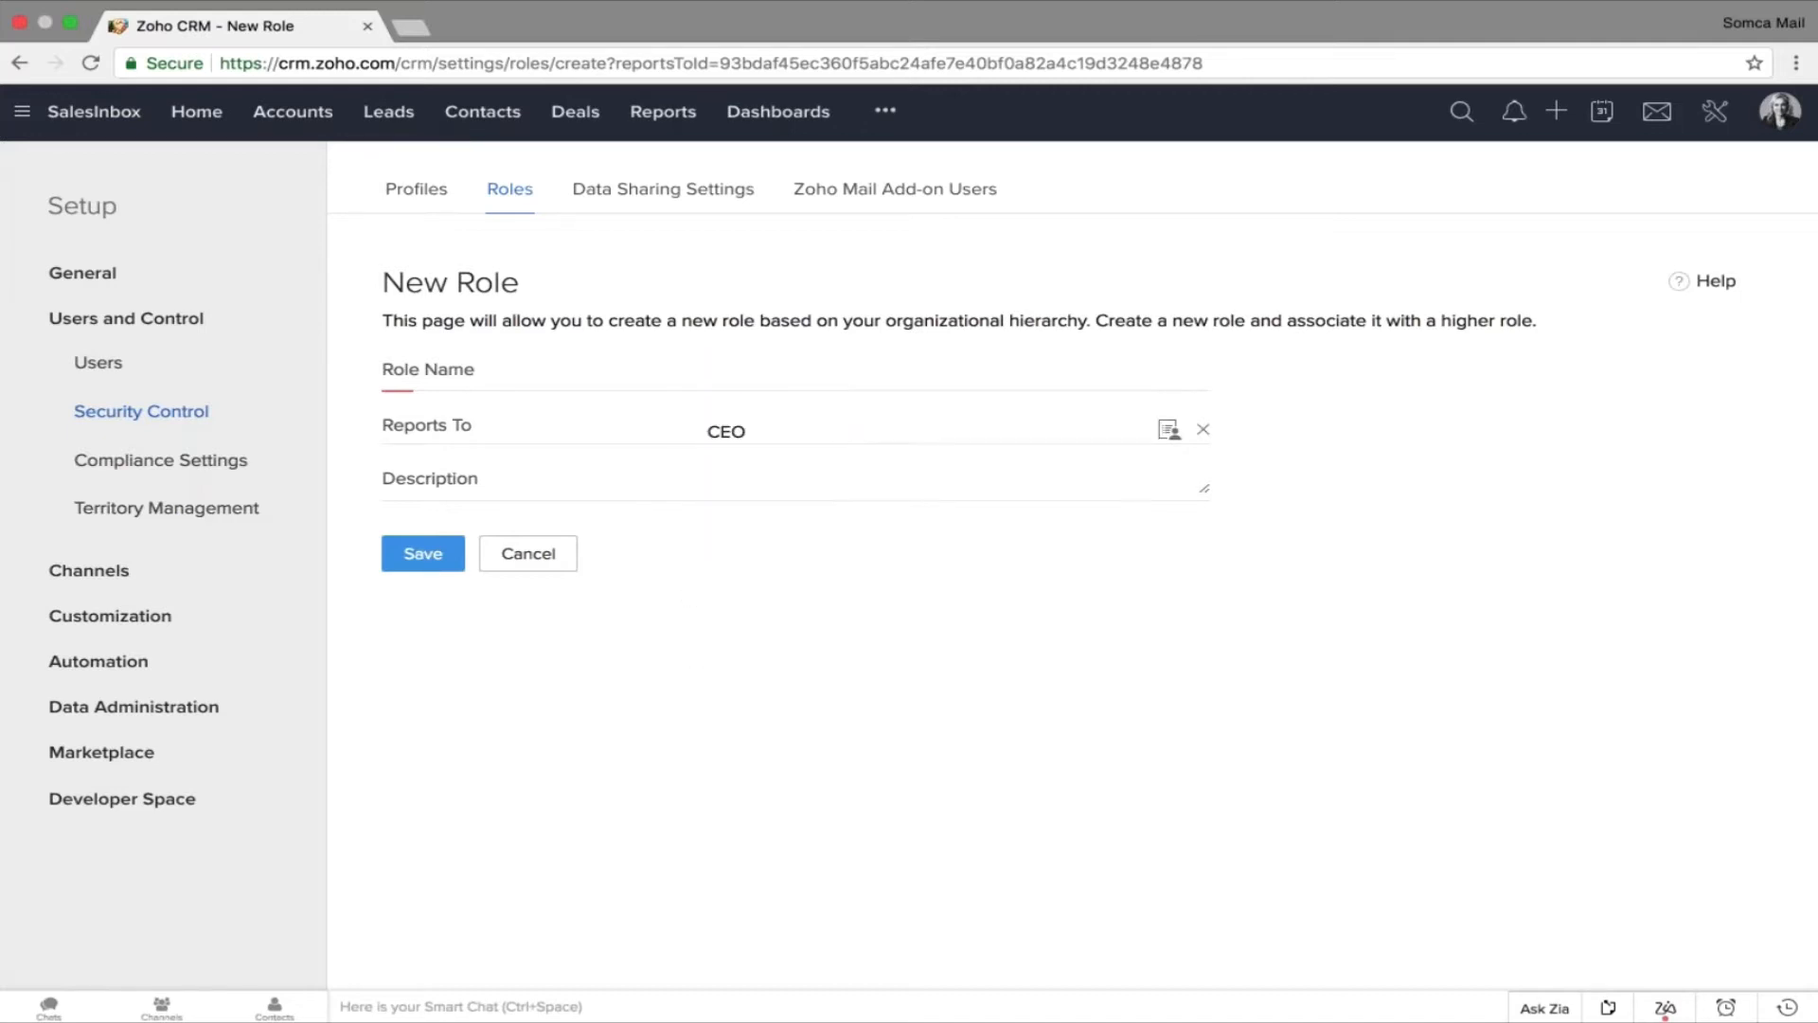
click(1168, 430)
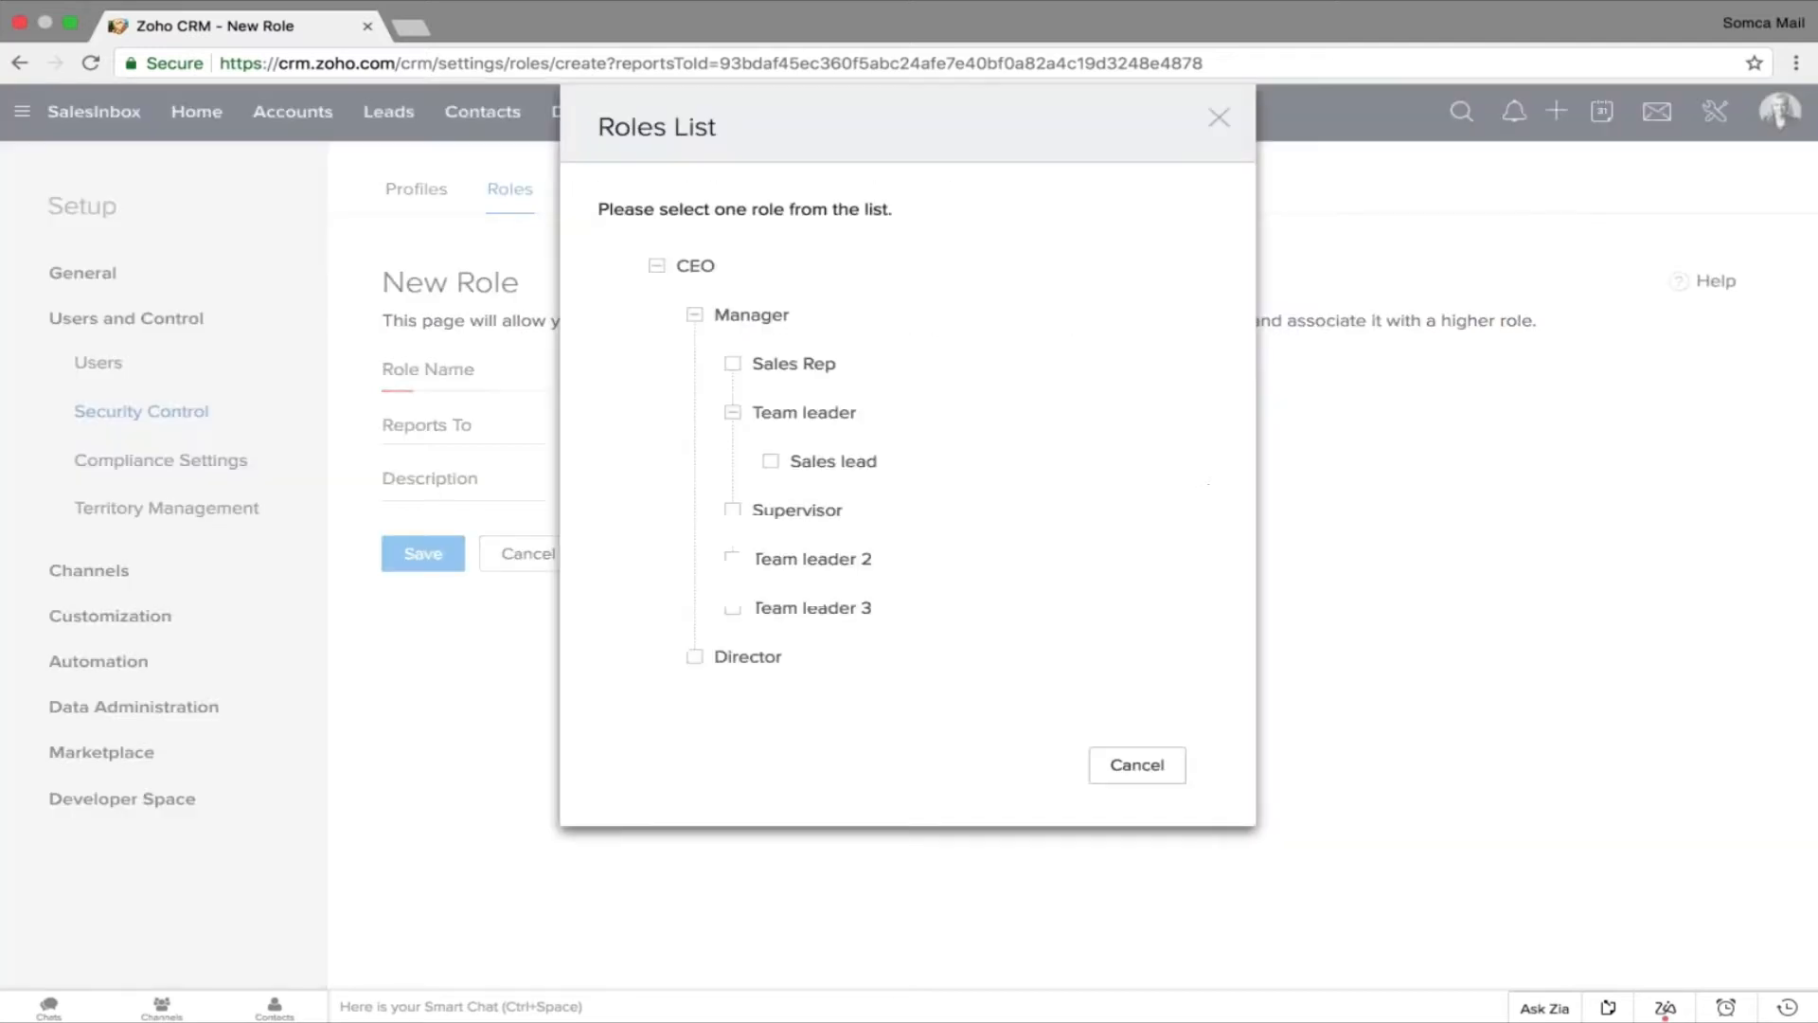
click(1137, 765)
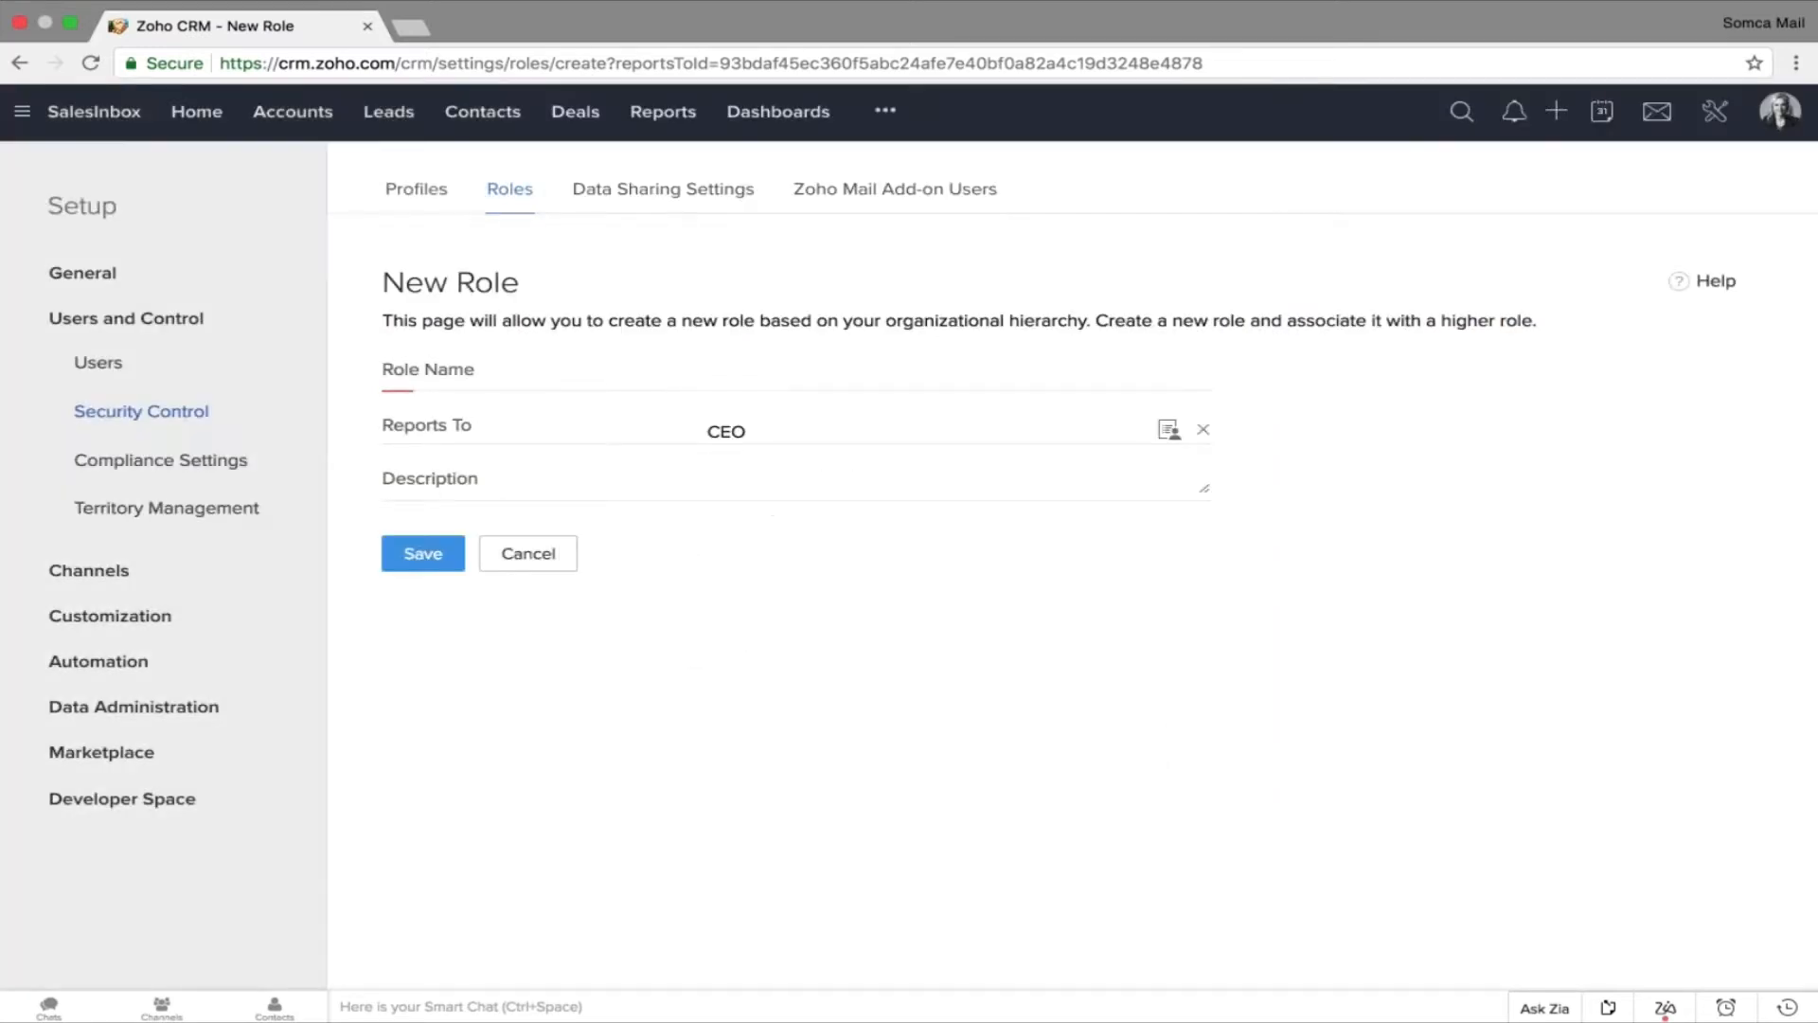
click(423, 554)
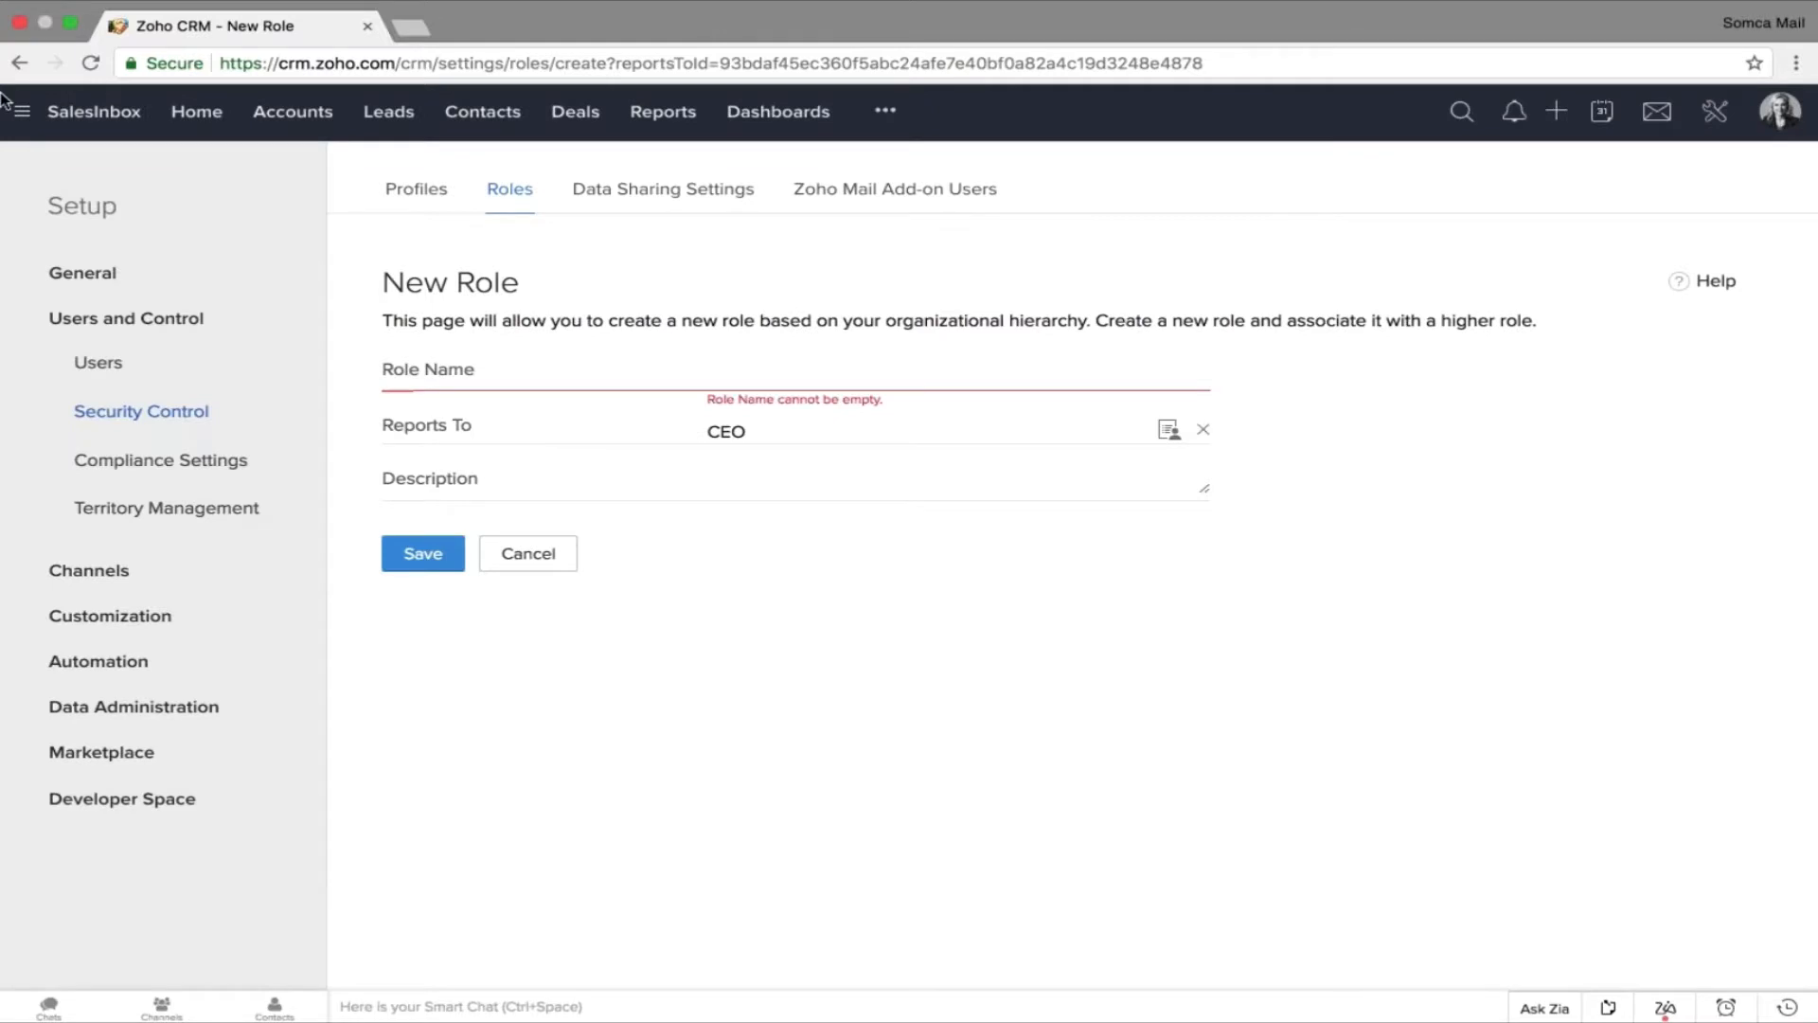
click(19, 62)
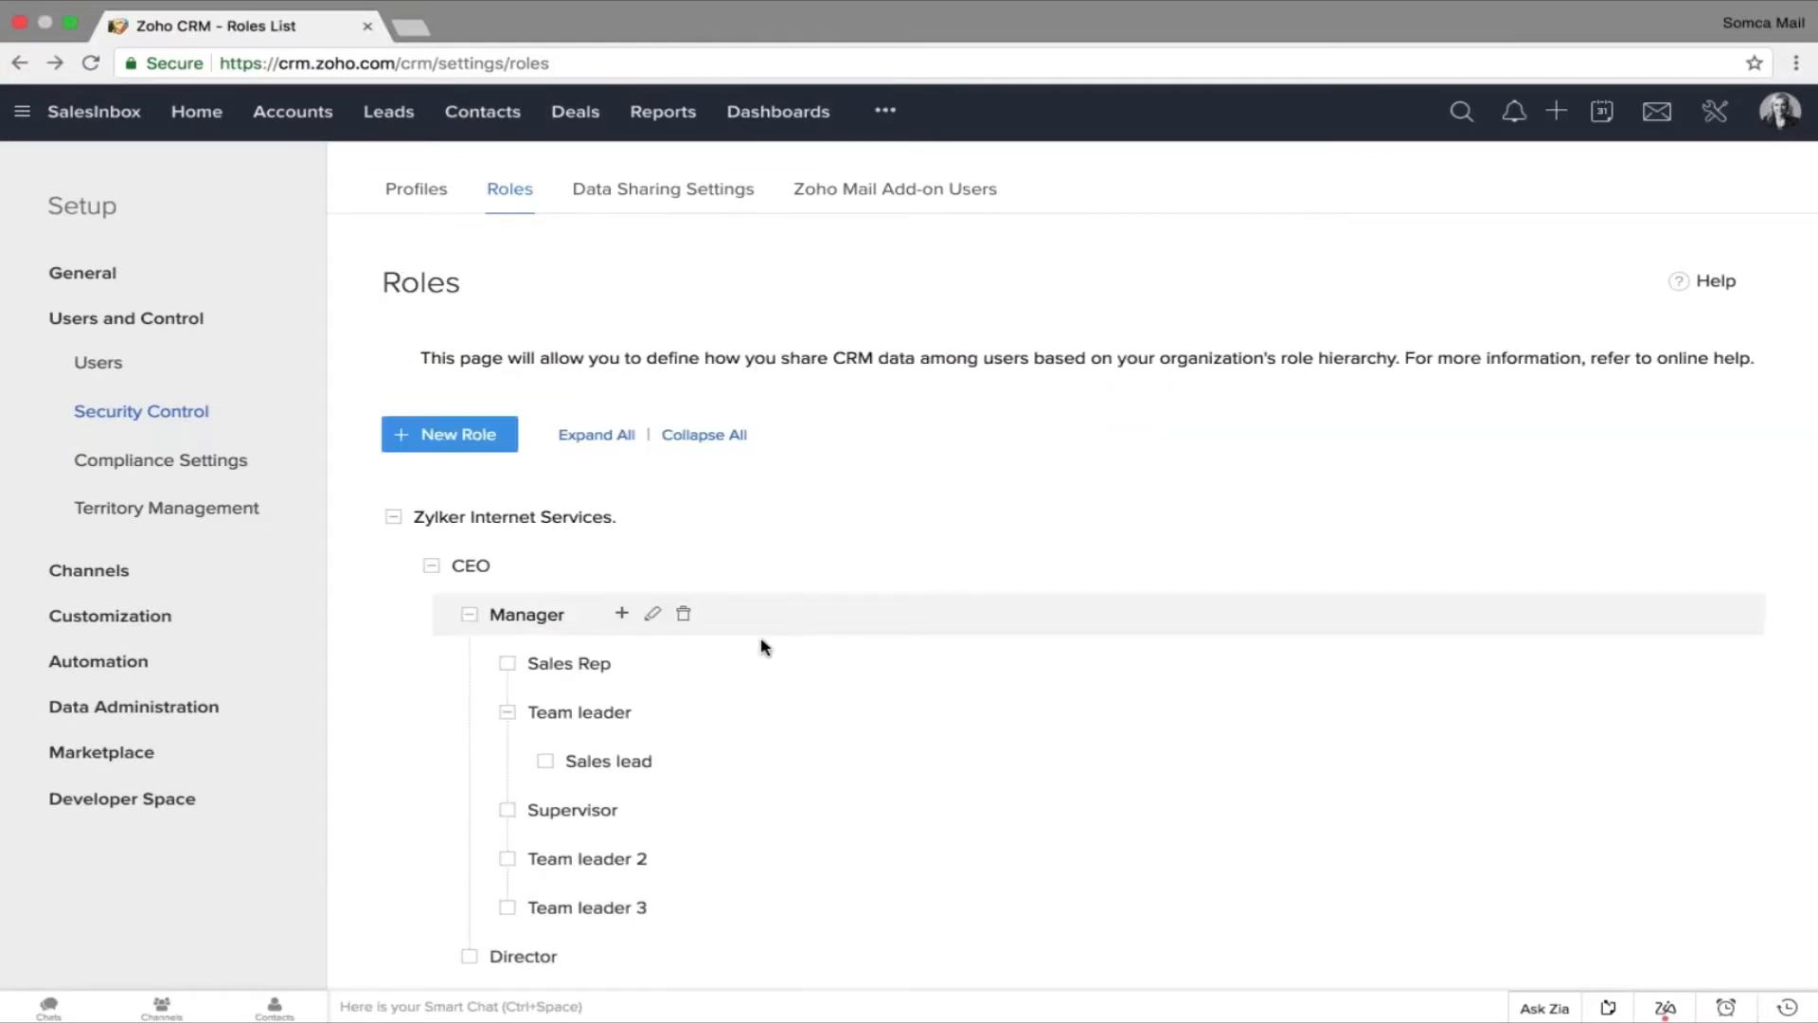
Review the role hierarchy and open the list of profiles in Security Control.
scroll(758, 641, down, 2)
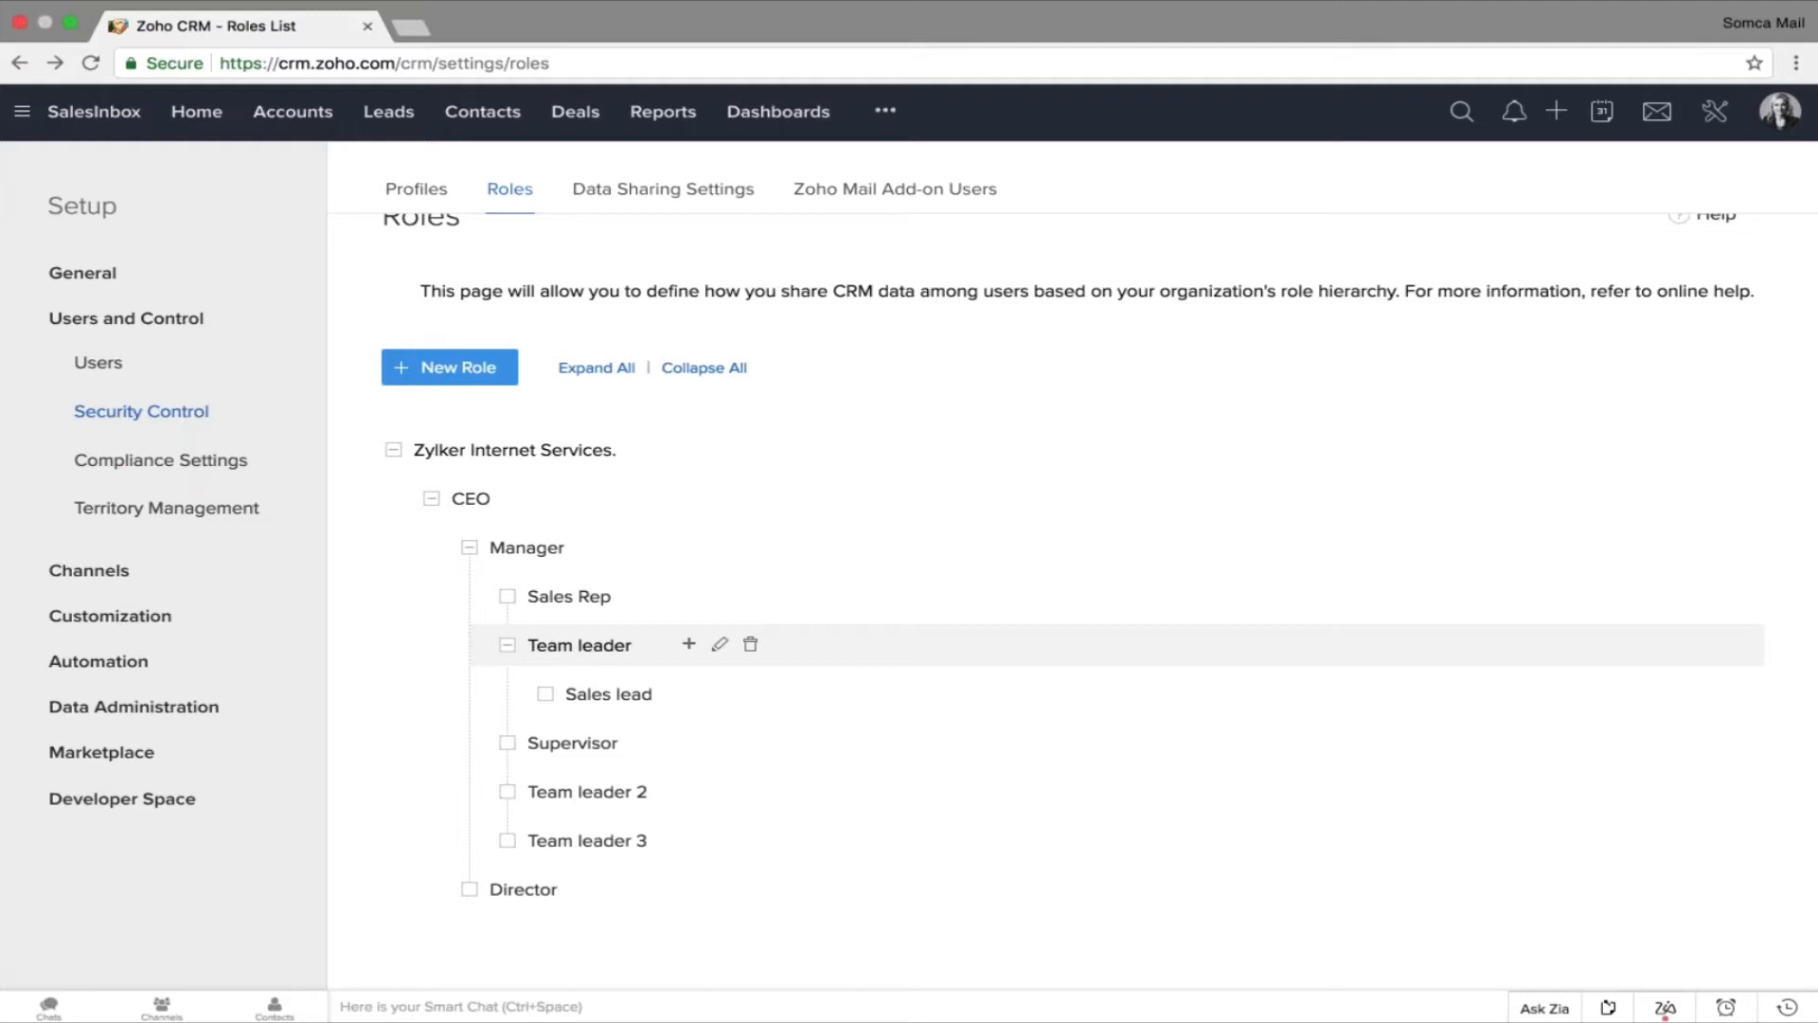
click(405, 201)
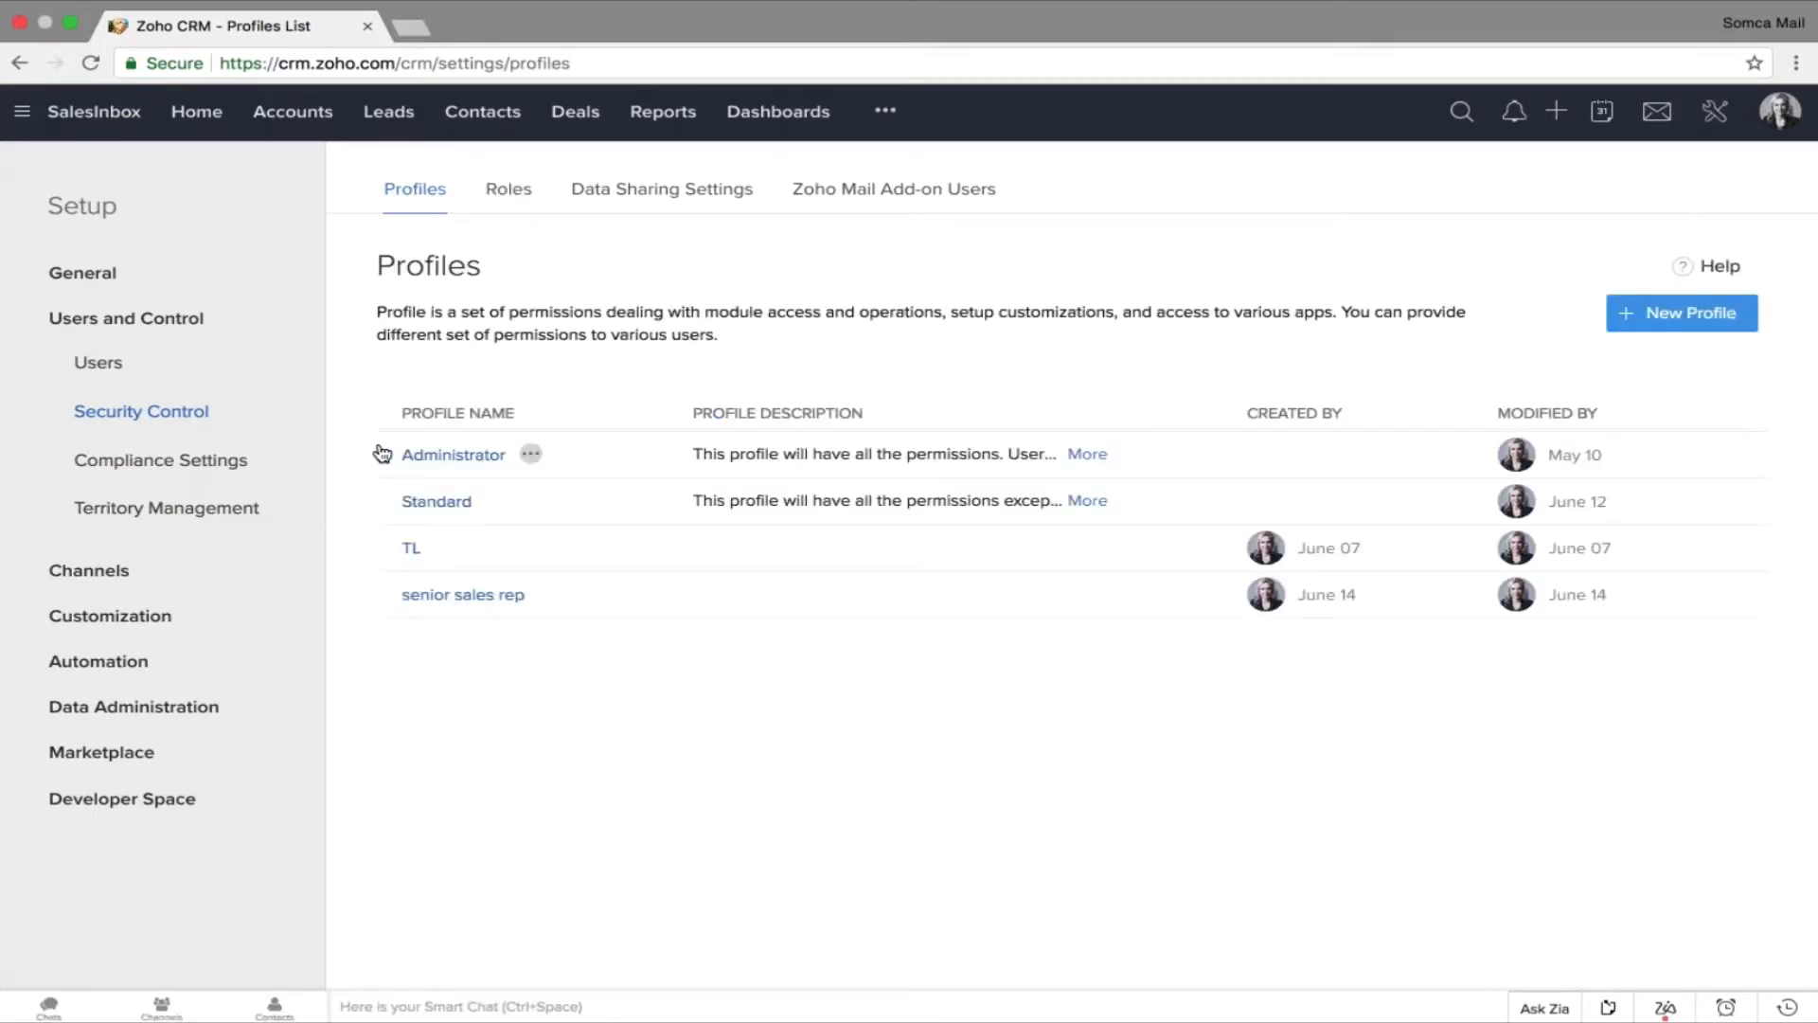
drag(382, 453, 394, 502)
click(393, 469)
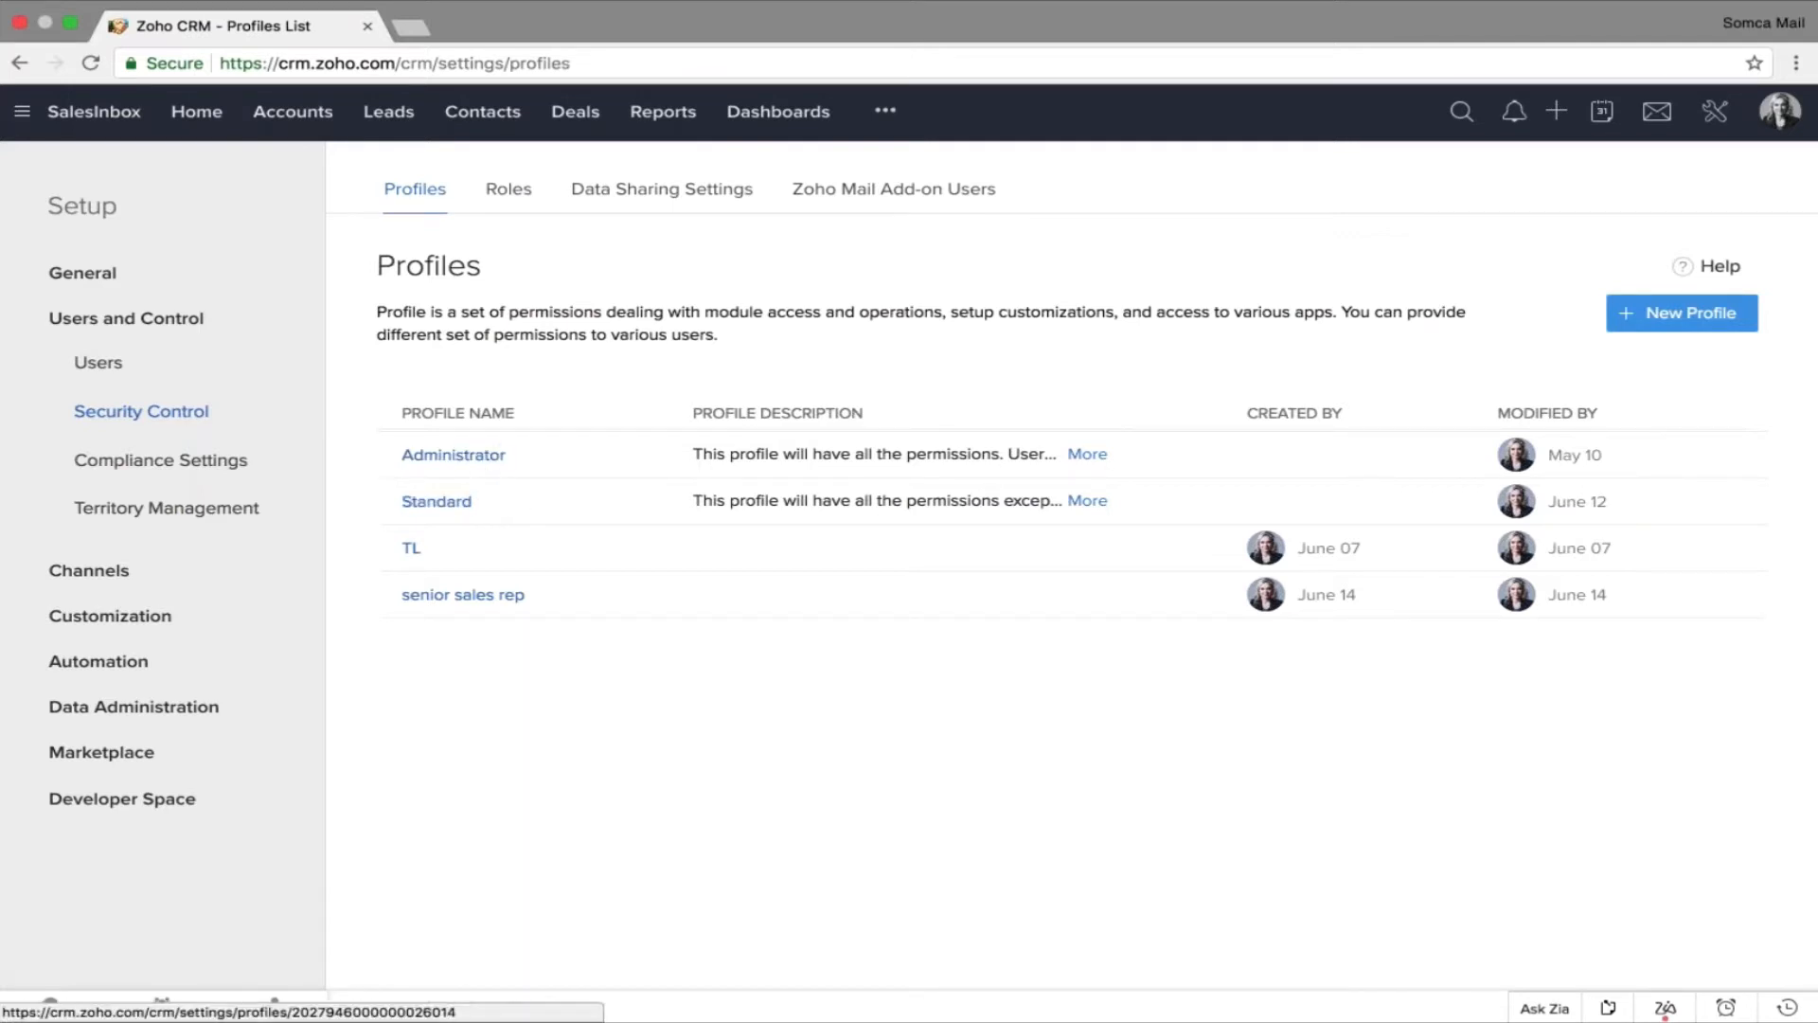
drag(473, 502, 396, 506)
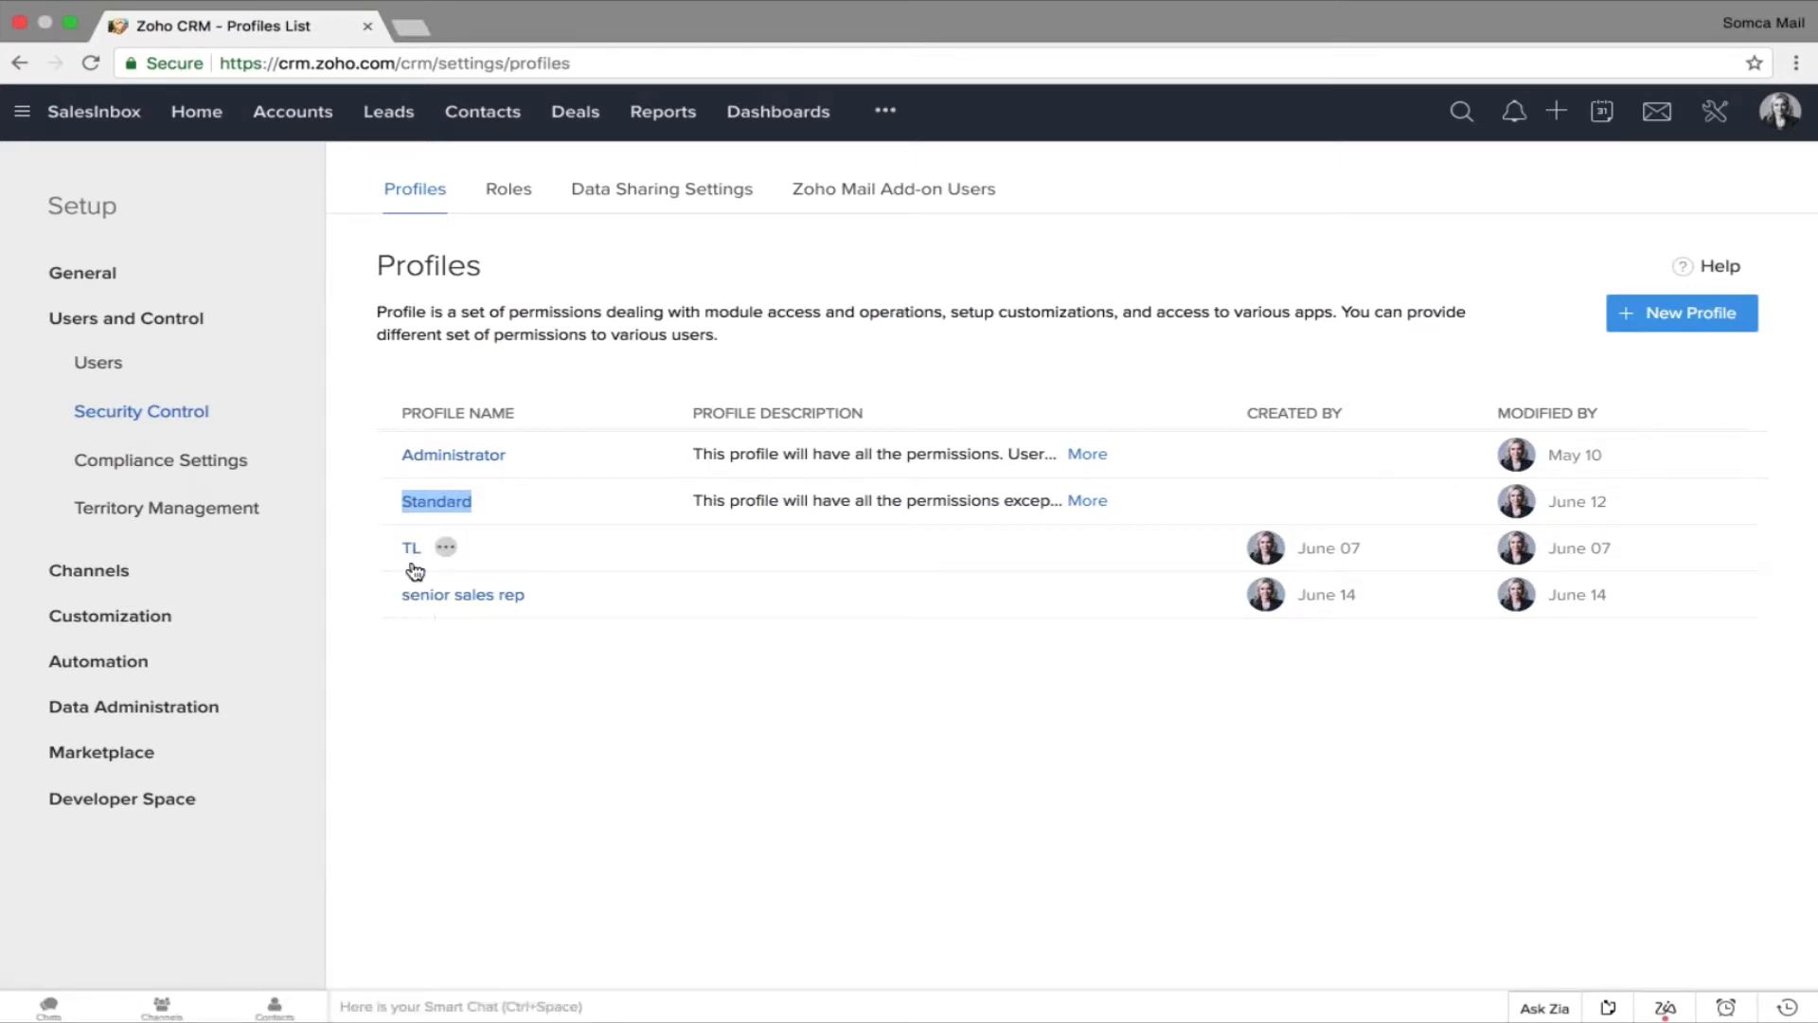
Examine the Administrator profile's module and setup permissions, including its Admin Level permissions, and return to the profiles list.
click(490, 464)
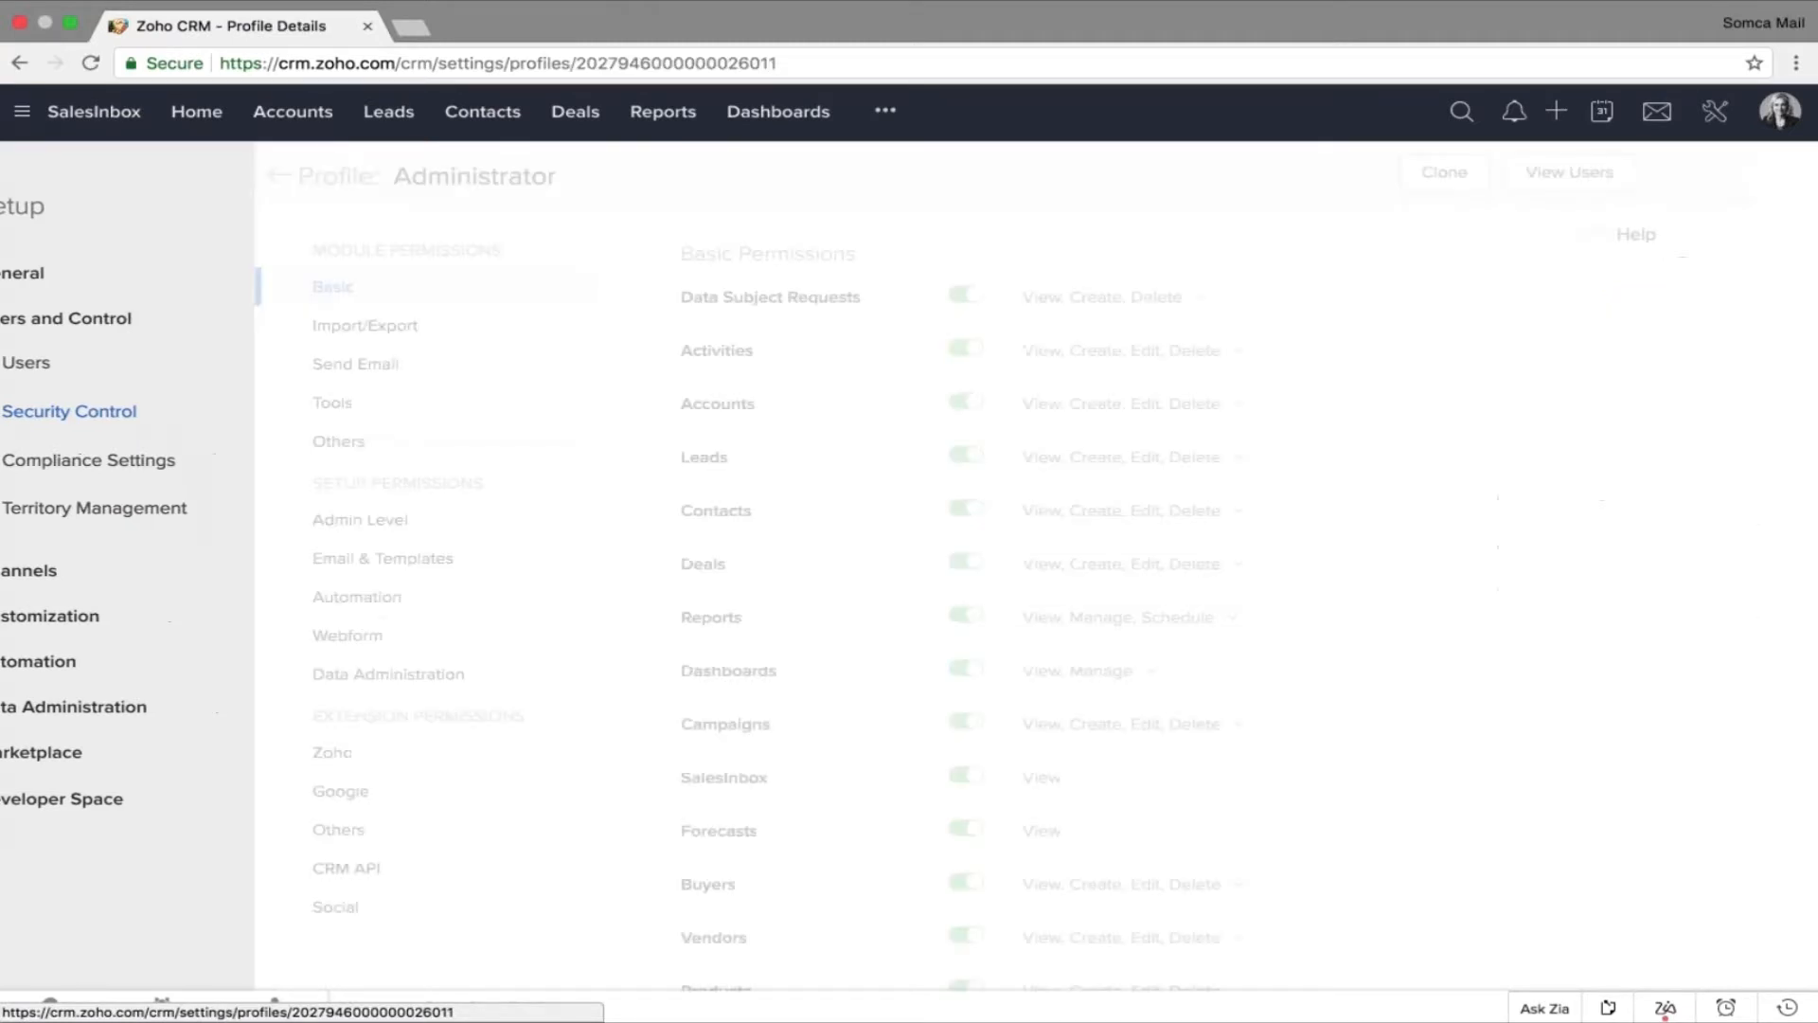
scroll(583, 500, down, 5)
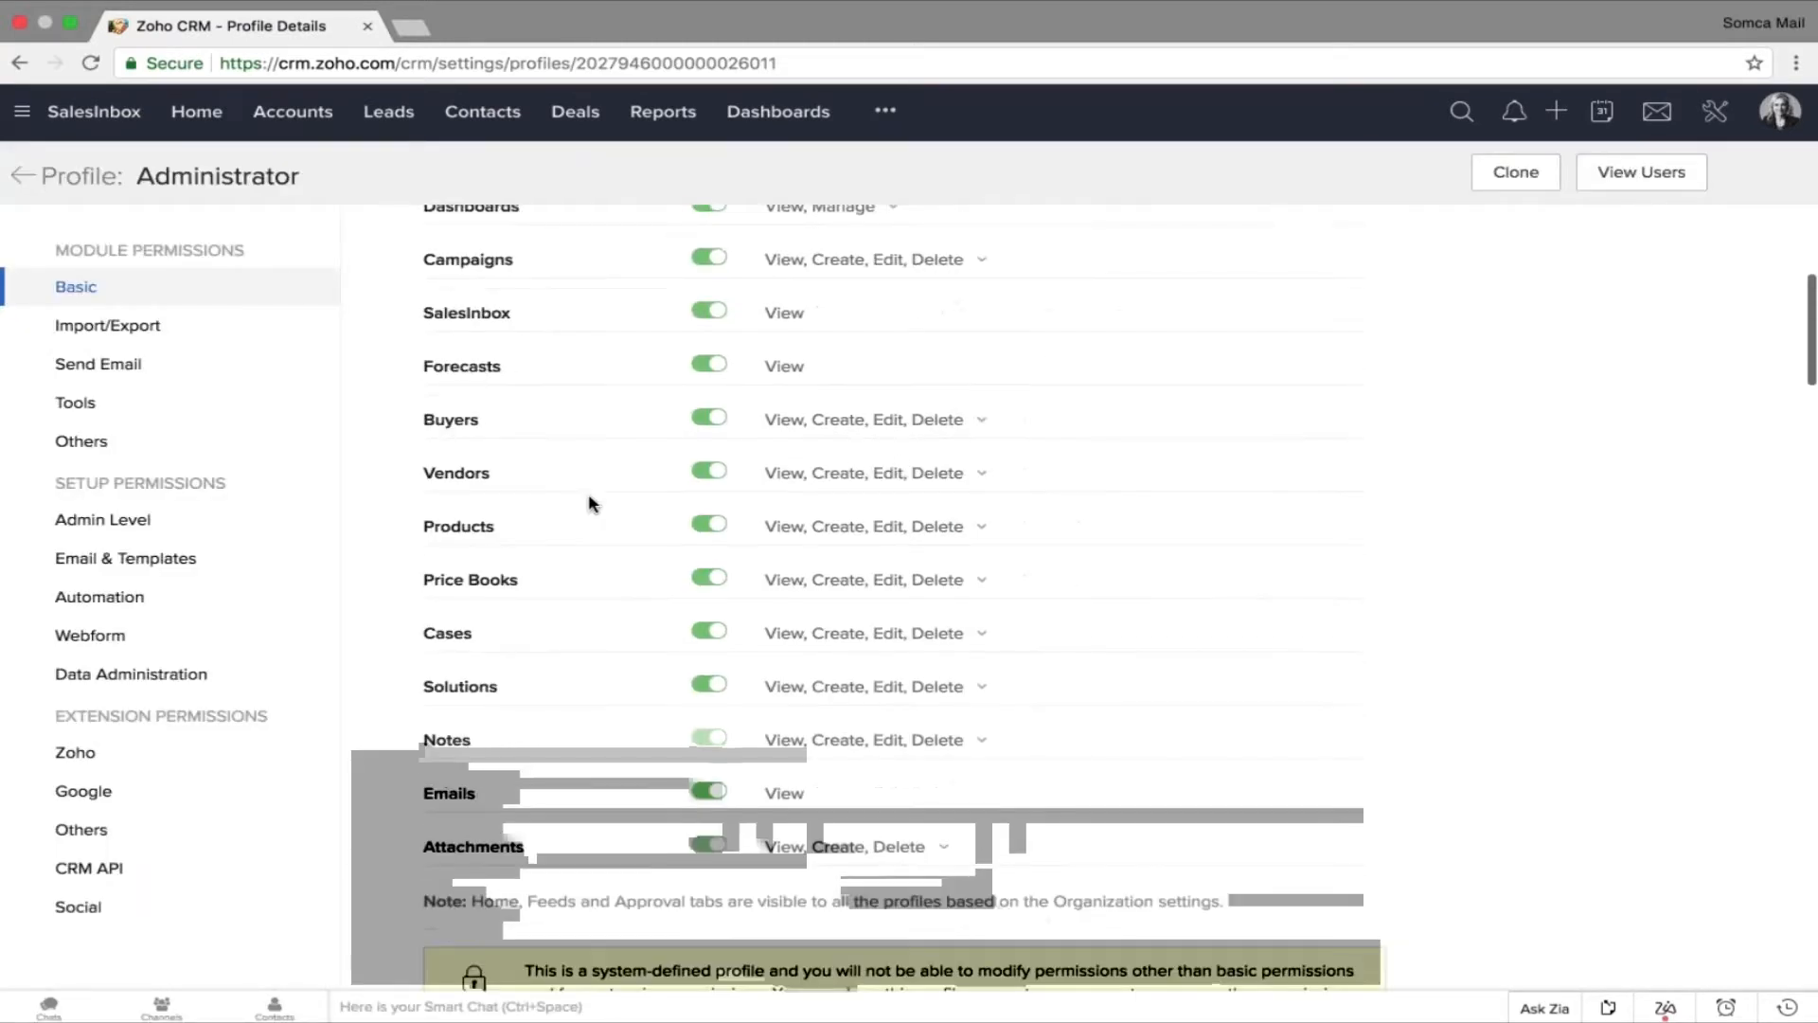
scroll(588, 502, down, 10)
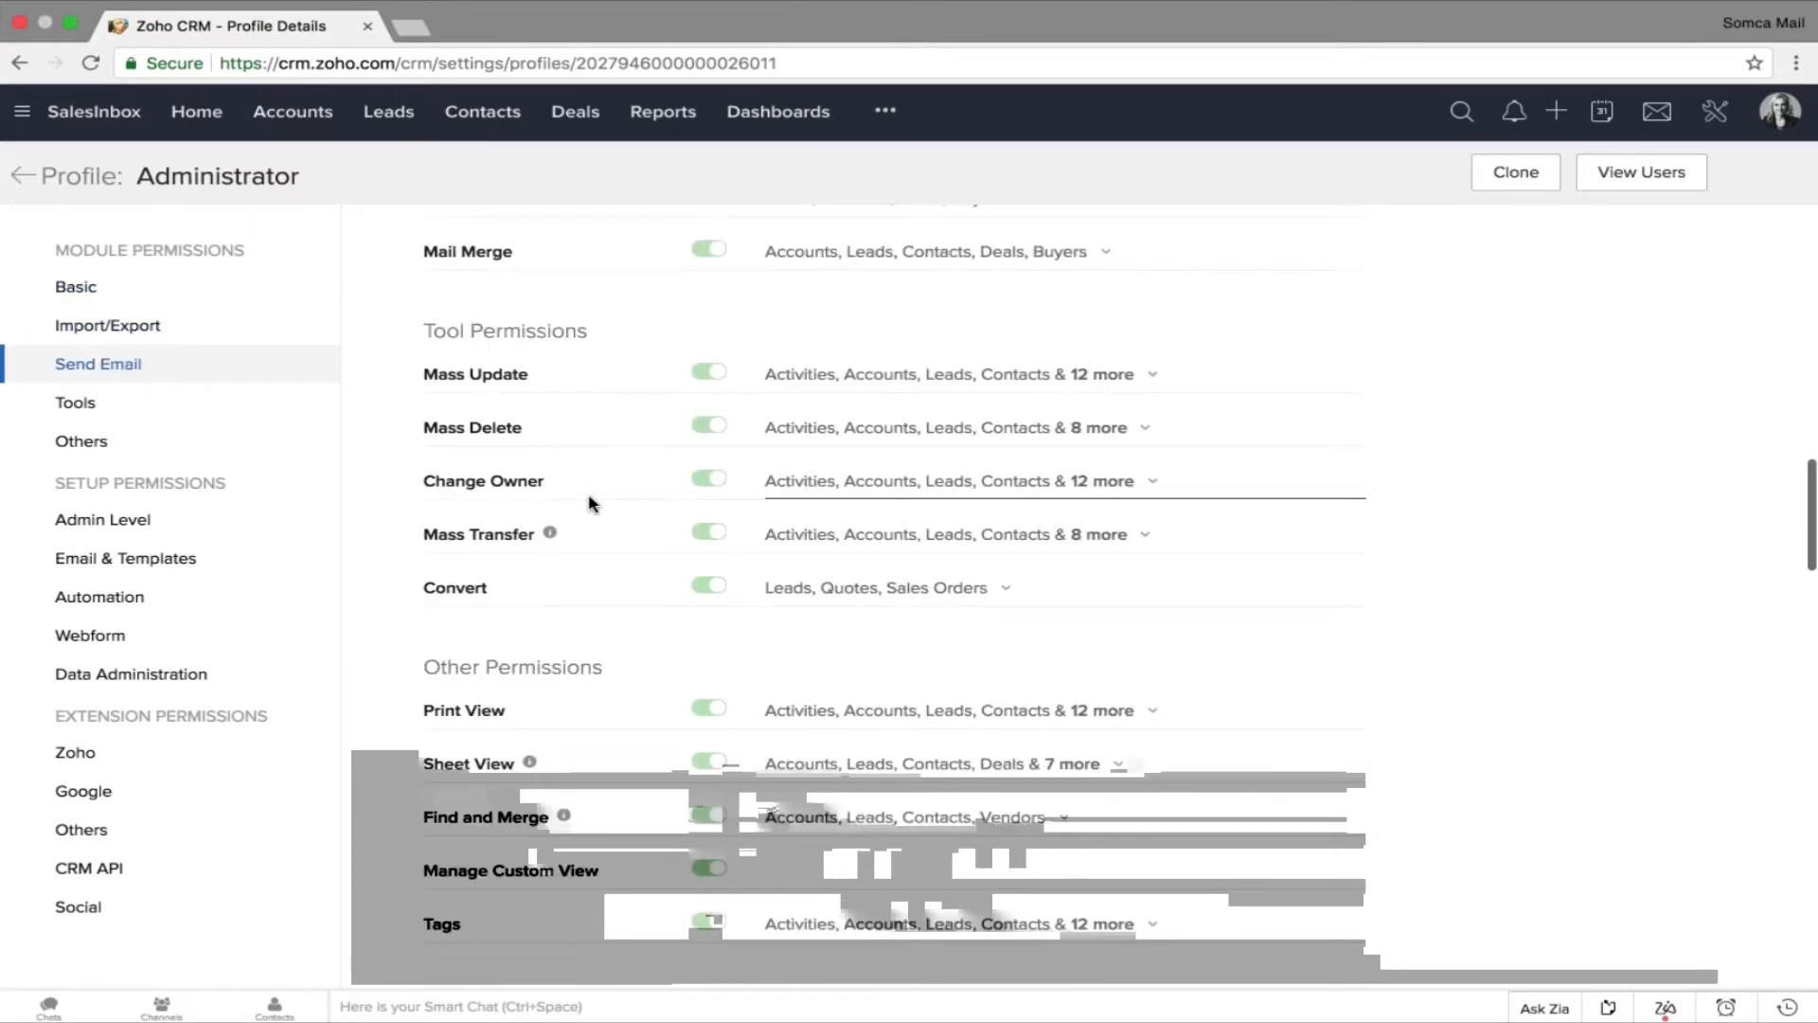
scroll(588, 502, down, 2)
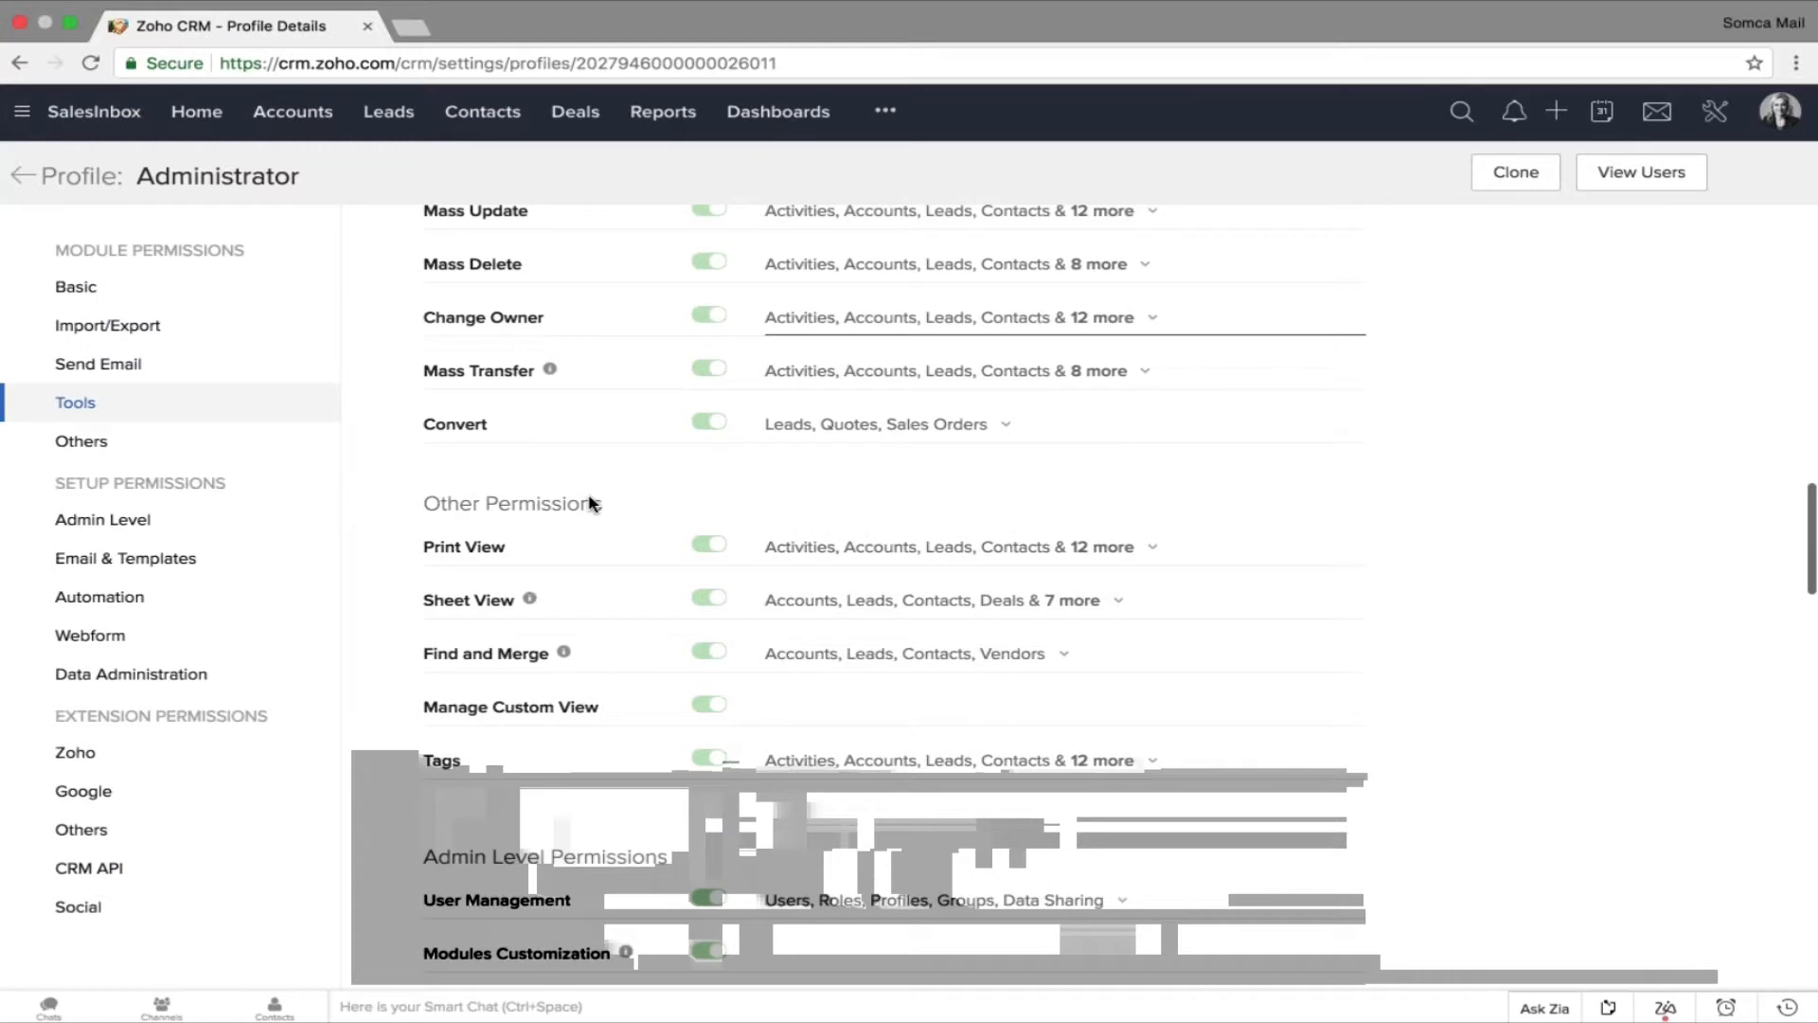
scroll(588, 502, down, 5)
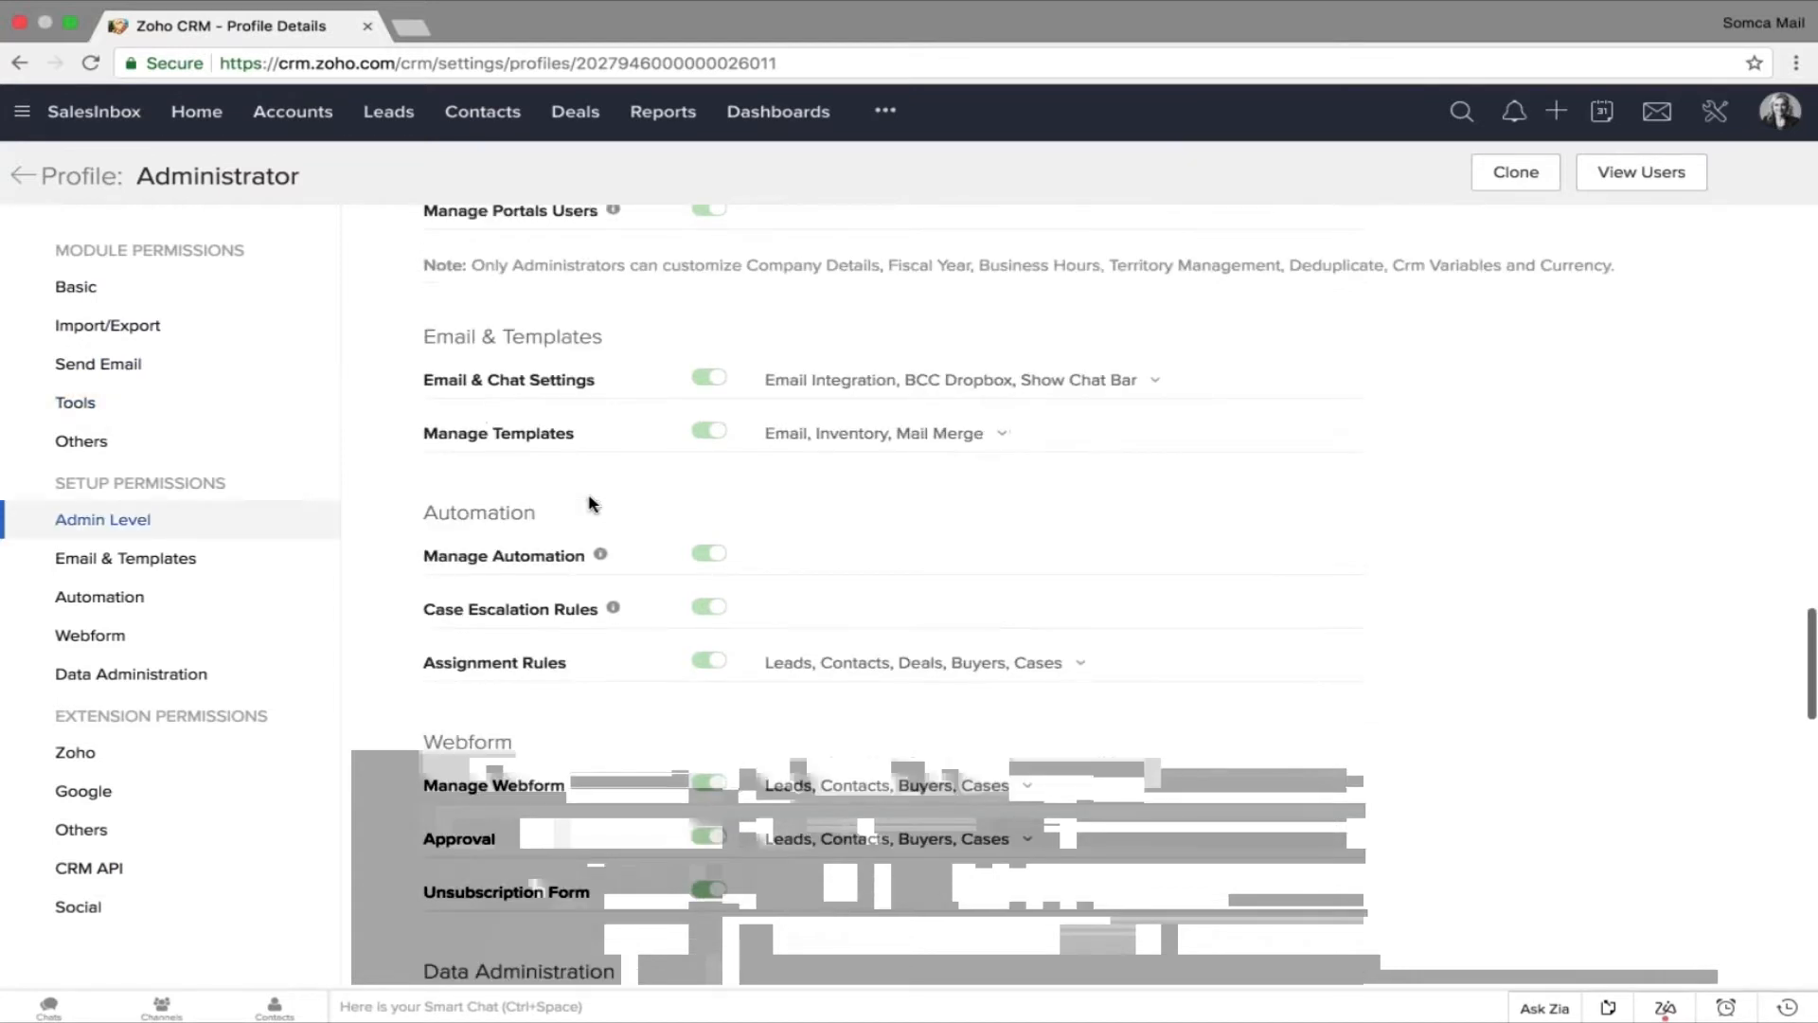
scroll(588, 503, up, 15)
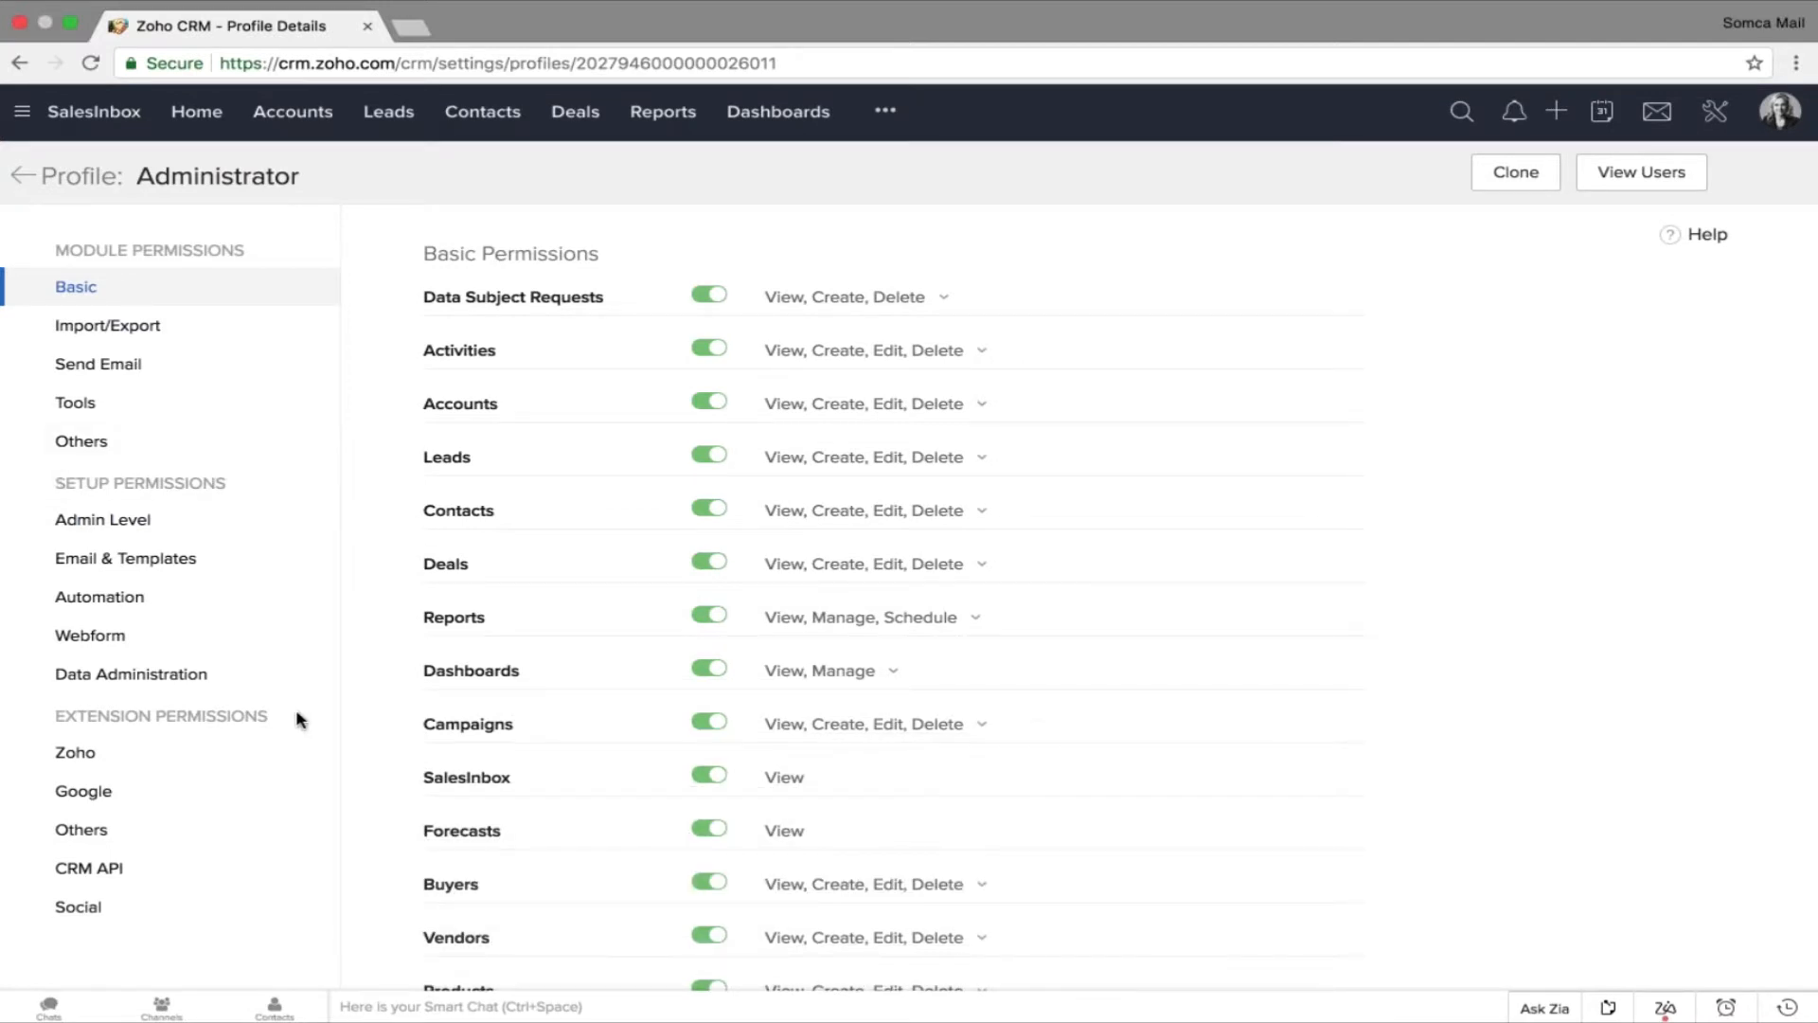
click(128, 519)
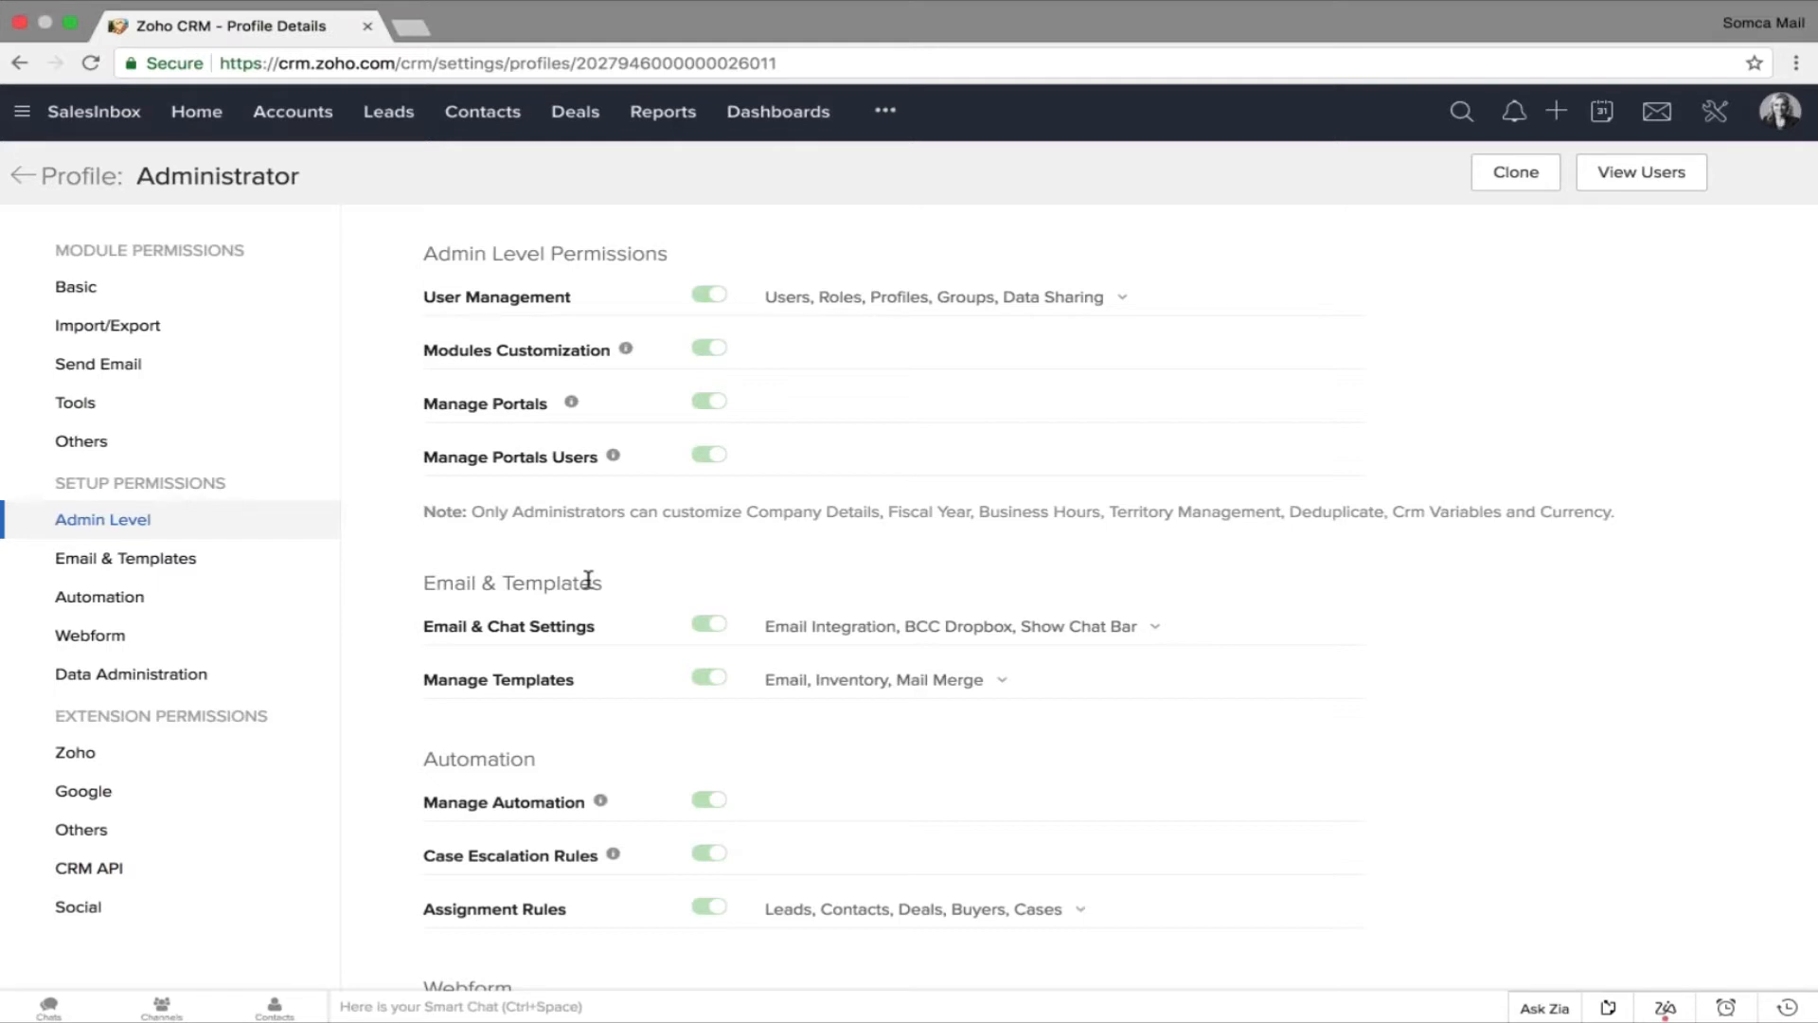
click(26, 177)
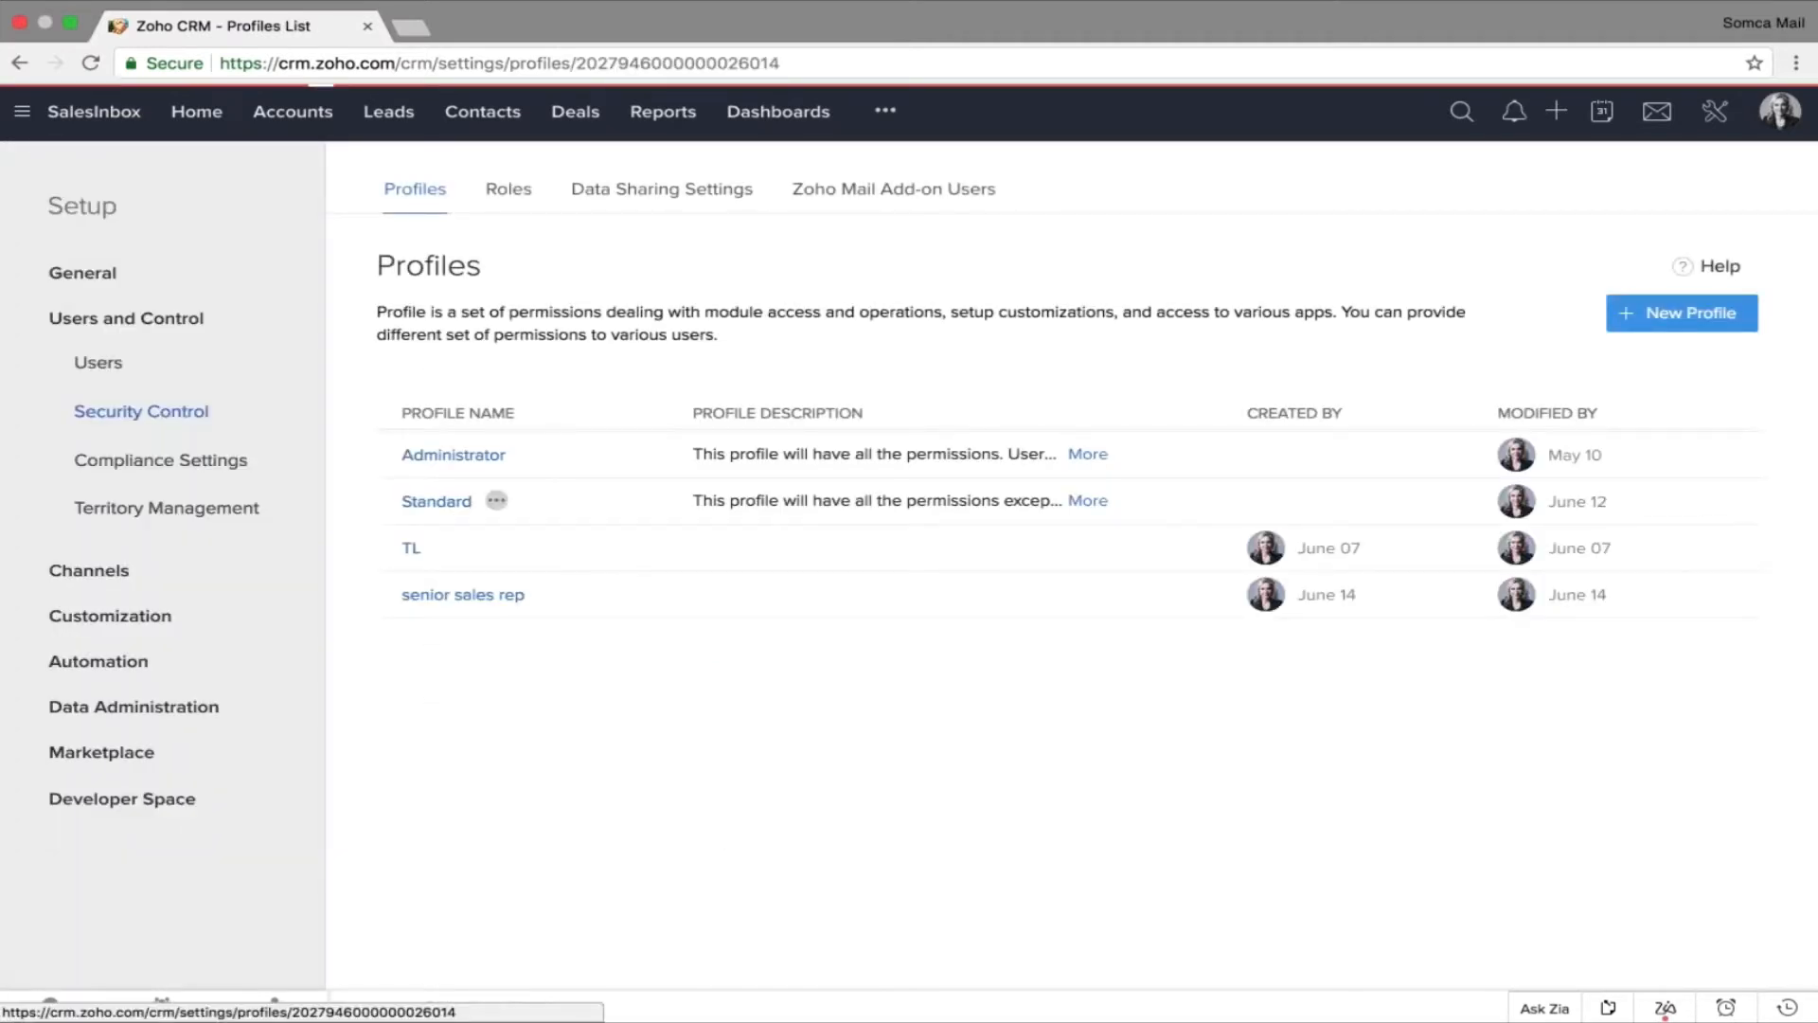
Examine the Standard profile's Admin Level and other setup permissions, and return to the profiles list.
click(437, 501)
click(101, 521)
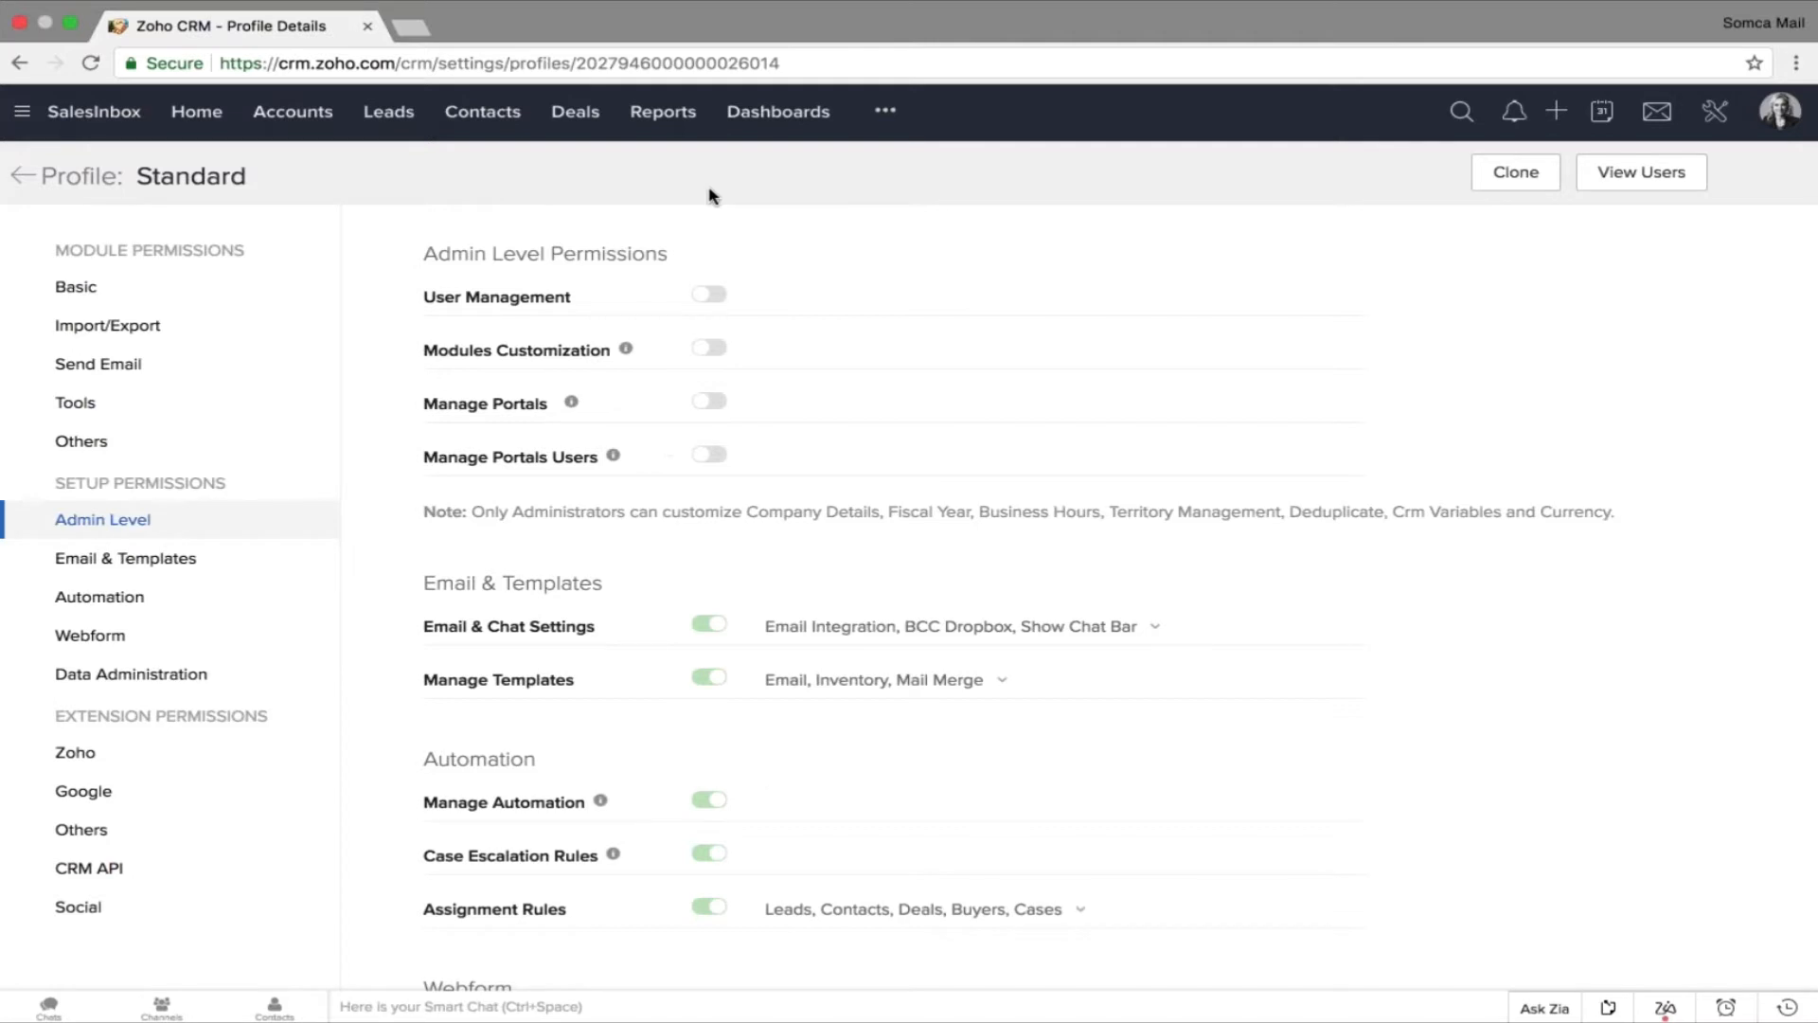
scroll(712, 196, down, 5)
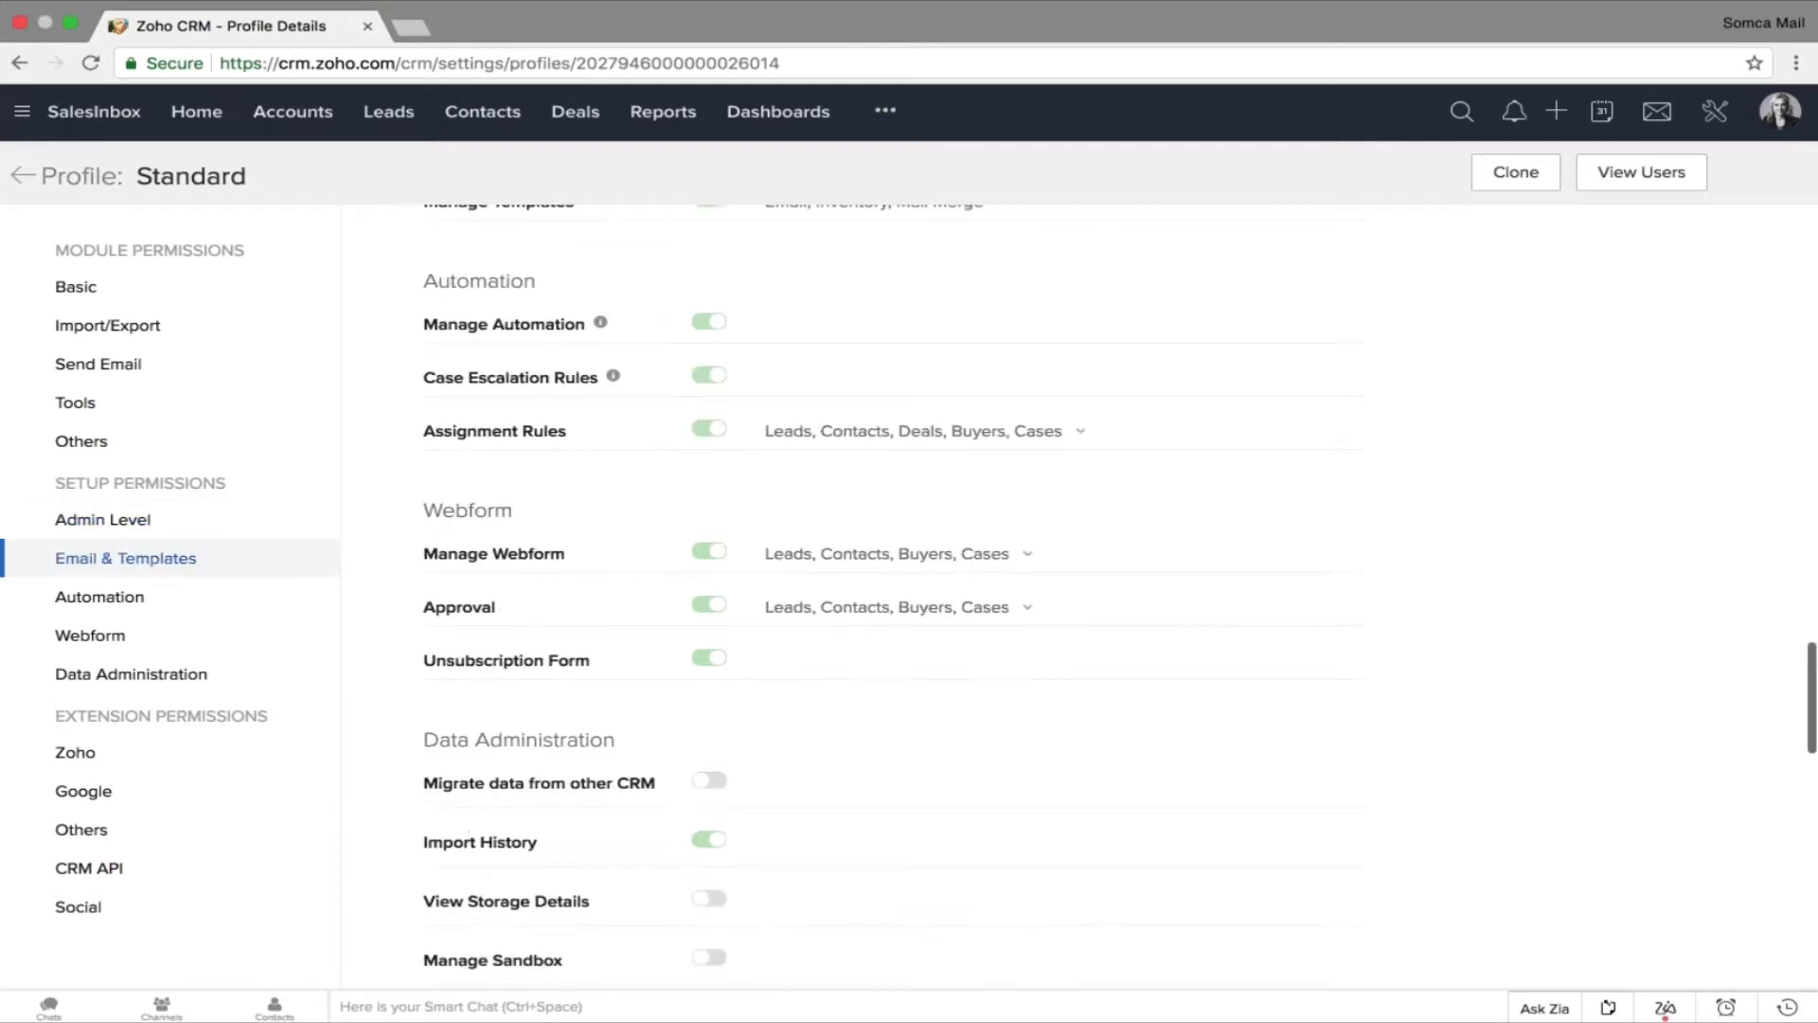
scroll(662, 934, down, 2)
scroll(662, 934, up, 7)
scroll(662, 934, up, 1)
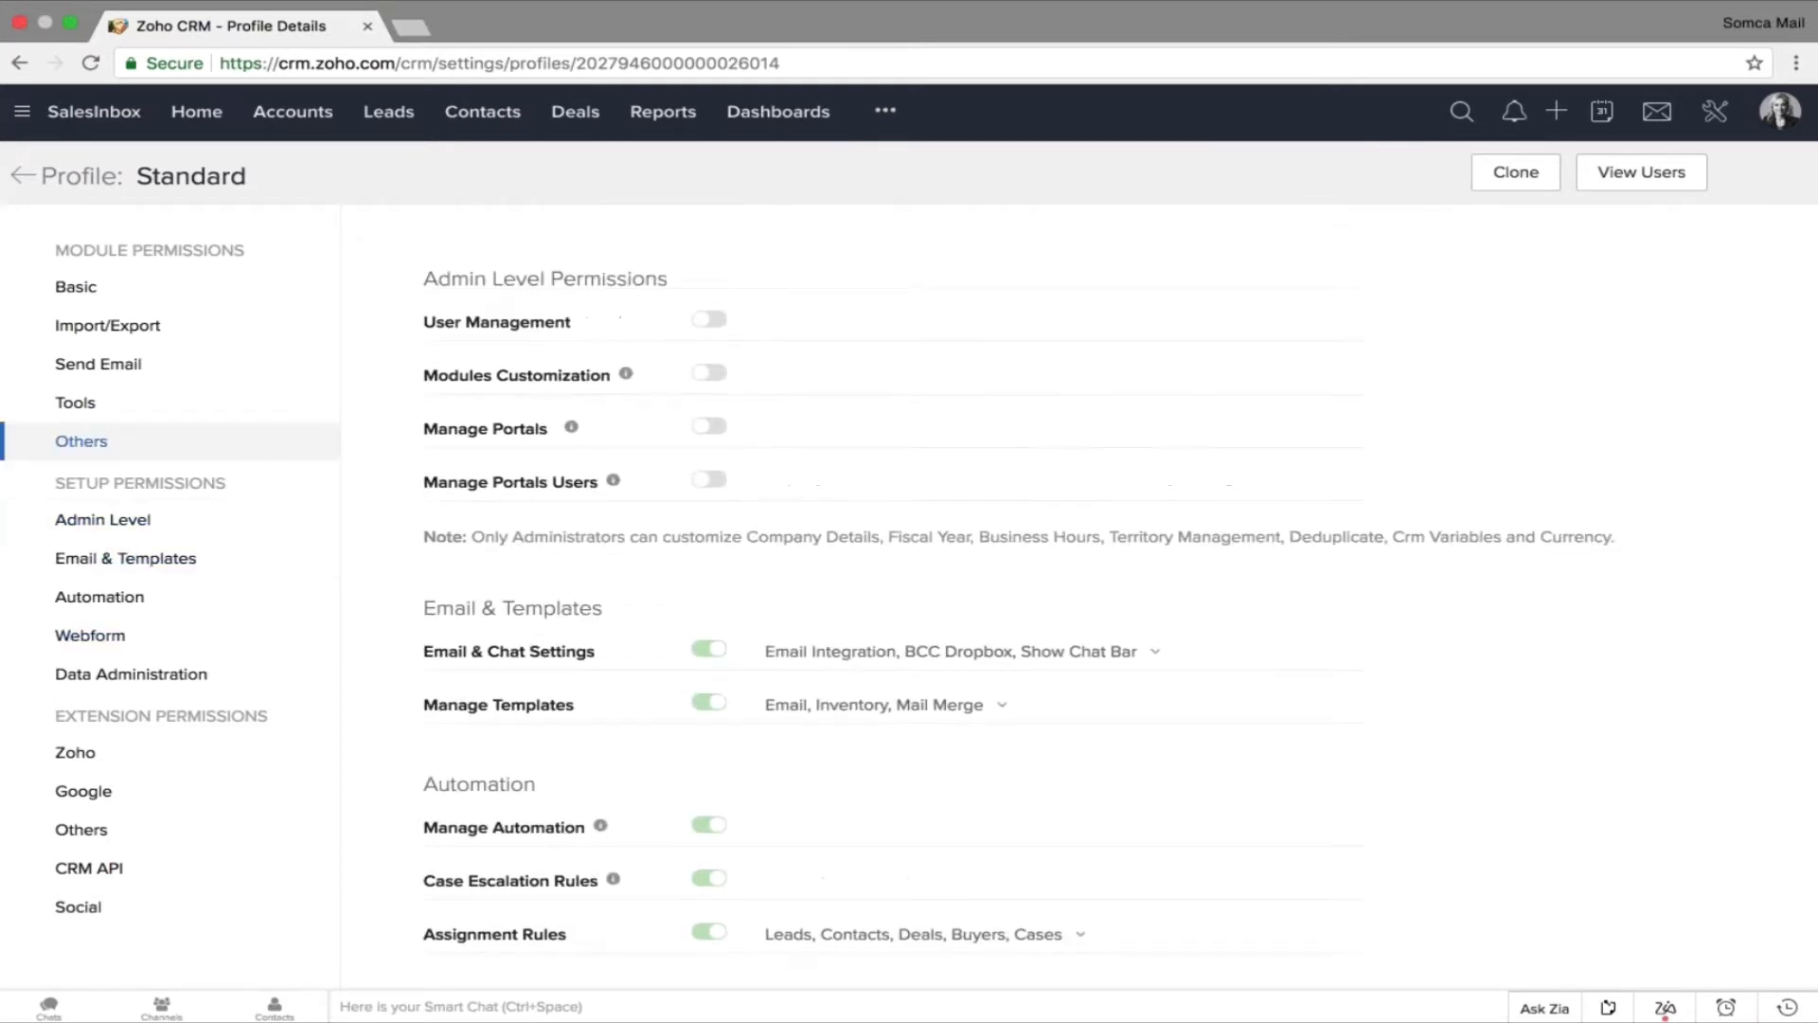
click(19, 62)
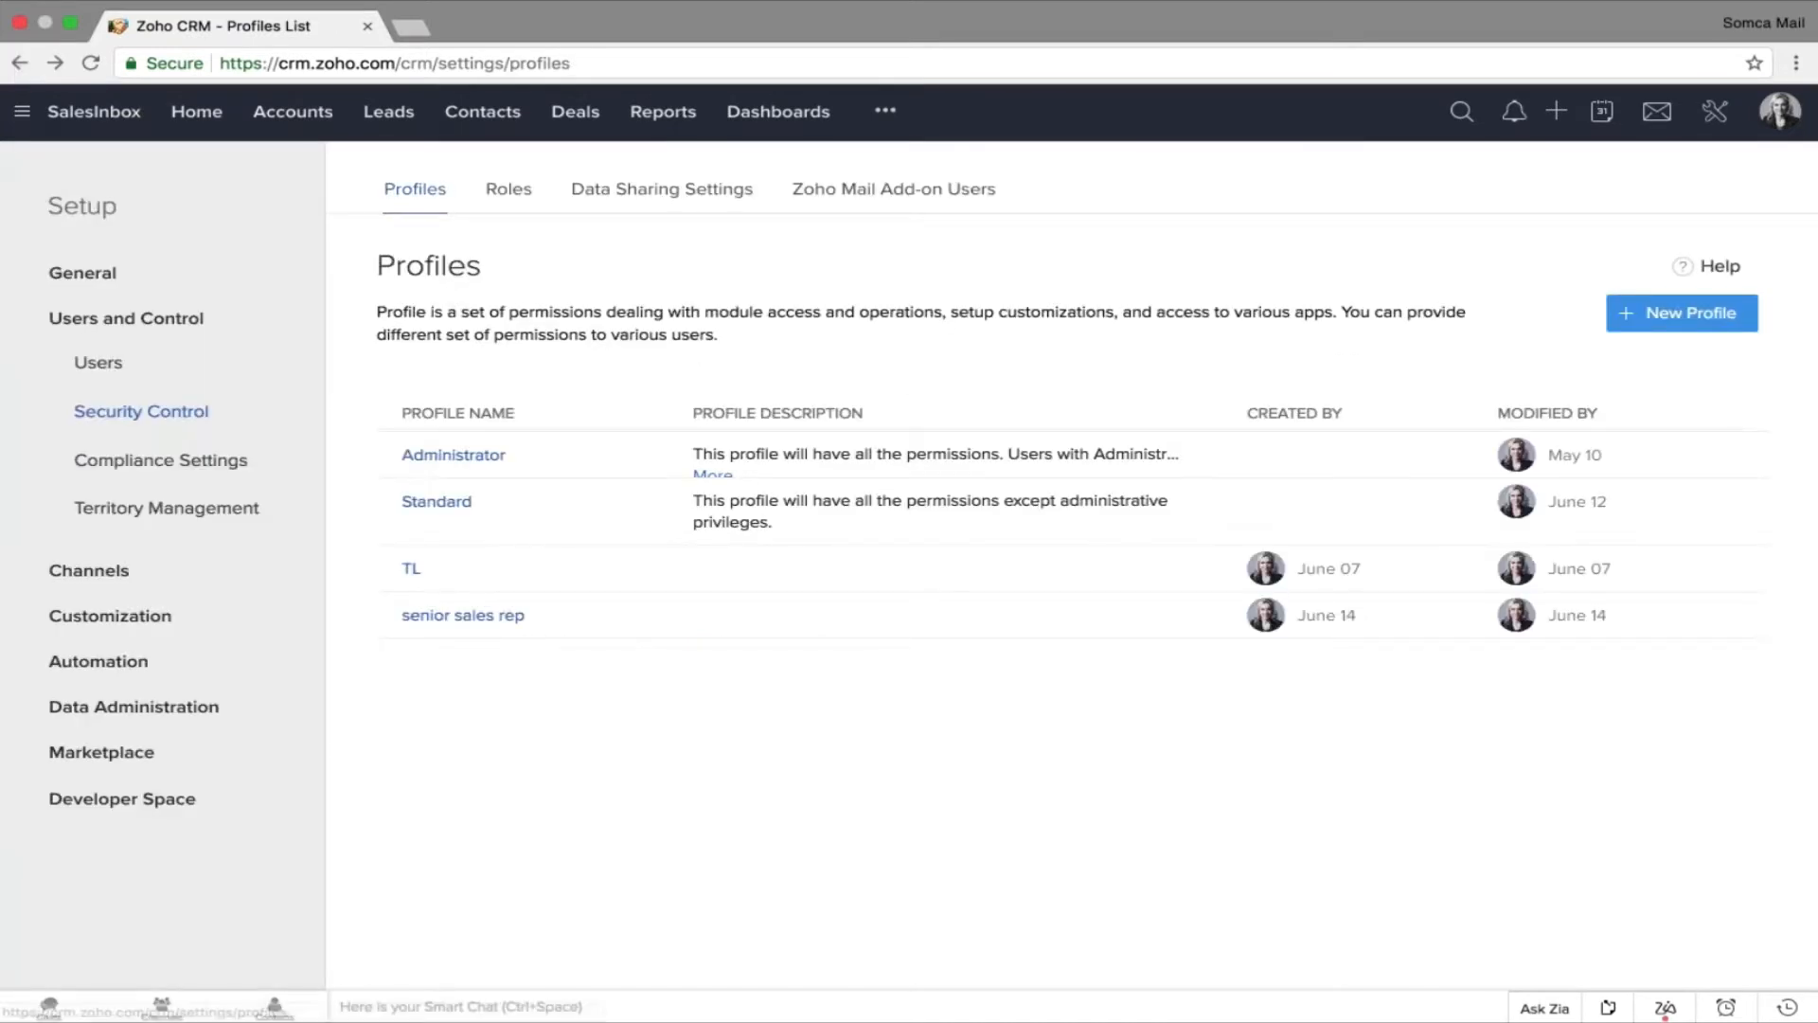
mouse_move(519, 519)
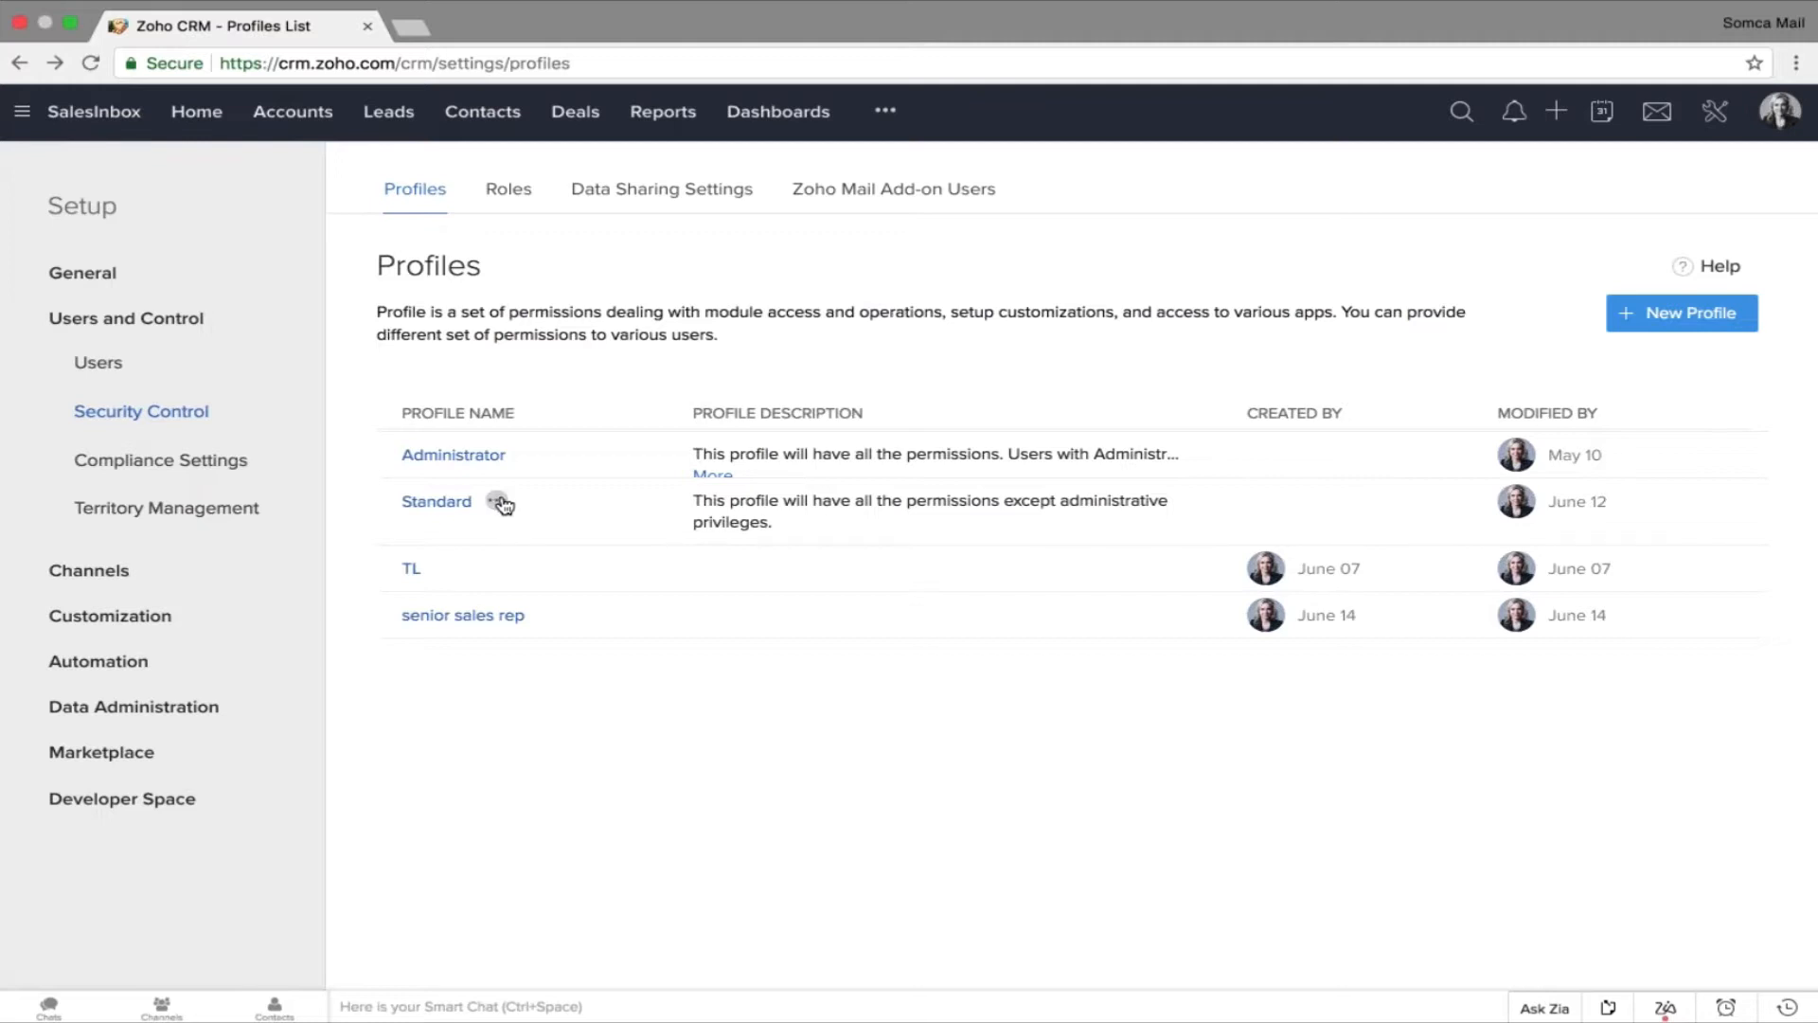
click(499, 503)
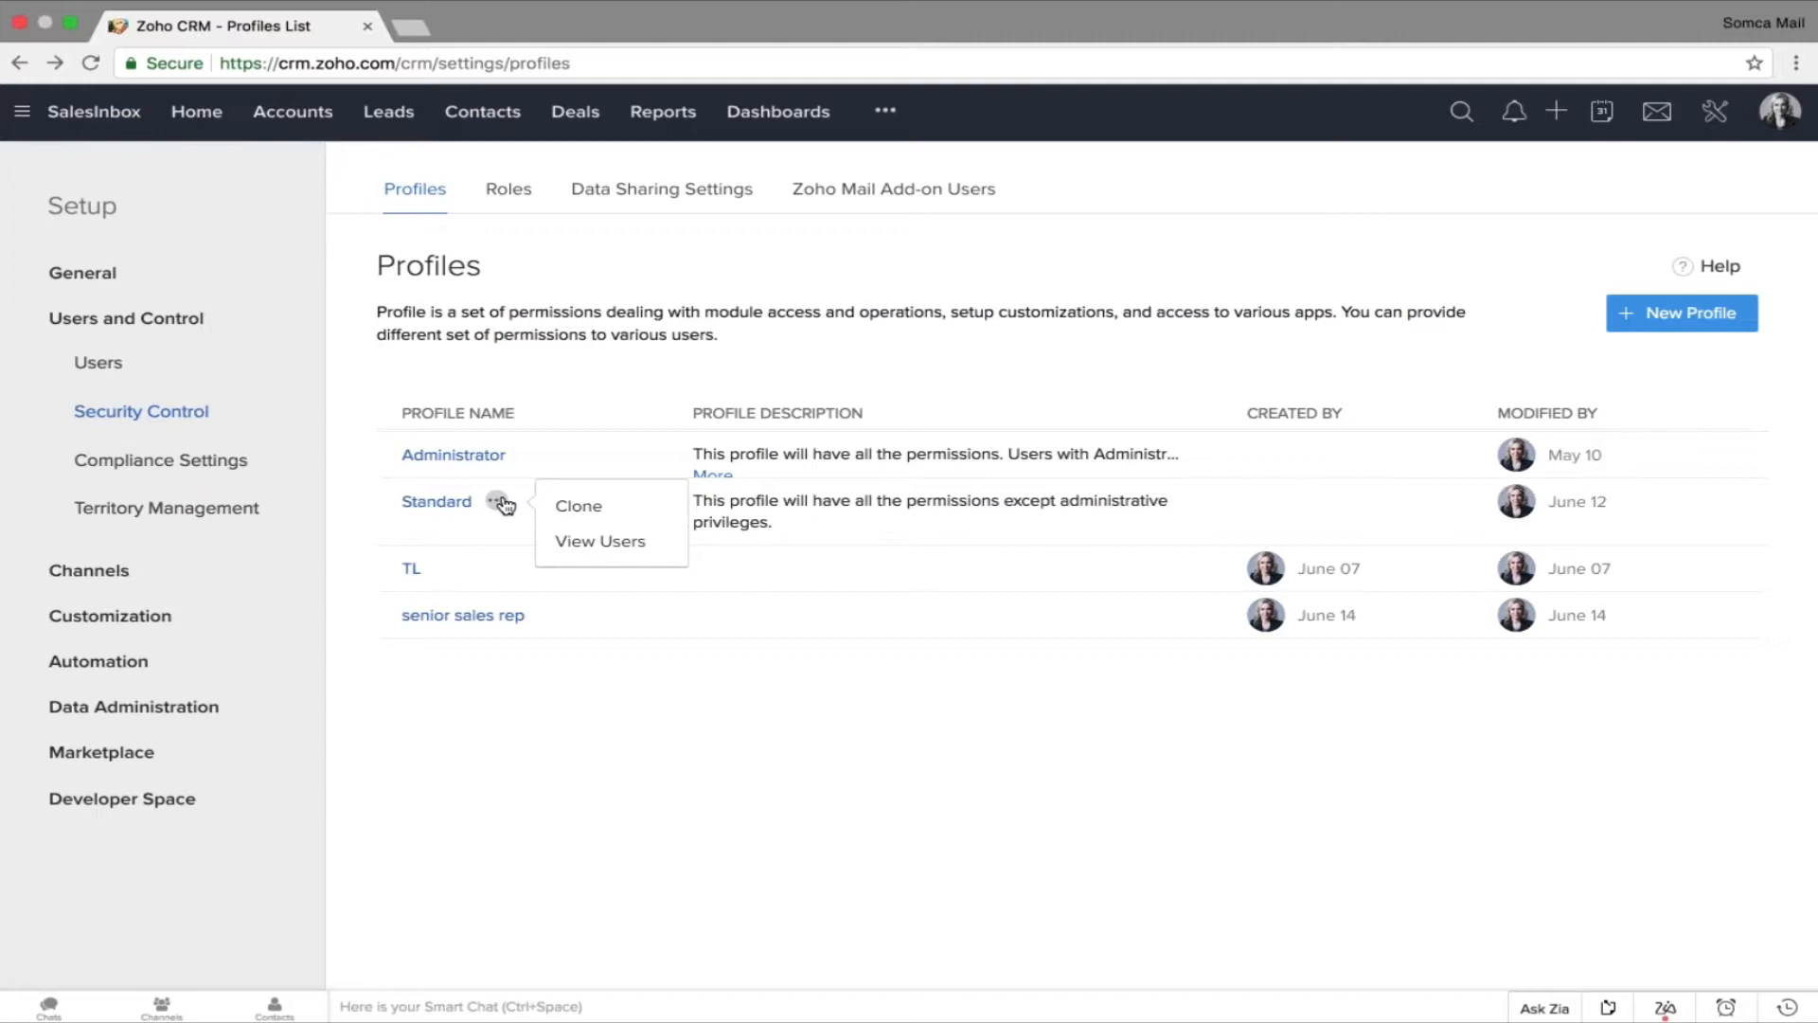
click(577, 507)
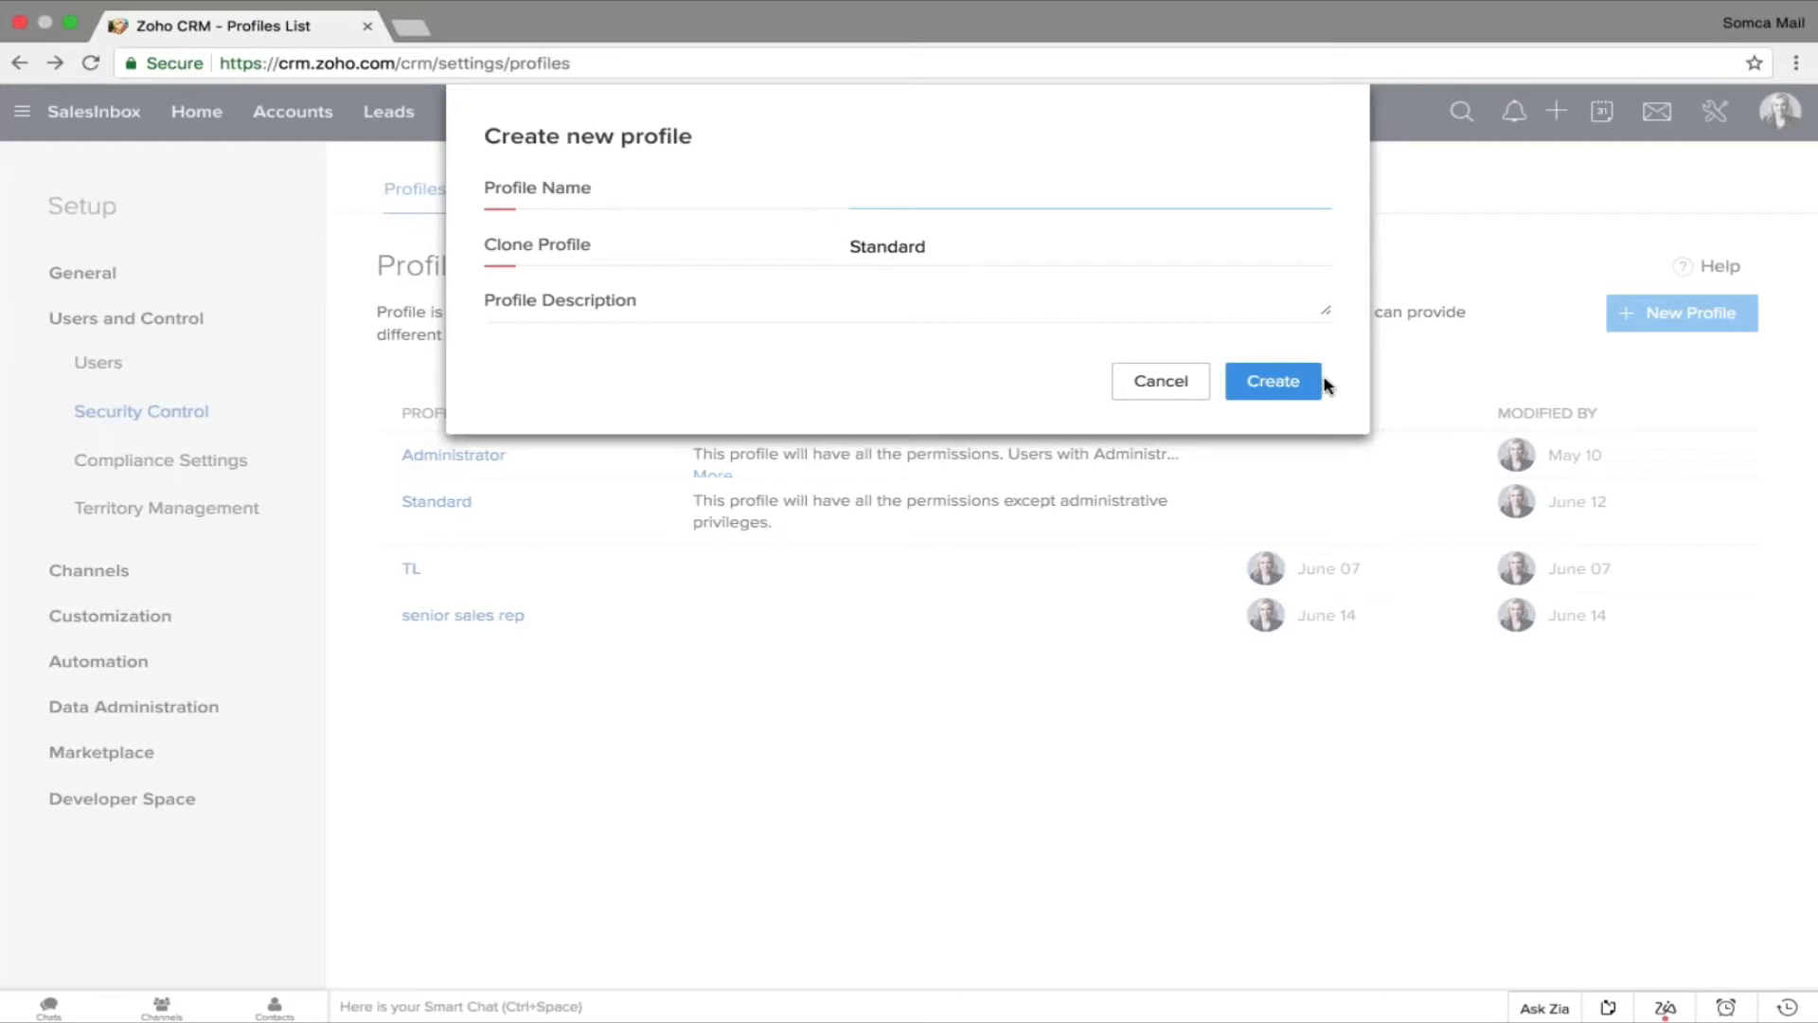
click(1150, 398)
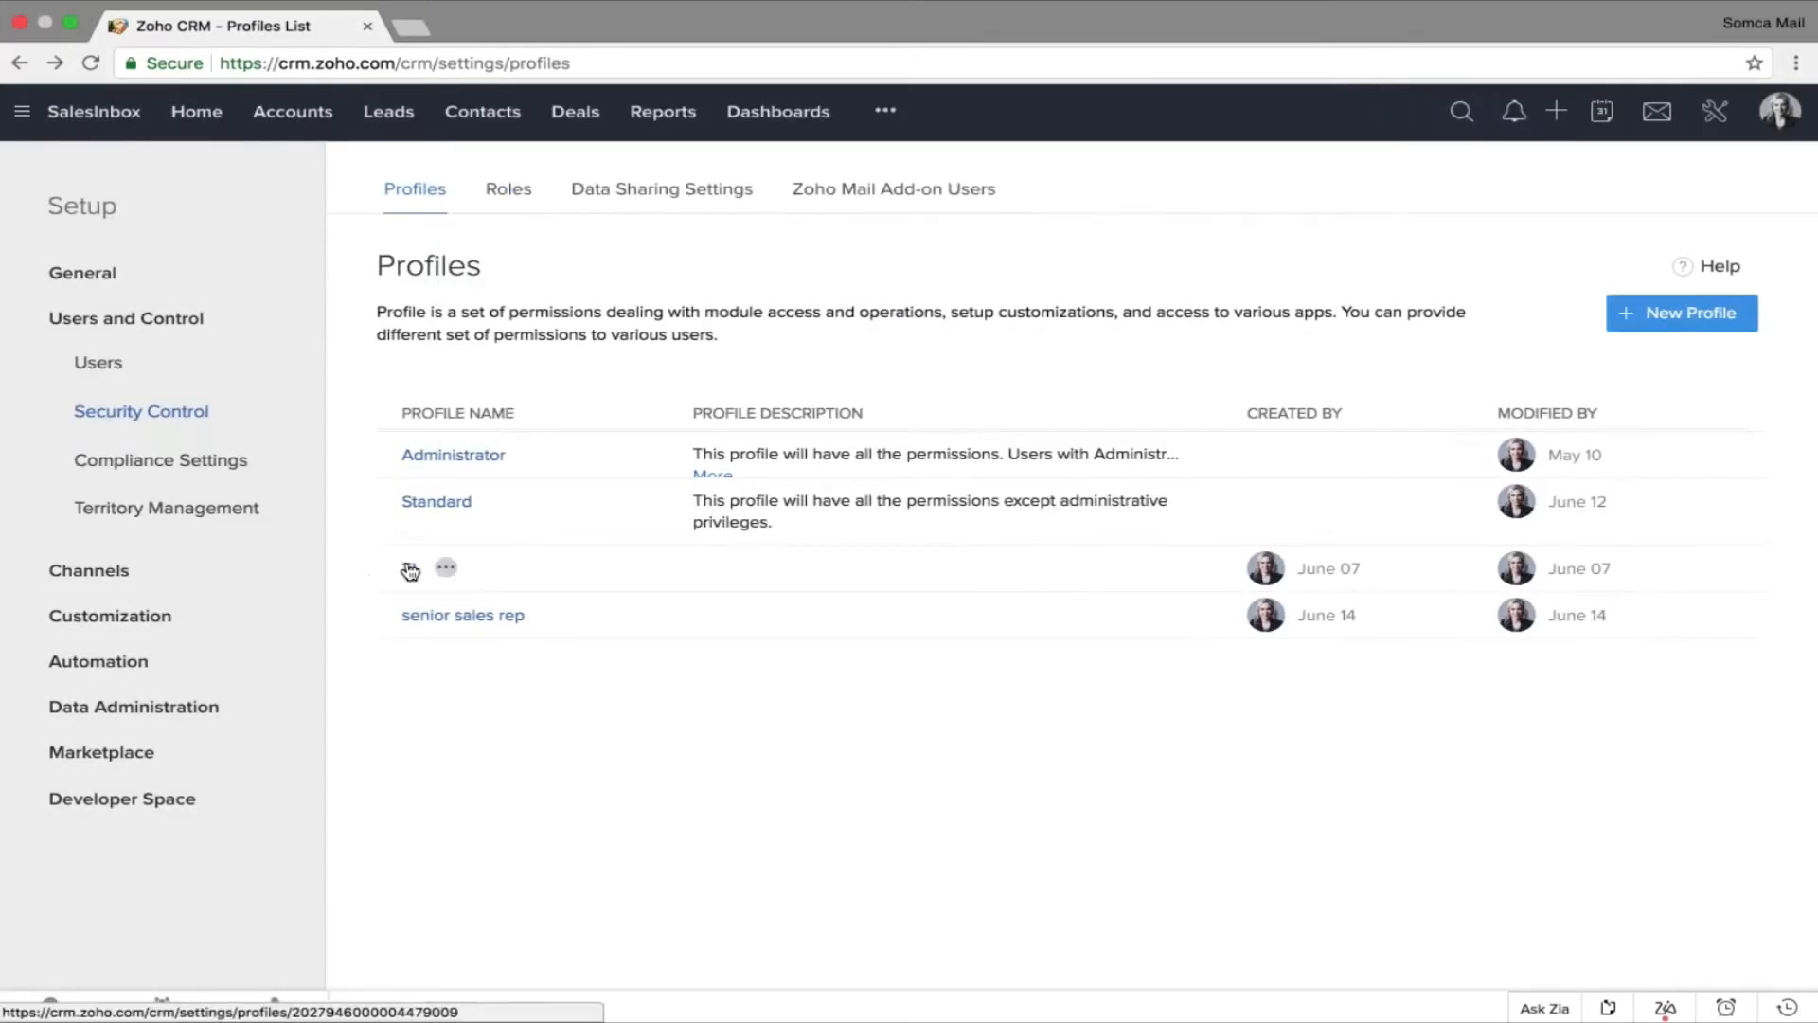
Examine the Admin Level permissions of the TL profile and return to the profiles list.
click(409, 568)
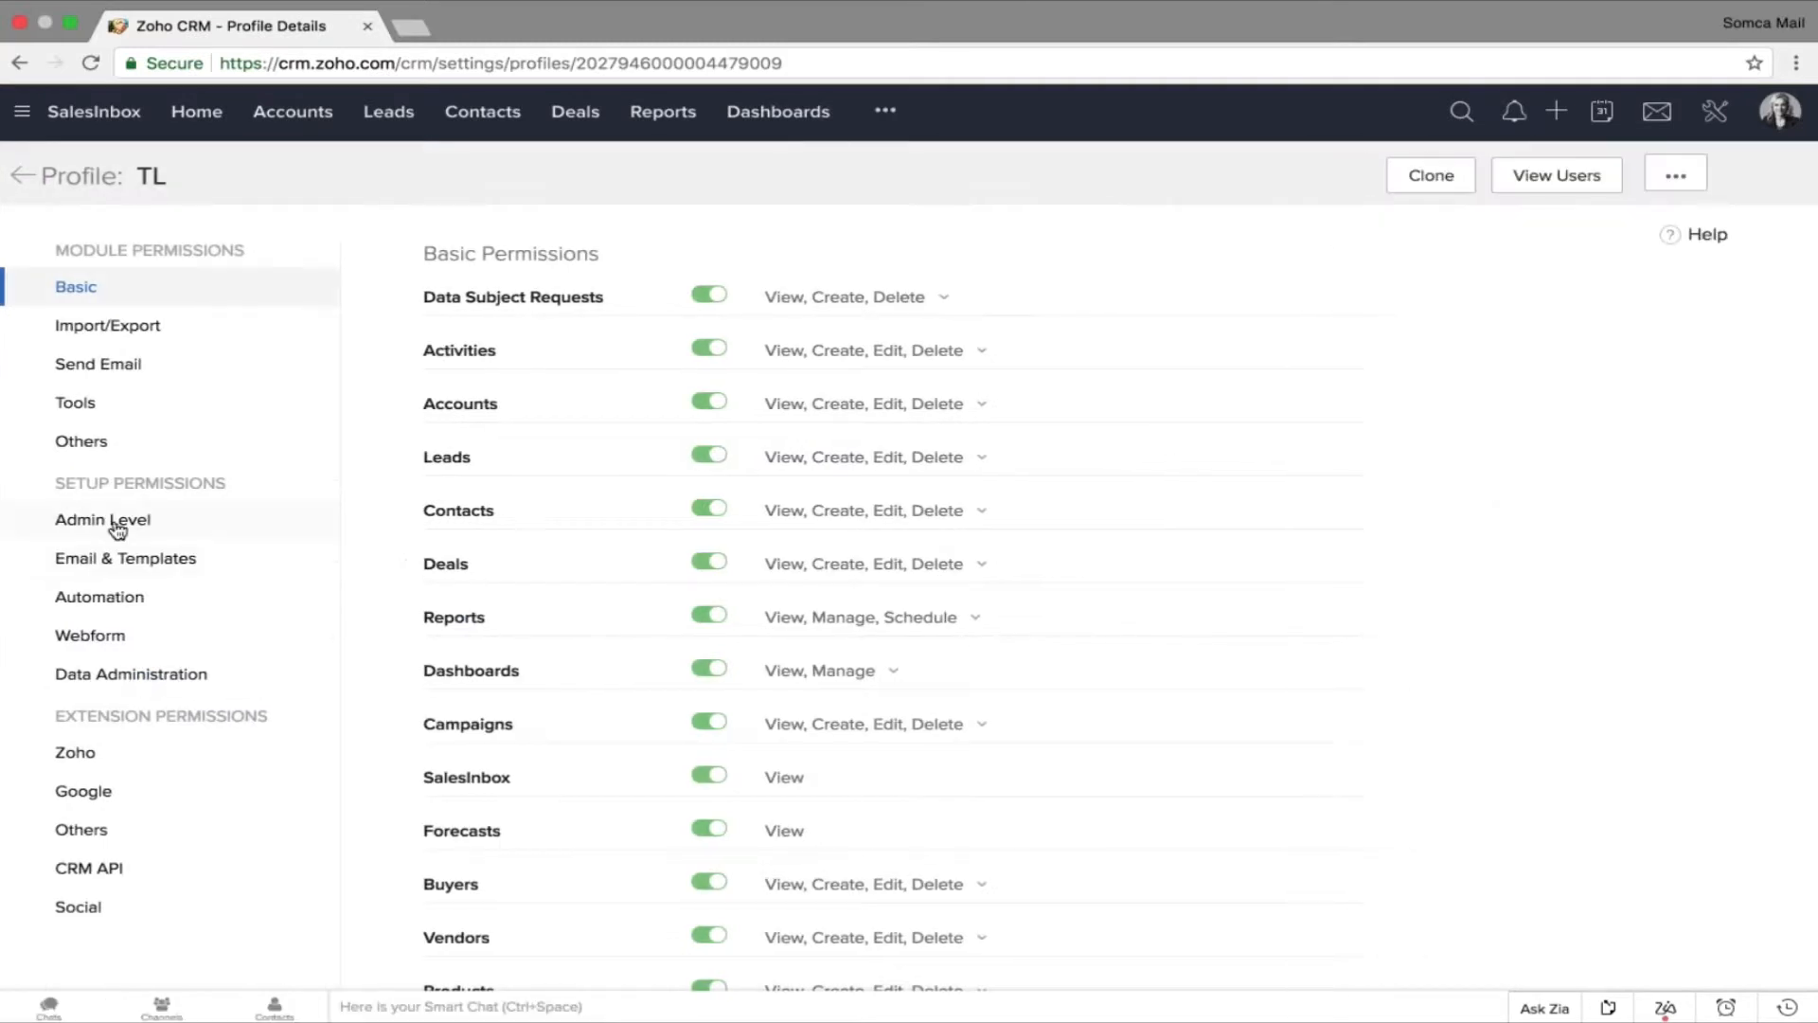
click(118, 526)
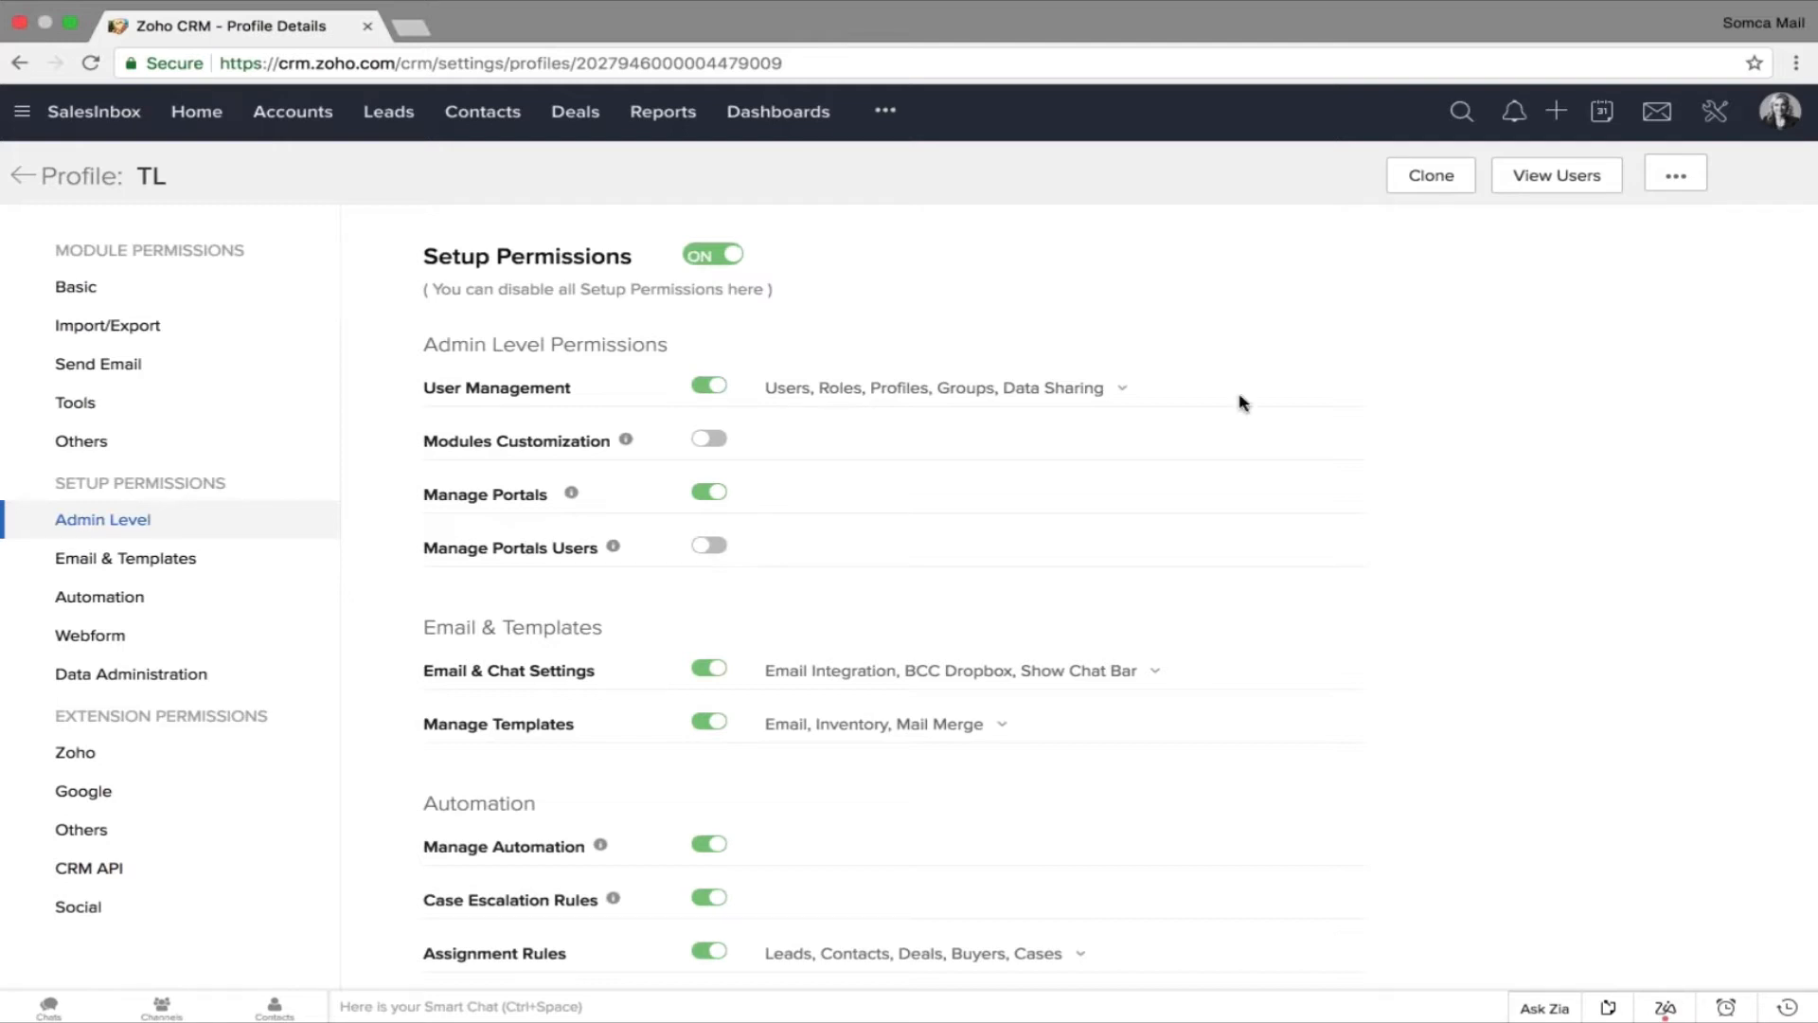
click(33, 178)
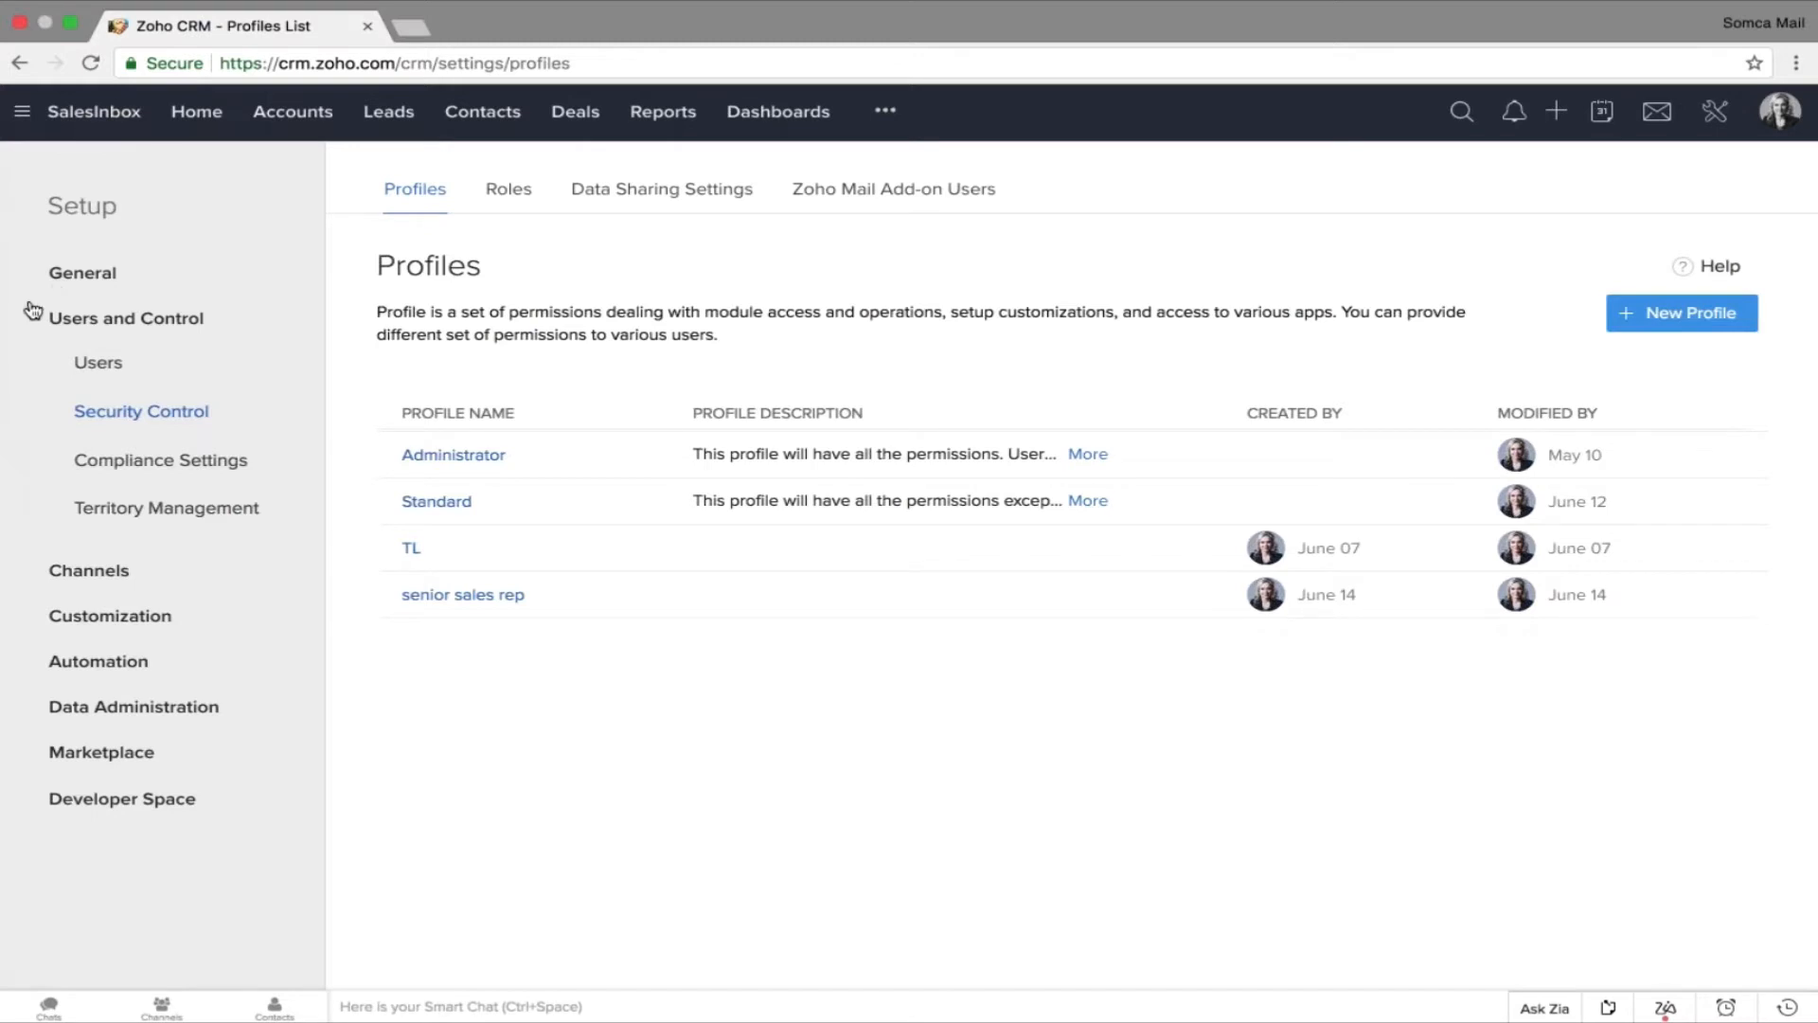
Open the Users list under Users and Control.
drag(53, 318, 236, 318)
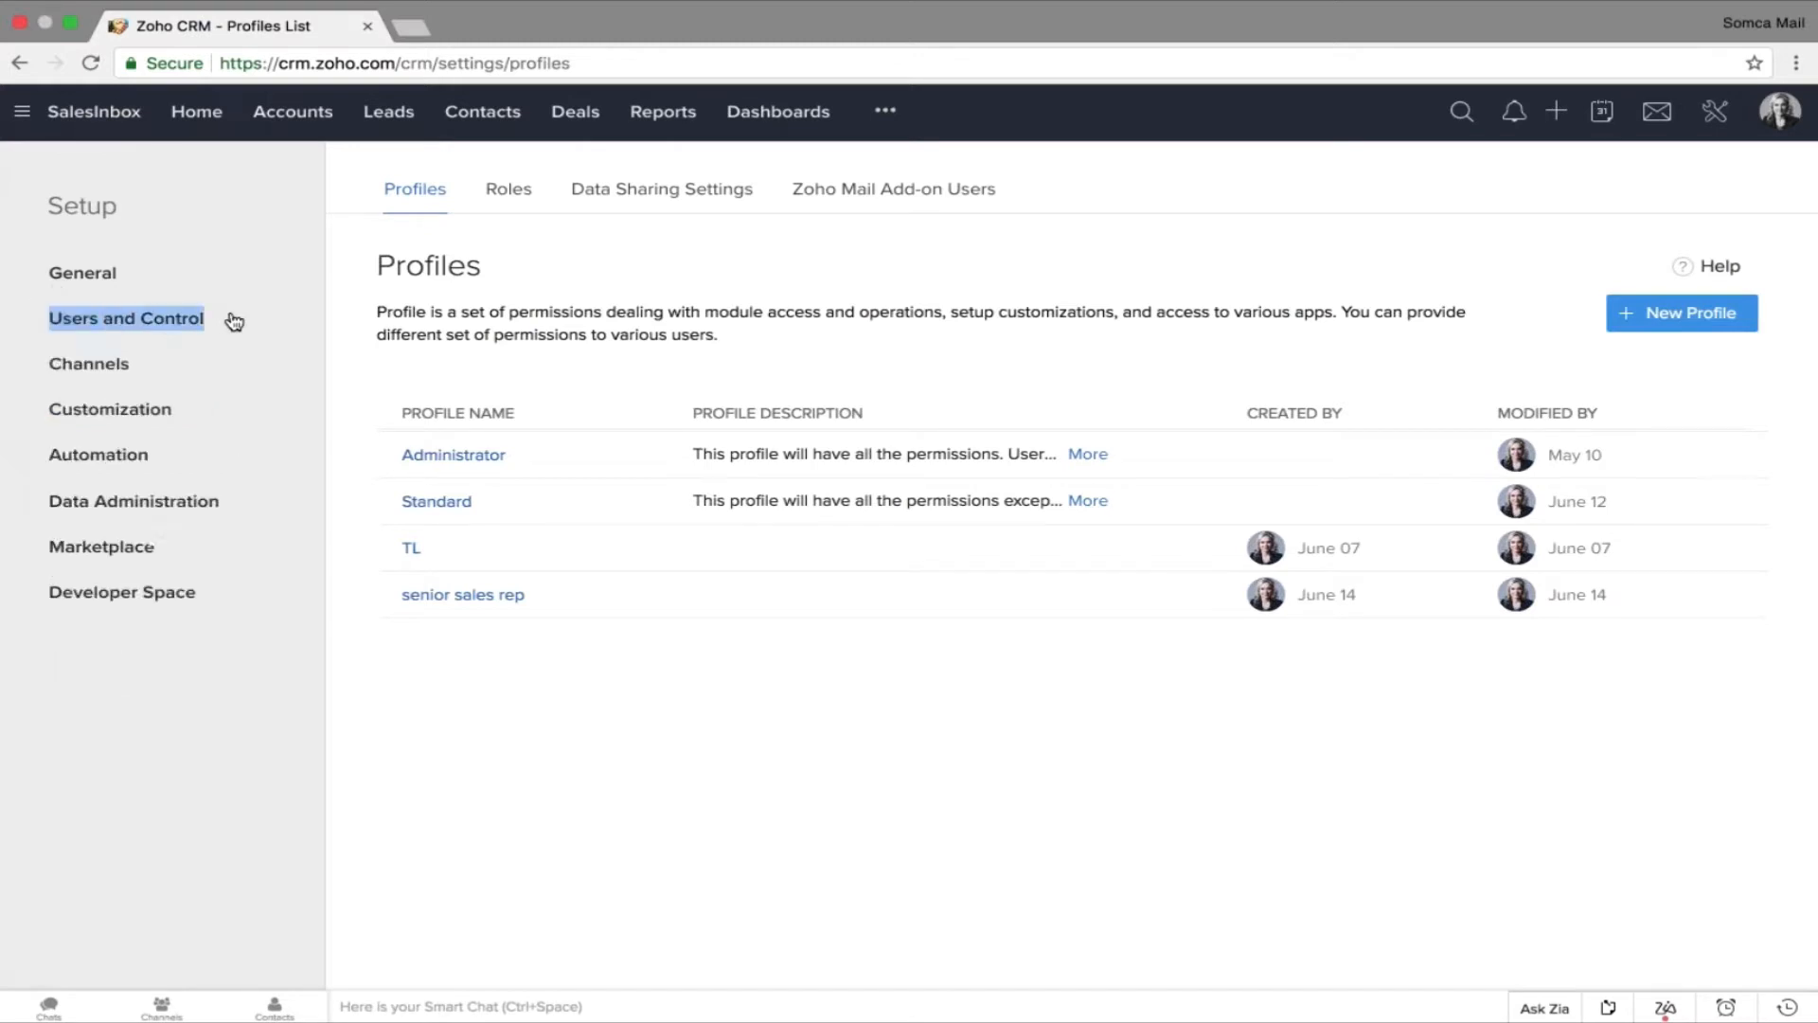
click(196, 320)
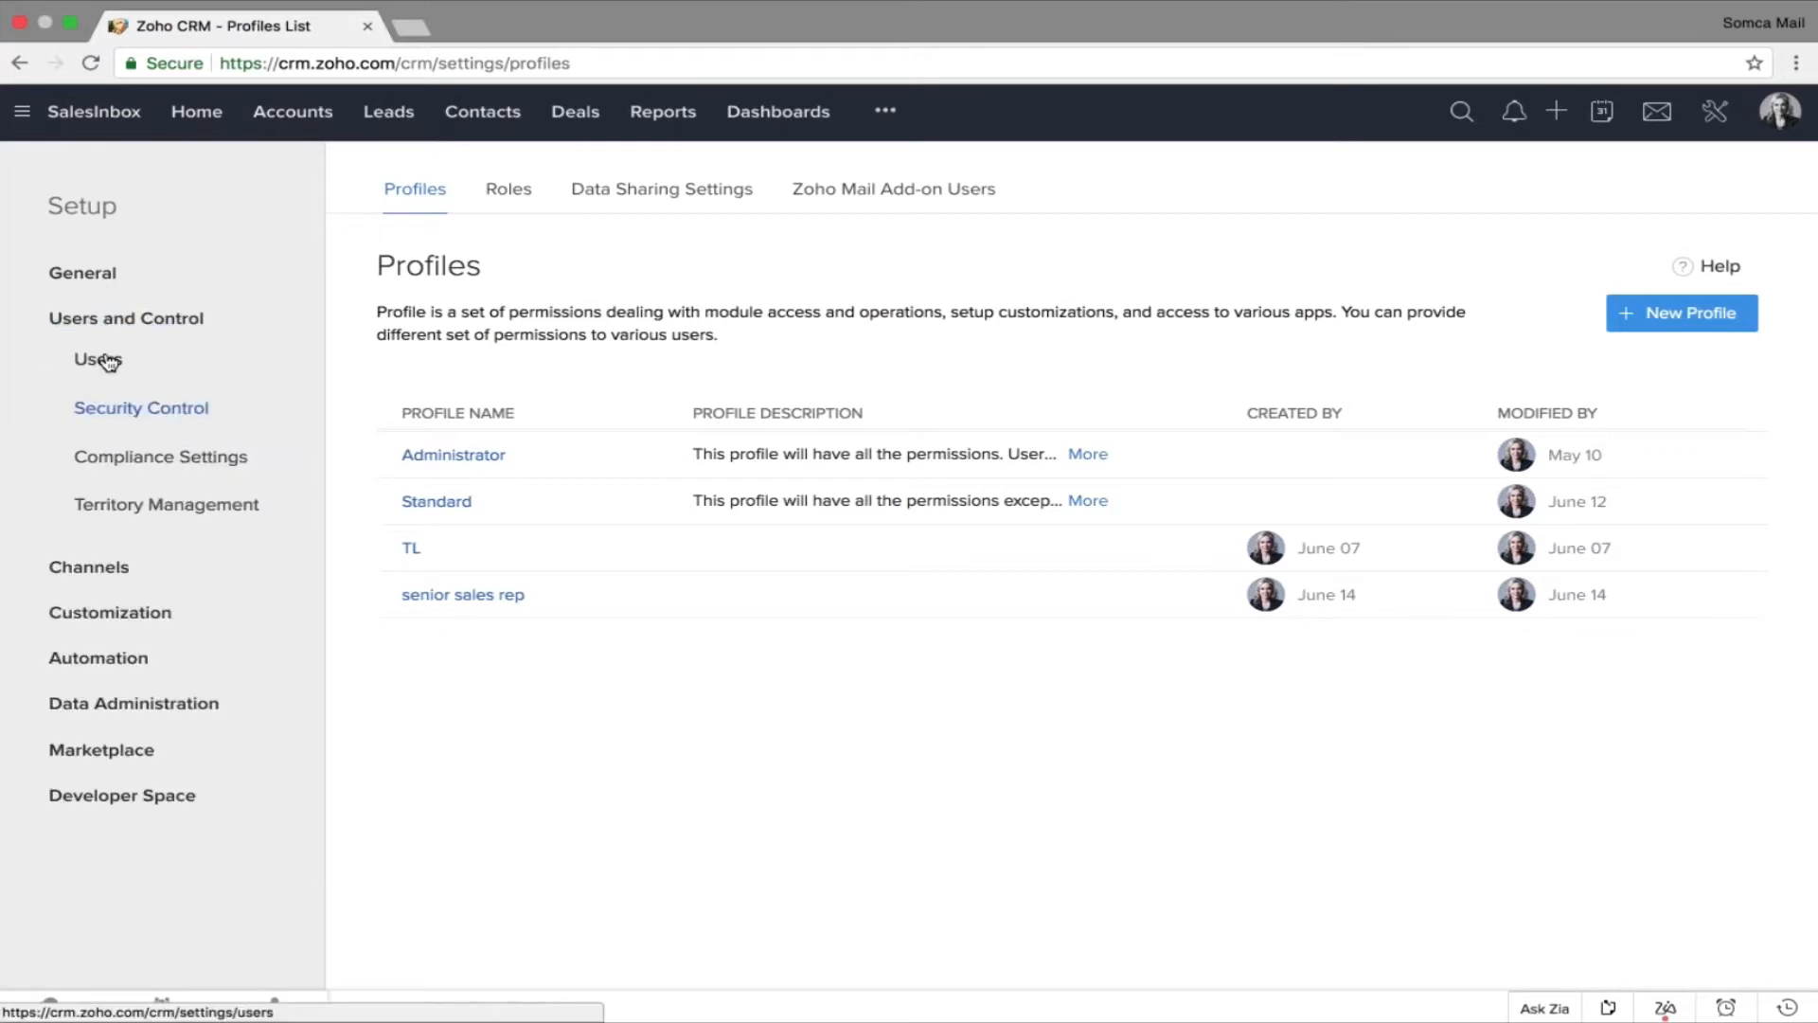
click(109, 361)
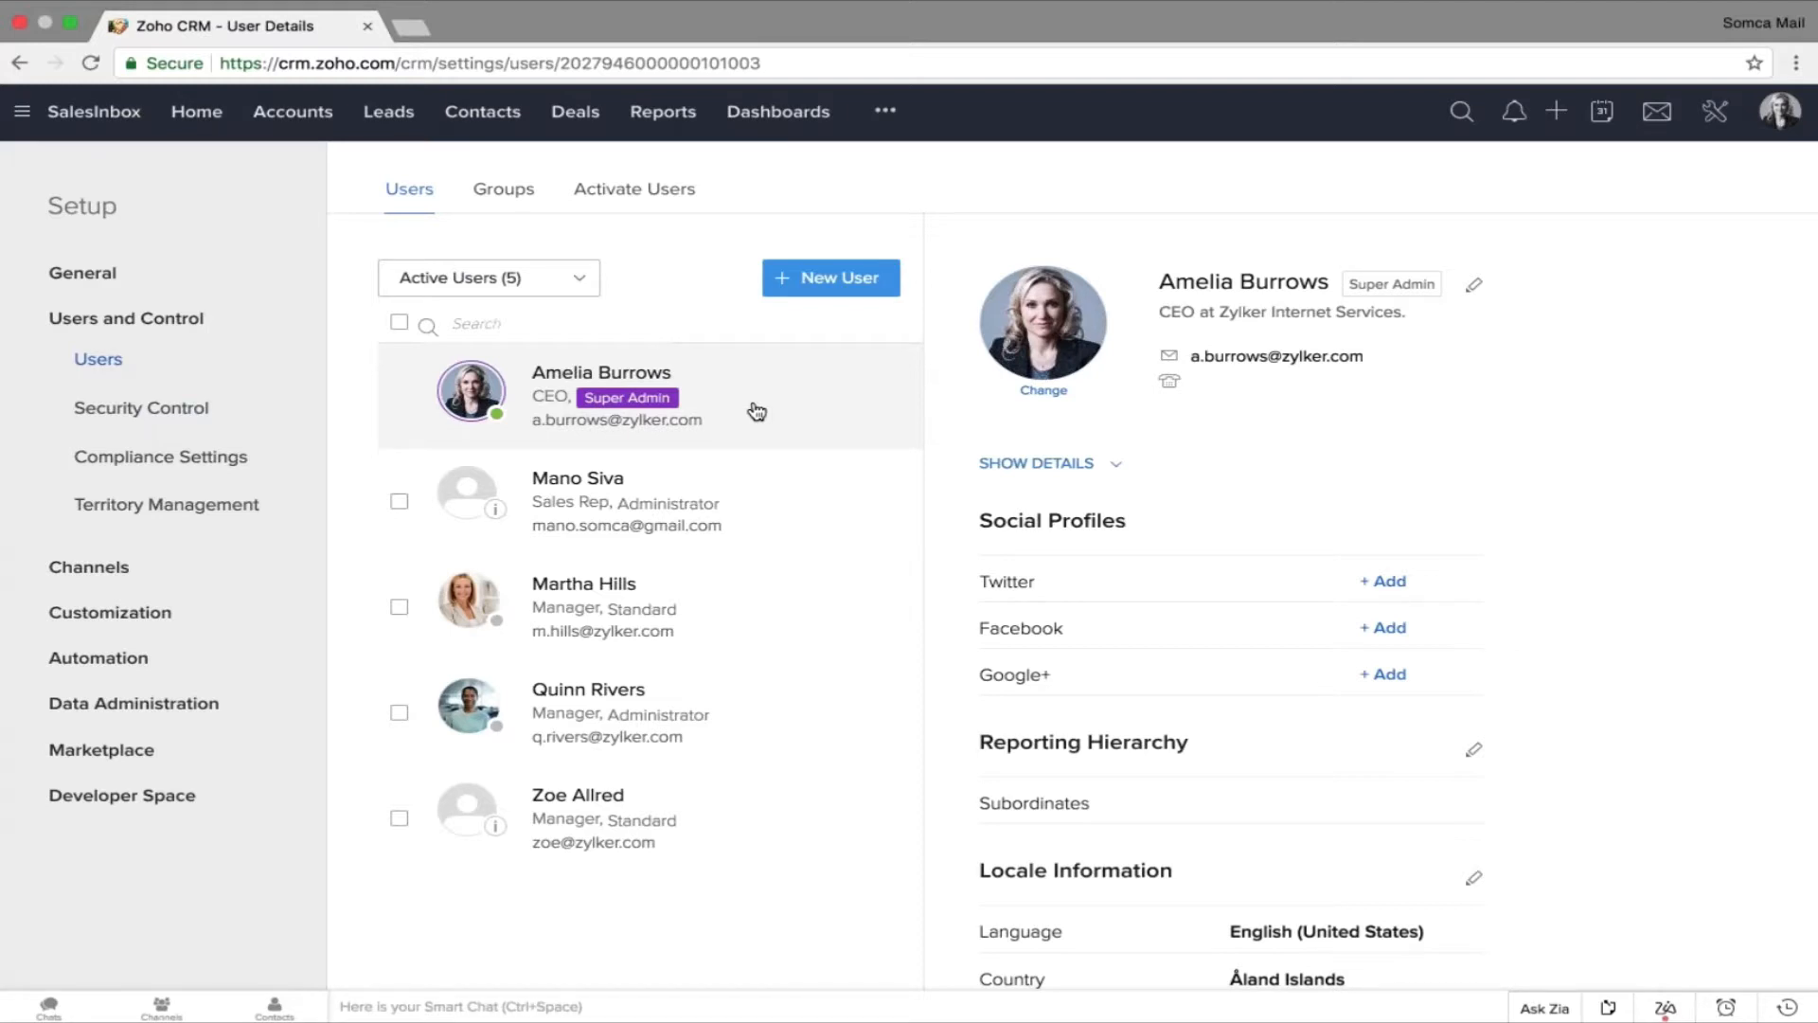
Open the form for adding a new user and examine its First Name, Last Name and Email fields.
click(831, 278)
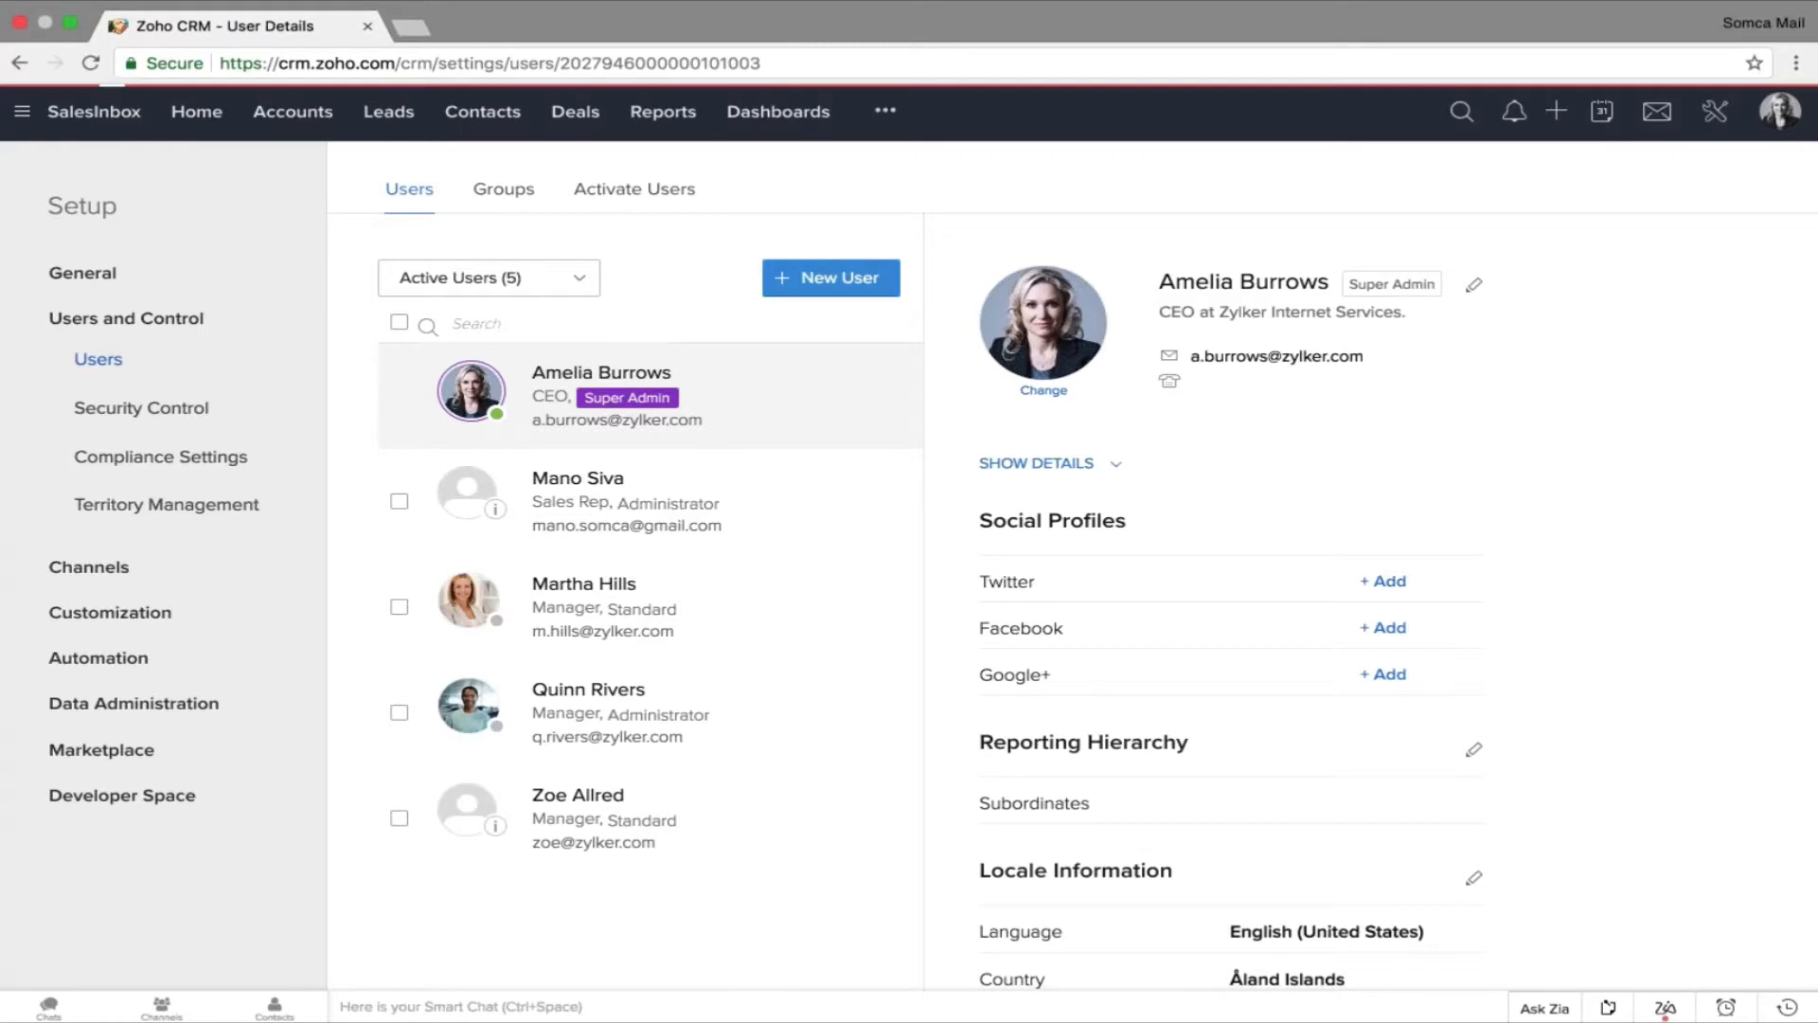
click(898, 231)
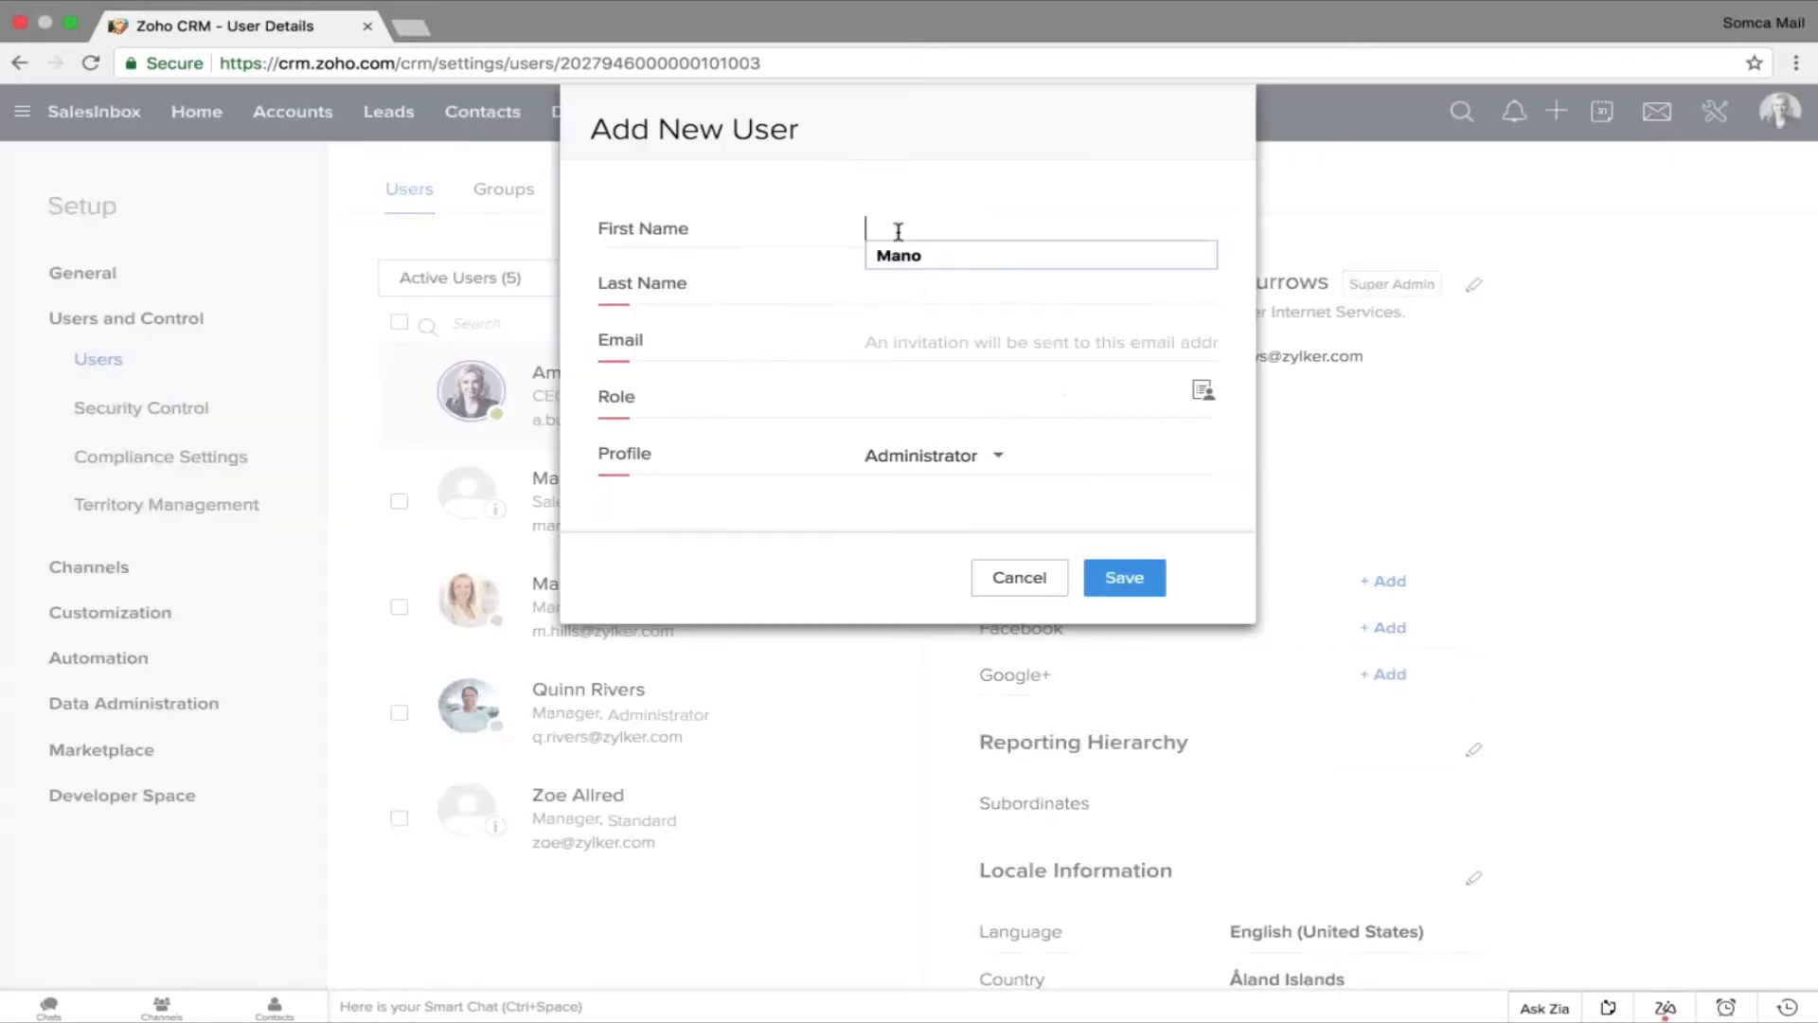
click(895, 296)
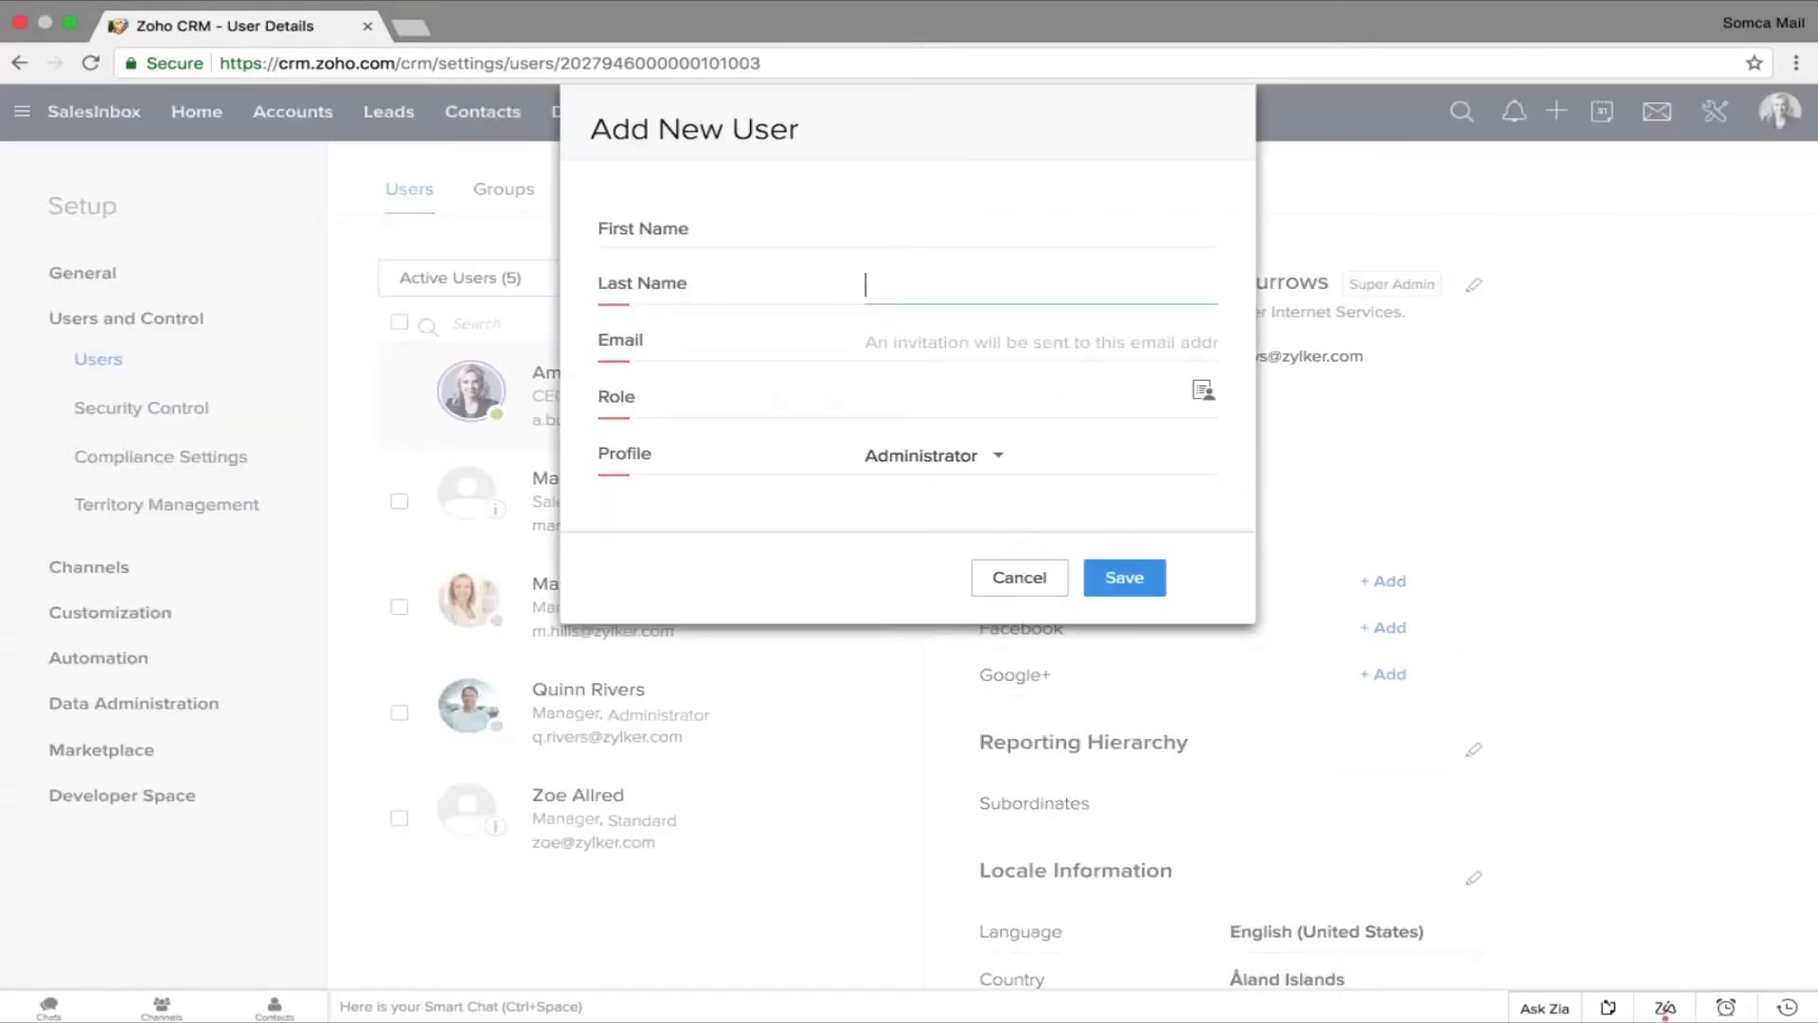
click(952, 233)
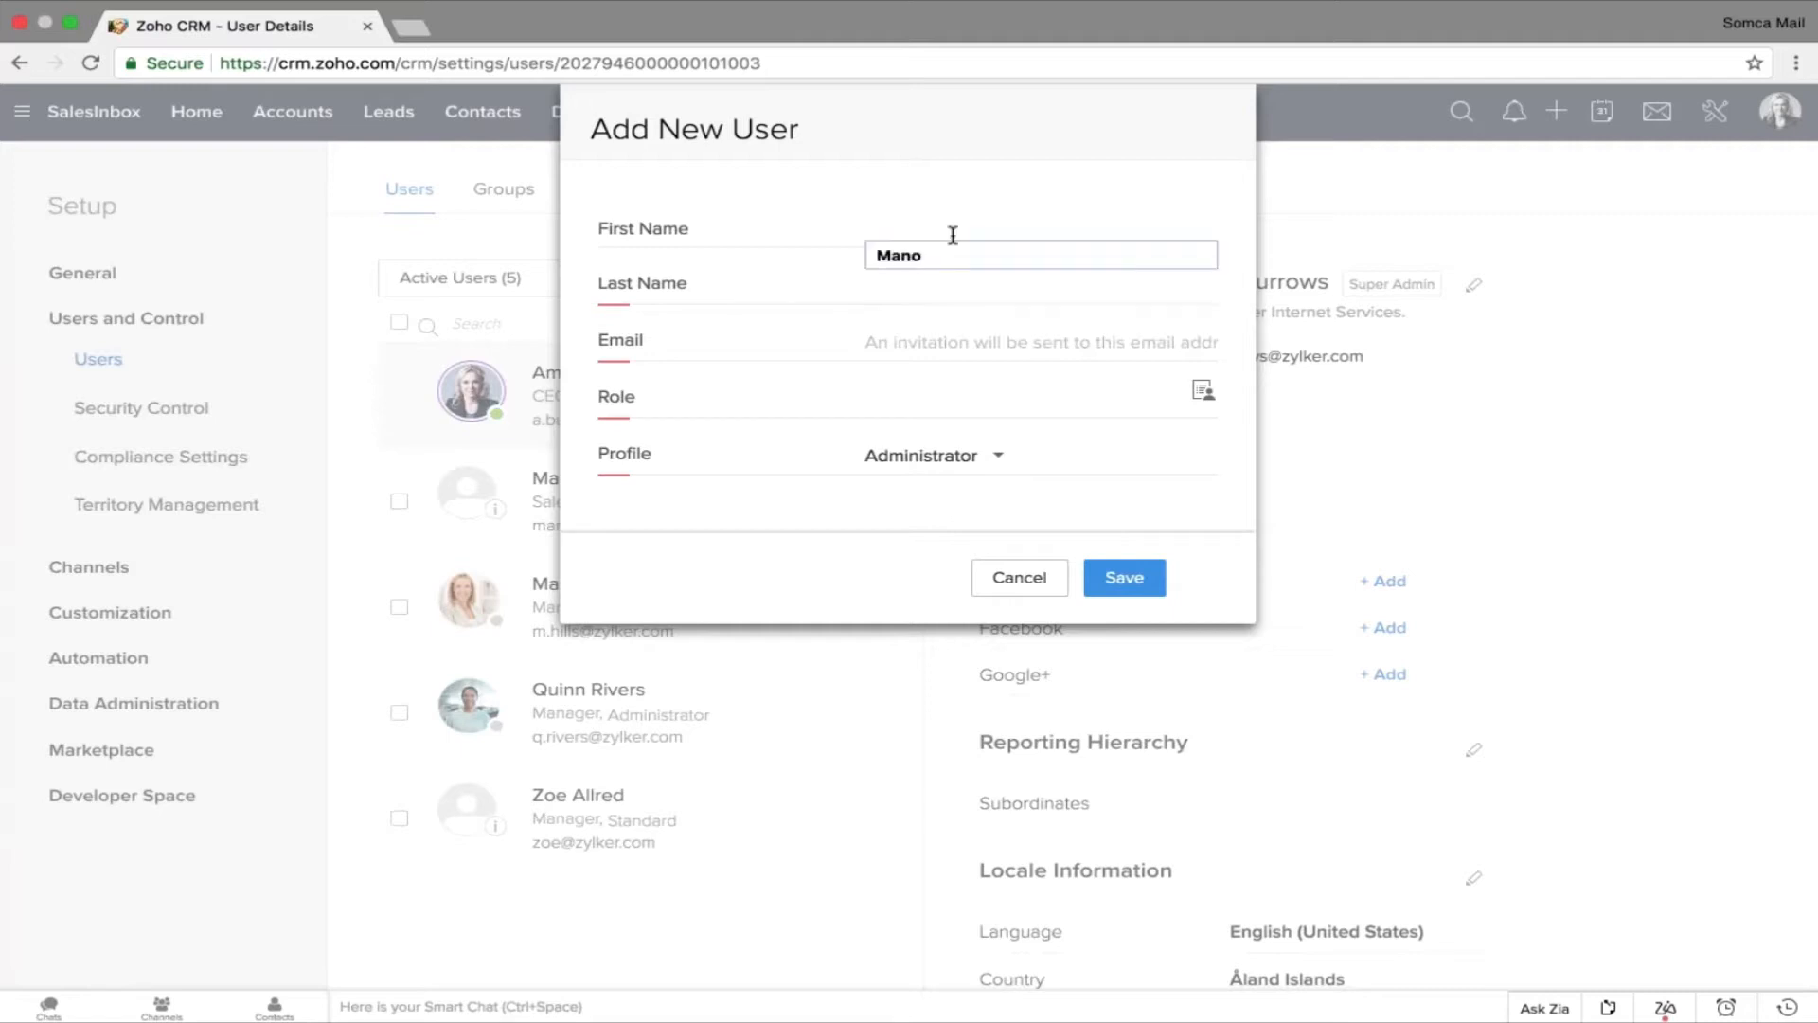
click(926, 343)
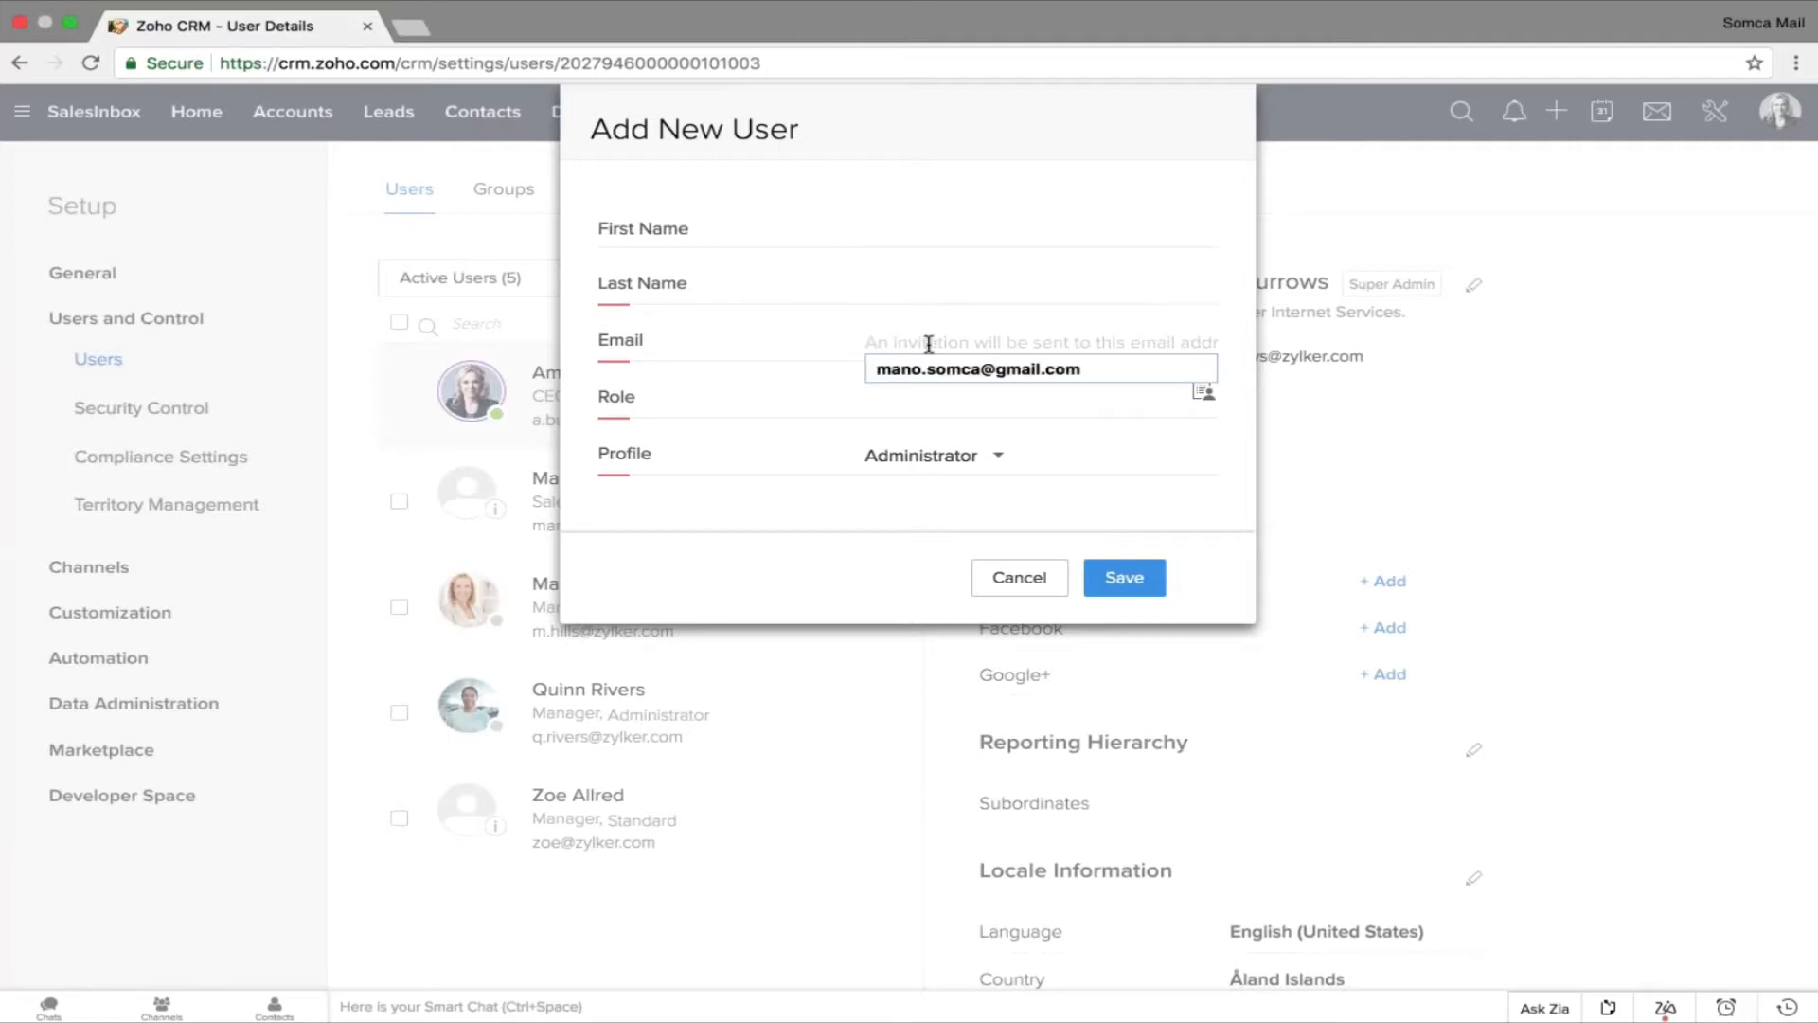
key(Down)
View the available roles and profiles for the new user, and close the form without saving.
click(1202, 391)
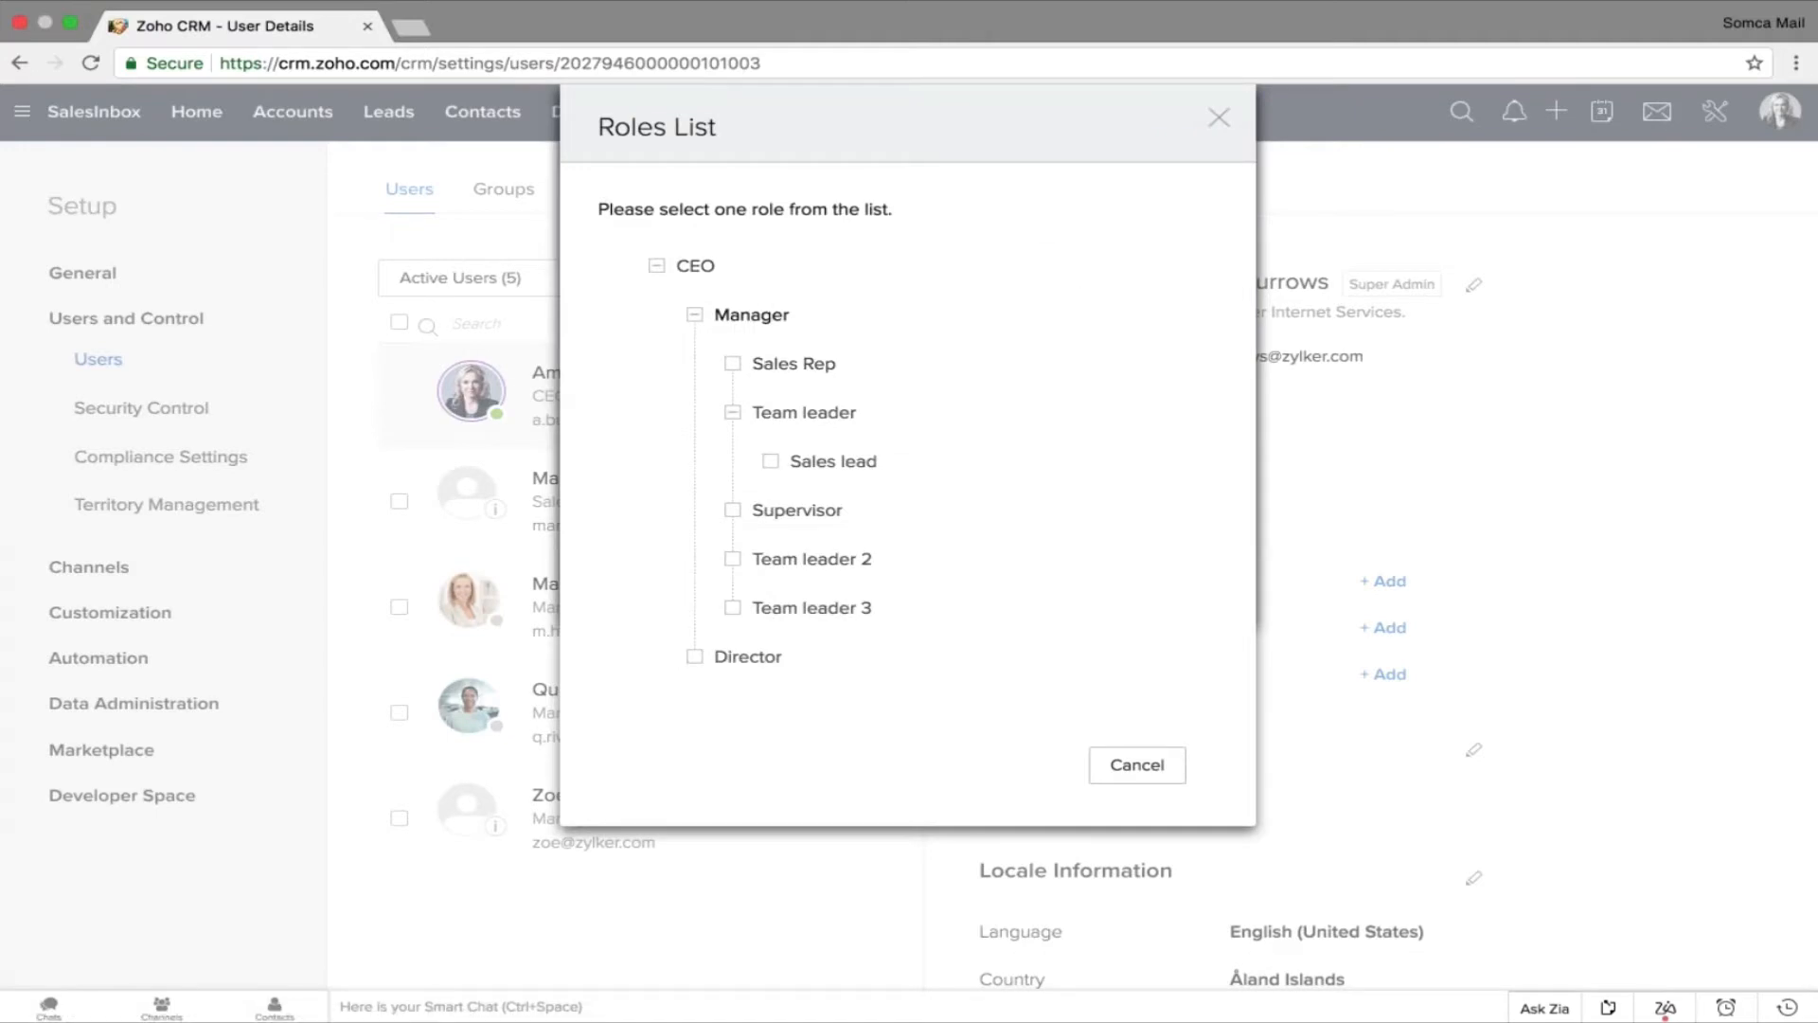
click(1217, 118)
click(998, 456)
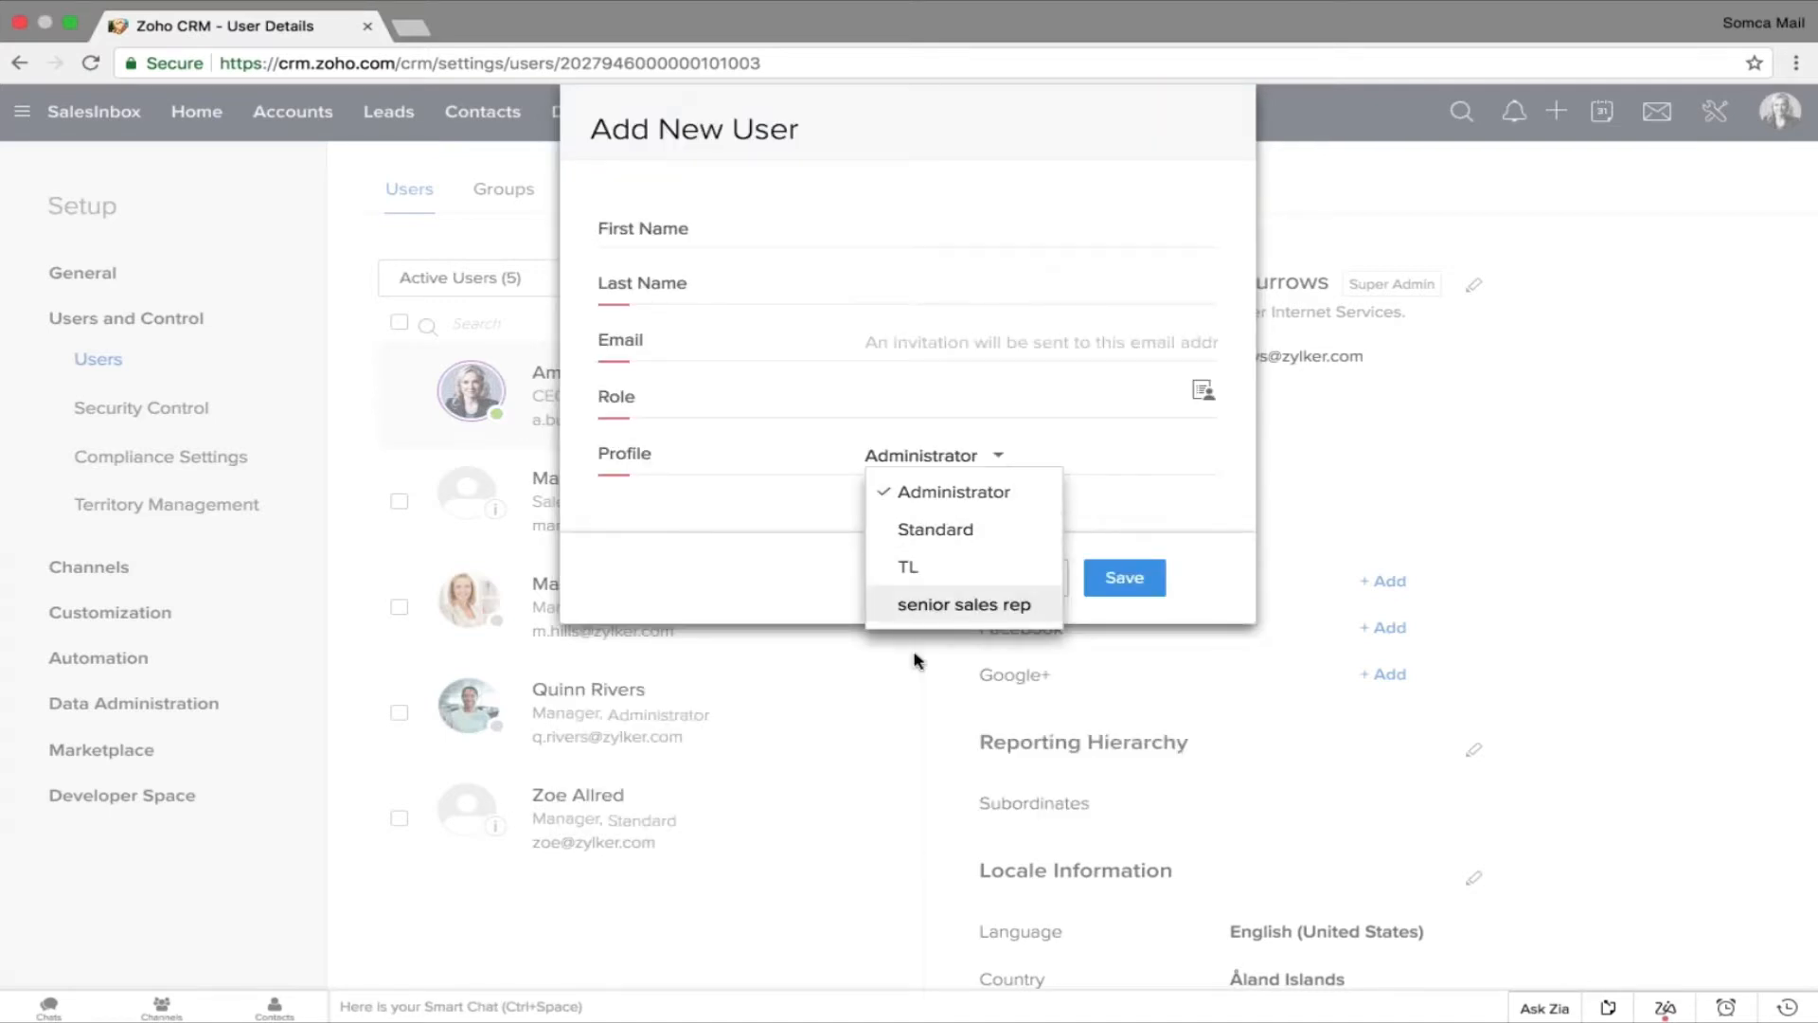
click(885, 166)
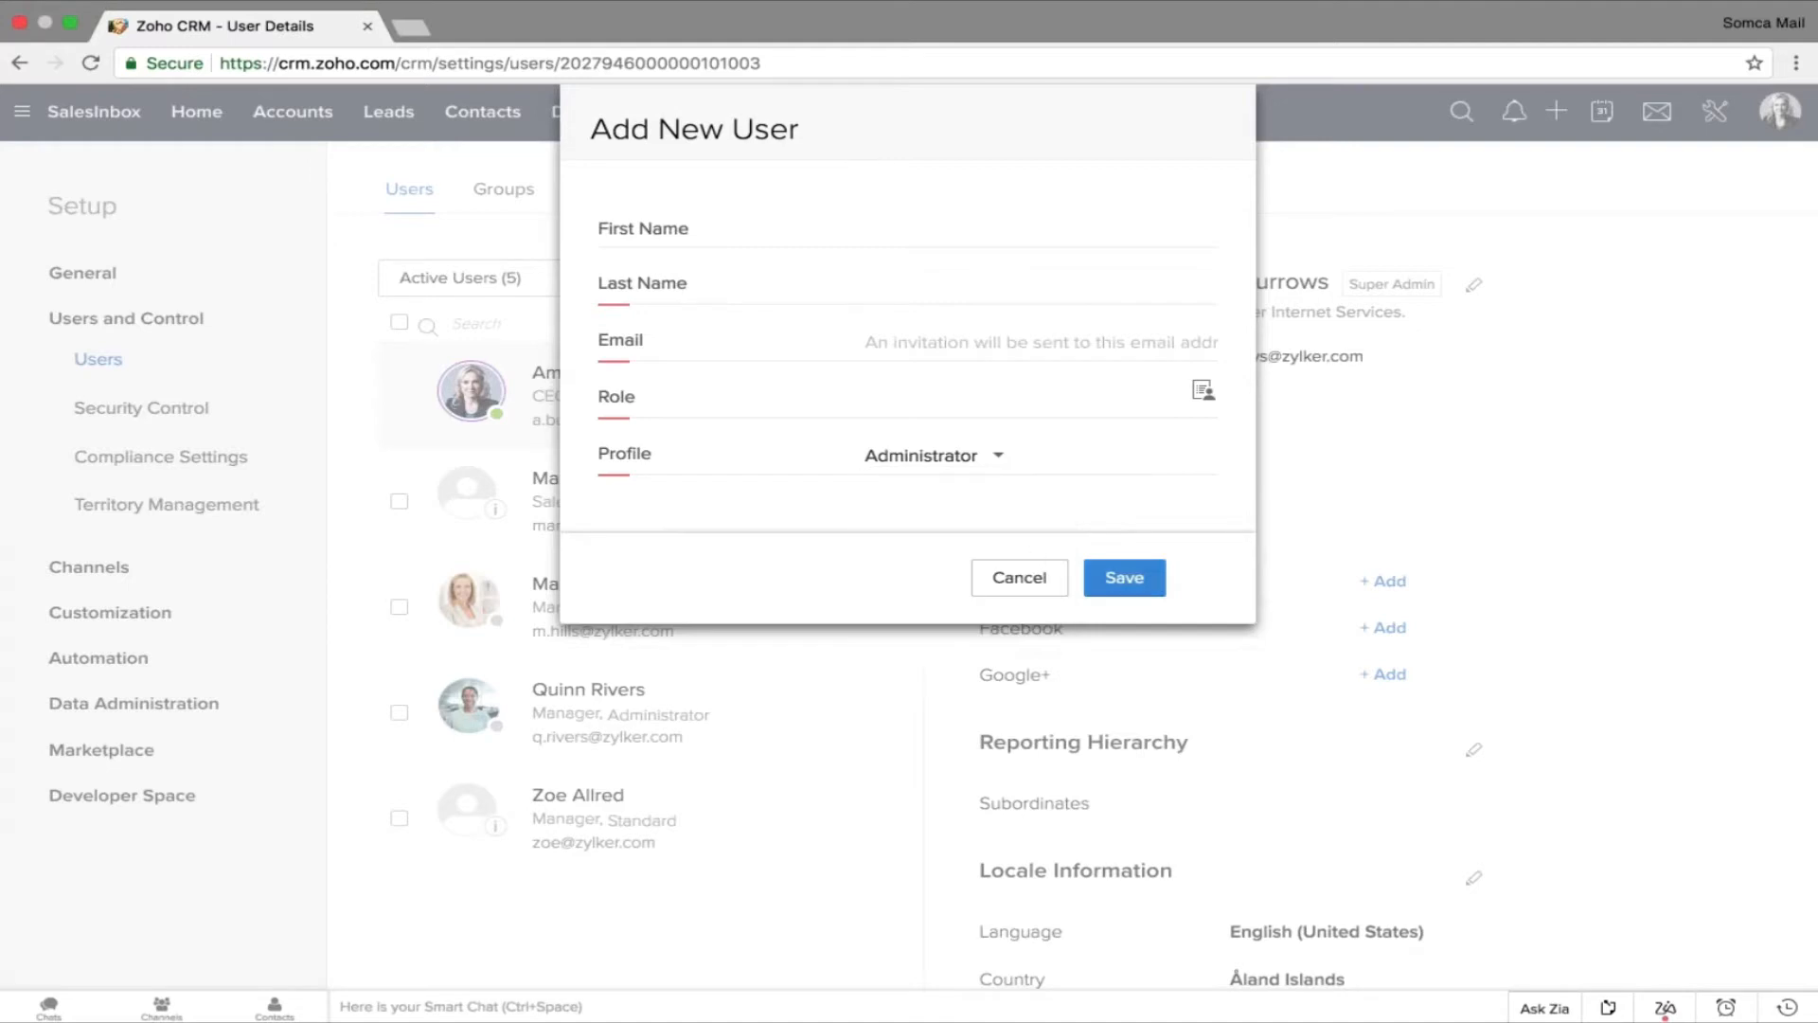
click(1037, 587)
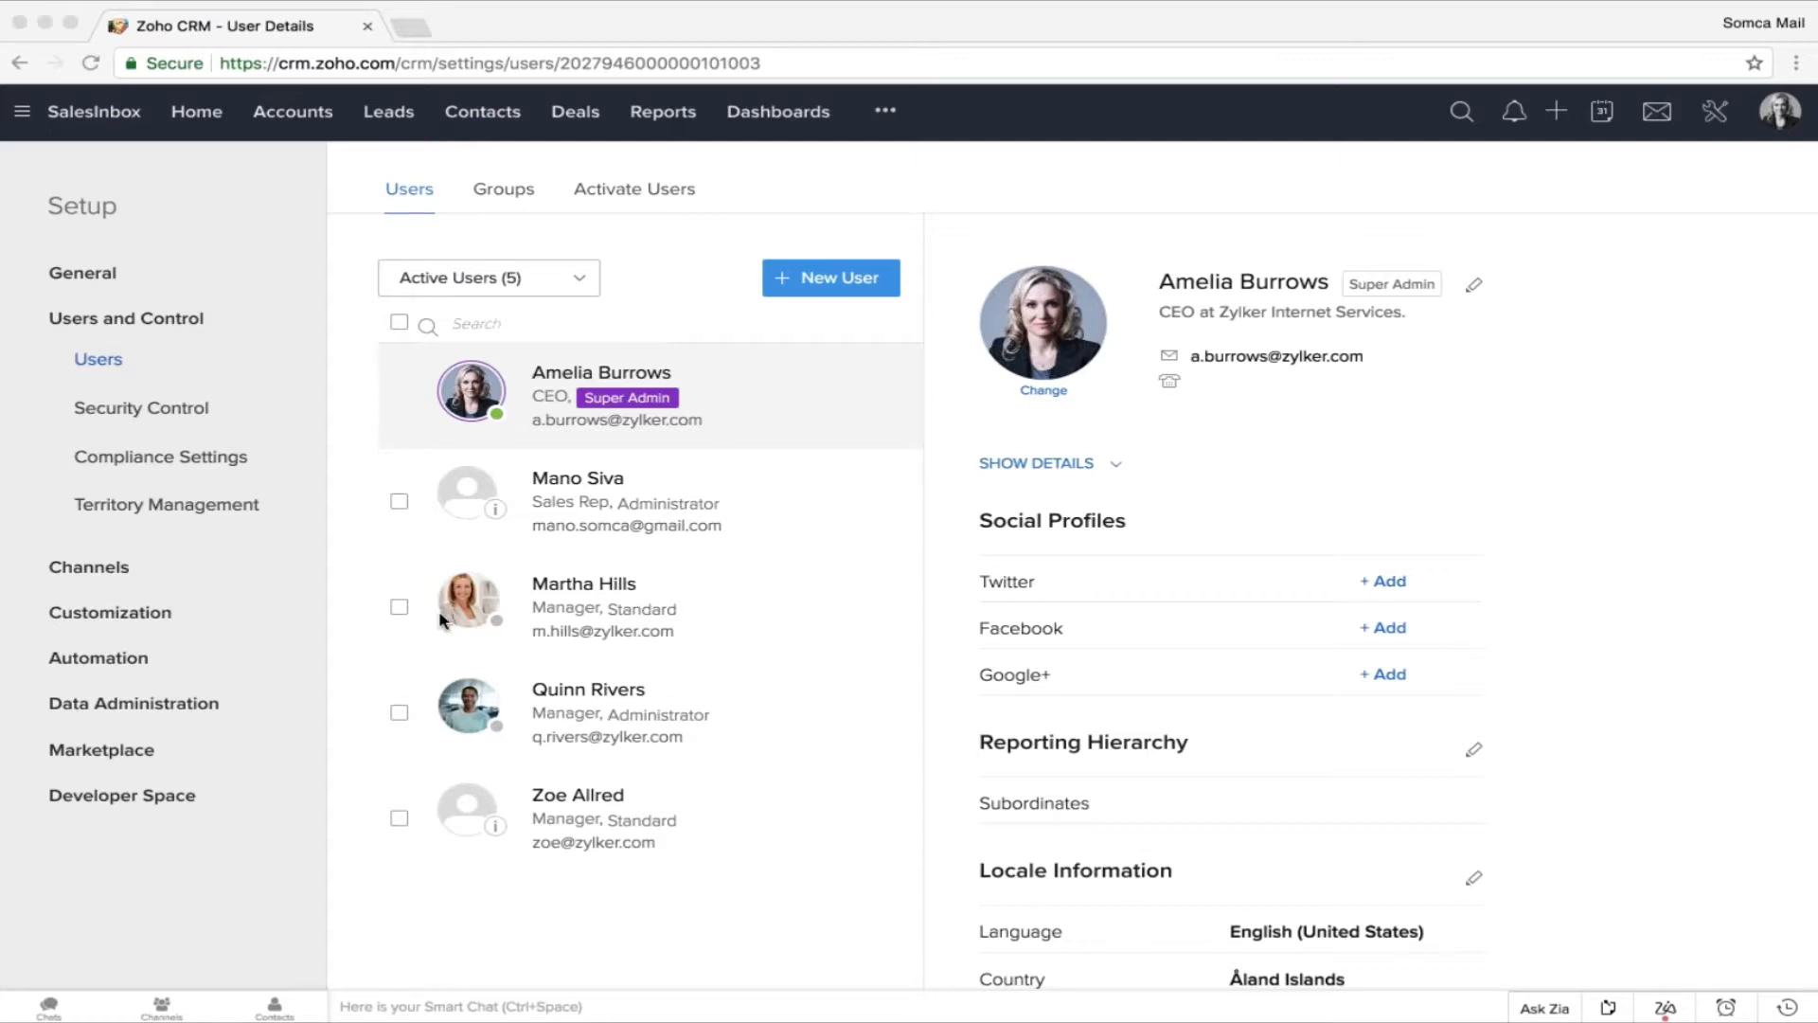
Select the last user in the active users list, and switch the list to Unconfirmed Users.
click(405, 815)
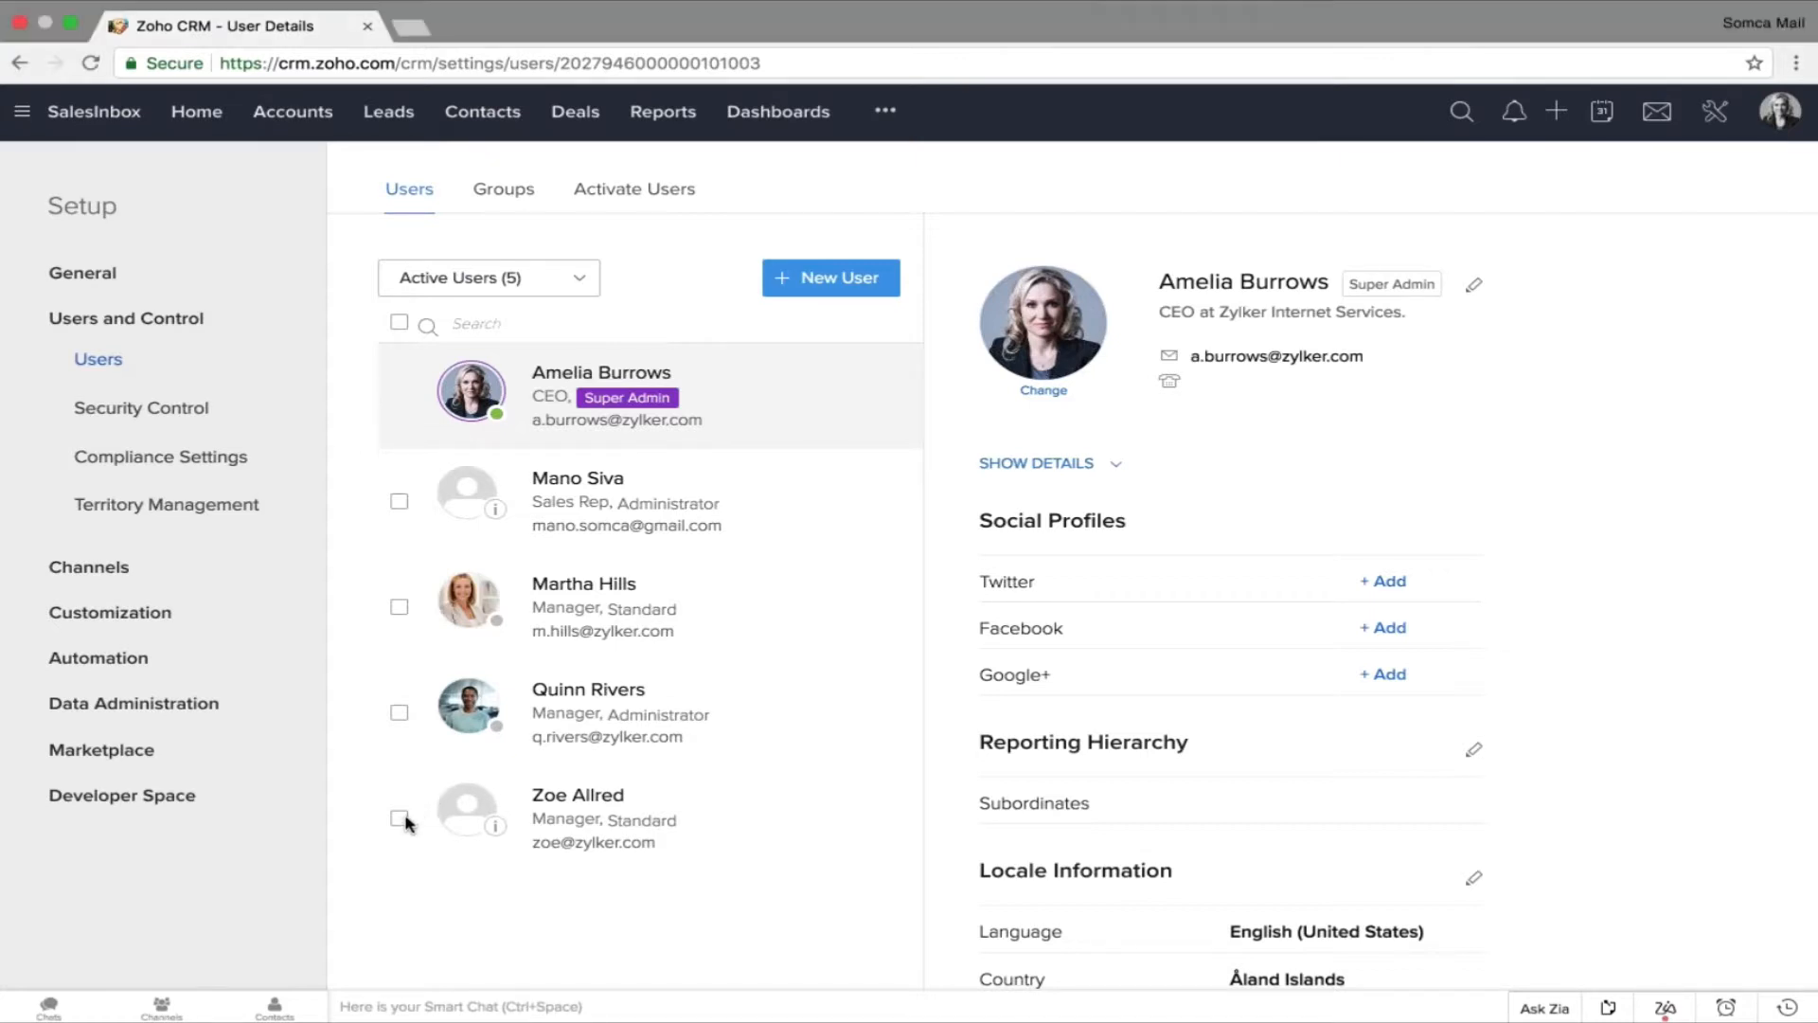
click(399, 818)
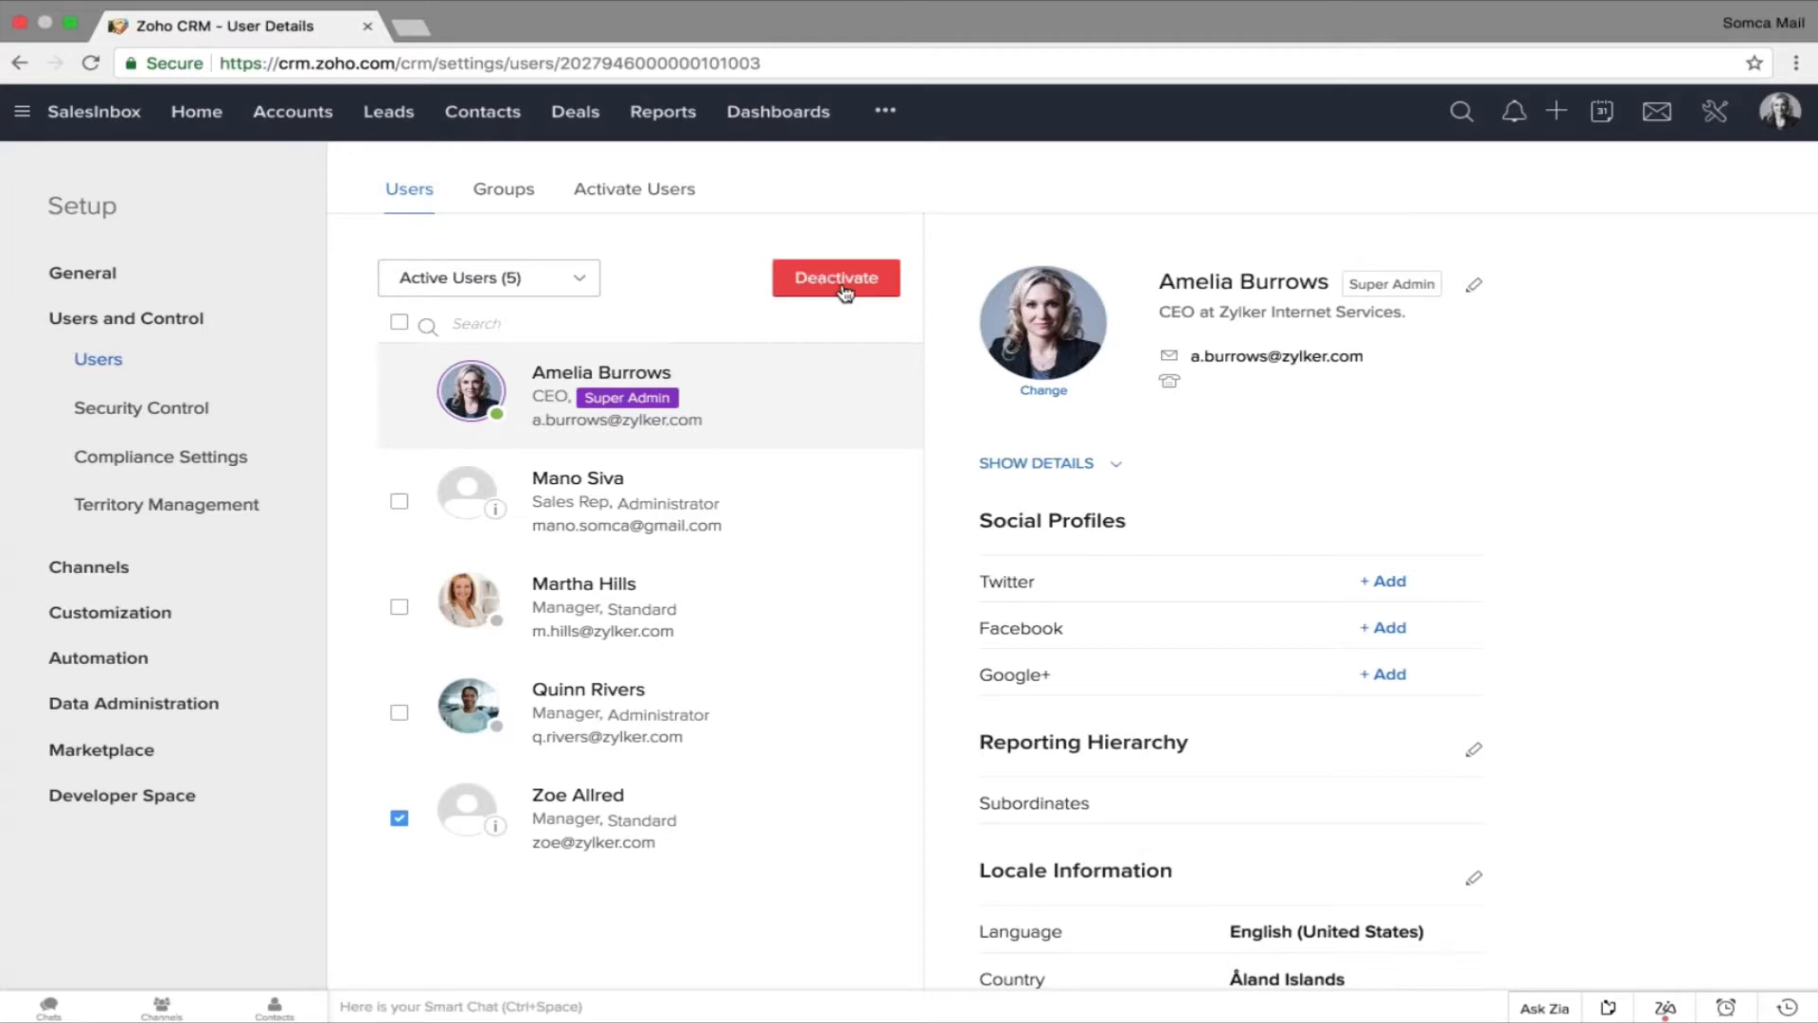
click(585, 285)
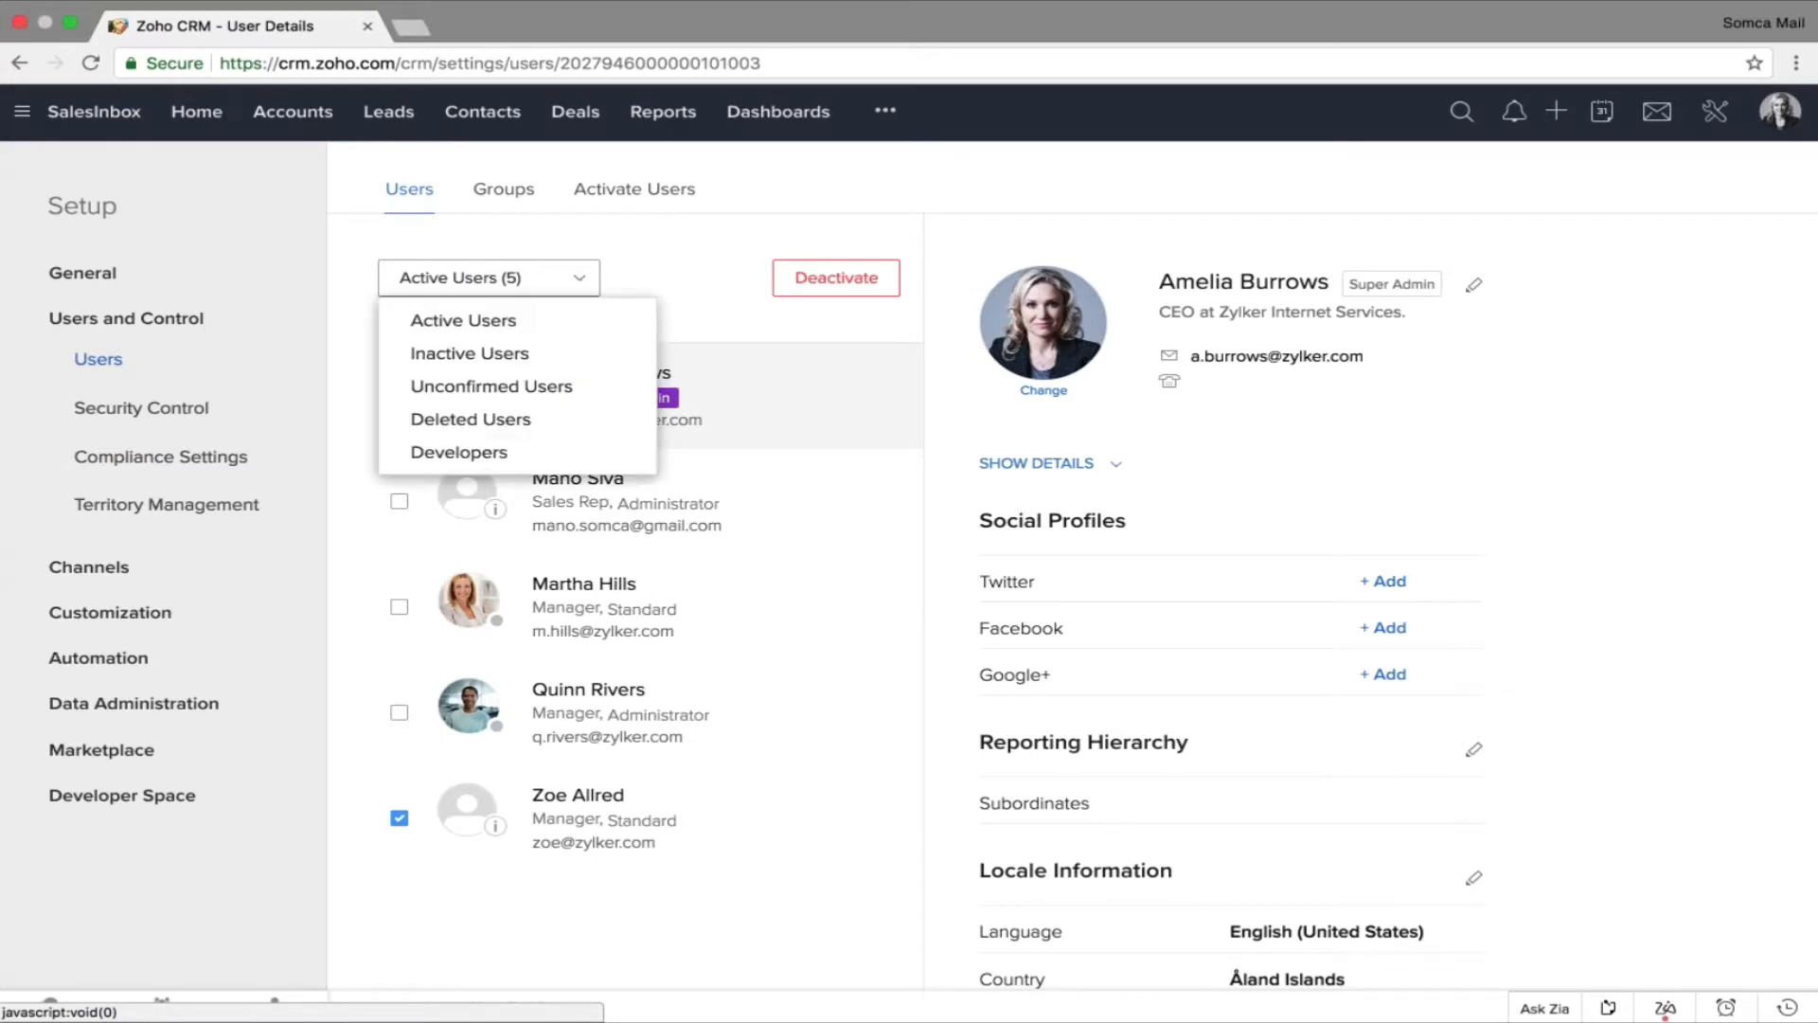
click(498, 396)
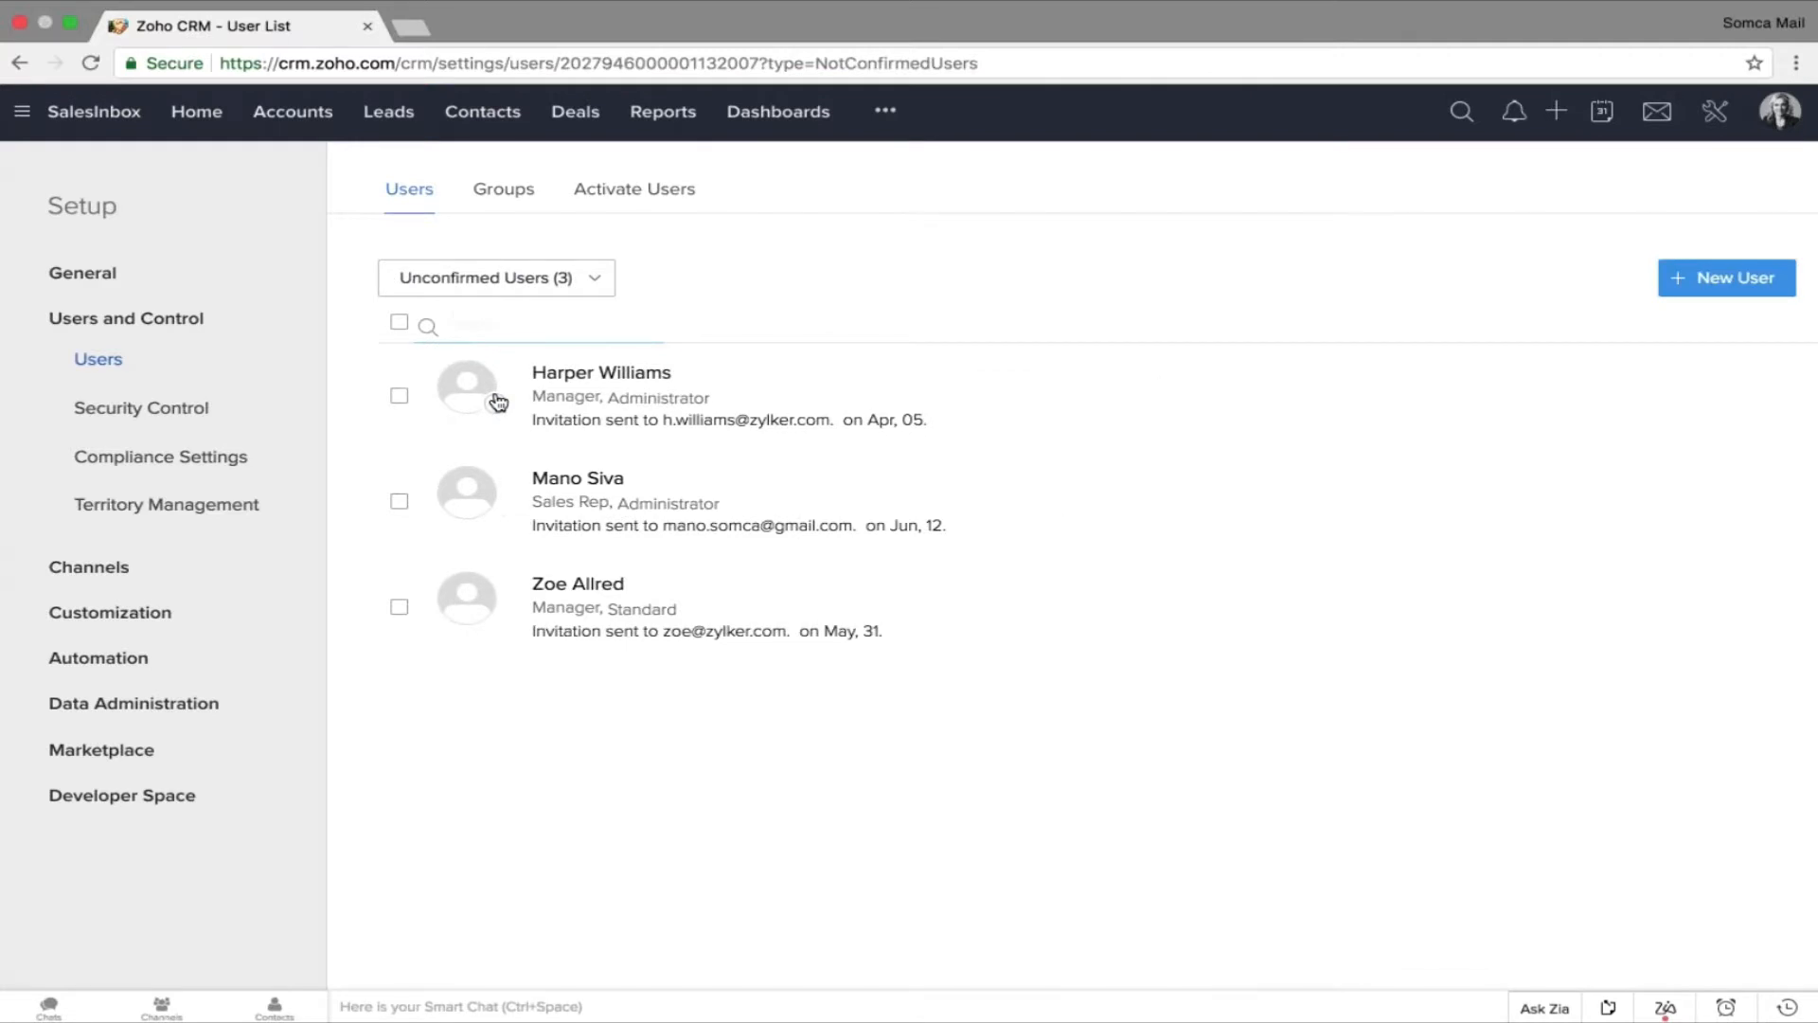
Open the first unconfirmed user's details and select the other two unconfirmed users for reinvitation.
click(498, 402)
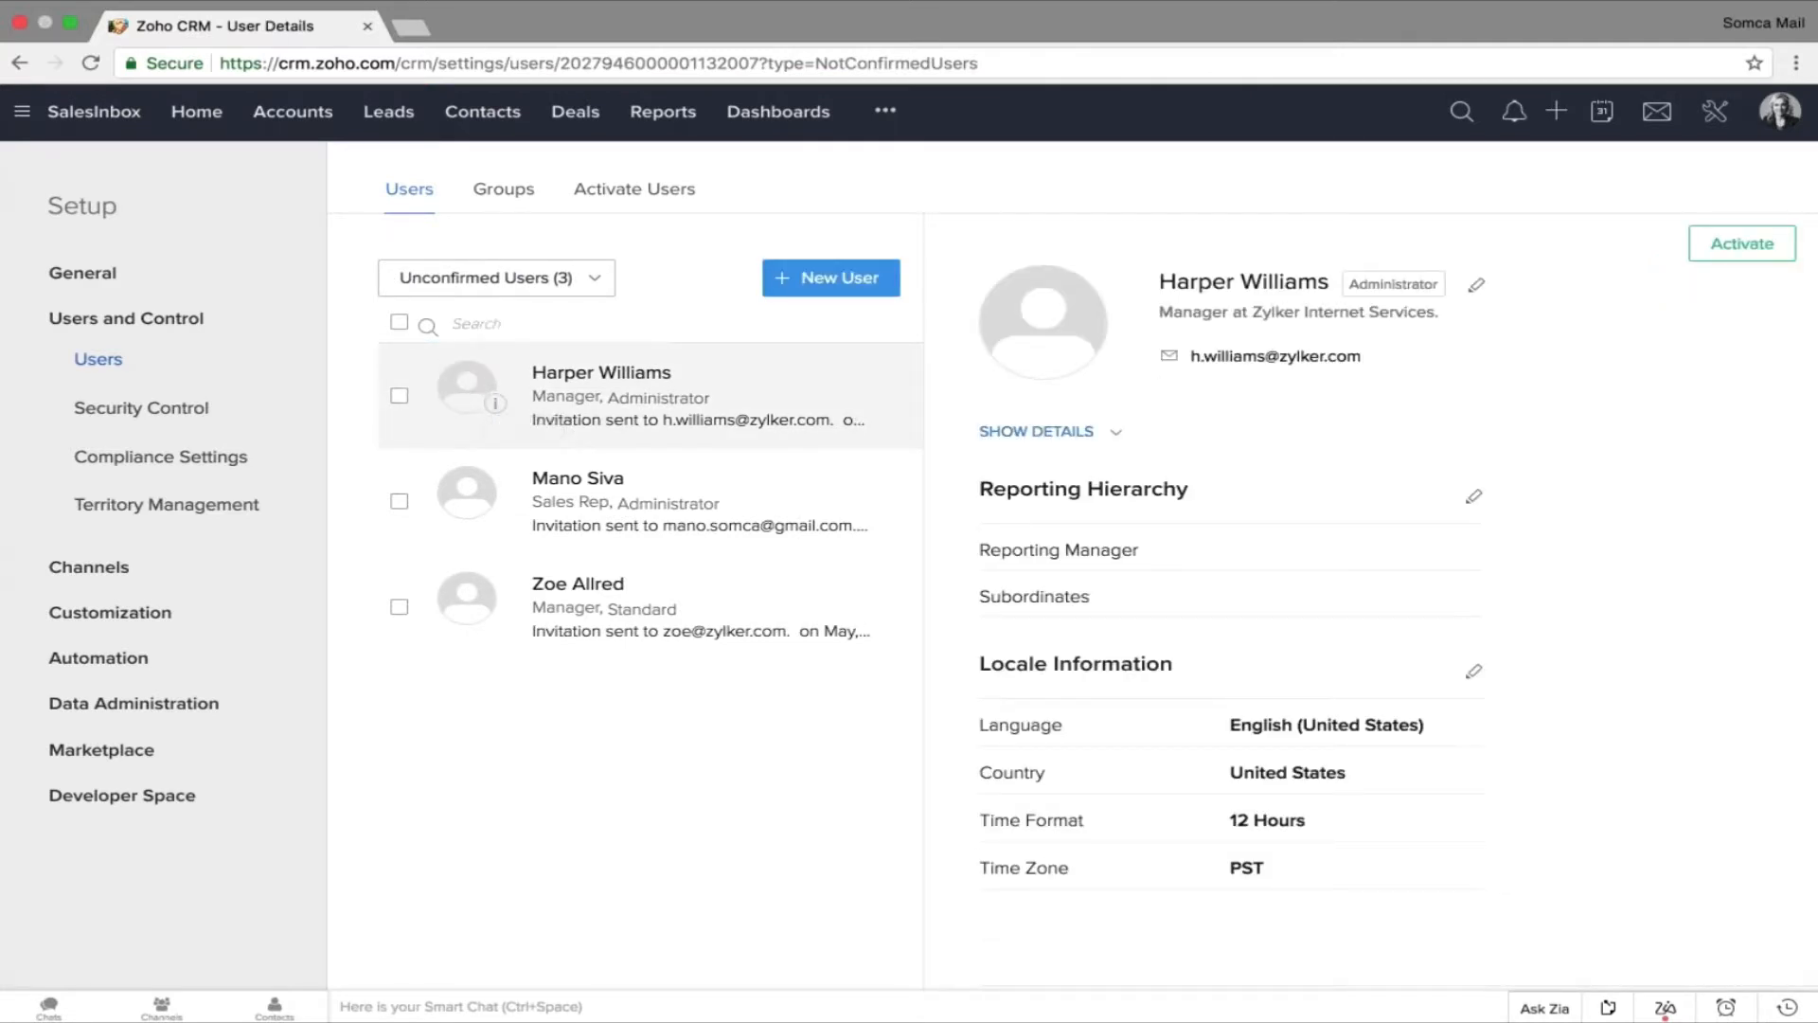
click(399, 501)
click(399, 606)
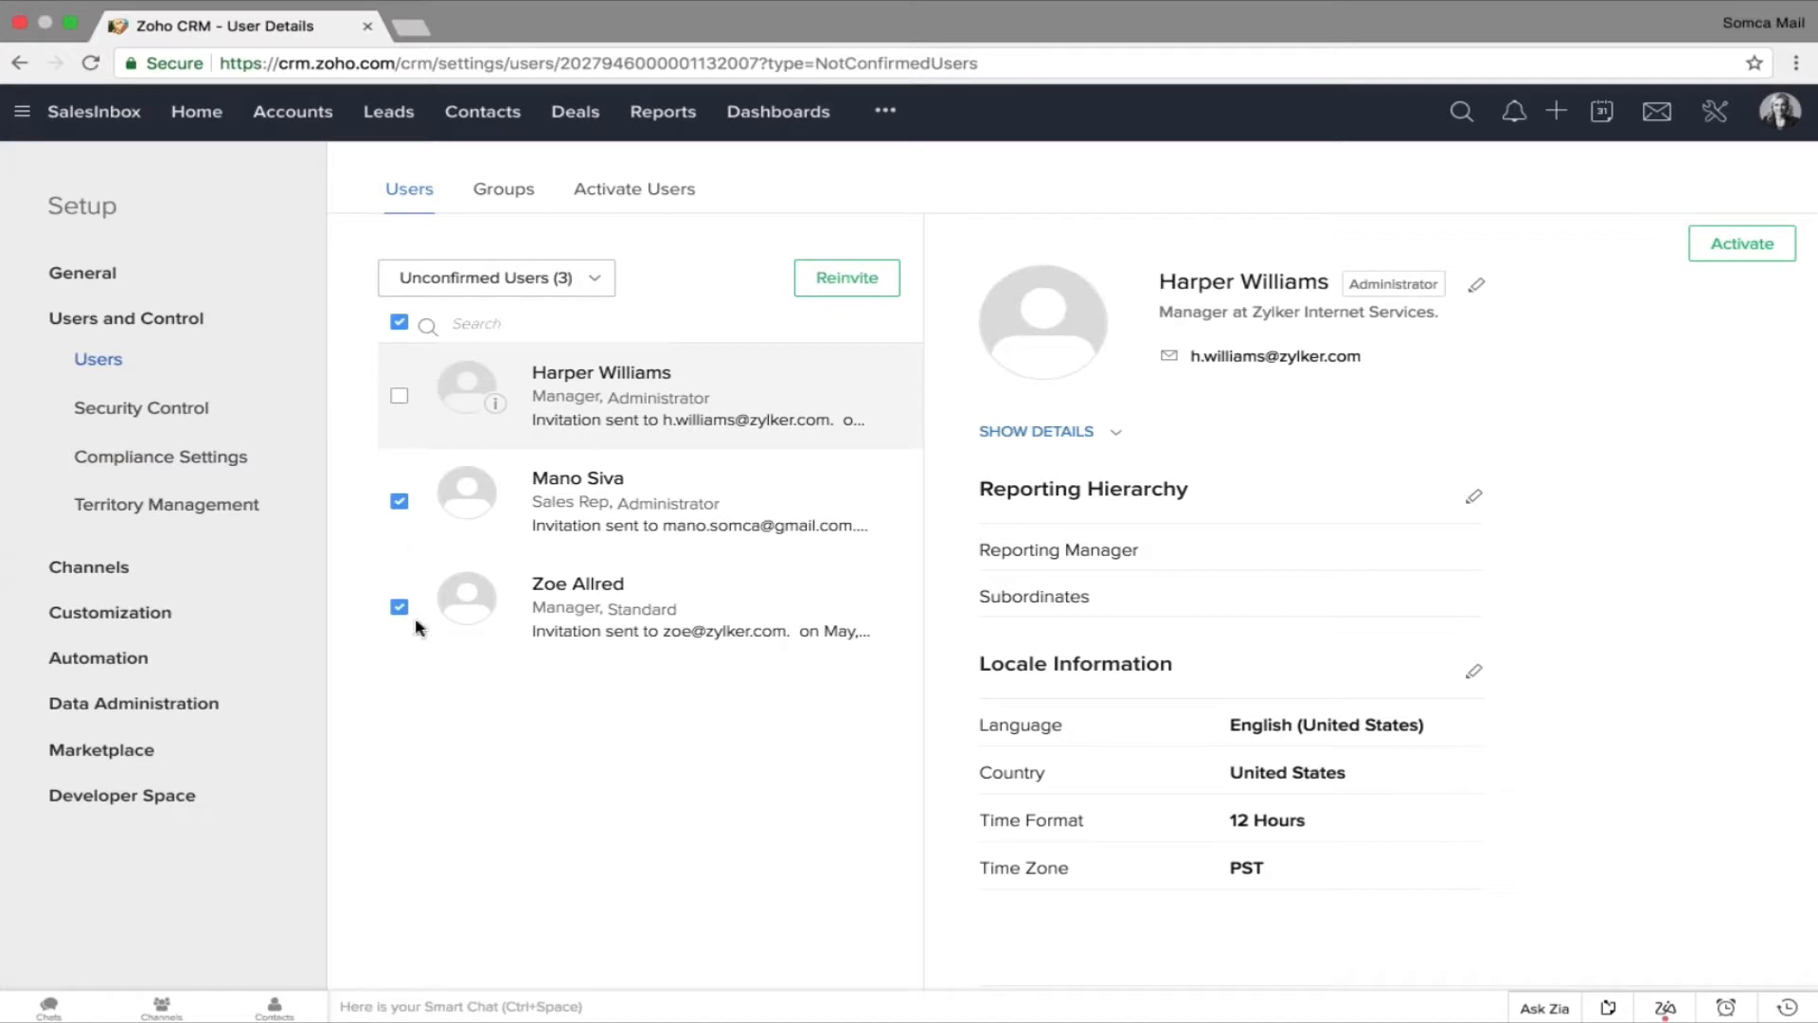
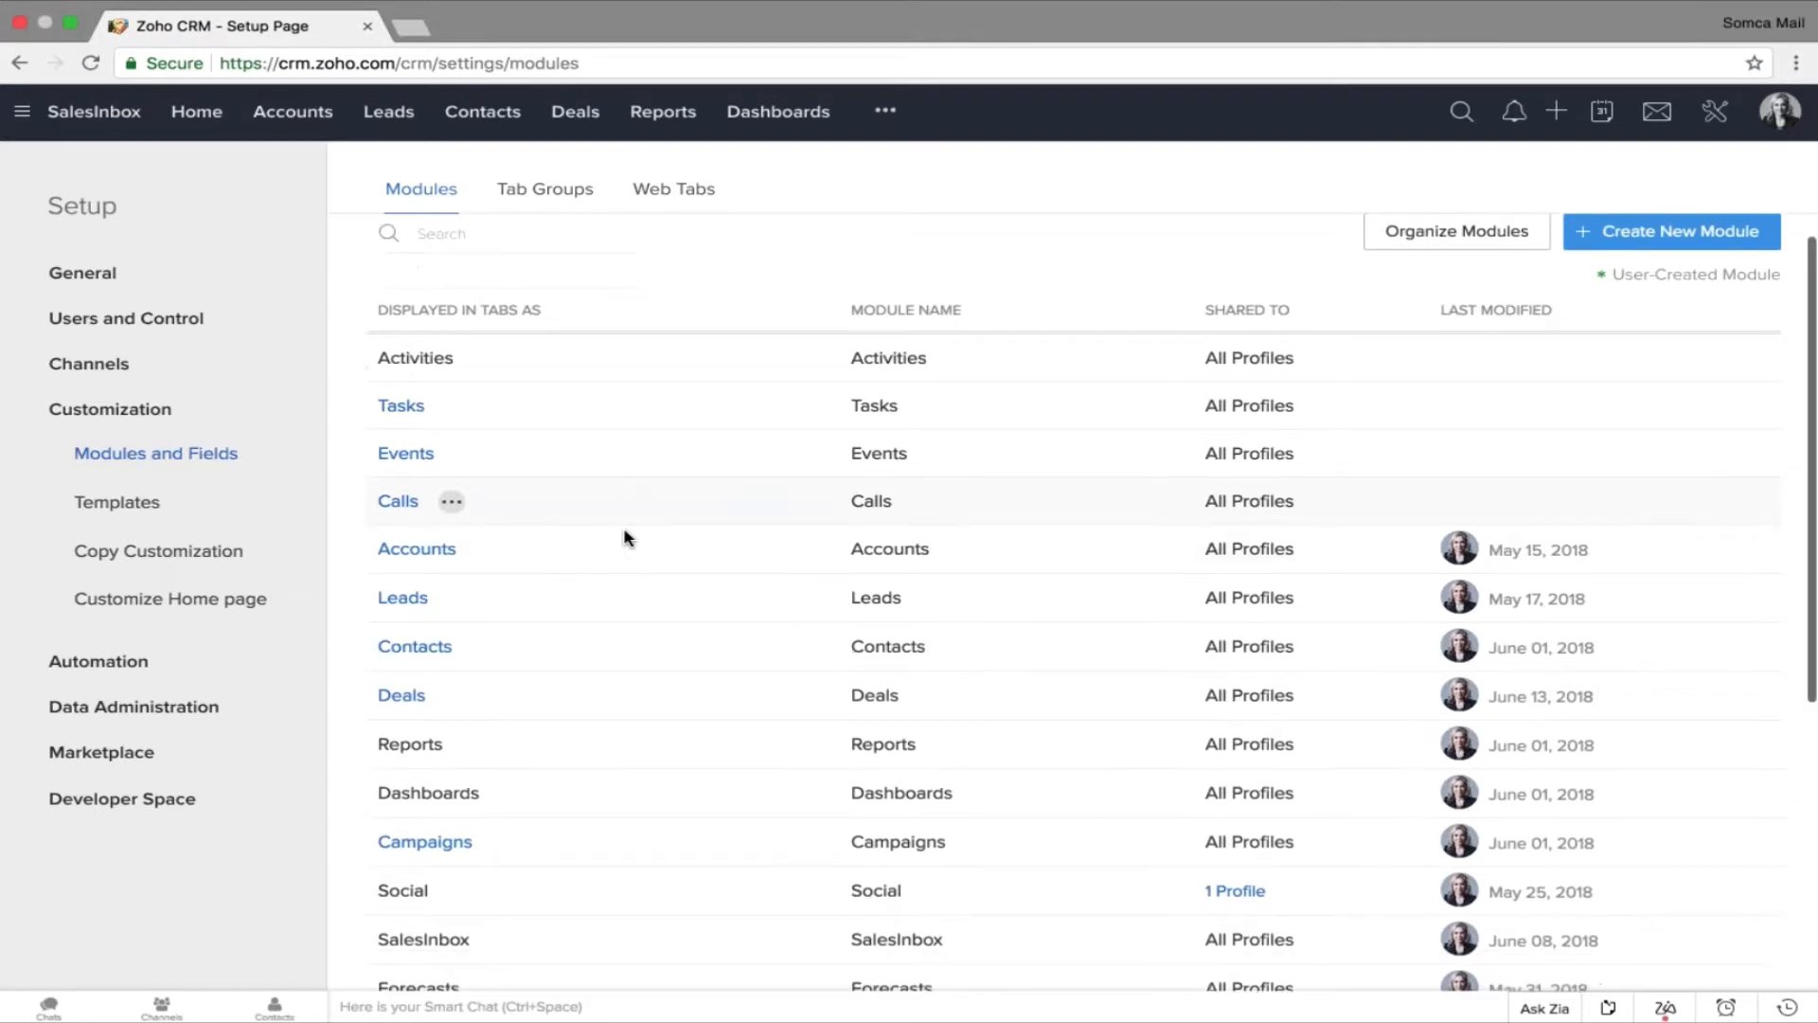
Review the full Modules list and the additional modules hidden behind the main navigation bar.
scroll(623, 533, down, 6)
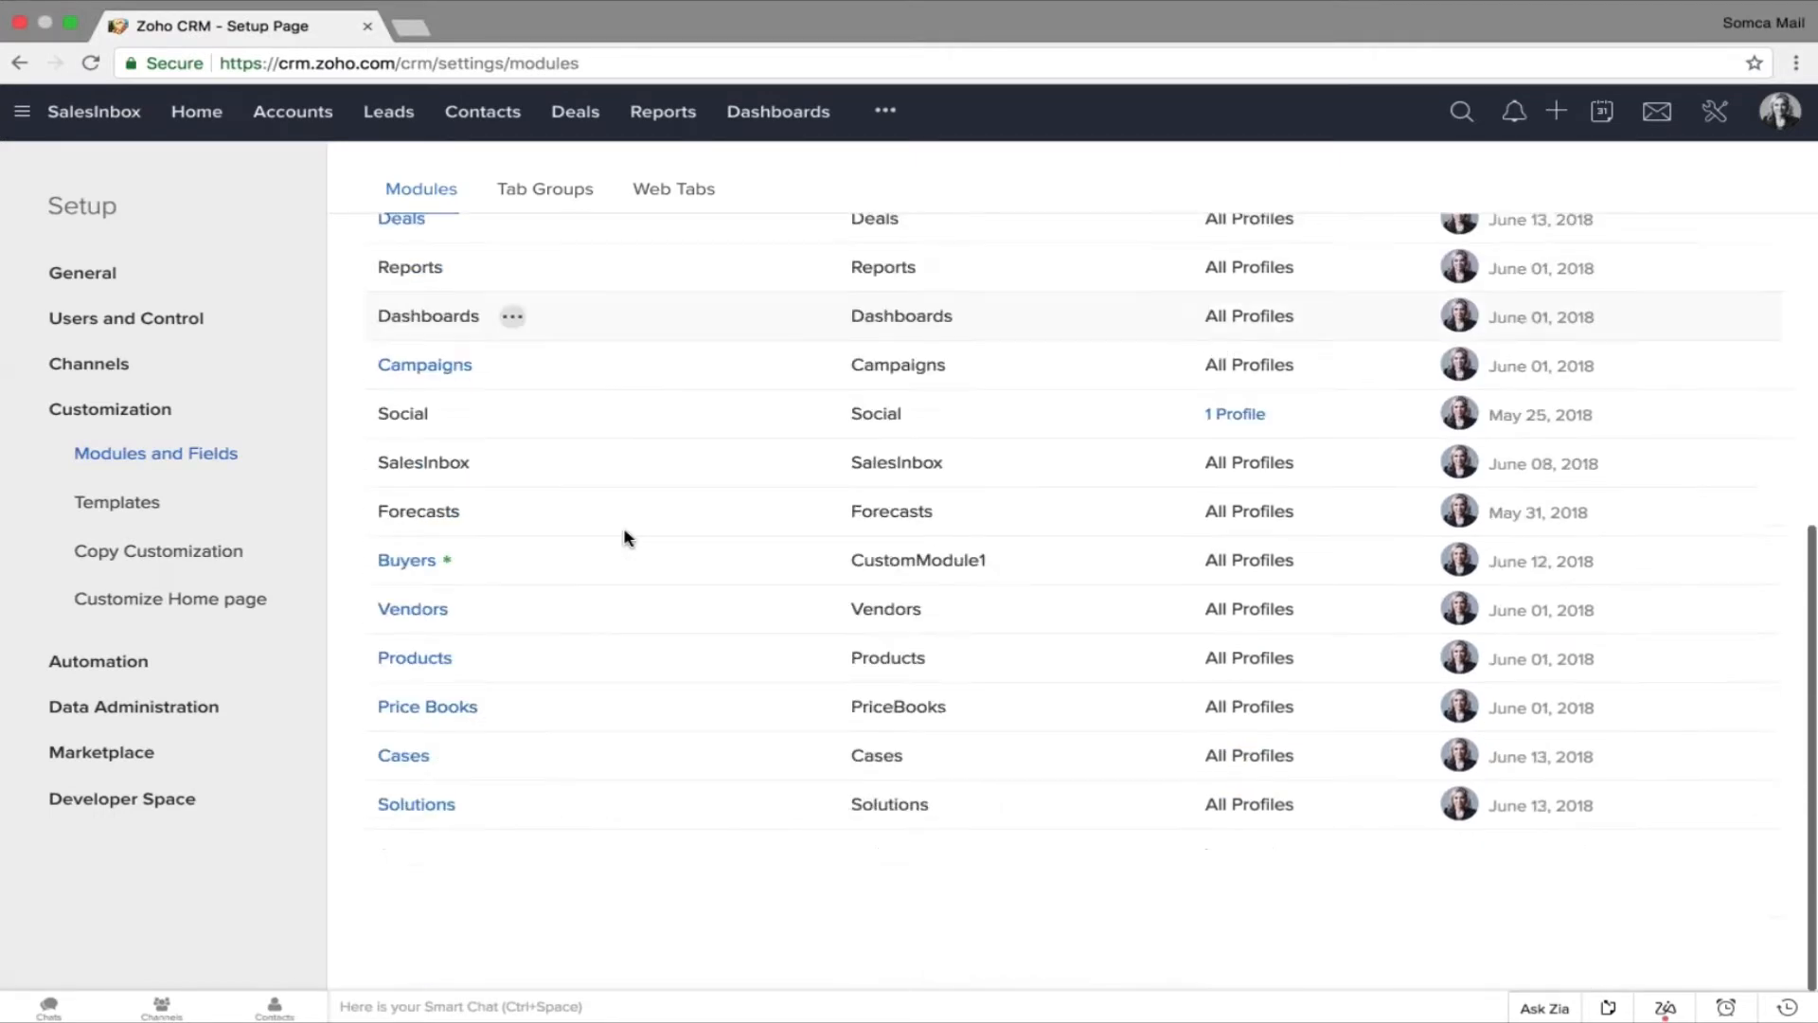
scroll(906, 159, up, 10)
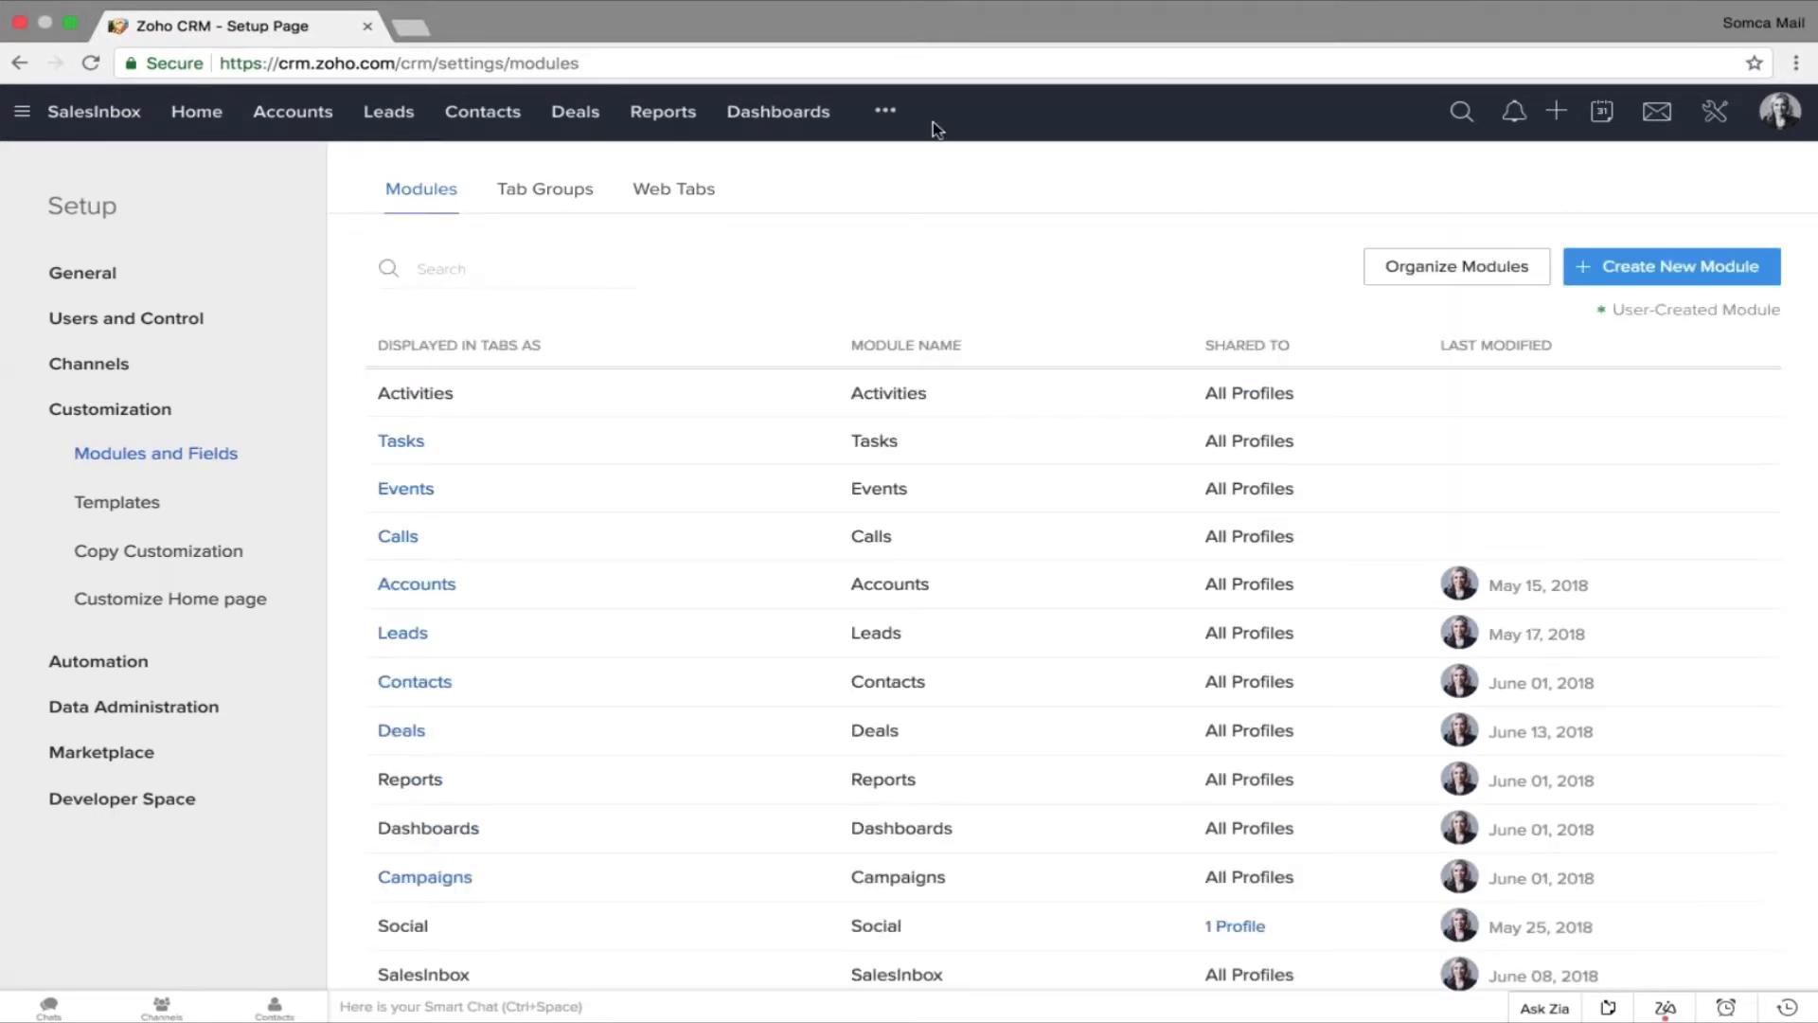
drag(933, 122, 47, 113)
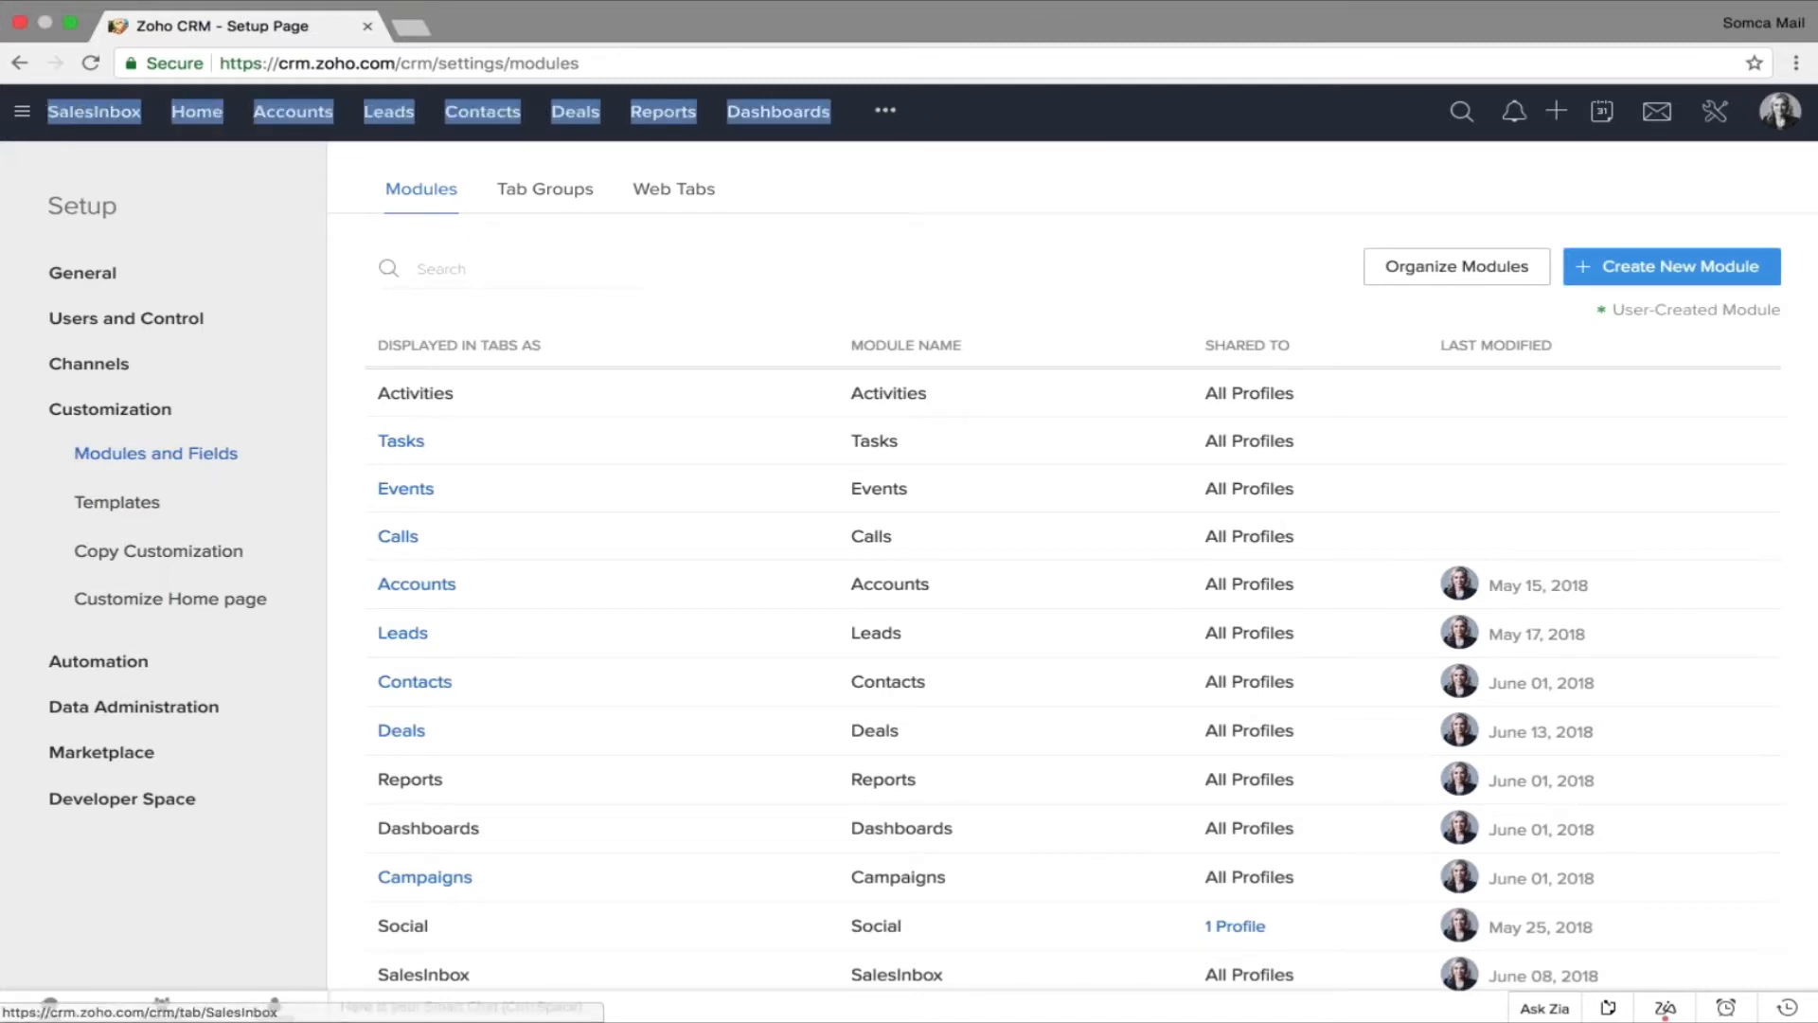
click(887, 120)
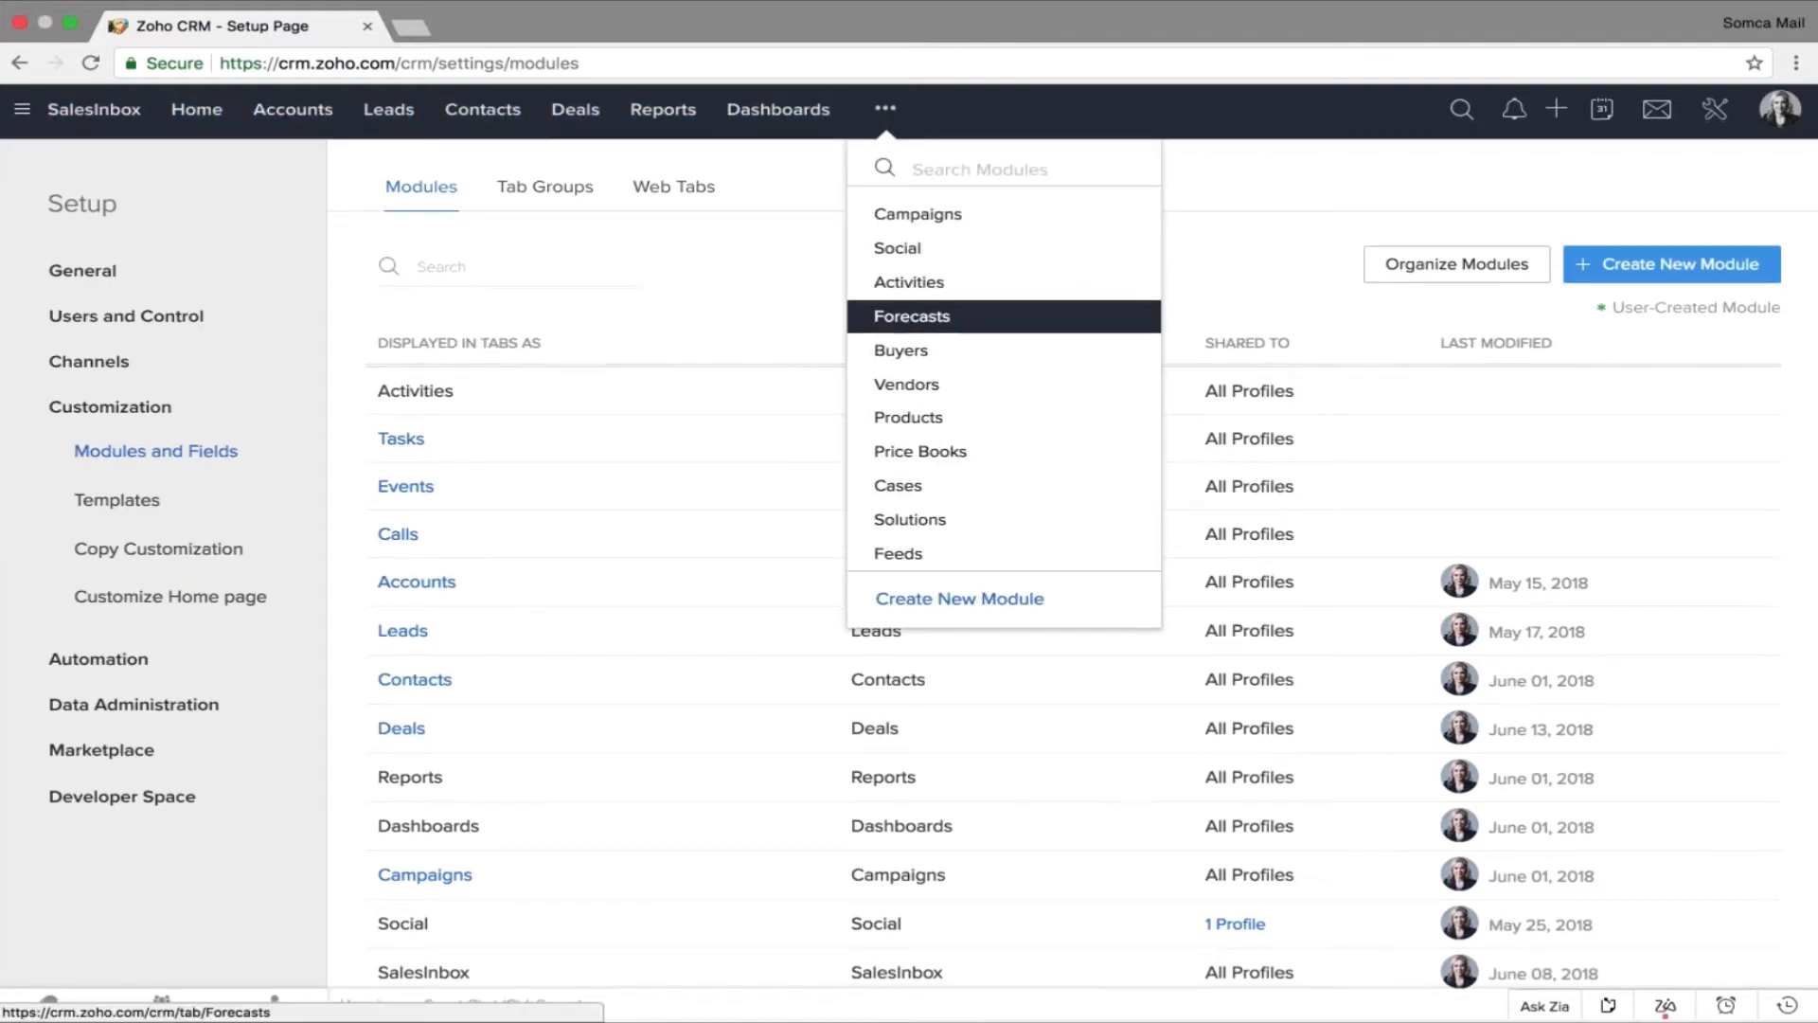
click(1224, 264)
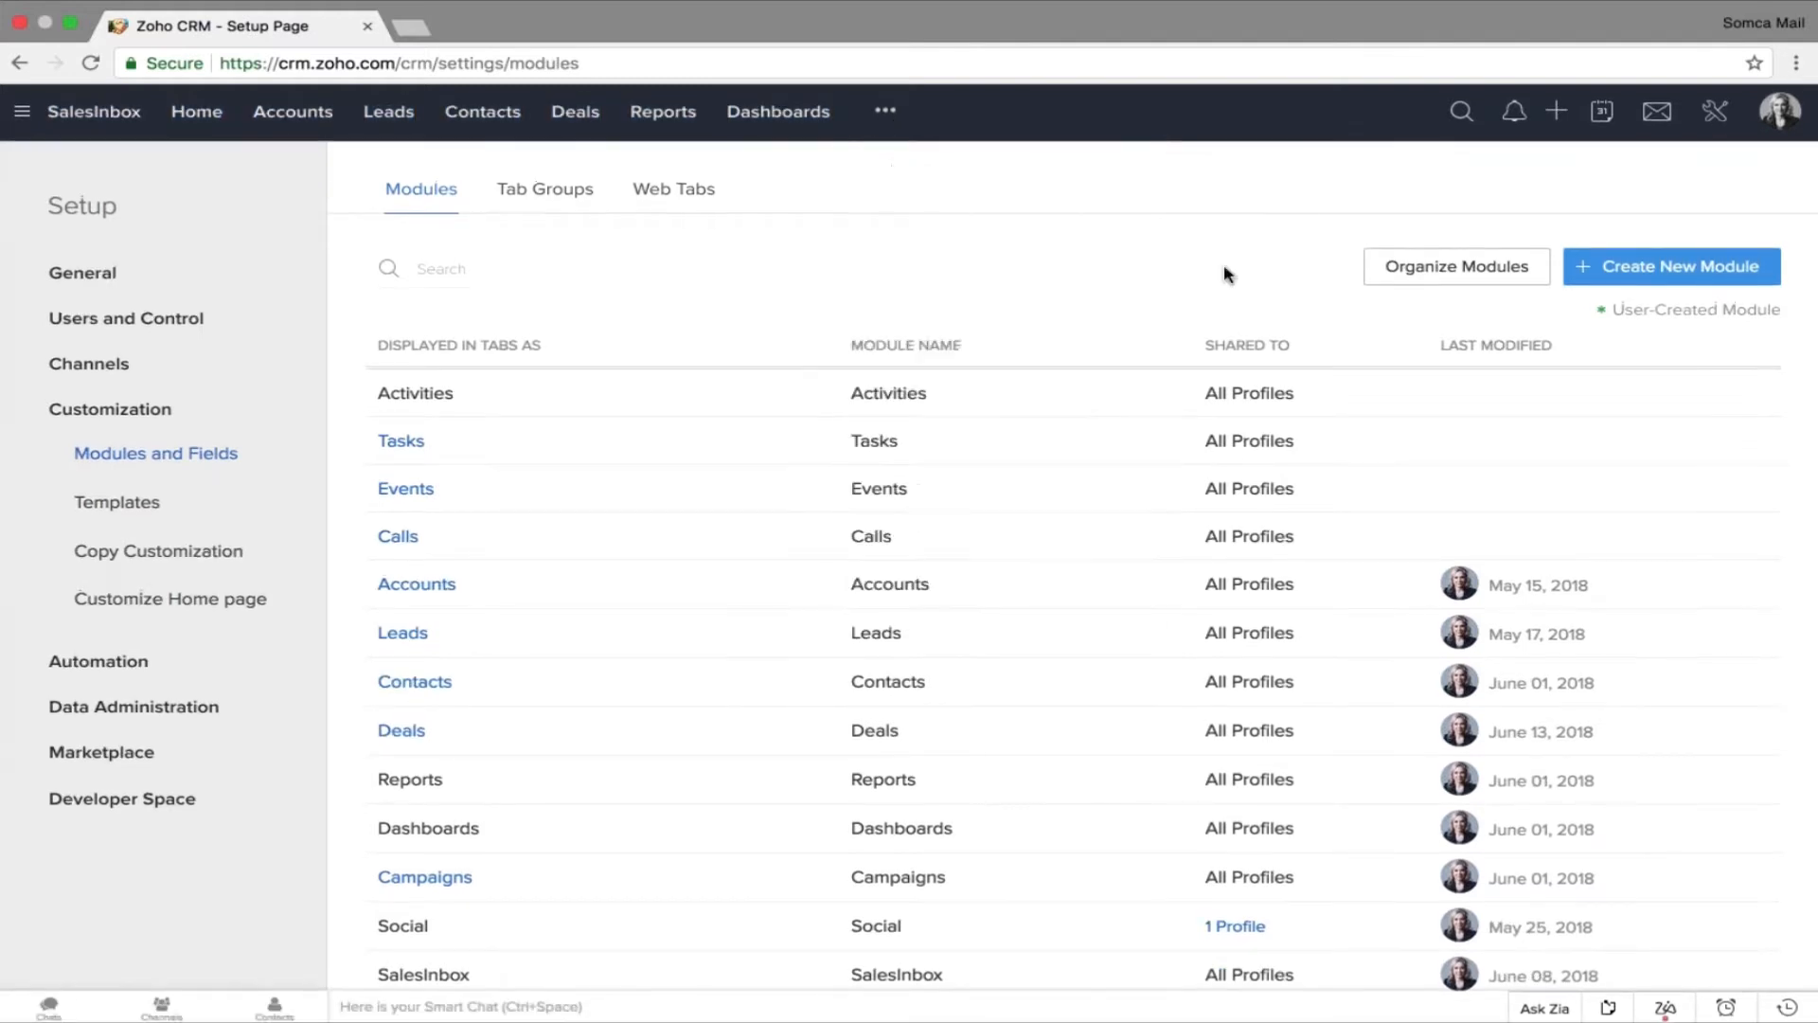
Open Organize Modules and reorder the modules, placing Deals between Contacts and Campaigns.
click(1473, 275)
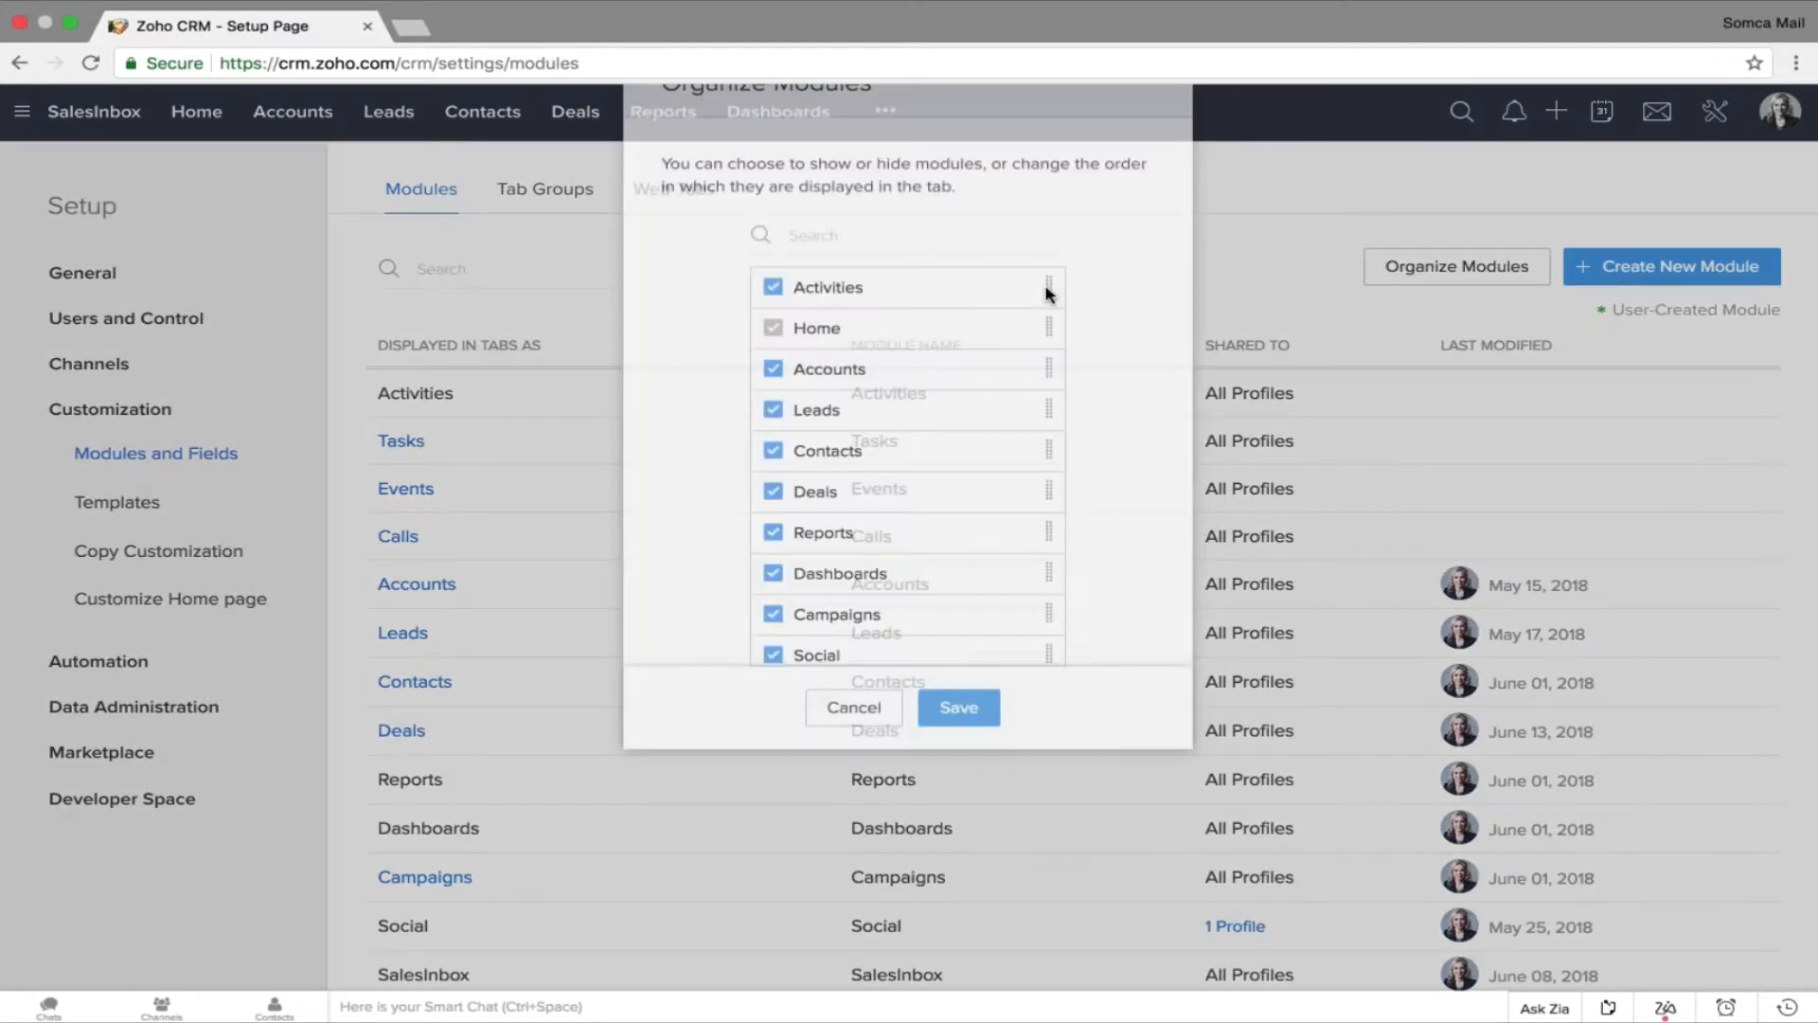
scroll(877, 491, down, 3)
drag(877, 492, 876, 369)
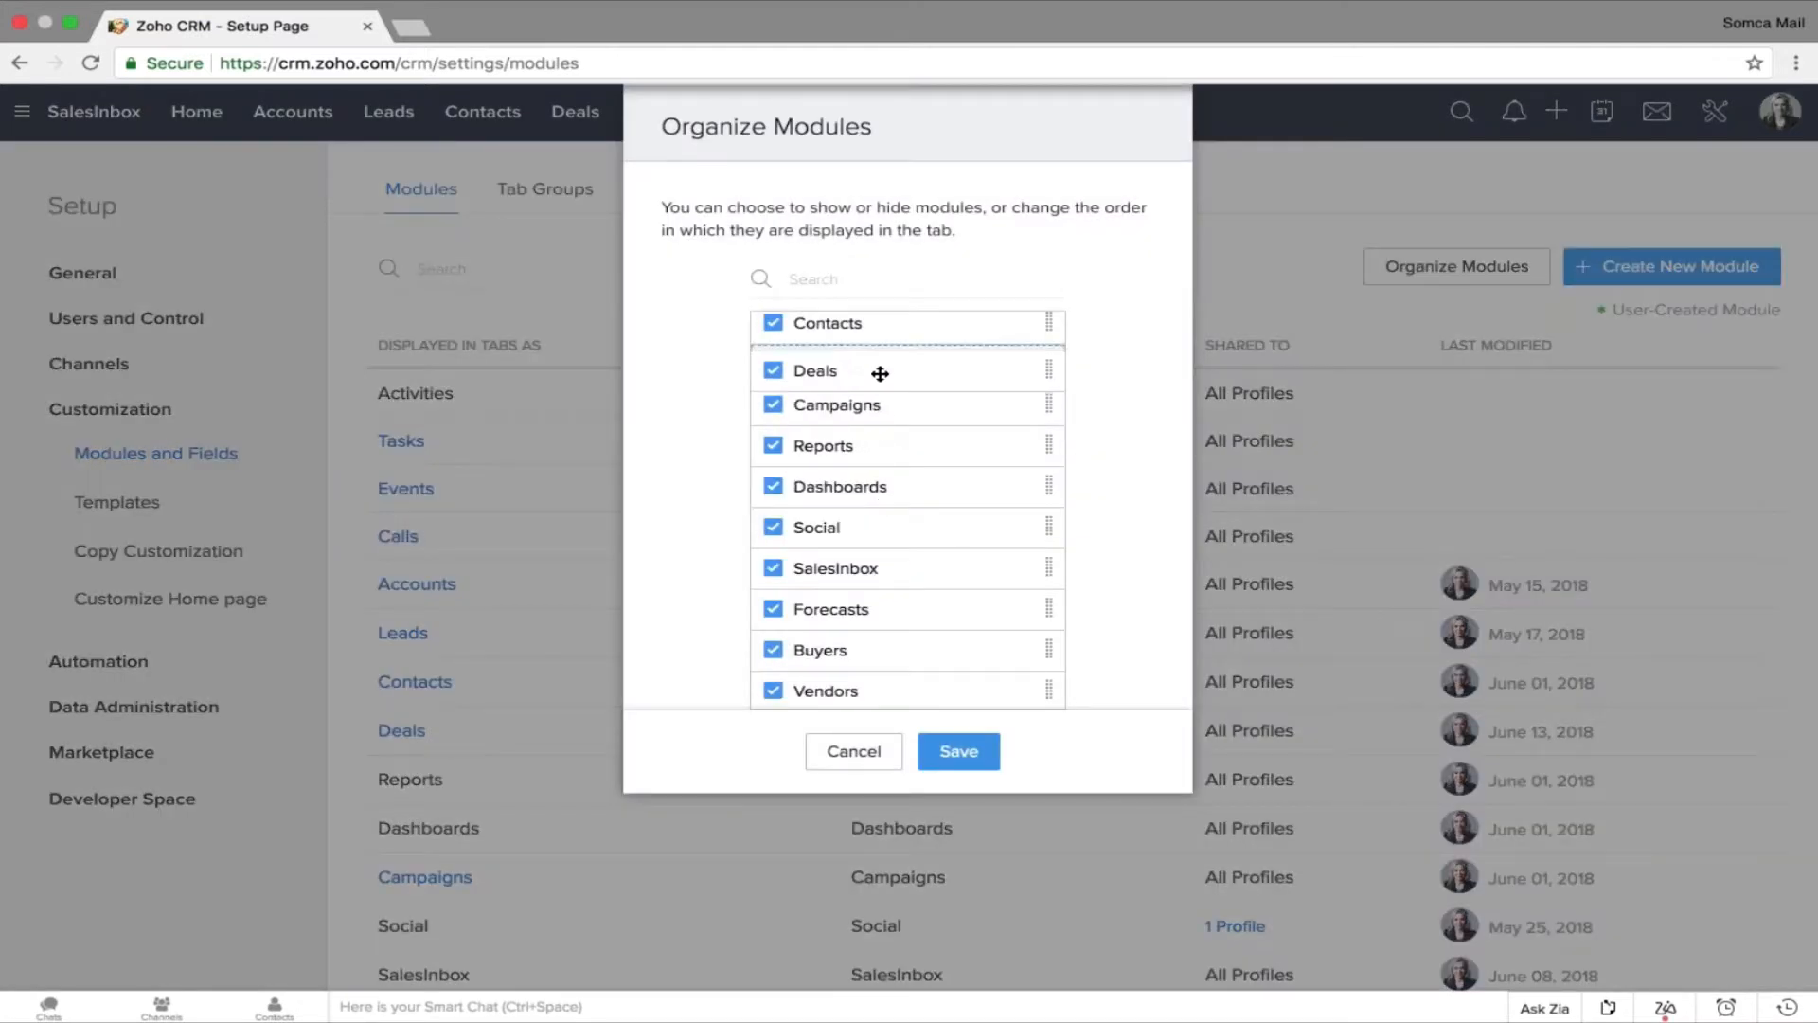
Hide the Feeds, Solutions and Cases modules, accepting the linking module dependency for each, and save the module arrangement.
scroll(877, 369, down, 5)
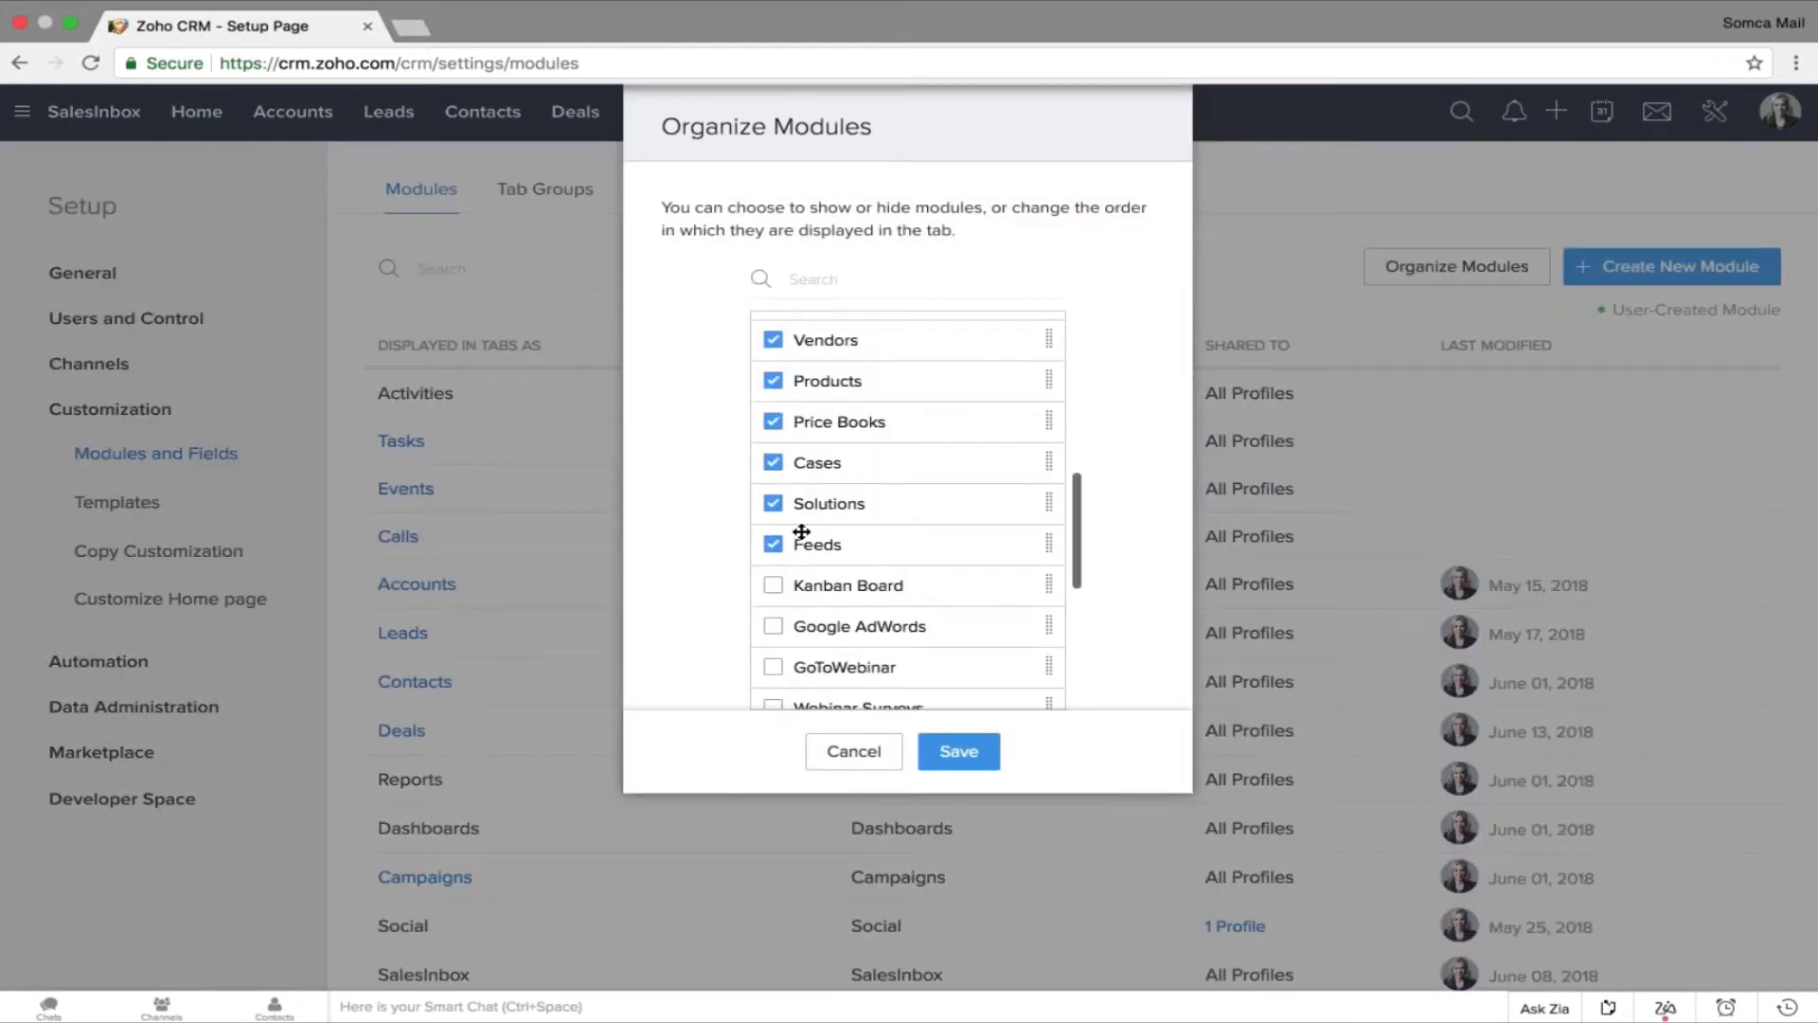
click(775, 543)
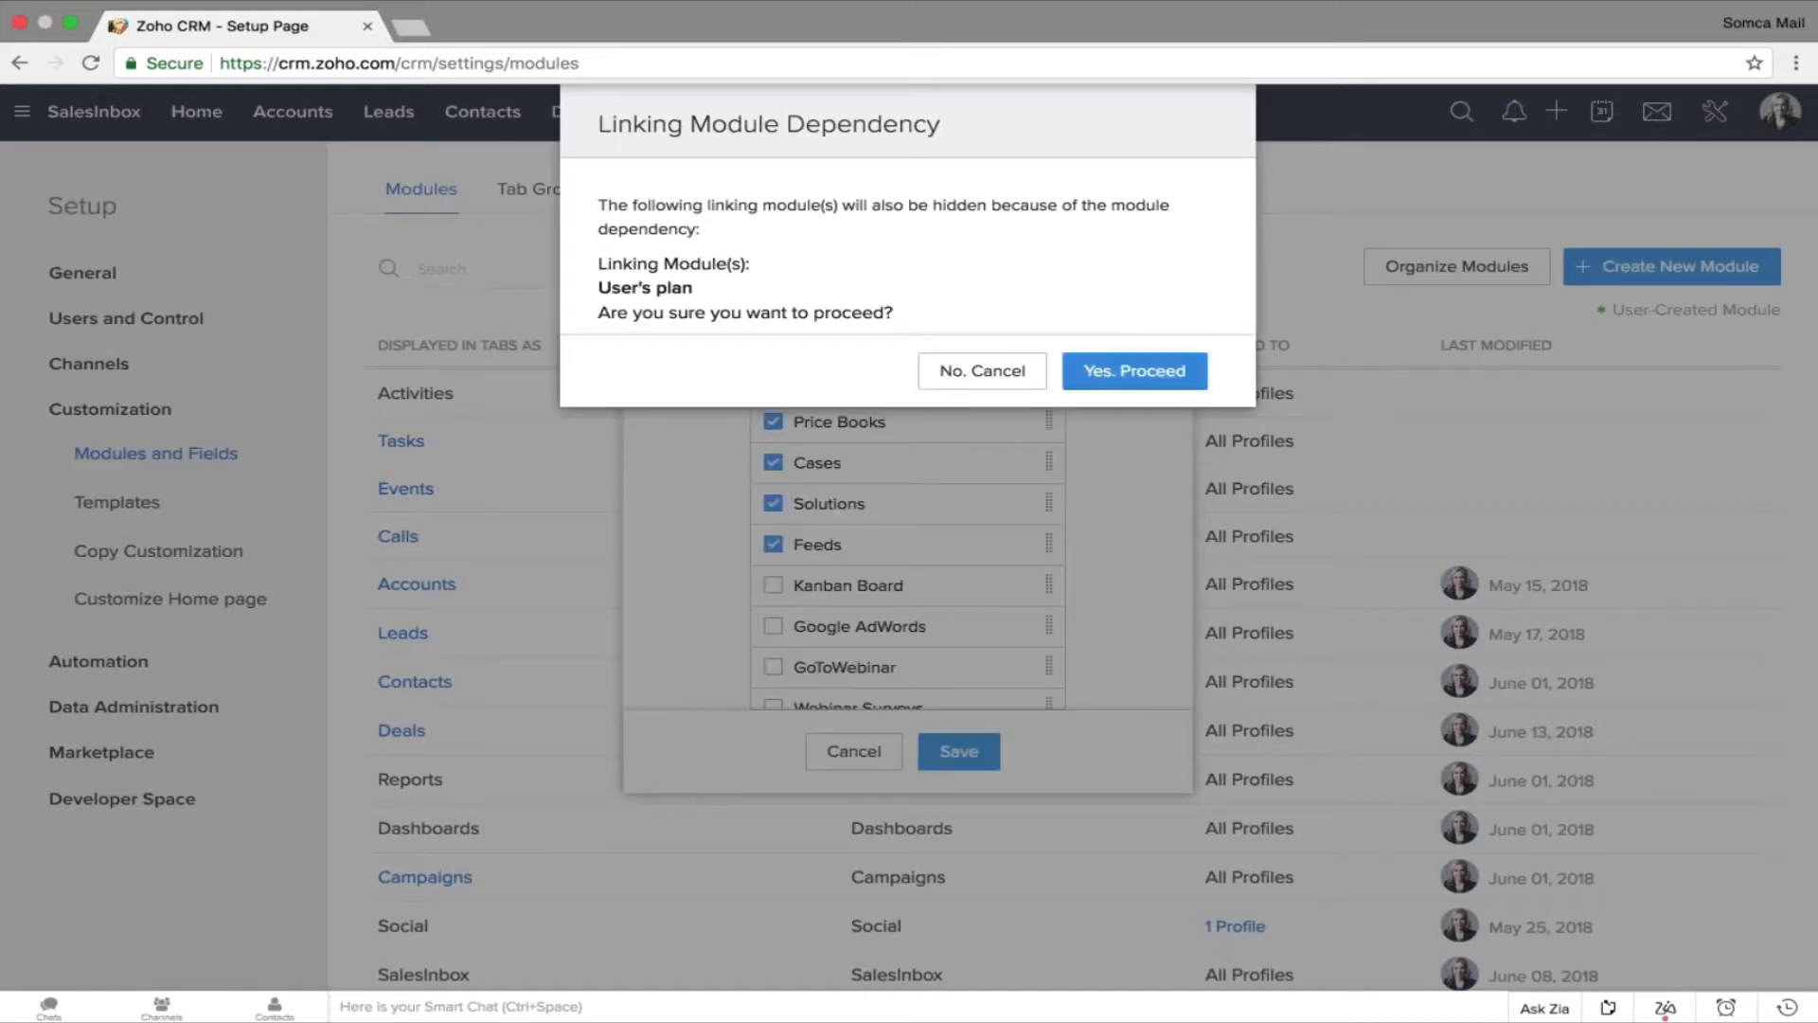
click(1133, 369)
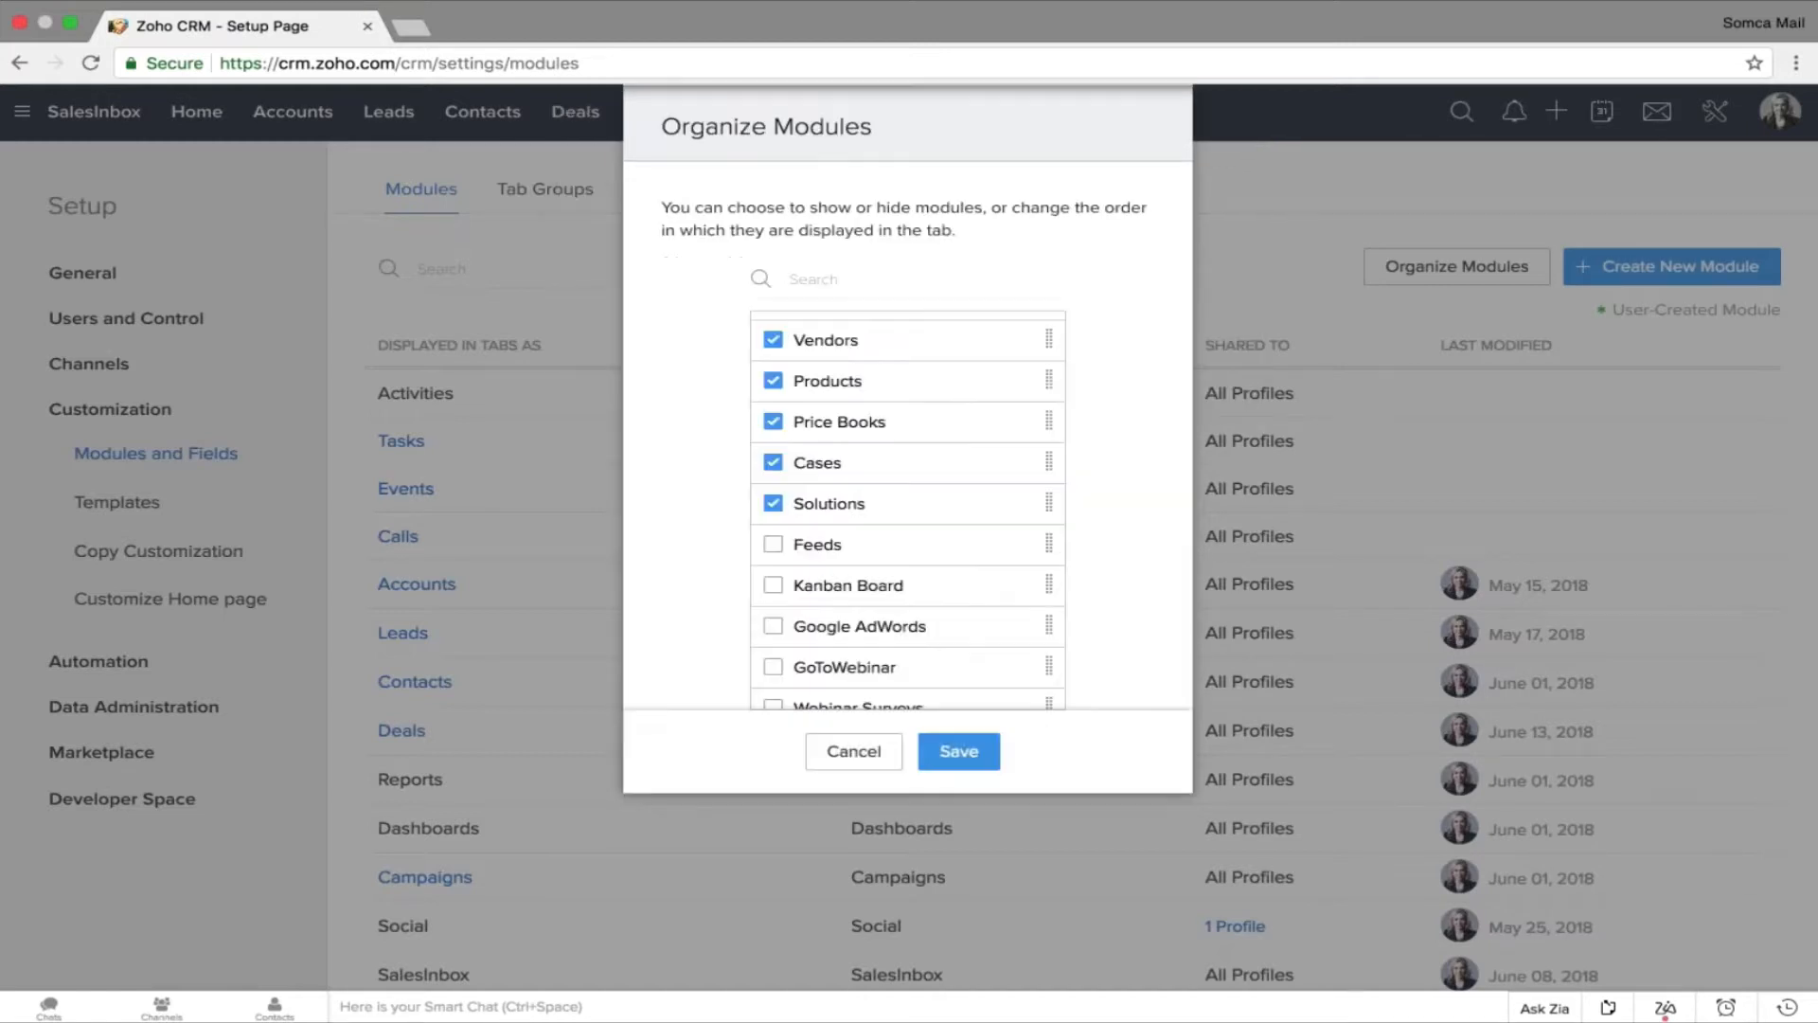
click(774, 503)
click(1118, 375)
click(774, 462)
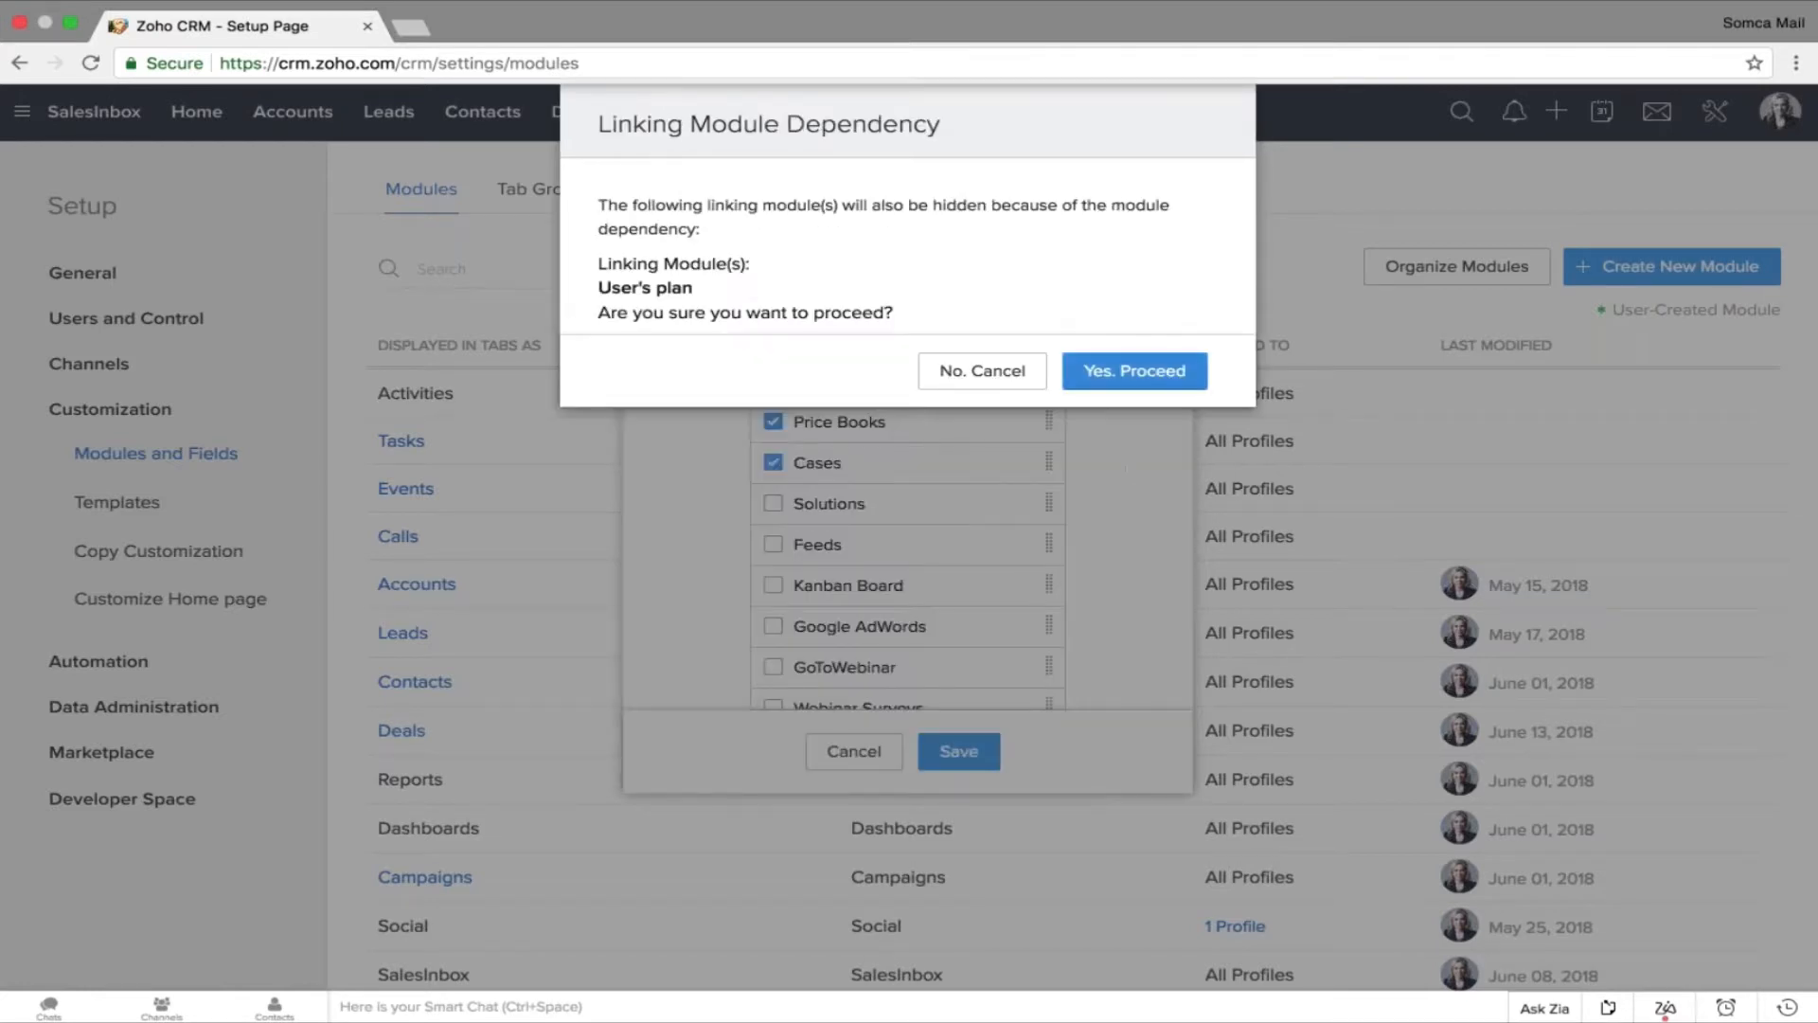
click(1132, 370)
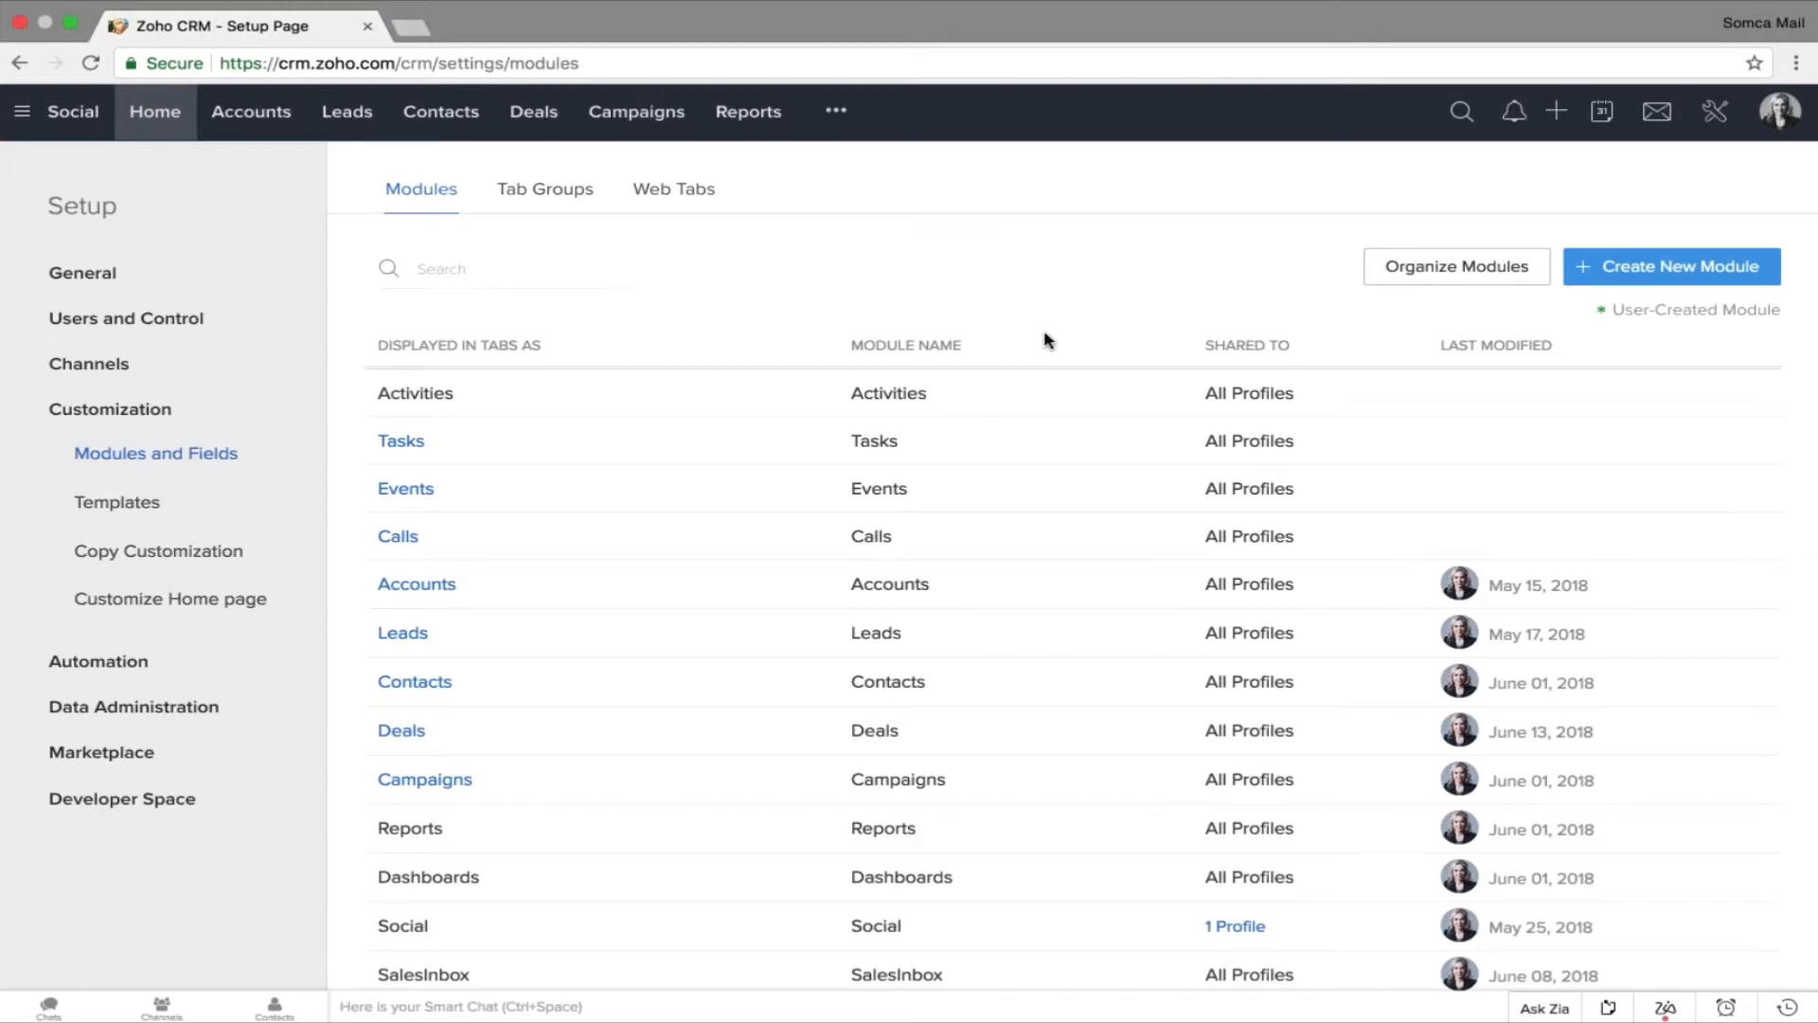
Start creating a new module and add a Single Line field at the start of its Untitled Information section.
scroll(1044, 340, down, 5)
scroll(1044, 340, up, 5)
scroll(1044, 340, down, 2)
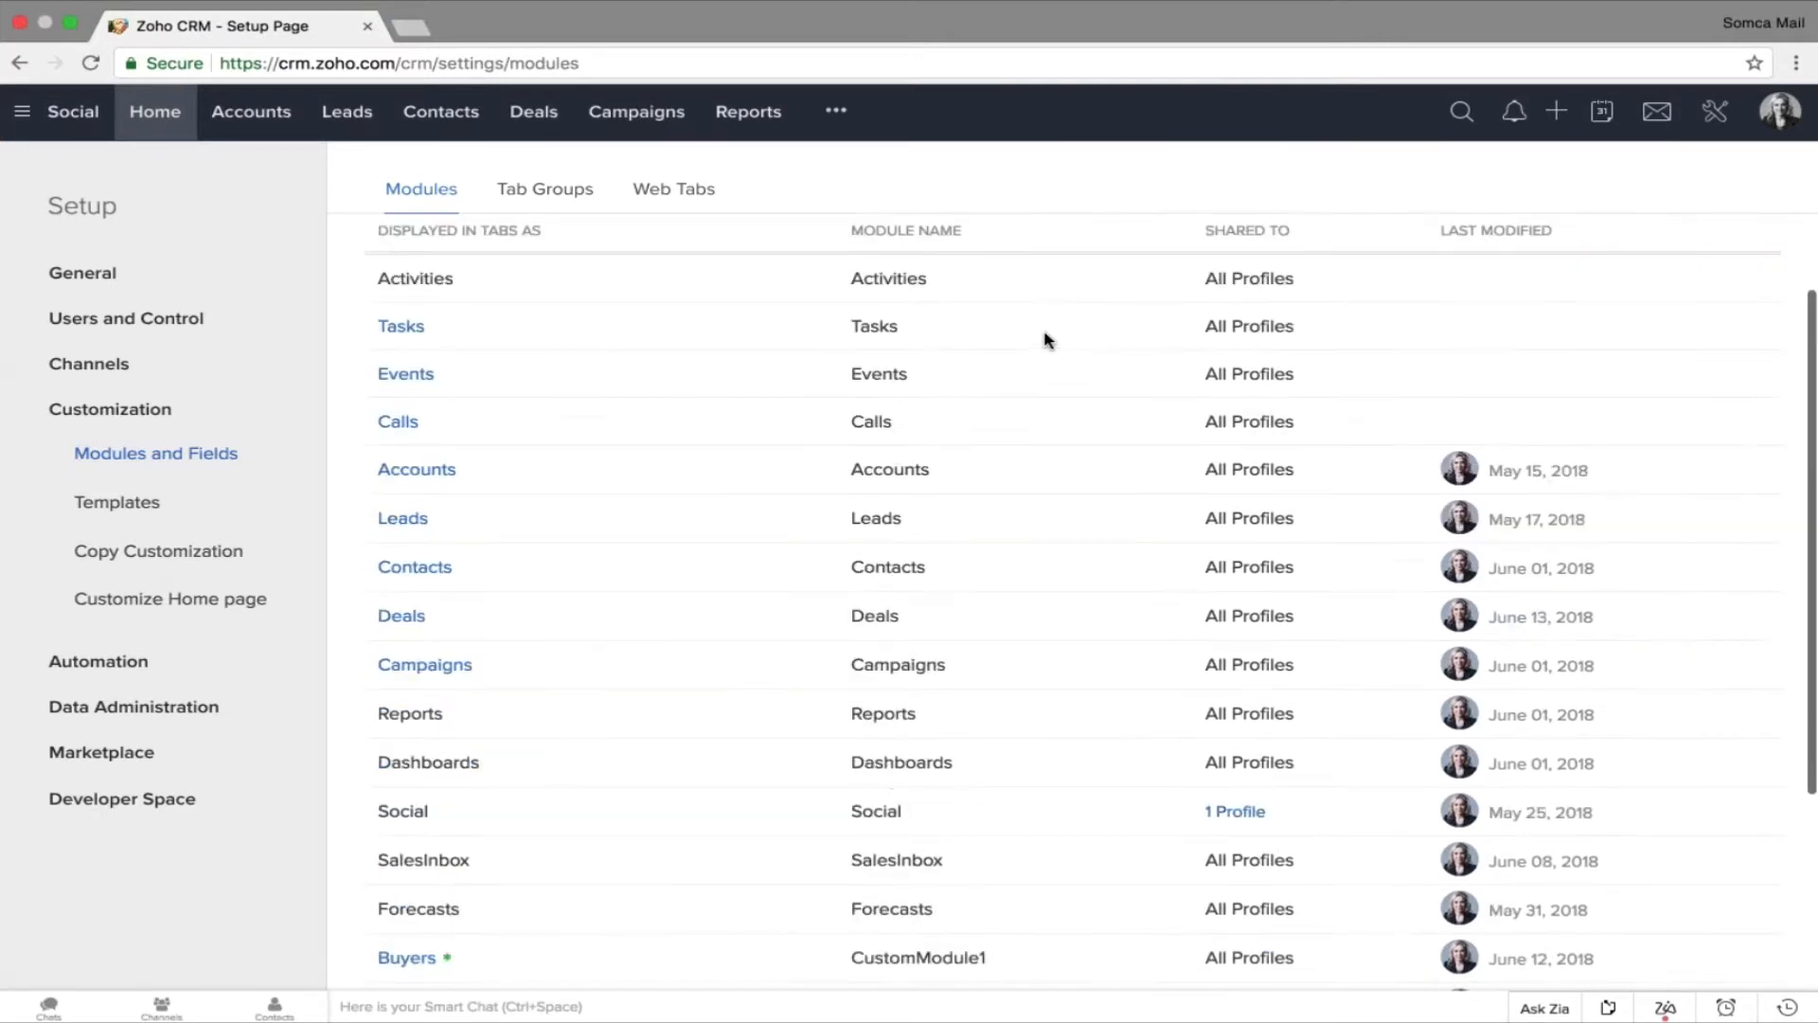
scroll(1045, 340, up, 2)
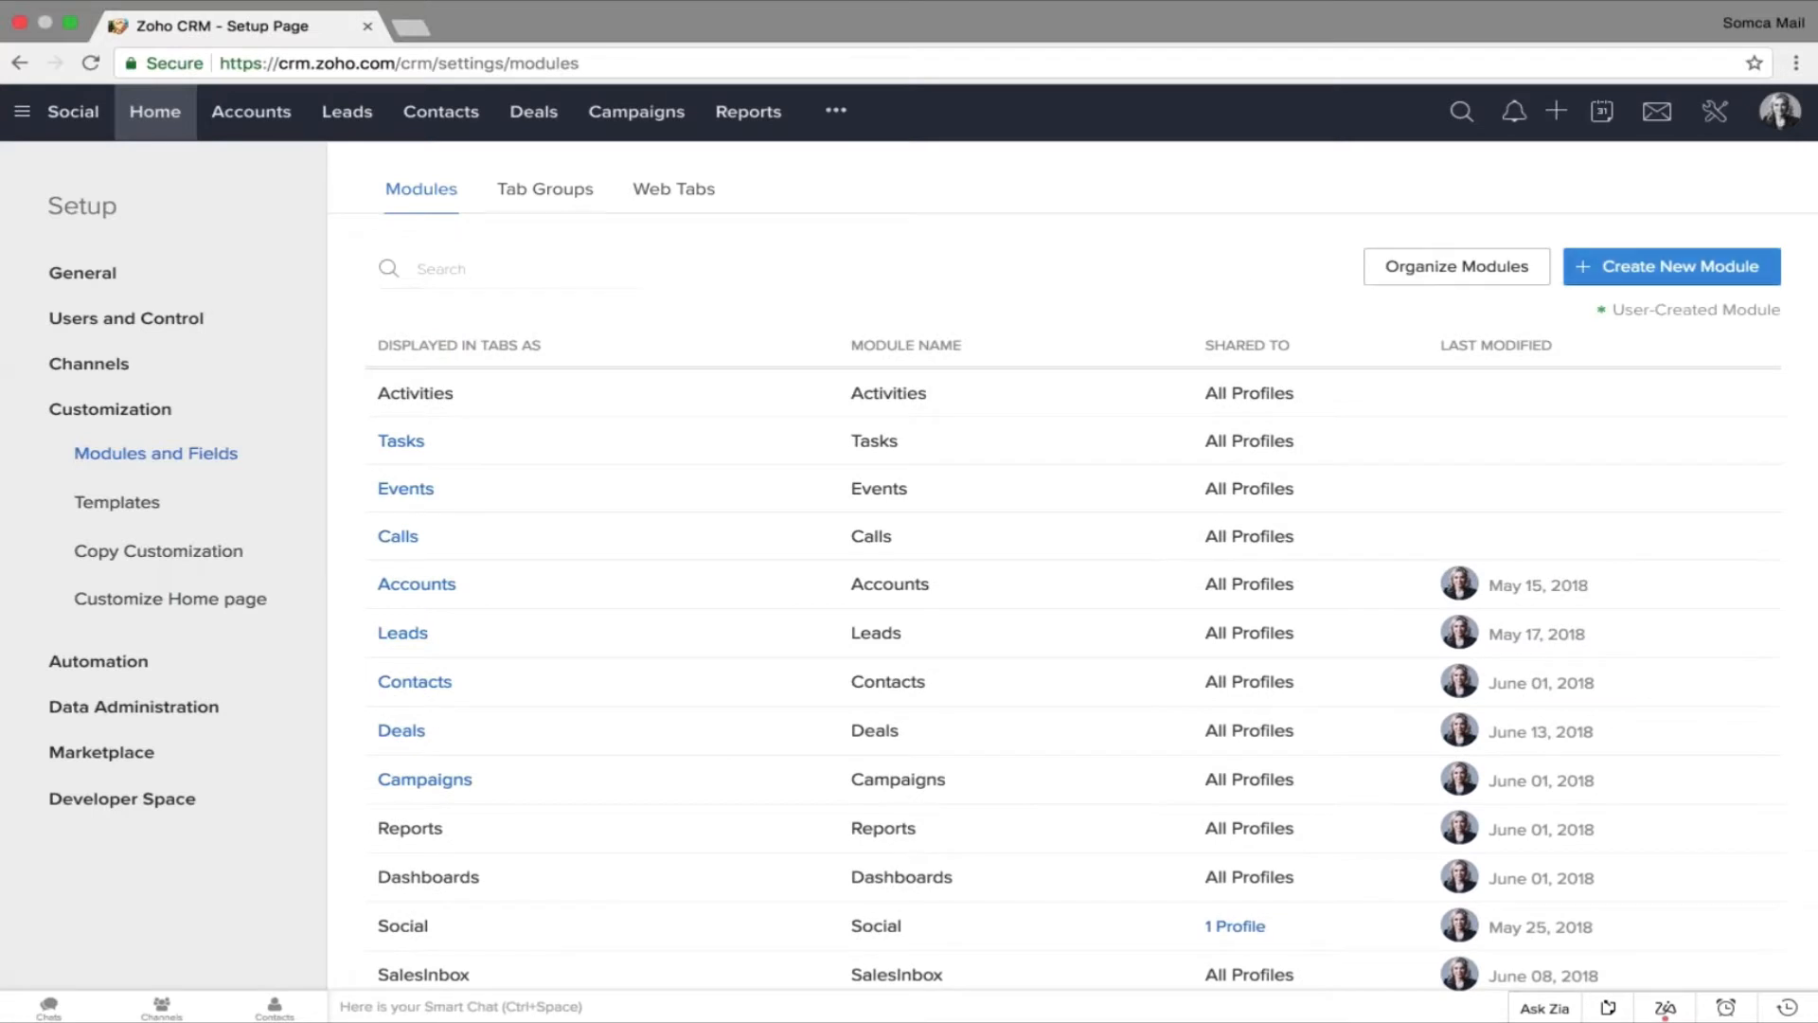
click(1653, 283)
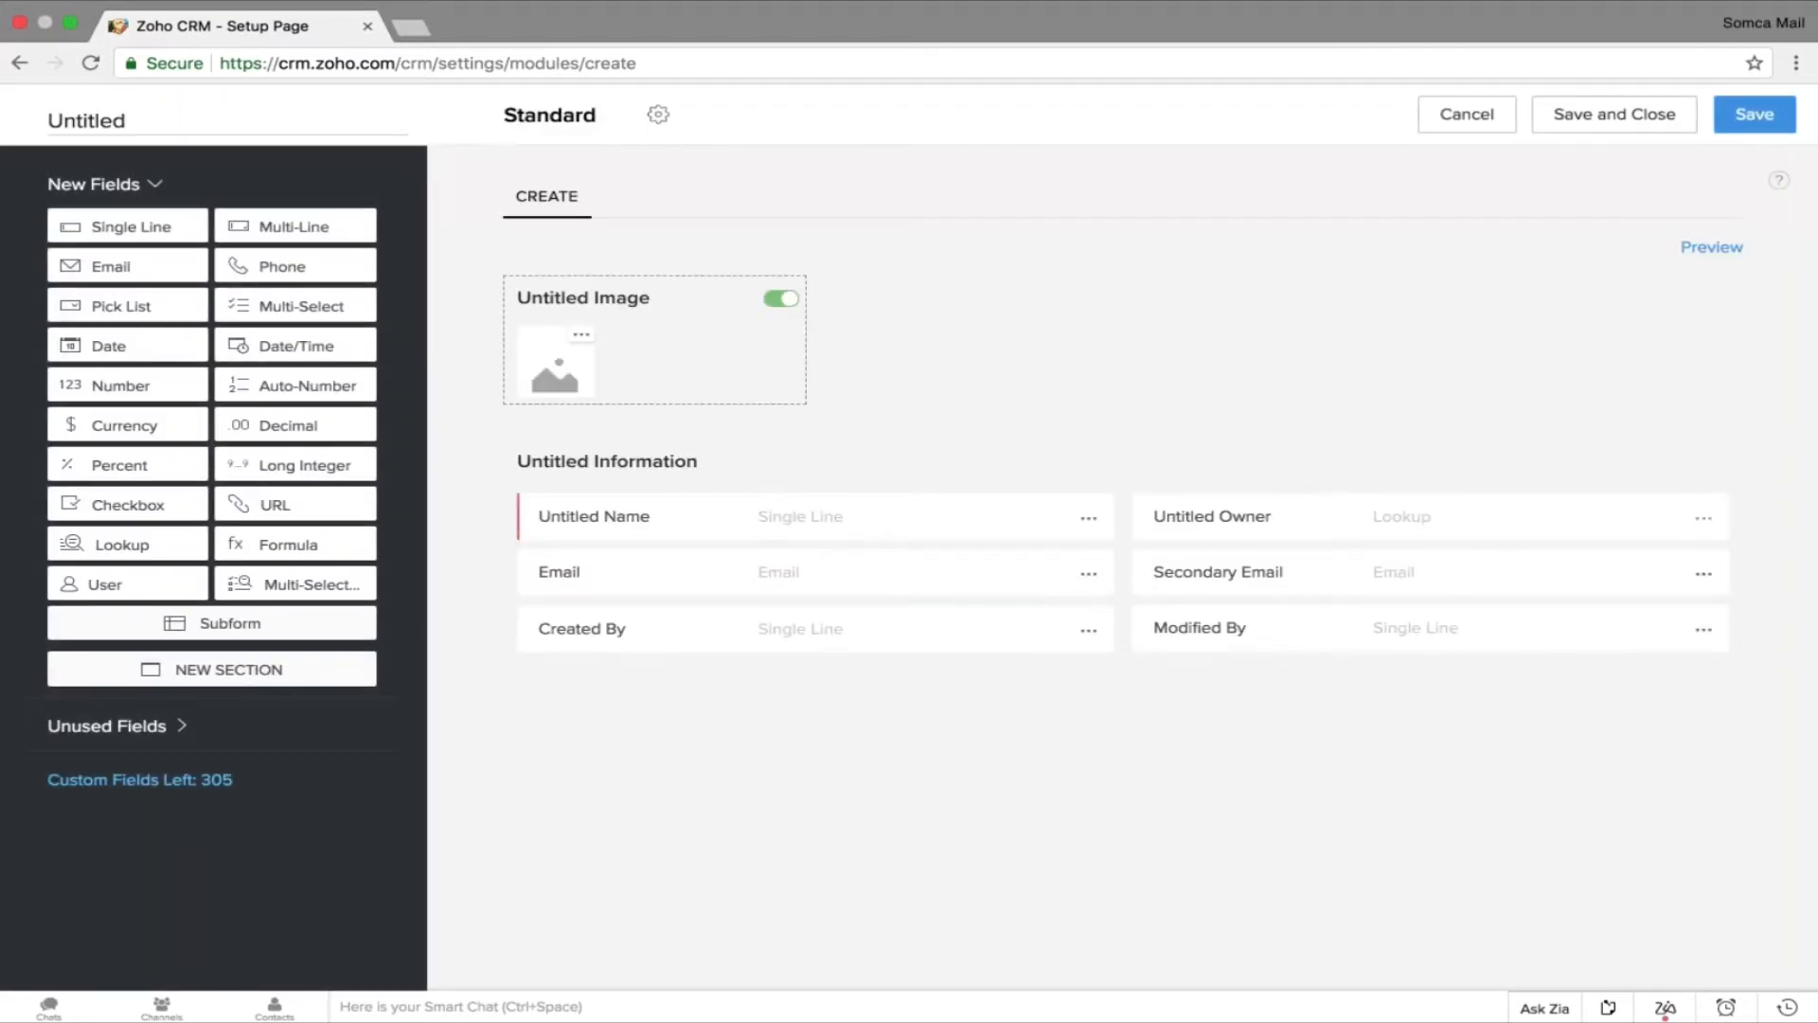
drag(97, 227, 579, 512)
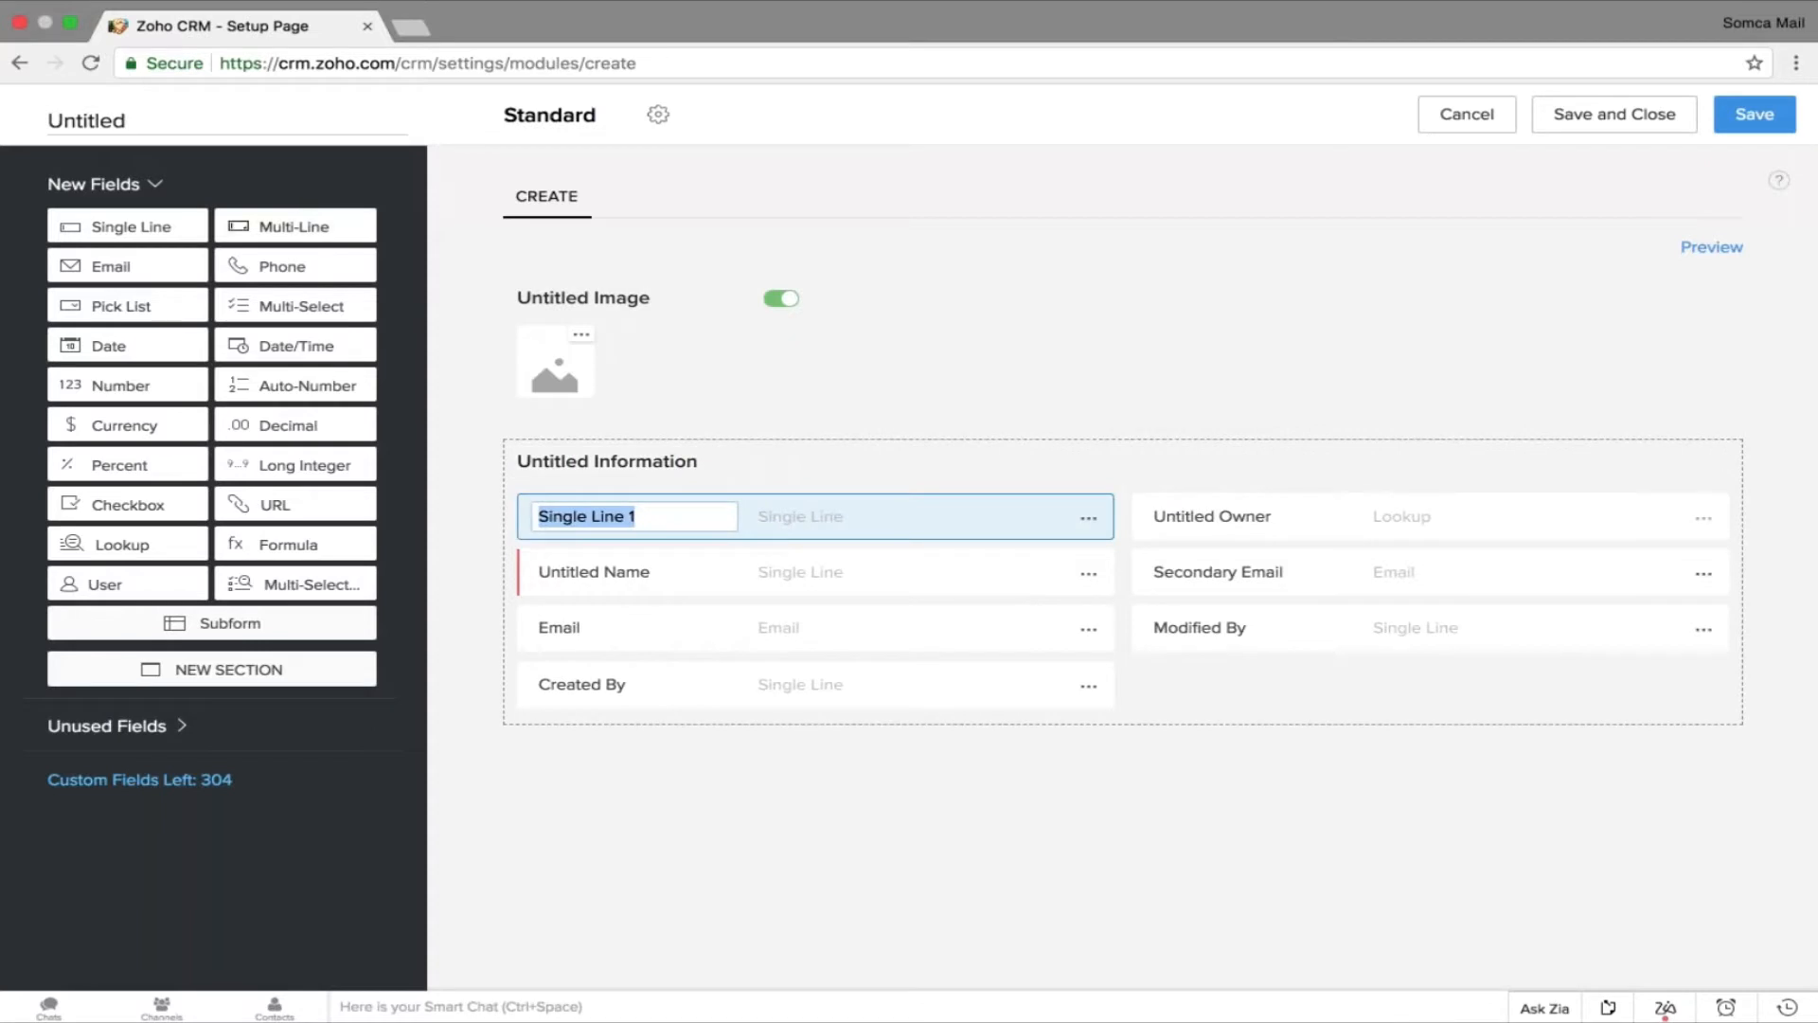
Try out Multi-Line, Multi-Select Lookup and Subform elements in the new module's layout, discarding the lookup, and leave the module unsaved.
drag(355, 265, 729, 549)
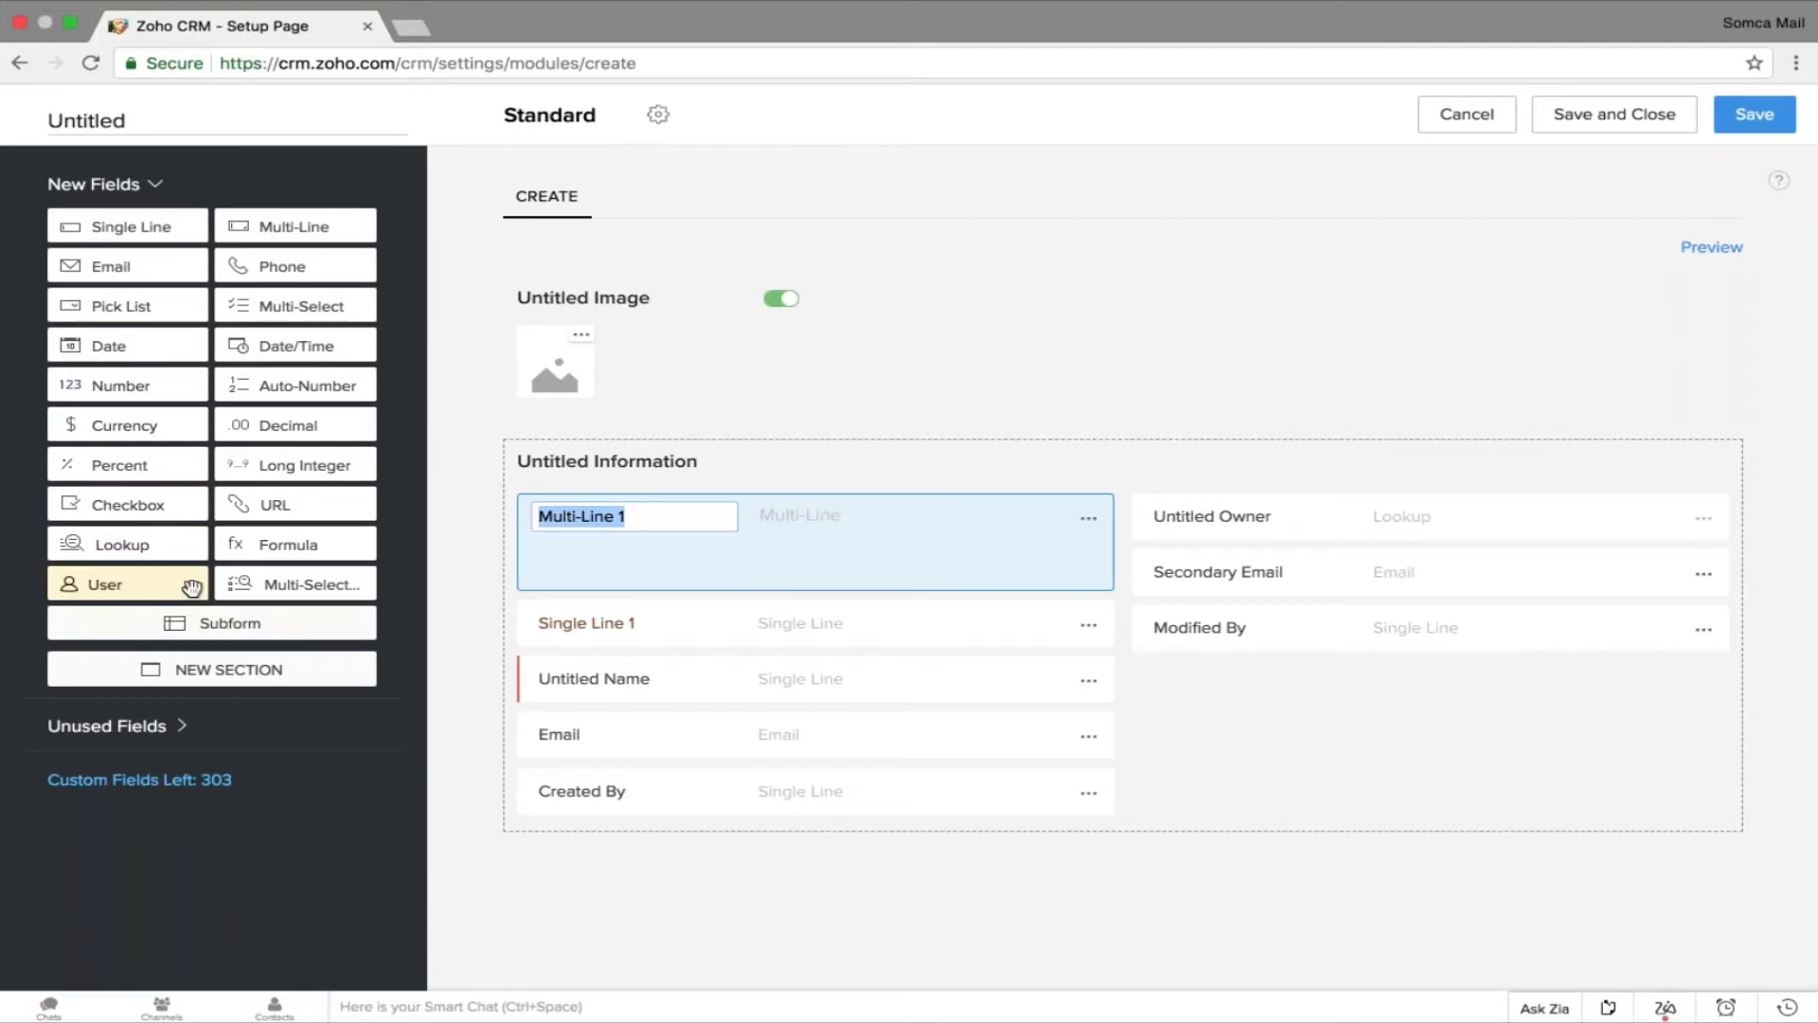
drag(191, 588, 1023, 690)
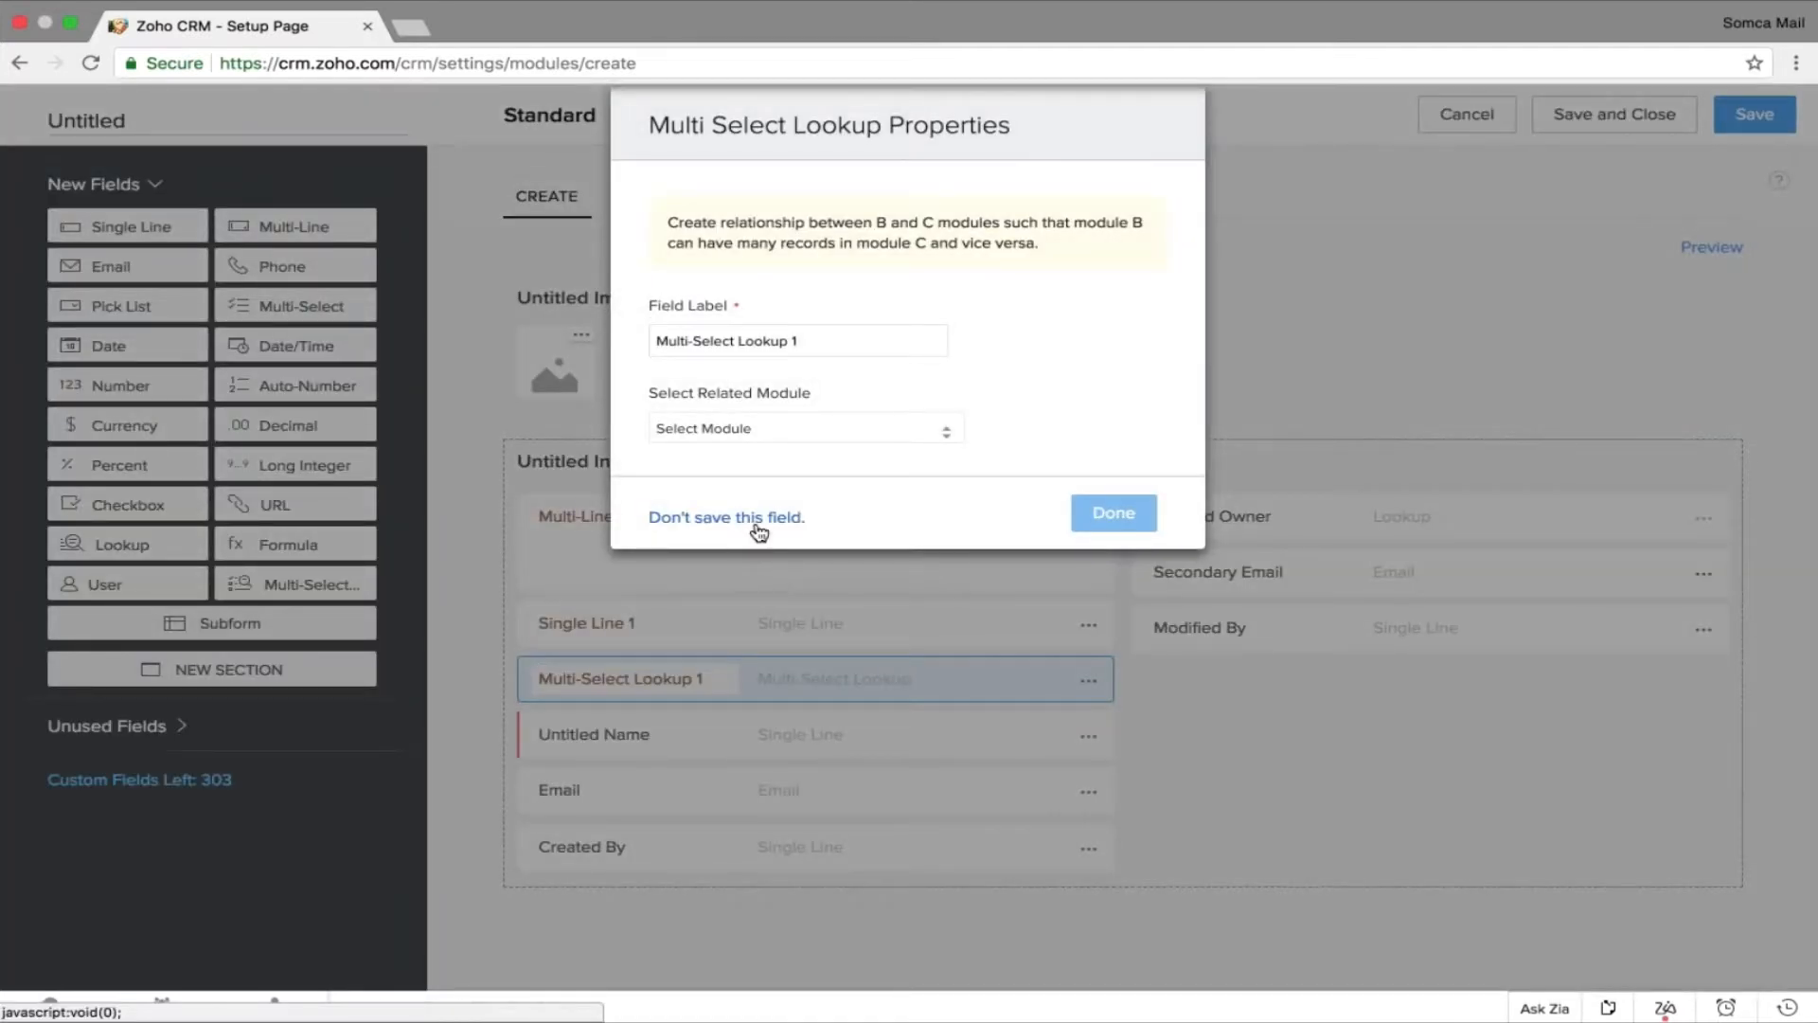
click(726, 517)
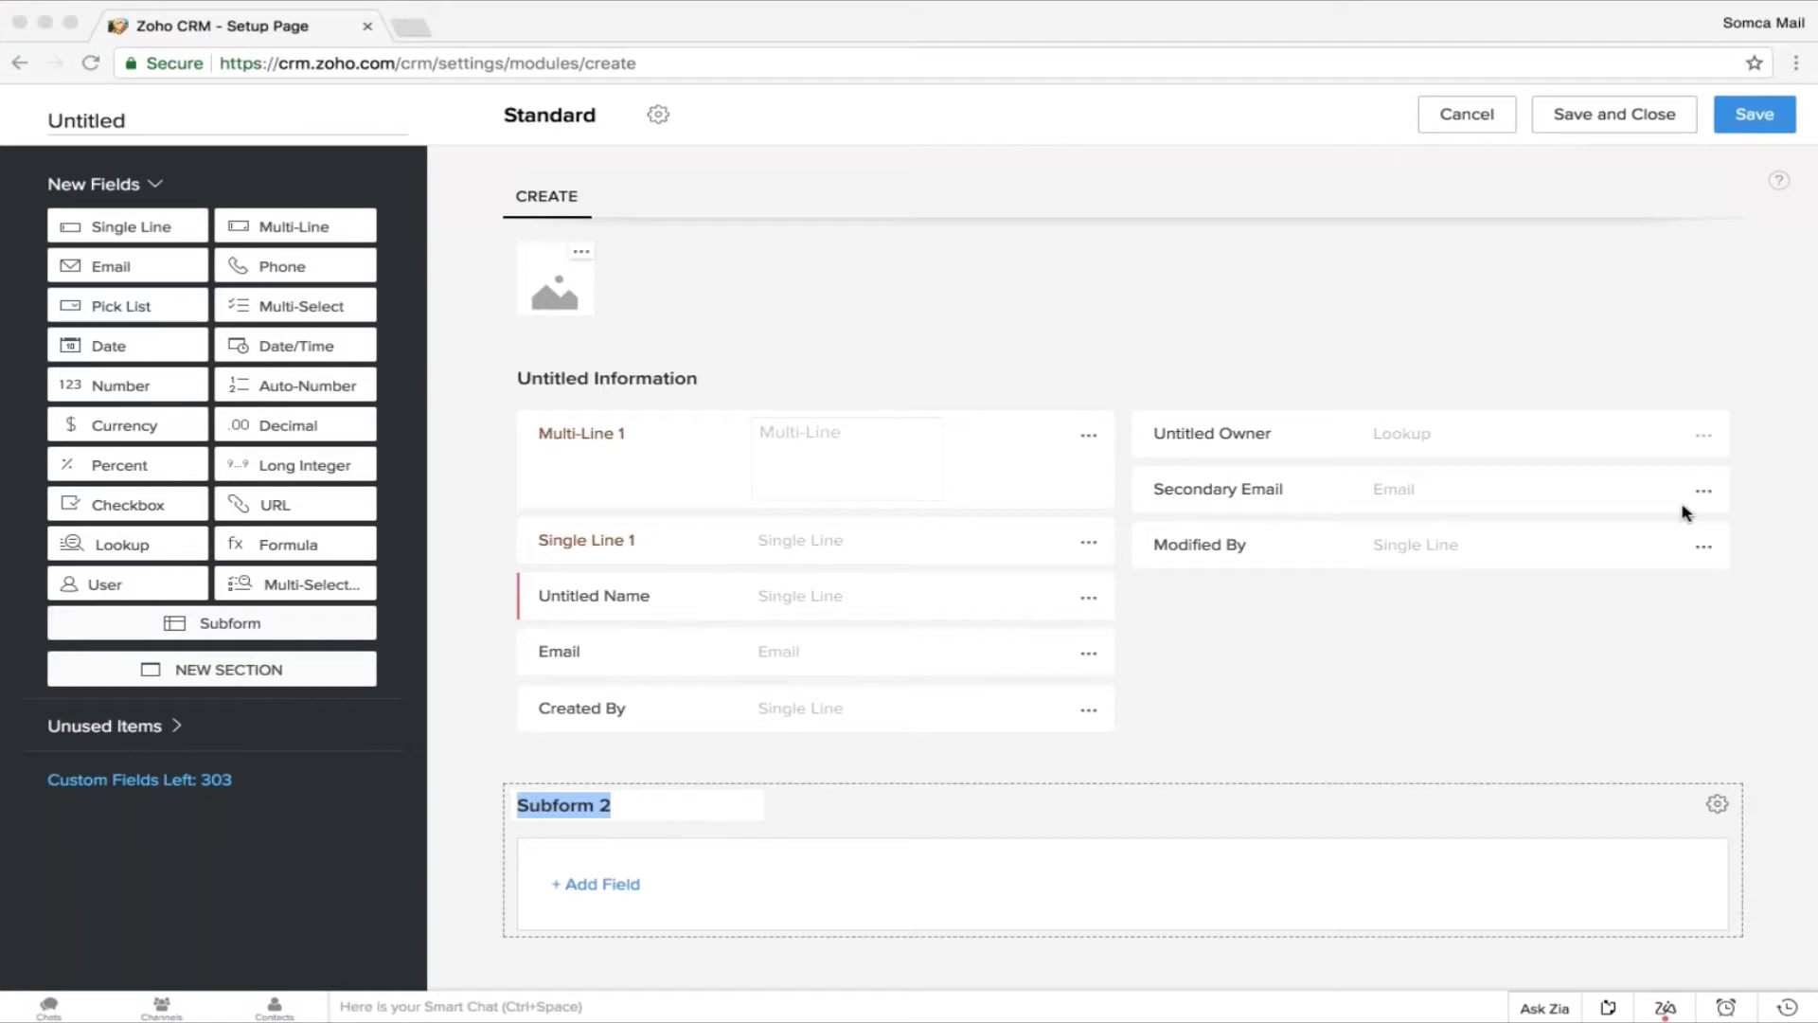
click(24, 74)
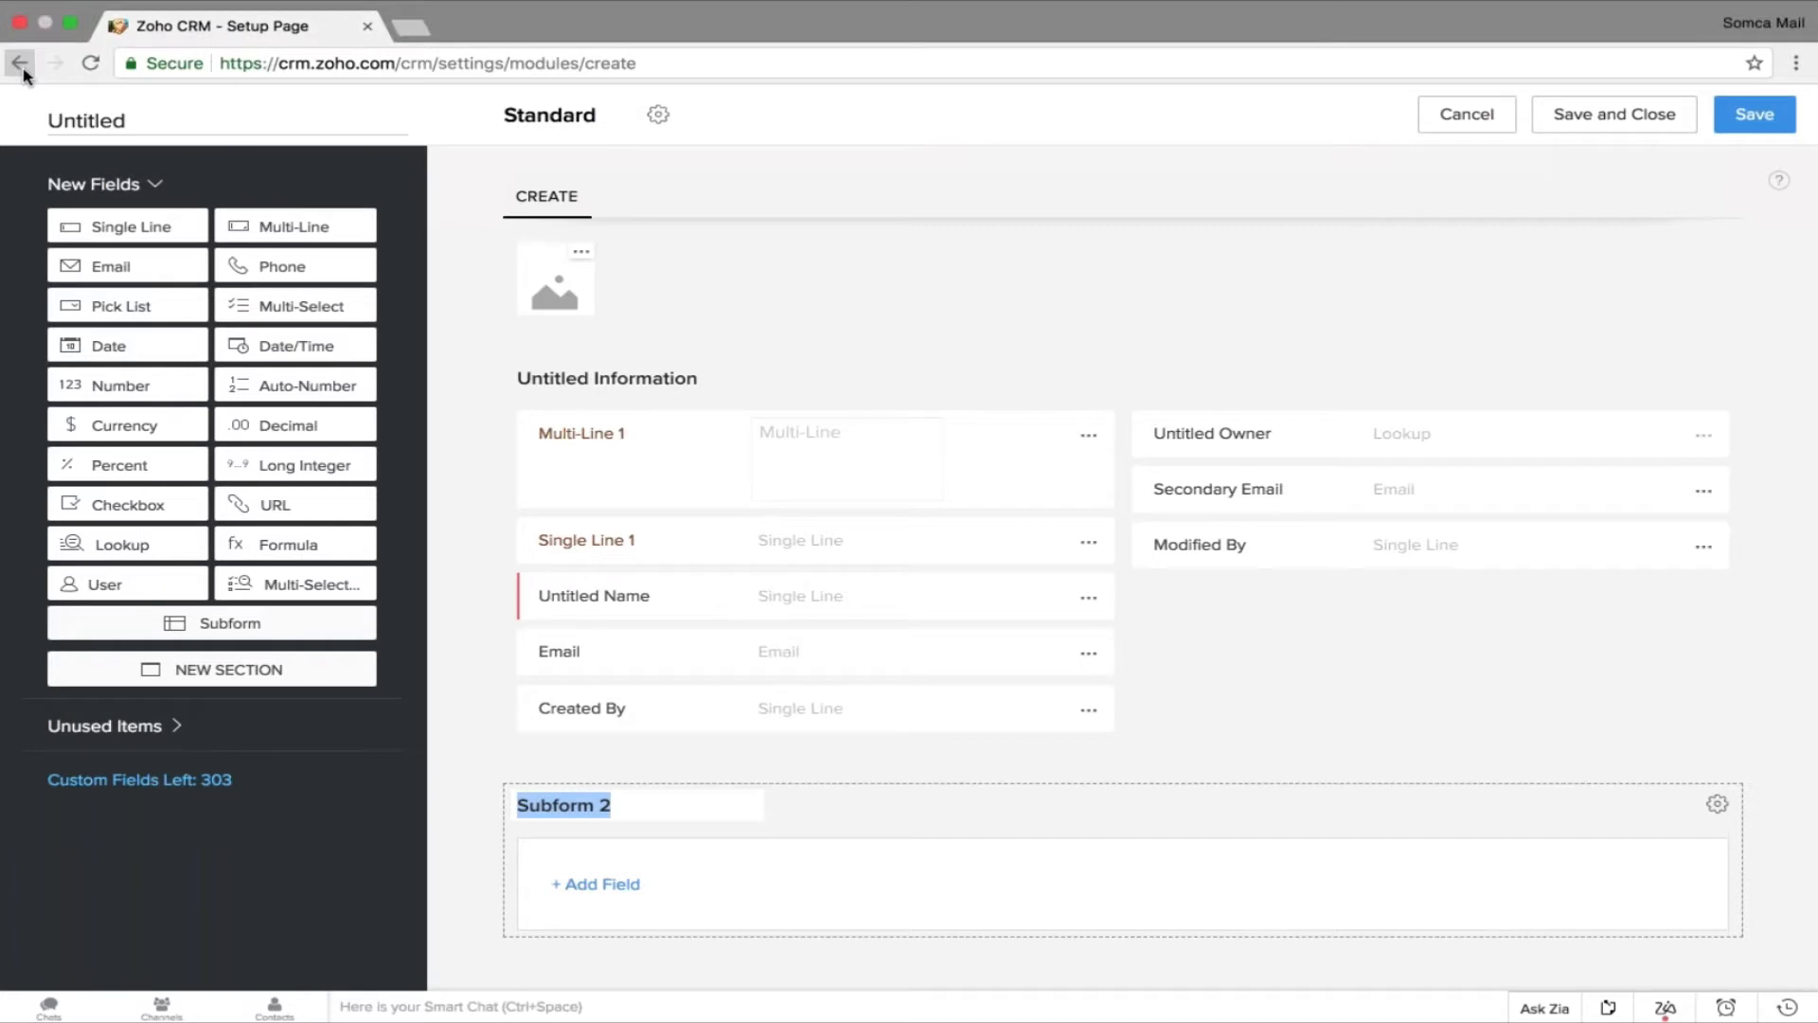
click(20, 63)
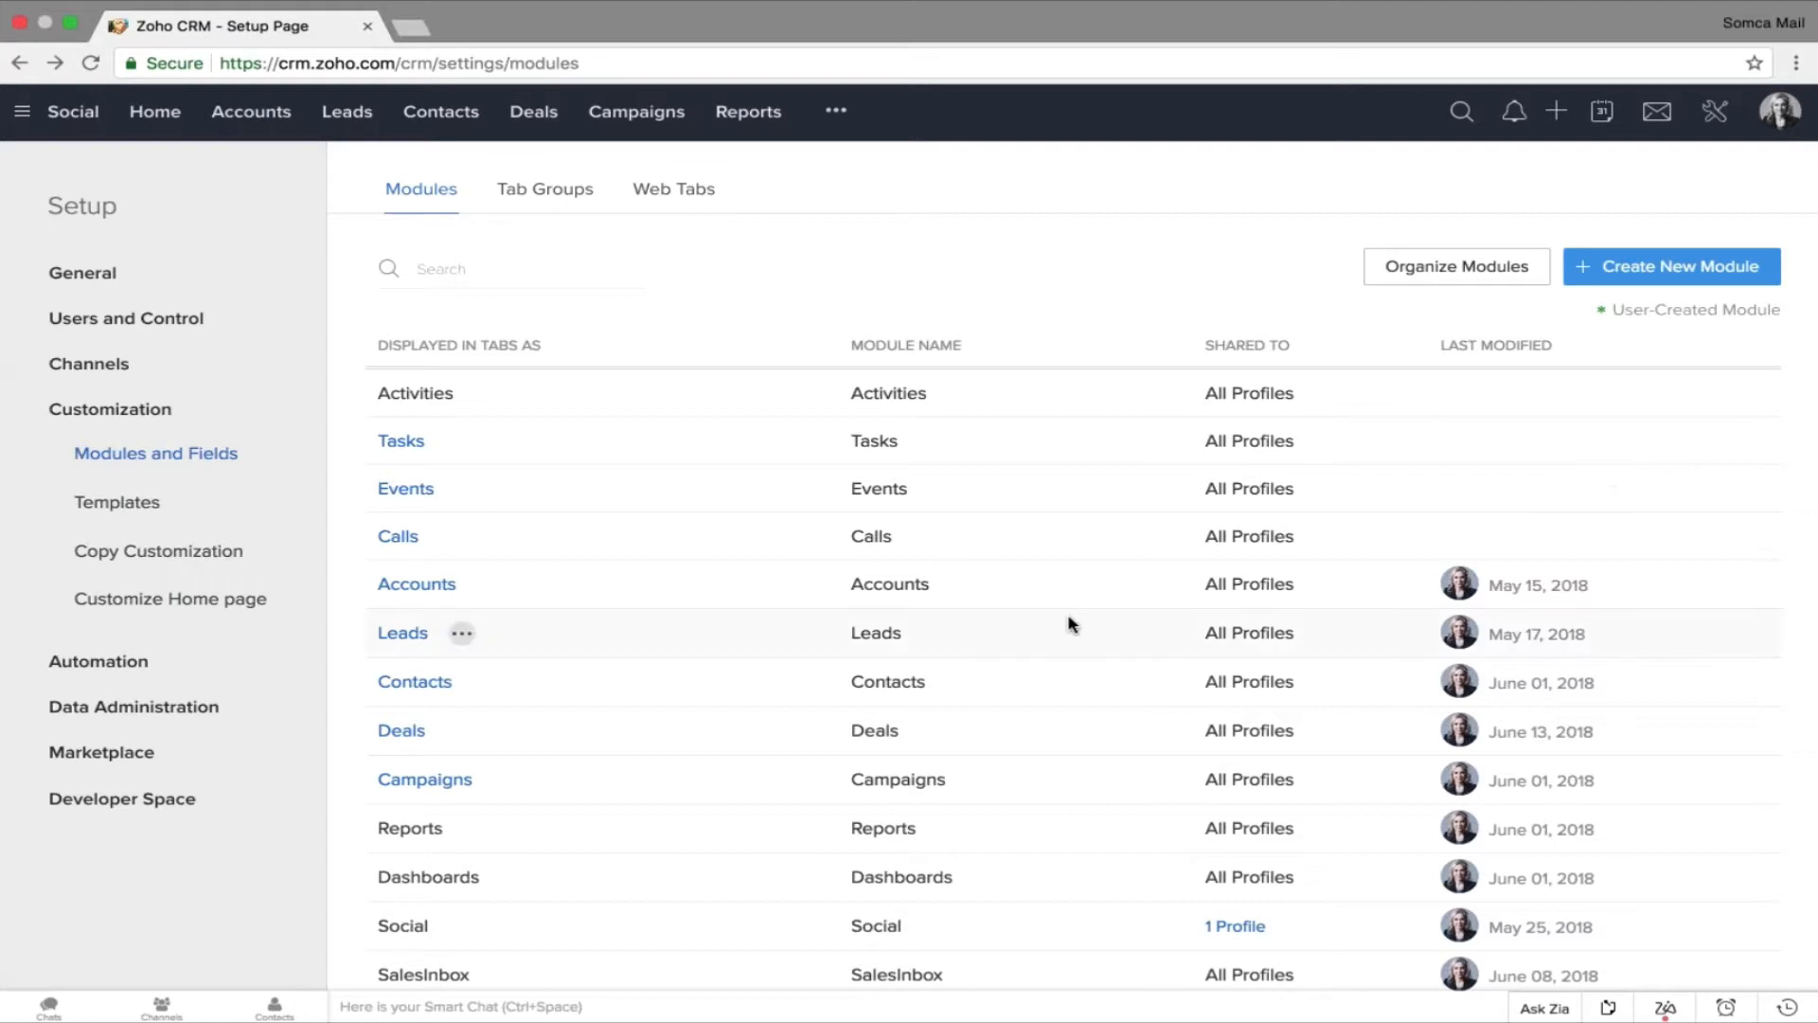
Look through the Modules list and open the layouts of the user-created Buyers module.
scroll(1067, 617, down, 5)
scroll(1067, 617, up, 5)
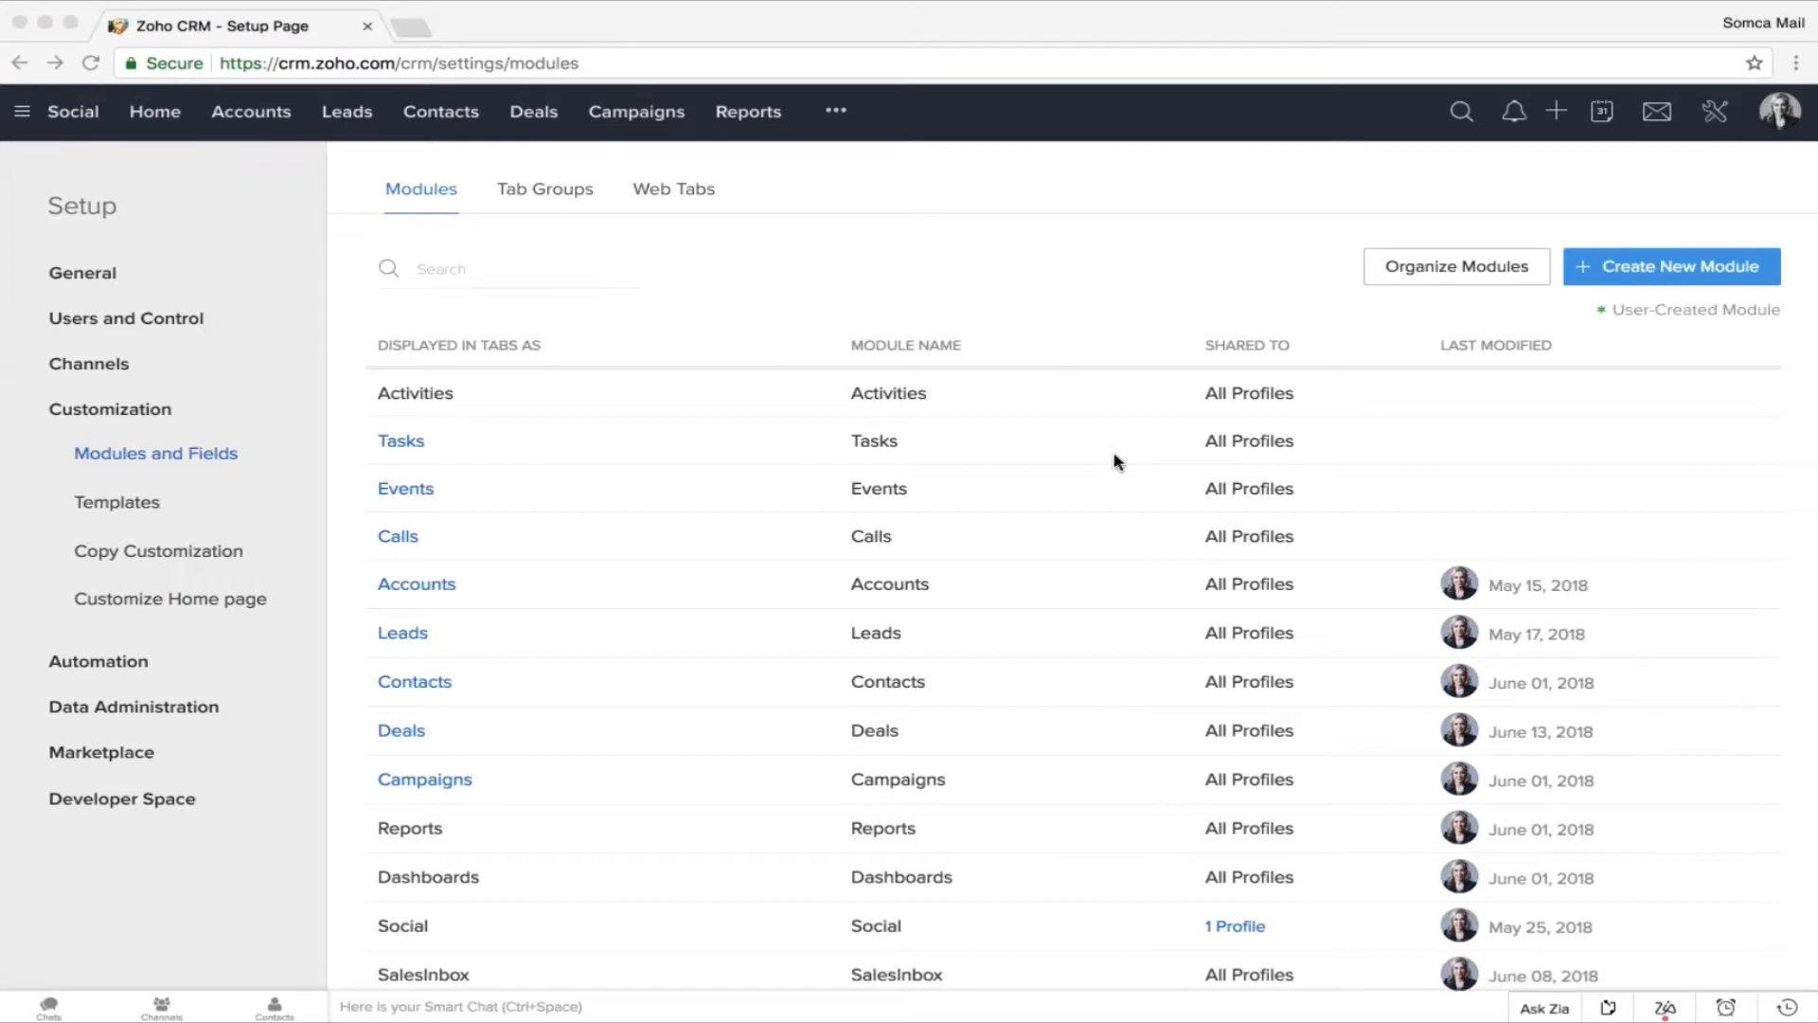
scroll(1115, 460, down, 5)
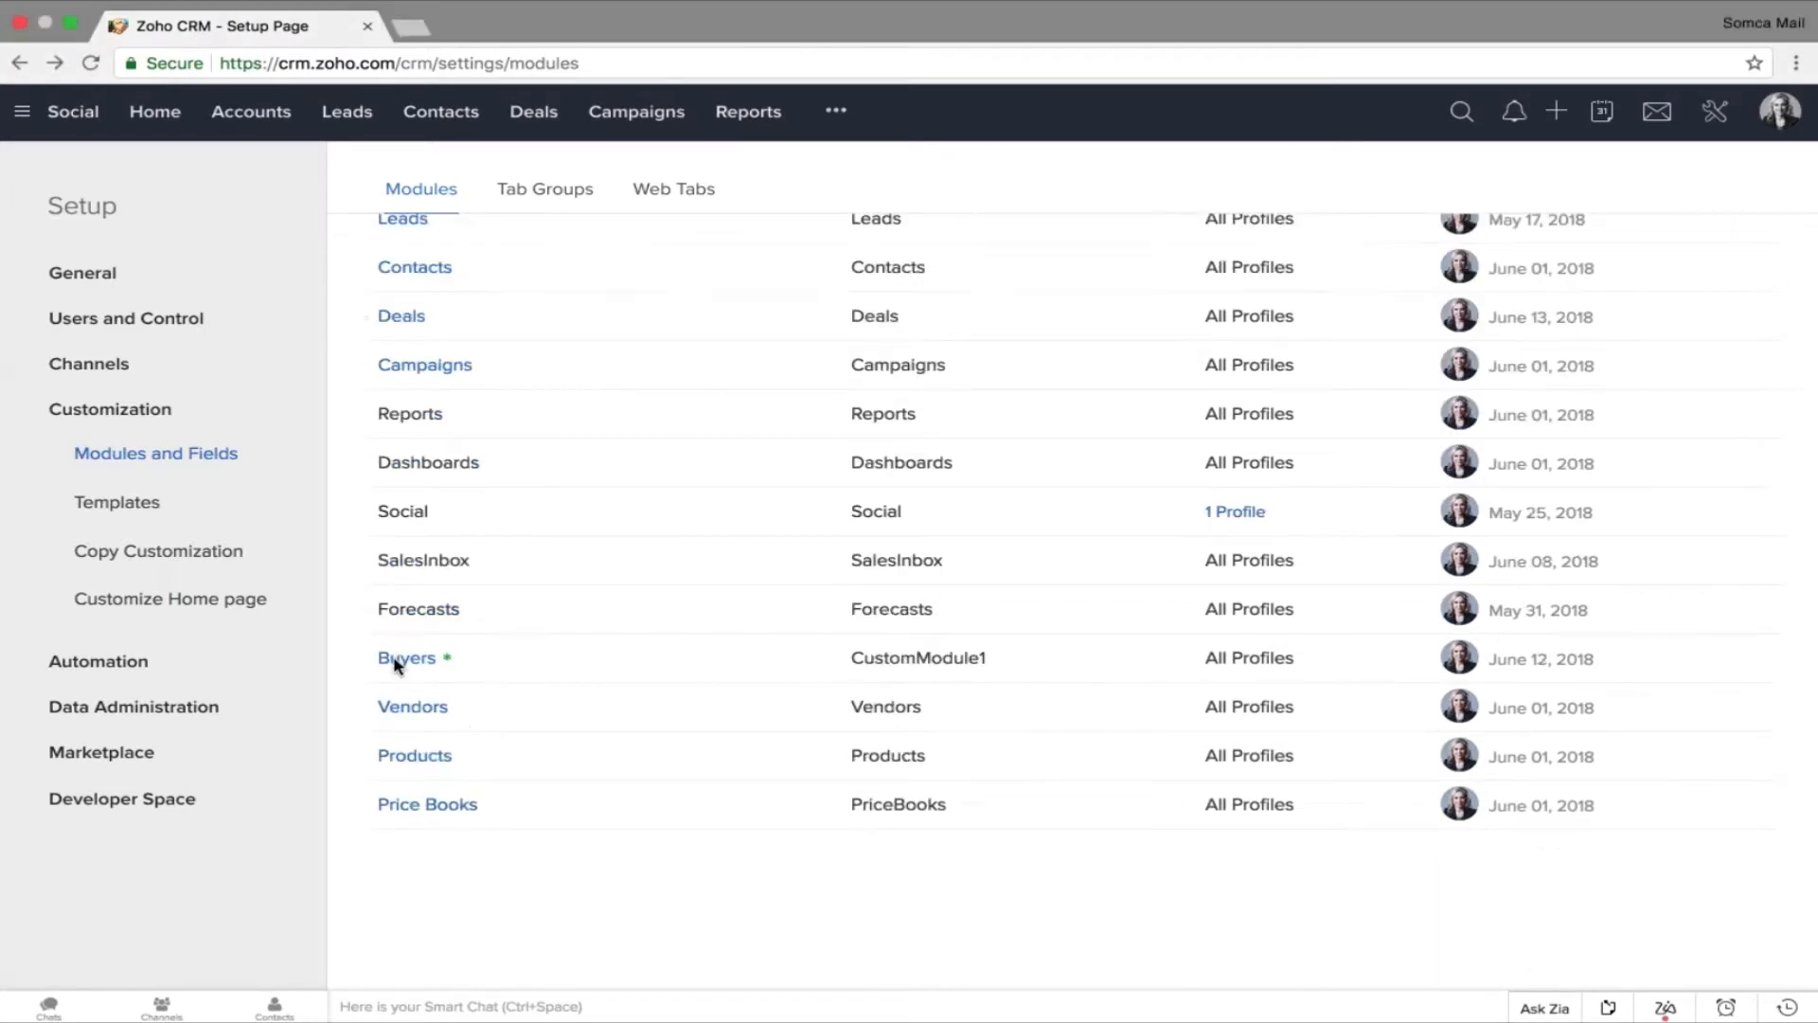
click(398, 661)
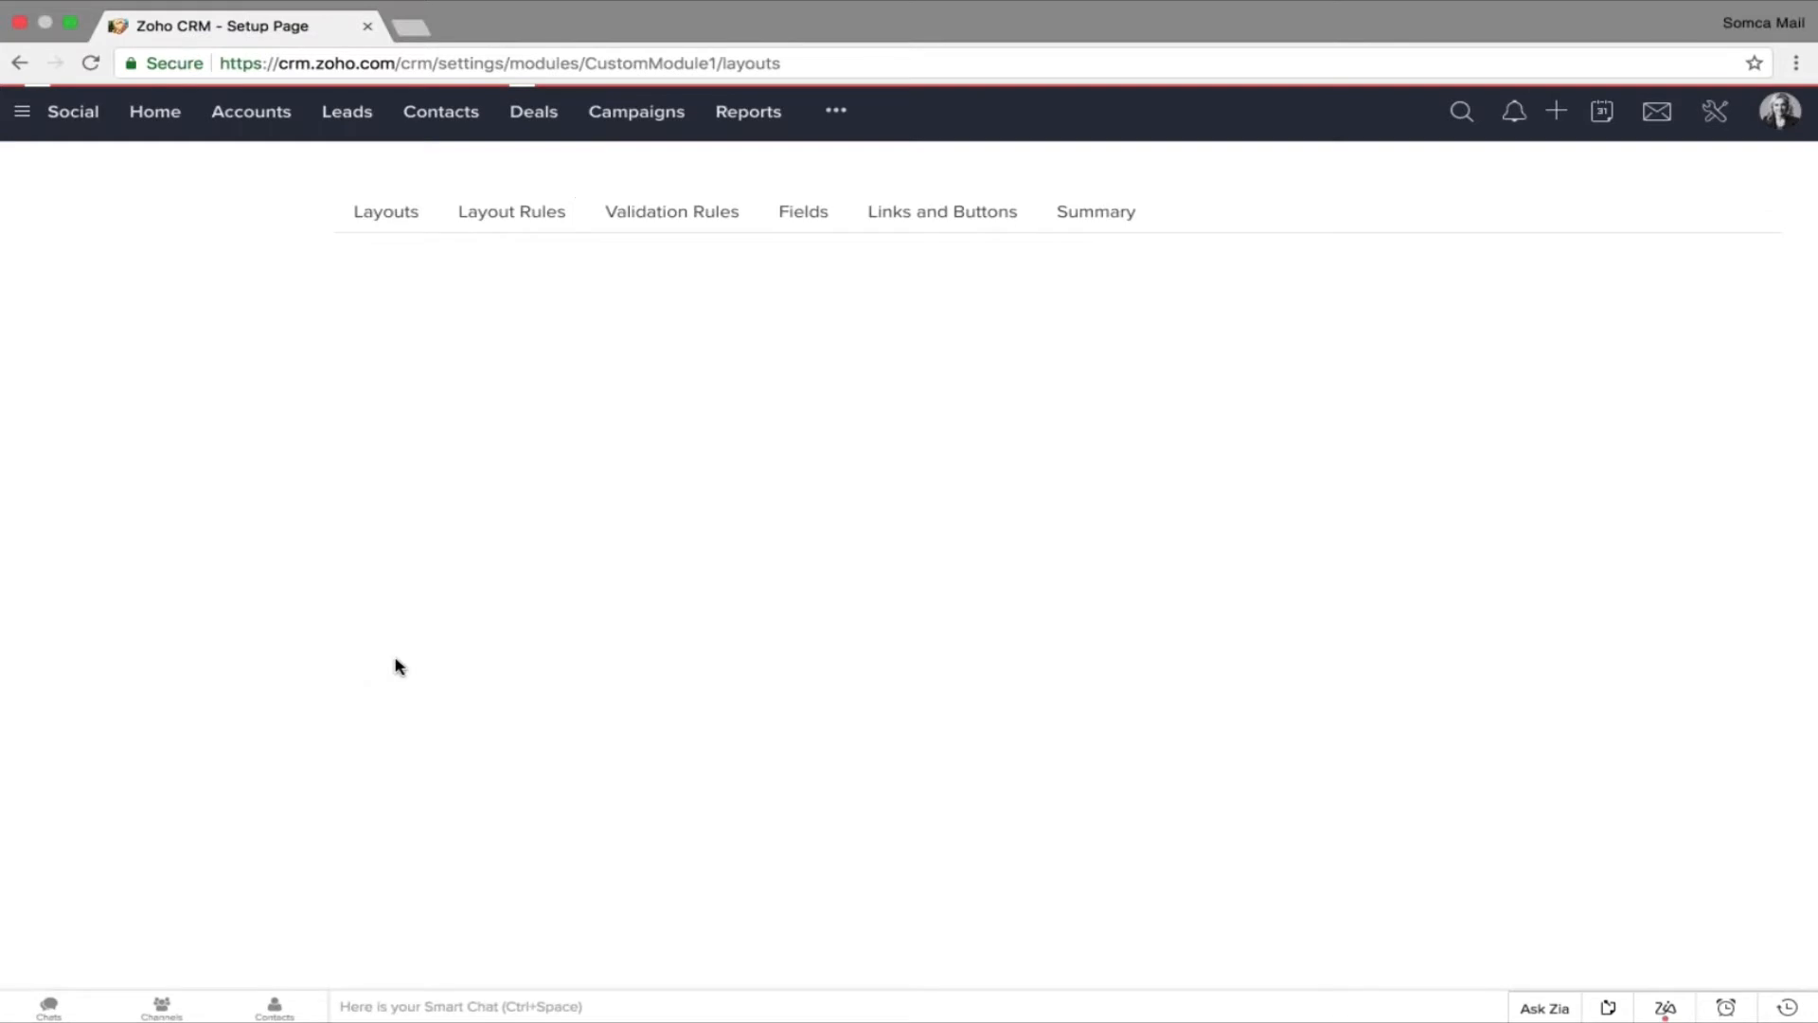
Start cloning the Commercial Buyers layout and return to the Buyers layout list without saving.
click(536, 533)
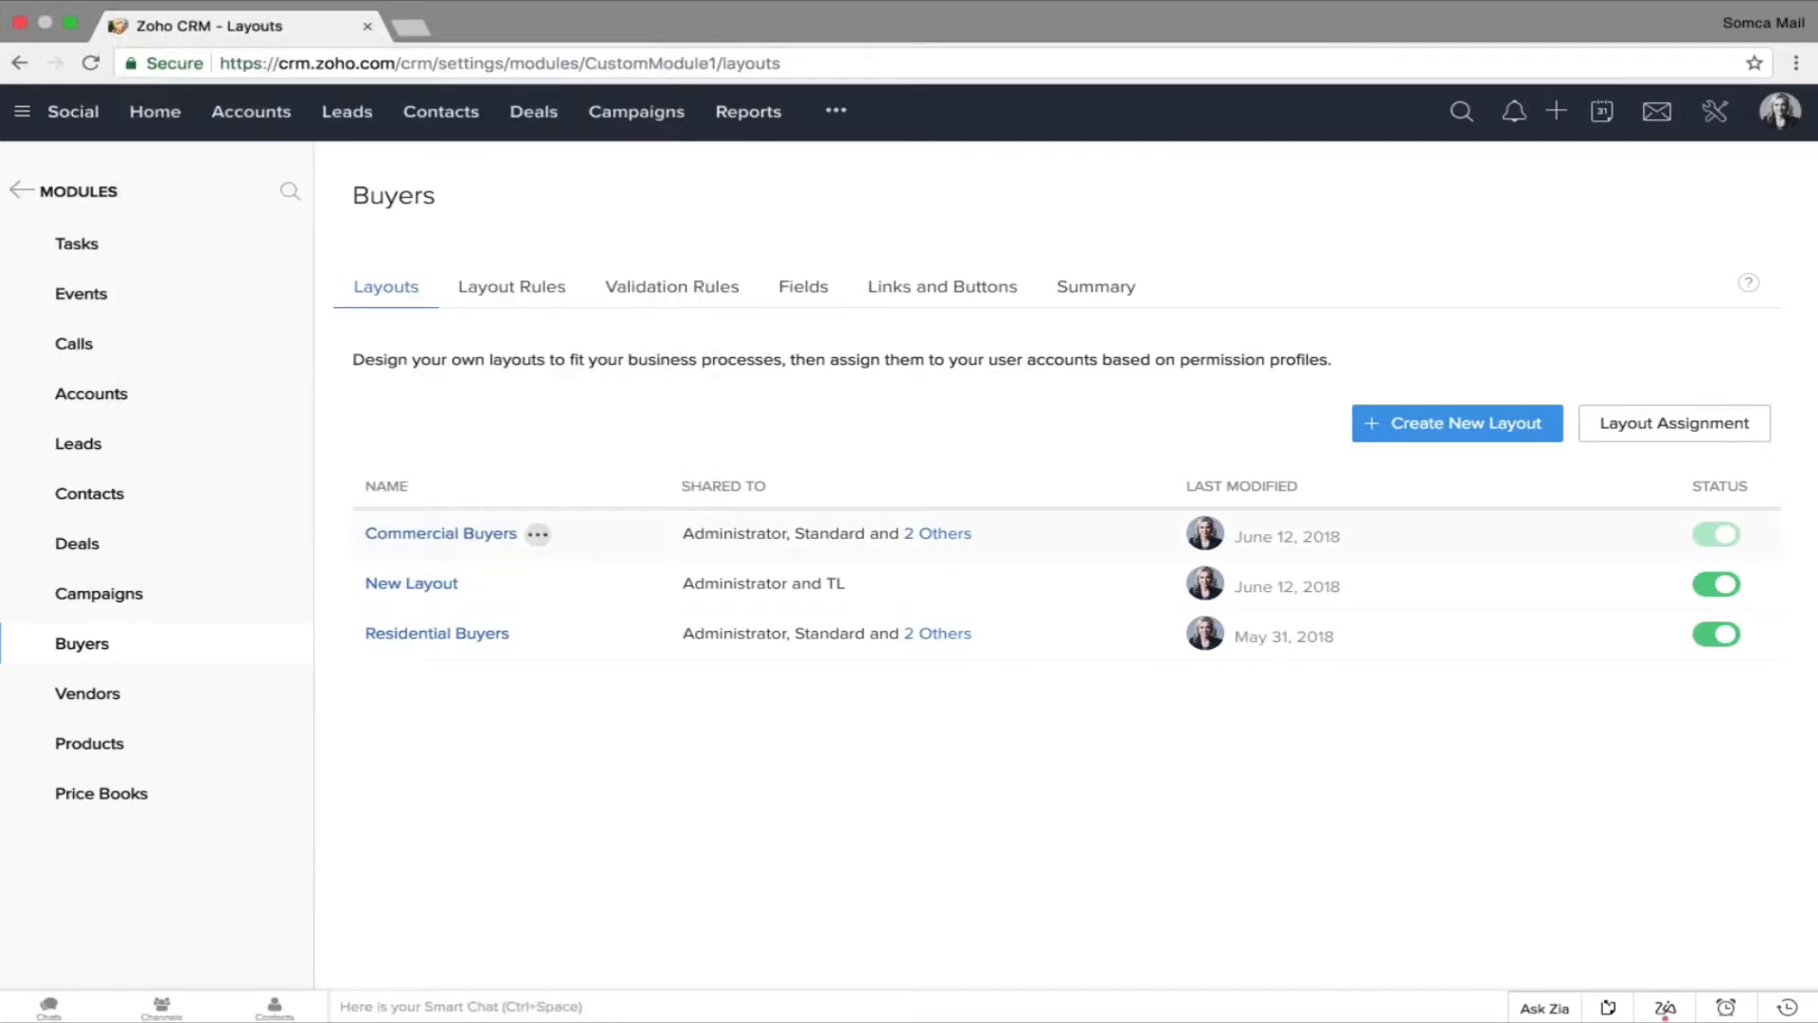
click(487, 546)
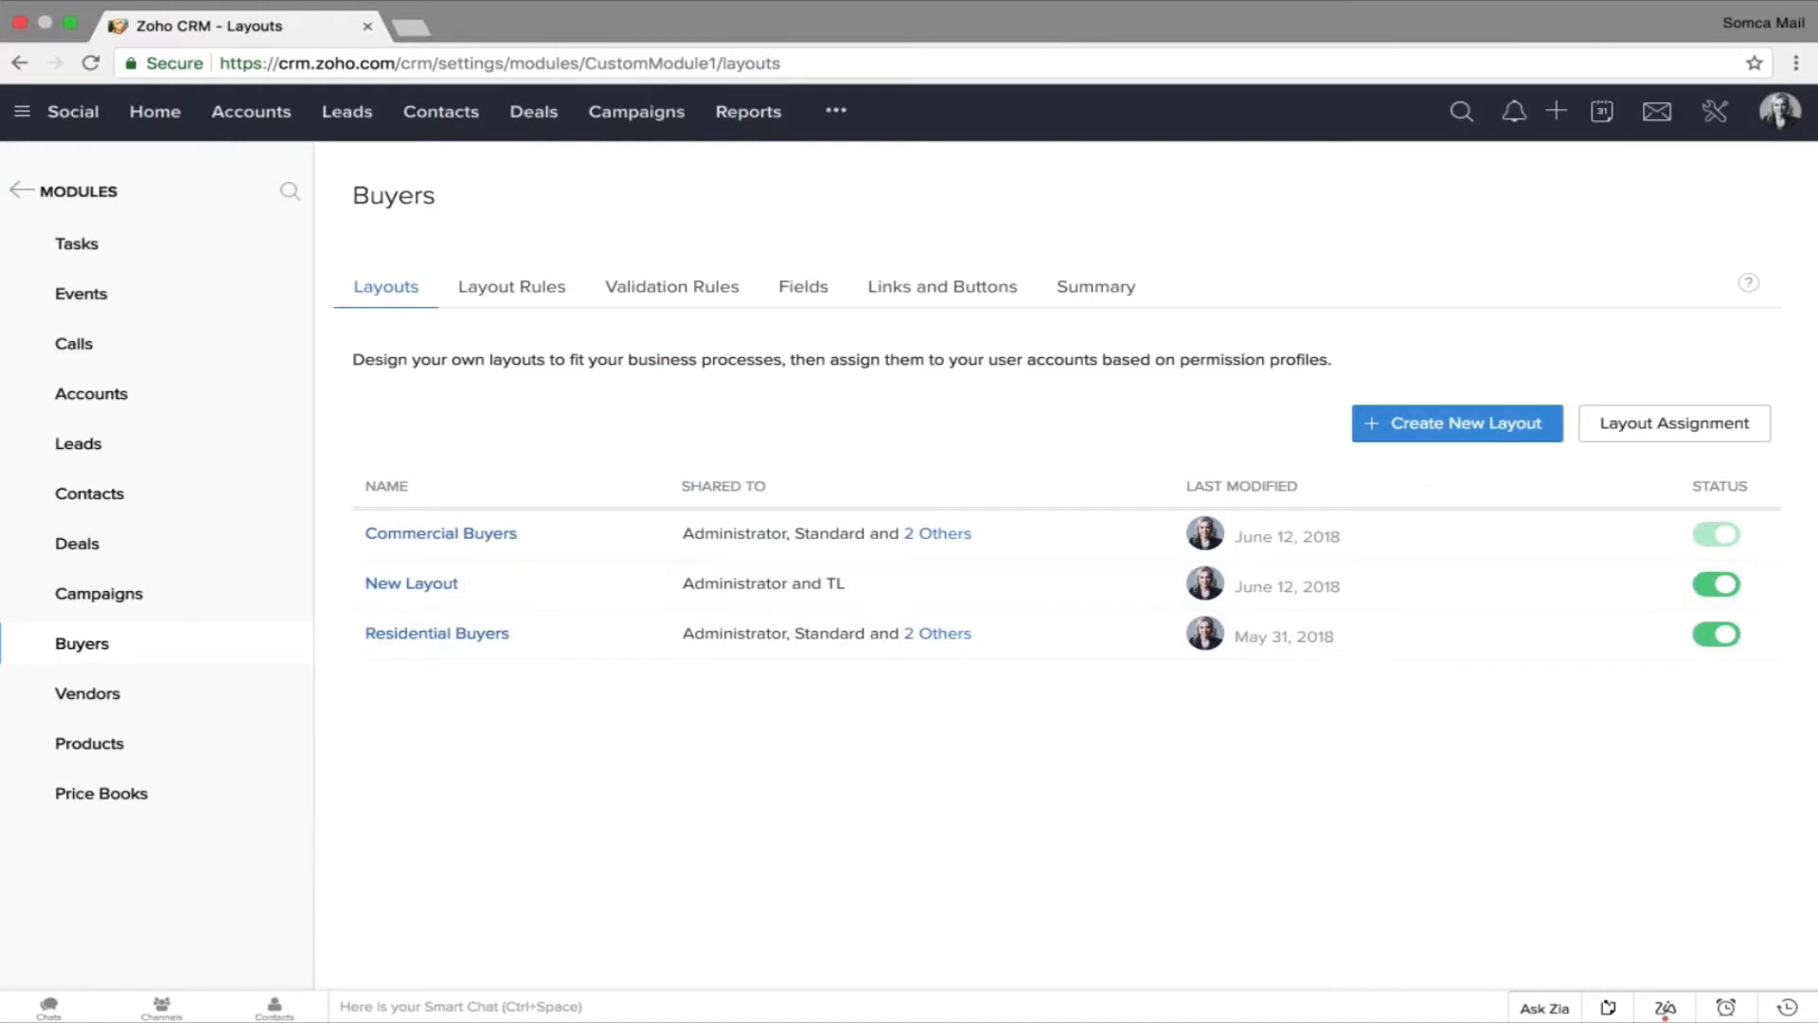
click(1457, 423)
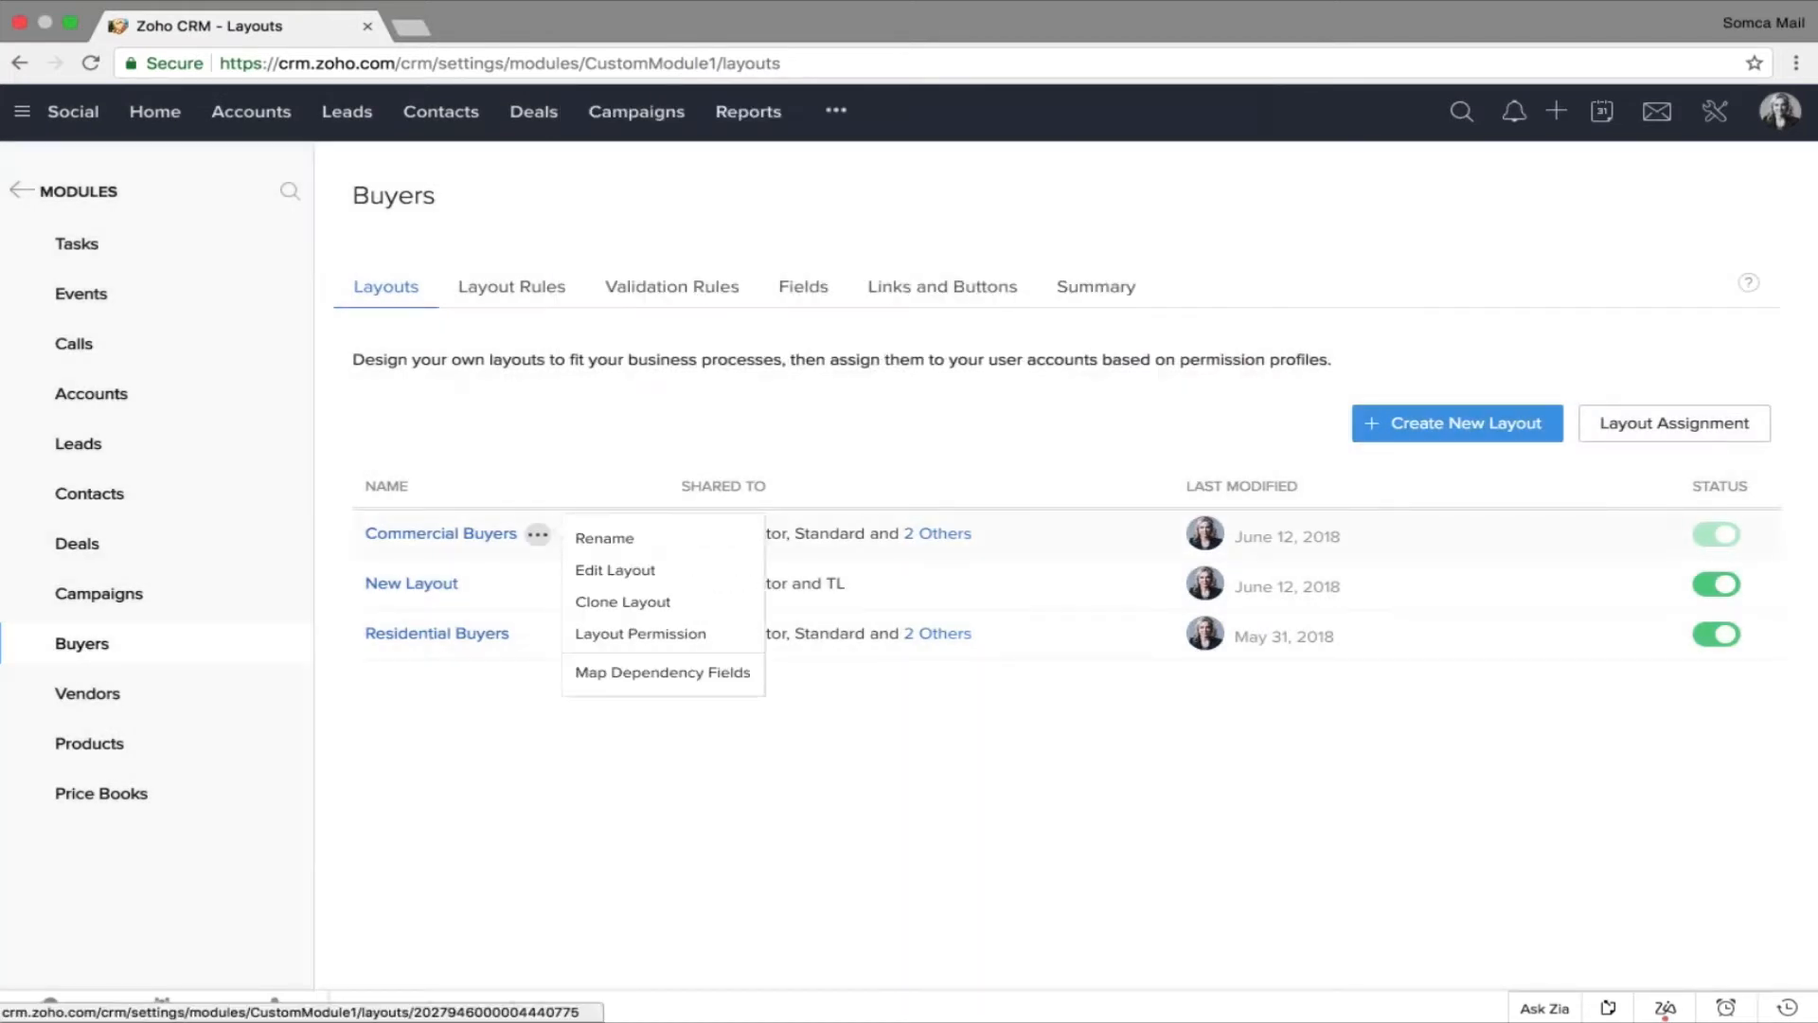
click(681, 602)
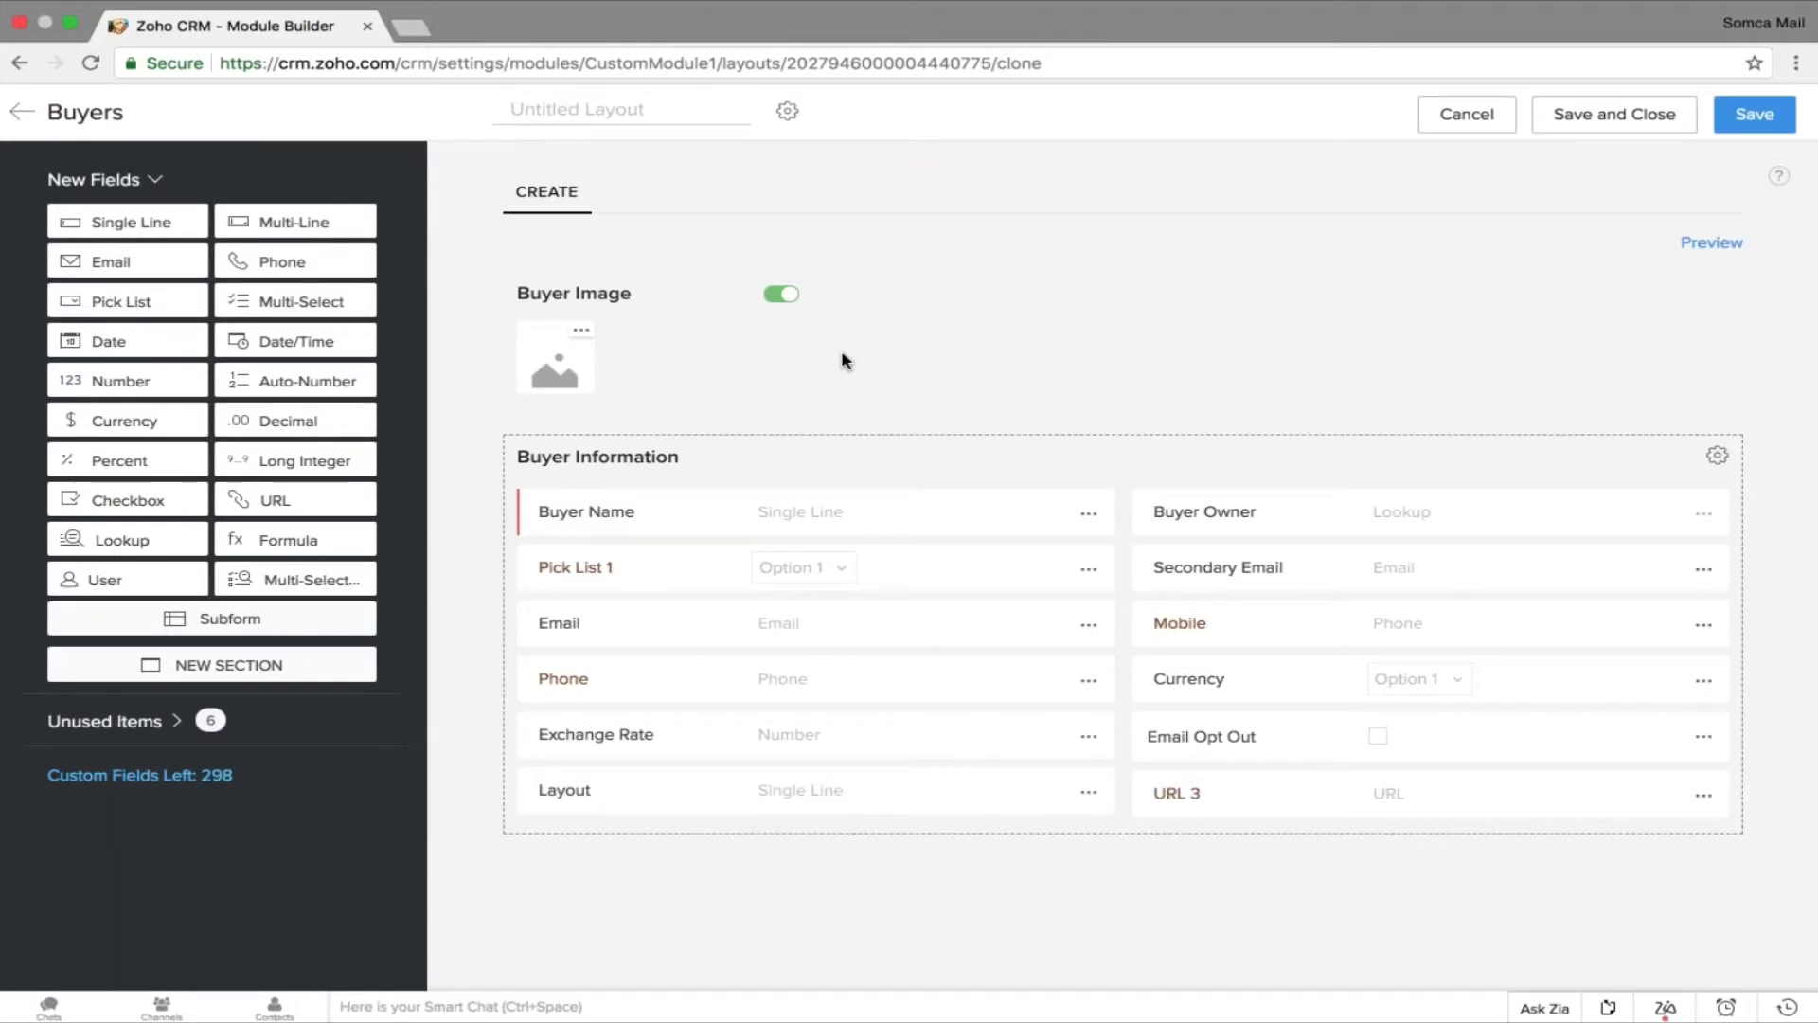
key(super+Left)
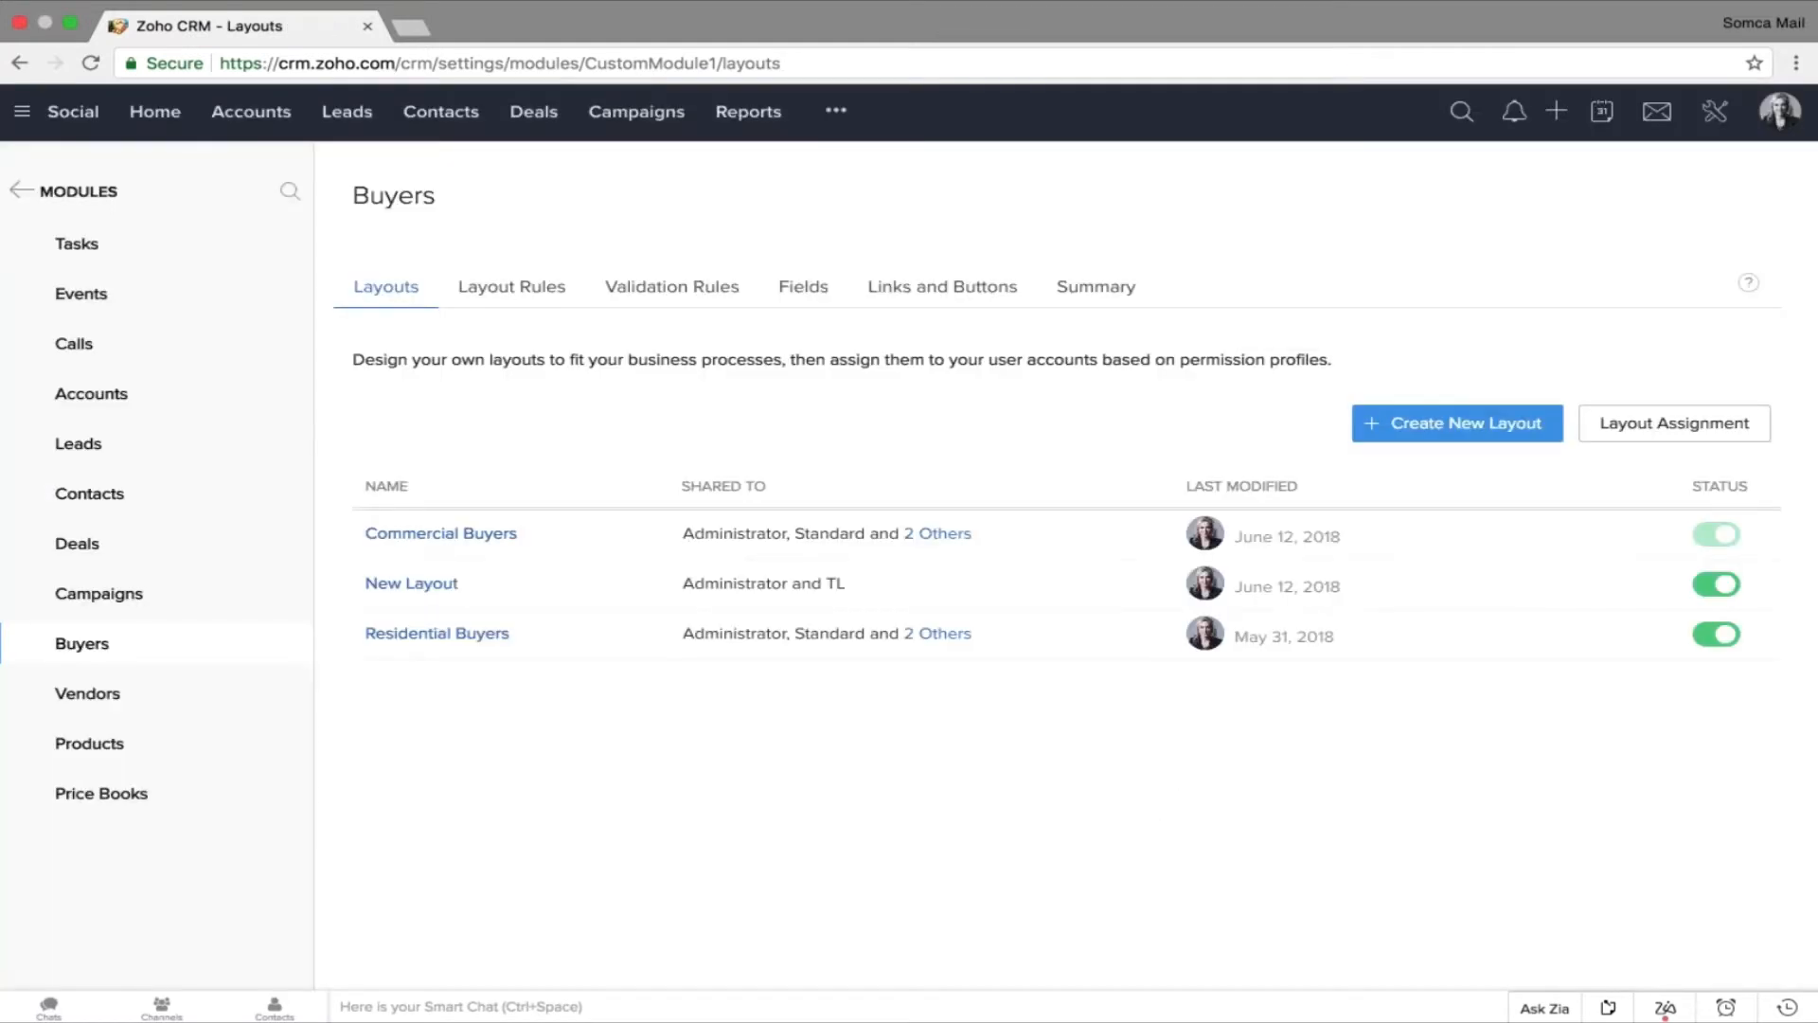
Go to the Buyers records and start creating a new buyer.
click(835, 111)
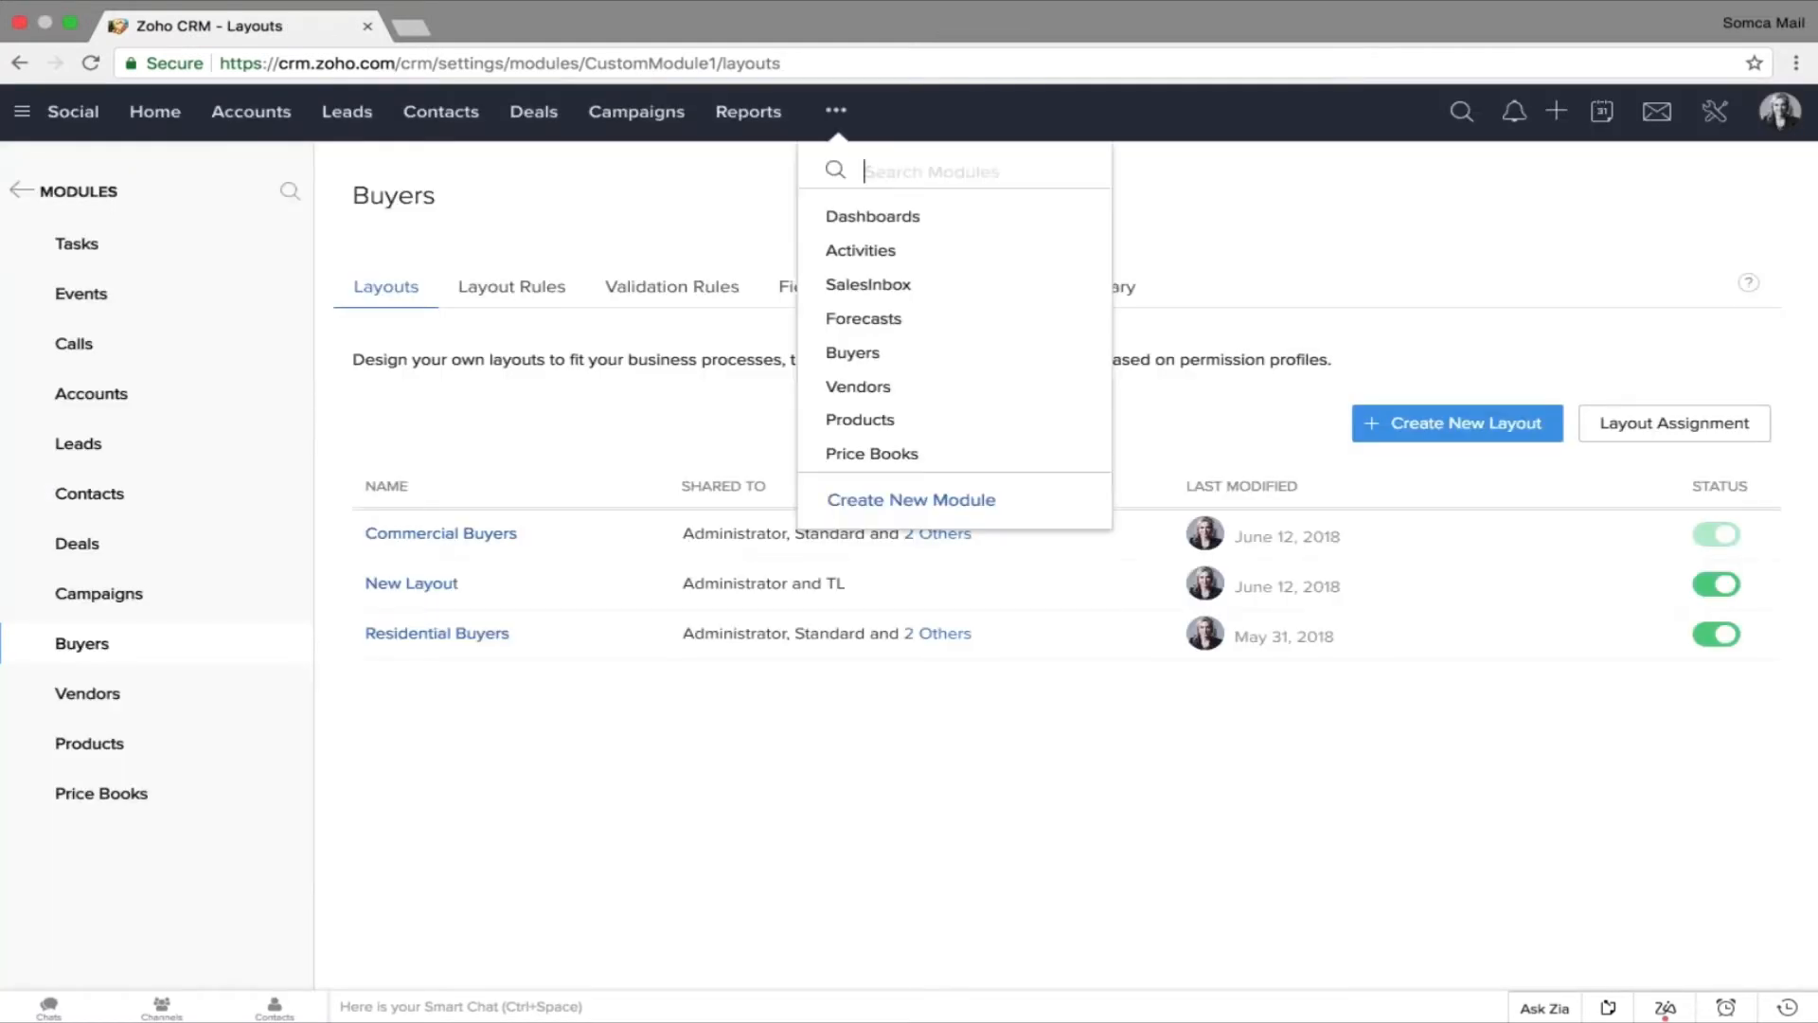
click(852, 352)
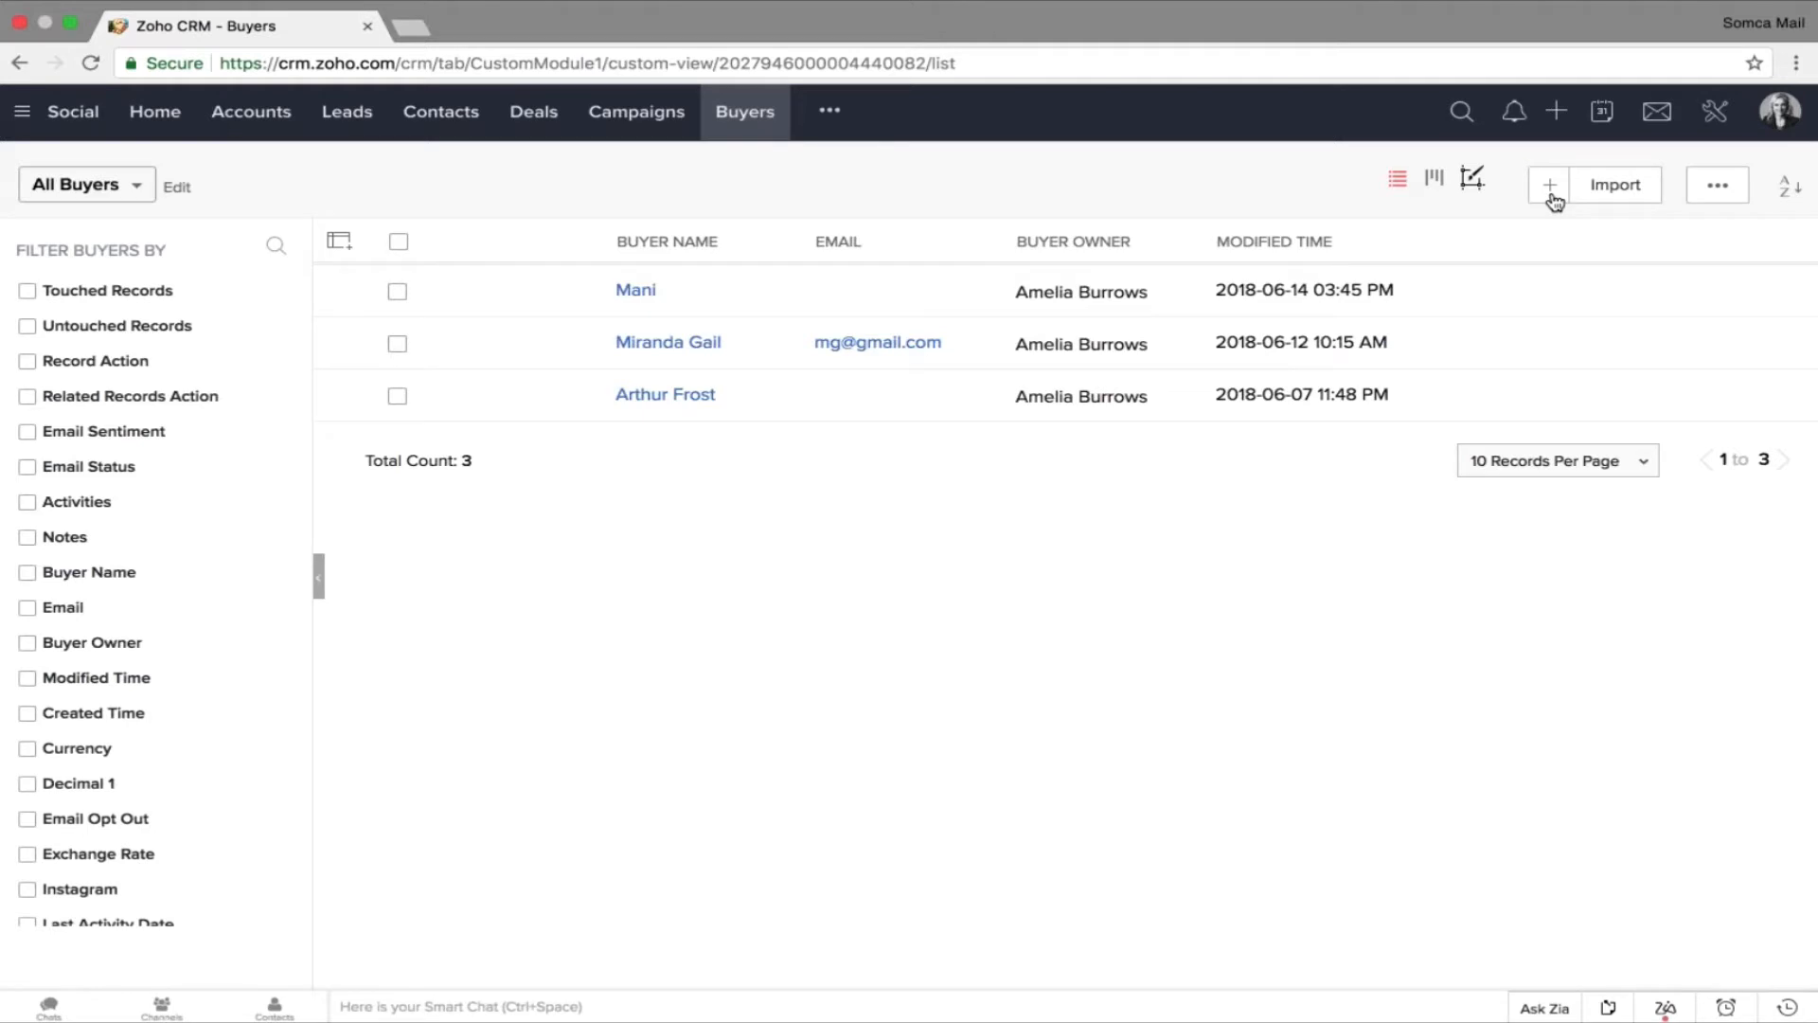
click(1551, 189)
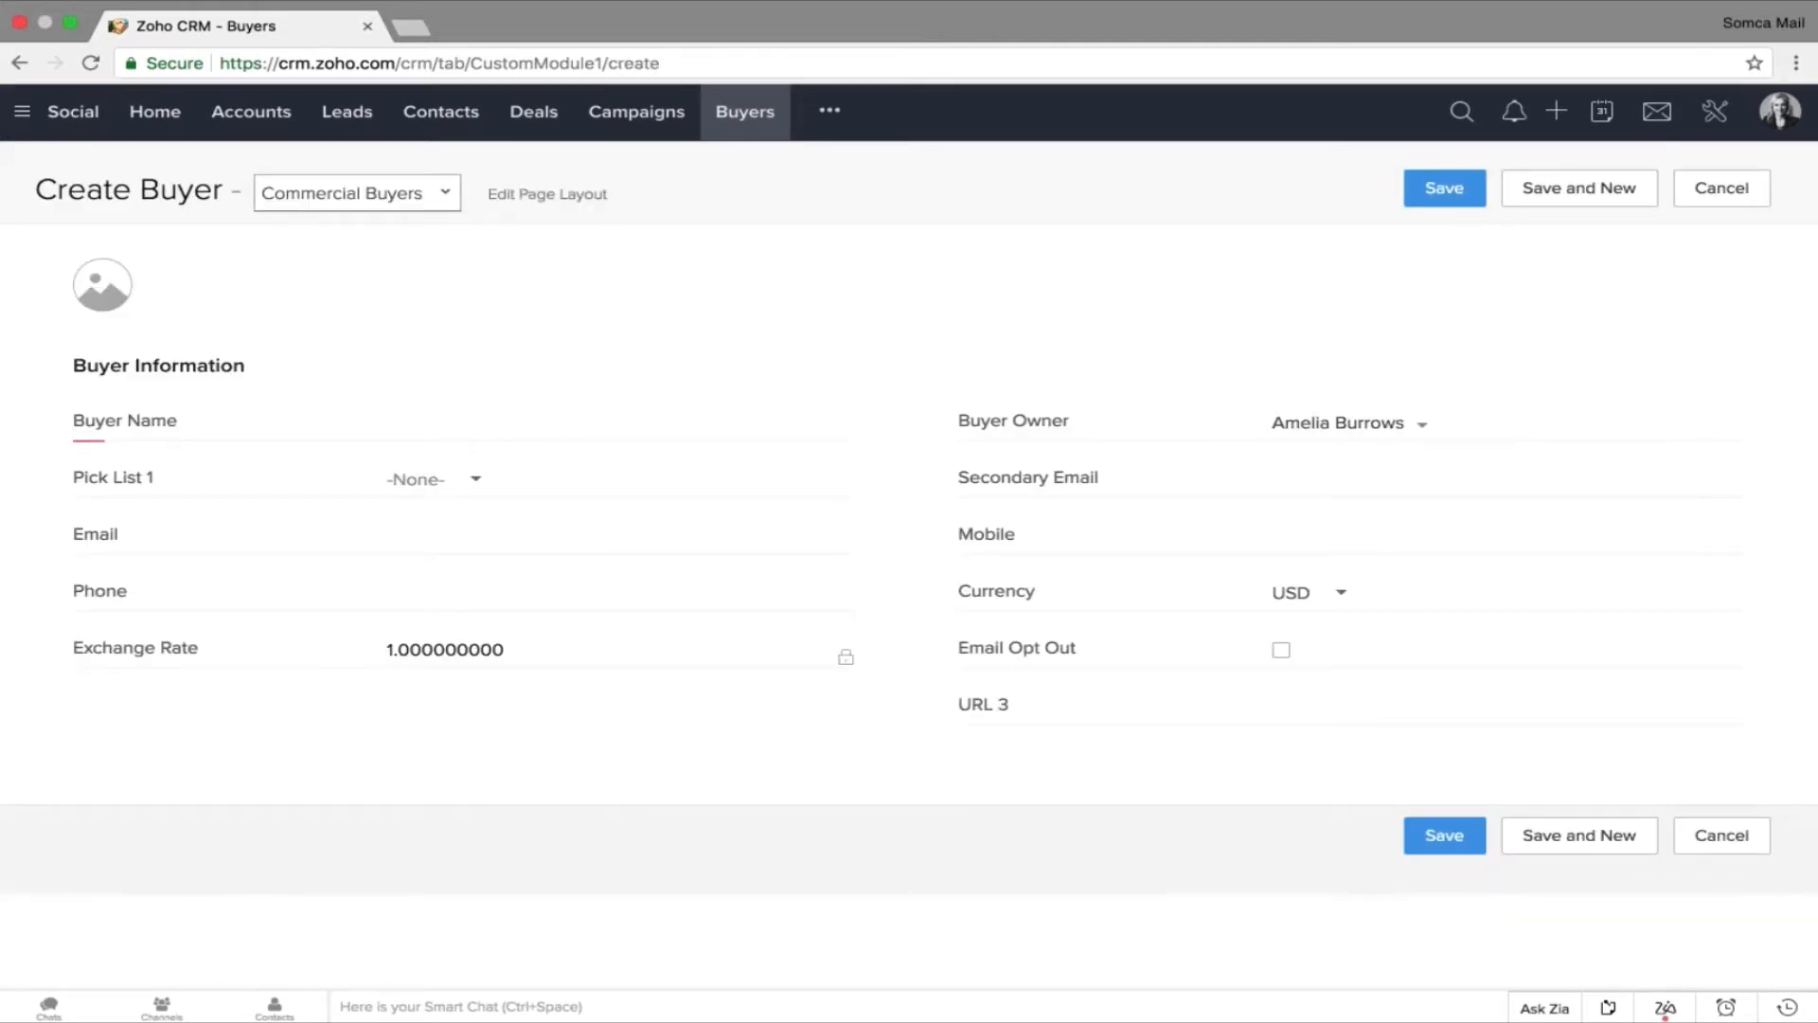
Compare the layouts available for the new buyer form by viewing Commercial Buyers and switching to Residential Buyers.
click(357, 193)
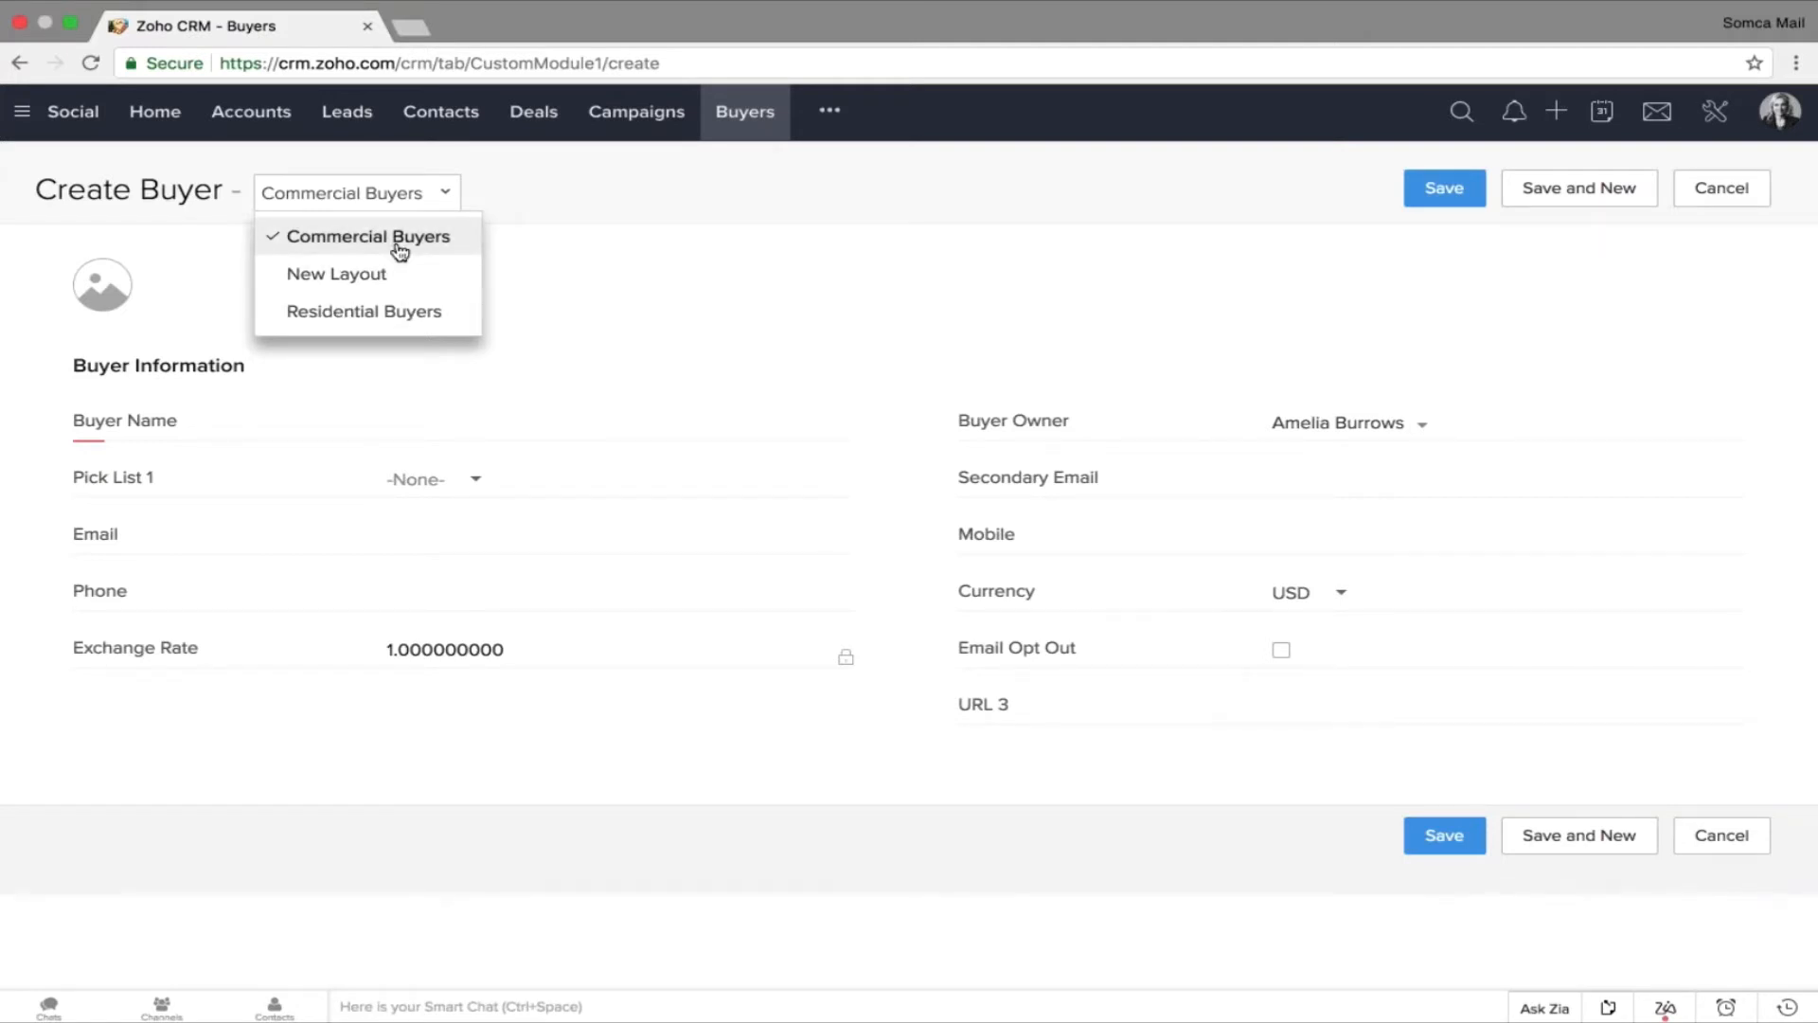
click(343, 244)
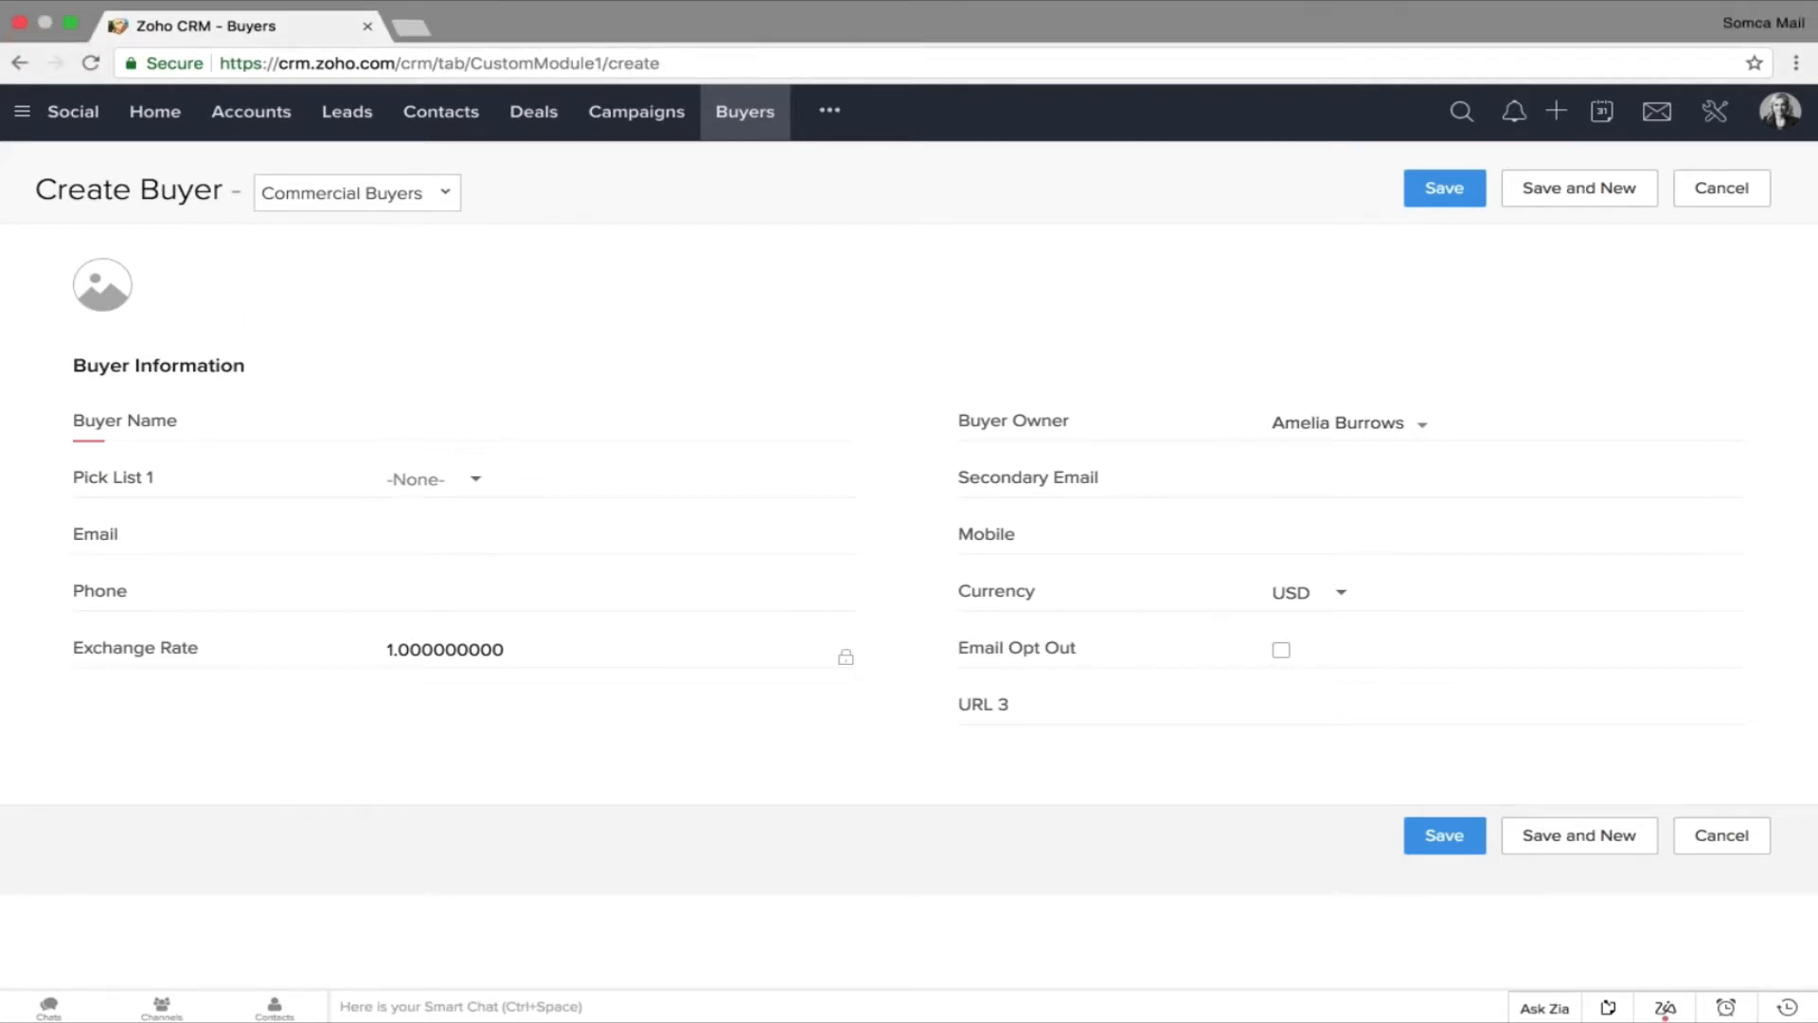
click(350, 193)
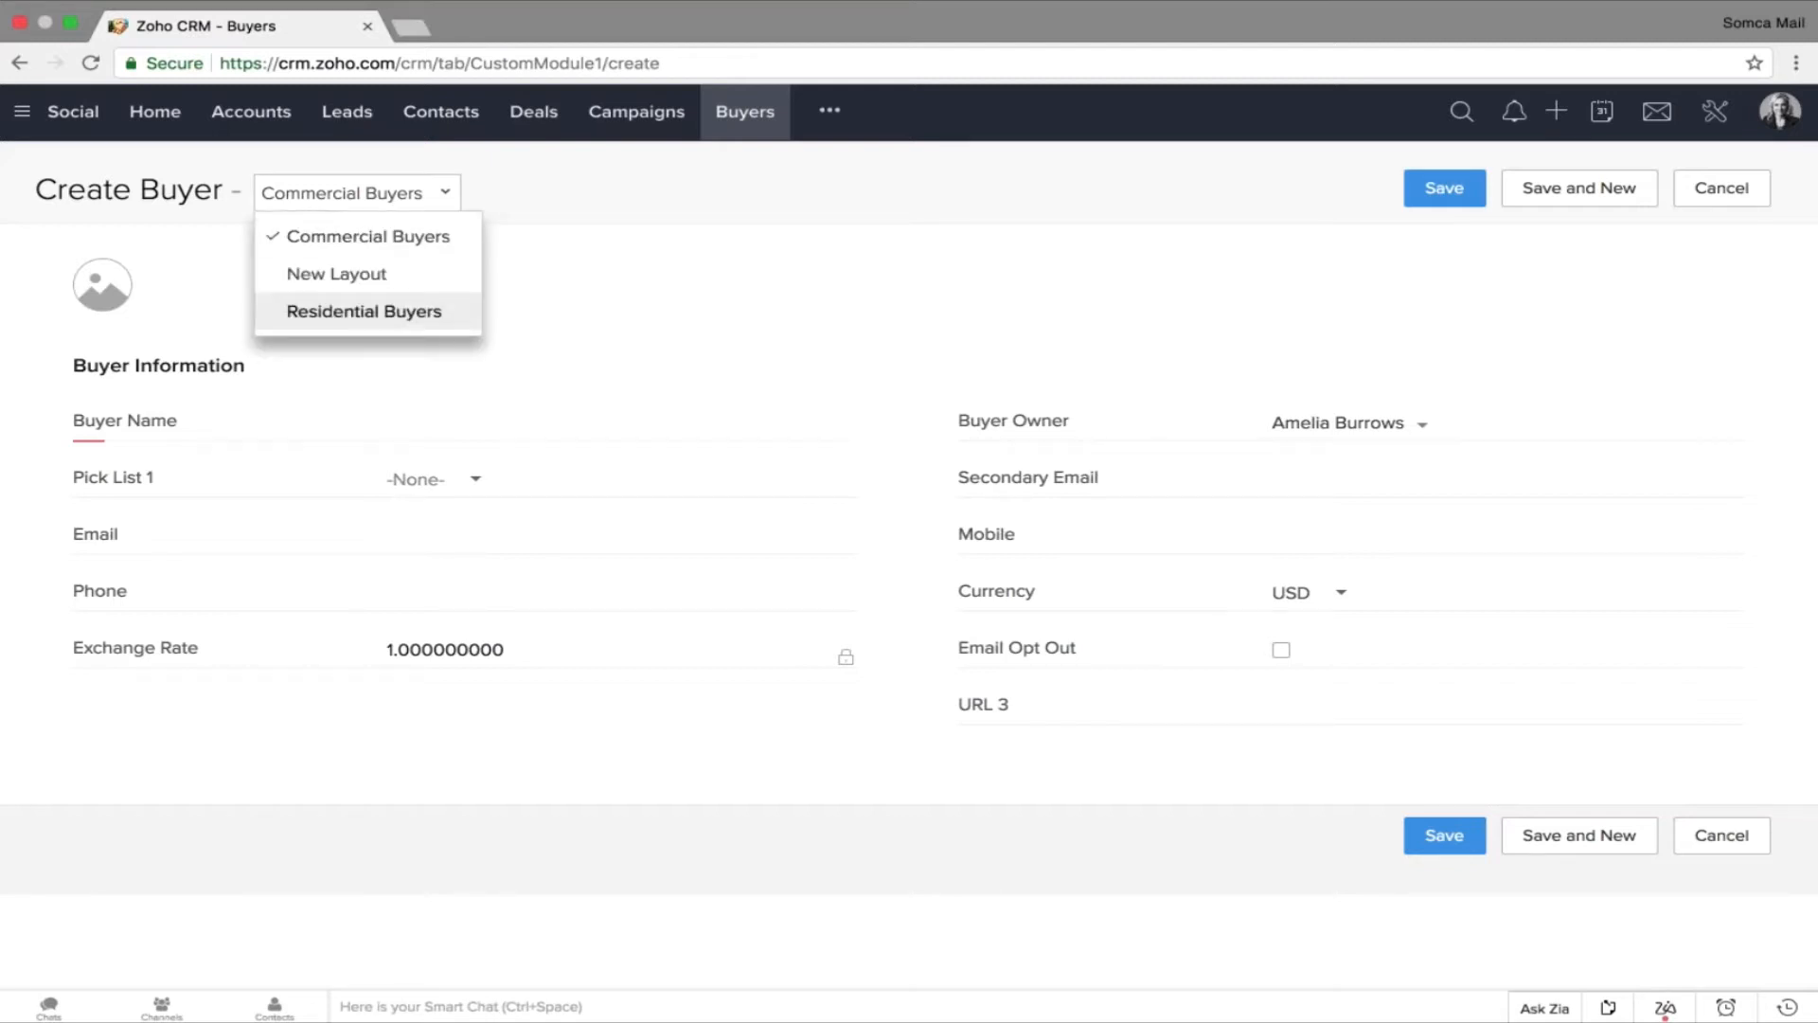
click(363, 310)
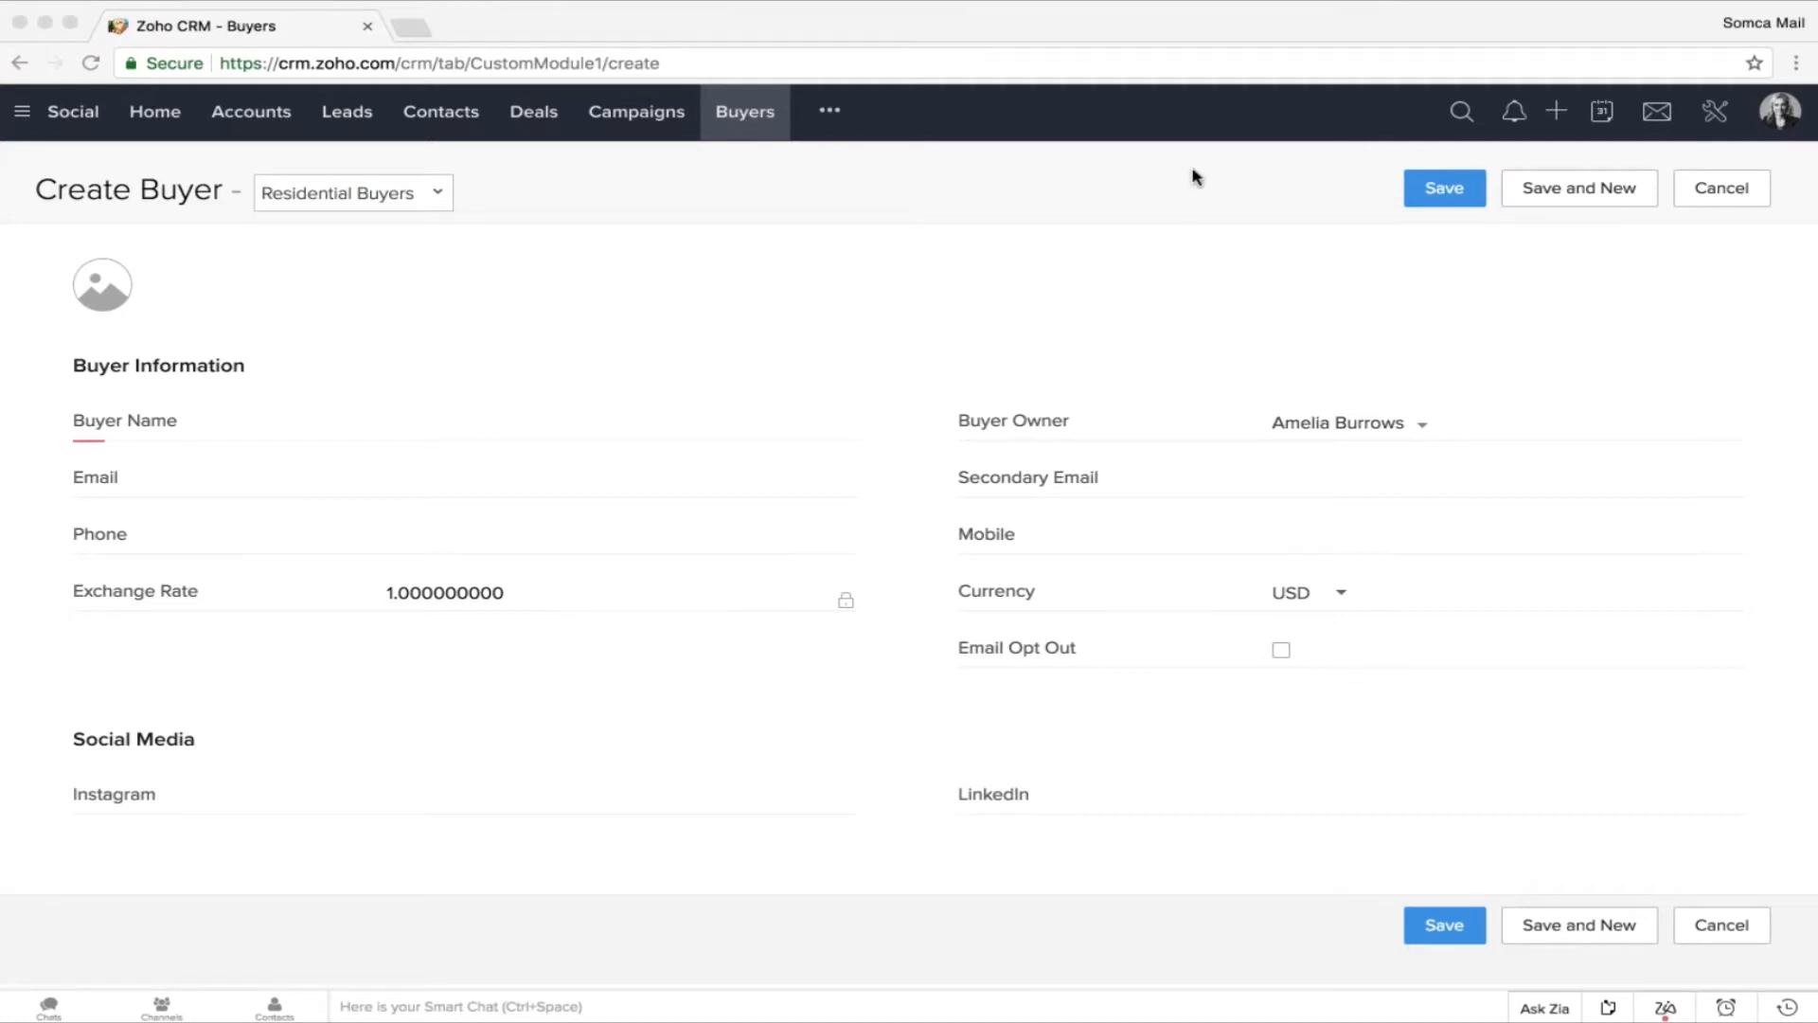
Return to the Modules and Fields settings and open the Commercial Buyers layout of the Buyers module for editing.
click(1715, 112)
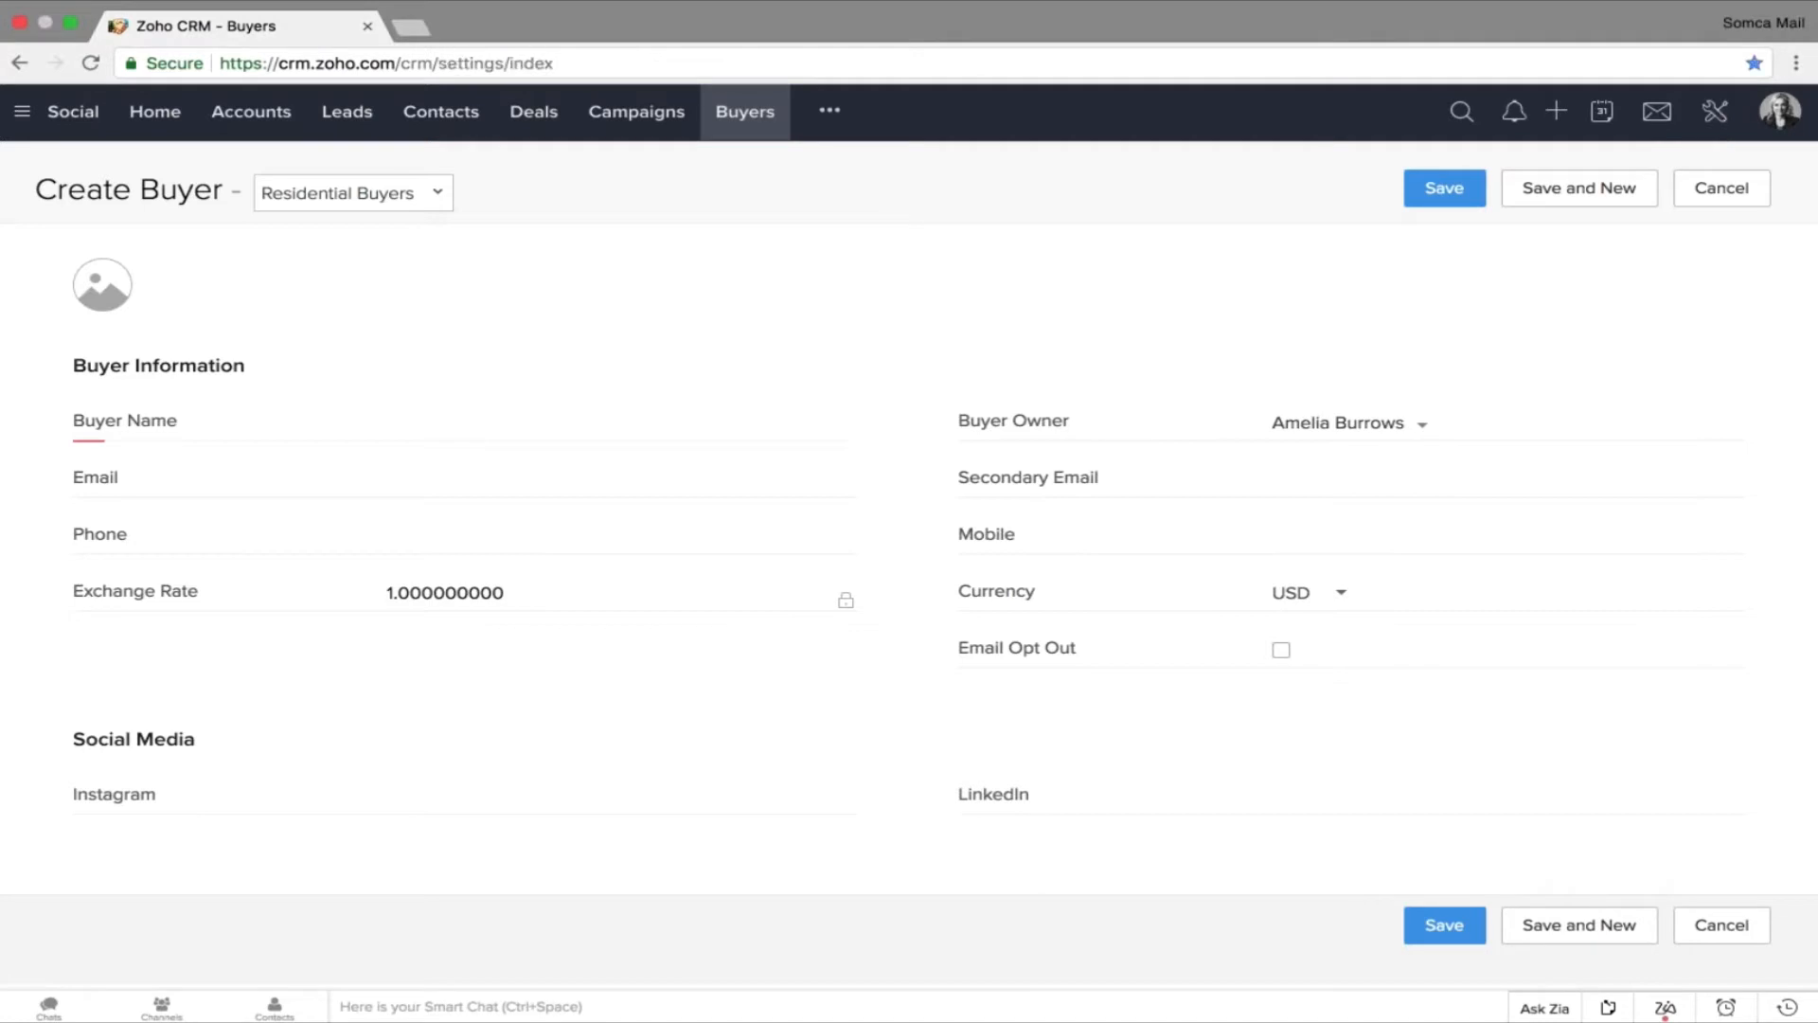
click(1316, 364)
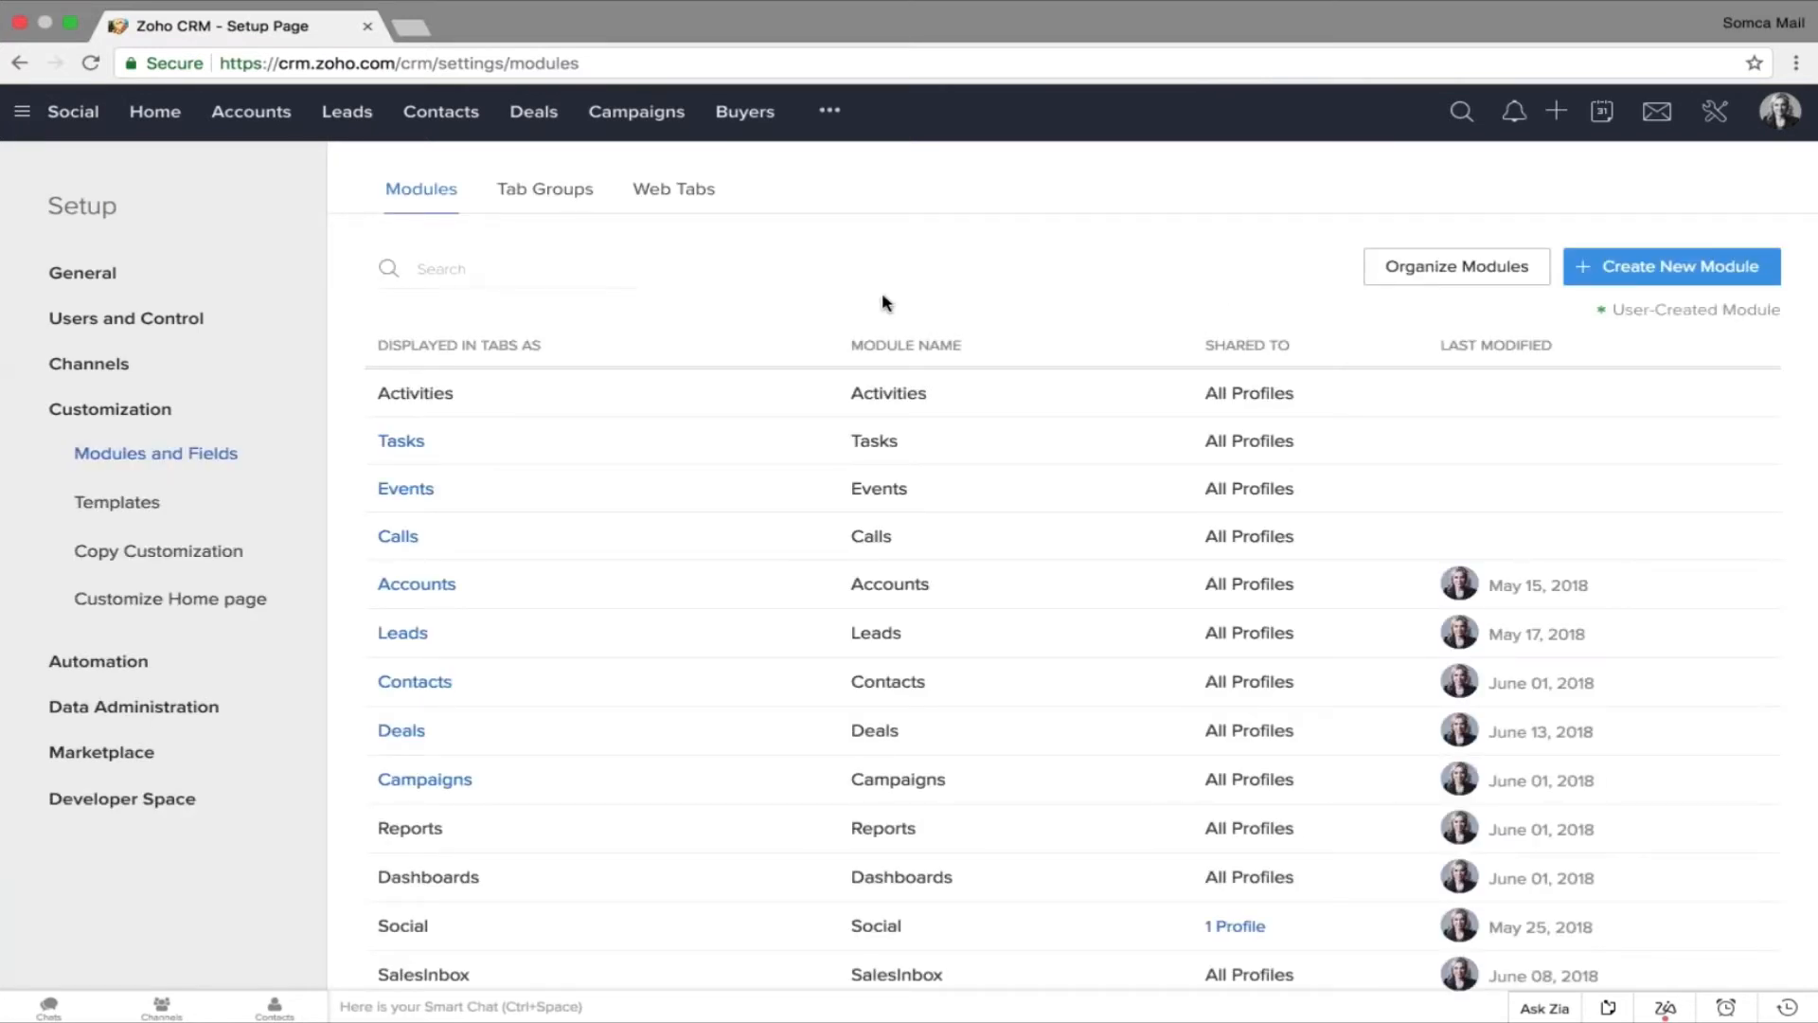
scroll(882, 295, down, 3)
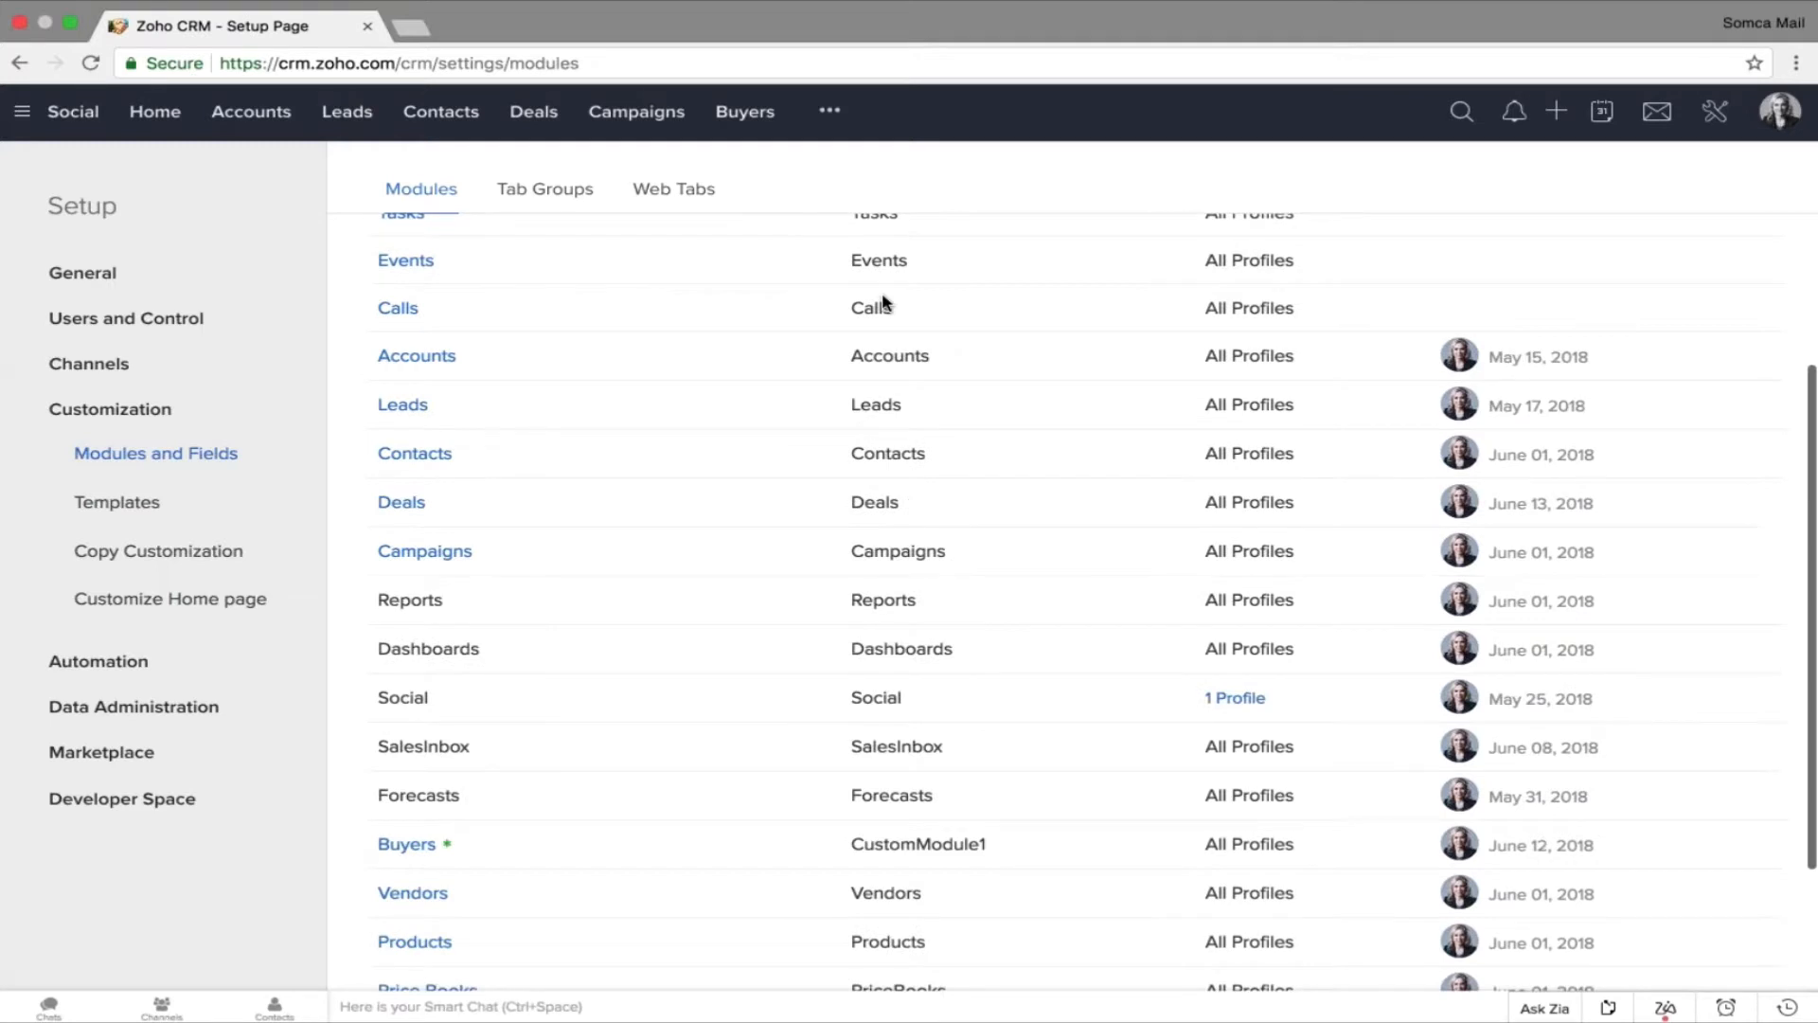
scroll(883, 303, down, 2)
click(401, 673)
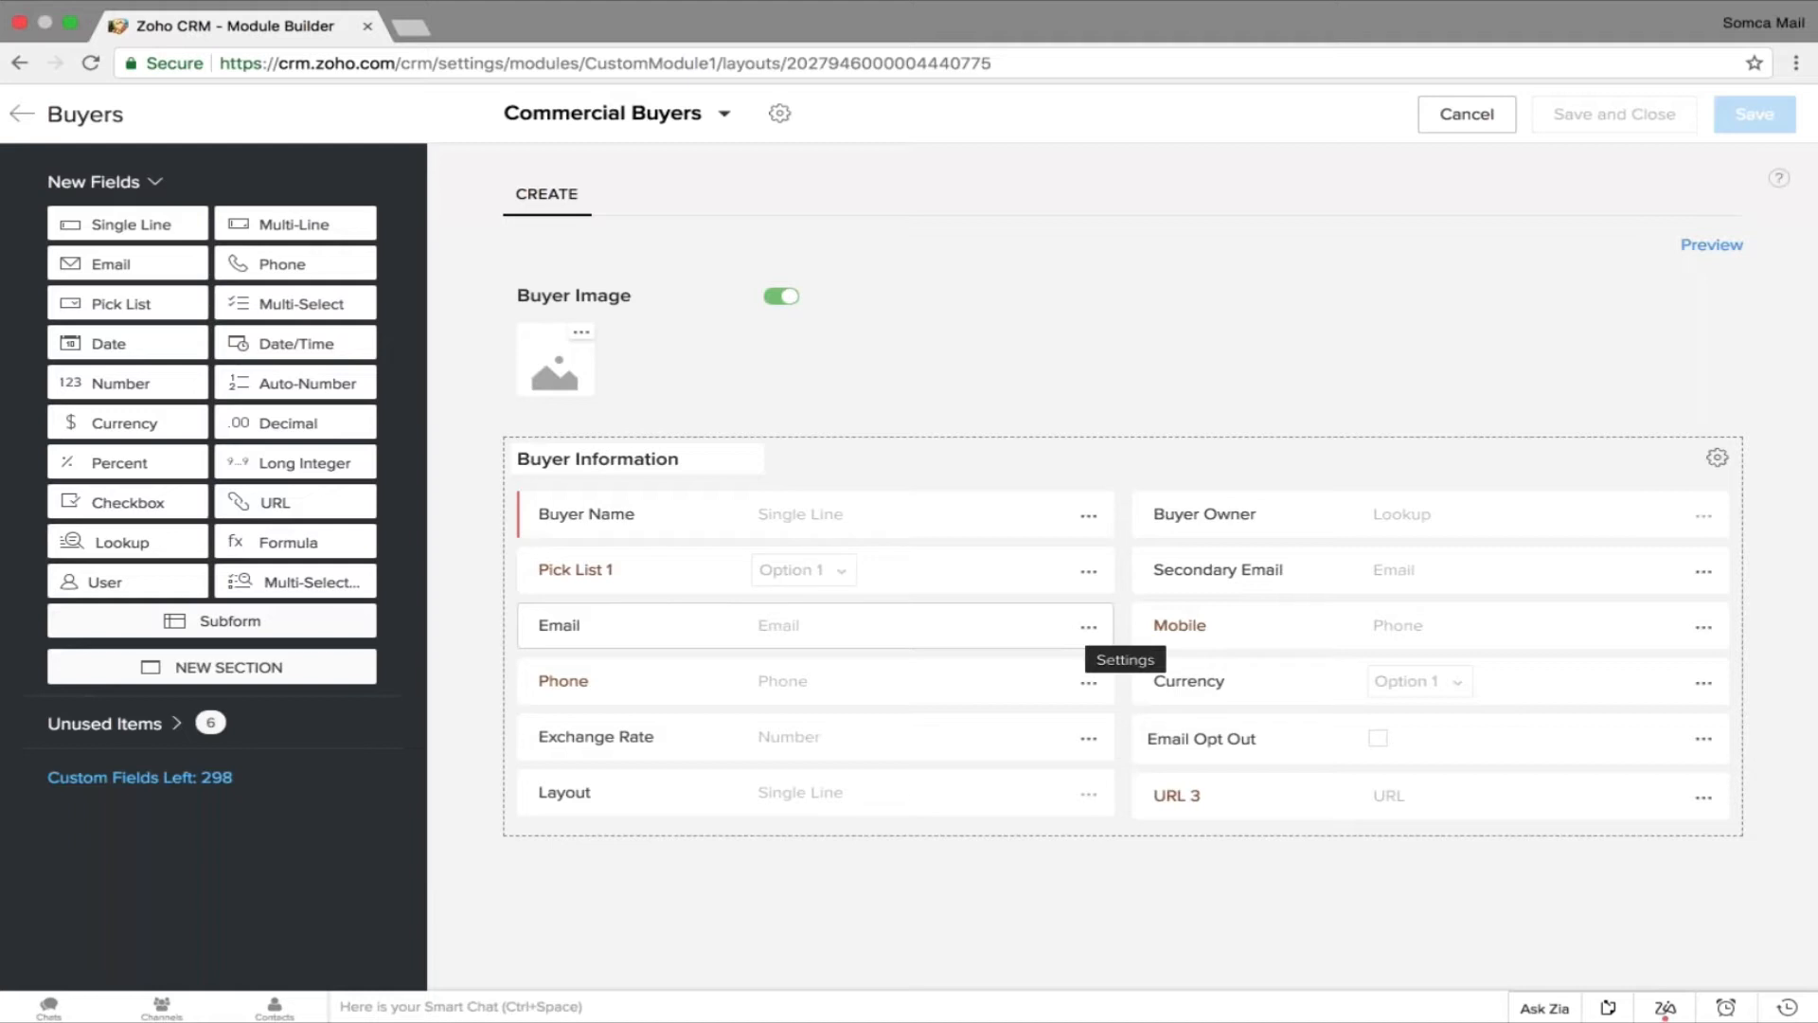
Review the Email field's options and properties in the Buyer Information section, and close the properties without changing them.
click(1088, 627)
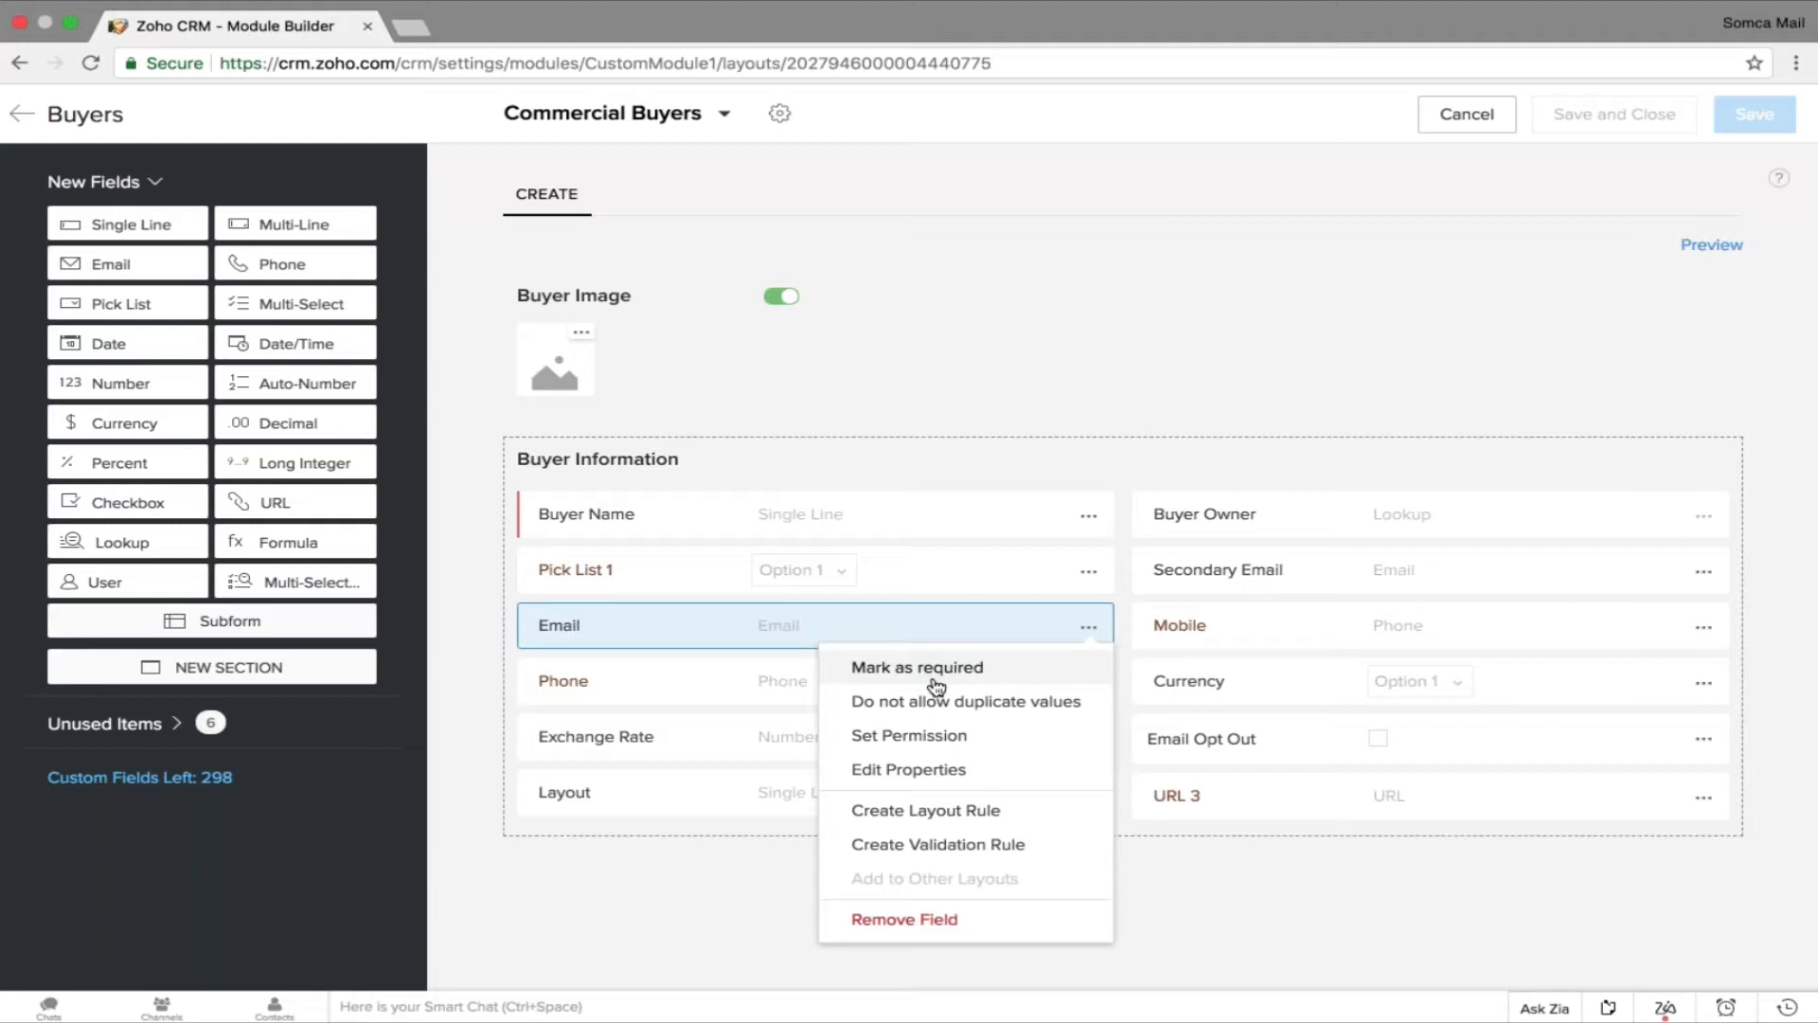
click(916, 779)
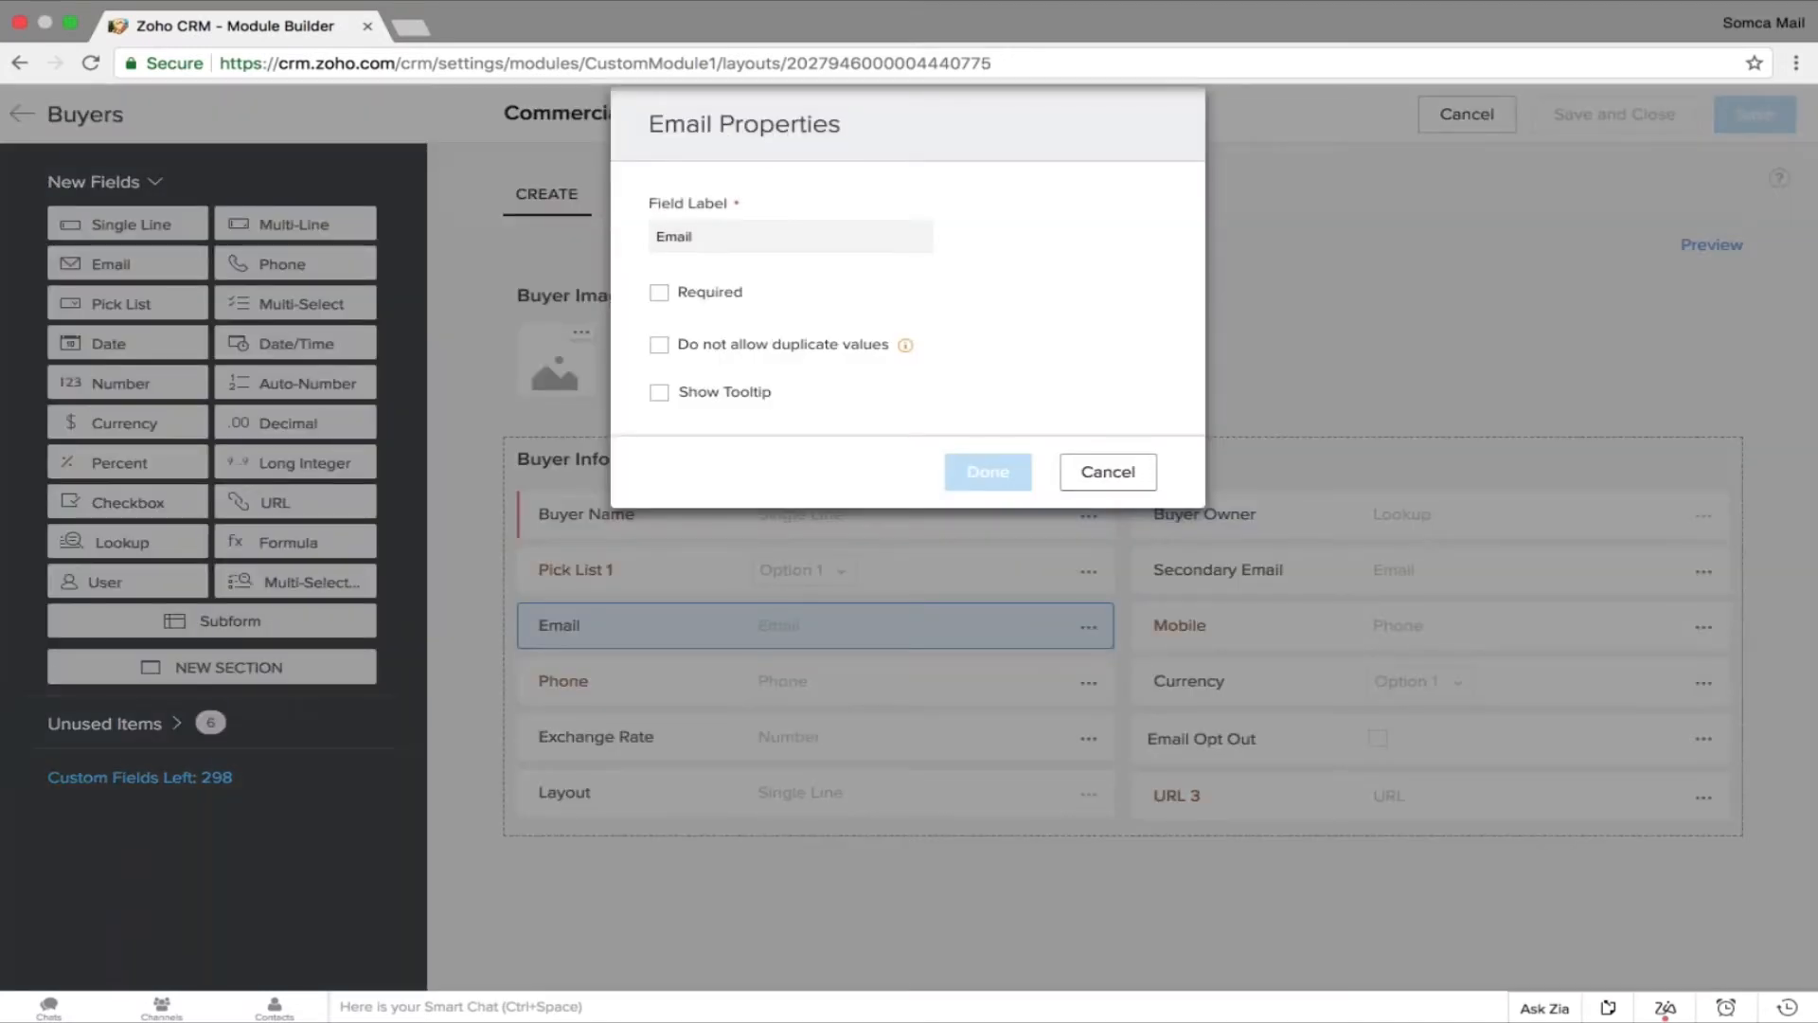
click(1083, 464)
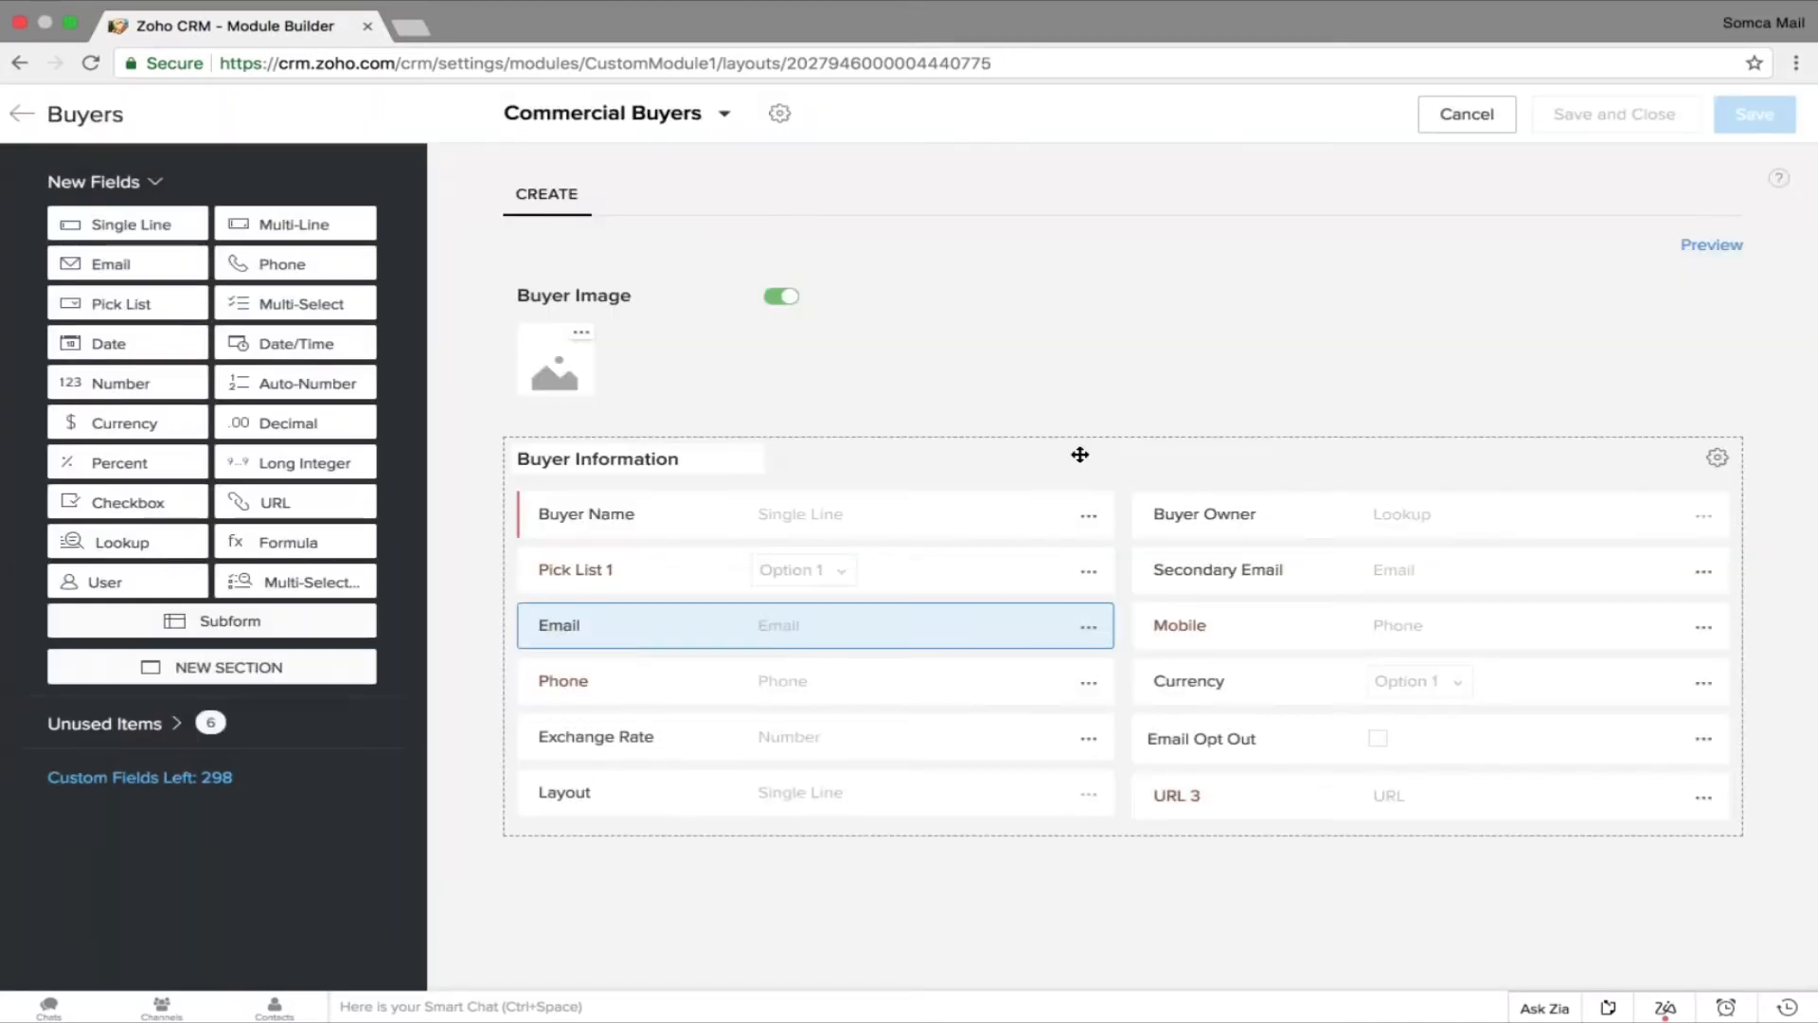
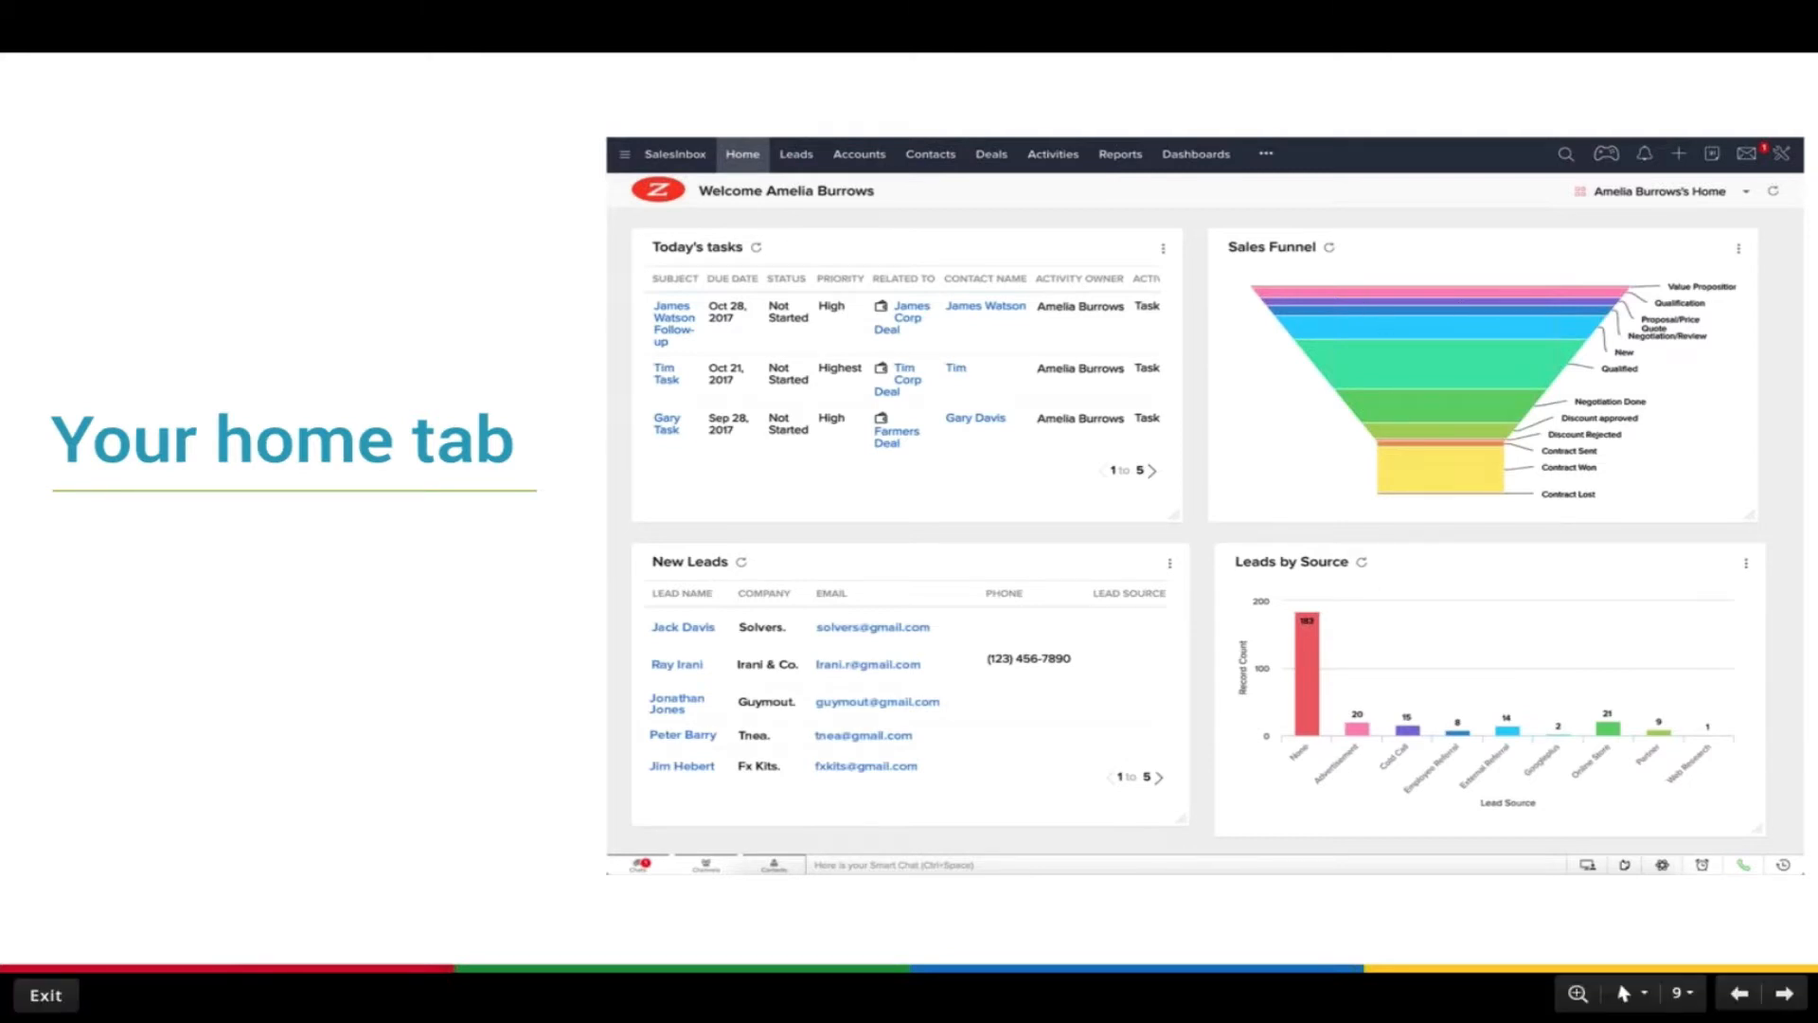
Switch from the presentation to Zoho CRM and open its Home page.
key(ctrl+Right)
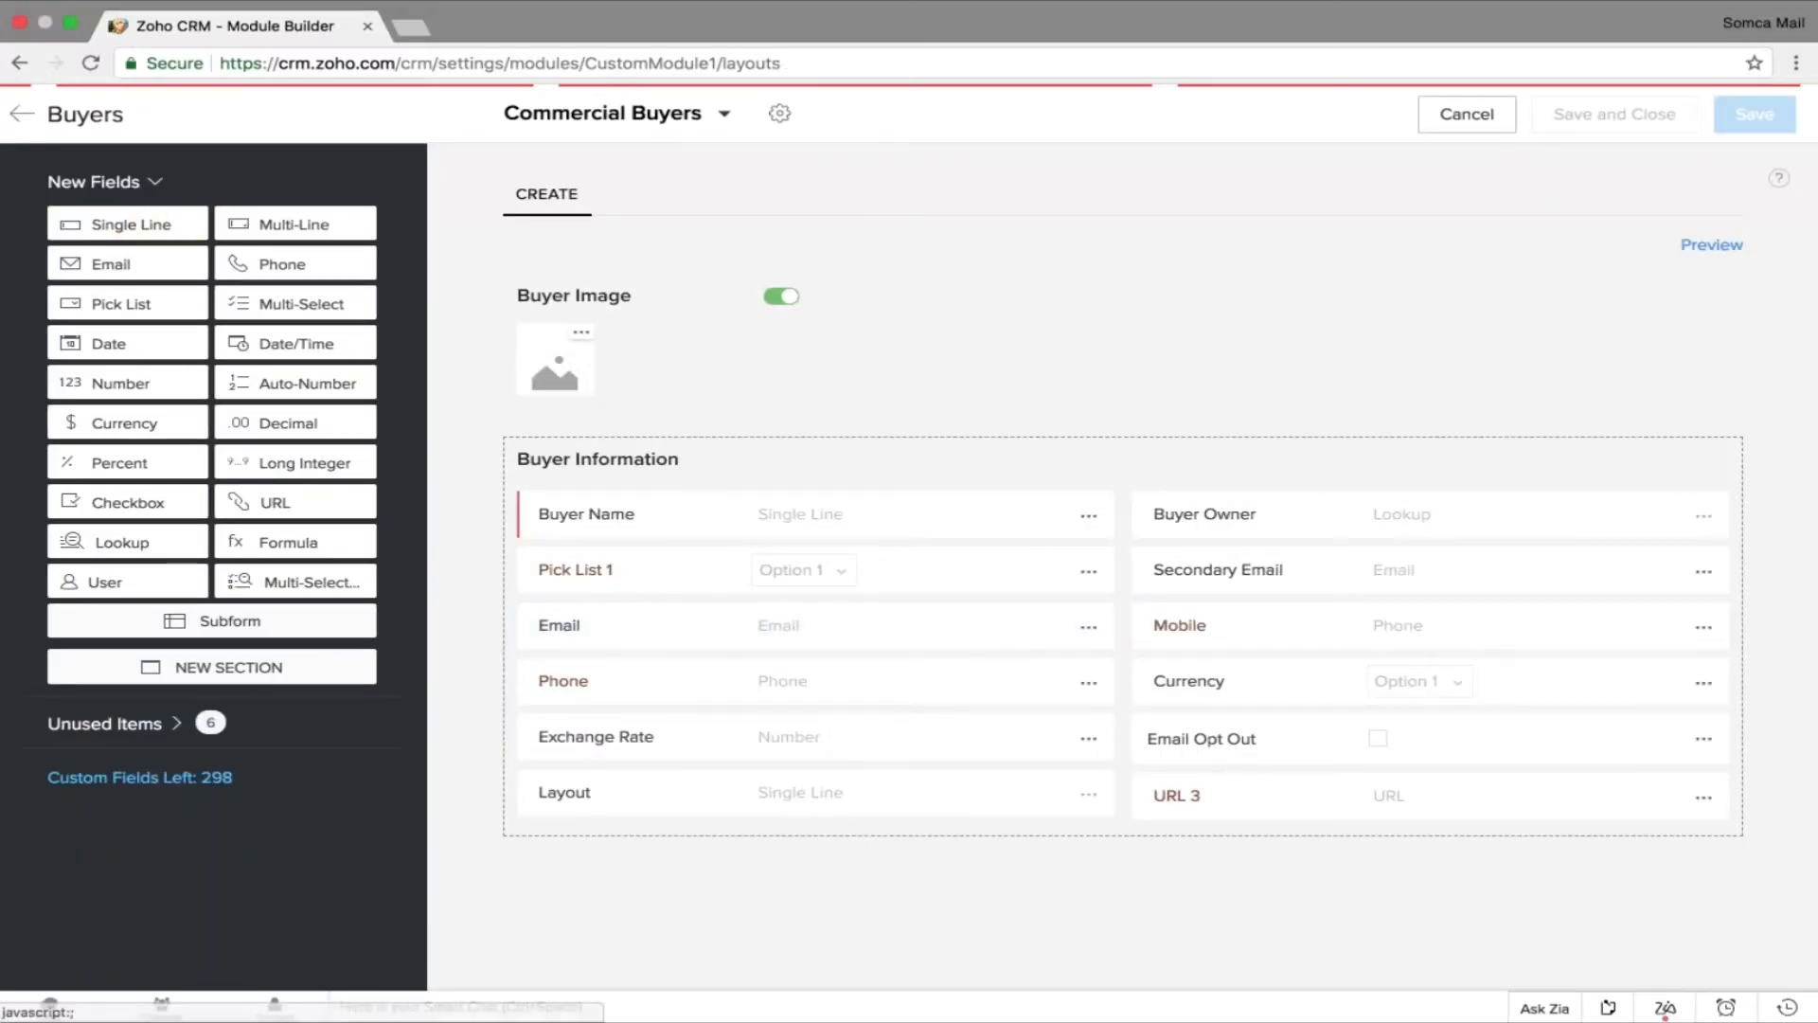
click(91, 64)
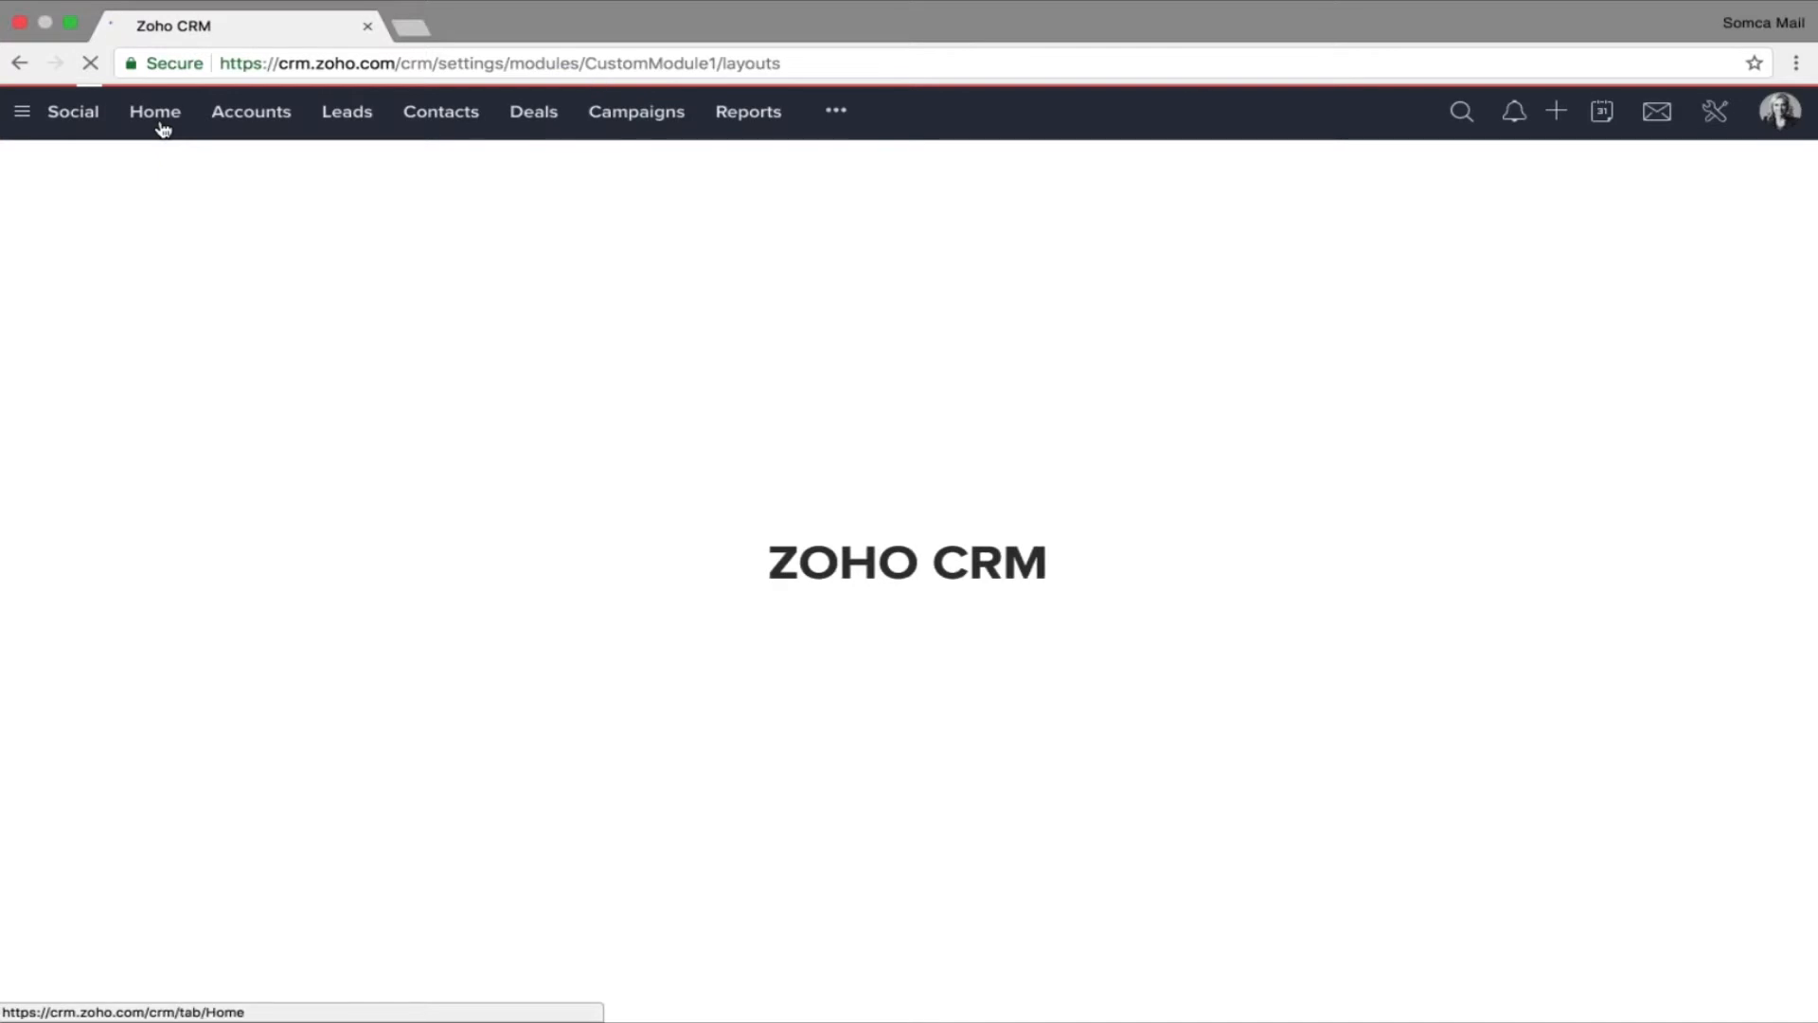
click(163, 127)
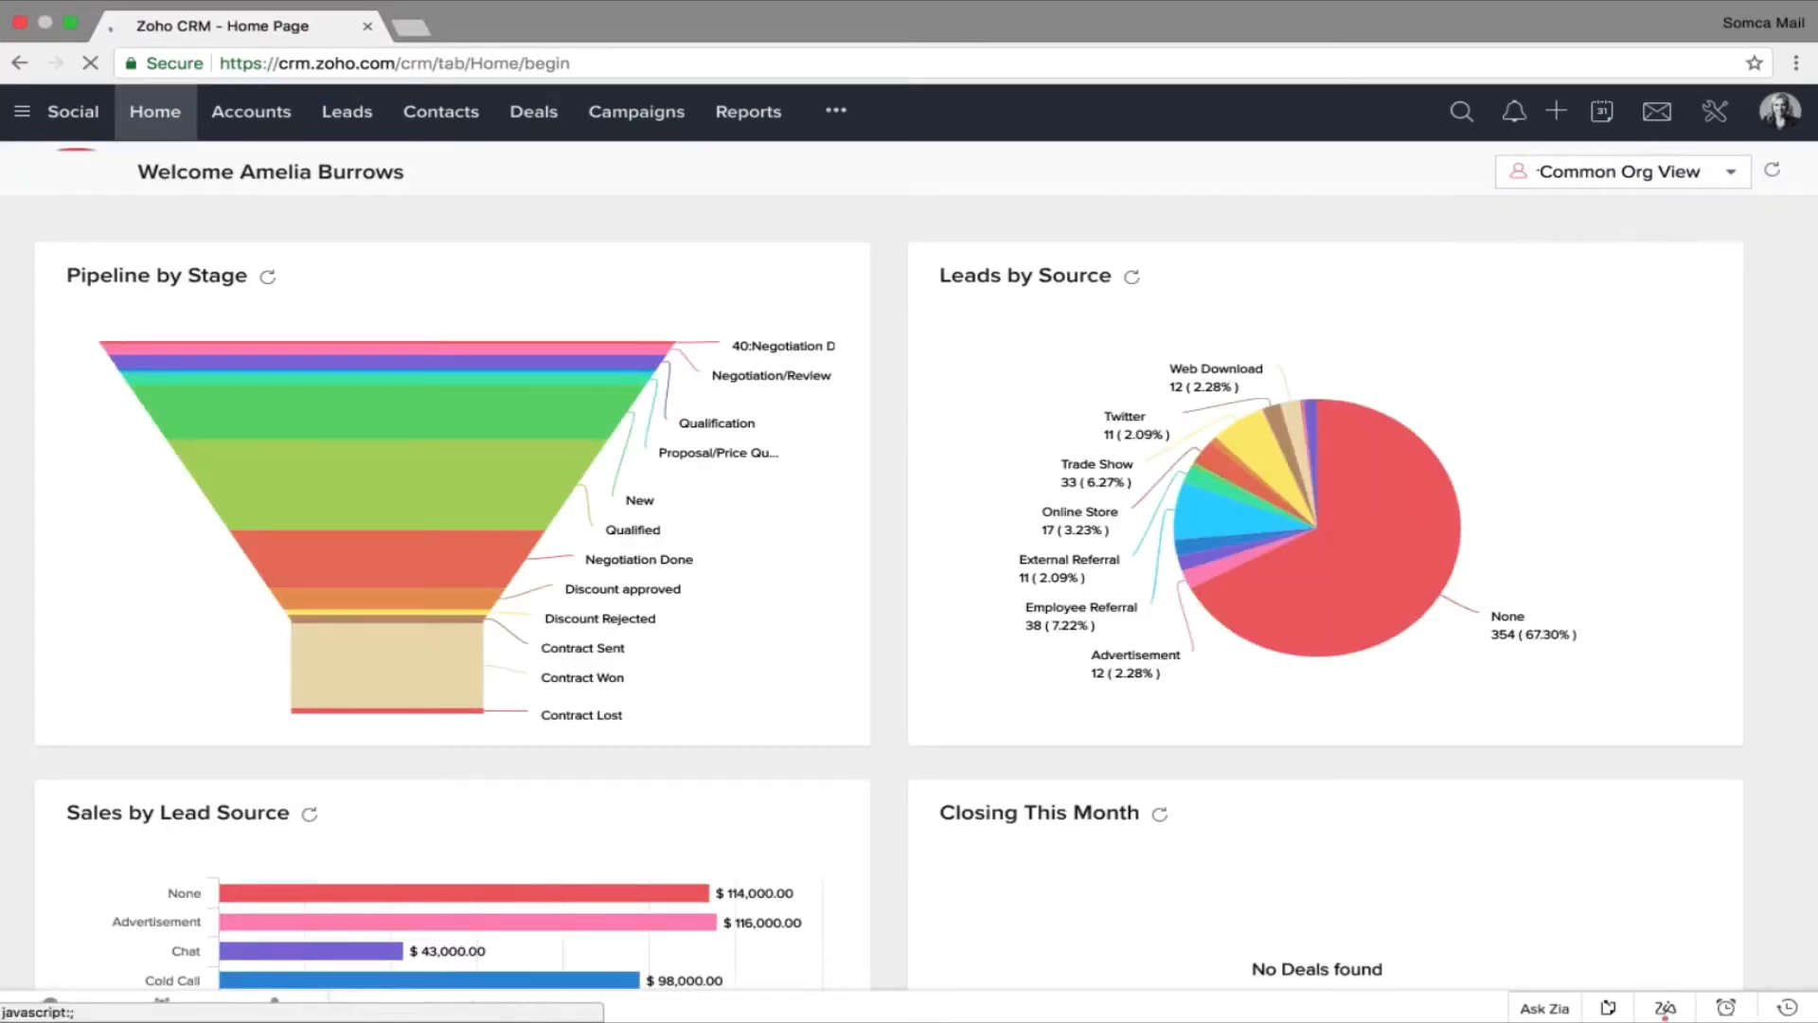
Change the Home page to the account owner's personal home view and examine its components.
click(1623, 172)
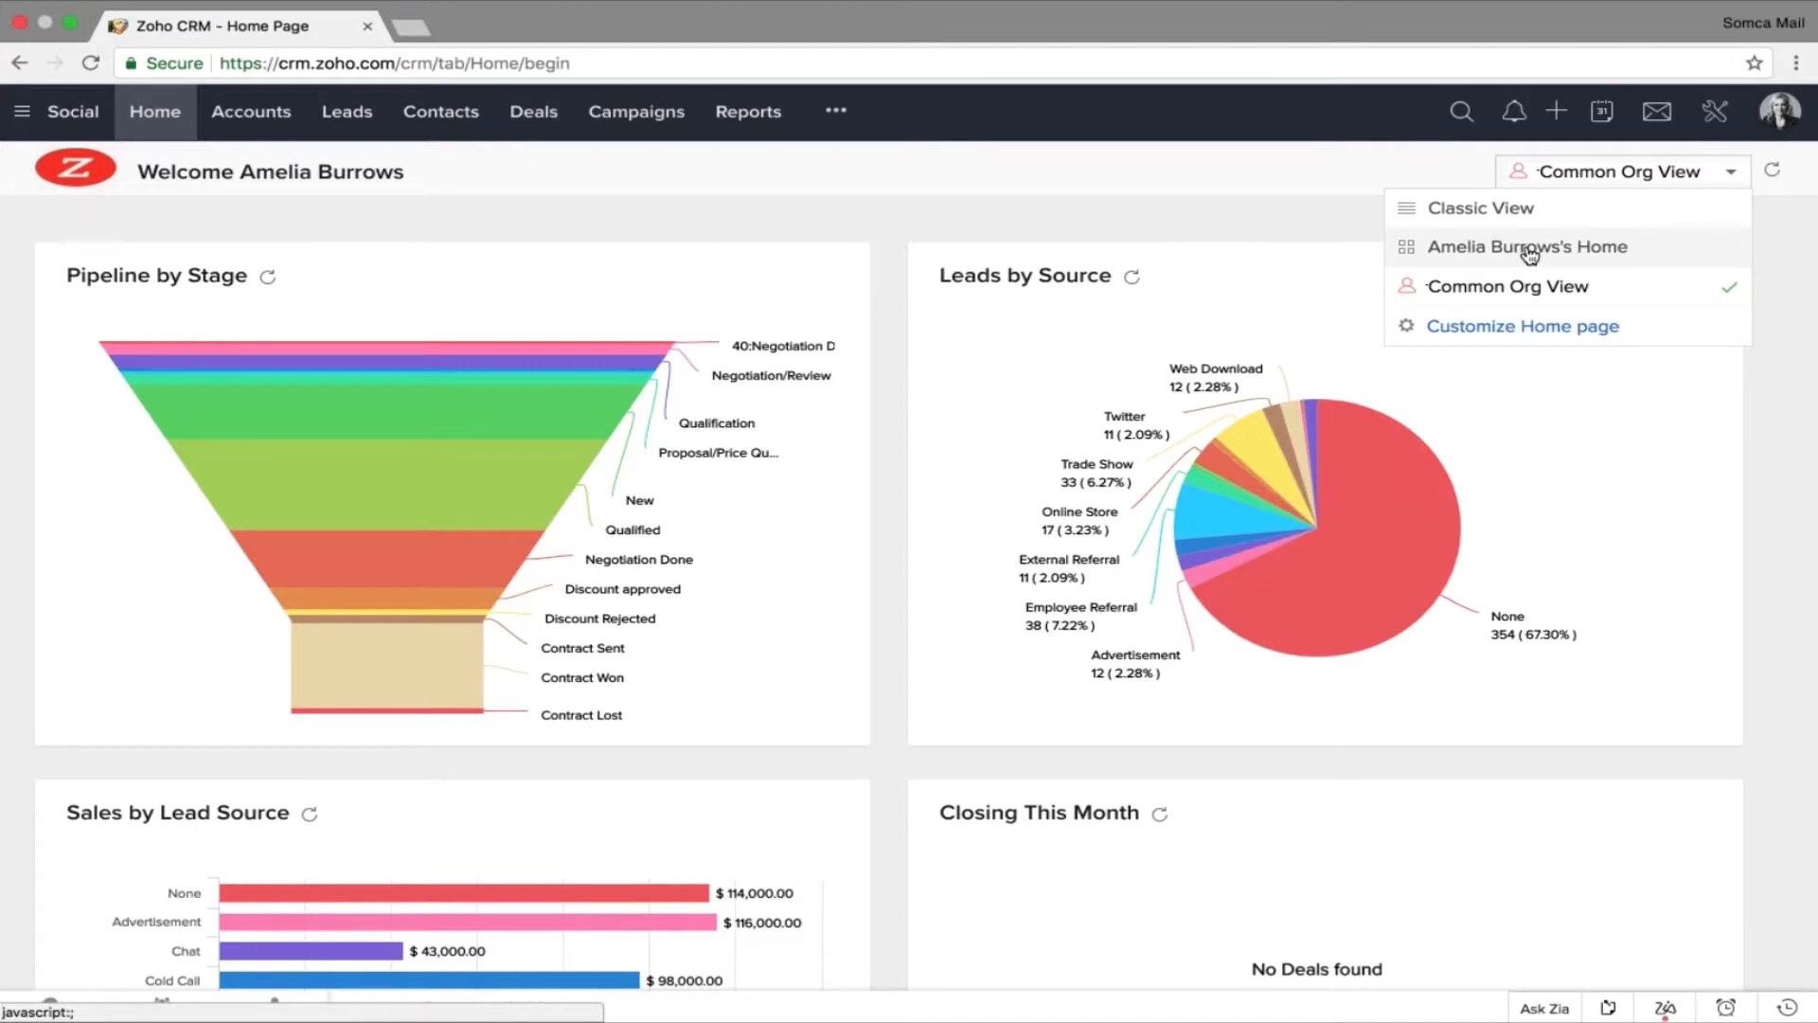
click(1528, 249)
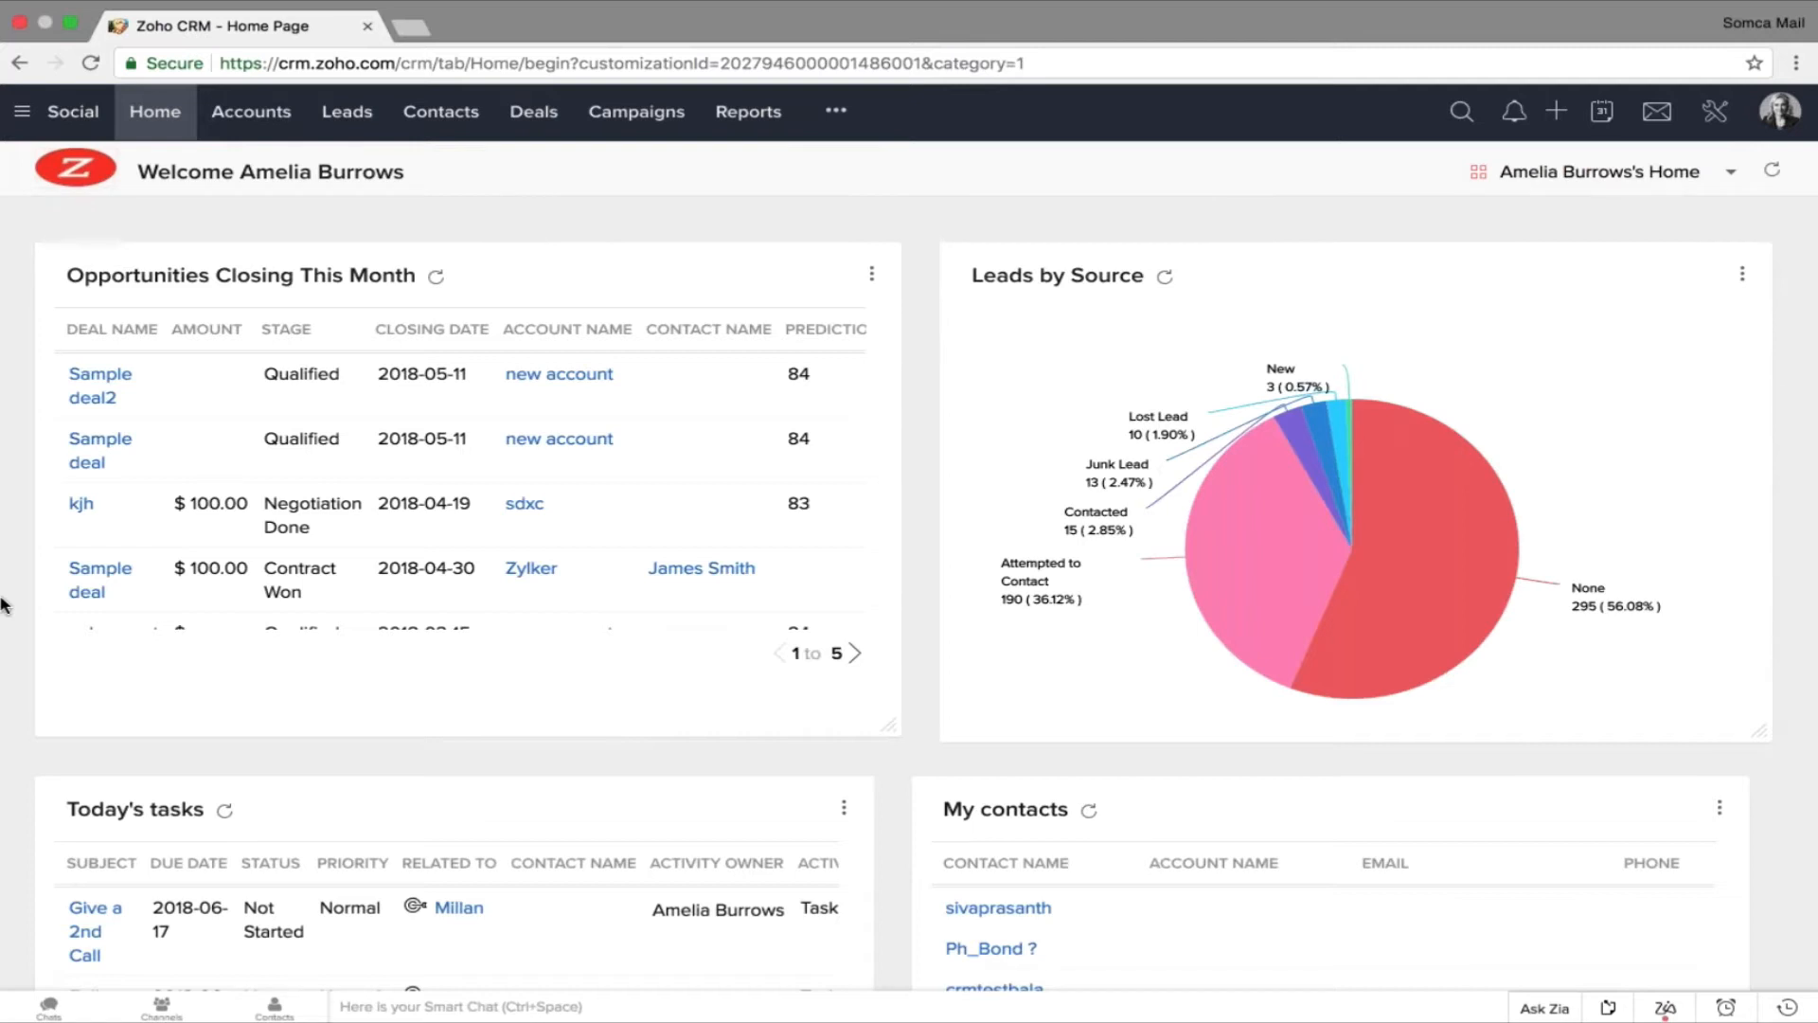
scroll(3, 604, down, 1)
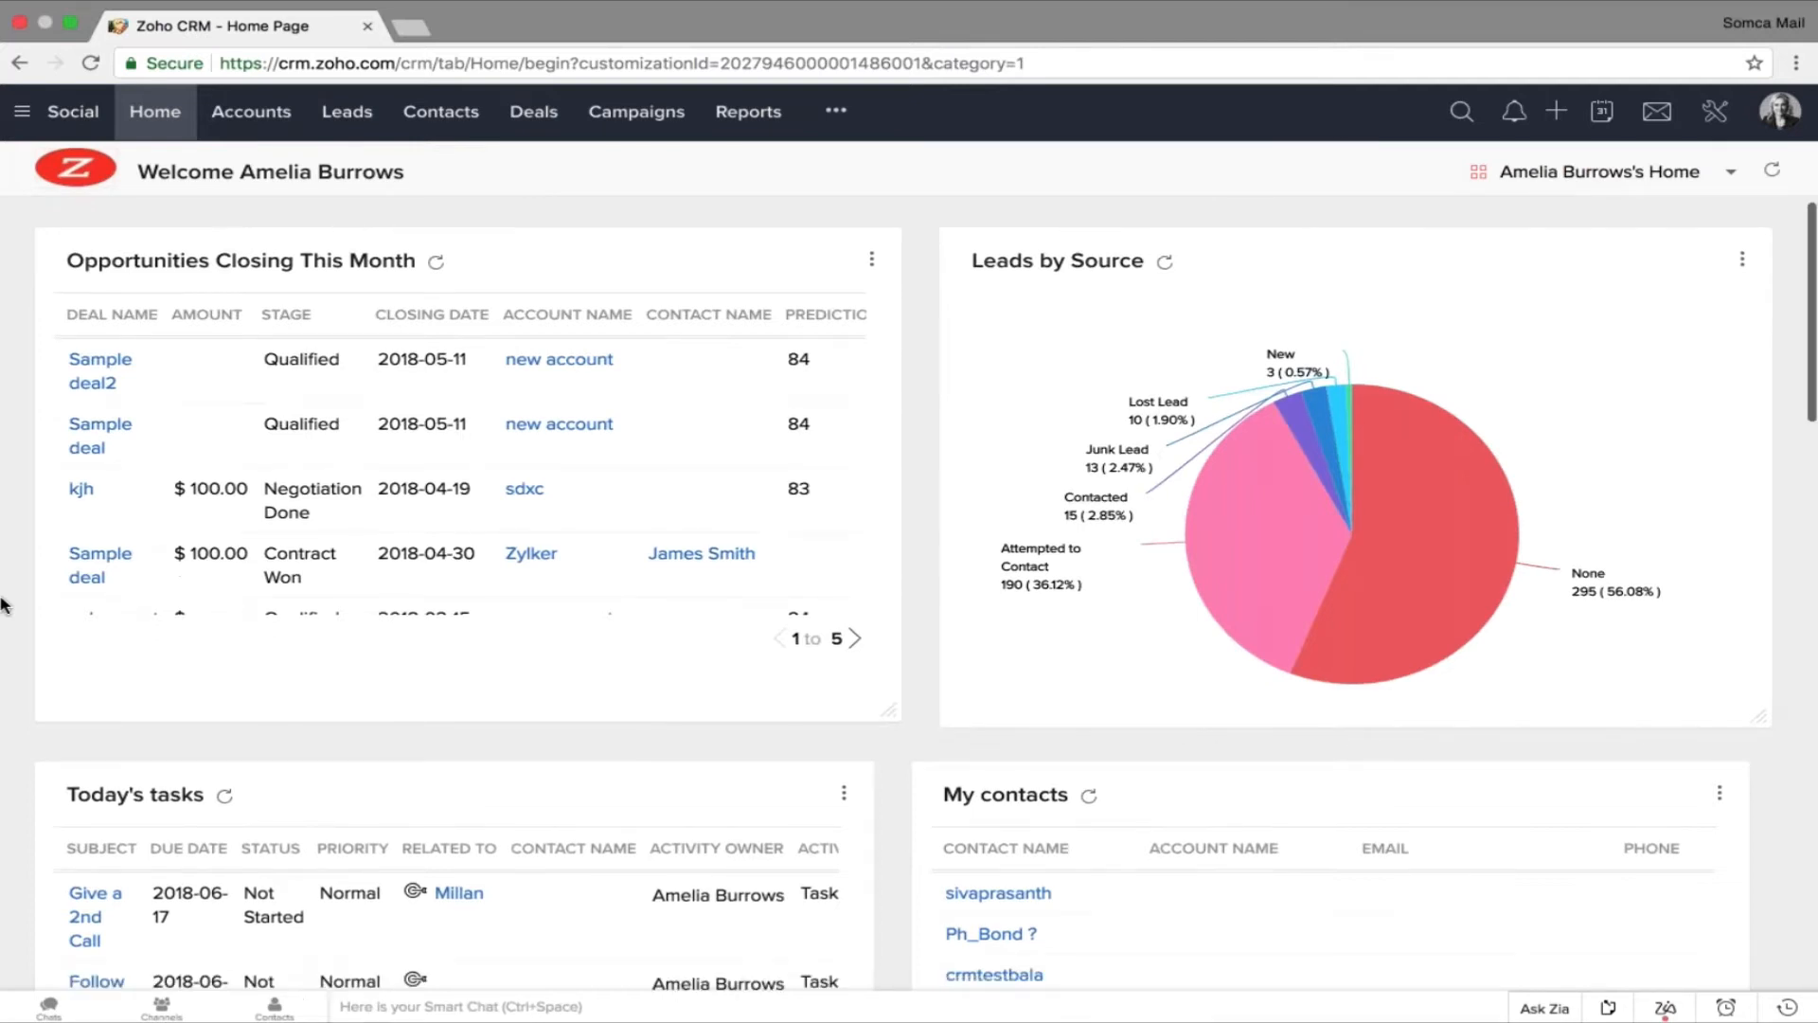
scroll(122, 487, down, 3)
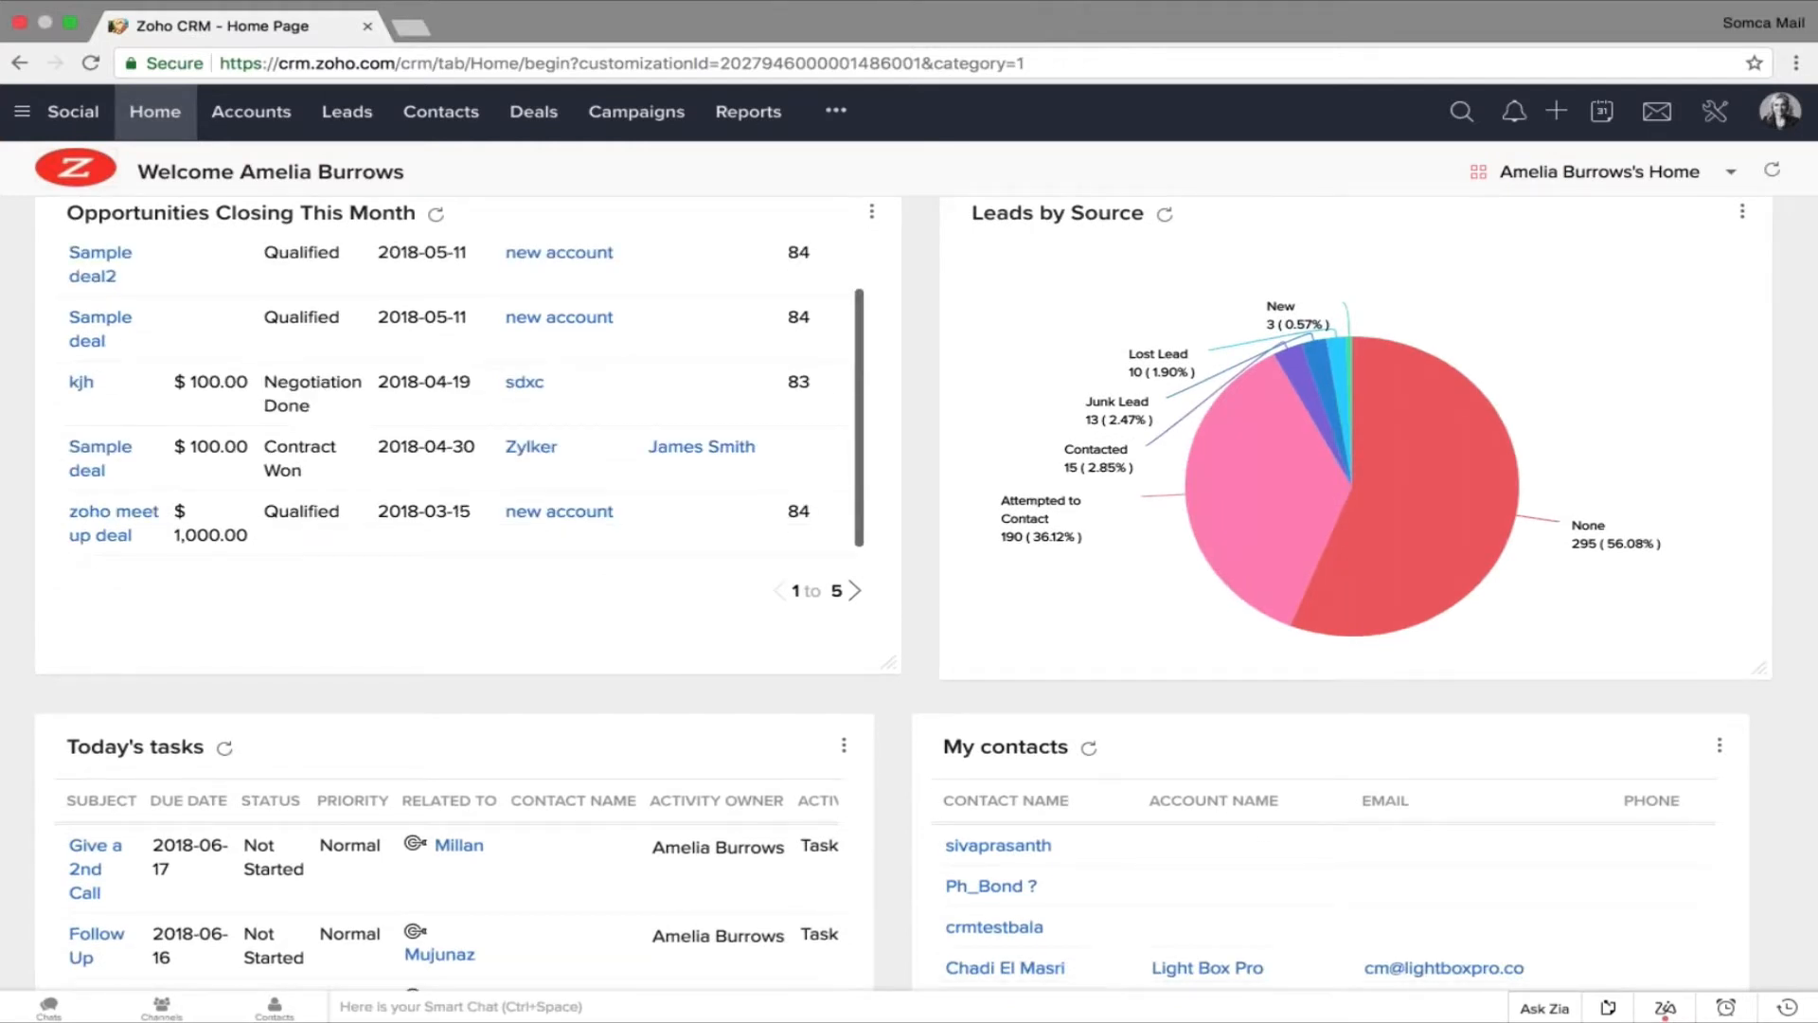
Start adding a component to the personal home page and choose Custom View as its source.
scroll(909, 568, down, 8)
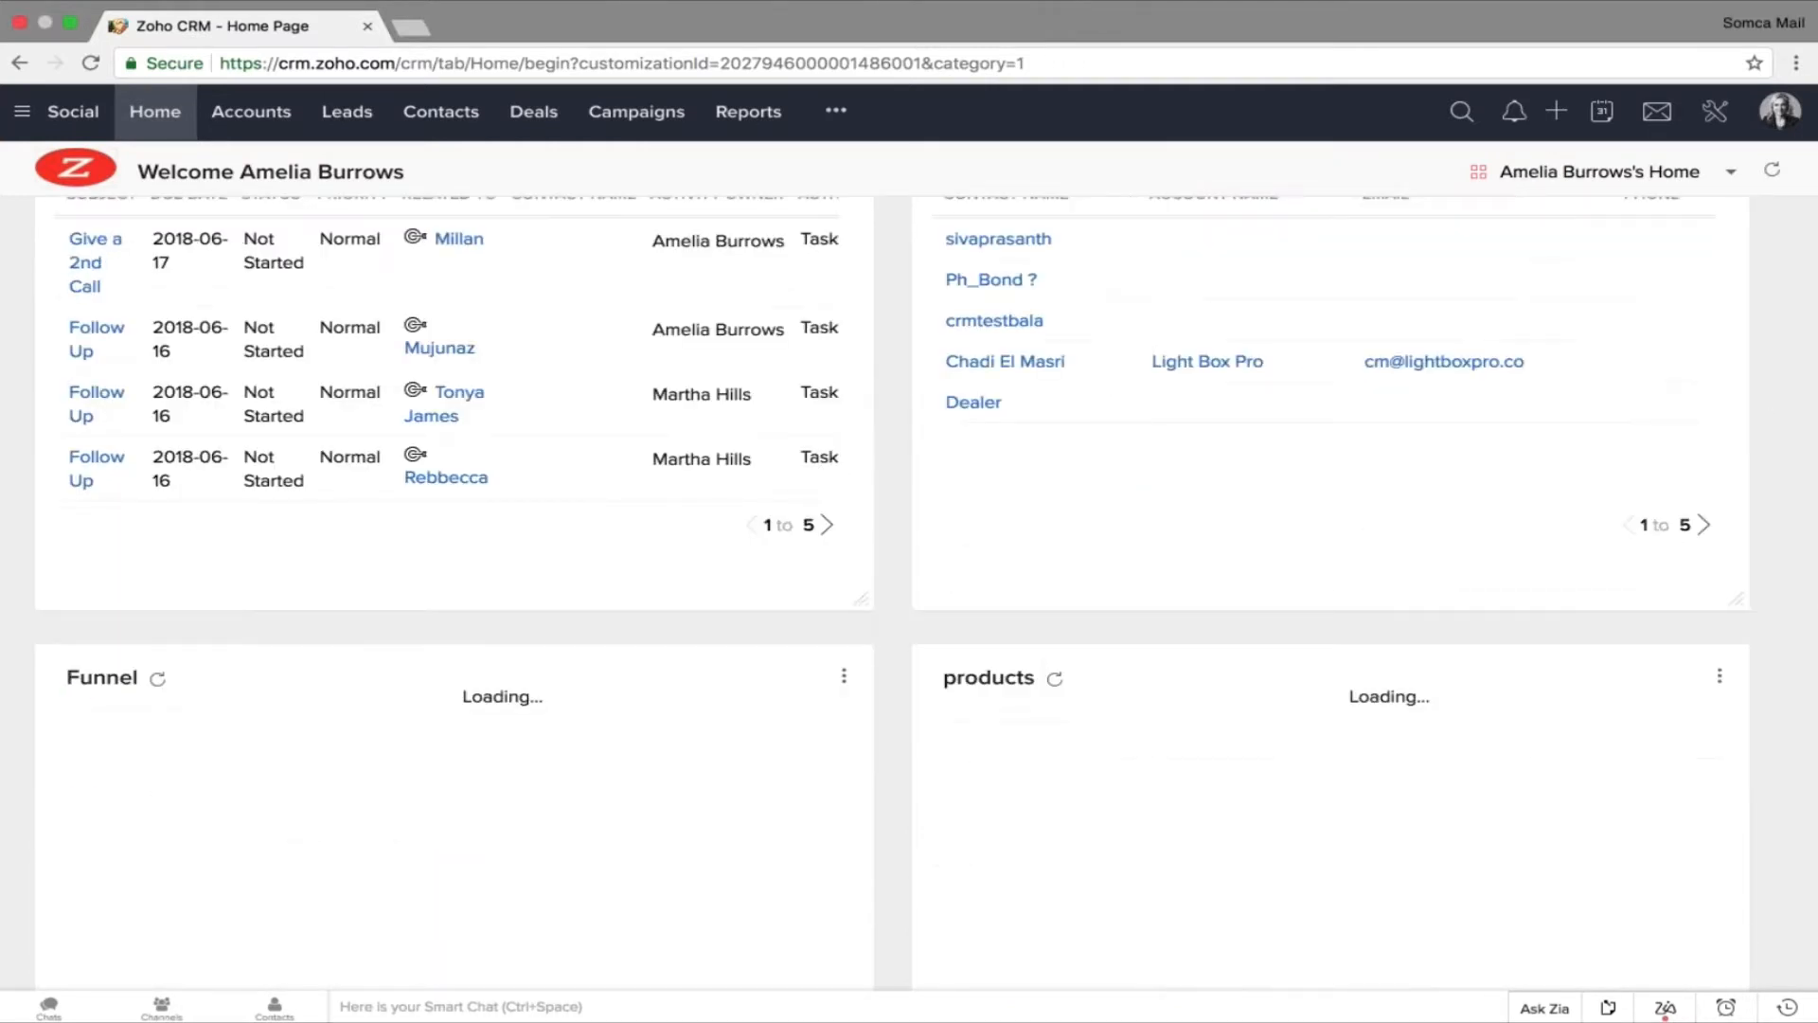
scroll(909, 569, up, 7)
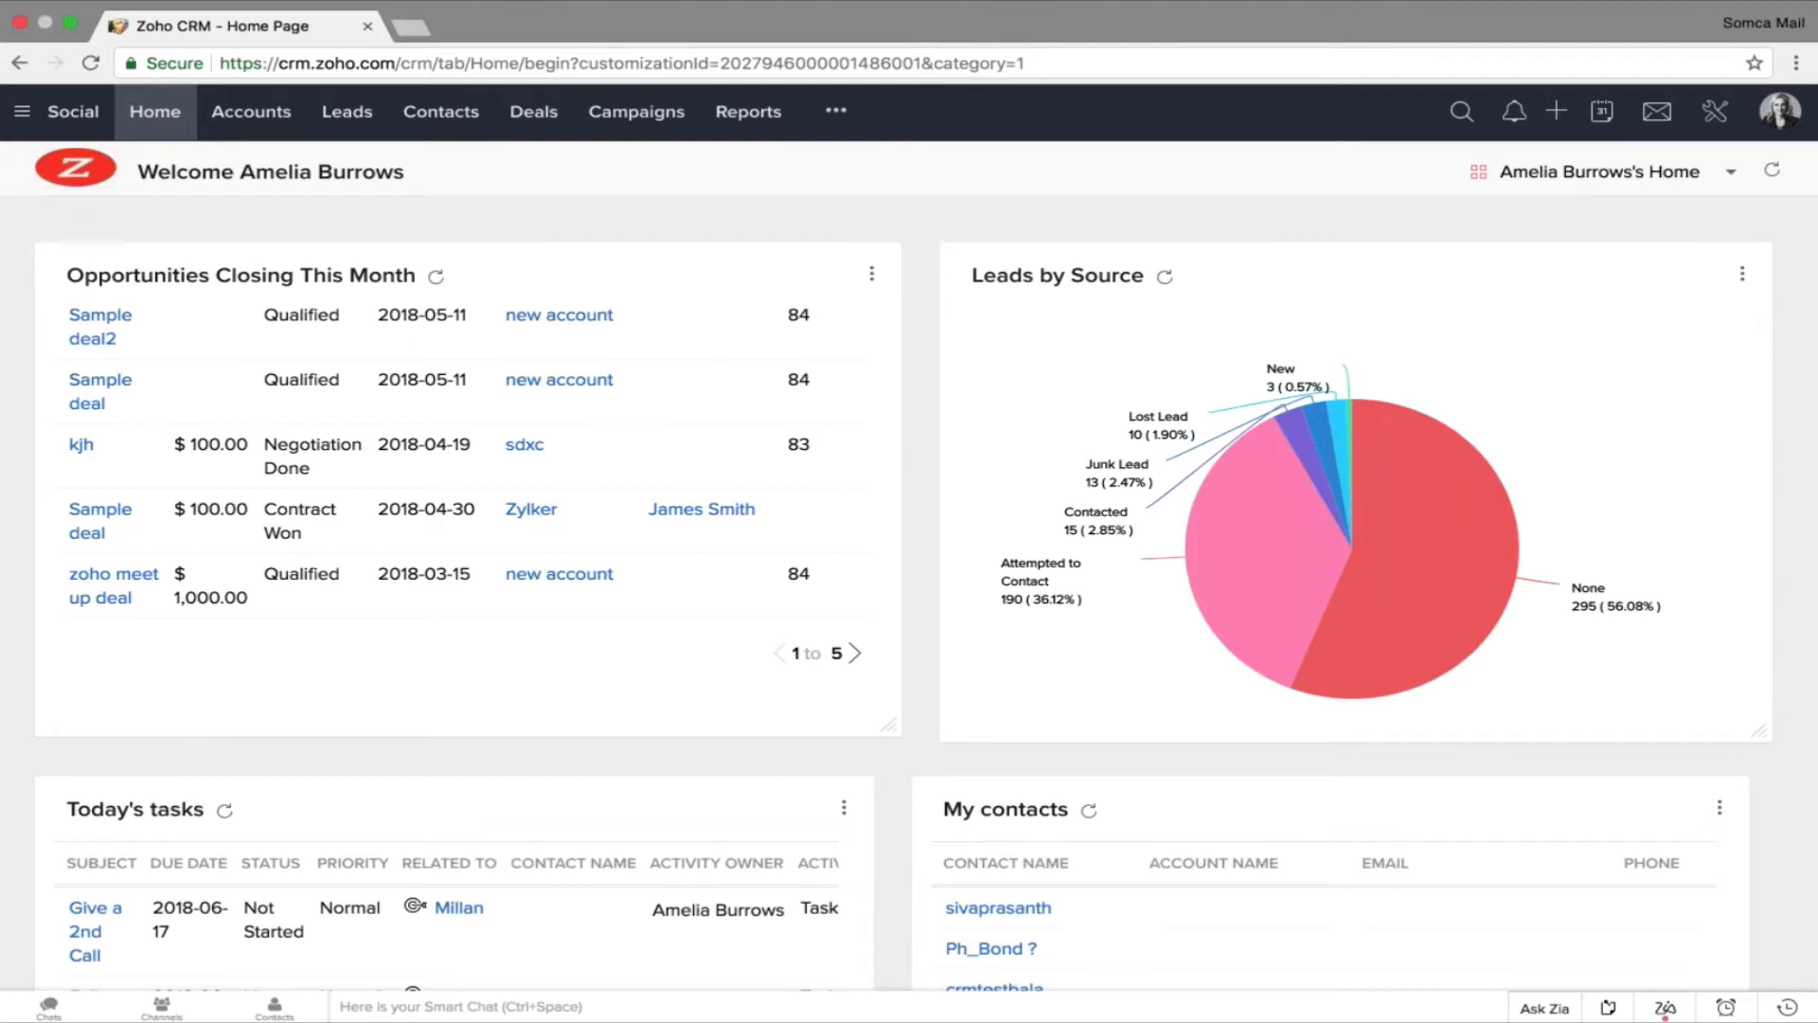
scroll(1780, 699, down, 10)
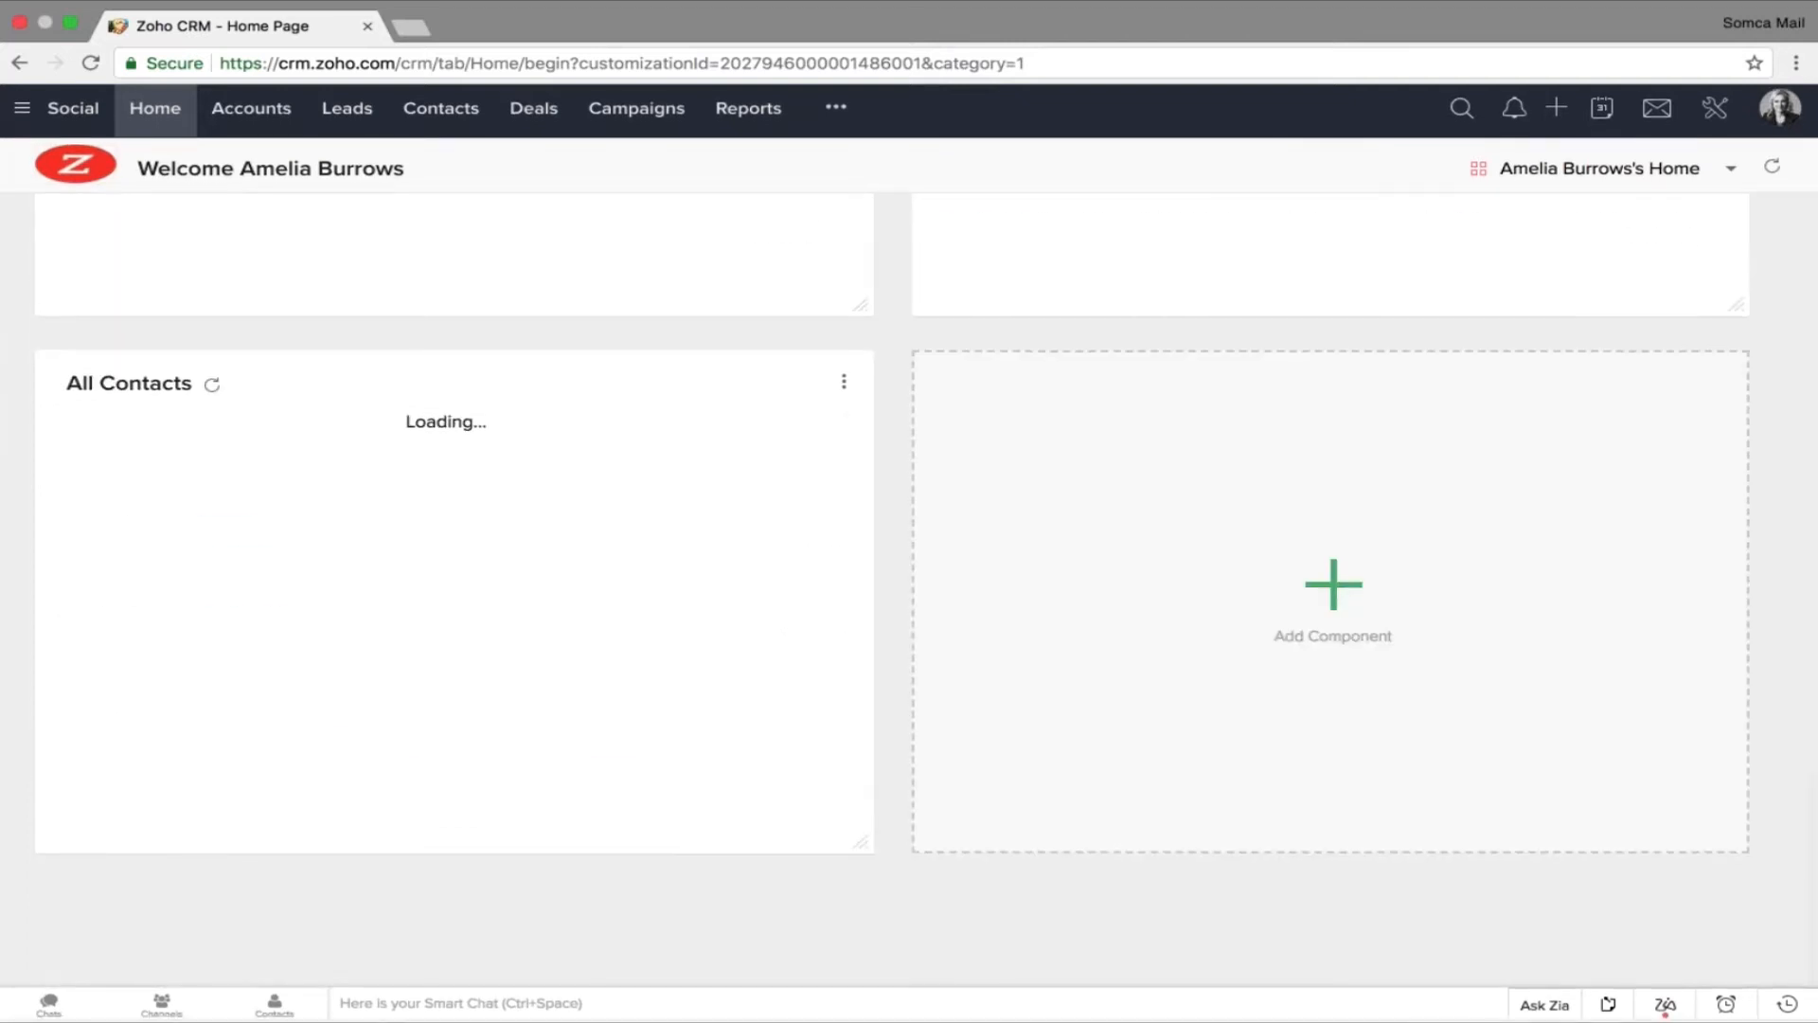
click(1332, 588)
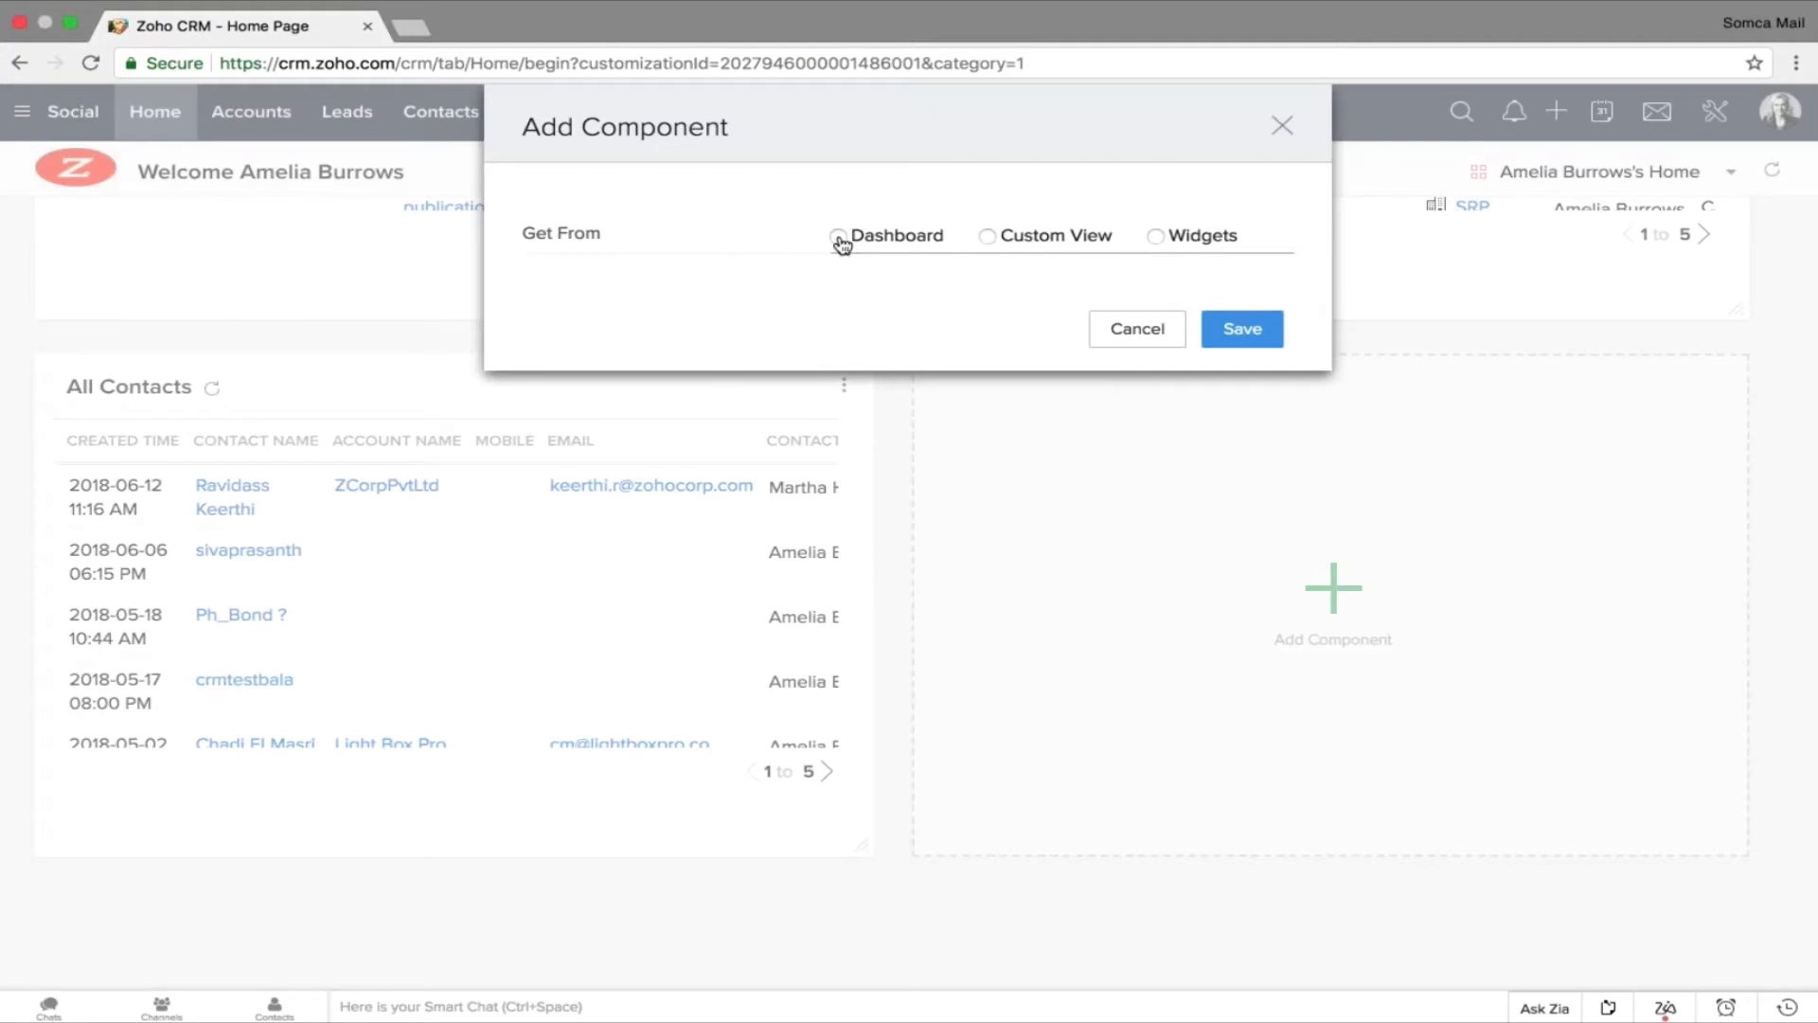
click(839, 237)
click(988, 239)
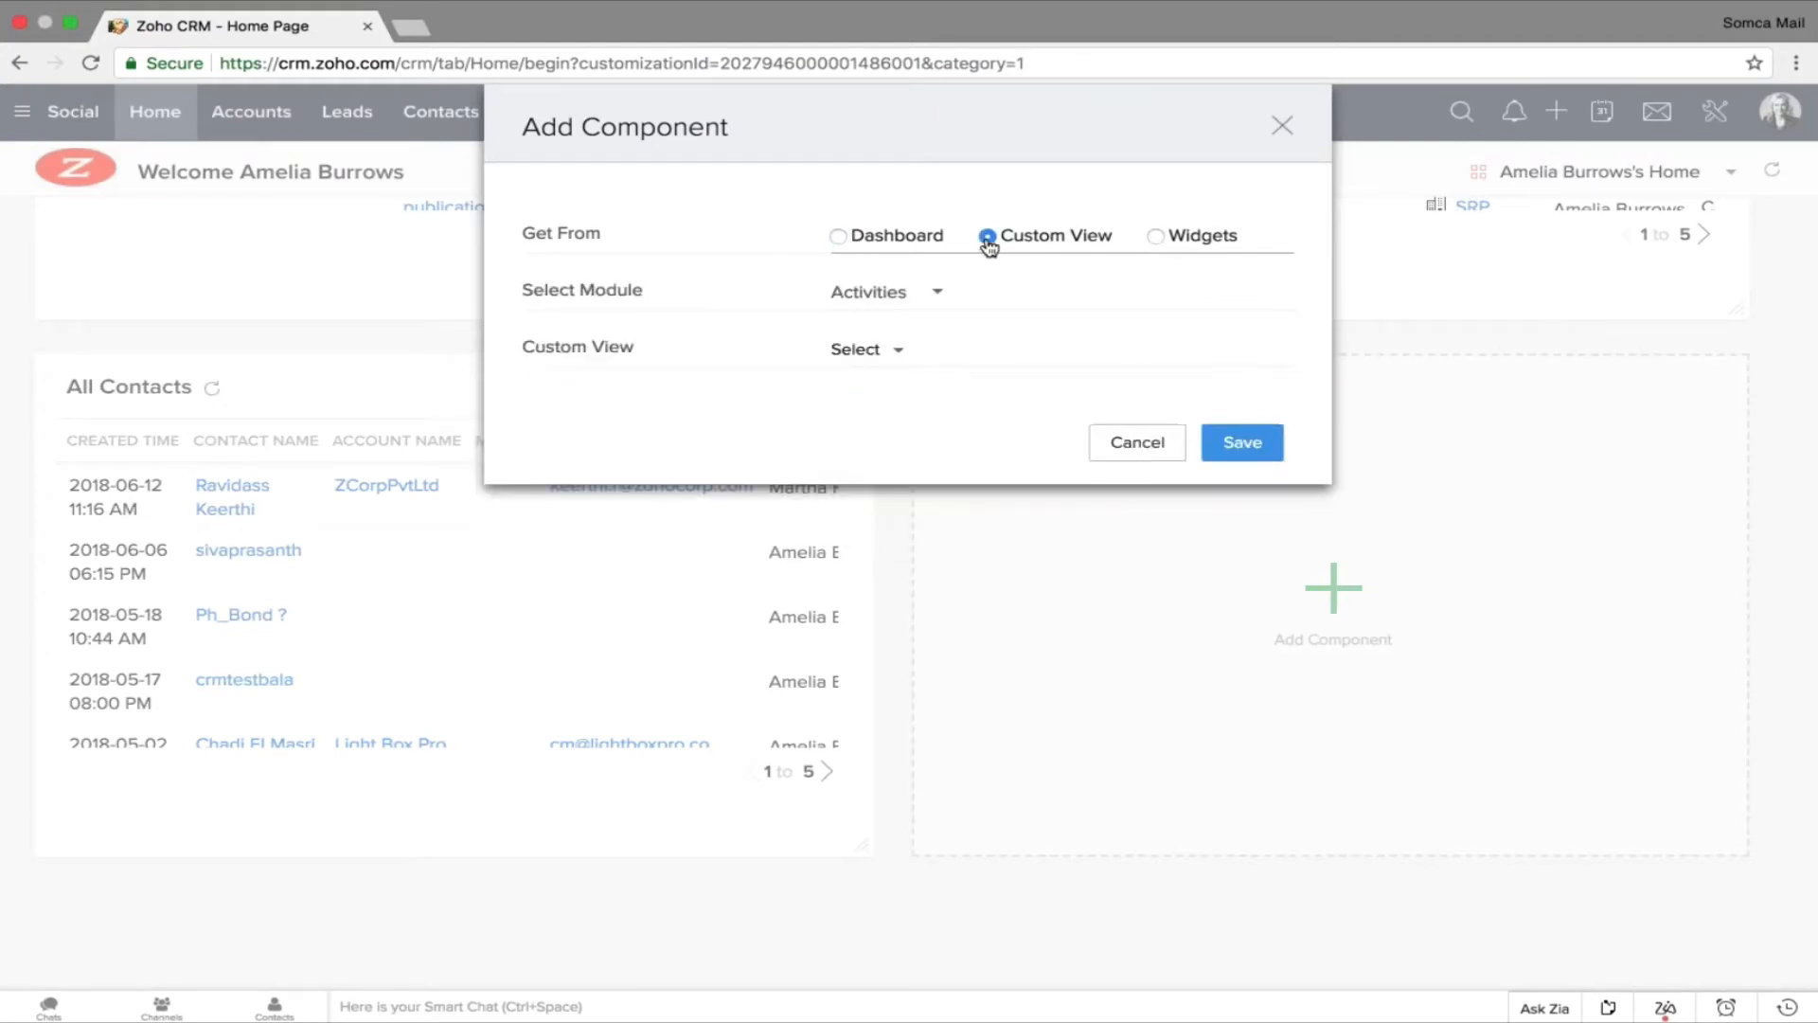
click(1155, 238)
click(988, 238)
Select the Products module and its All Products custom view for the new component.
click(886, 292)
scroll(933, 445, down, 4)
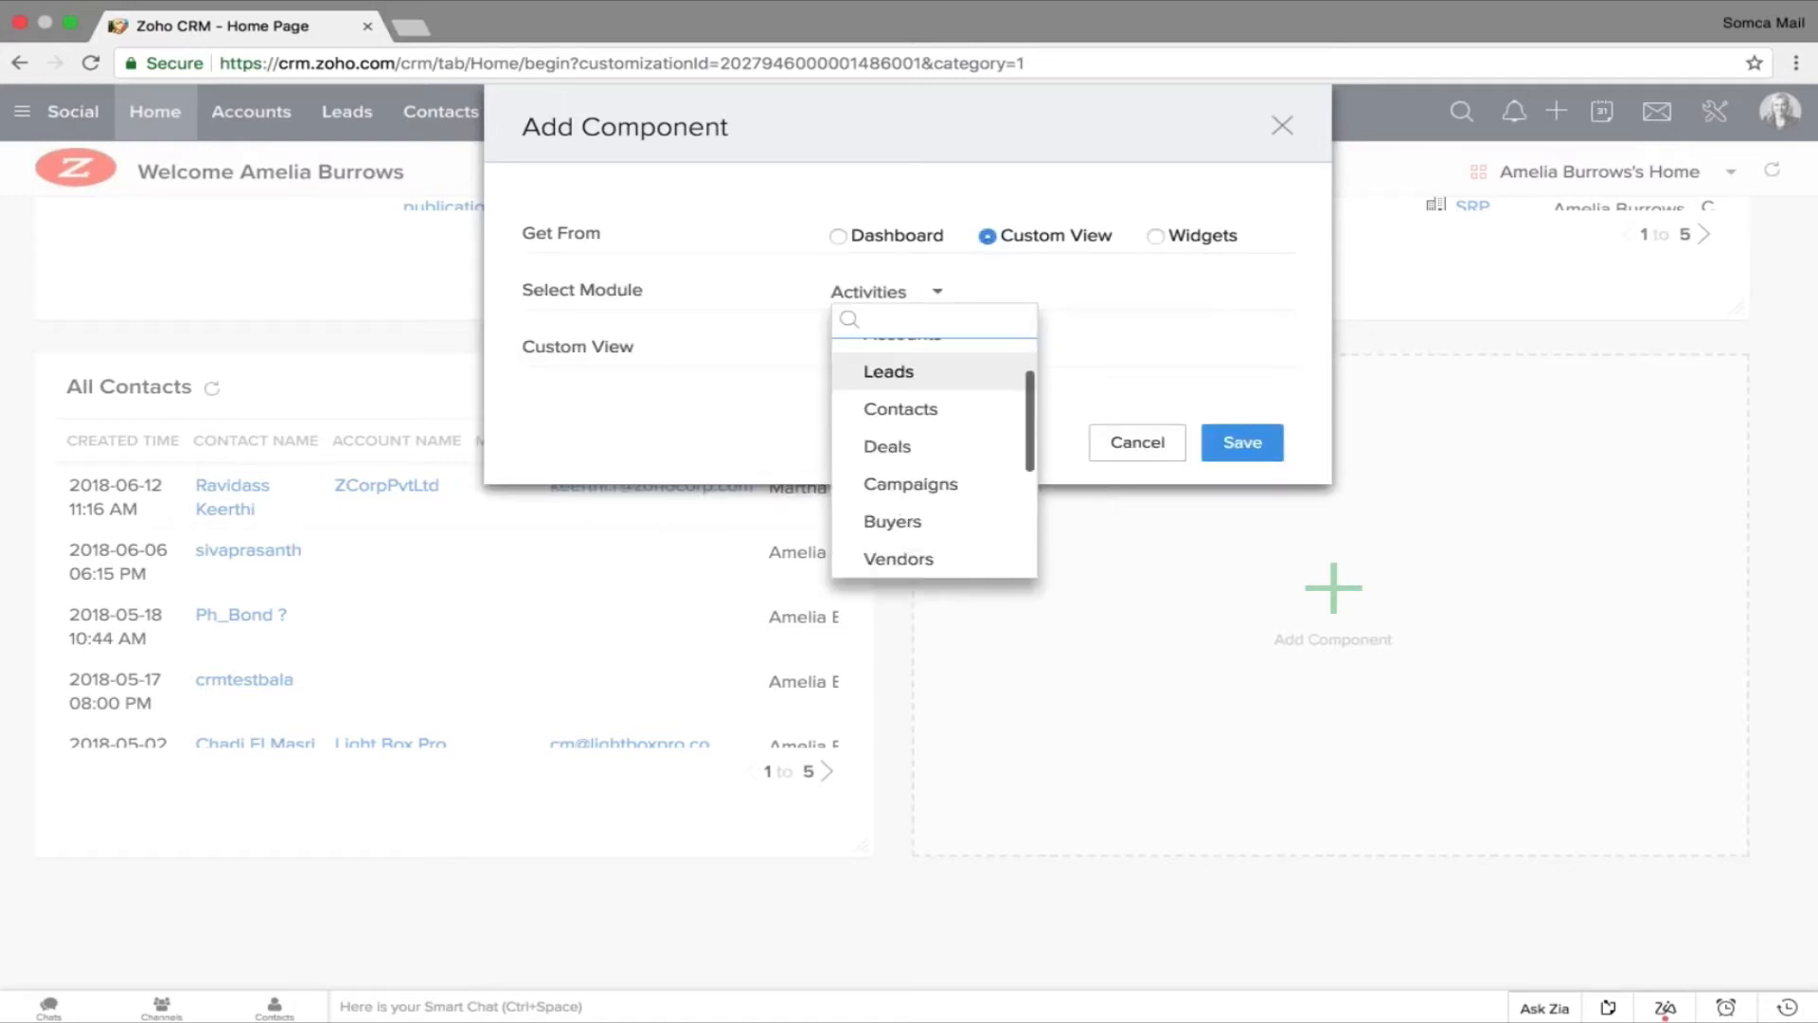
scroll(909, 402, down, 3)
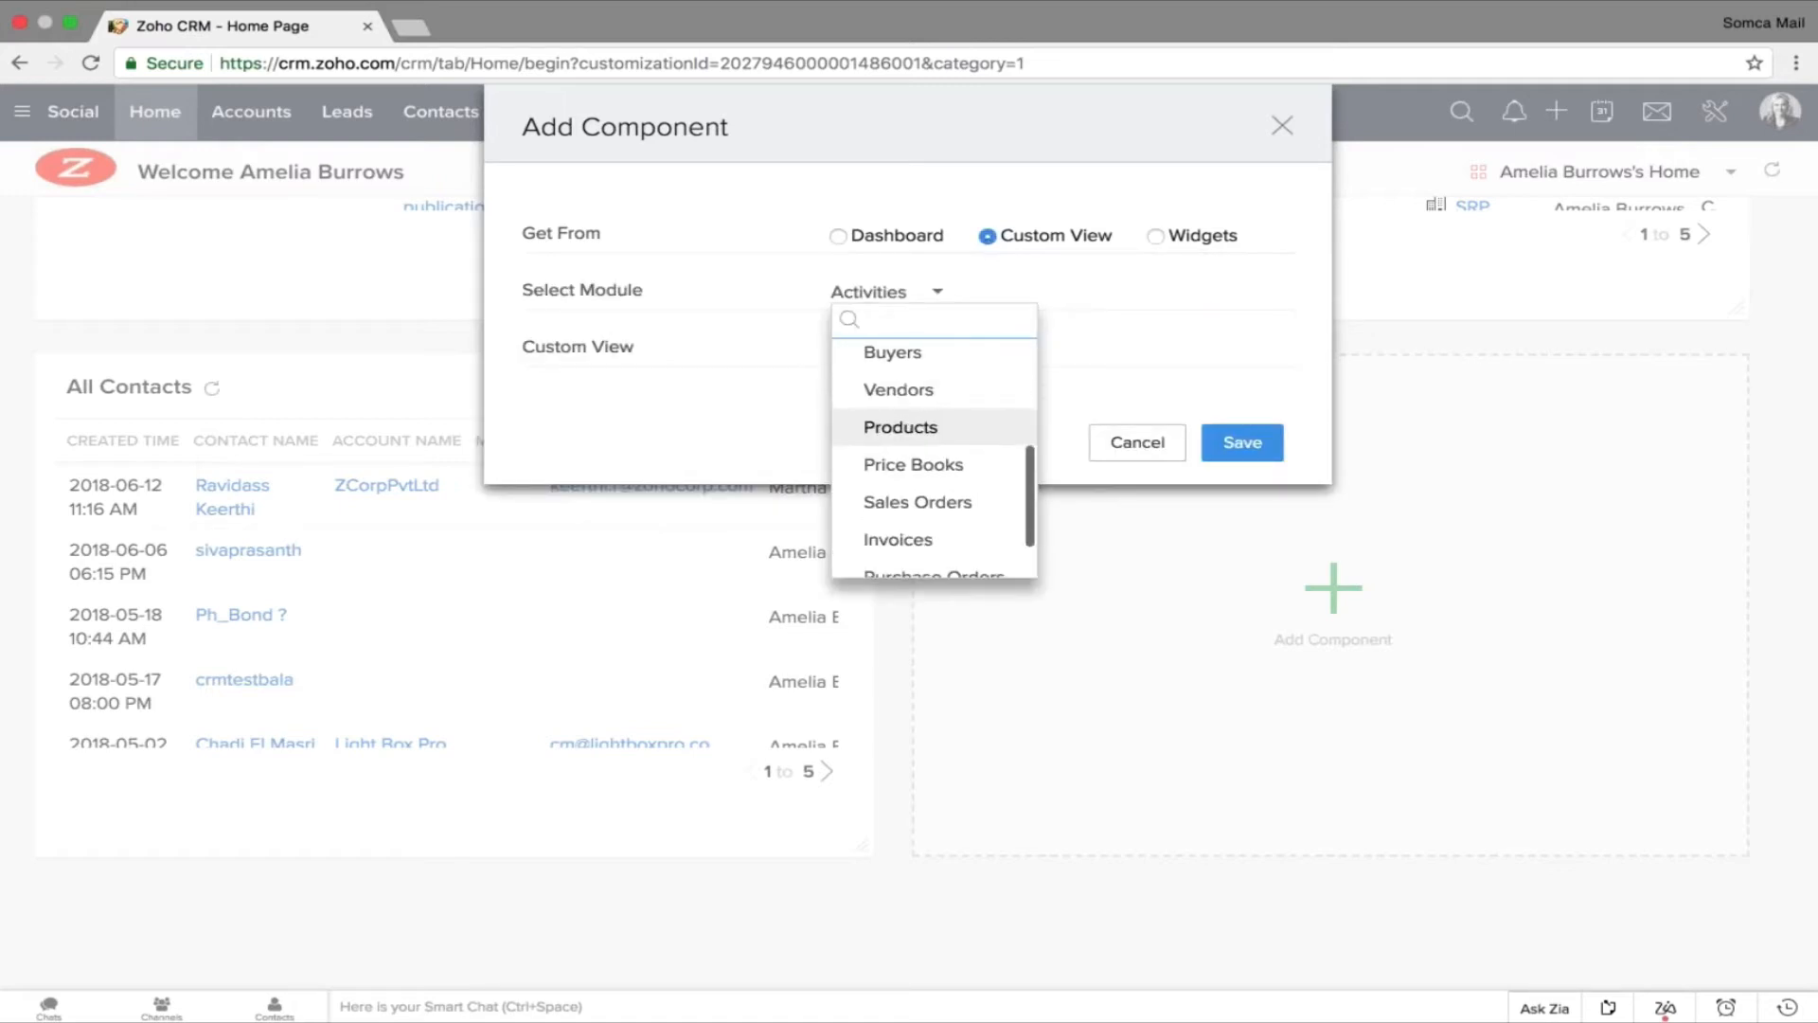
click(900, 365)
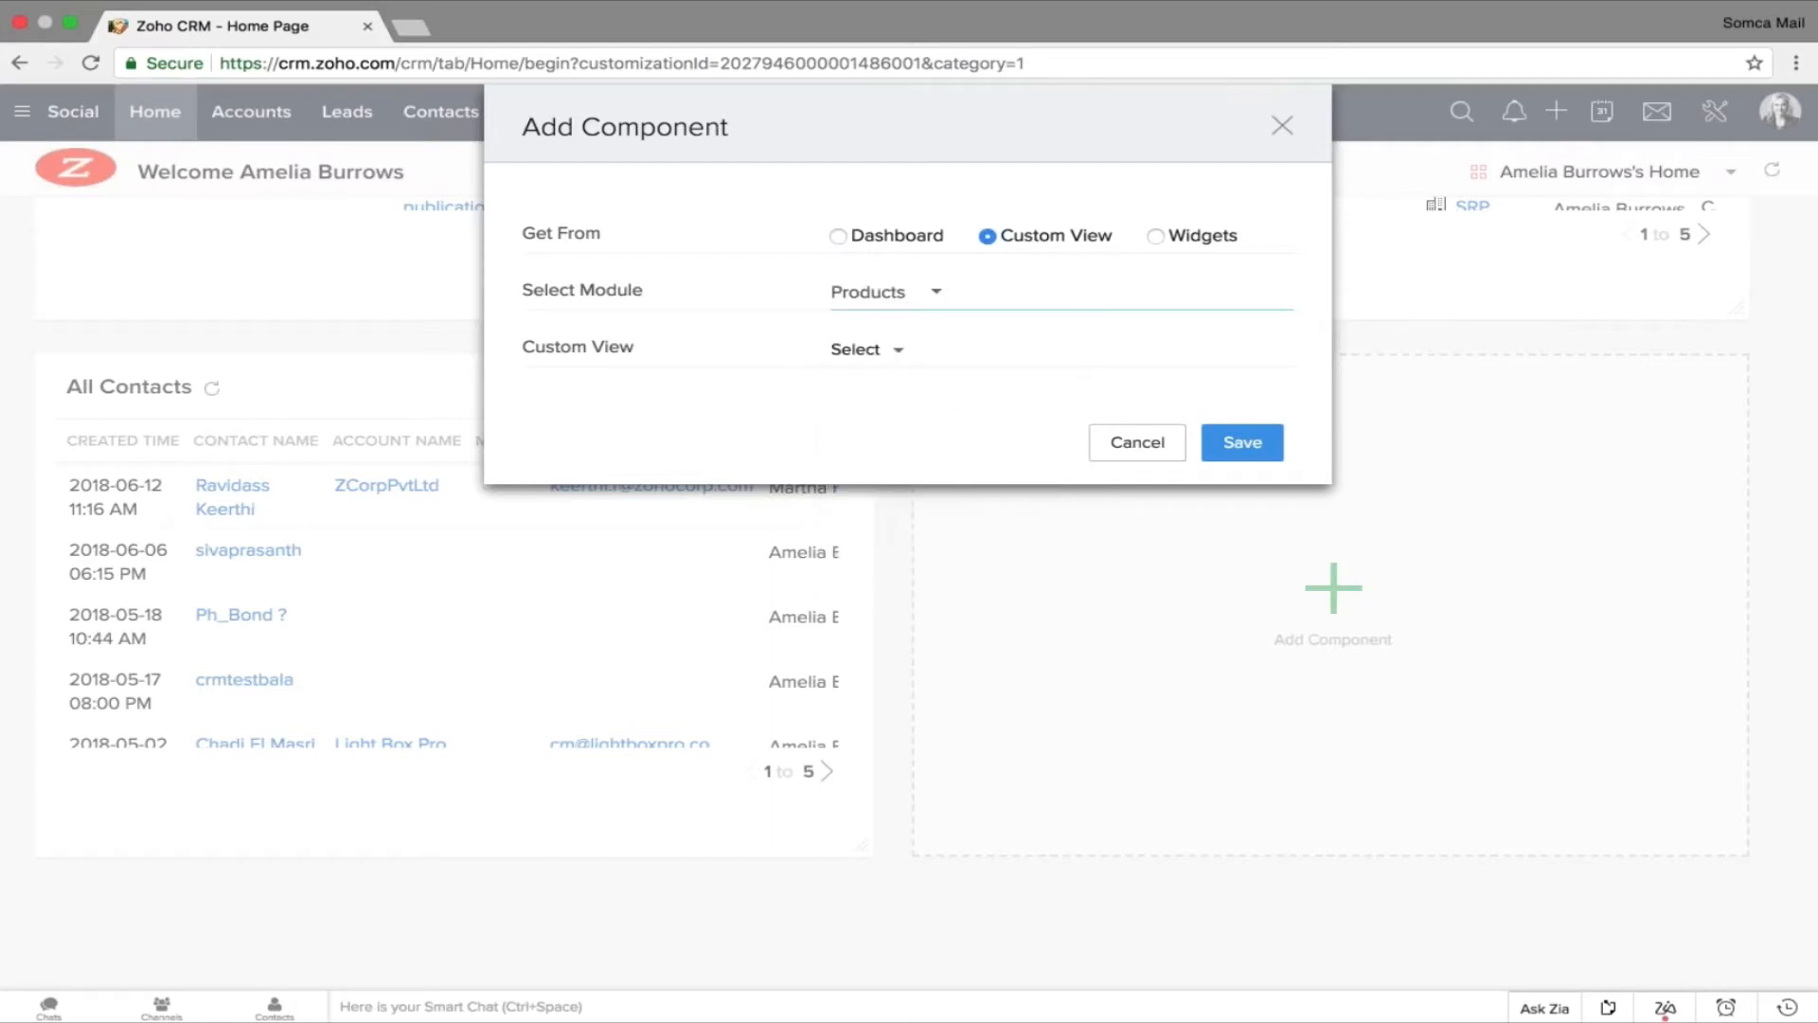
click(861, 349)
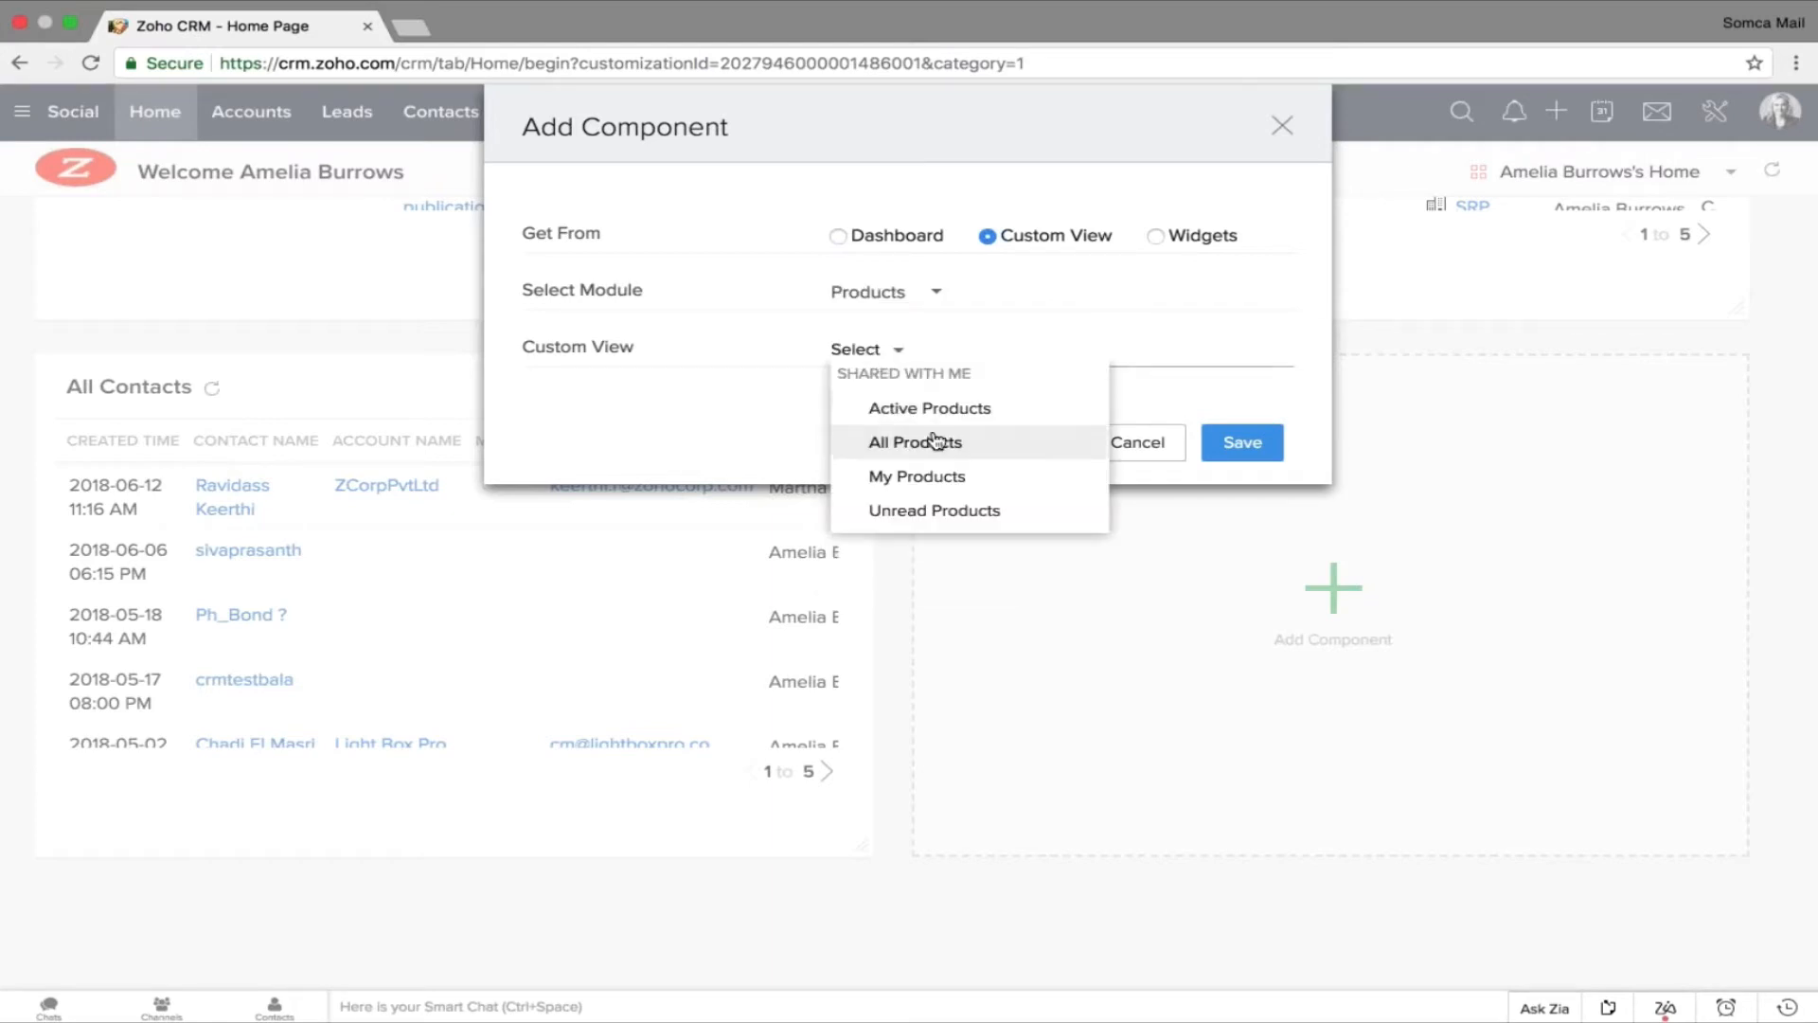
click(937, 475)
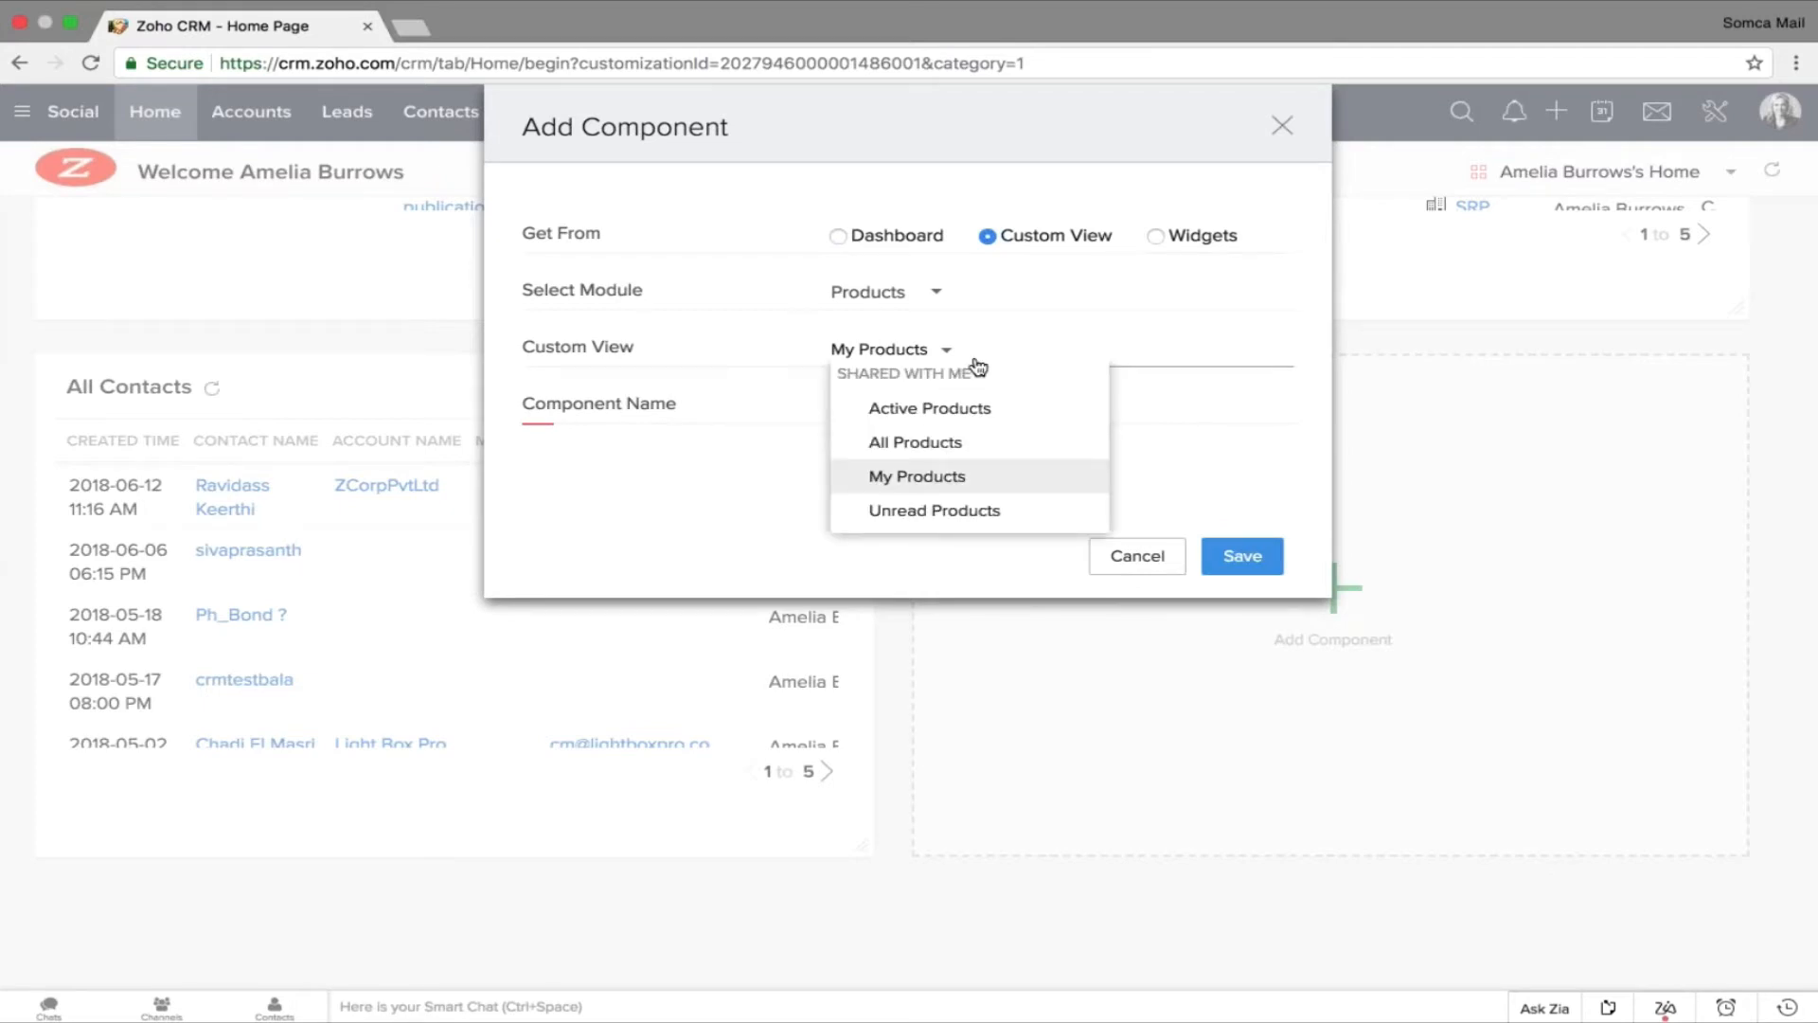
click(914, 442)
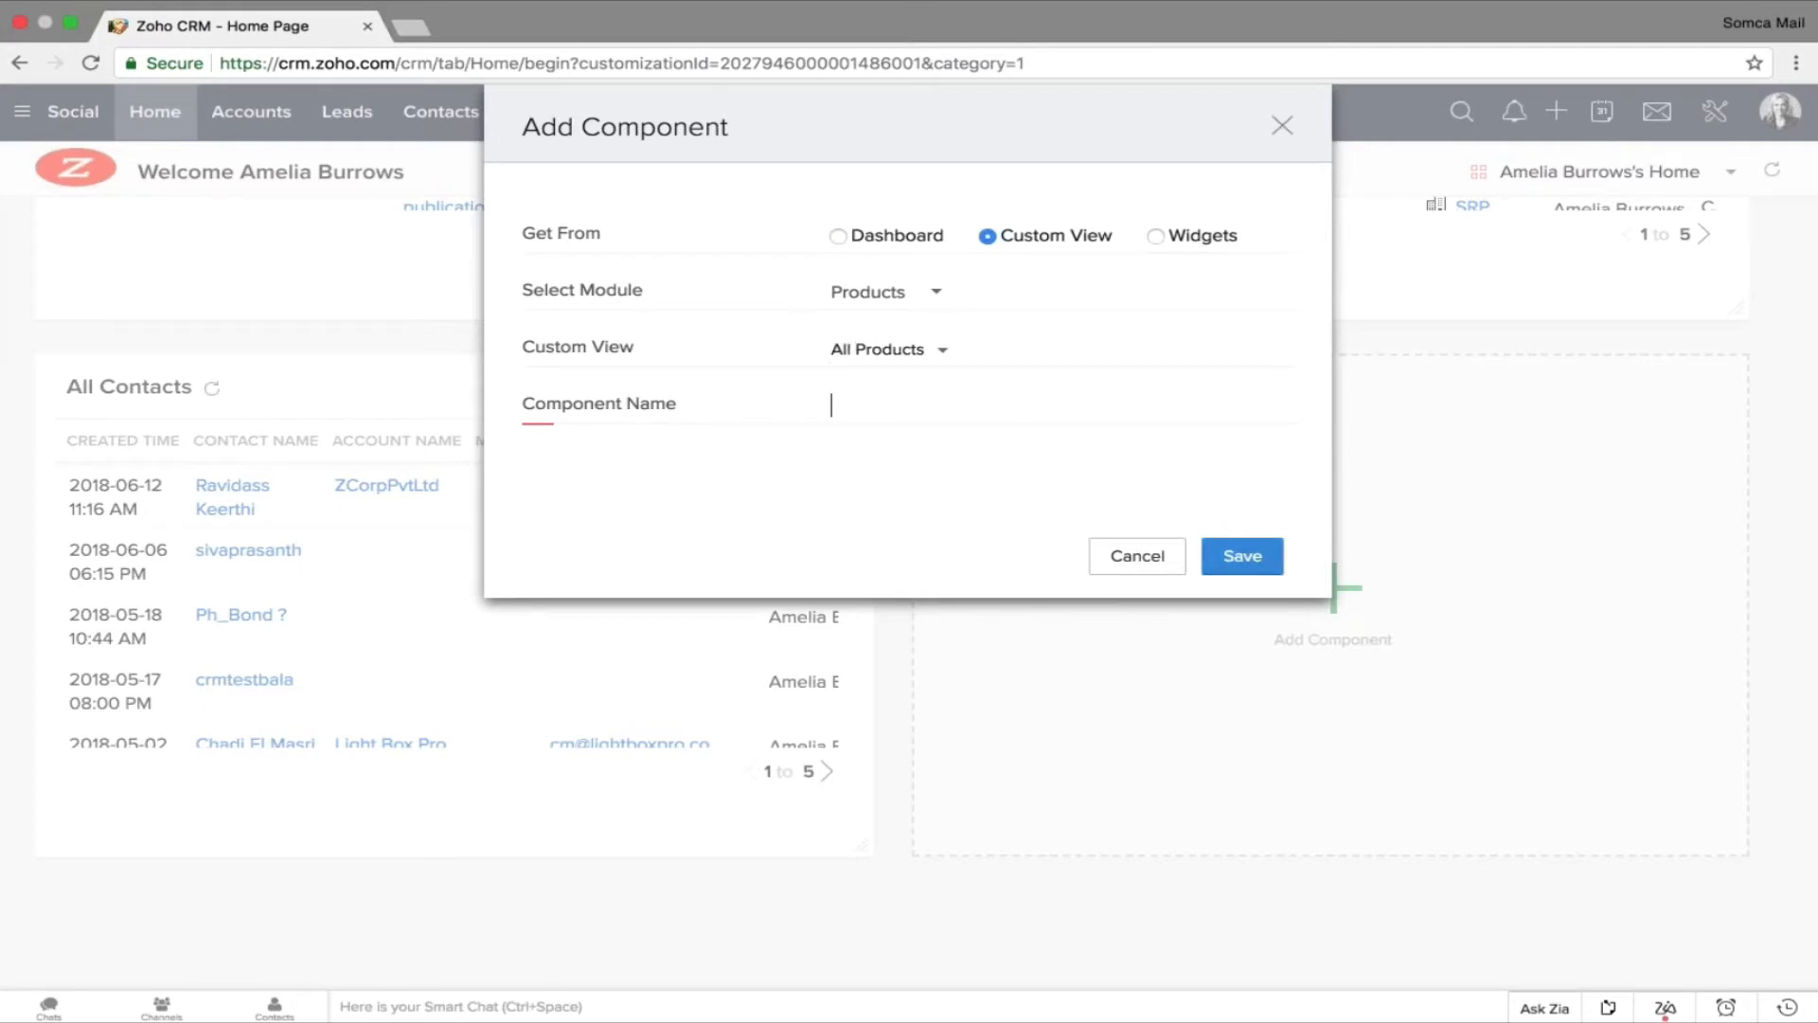
Name the new component "All prod" and save it to the home page.
click(1254, 557)
text(aLL)
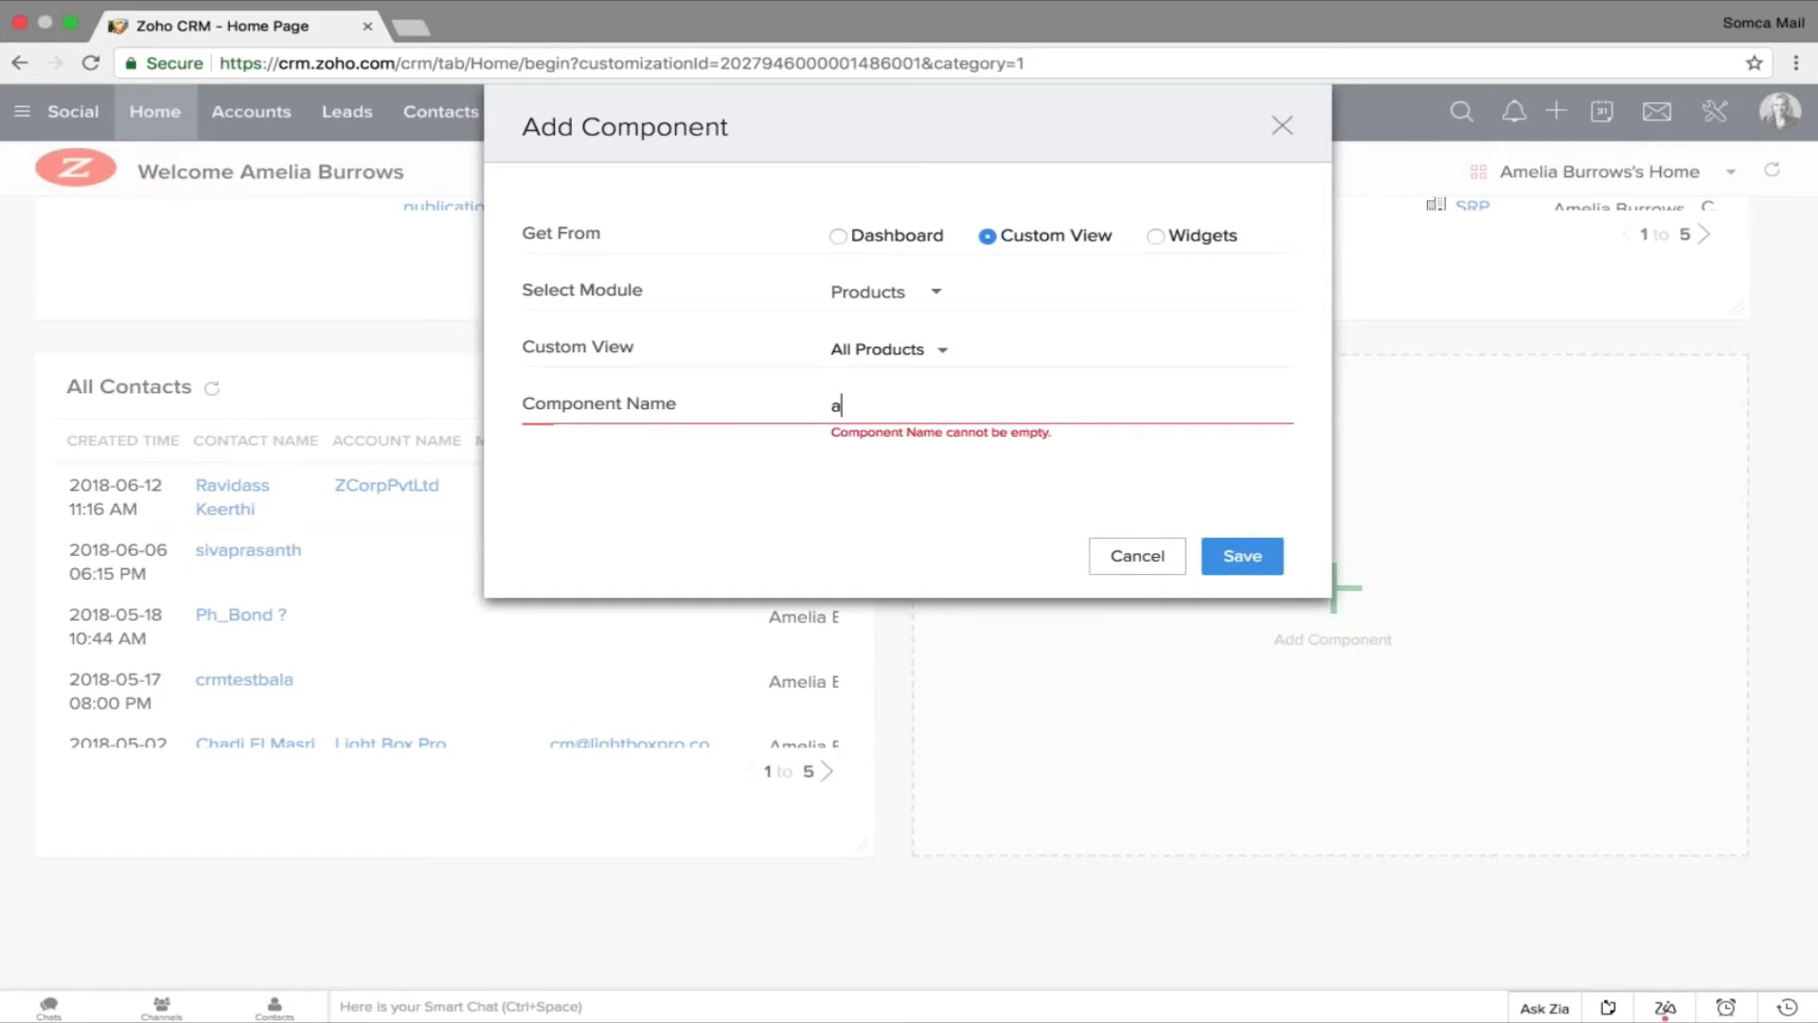
key(BackSpace)
key(BackSpace)
key(BackSpace)
text(All prod)
click(1243, 556)
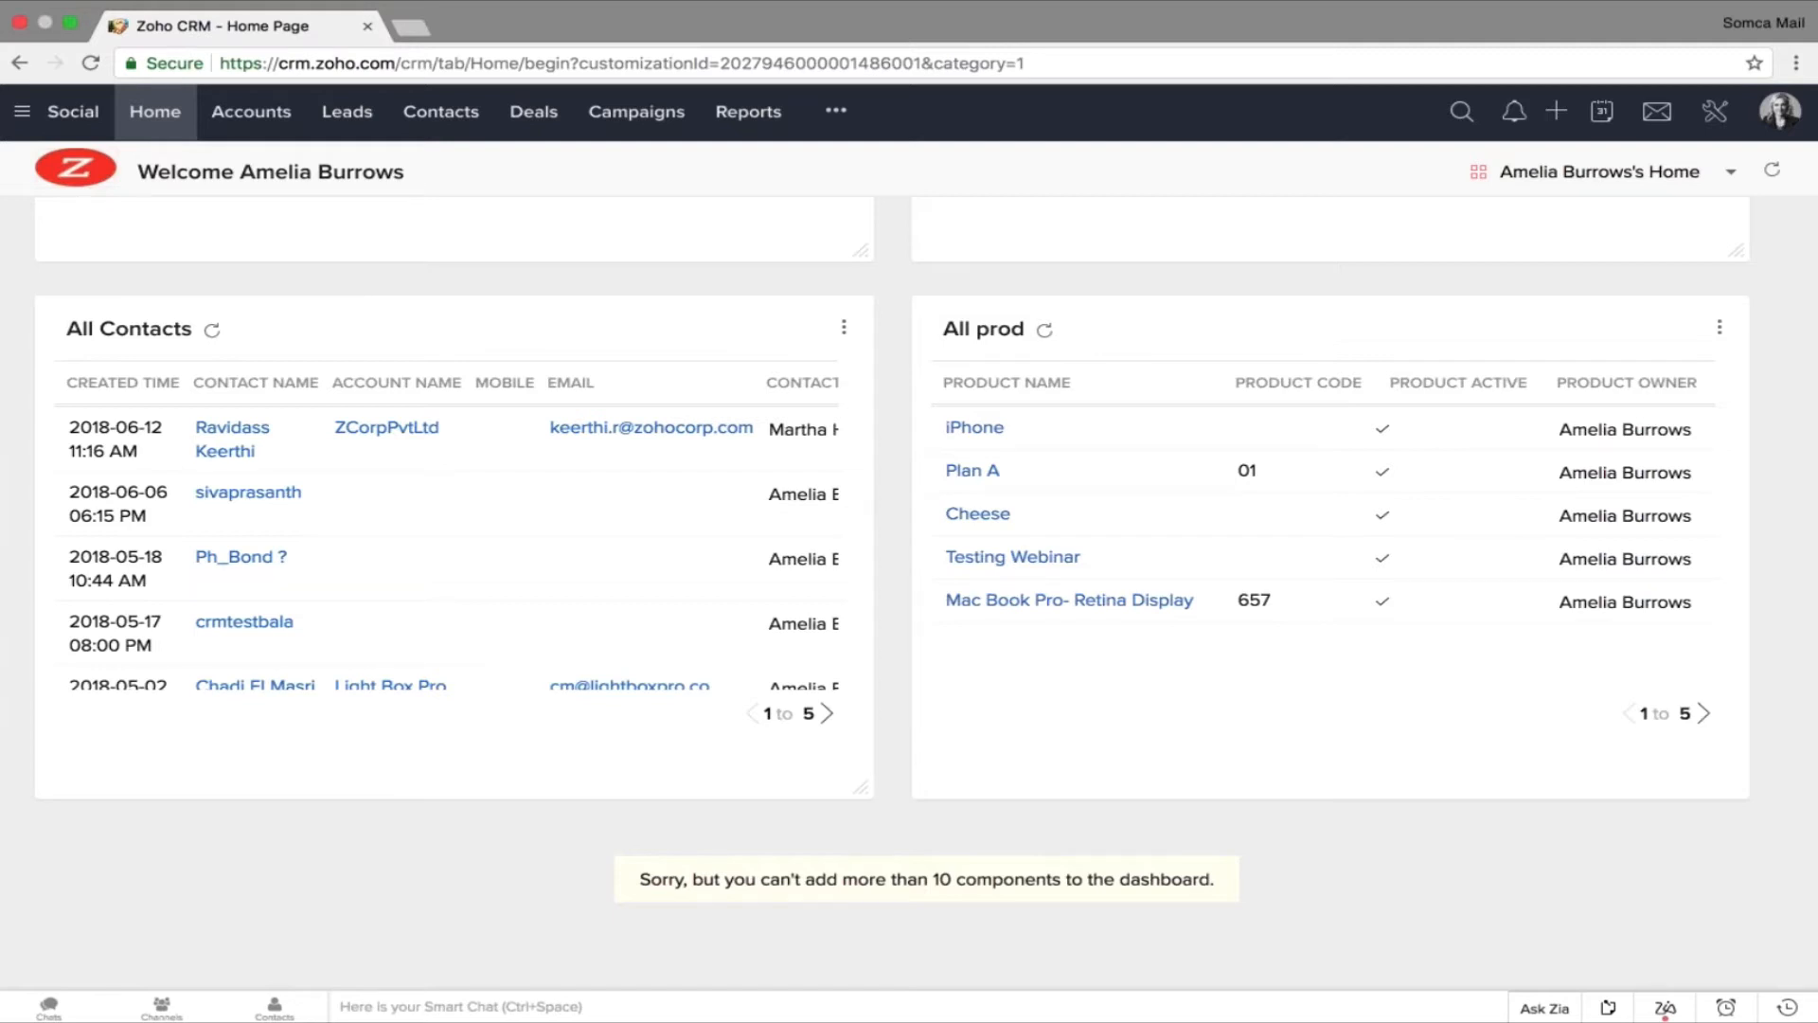
Go to the Home page customization settings, start a new home page and return to the list without creating it.
scroll(926, 587, up, 10)
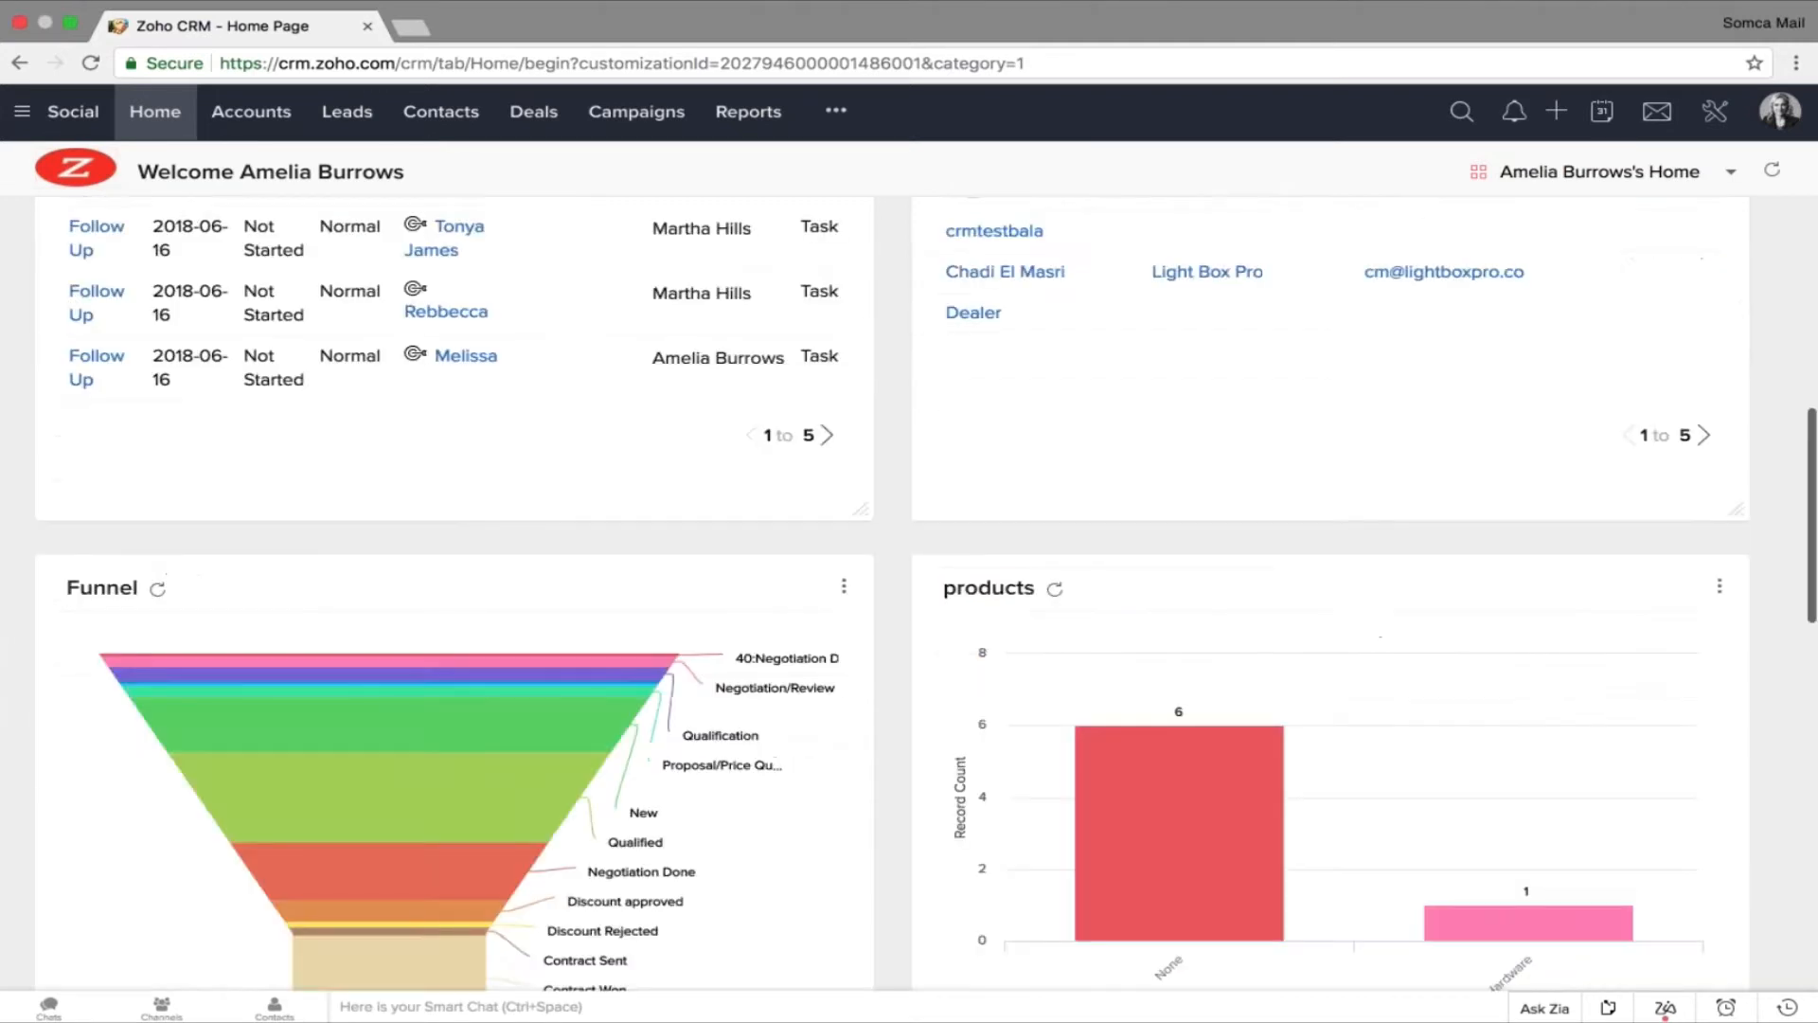
scroll(909, 568, up, 3)
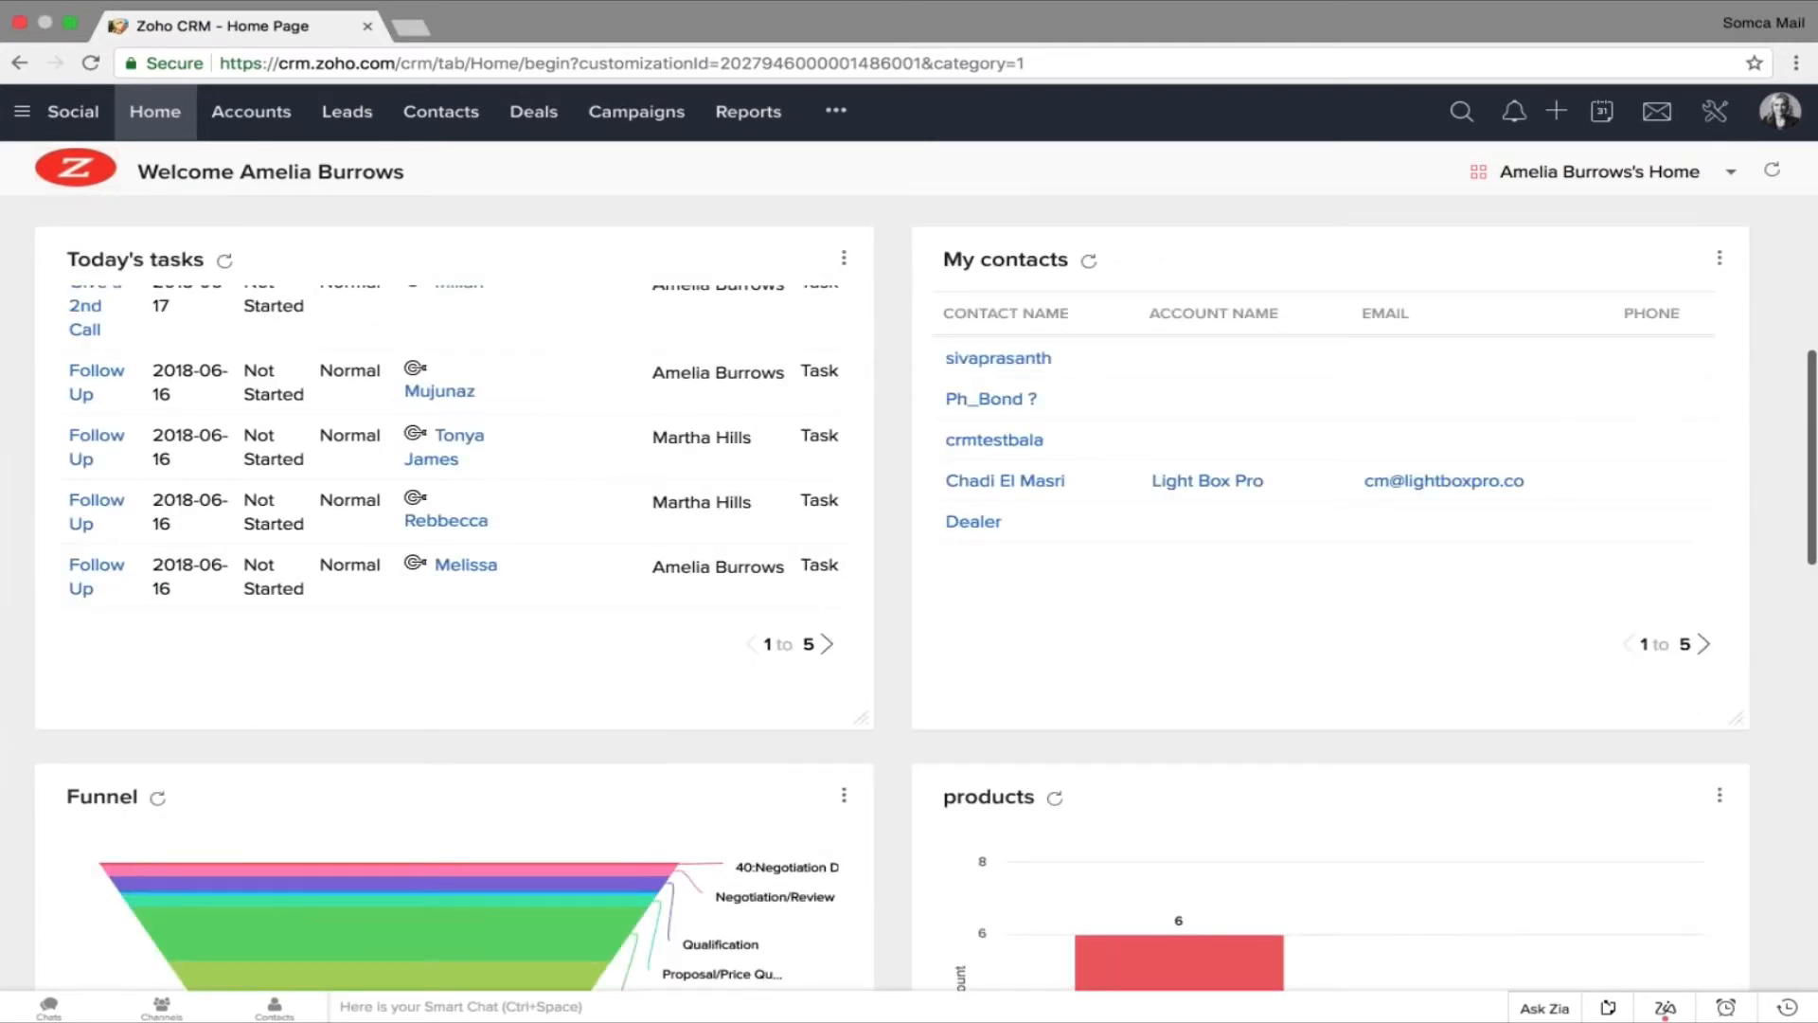
scroll(909, 568, up, 8)
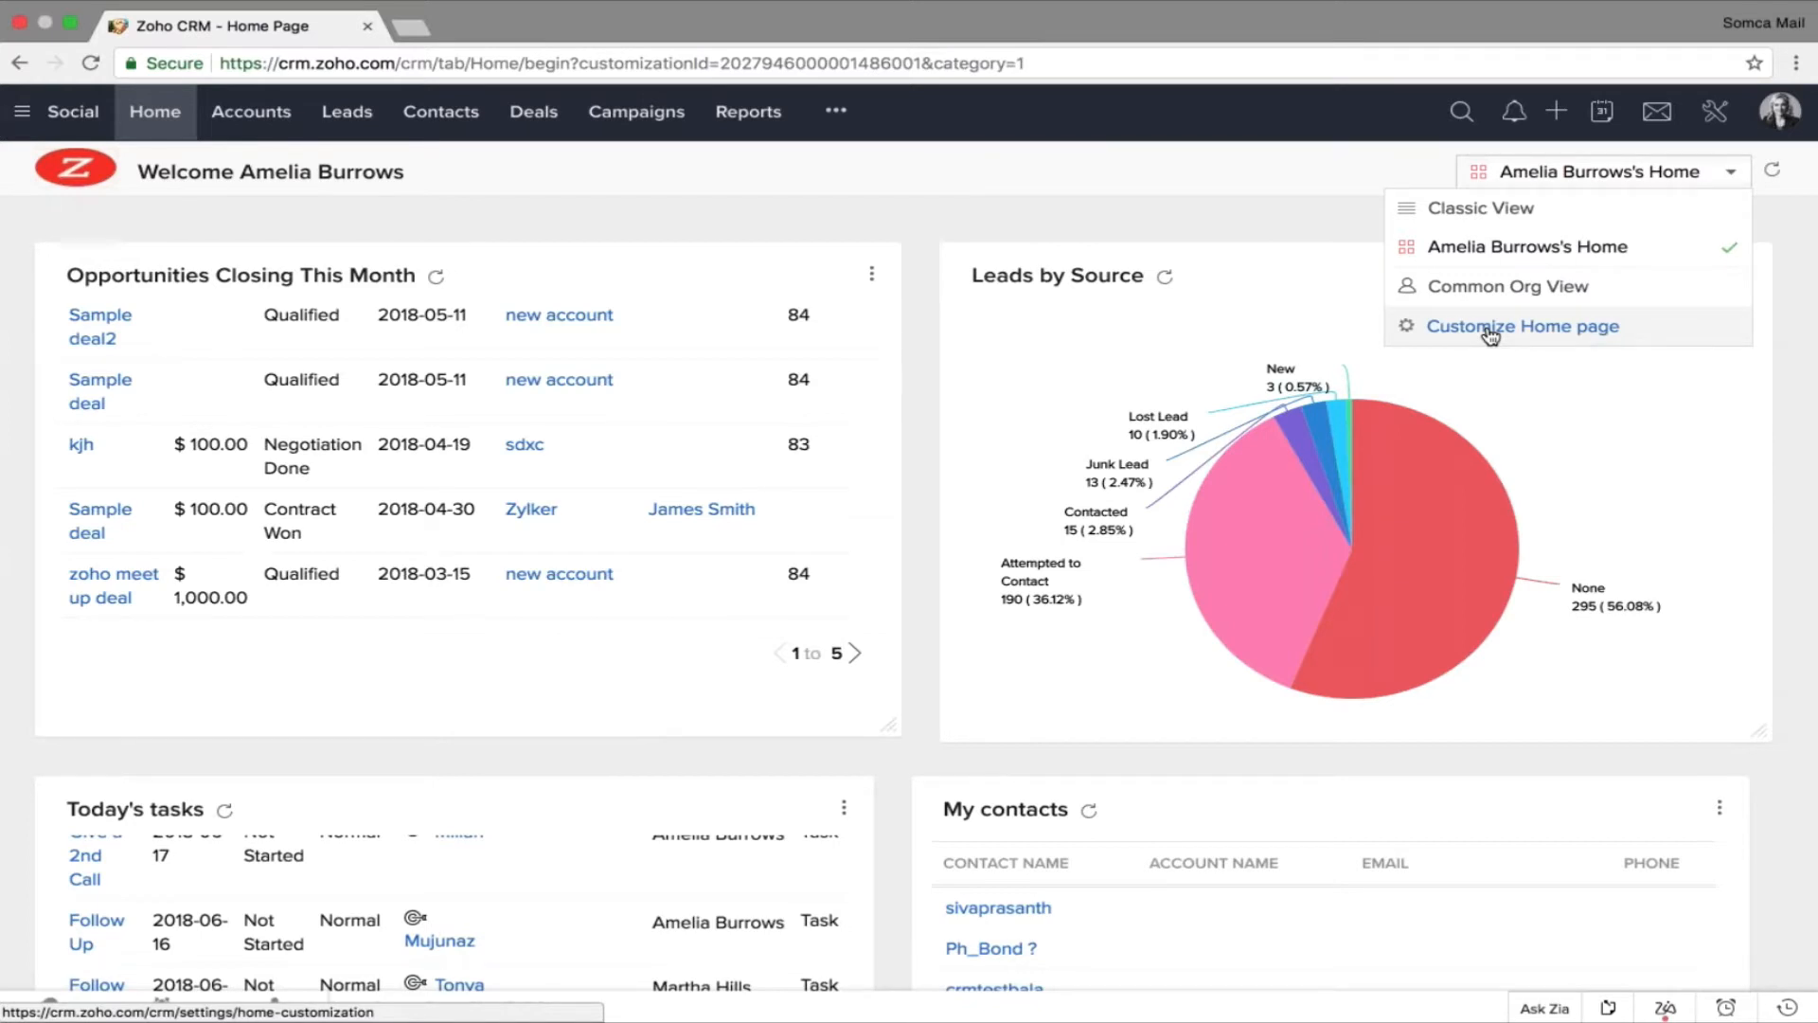
click(1491, 333)
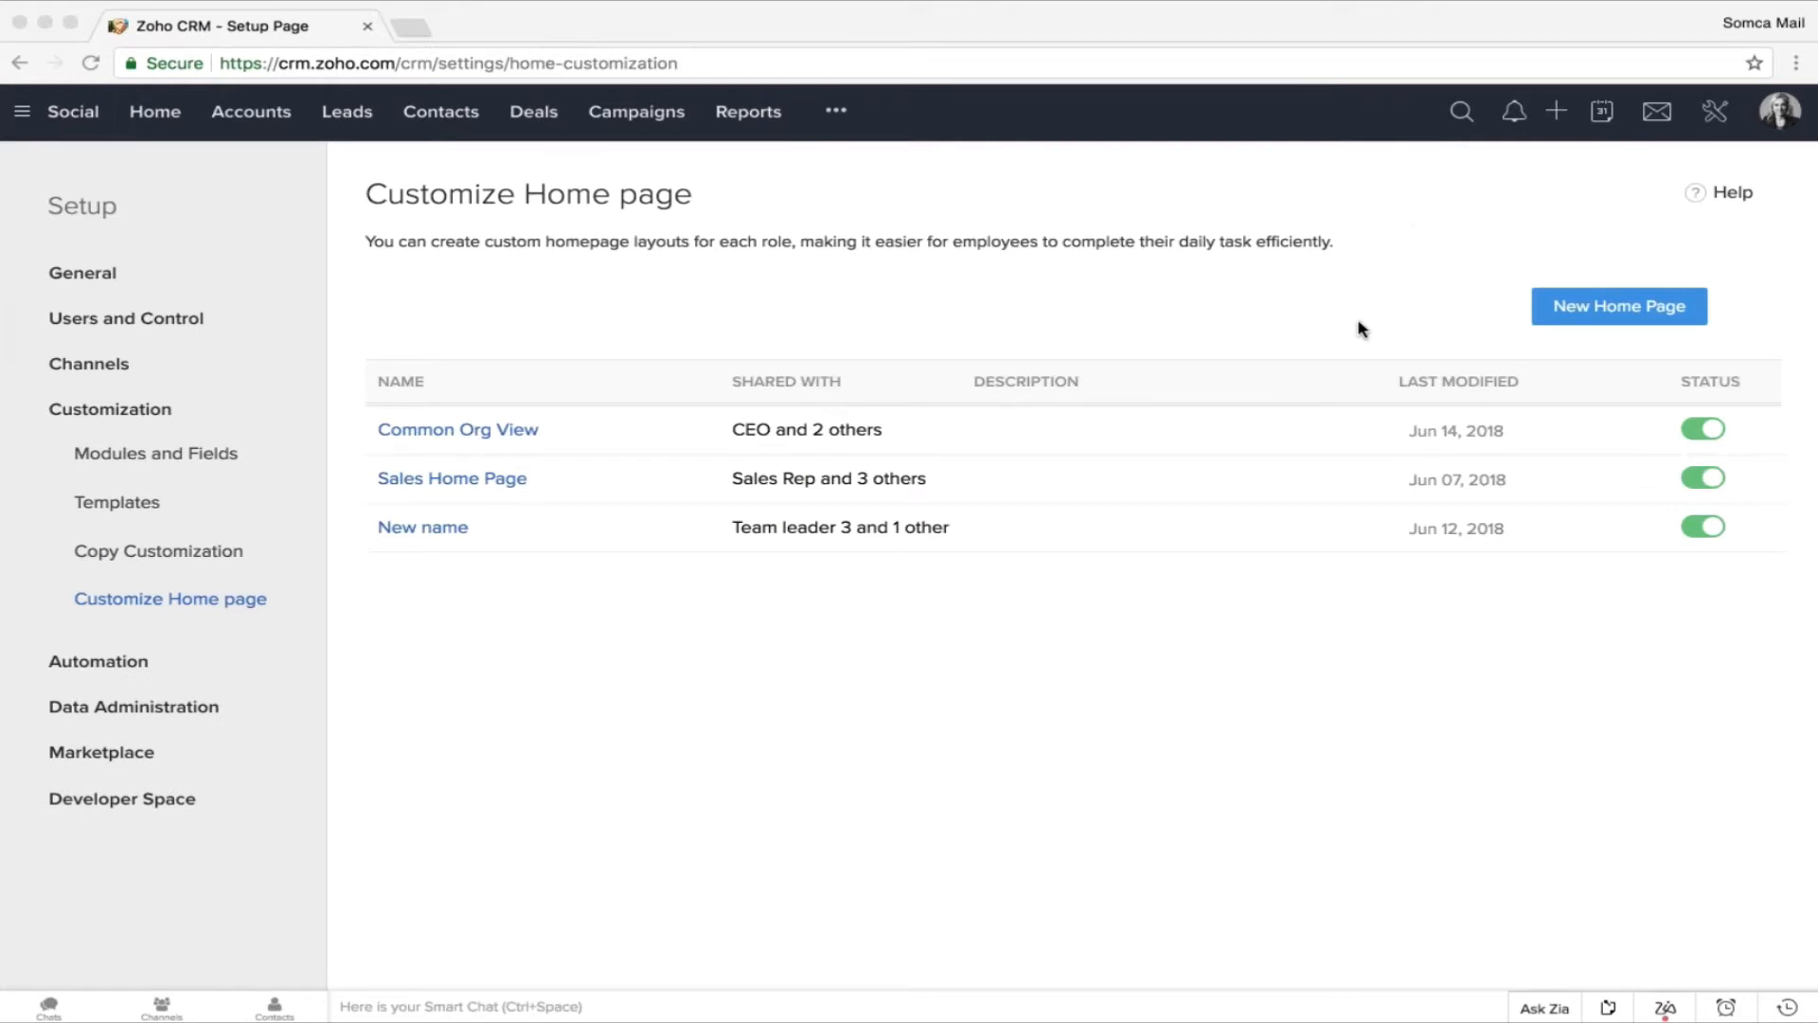
click(1576, 322)
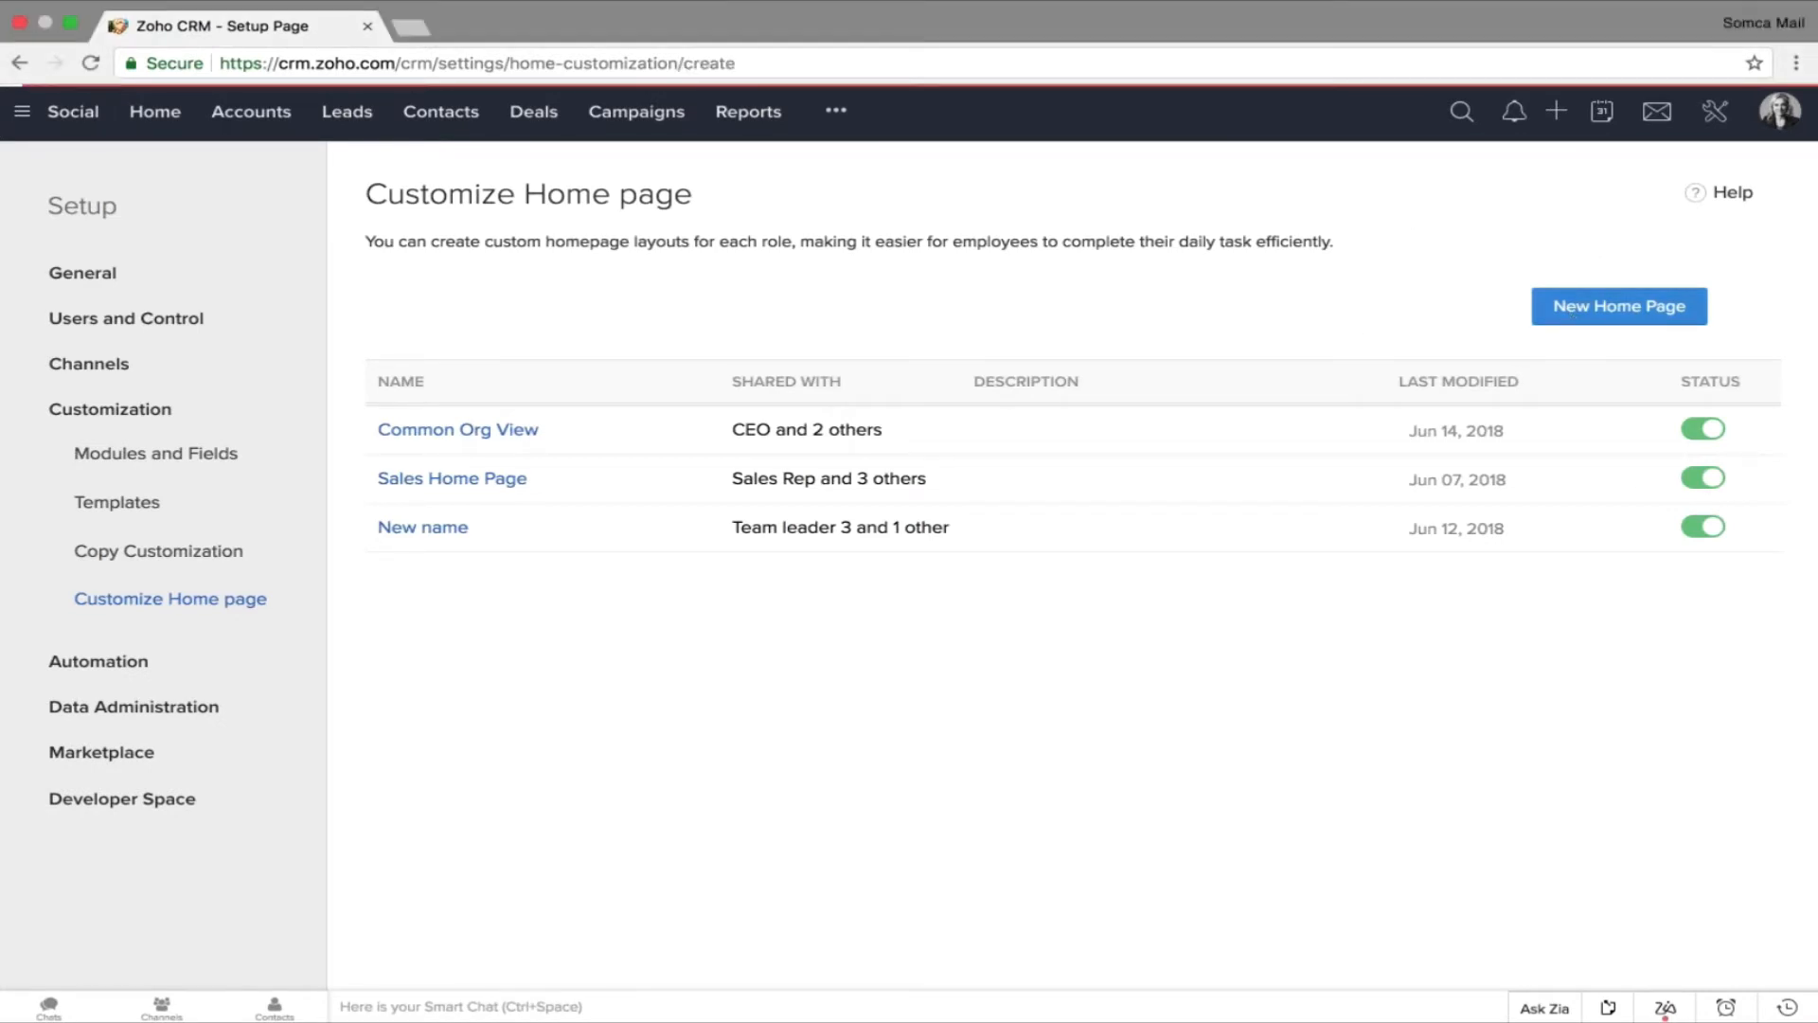
click(901, 292)
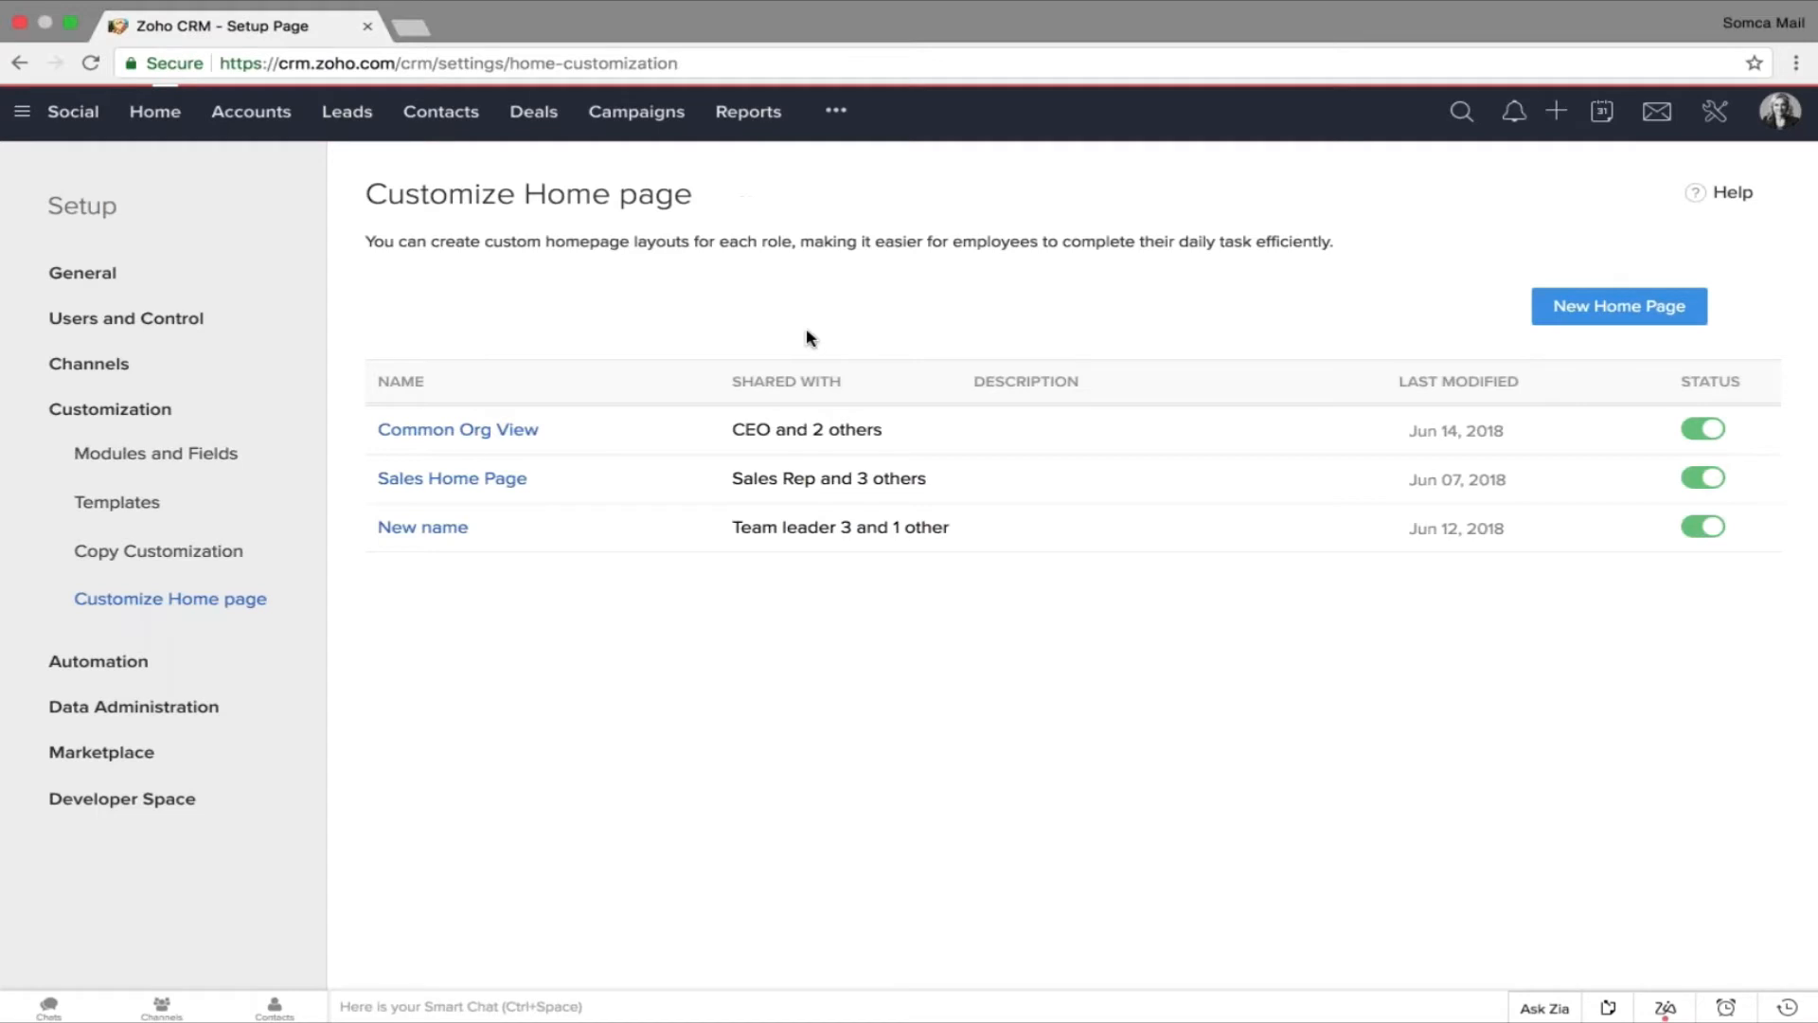
Examine the components and the custom view option of the Common Org View home page, and return to the list of home pages.
click(486, 433)
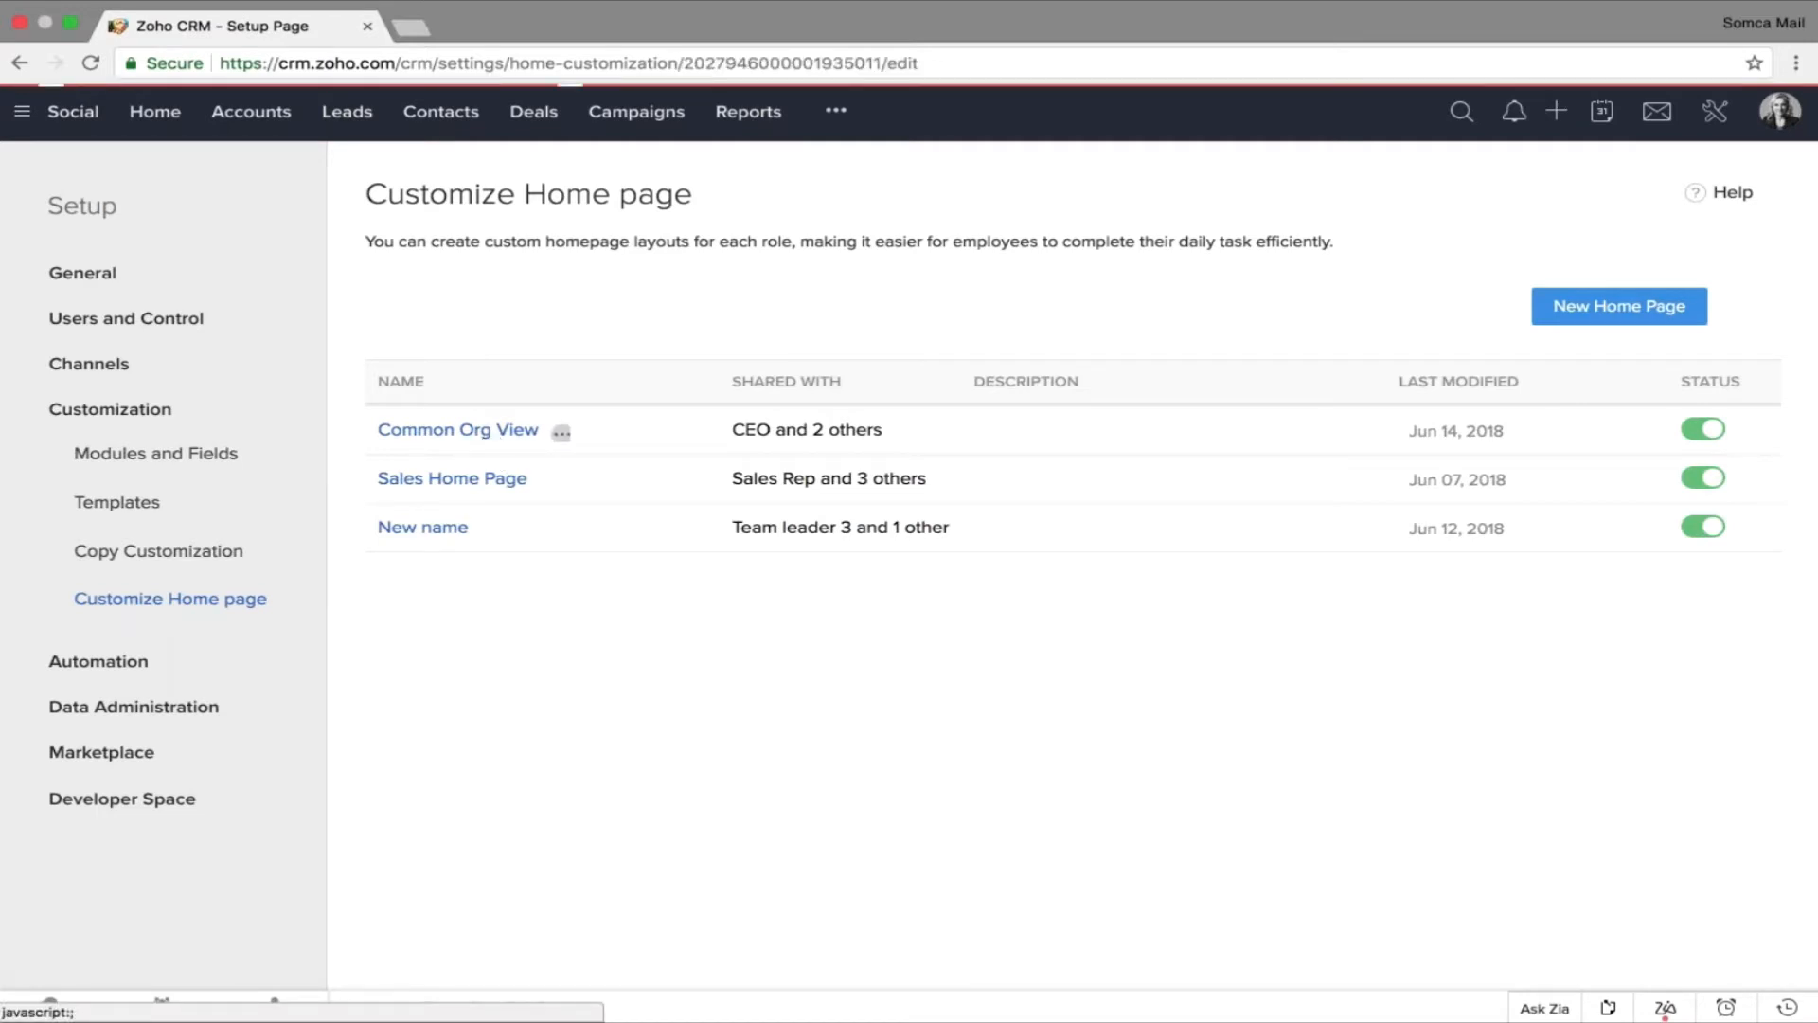
scroll(702, 601, down, 3)
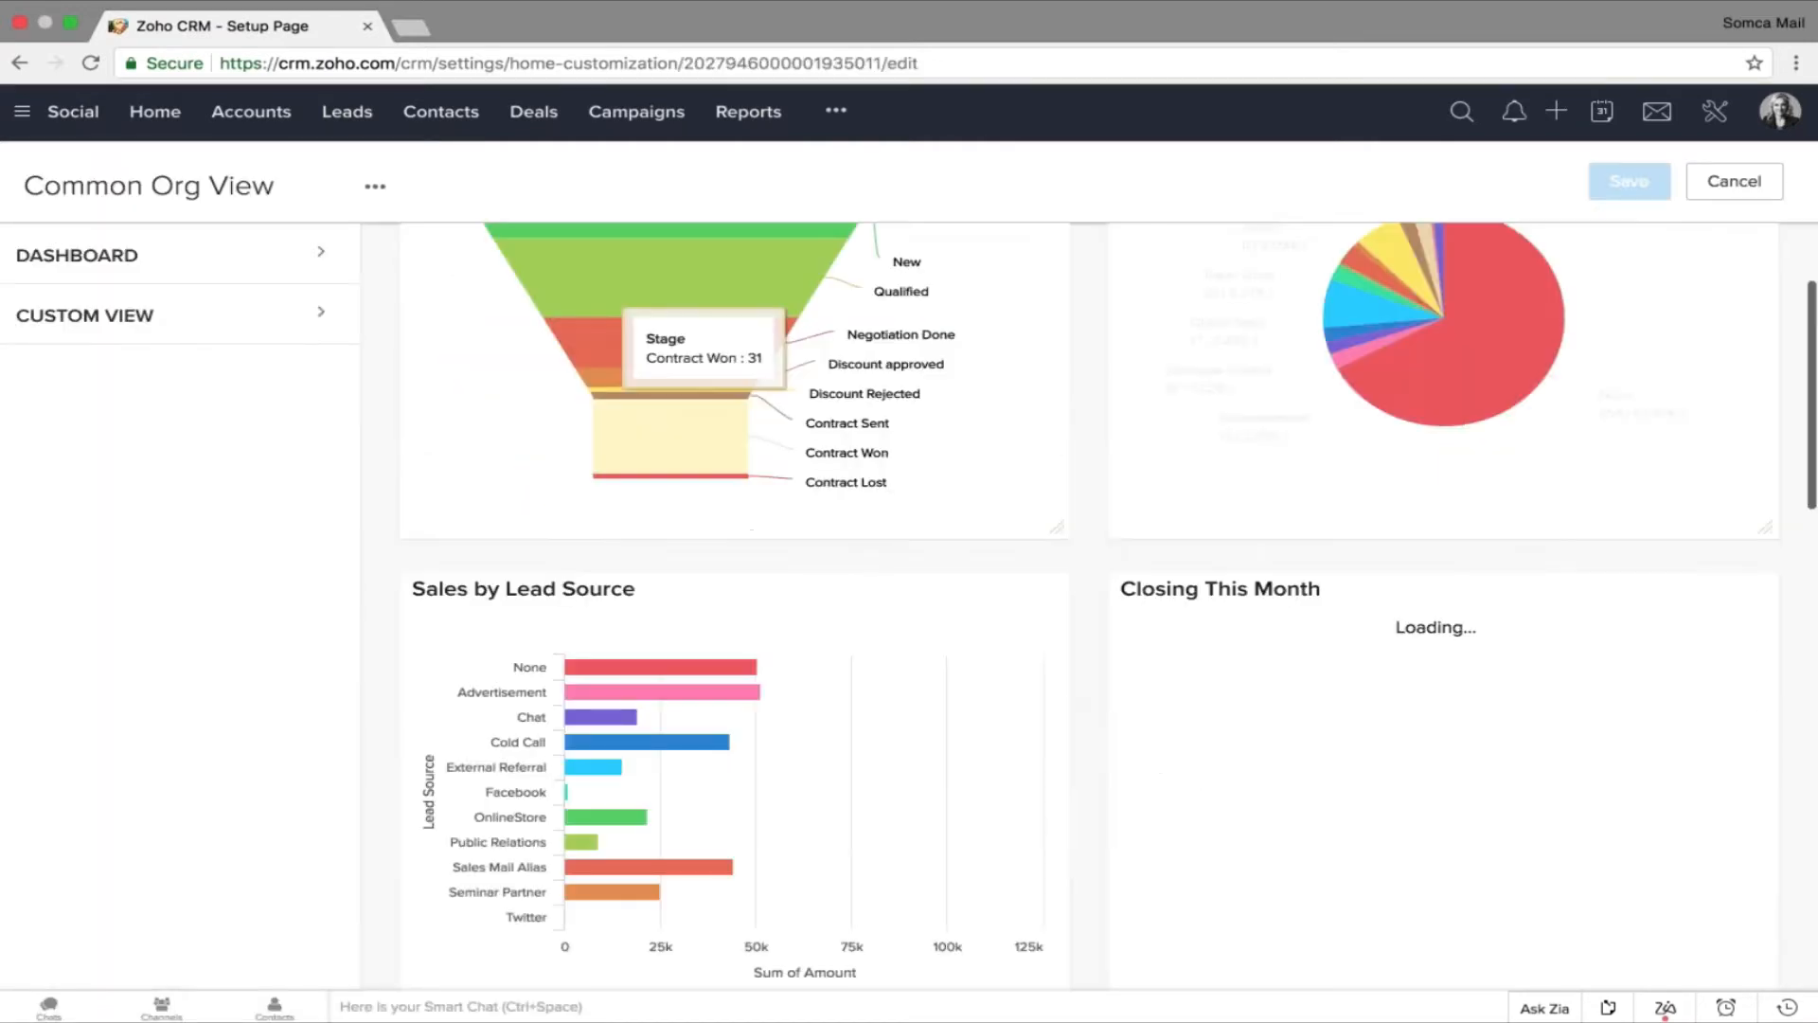
scroll(701, 435, down, 1)
click(210, 314)
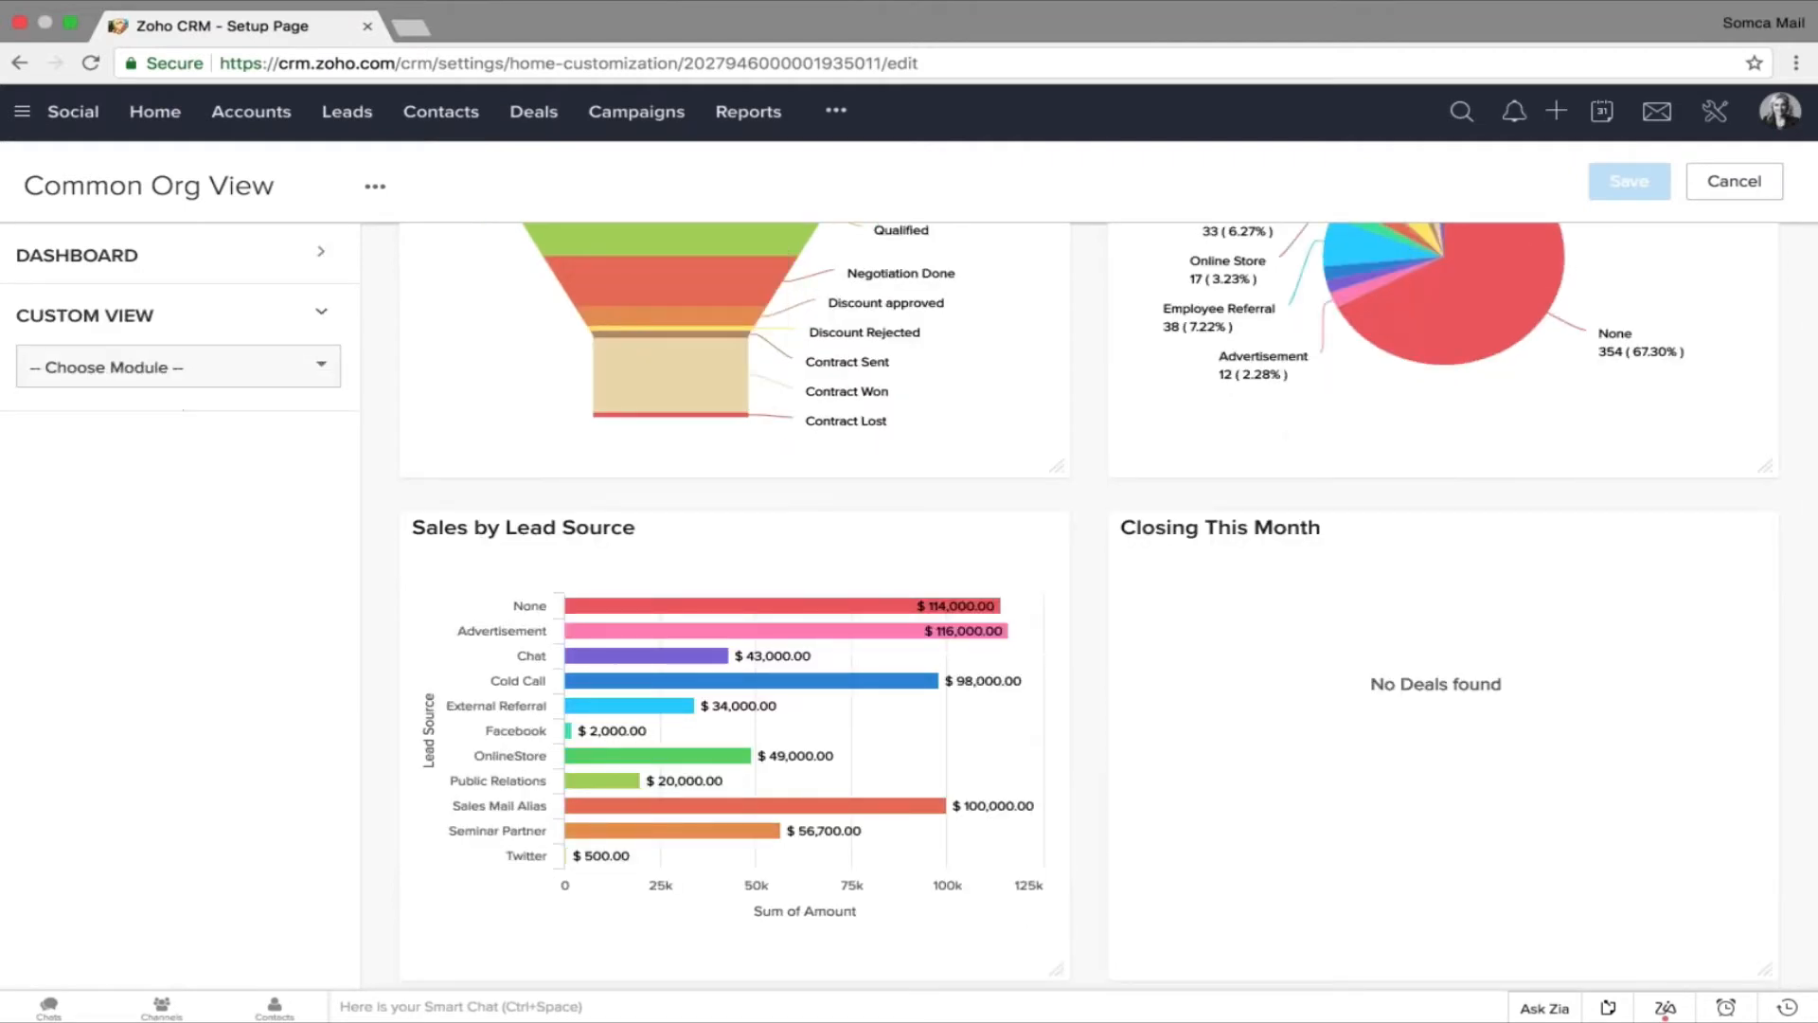
scroll(560, 479, down, 10)
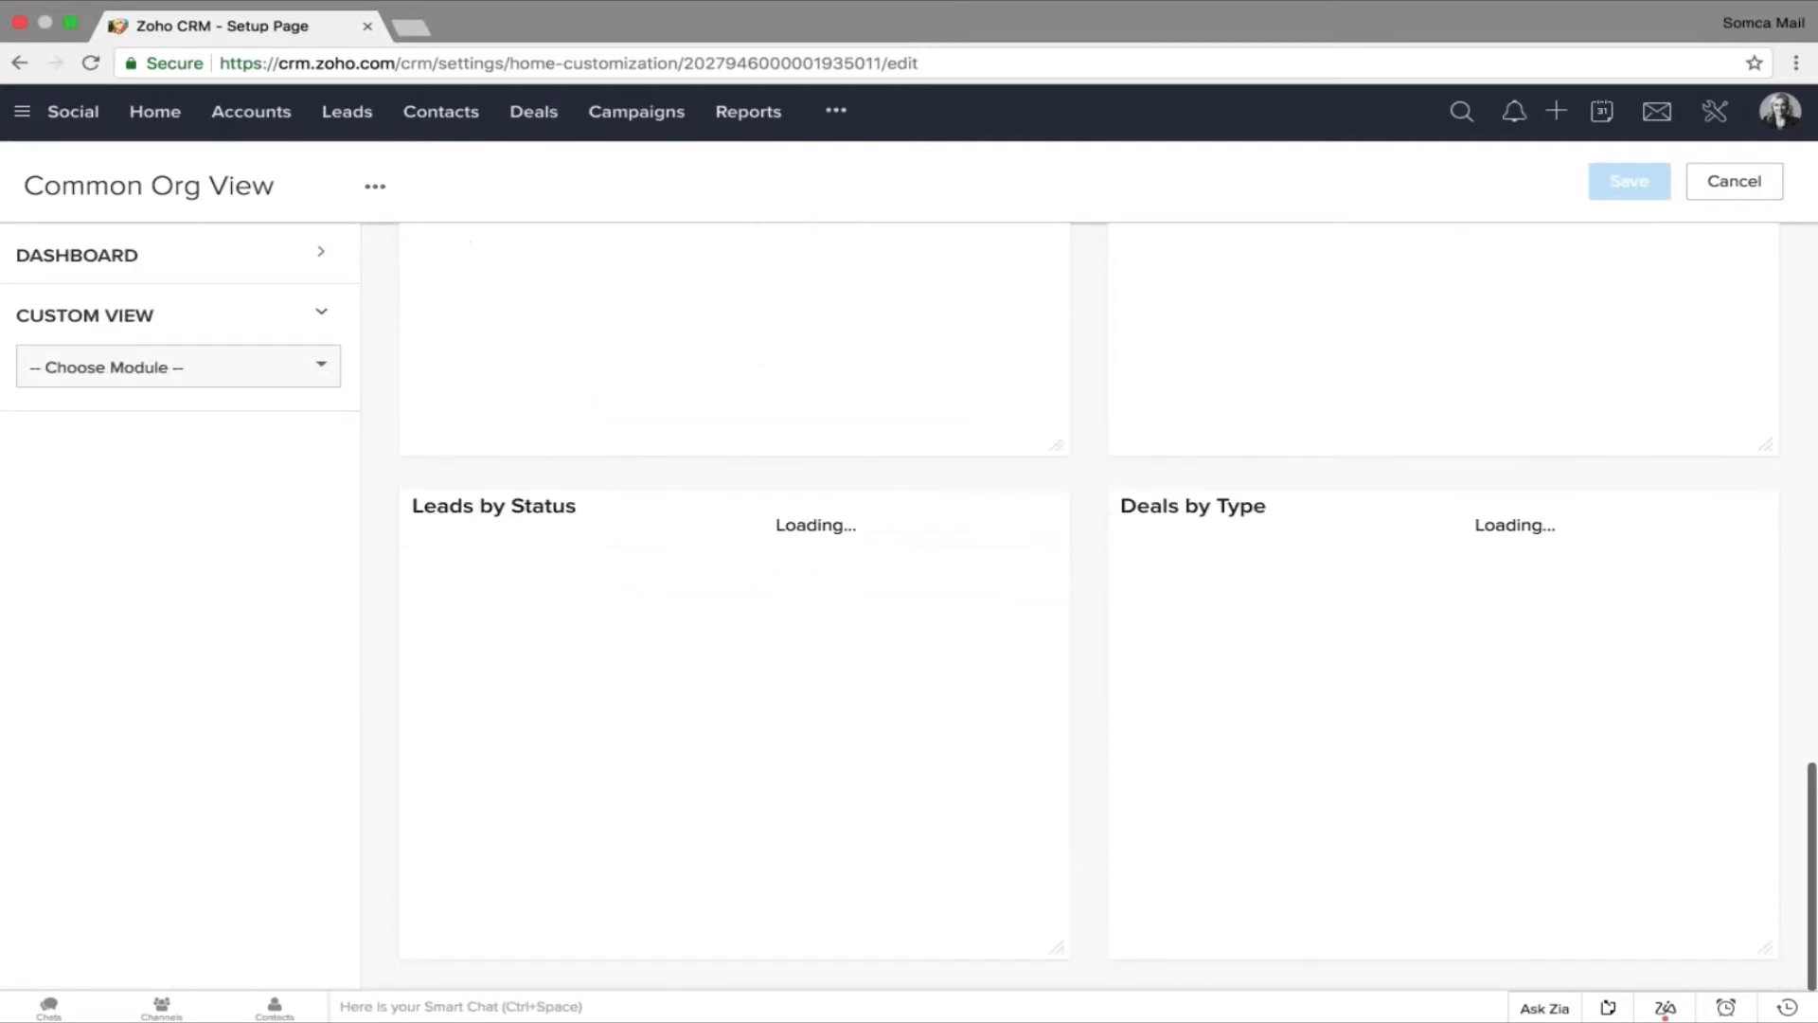
scroll(1089, 606, up, 10)
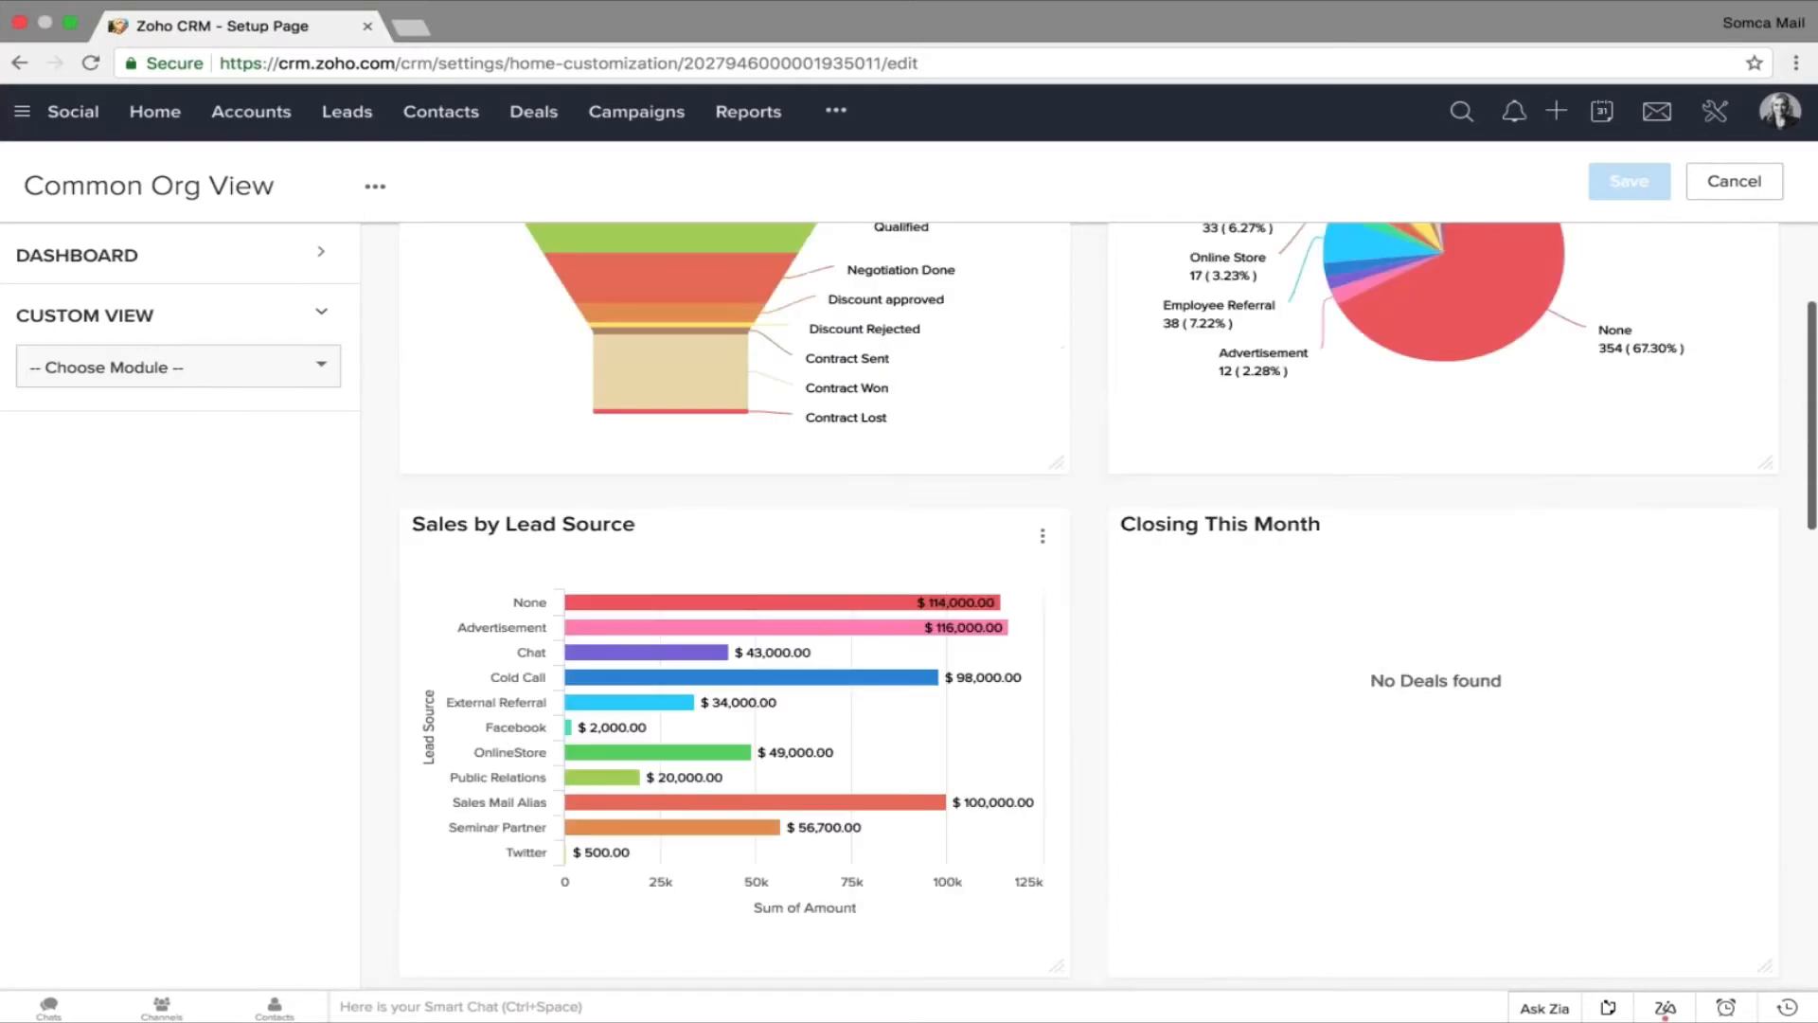
scroll(909, 606, up, 3)
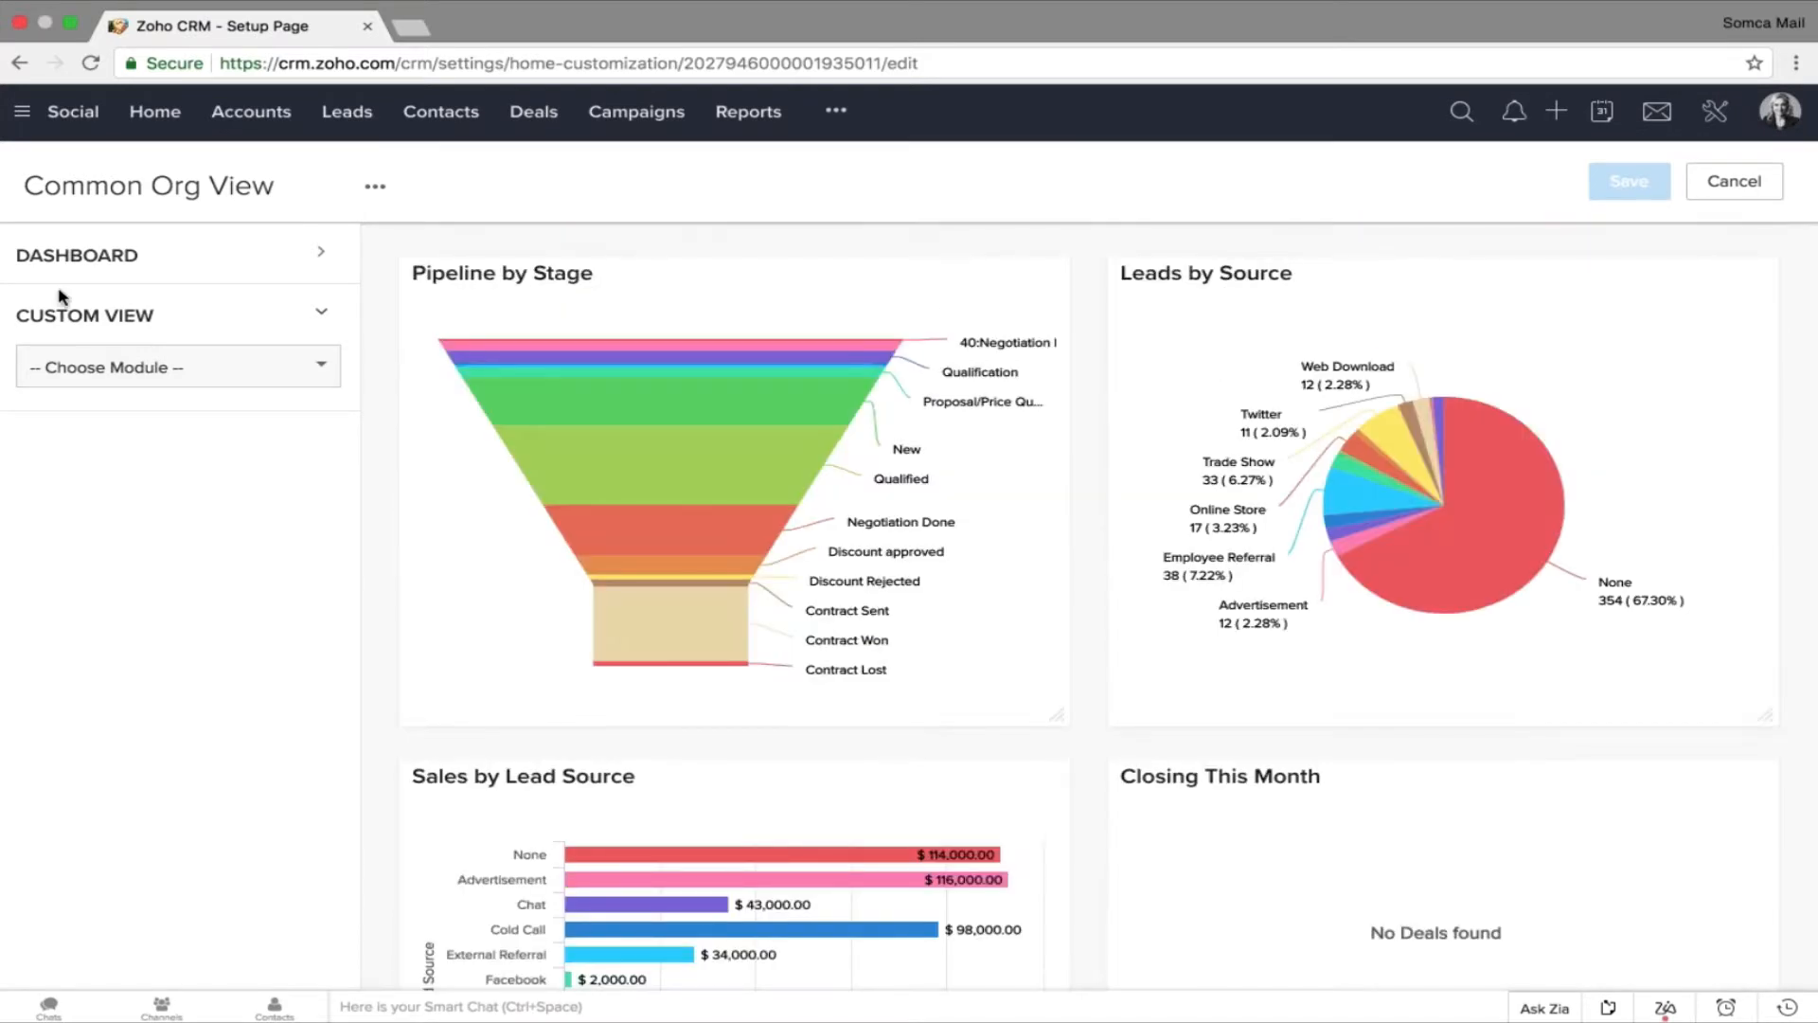
click(19, 63)
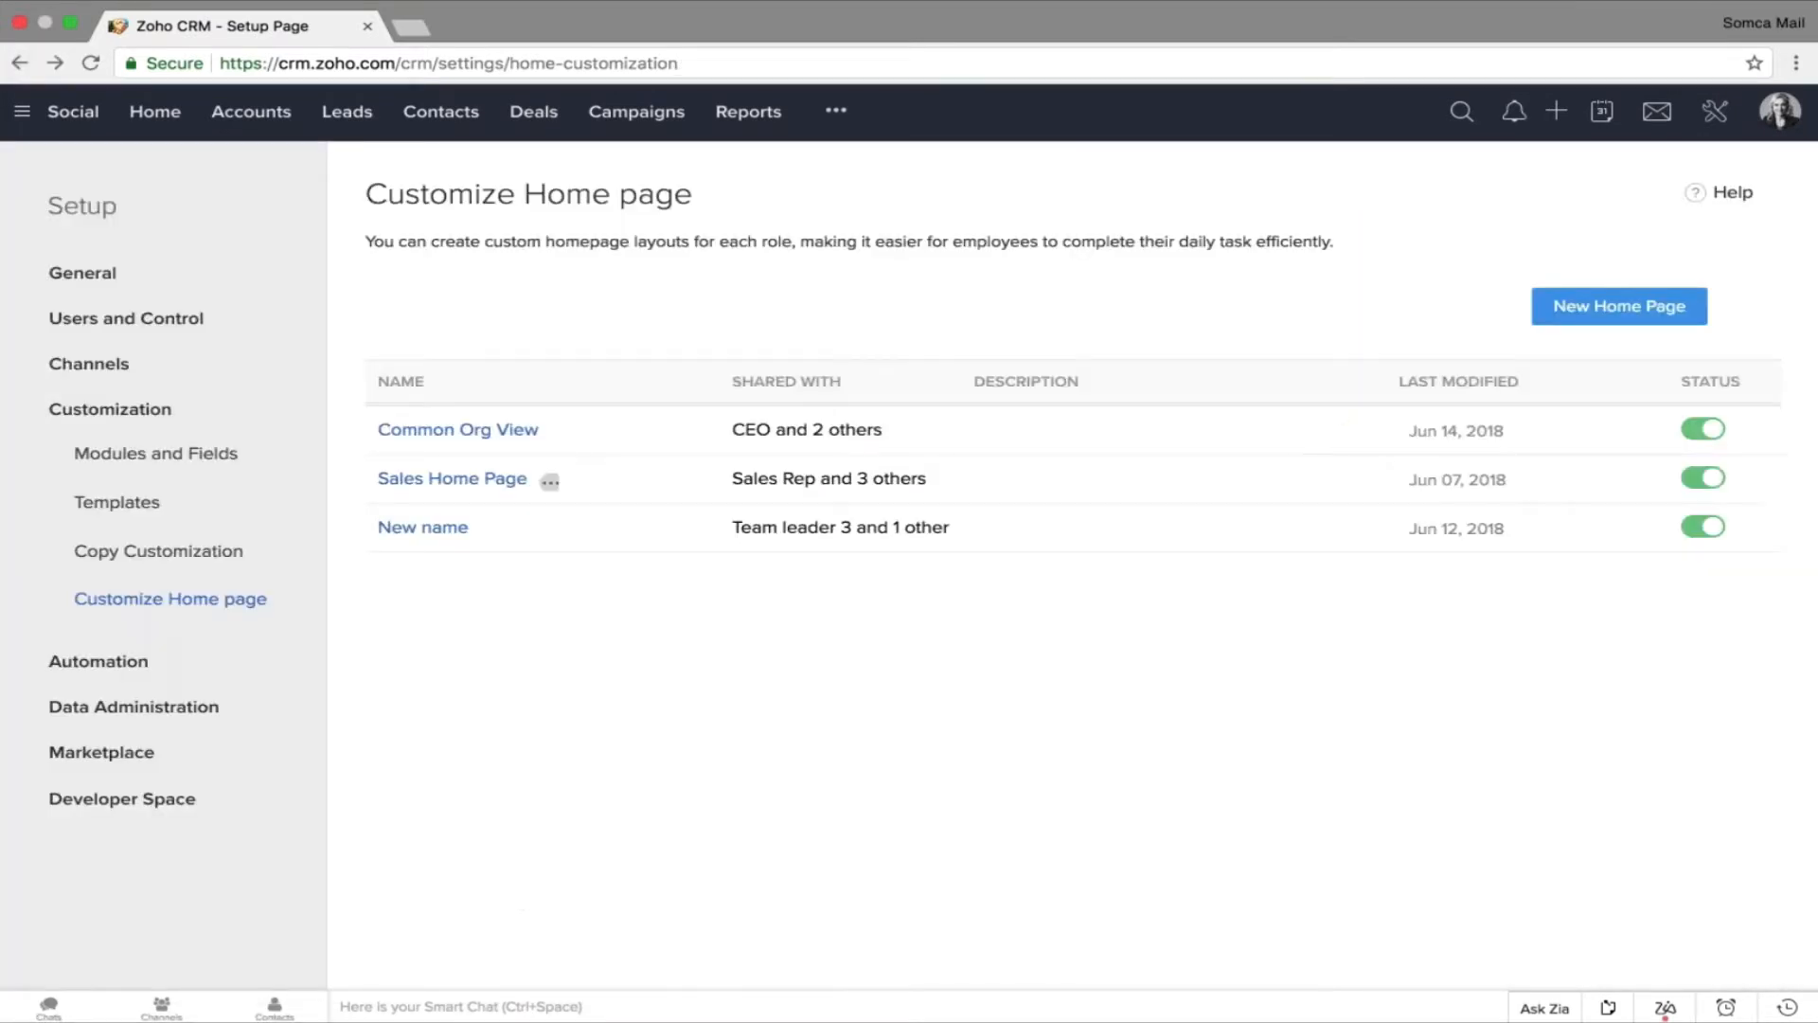
Edit the properties of Common Org View and remove the CEO, Manager and Director roles from its sharing.
mouse_move(551, 497)
mouse_move(561, 433)
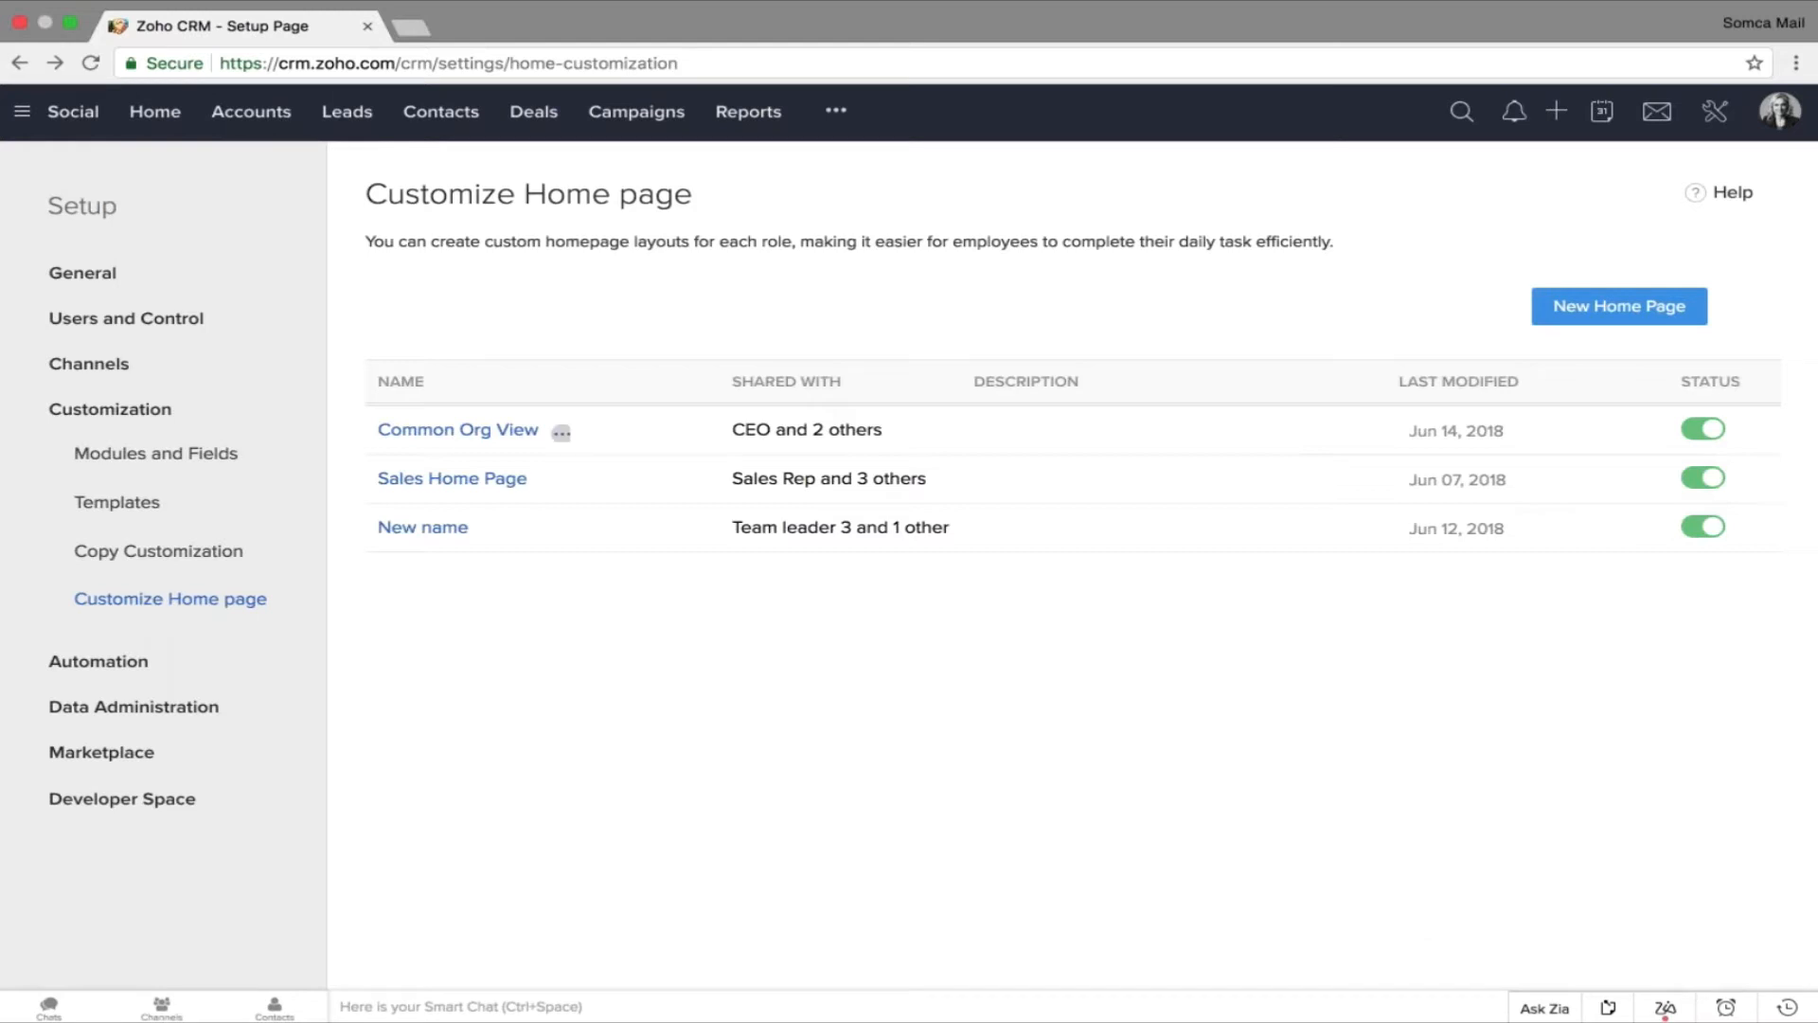
click(562, 435)
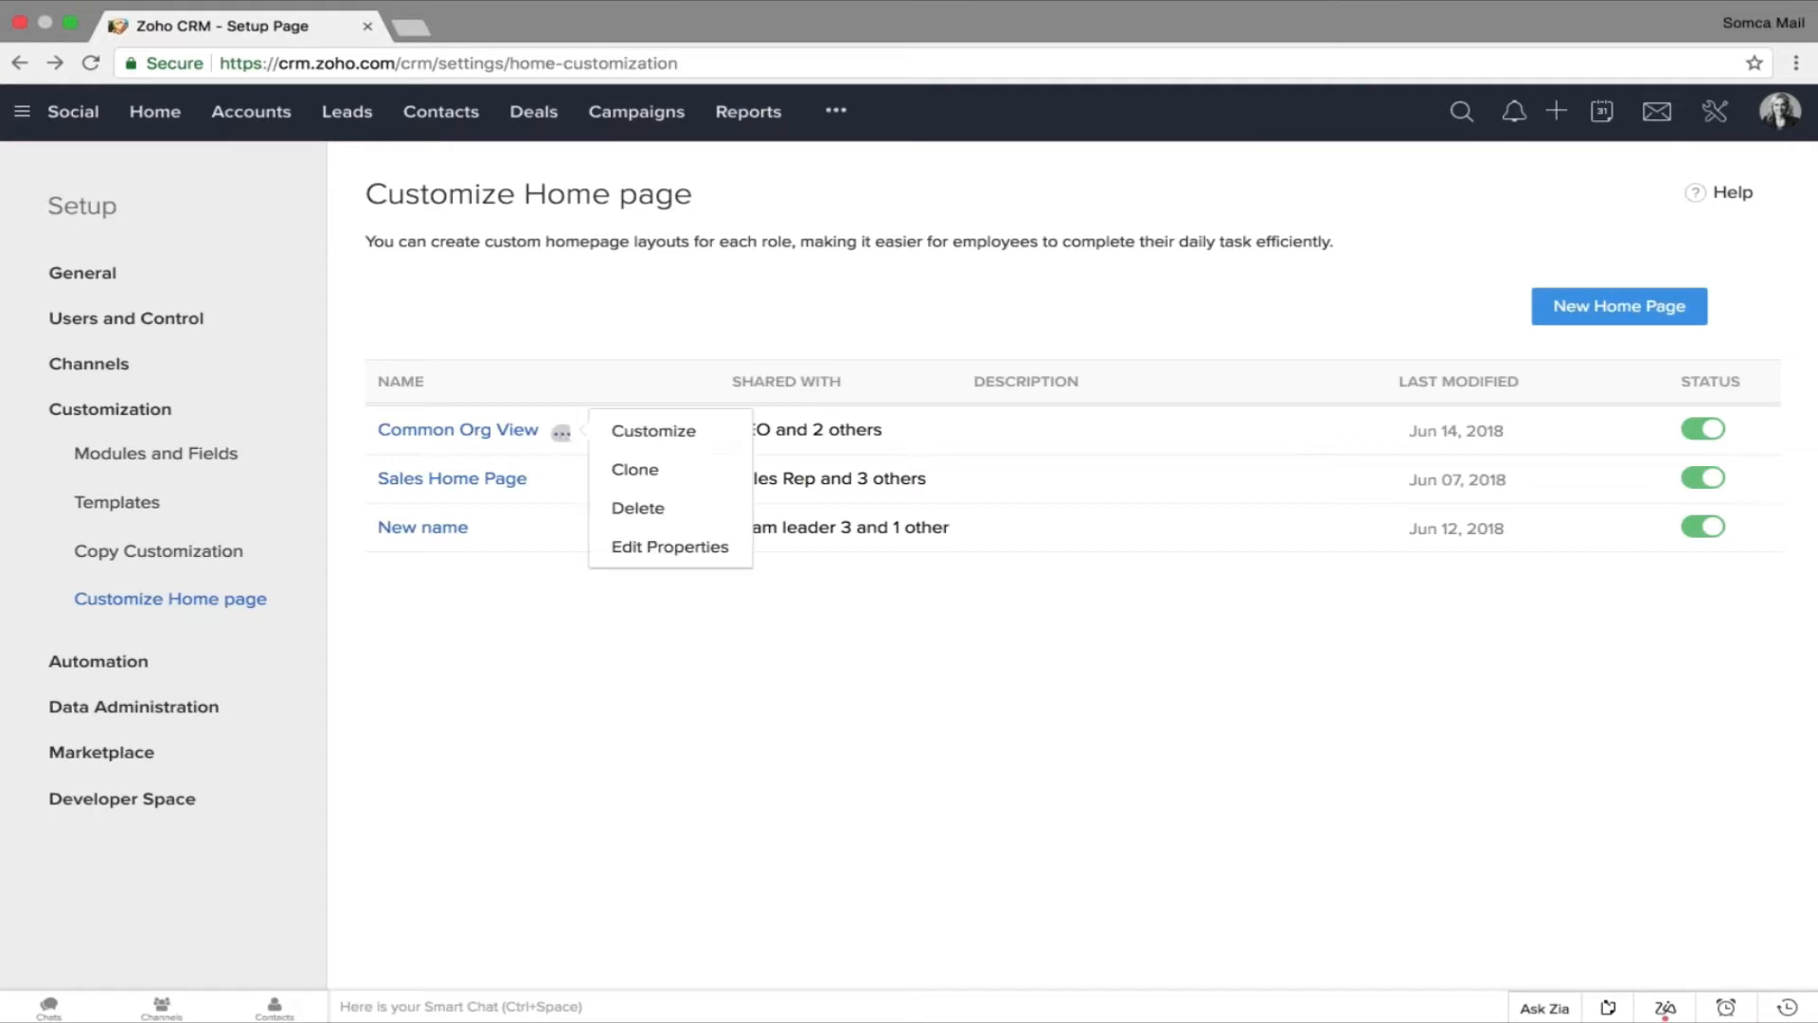
click(648, 547)
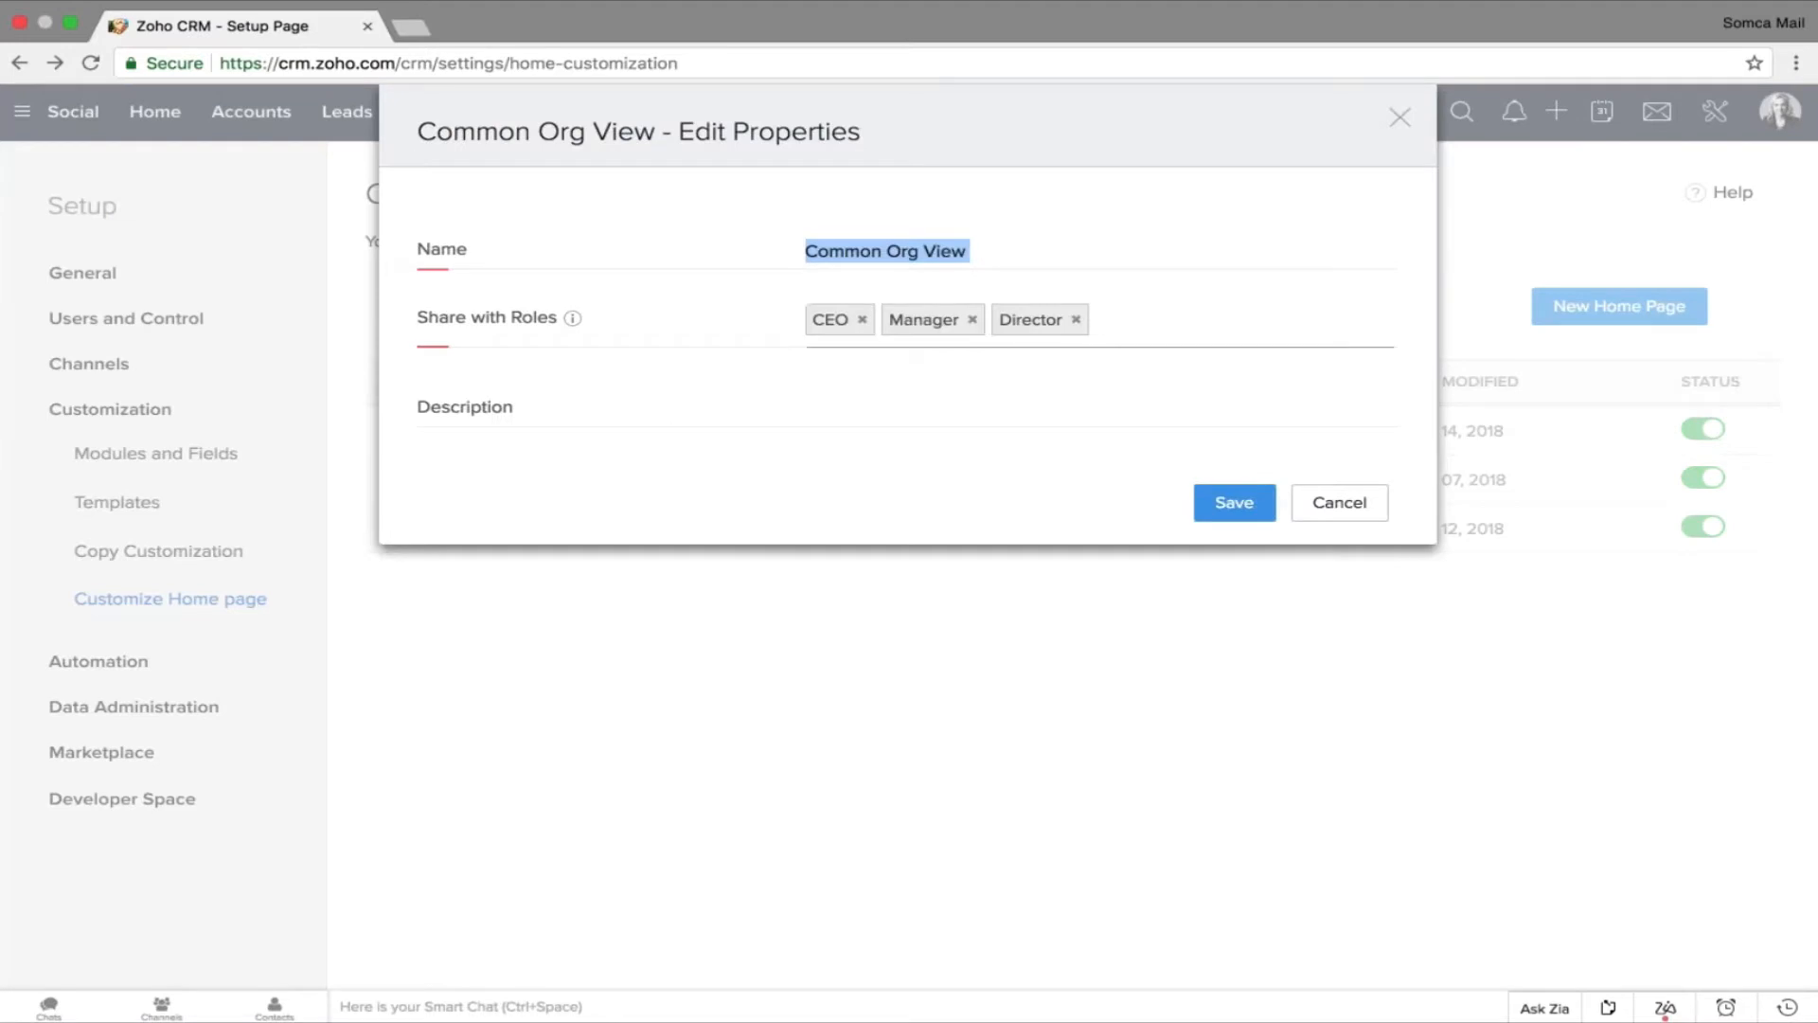
click(861, 320)
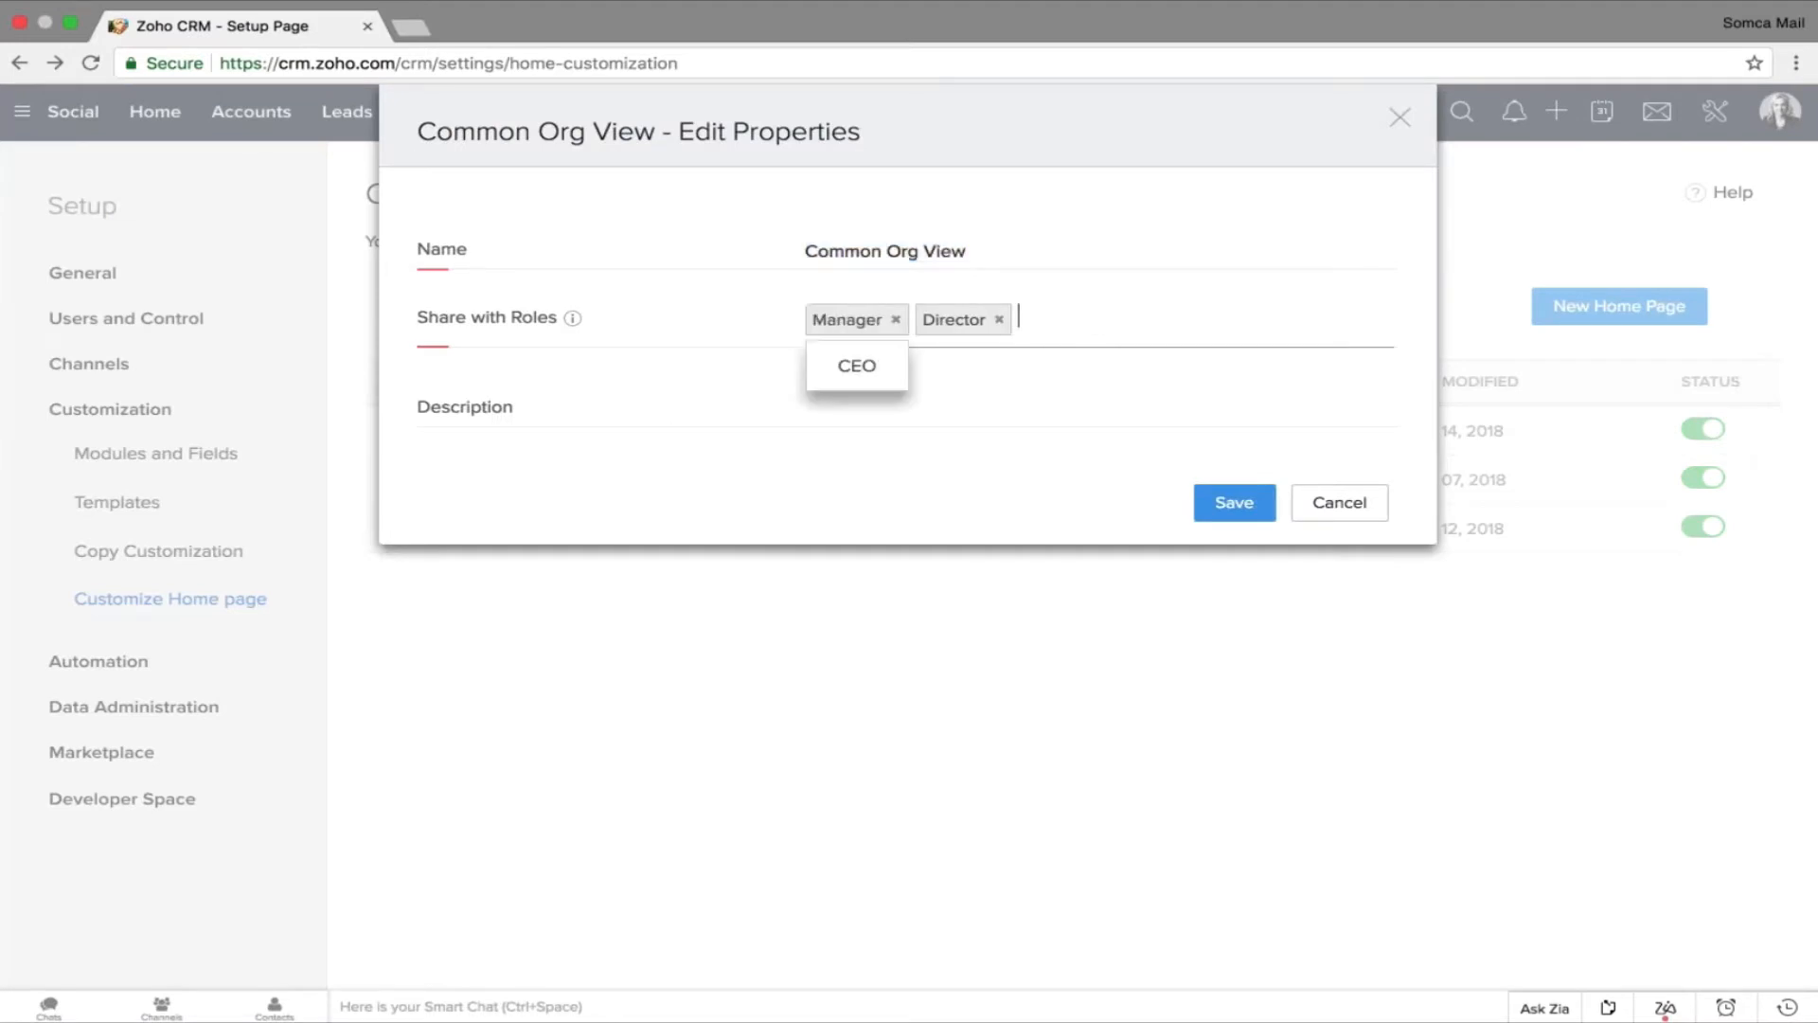
click(895, 319)
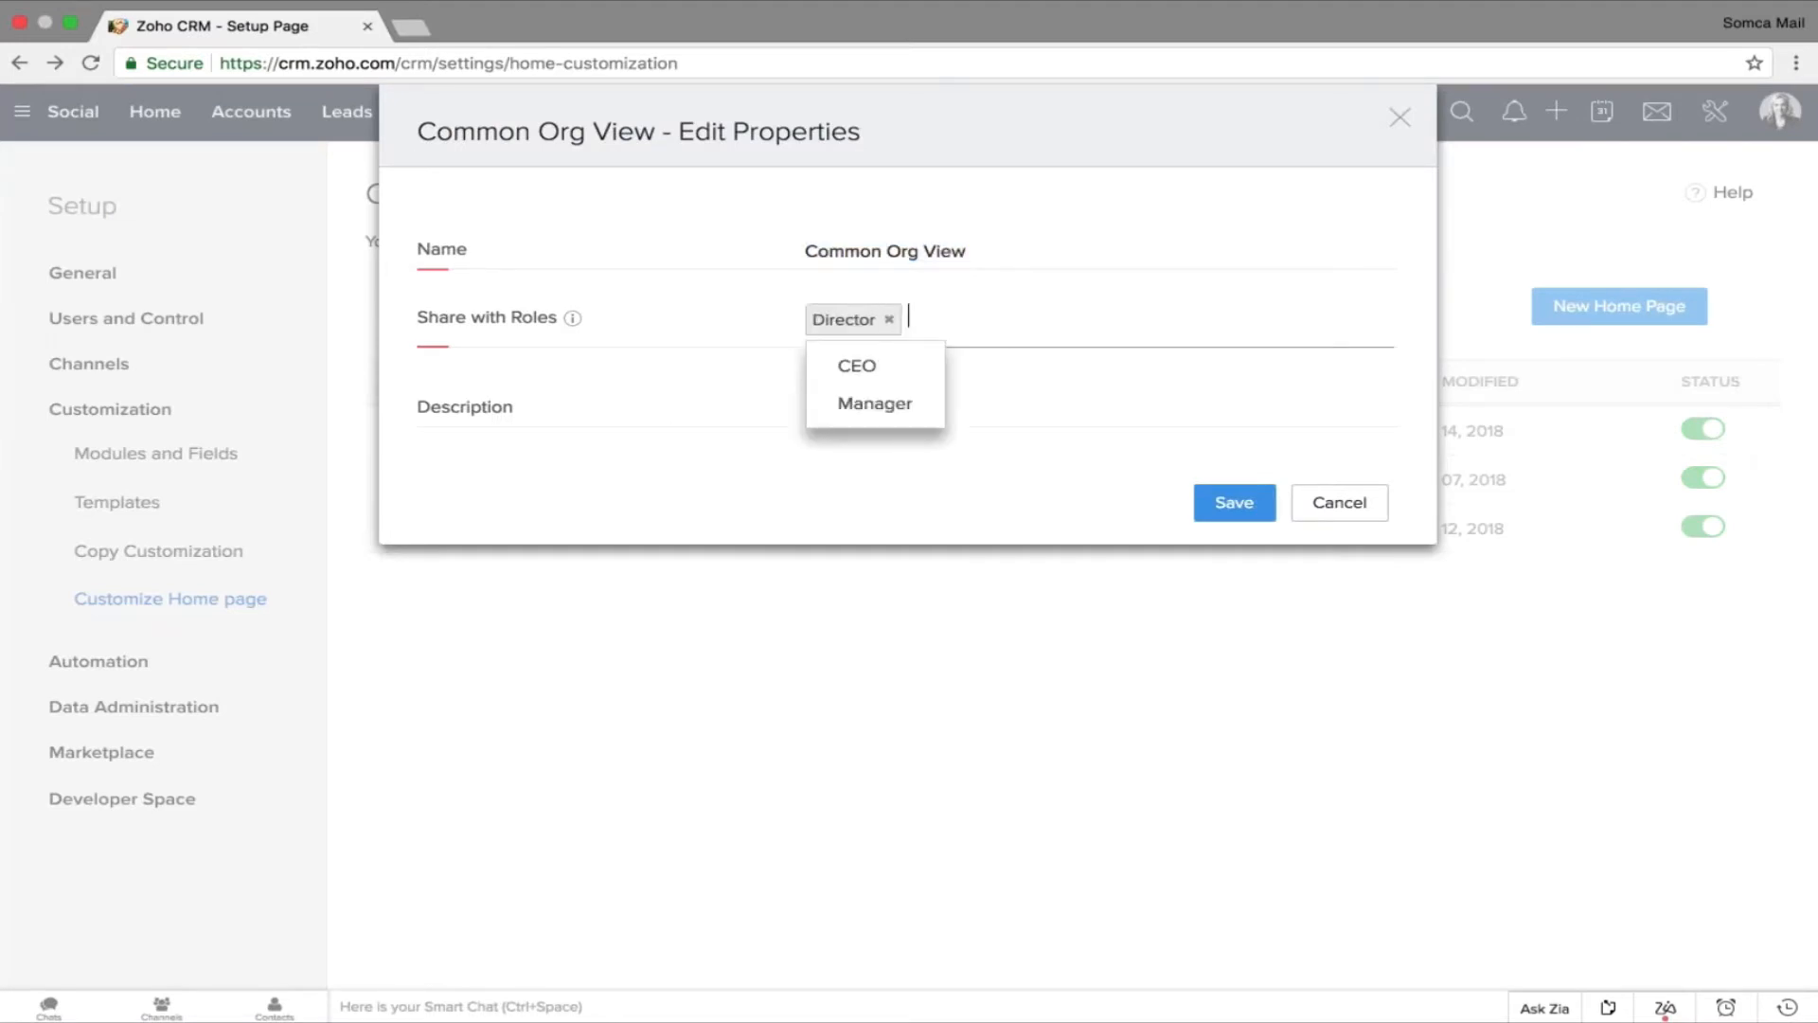
click(889, 319)
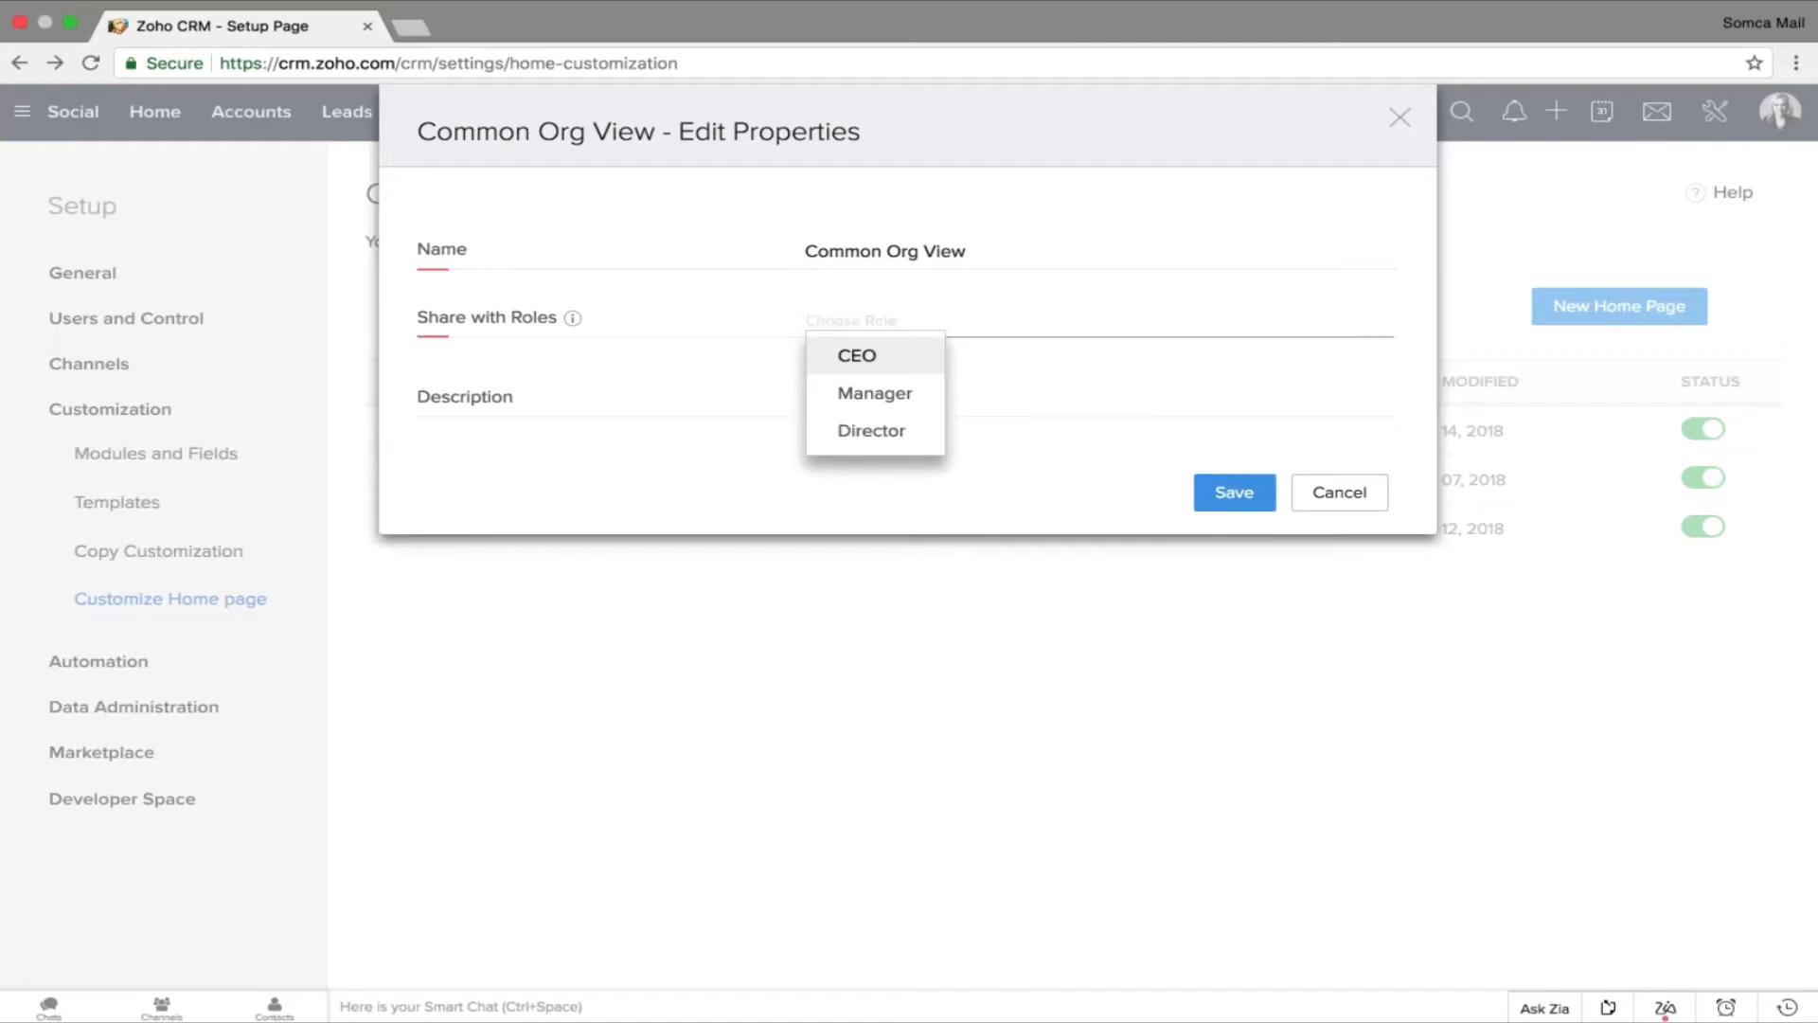
click(580, 502)
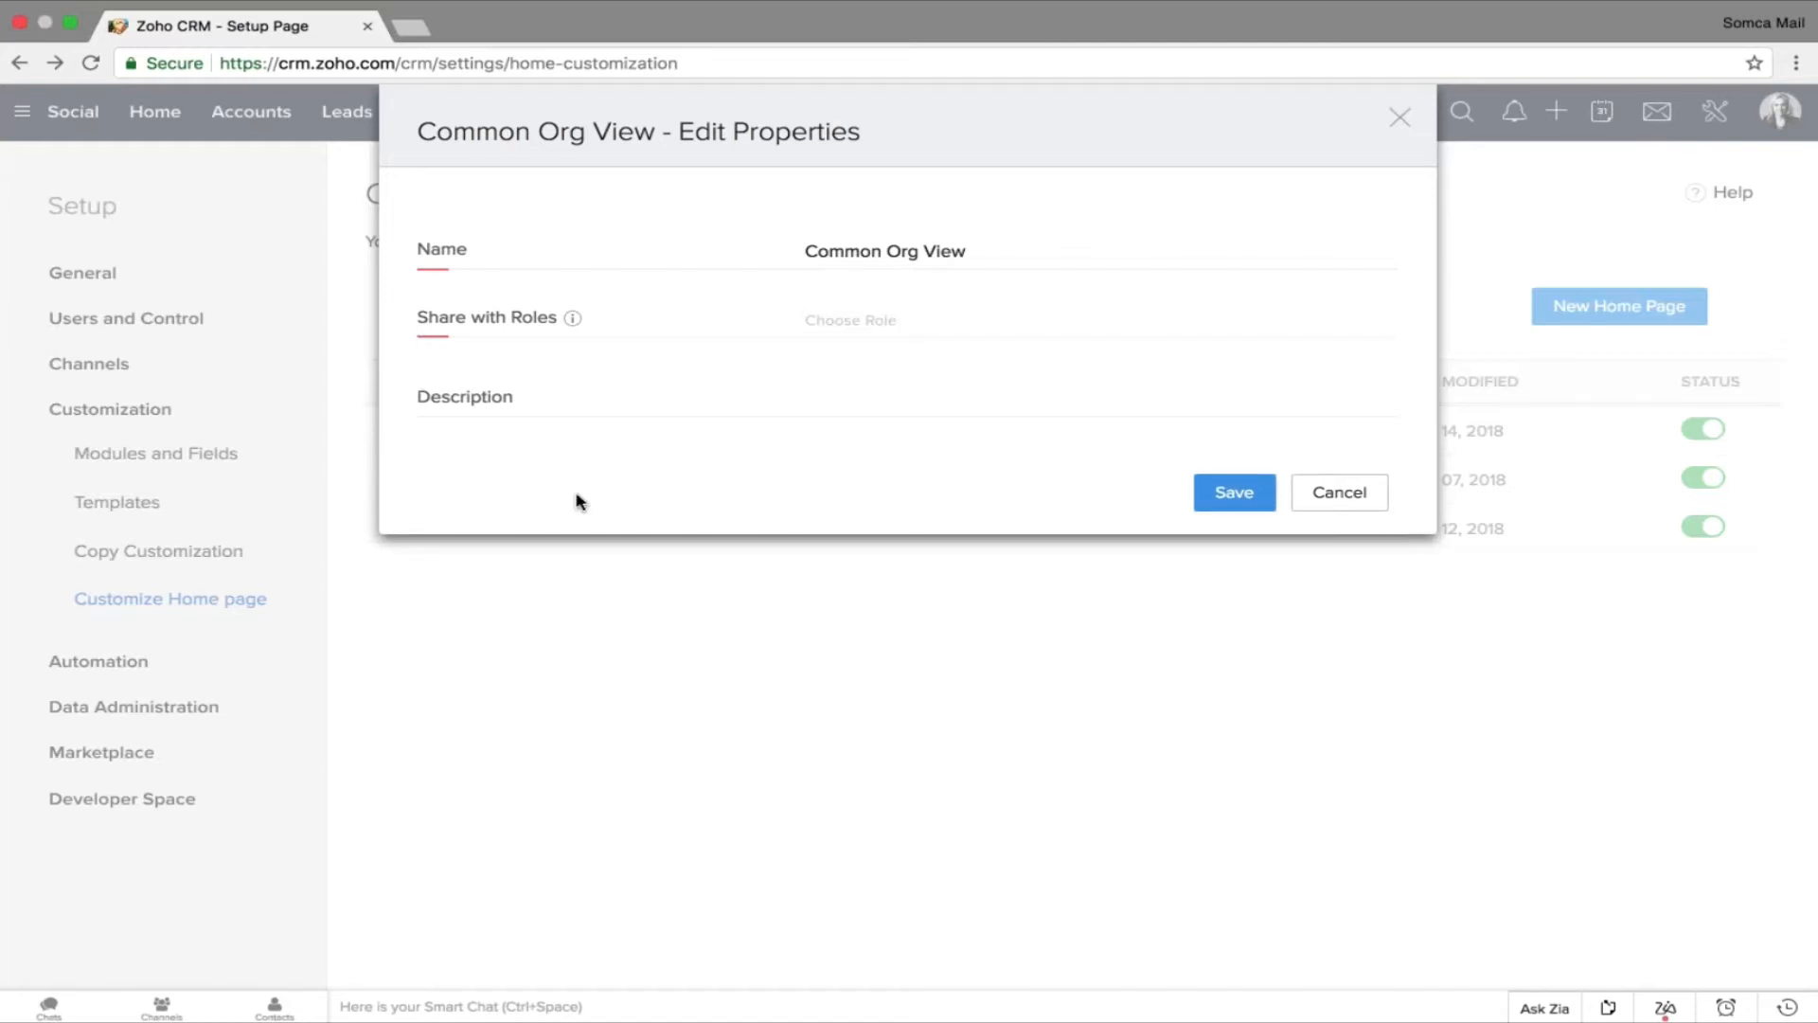
Share Common Org View with the CEO, Manager and Director roles and save its properties.
click(873, 319)
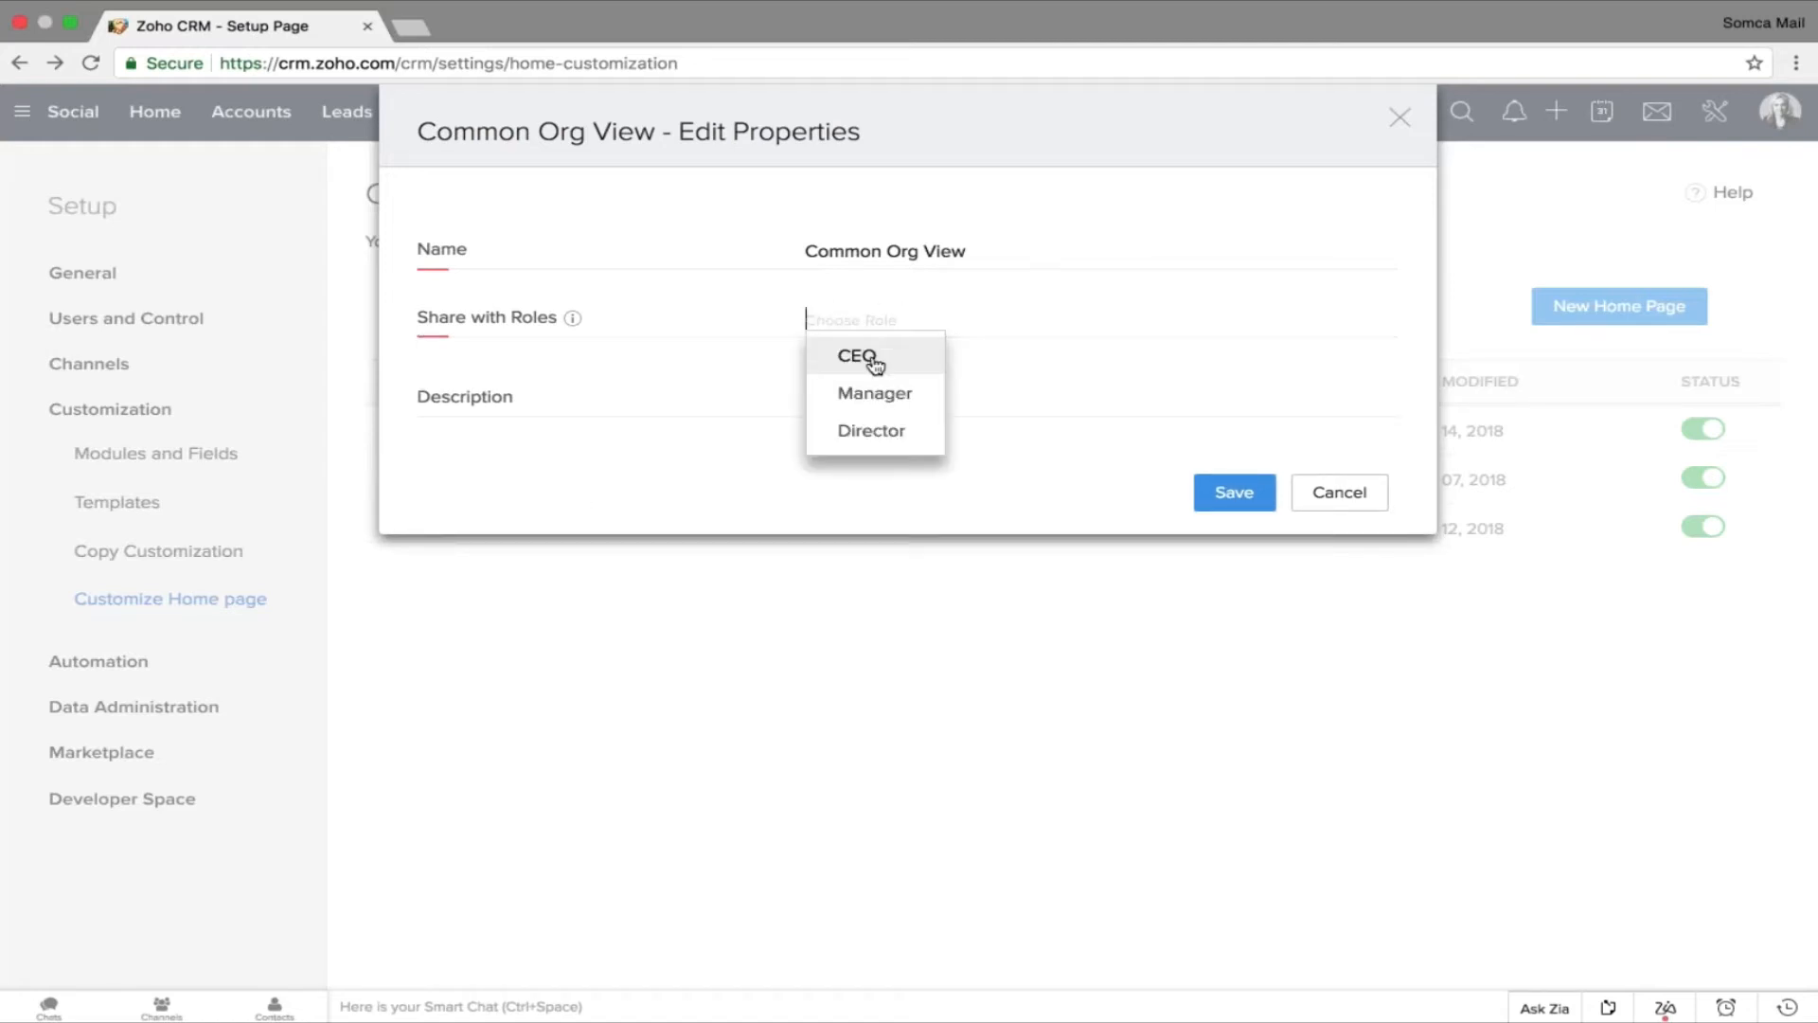
click(879, 360)
click(887, 366)
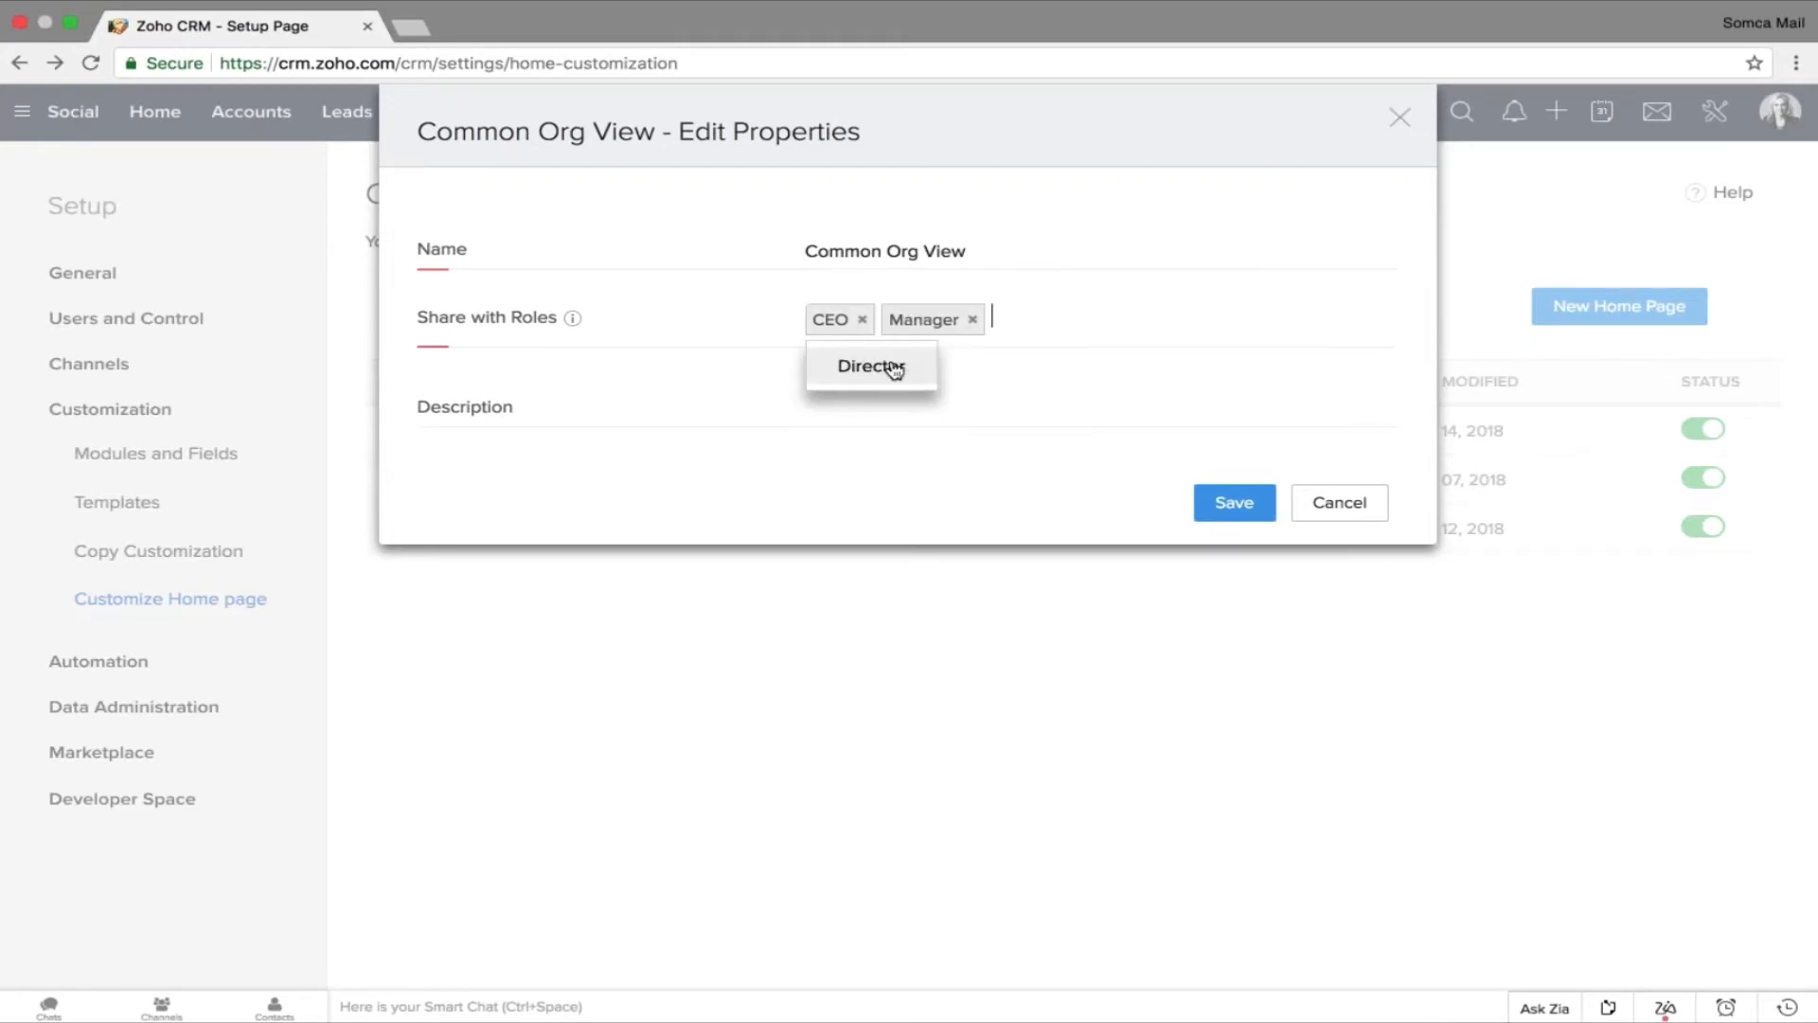
click(871, 365)
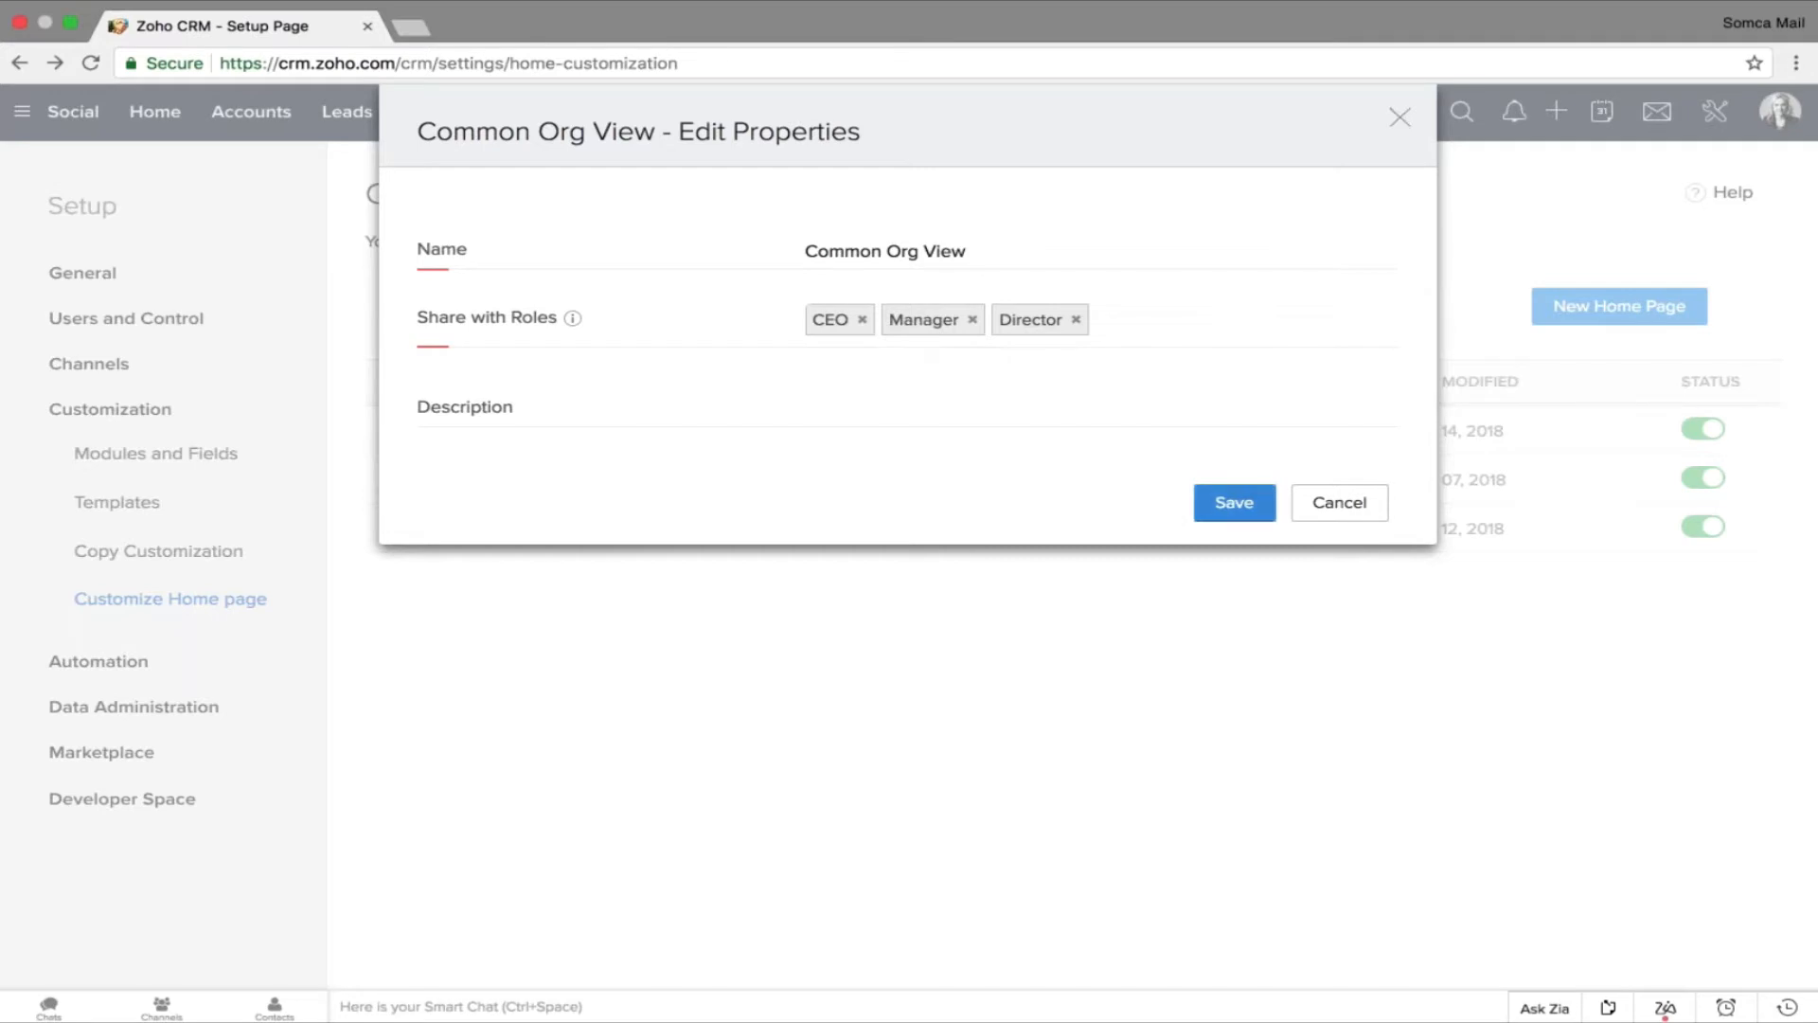
click(1234, 502)
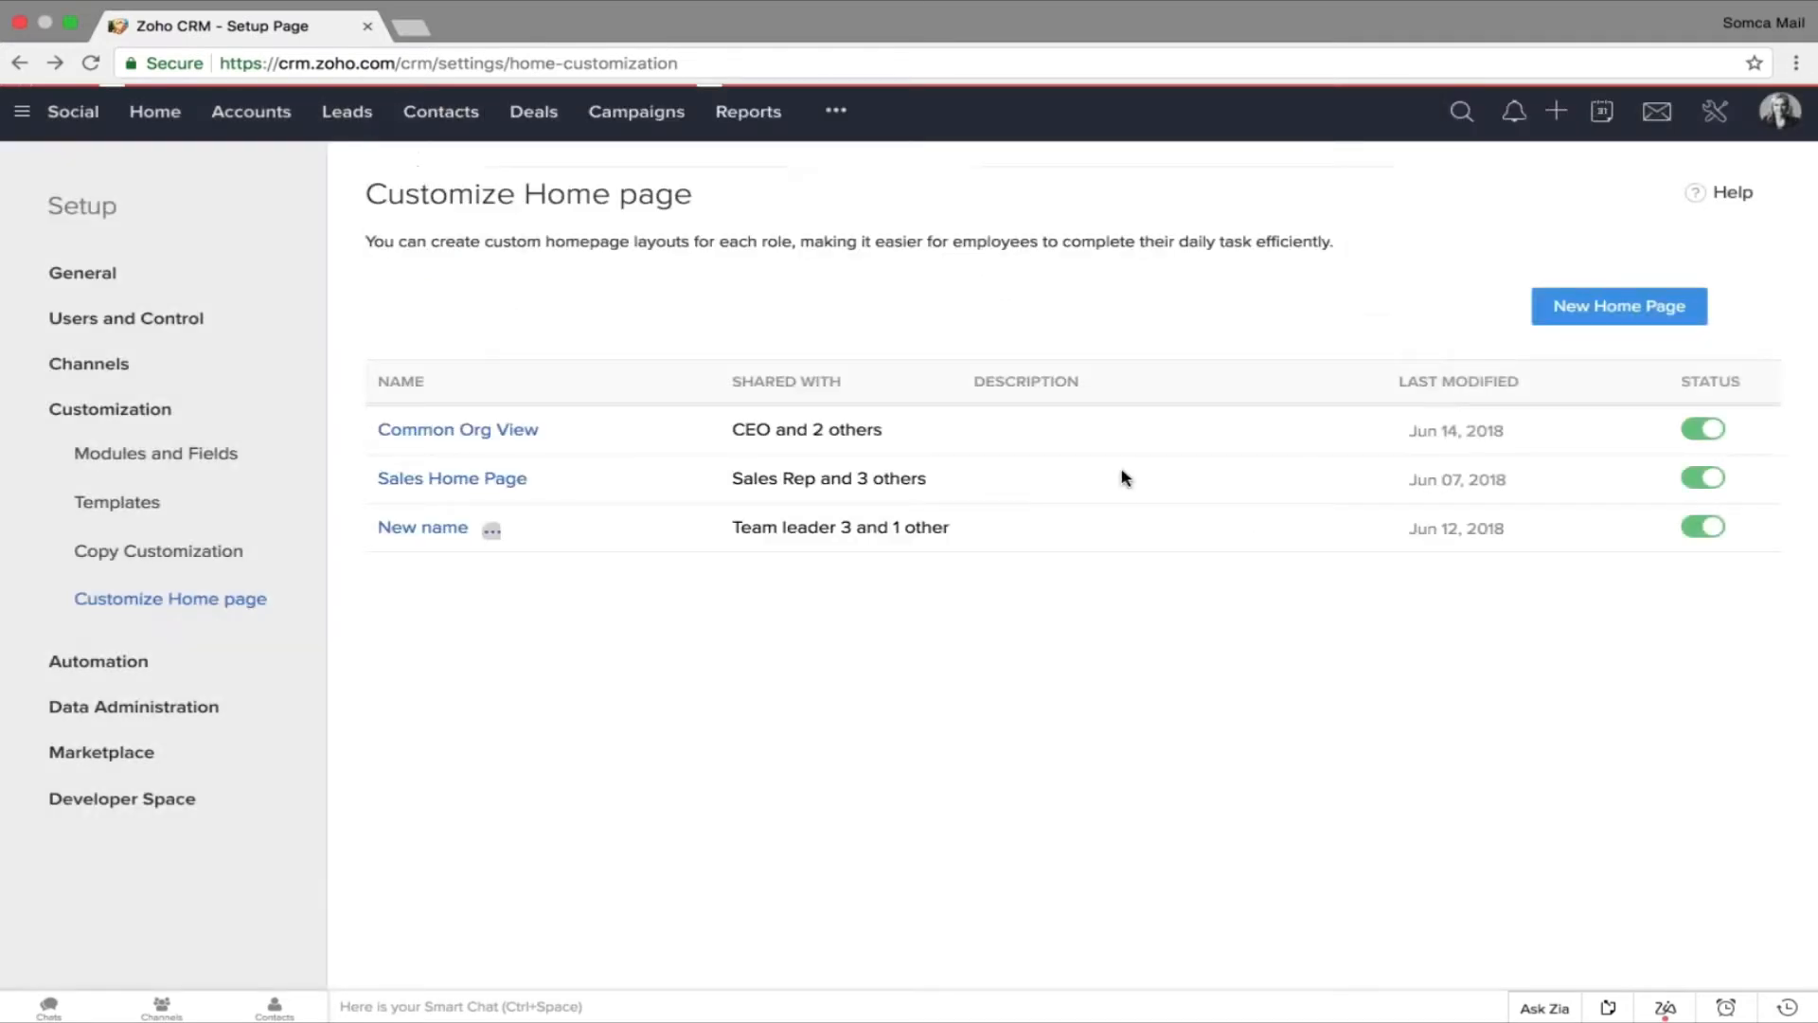
Go to the Home page, display Common Org View and look through its dashboard components.
click(154, 111)
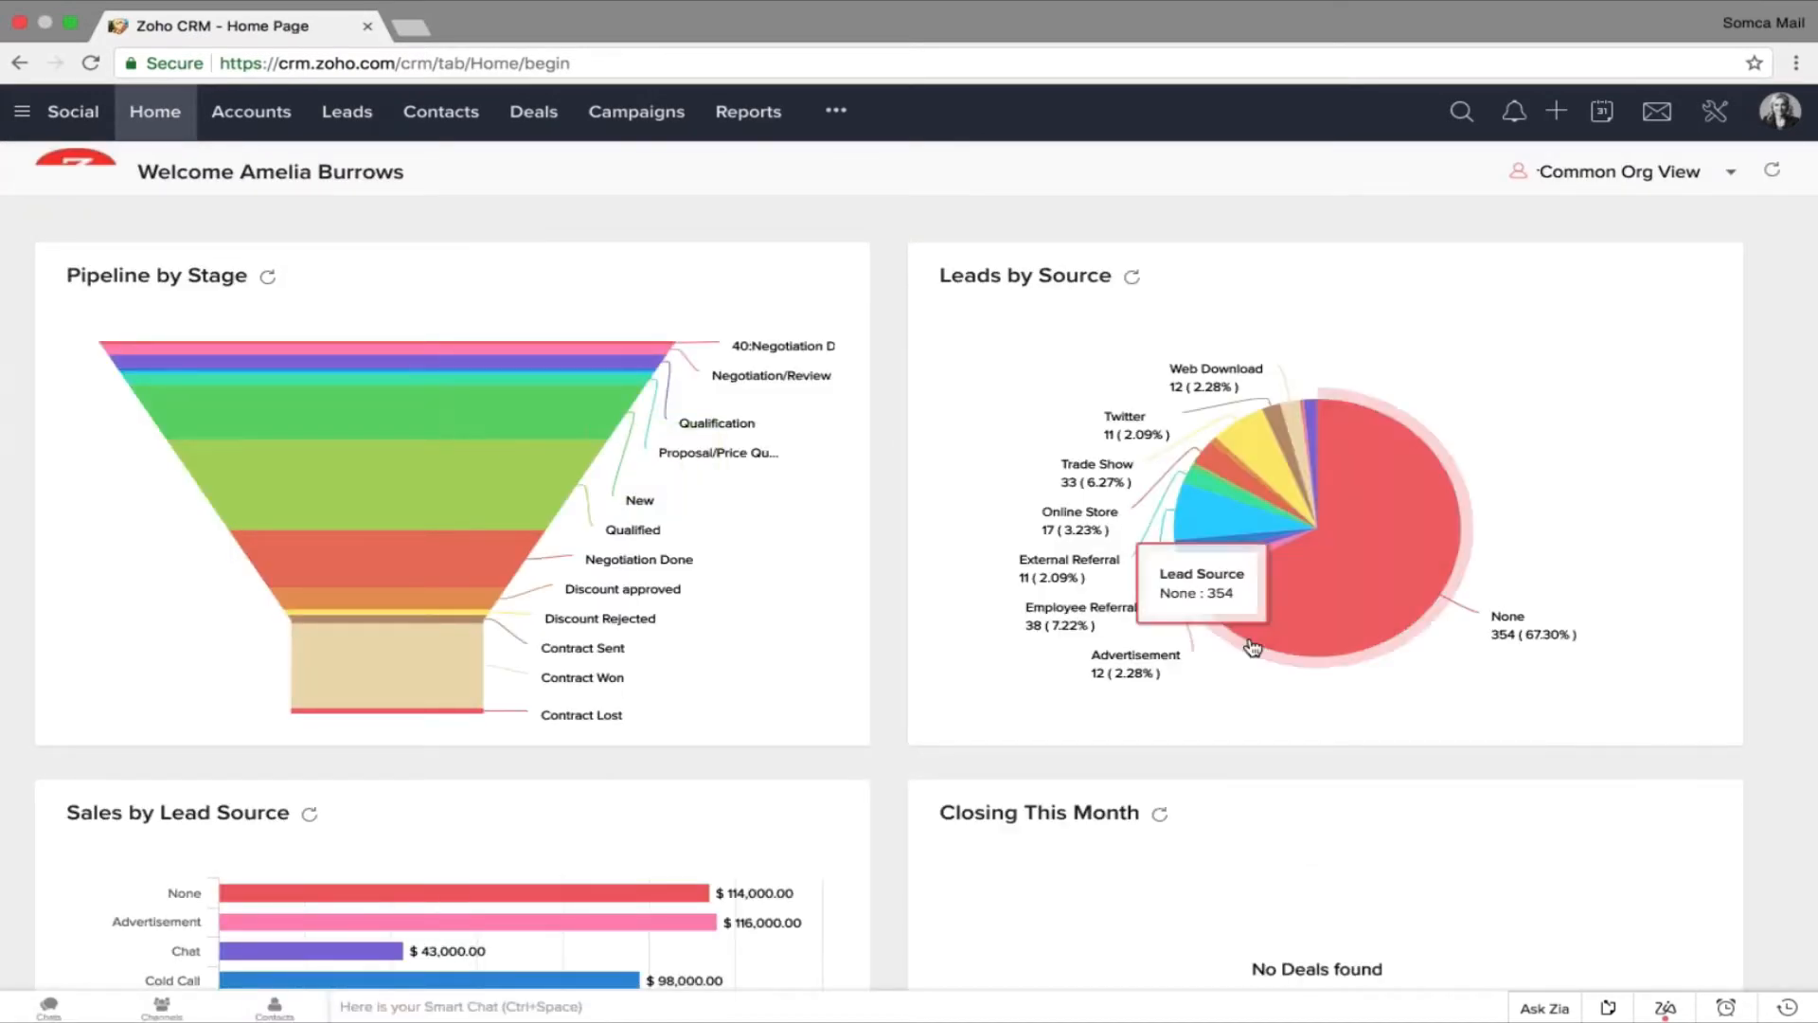
click(1639, 175)
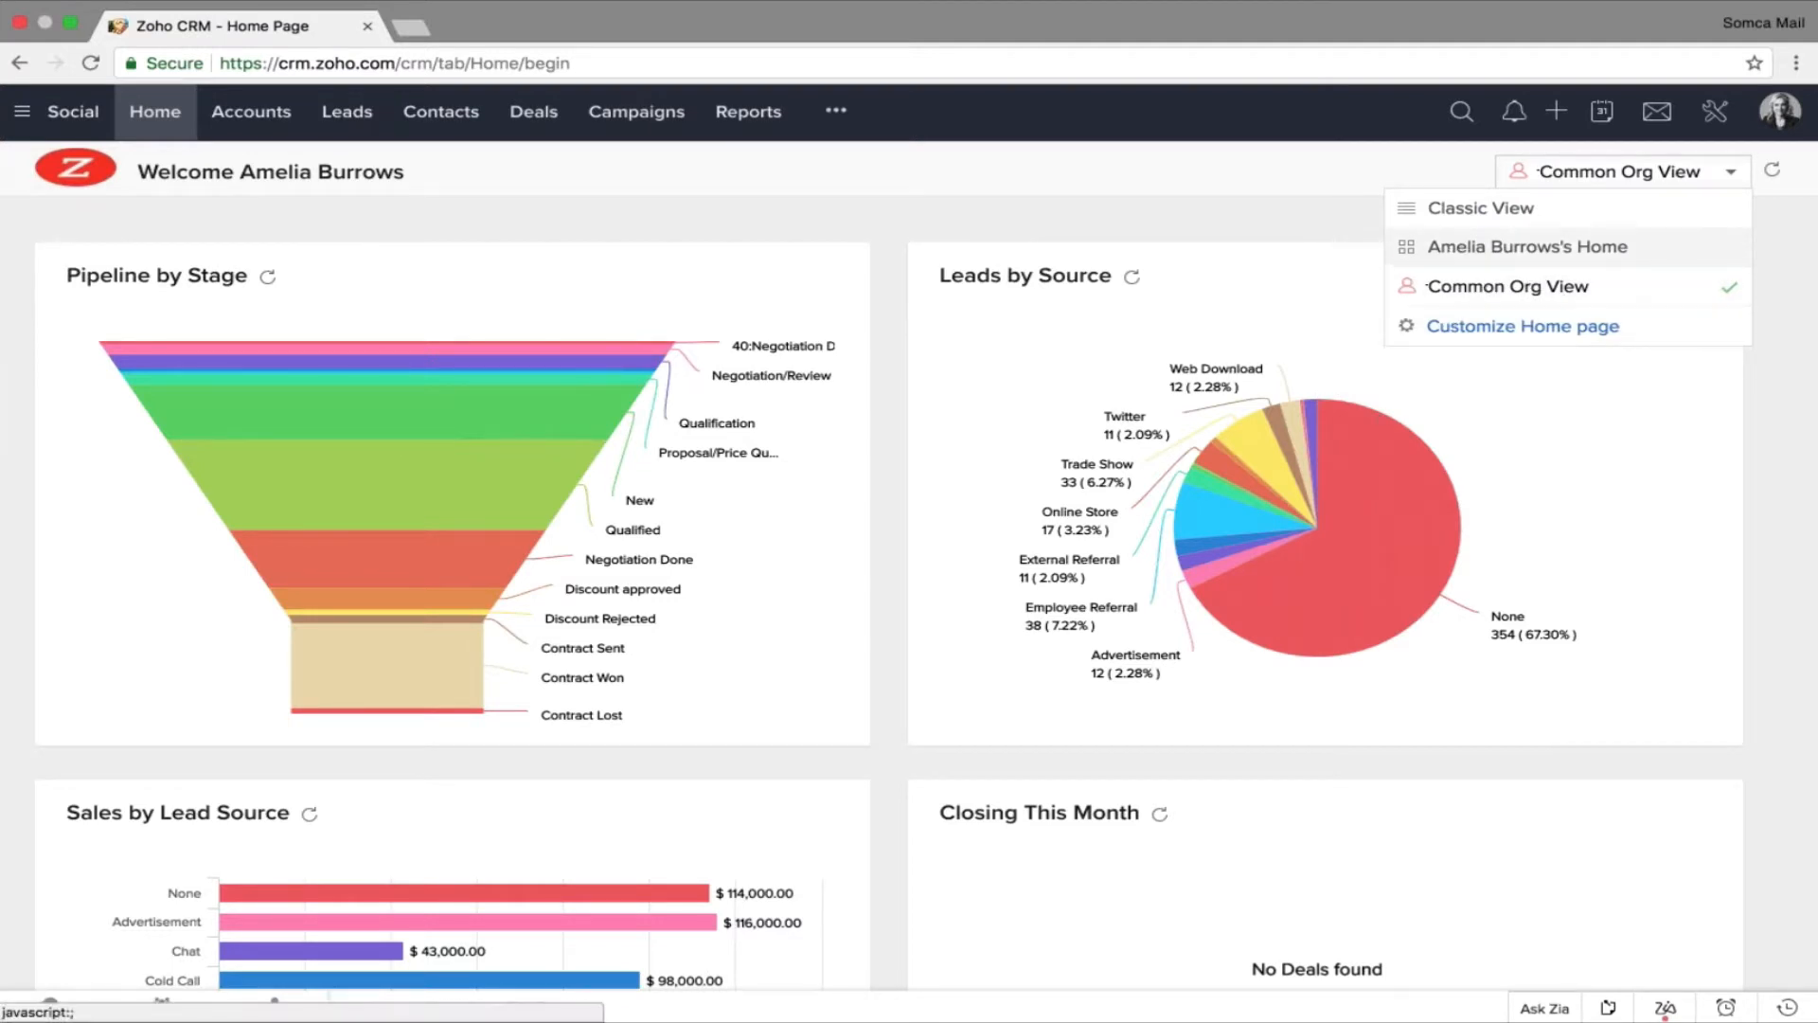
click(1561, 286)
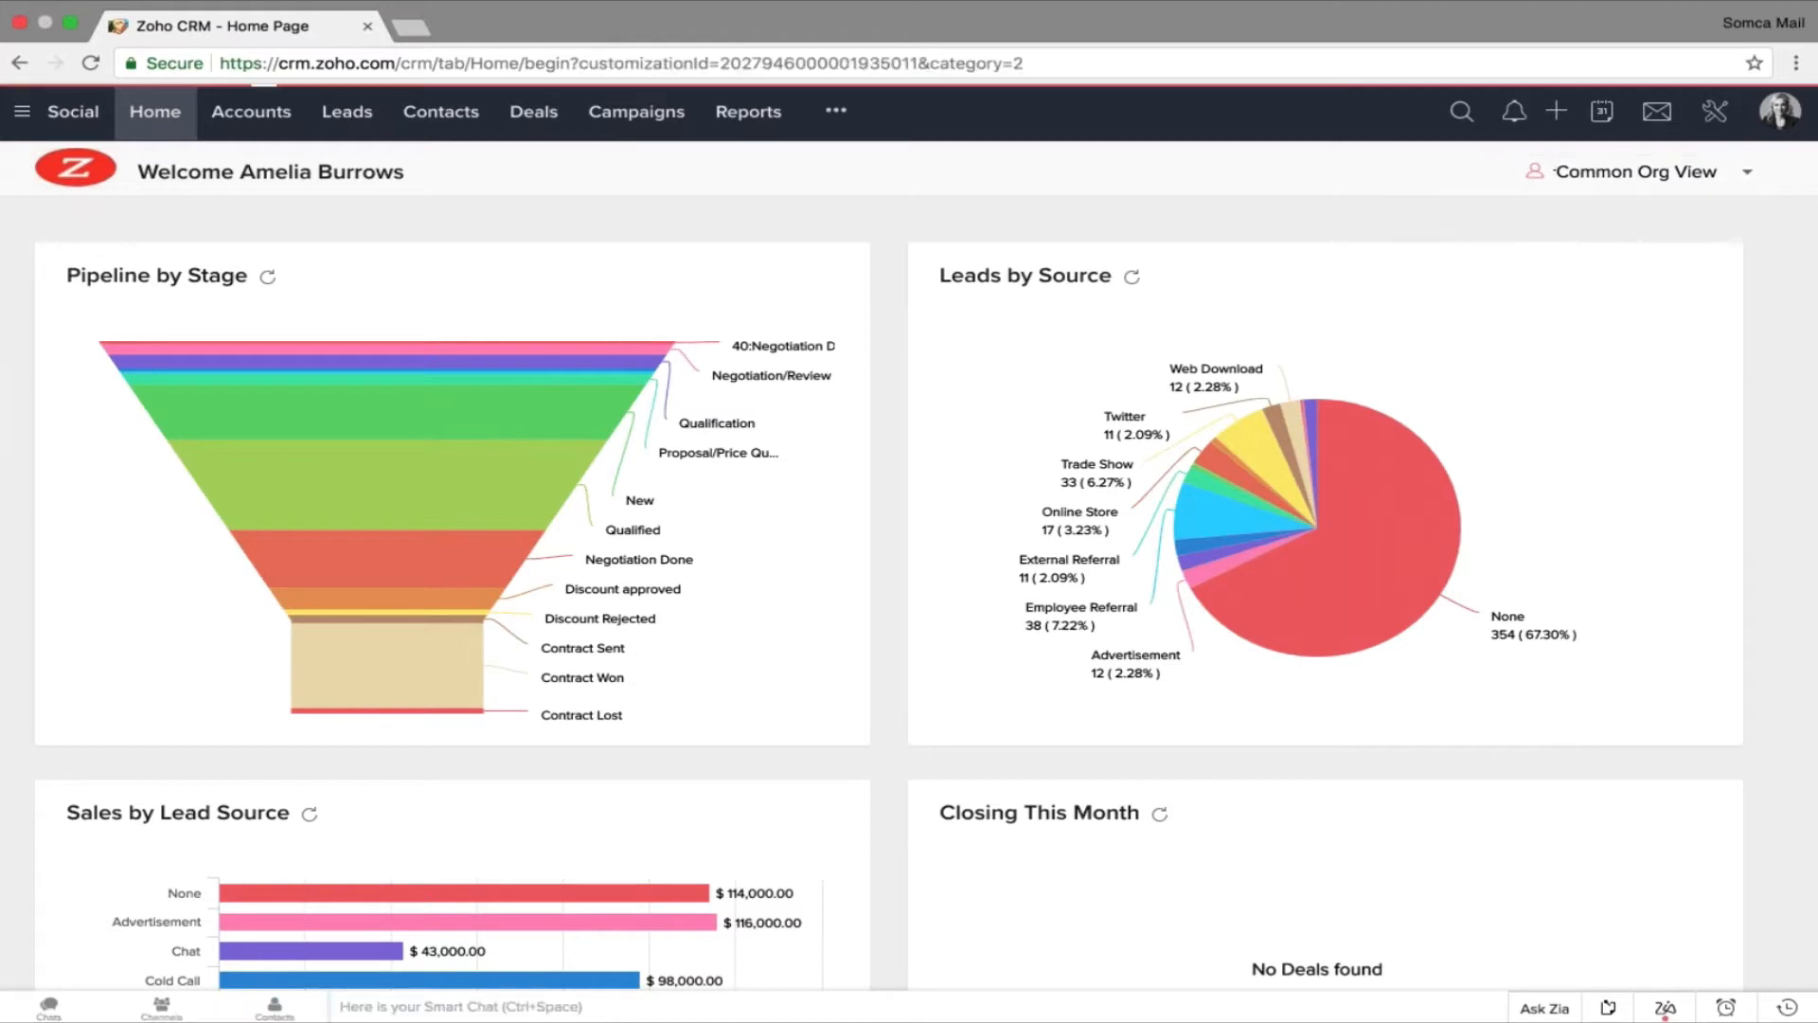
mouse_move(1238, 555)
scroll(1238, 555, down, 20)
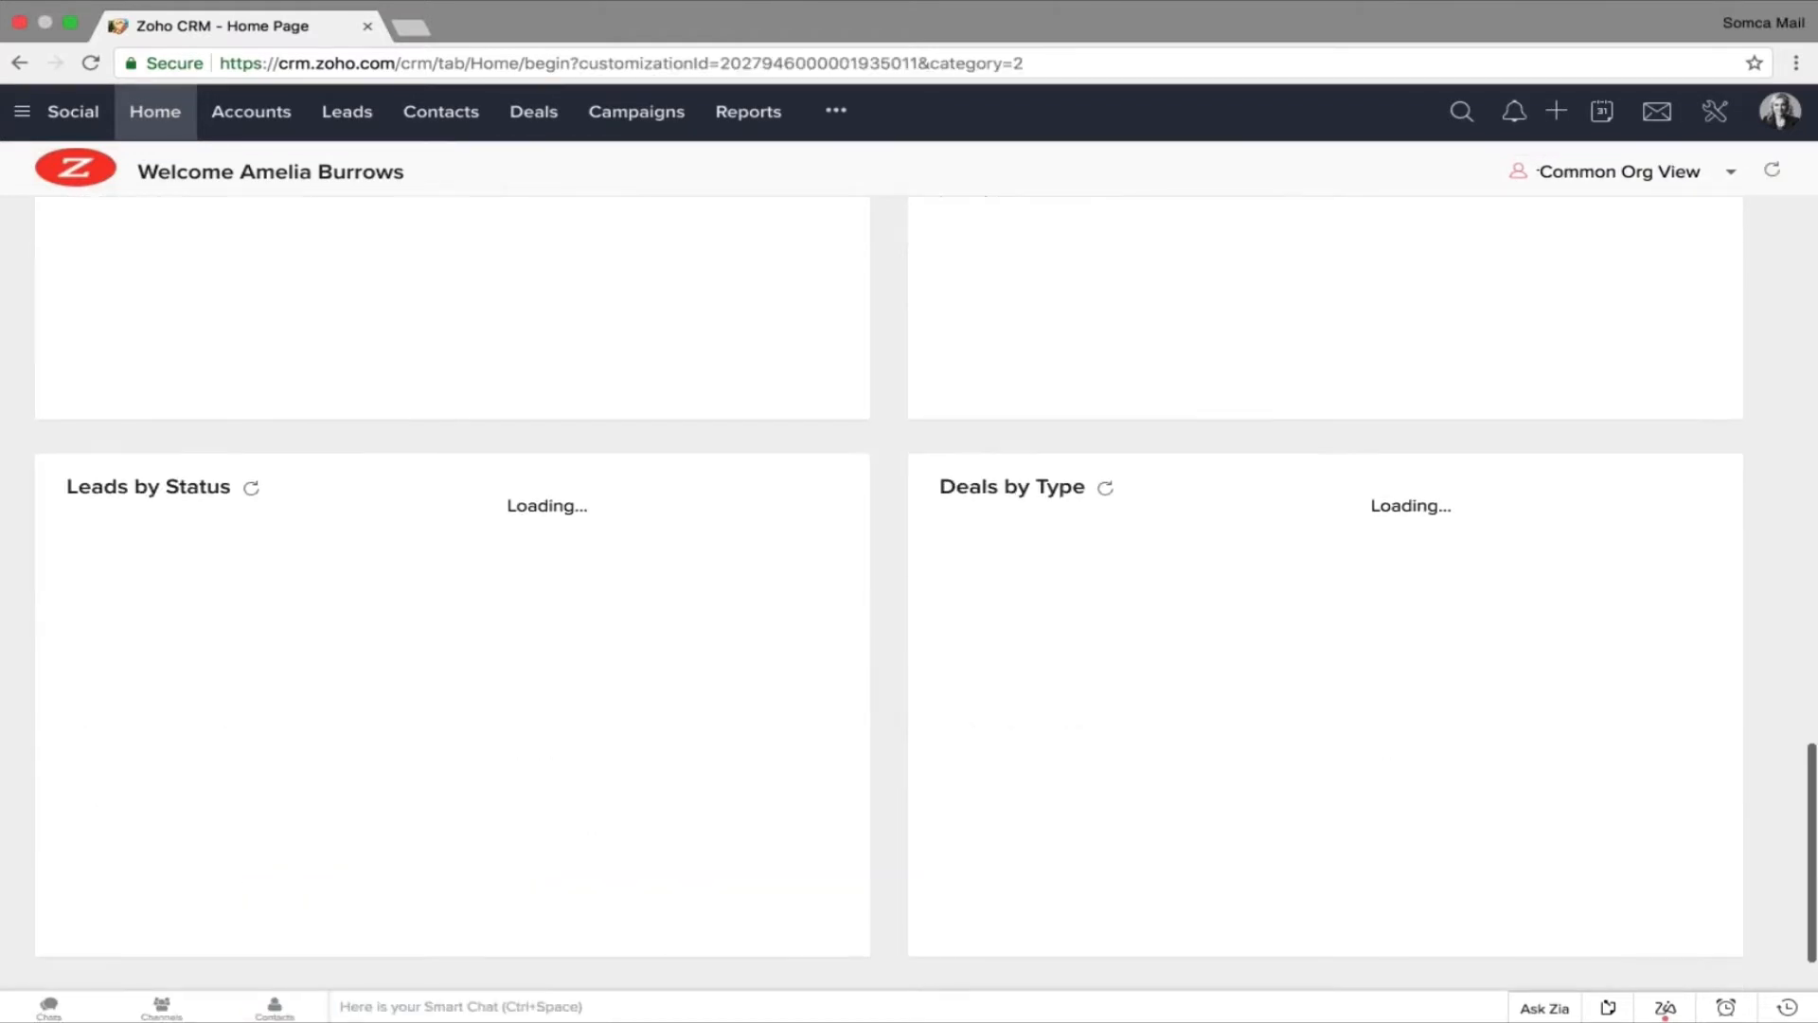
scroll(1316, 530, up, 20)
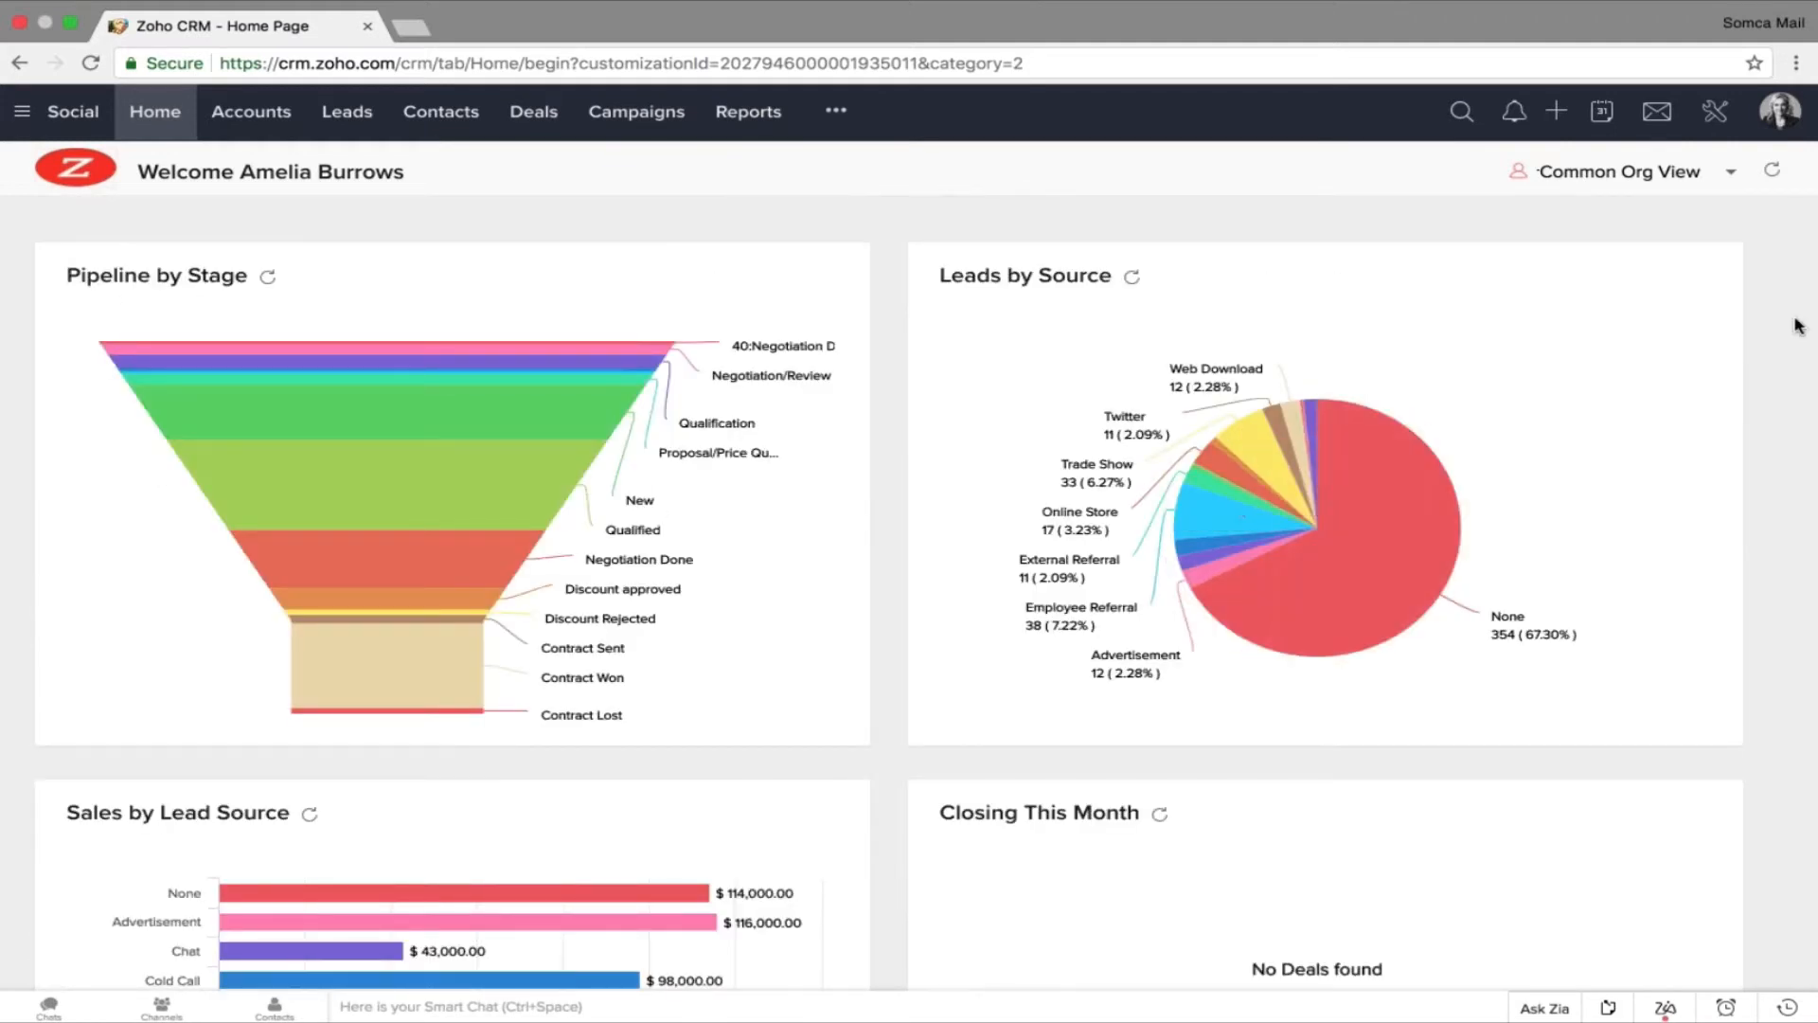
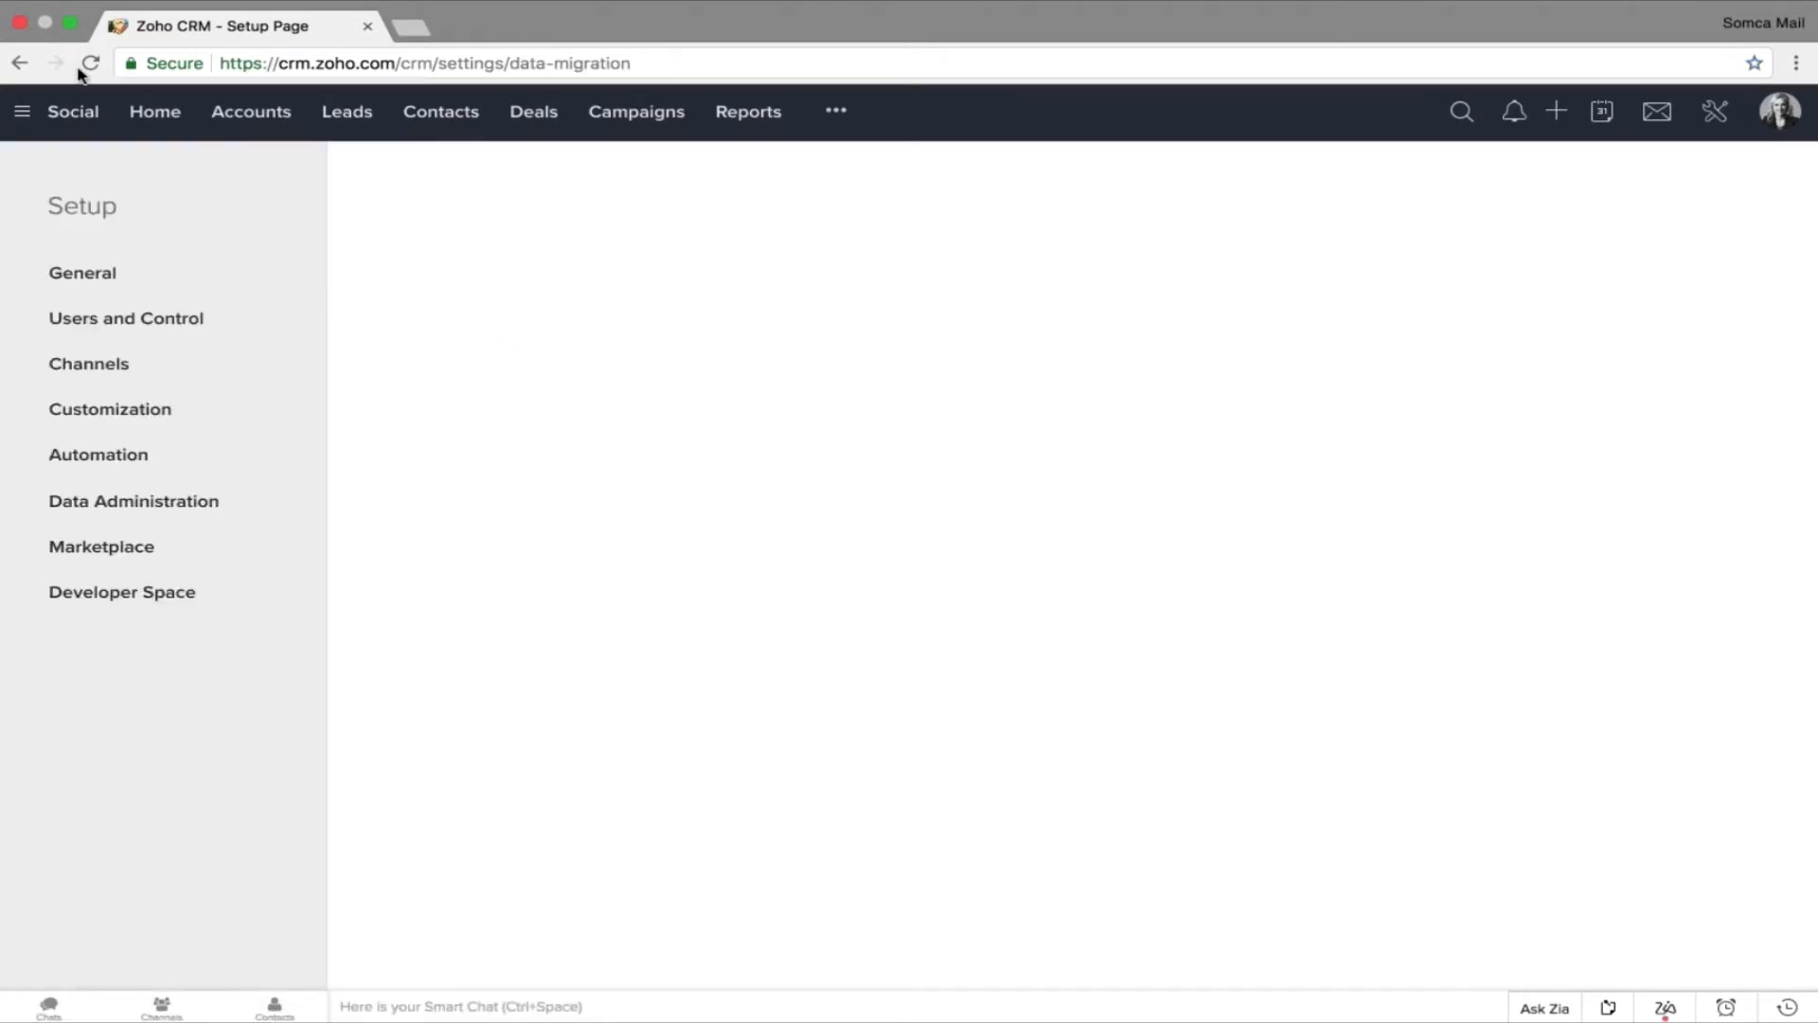
Reload the Data Migration page, start an Other CRM migration and view the file selection without choosing a file.
click(88, 64)
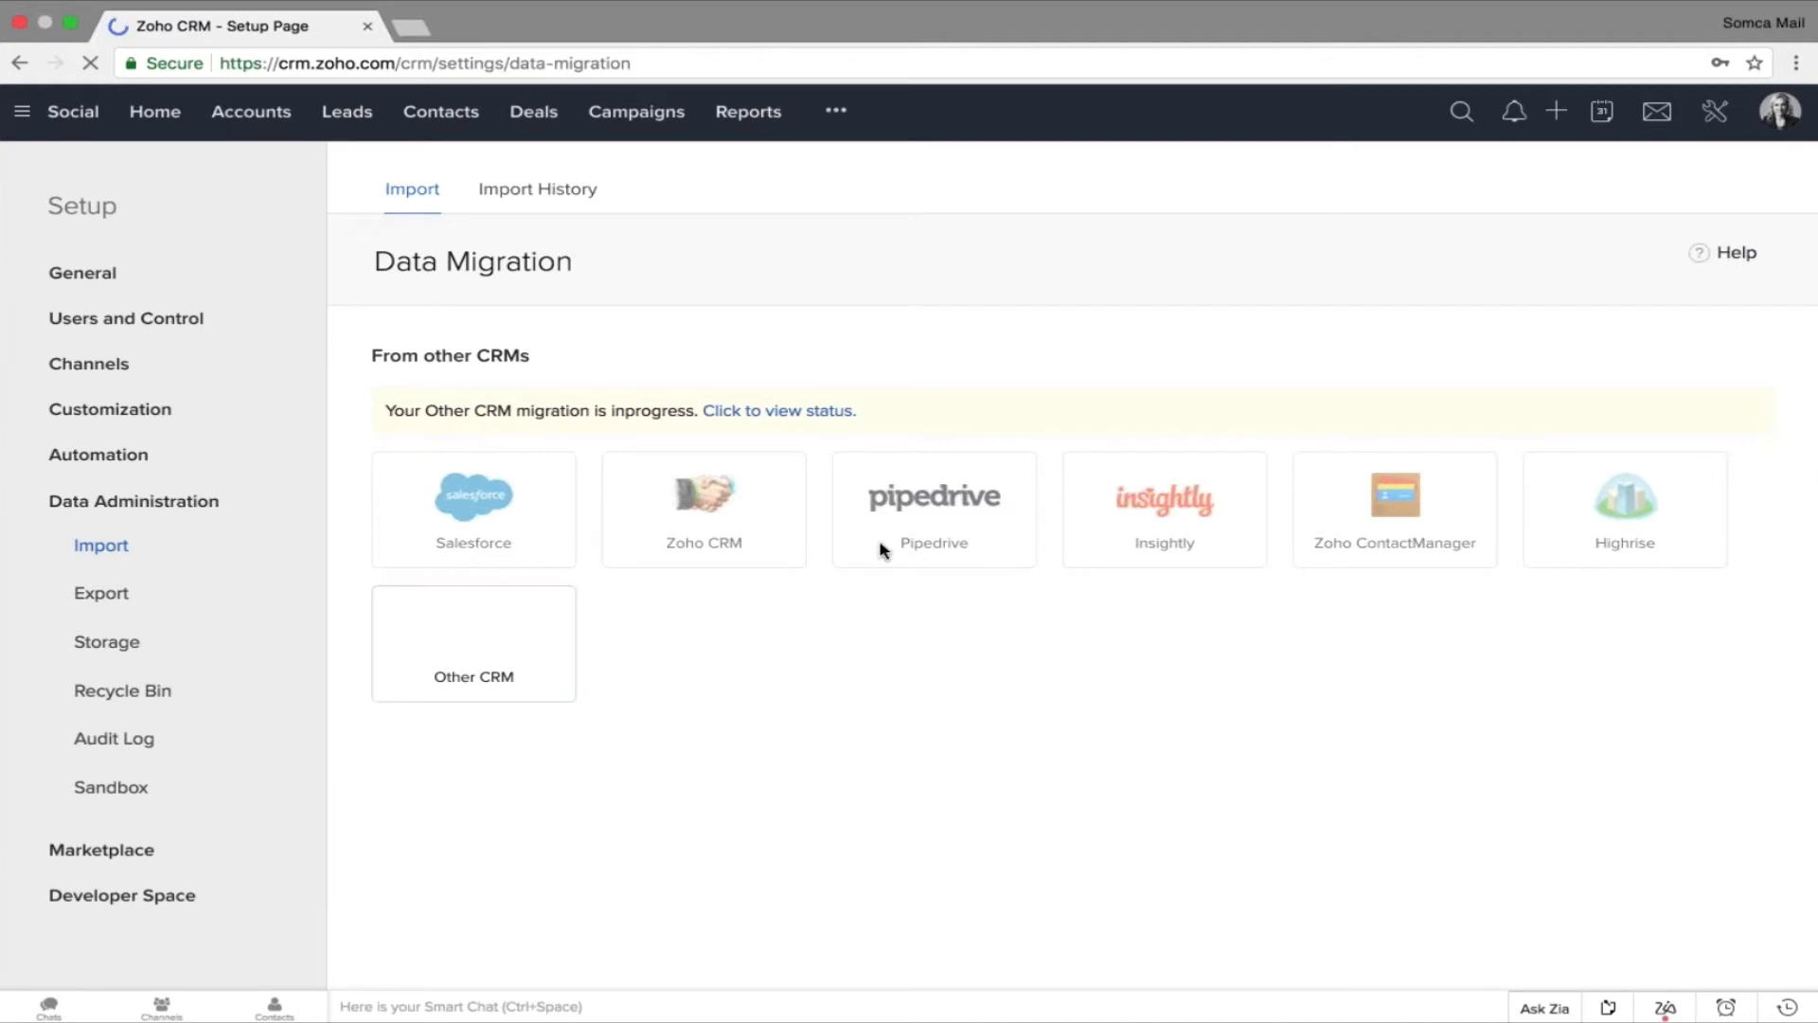
click(473, 644)
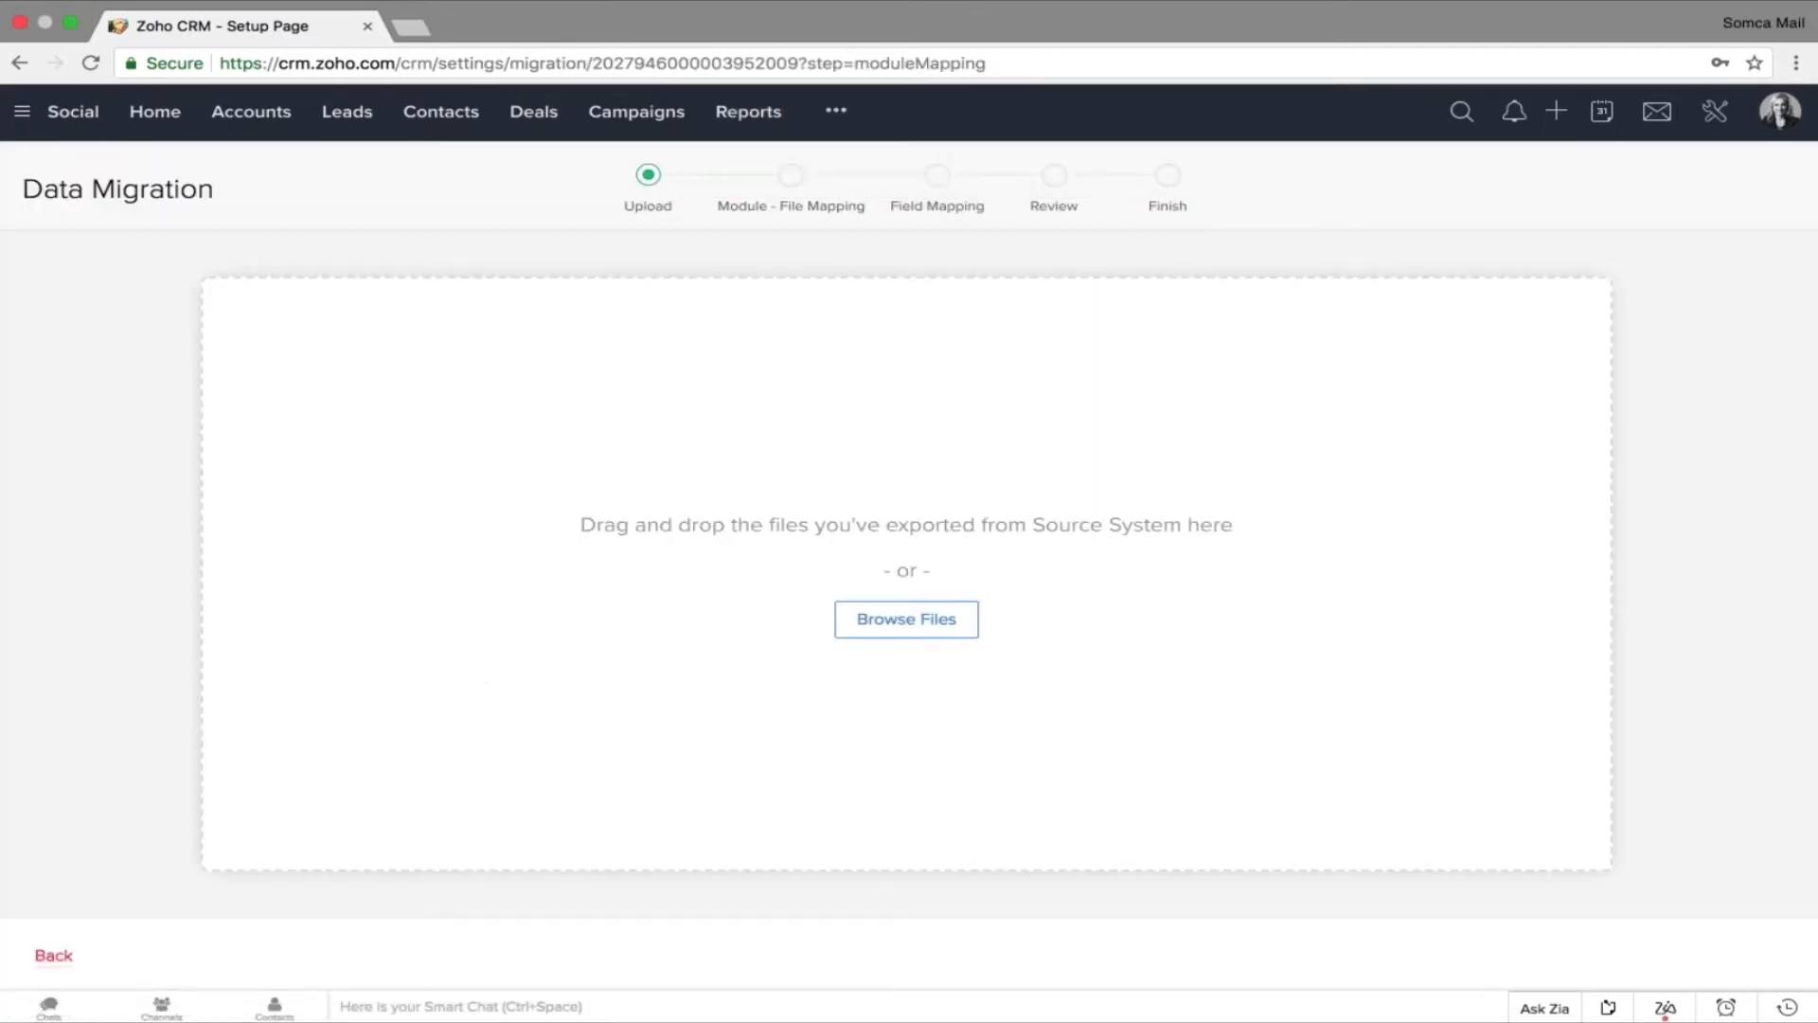
click(906, 618)
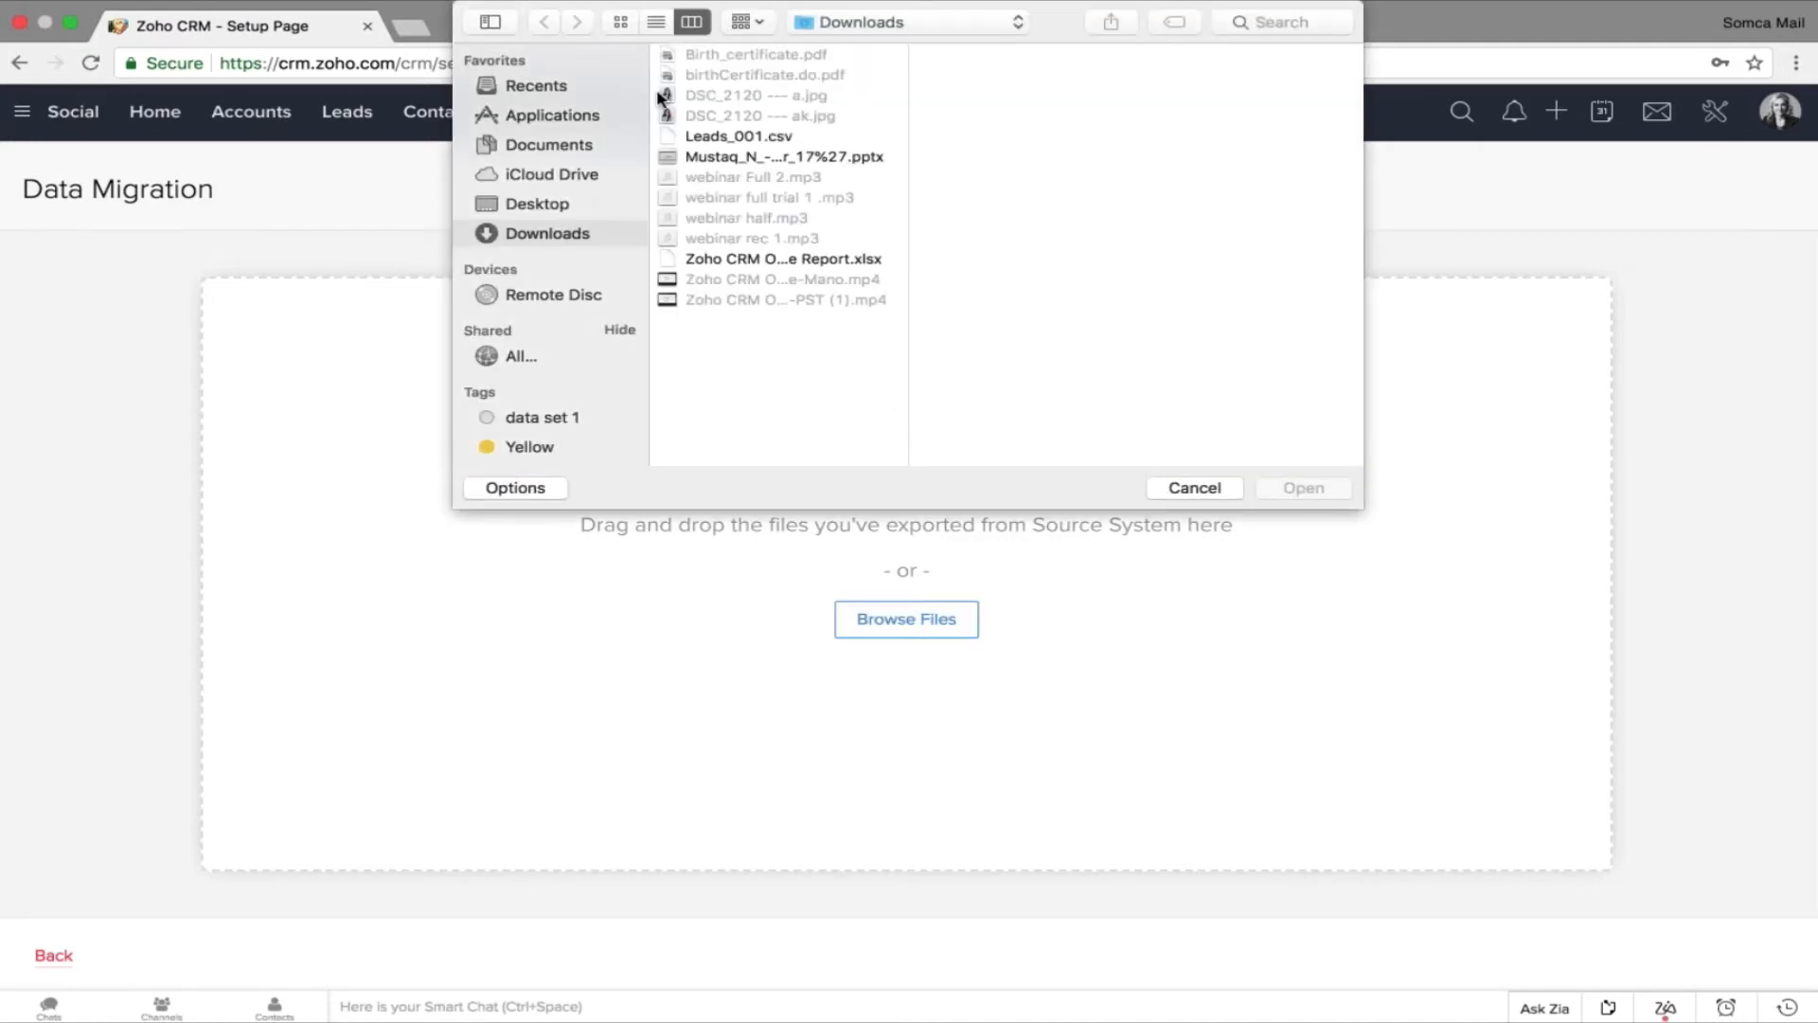
key(Escape)
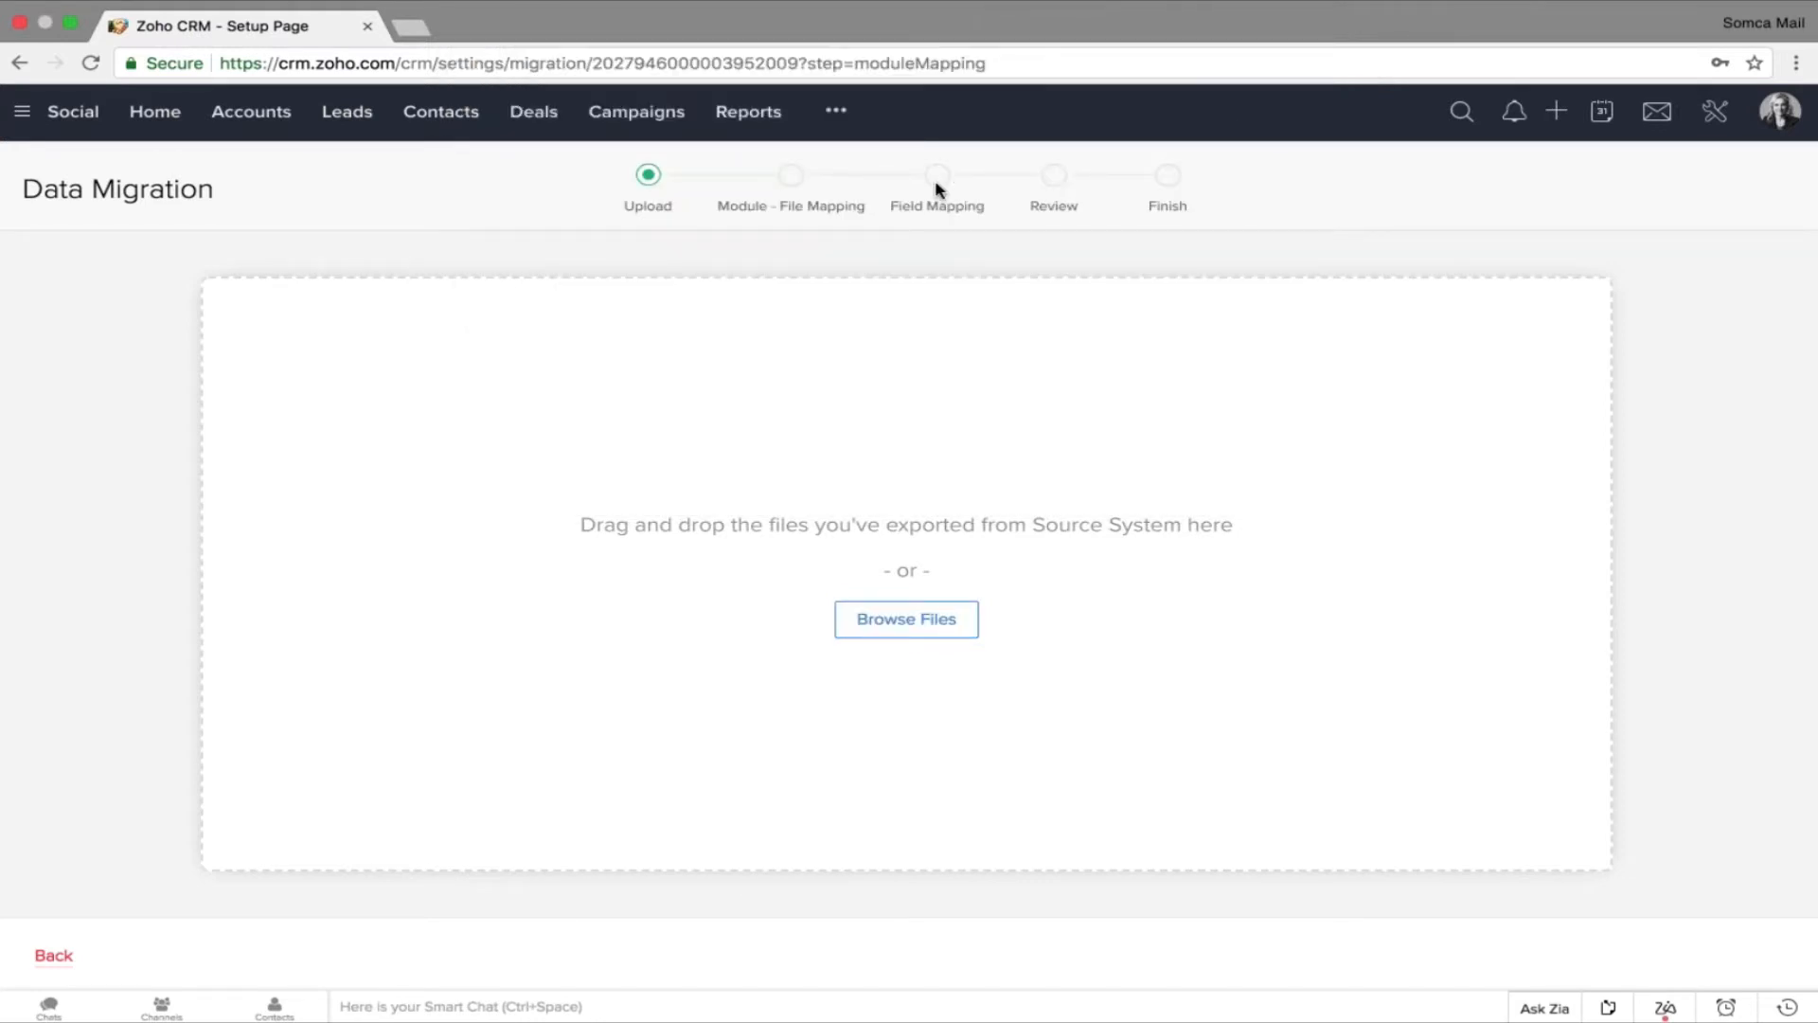
Go to the Leads module, look over the Motor Insurance lead creation form and return to the leads list.
click(346, 125)
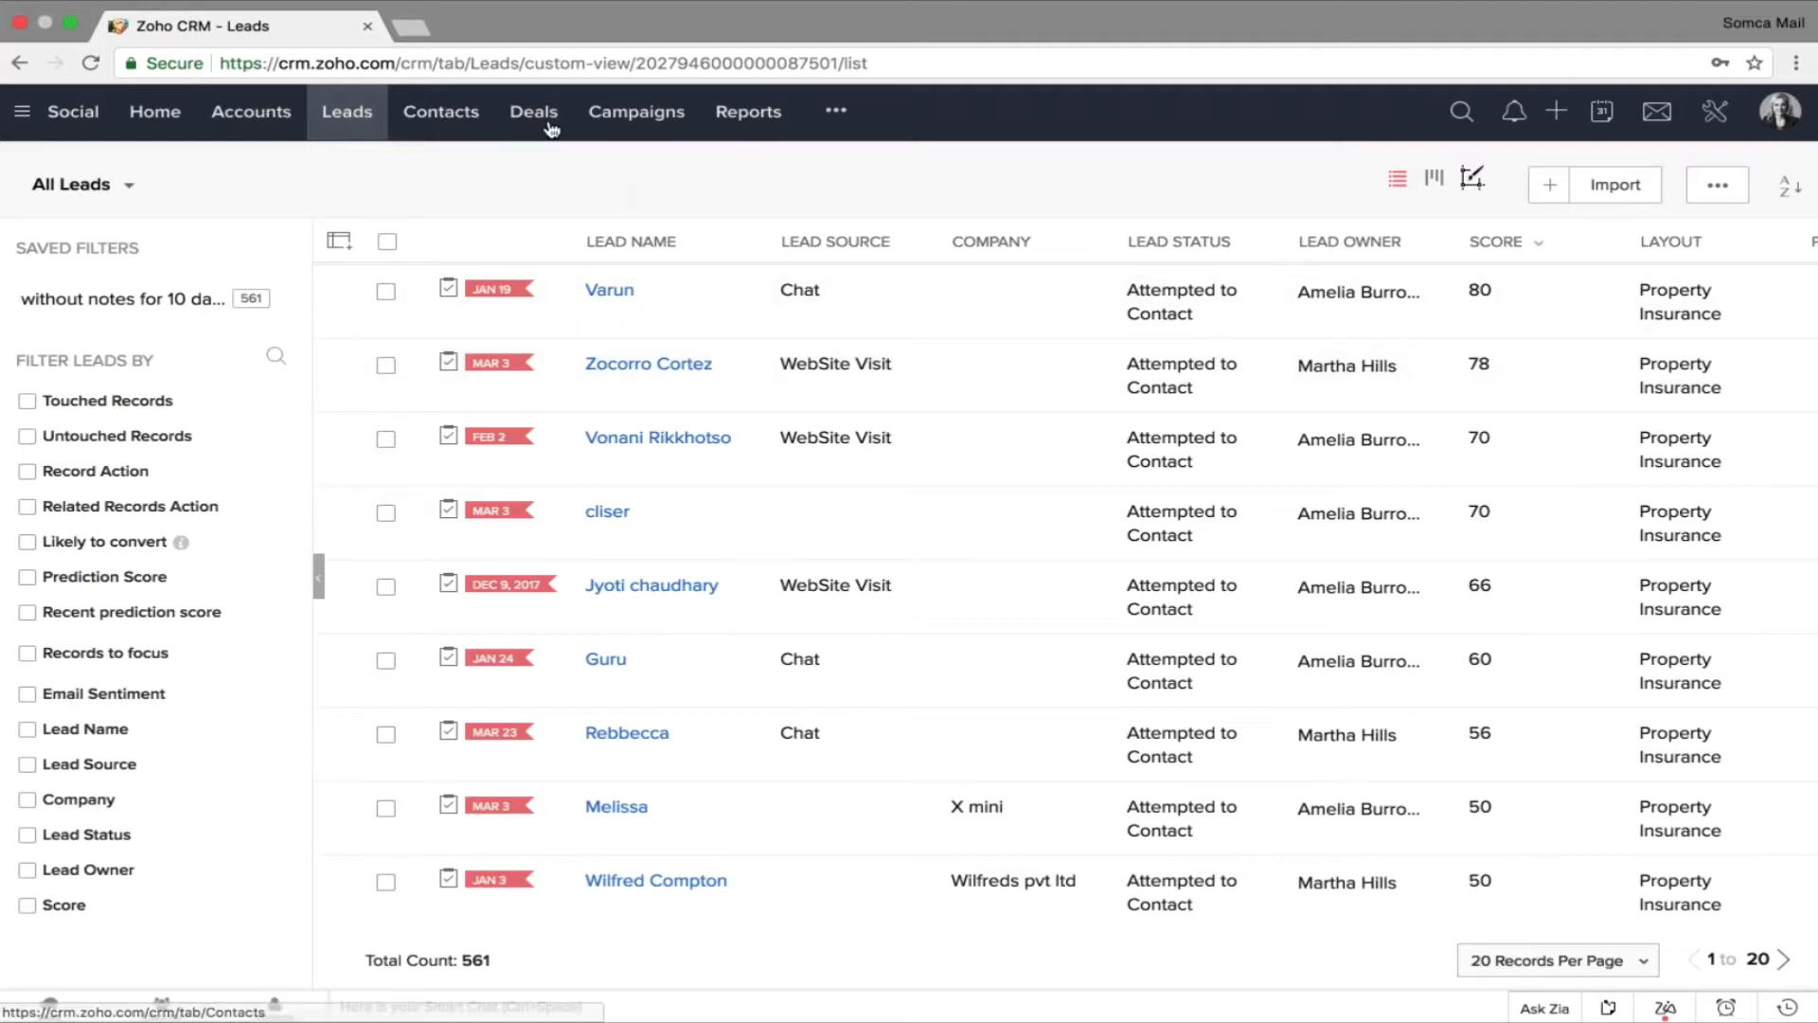
click(1550, 190)
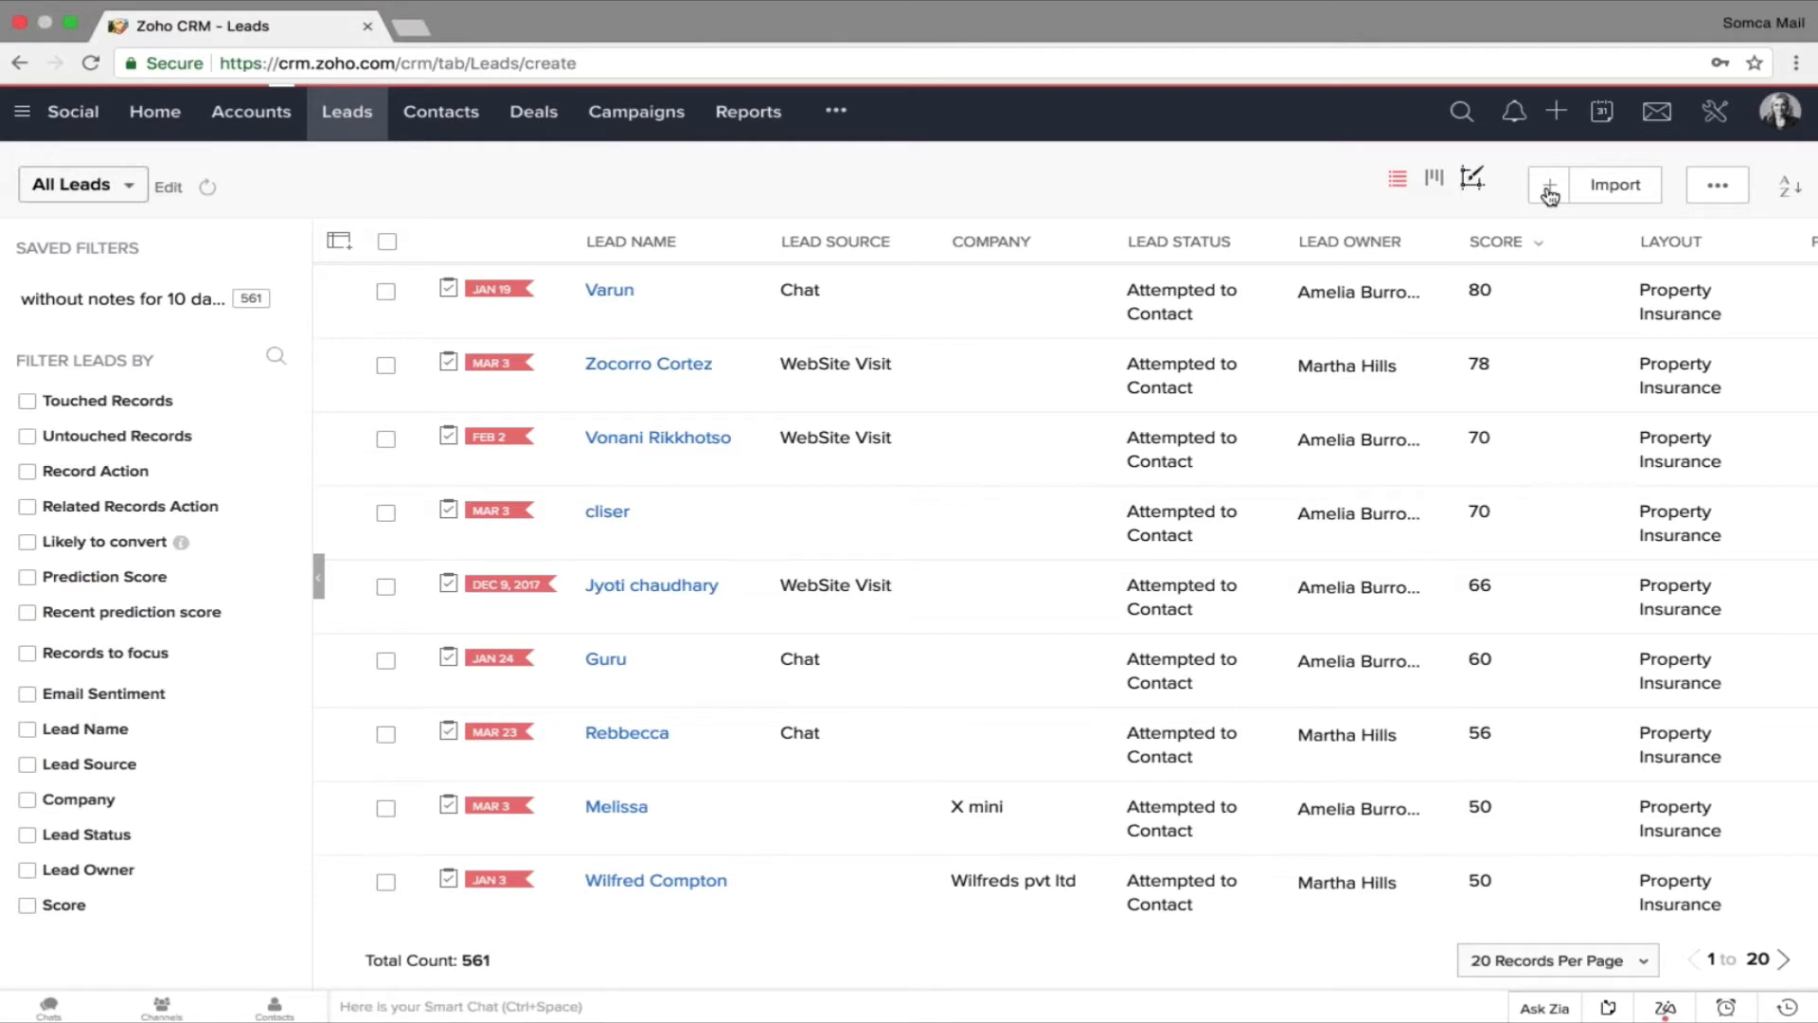
scroll(876, 423, down, 5)
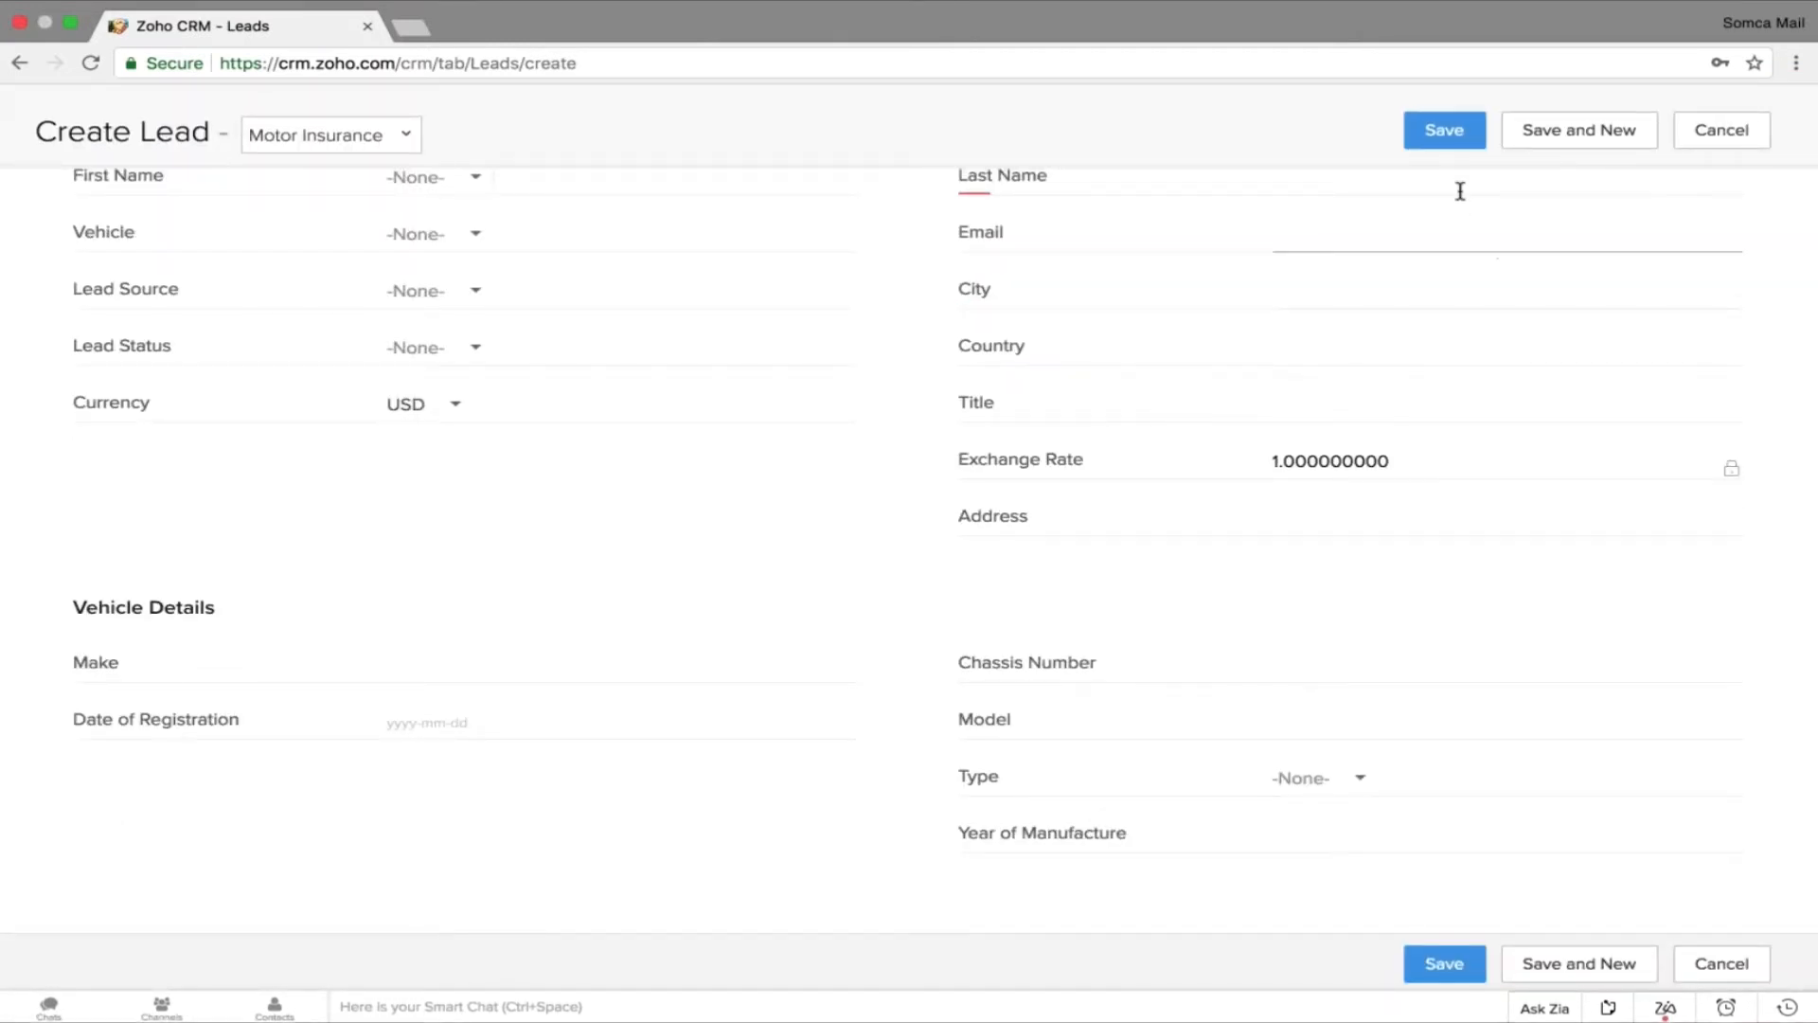
click(20, 63)
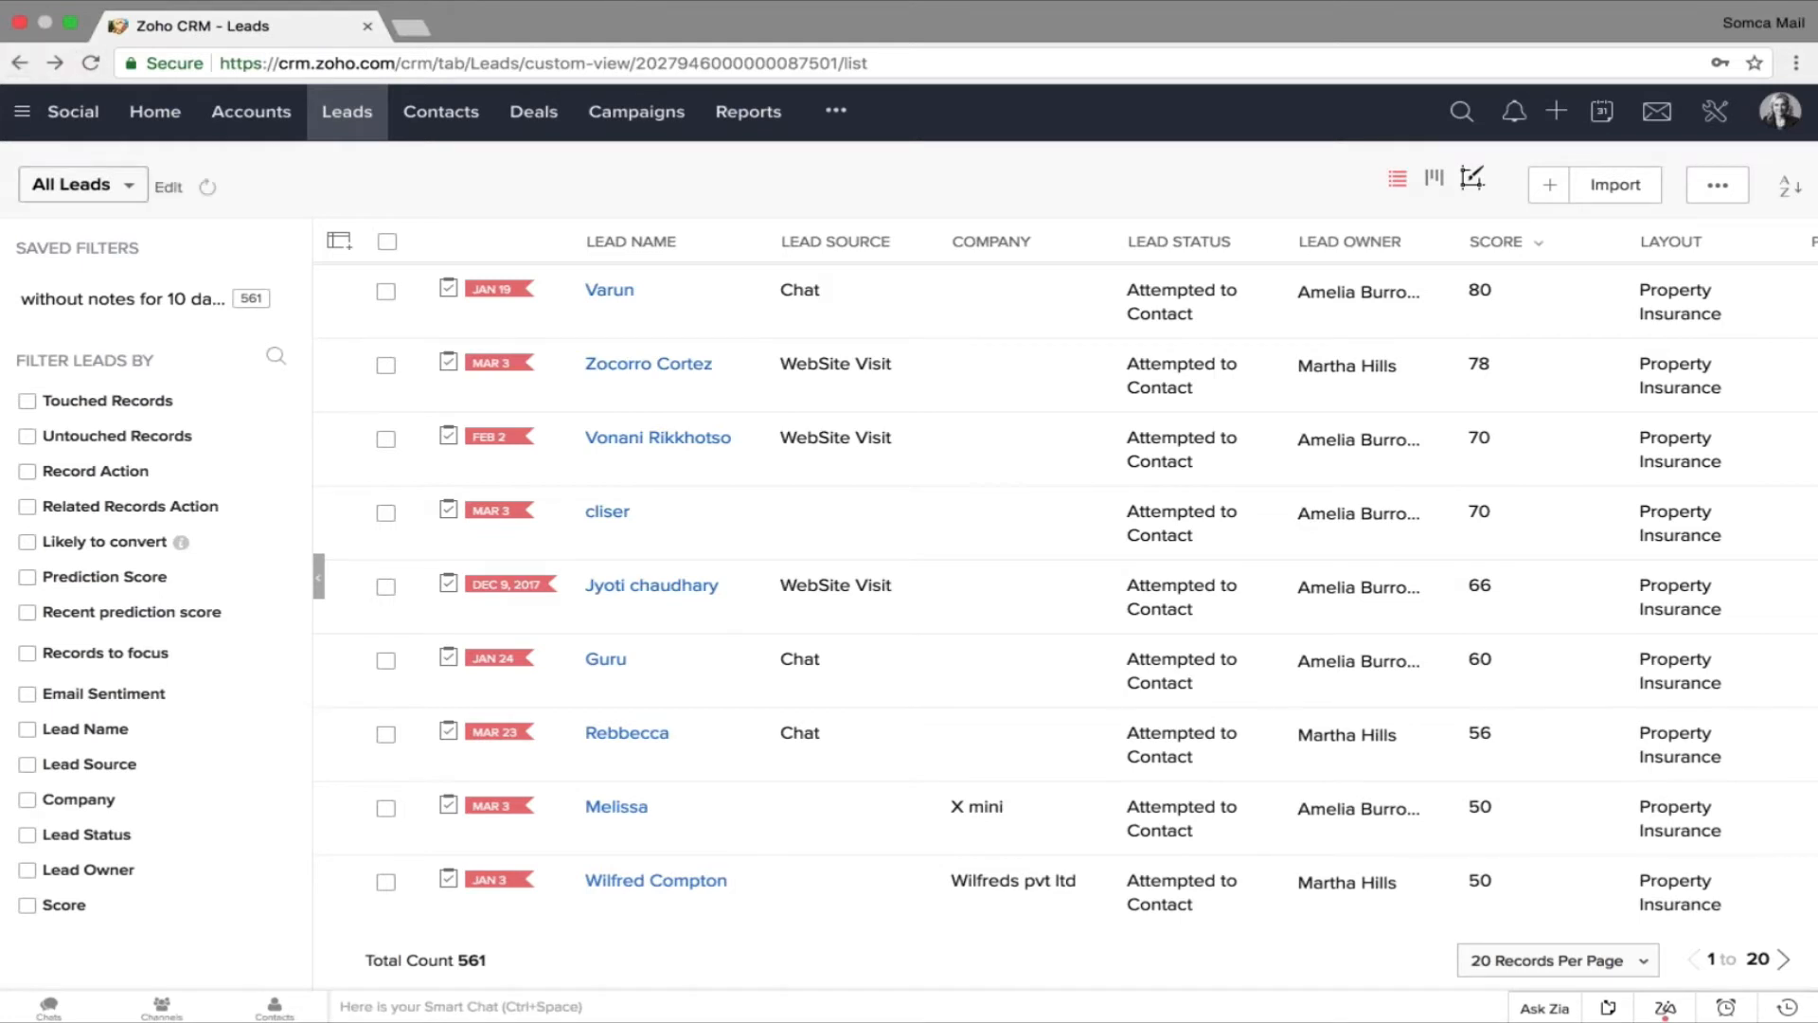
Start importing leads from a file, select Leads_001.csv in Downloads and cancel the file selection.
click(1616, 184)
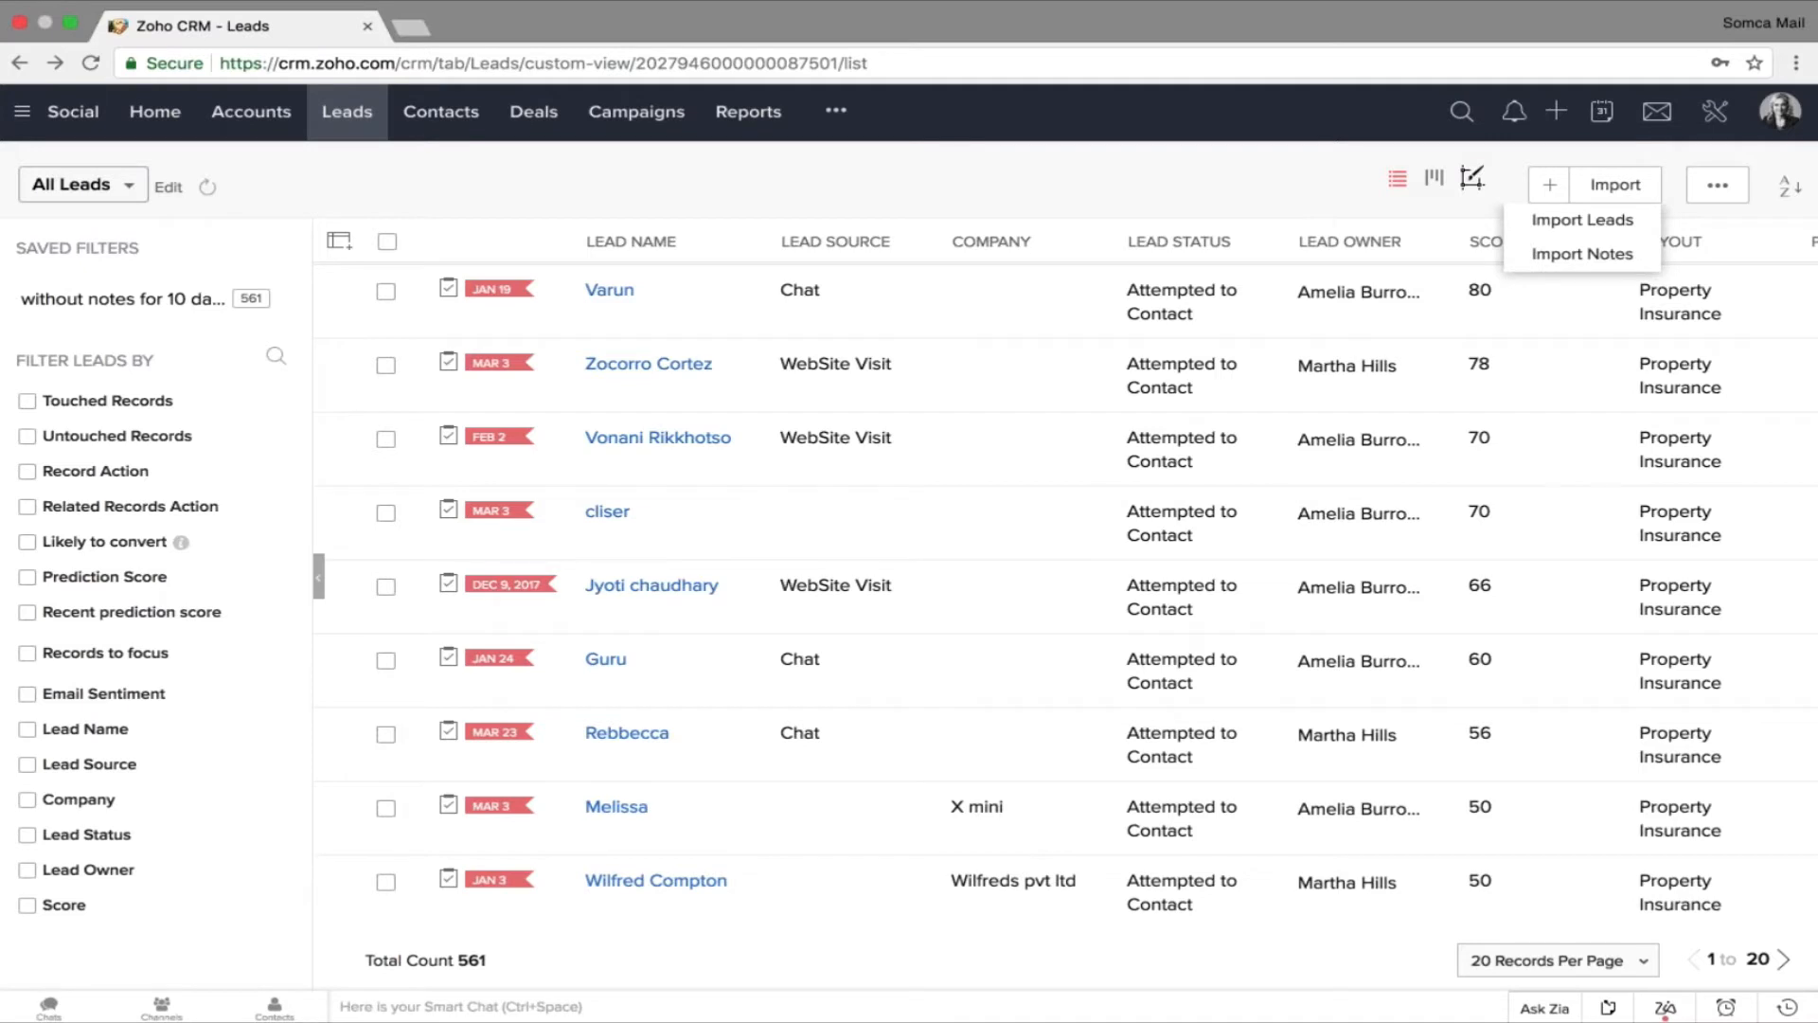
click(1604, 222)
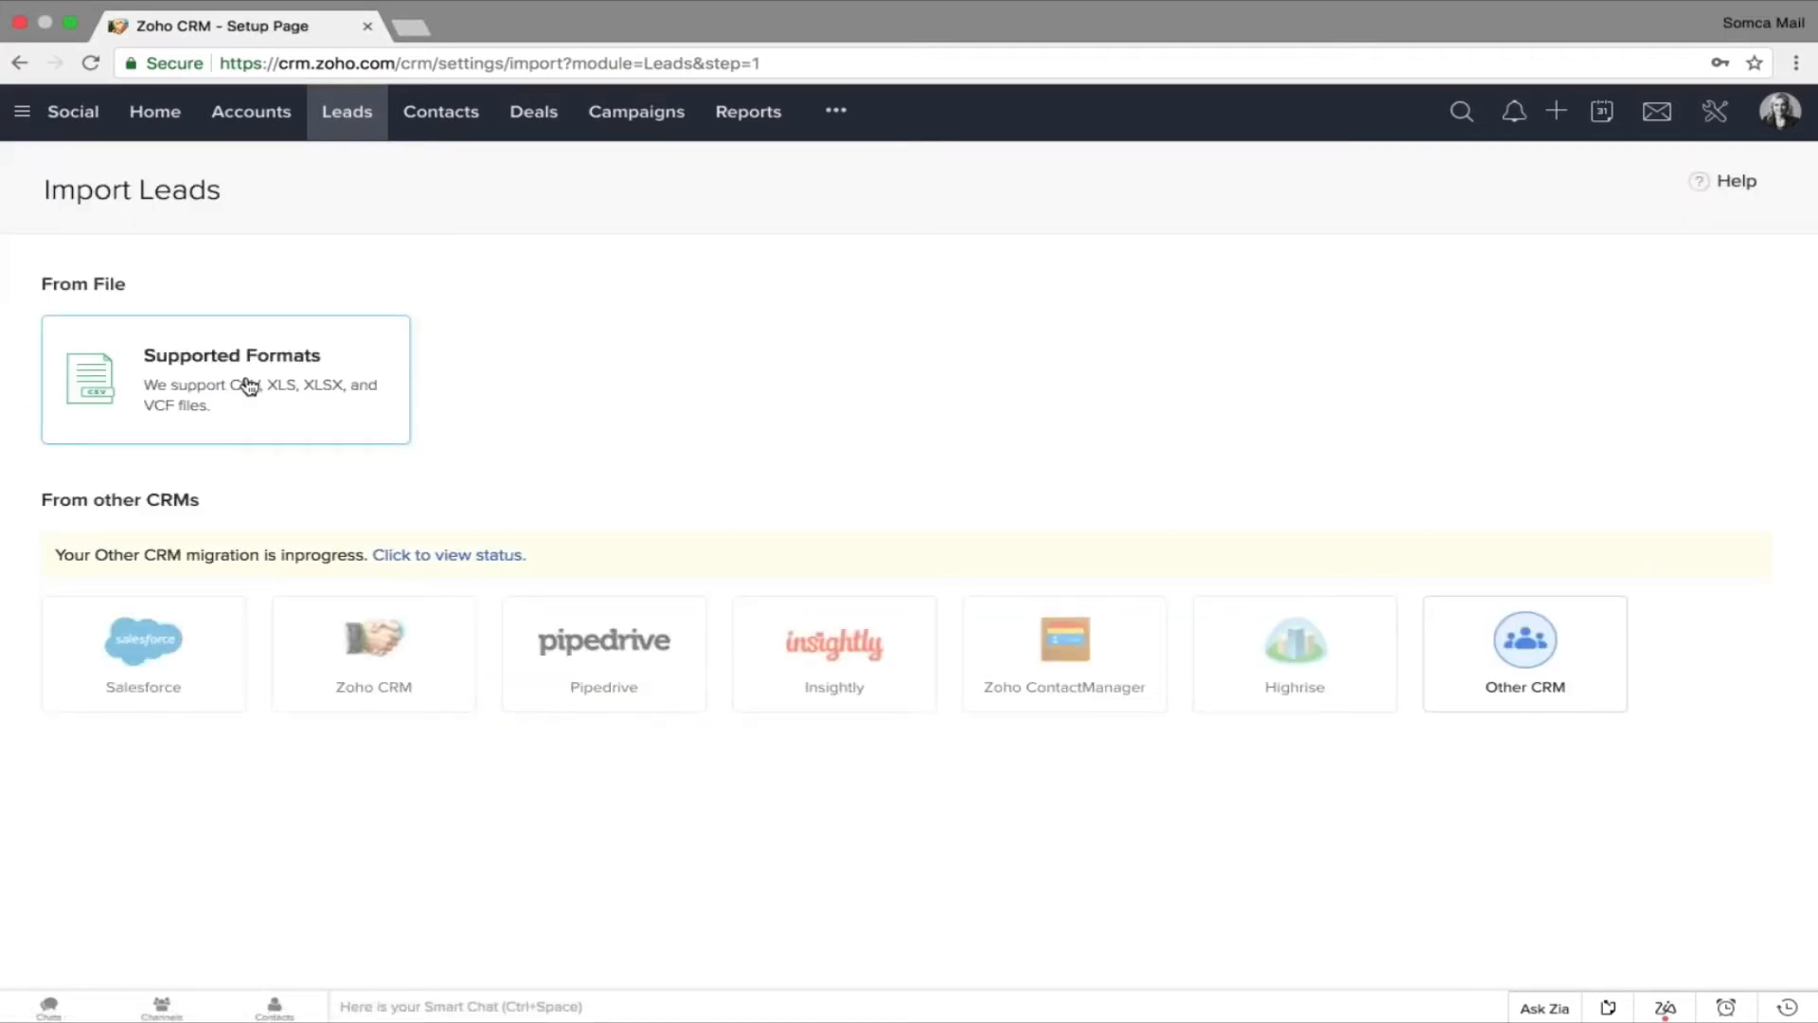
click(249, 385)
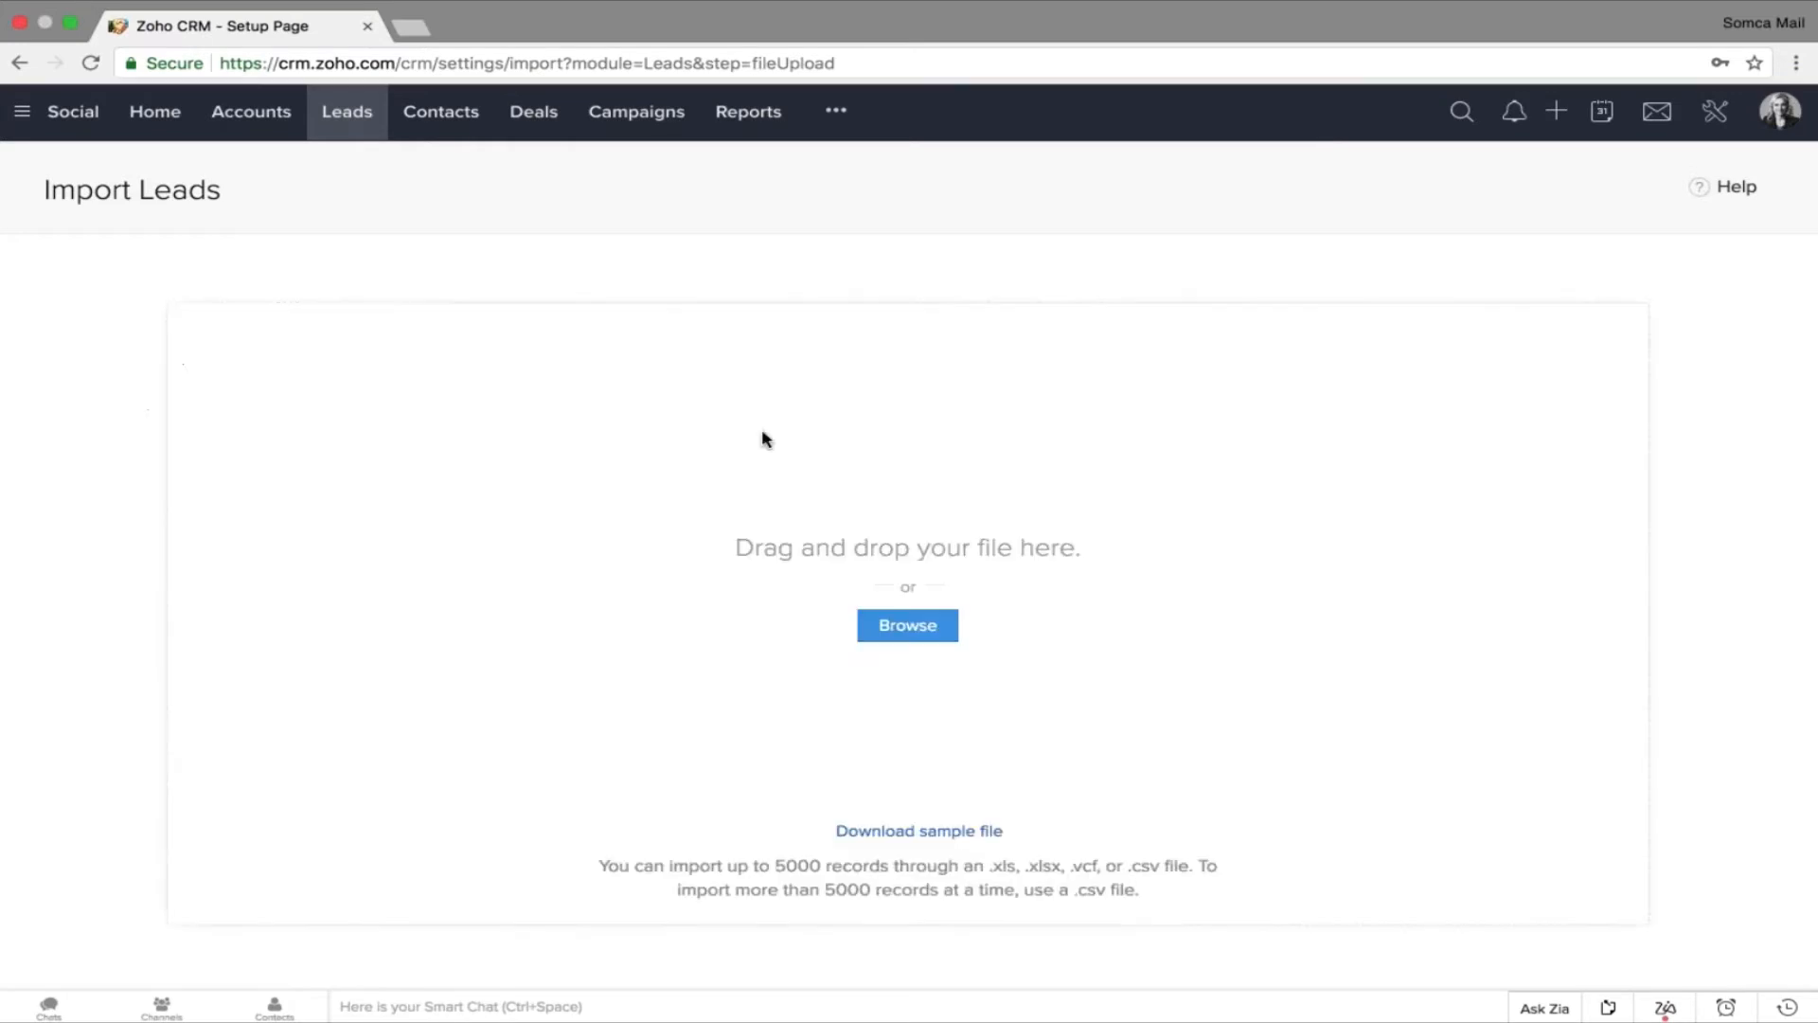
click(935, 645)
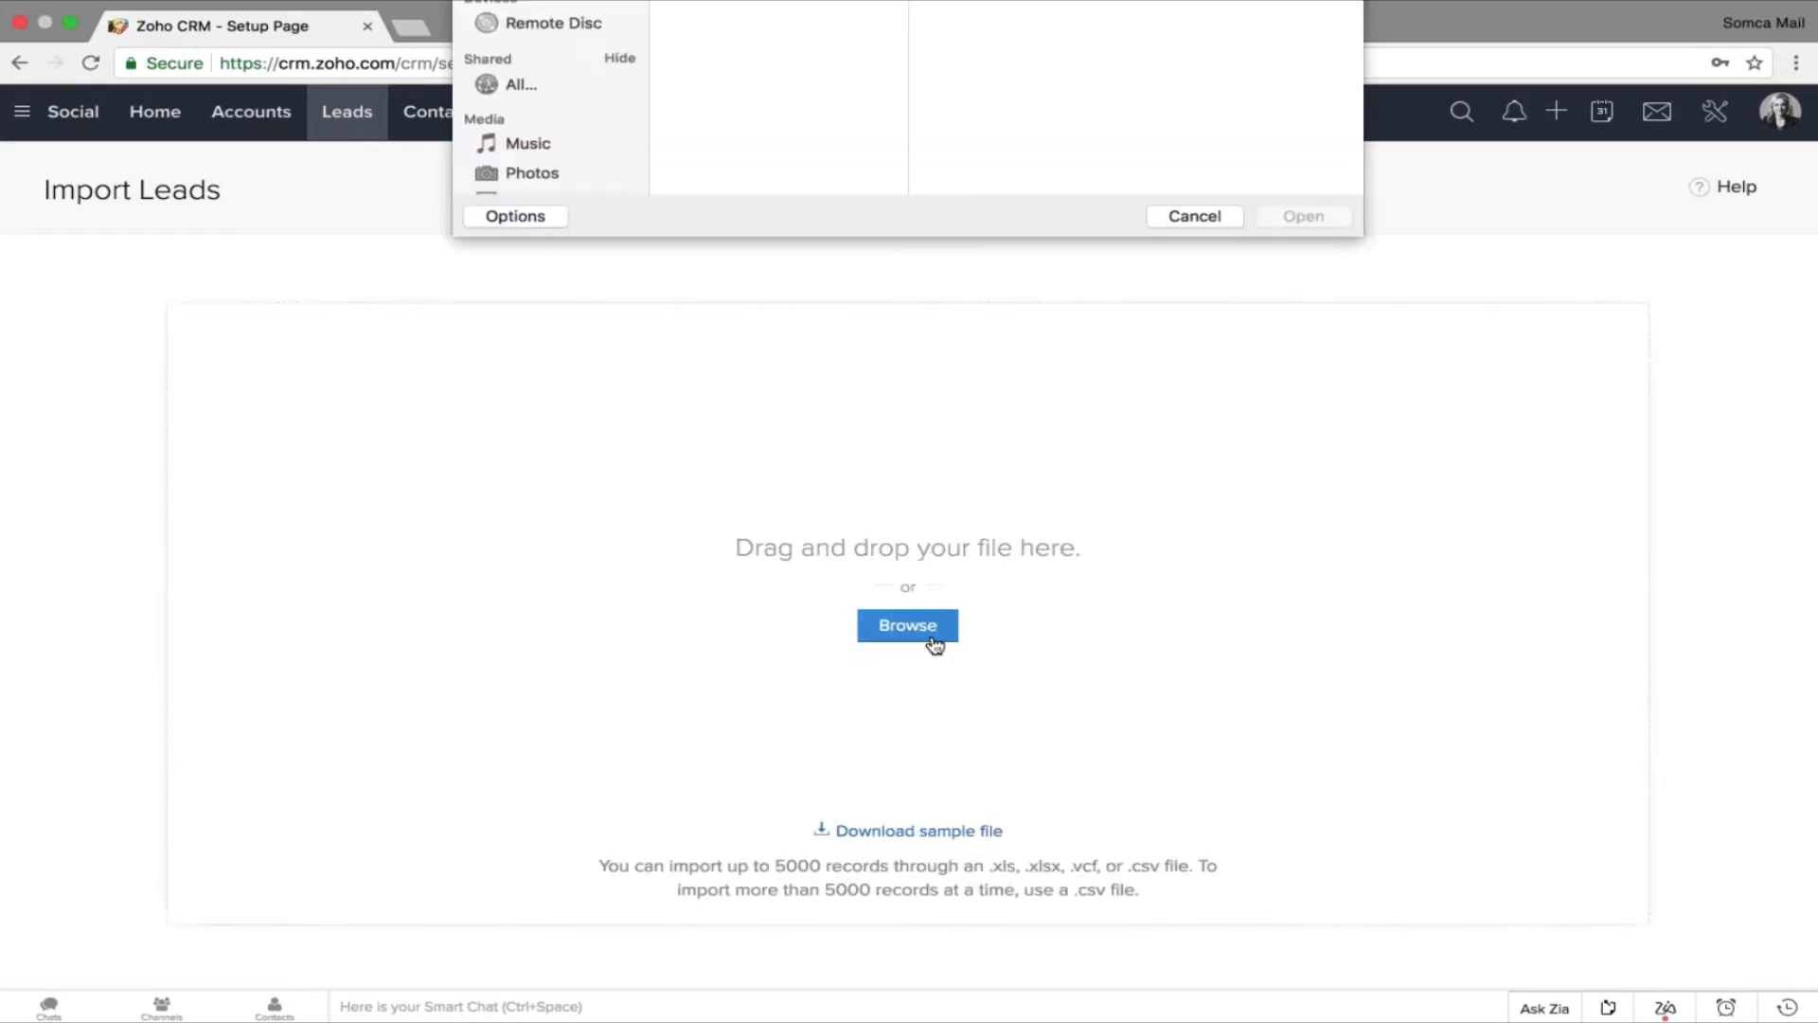
click(745, 139)
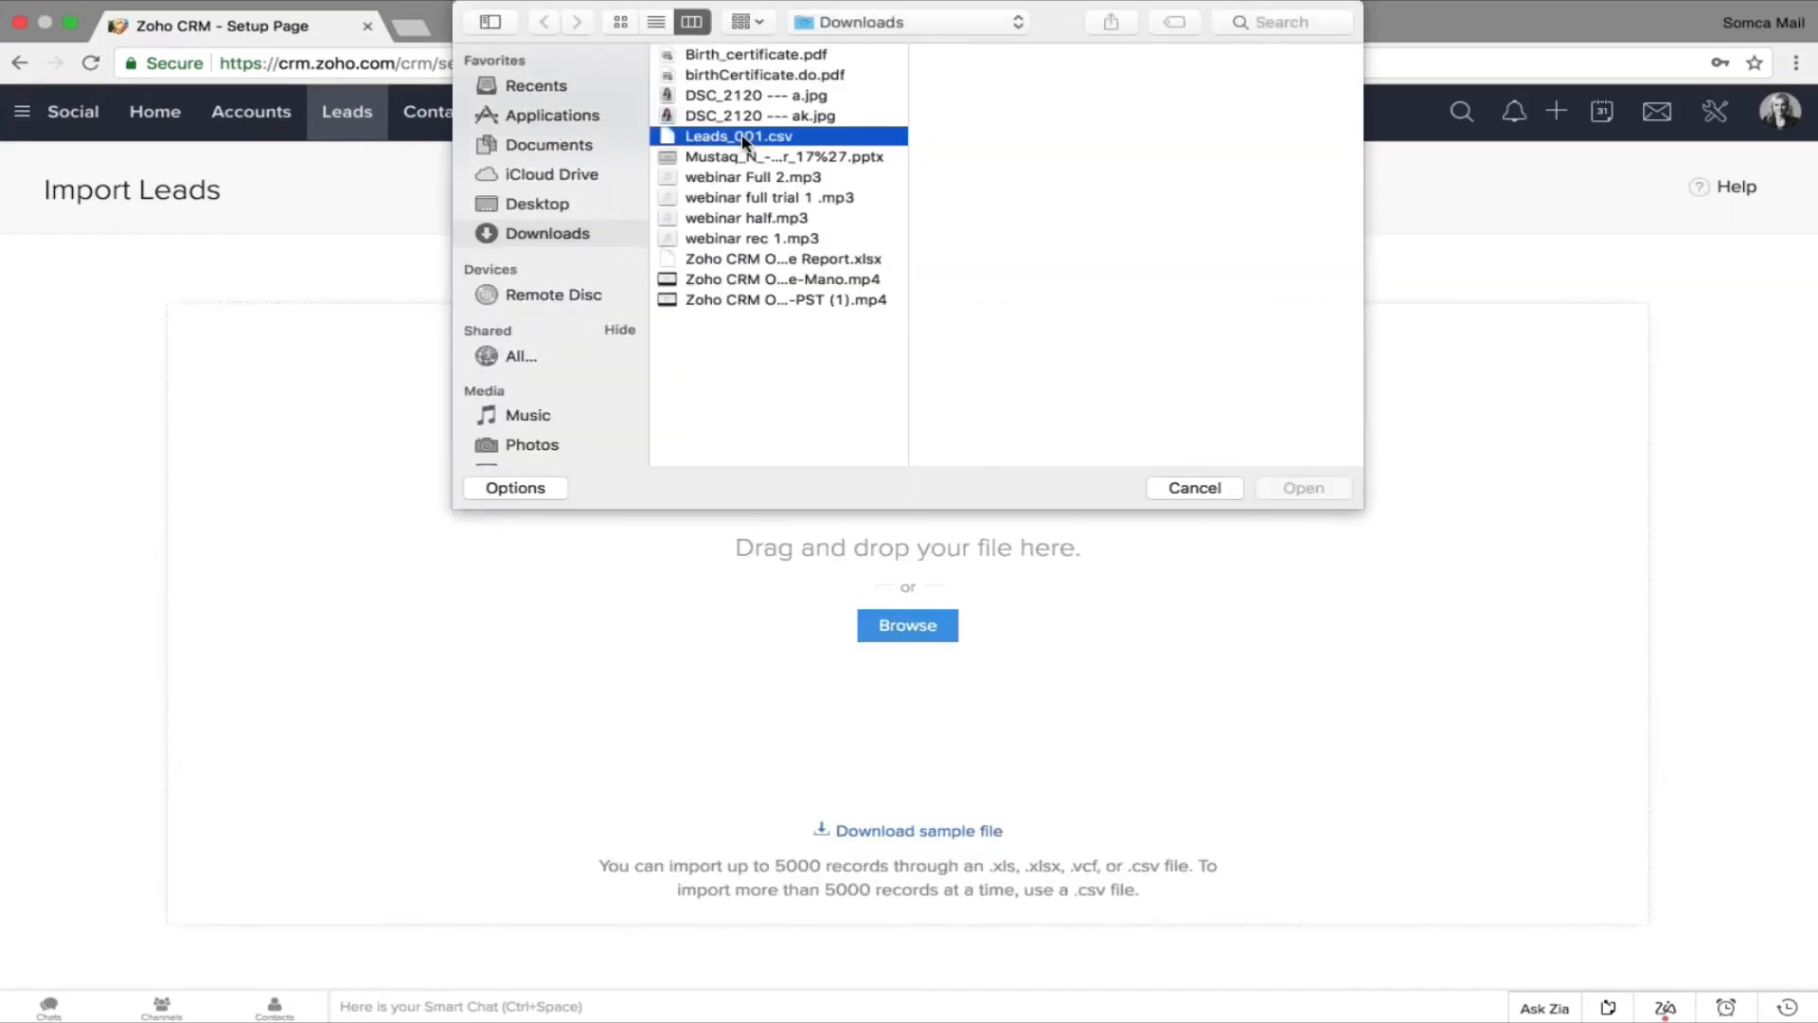
click(1220, 490)
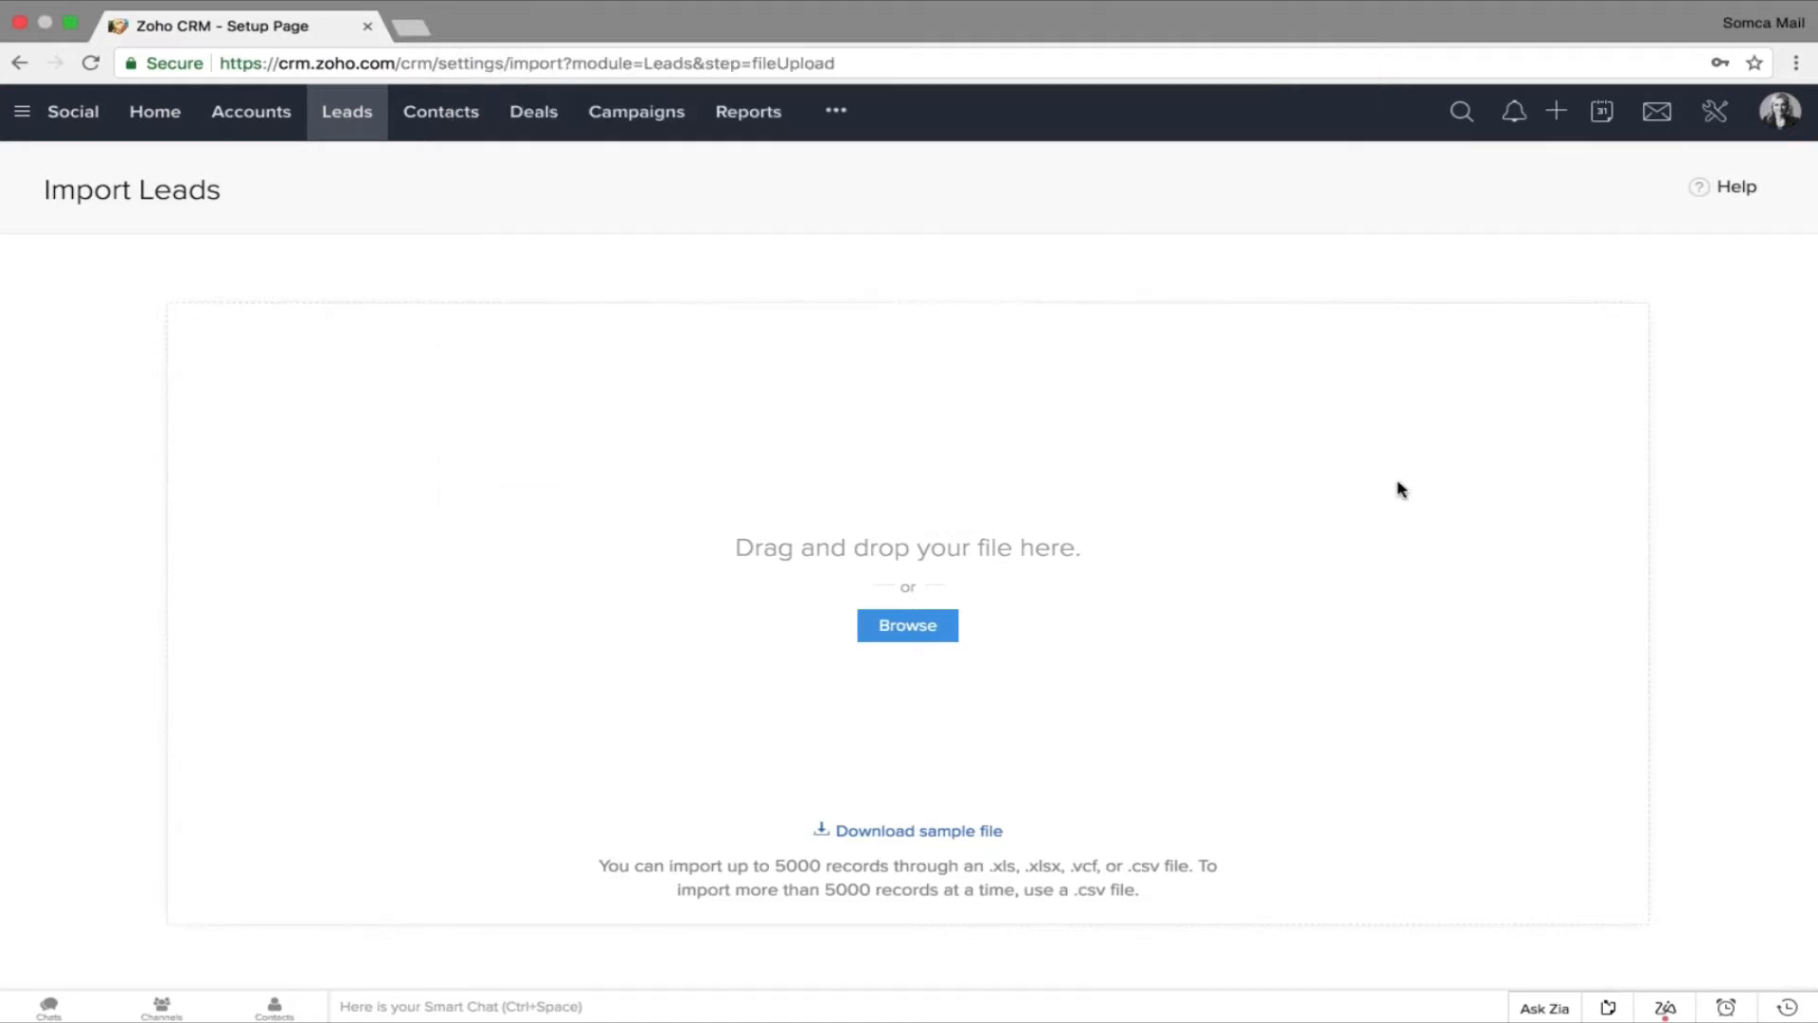
Return to the leads list, start Deduplicate Leads and review the fields available for identifying duplicates.
click(354, 133)
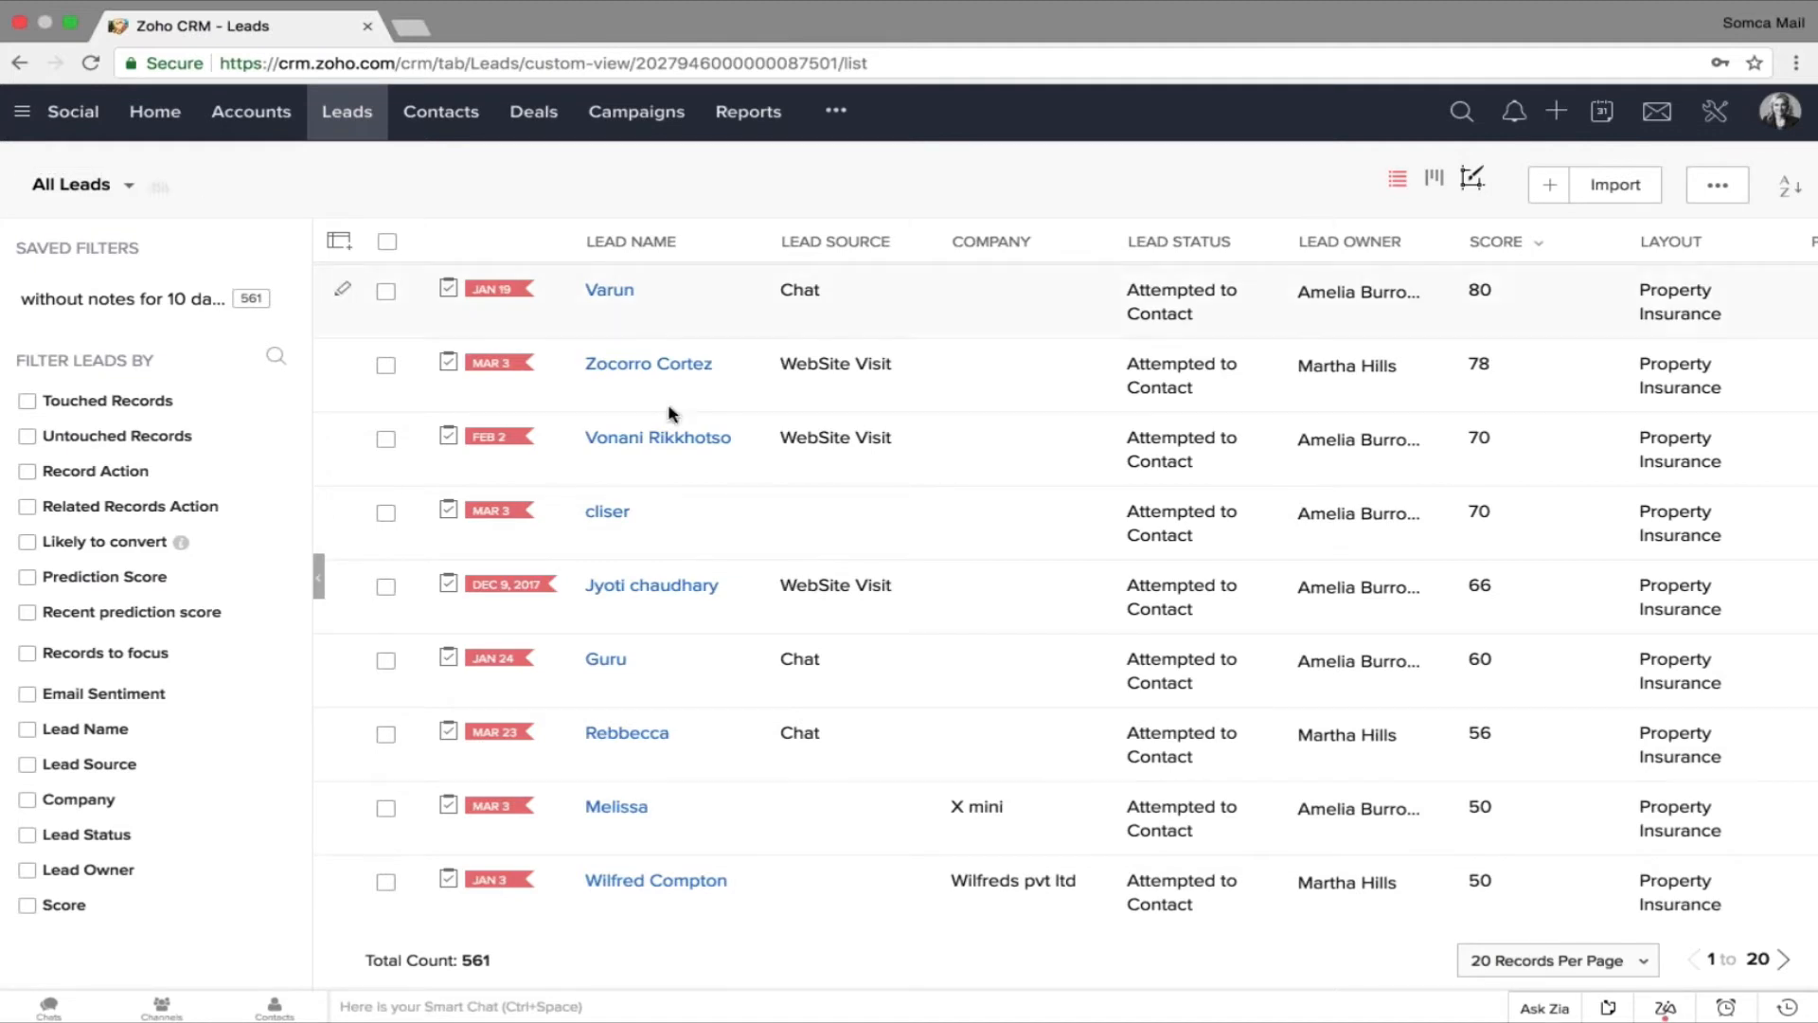
scroll(643, 398, down, 1)
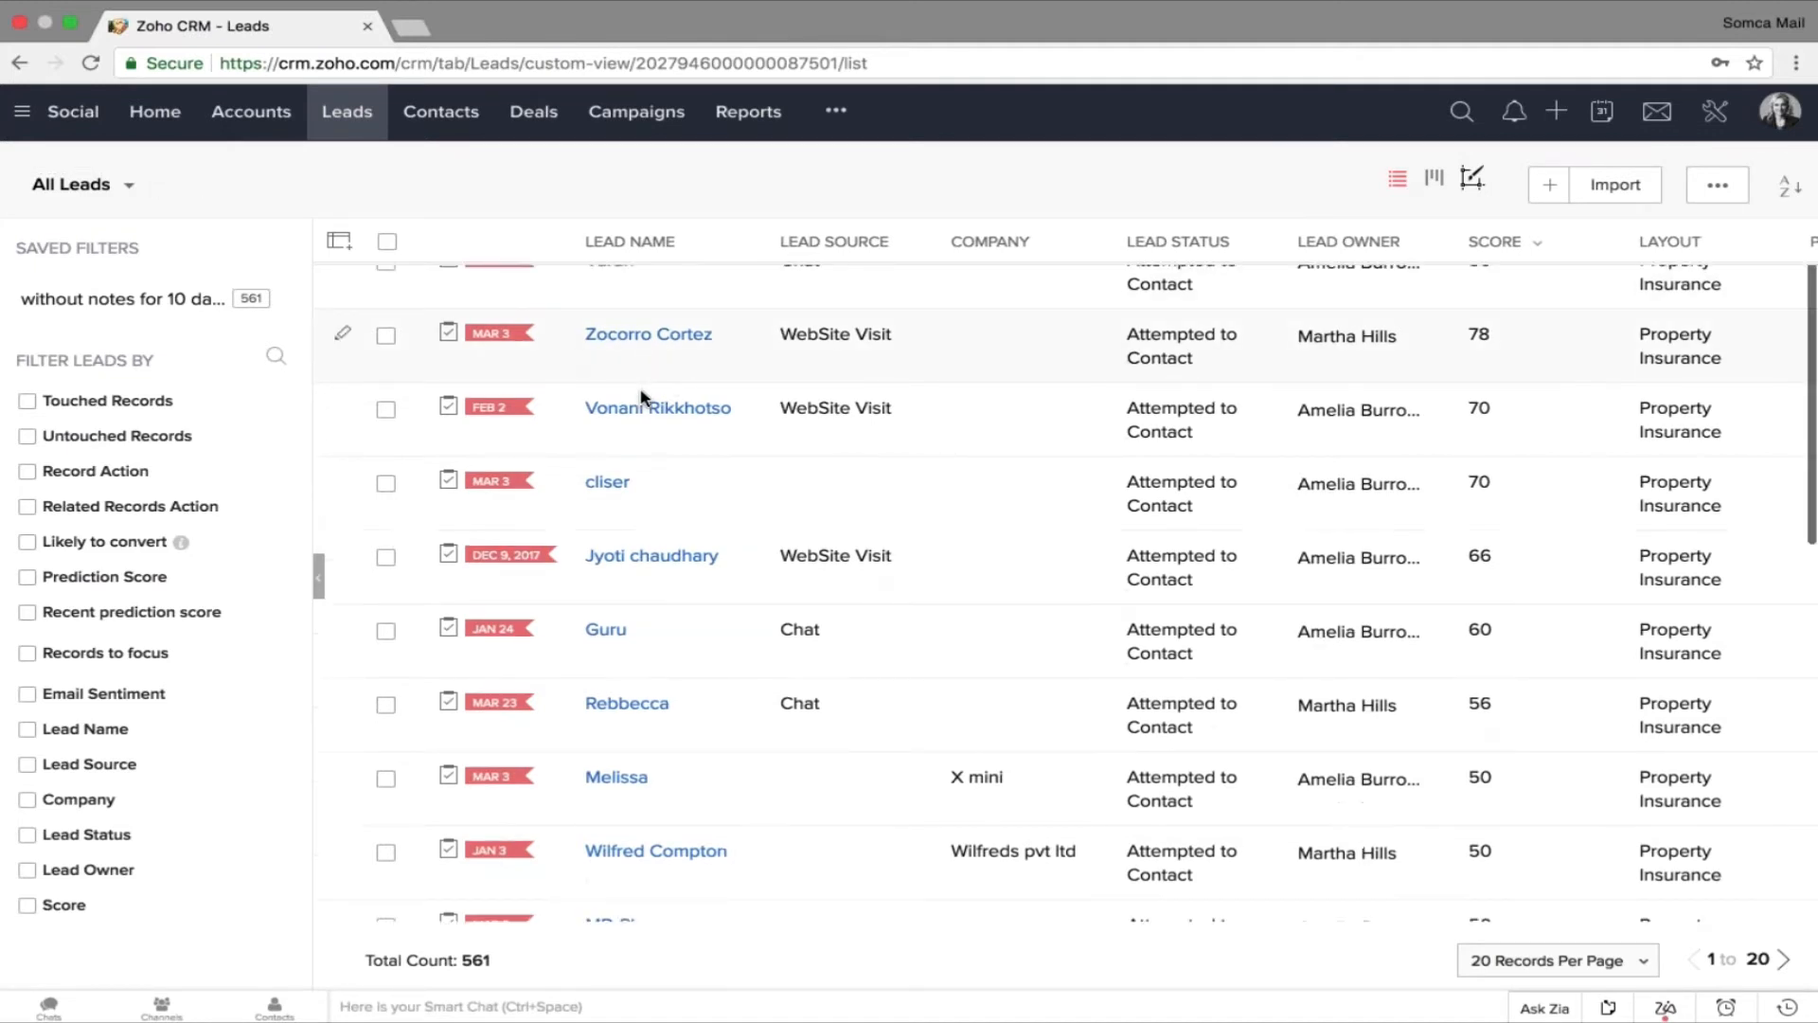
scroll(643, 398, up, 1)
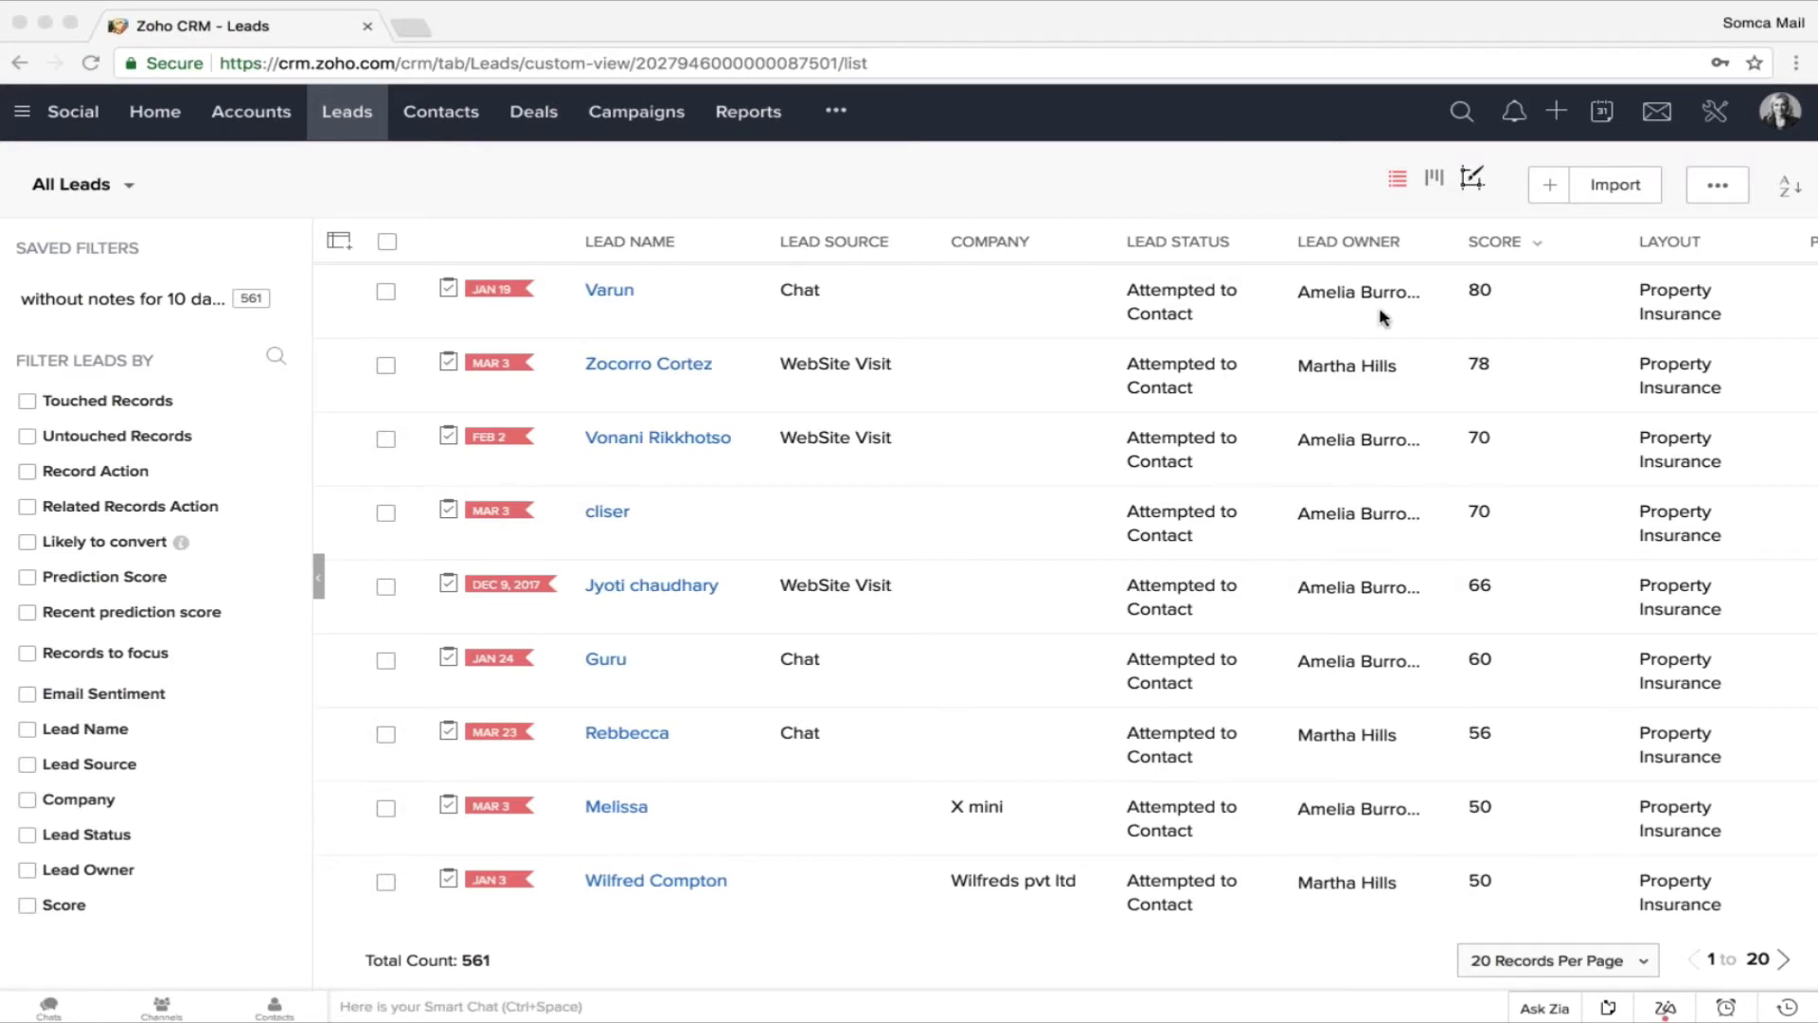
click(1720, 192)
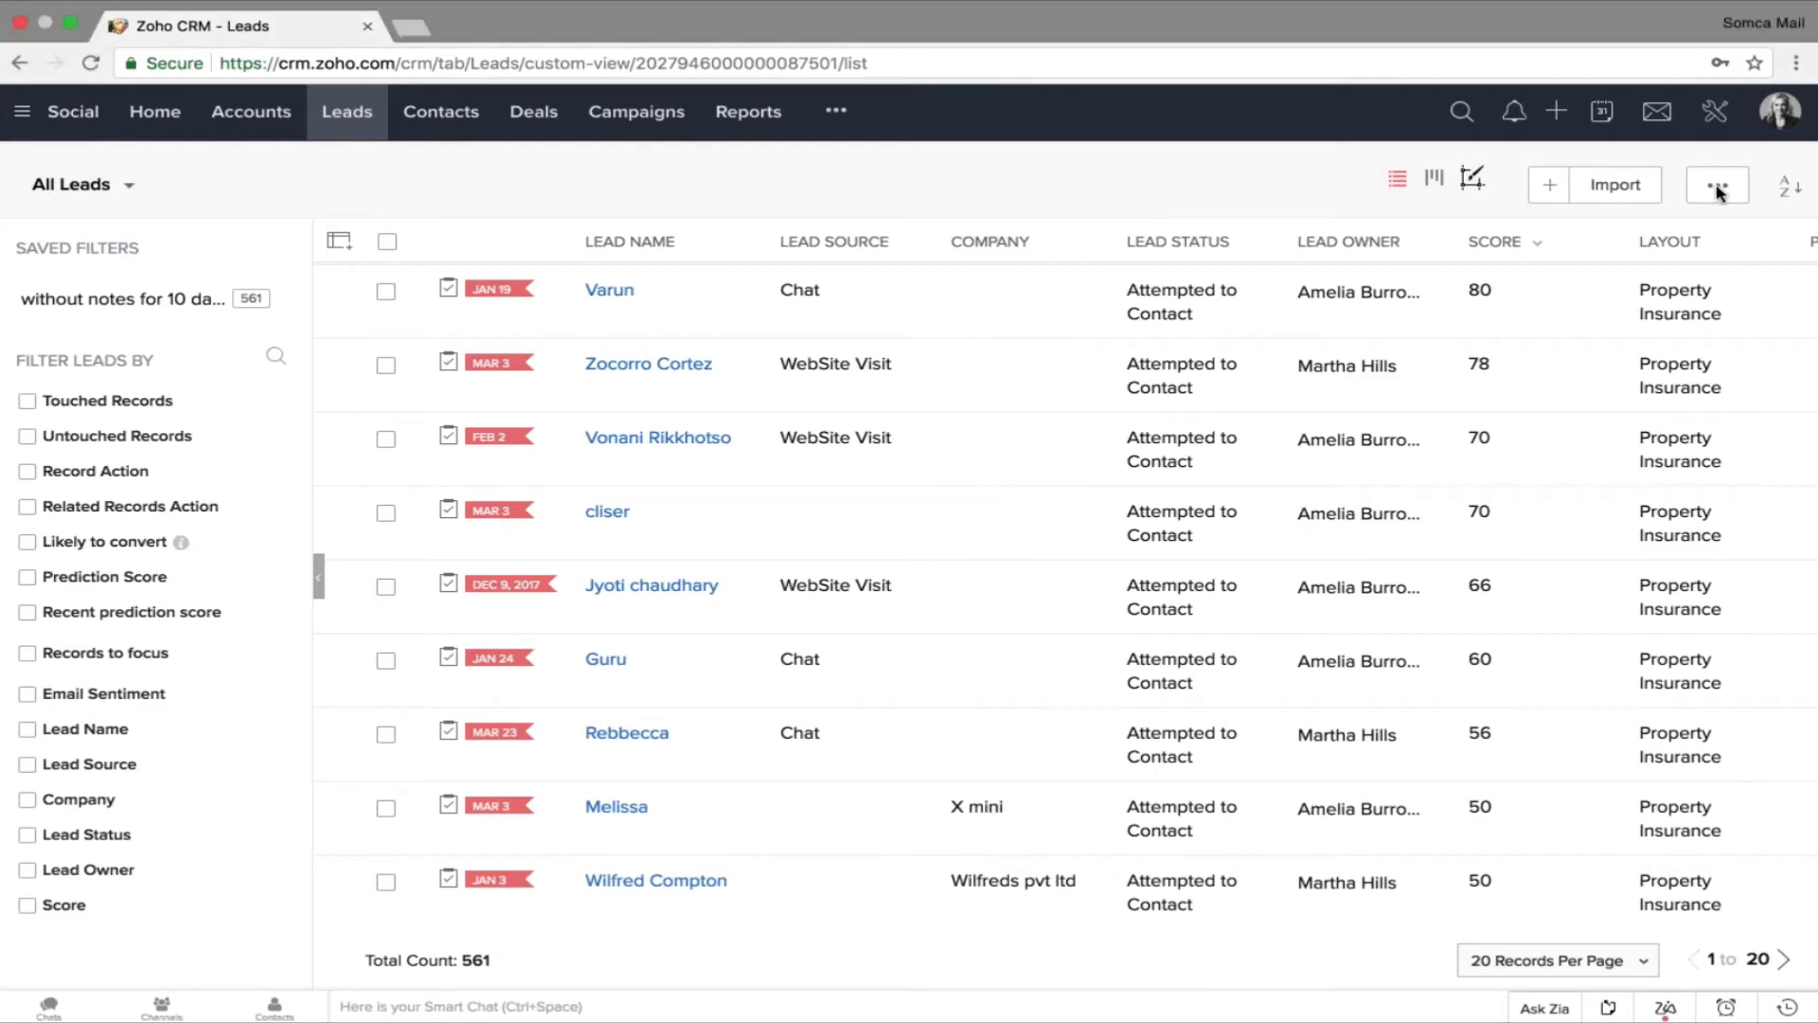
click(1717, 189)
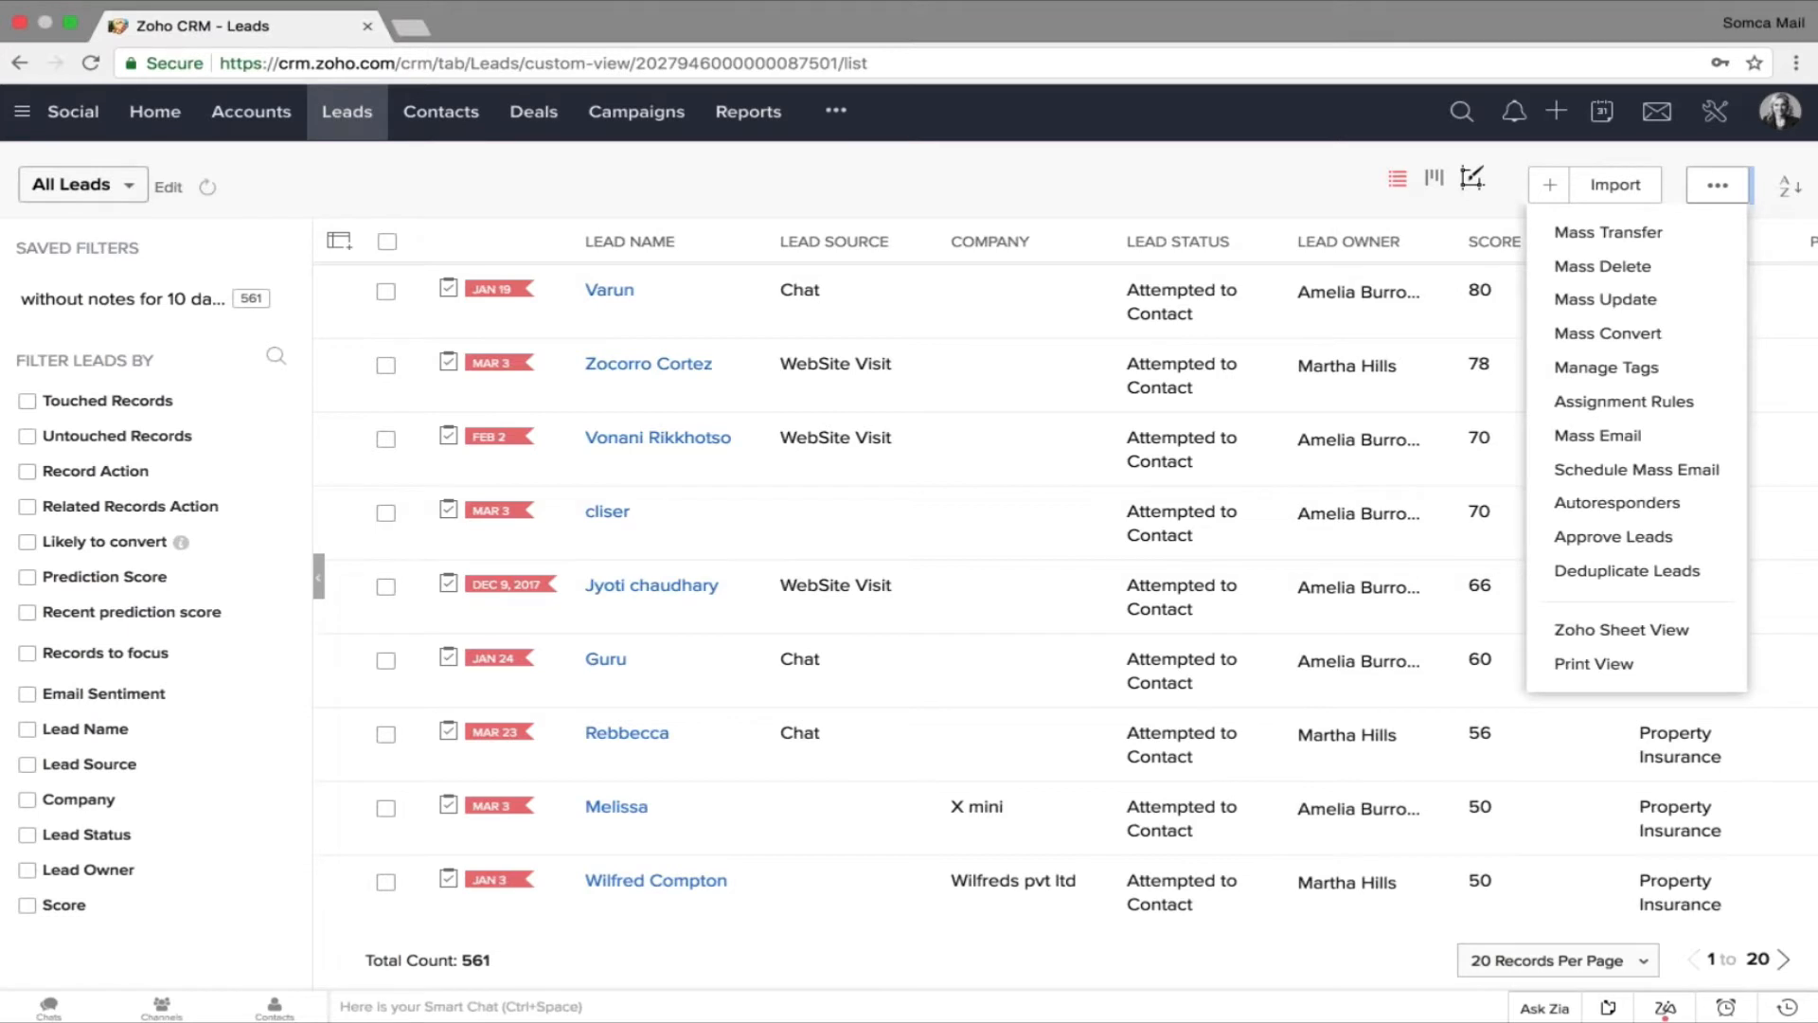
click(1615, 587)
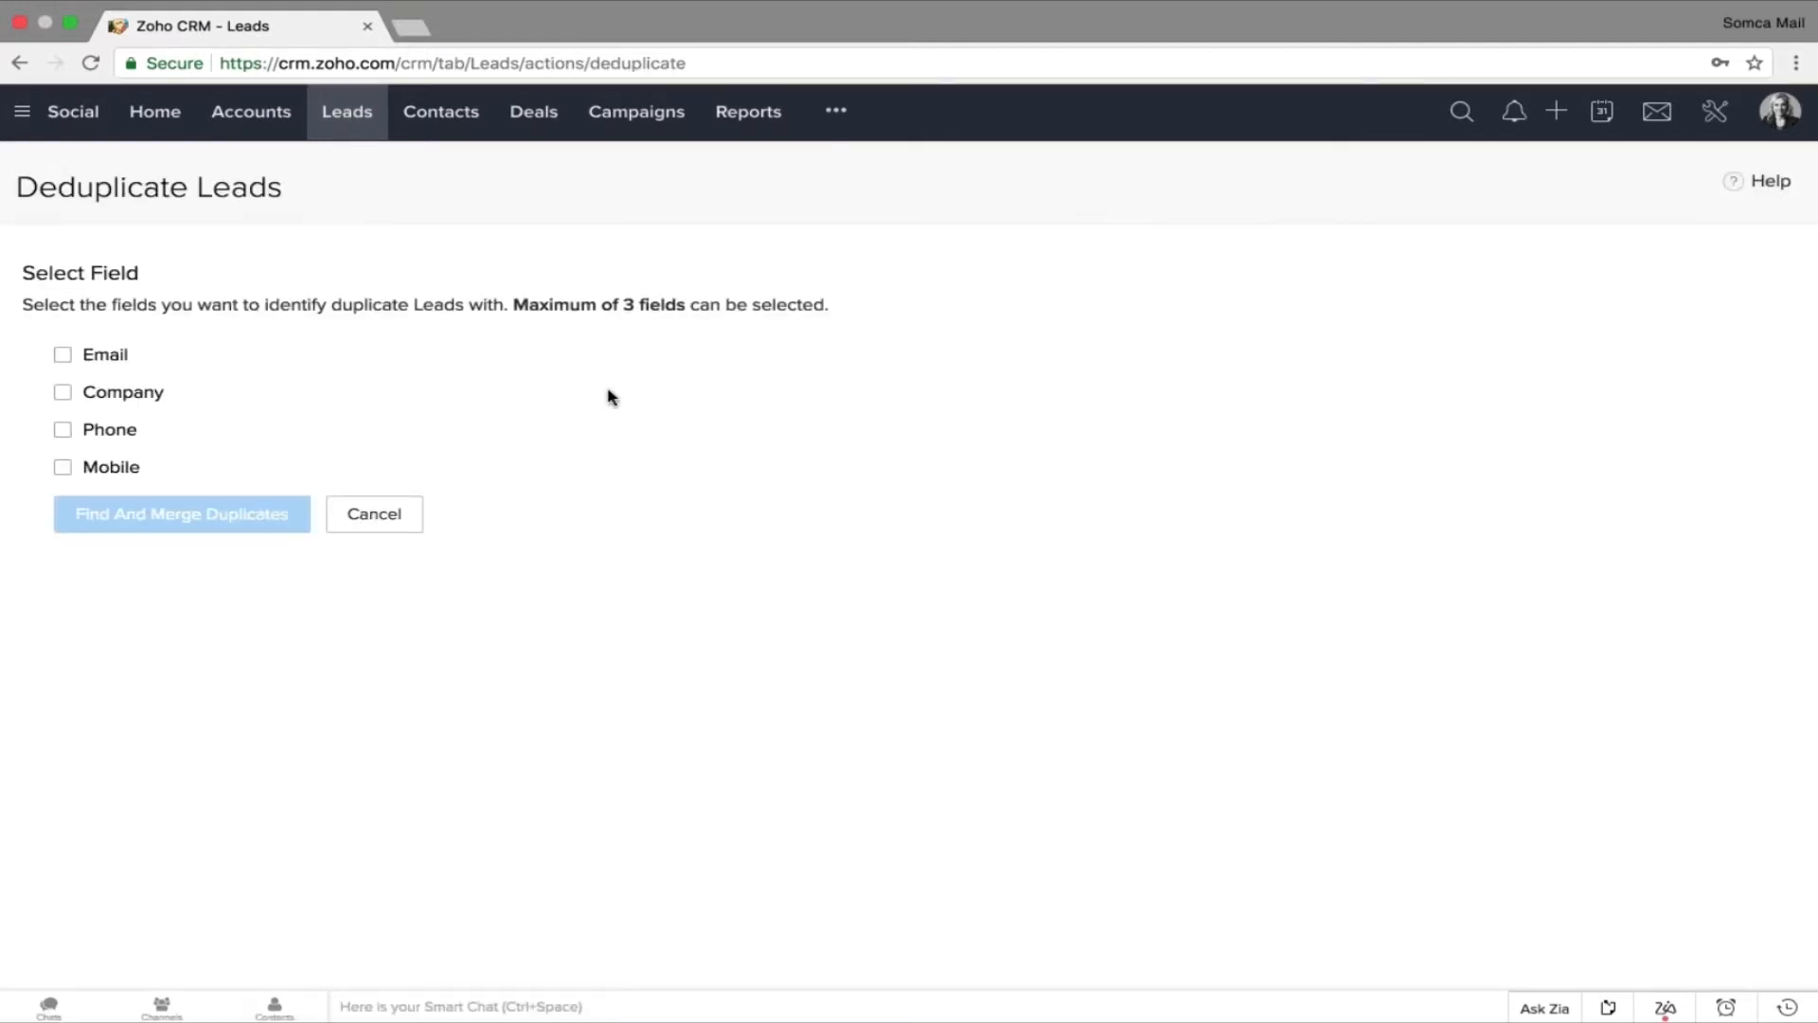
drag(80, 351, 168, 479)
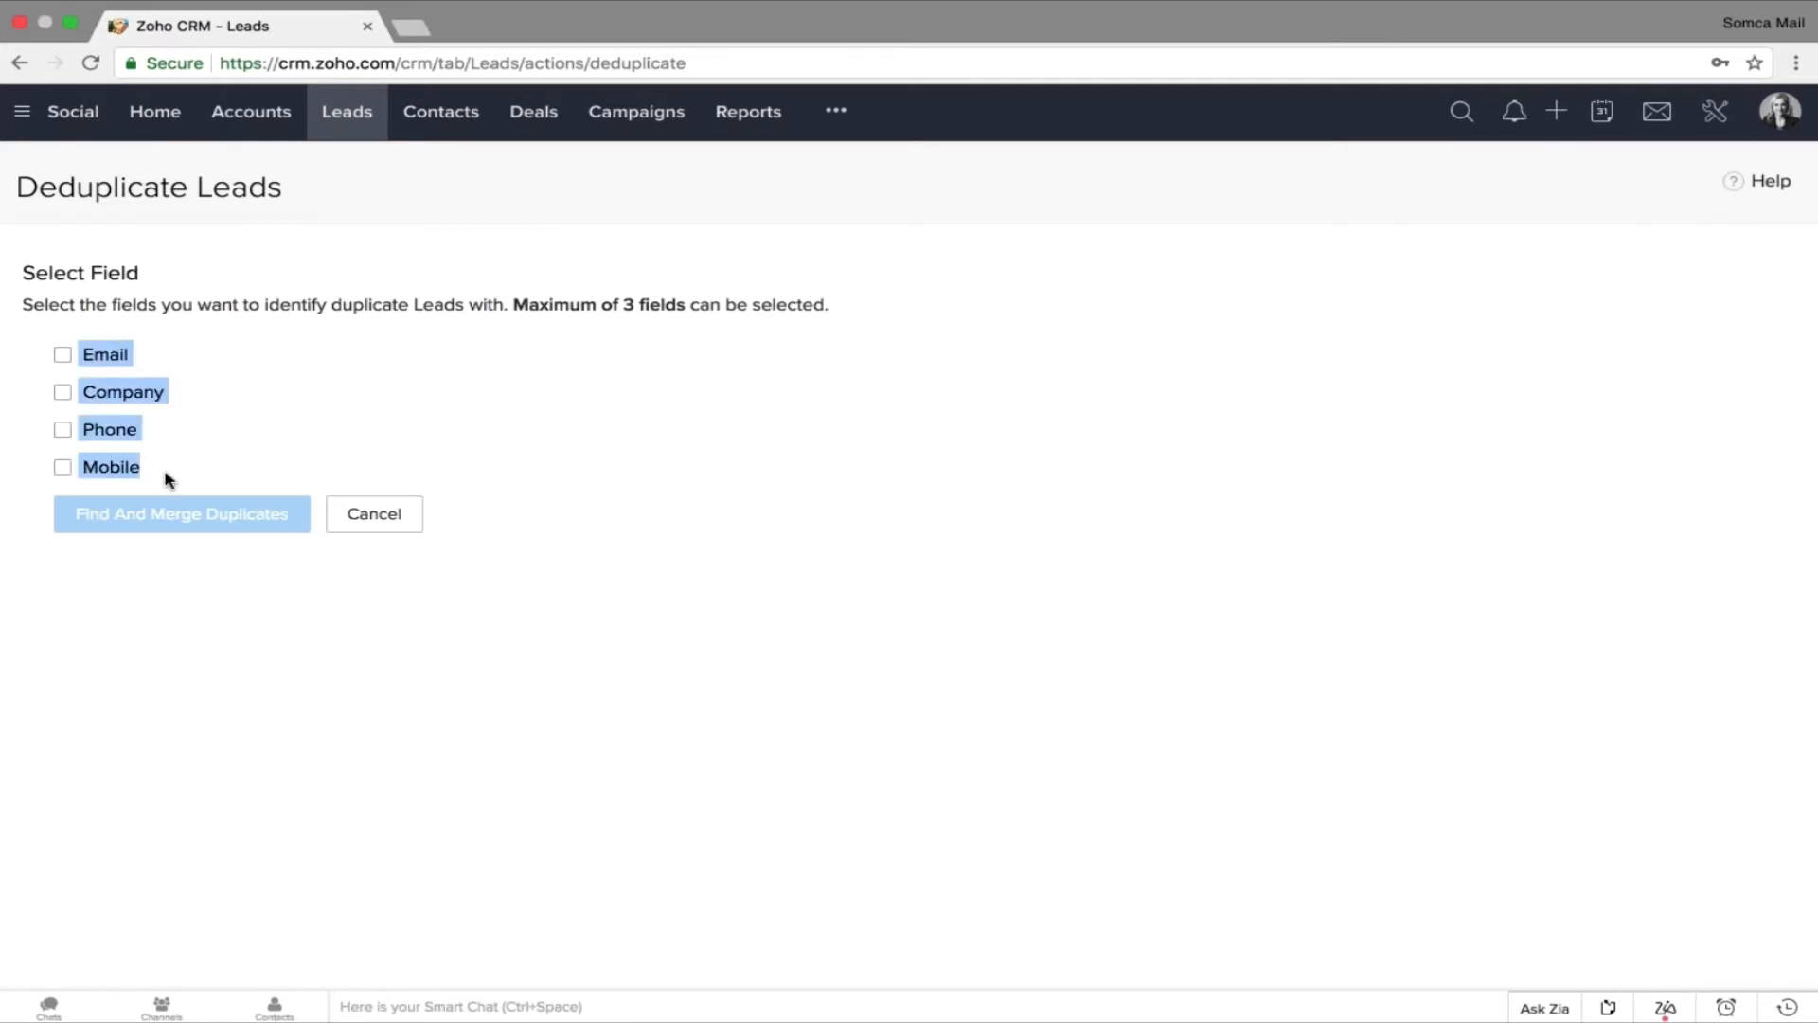
click(159, 750)
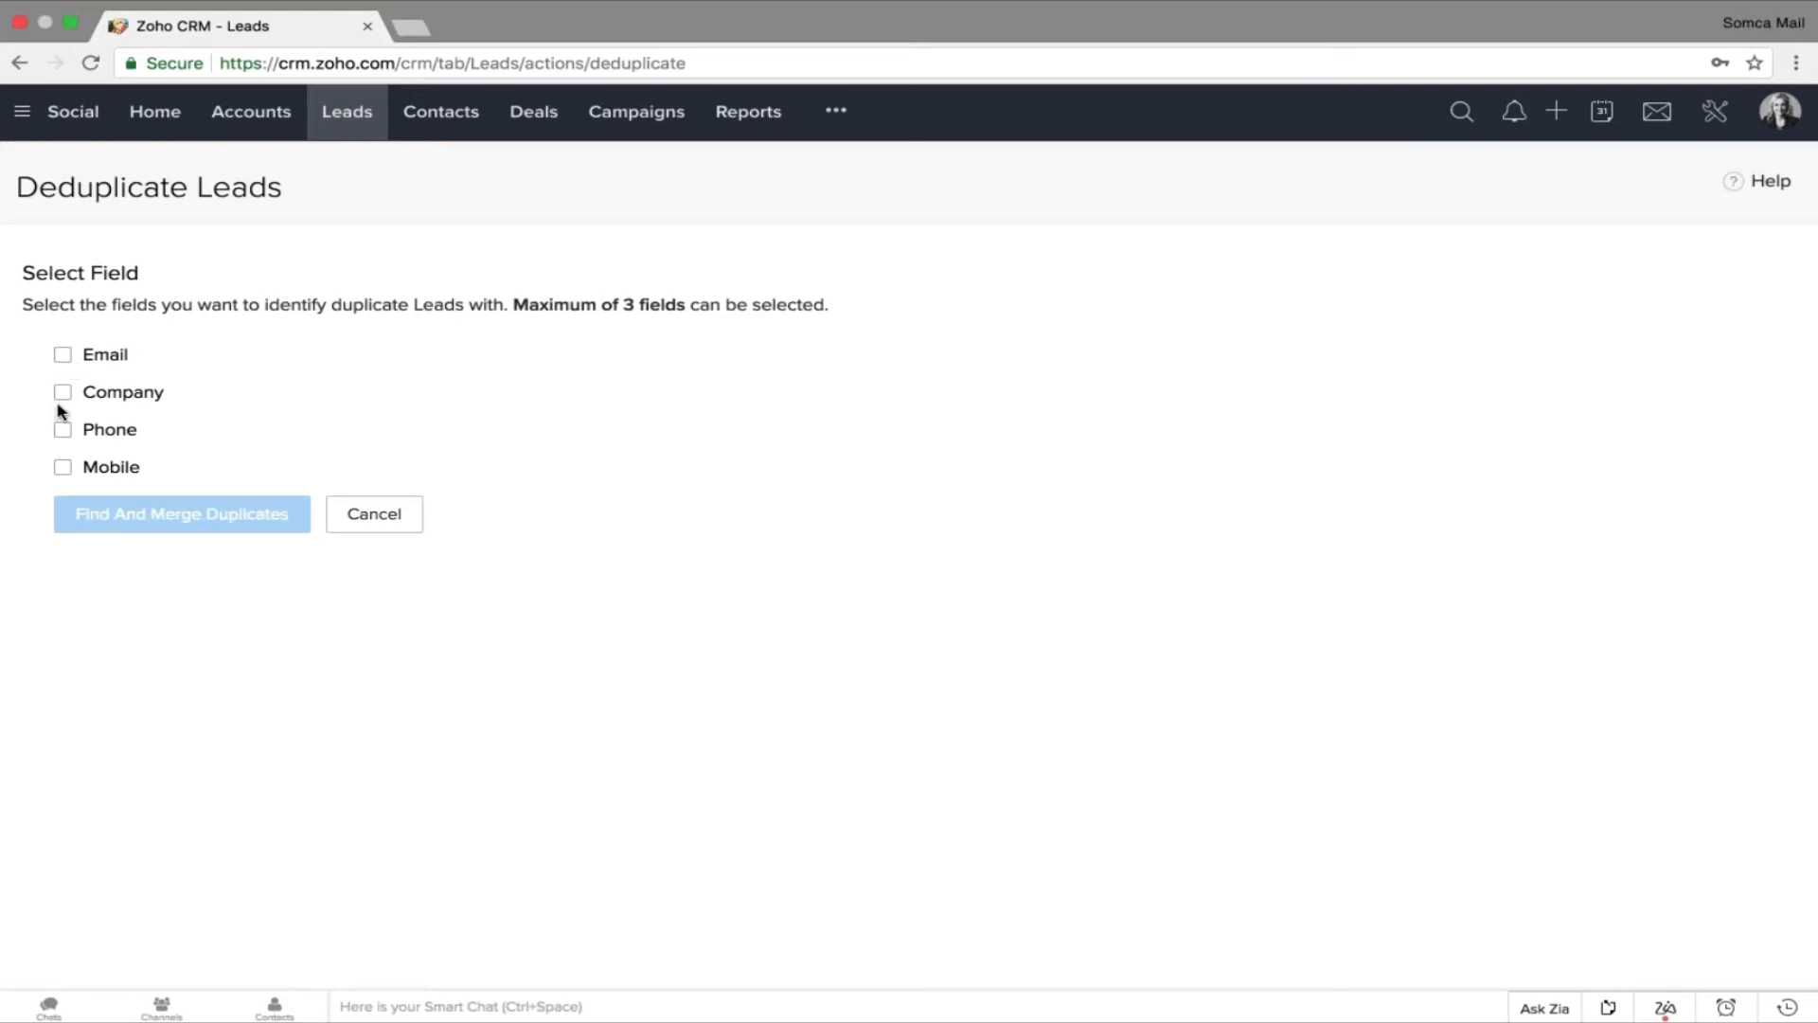
Choose Email, Company and Phone as the duplicate-matching fields and proceed with finding and merging duplicate leads.
click(63, 356)
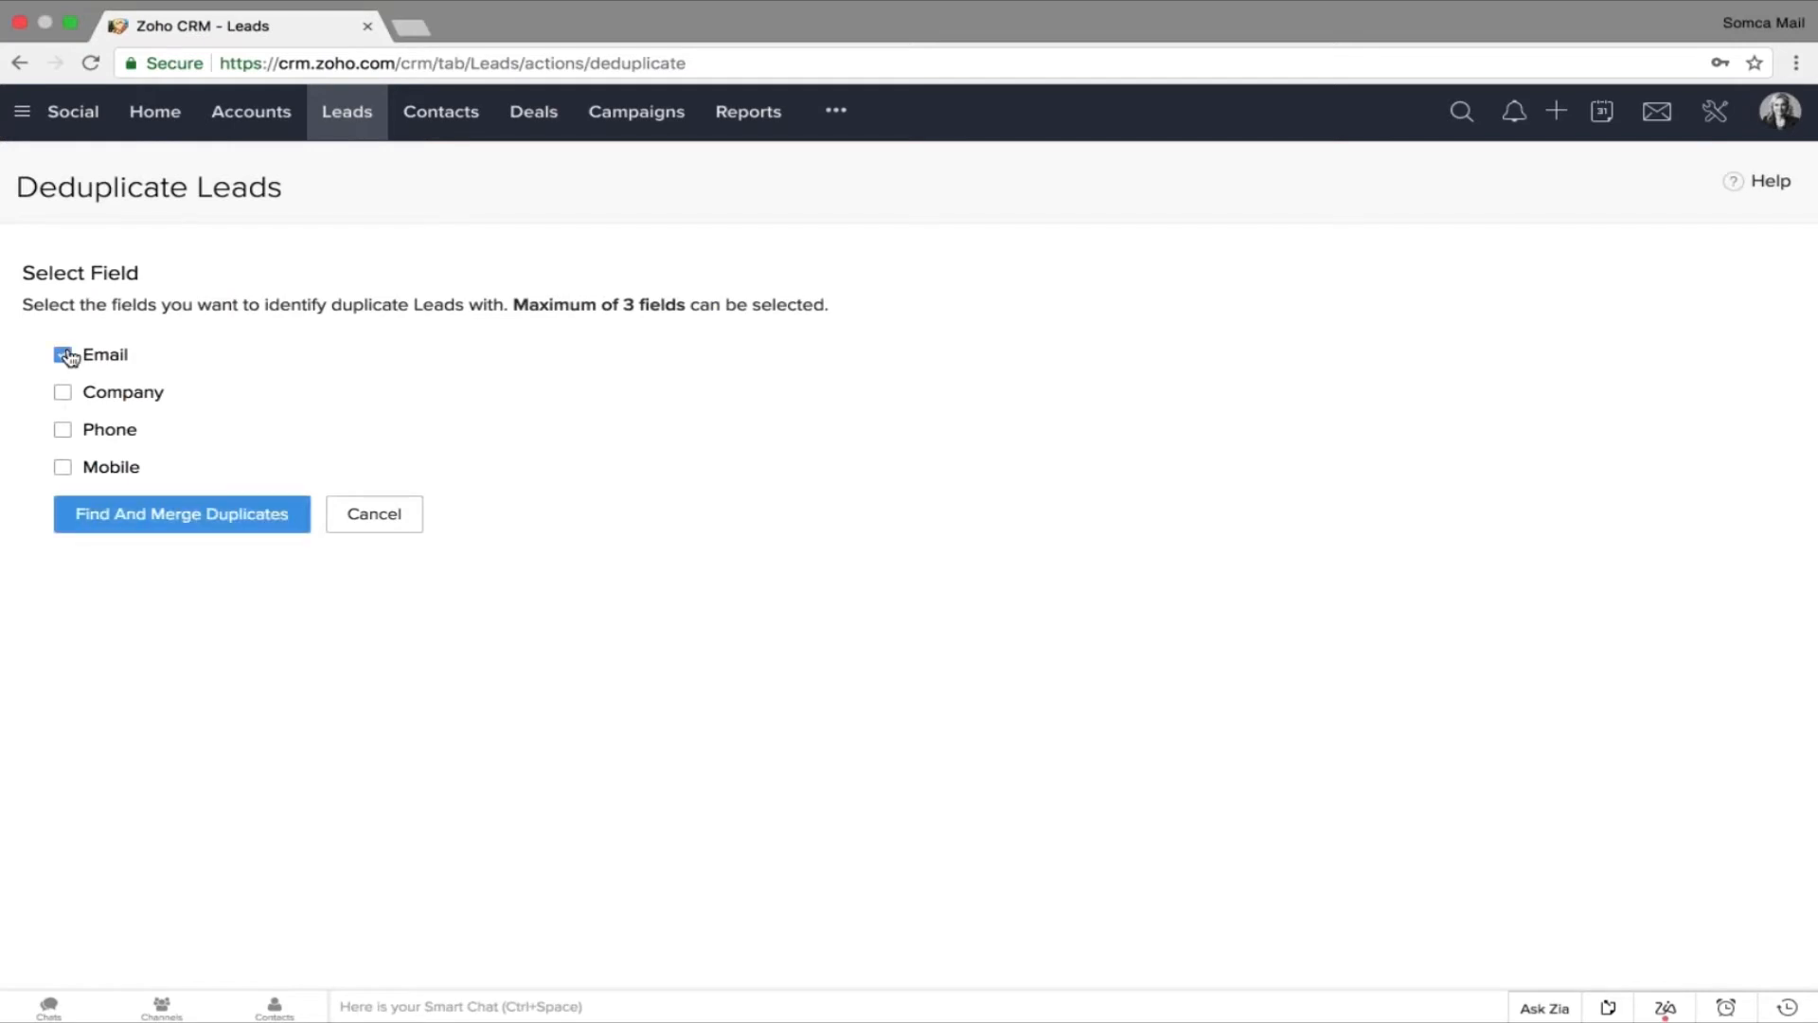
click(63, 431)
click(63, 392)
click(159, 517)
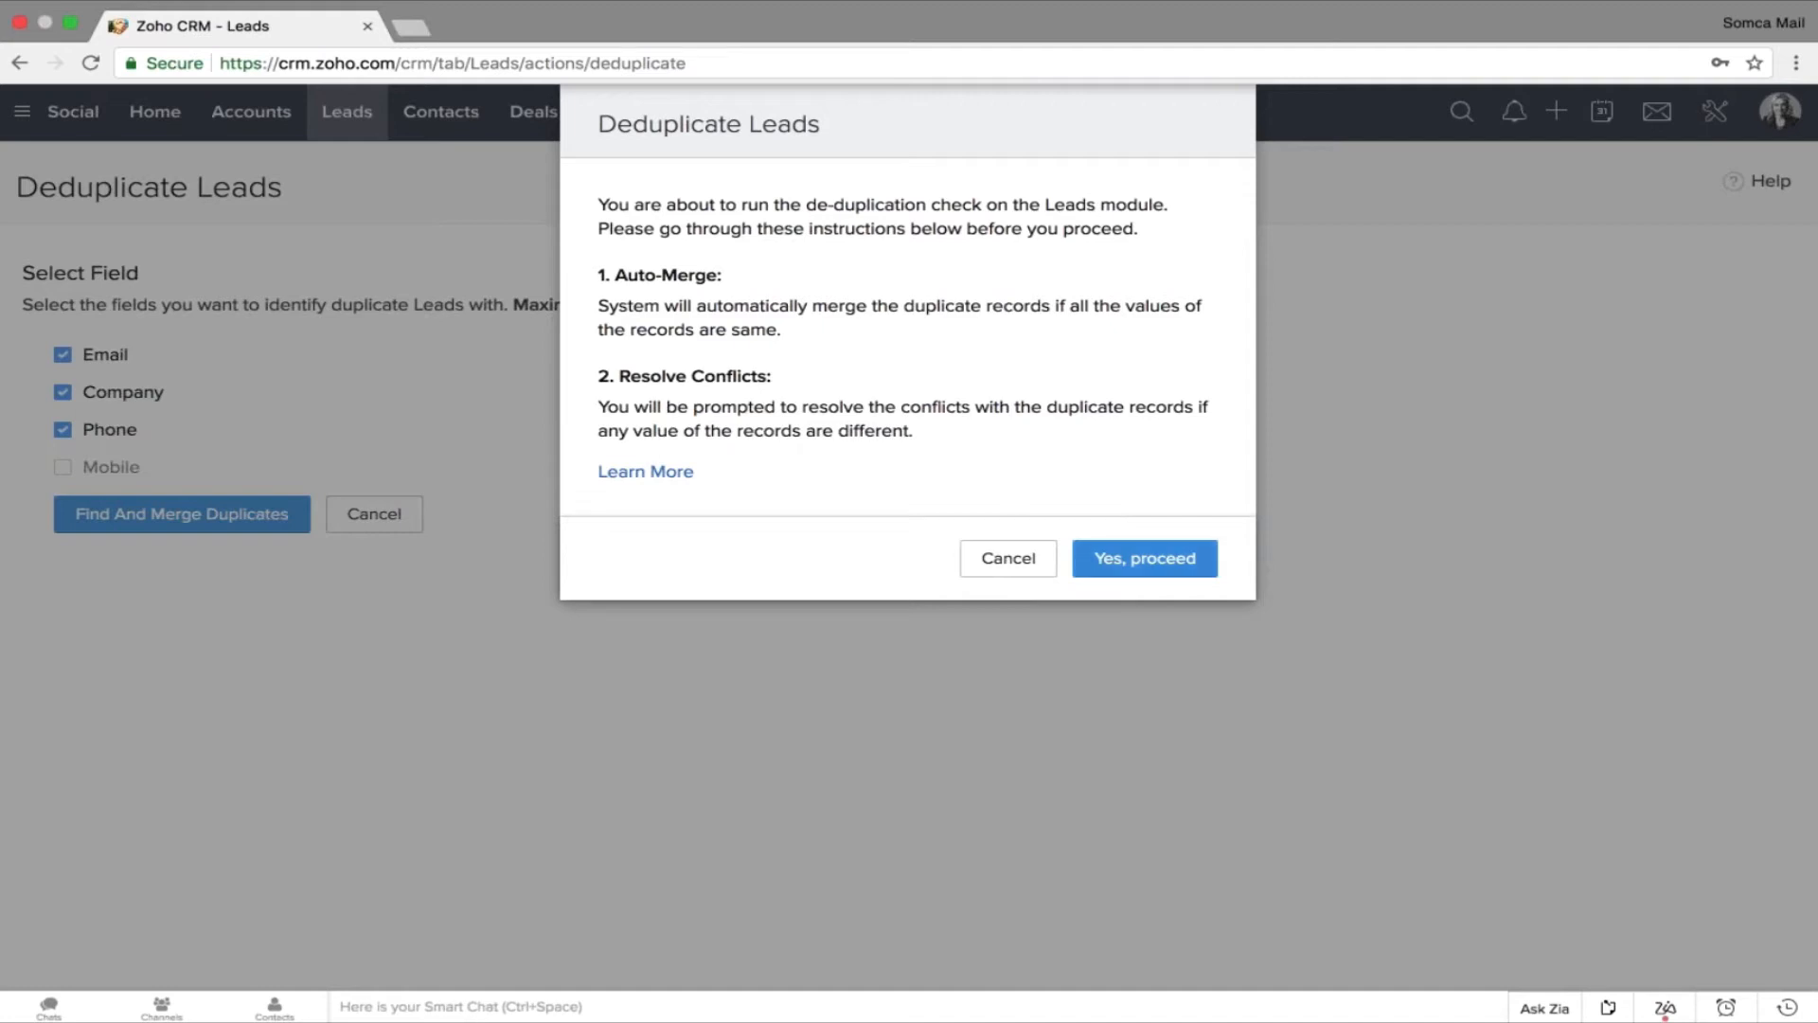
click(1145, 558)
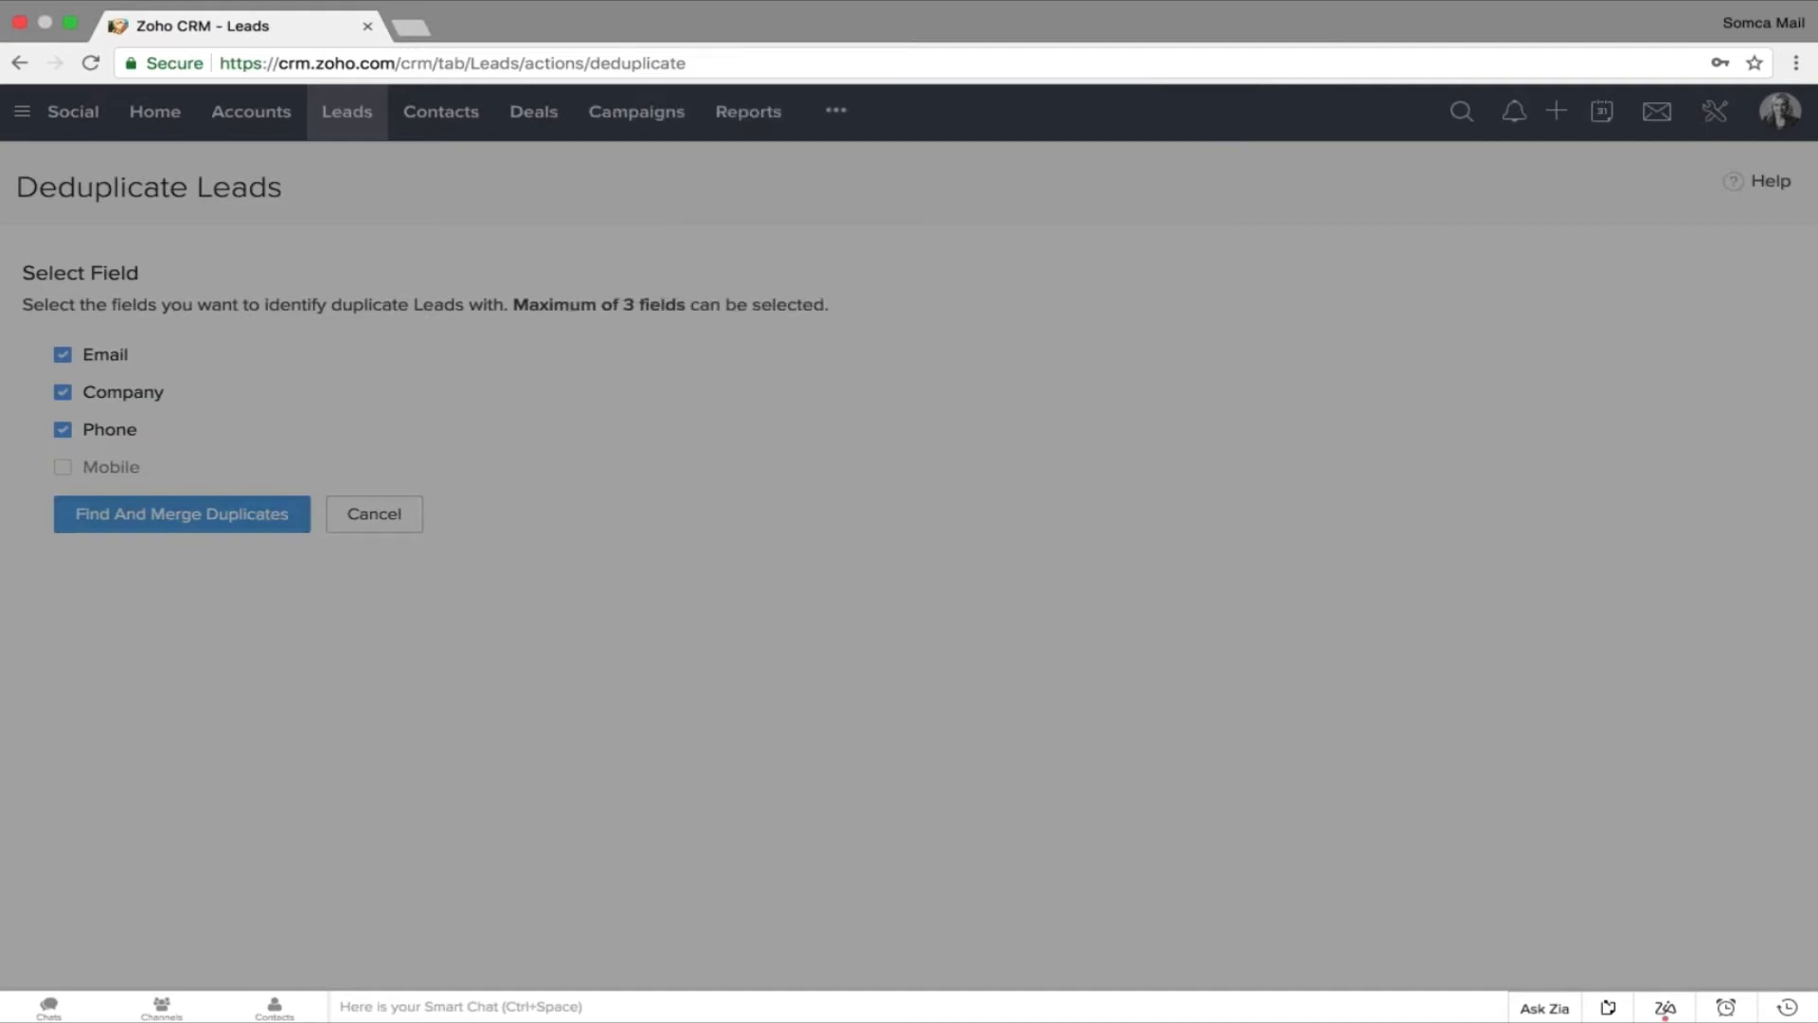
Confirm merging the duplicate leads, review the merge summary and minimize the Deduplicate Leads notice.
click(900, 215)
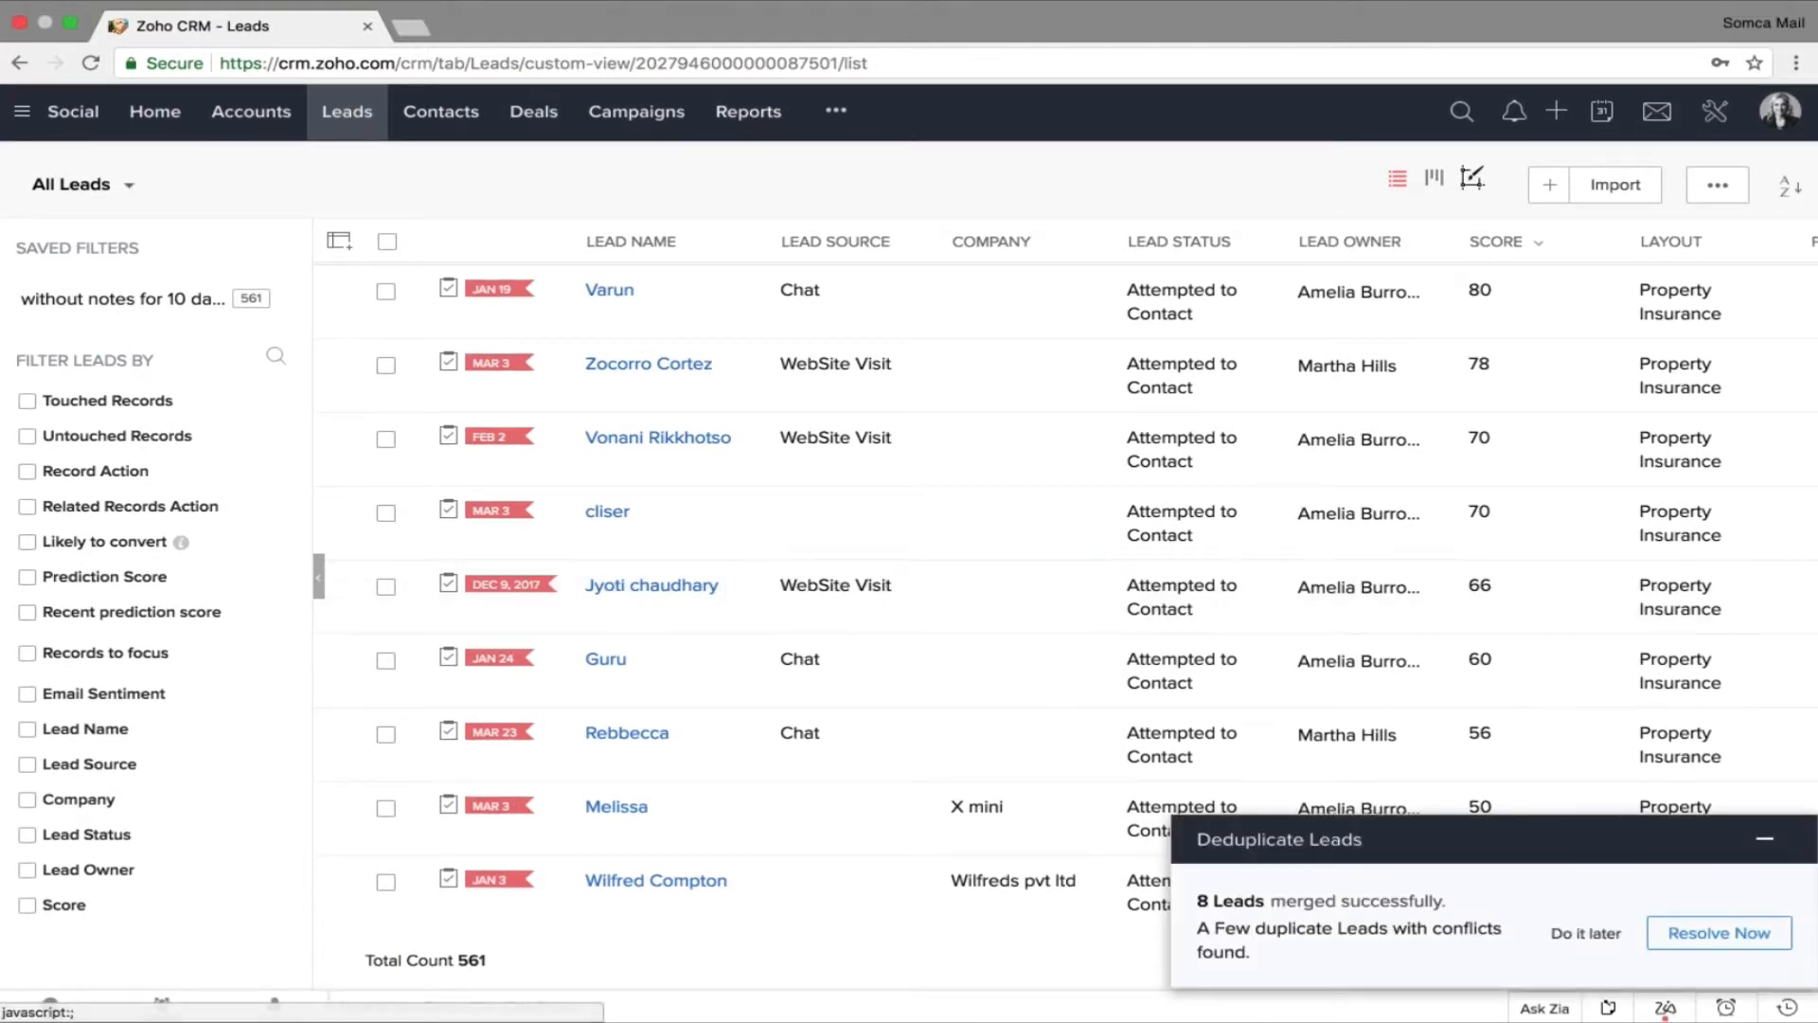
drag(1250, 900, 1467, 895)
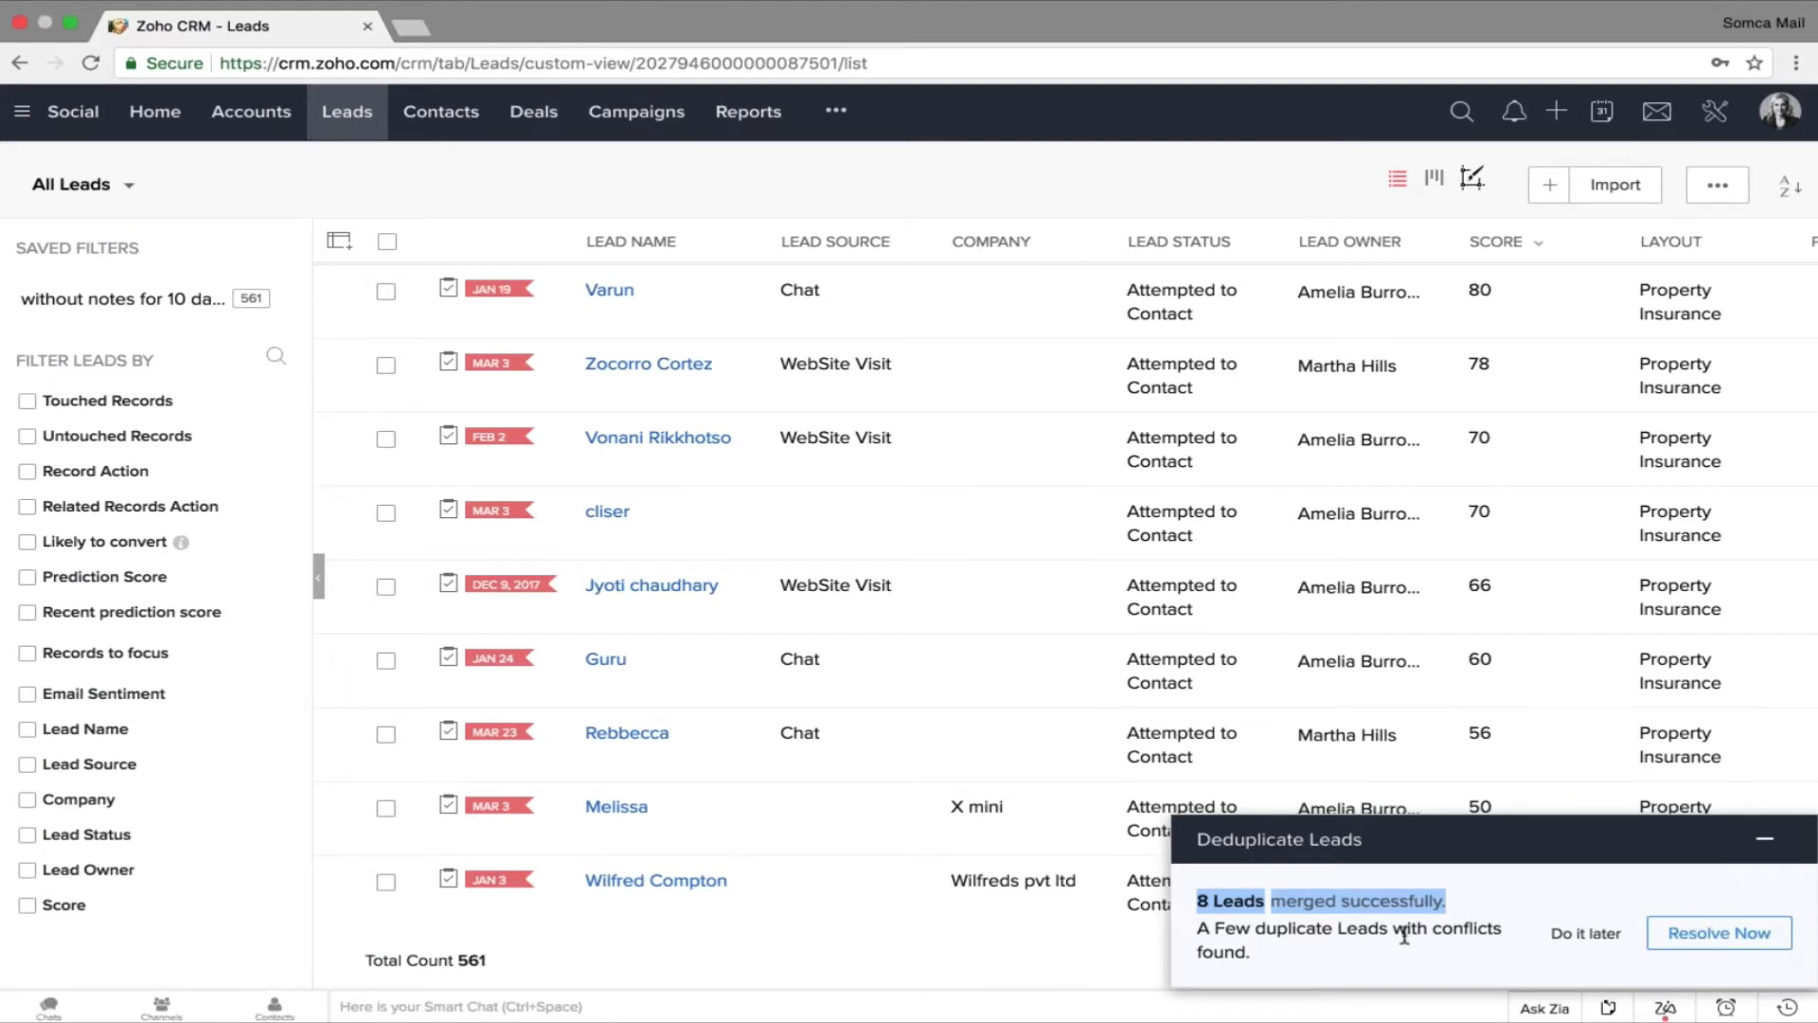
click(1765, 841)
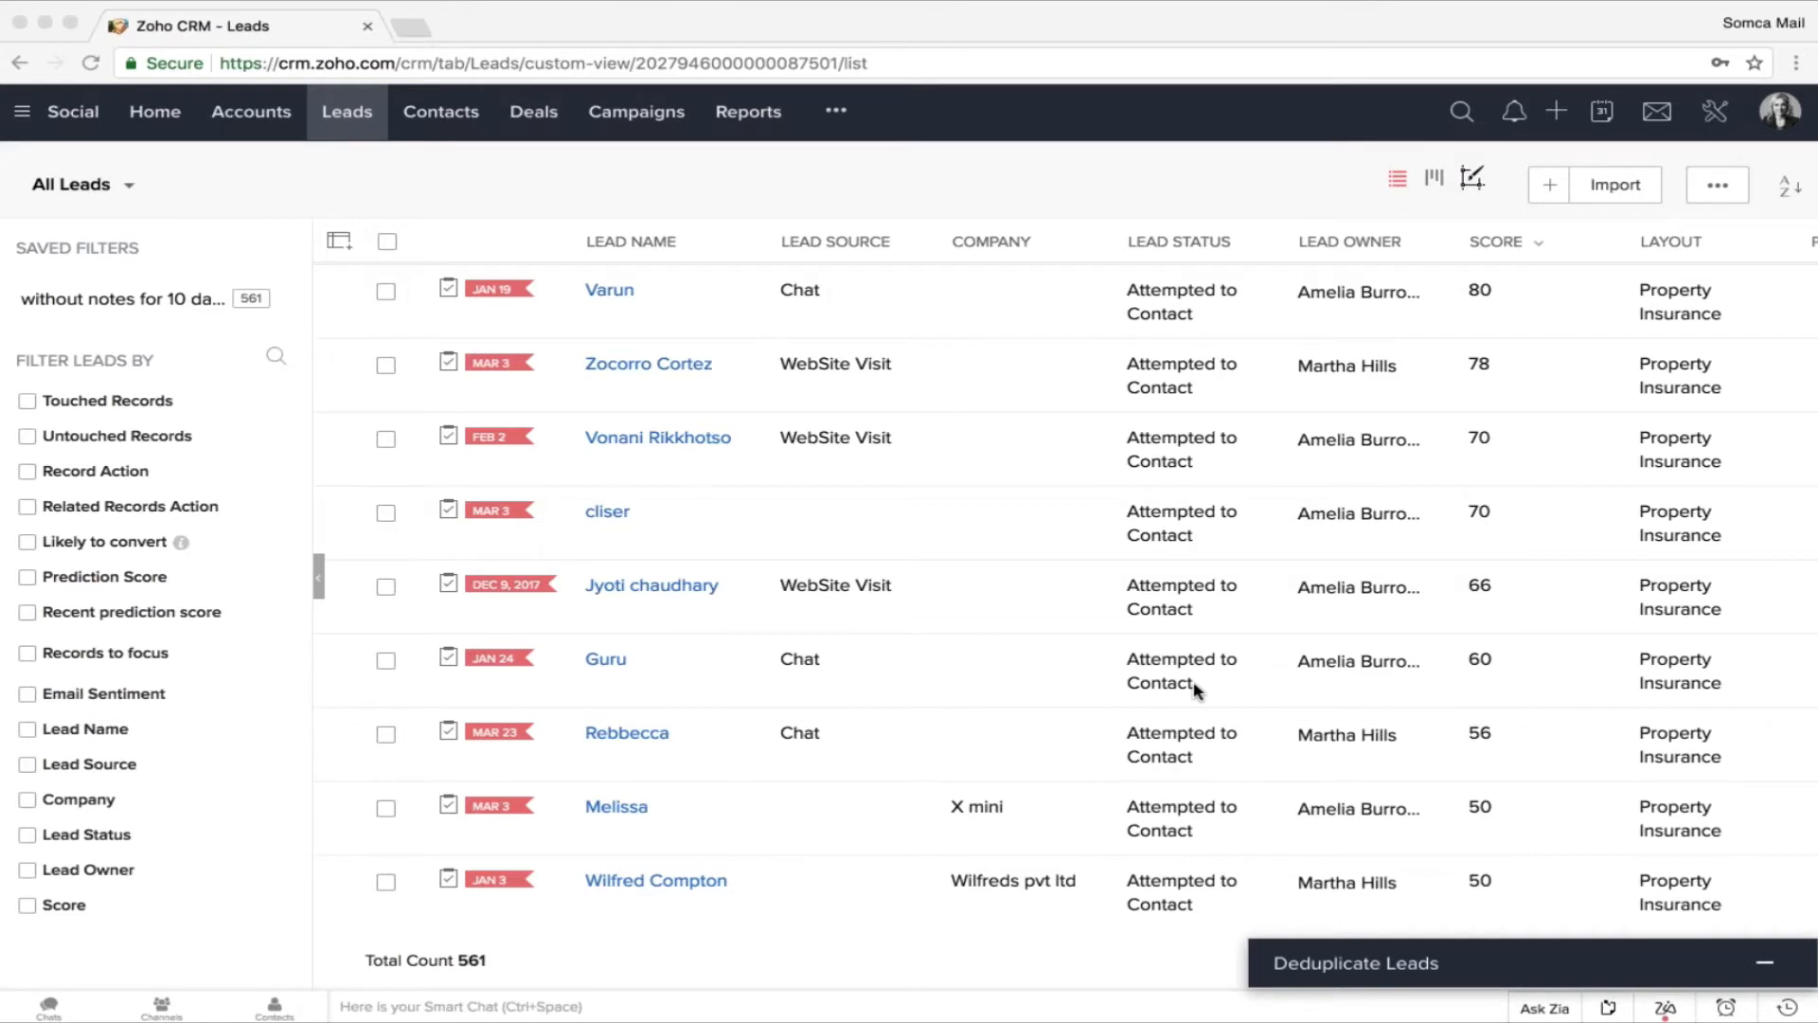
Go to Setup, dismiss the Deduplicate Leads notice and open the Webforms settings under Developer Space.
click(1719, 116)
click(1719, 115)
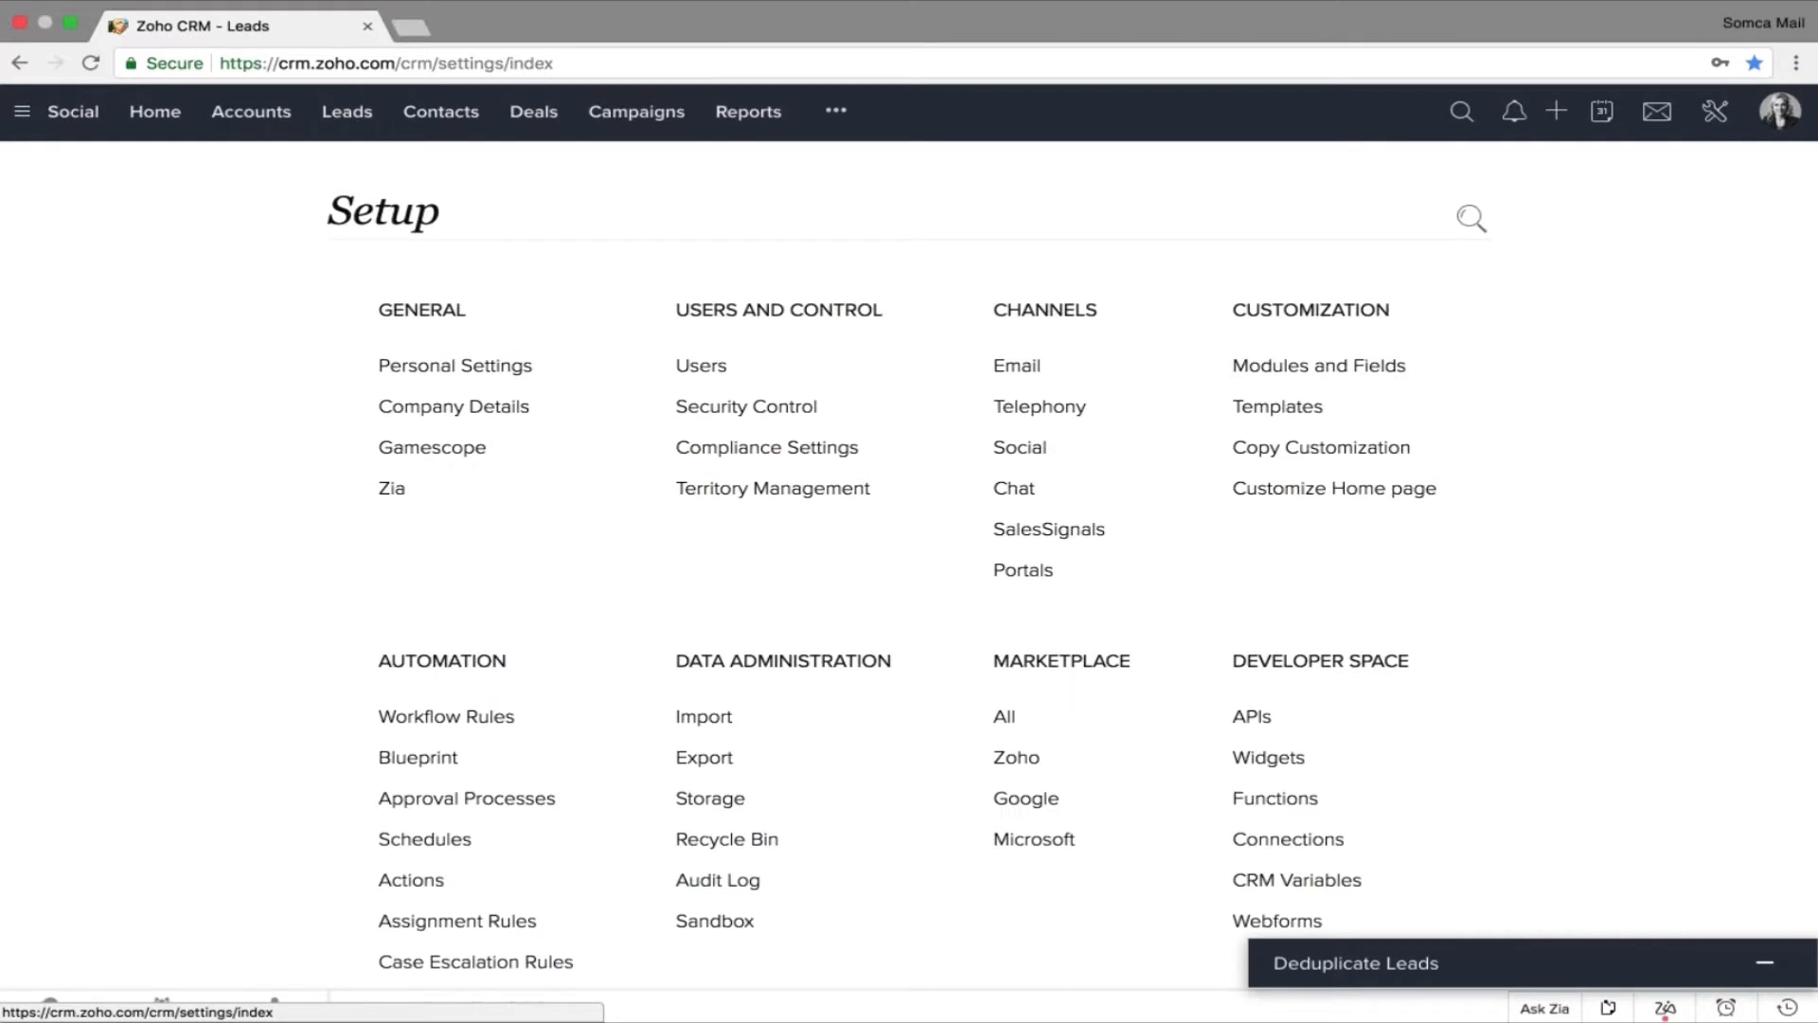
scroll(1283, 768, down, 3)
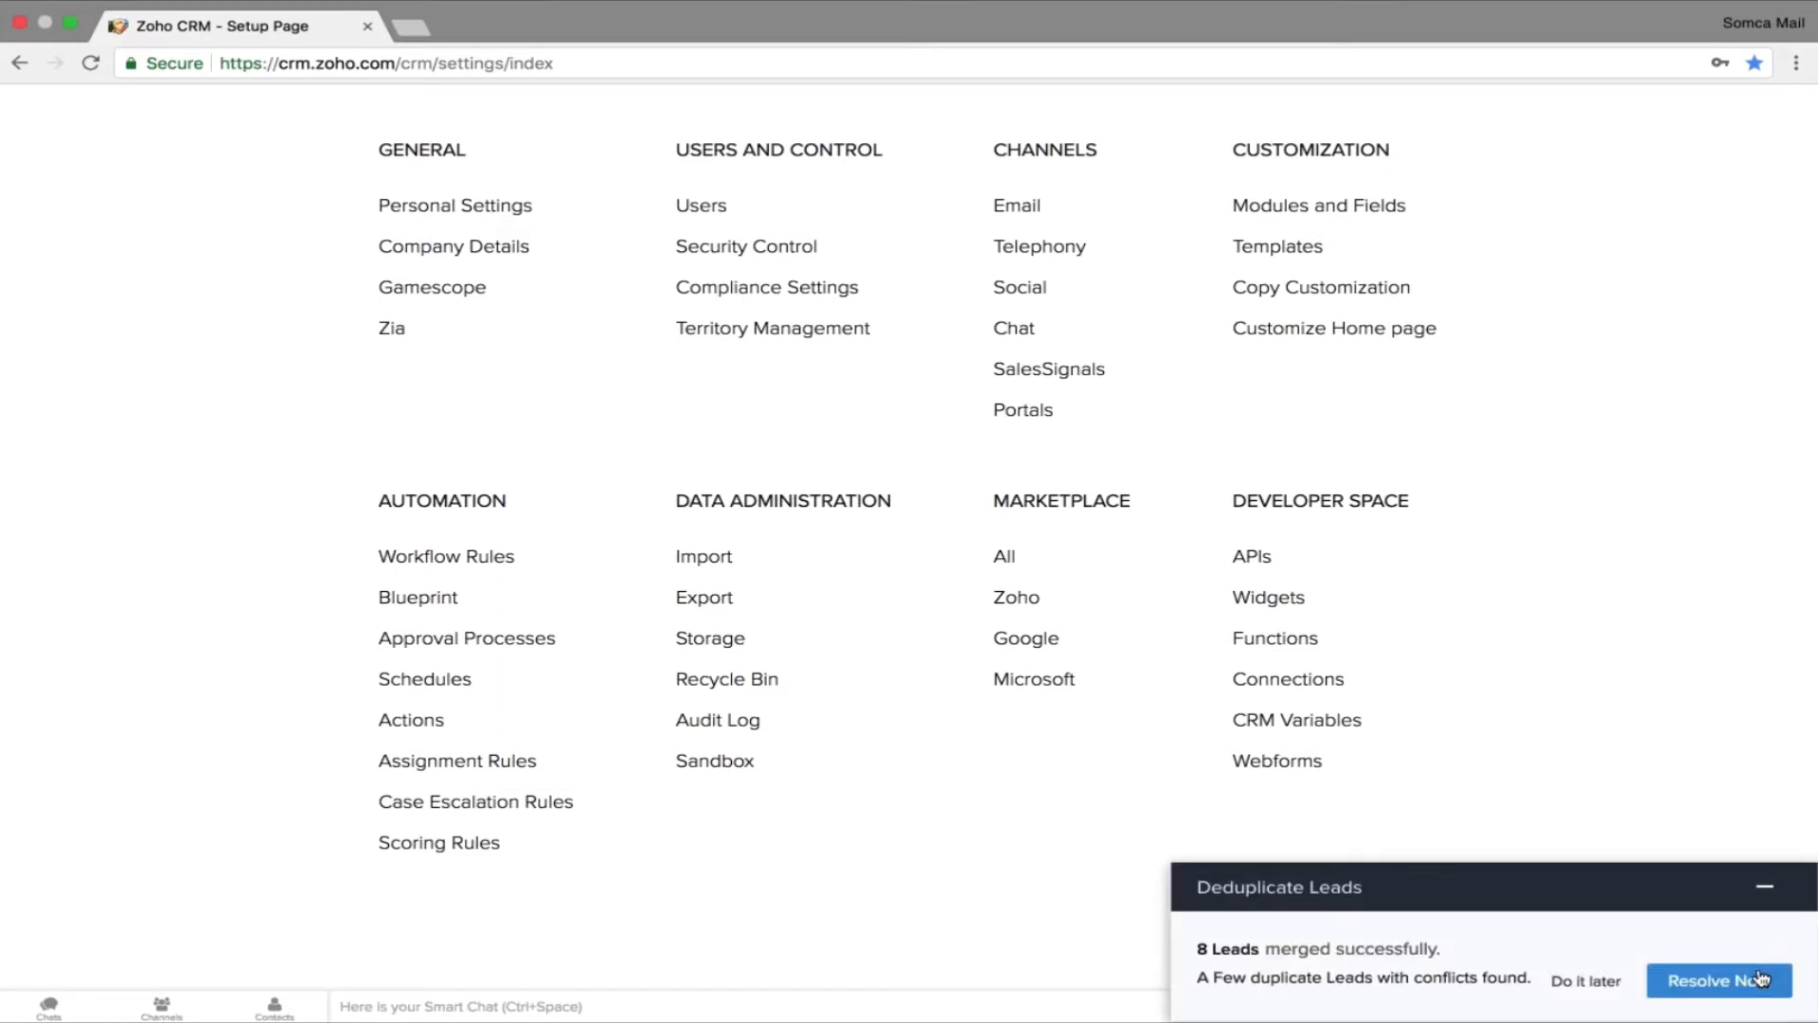
click(1708, 865)
click(655, 26)
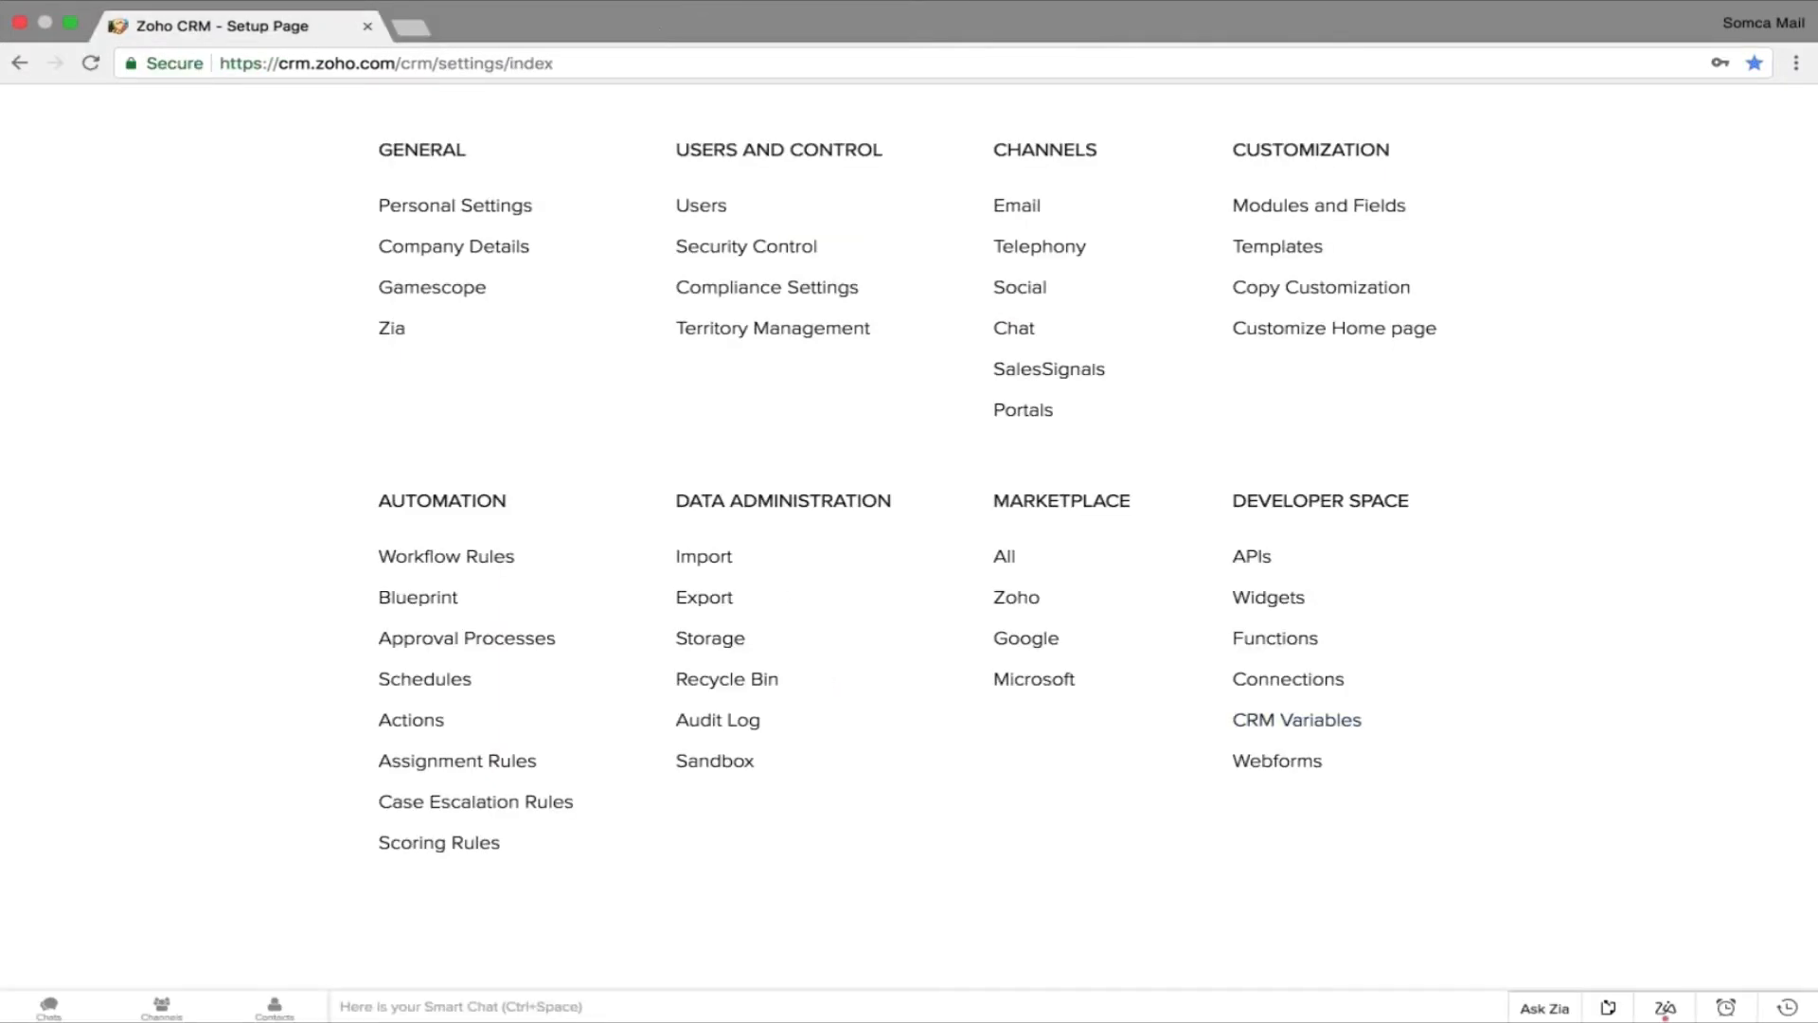
click(1269, 762)
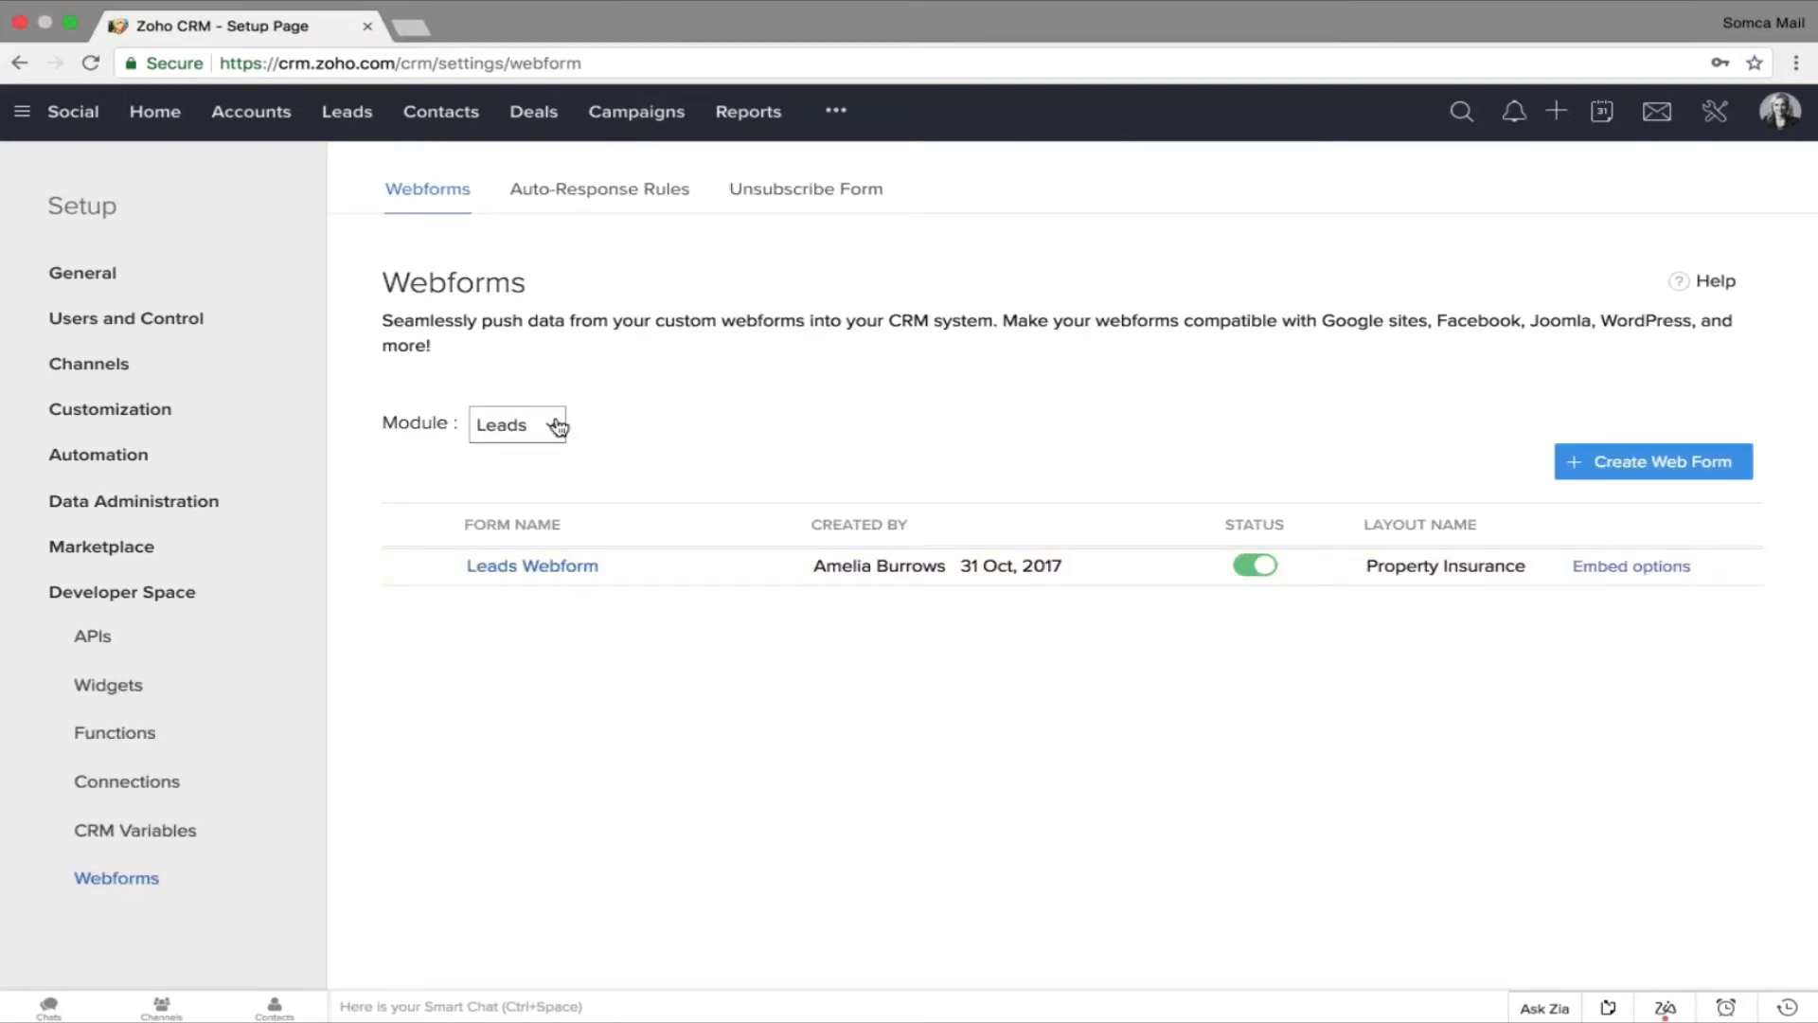
Check which modules webforms can be made for and keep Leads as the module.
click(555, 426)
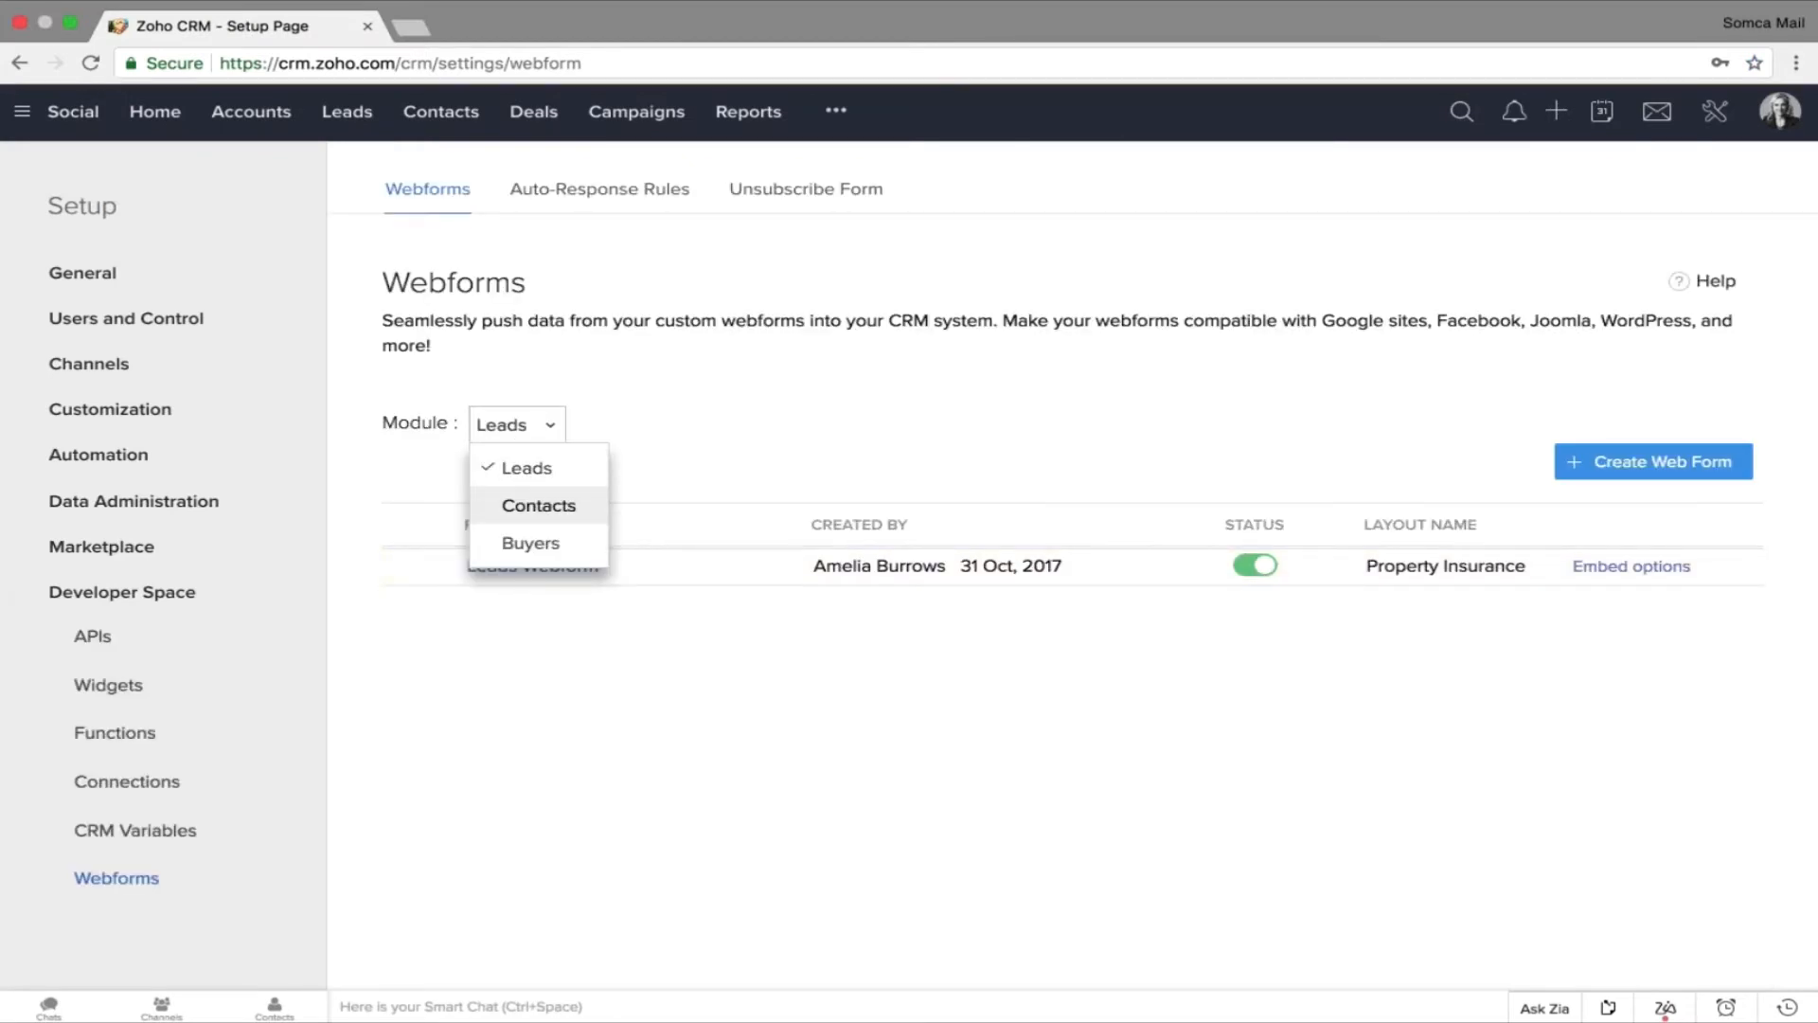
click(811, 441)
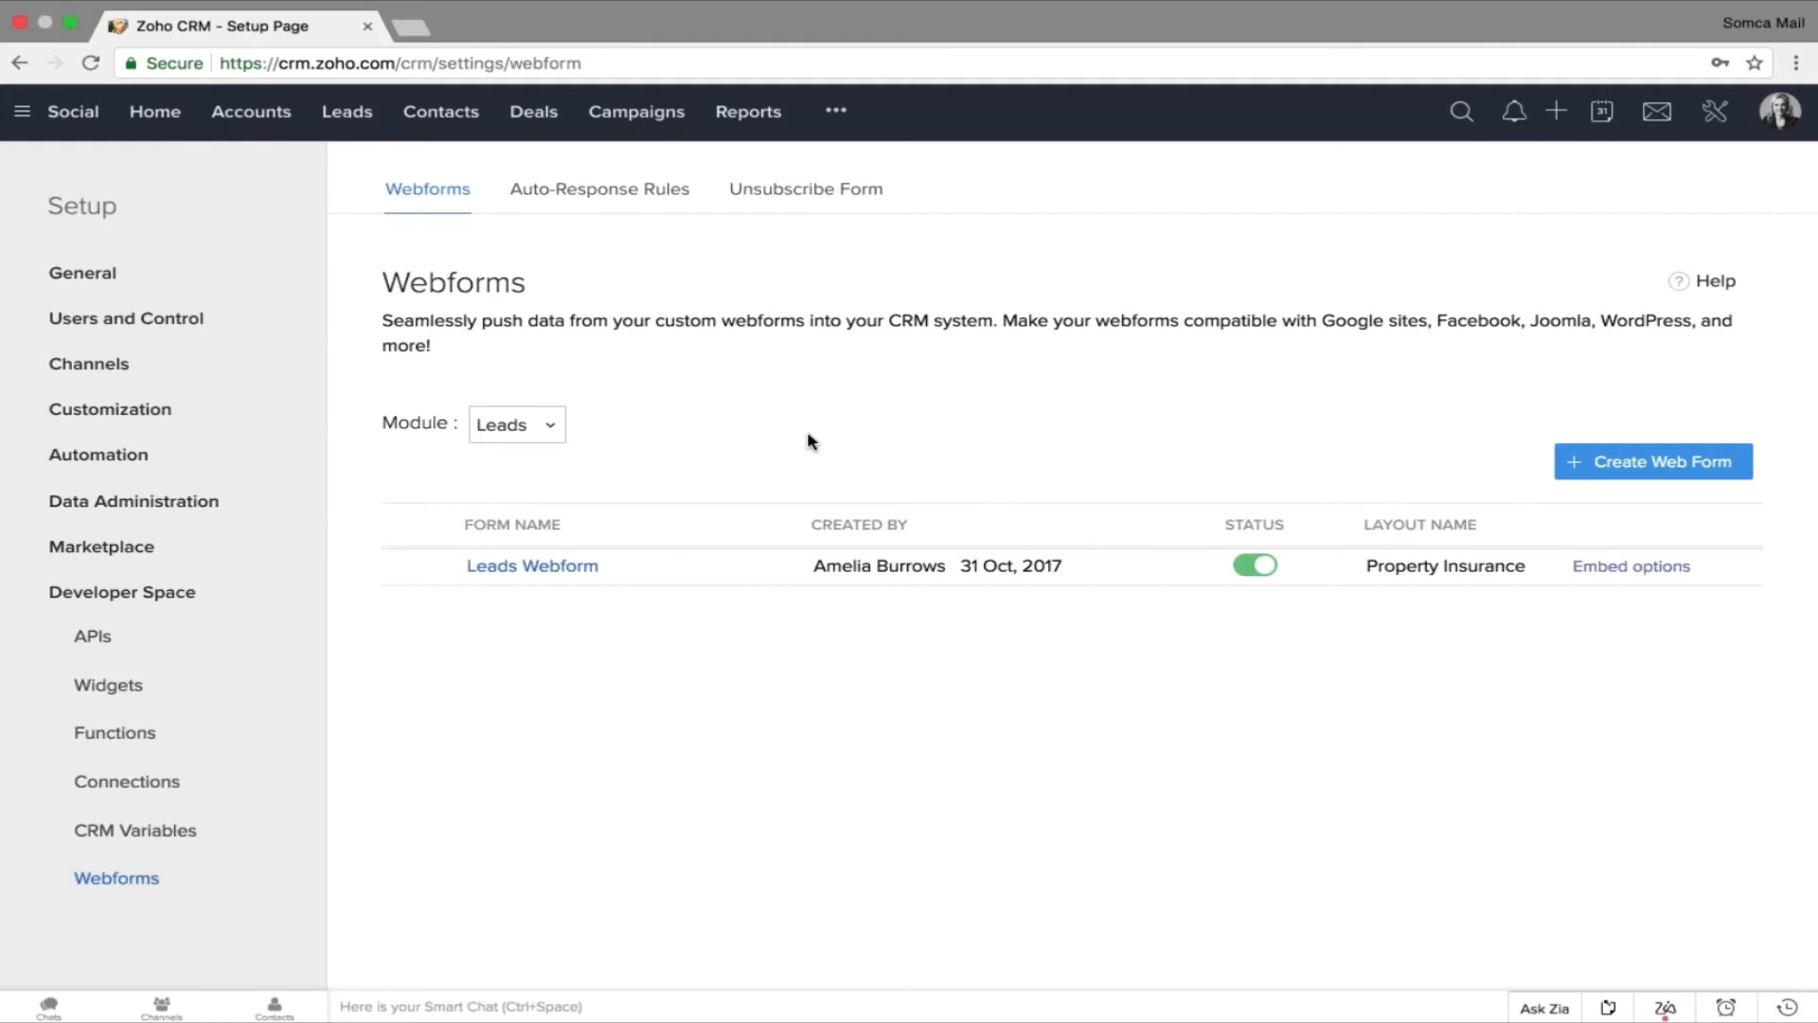
click(530, 426)
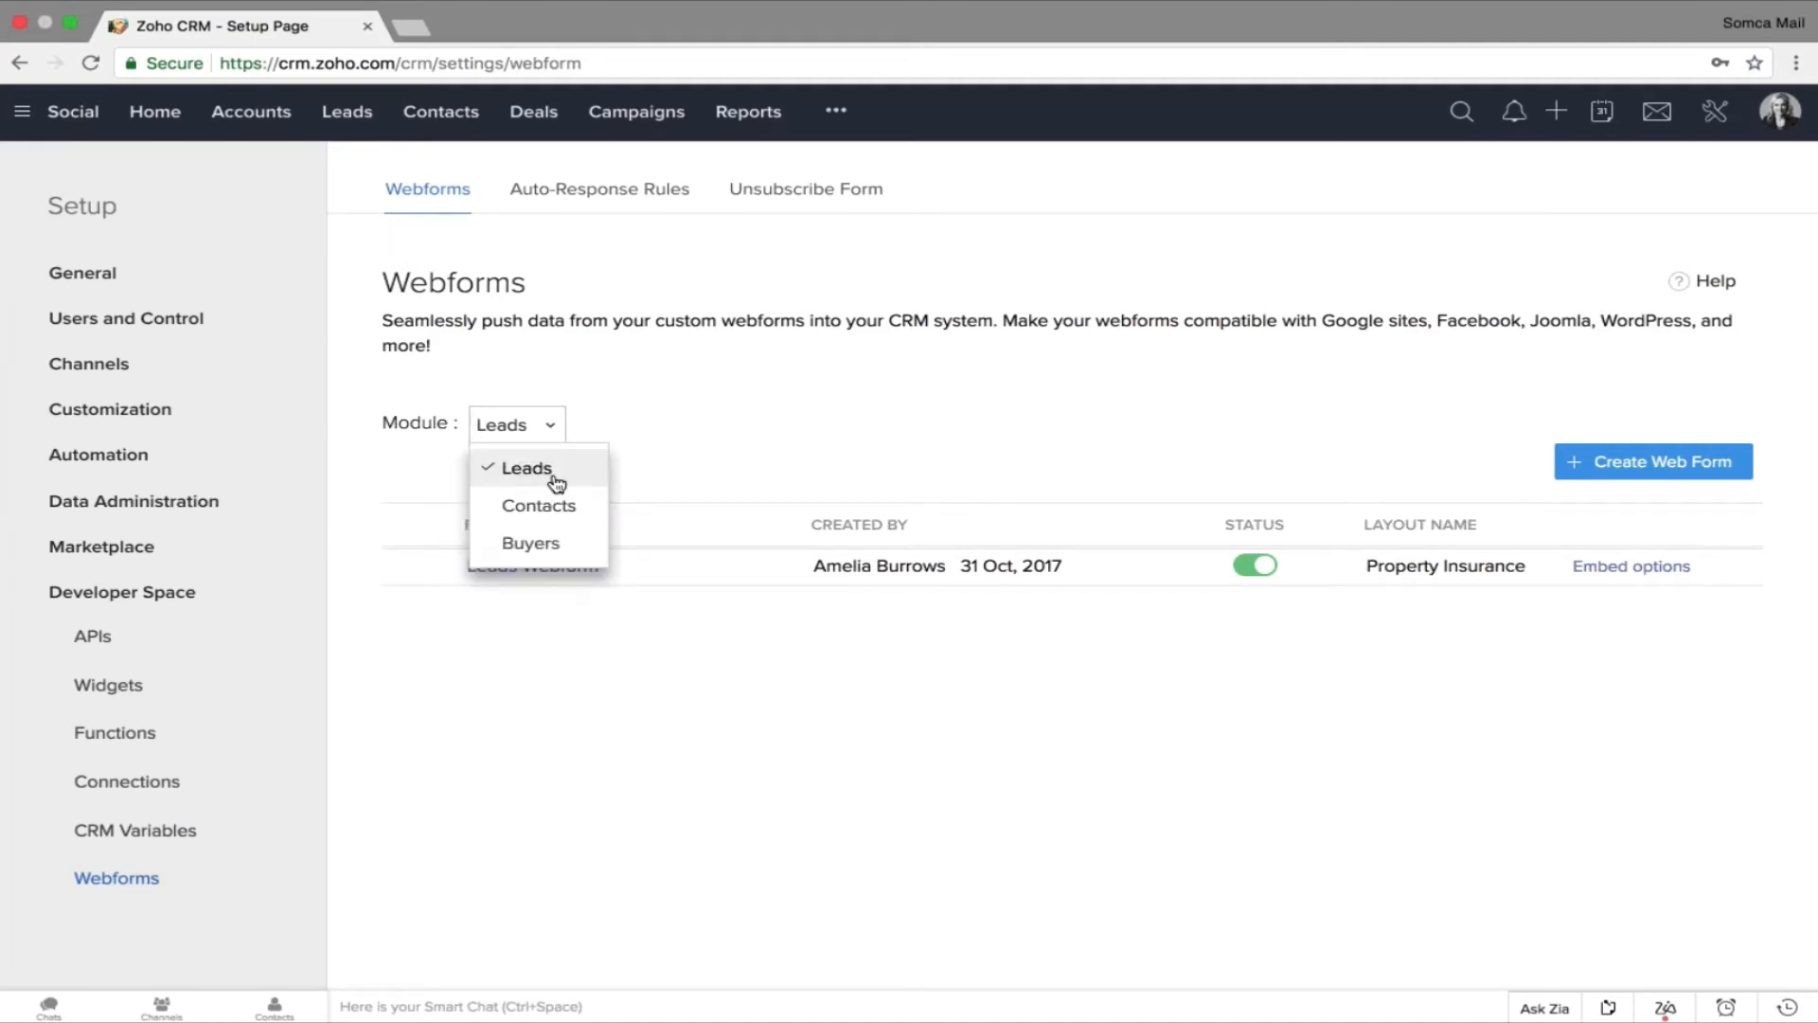
click(555, 483)
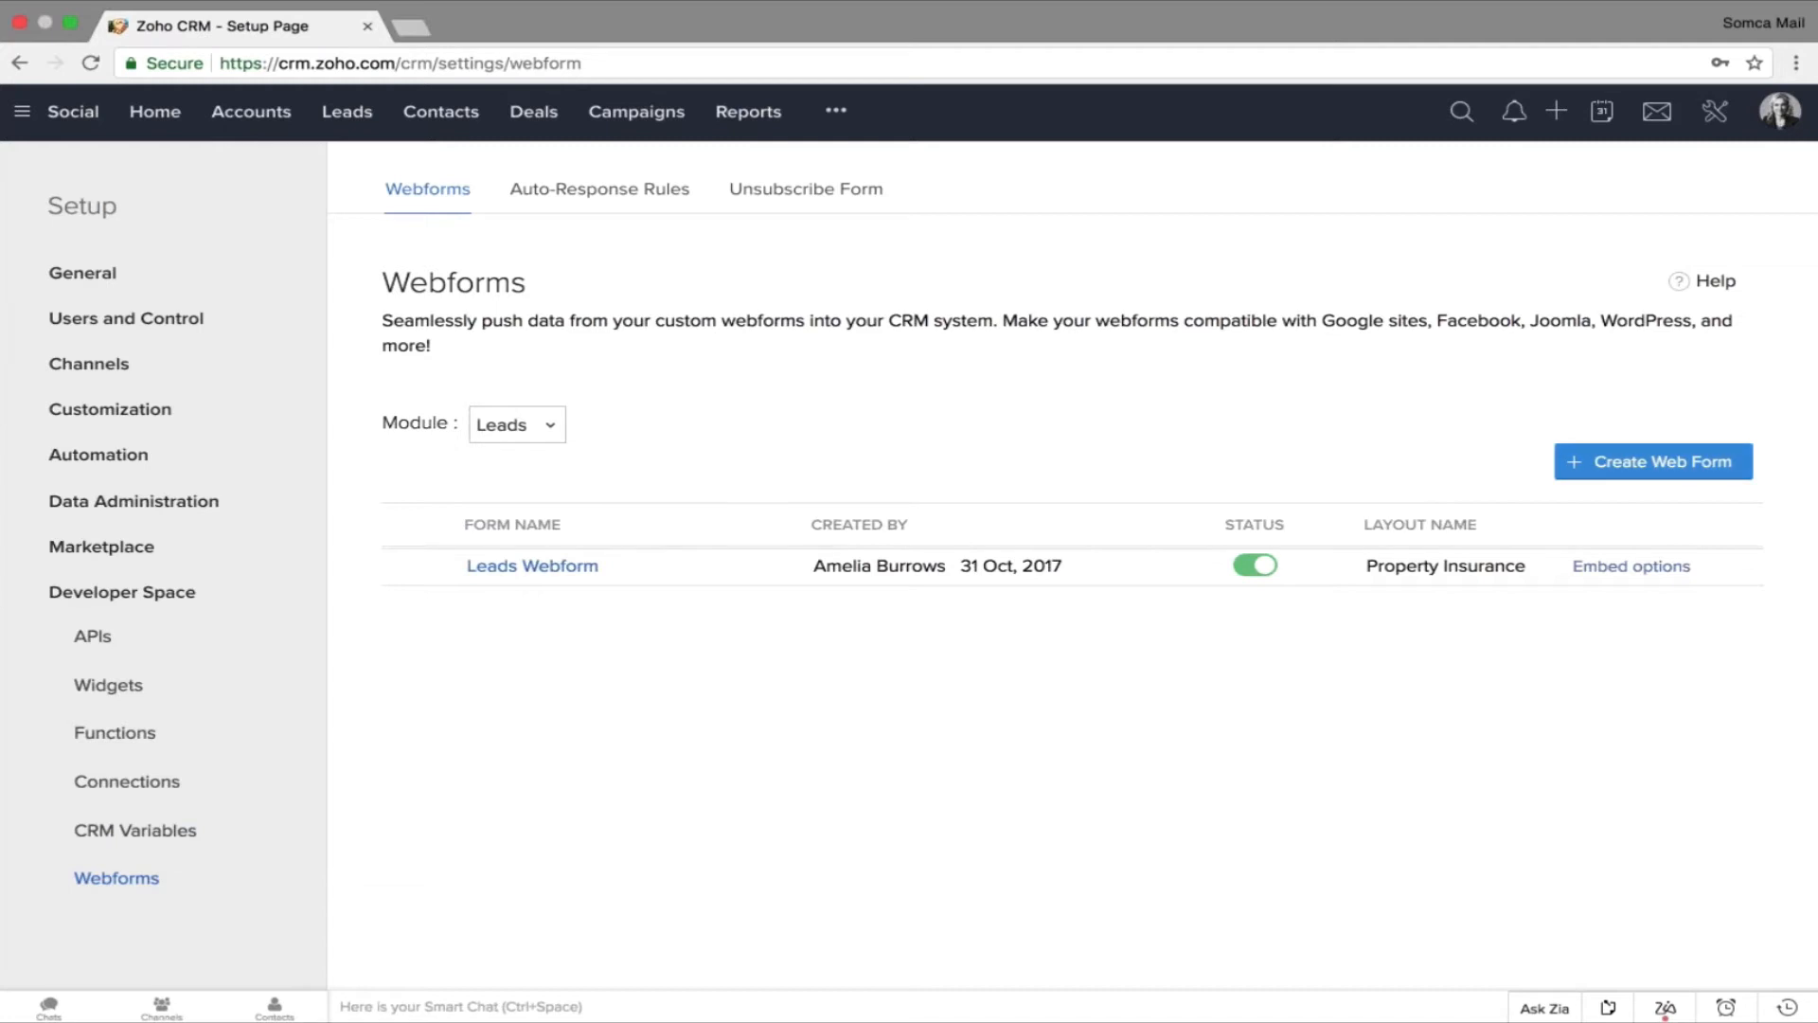
click(1708, 471)
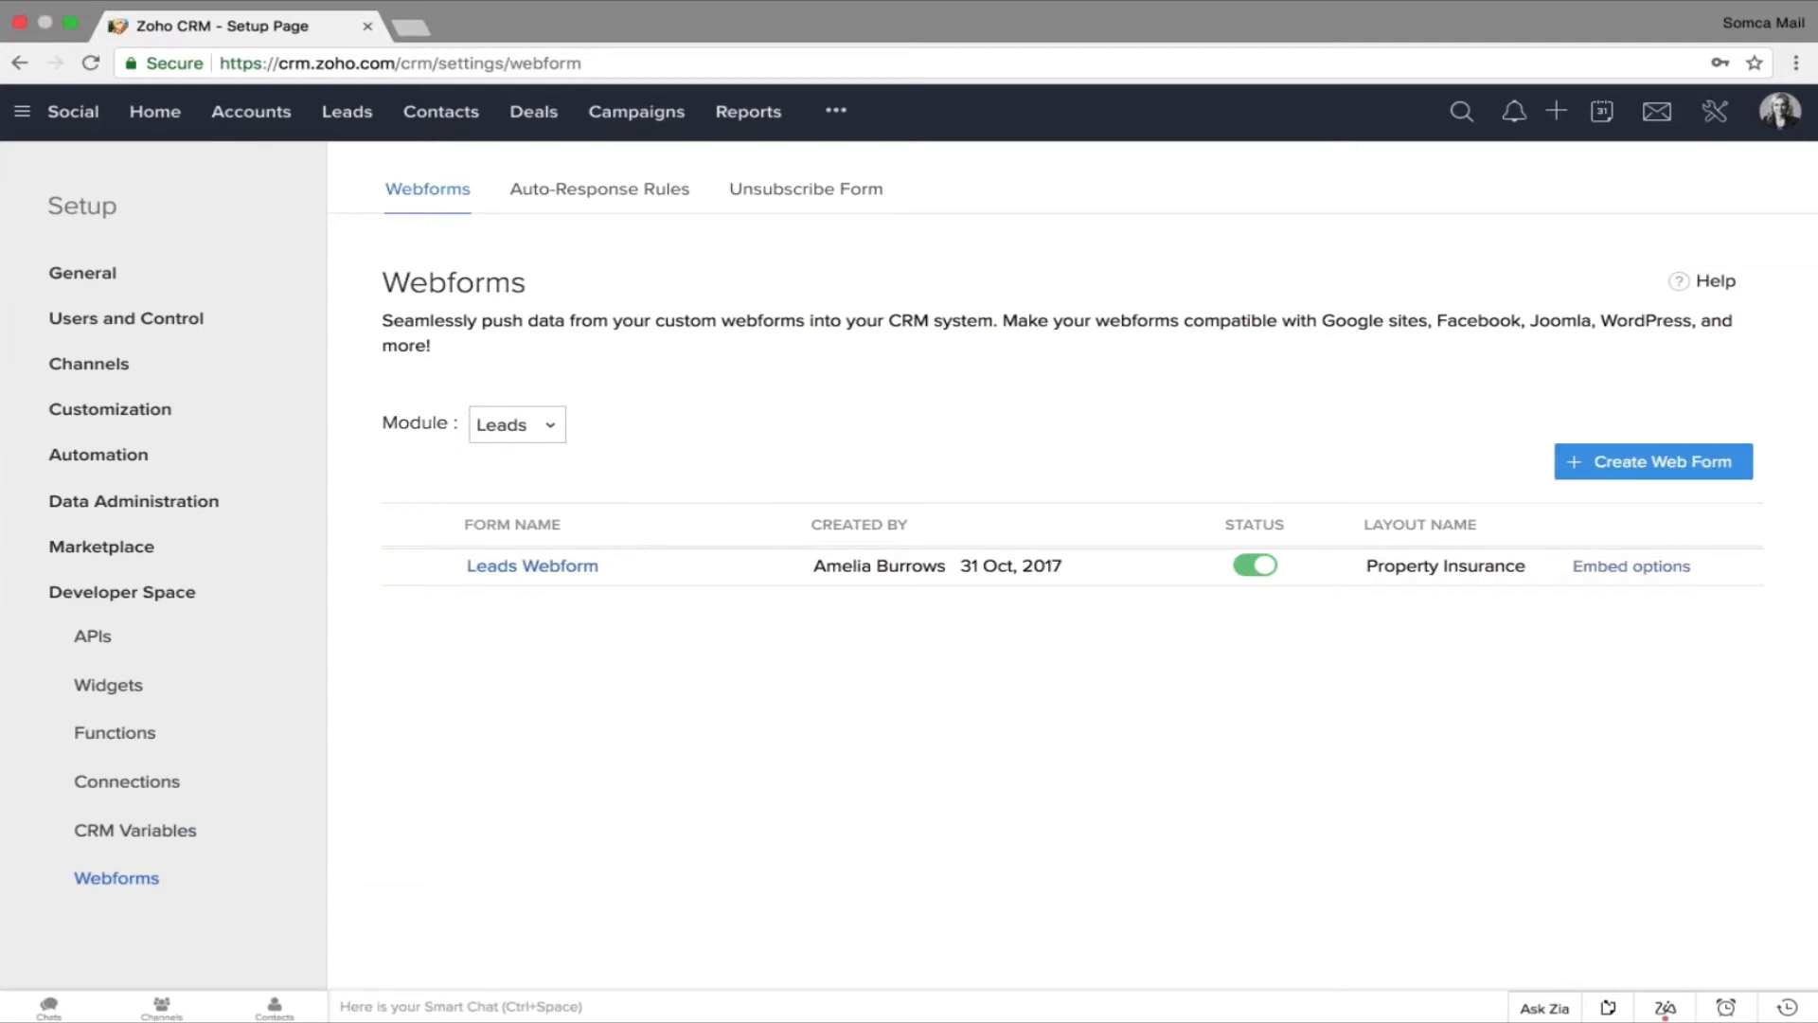
Open the Leads Webform in the editor and look over the available Property Insurance fields and the form's contents.
click(550, 569)
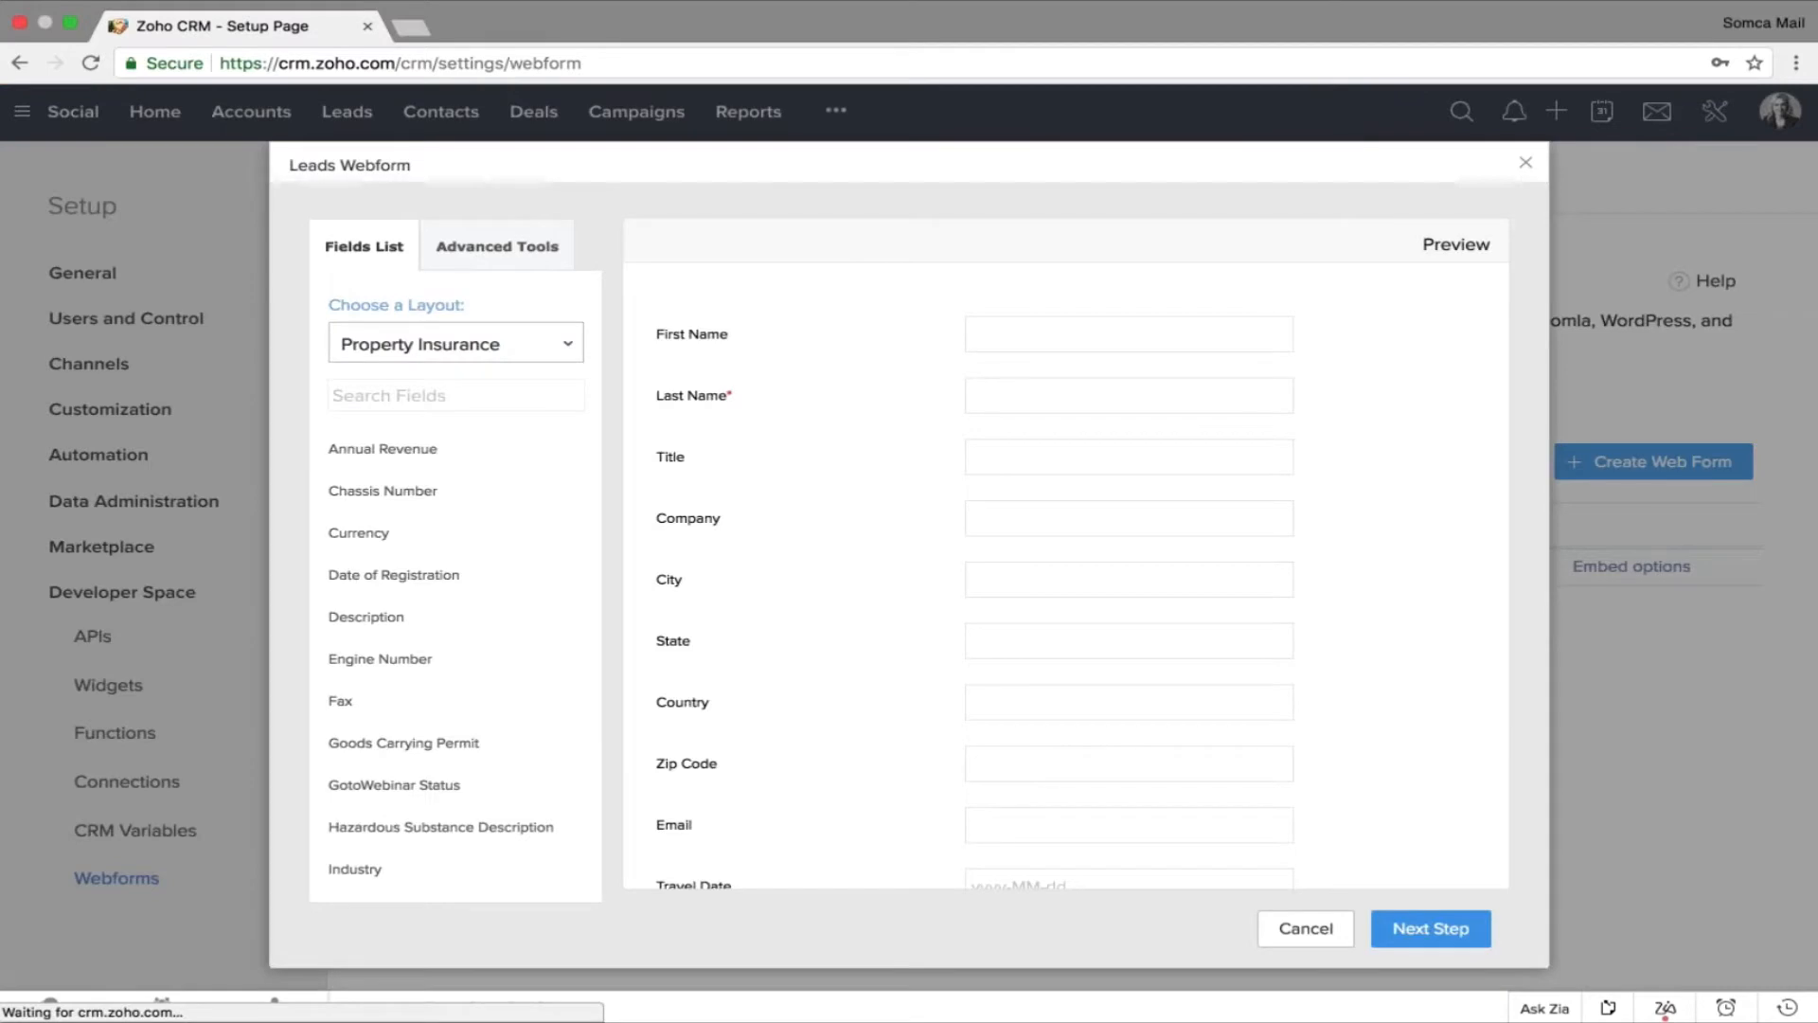
scroll(413, 455, down, 4)
scroll(413, 454, up, 4)
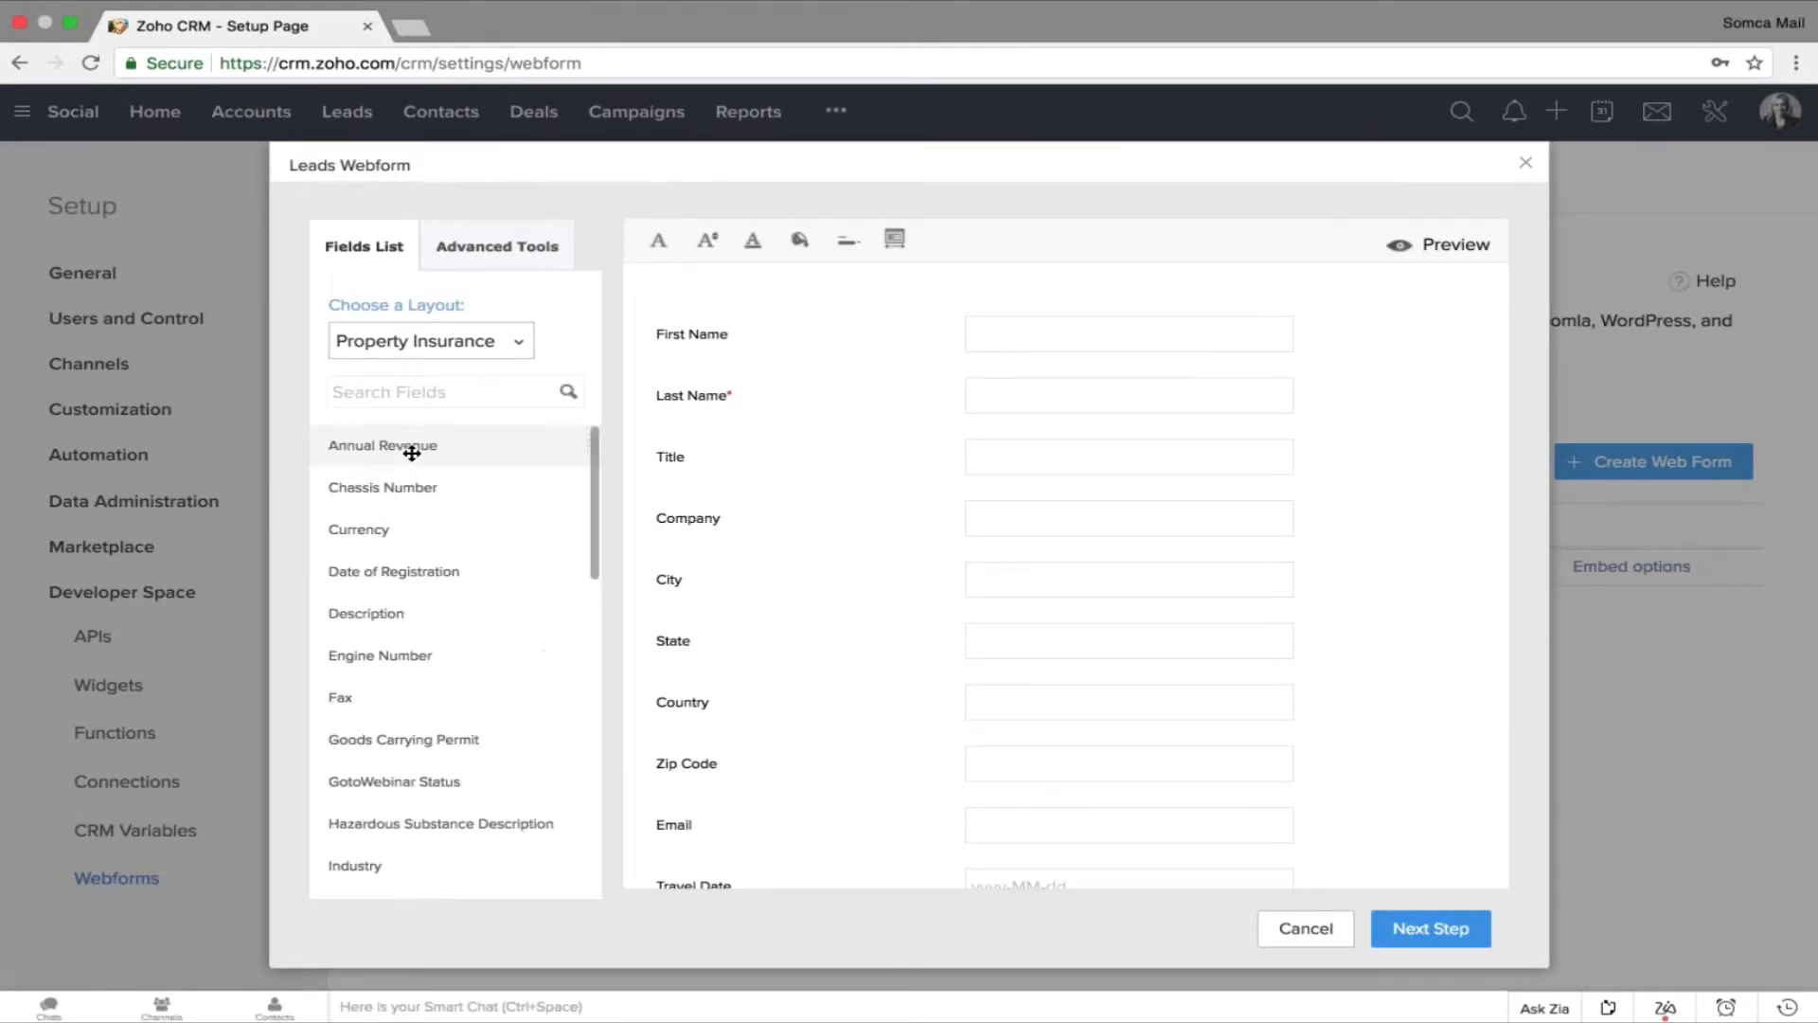
scroll(454, 708, down, 5)
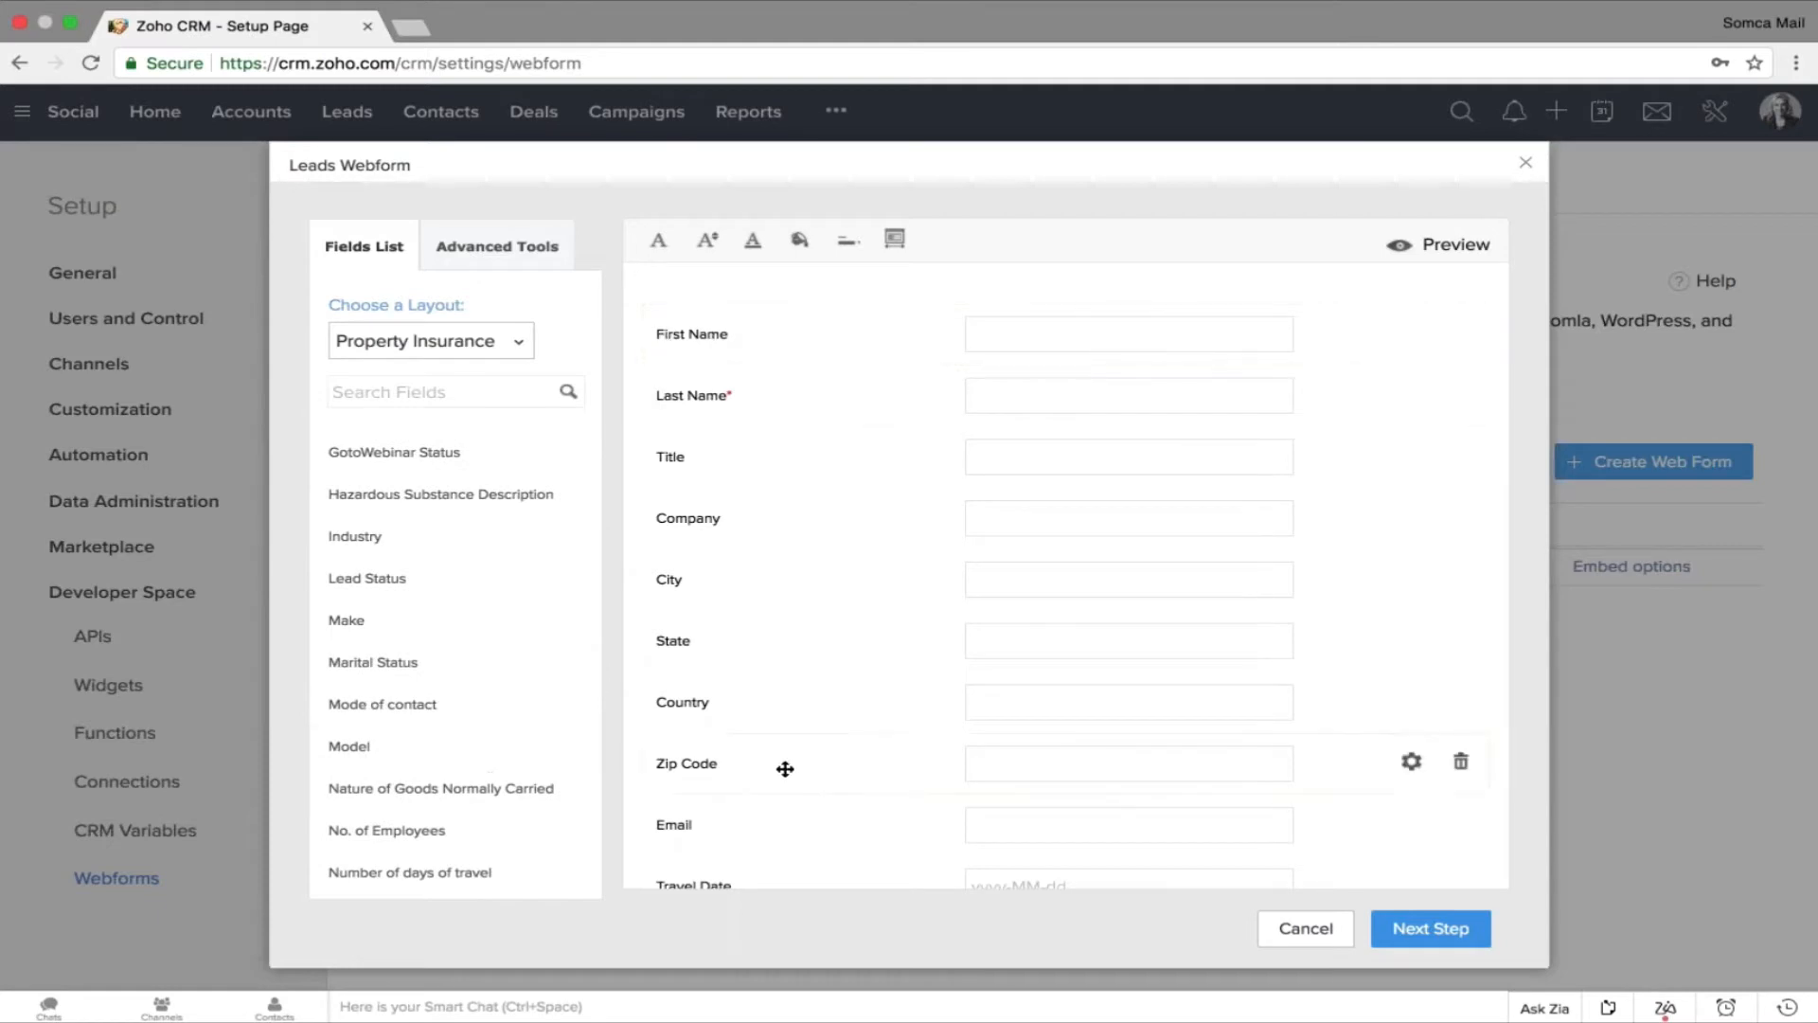
scroll(956, 776, down, 3)
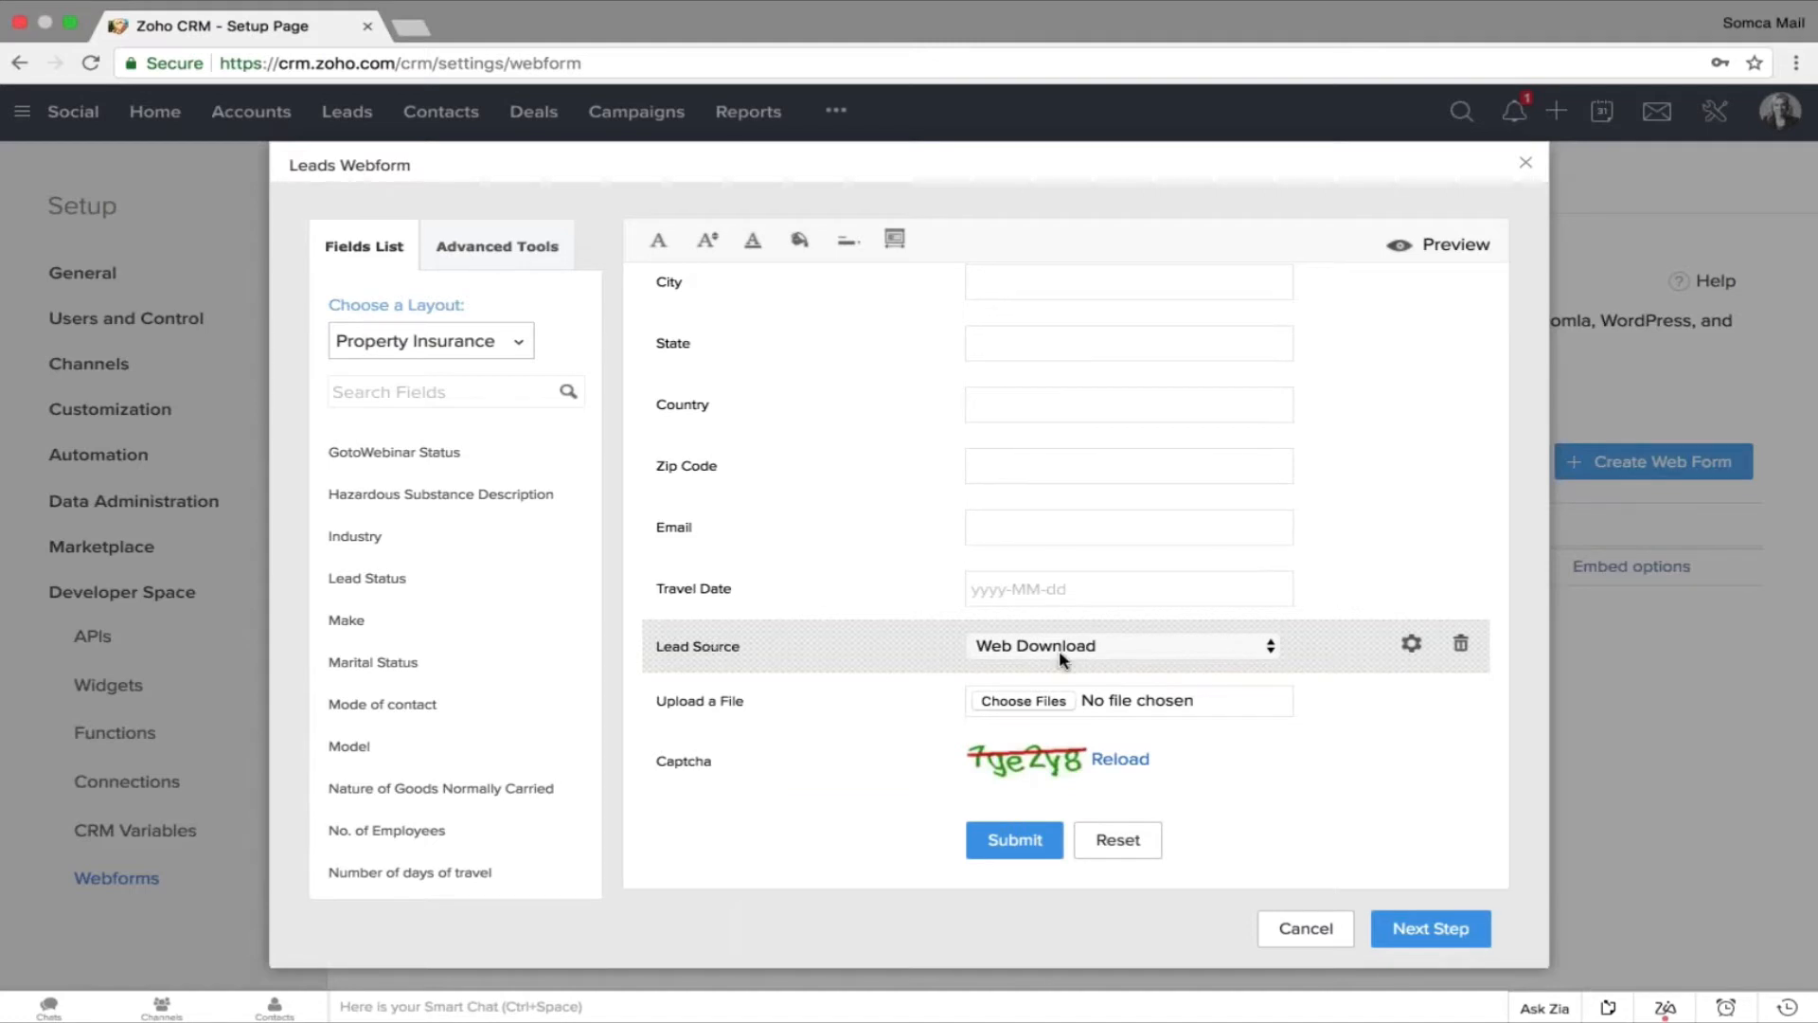
Review the Lead Source field's label and hidden-field option in its properties and accept them.
click(1412, 646)
triple_click(821, 537)
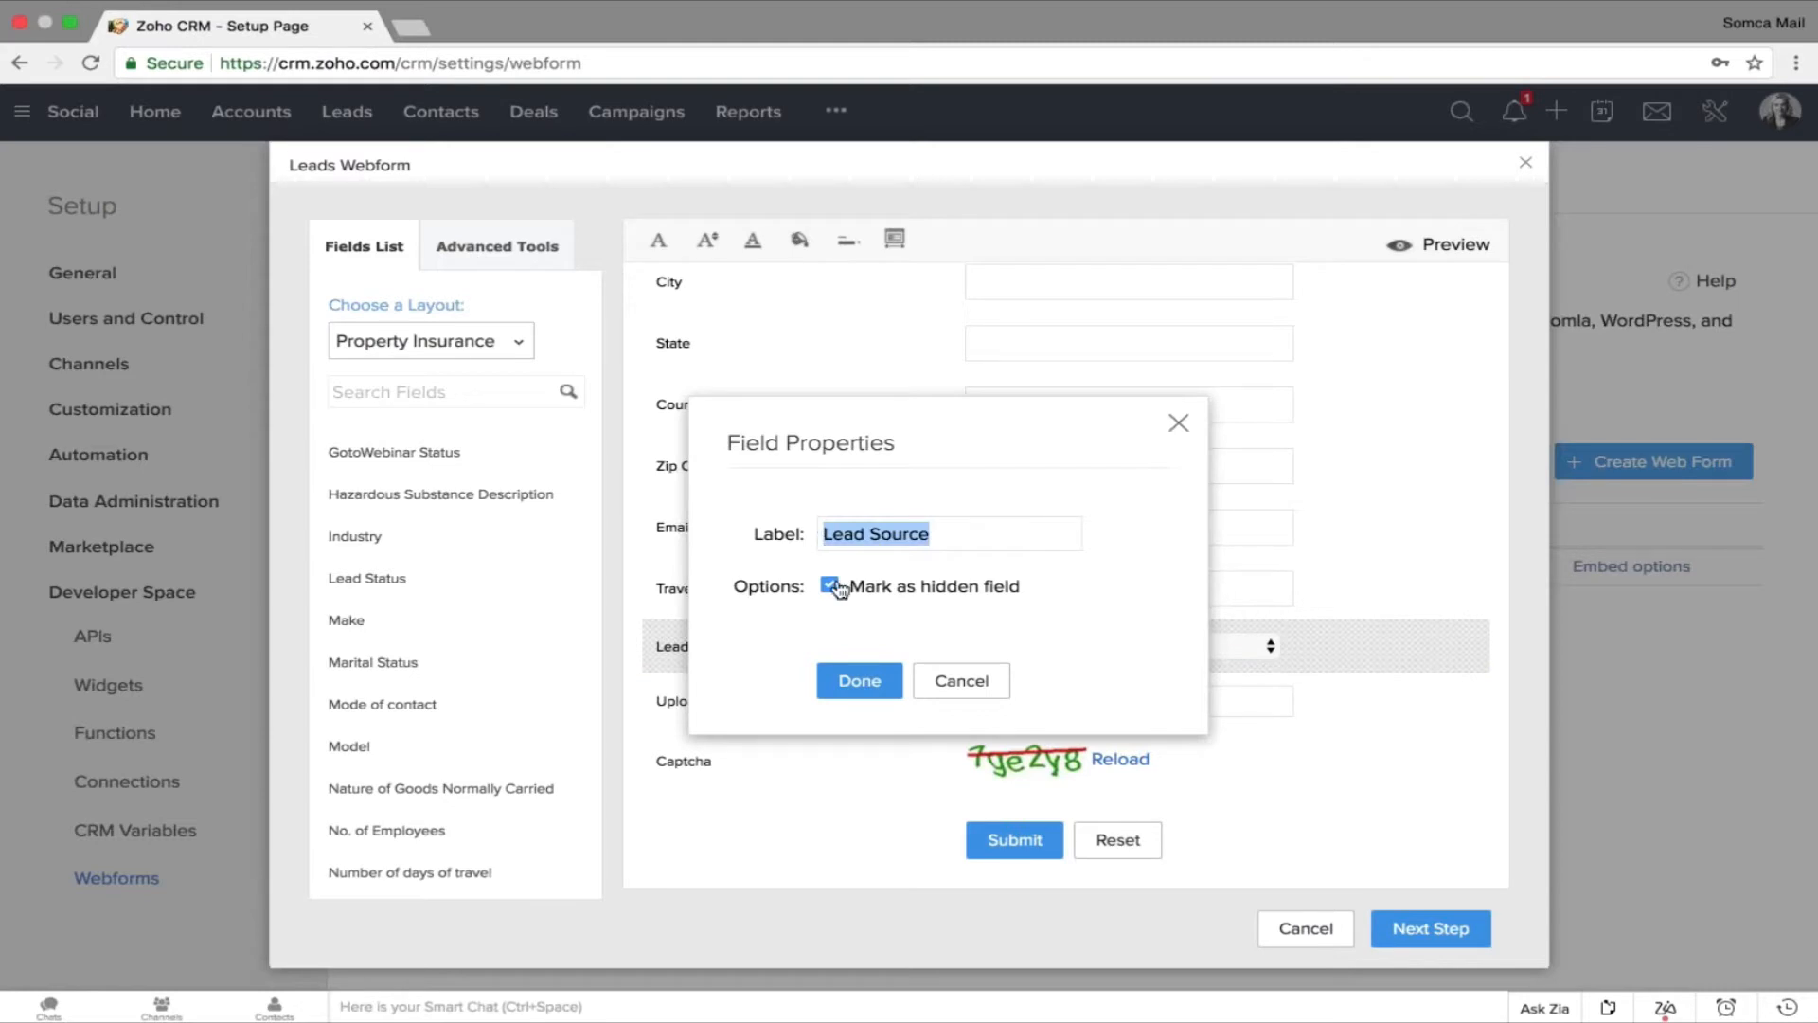
click(859, 680)
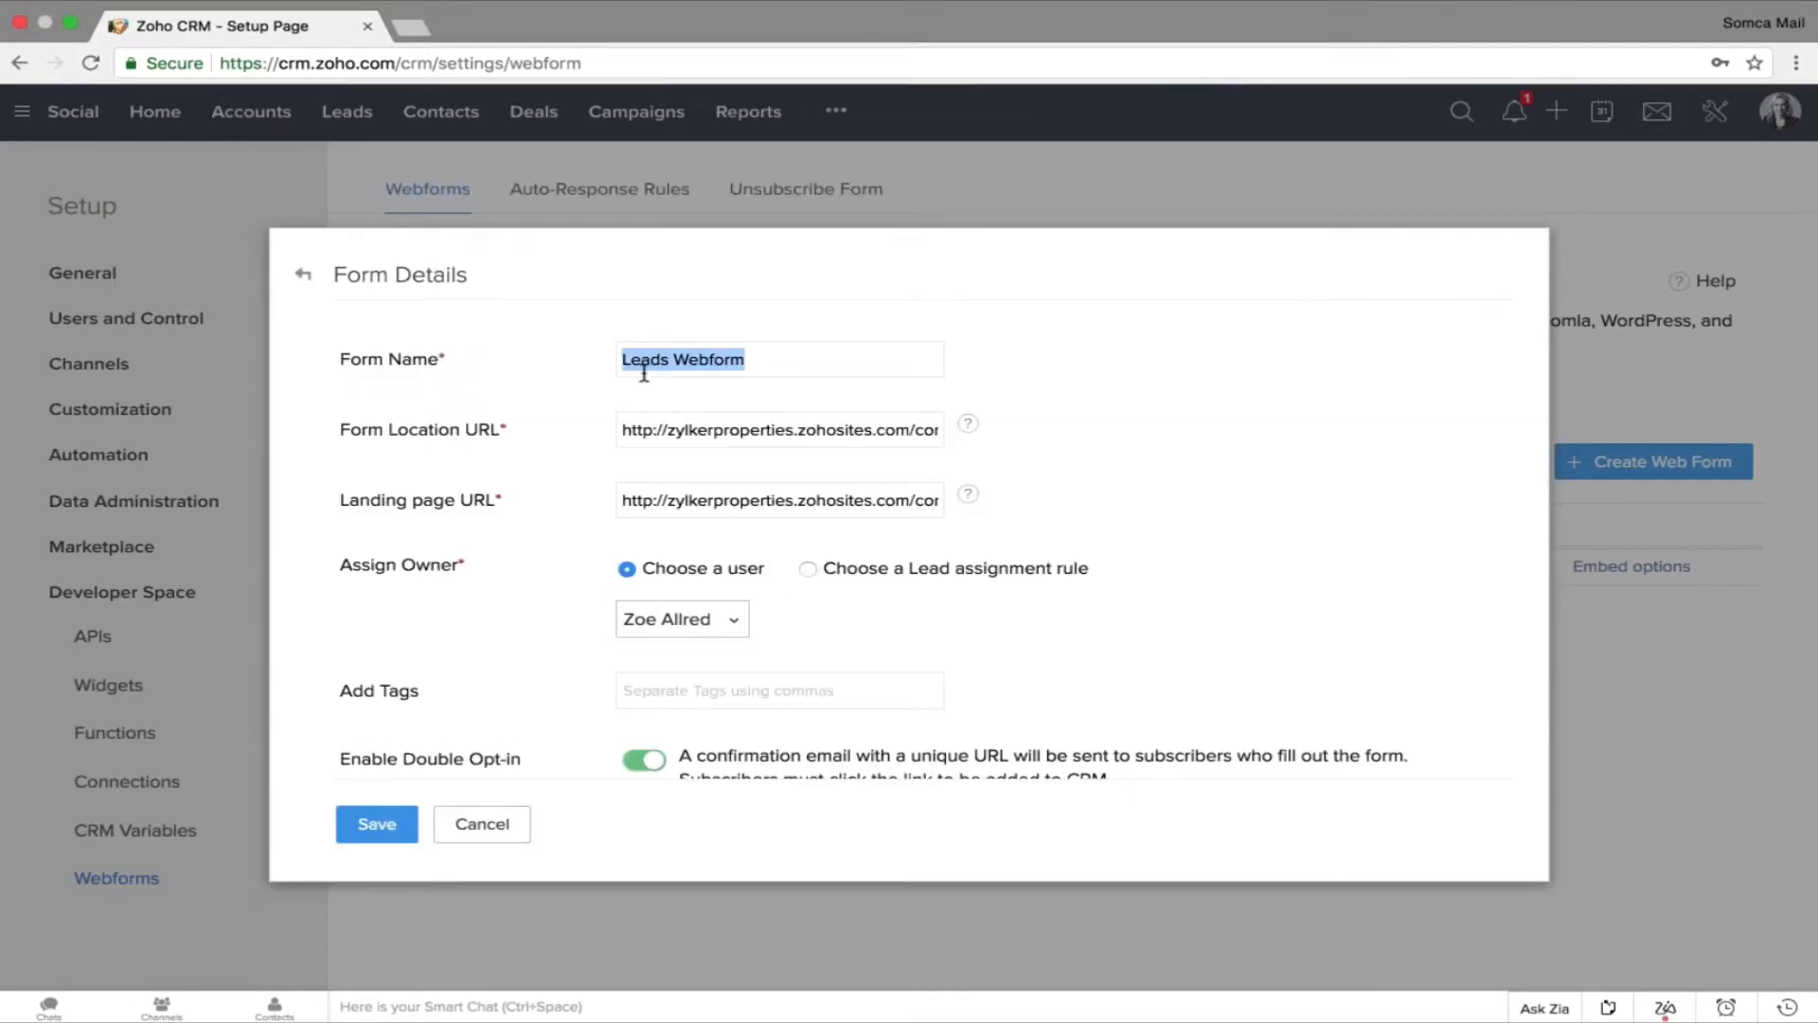
Review the form name, form location URL and landing page URL in the webform's details.
key(Tab)
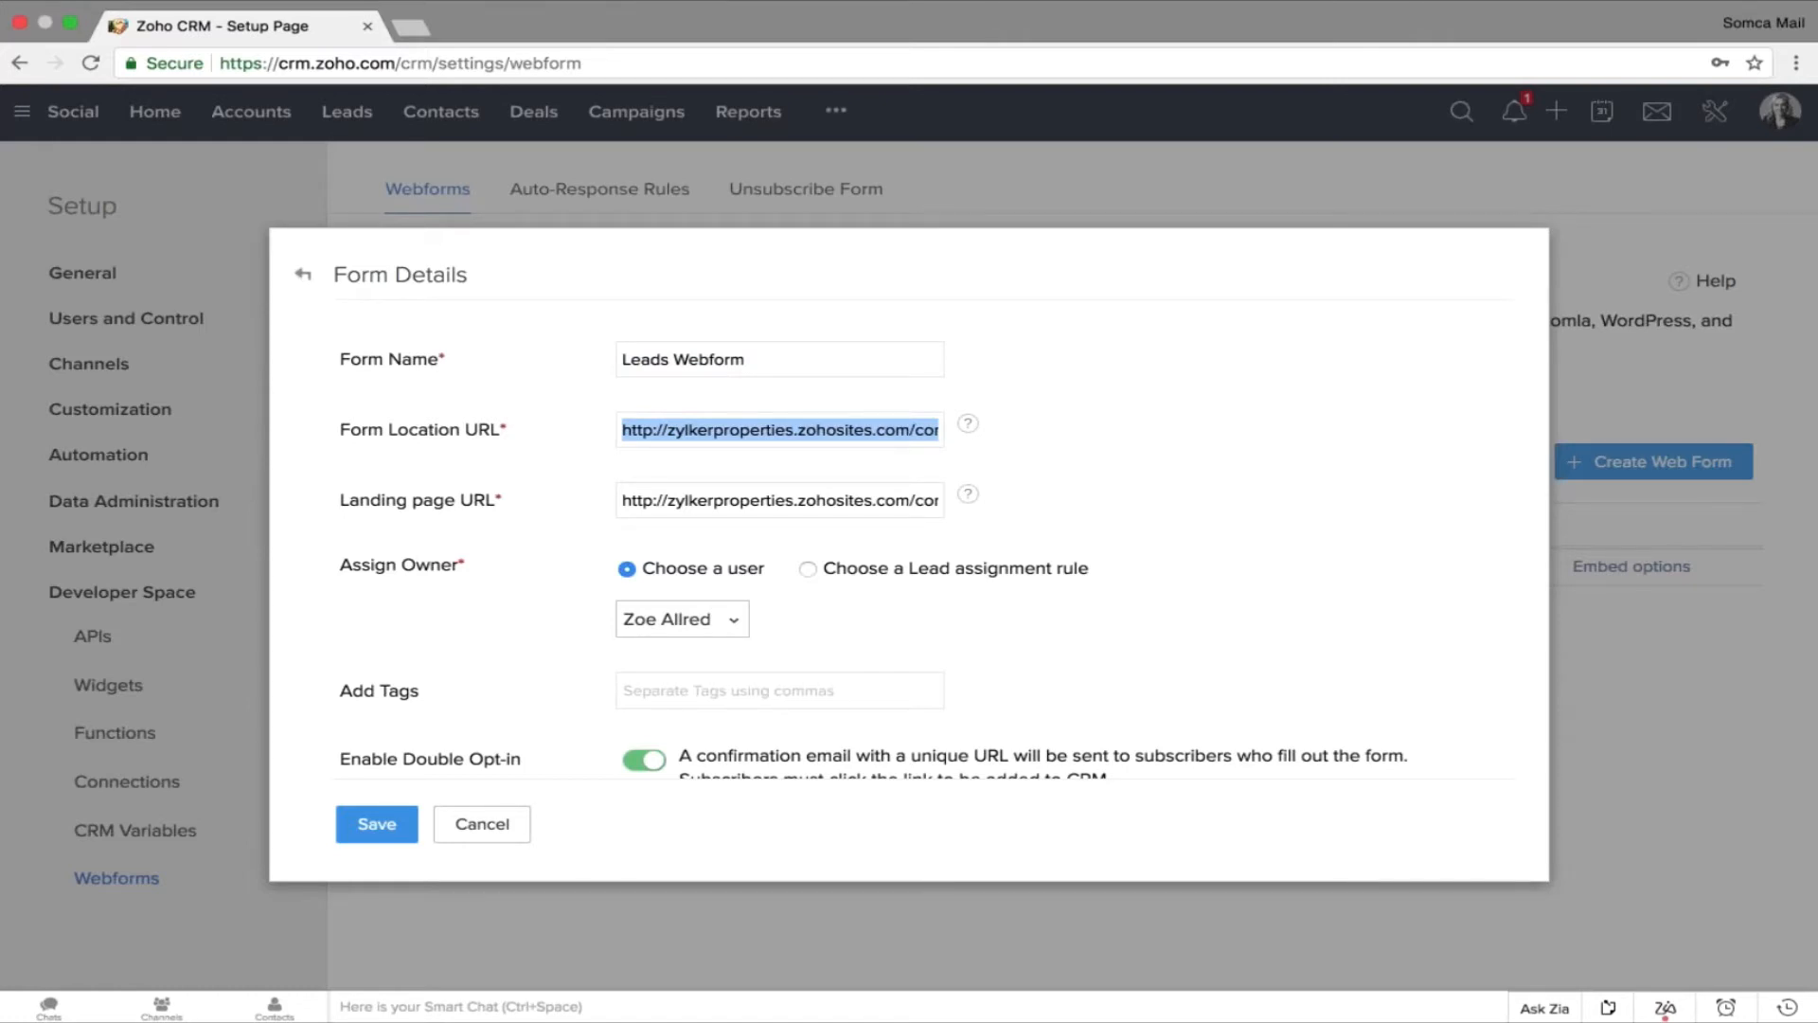
key(Tab)
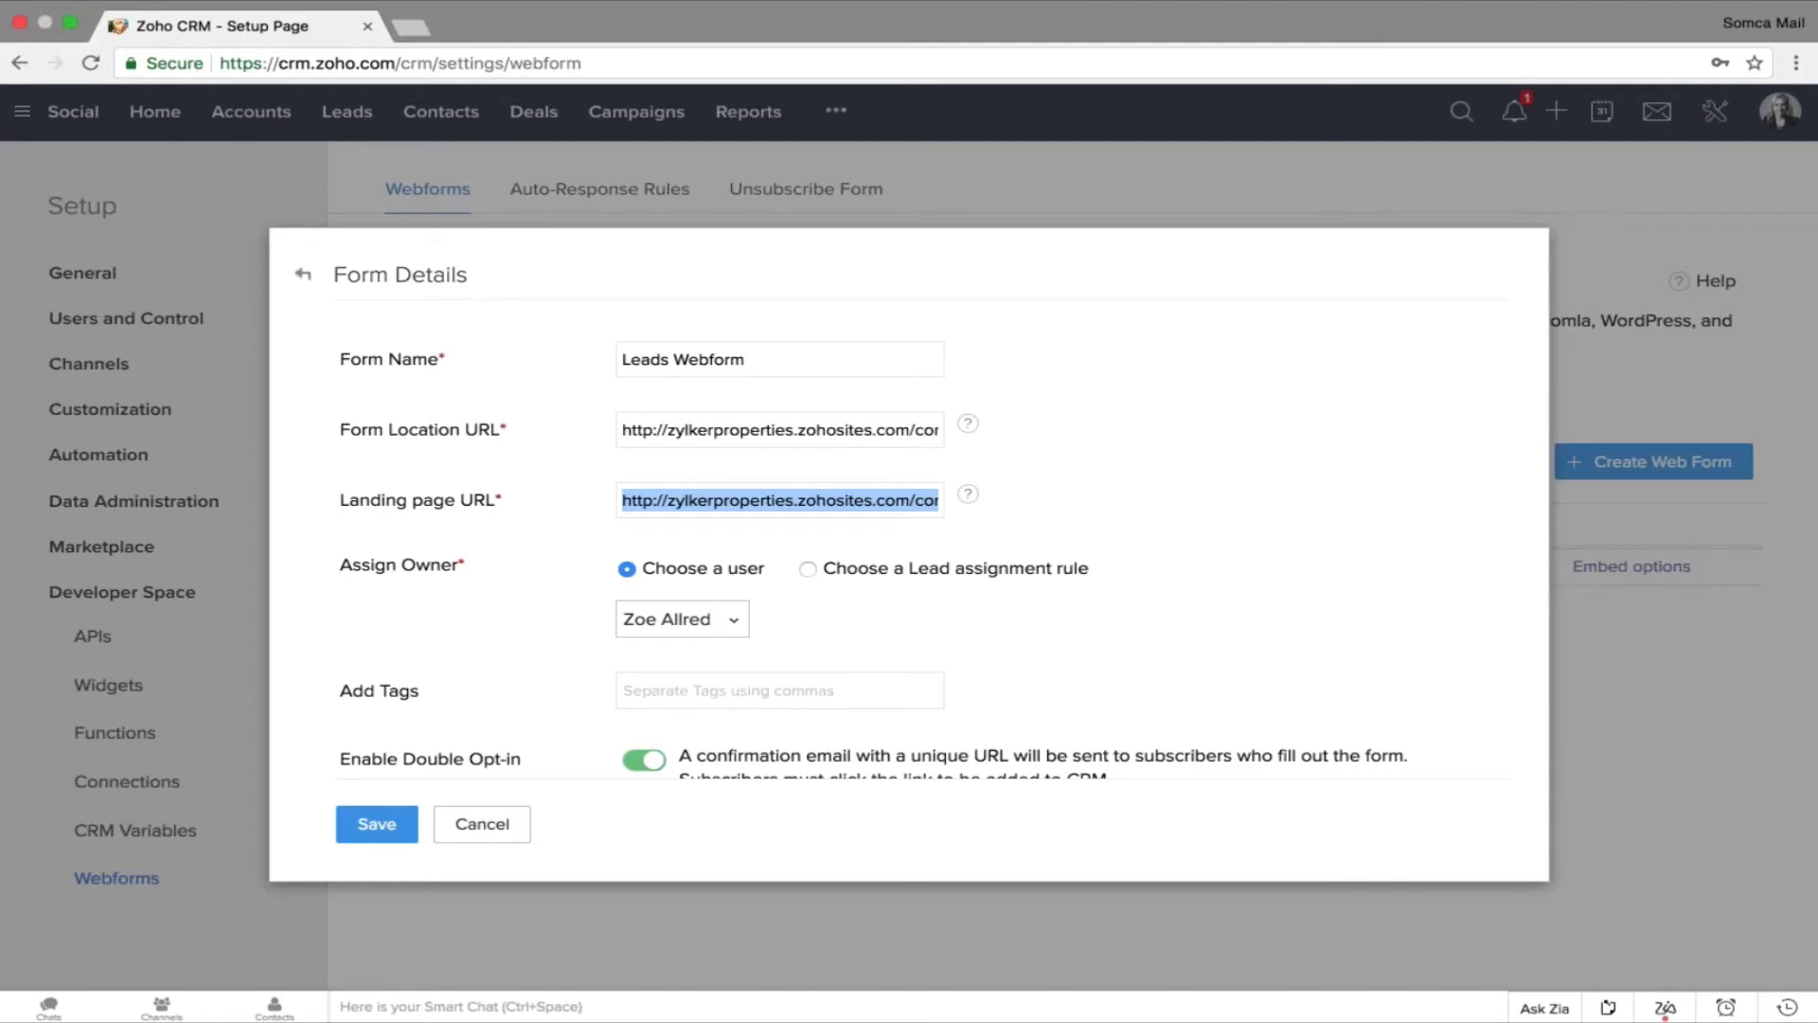
scroll(923, 555, down, 1)
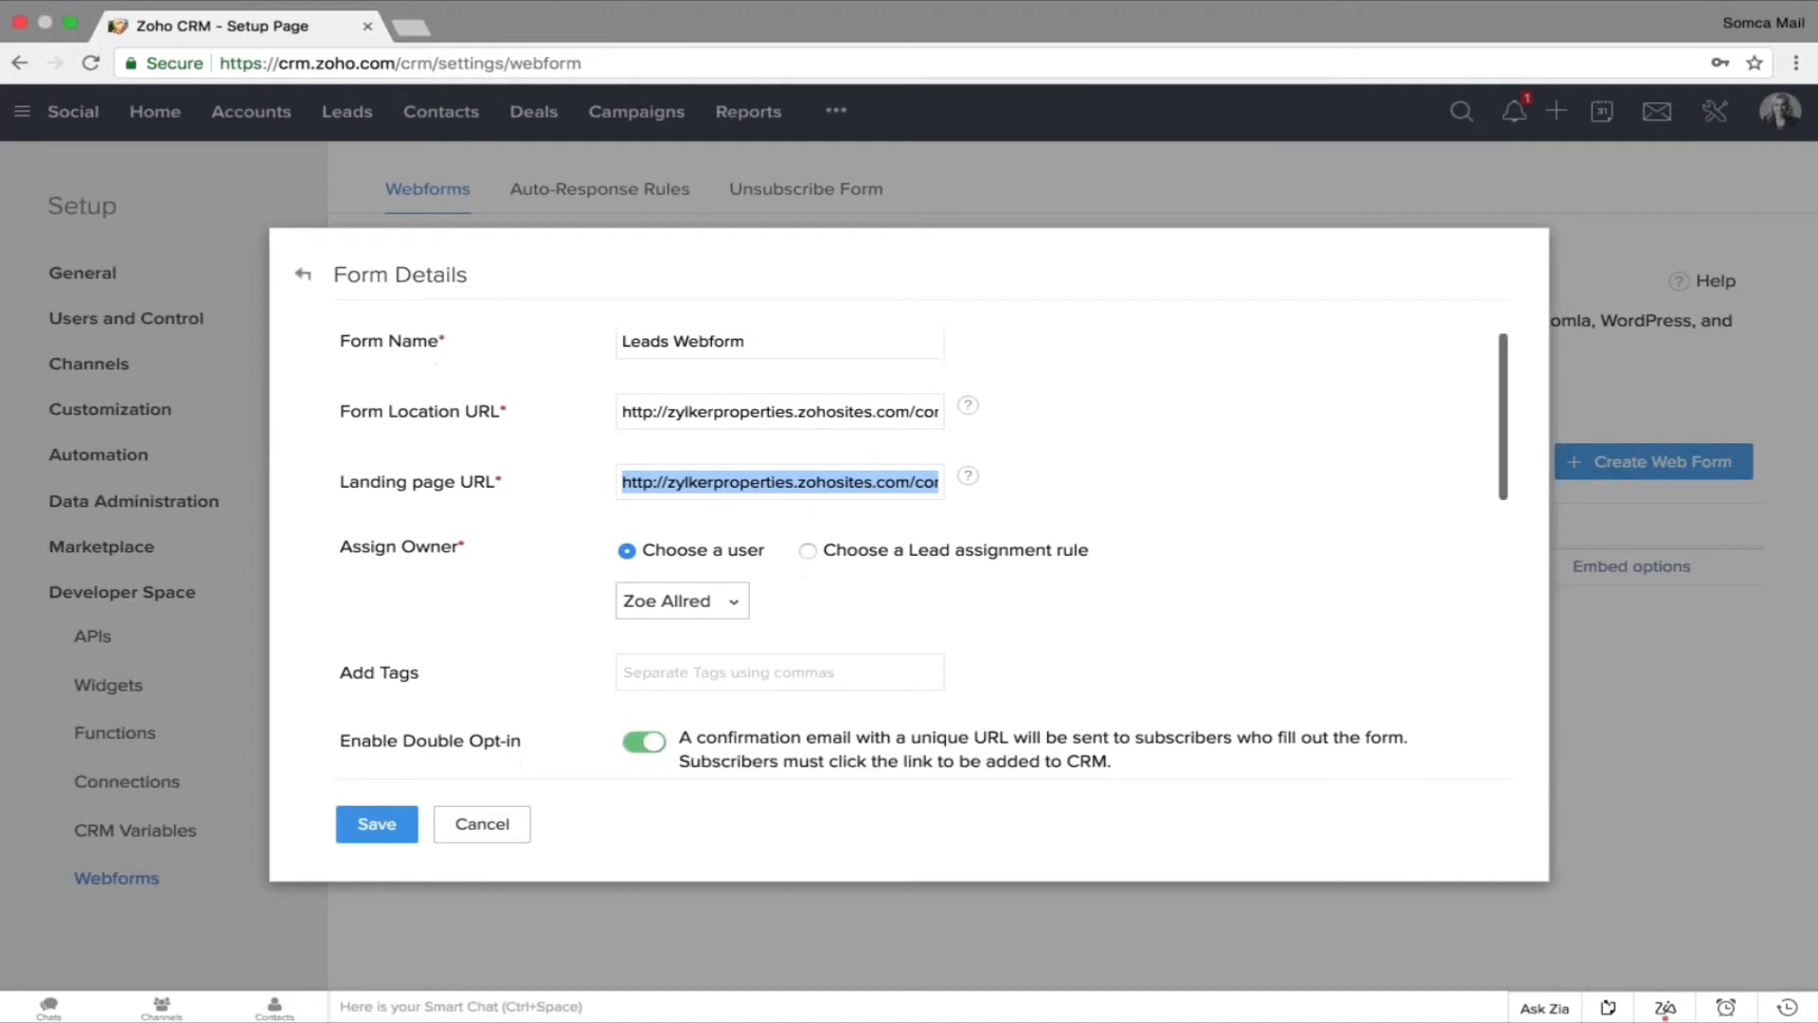
scroll(923, 551, down, 5)
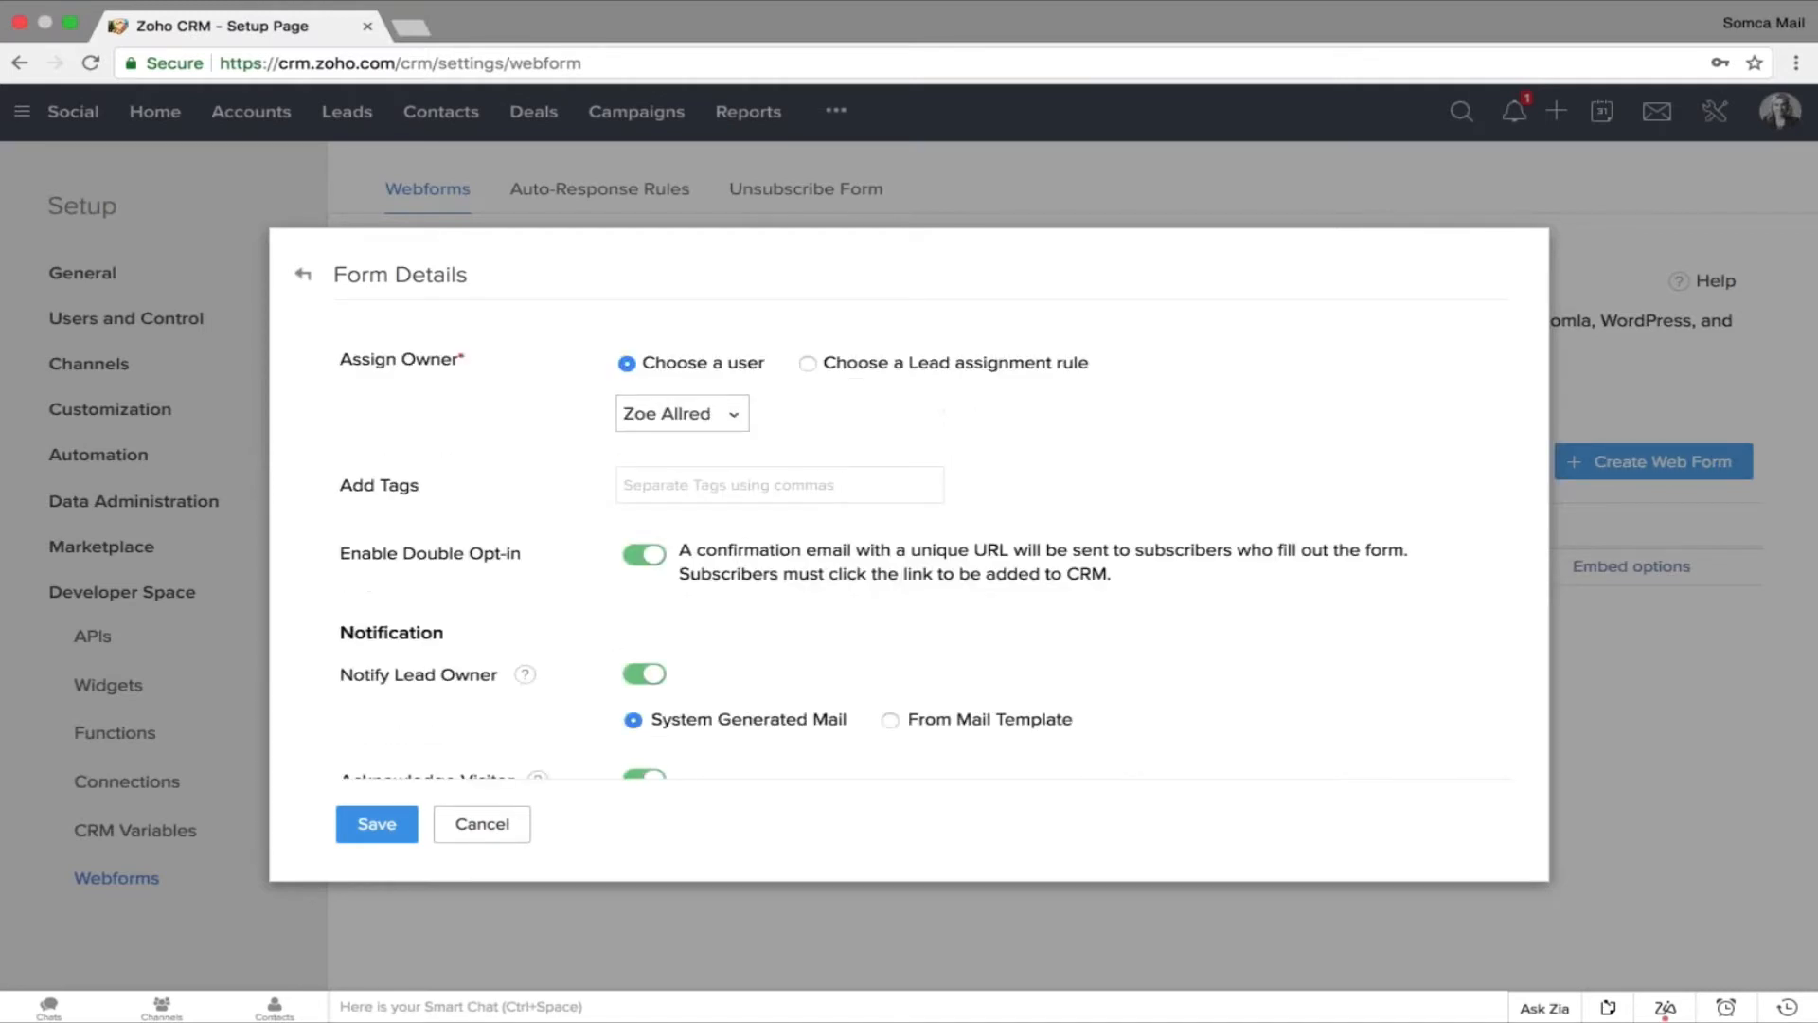
Look through the users available as lead owner, then assign owners with the Sales Team lead assignment rule instead.
click(730, 415)
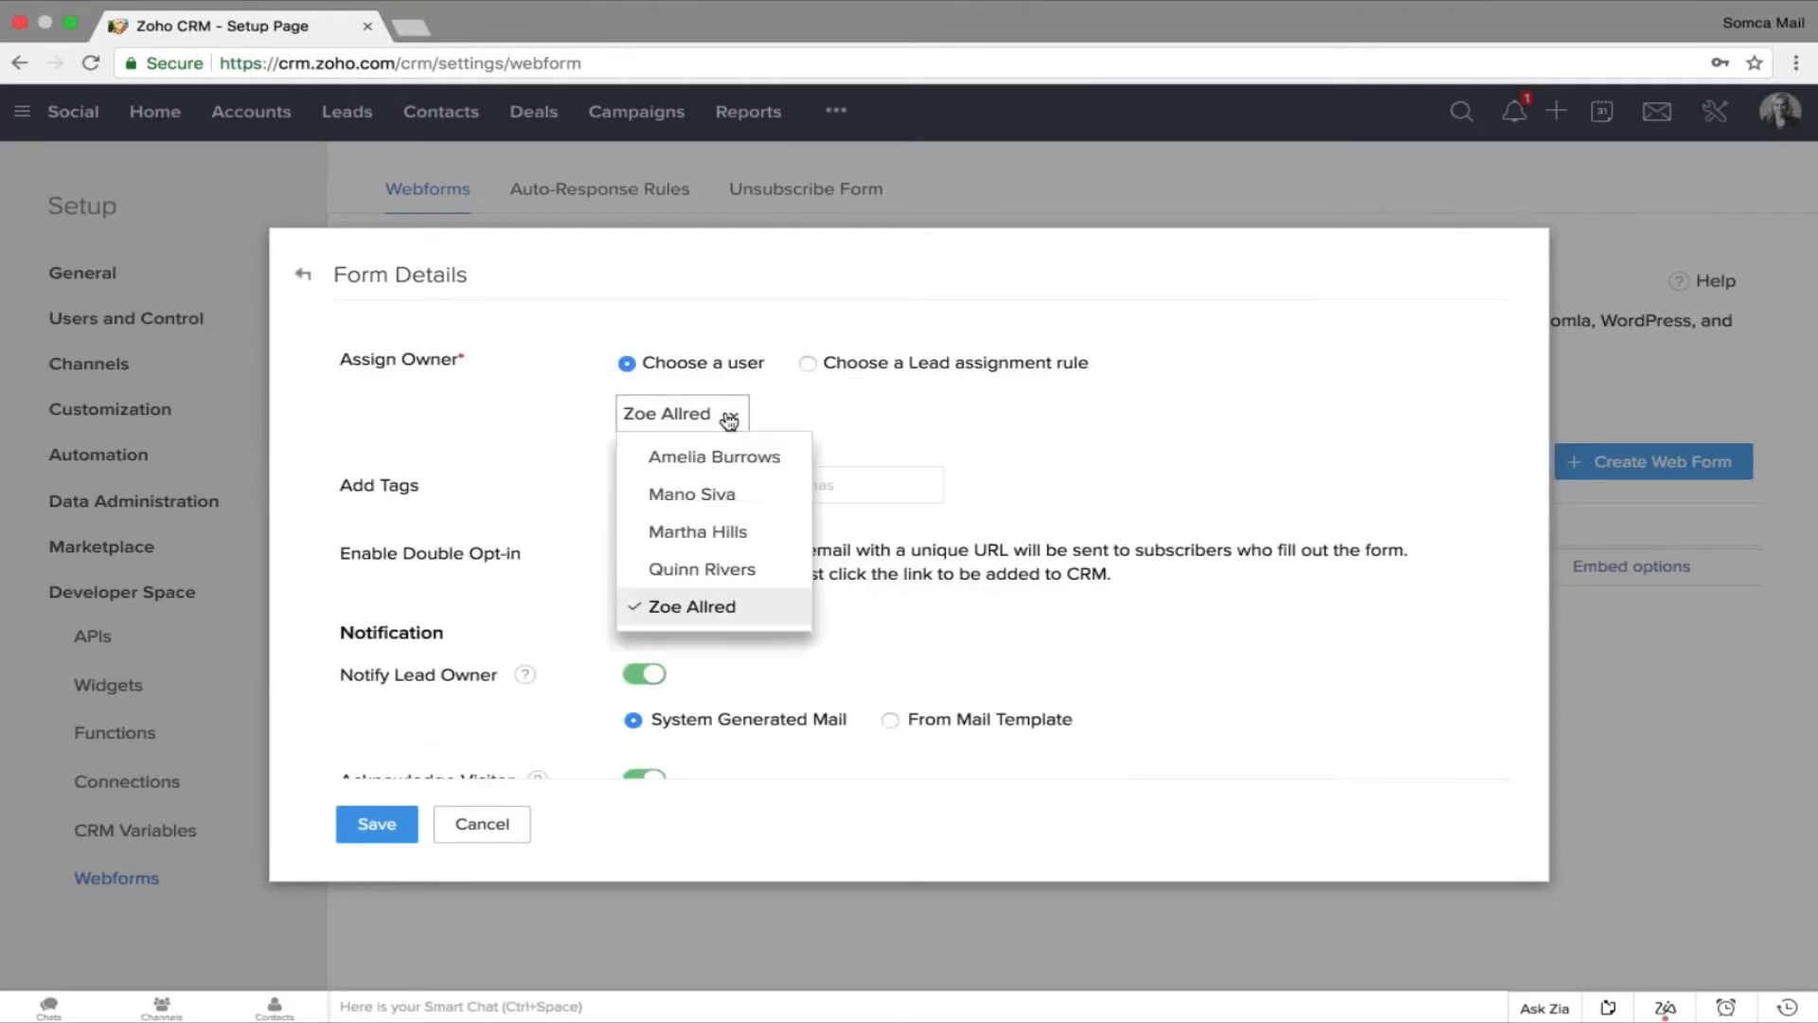
click(918, 410)
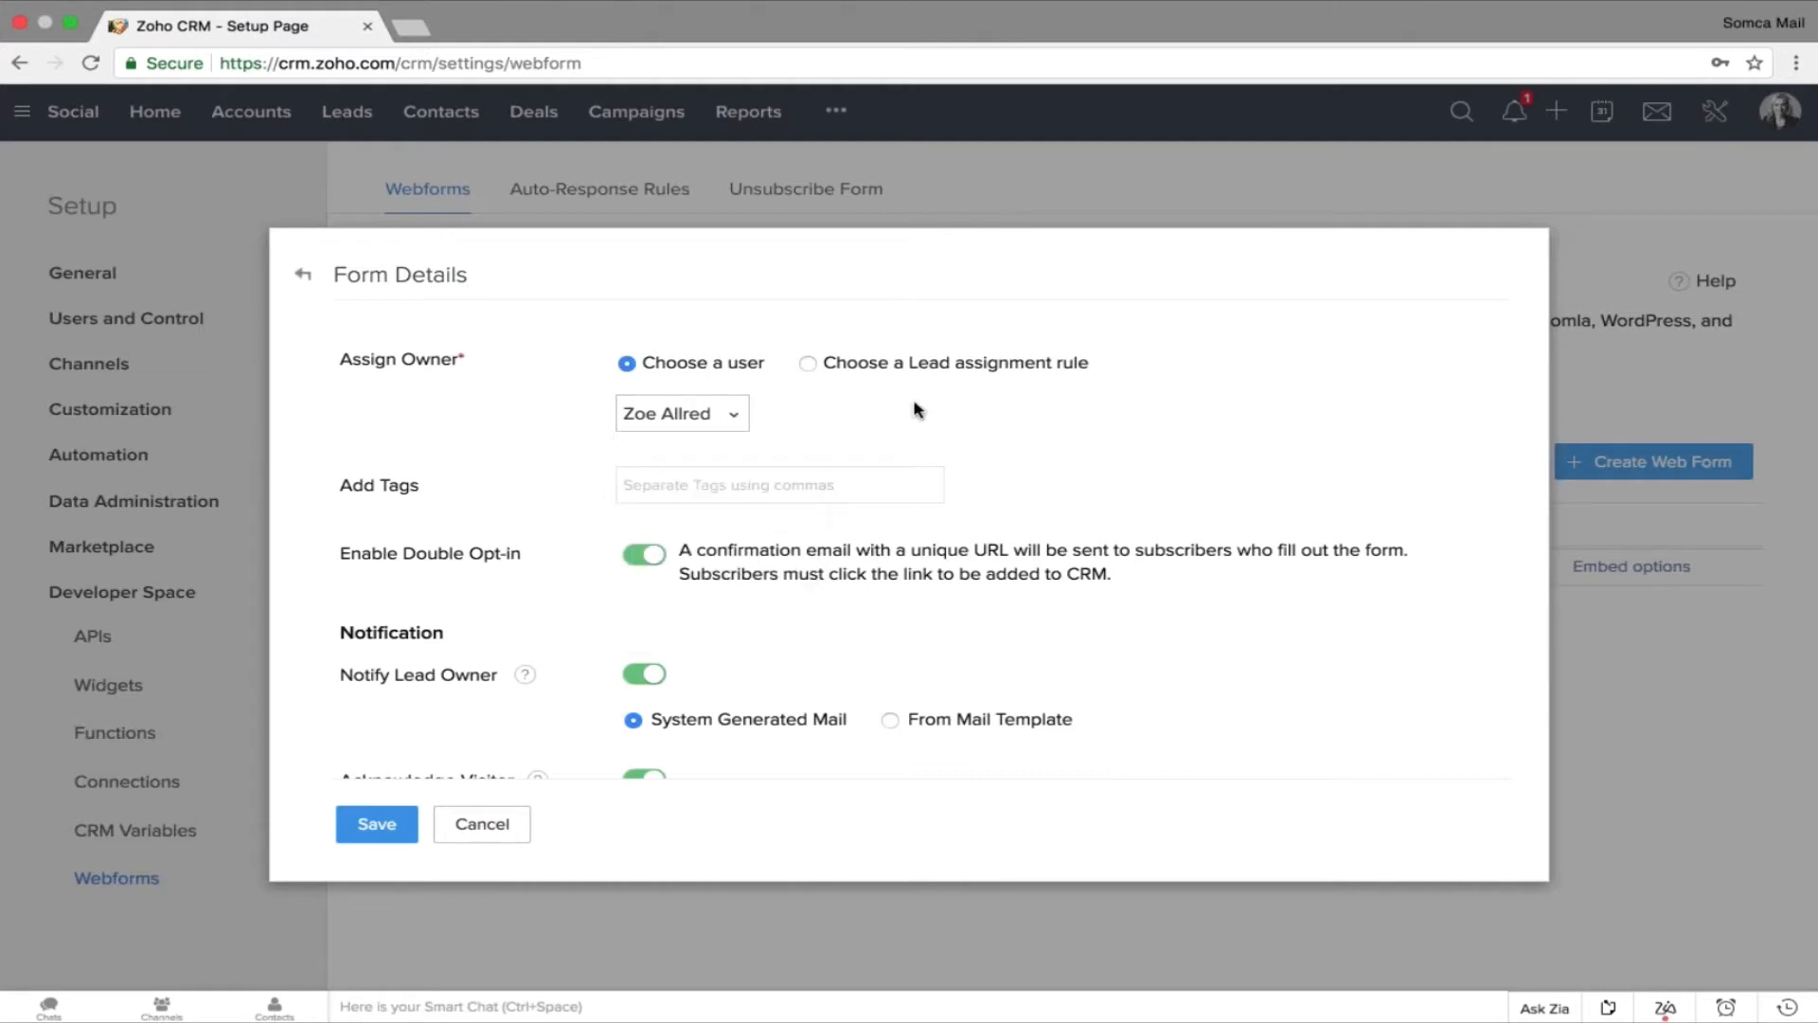
click(808, 362)
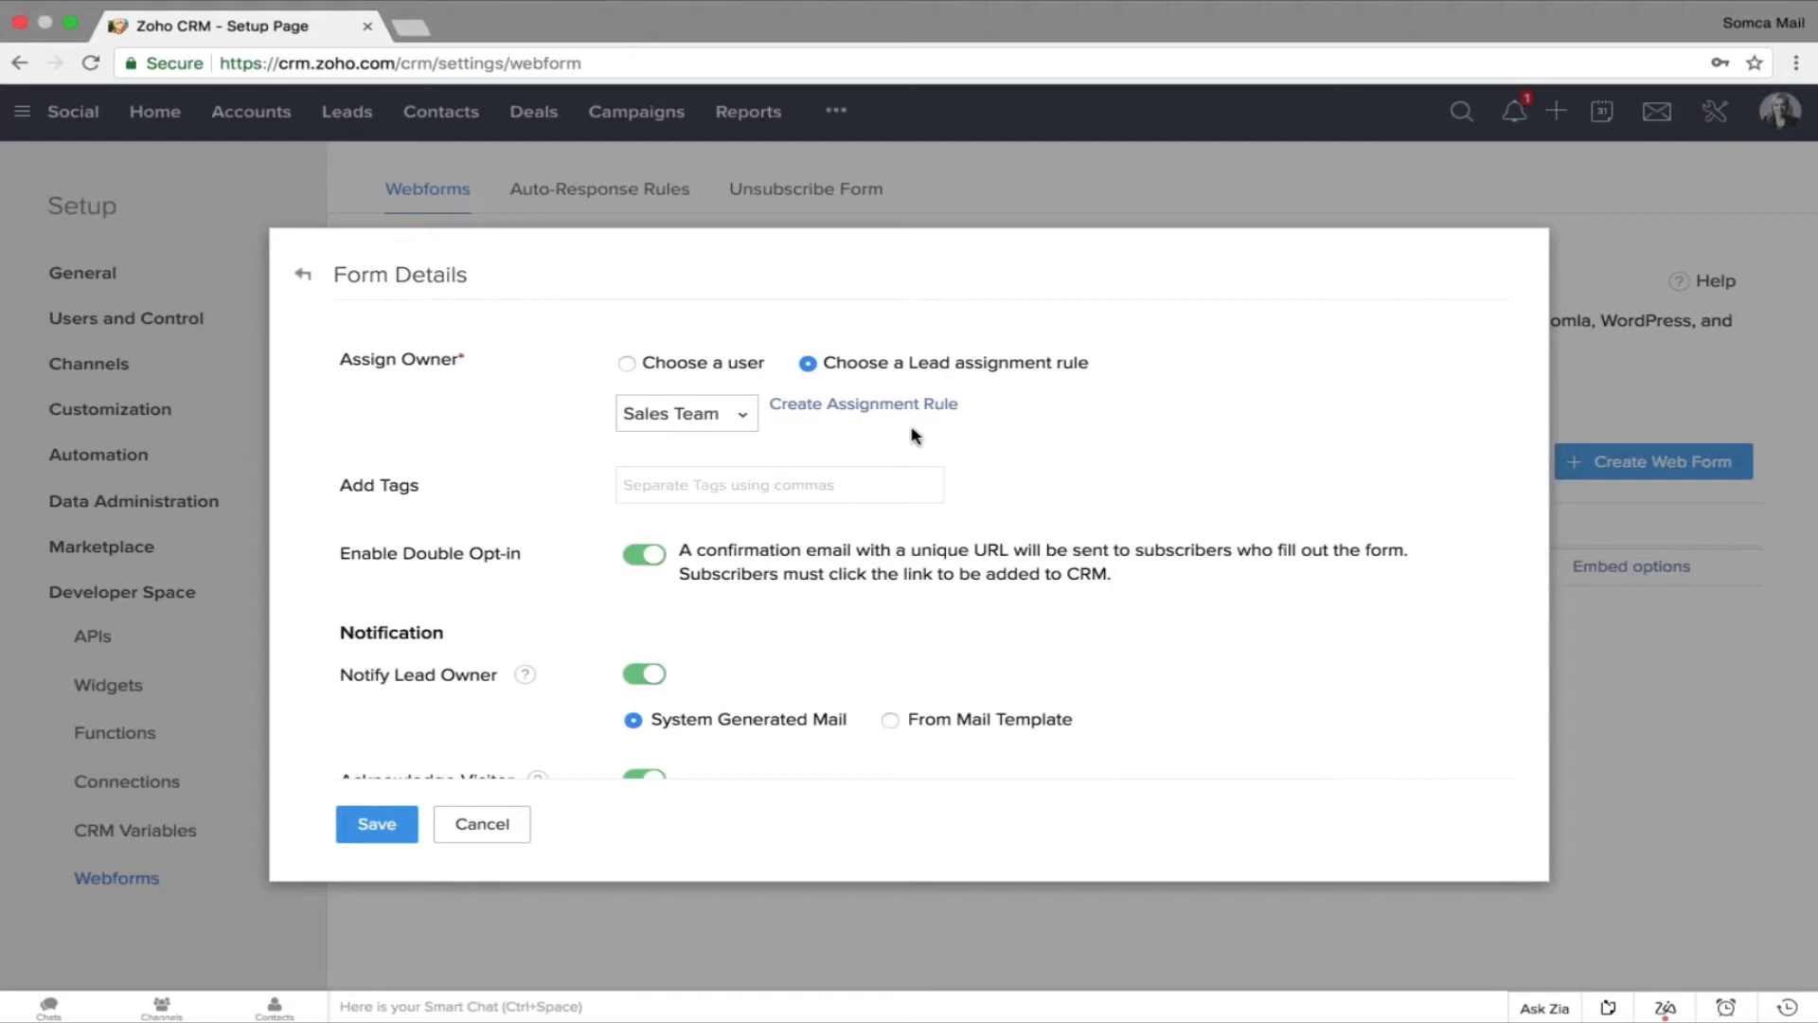
Look over the webform's notification, visitor response, tracking and approval settings, and save the form details.
scroll(915, 435, down, 1)
scroll(915, 436, down, 5)
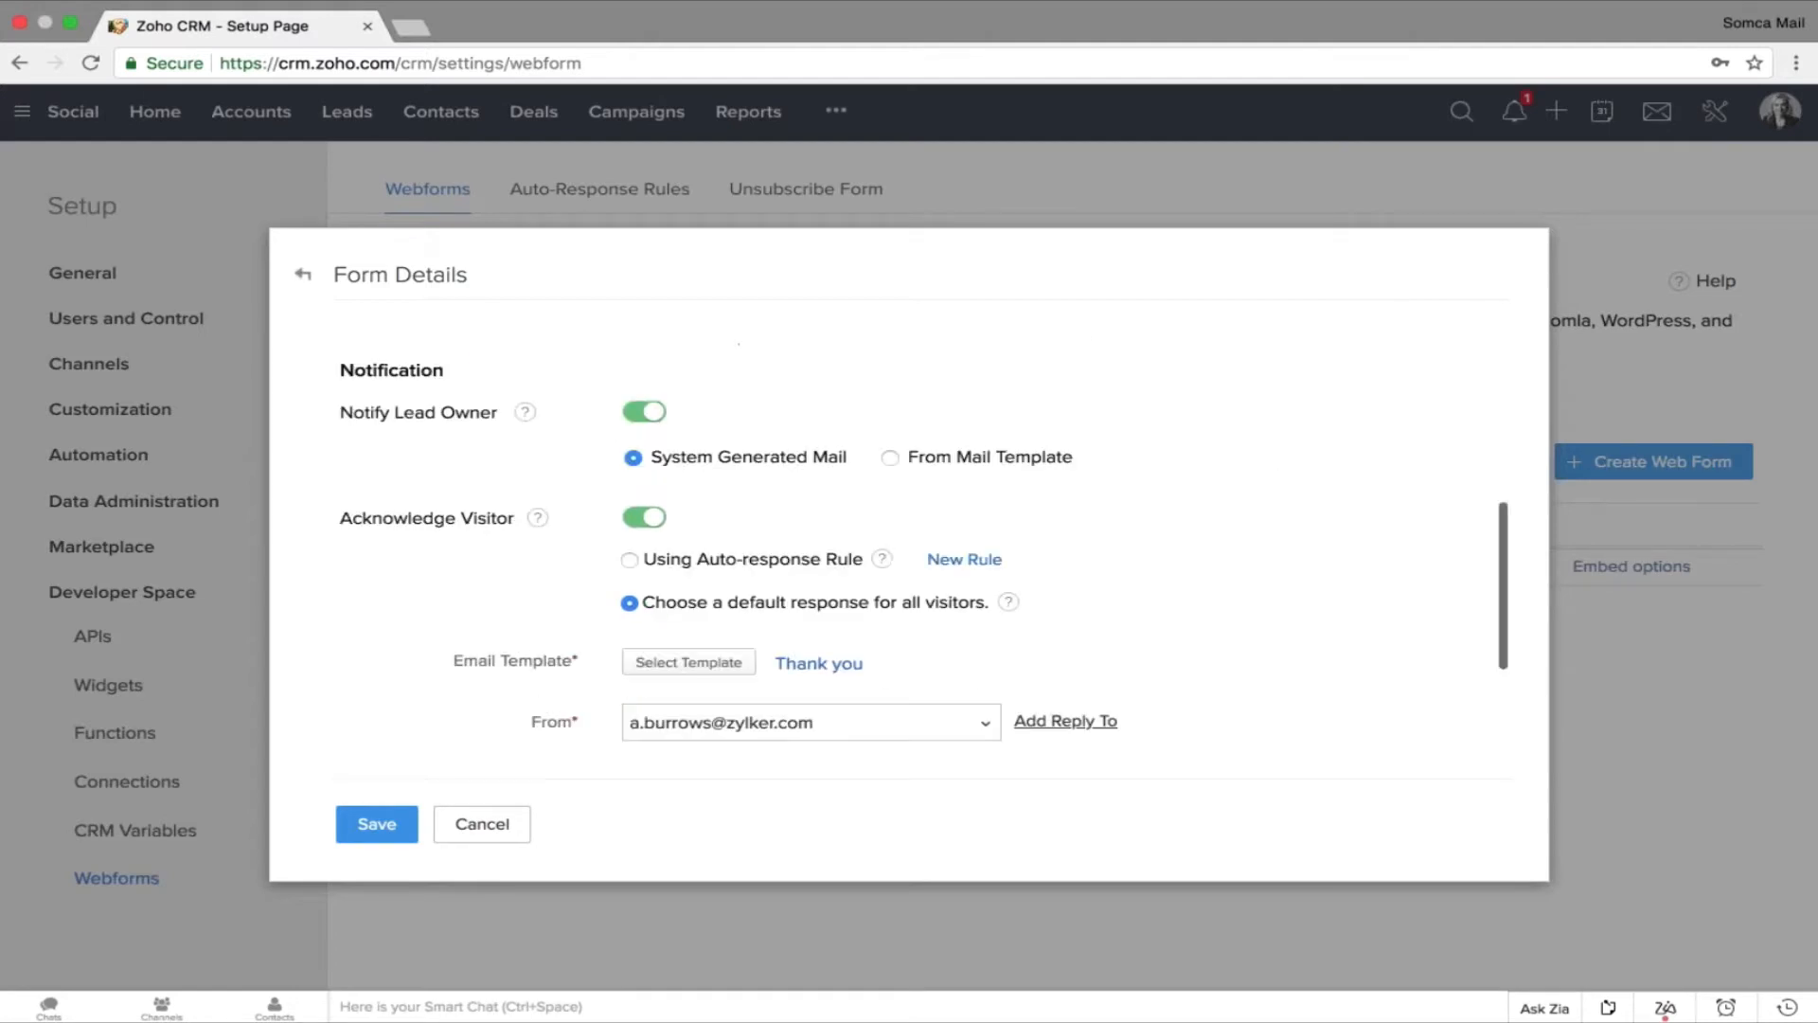
scroll(915, 549, down, 6)
click(376, 824)
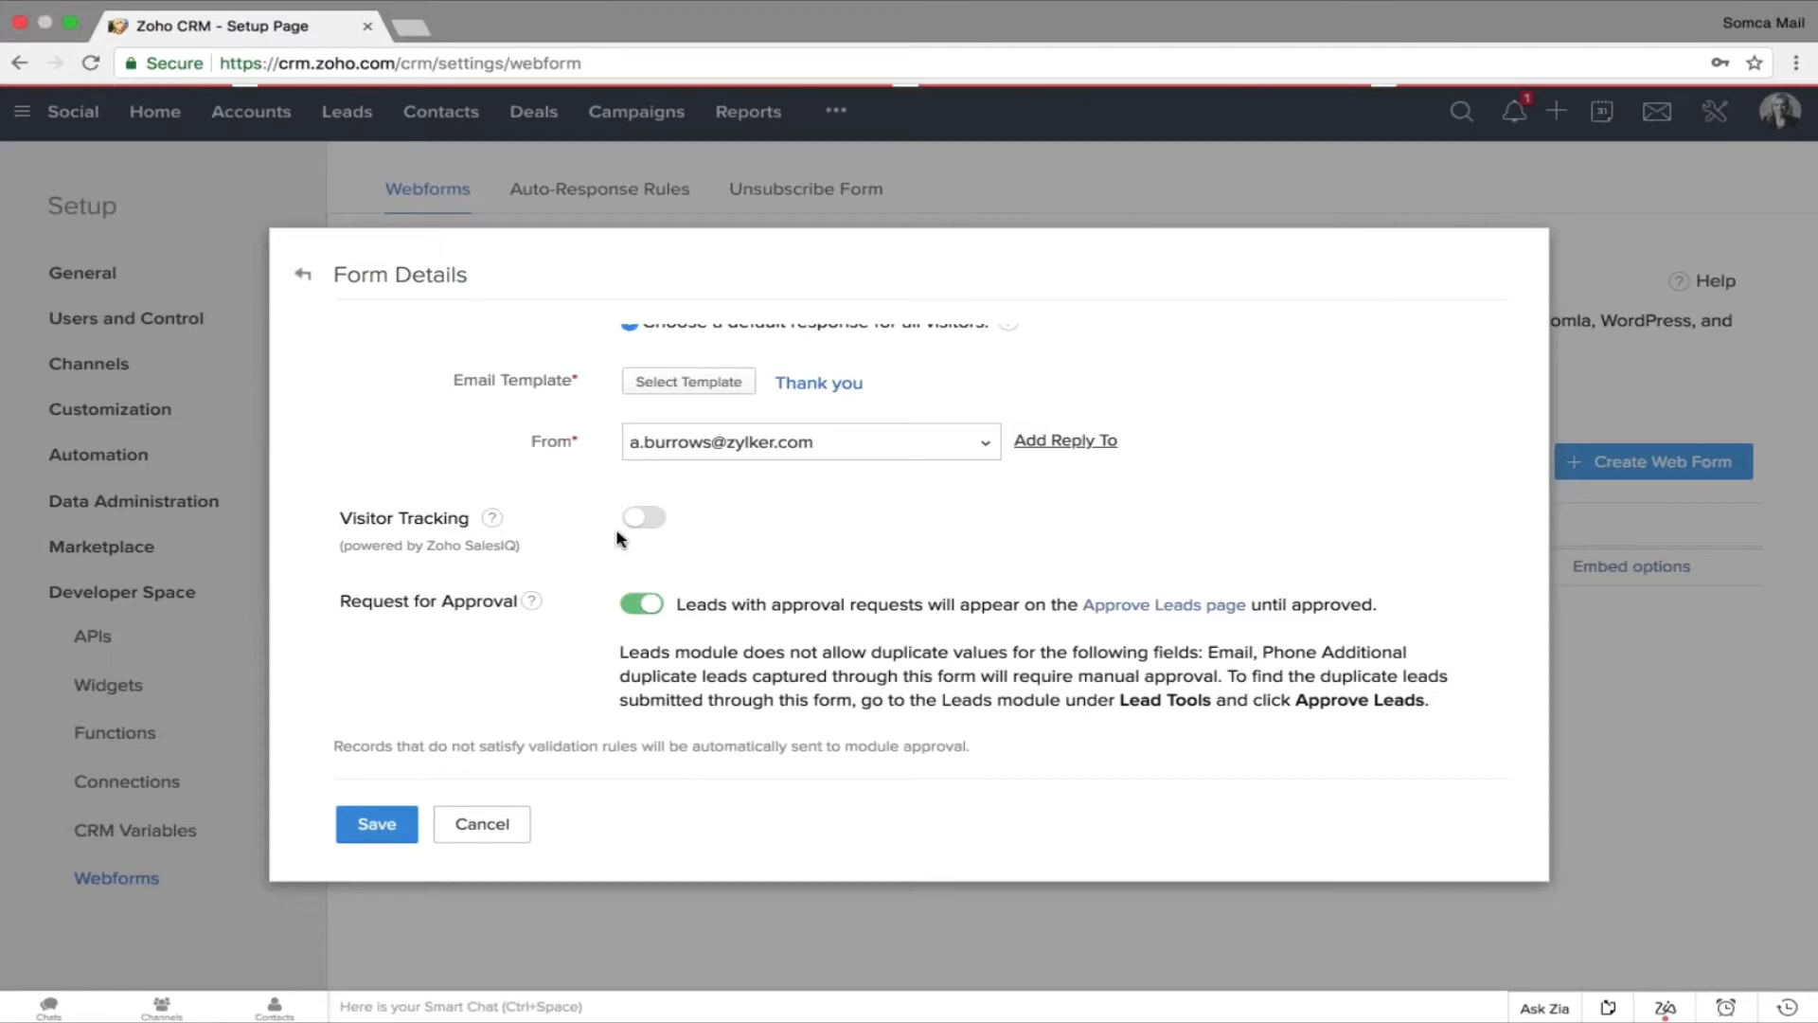
Select the webform's source code in the embed options, look through it and finish the webform setup.
click(584, 561)
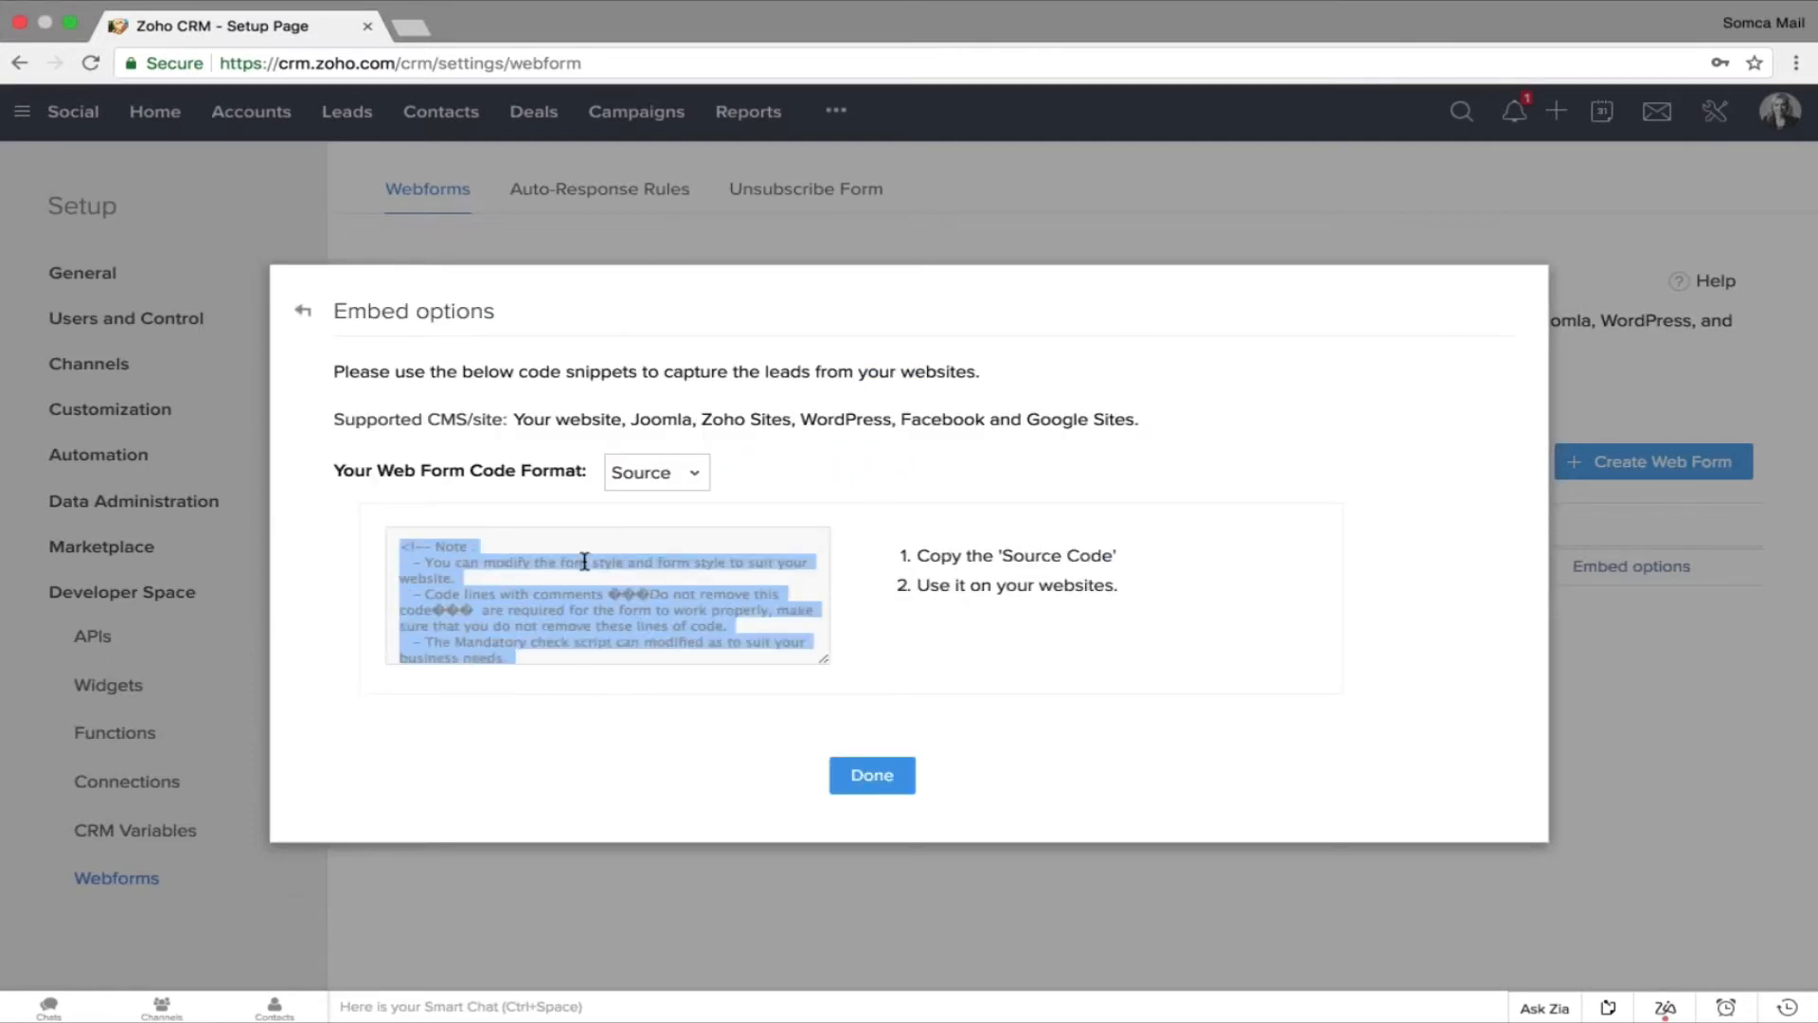
scroll(584, 561, down, 10)
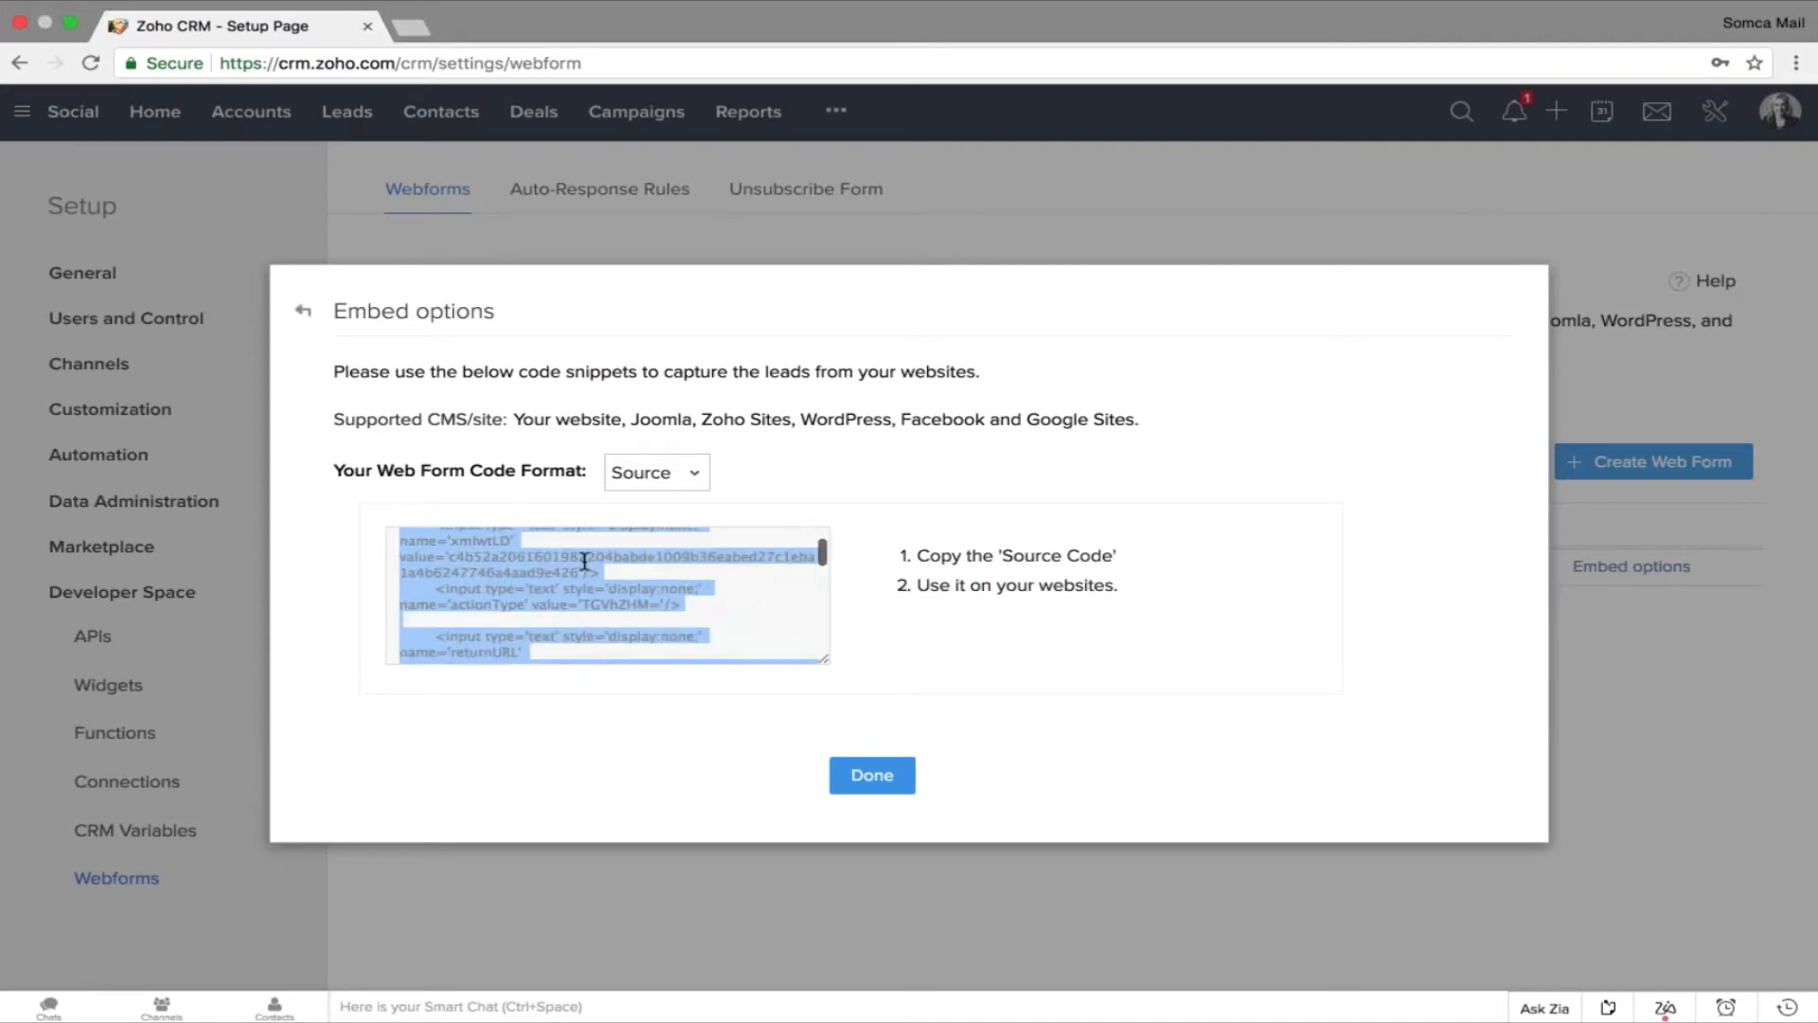
click(869, 774)
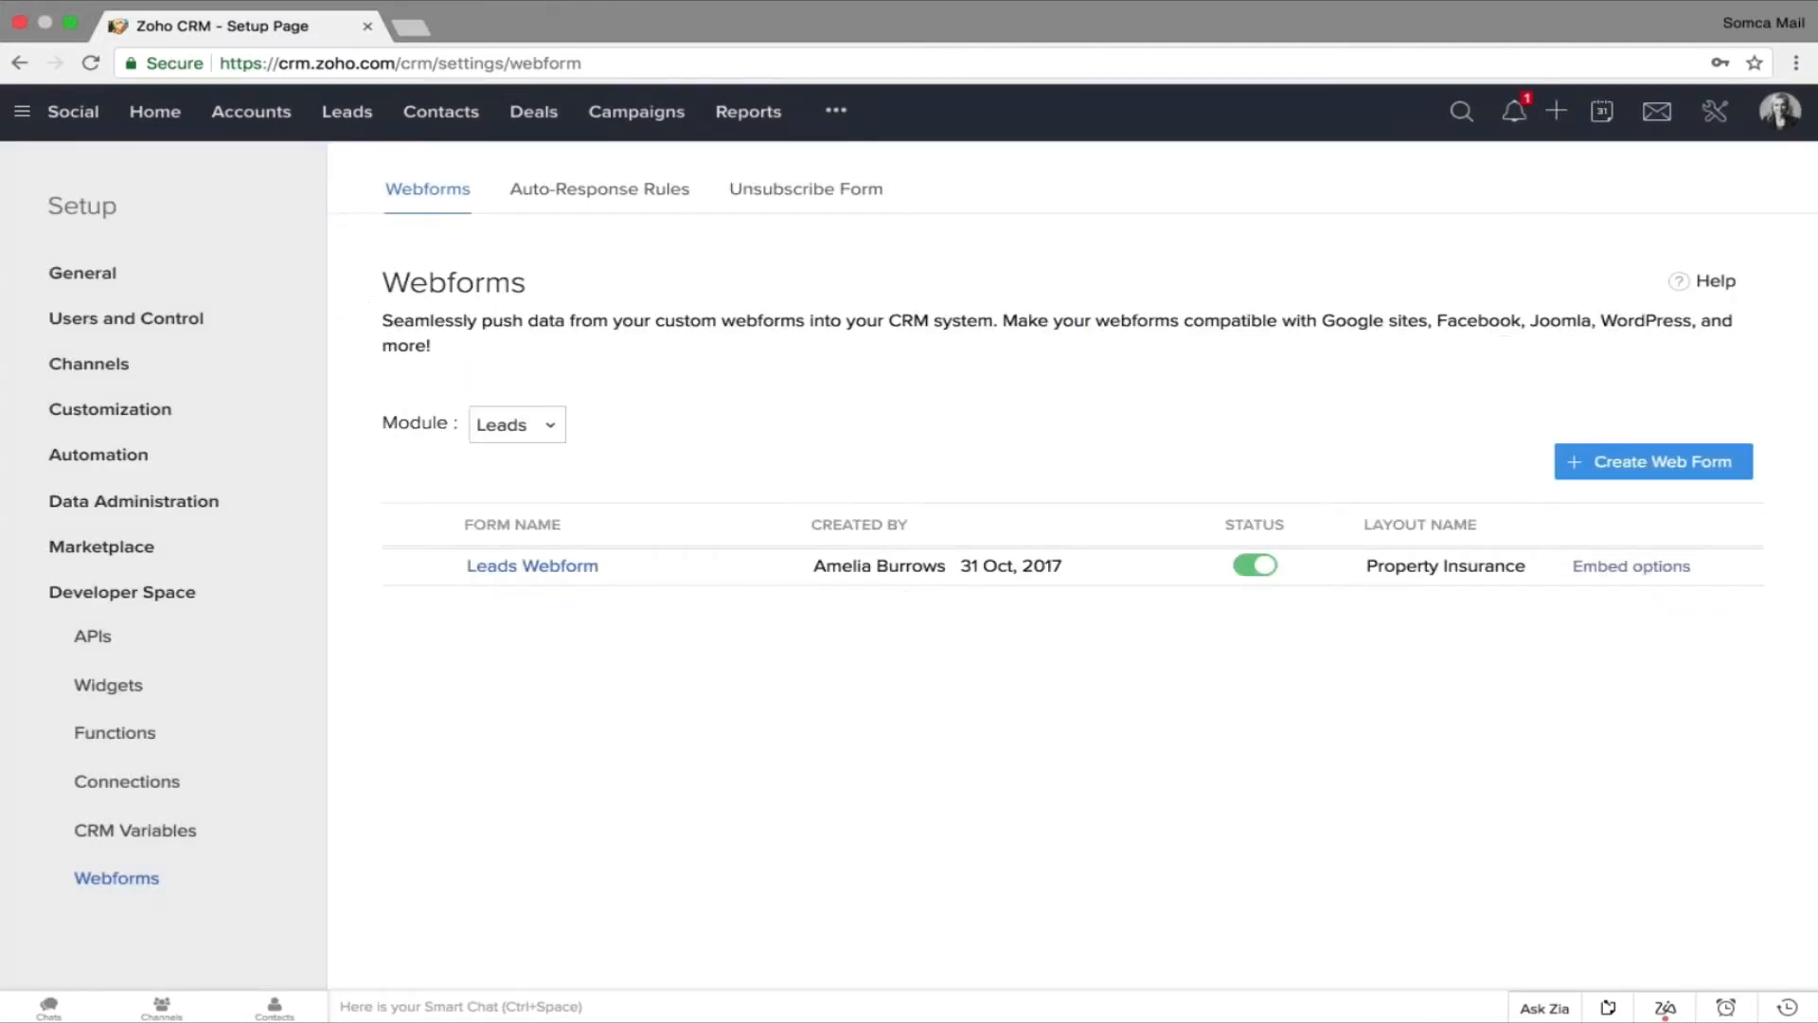
Visit zylkerproperties.zohosites.com/contact.html in a new browser tab, examine the embedded Zylker Webform and return to the CRM's Webforms page.
key(super+t)
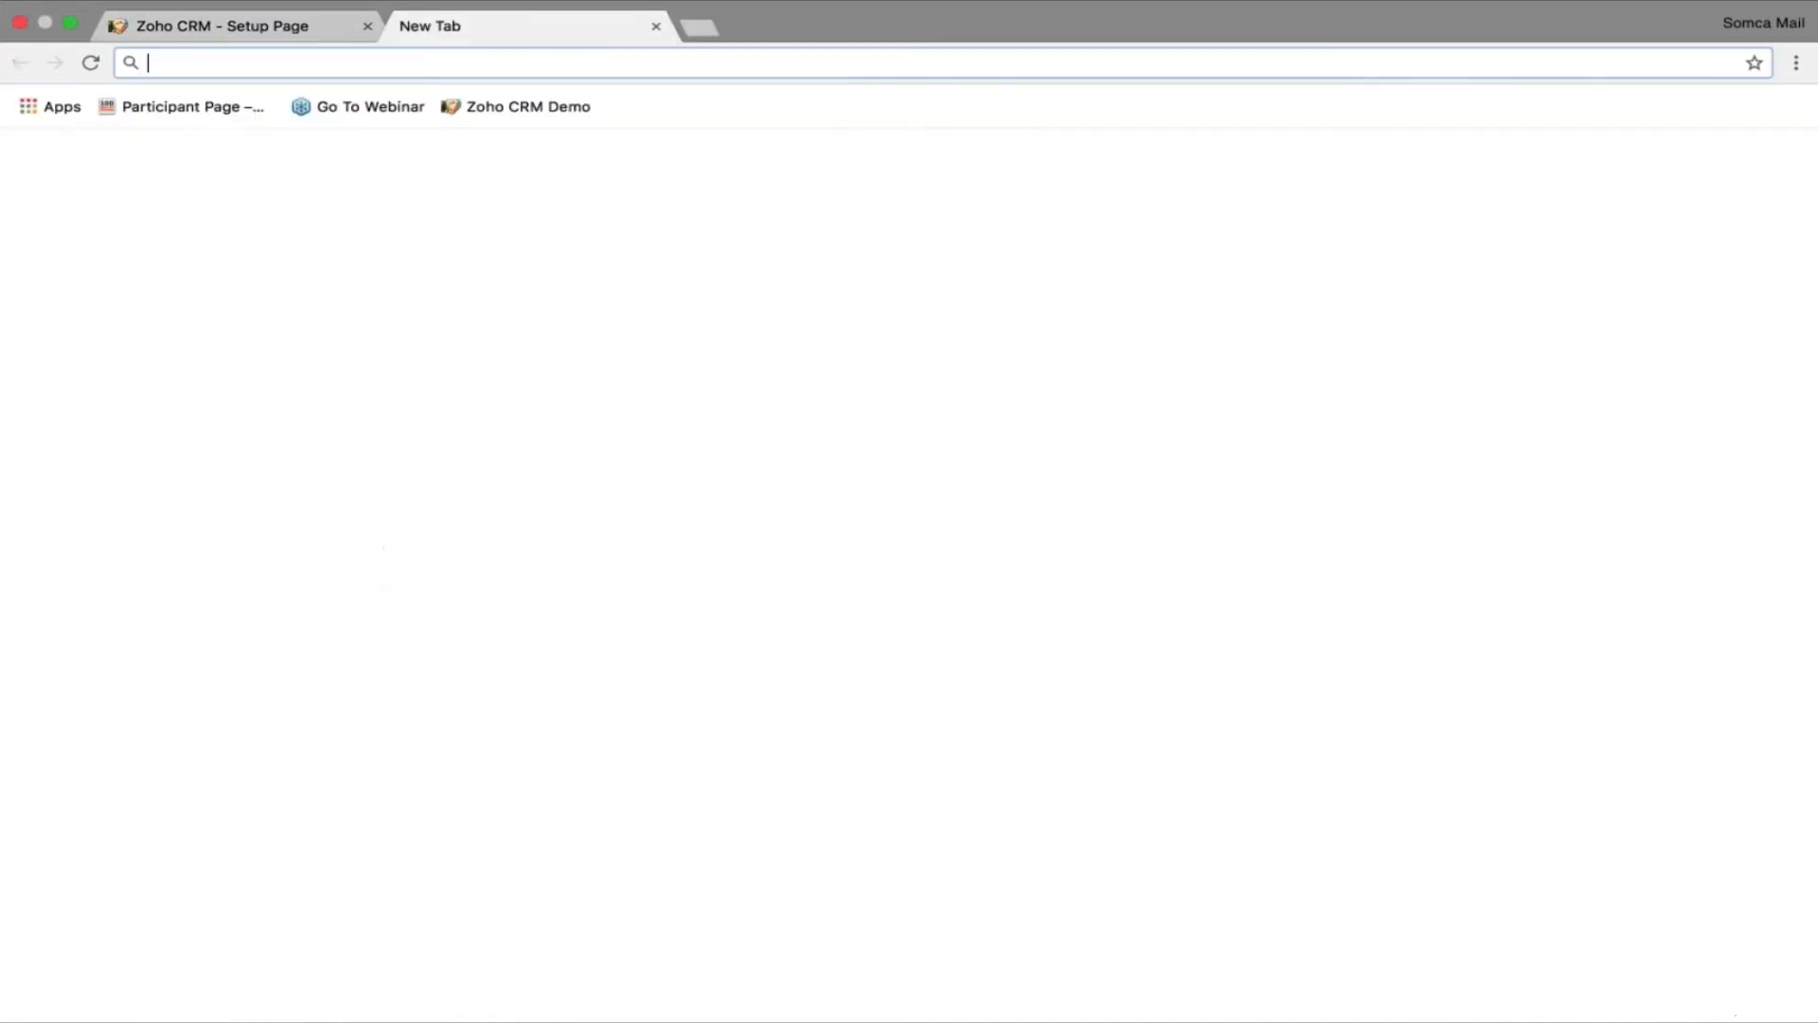
text(http://zylkerproperties.zohosites.com/contact.html)
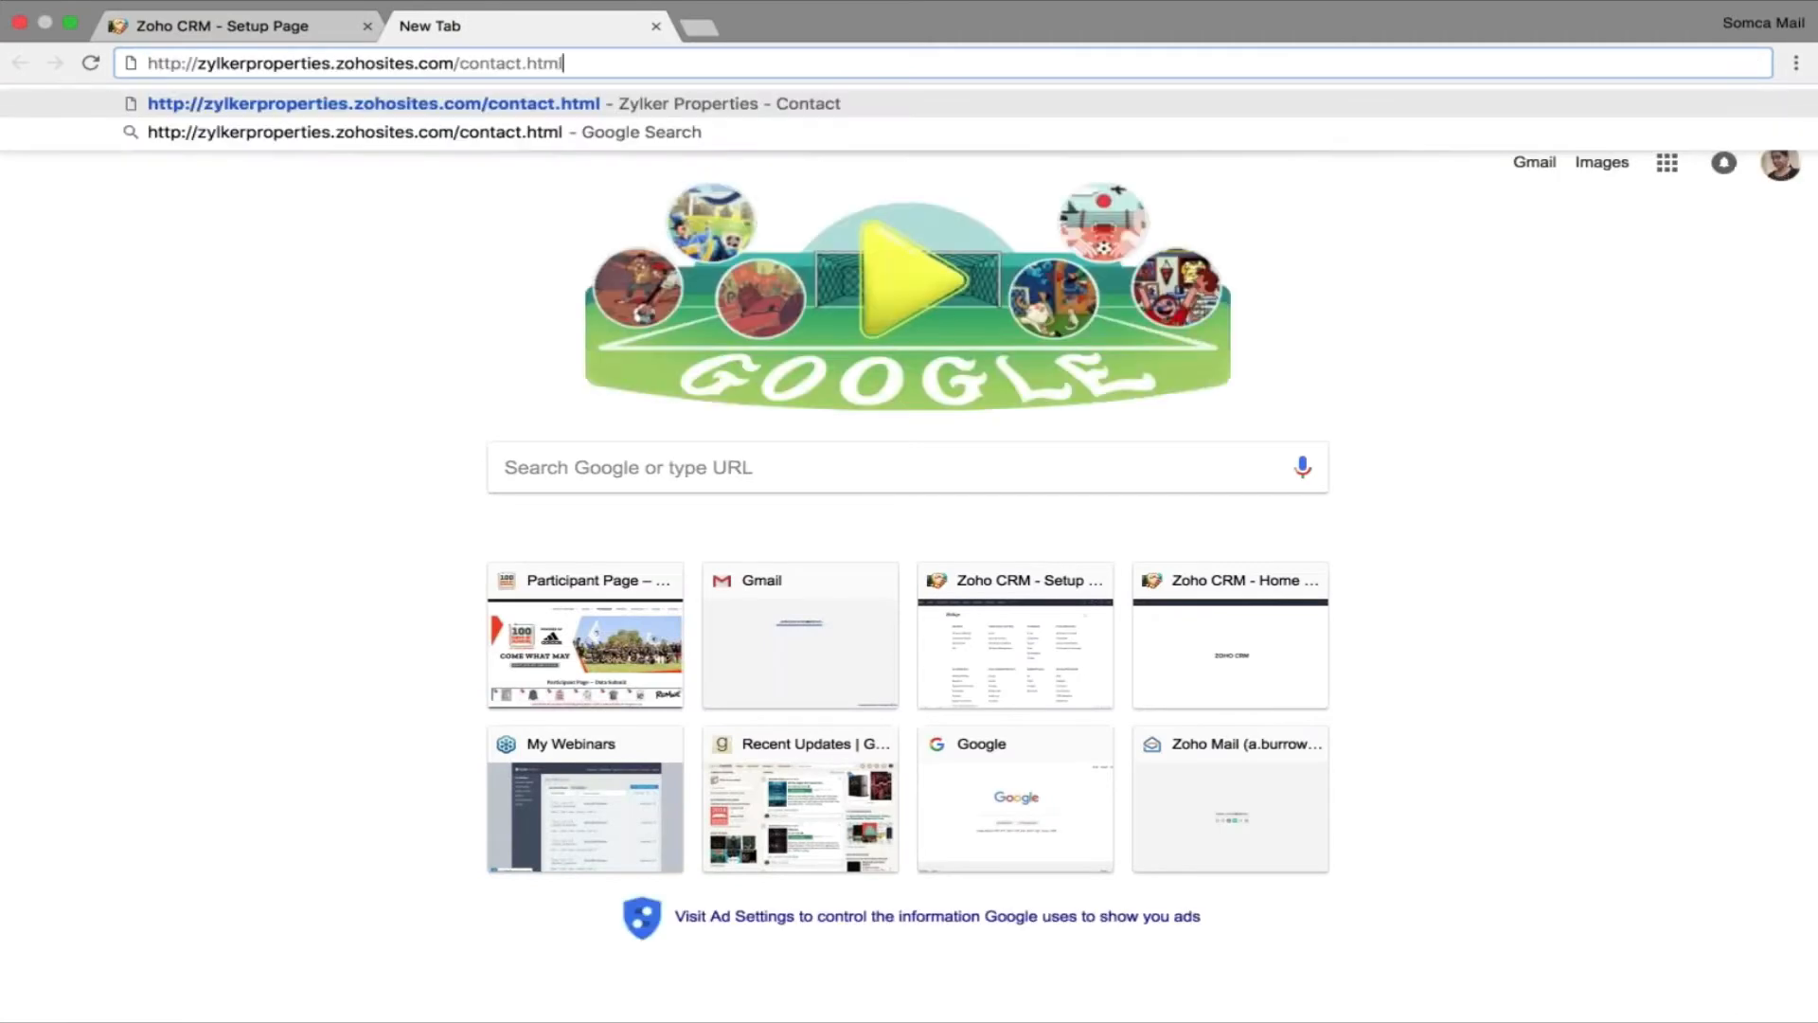
key(Return)
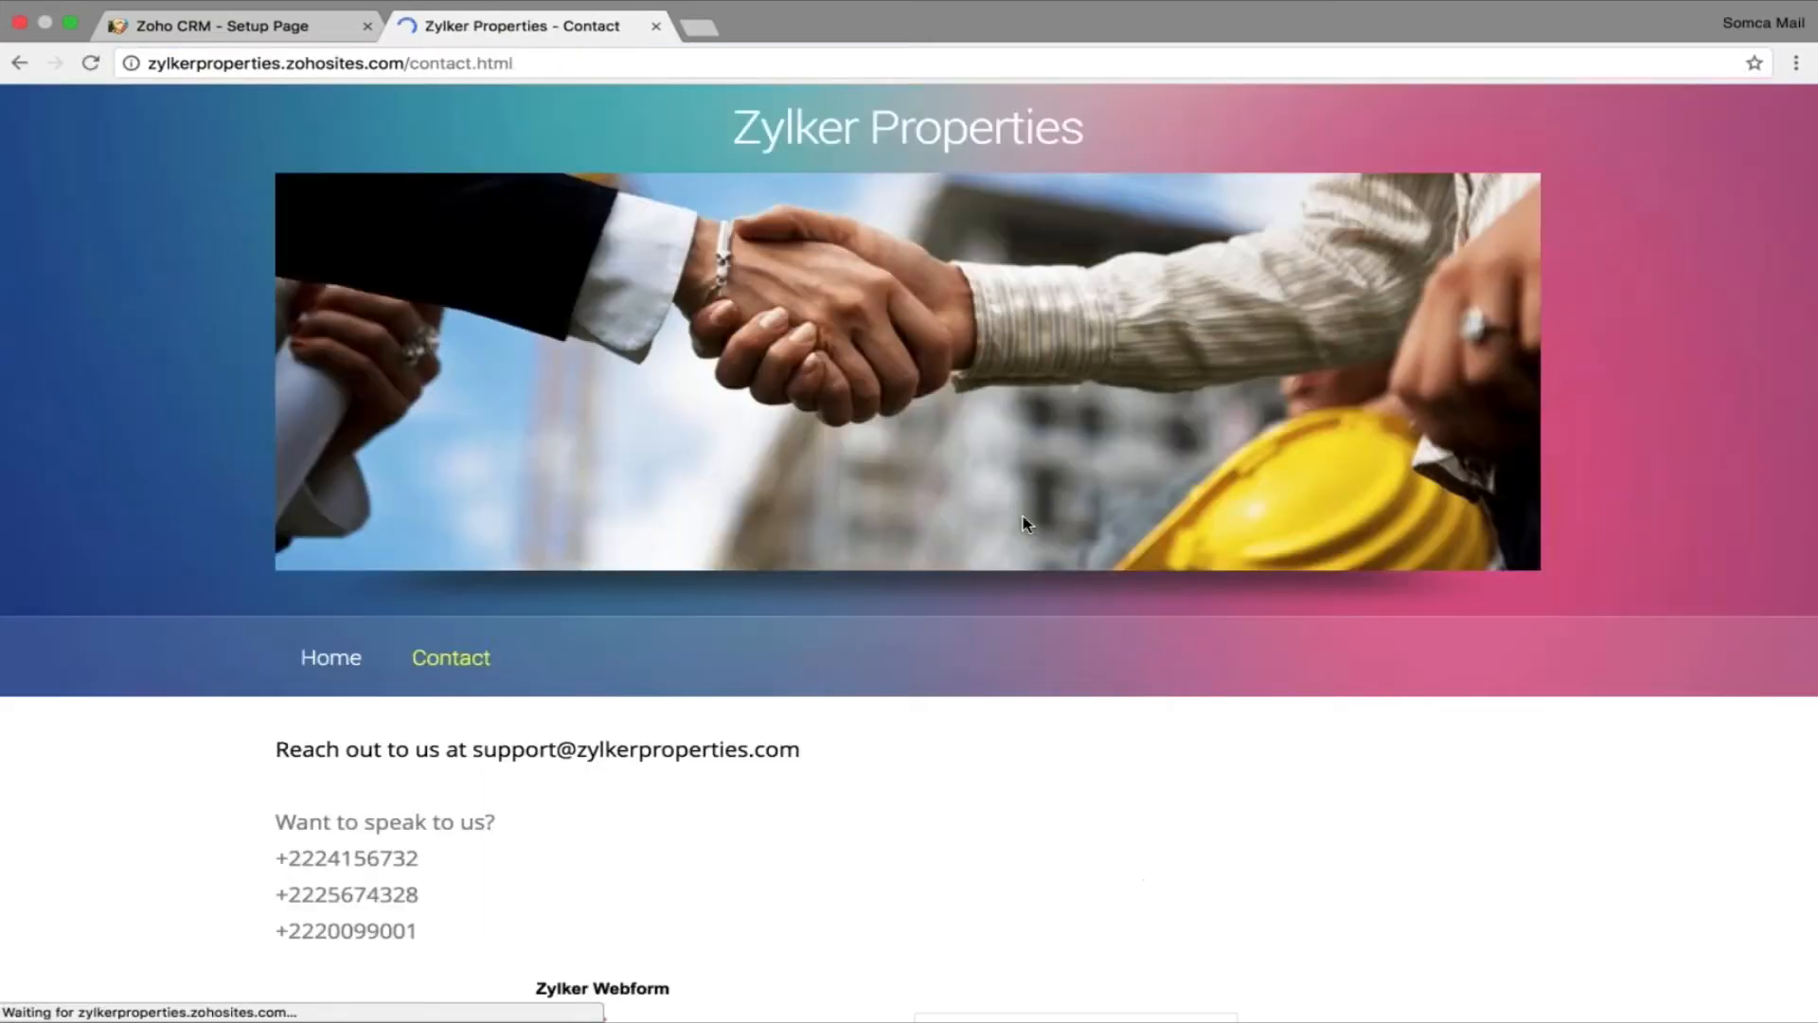
scroll(1023, 520, down, 4)
click(975, 652)
click(818, 681)
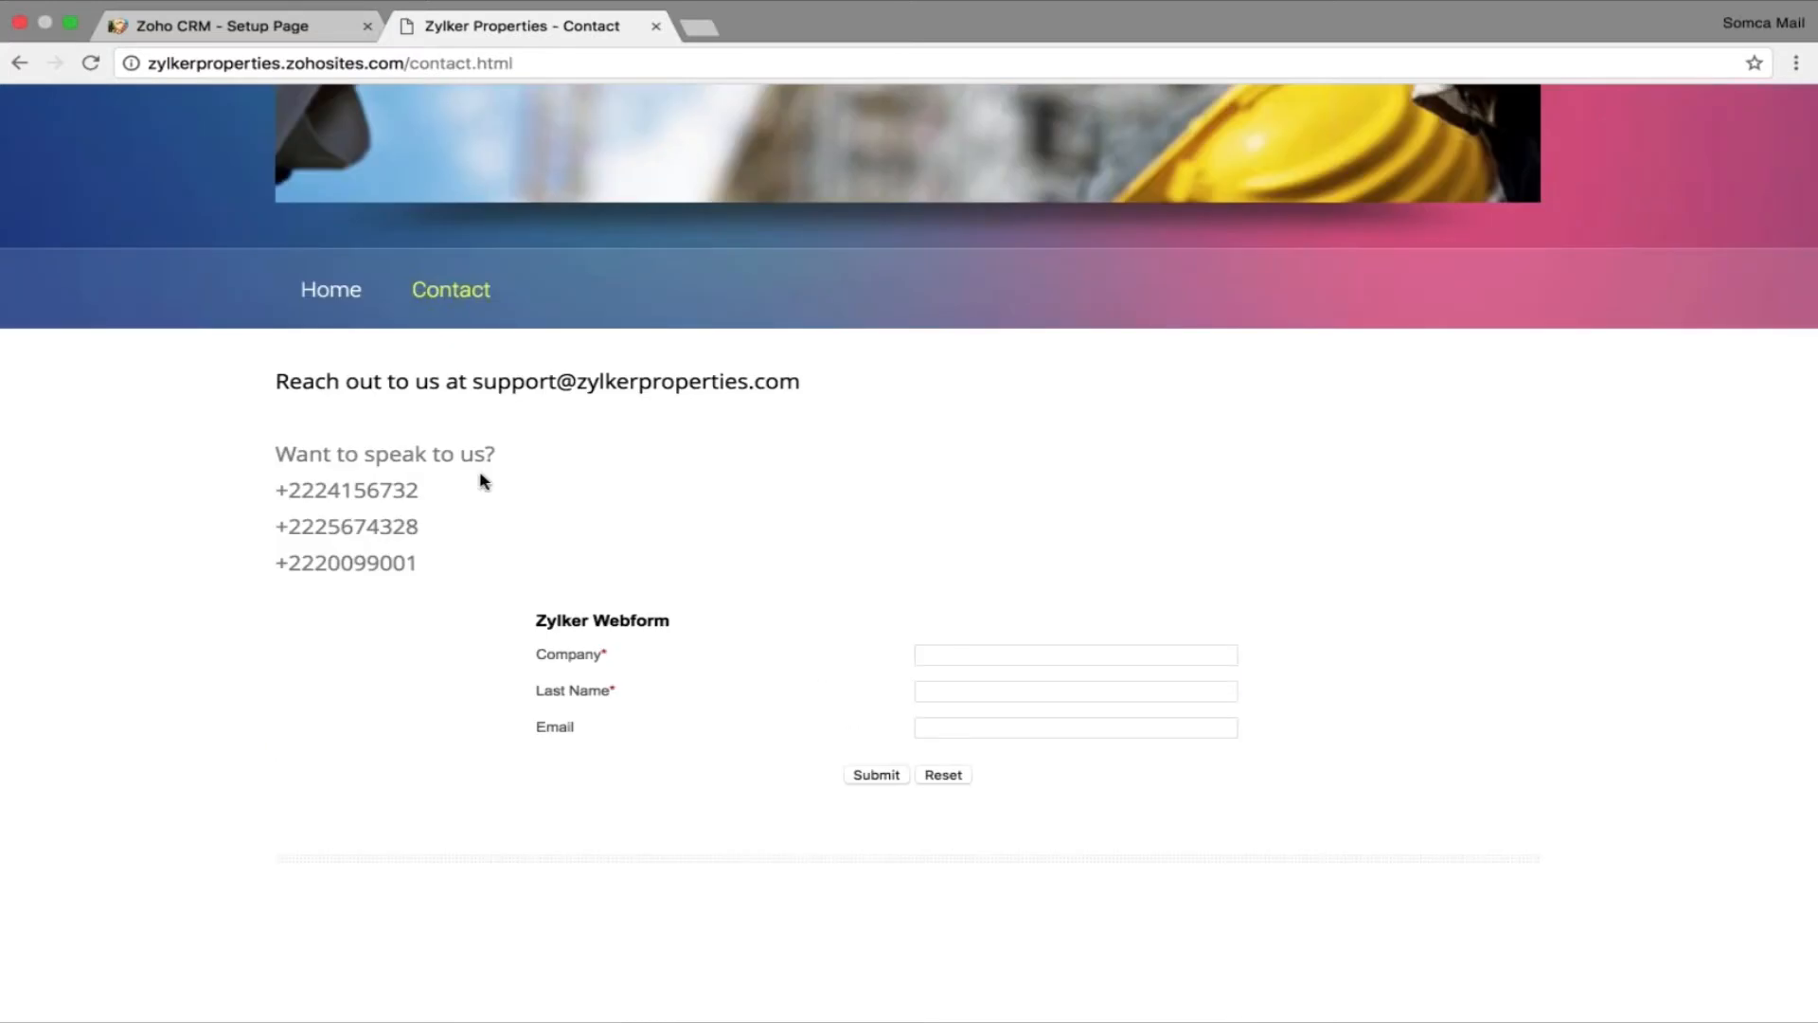
click(239, 25)
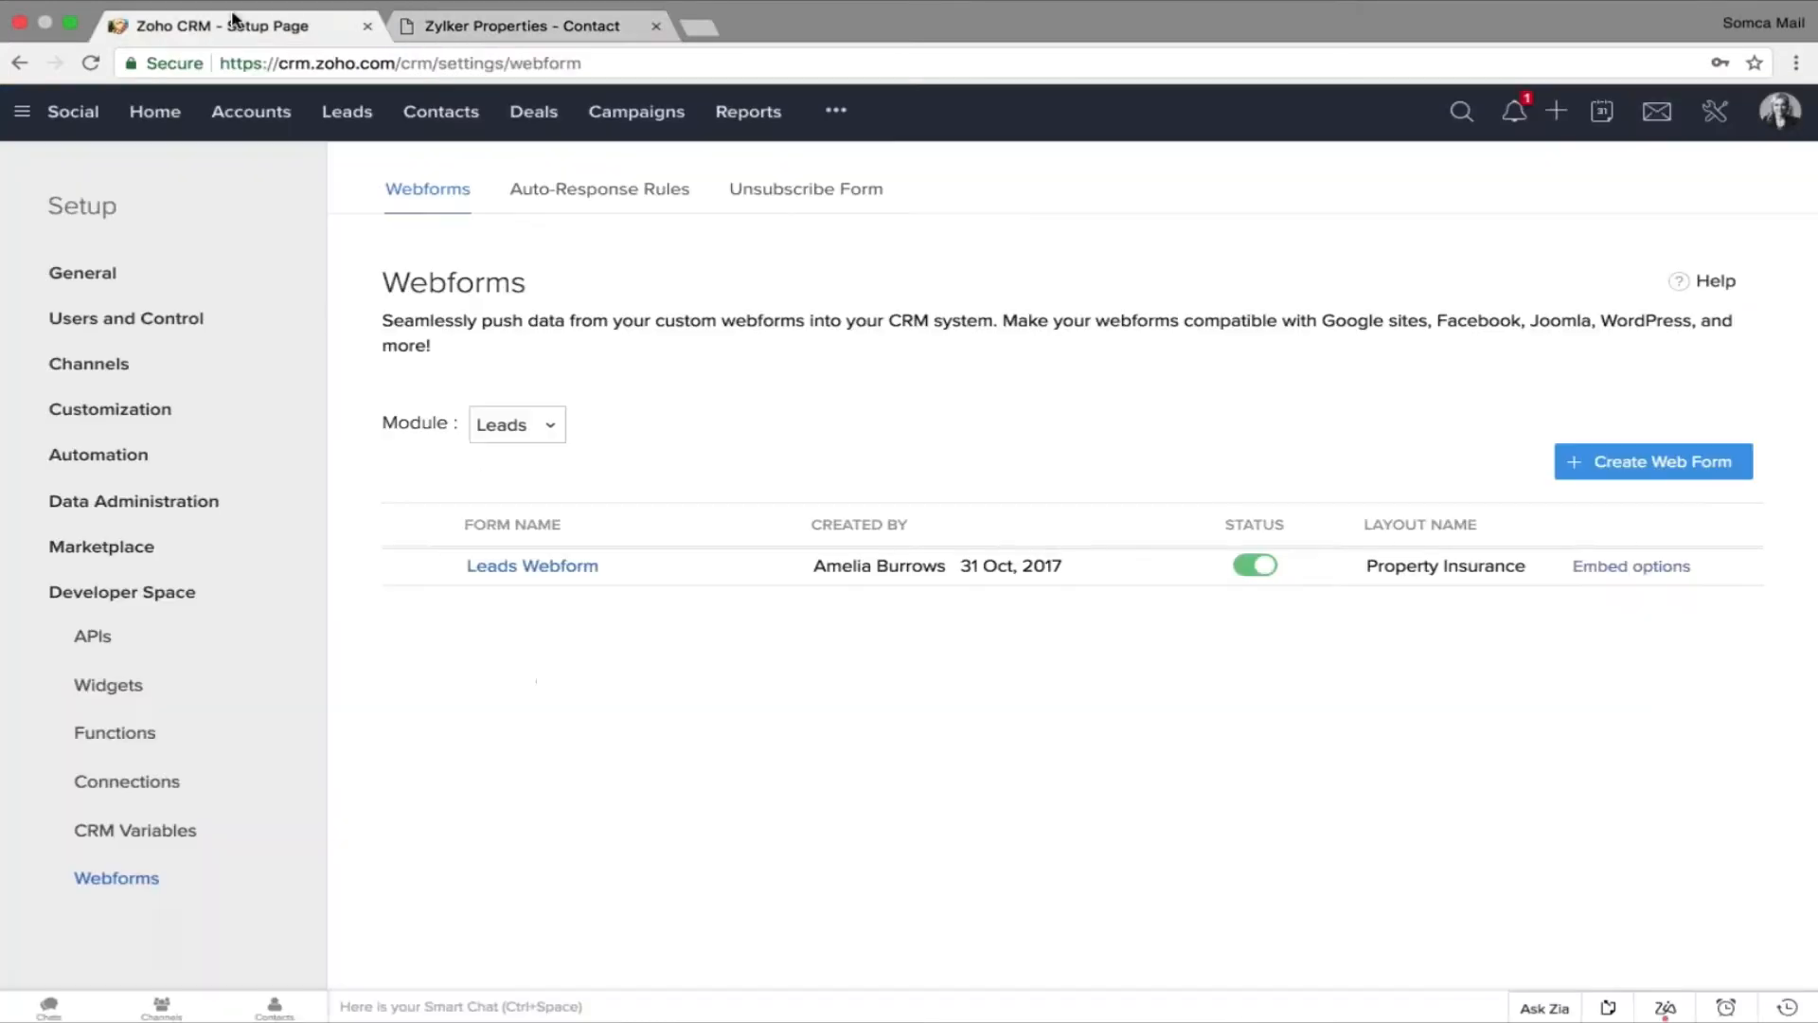
Filter the Leads list to records whose Lead Source is Web Download.
click(343, 113)
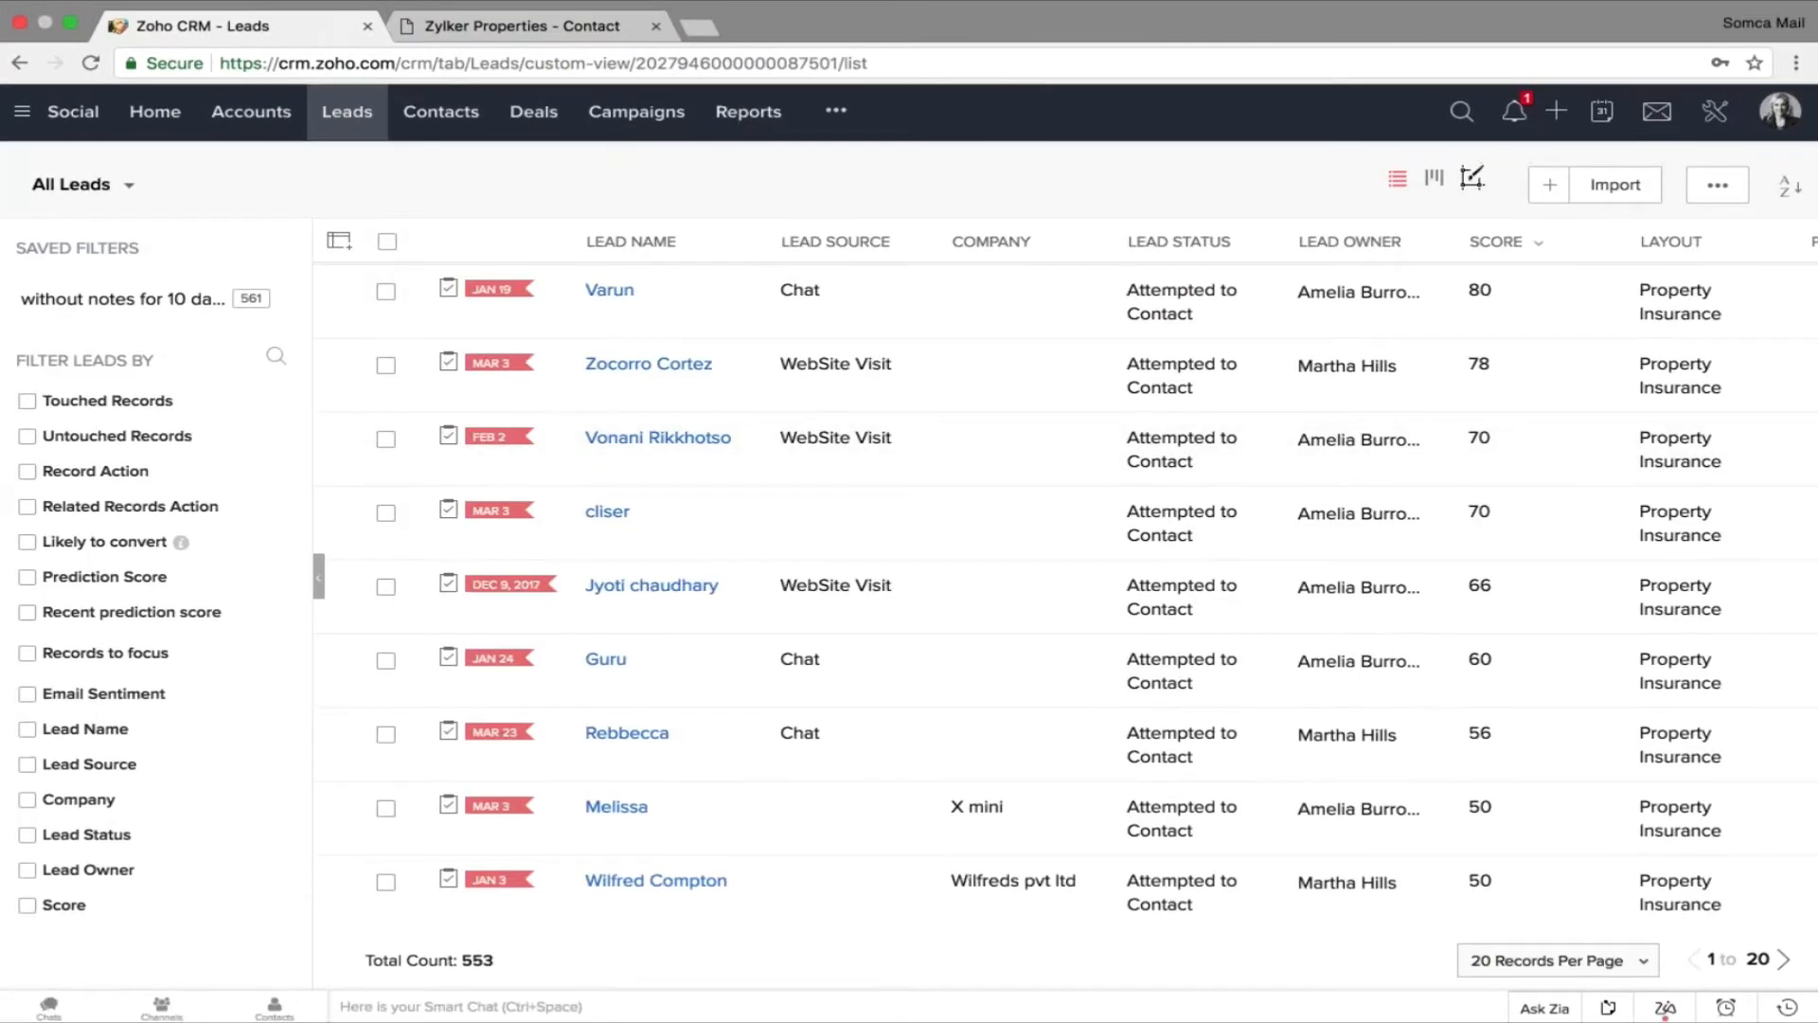
click(276, 355)
text(lead)
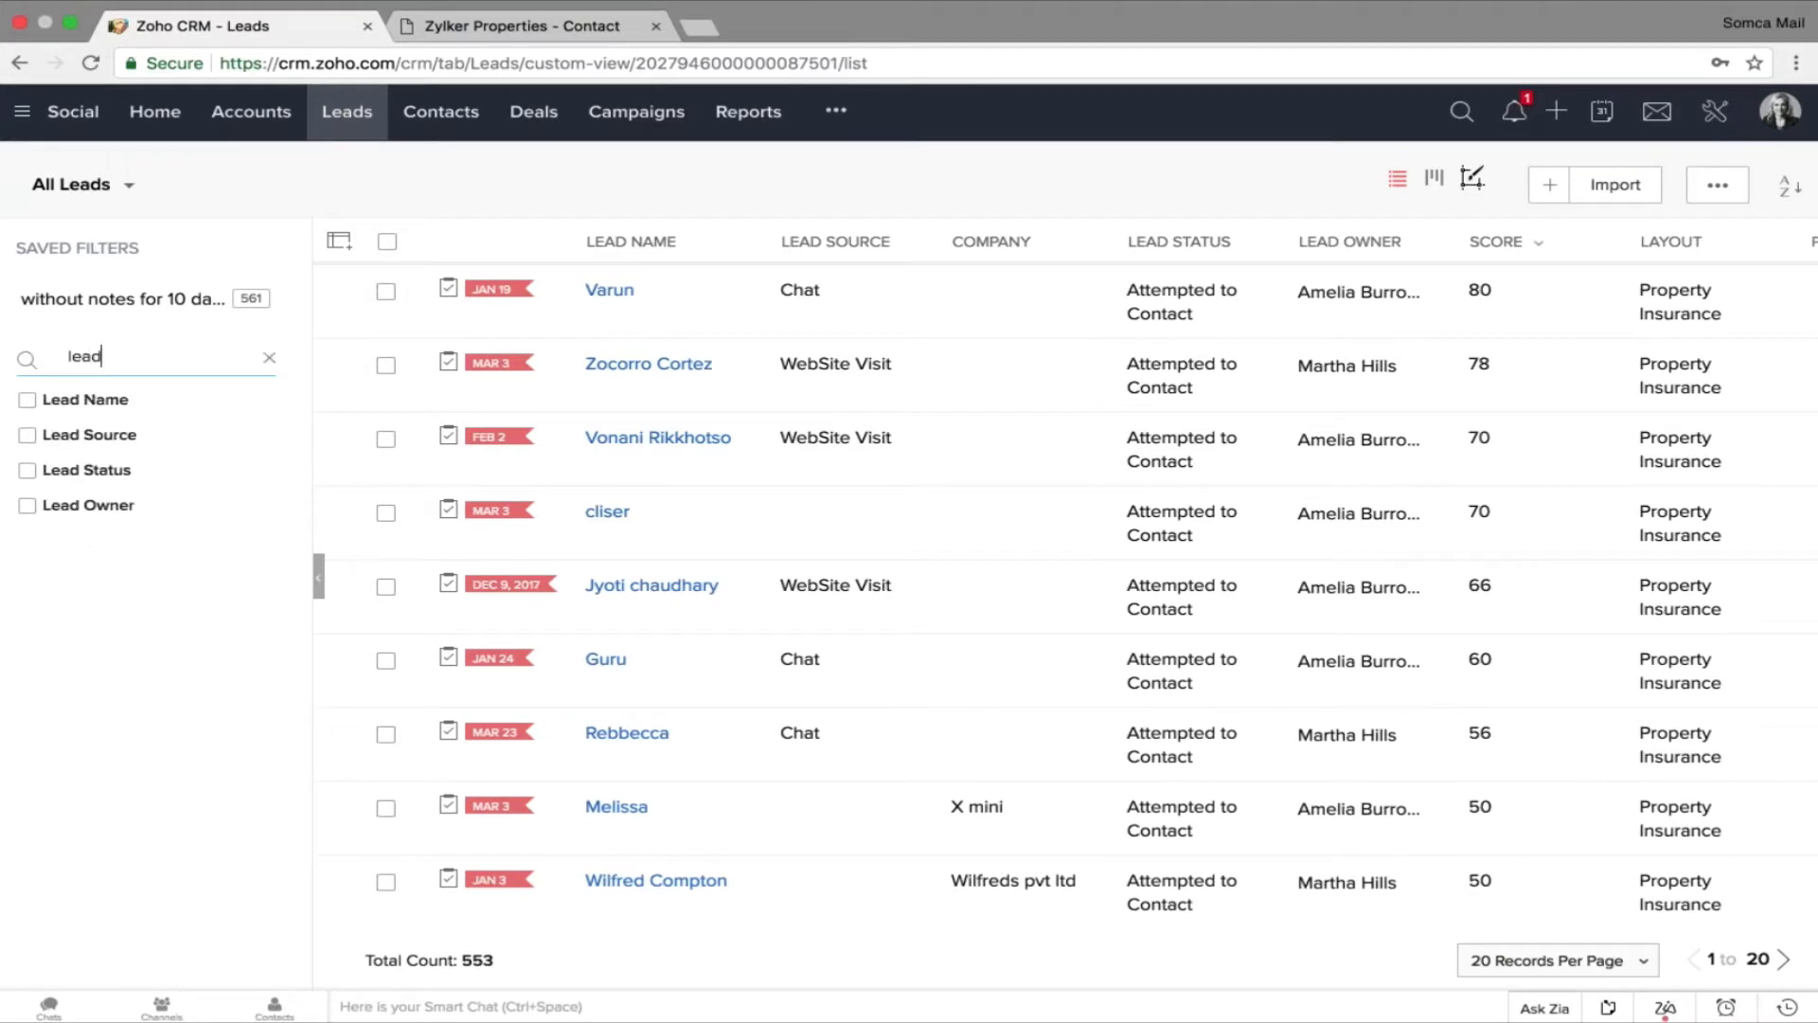
click(27, 435)
click(117, 504)
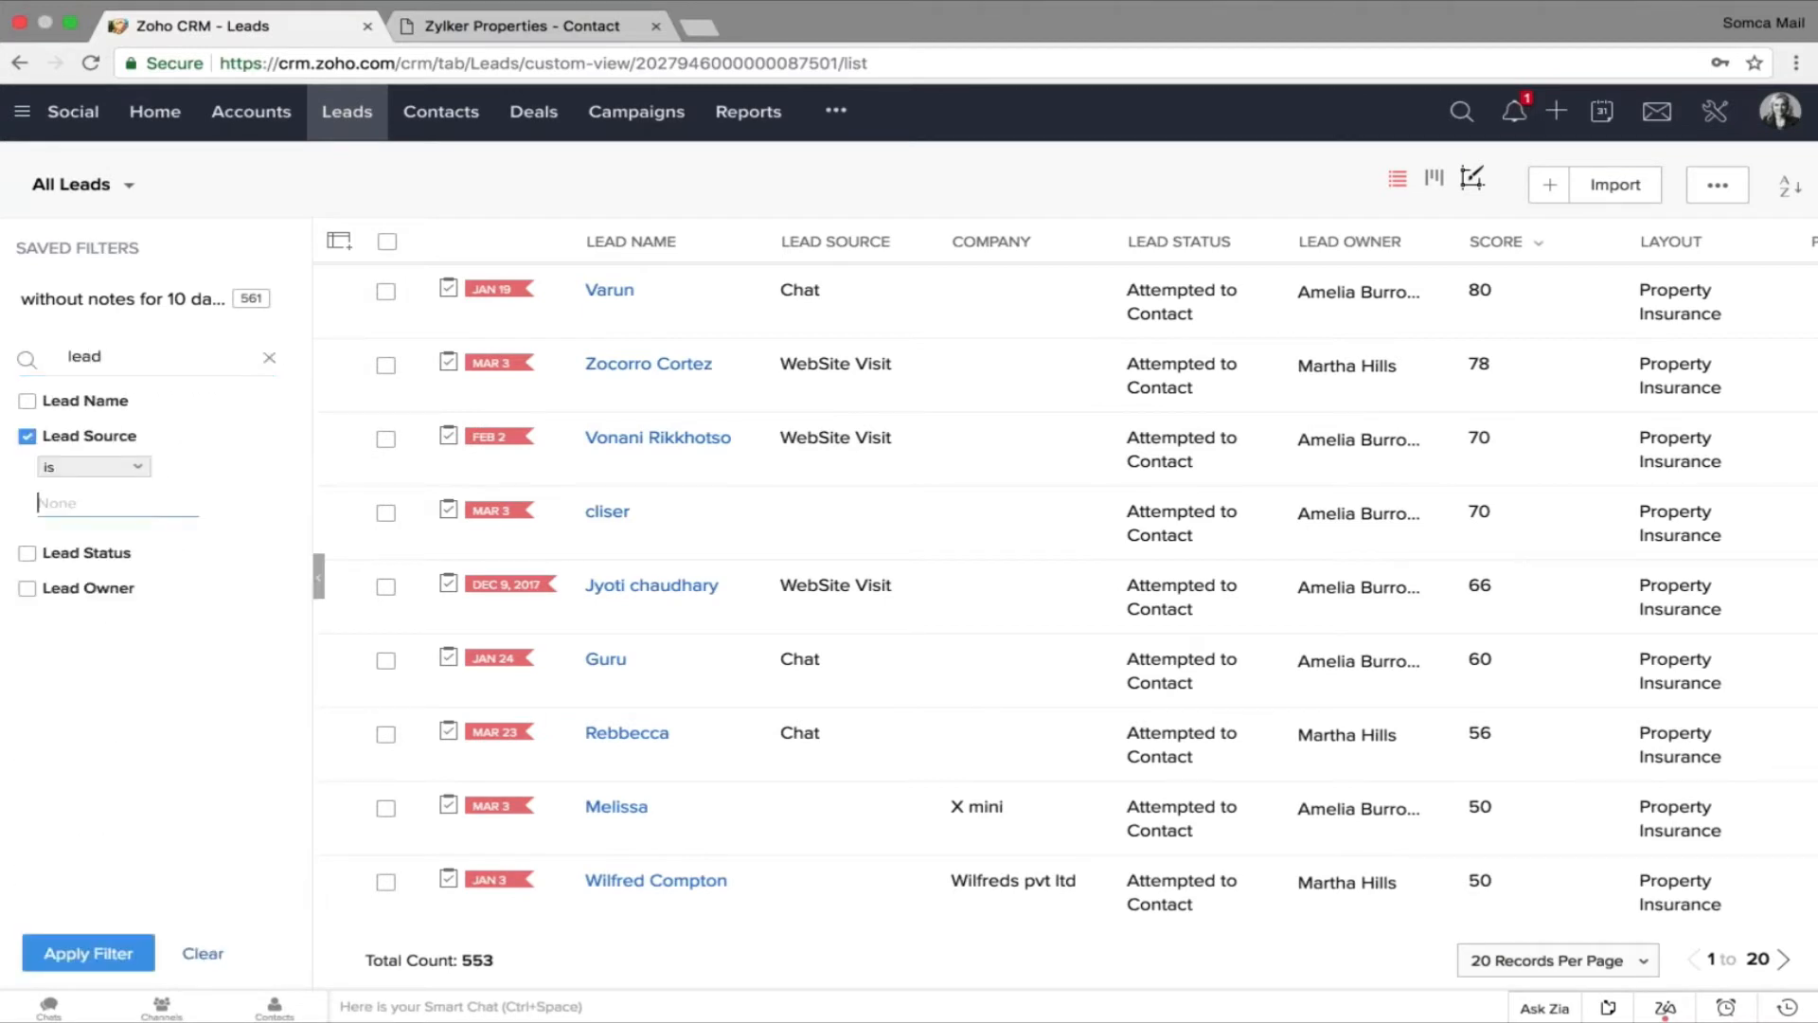
text(web)
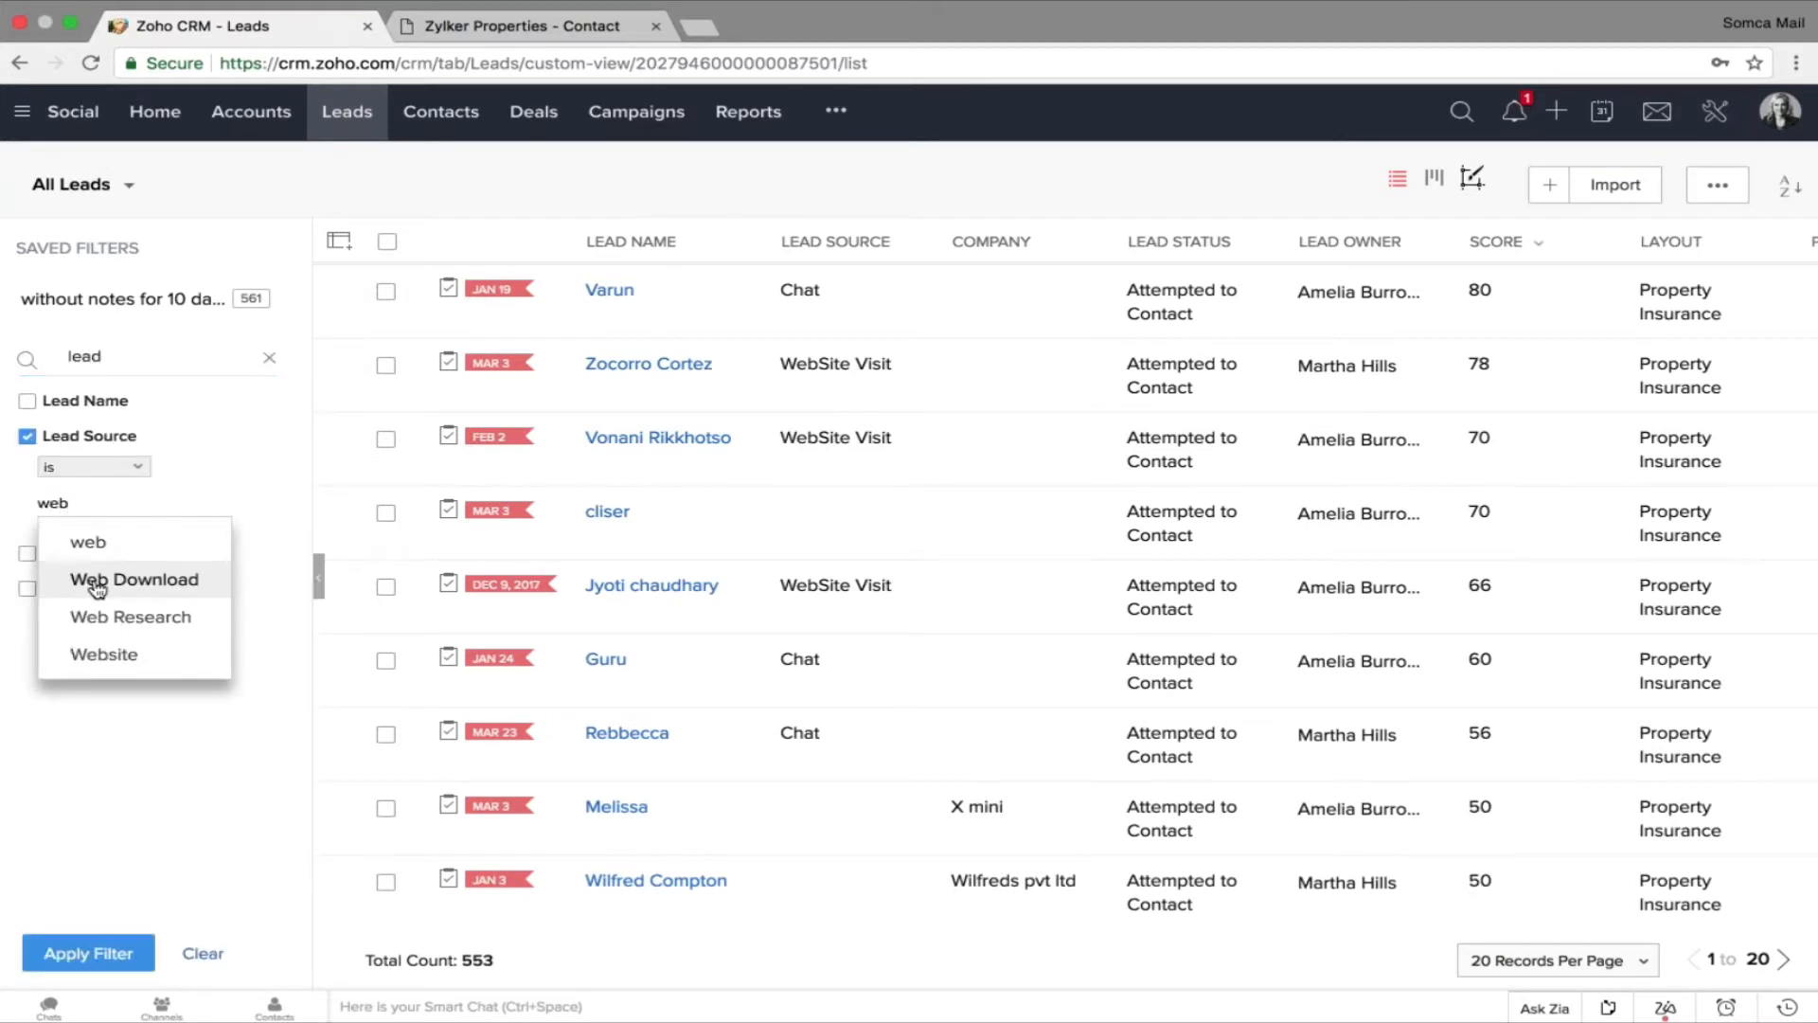
click(98, 581)
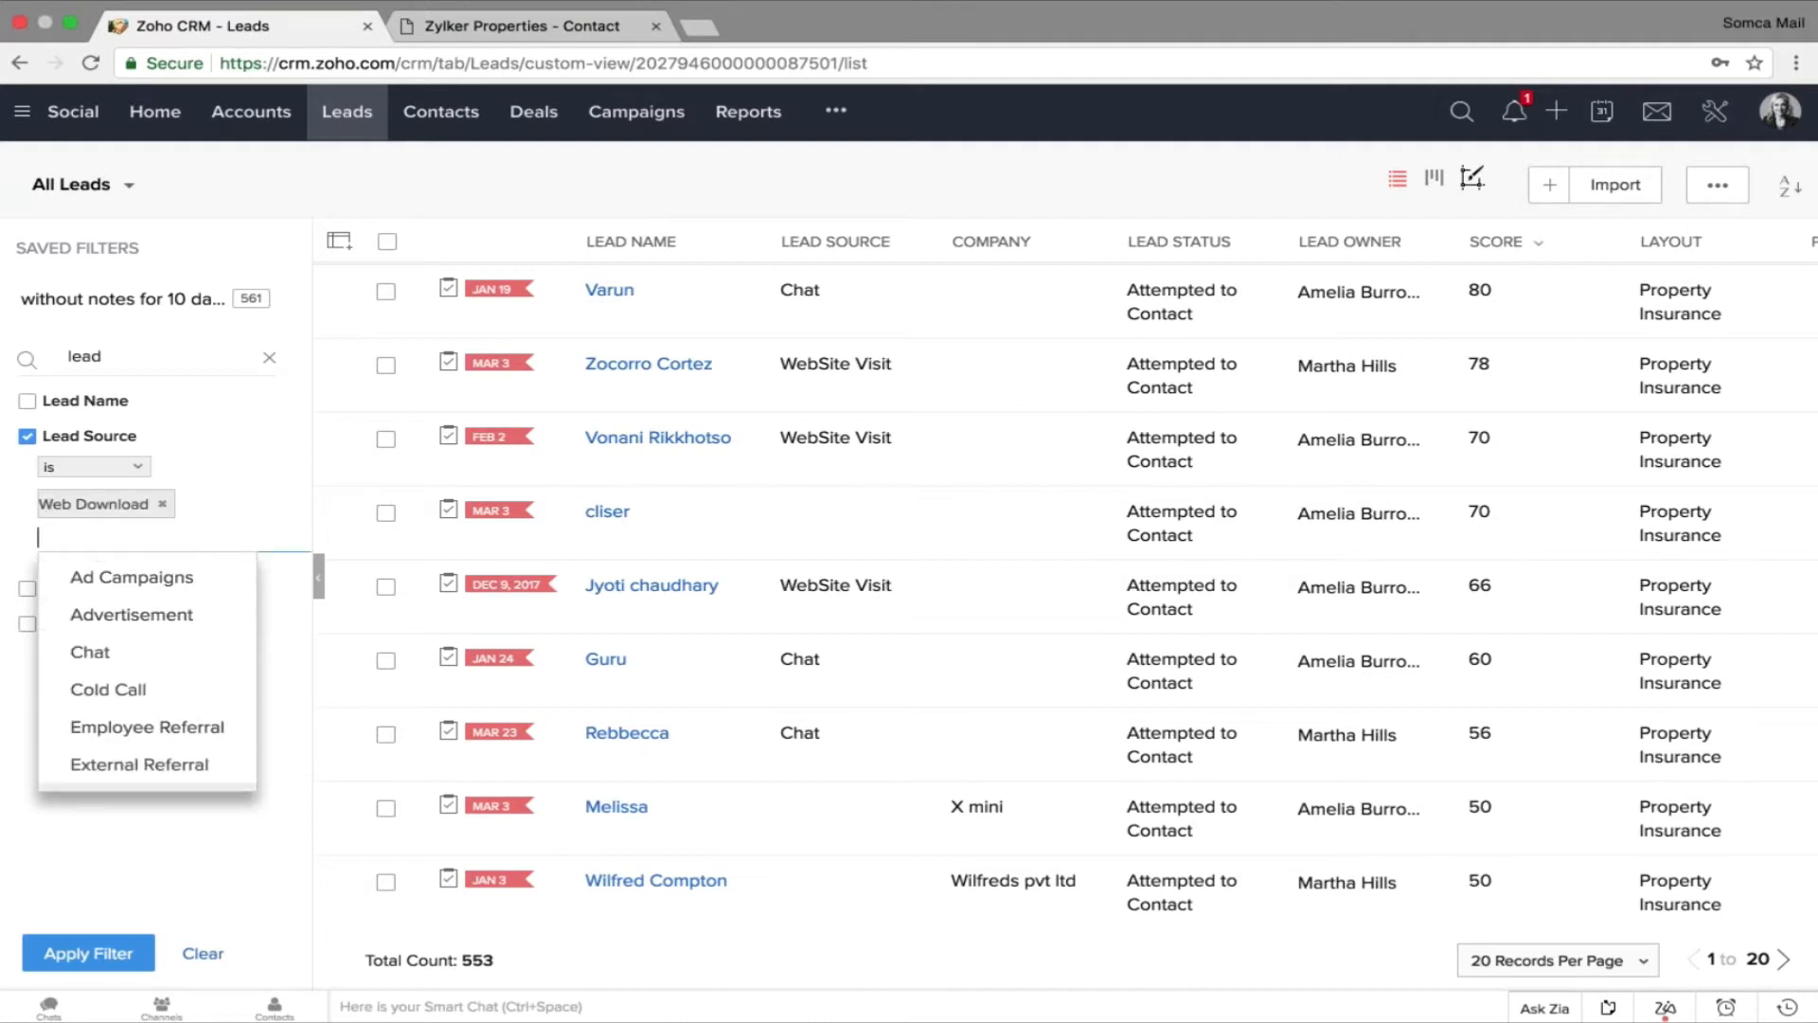
click(106, 957)
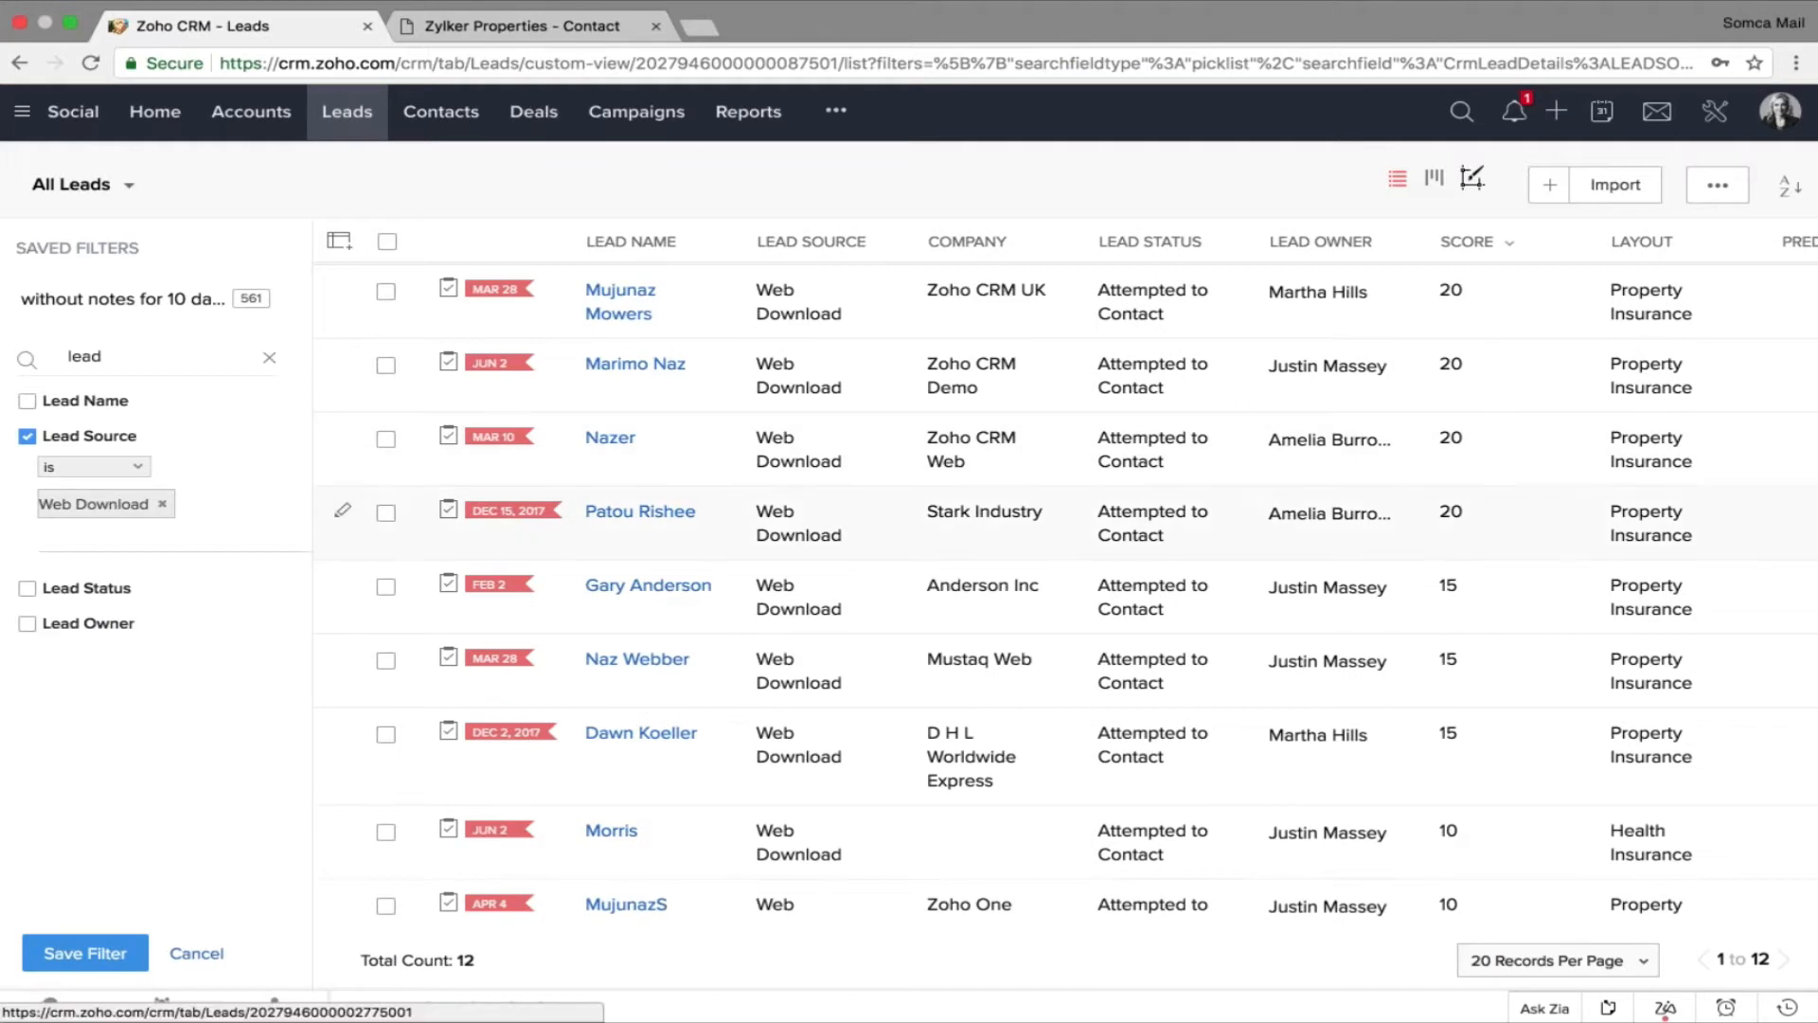
Look through the filtered leads and check their Lead Source column.
scroll(1070, 578, down, 3)
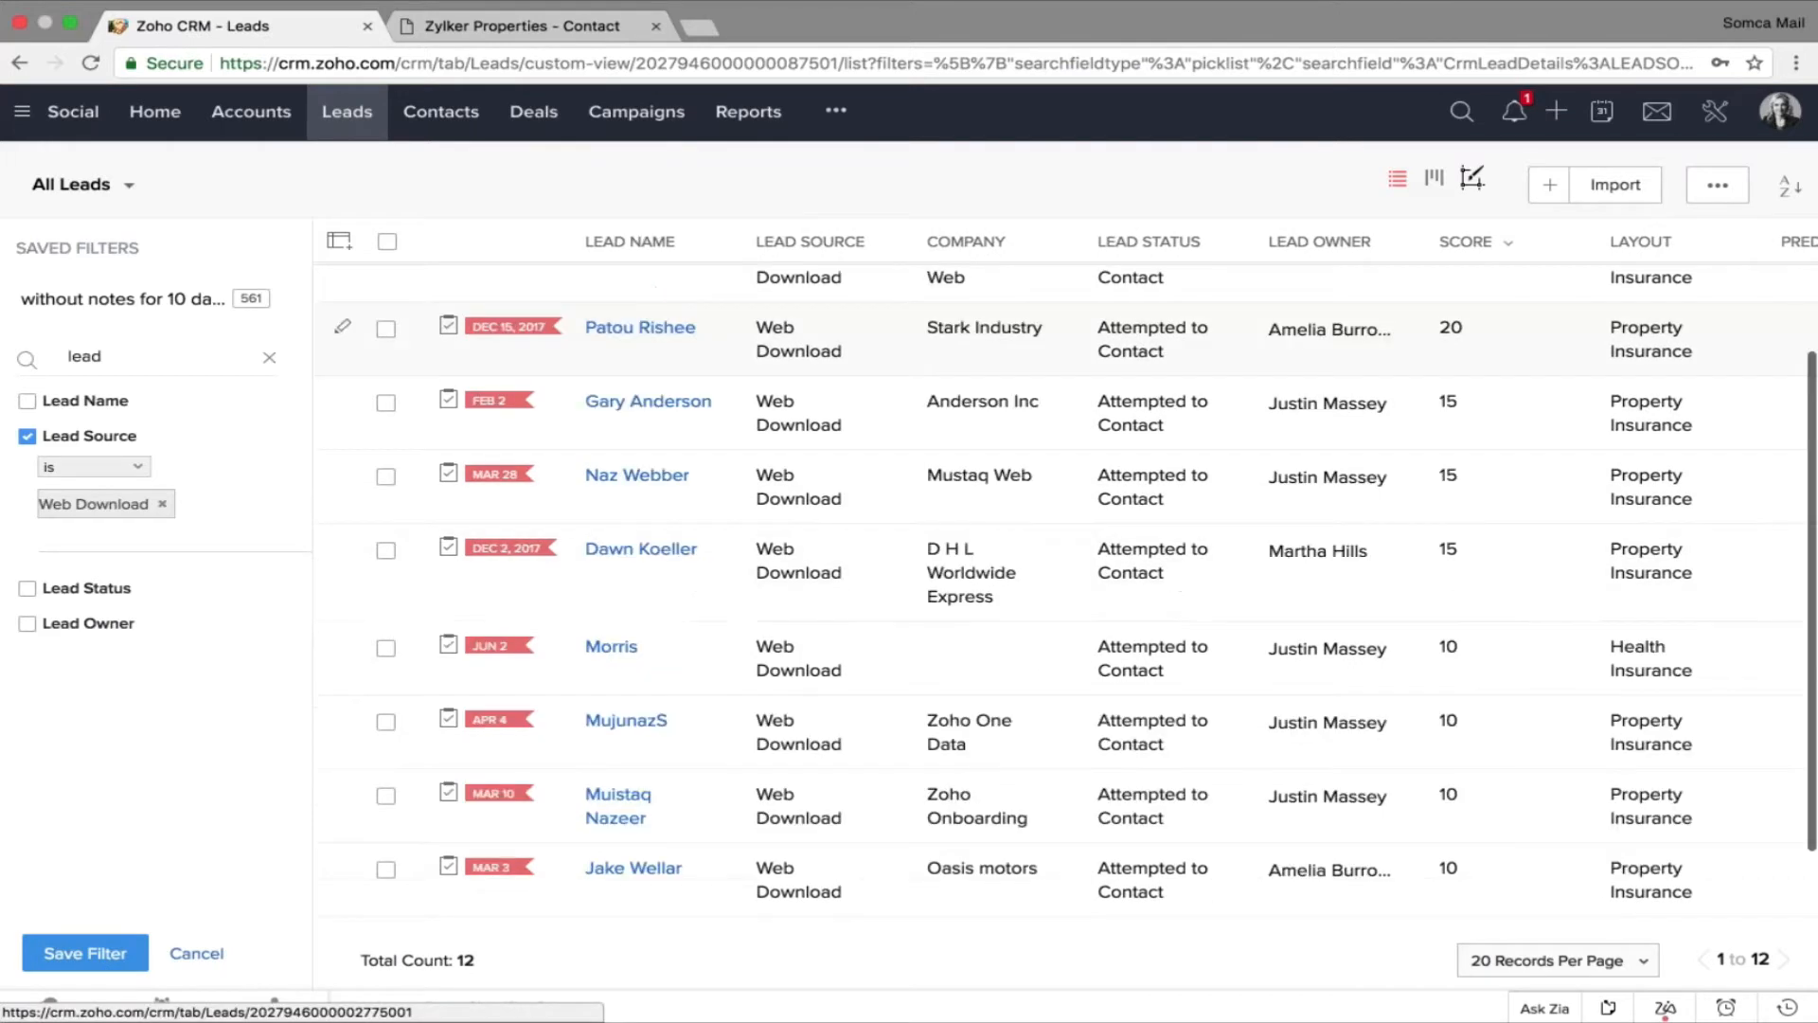
scroll(754, 240, up, 3)
drag(756, 240, 865, 240)
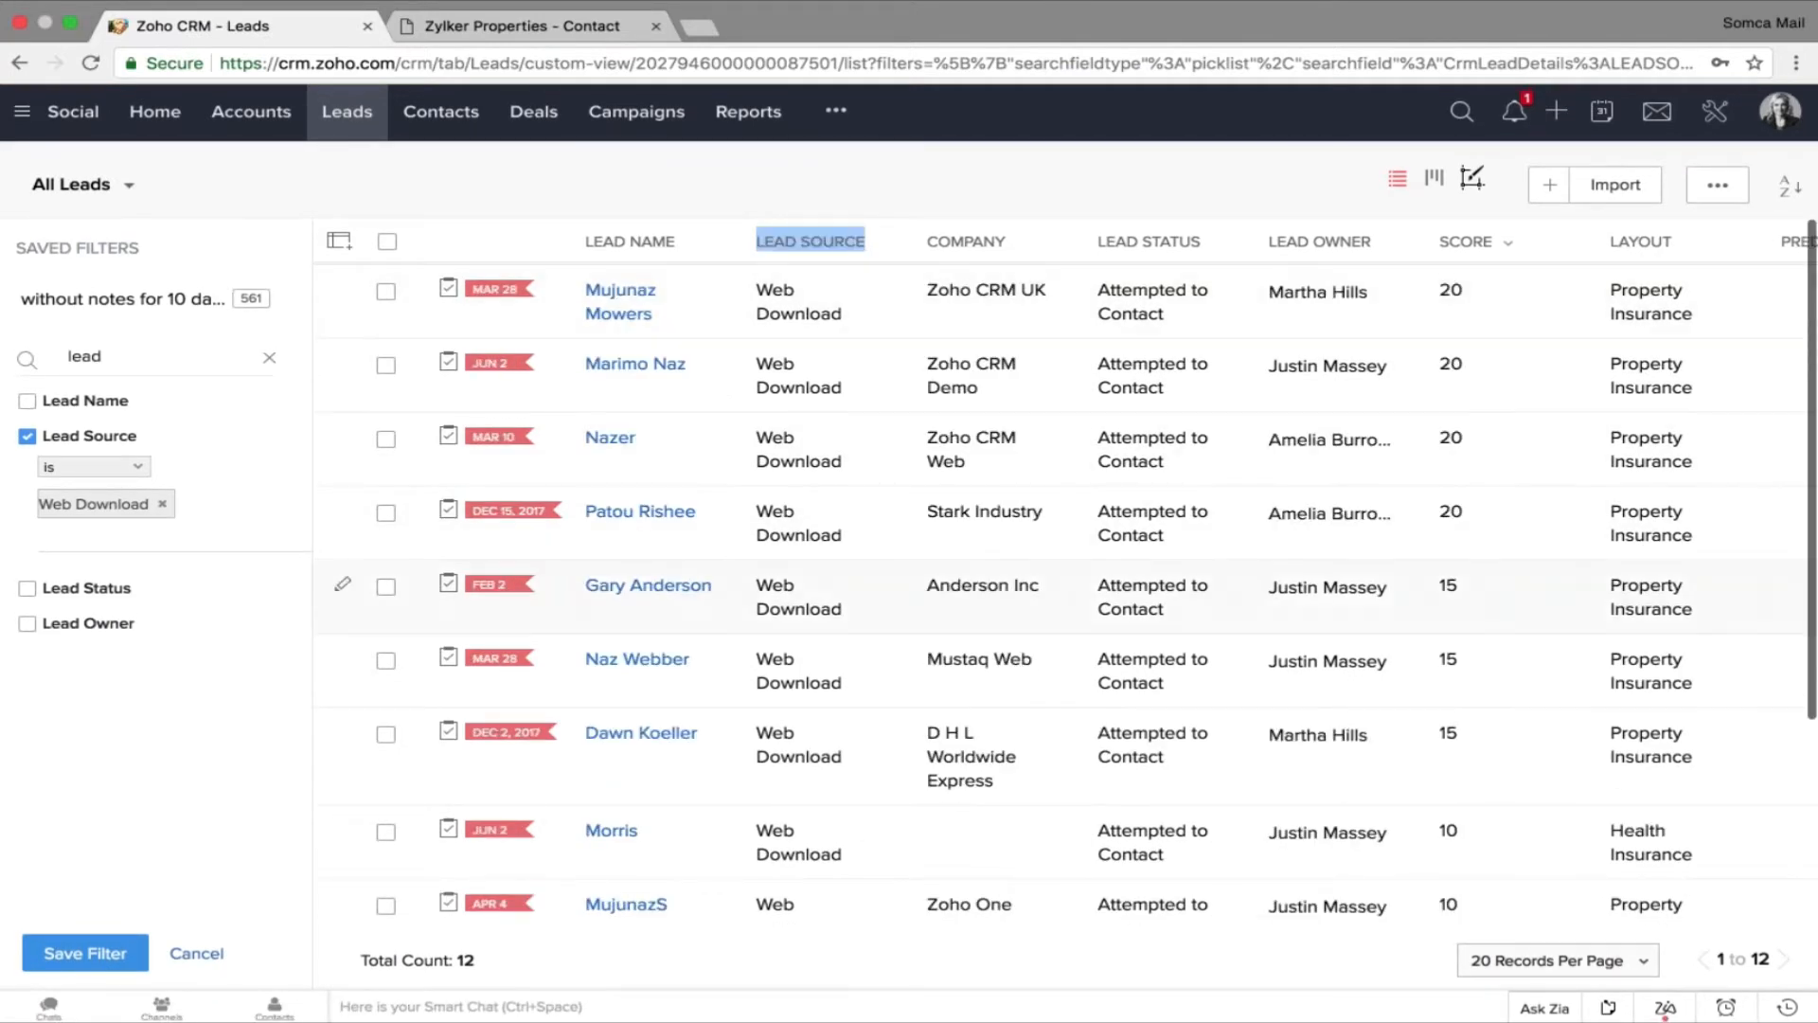
scroll(1070, 578, down, 2)
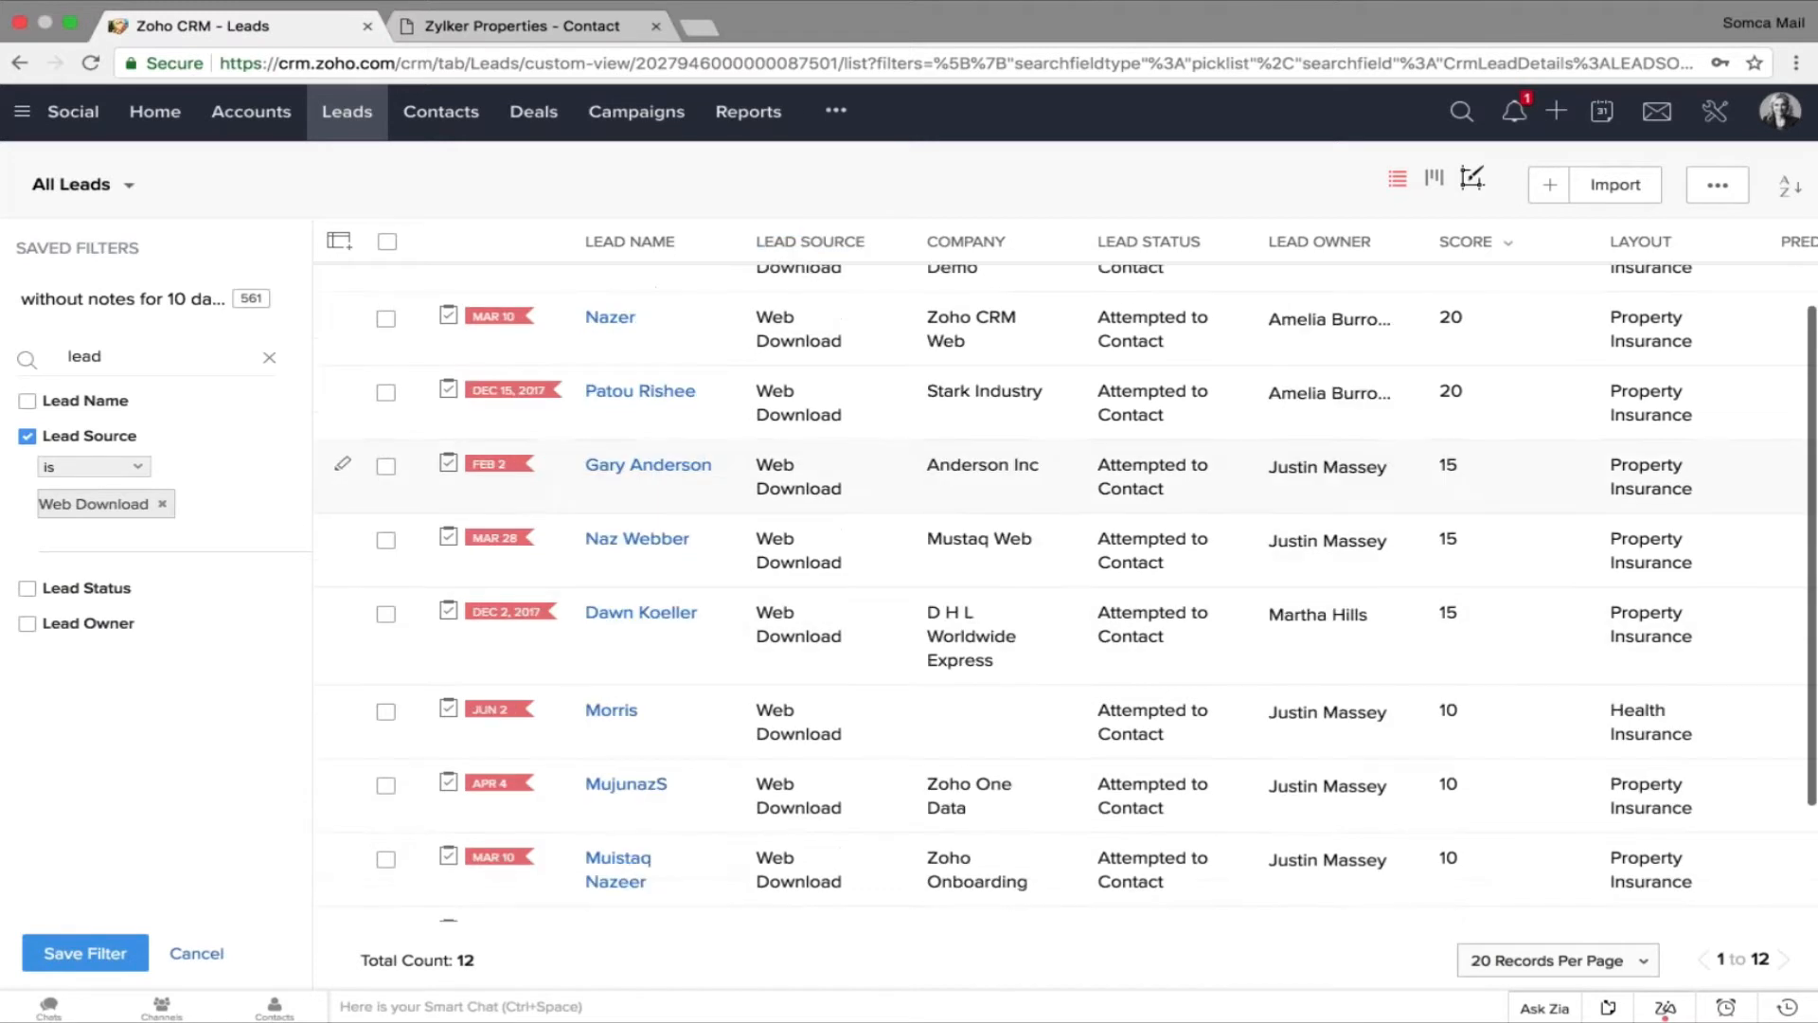
scroll(1070, 578, down, 2)
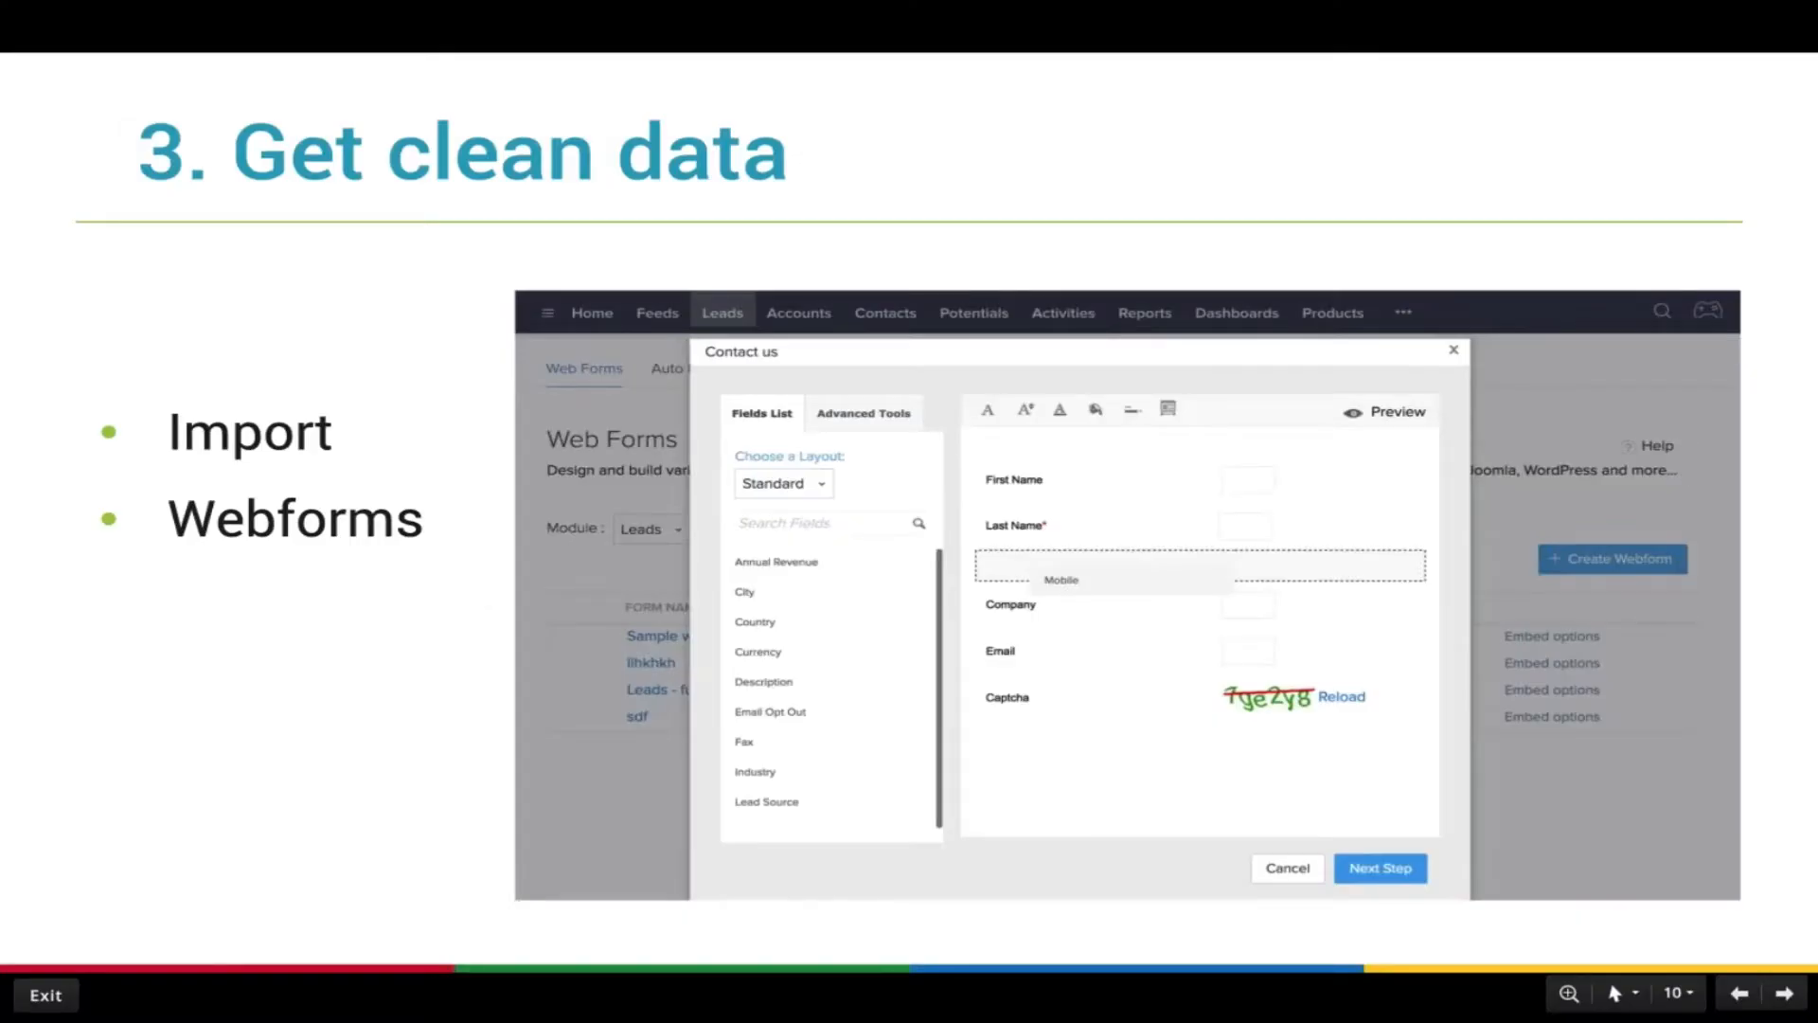
key(Right)
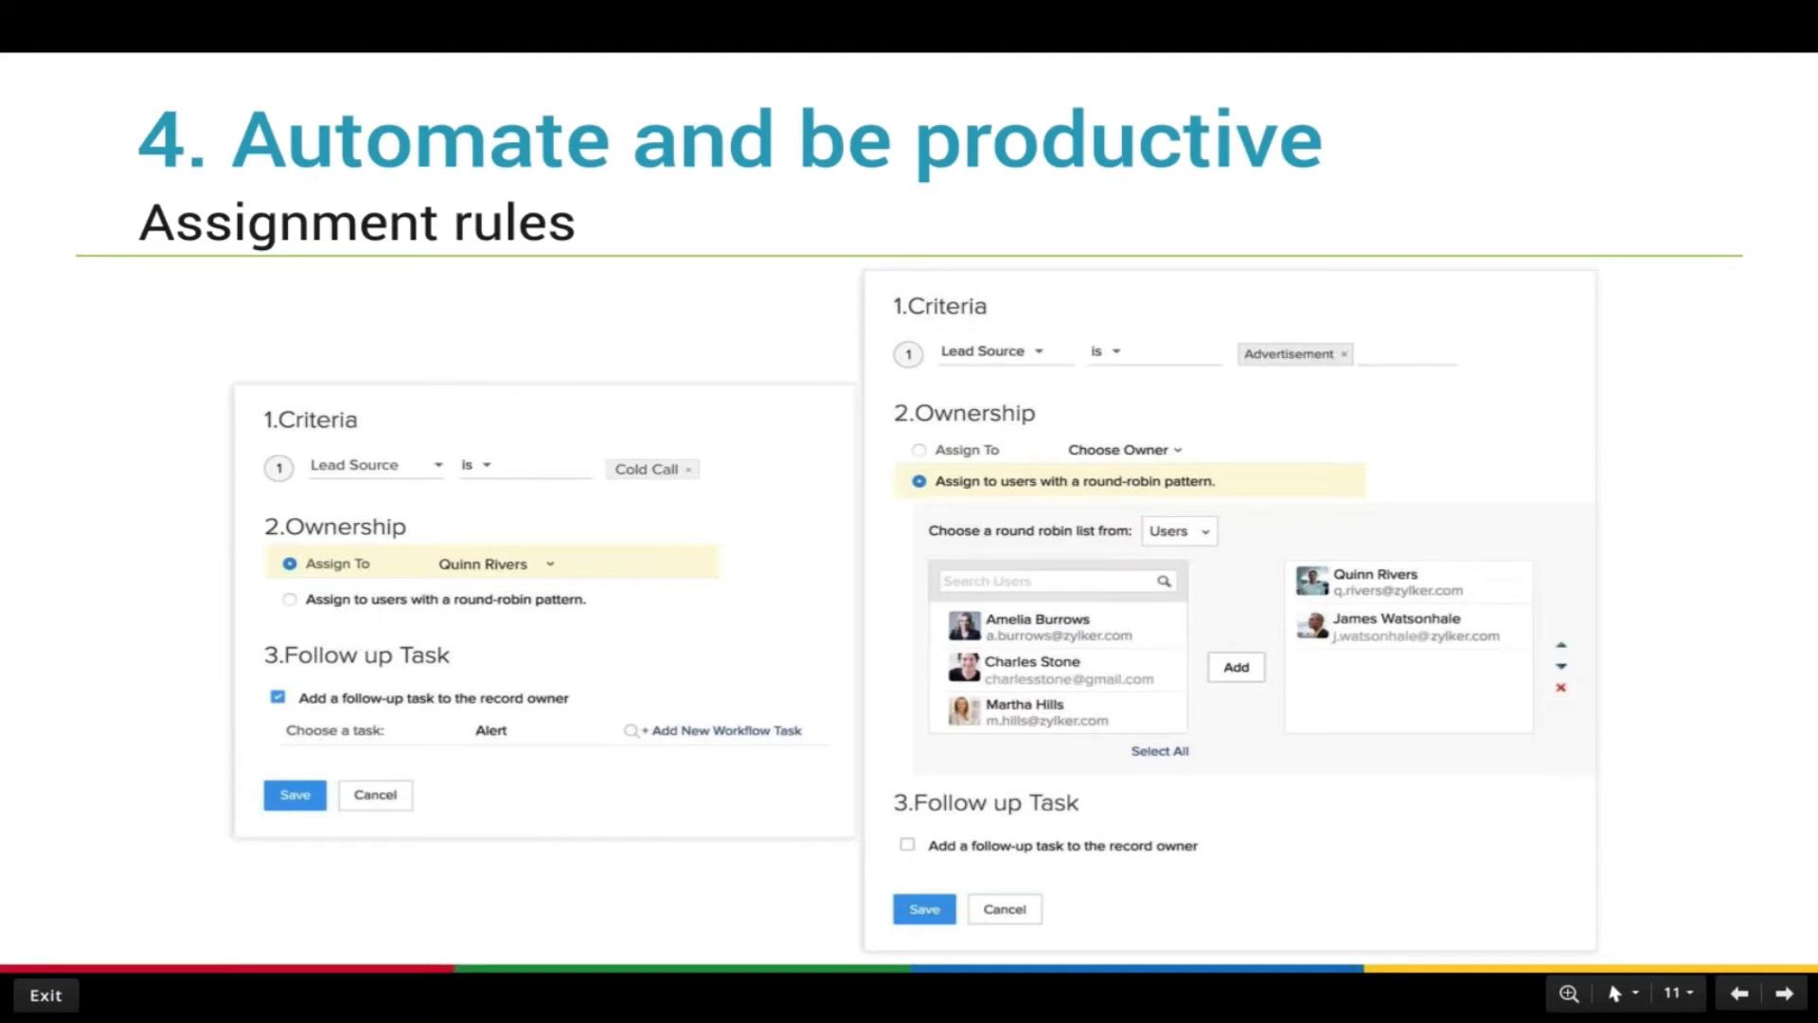
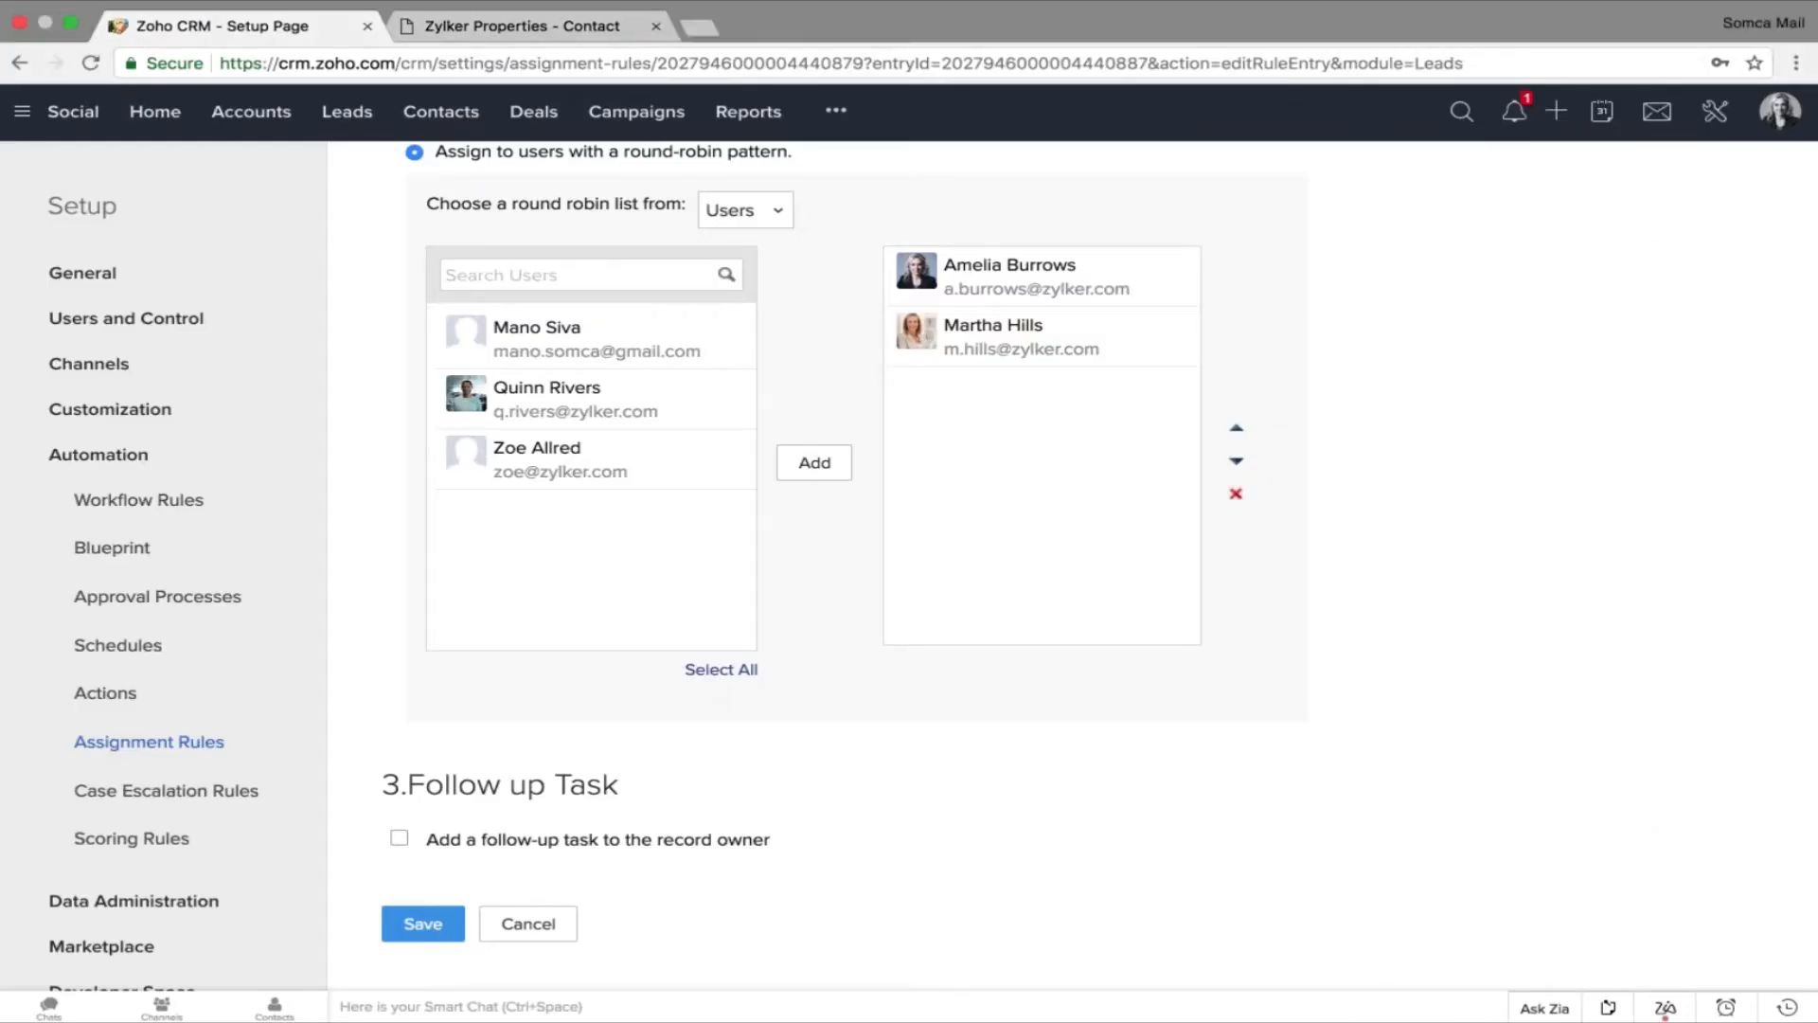
Open the Scoring Rules setup page and display the rules for the Leads module.
click(1717, 114)
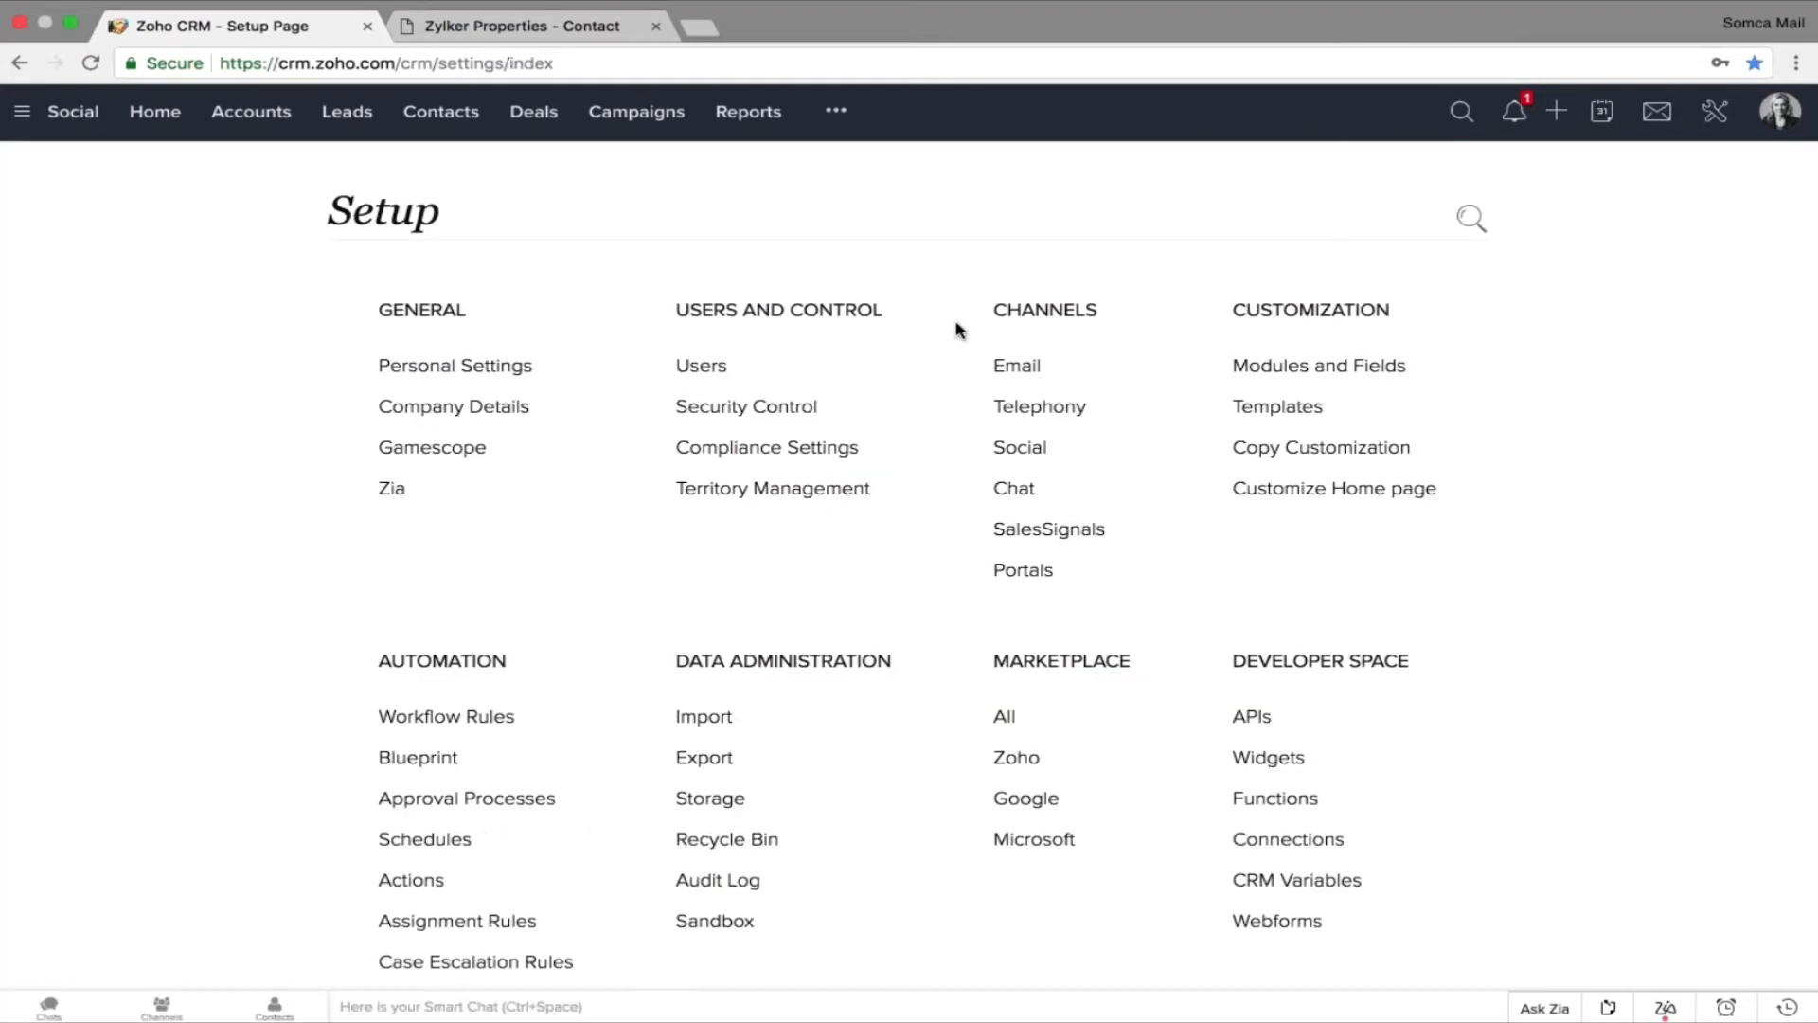
scroll(958, 329, down, 3)
click(416, 843)
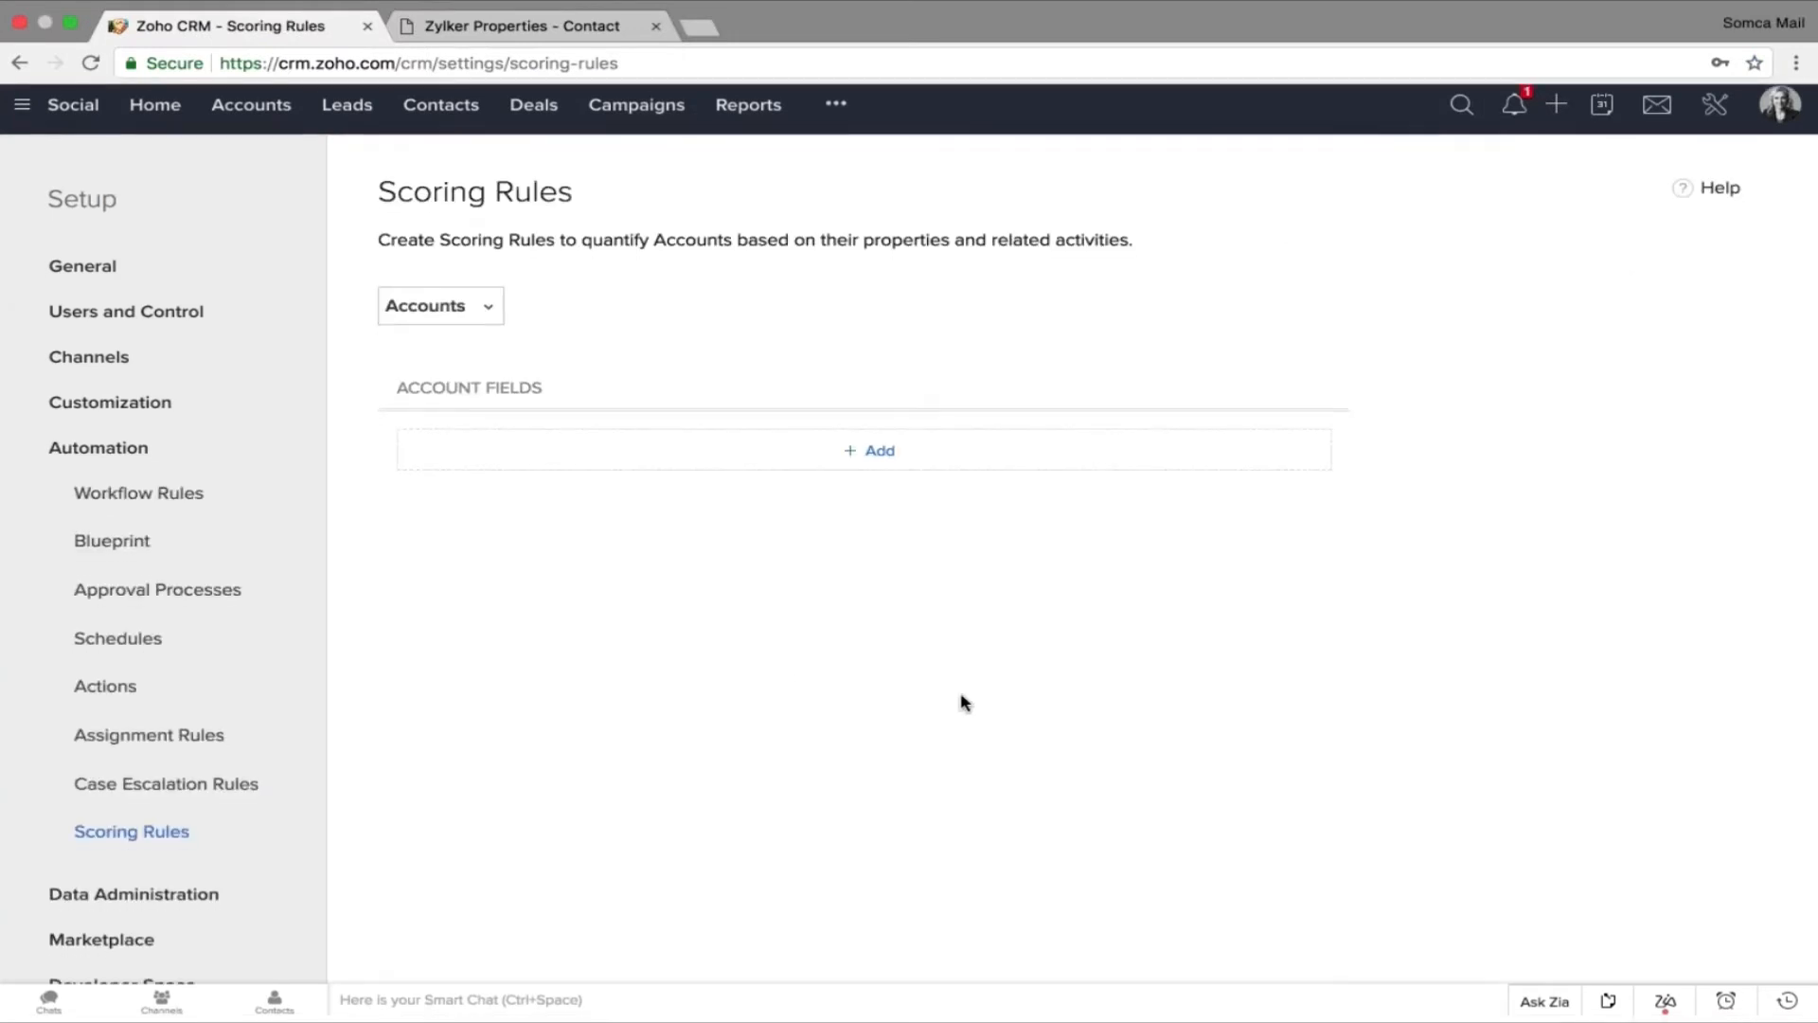
click(442, 313)
click(471, 396)
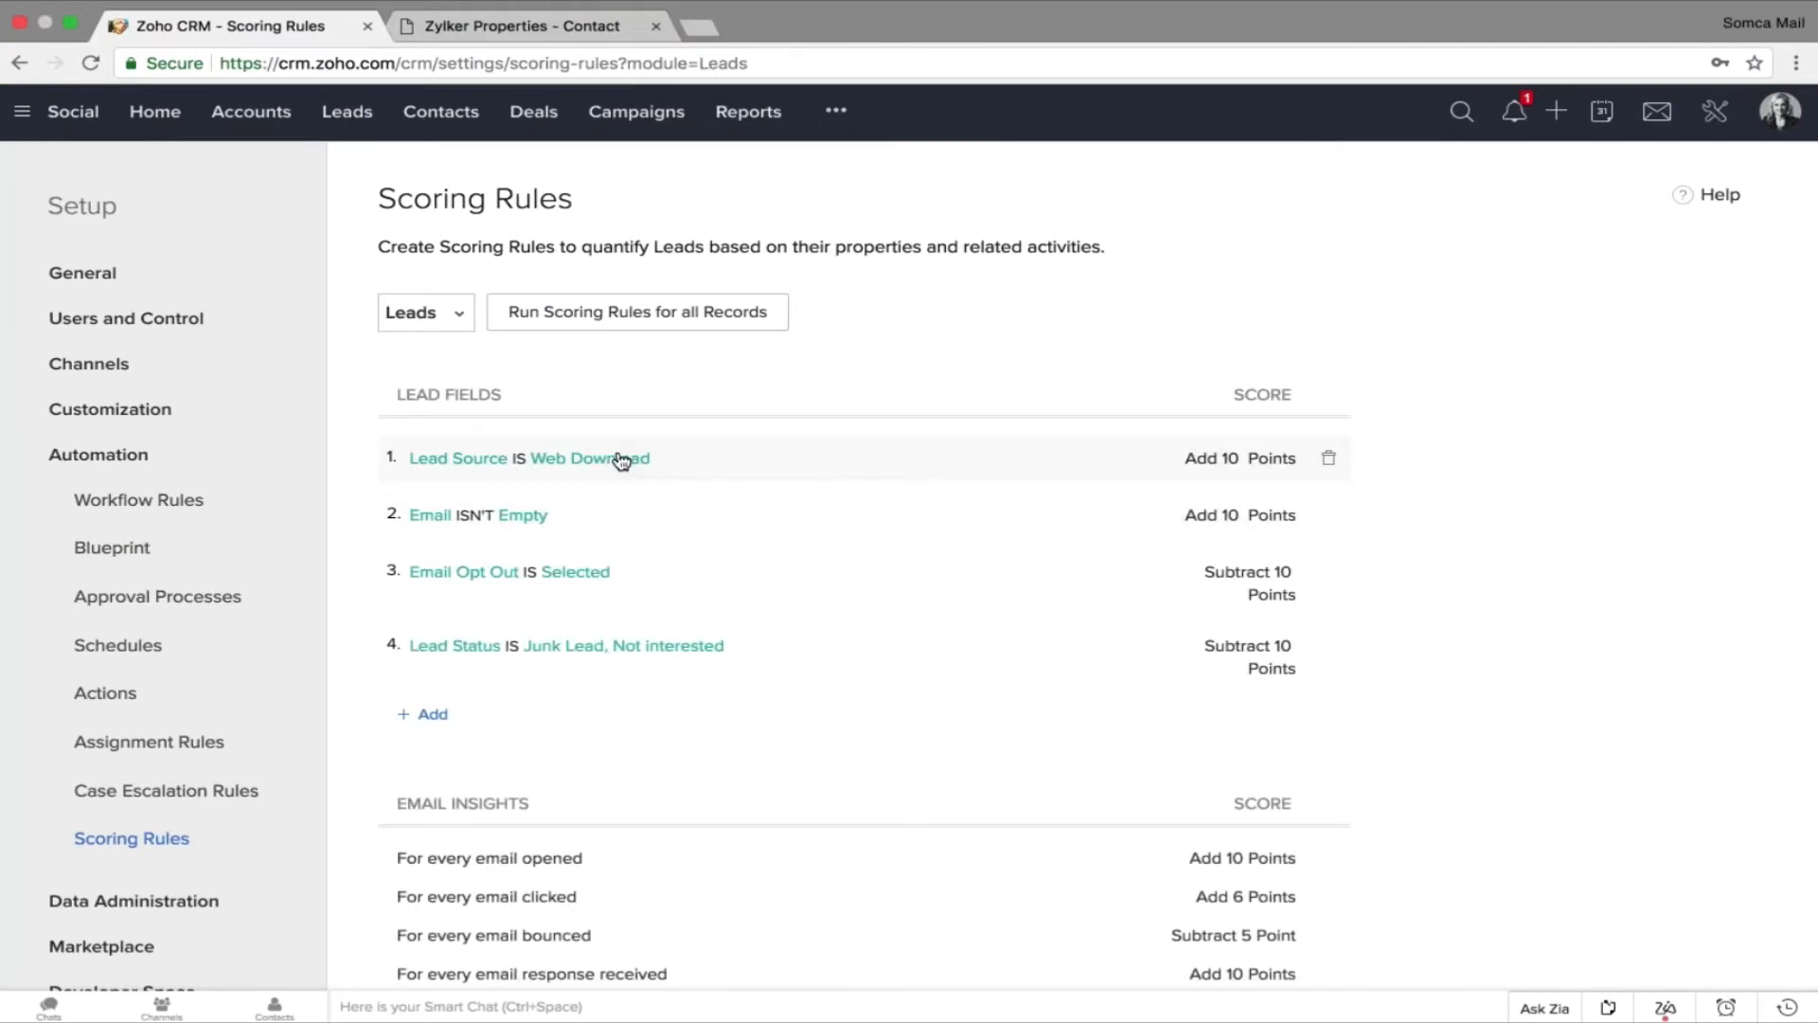
Review the criteria of the Web Download lead source rule and the non-empty Email rule, saving each as is.
click(513, 467)
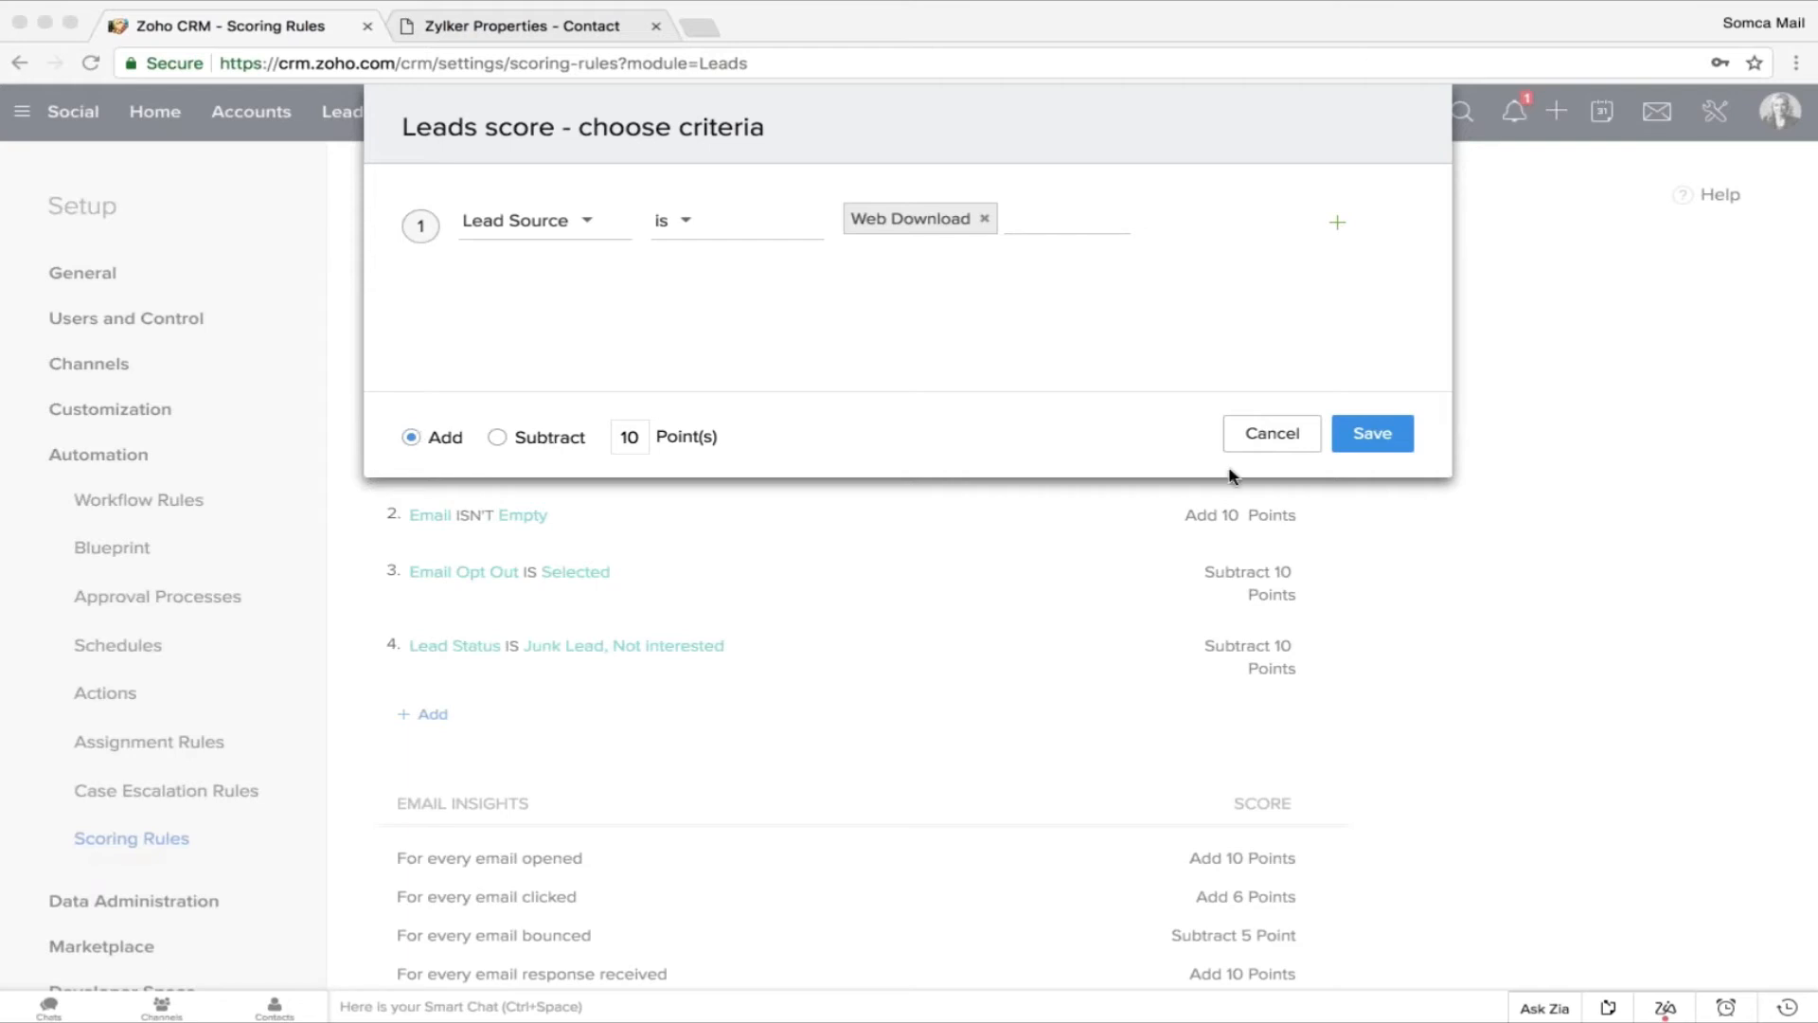
click(1342, 436)
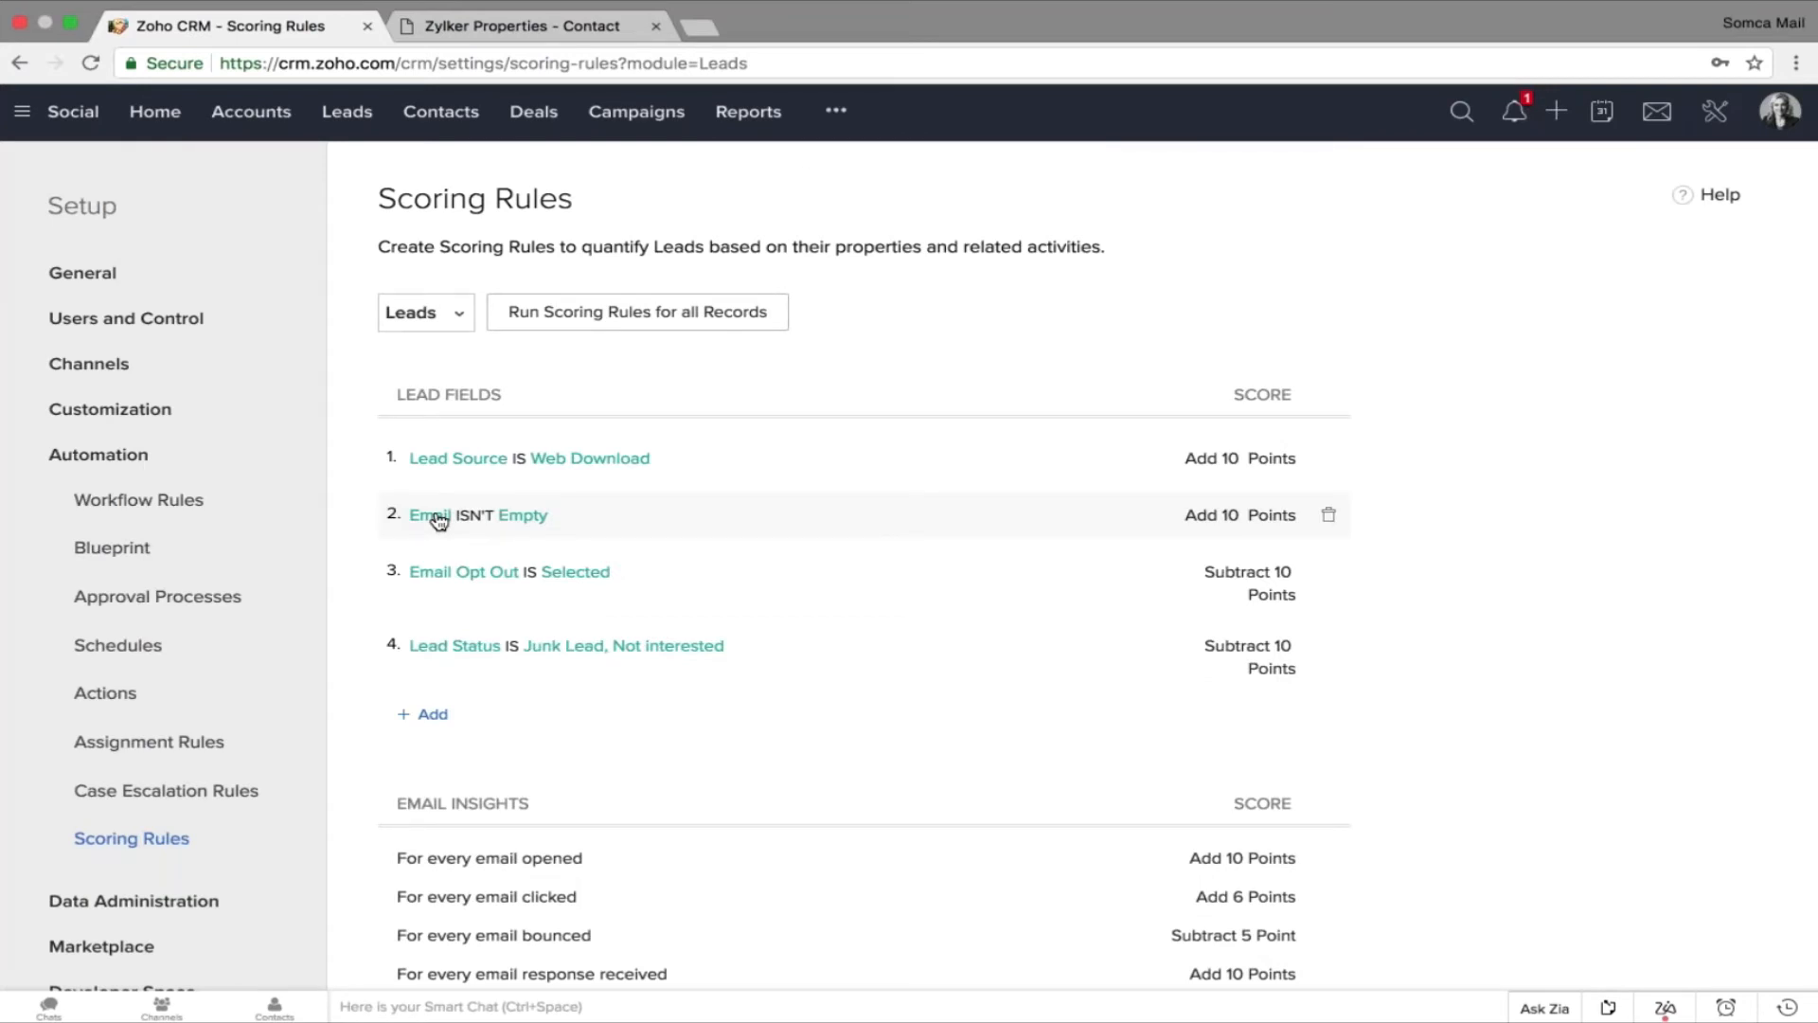
click(431, 515)
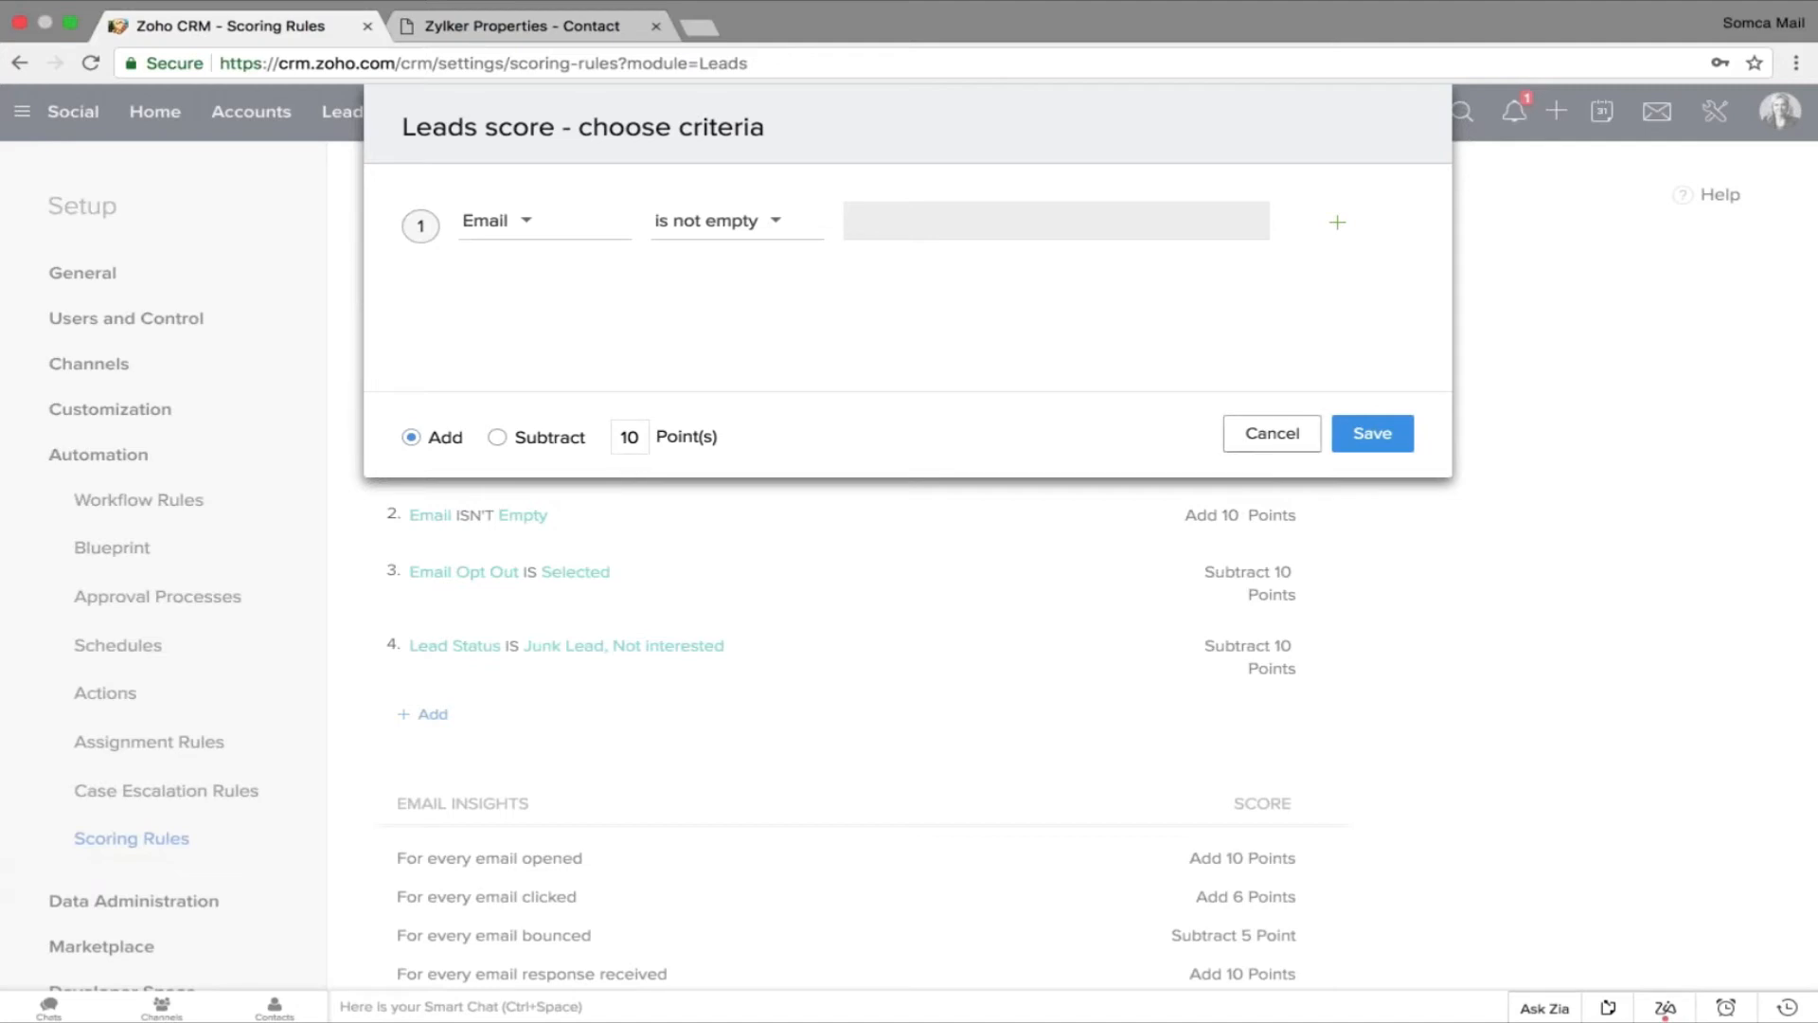
click(1348, 441)
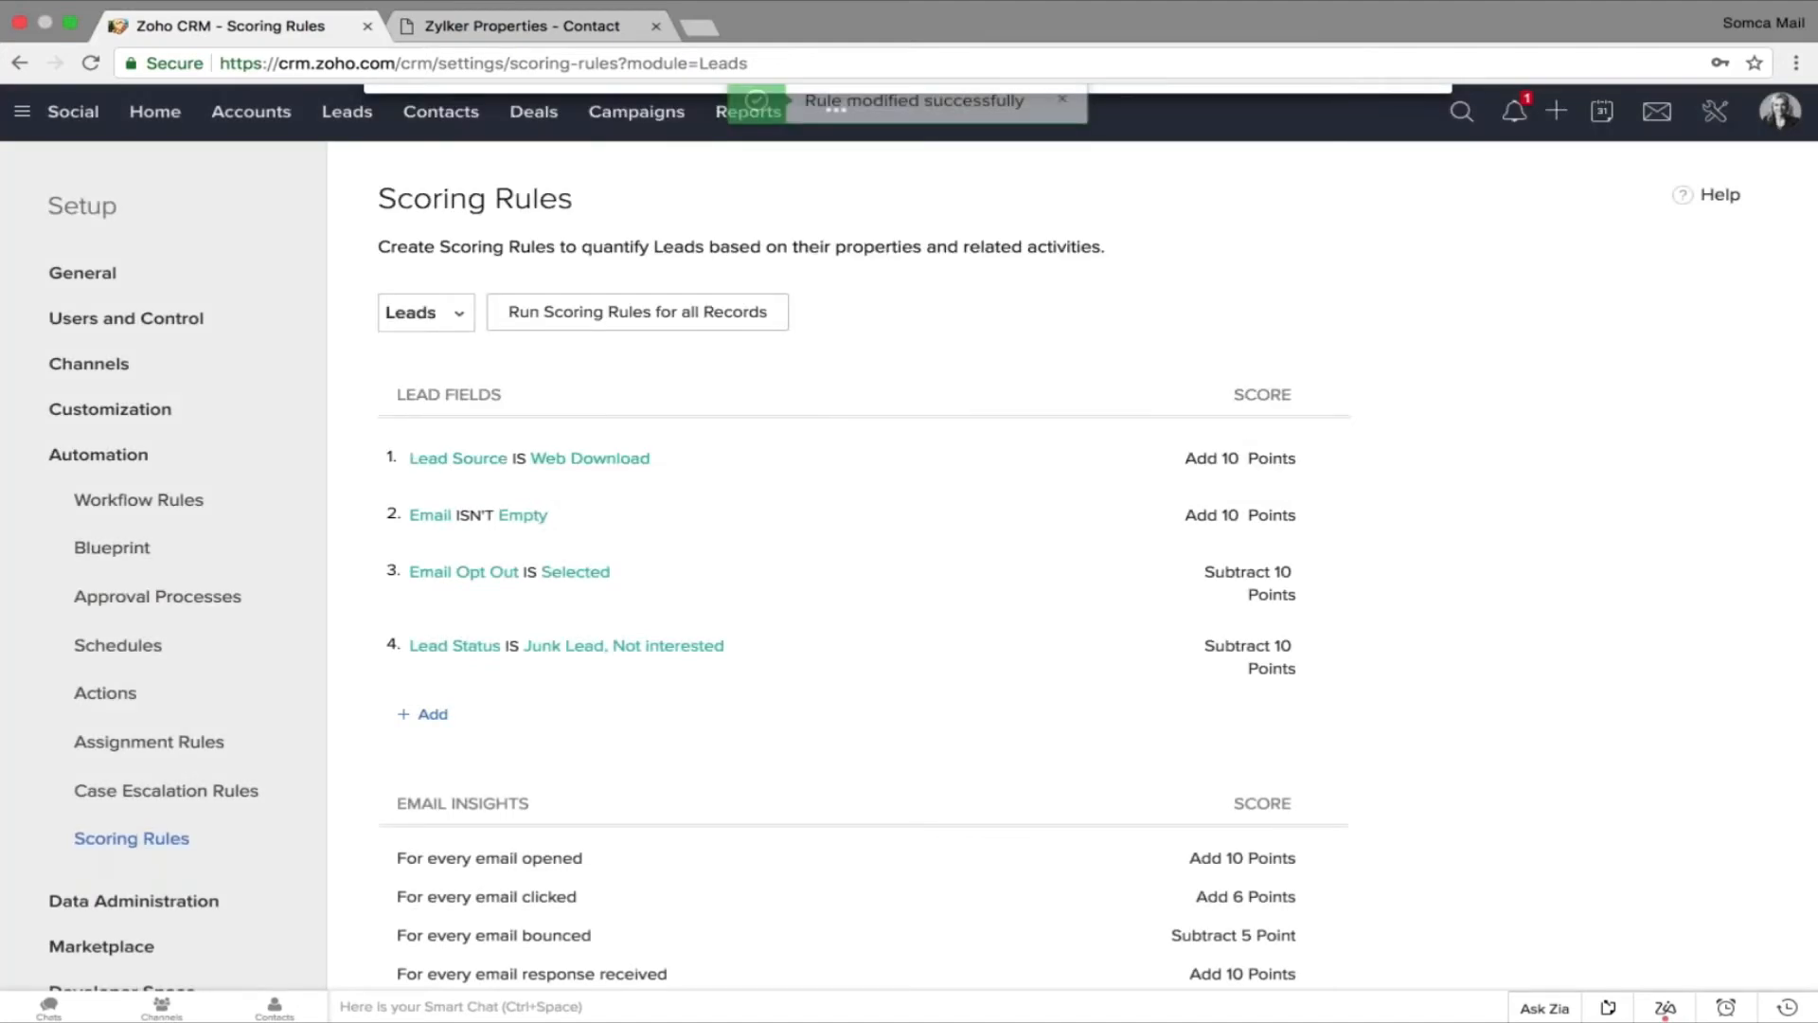
Choose Selected as the value in the Email Opt Out scoring rule and save the rule.
click(496, 576)
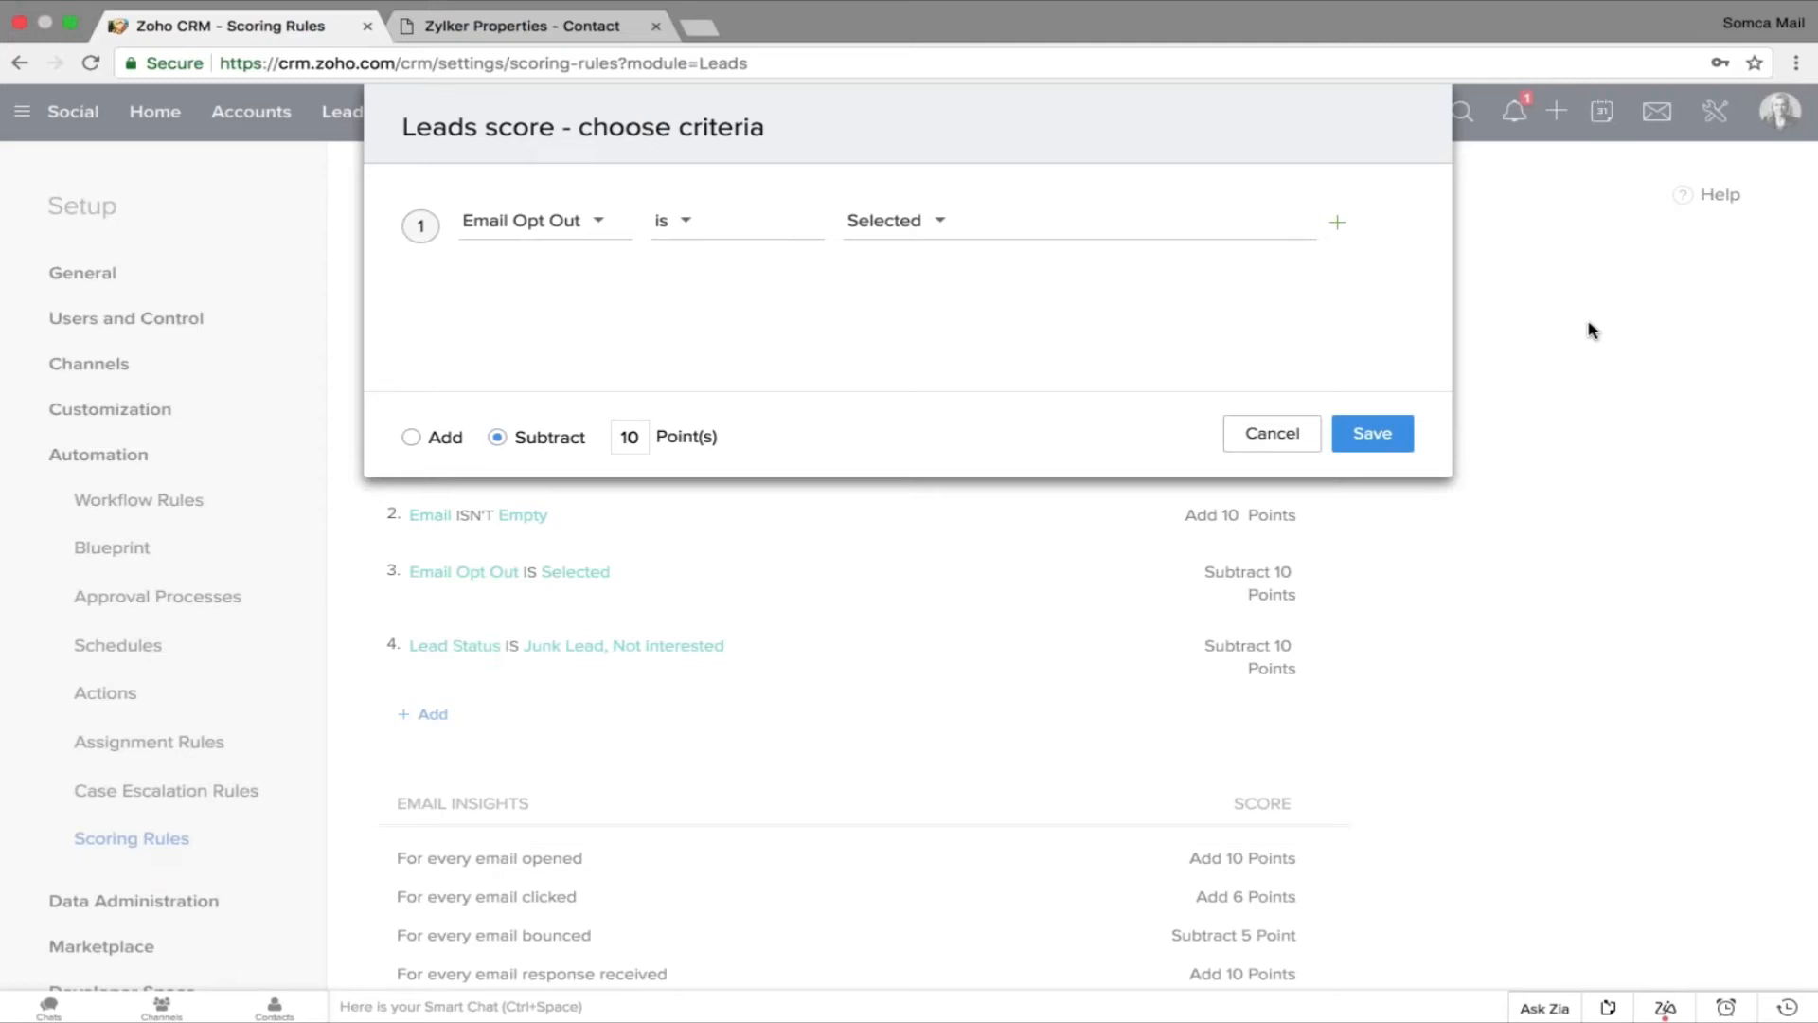
click(919, 222)
click(886, 262)
click(1349, 435)
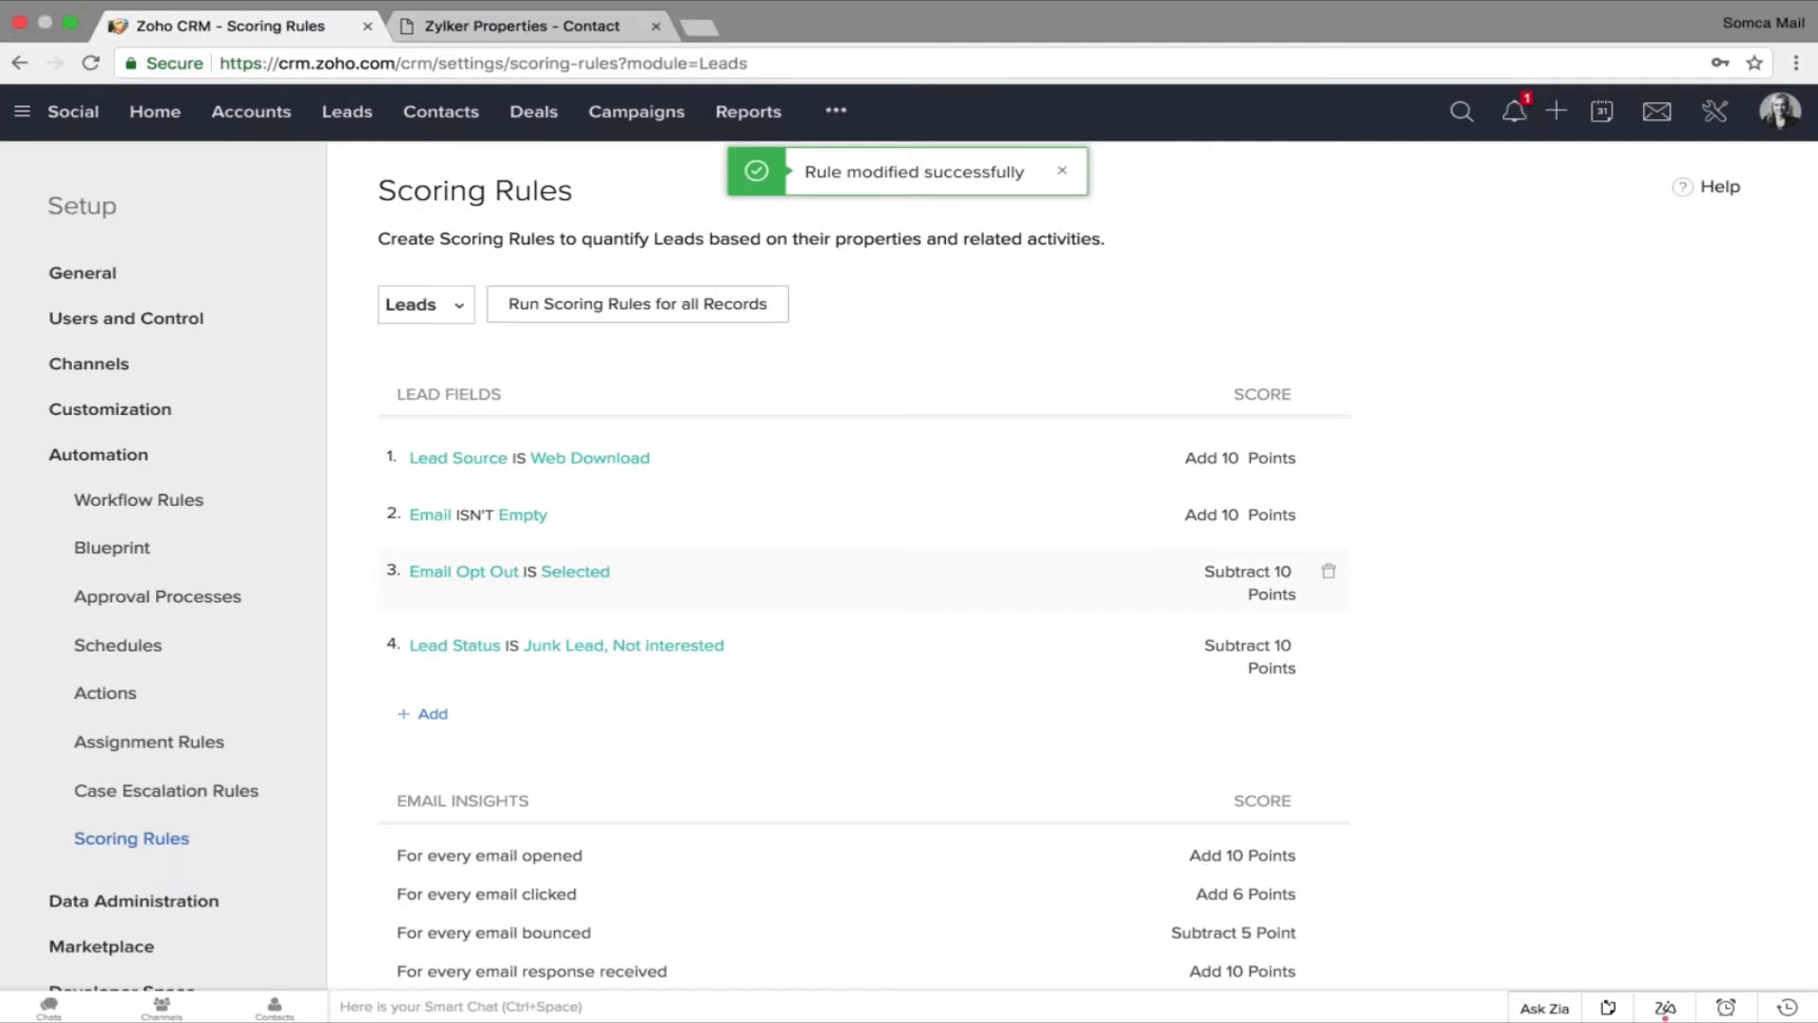
Toggle the Open and Bounce criteria of the Email Insights score off and on again, and save with all four criteria enabled.
scroll(678, 537, down, 3)
click(678, 537)
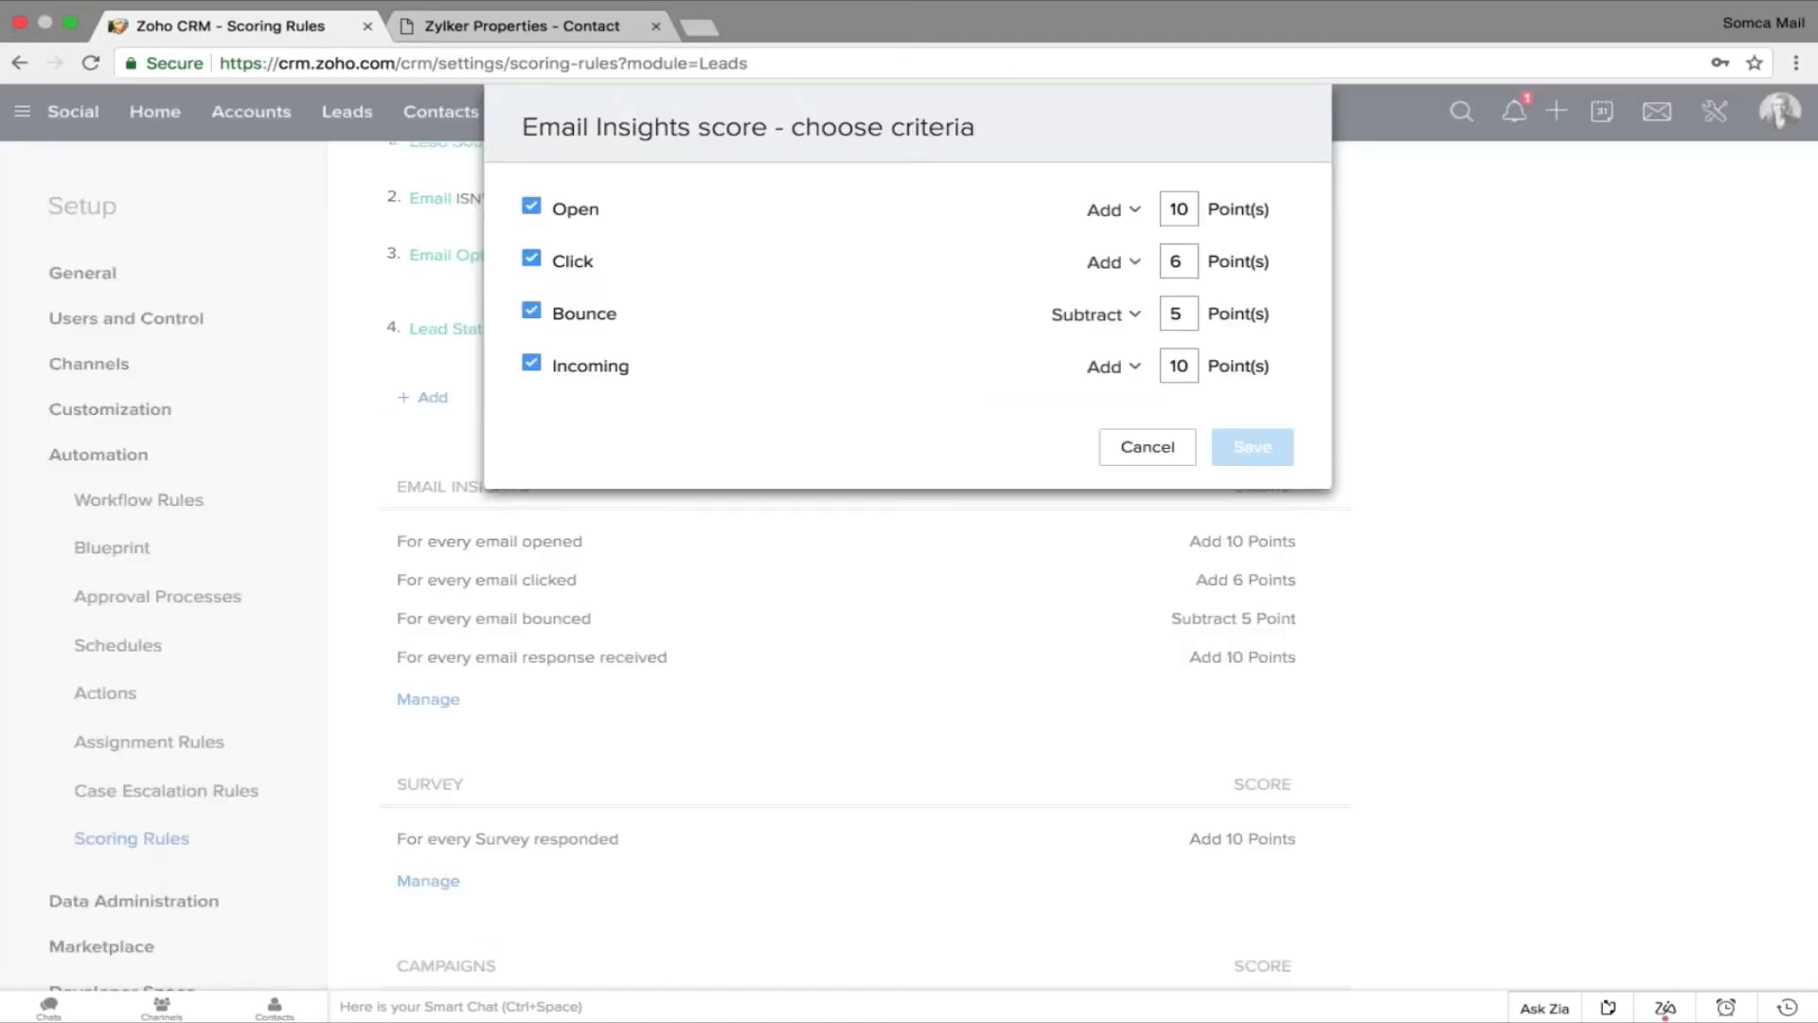
click(531, 206)
click(531, 206)
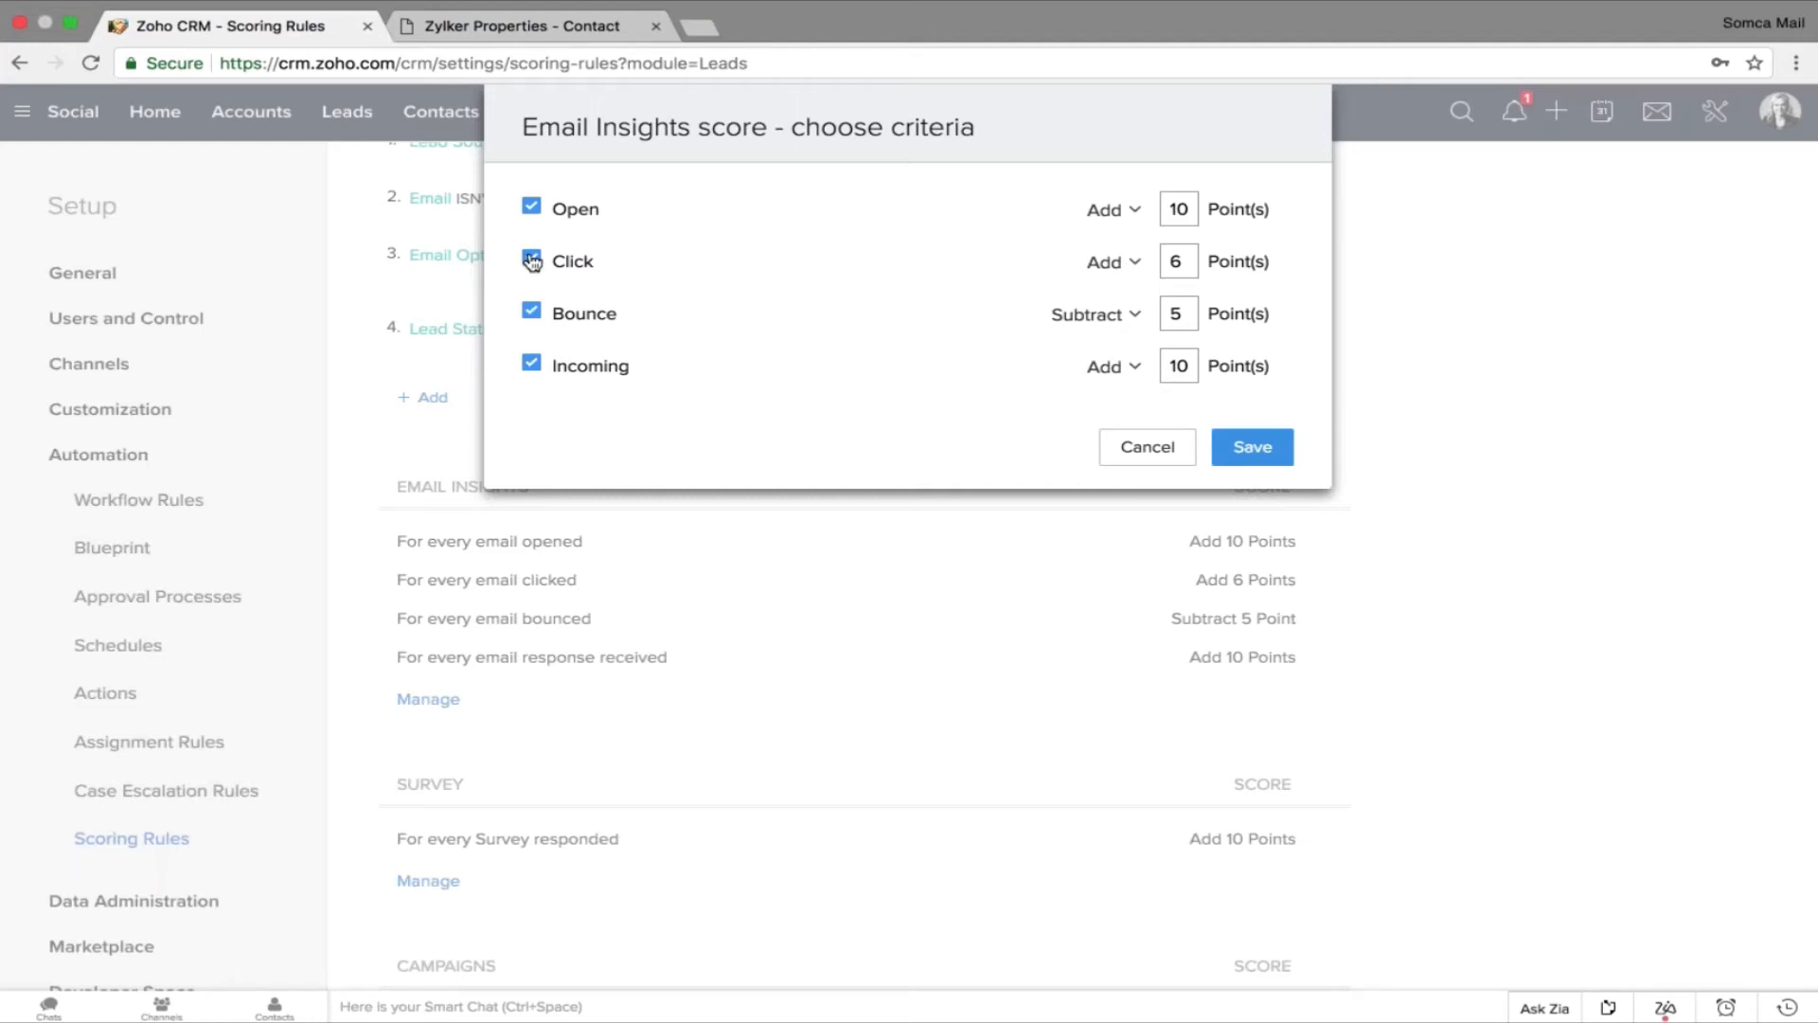
click(533, 312)
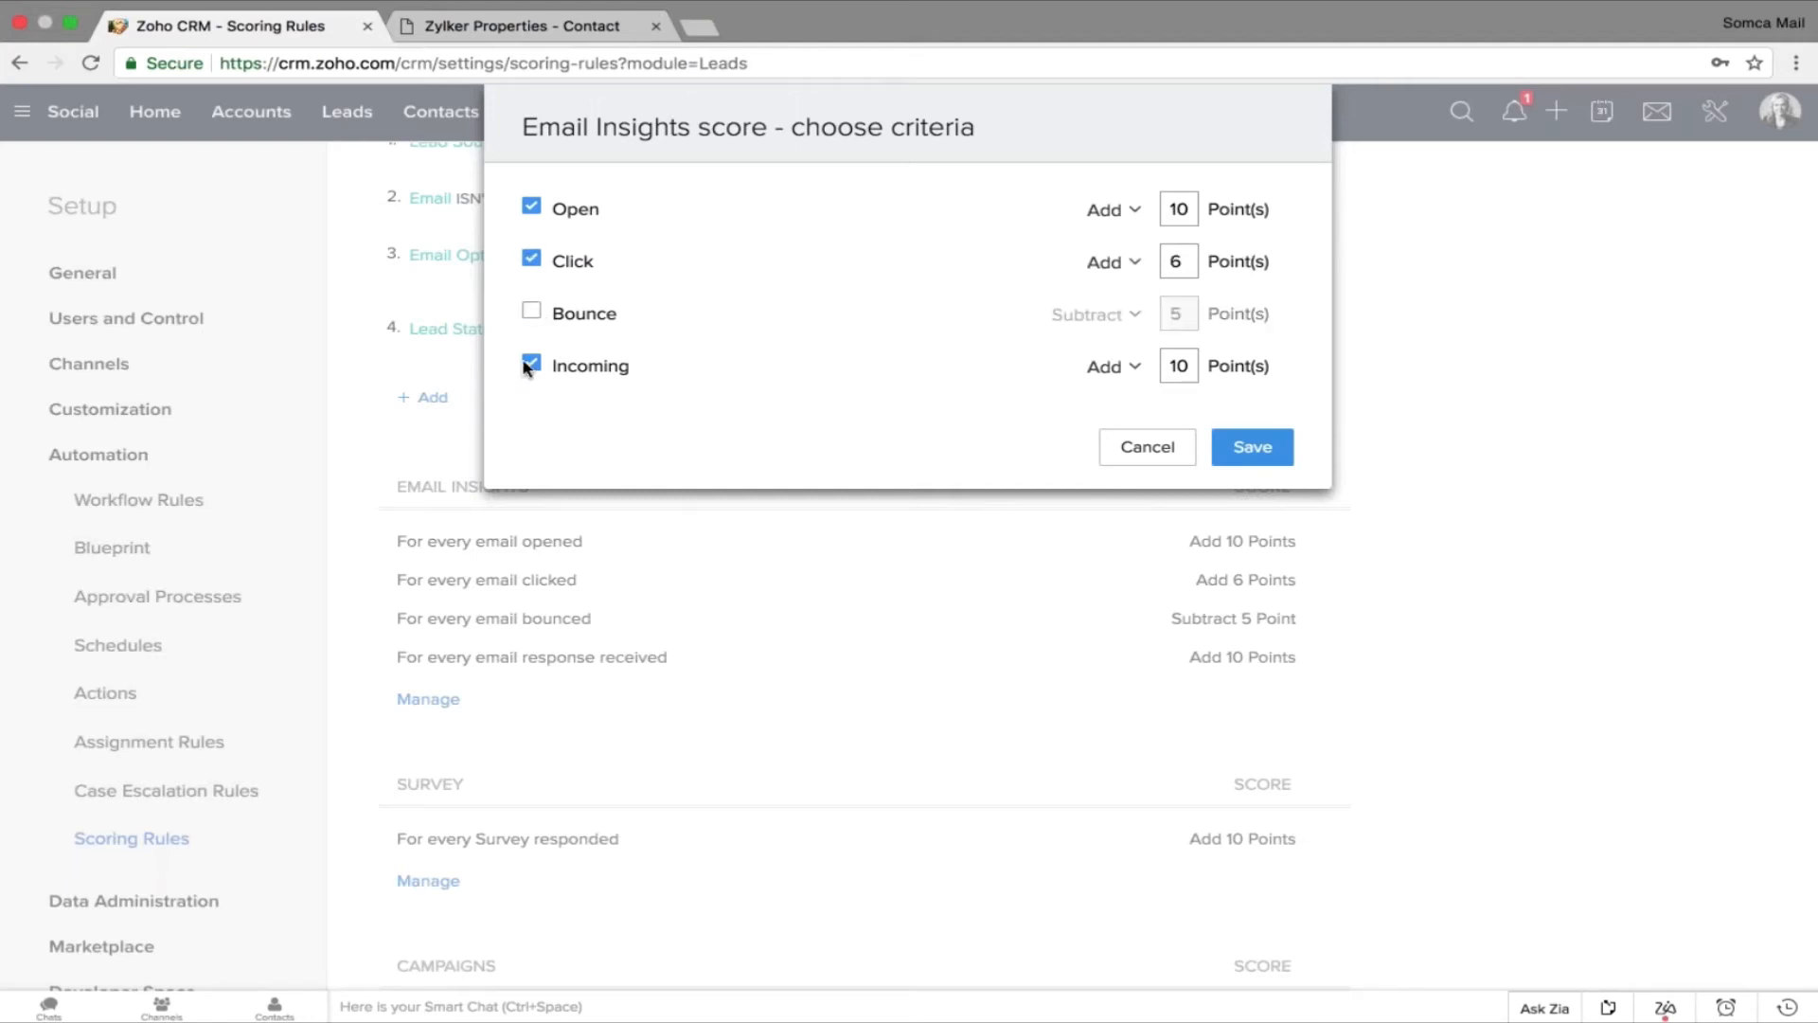
click(531, 312)
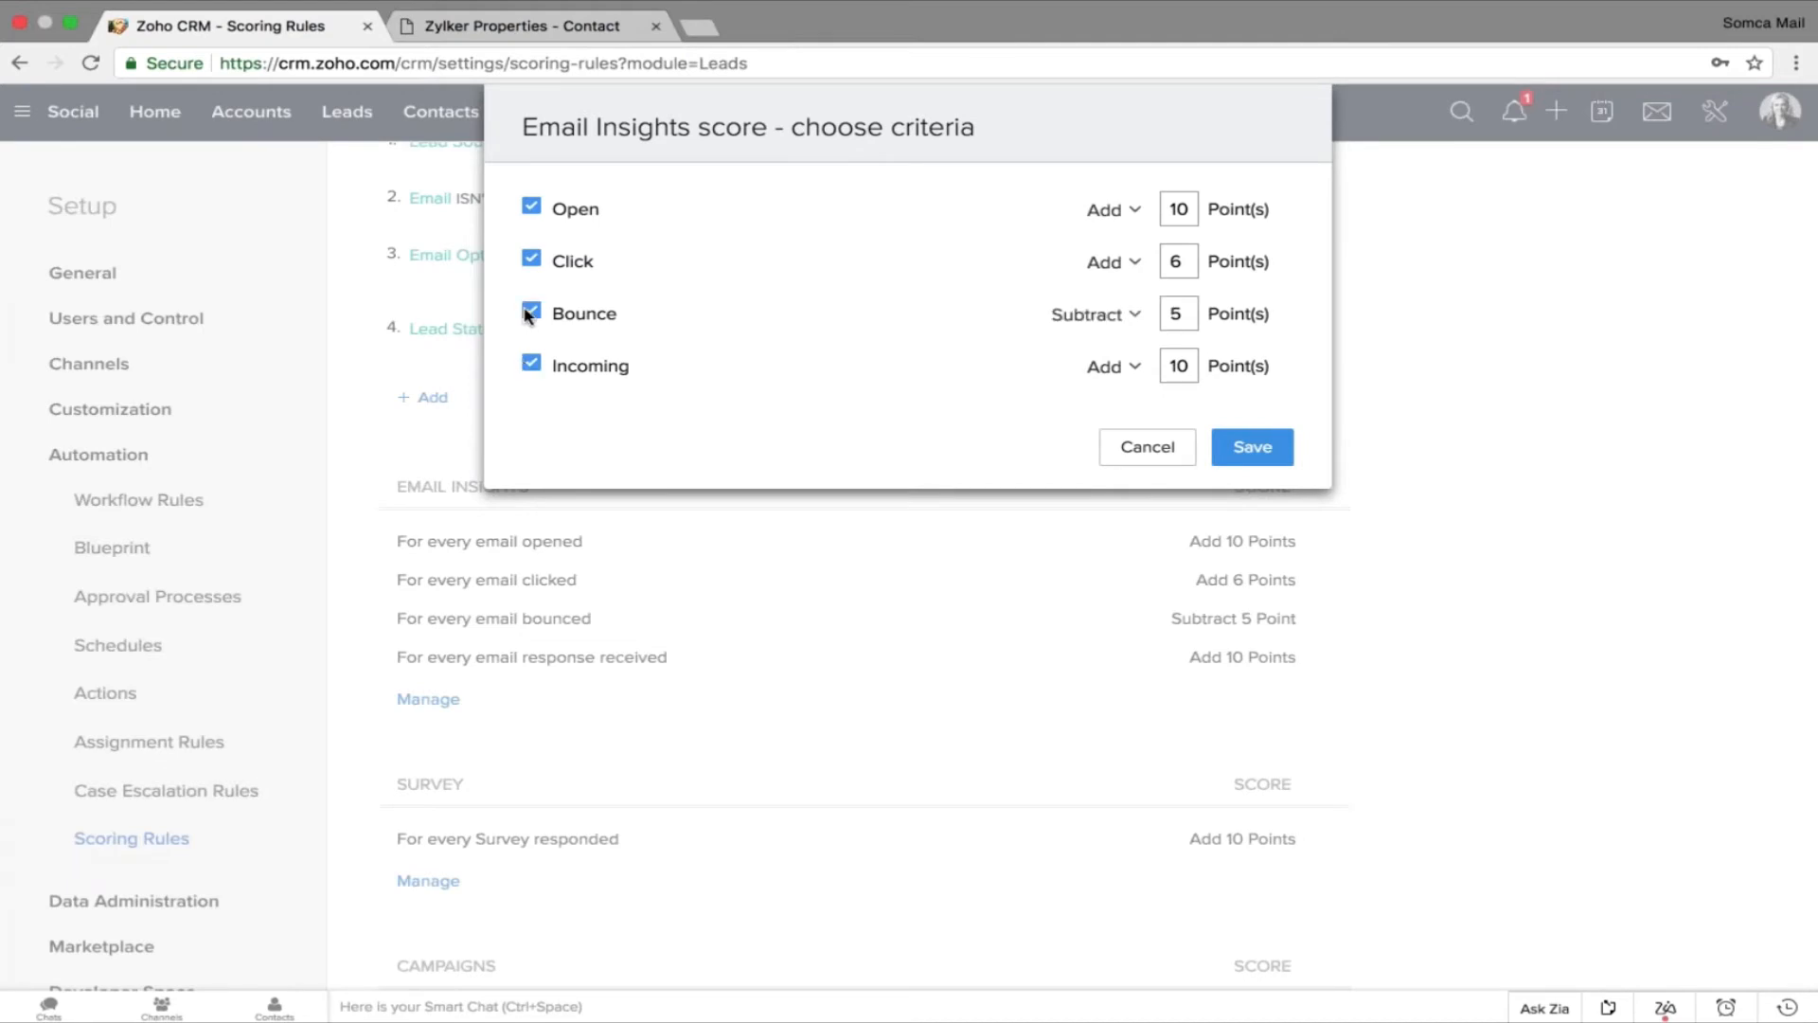
click(1252, 447)
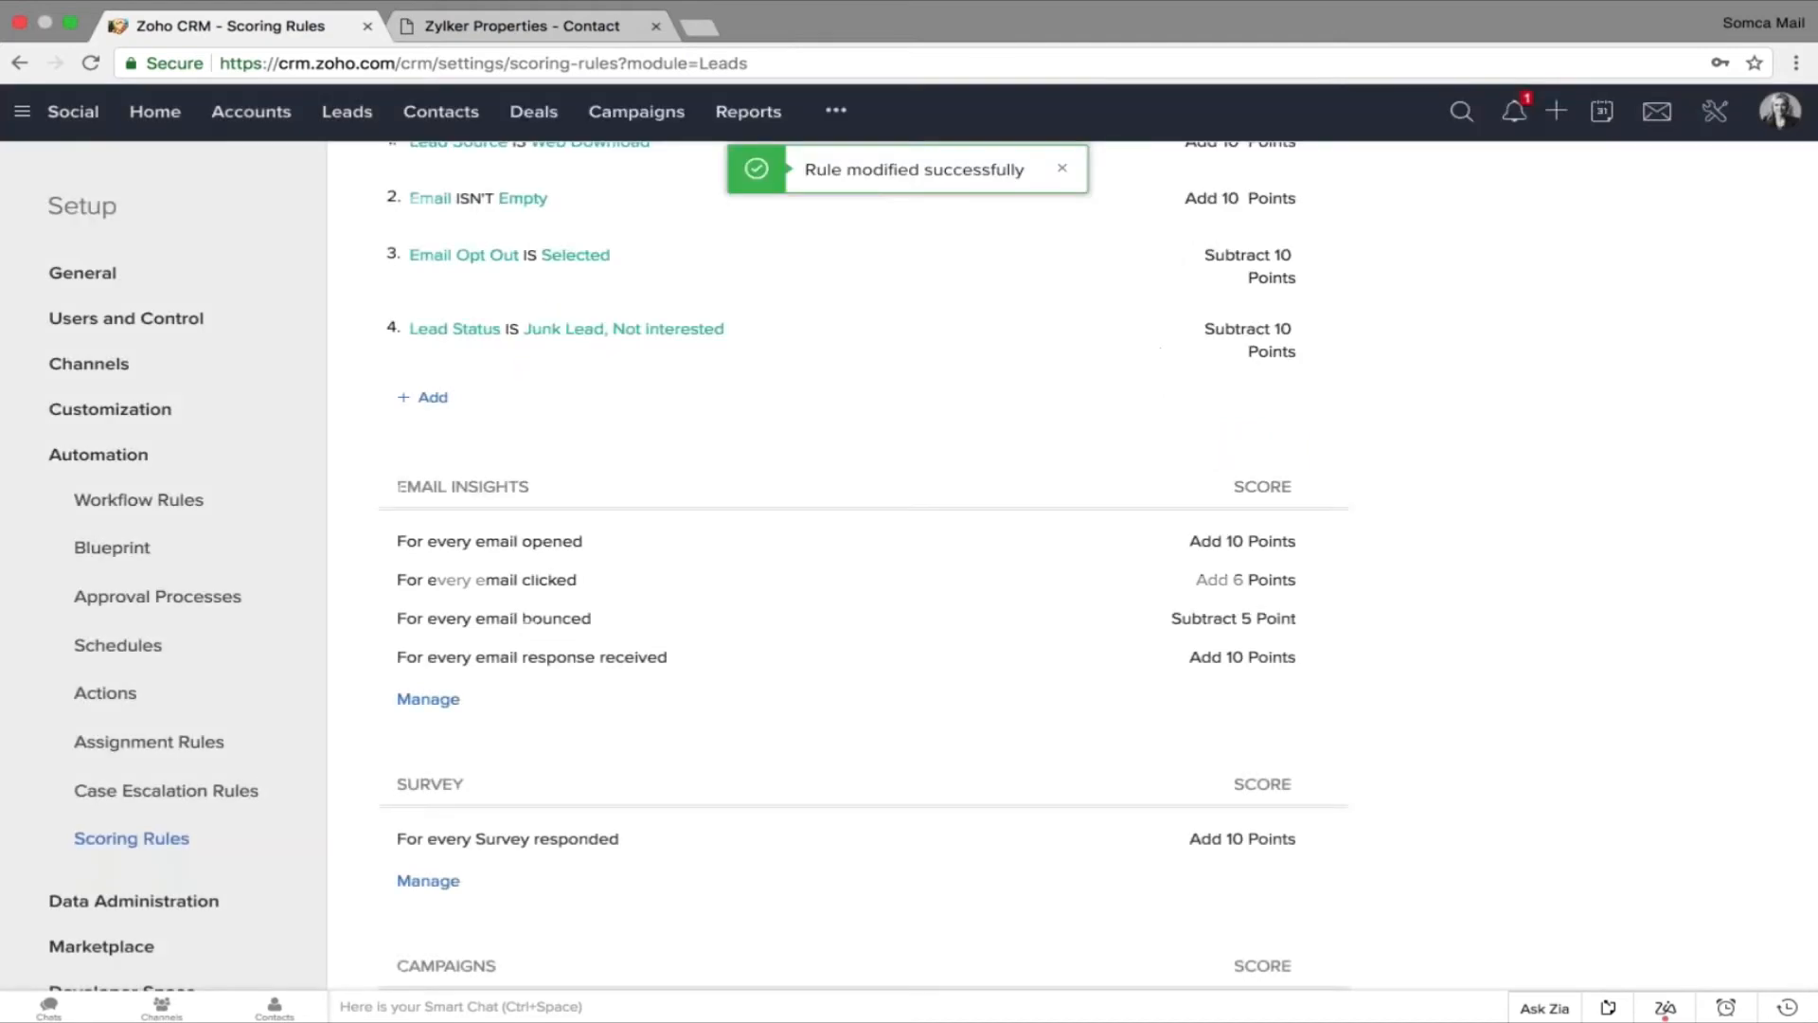
Examine the Survey, Campaigns and Facebook scoring sections for leads and return to the lead field rules.
scroll(864, 568, down, 5)
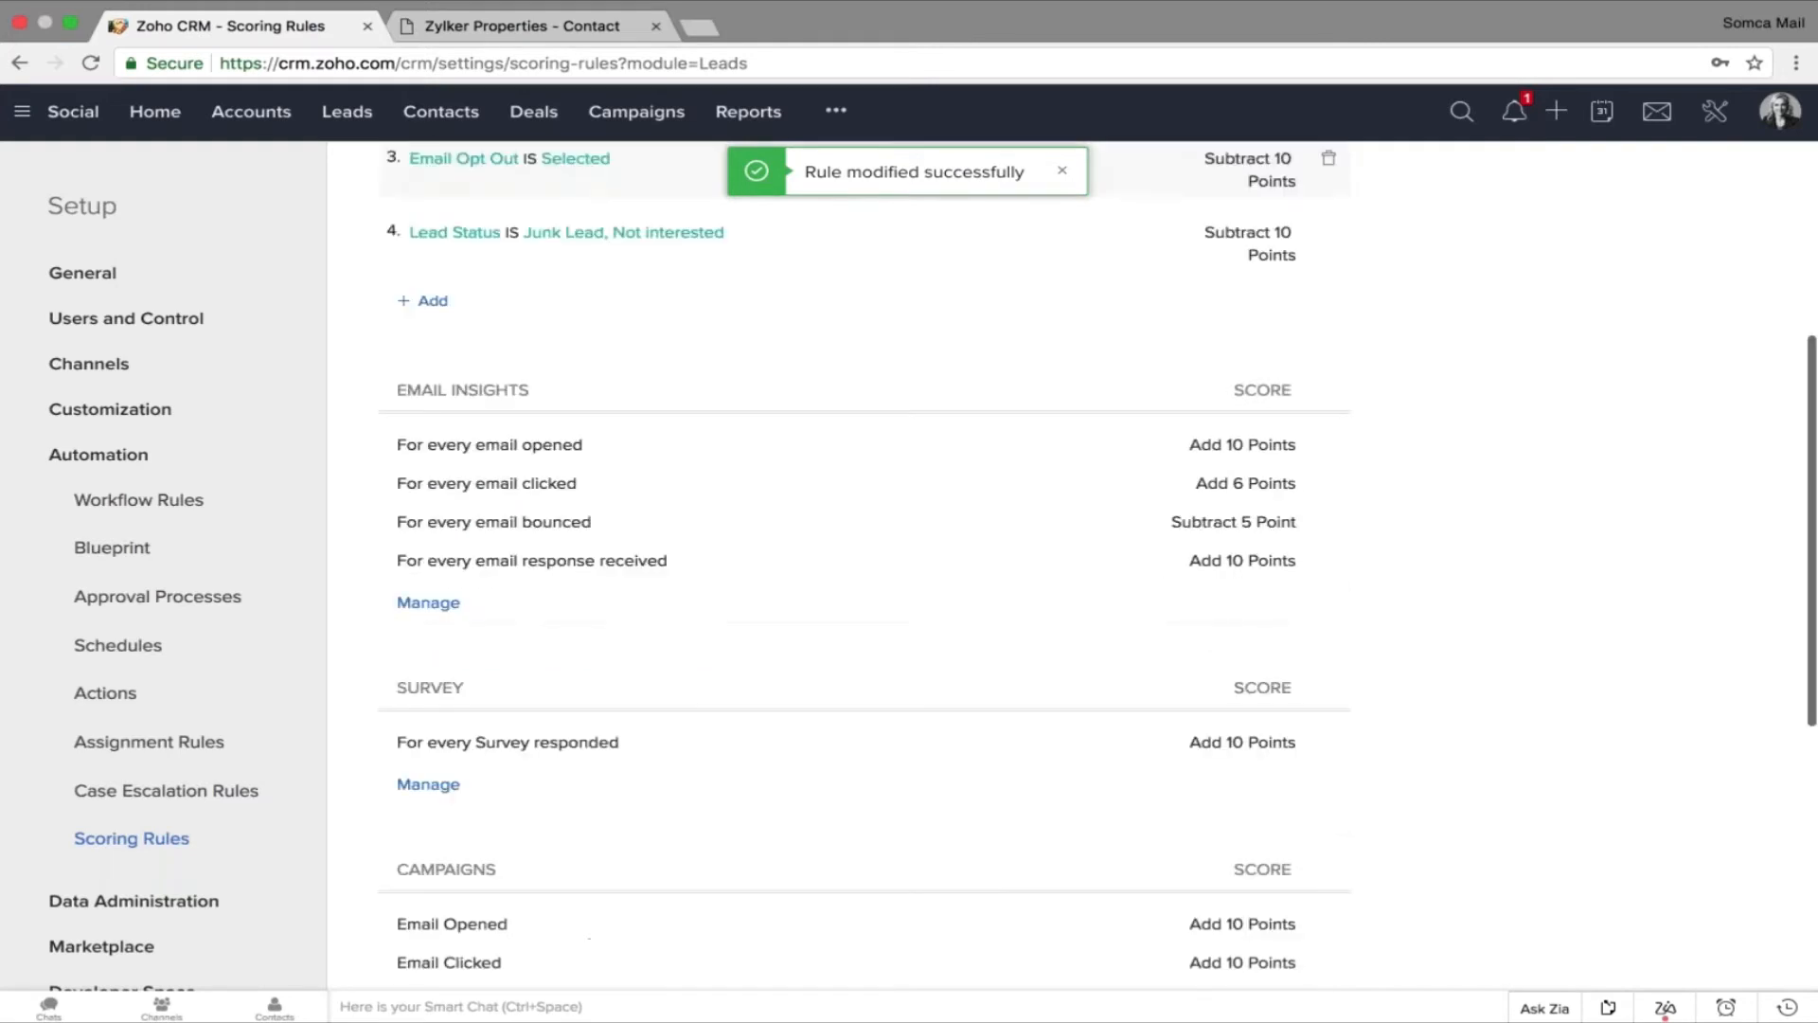
scroll(523, 442, down, 3)
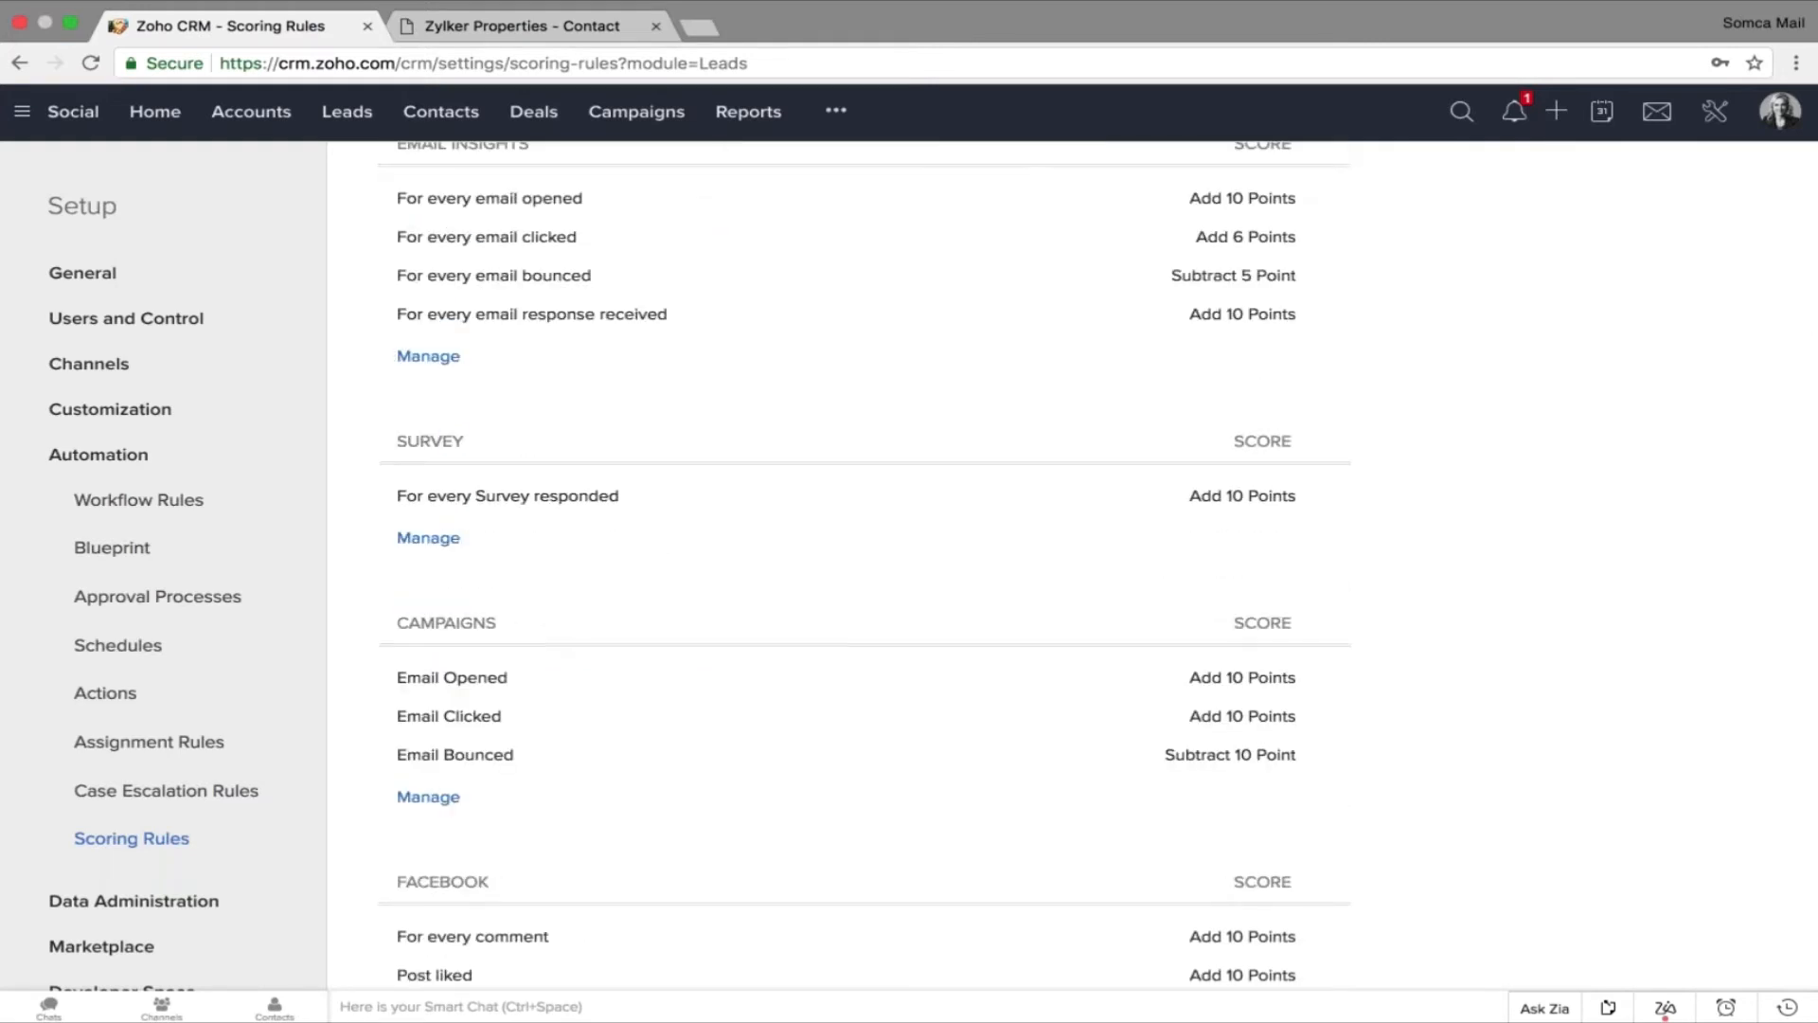
double_click(401, 440)
click(401, 440)
double_click(400, 440)
scroll(860, 512, down, 1)
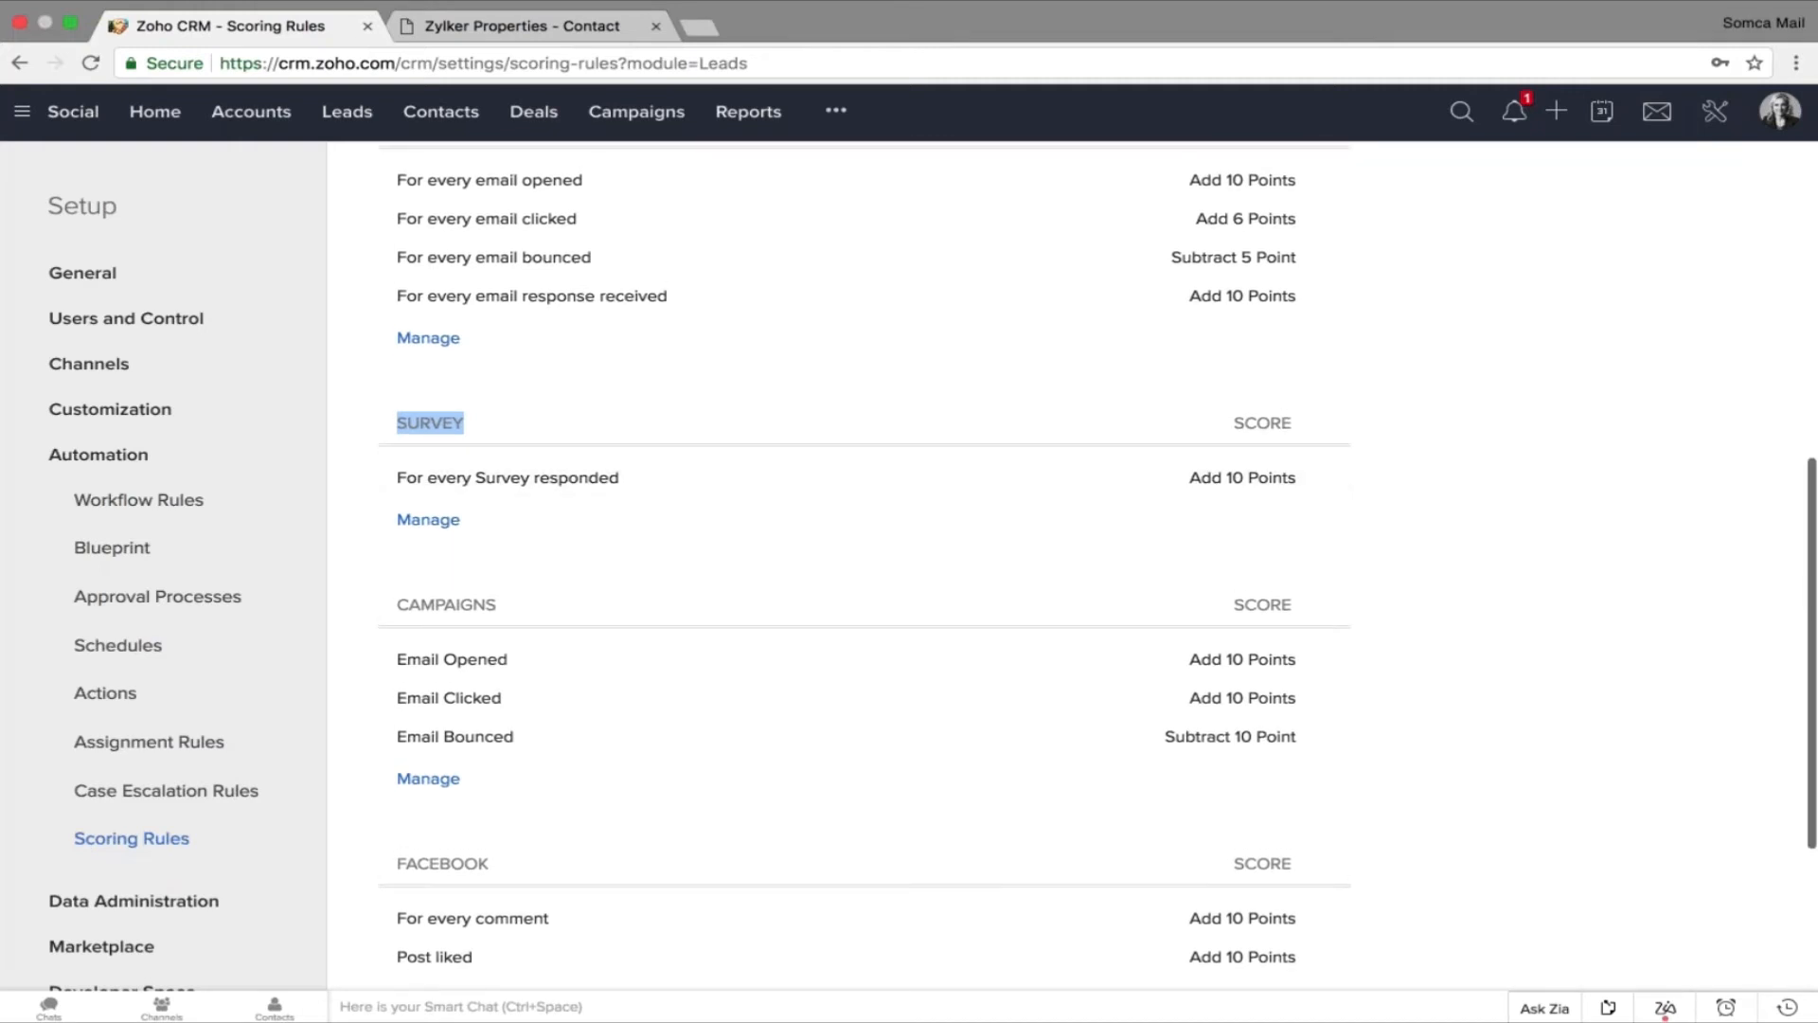
scroll(860, 559, up, 5)
scroll(860, 559, up, 4)
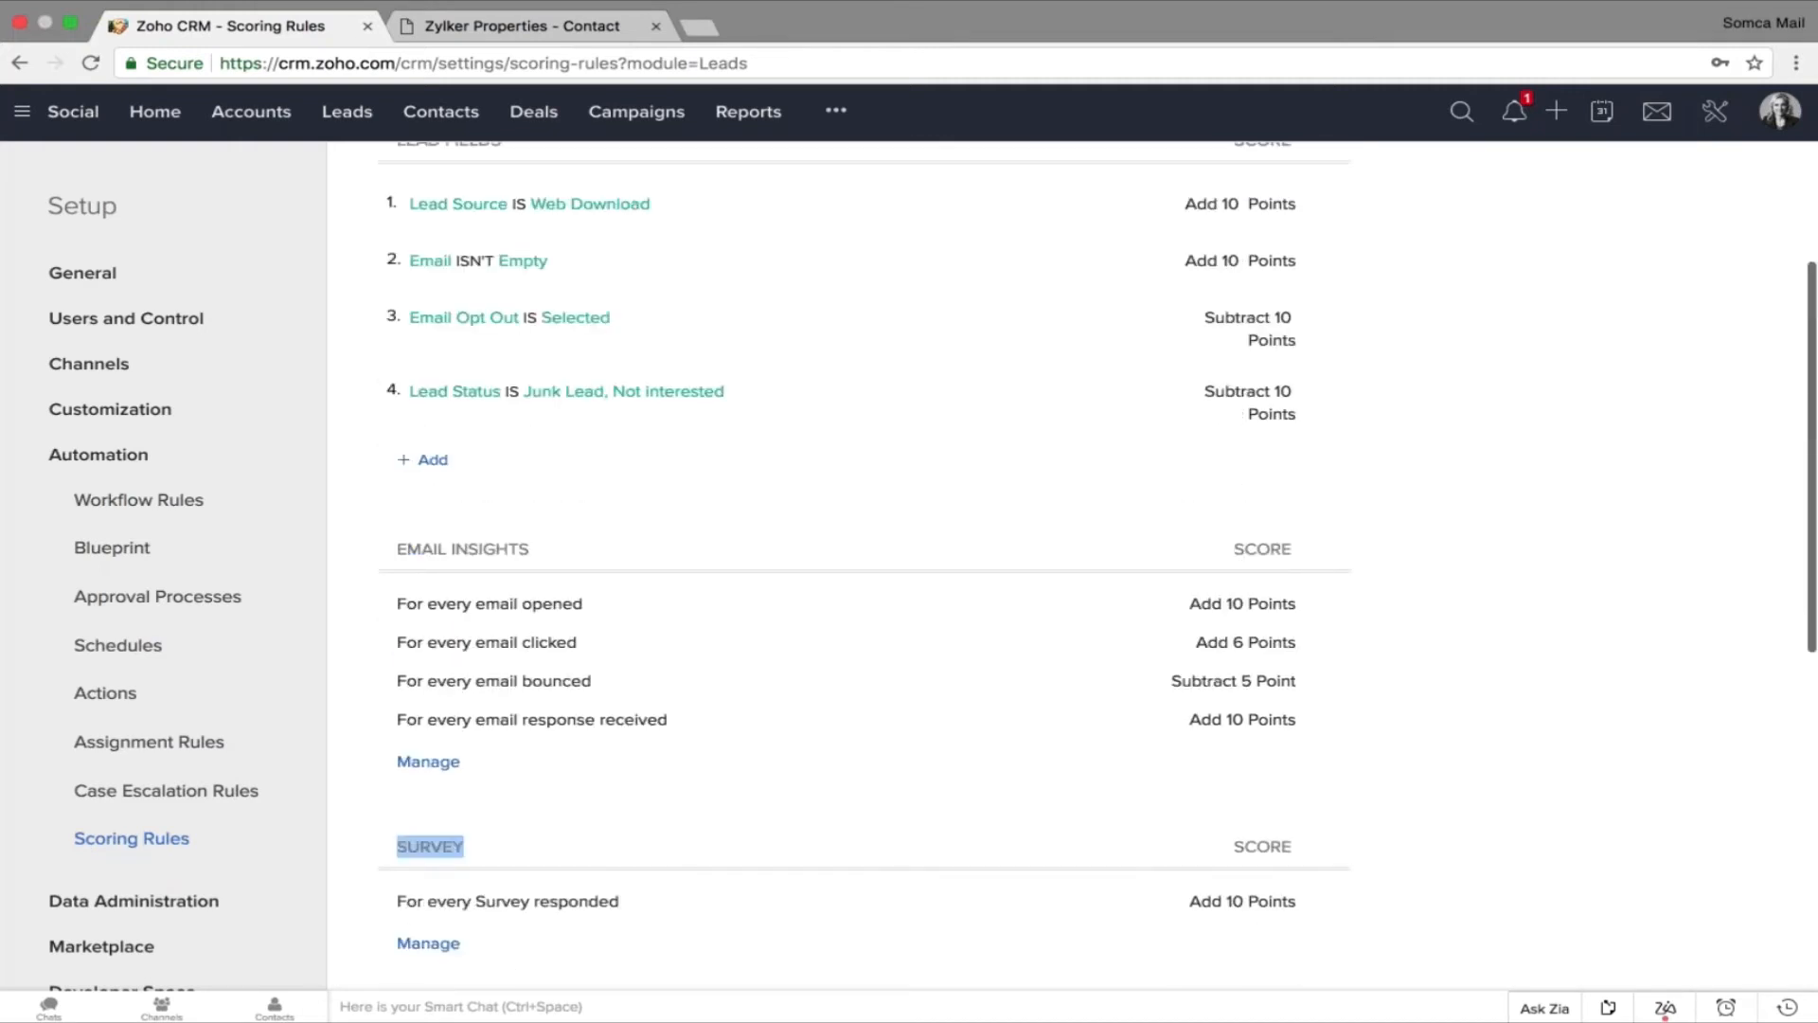
scroll(860, 558, up, 5)
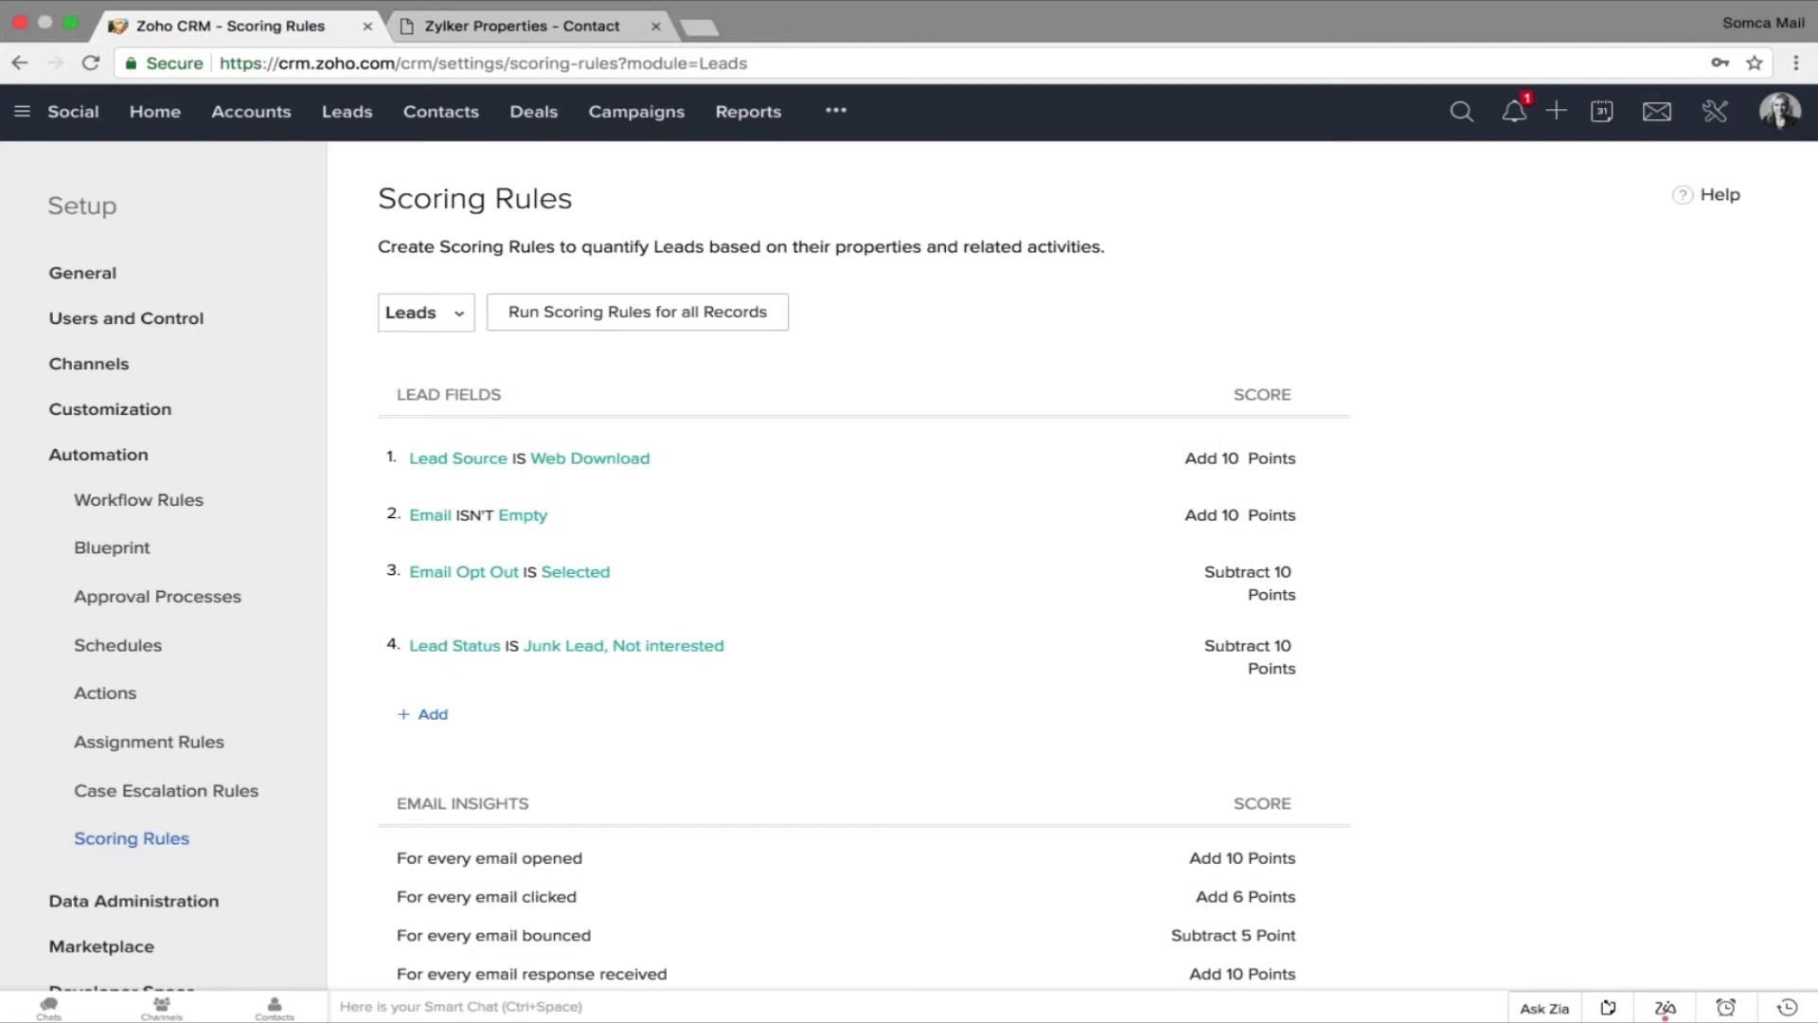
Find the Score column in the Leads list's column selection and save the selection with Score enabled.
click(333, 118)
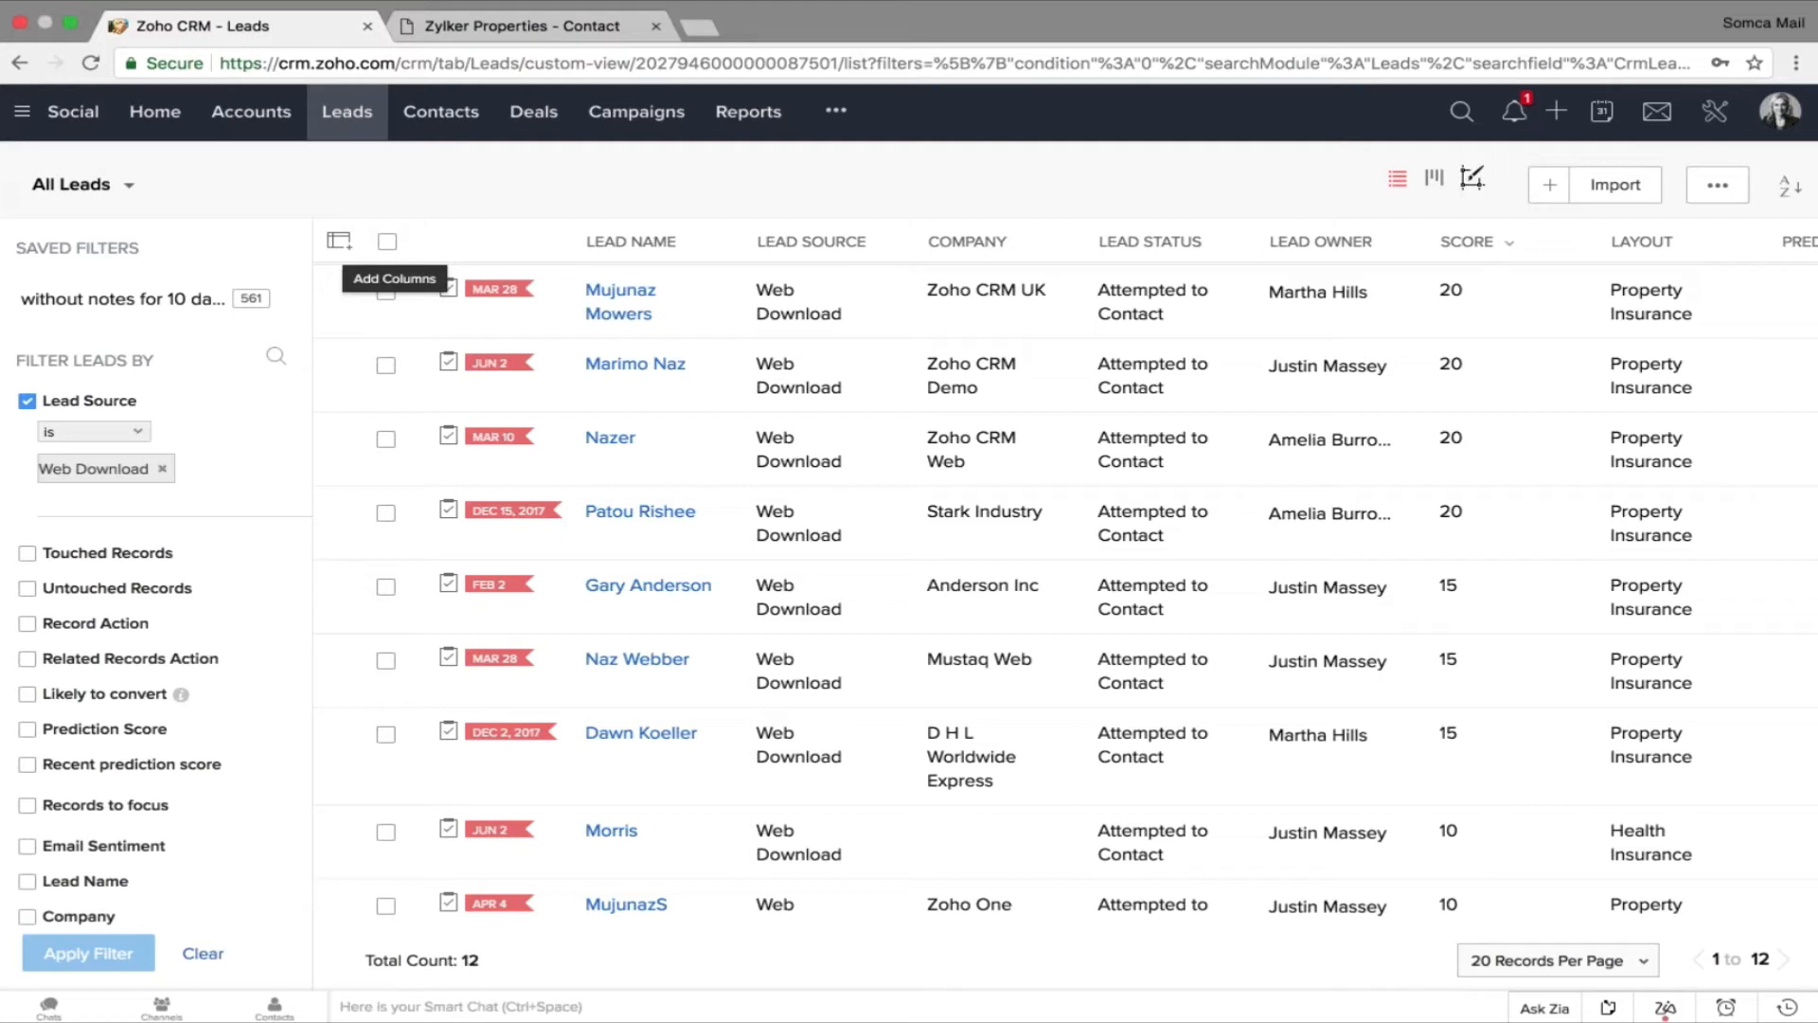
click(343, 248)
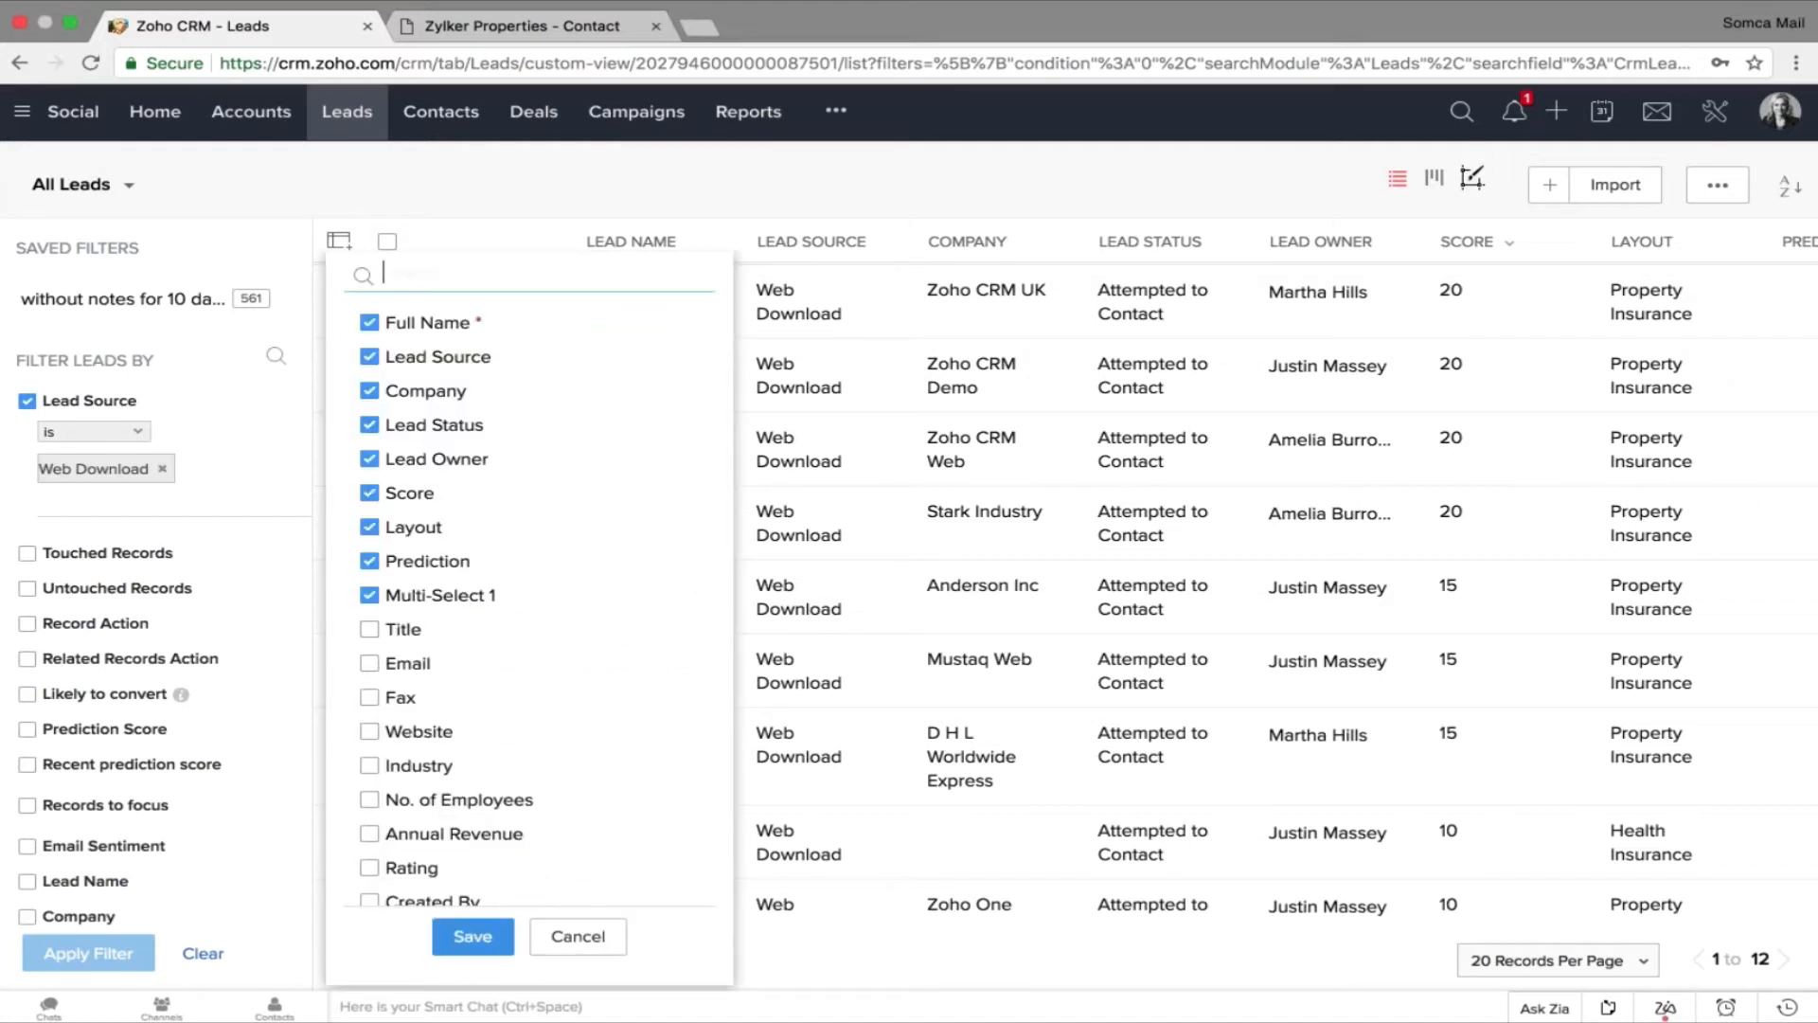
text(score)
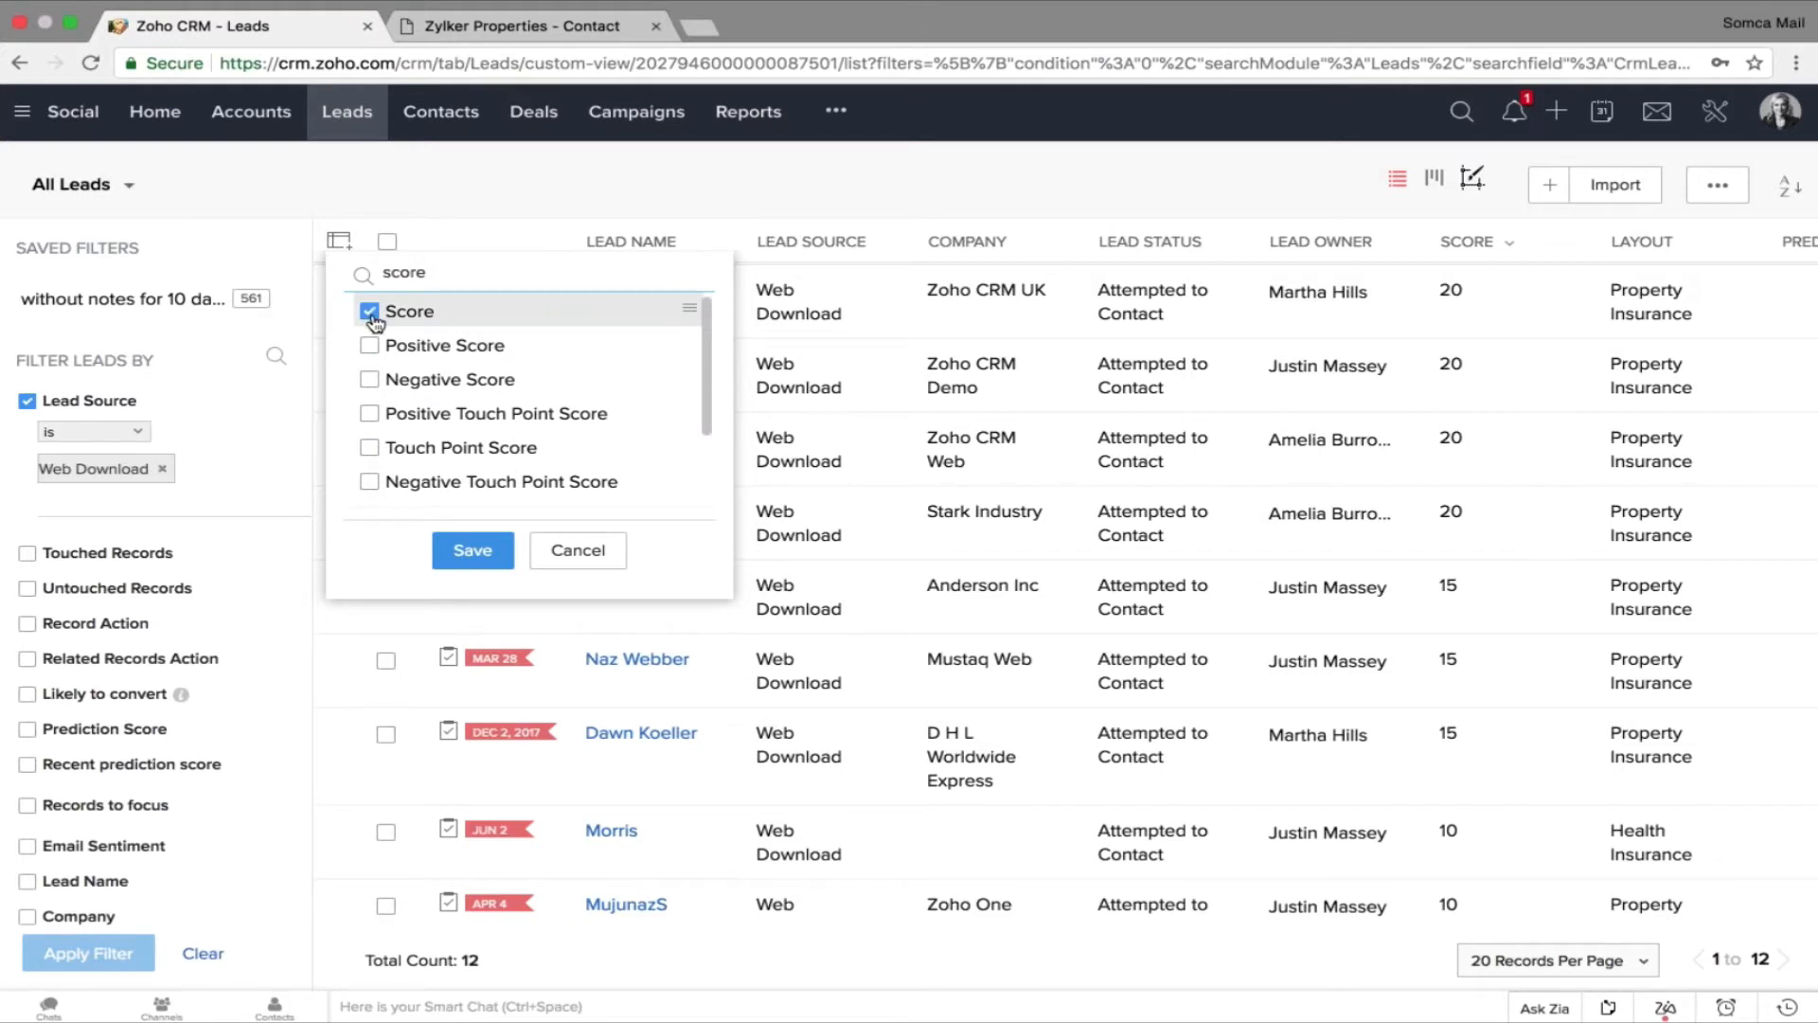
click(473, 551)
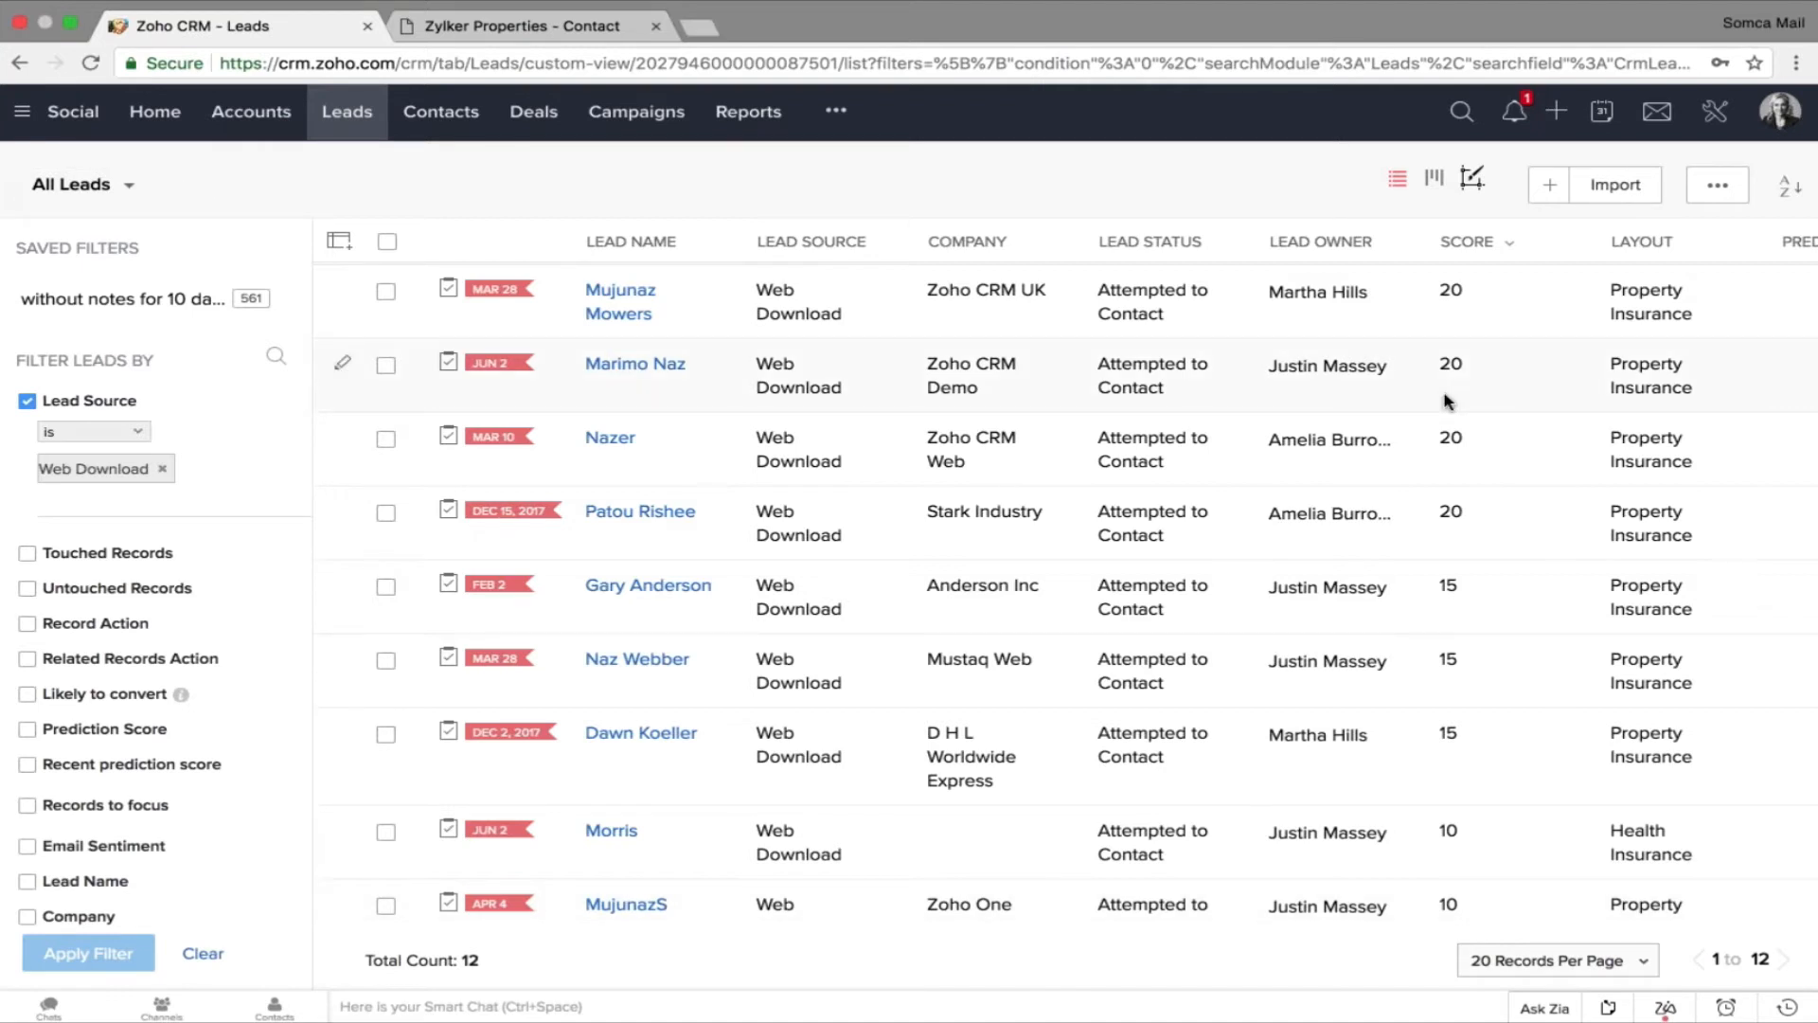
Look through the scores of the Web Download leads and clear the Lead Source filter.
scroll(1446, 402, down, 3)
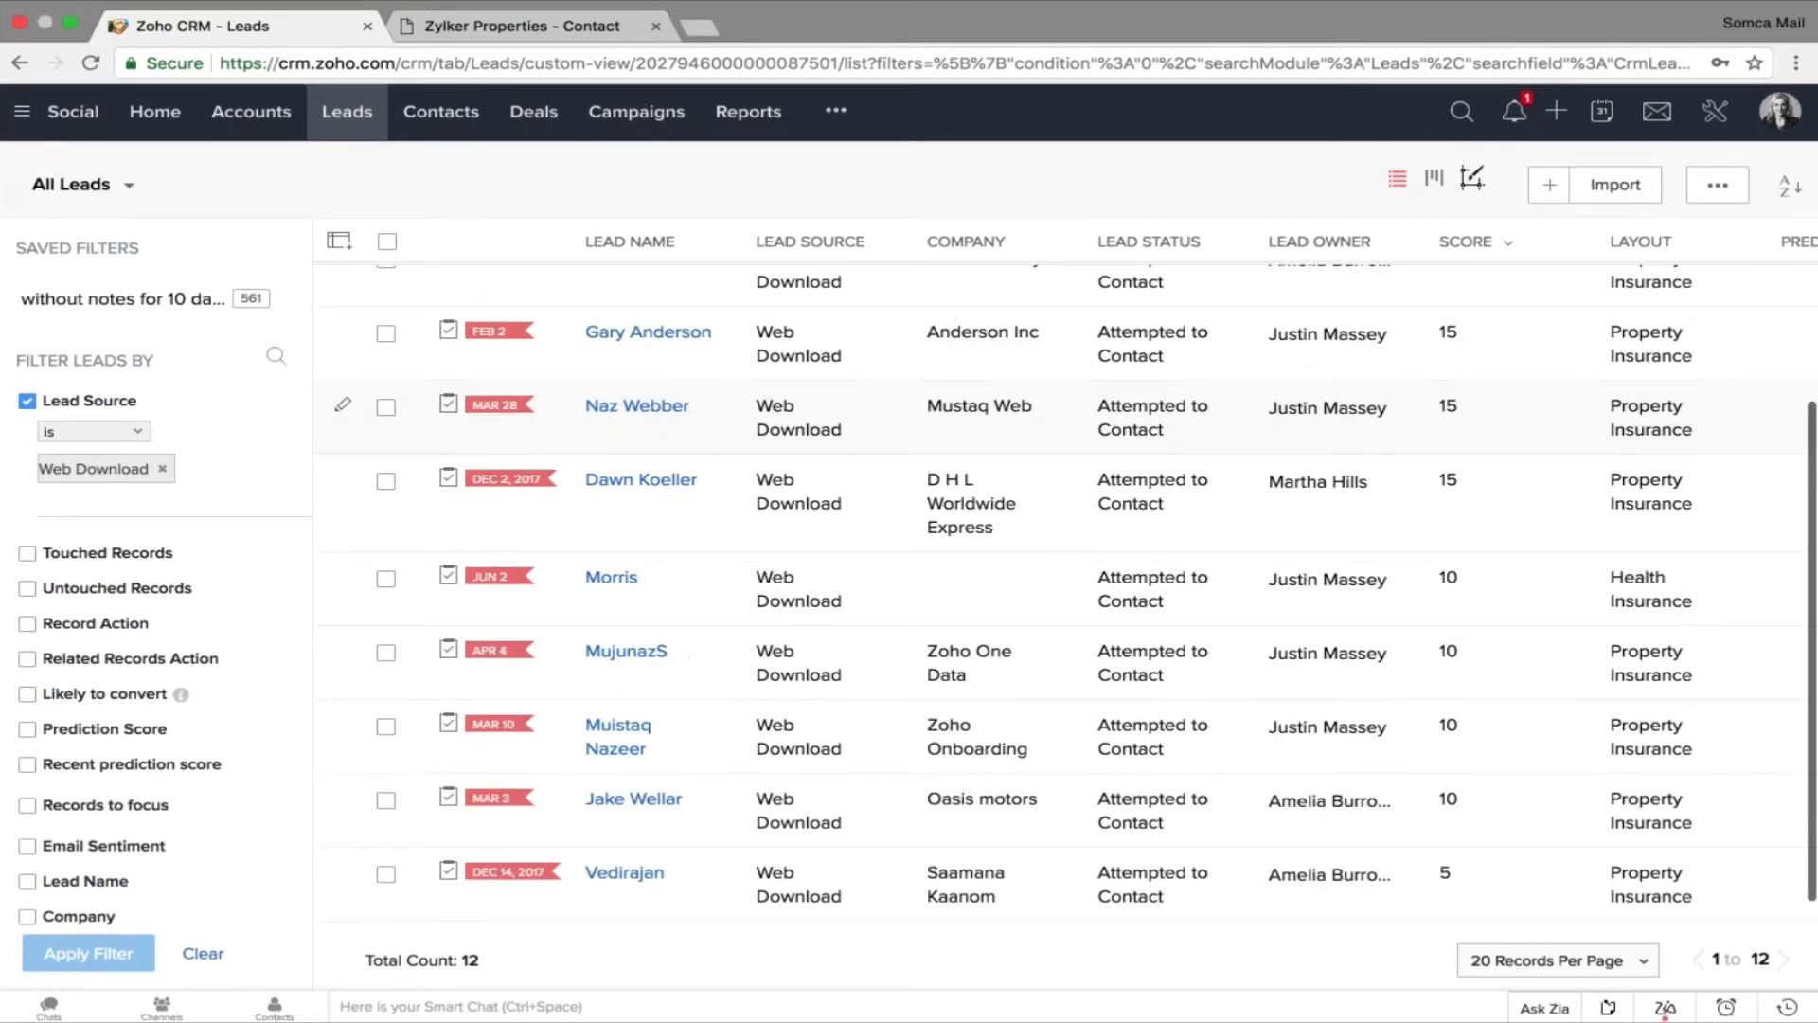
scroll(439, 304, up, 3)
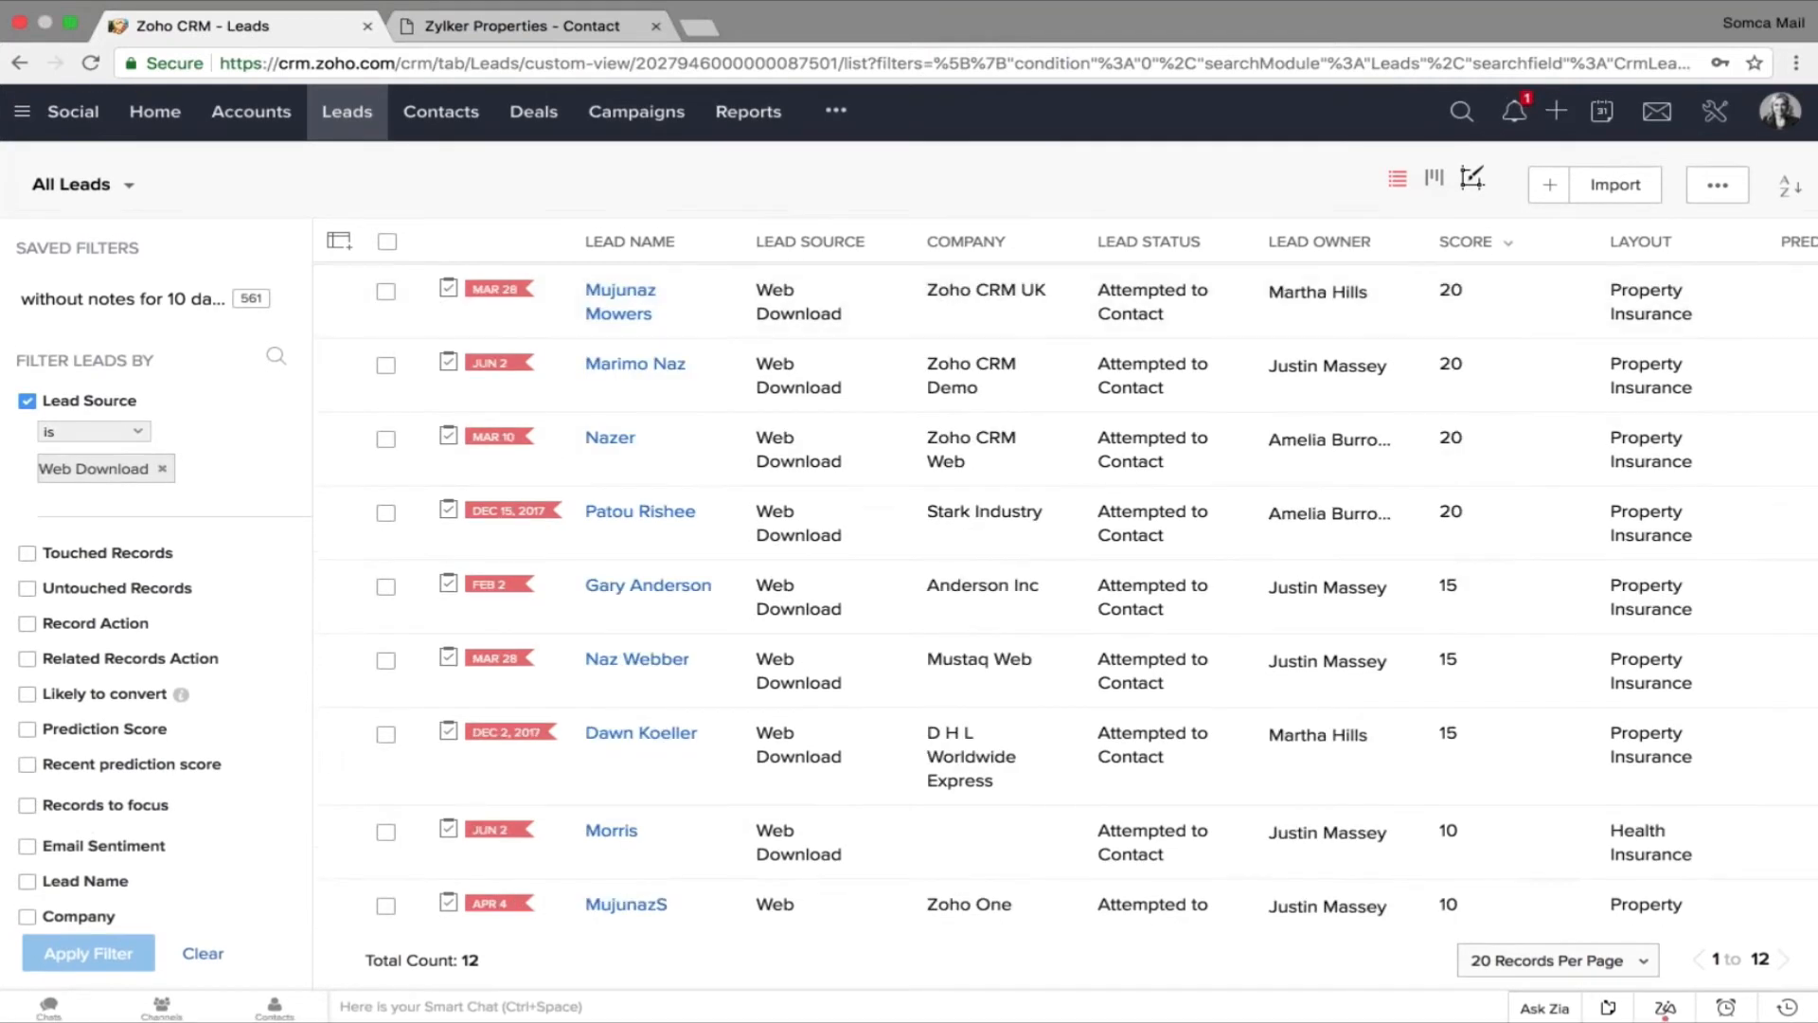
click(203, 954)
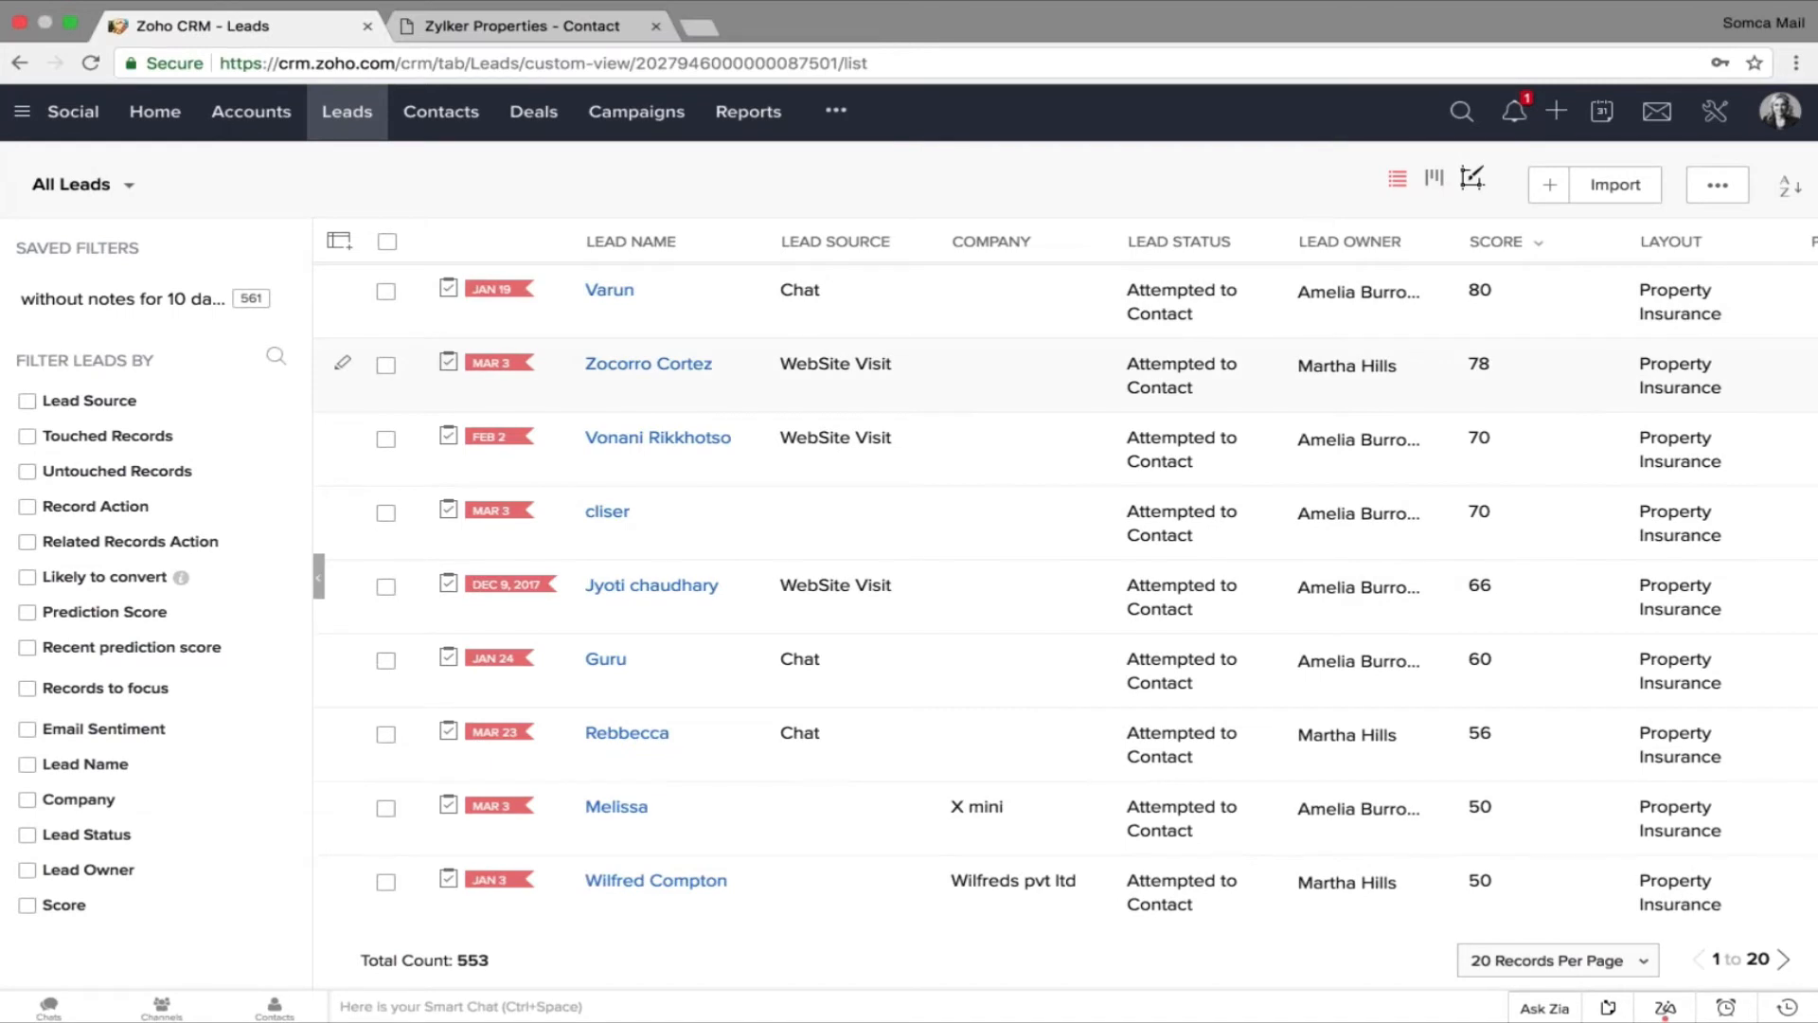
Open the highest-scoring lead, examine its Score Summary section, and return to the Leads list.
click(609, 290)
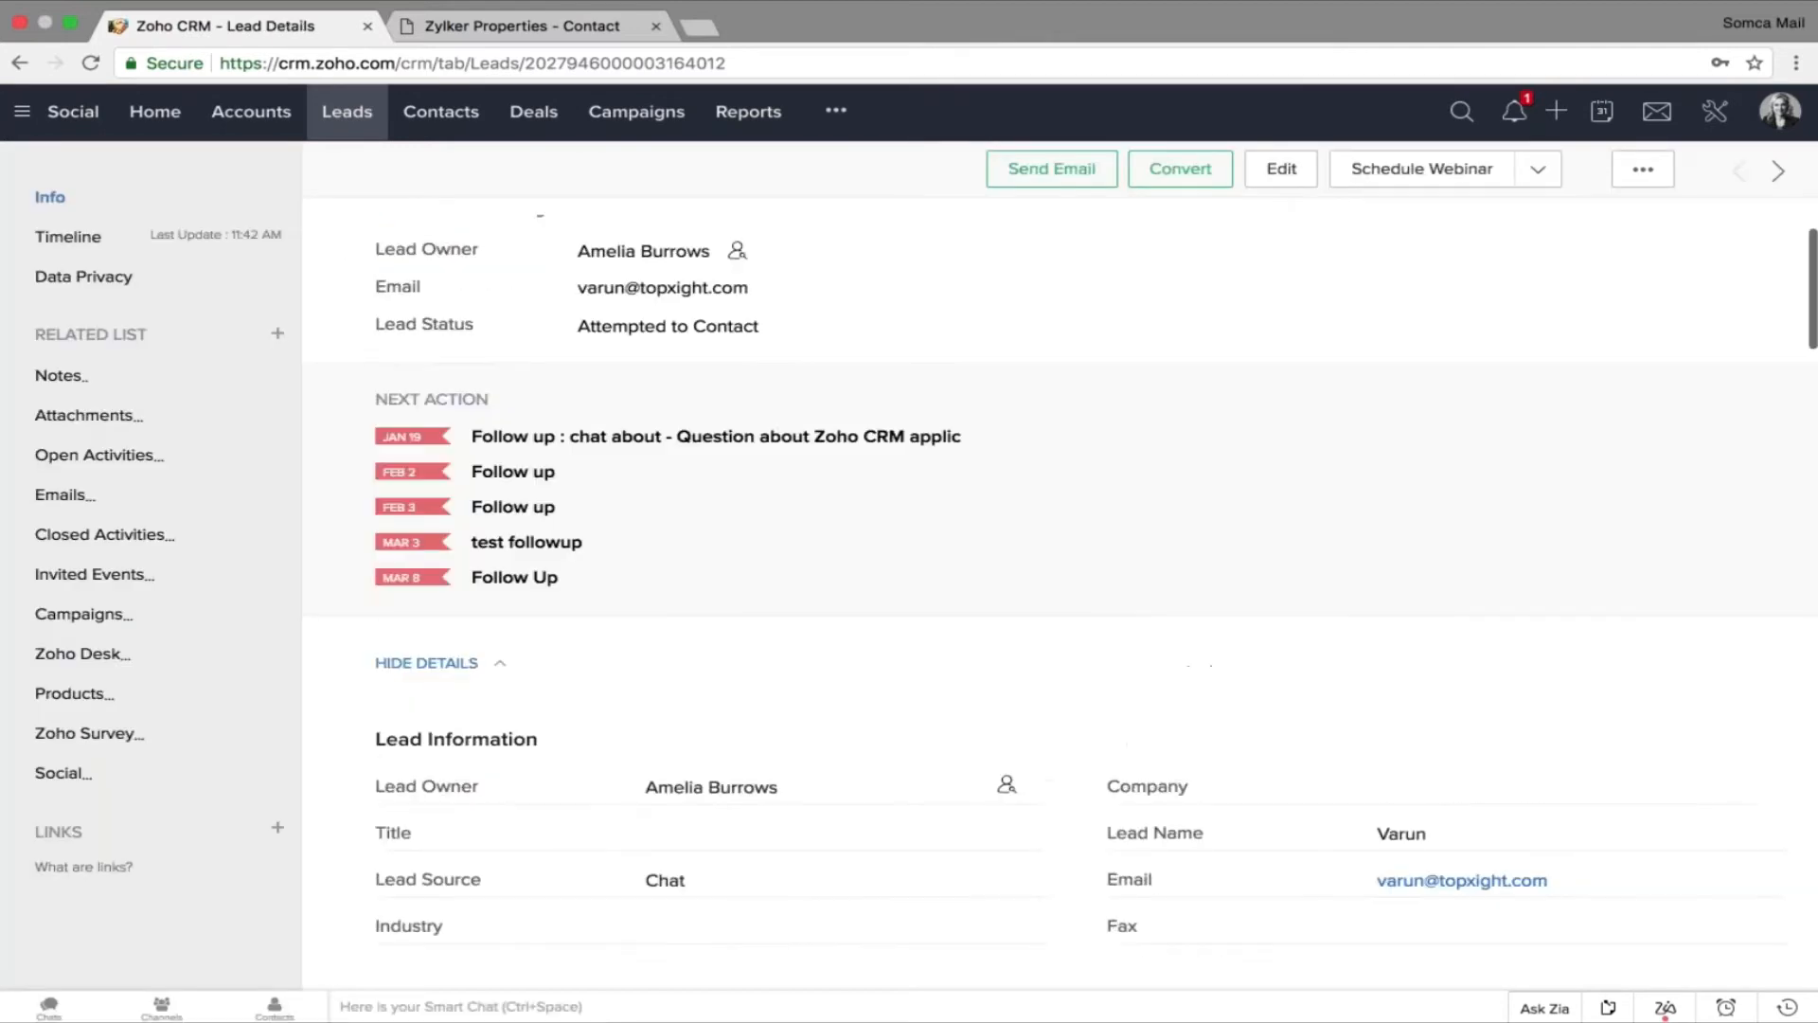
scroll(1020, 793, down, 15)
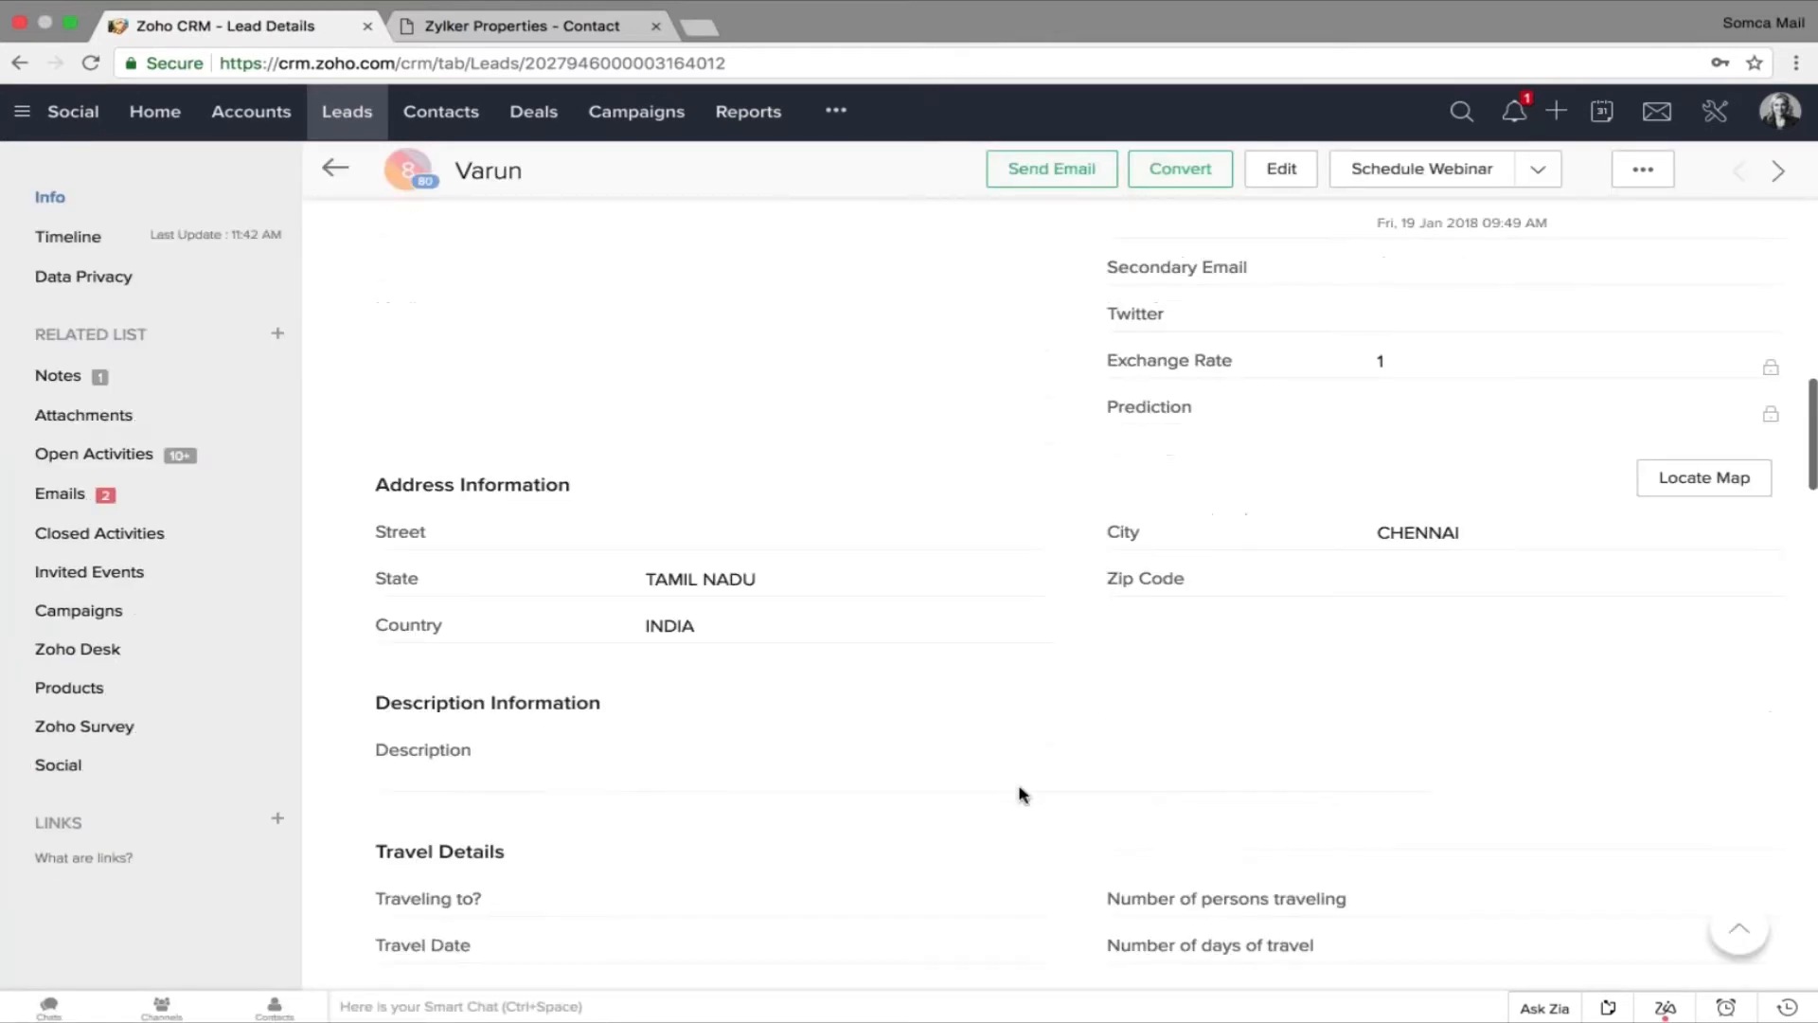
scroll(1021, 794, down, 6)
drag(376, 494, 527, 496)
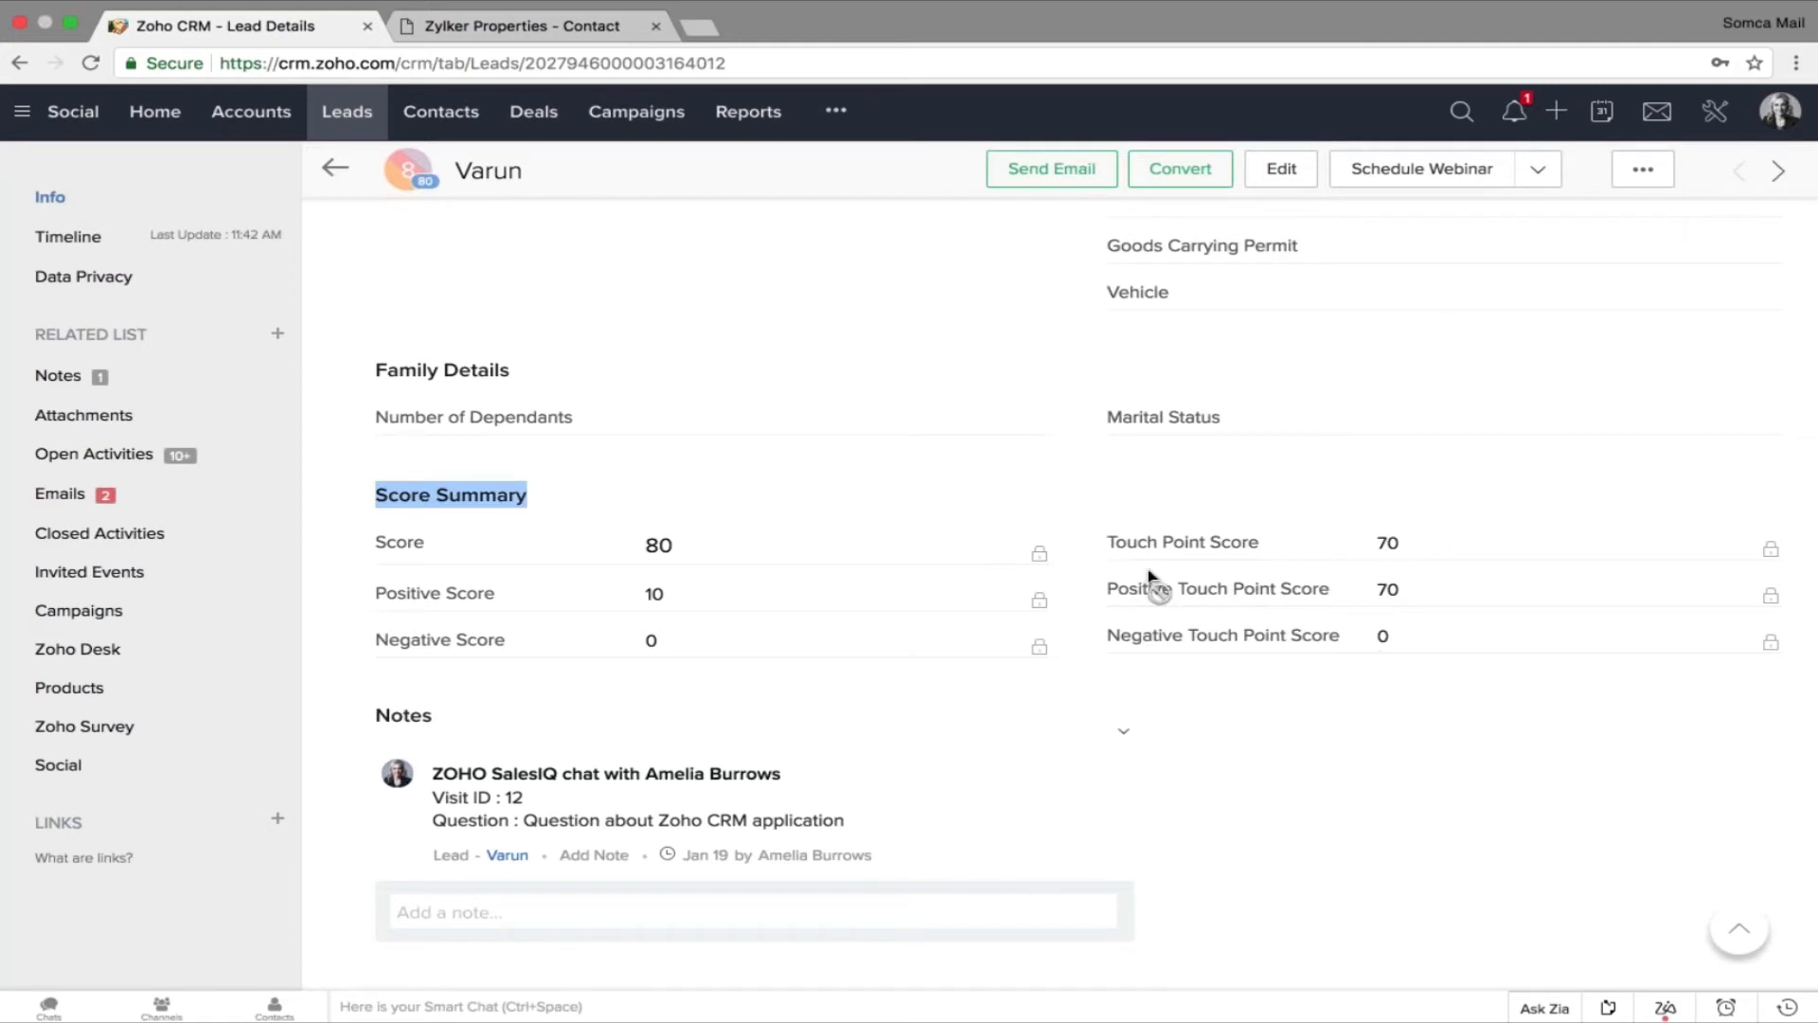
scroll(1150, 576, up, 1)
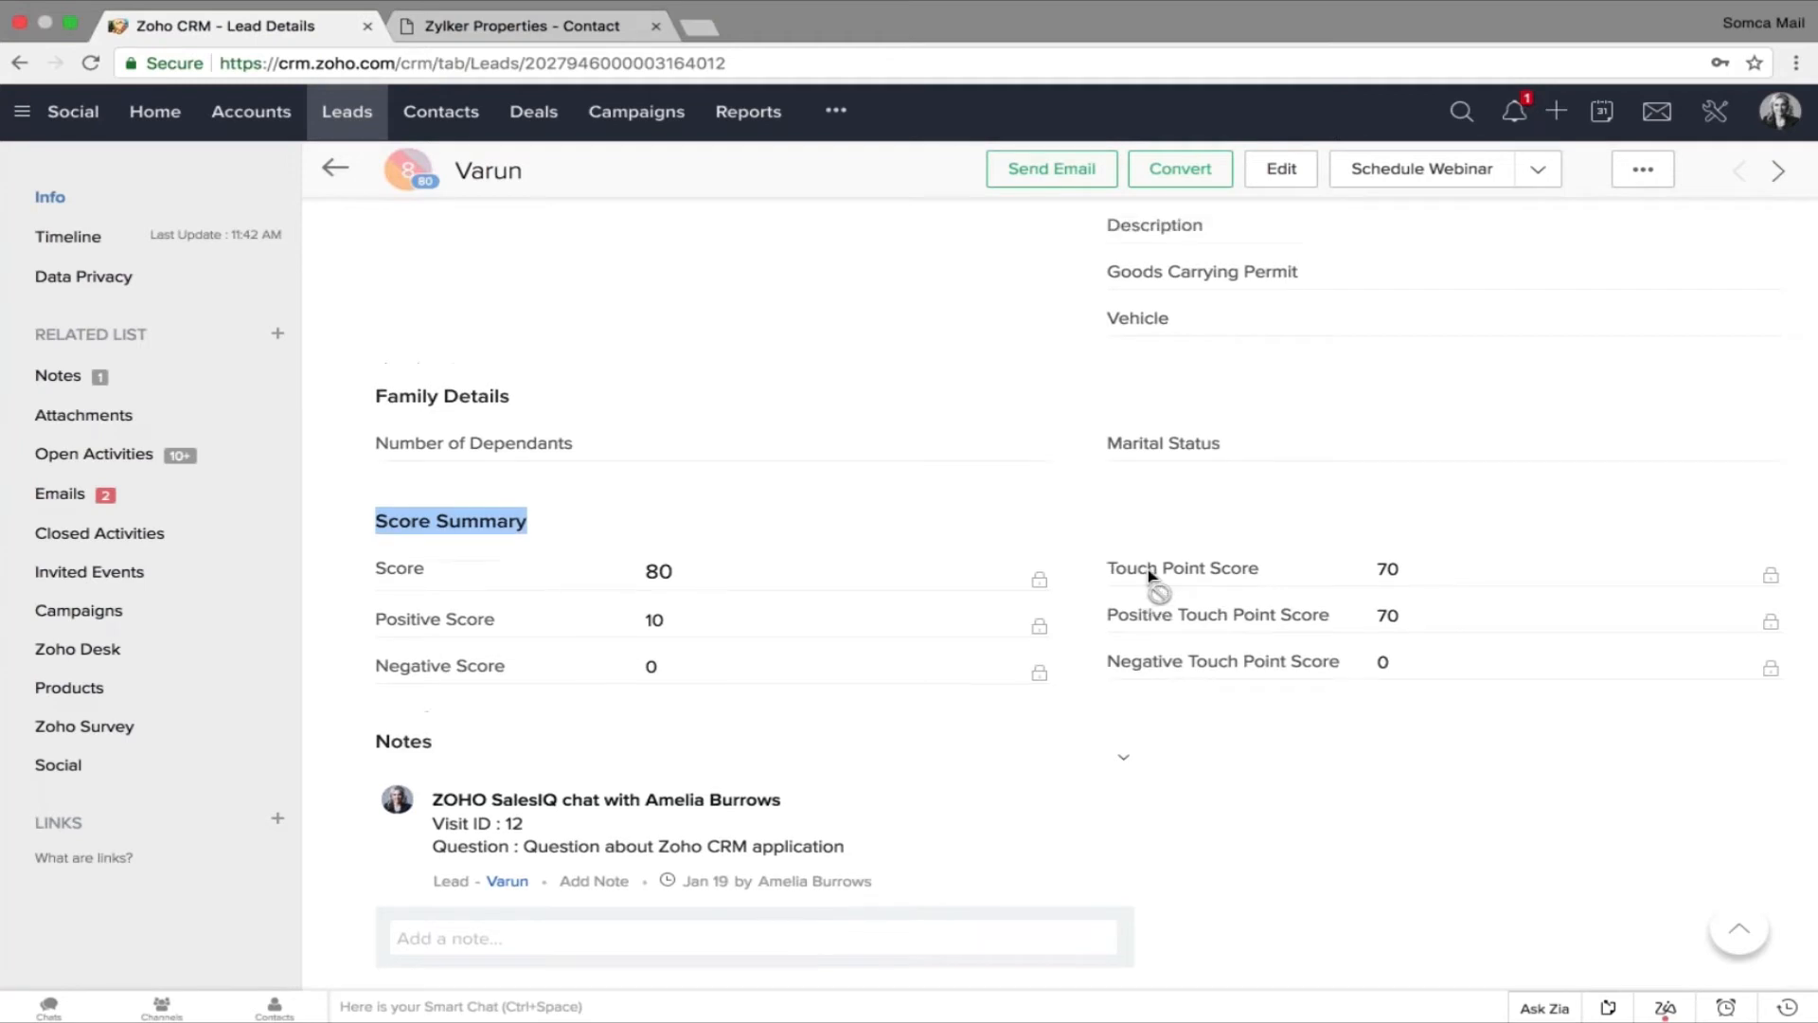
scroll(1149, 576, up, 5)
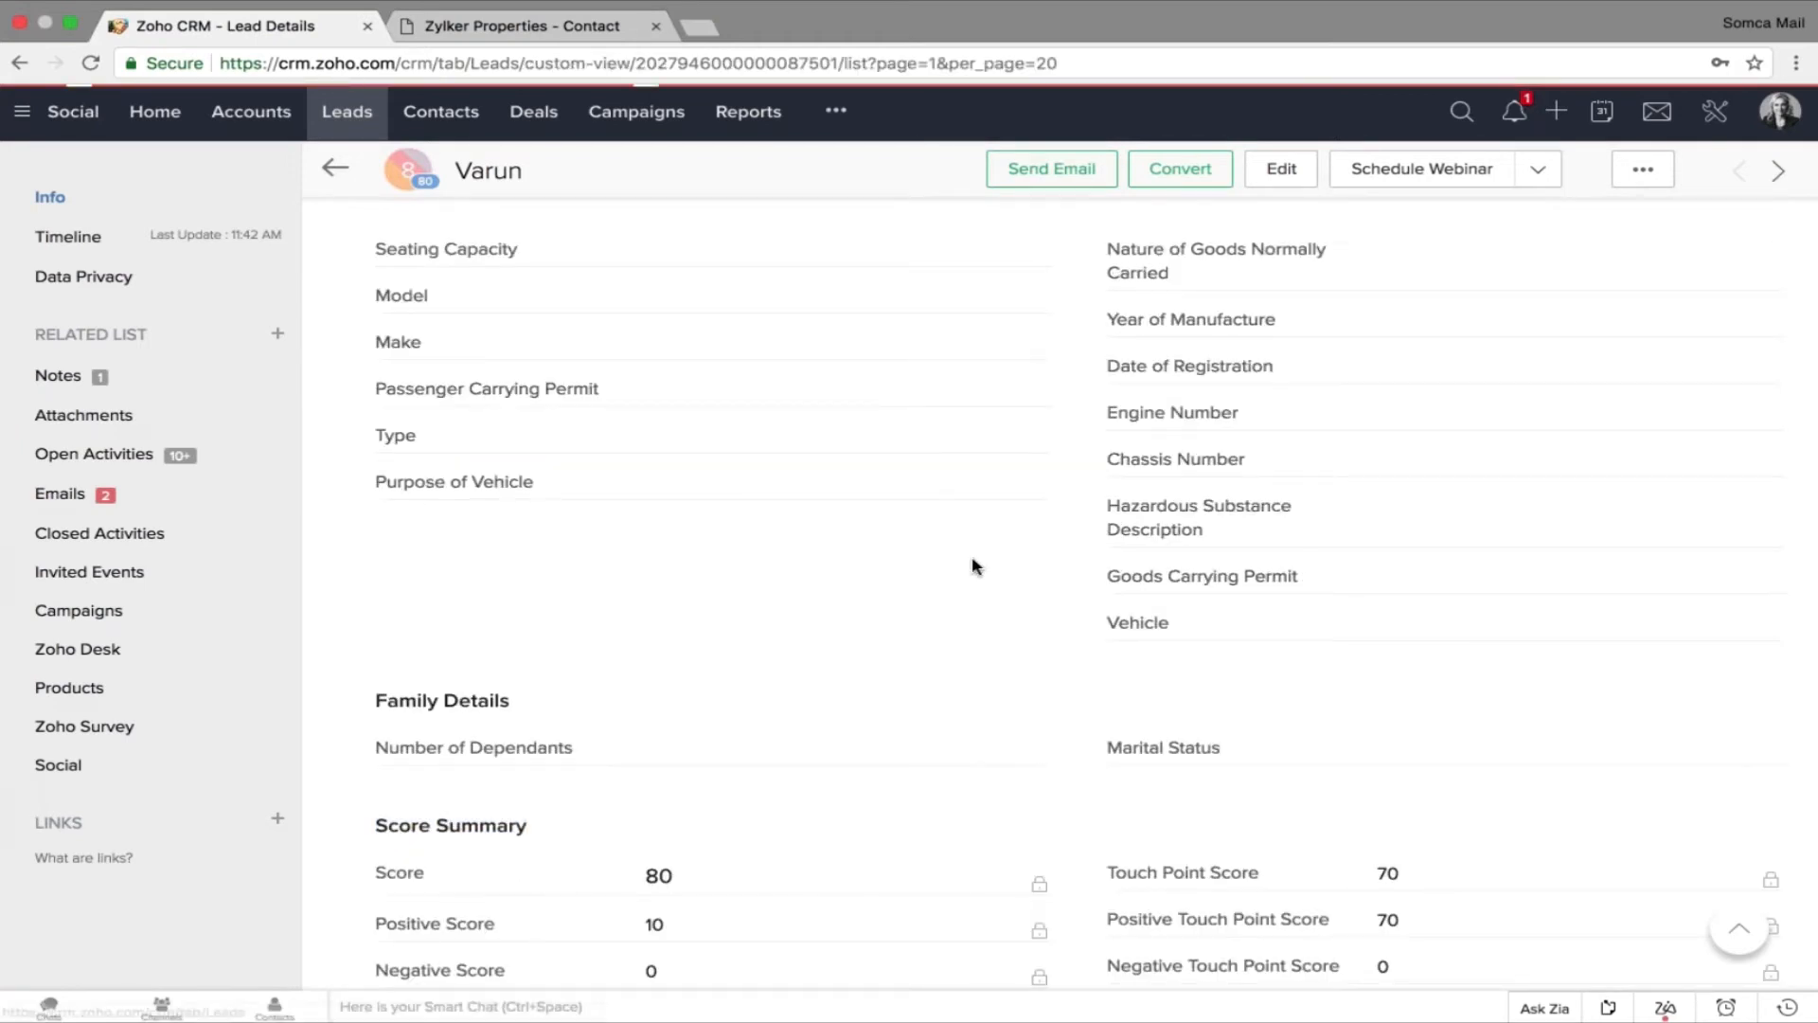
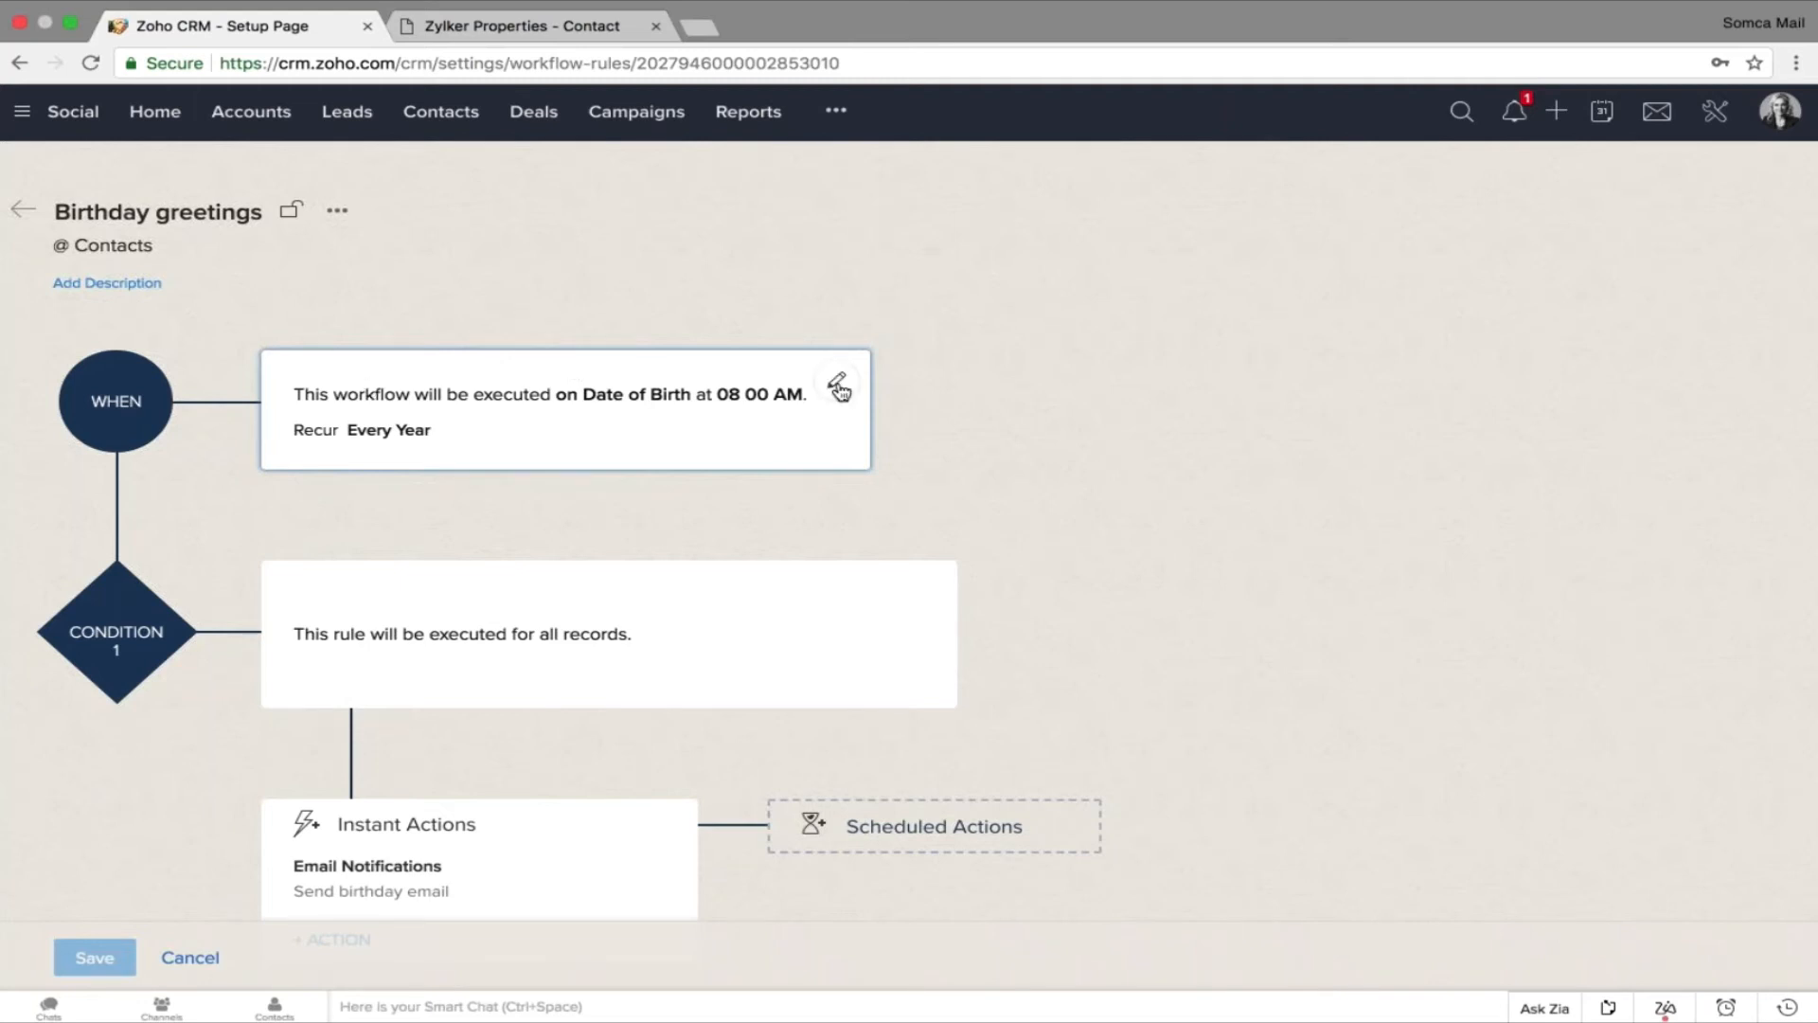
Inspect the execution trigger of the Birthday greetings workflow rule and return to the workflow rules list.
click(838, 389)
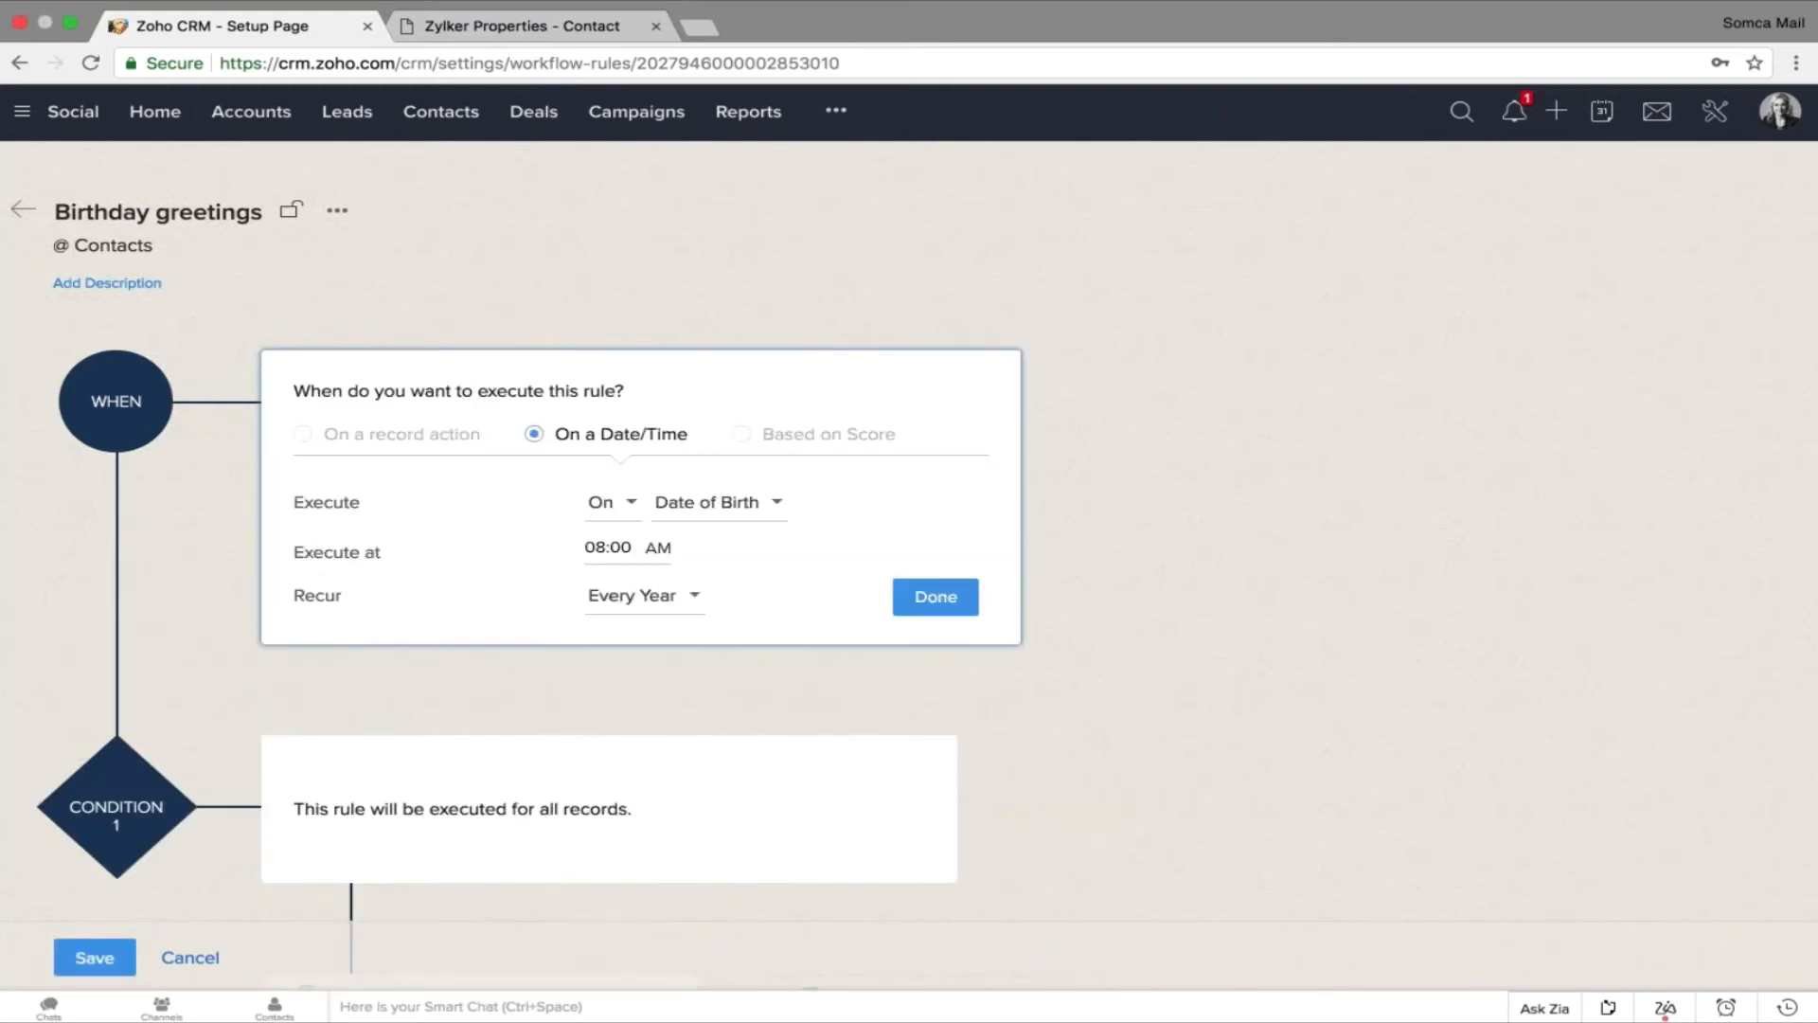
click(20, 62)
click(747, 690)
click(23, 63)
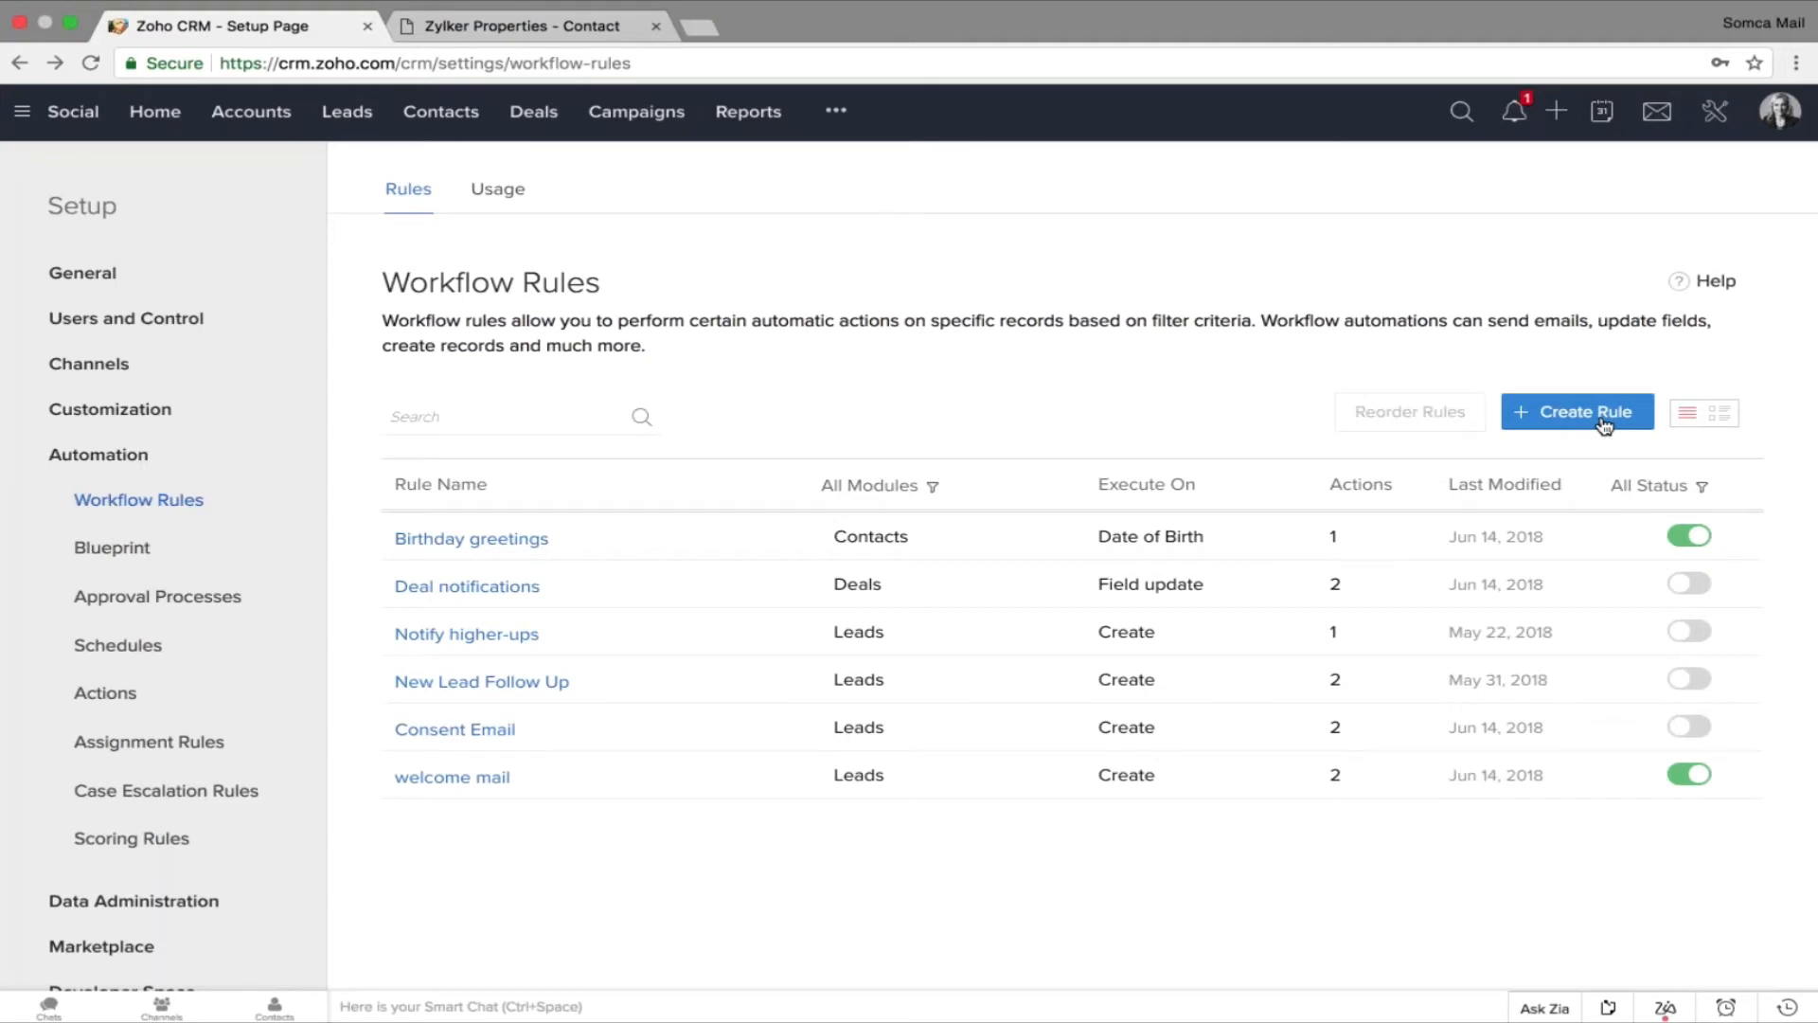
Create a new workflow rule for the Leads module named "birthday greetin'".
click(1604, 426)
click(913, 214)
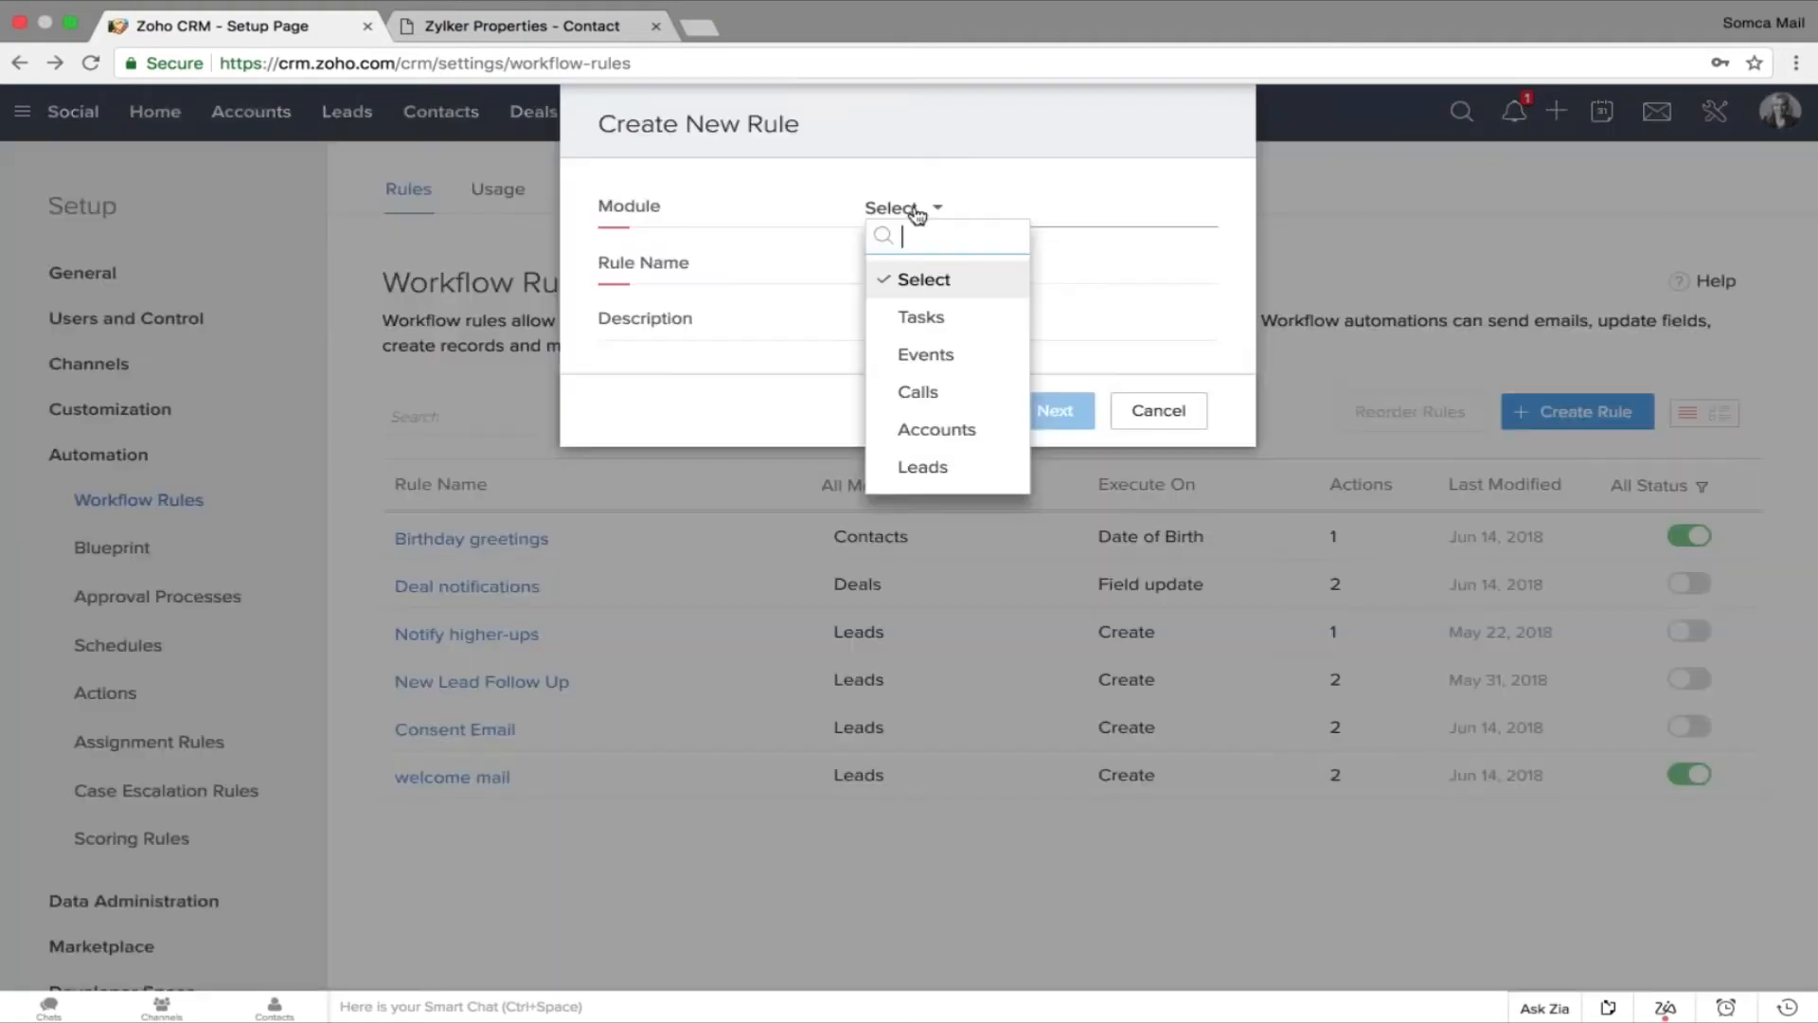
scroll(928, 398, down, 2)
click(923, 327)
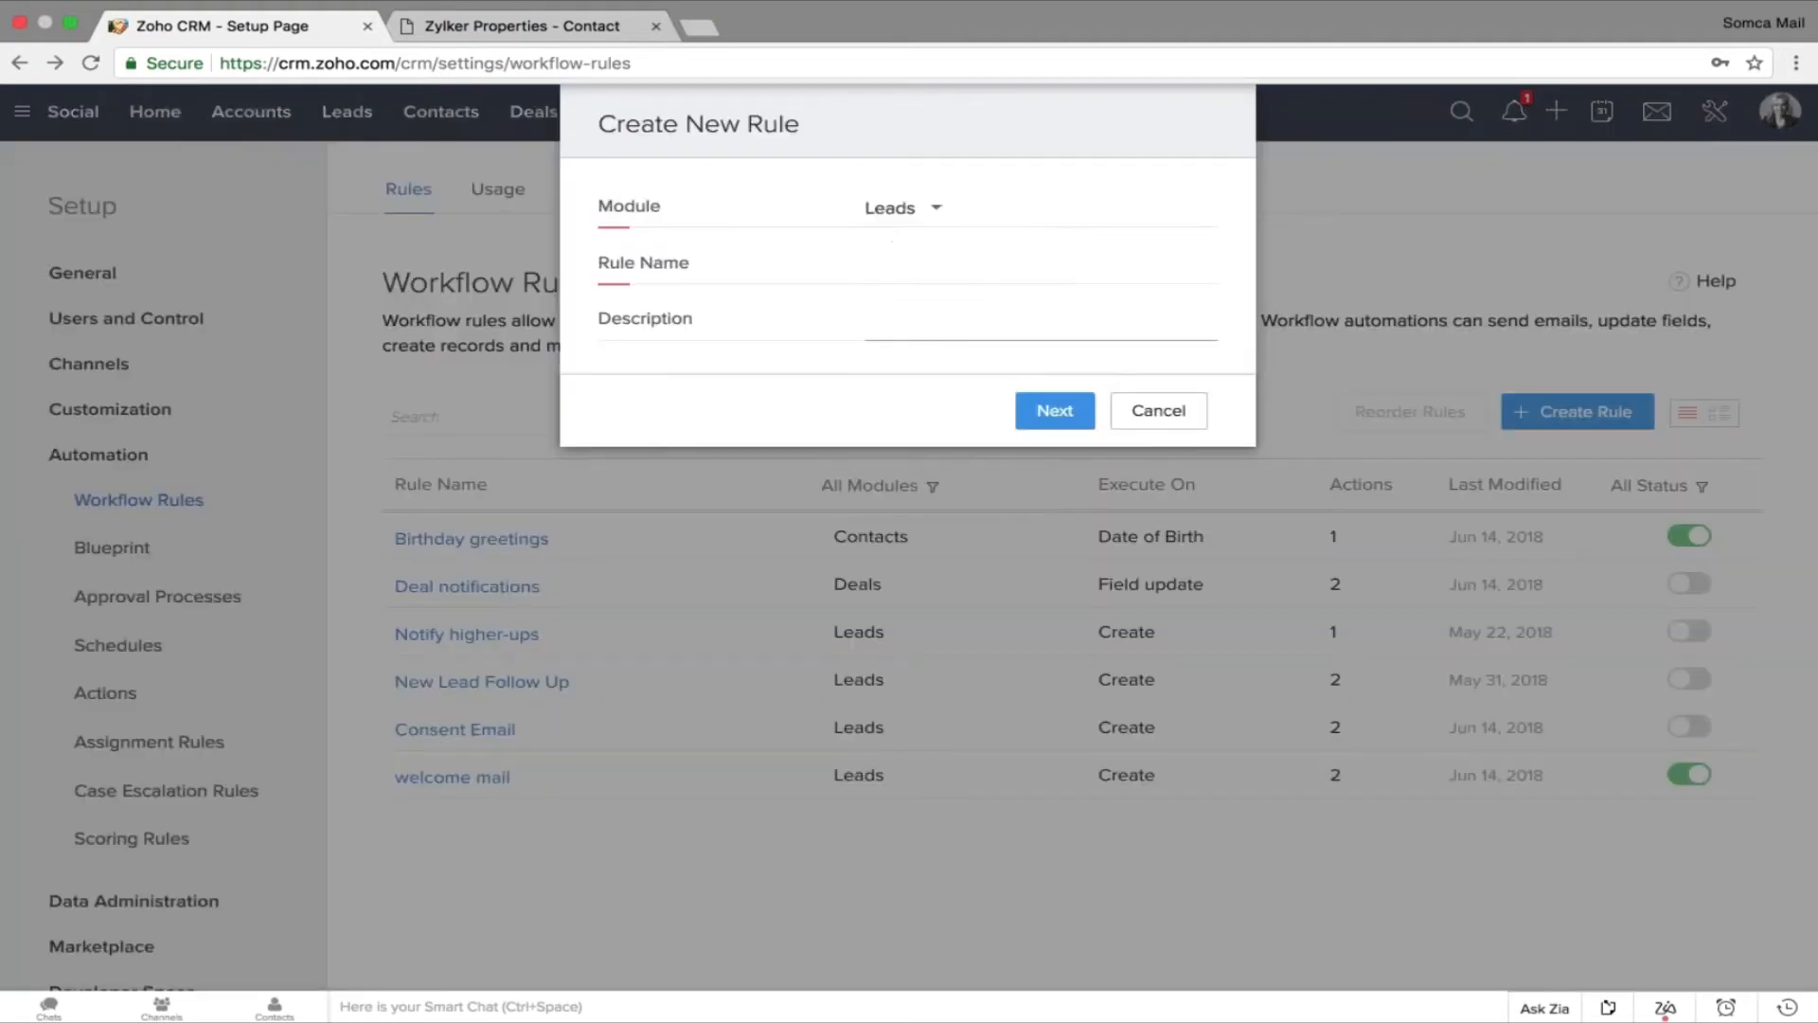
key(Tab)
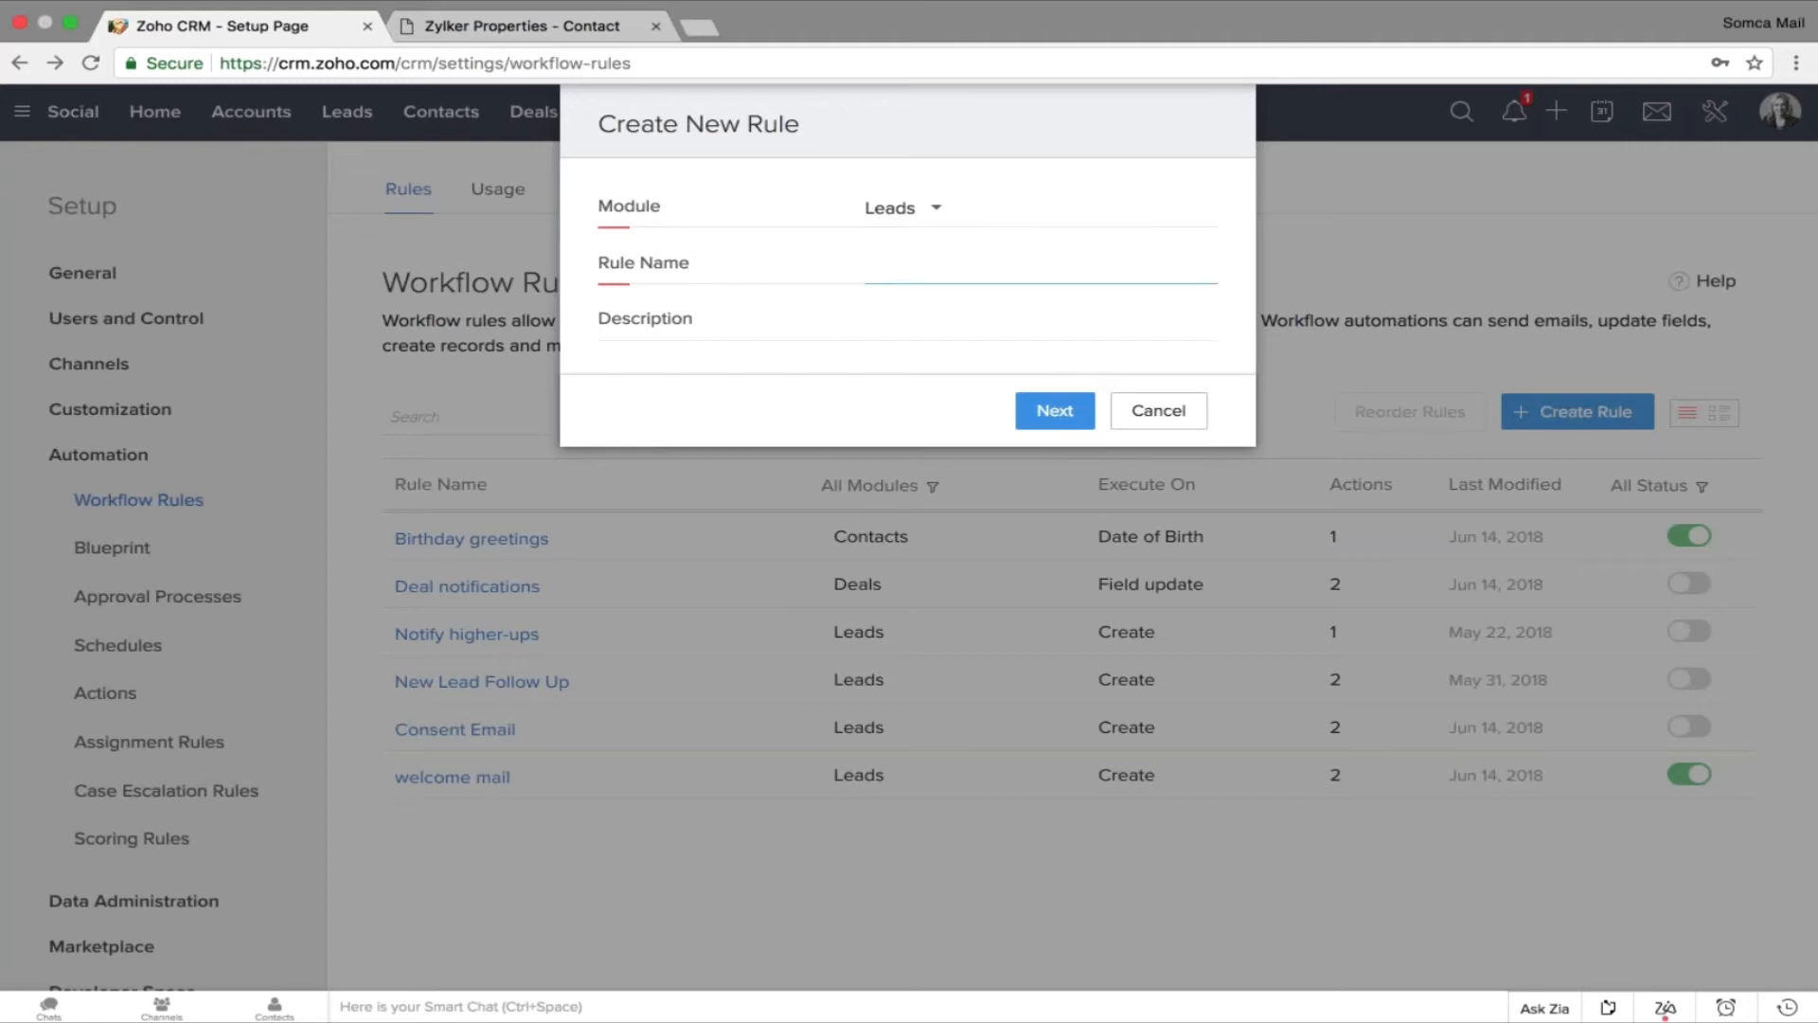
text(birth day greetin)
click(1053, 411)
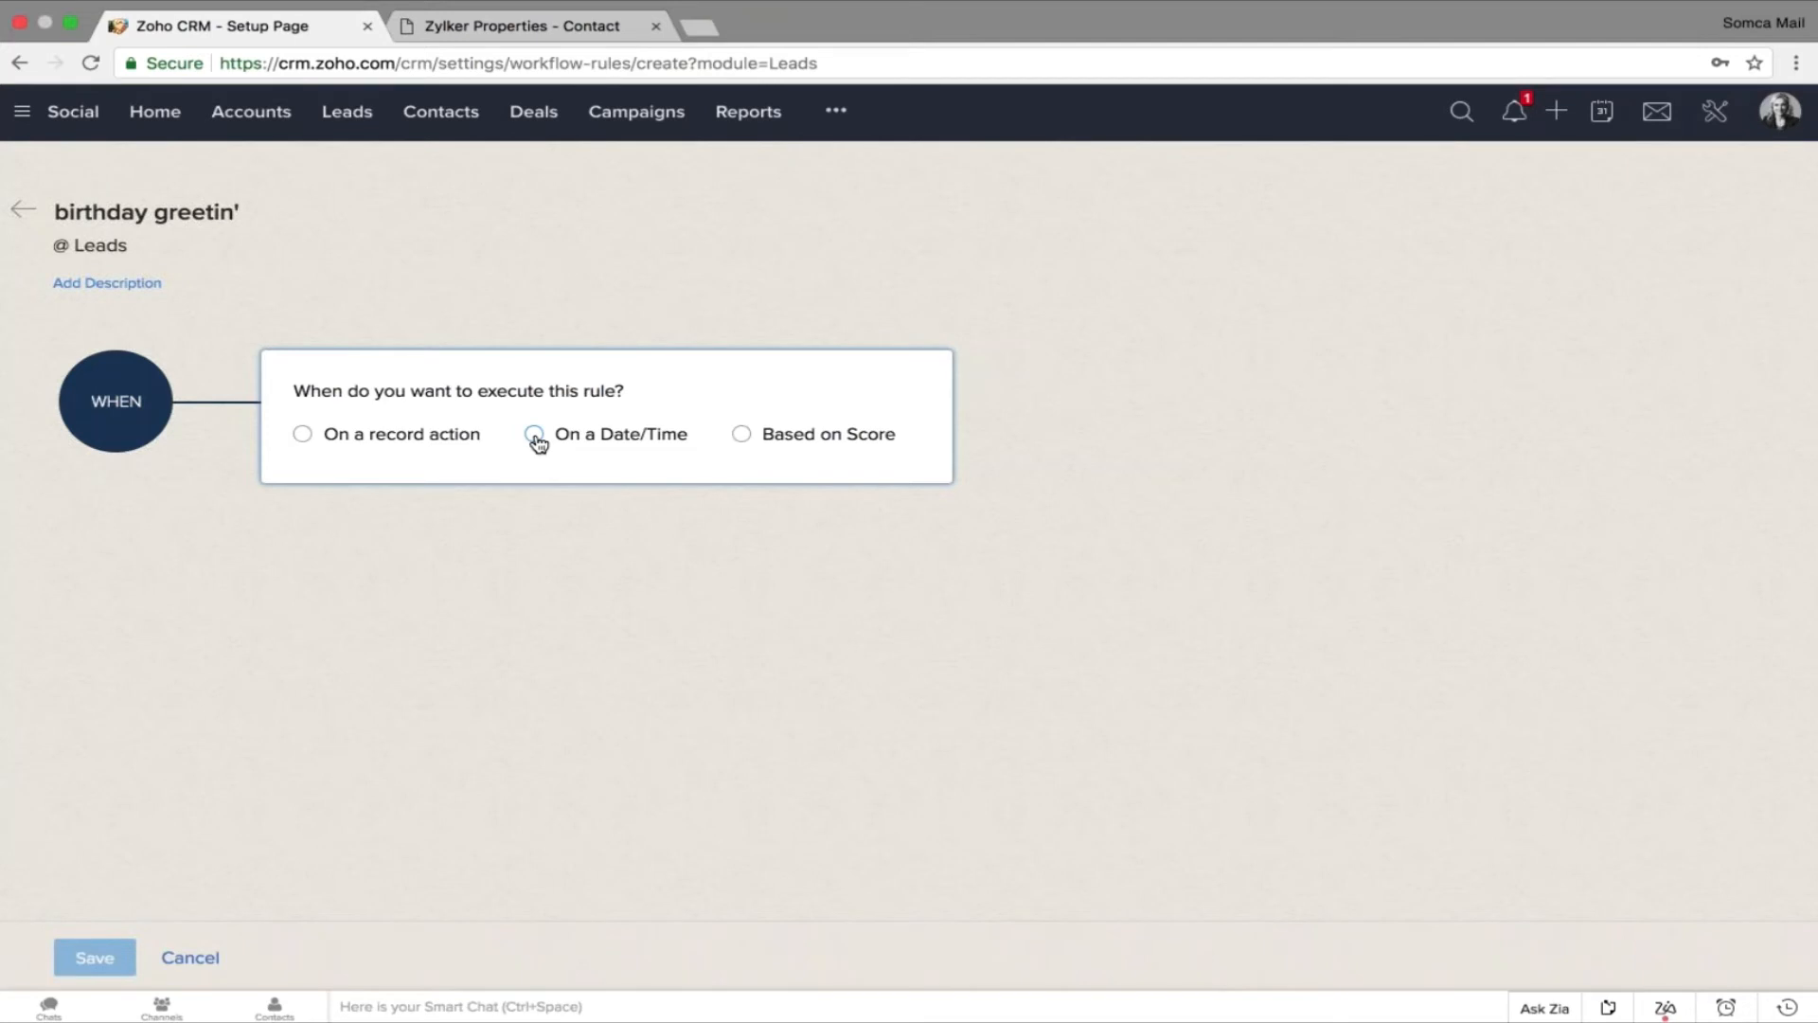
Make the rule execute on a date/time, 1 day before Date of birth at 08:00 AM, recurring every year.
click(535, 435)
click(885, 505)
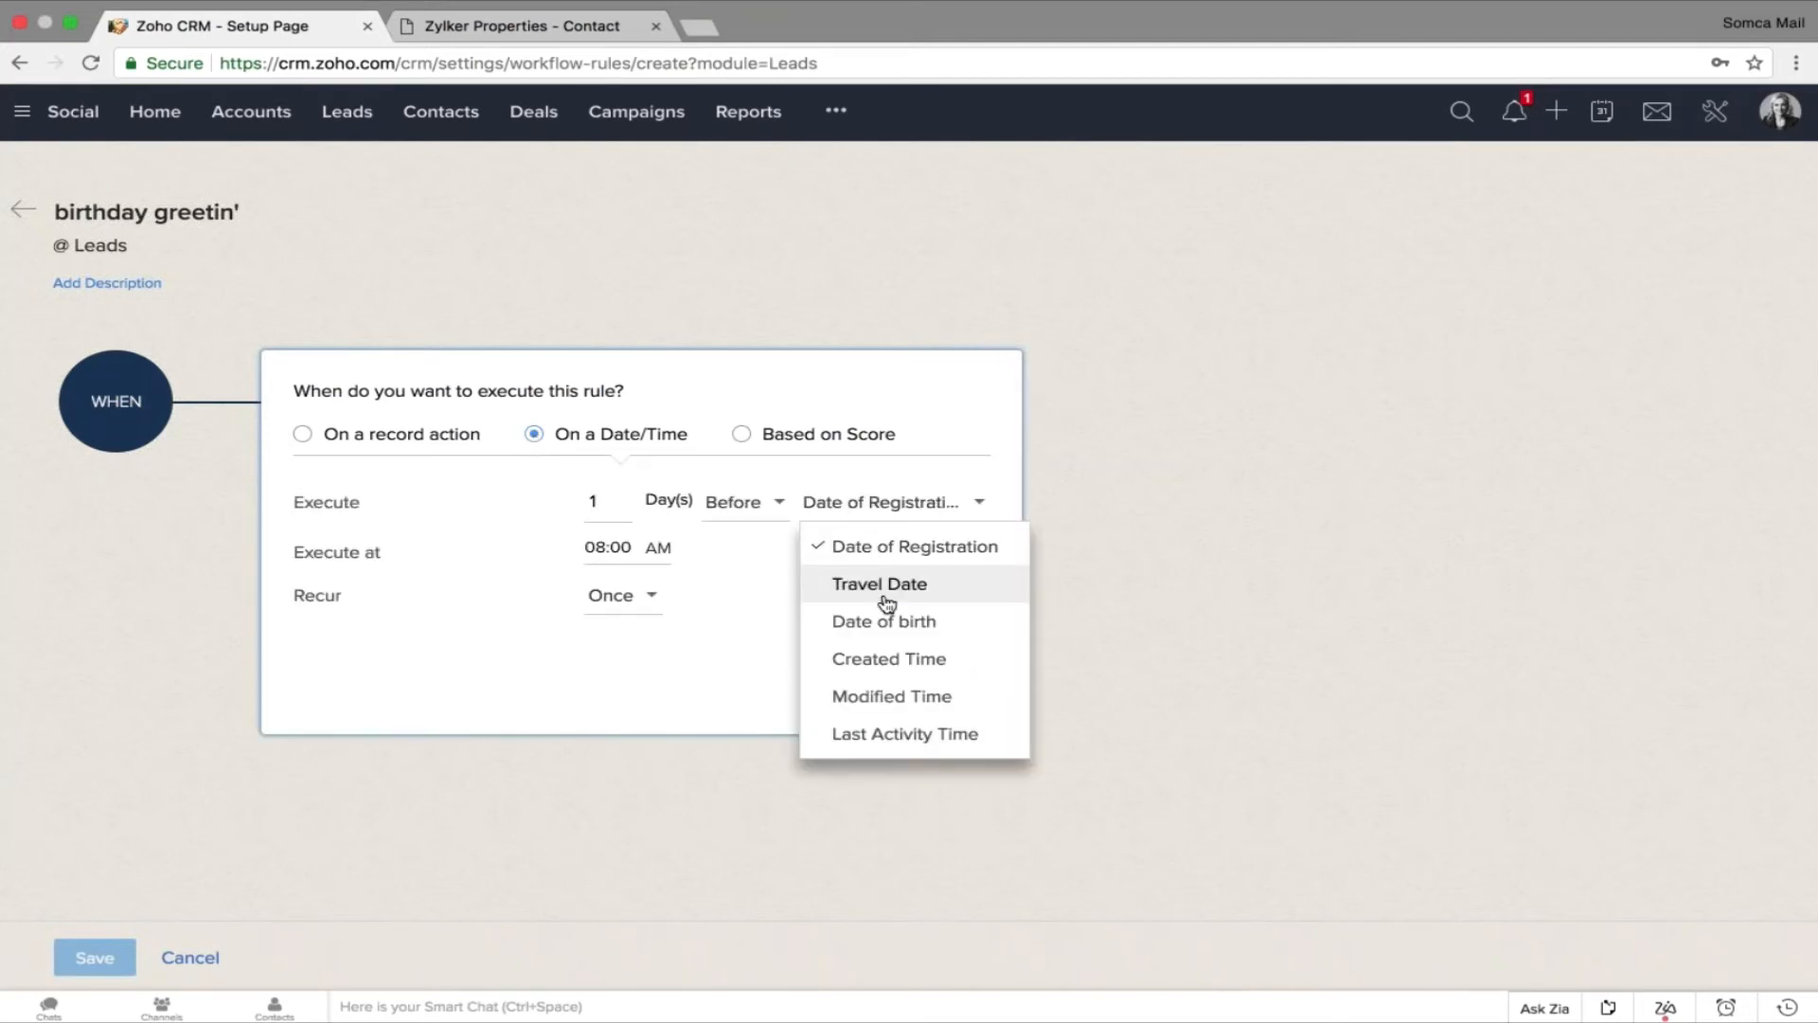
click(880, 616)
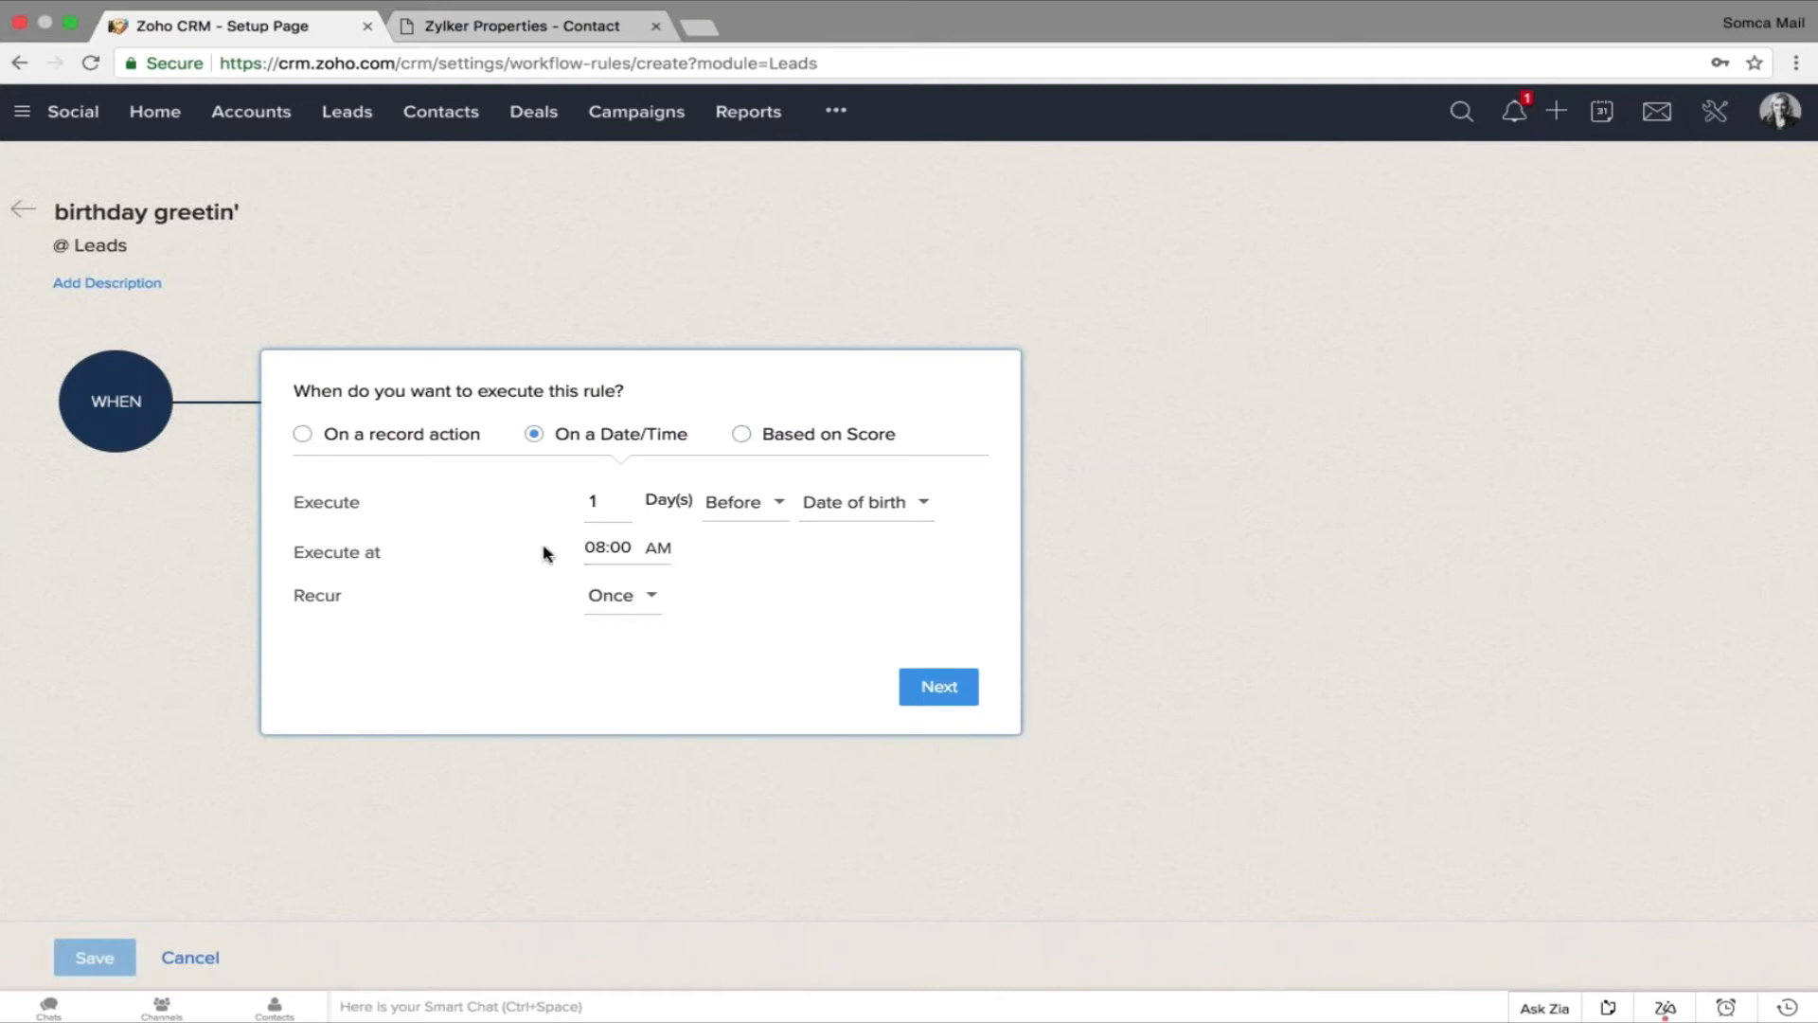
click(658, 545)
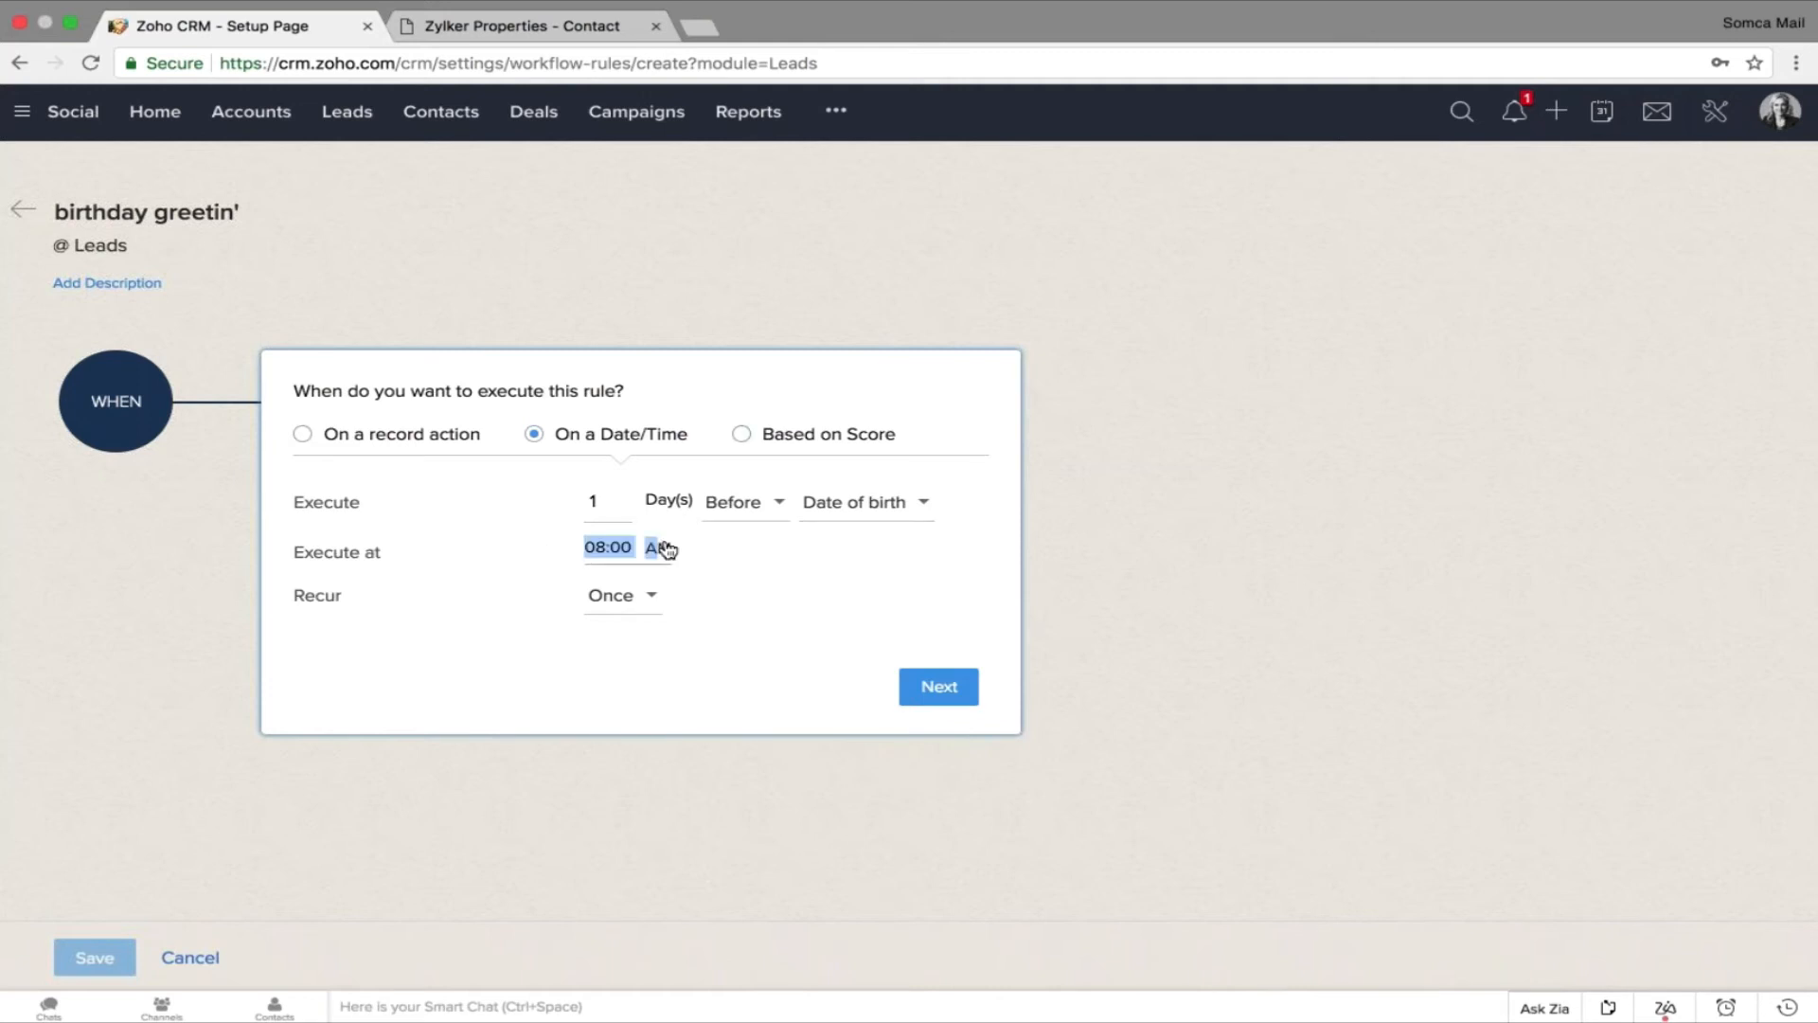
click(641, 597)
click(696, 712)
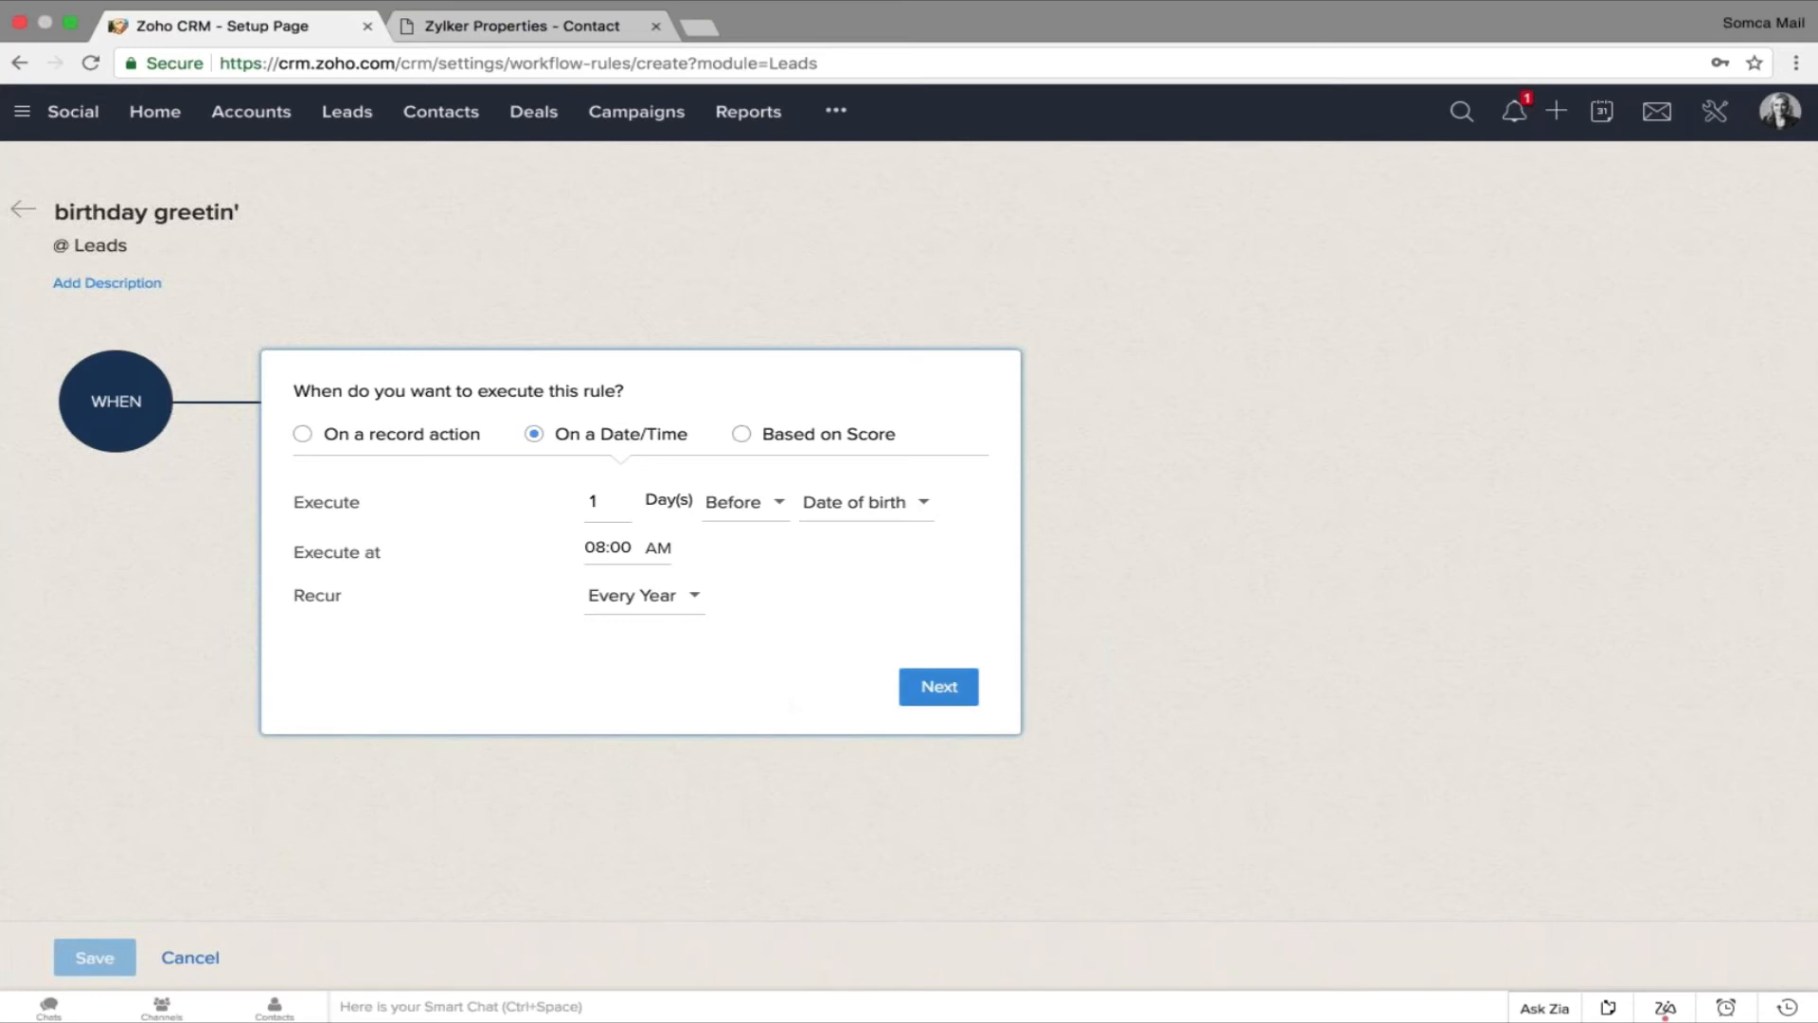
click(943, 690)
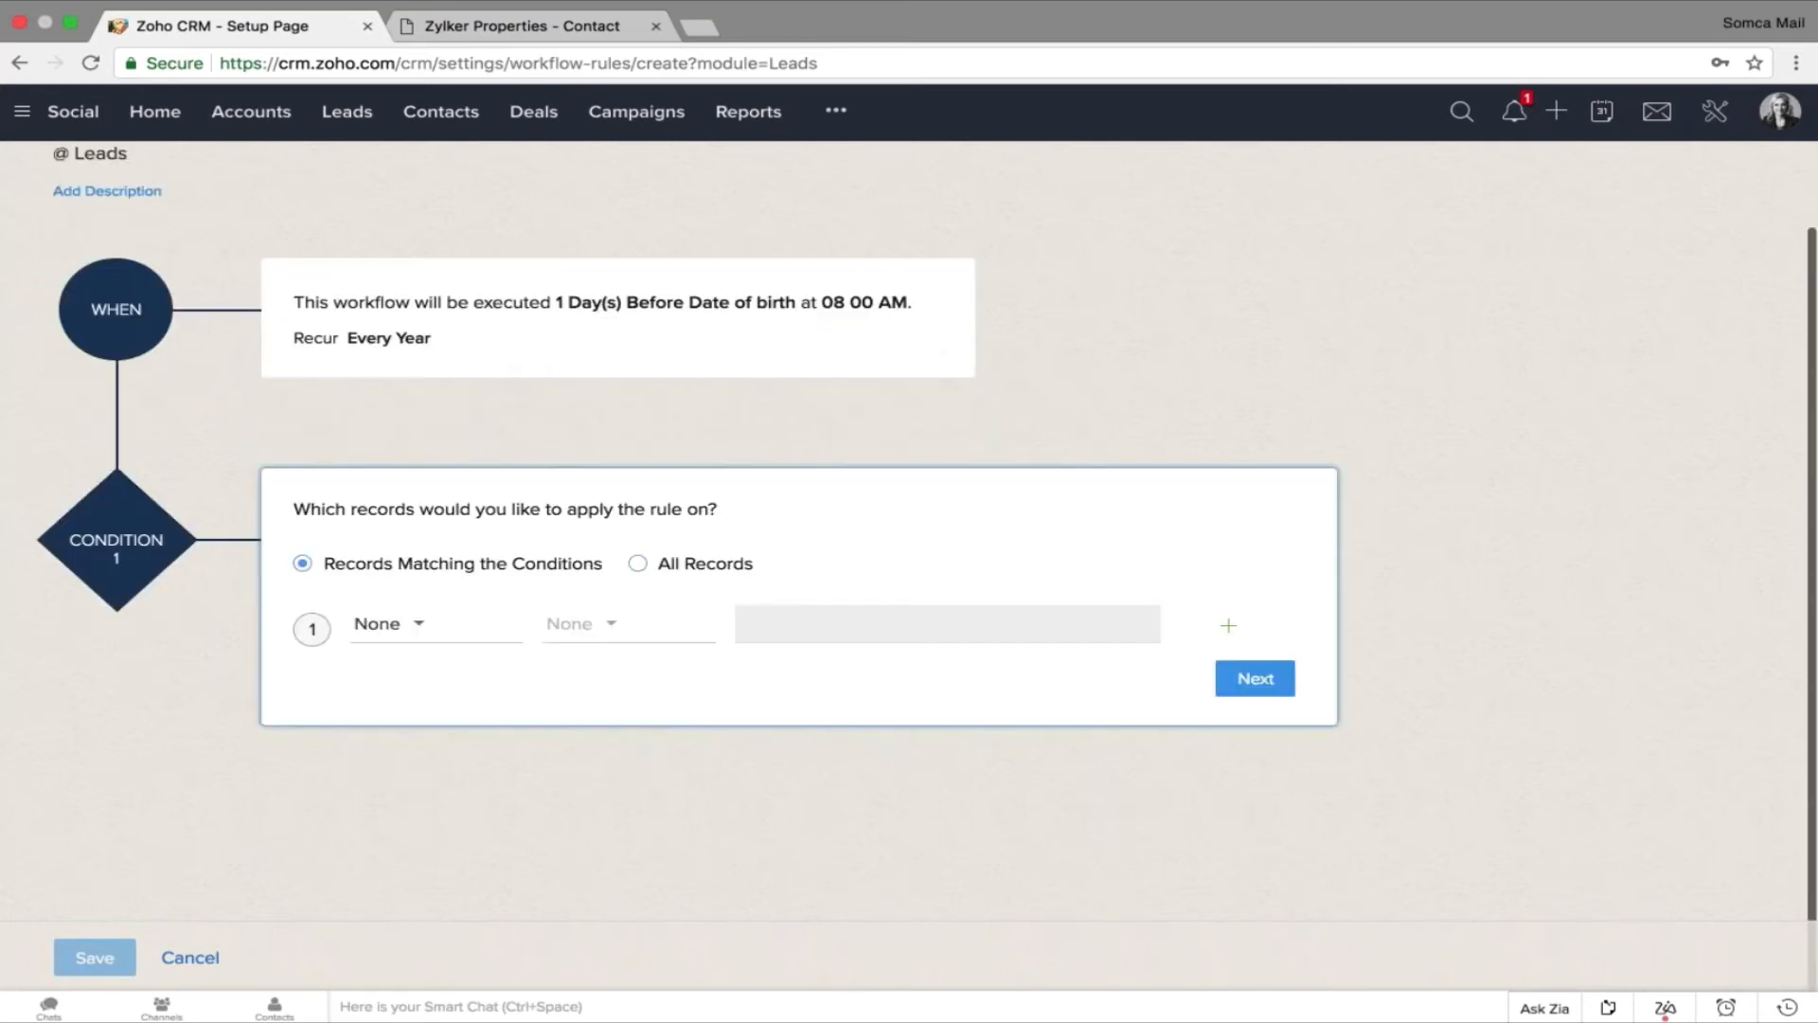
Try applying the rule to all records, switch back to matching records, and start a condition with Lead Source is.
click(637, 562)
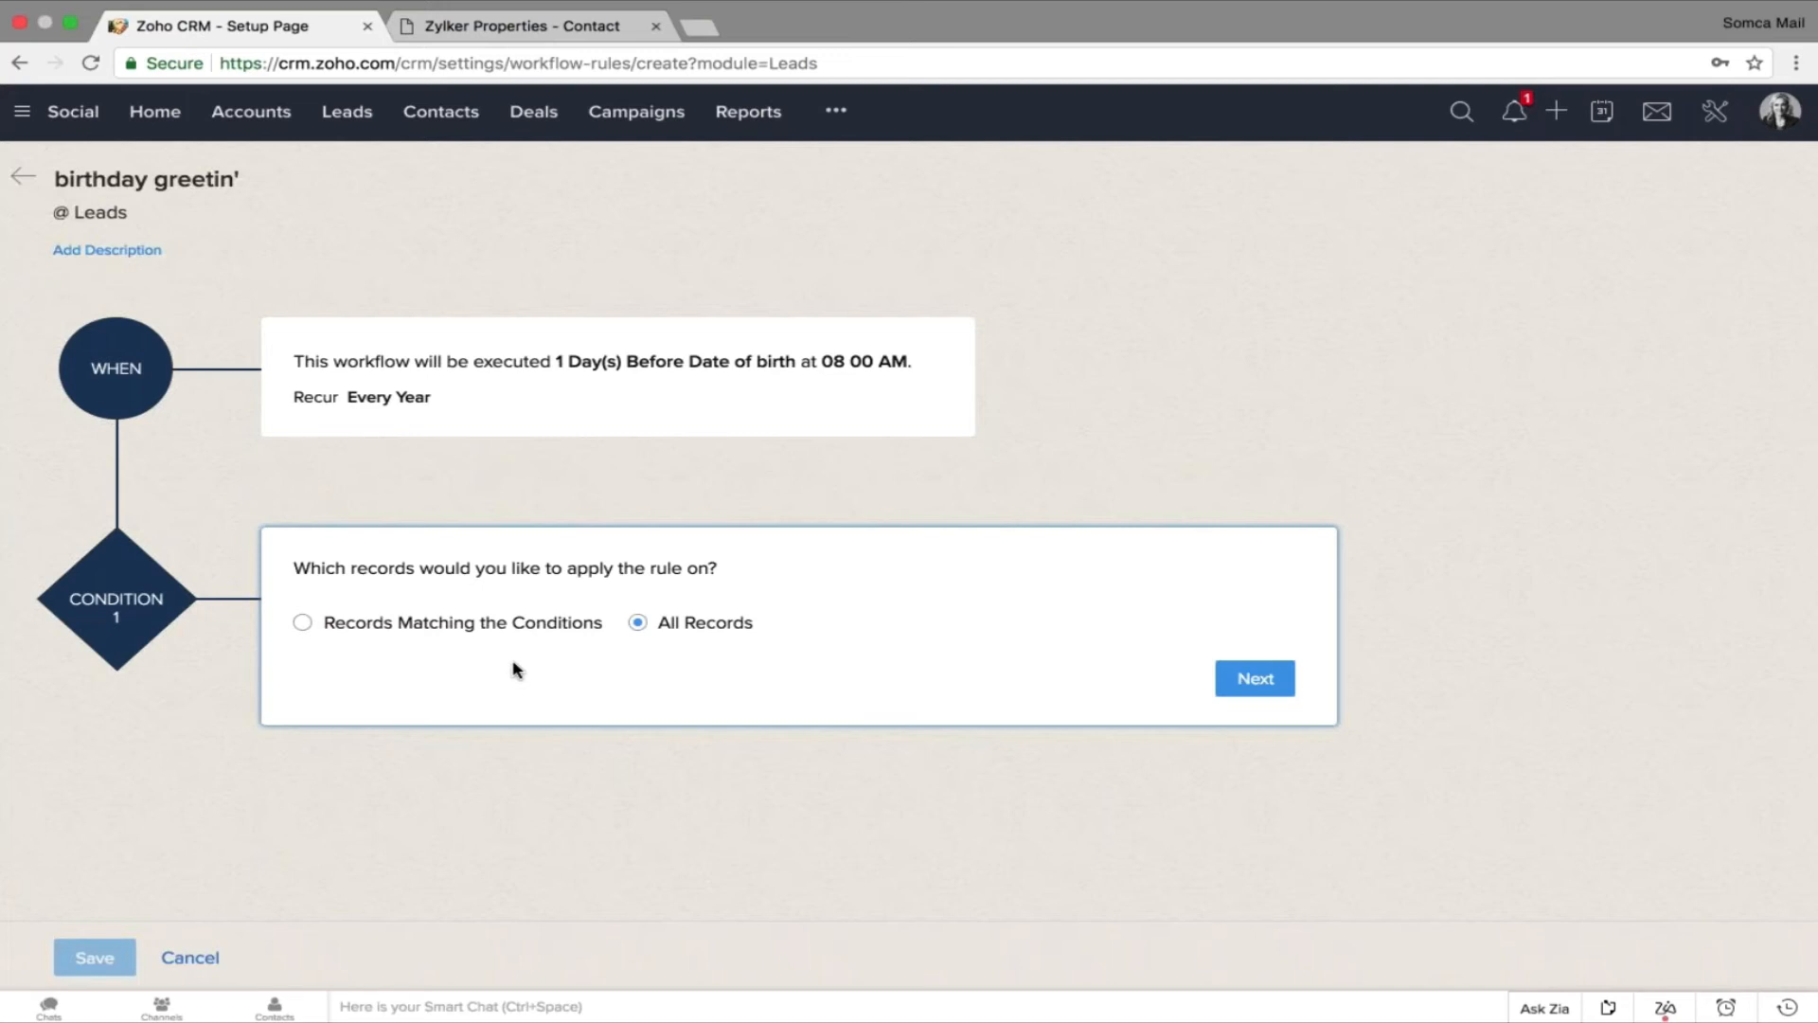
click(303, 622)
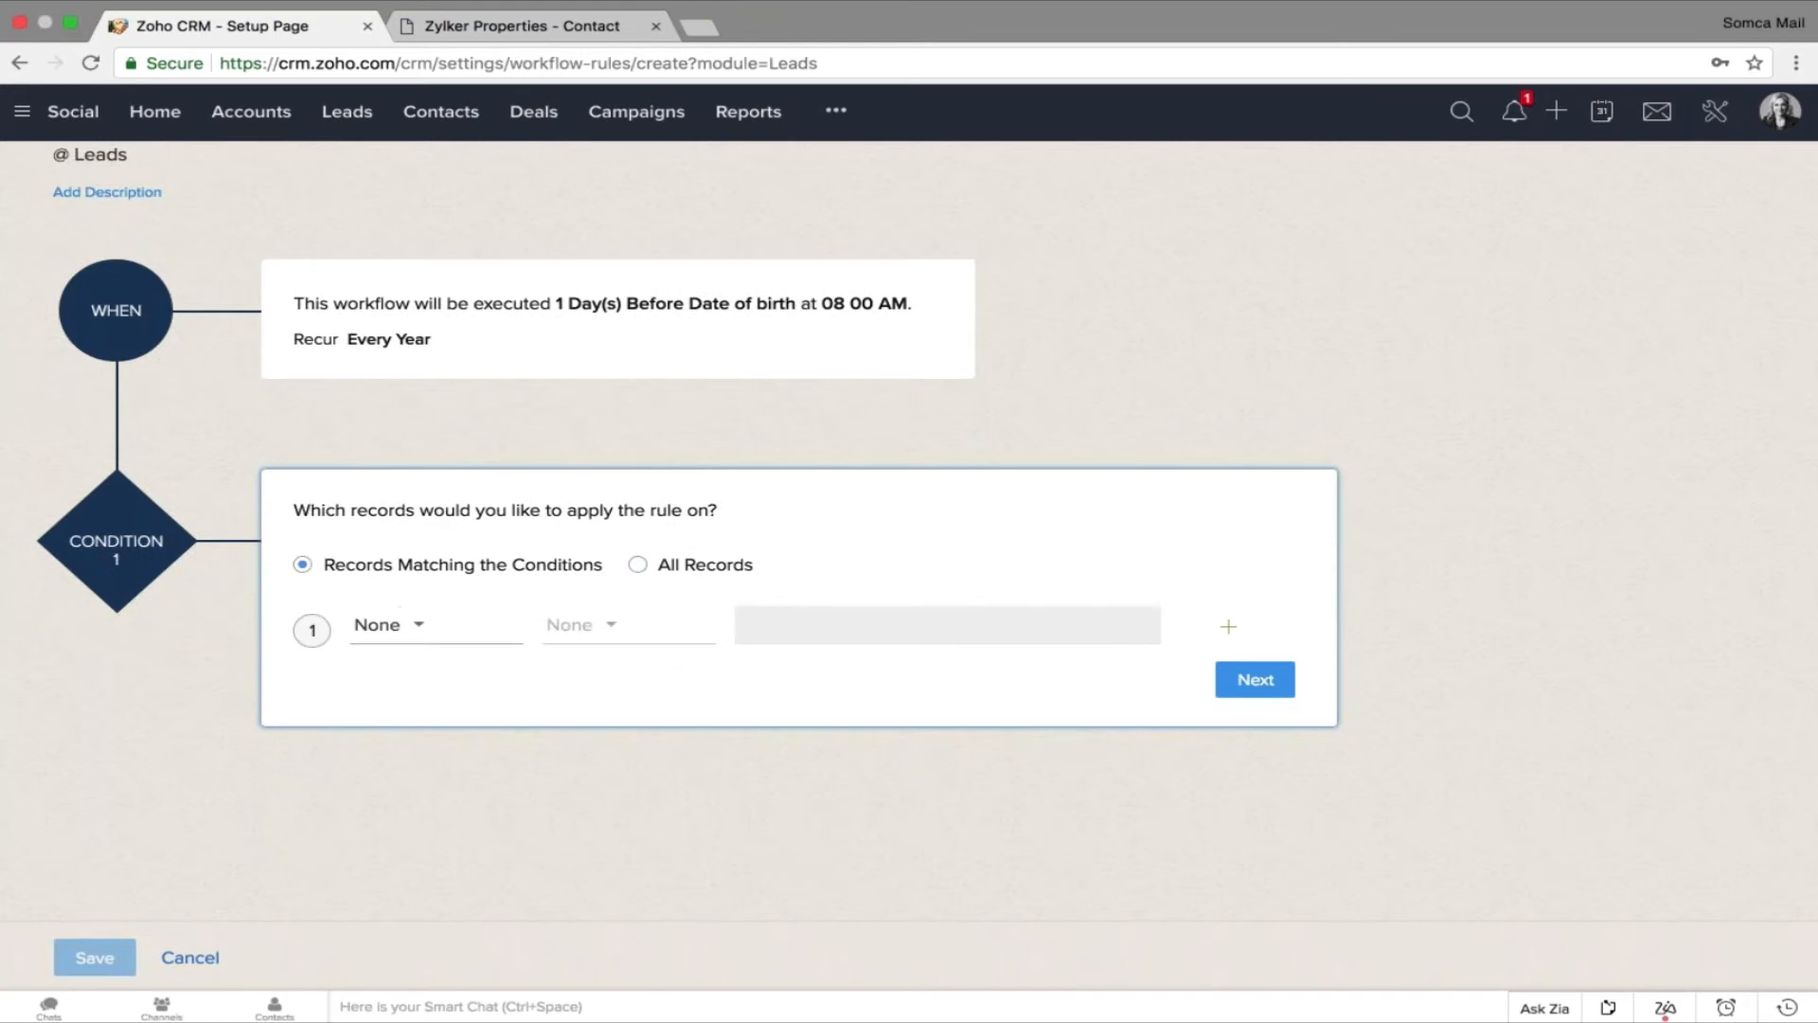
click(389, 624)
text(lea)
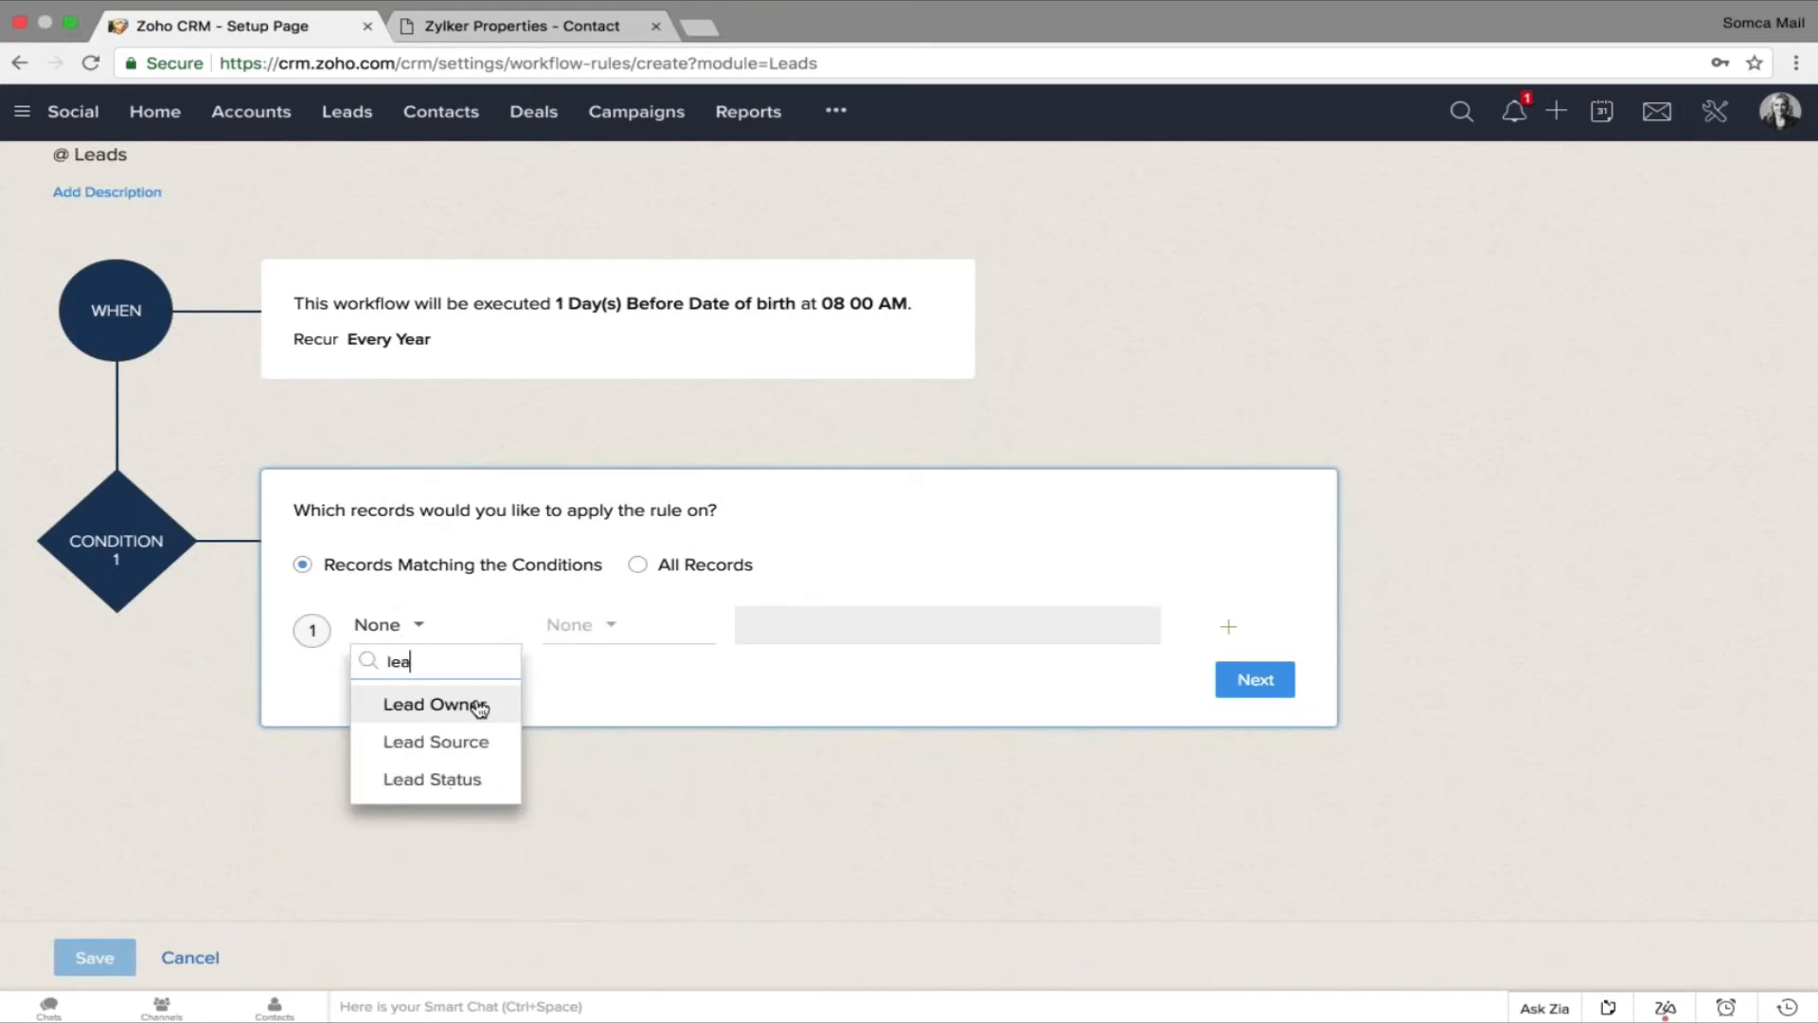
click(422, 741)
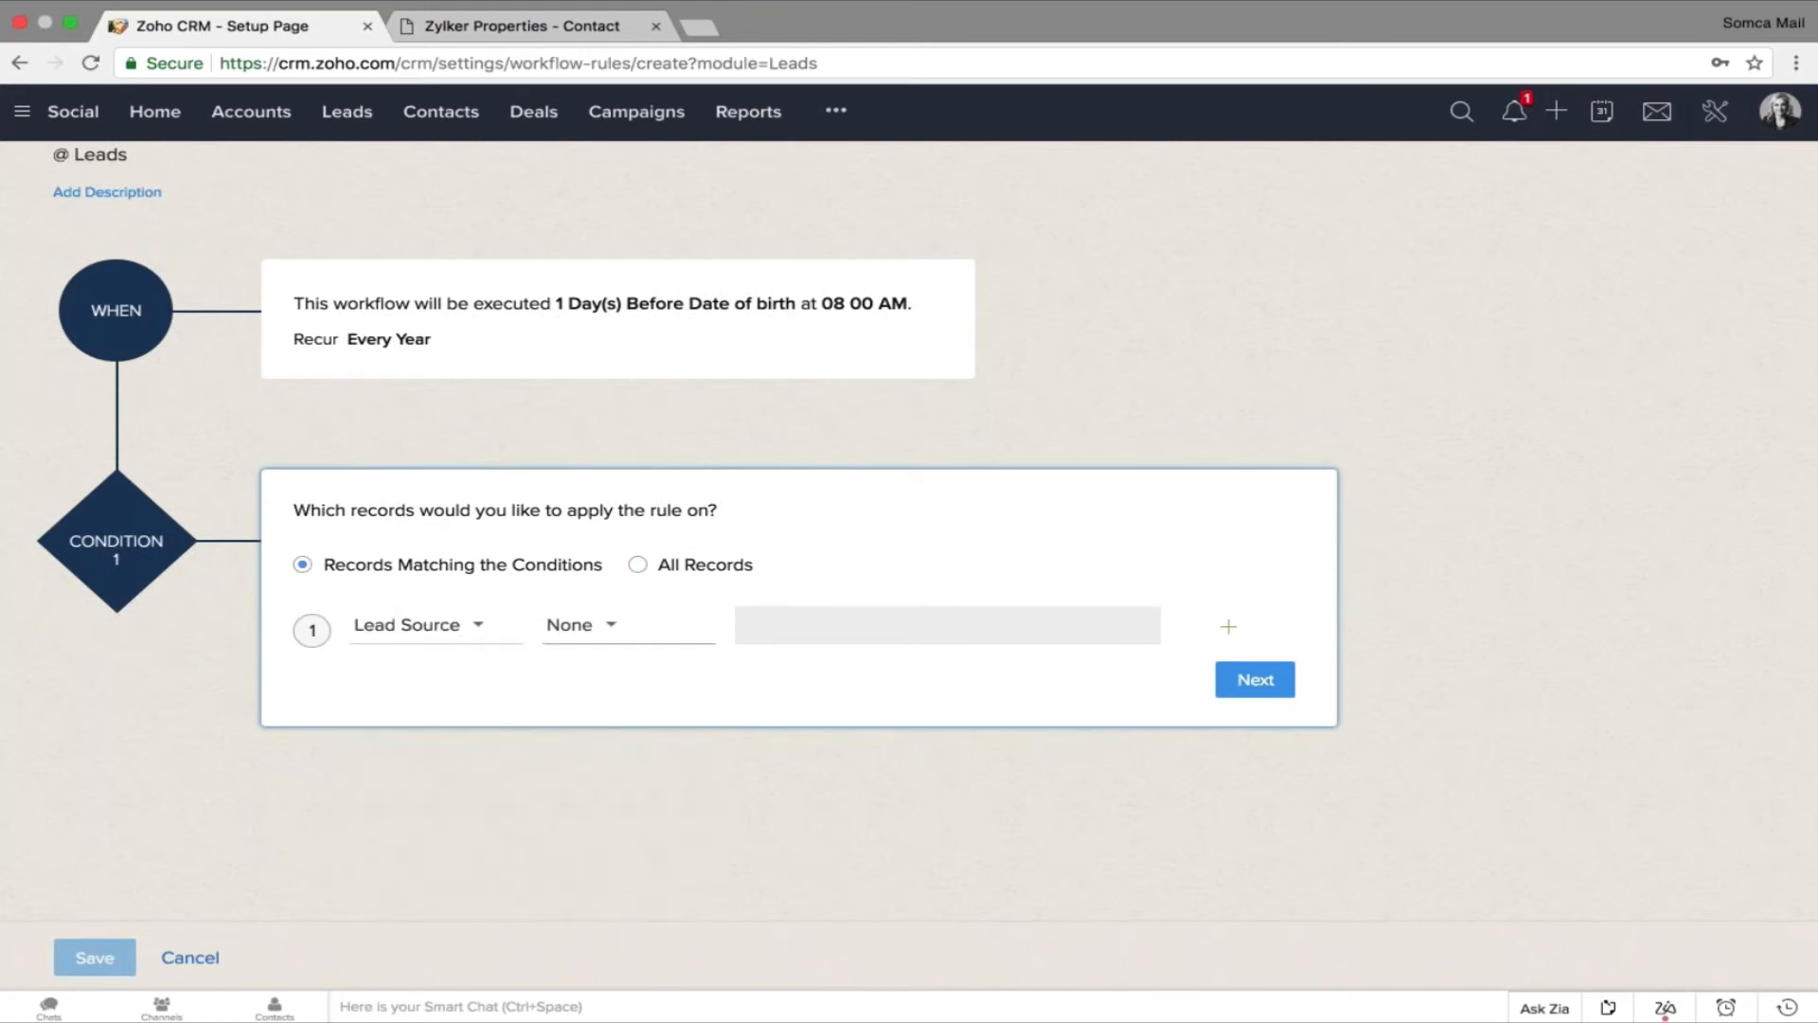
click(593, 703)
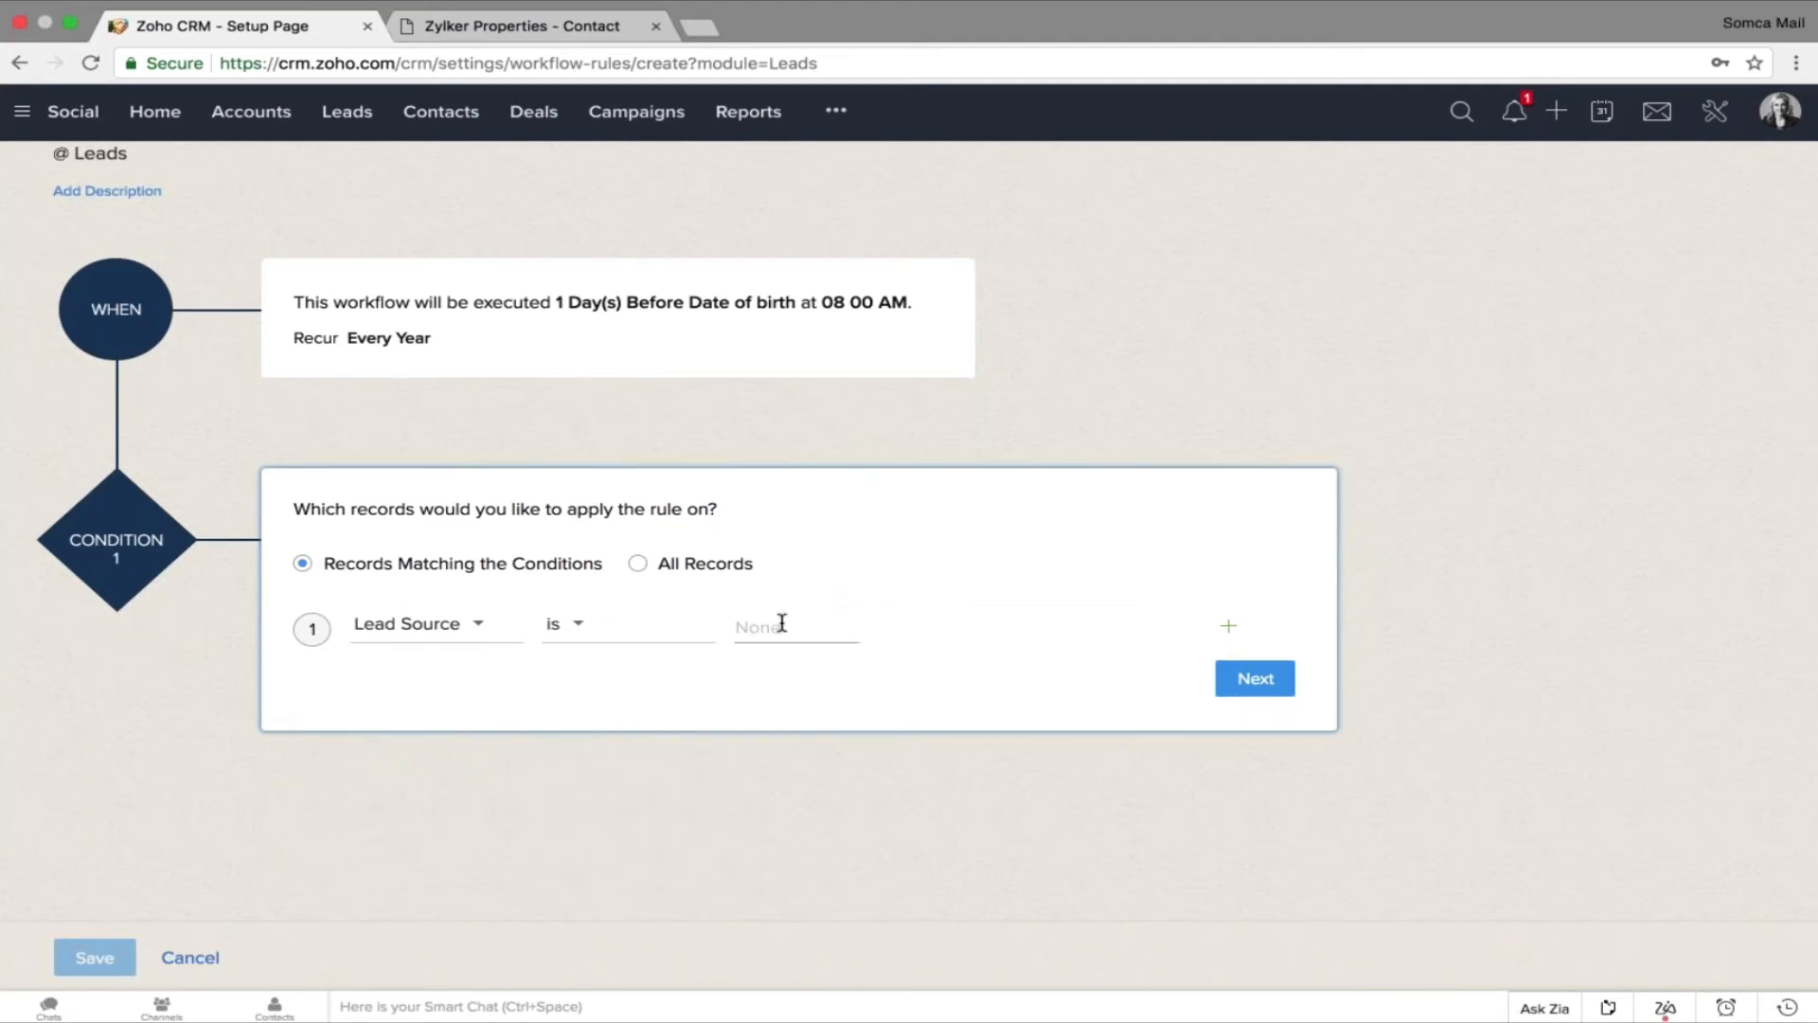
Replace the condition's field with Touch Point Score, and correct it to Score.
click(485, 620)
text(score)
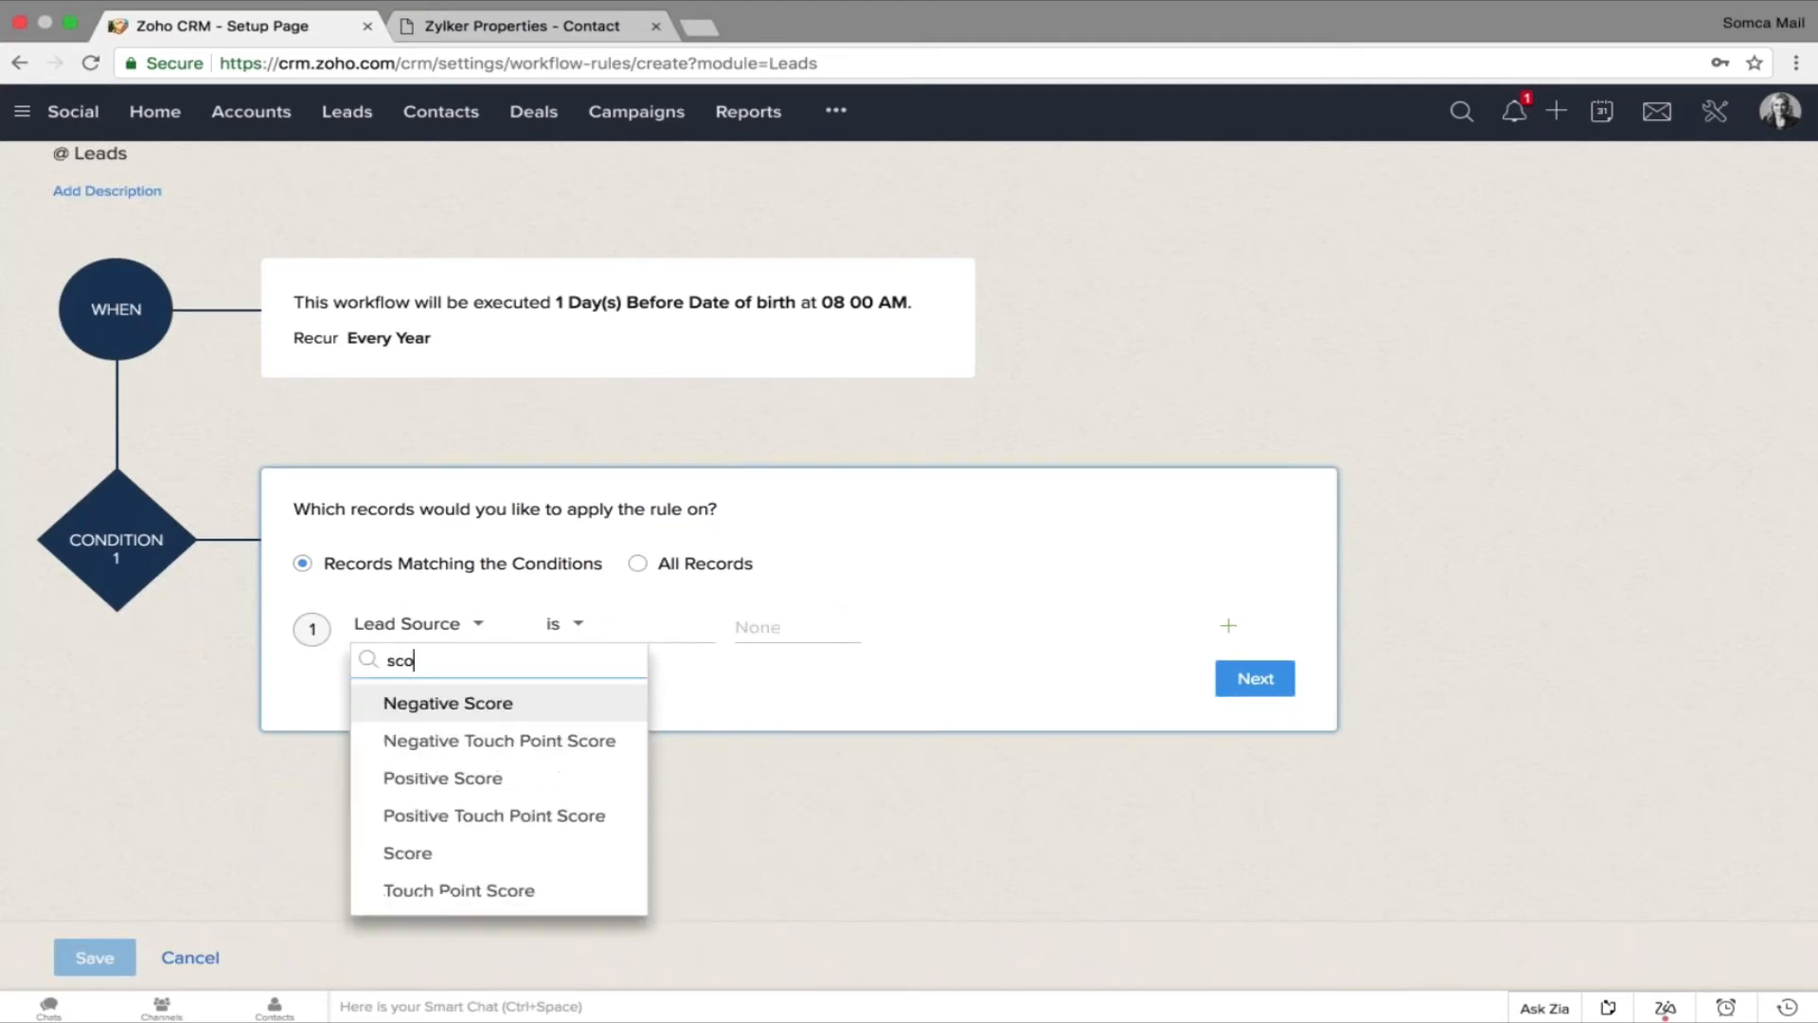
click(458, 888)
click(436, 623)
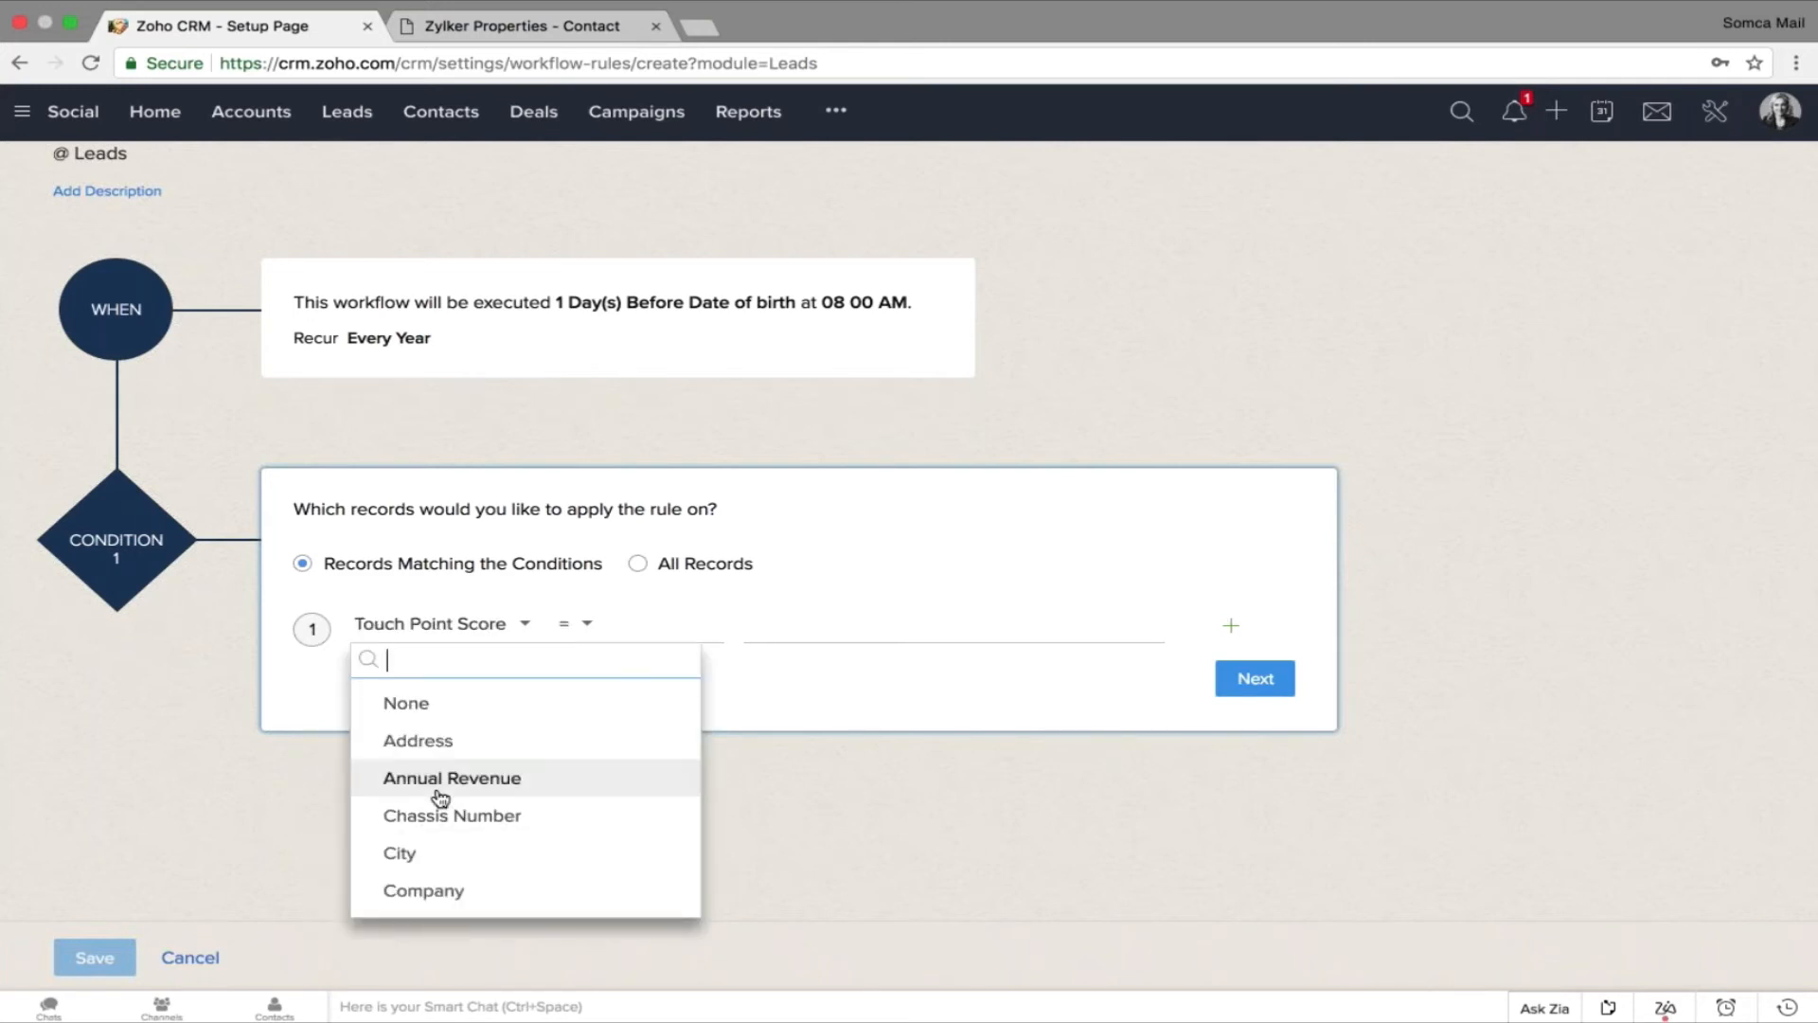
text(sxo)
key(BackSpace)
key(BackSpace)
text(co)
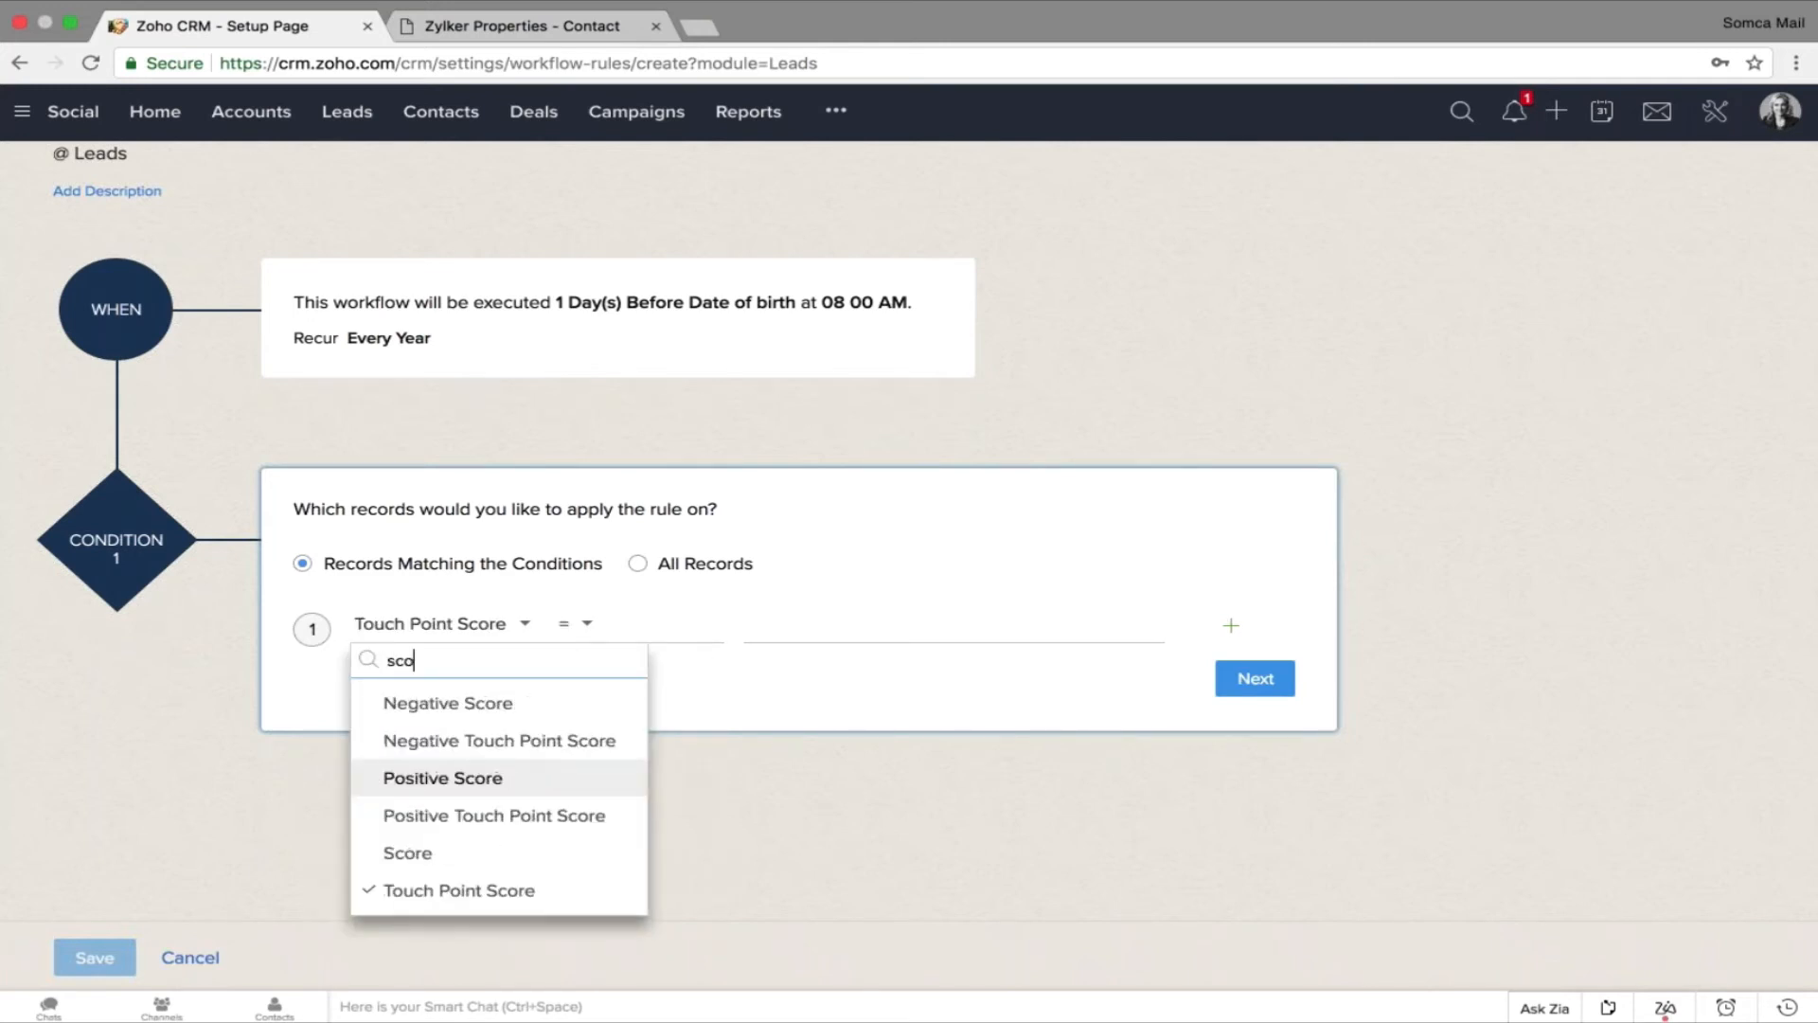
click(394, 853)
Set the Score condition to greater than 50 and confirm it.
click(563, 623)
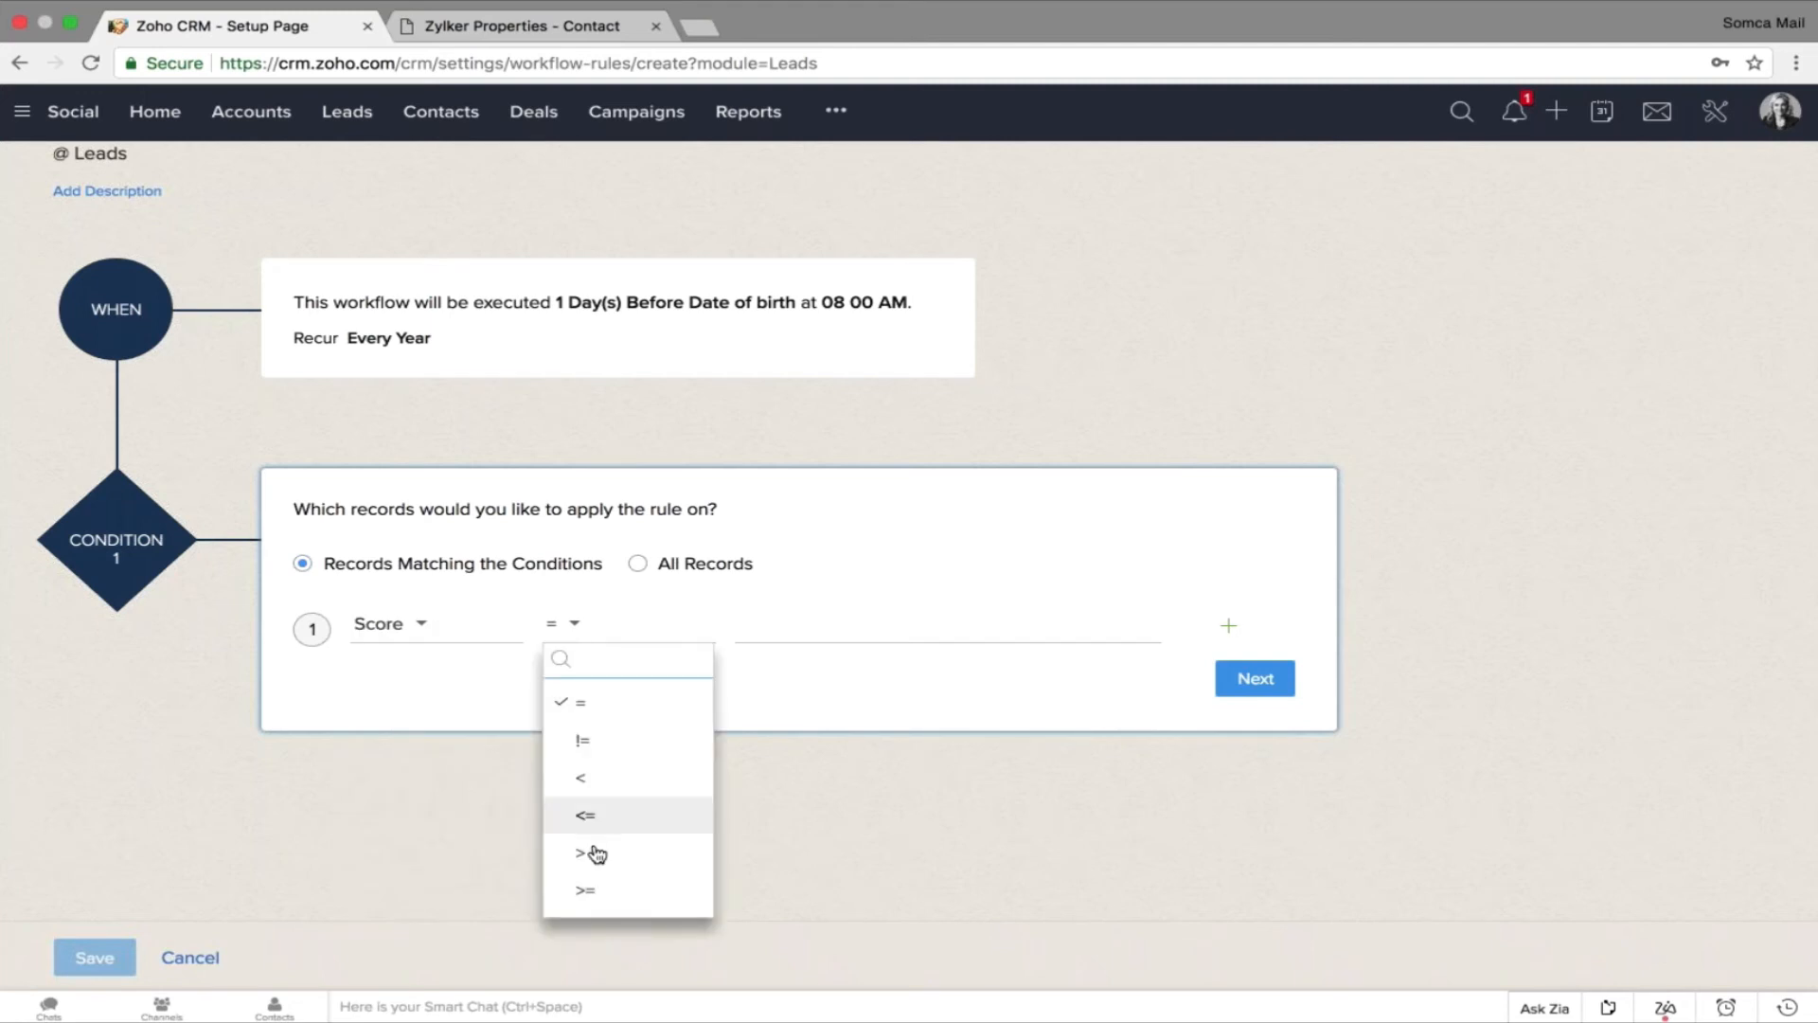
click(597, 855)
click(835, 632)
text(50)
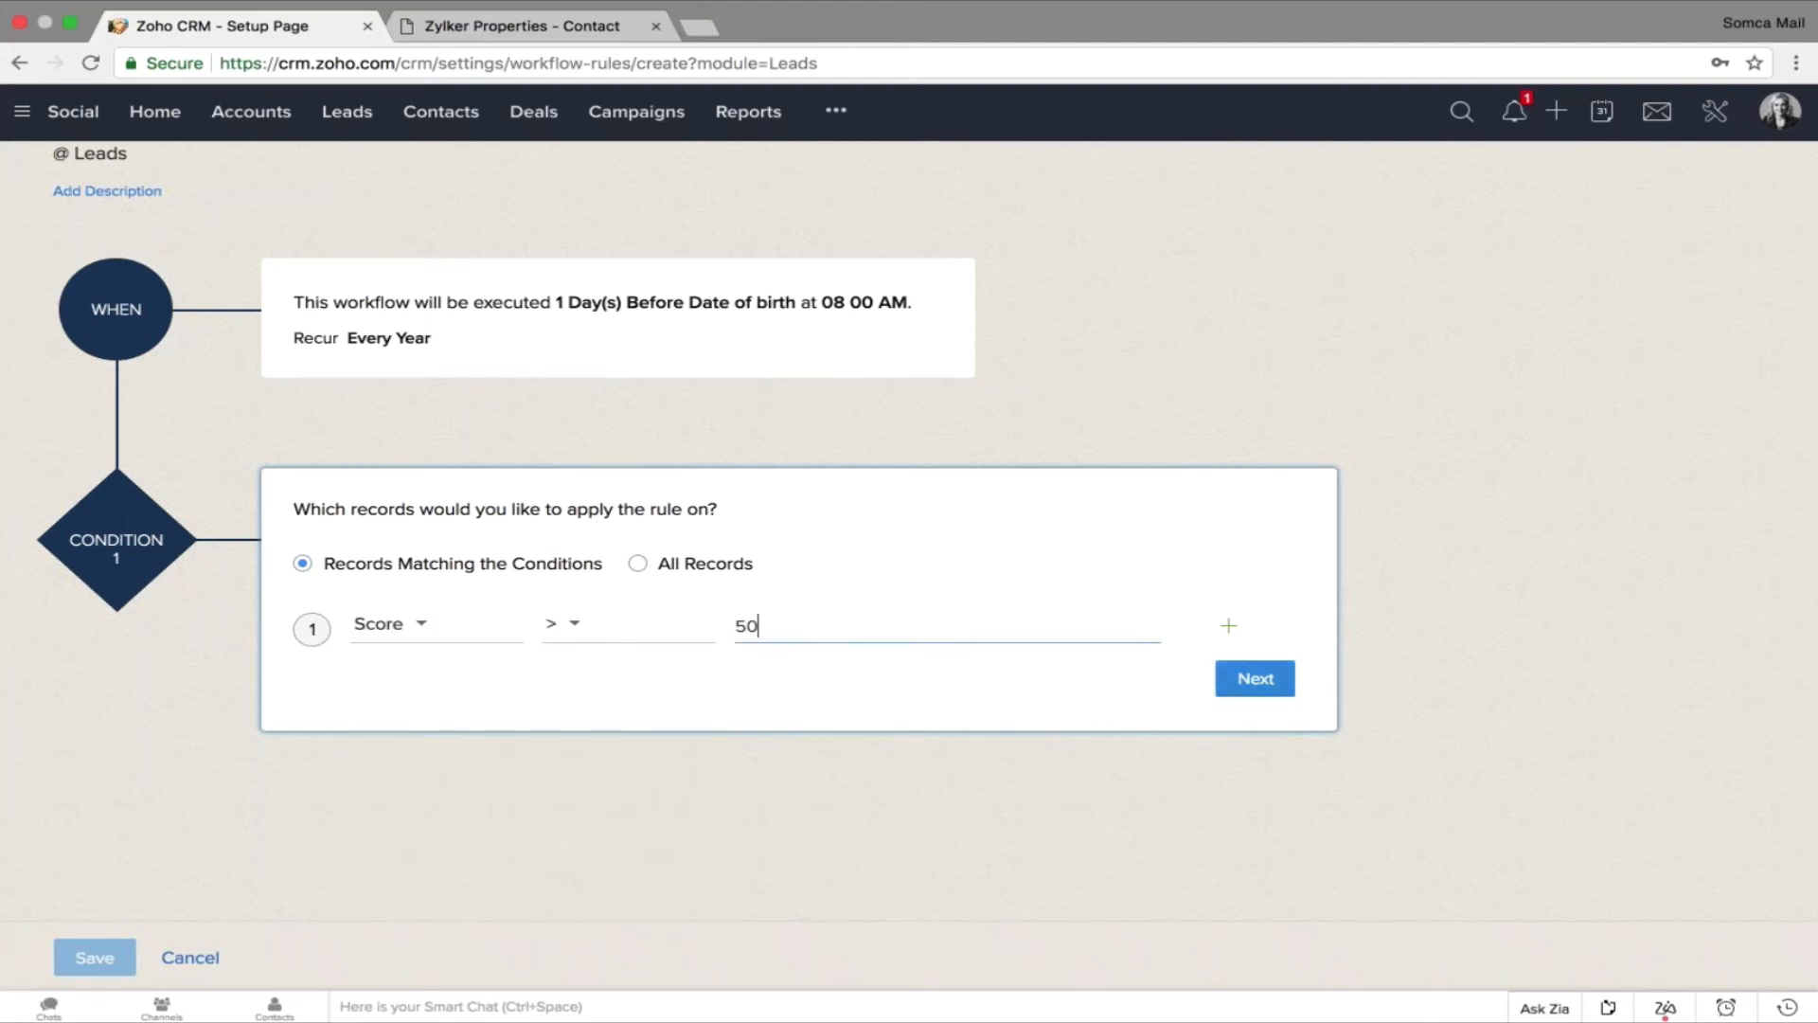
click(1255, 679)
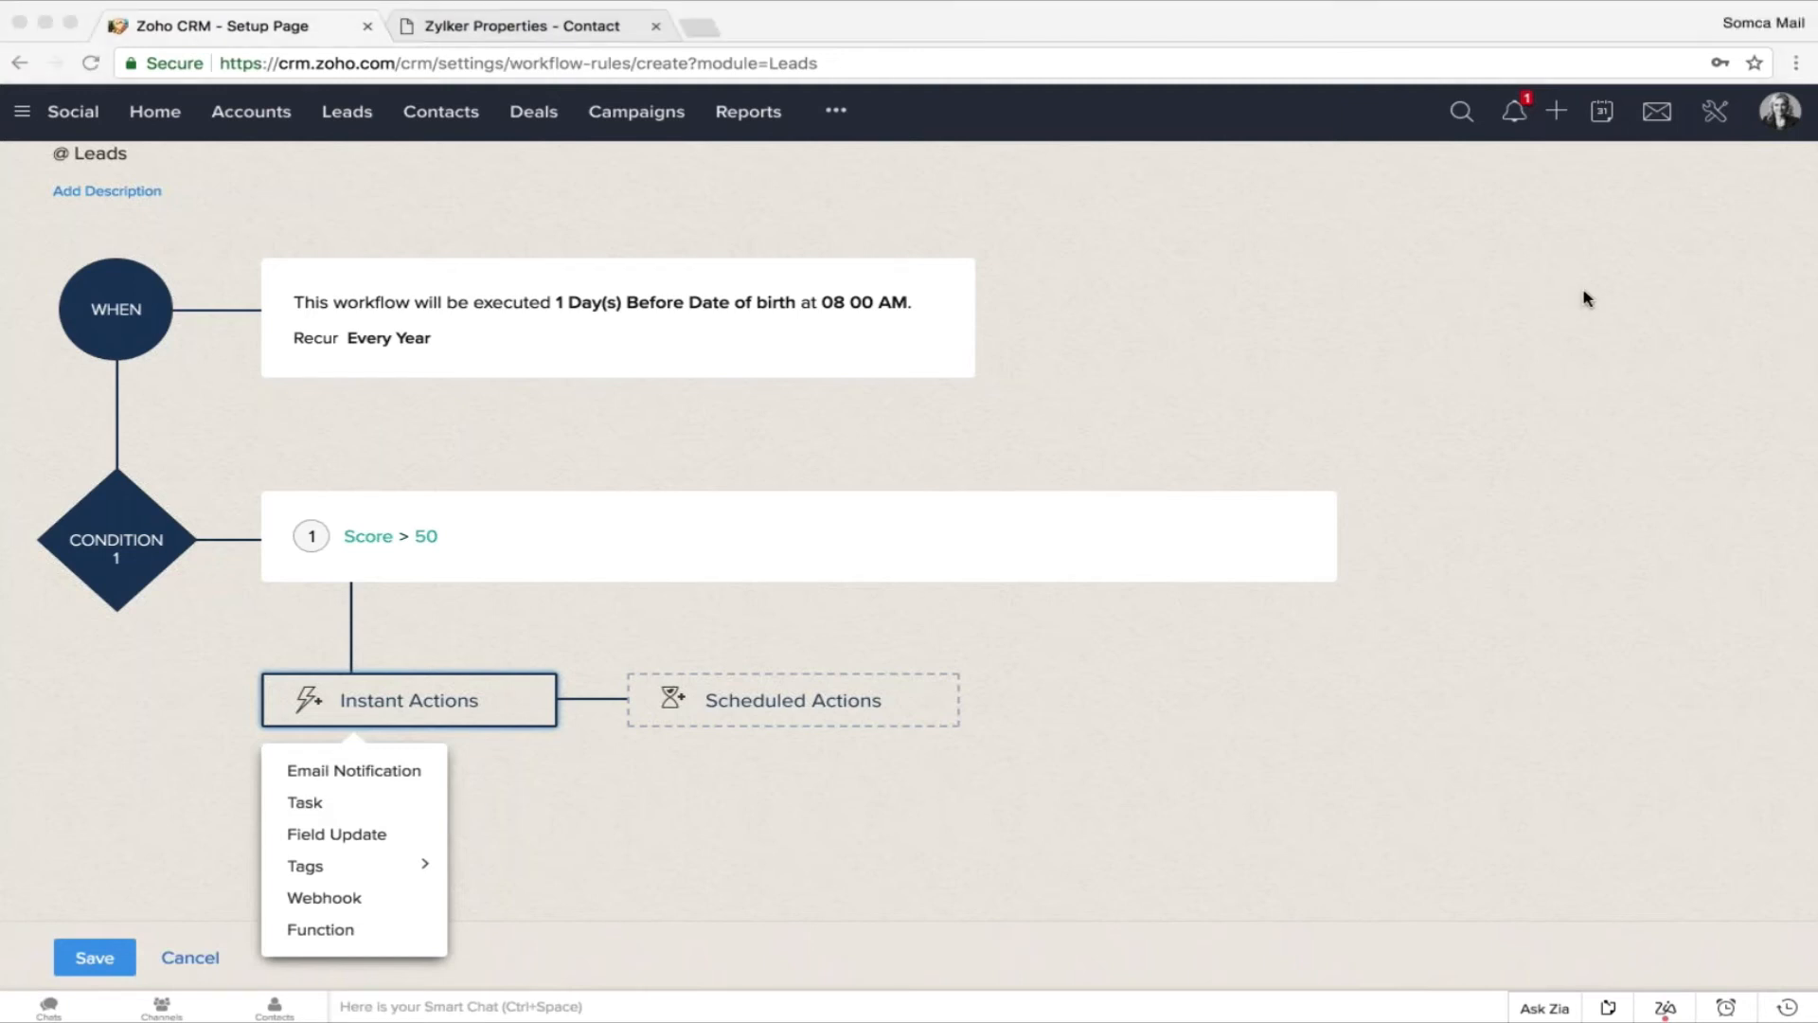
Examine the email notifications available as instant actions, close the list without associating one, and leave the rule for the Setup page.
click(346, 835)
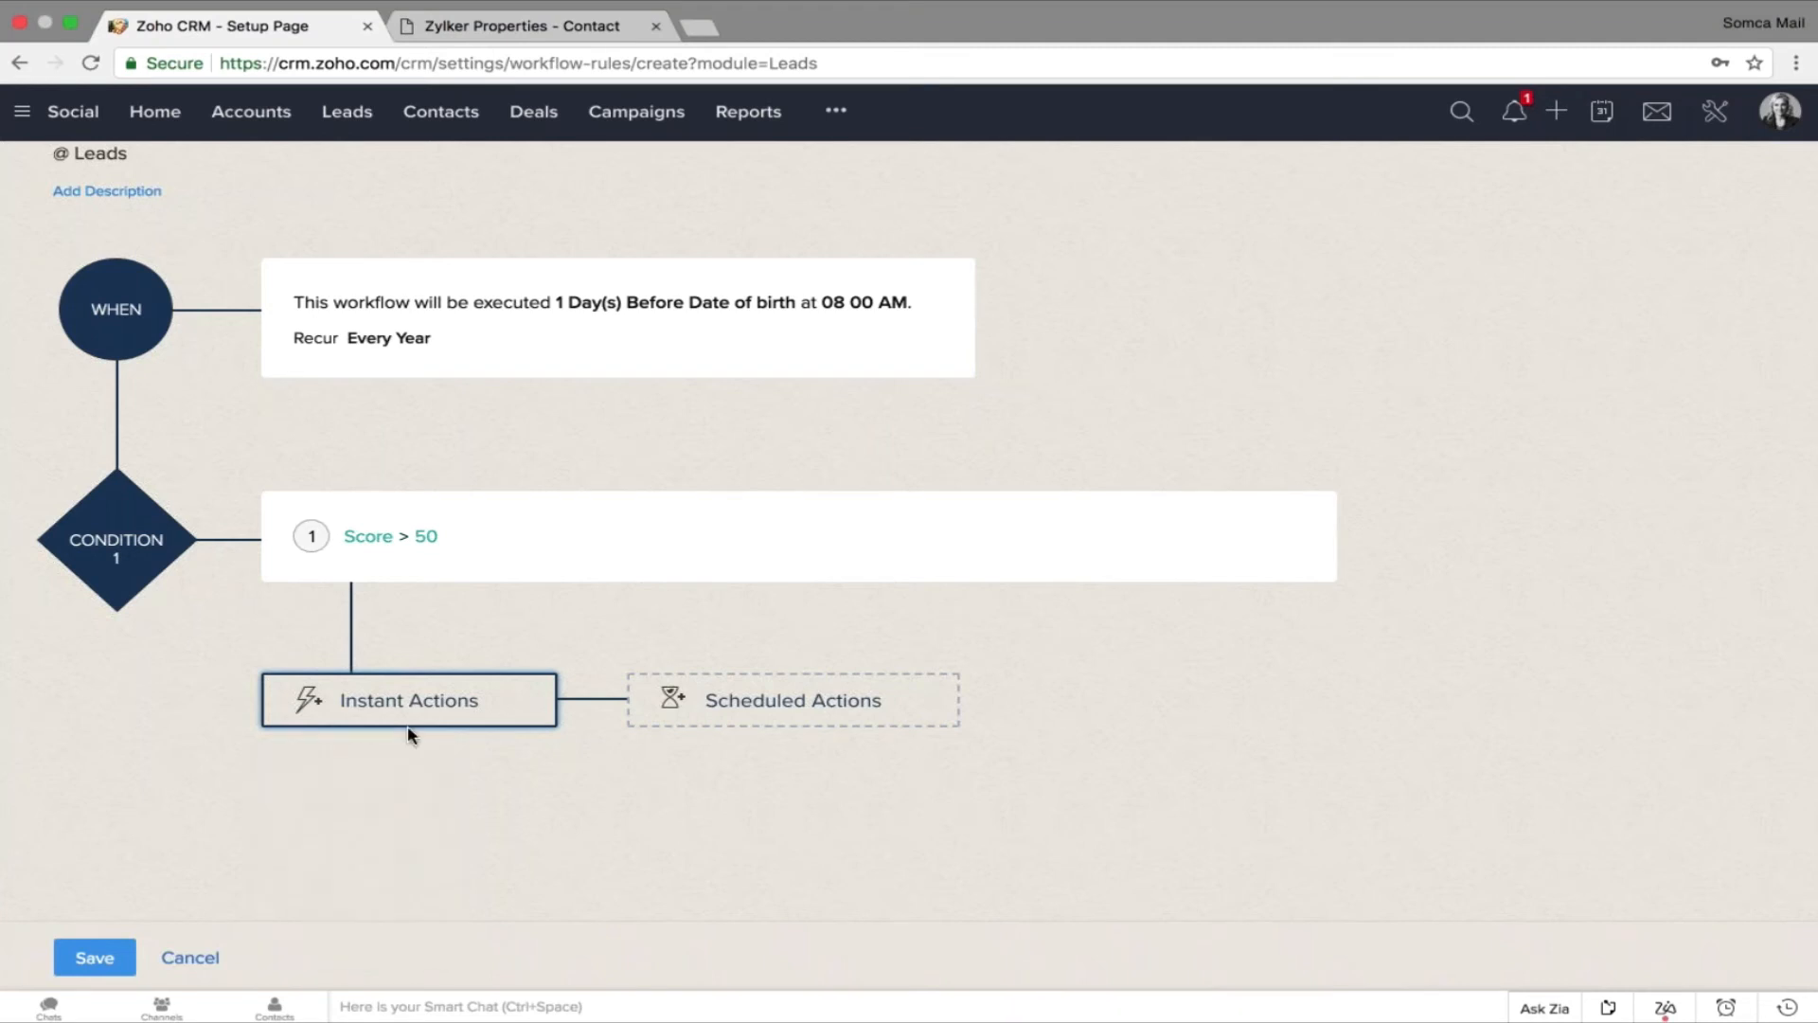
click(467, 792)
scroll(907, 464, down, 5)
scroll(907, 464, up, 5)
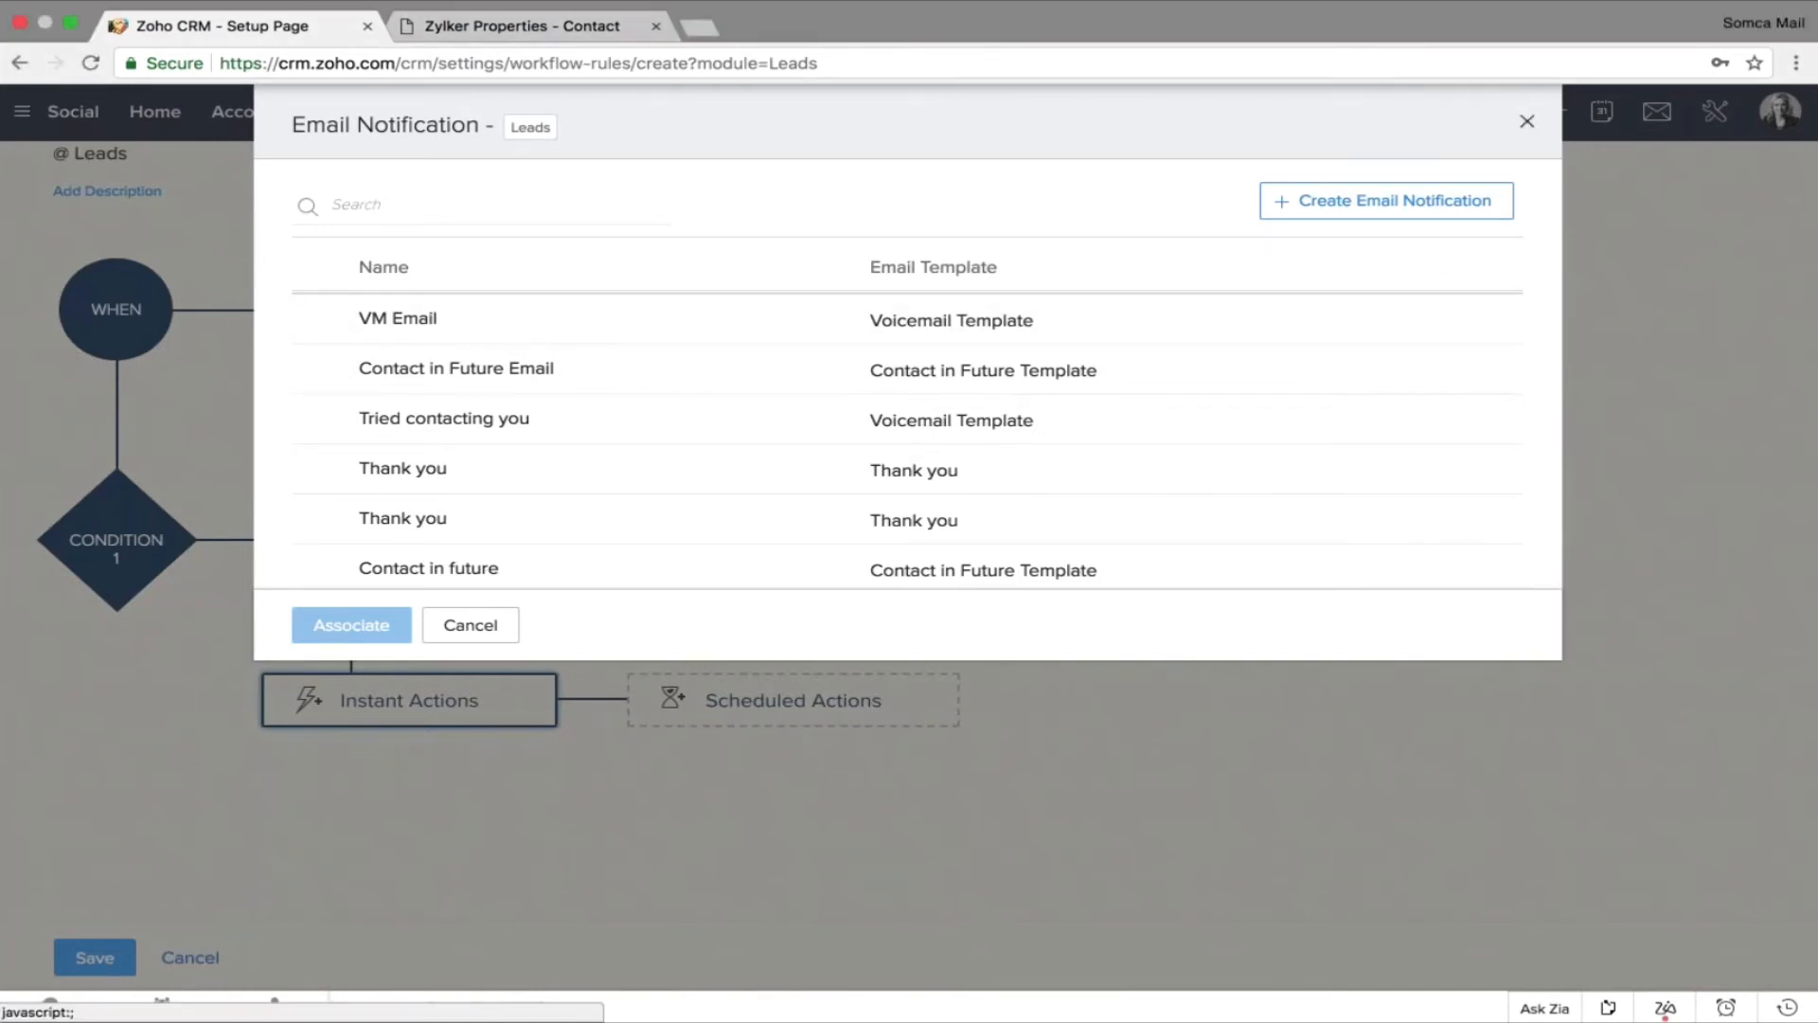
click(1530, 126)
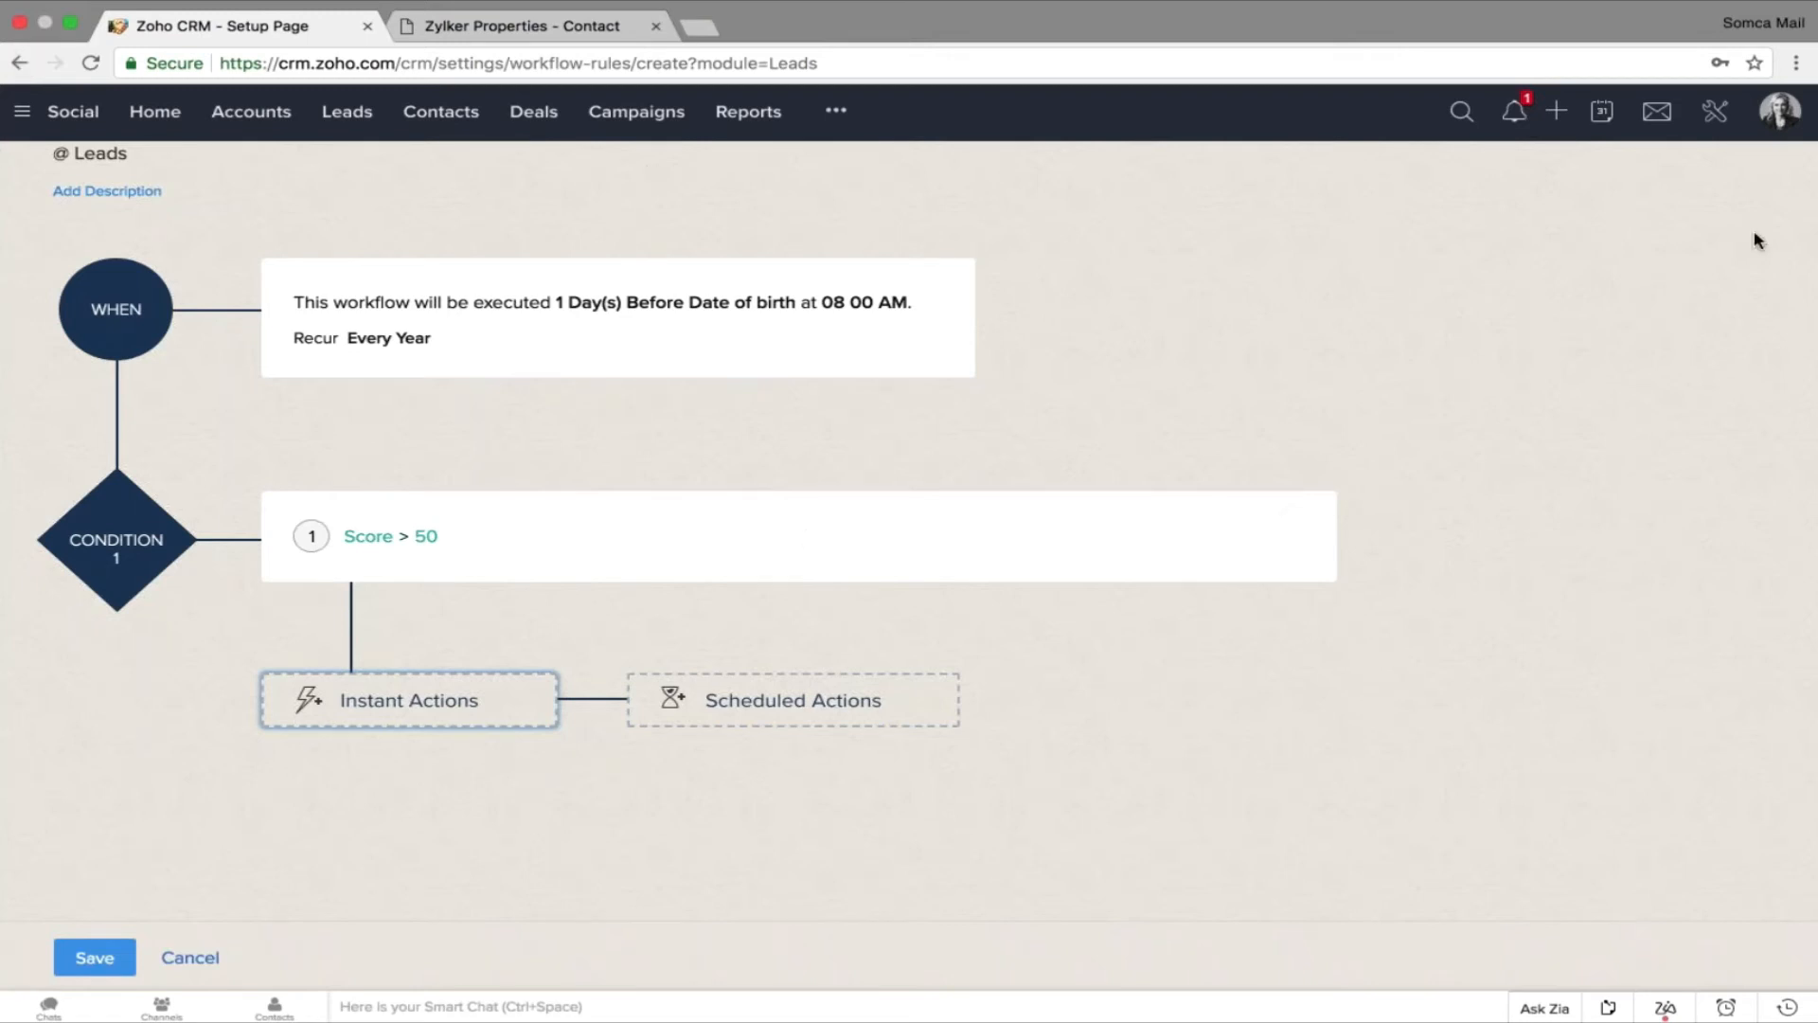
click(1714, 112)
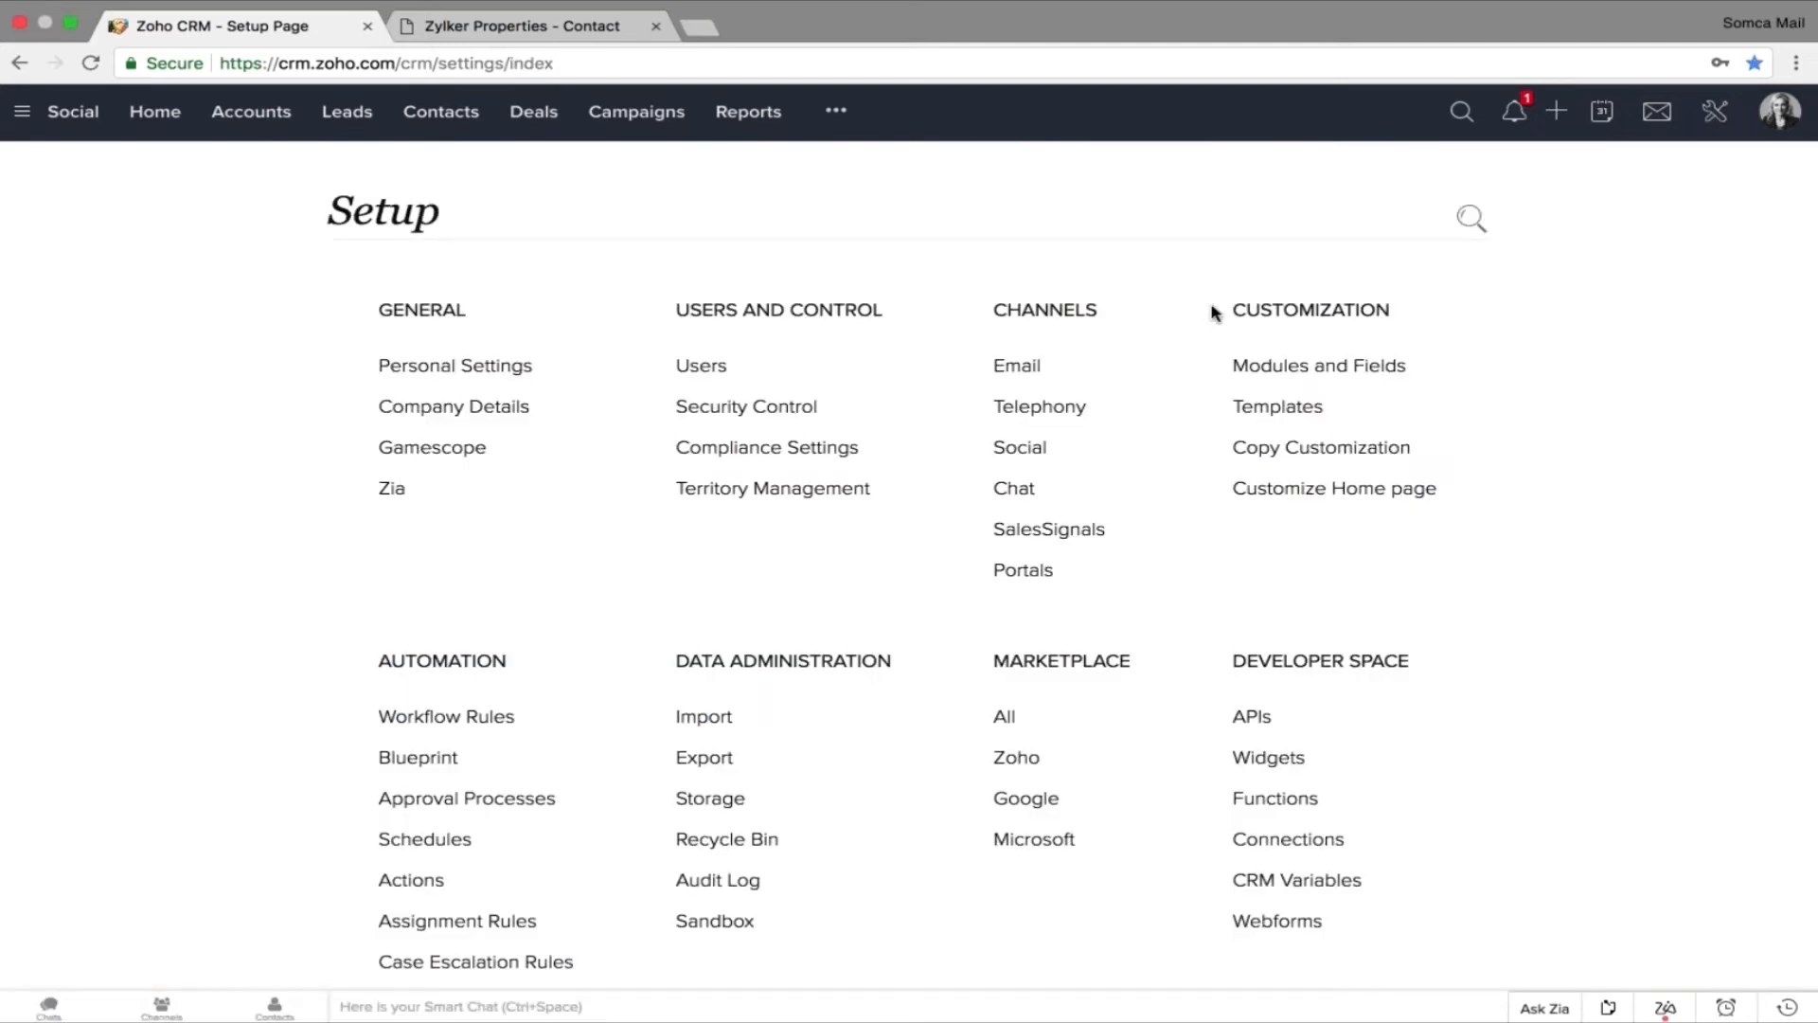
Open the Templates settings under Customization and start a new email template for the Leads module.
drag(1212, 312, 1423, 312)
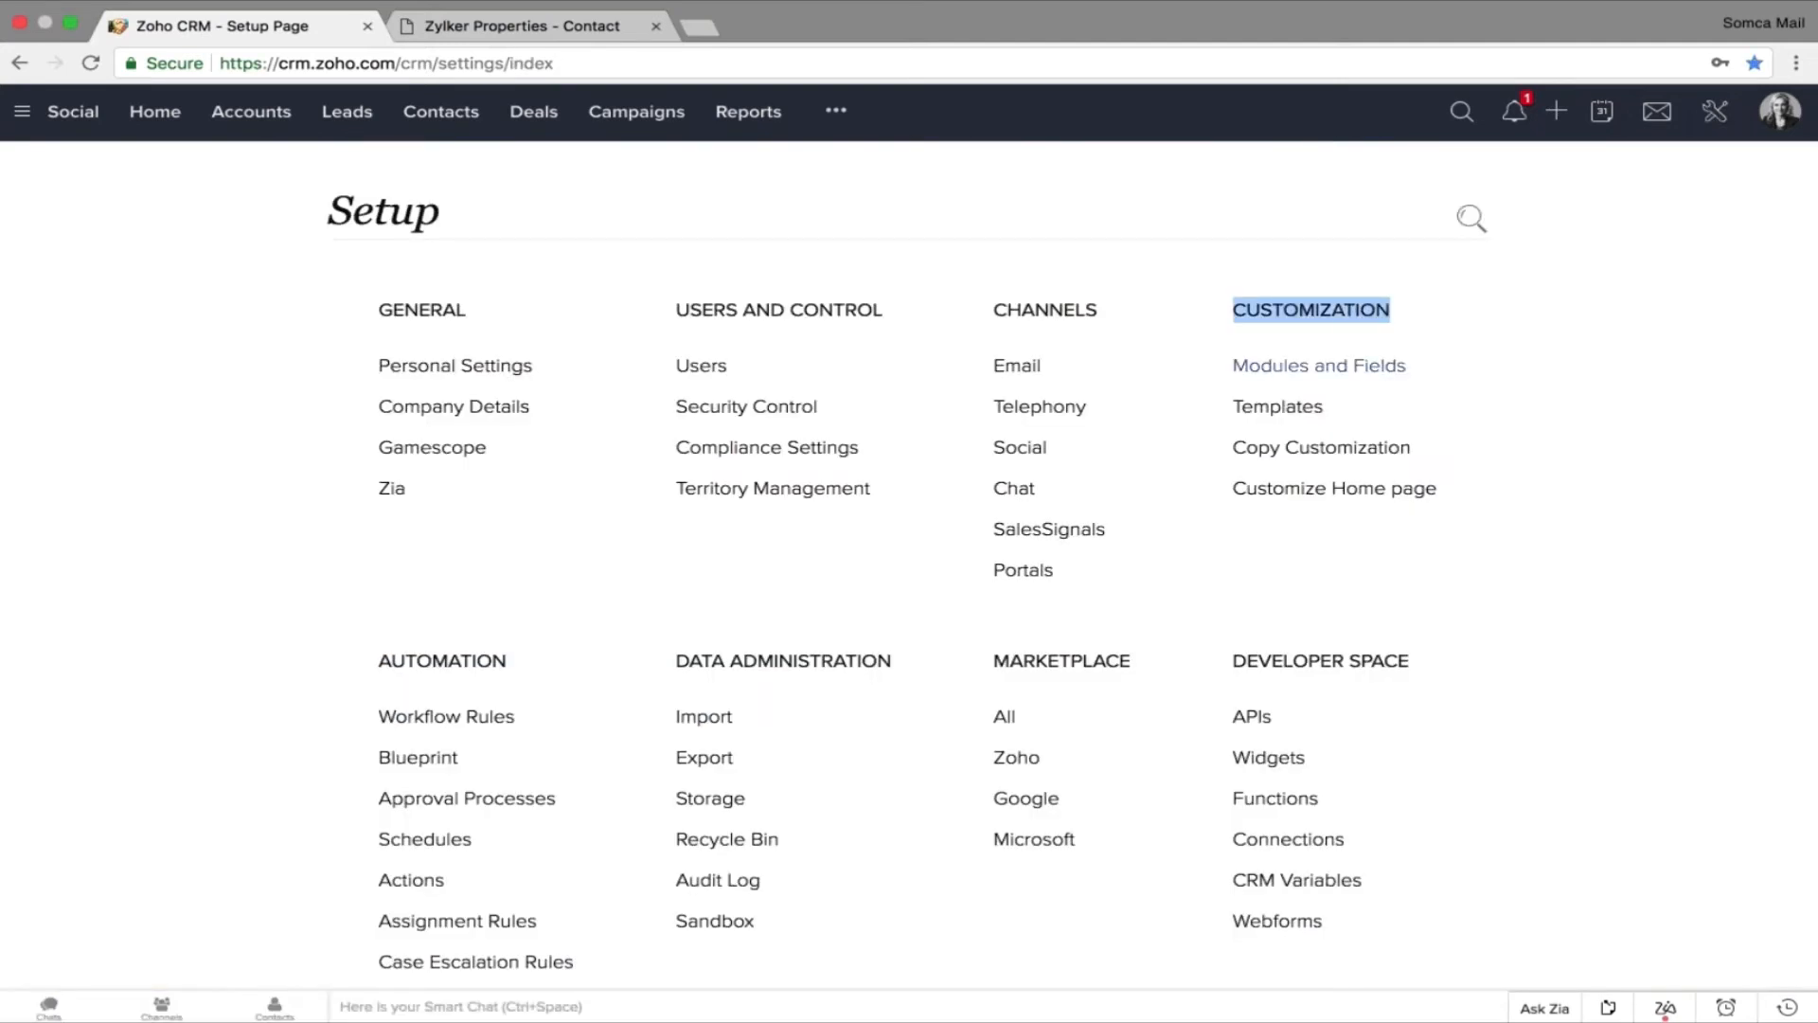
drag(1202, 410, 1376, 410)
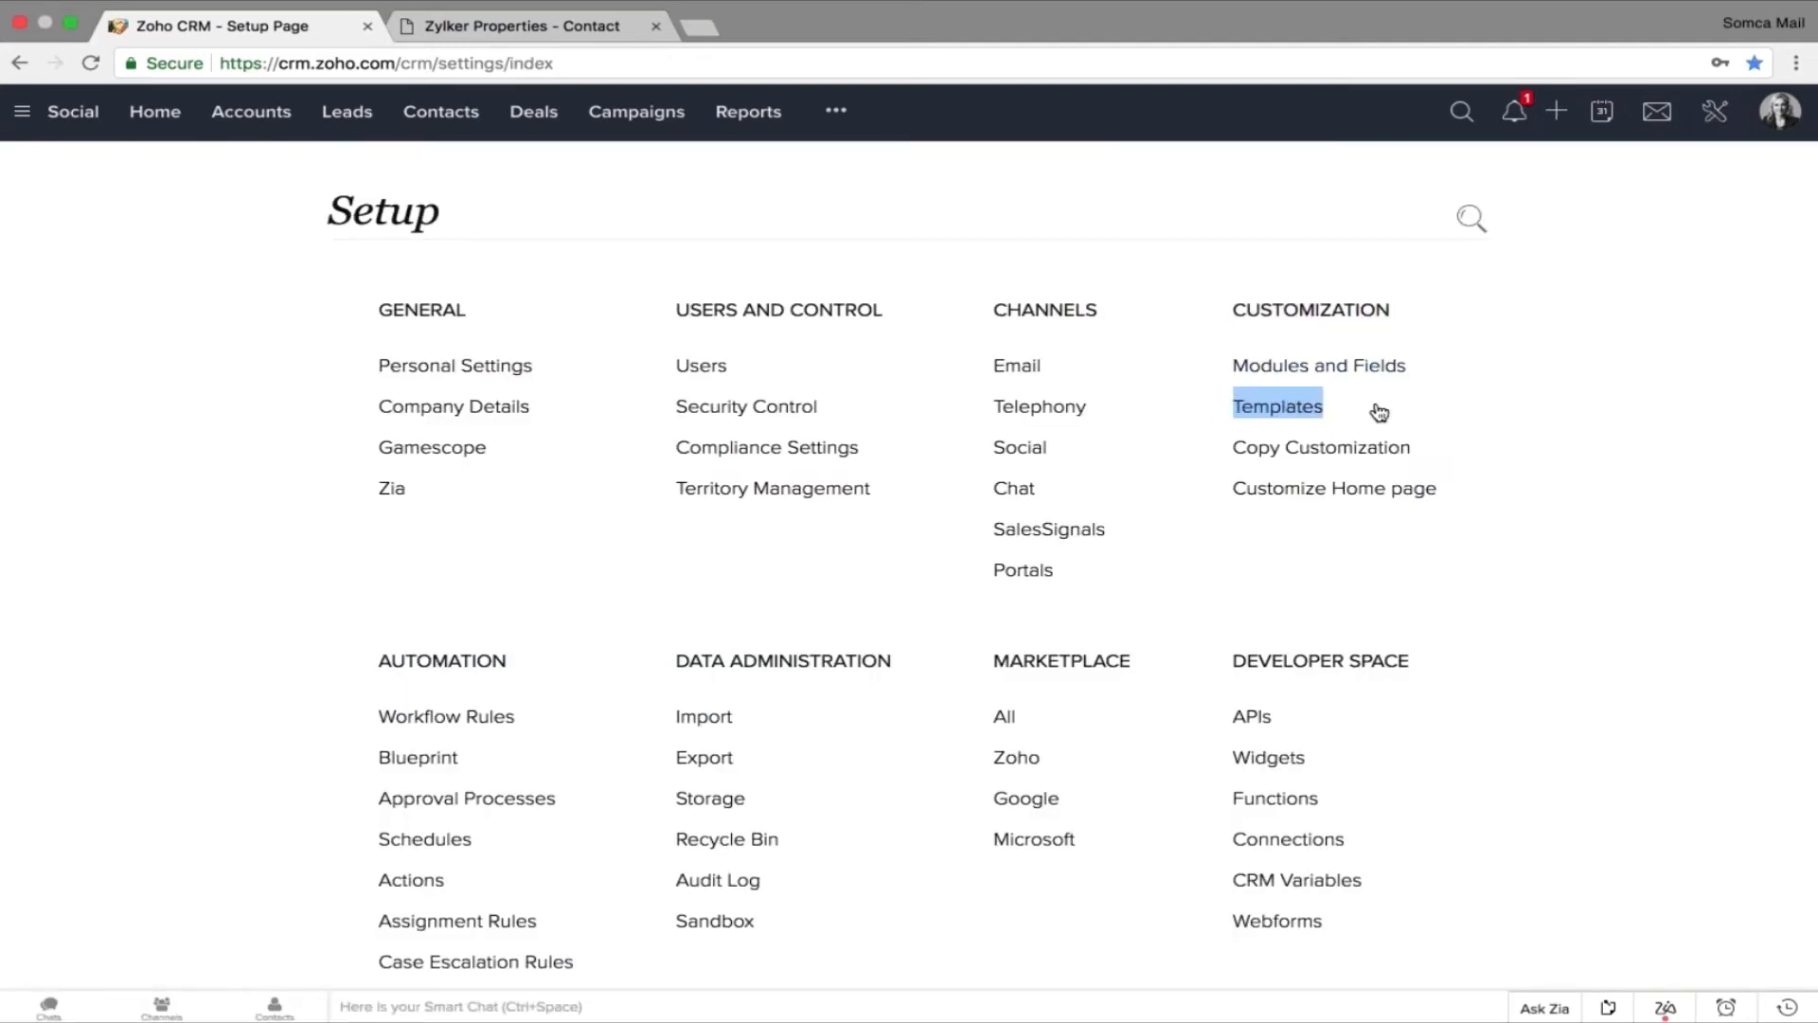
click(1299, 414)
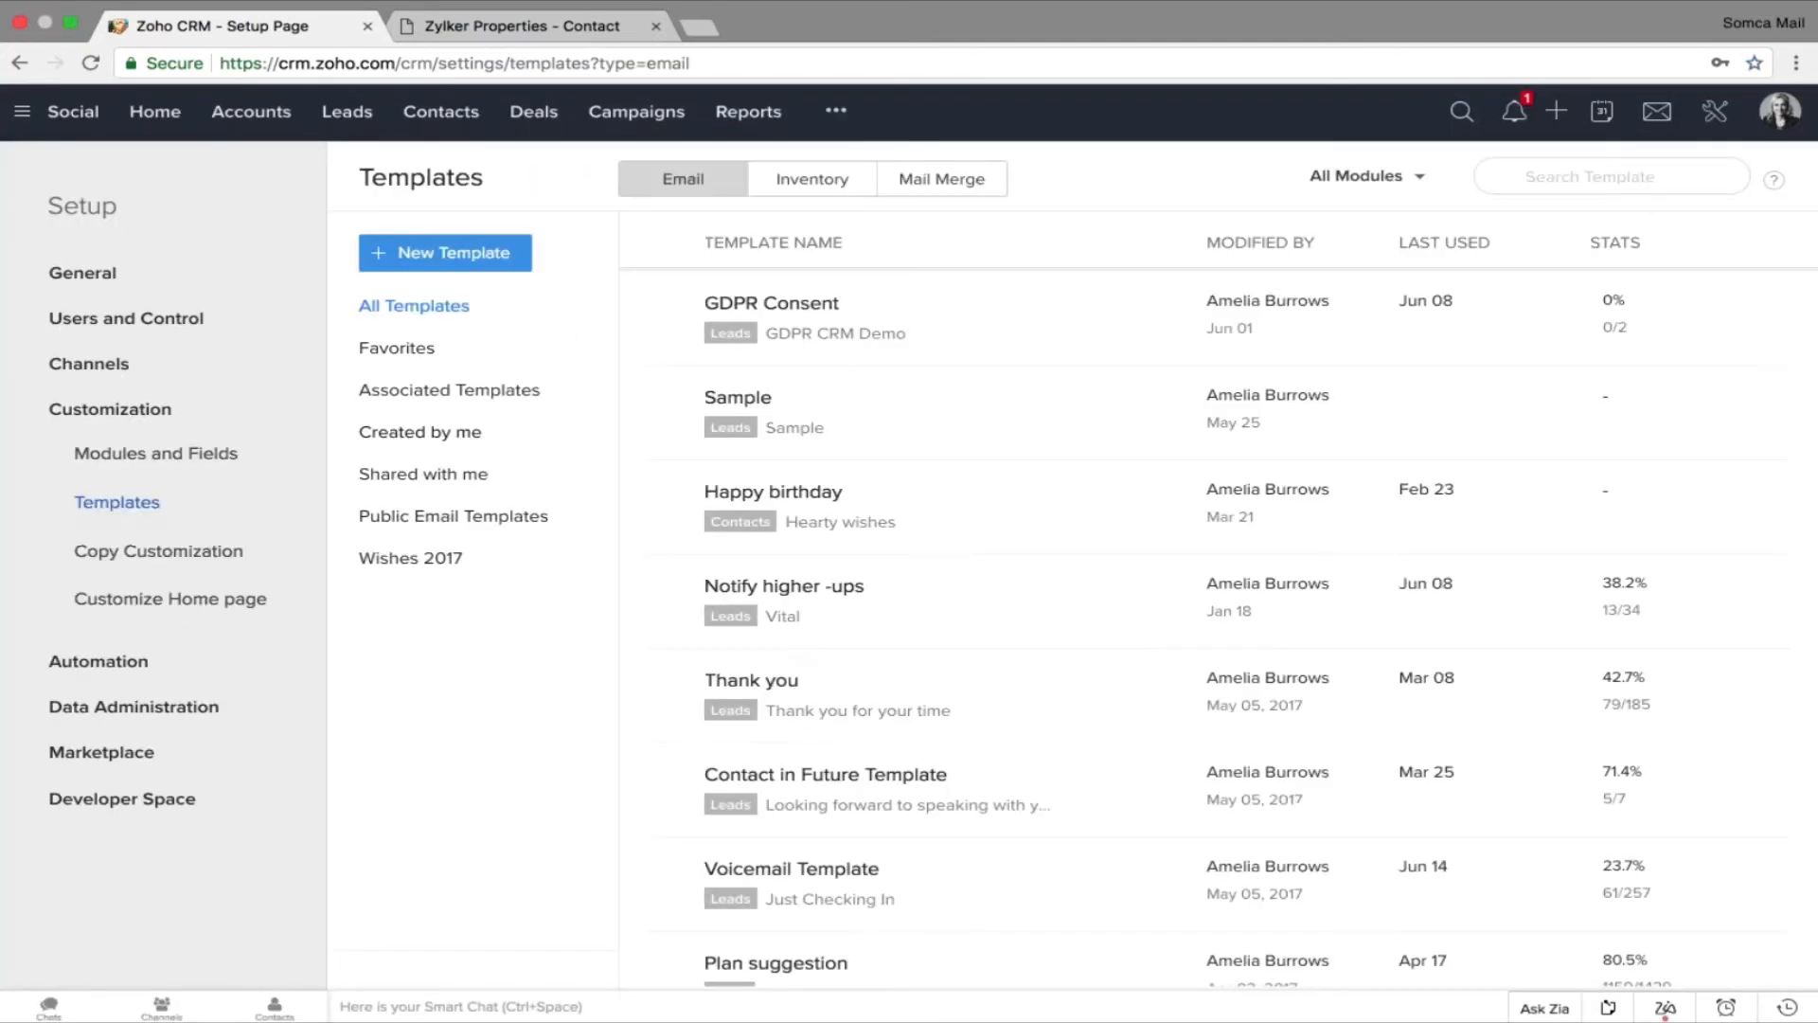
click(453, 269)
click(852, 189)
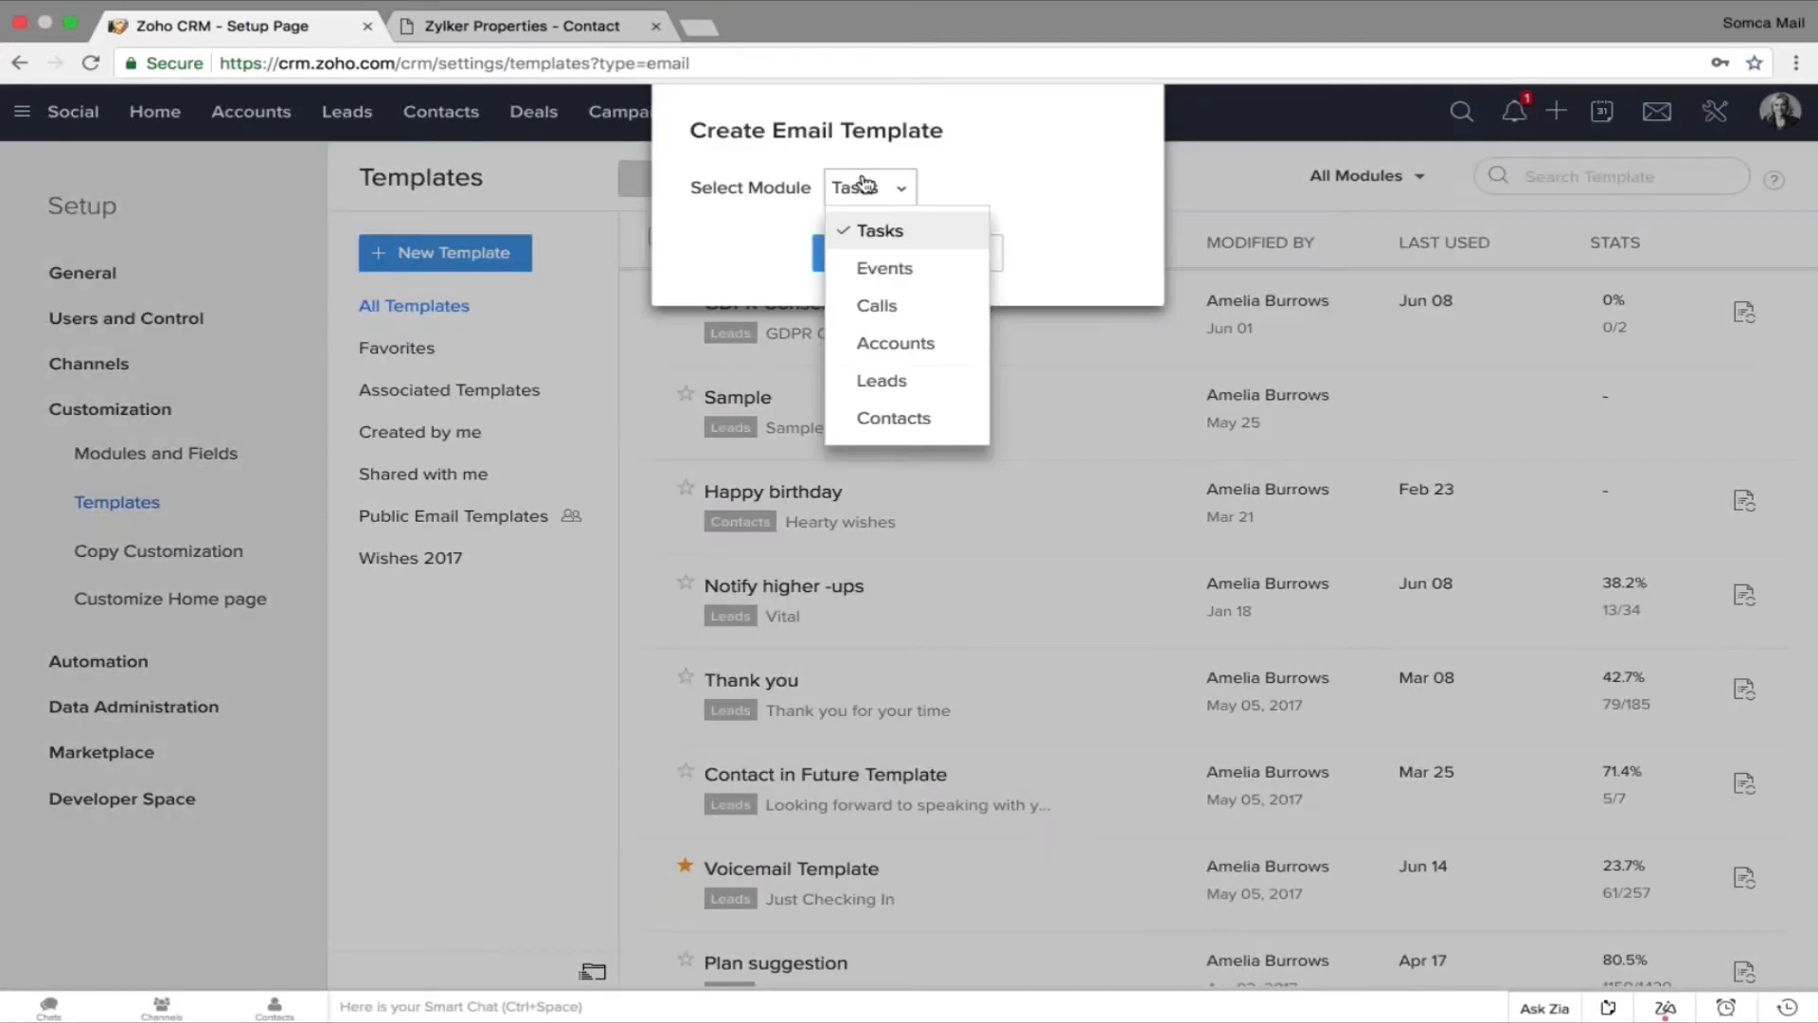
click(881, 378)
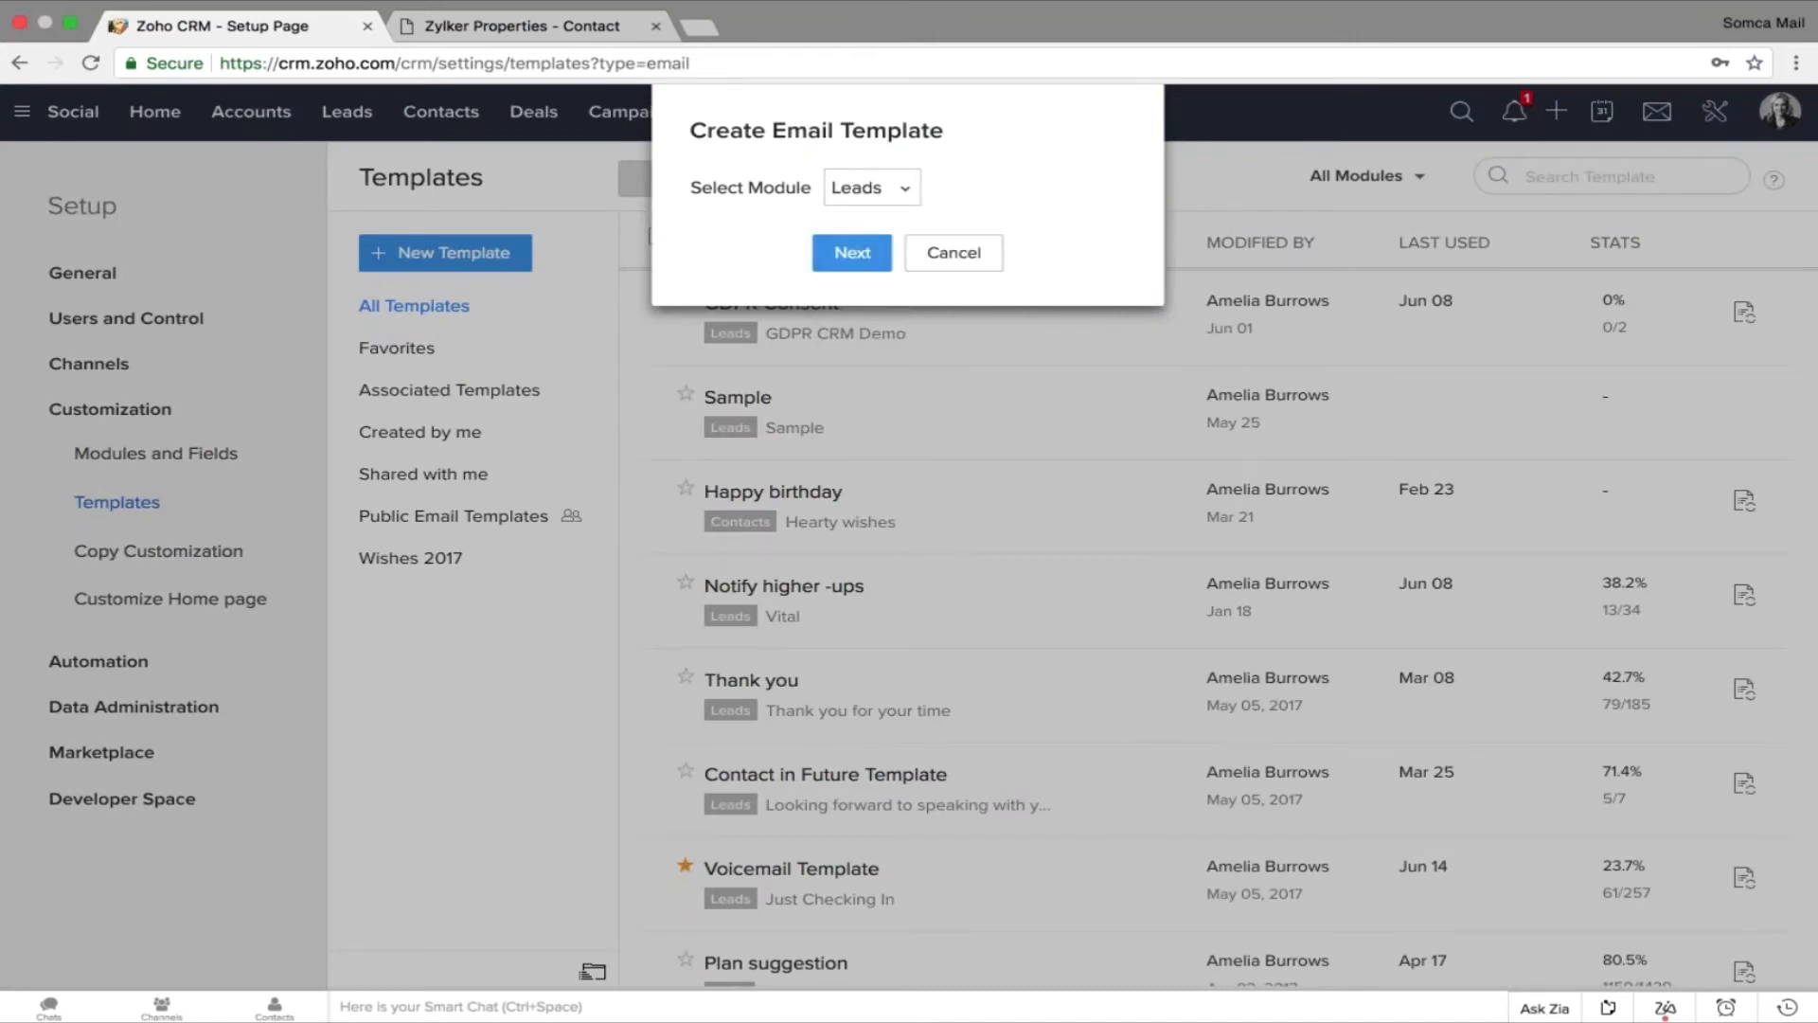
click(852, 253)
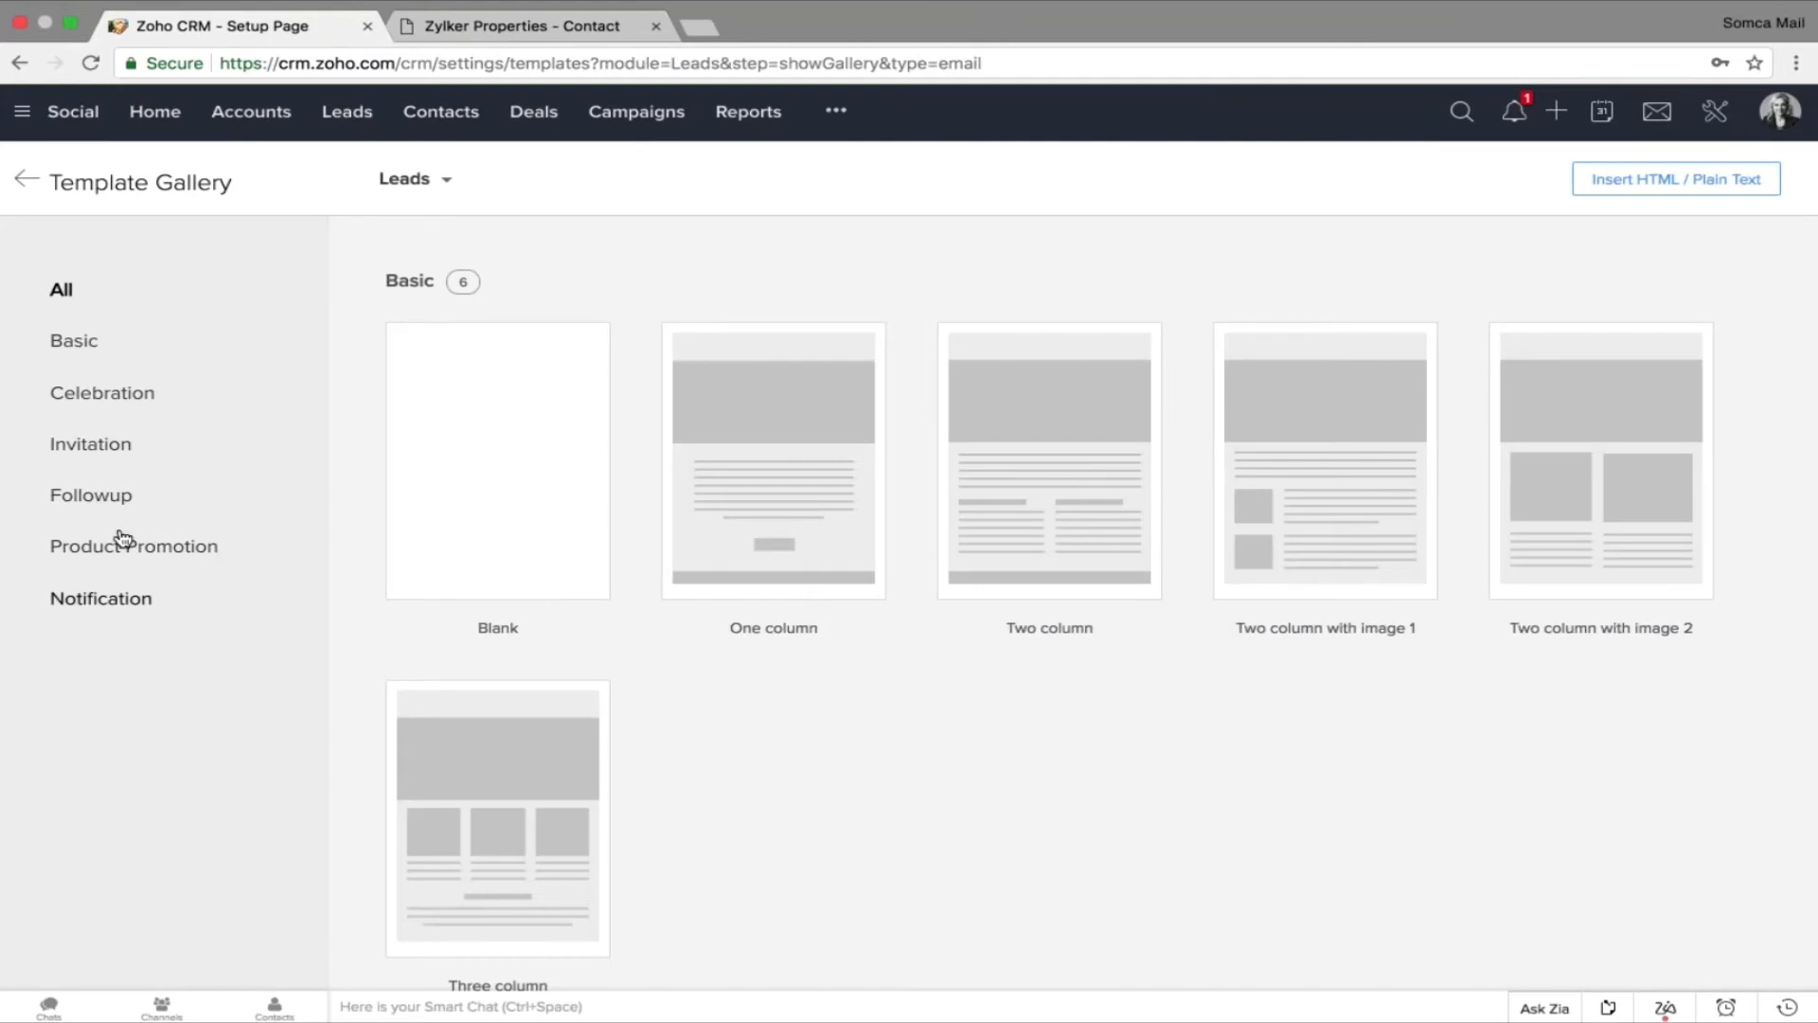
Preview the Birthday 2 design from the Celebration category and select it for the new template.
click(93, 398)
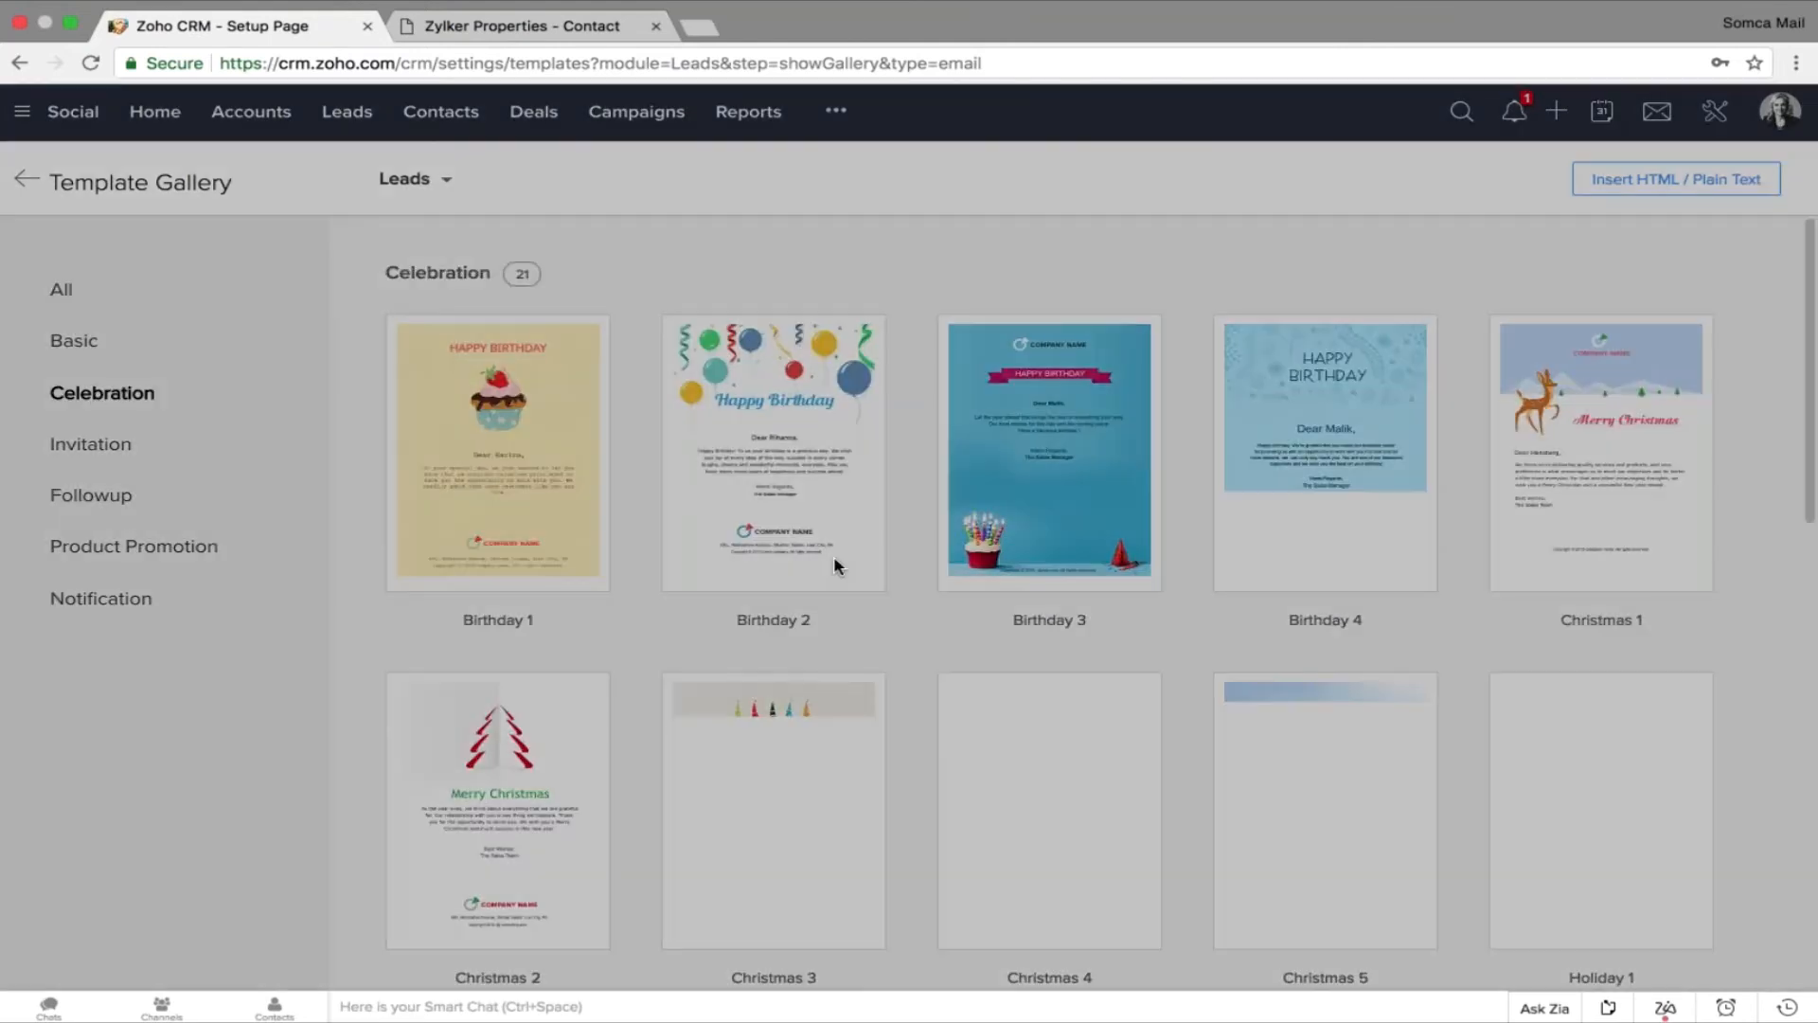
click(833, 555)
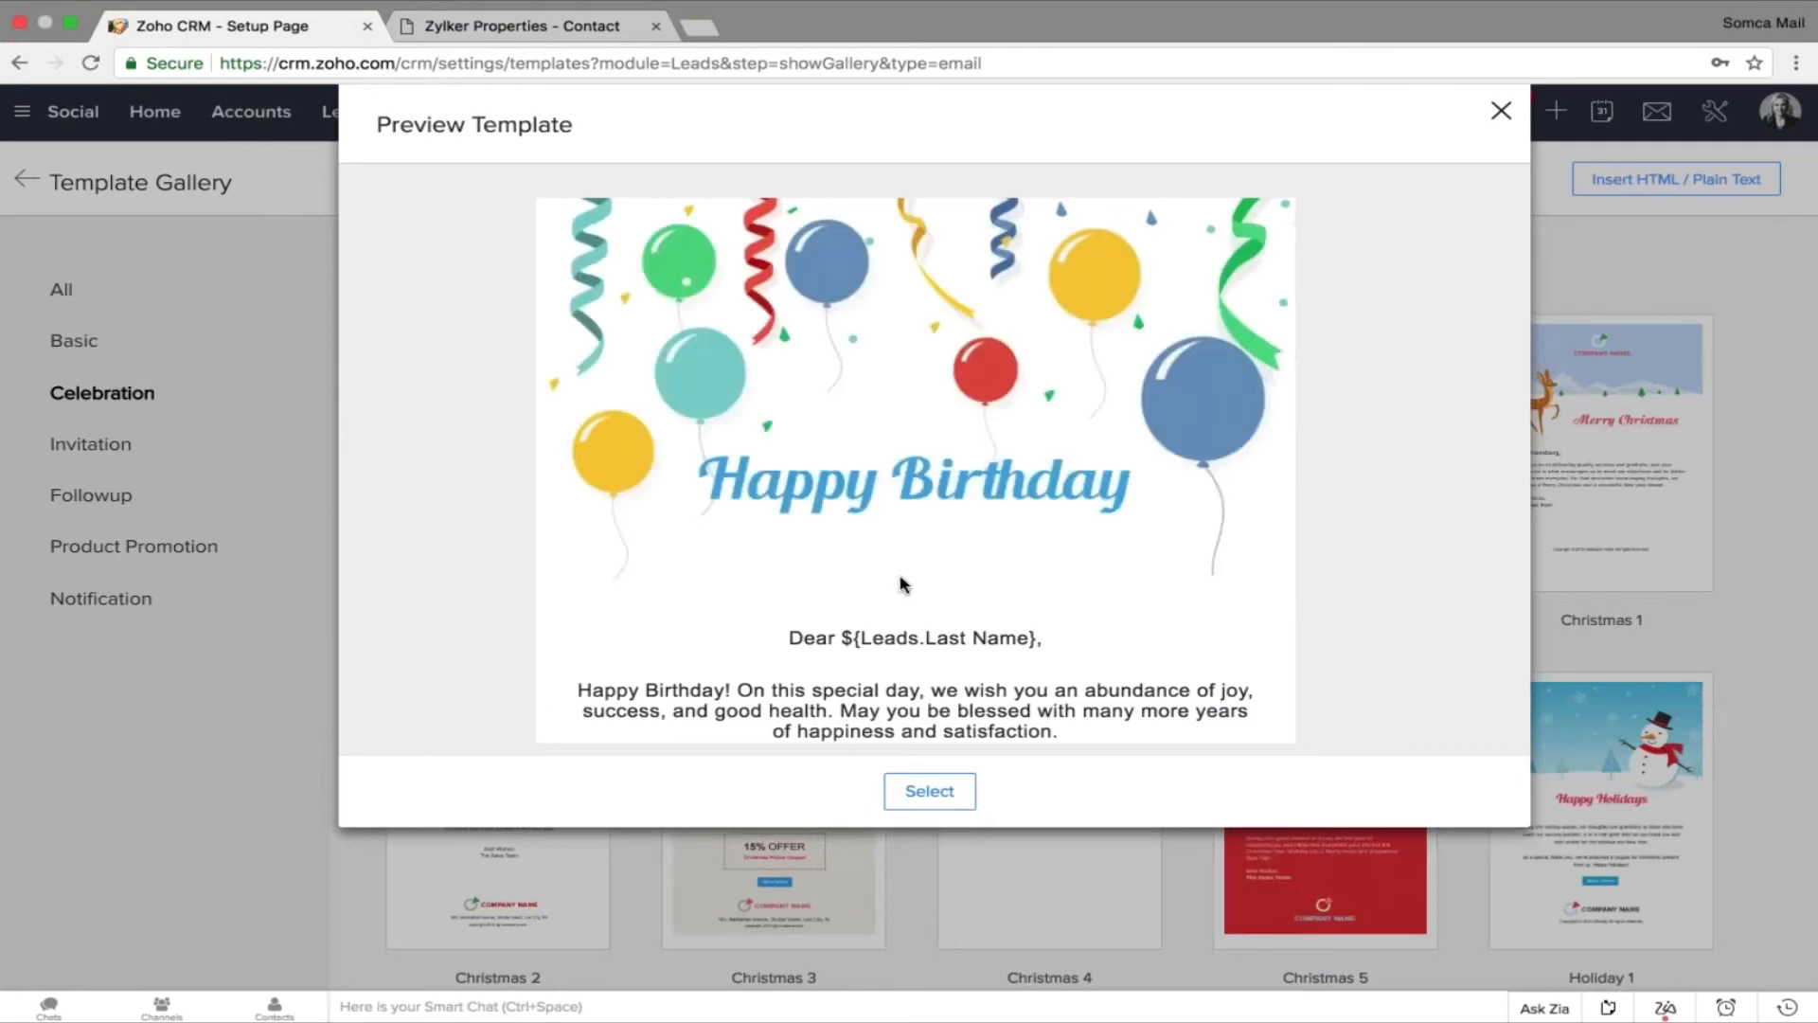
scroll(901, 584, down, 5)
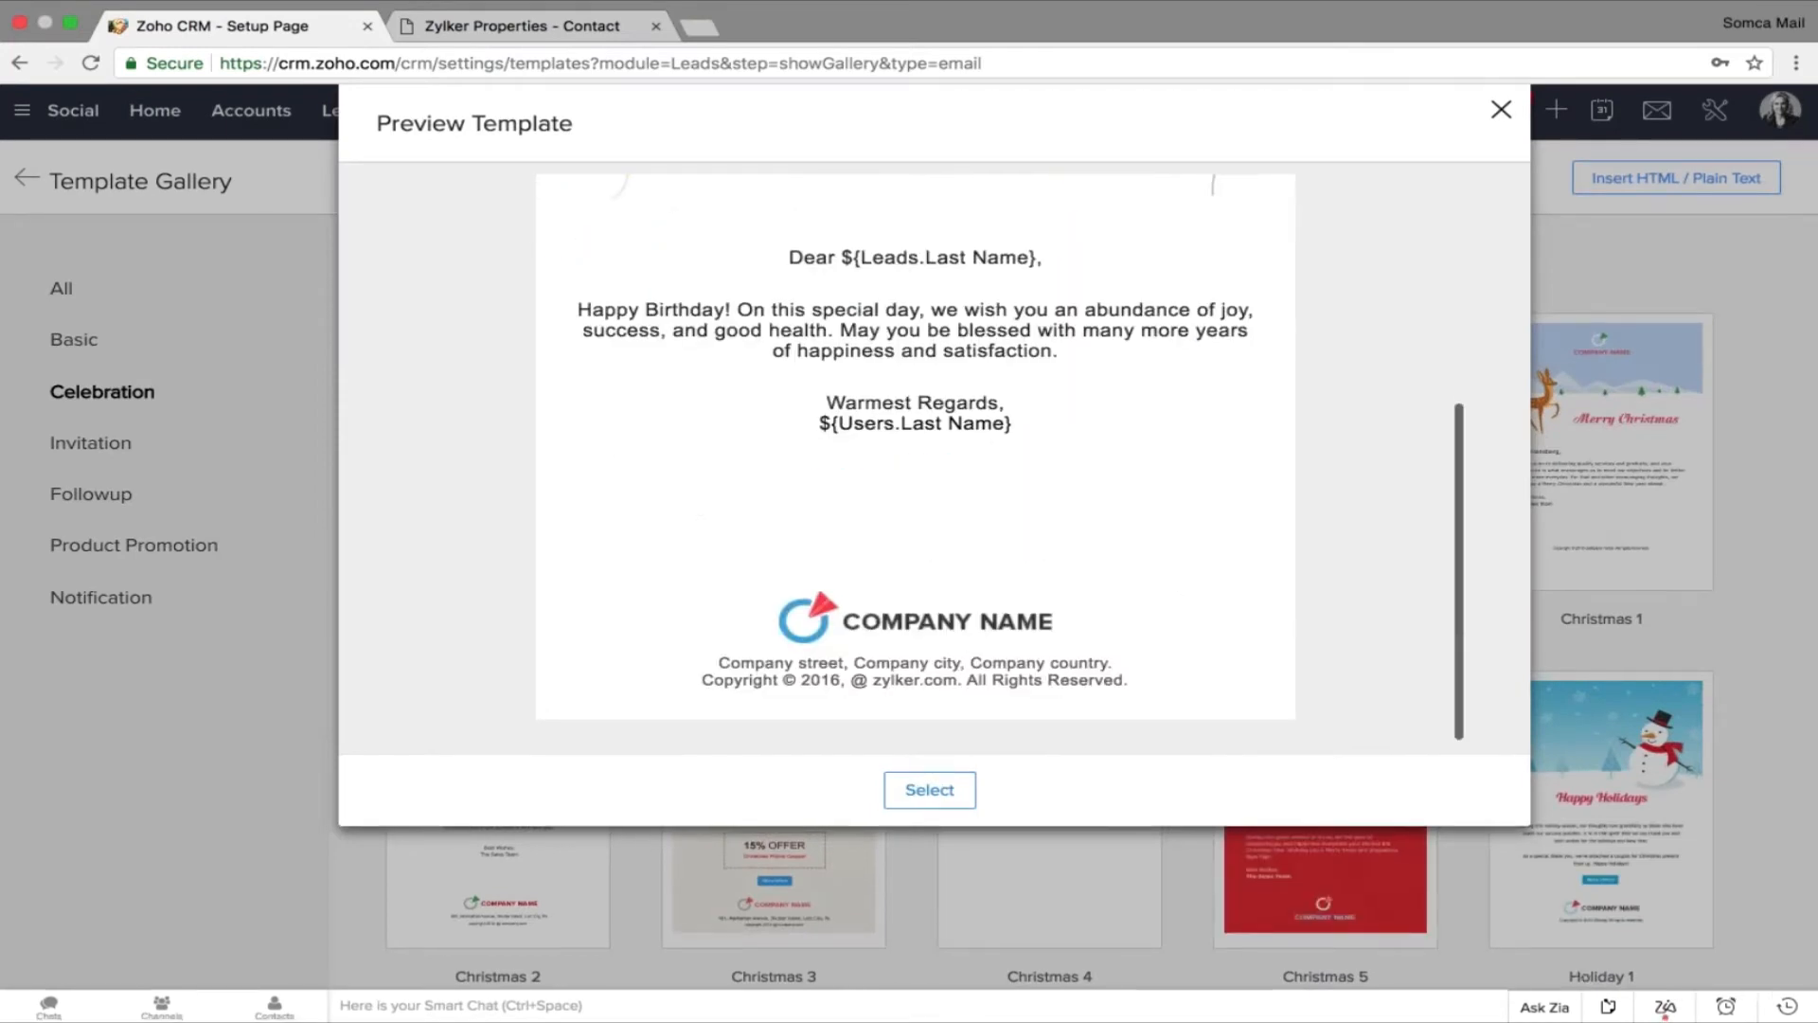
click(929, 789)
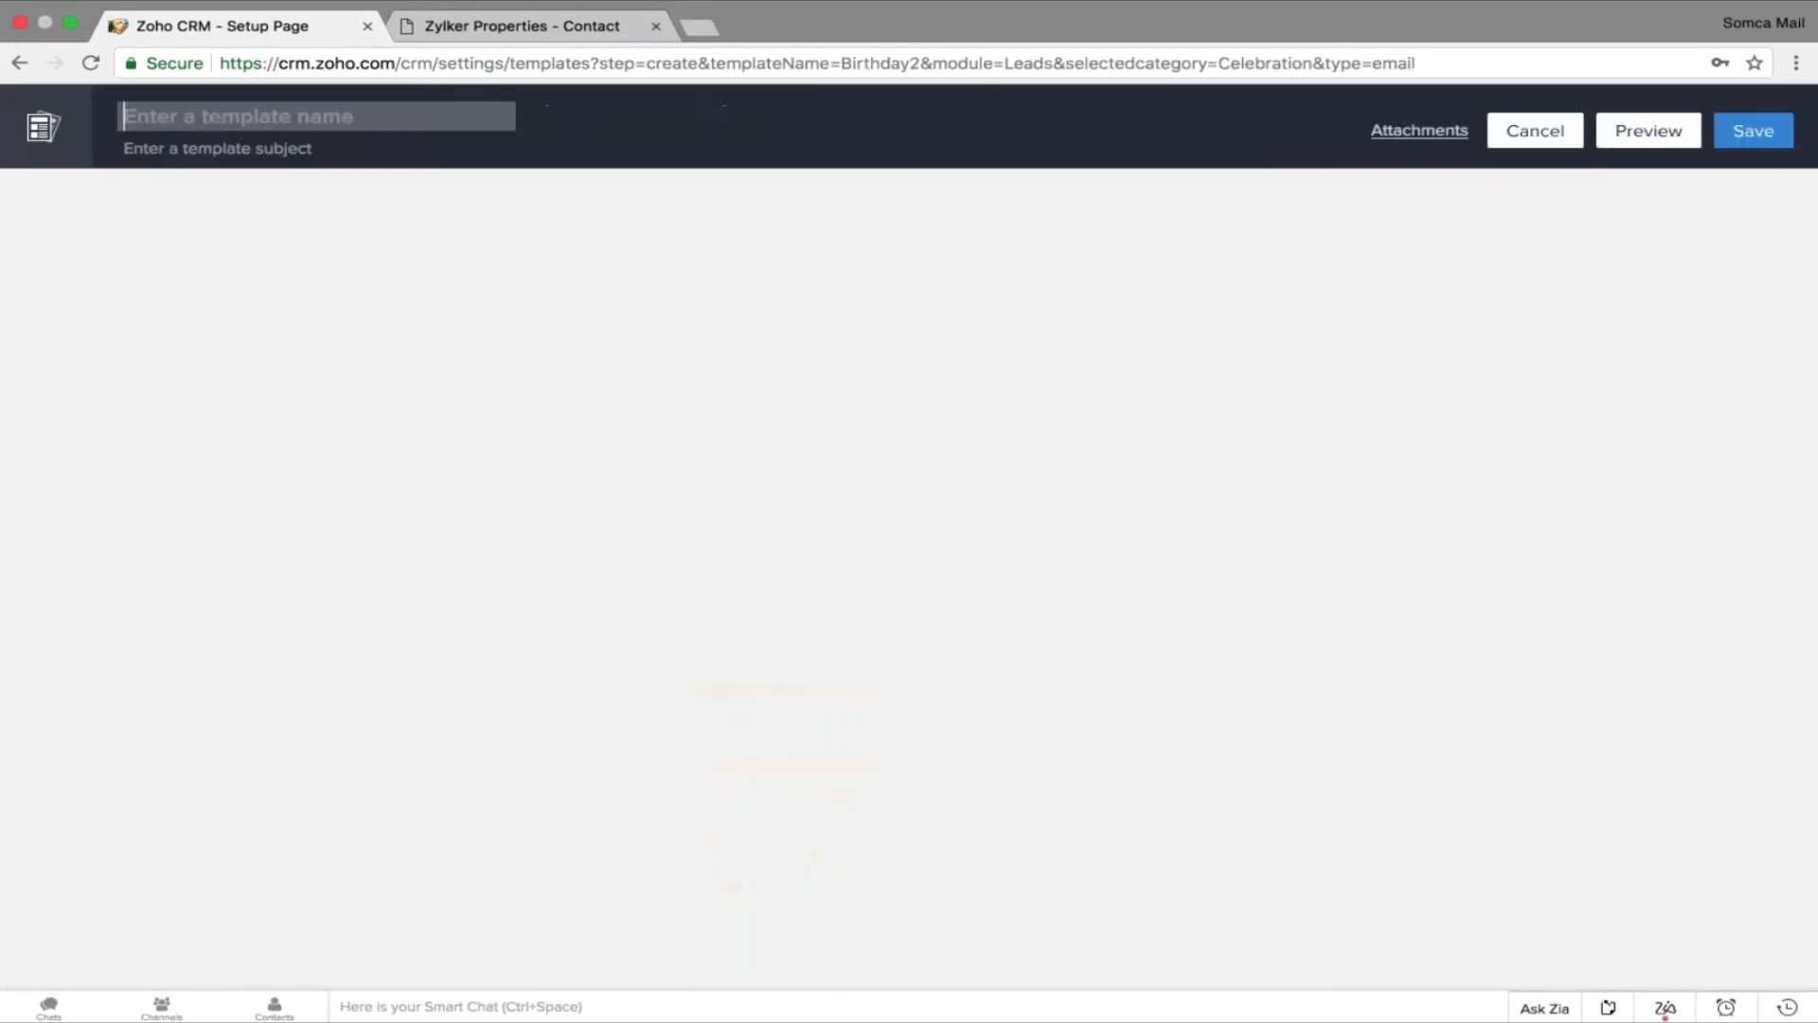
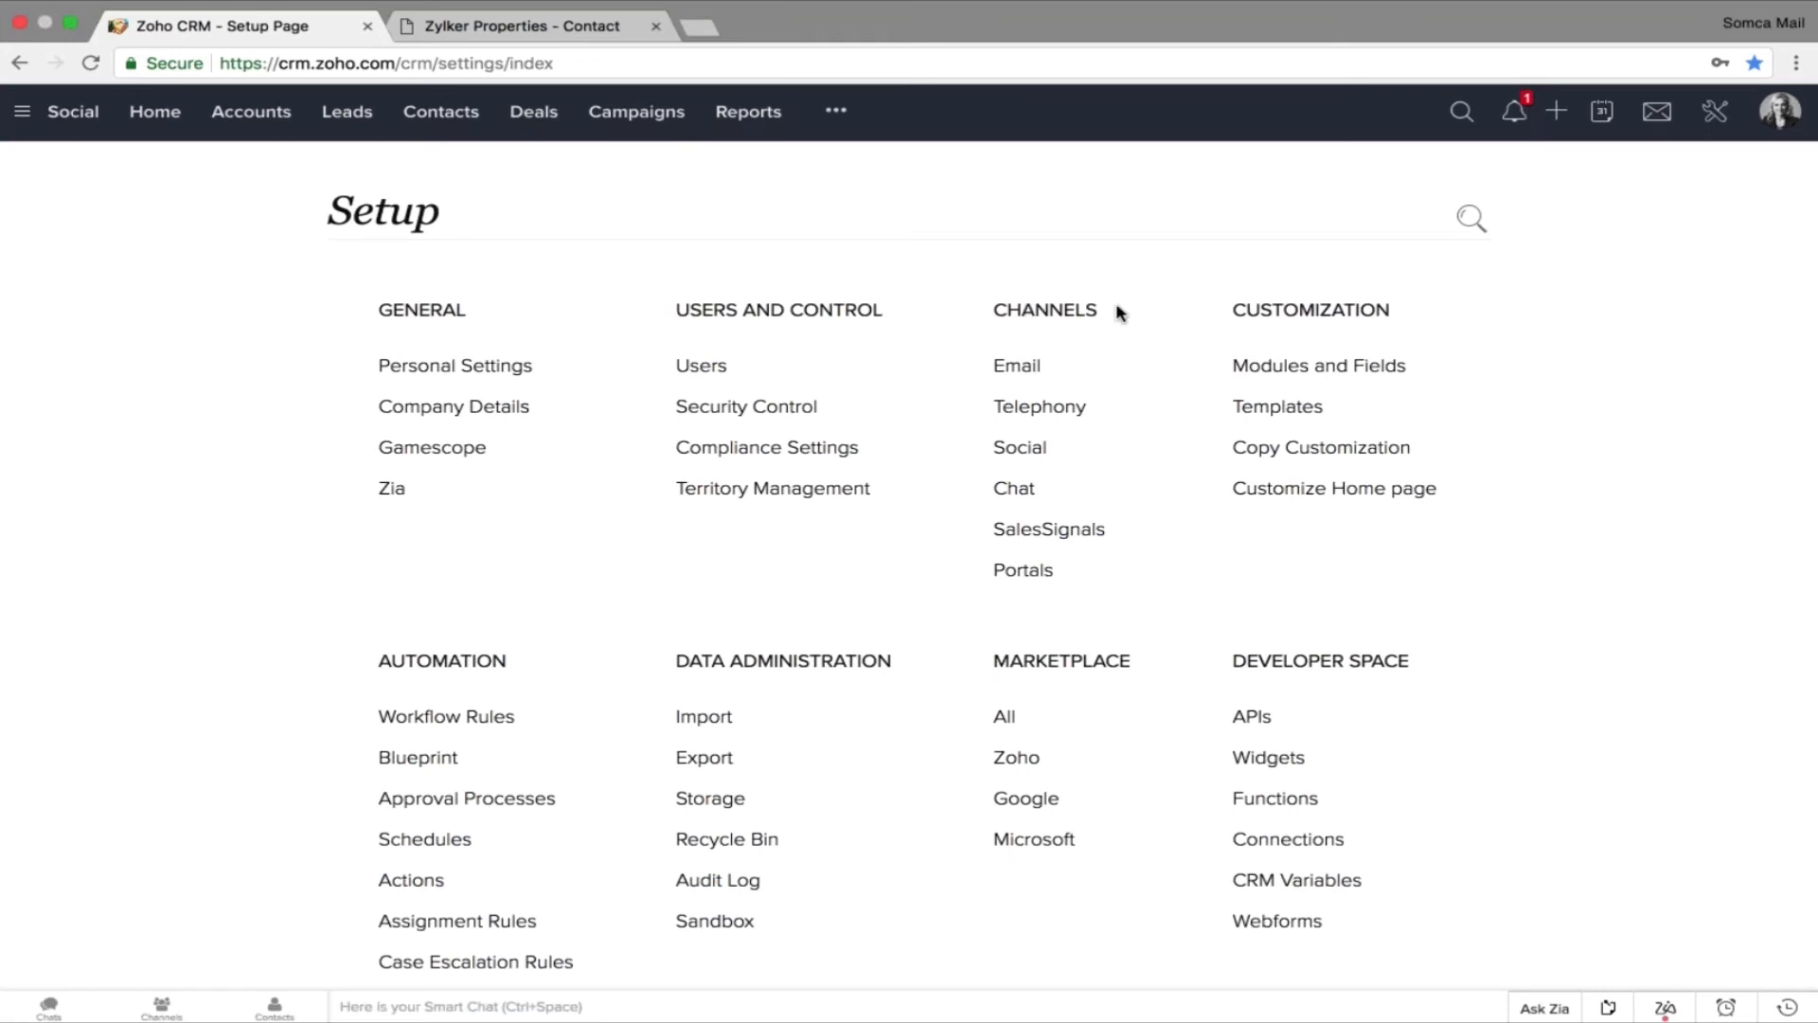
Open the Email channel settings from Setup and highlight the IMAP Integration heading.
click(1016, 366)
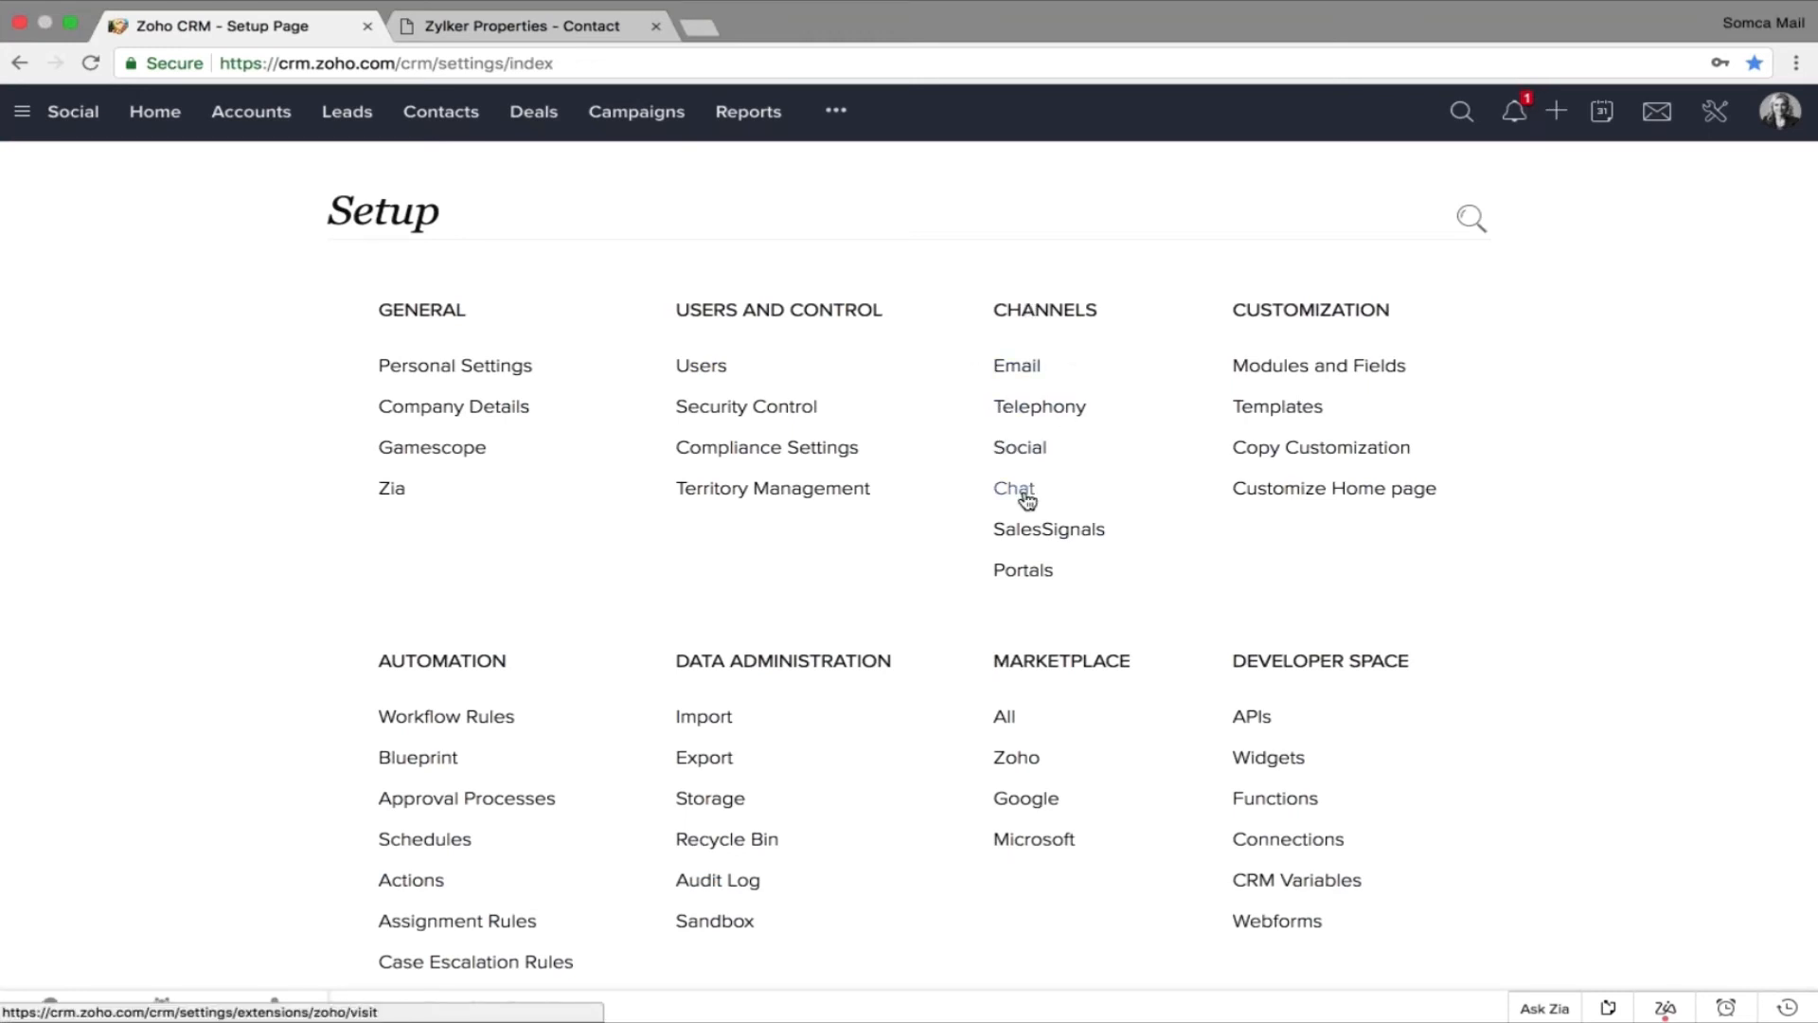
click(1028, 376)
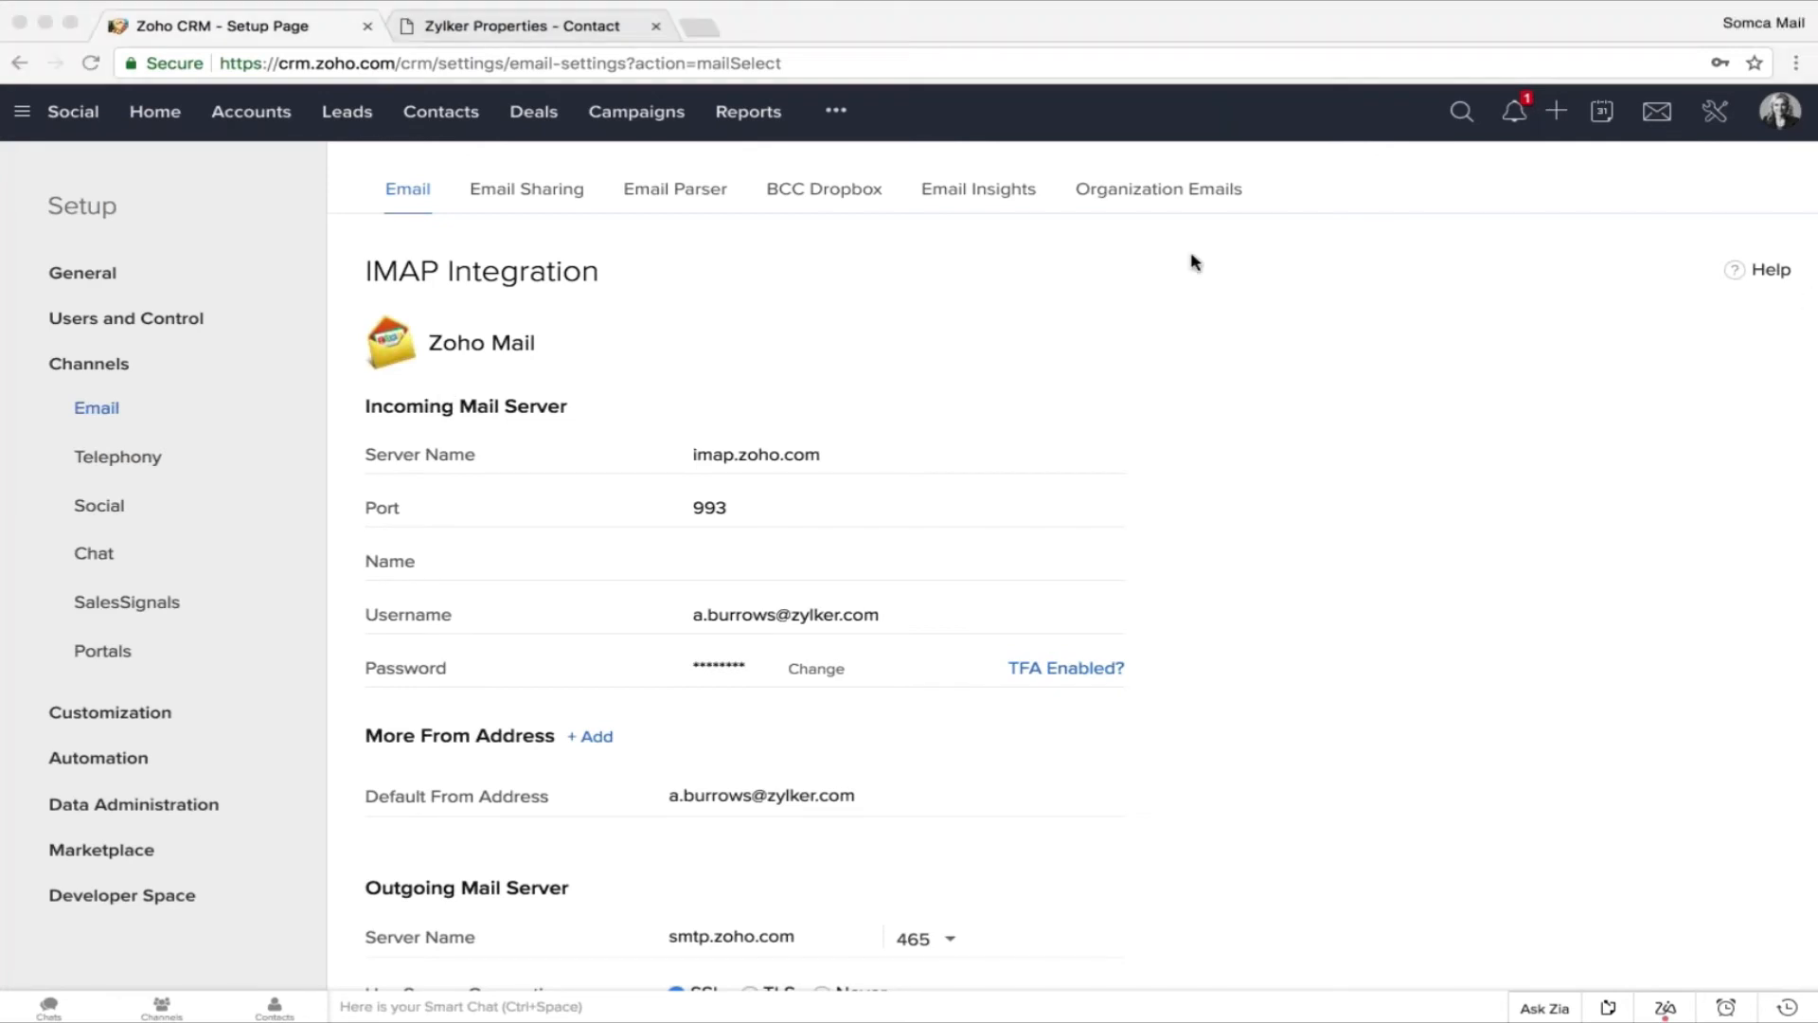
click(357, 289)
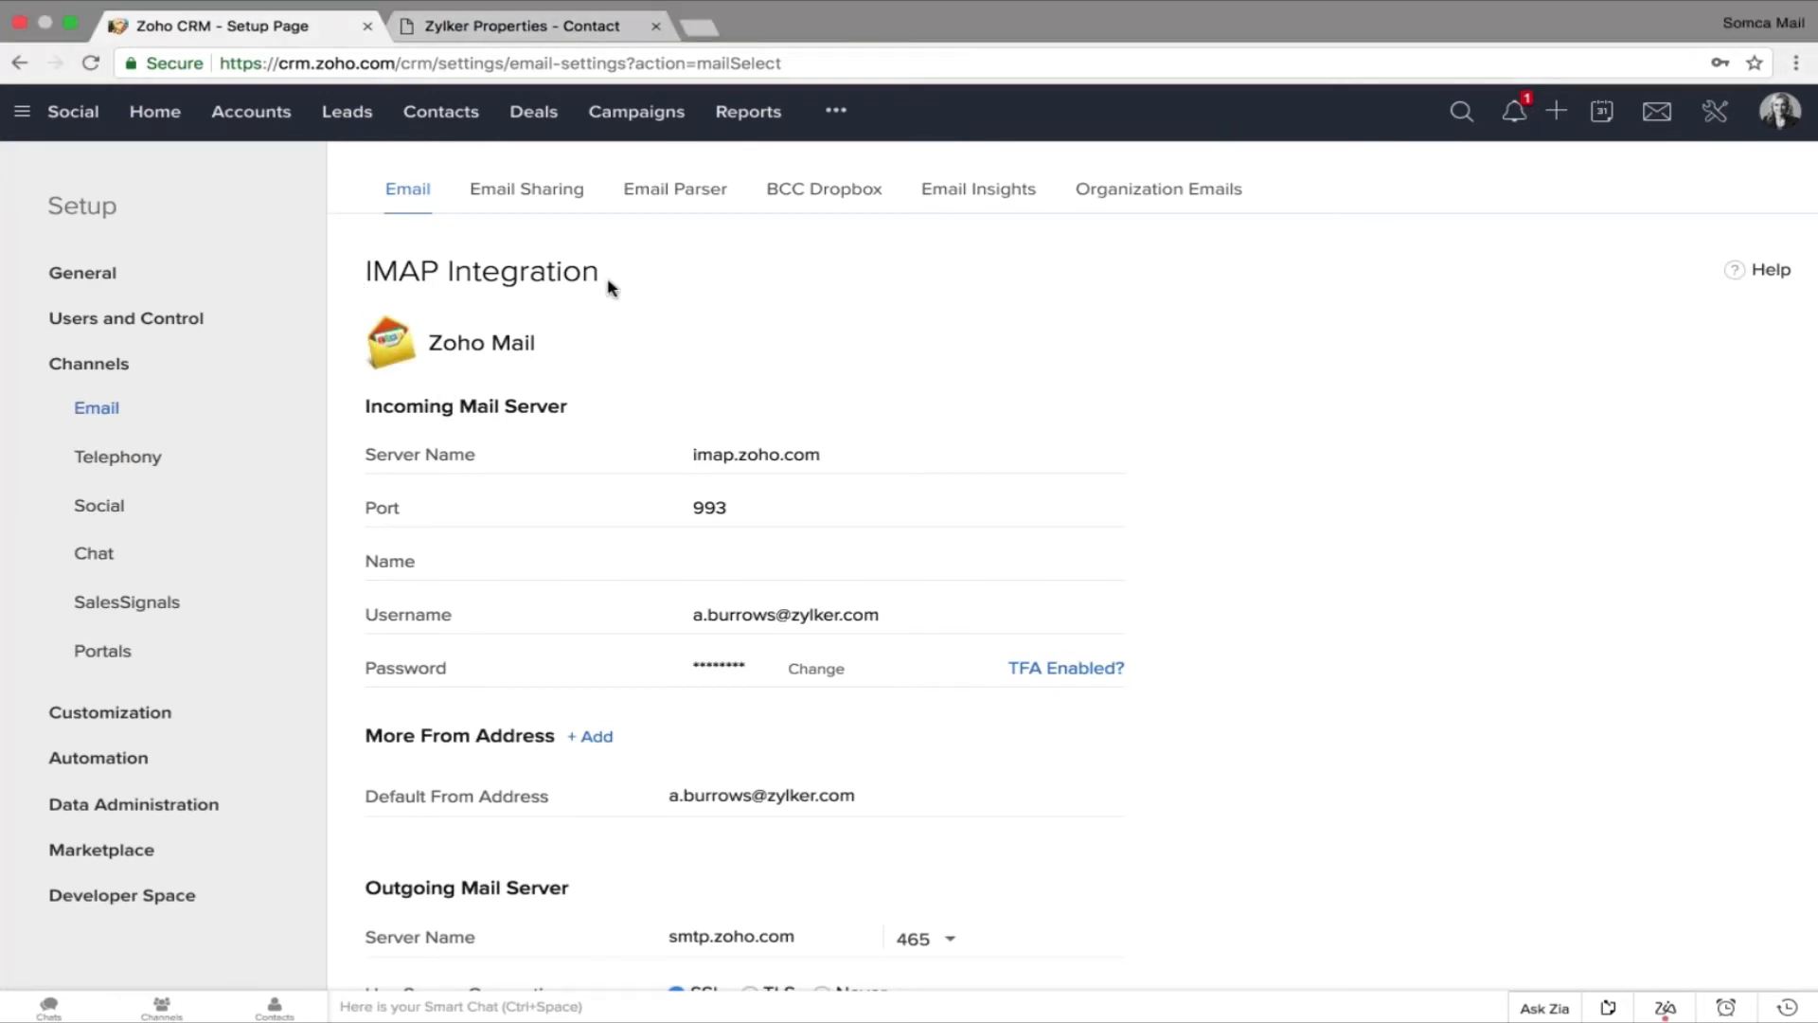
drag(611, 284, 365, 273)
triple_click(392, 269)
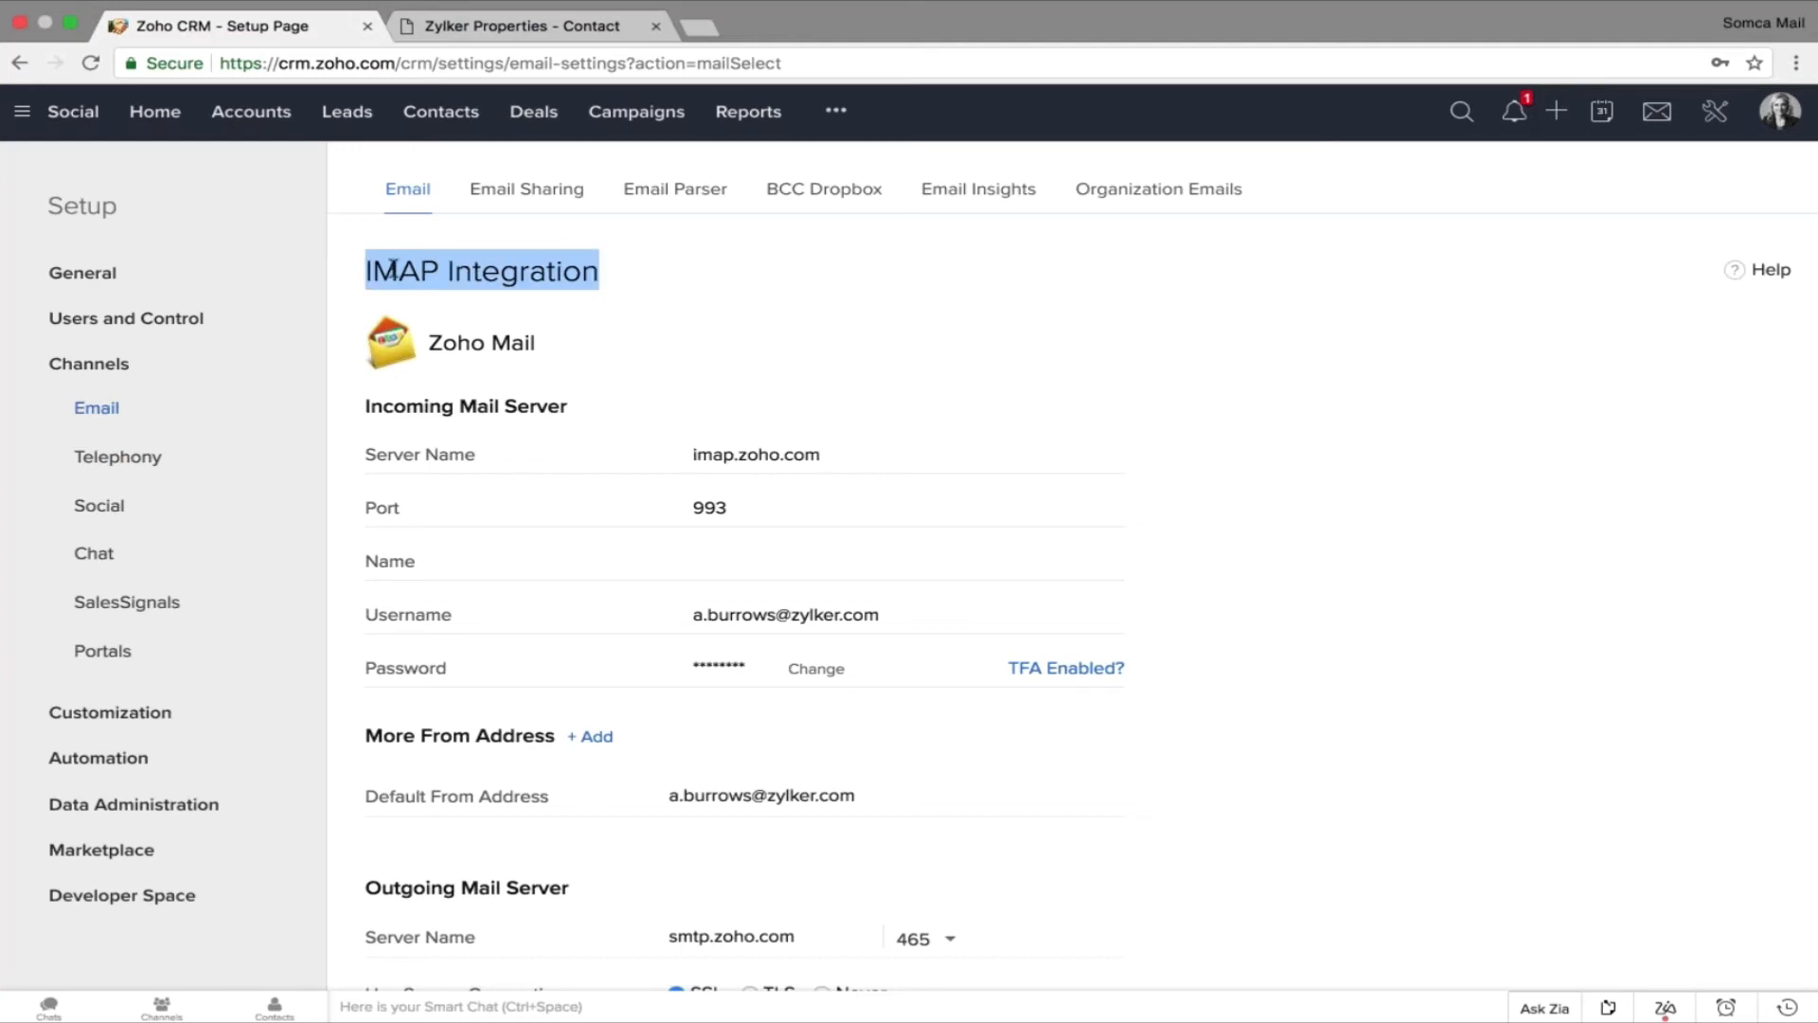
Examine the IMAP integration's incoming and outgoing server details, username, default from address and email sharing permissions.
scroll(611, 313, down, 1)
scroll(610, 313, down, 4)
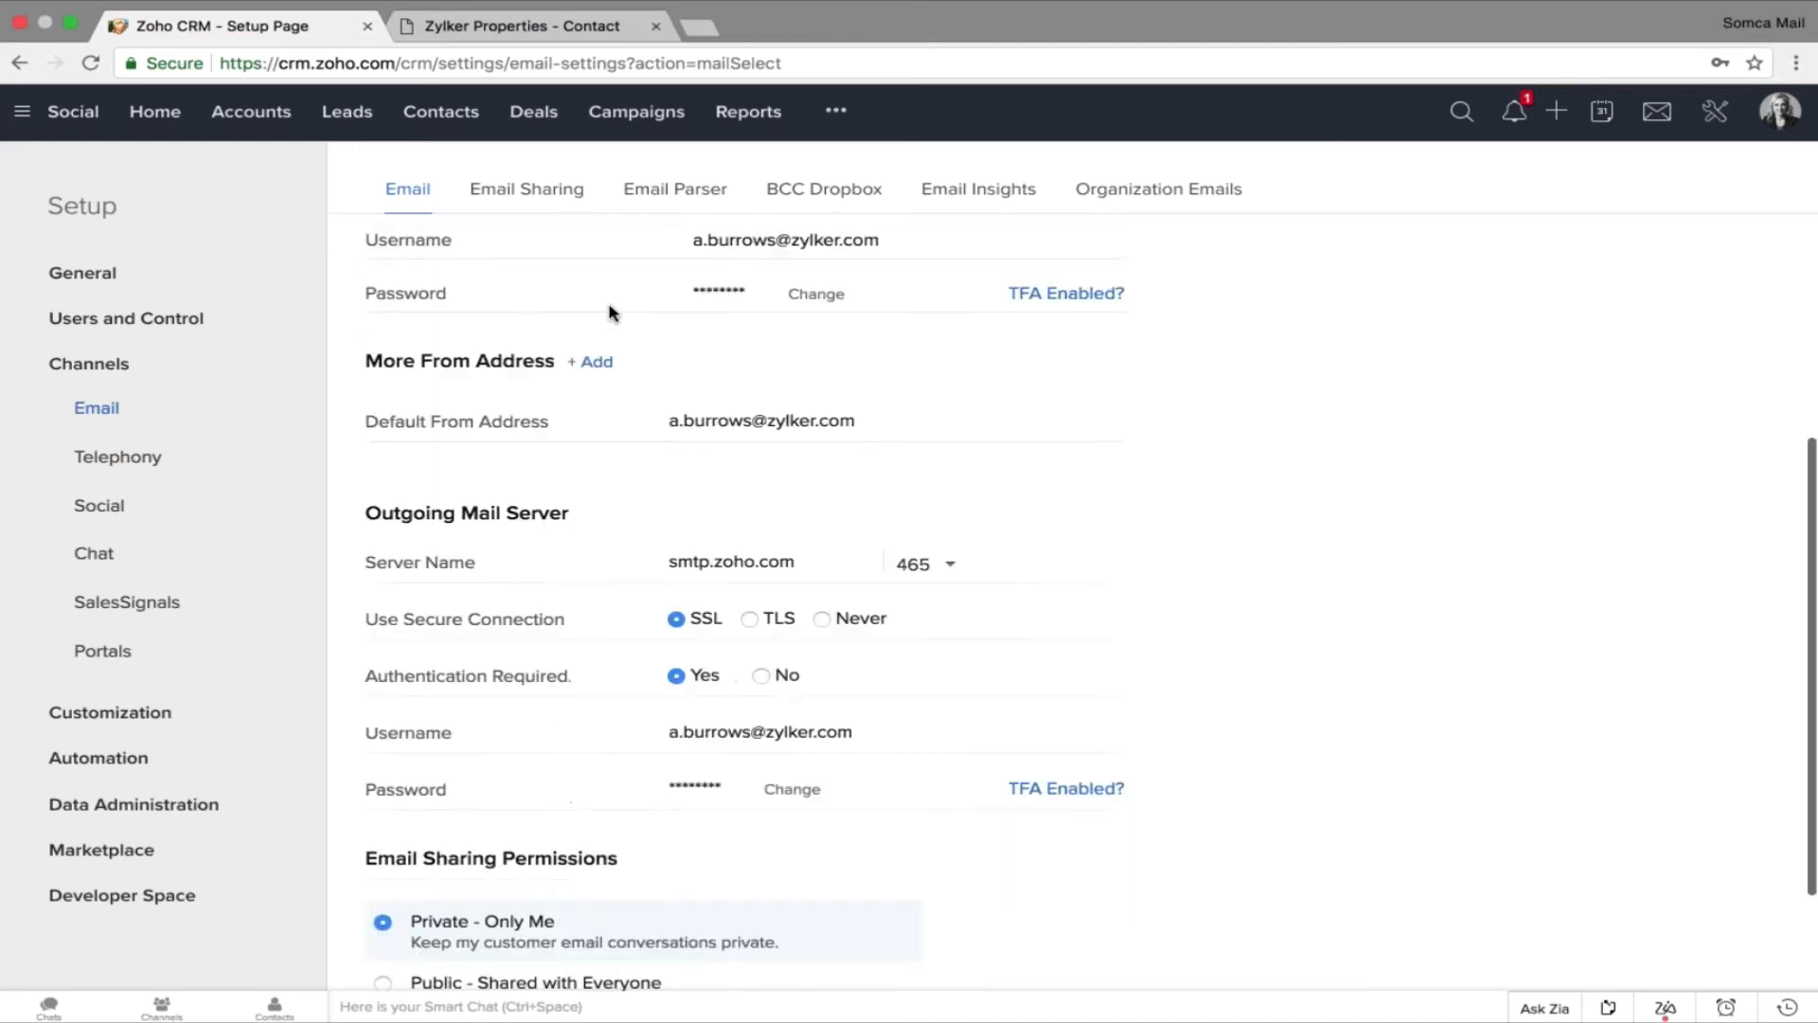
scroll(609, 309, up, 2)
drag(688, 402, 947, 407)
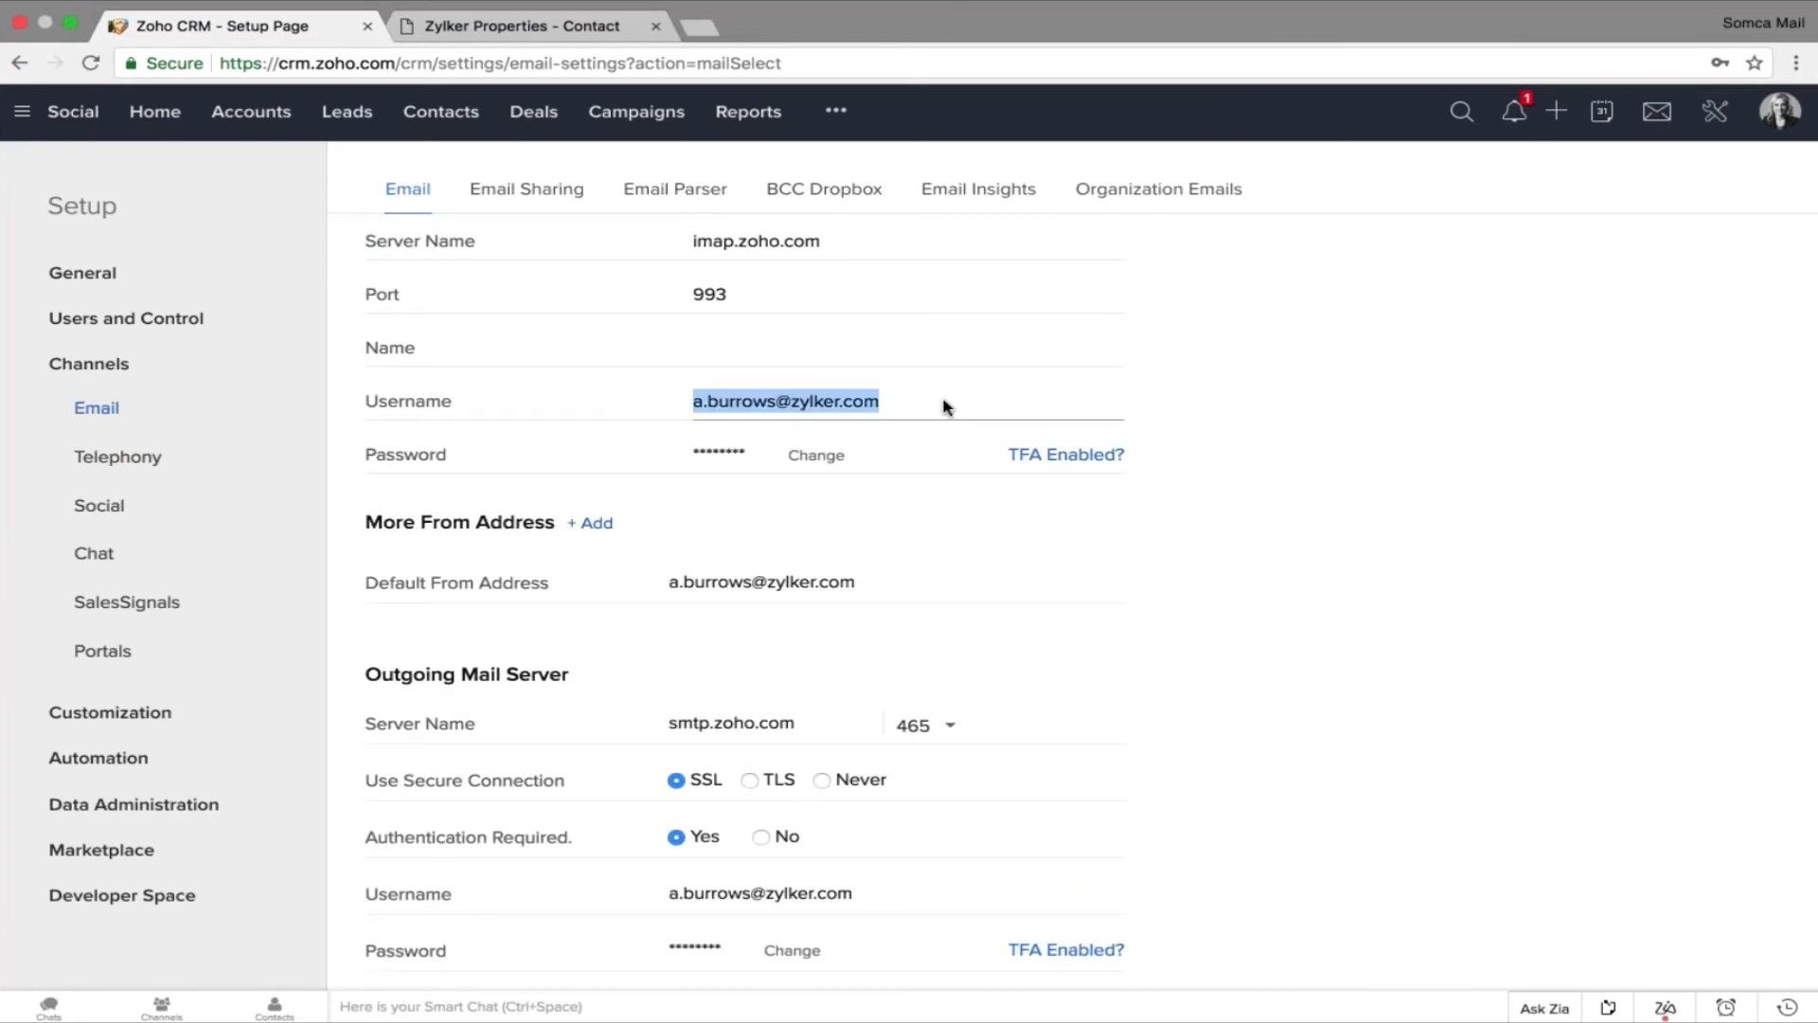
mouse_move(881, 606)
mouse_down()
mouse_move(856, 613)
mouse_move(890, 603)
mouse_up()
scroll(890, 603, down, 3)
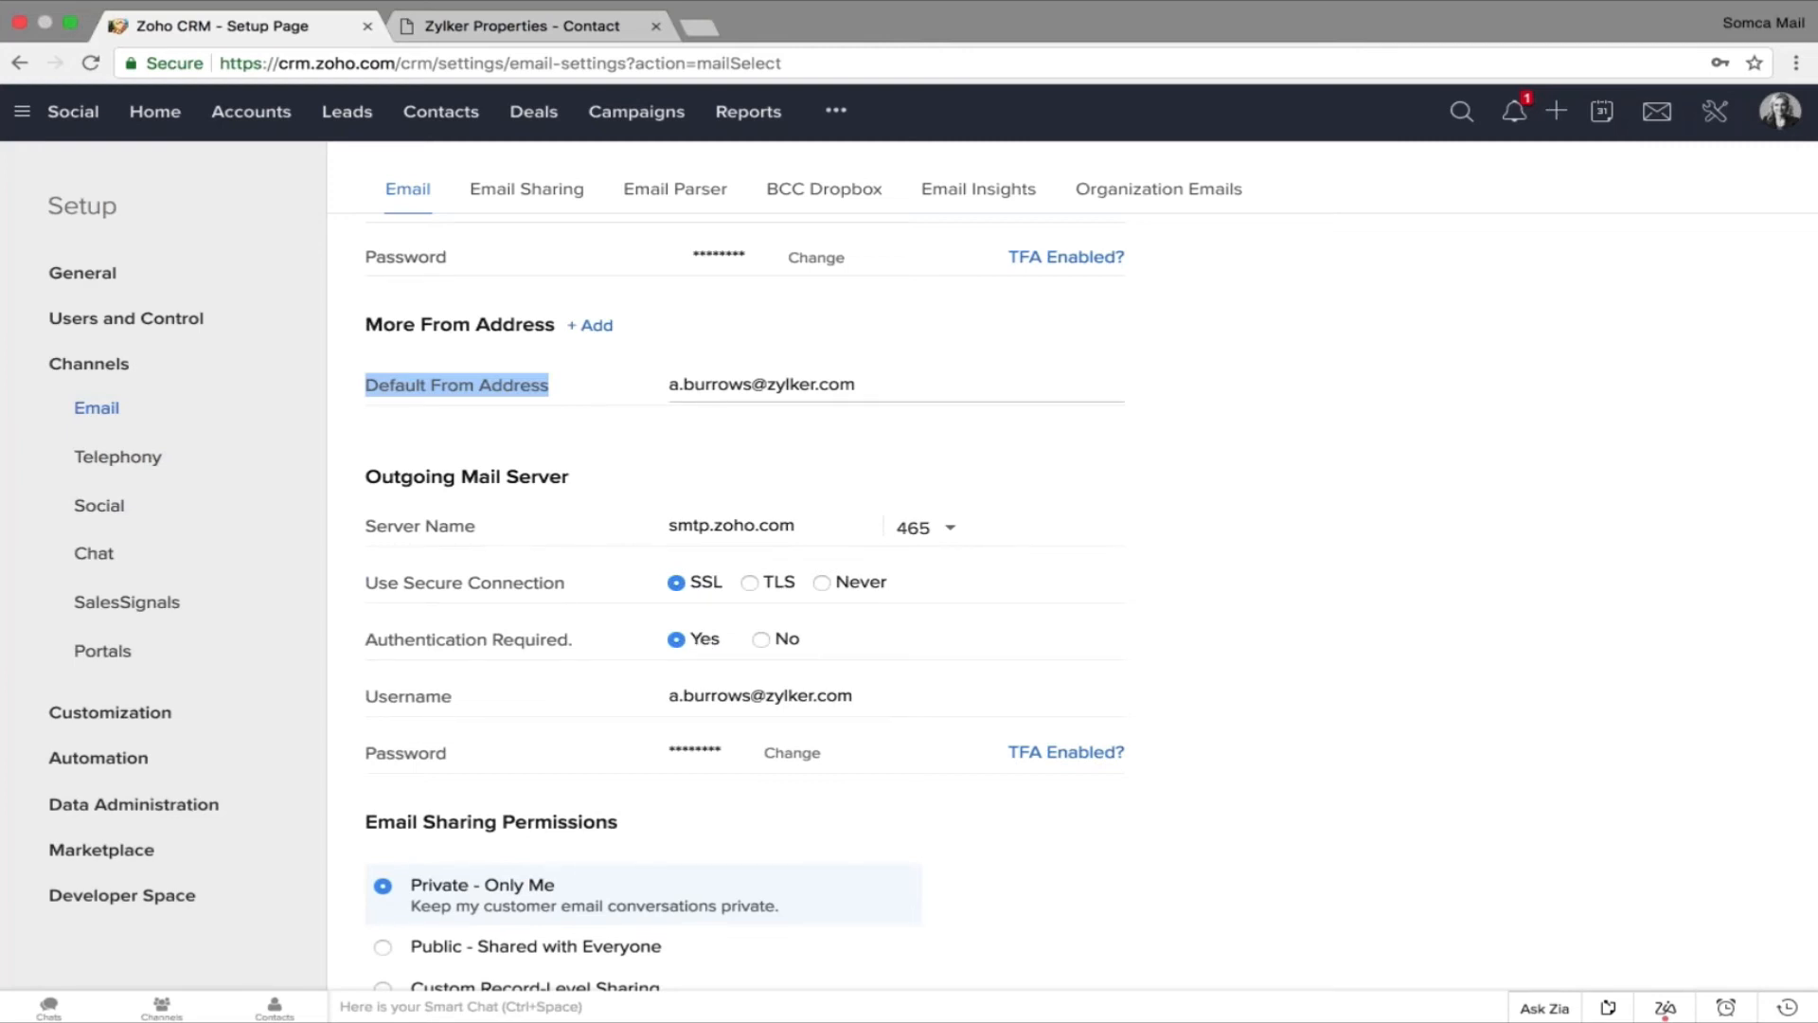
scroll(702, 641, up, 5)
click(363, 276)
drag(363, 275, 634, 290)
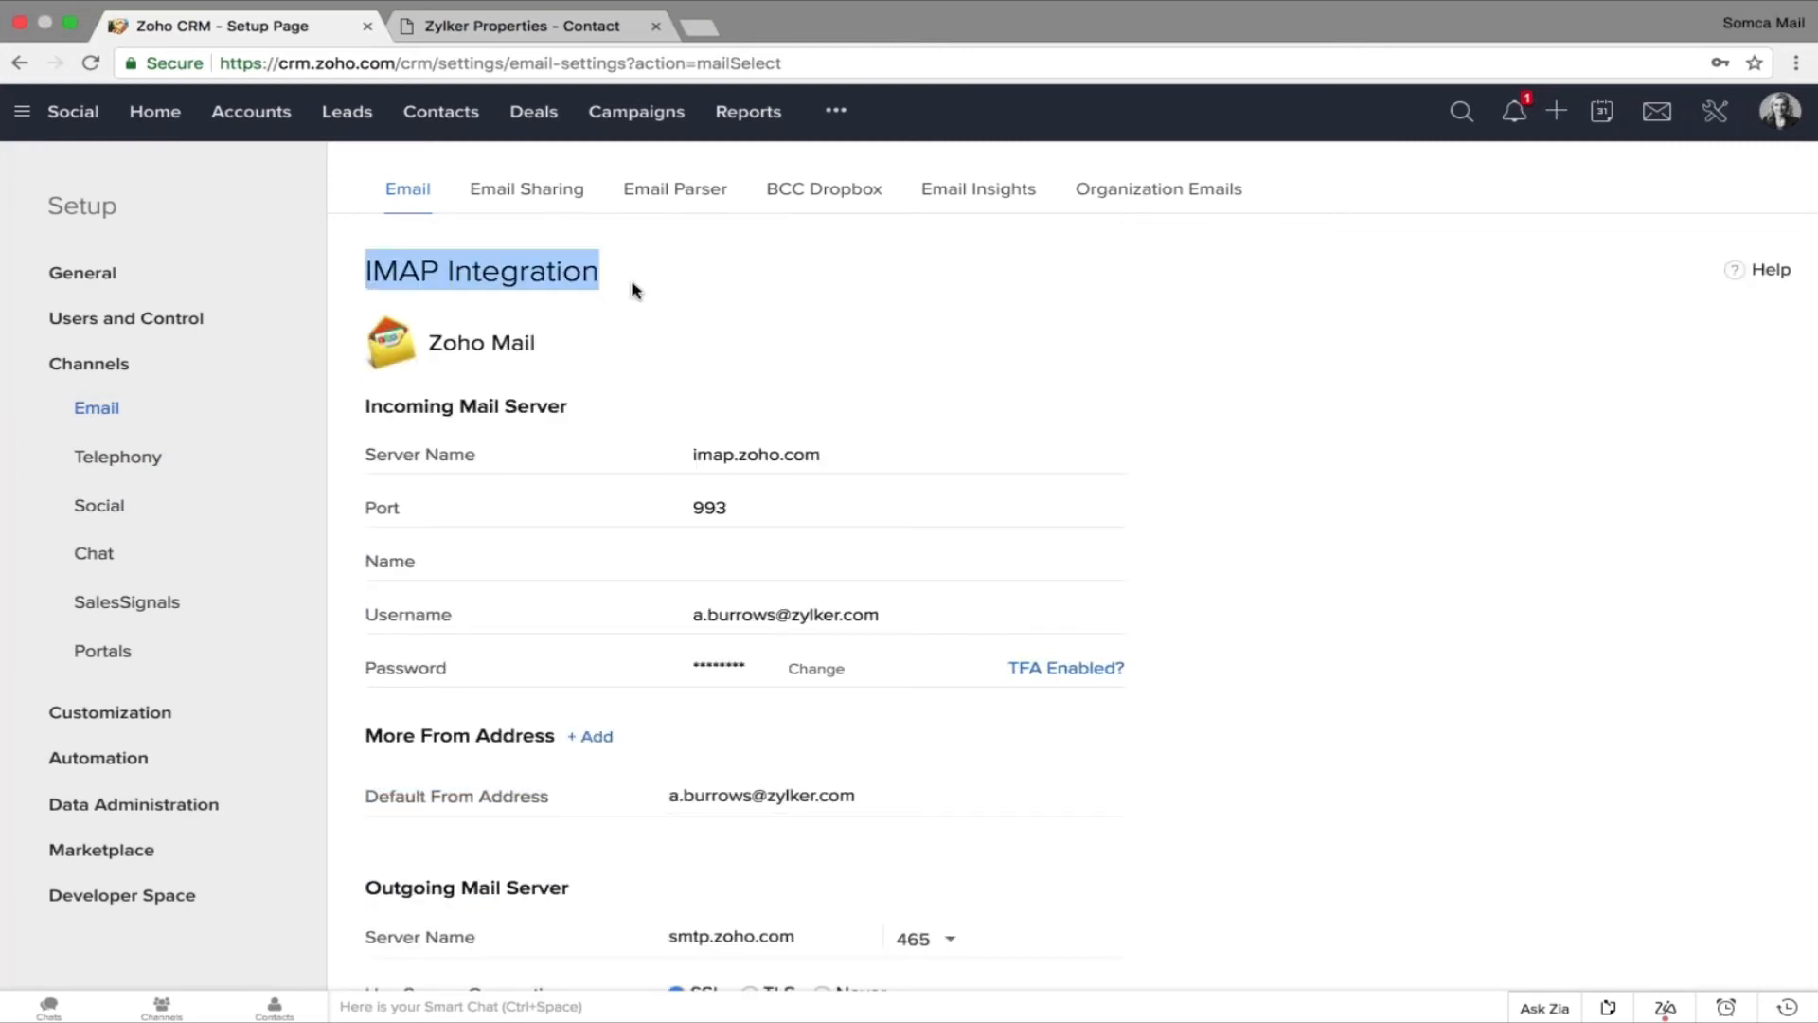
Open the SalesInbox module, leaving the email settings without saving changes.
click(835, 111)
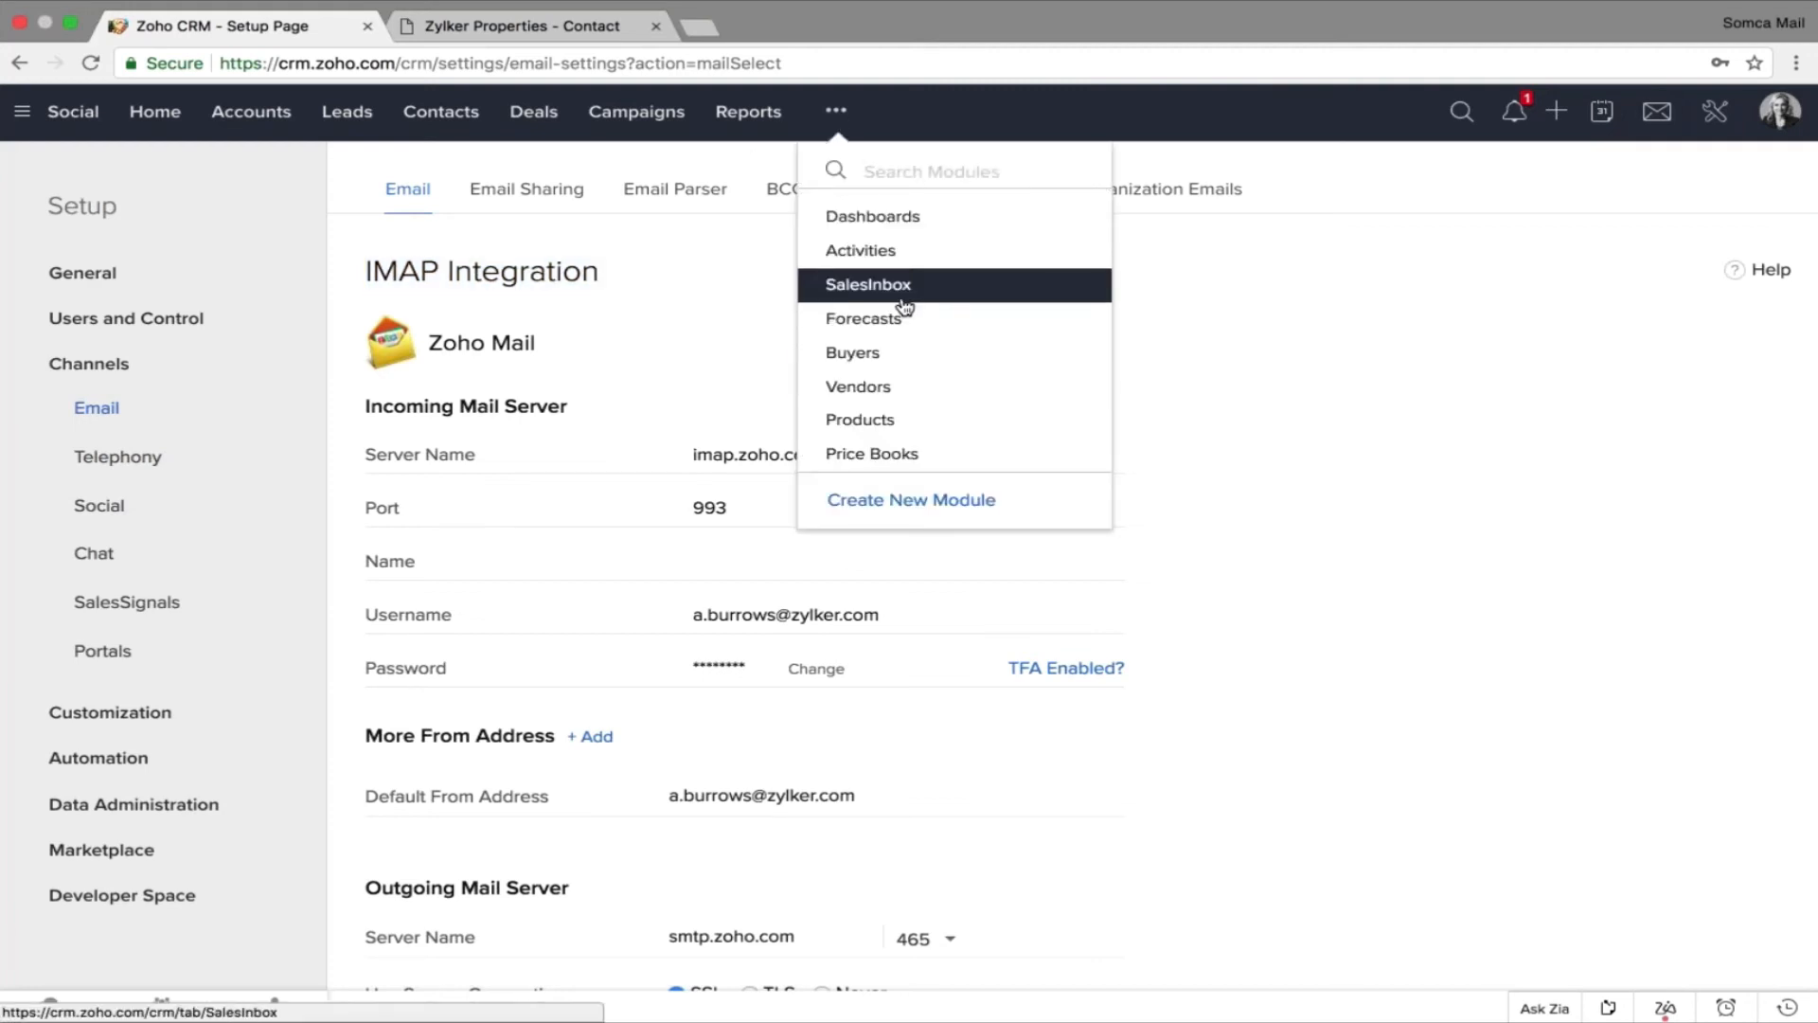
click(903, 299)
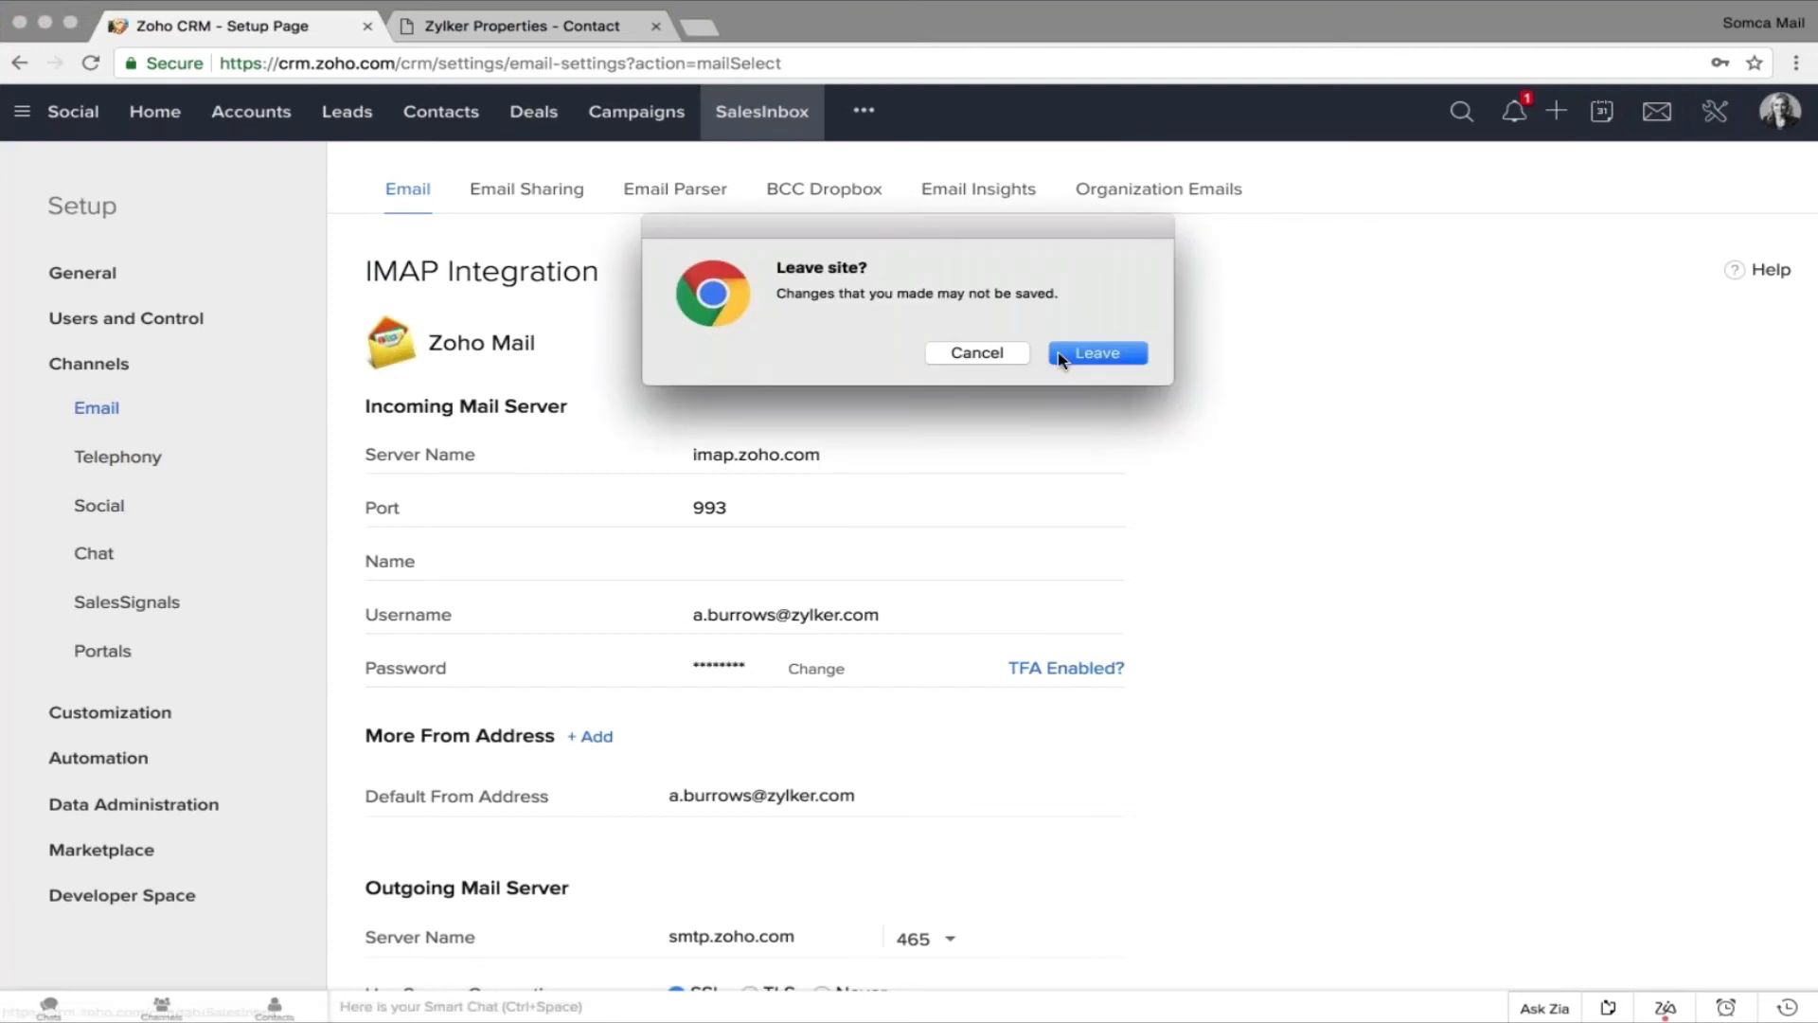
key(Return)
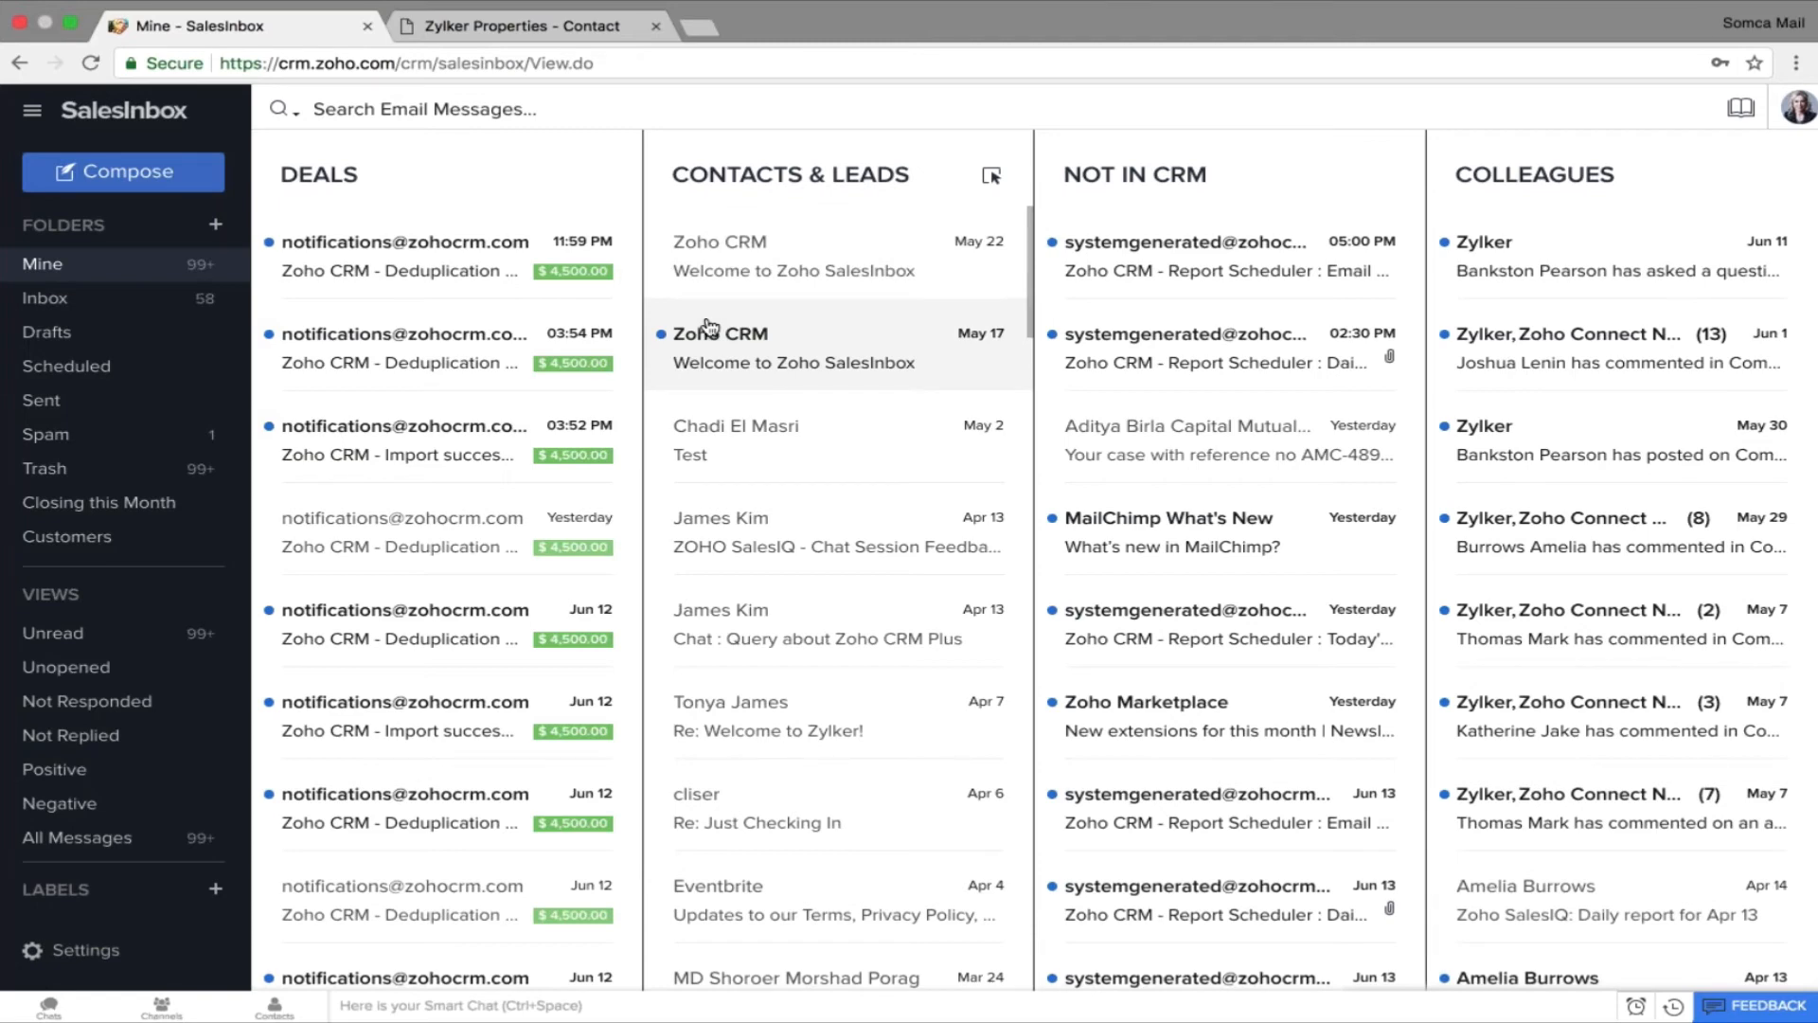
Try moving the May 17 Zoho CRM email to Deals and the MailChimp email to Contacts & Leads, dismissing both conversion dialogs.
drag(708, 327, 493, 338)
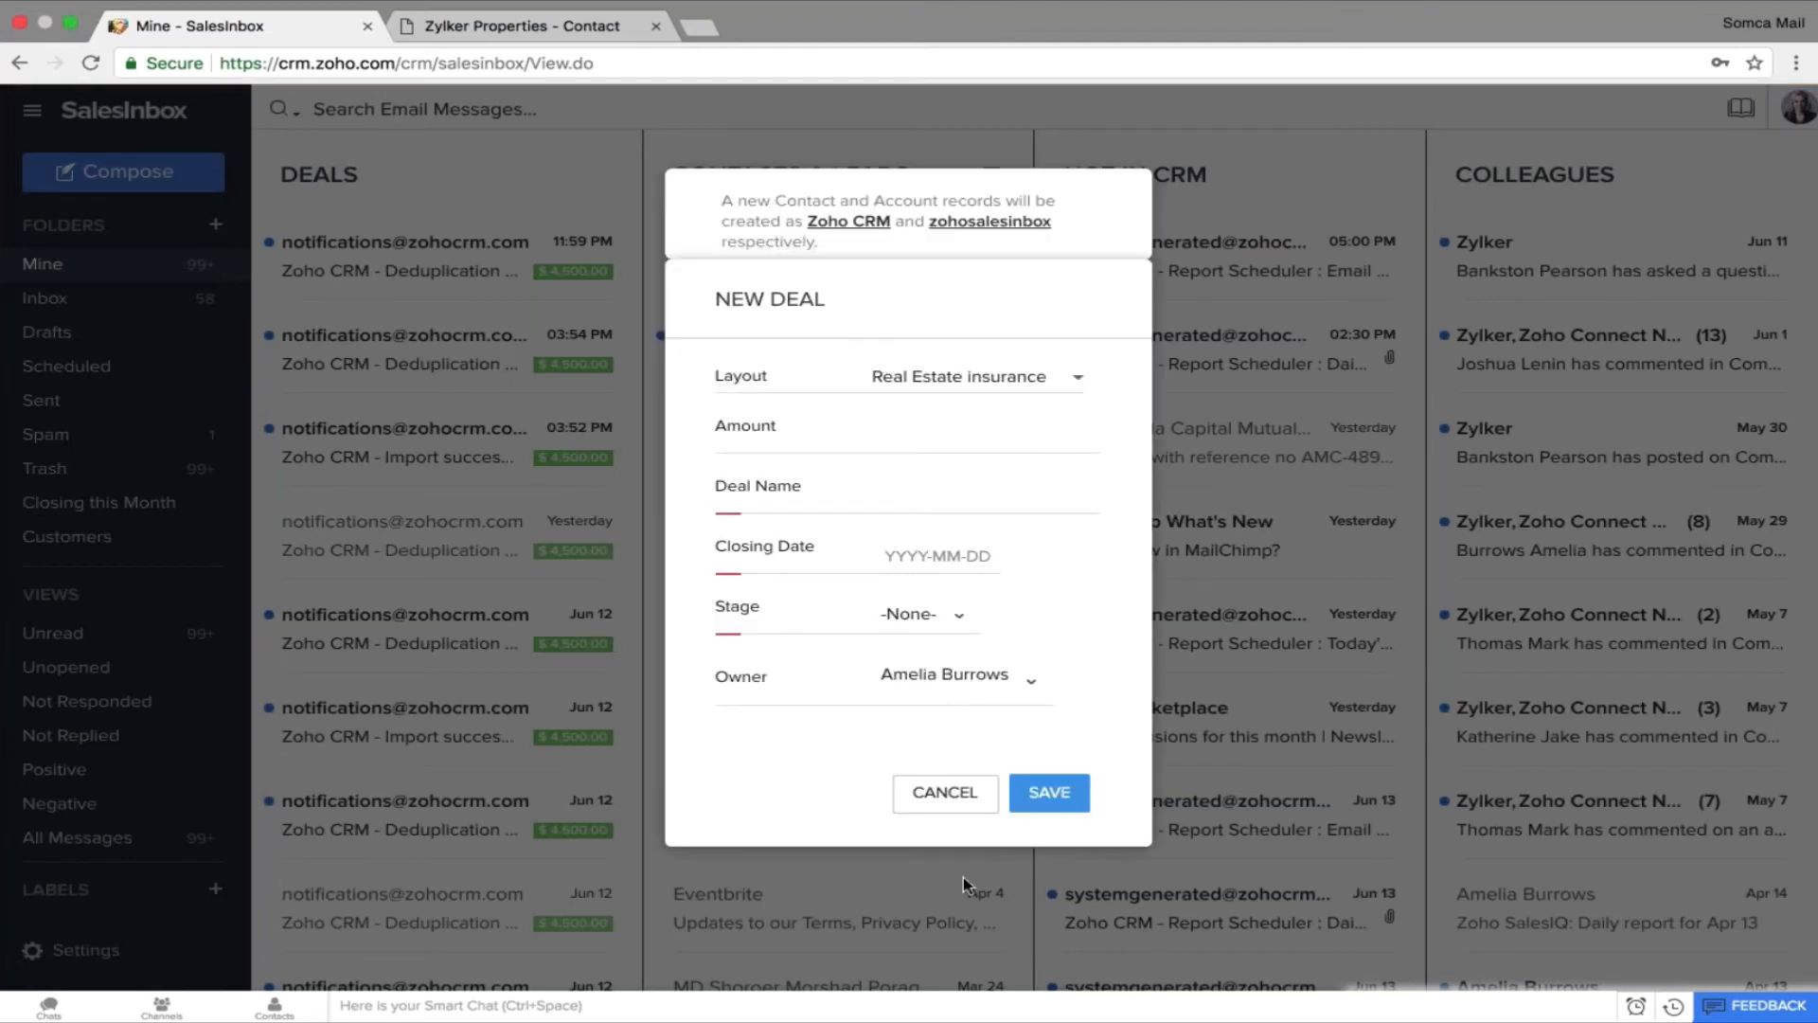
click(965, 809)
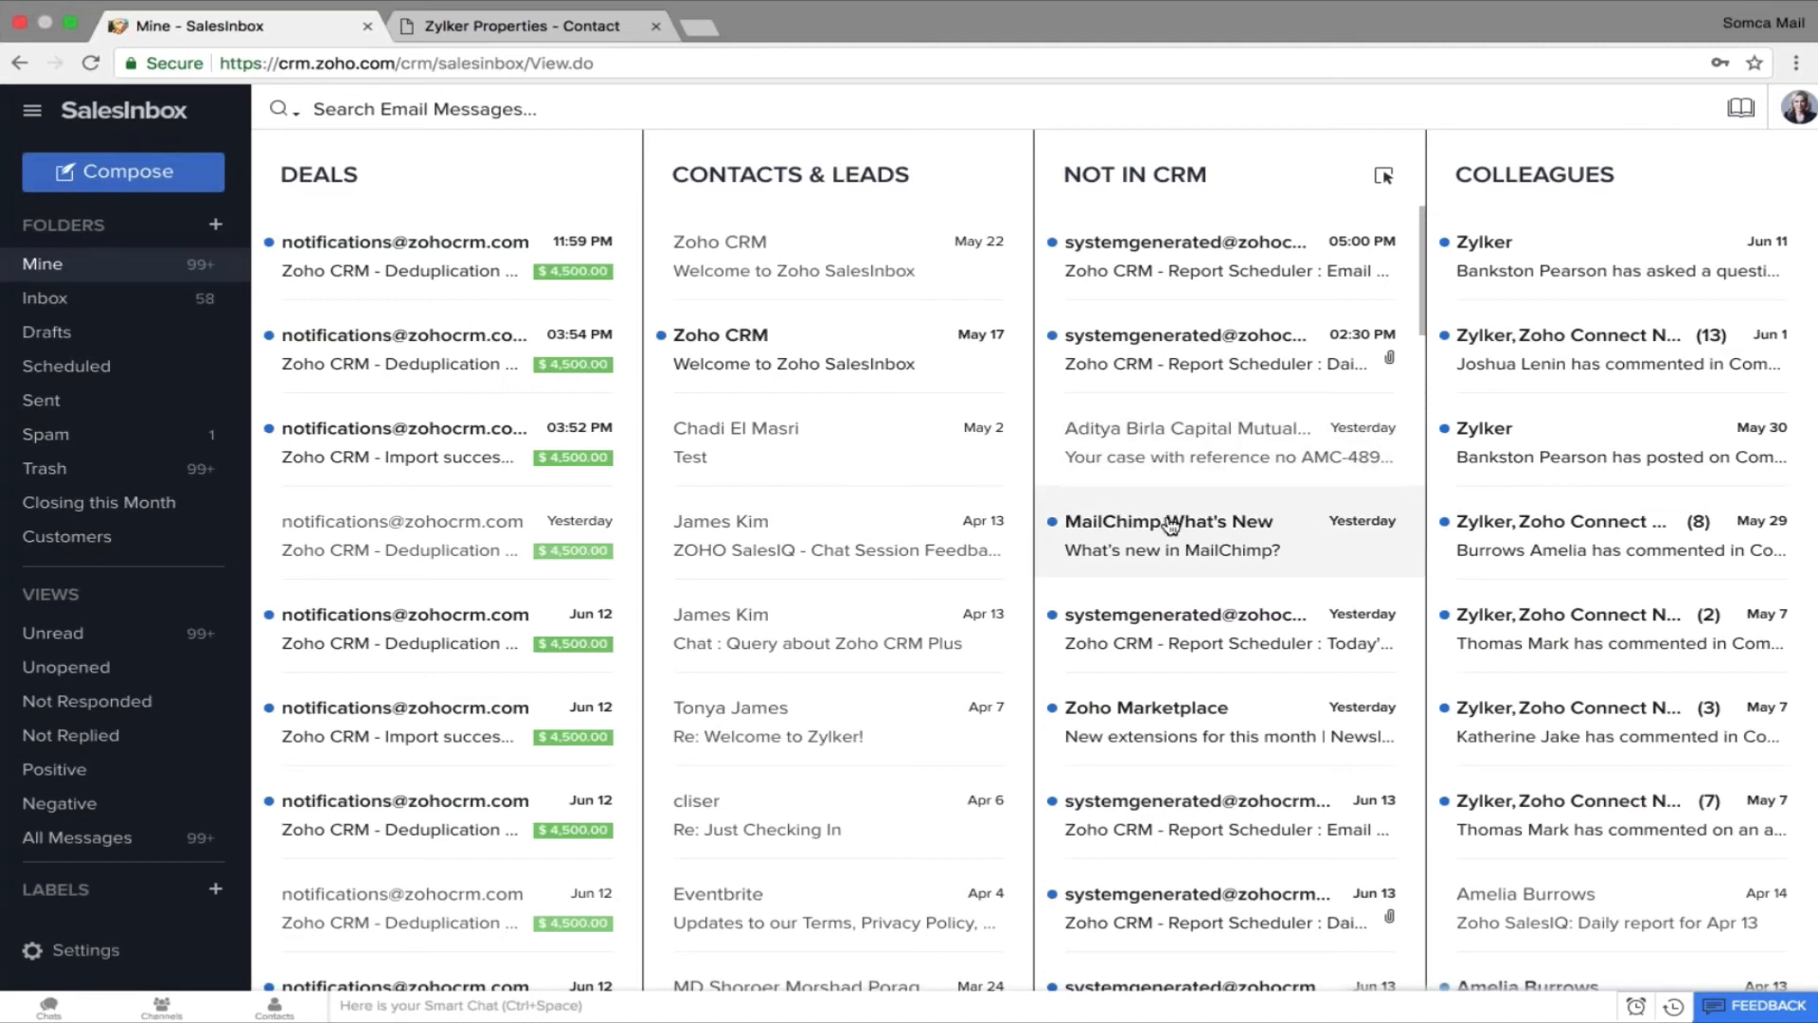
drag(1171, 526, 796, 591)
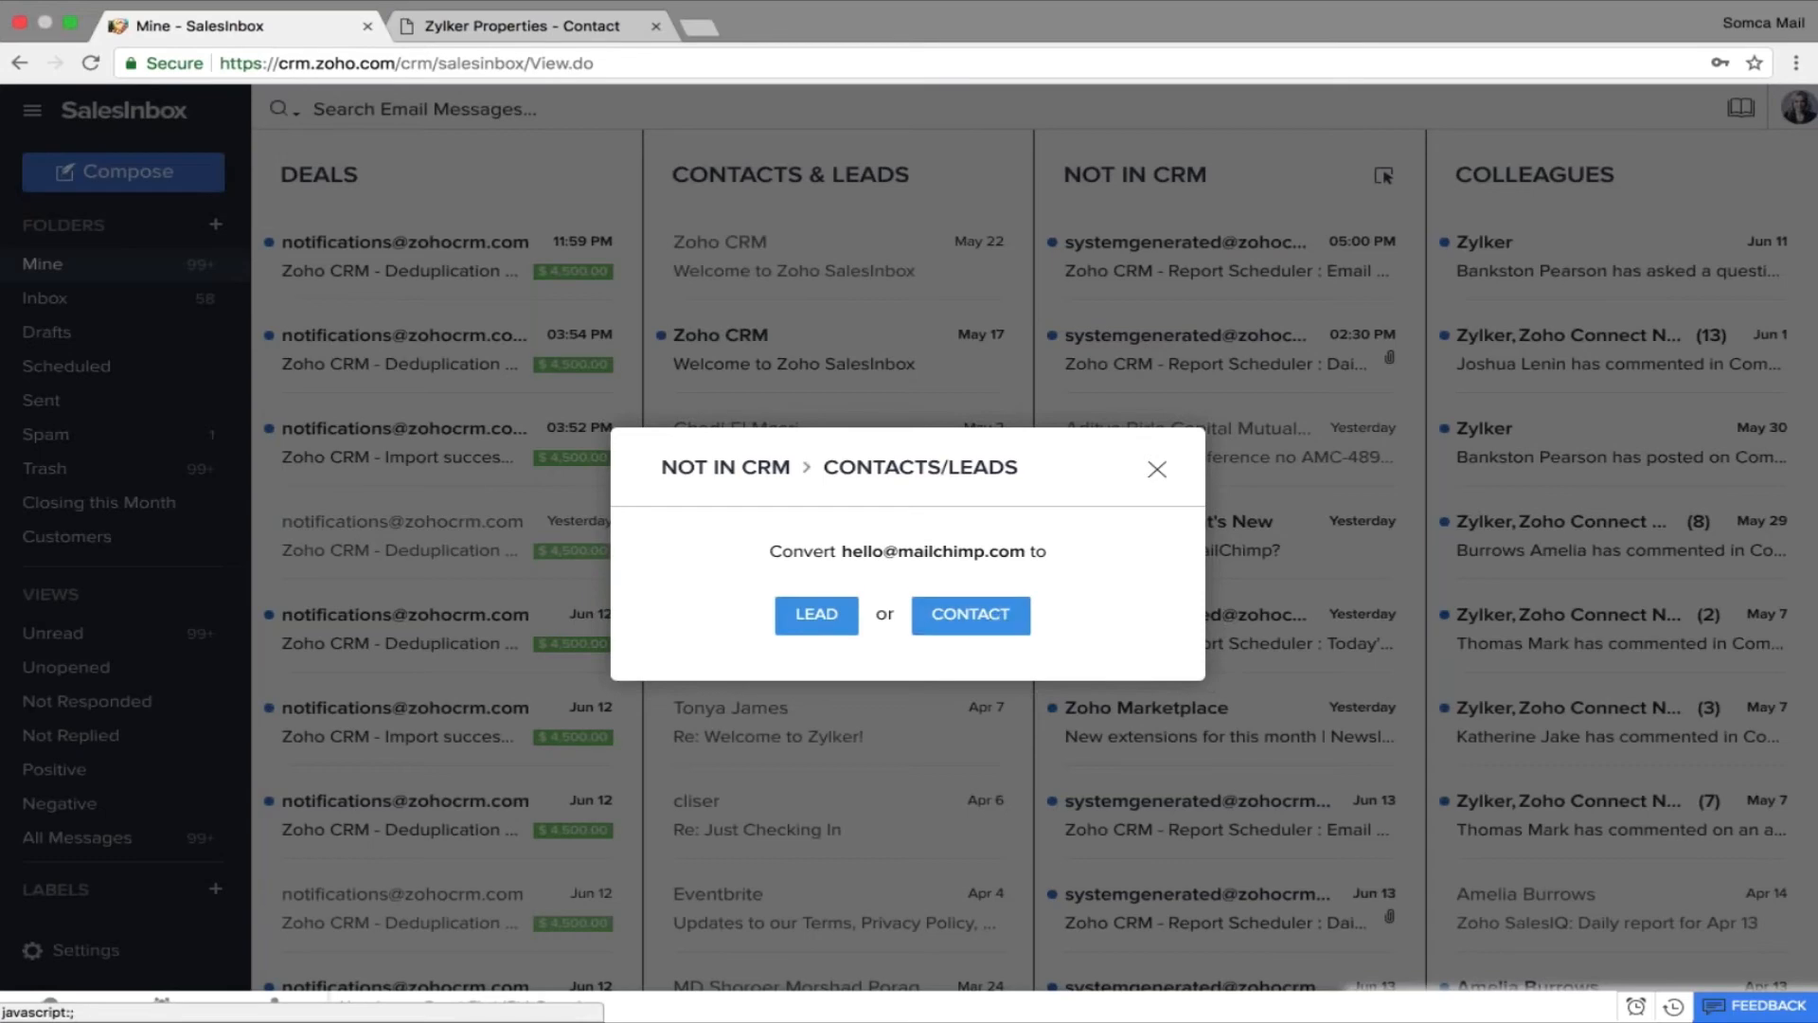
click(1157, 469)
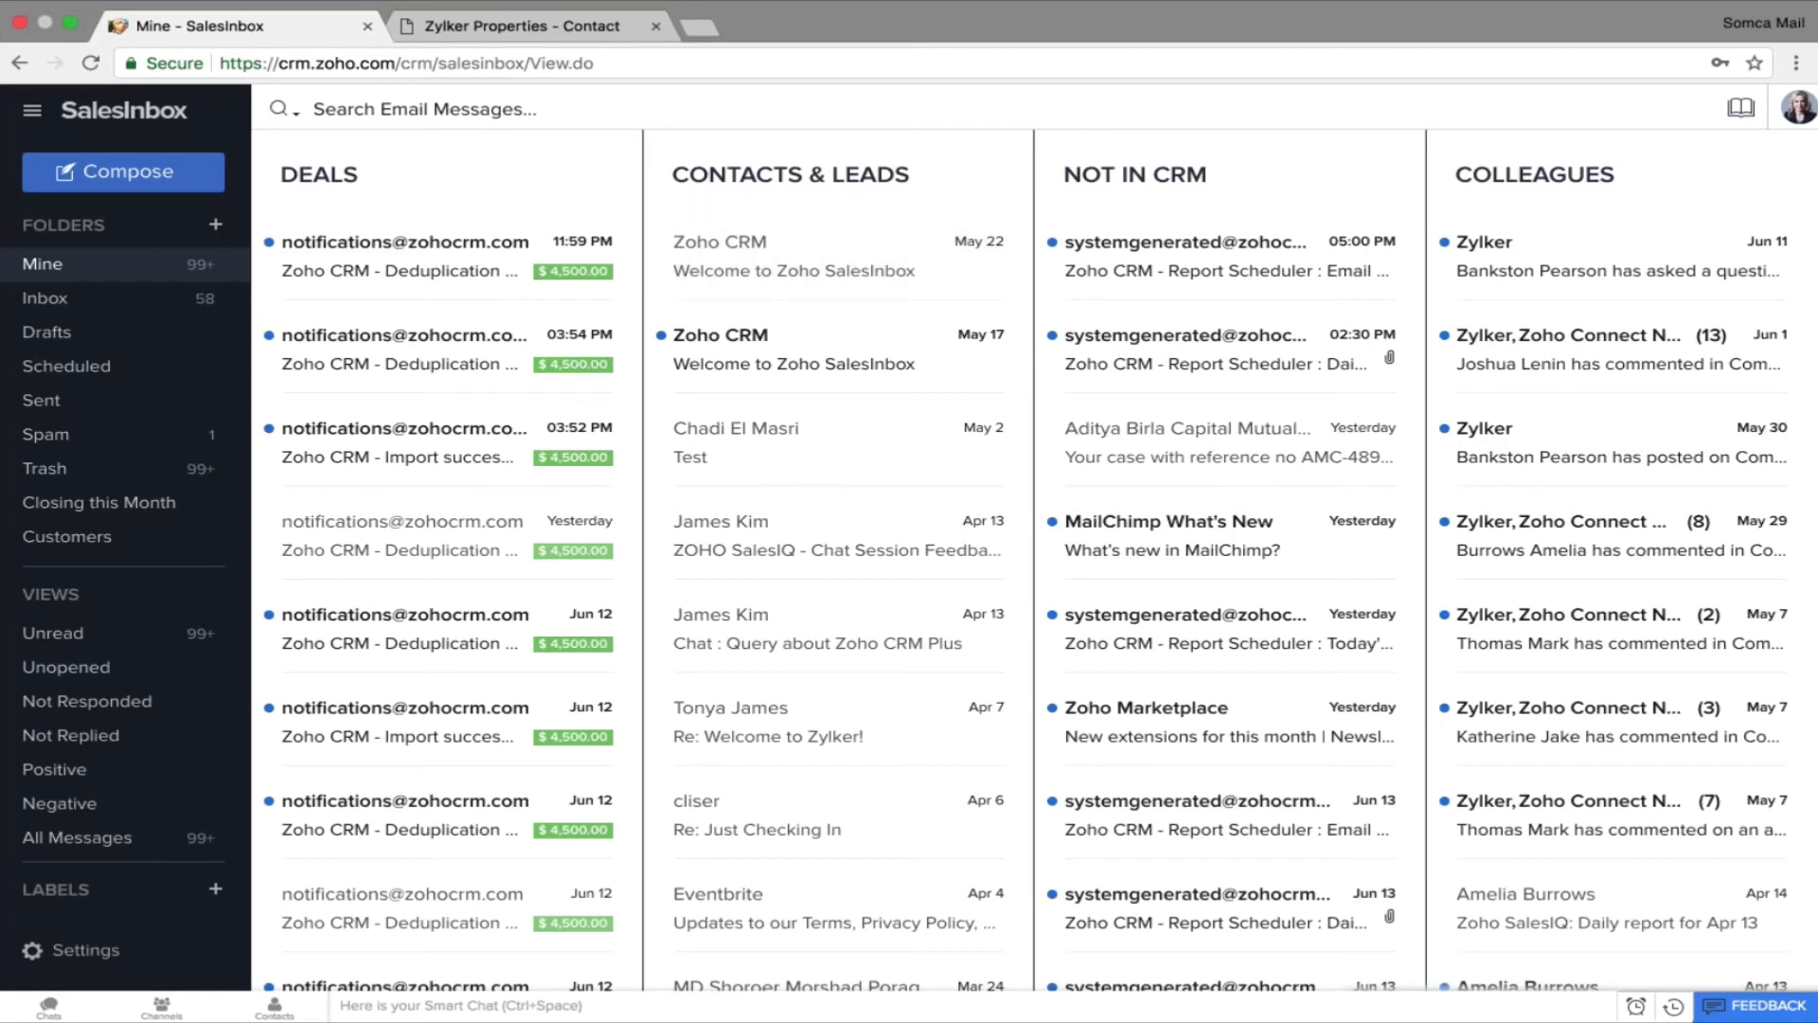
Return from SalesInbox to the Setup page and open the Telephony channel settings.
click(19, 65)
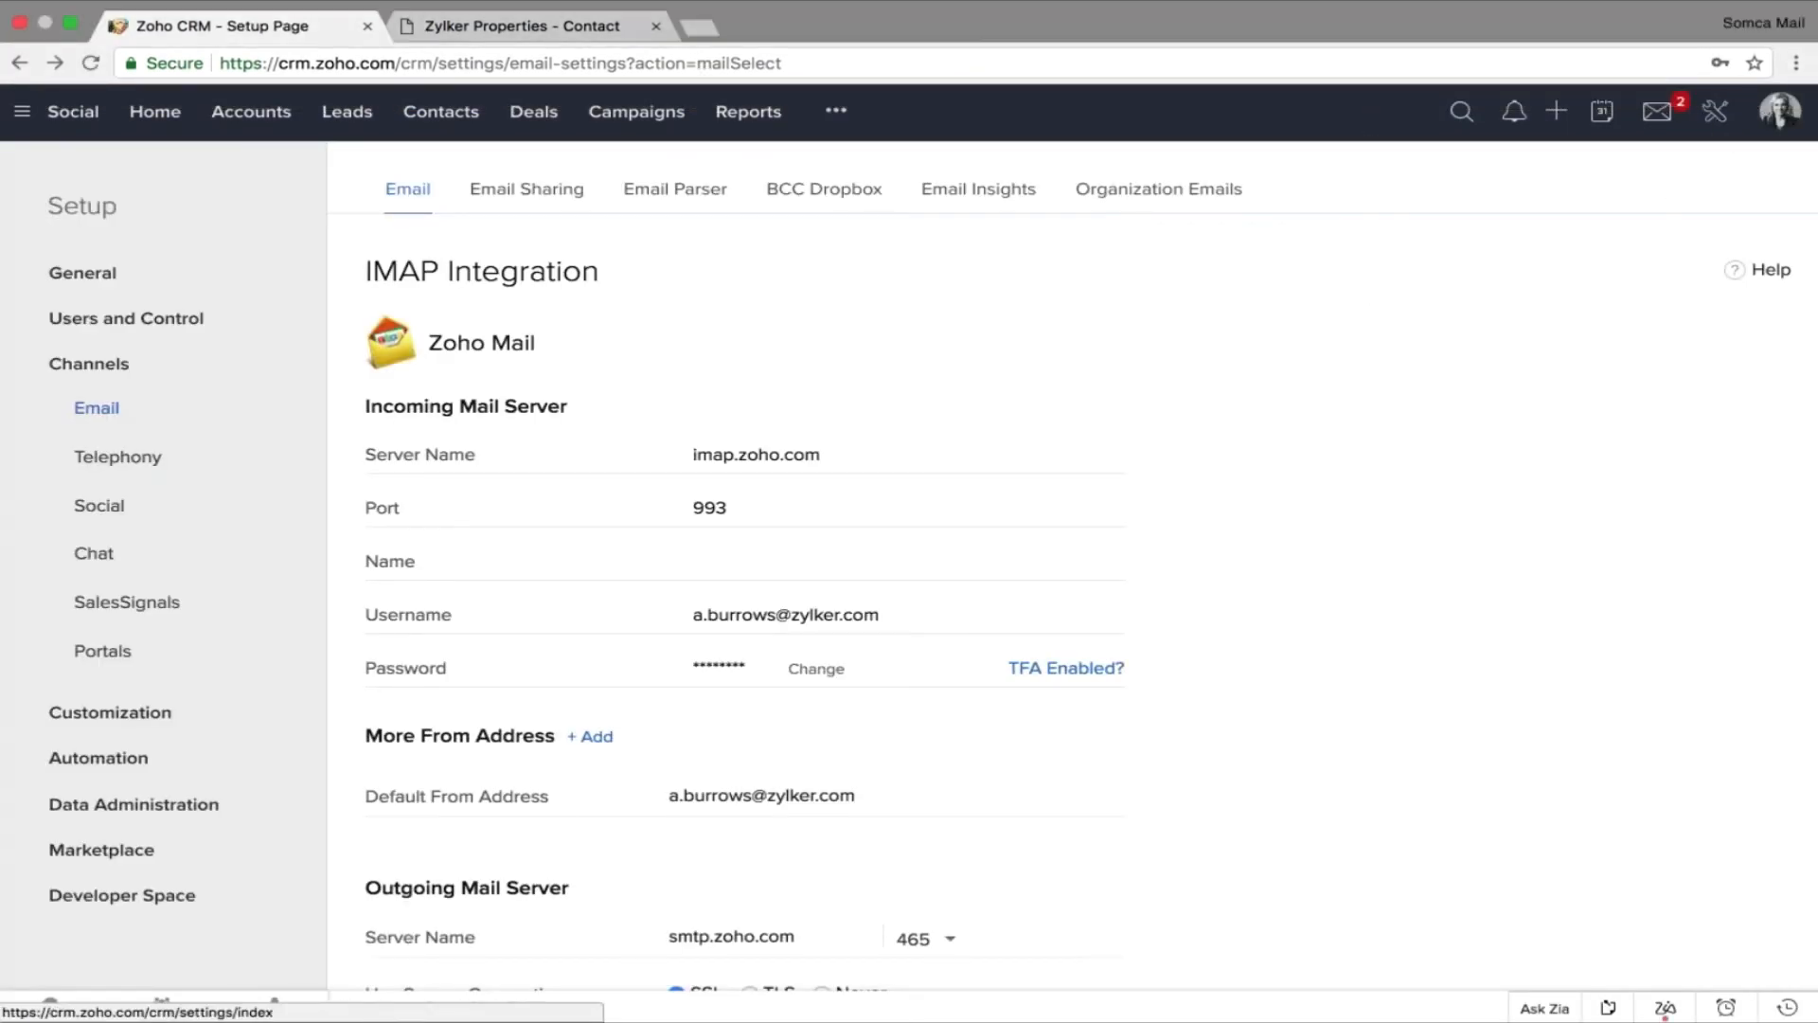
click(82, 205)
click(1061, 406)
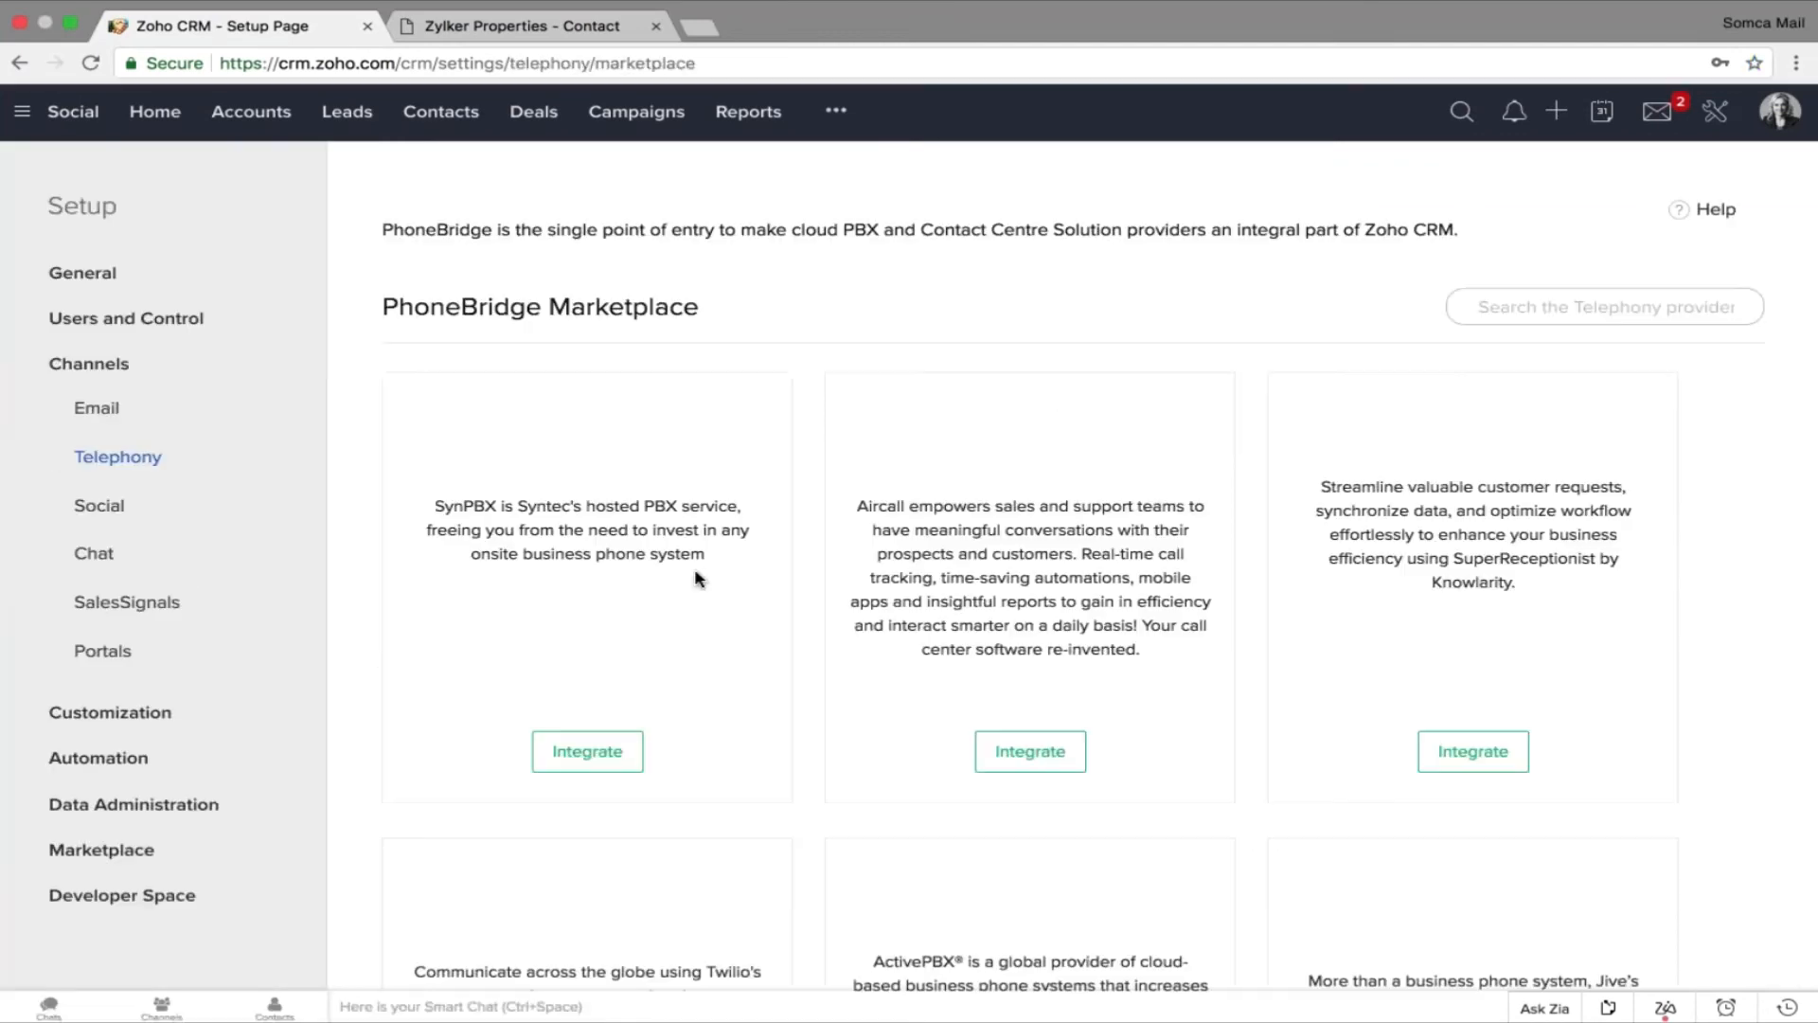
Examine the telephony providers available for integration in the PhoneBridge Marketplace.
scroll(696, 573, down, 2)
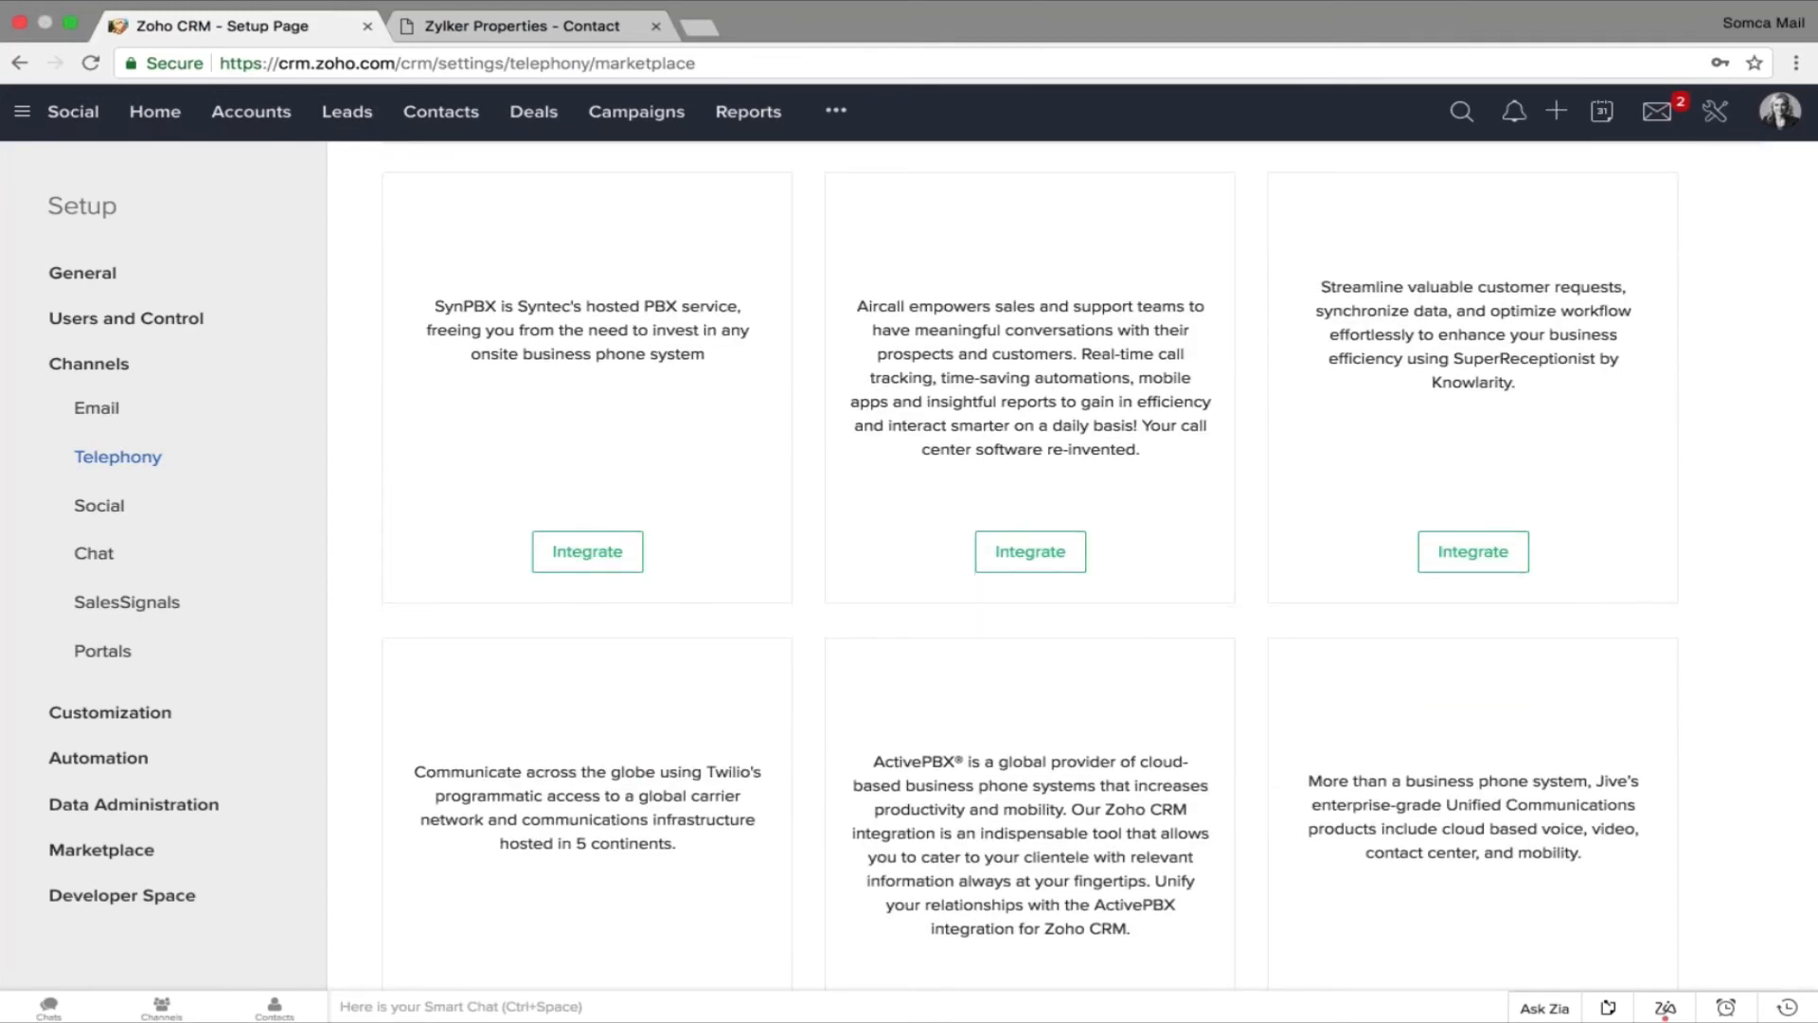
scroll(582, 697, down, 3)
scroll(583, 697, up, 5)
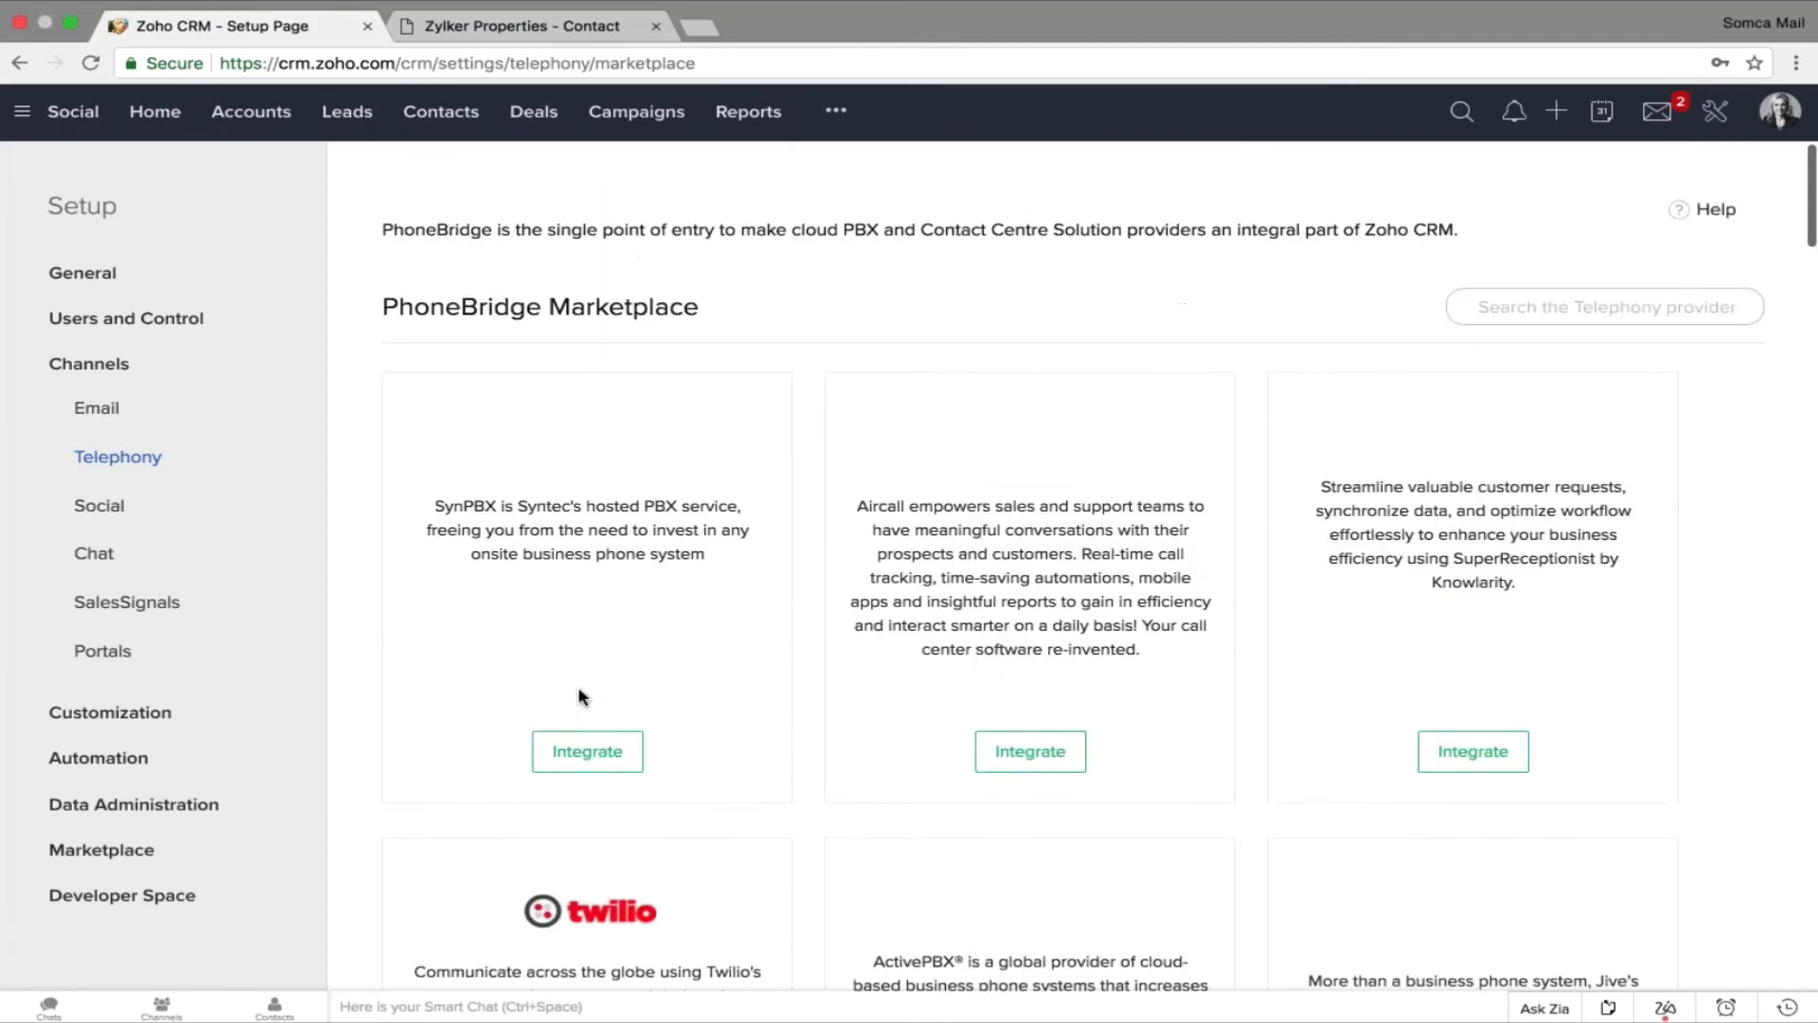
scroll(582, 697, down, 7)
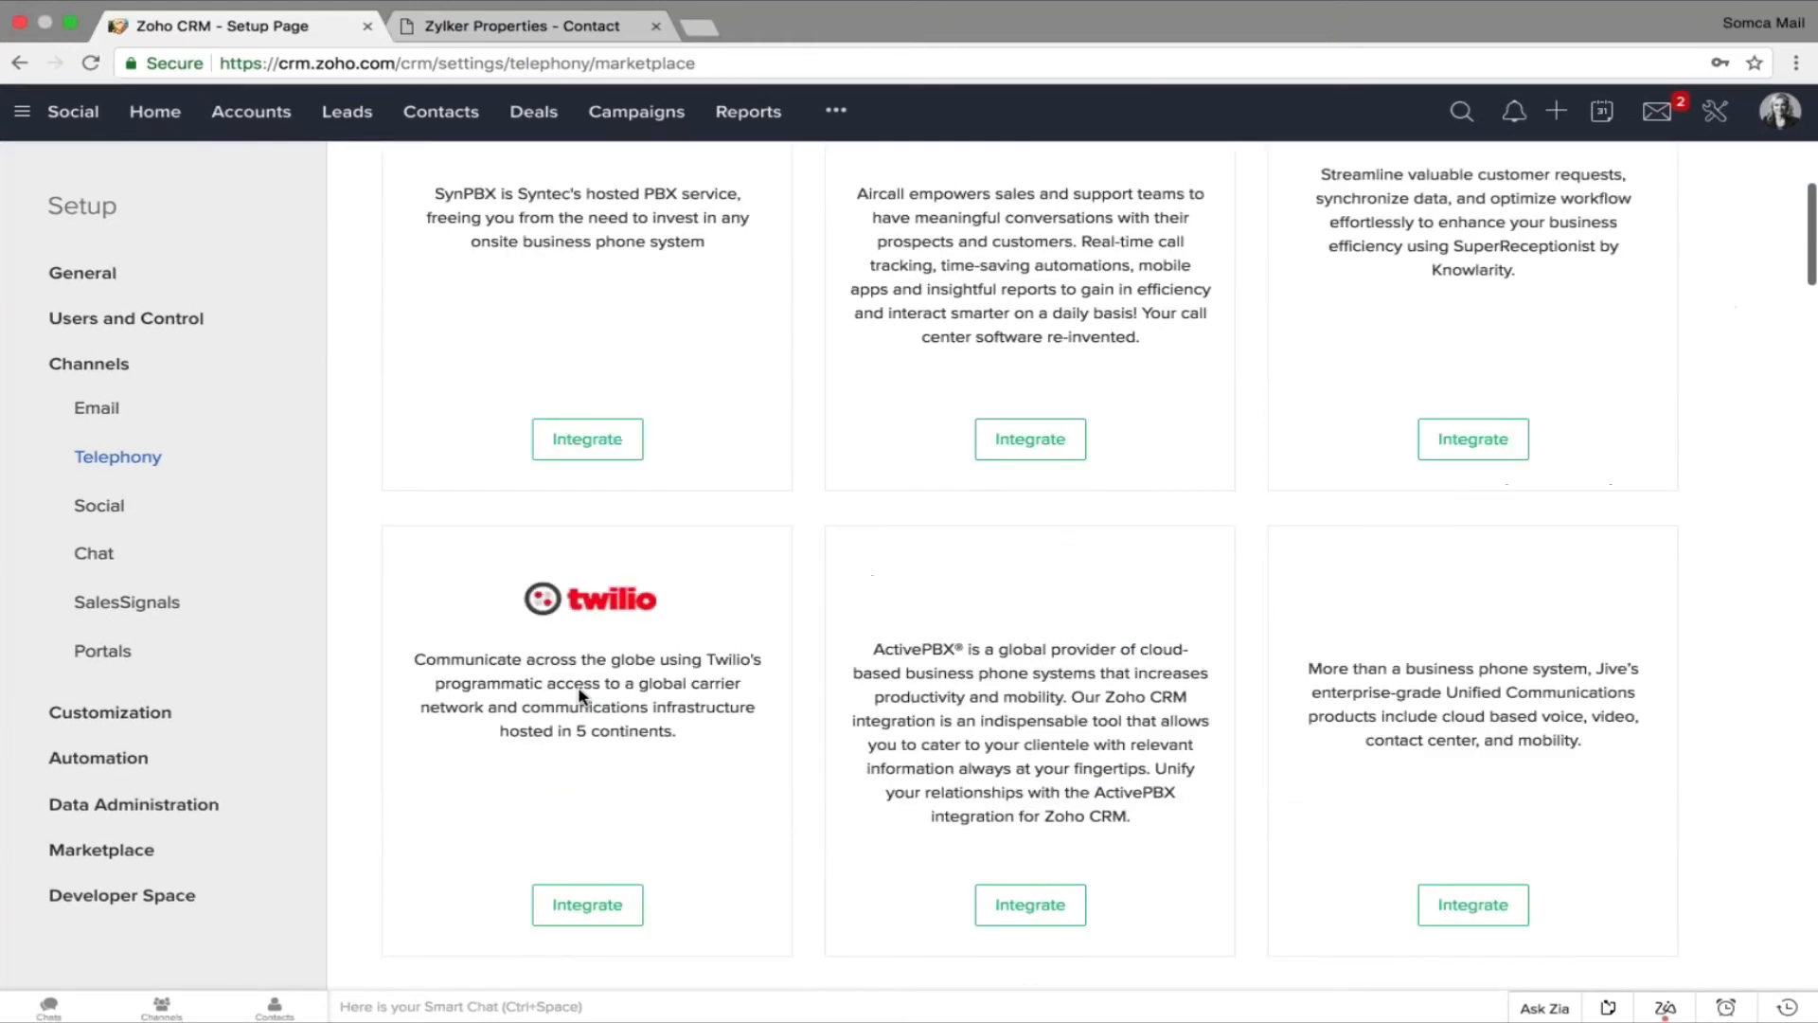
scroll(582, 697, down, 4)
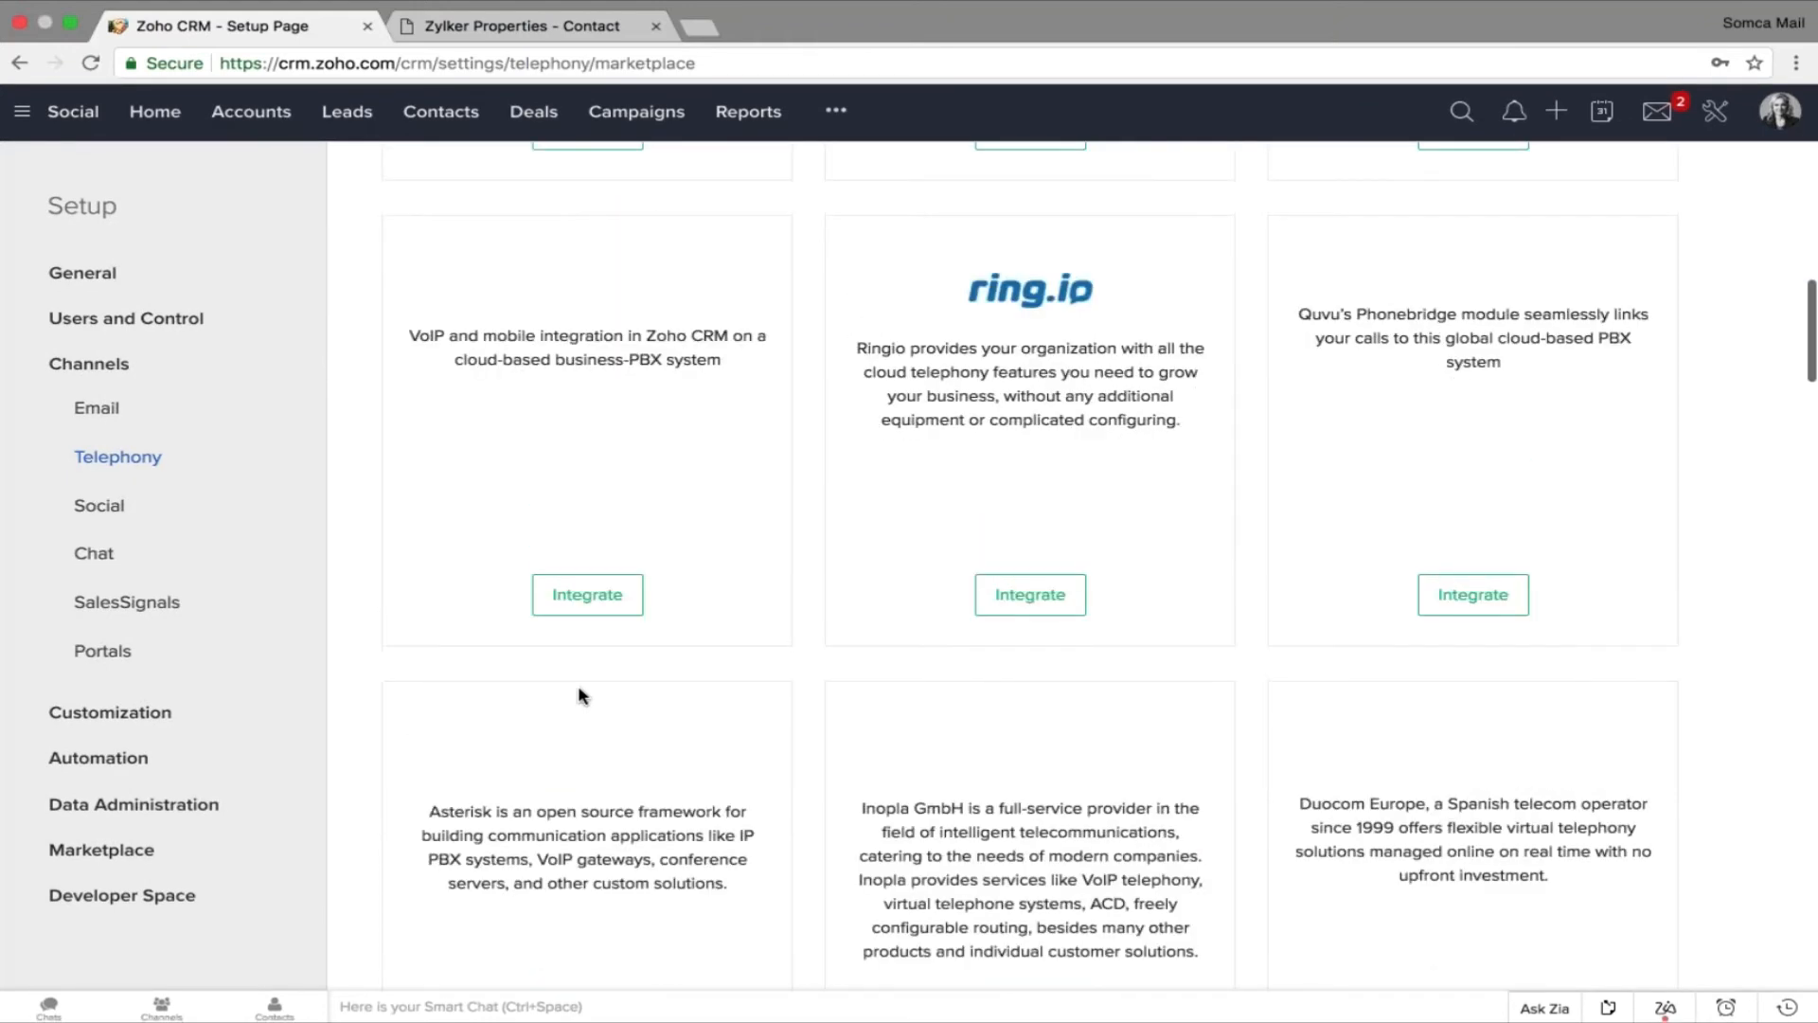
scroll(583, 697, down, 4)
scroll(587, 455, down, 2)
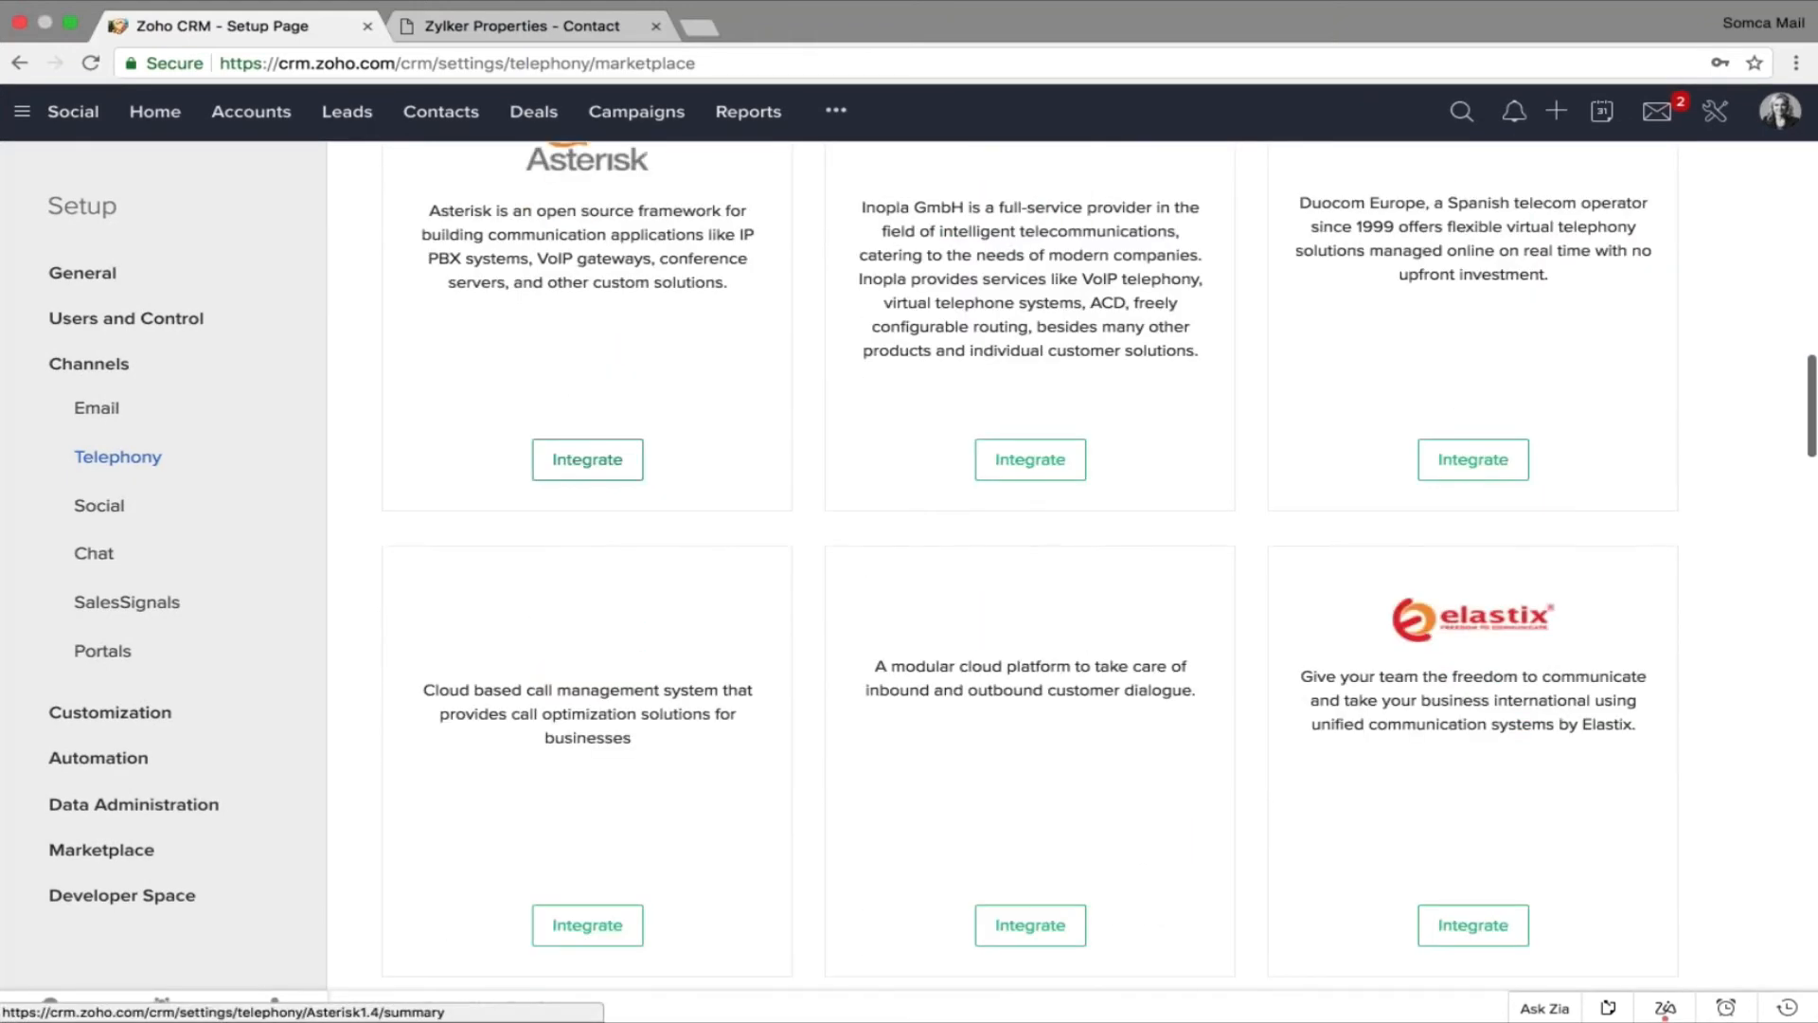
scroll(589, 843, down, 6)
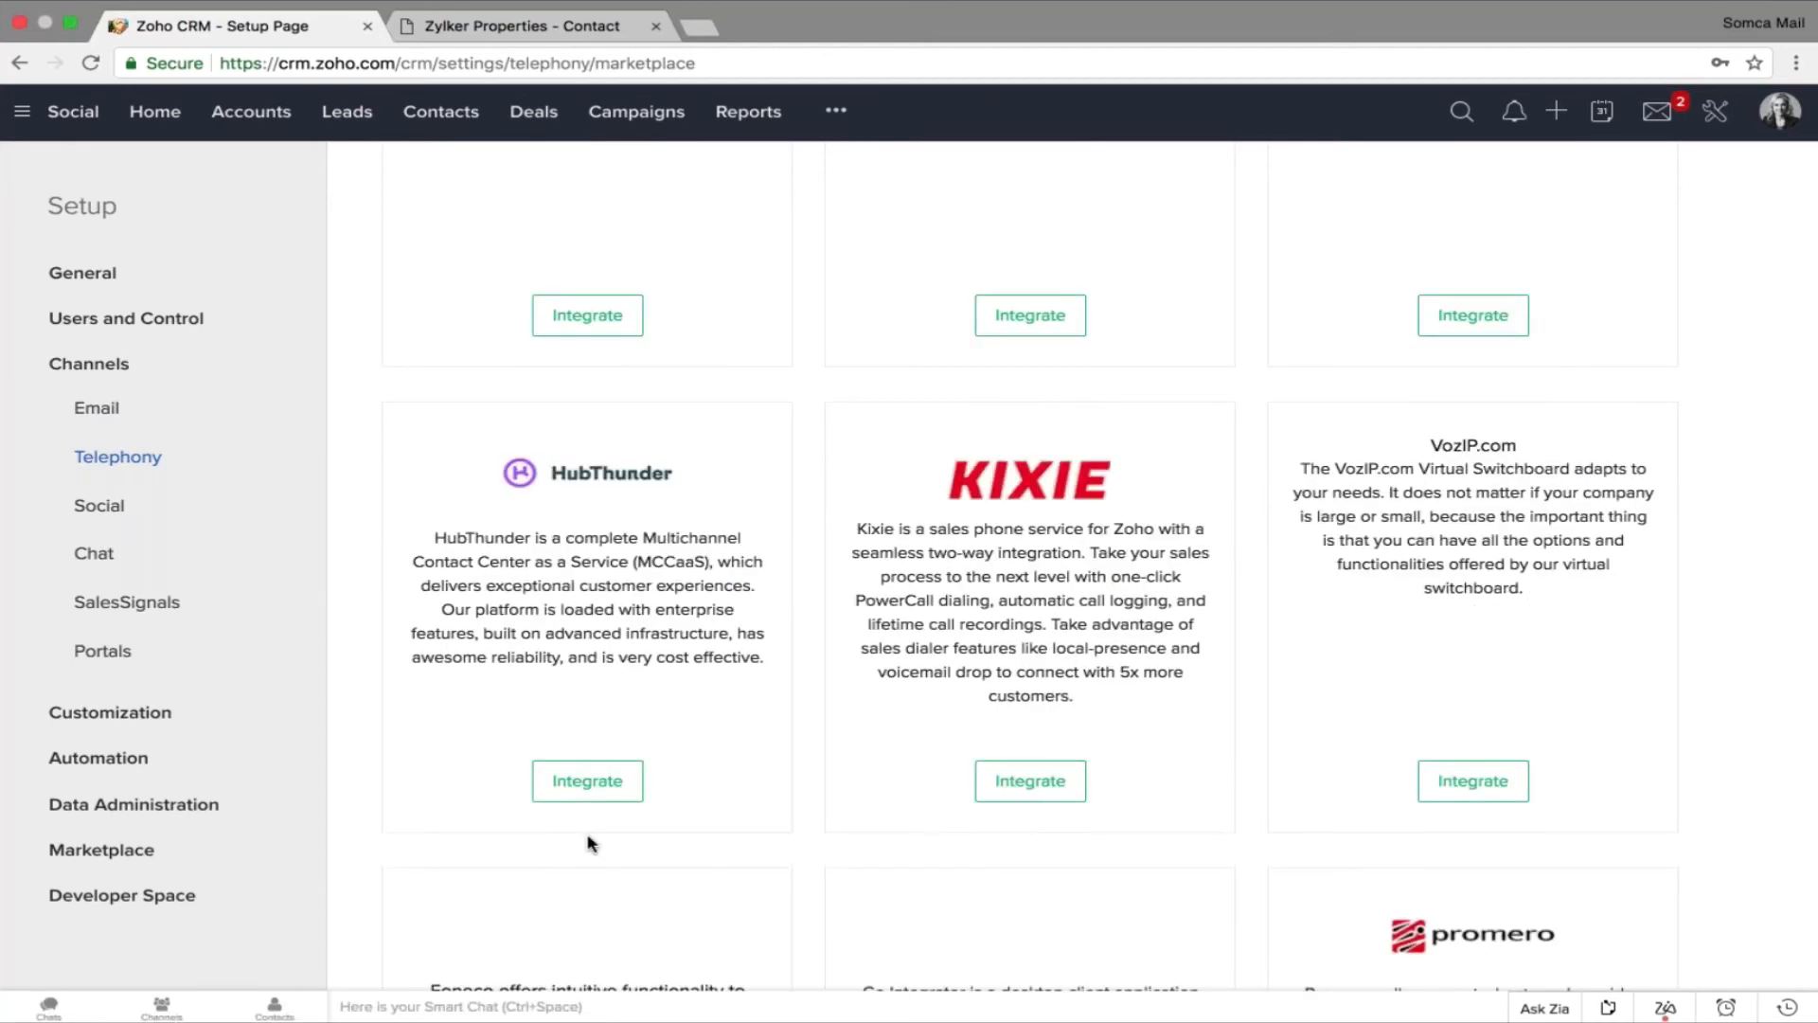
scroll(589, 843, up, 3)
scroll(587, 841, up, 9)
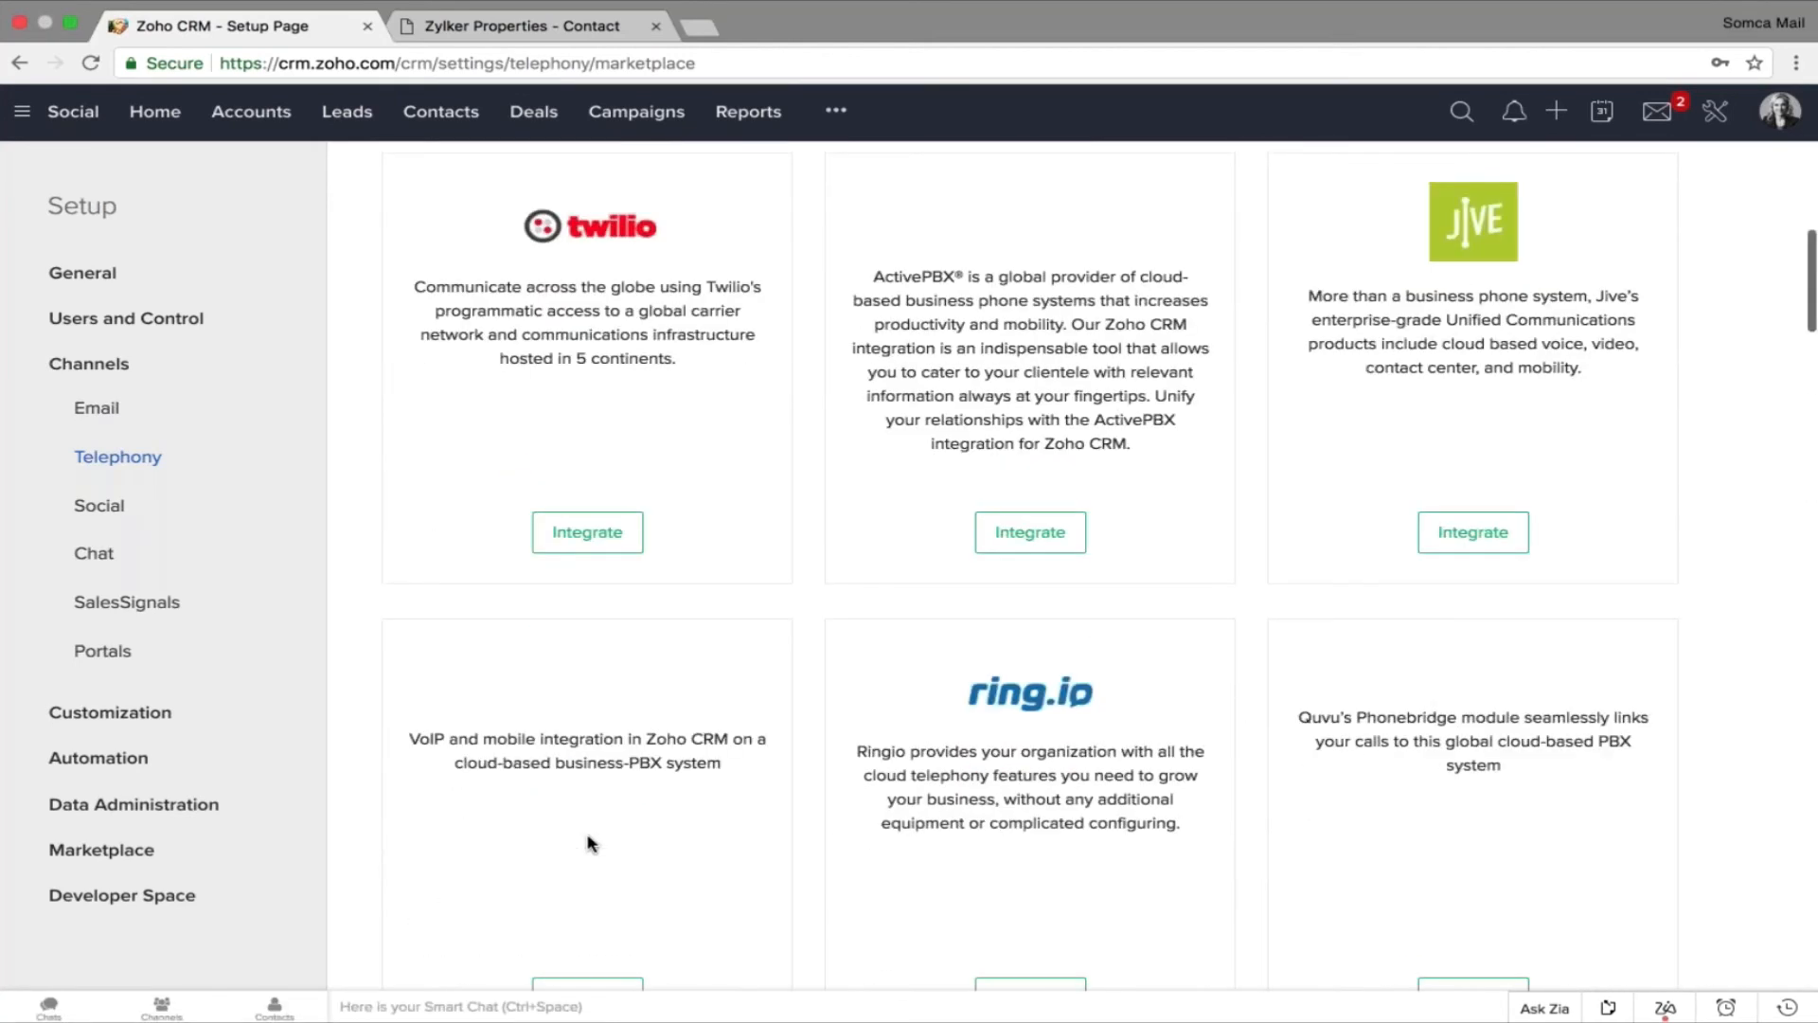
Open the Activities module and look through the Today + Overdue Tasks list.
scroll(589, 842, up, 1)
click(835, 111)
click(860, 250)
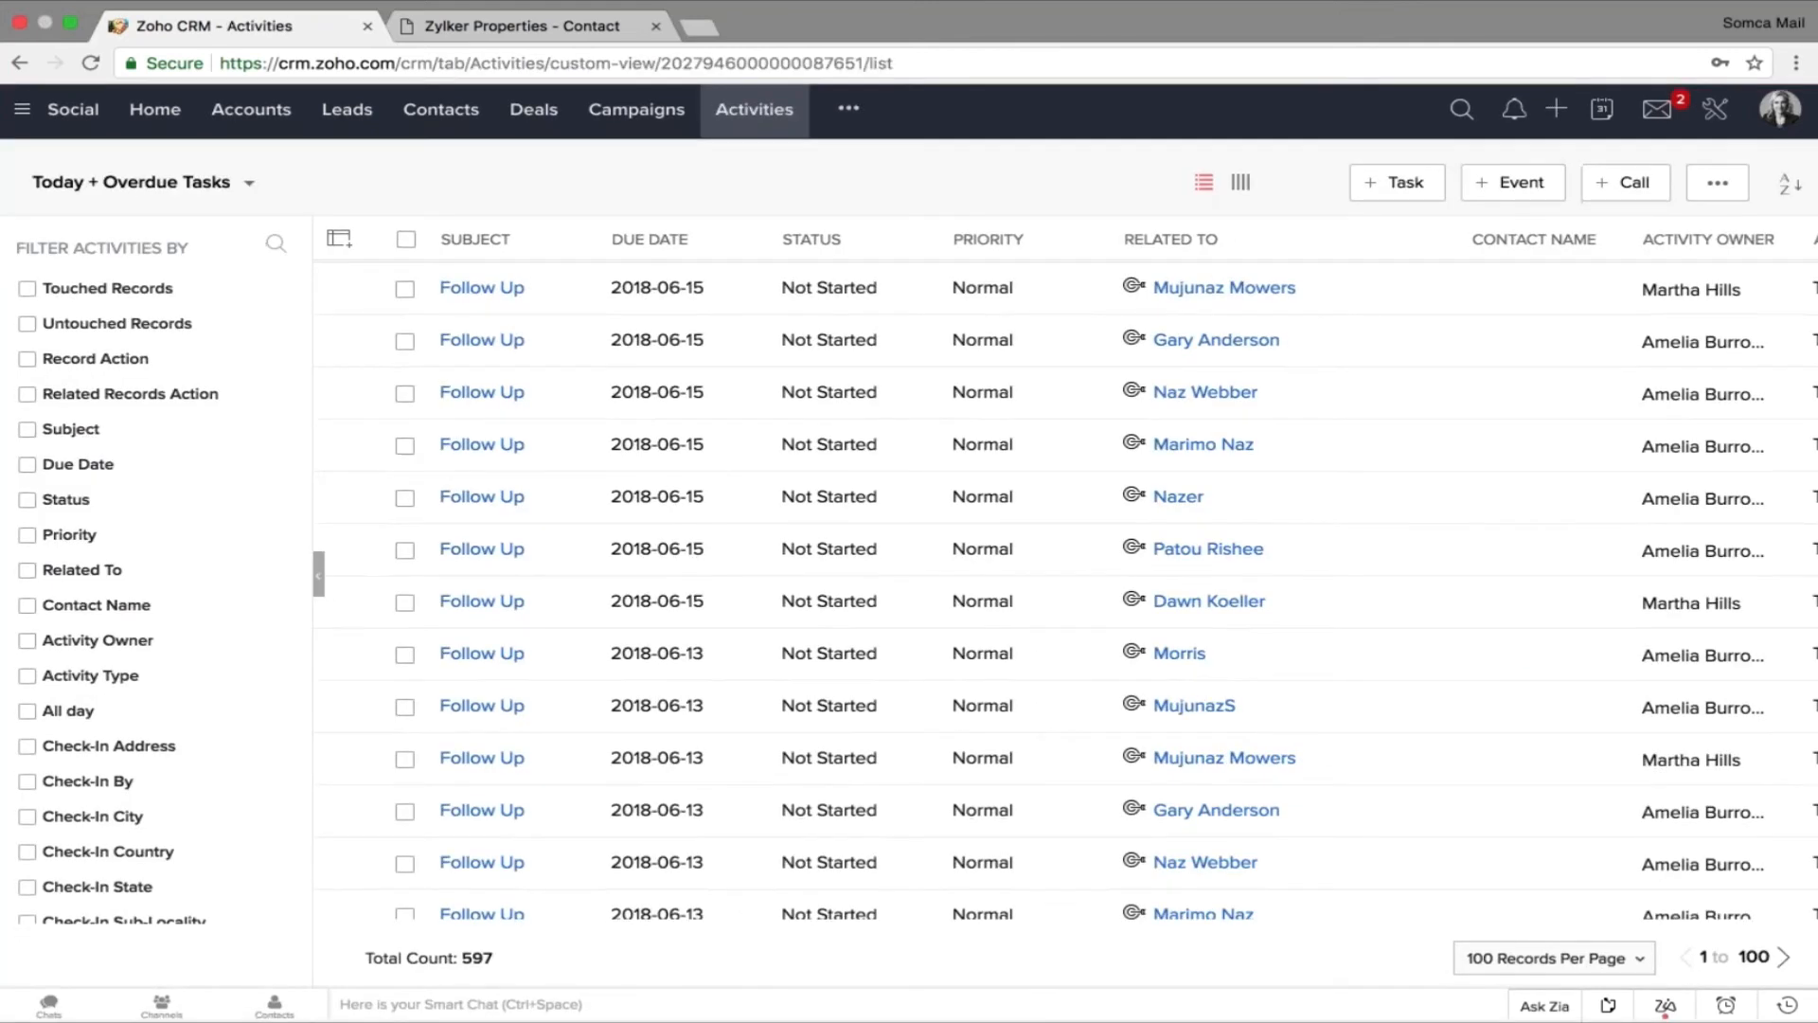
scroll(1065, 587, down, 12)
scroll(1065, 587, down, 10)
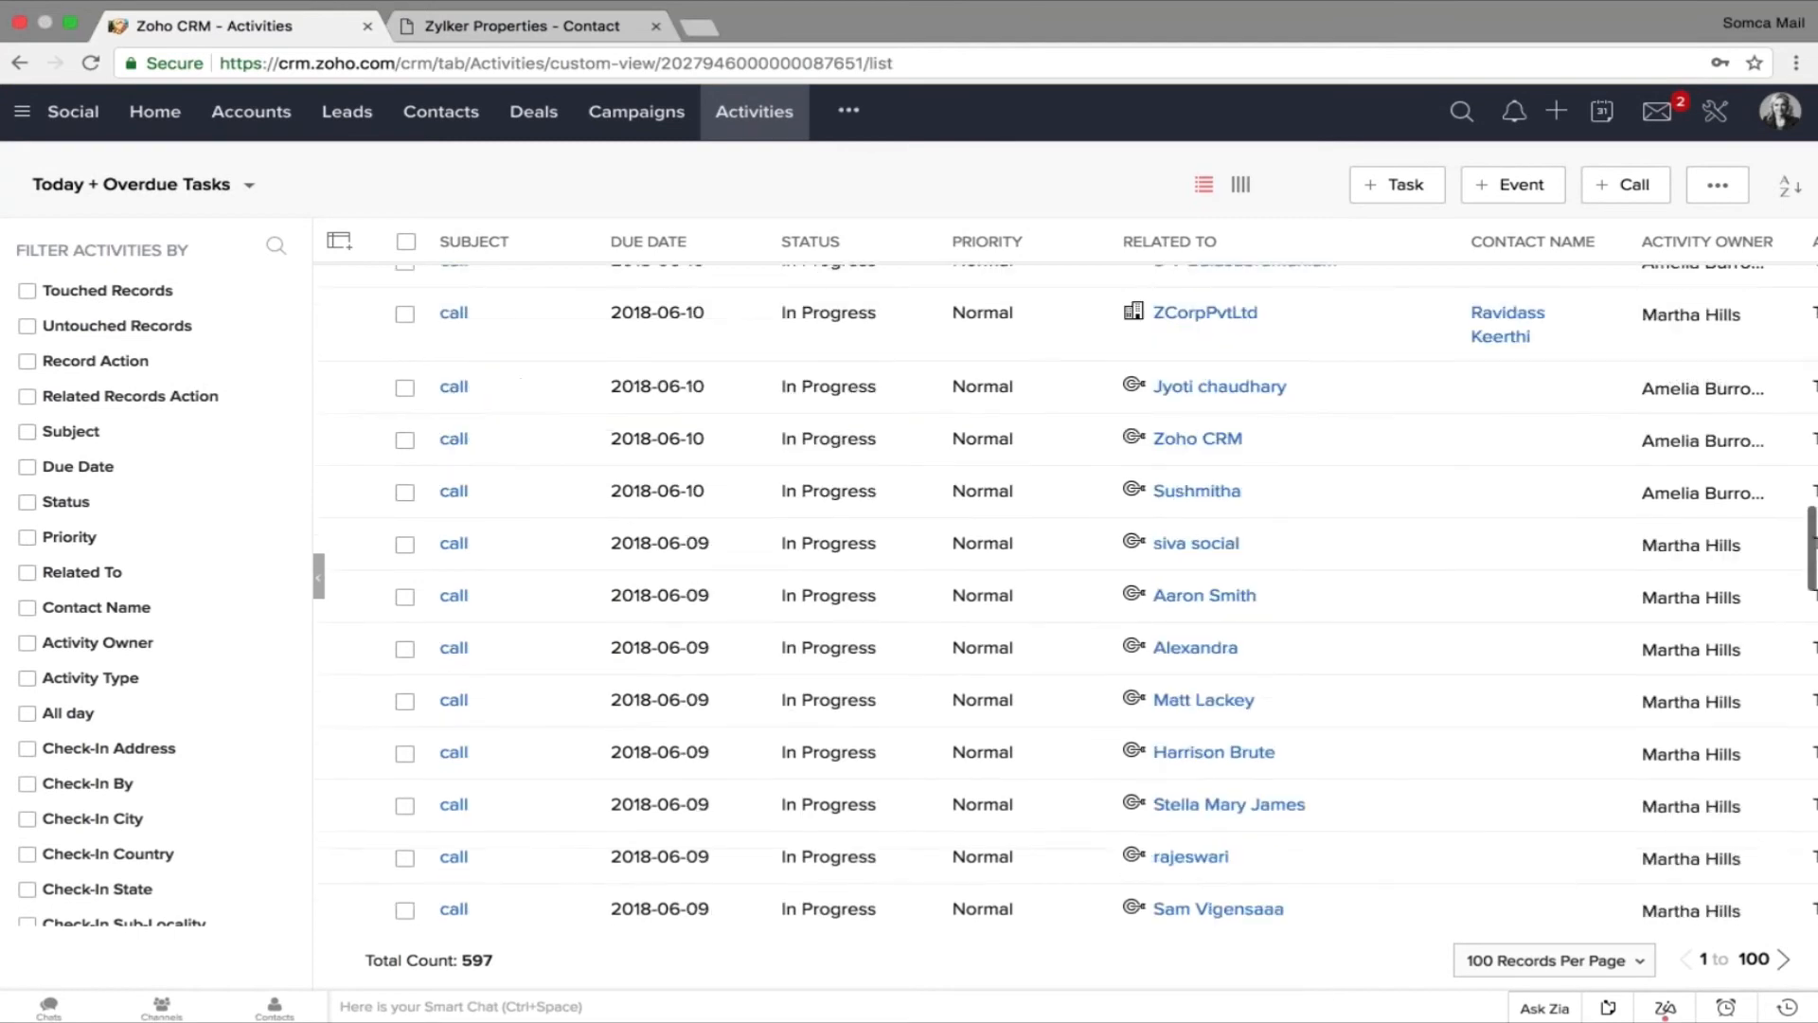
scroll(844, 414, down, 3)
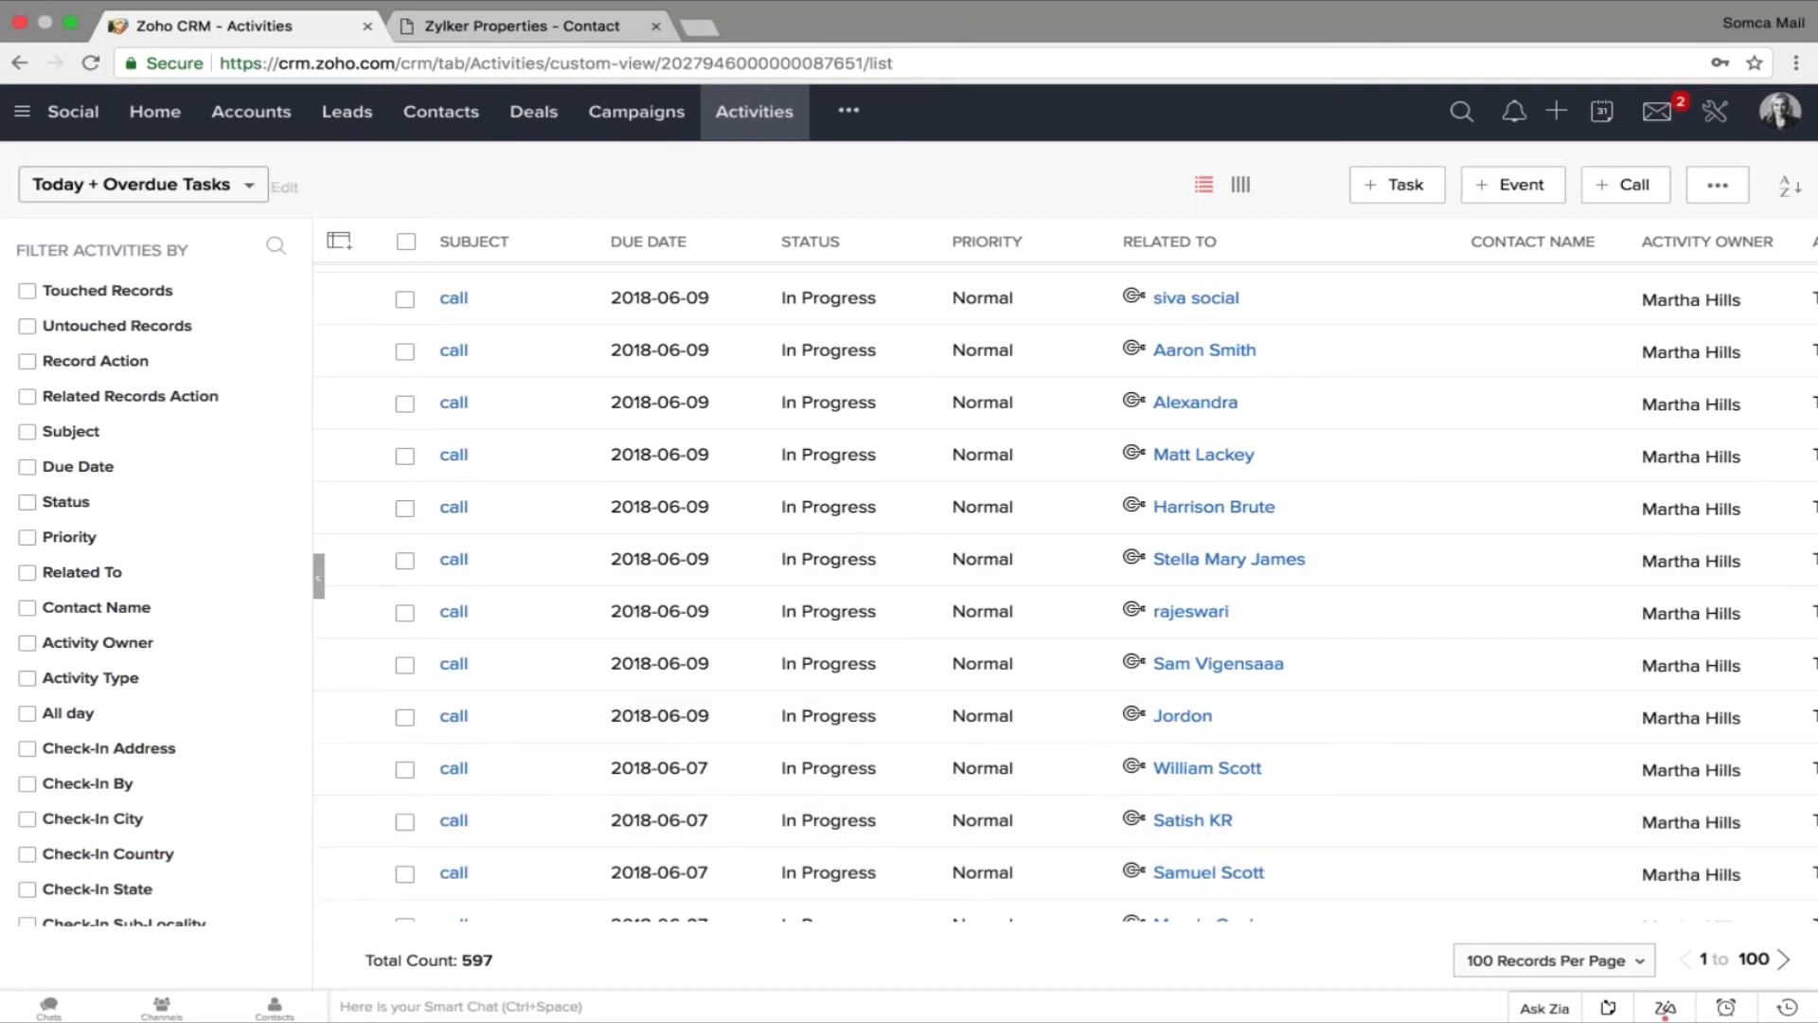
Open the Social channel settings from Setup and view the Facebook accounts and the Automate Lead Generation rules.
click(1712, 126)
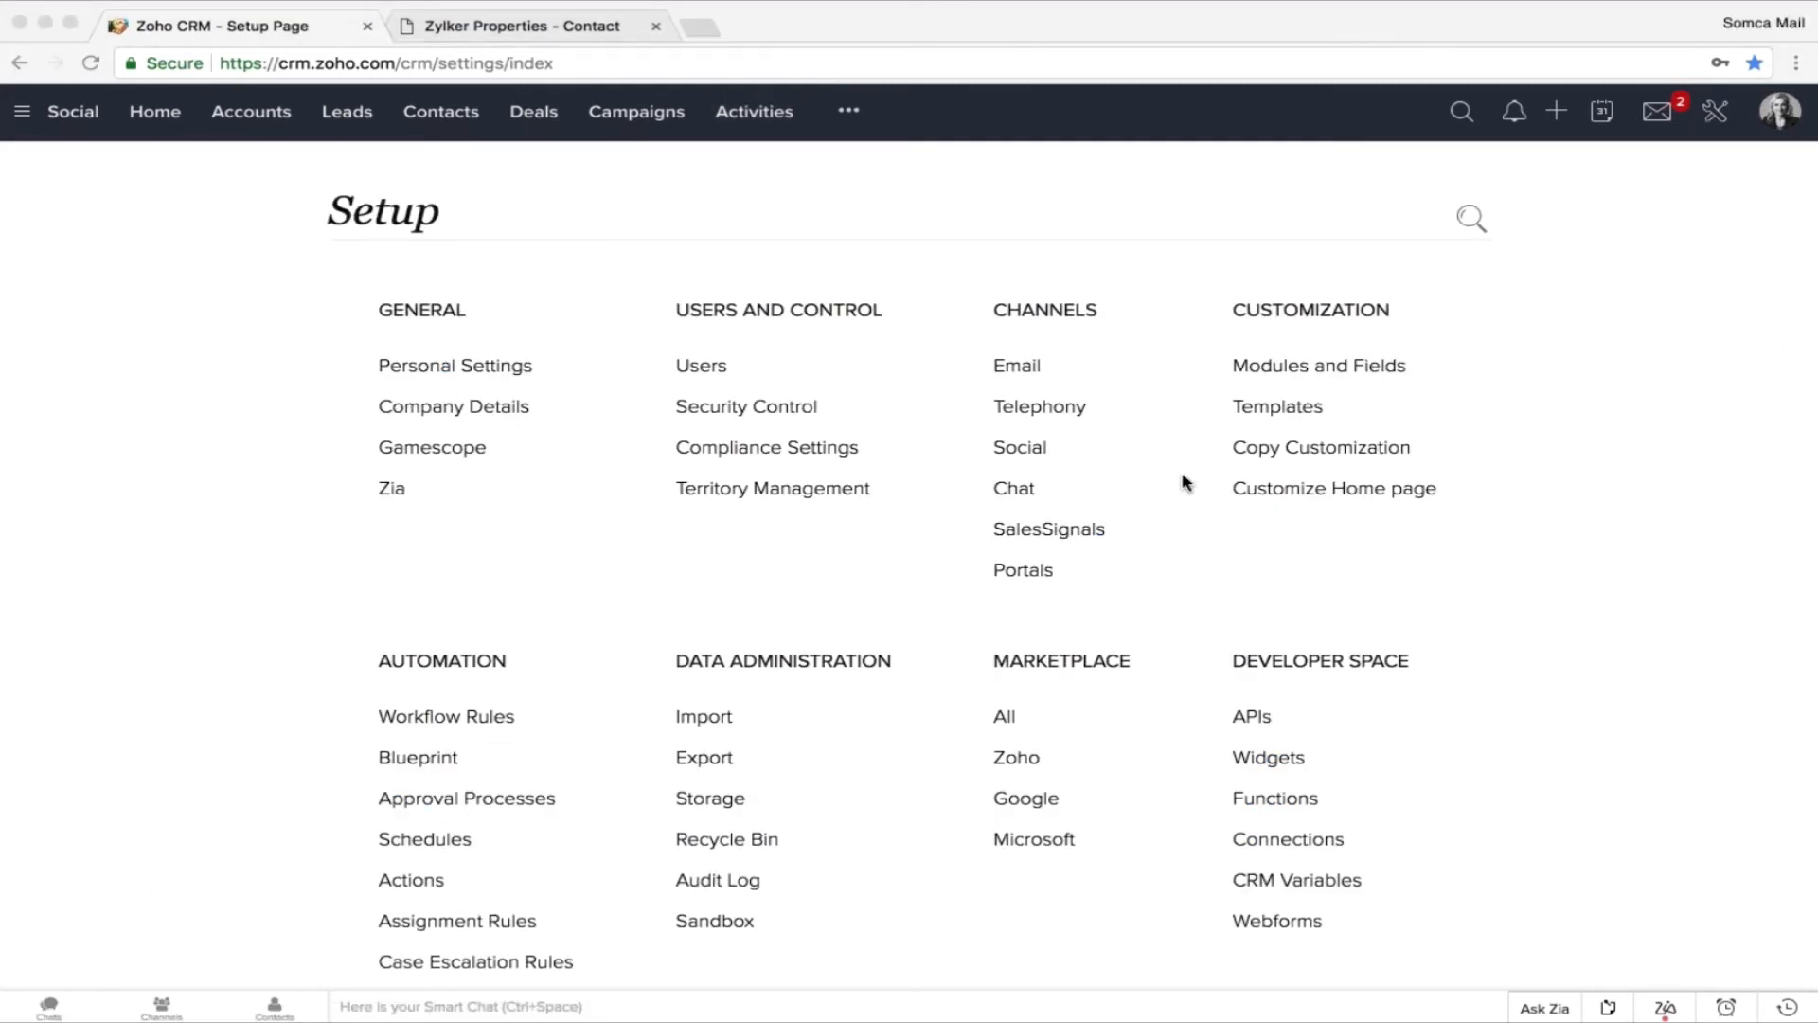
click(1025, 449)
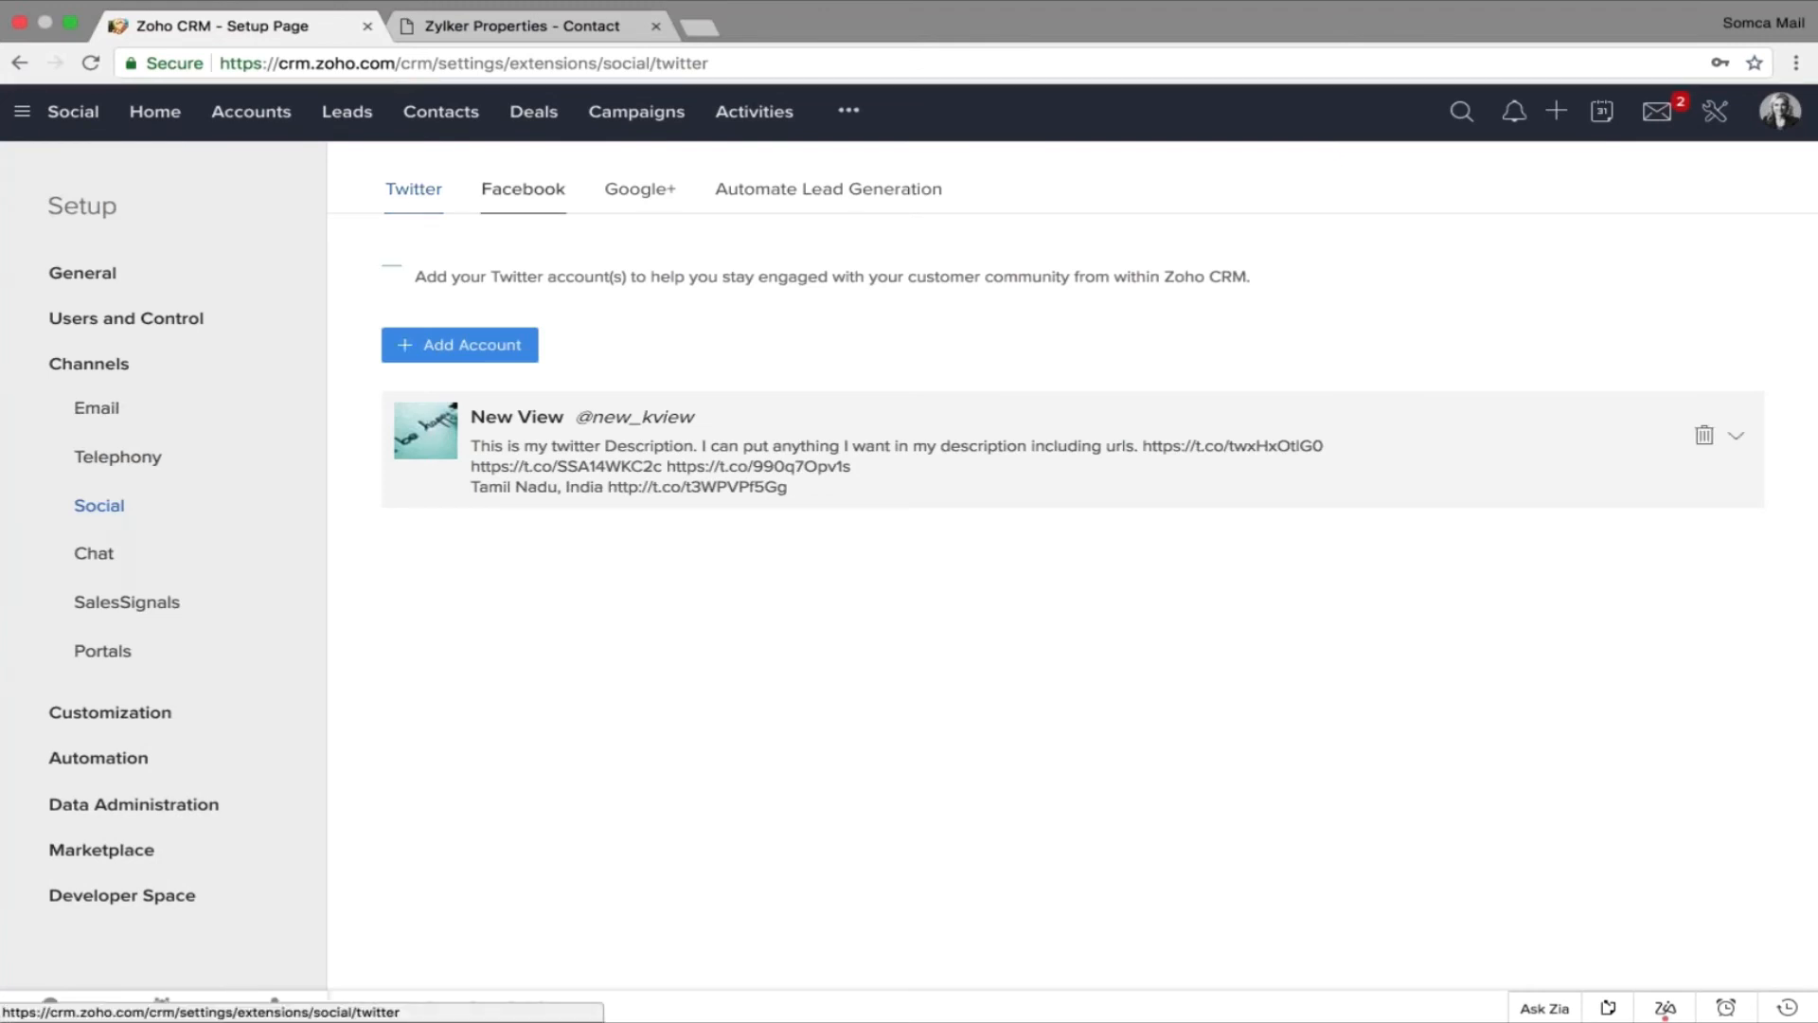
click(533, 196)
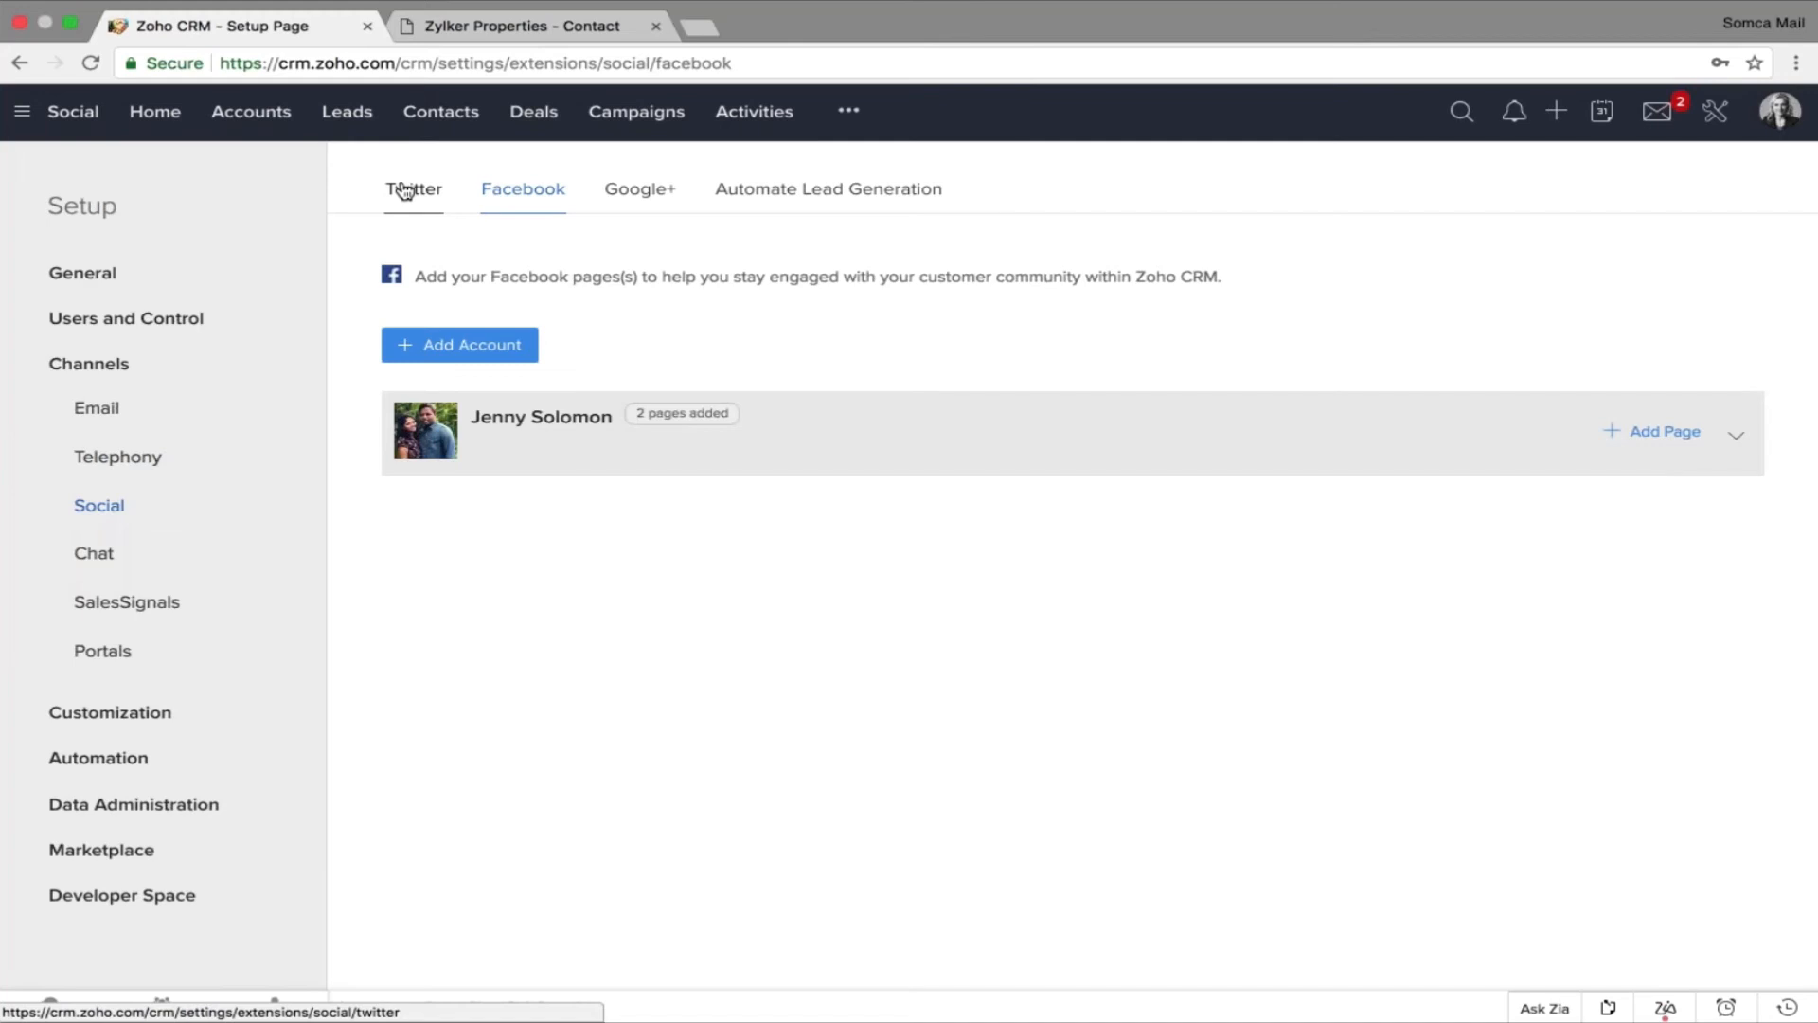
click(814, 201)
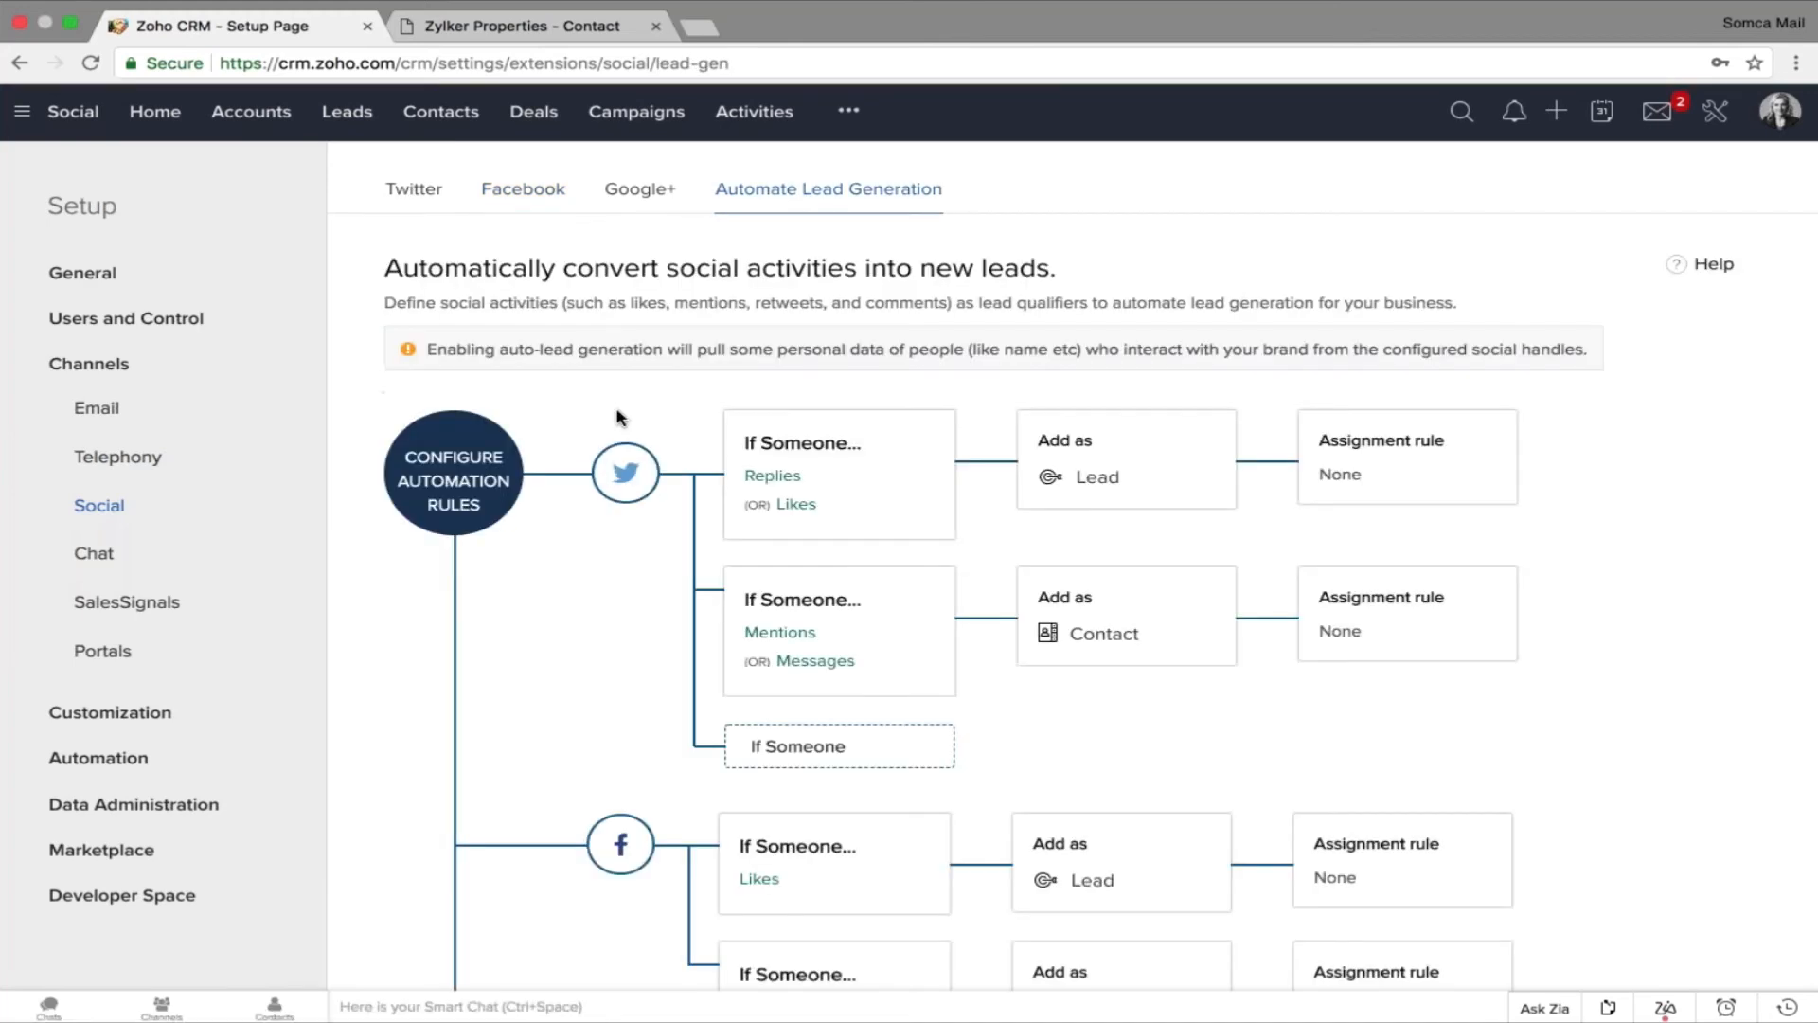
drag(381, 190, 678, 189)
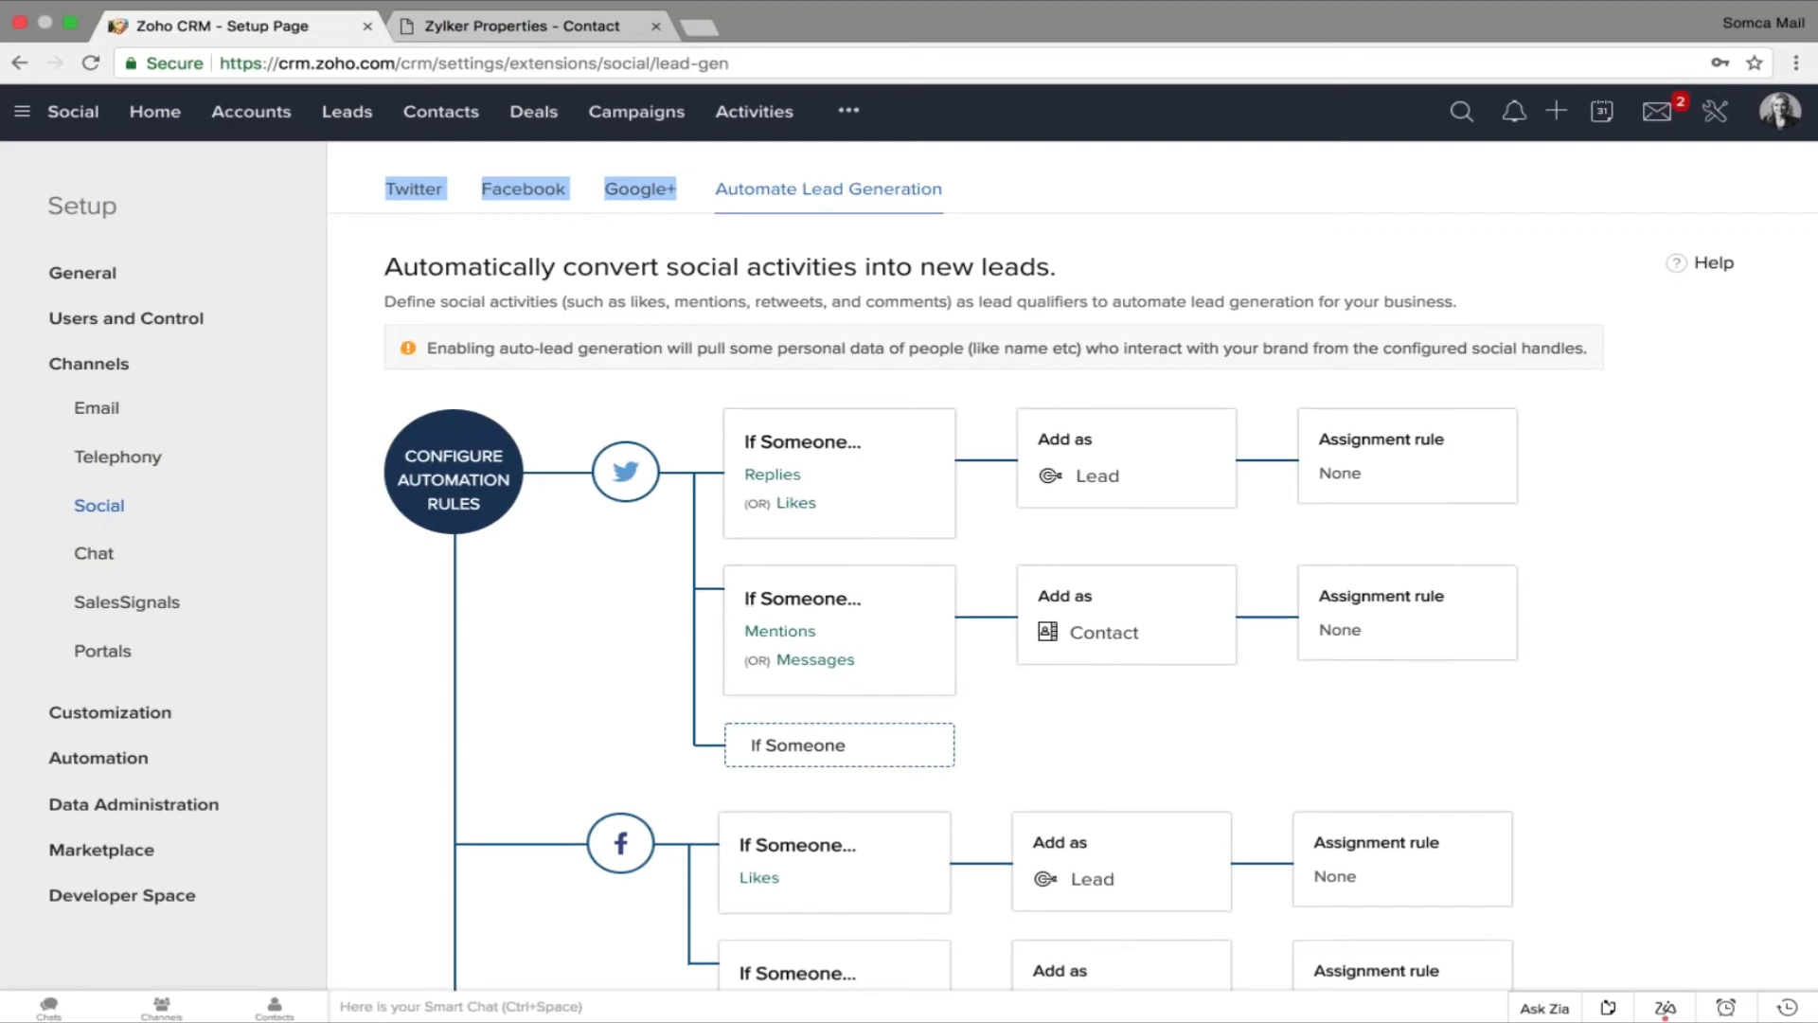
Examine which Twitter and Facebook interactions add people as leads or contacts in the lead generation rules.
scroll(730, 351, down, 2)
drag(729, 350, 904, 424)
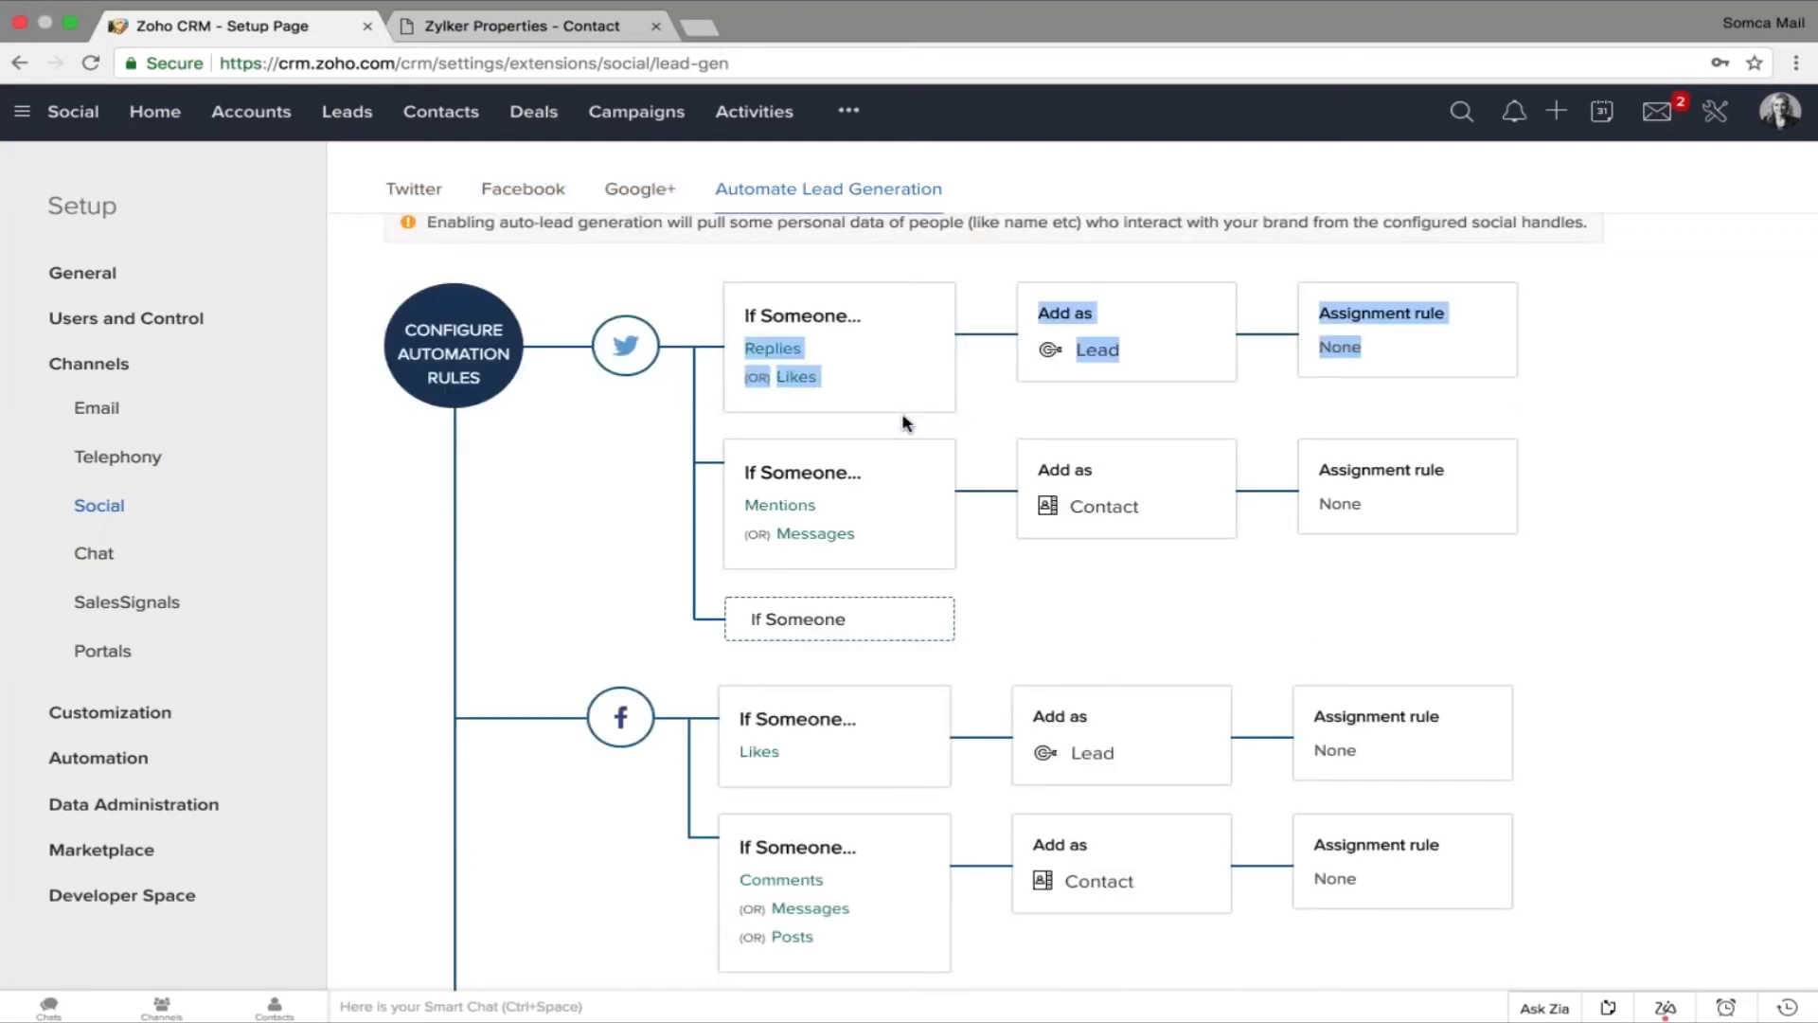
drag(741, 716, 810, 753)
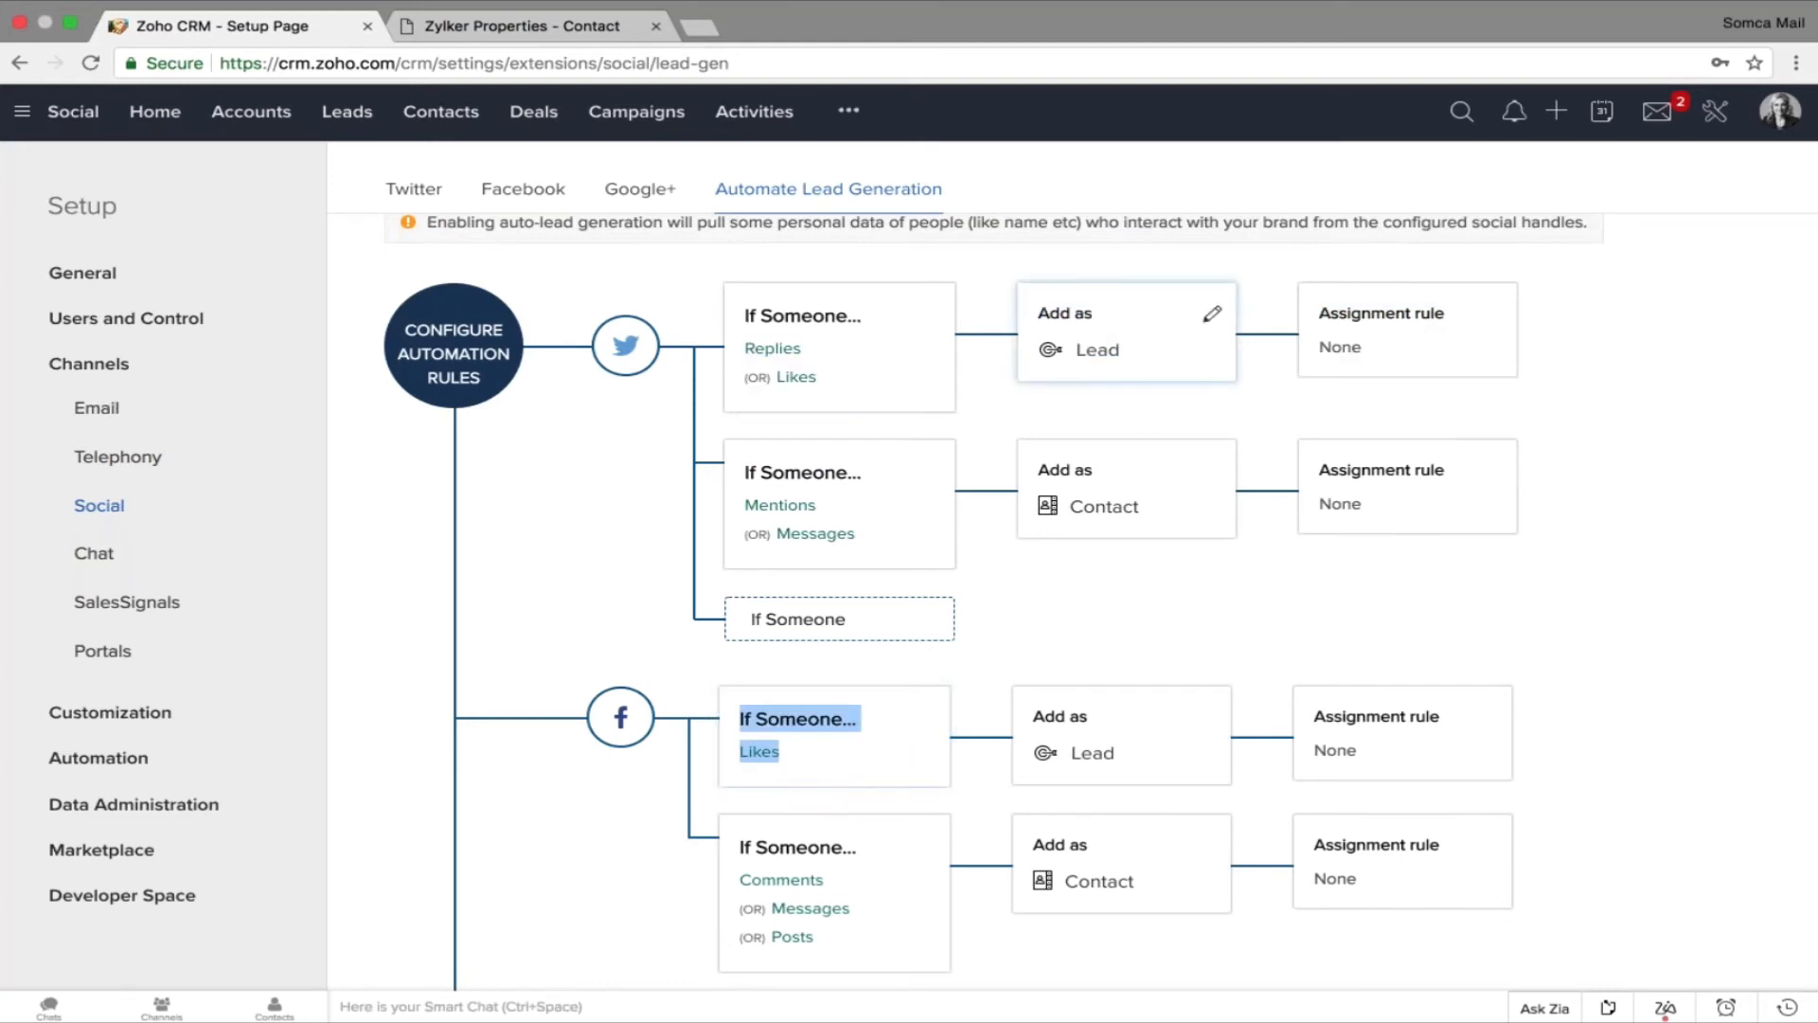
click(1047, 353)
drag(1046, 353, 1120, 351)
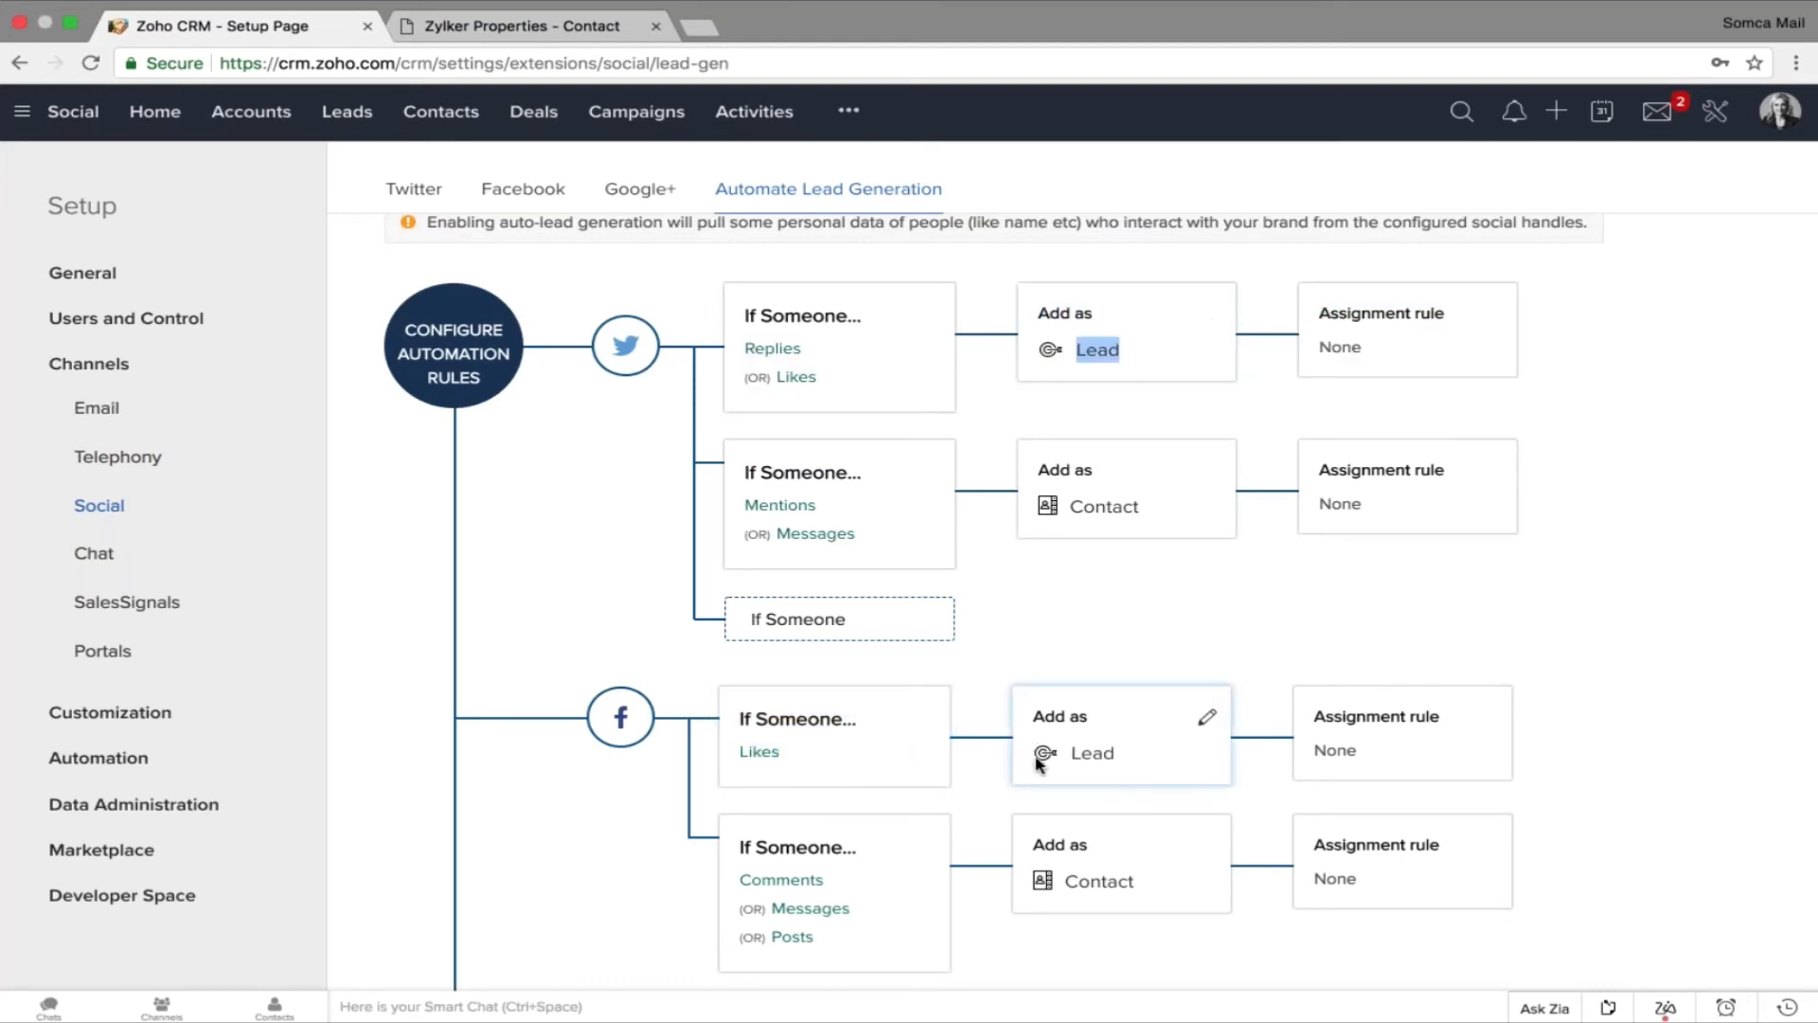
drag(1042, 754, 1115, 754)
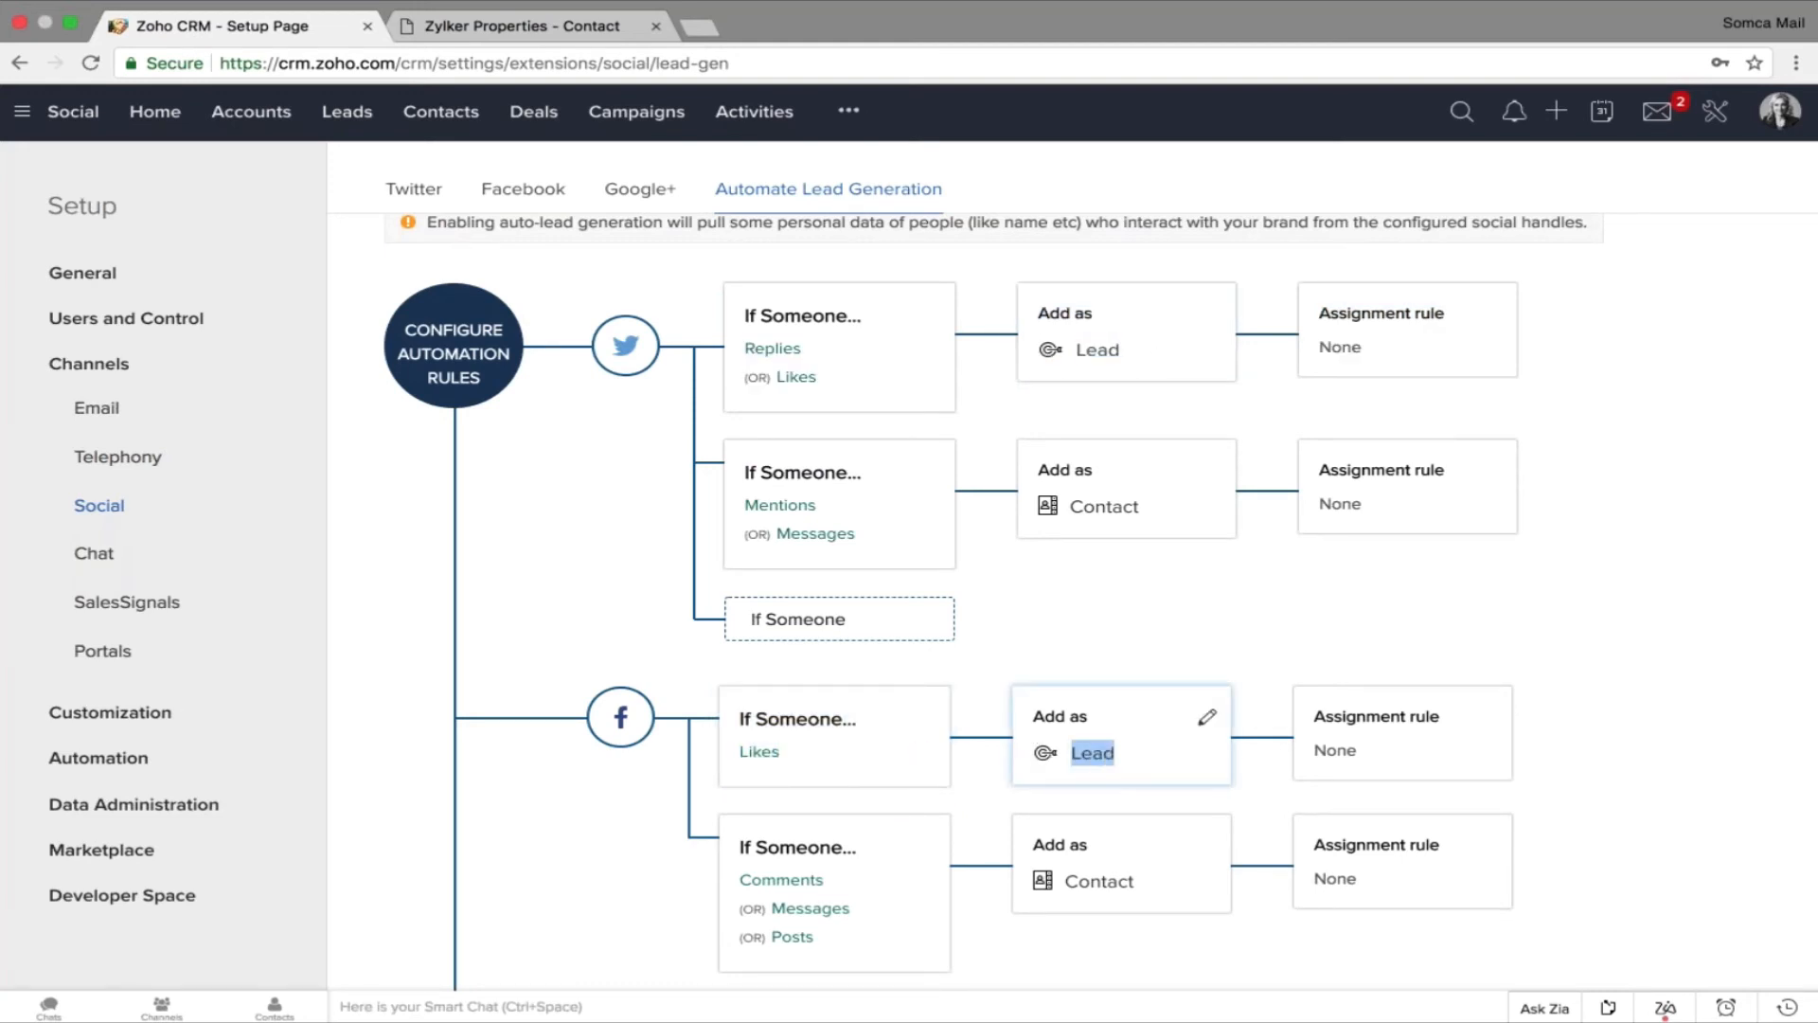
mouse_move(744, 471)
mouse_down()
mouse_move(772, 471)
mouse_move(890, 575)
mouse_up()
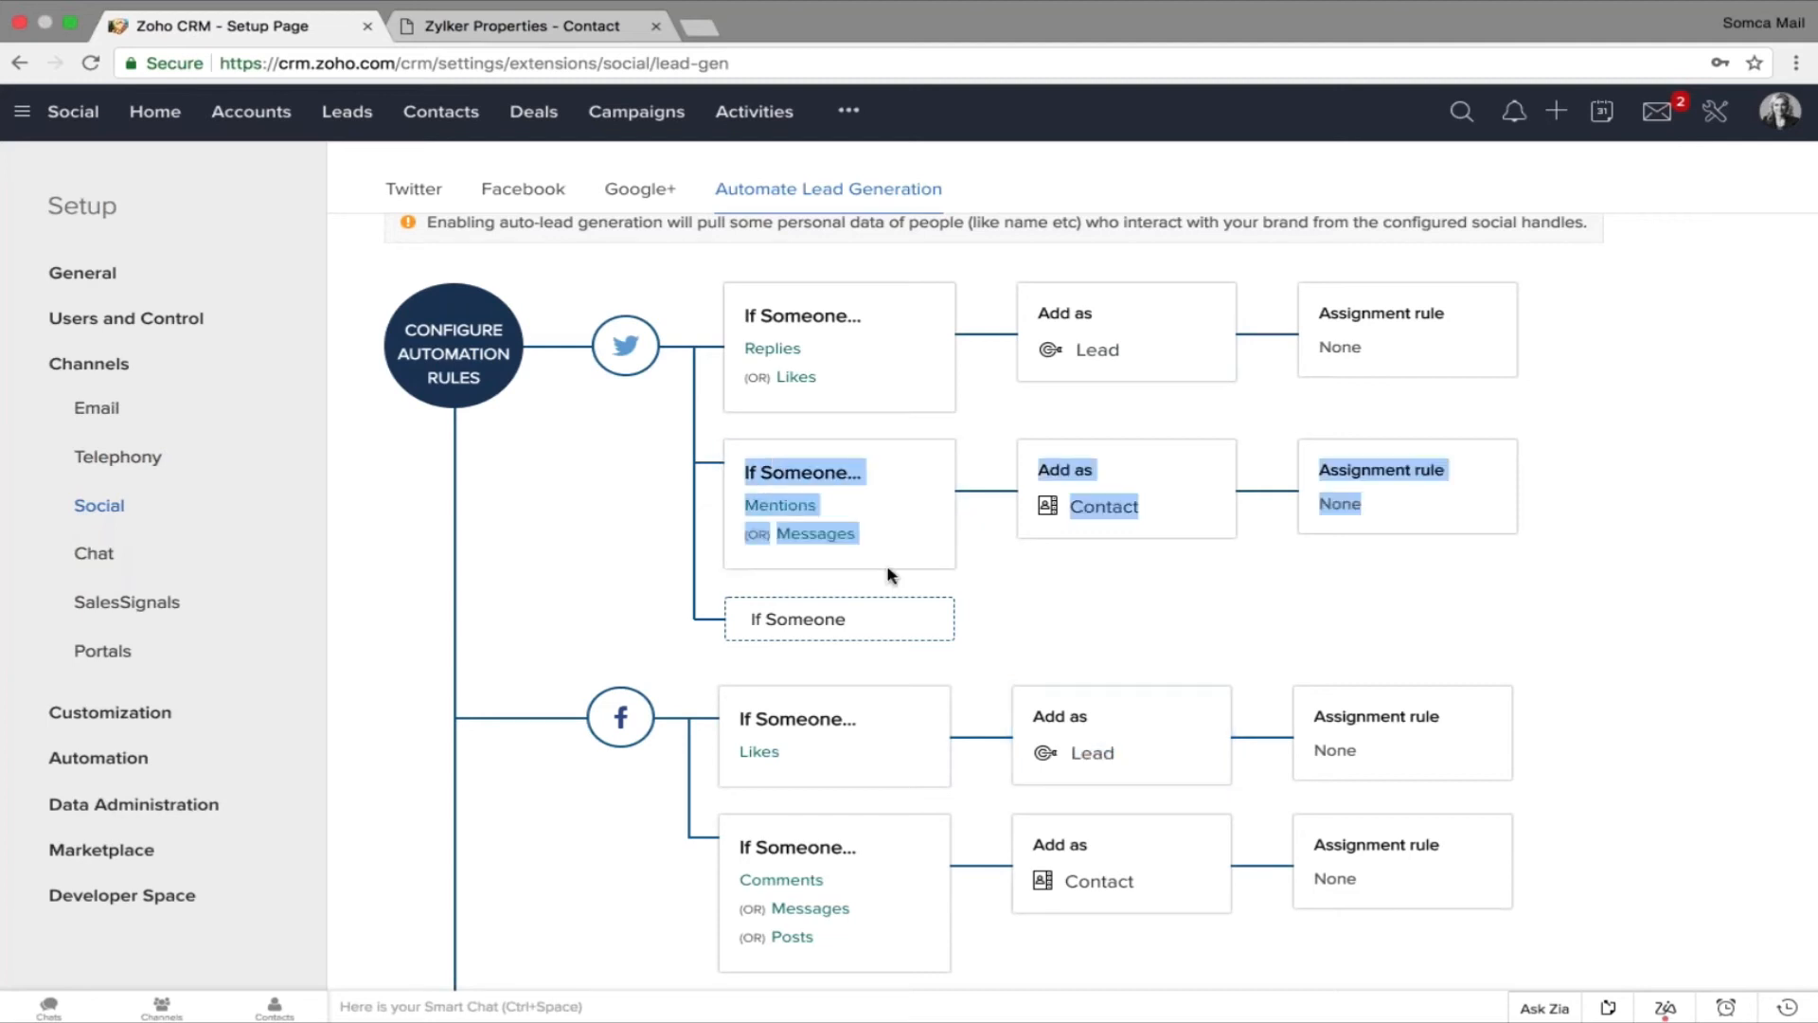
scroll(857, 823, down, 5)
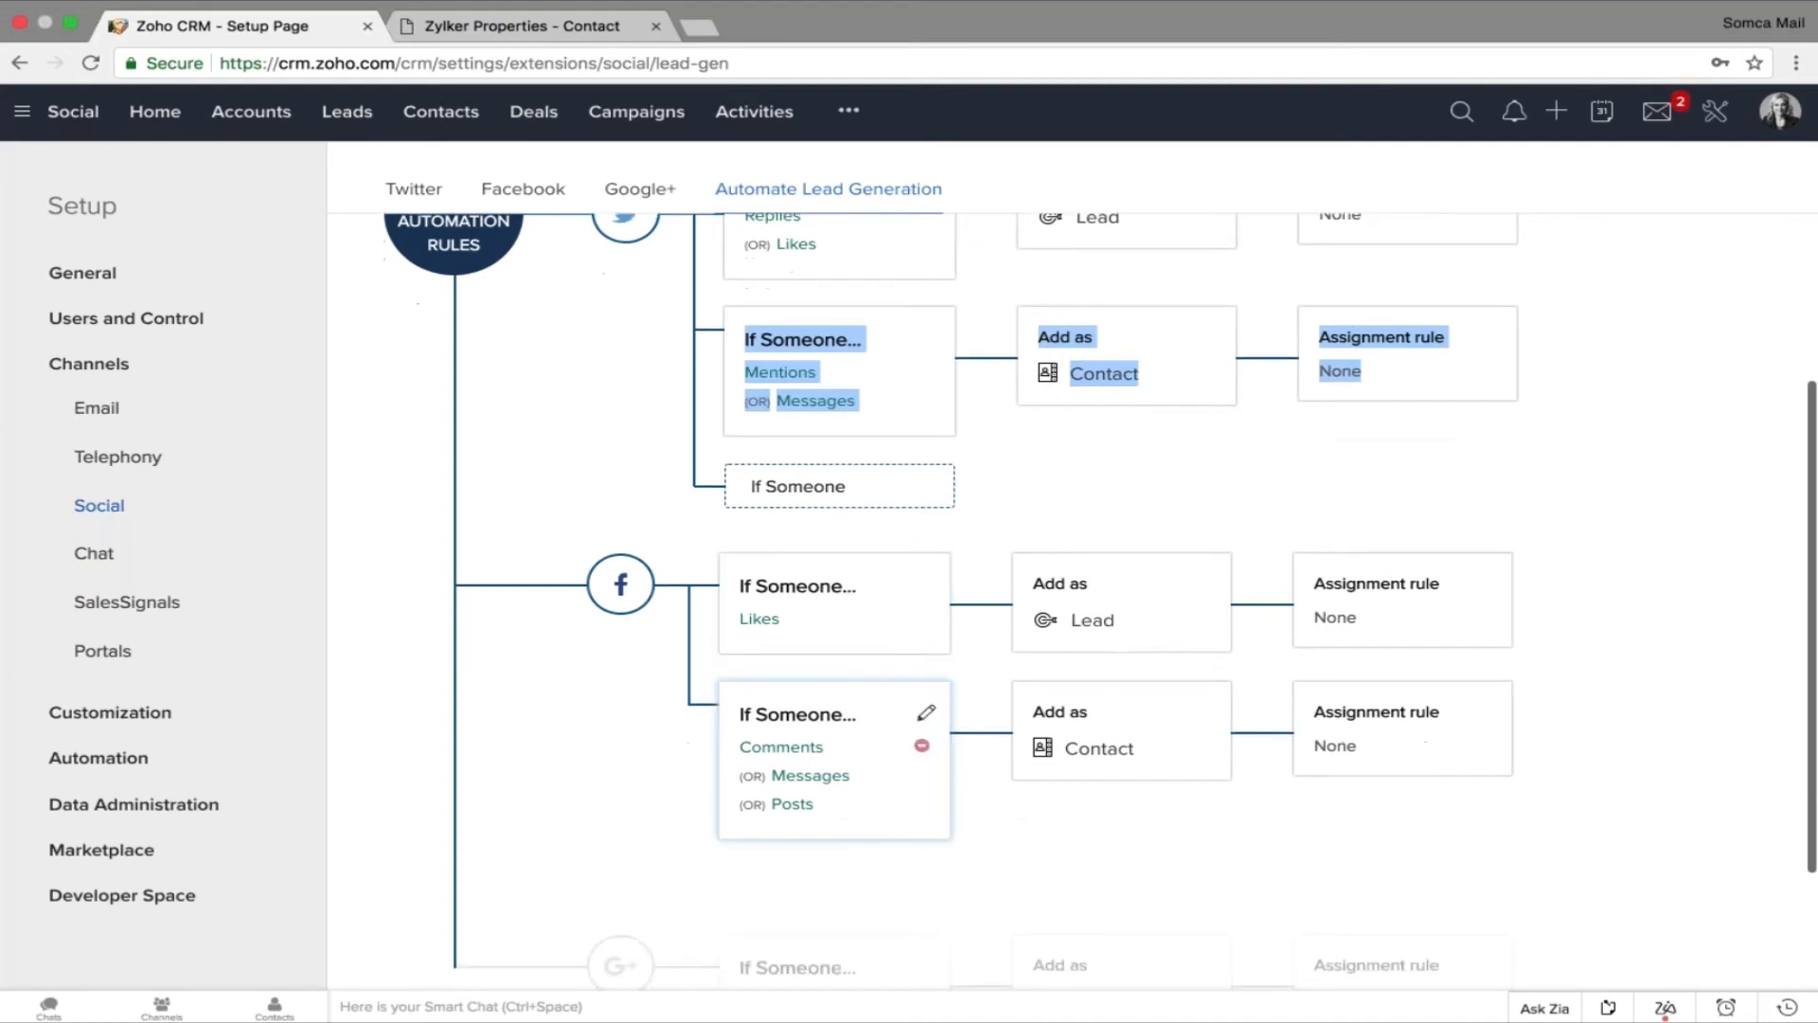
scroll(860, 834, up, 5)
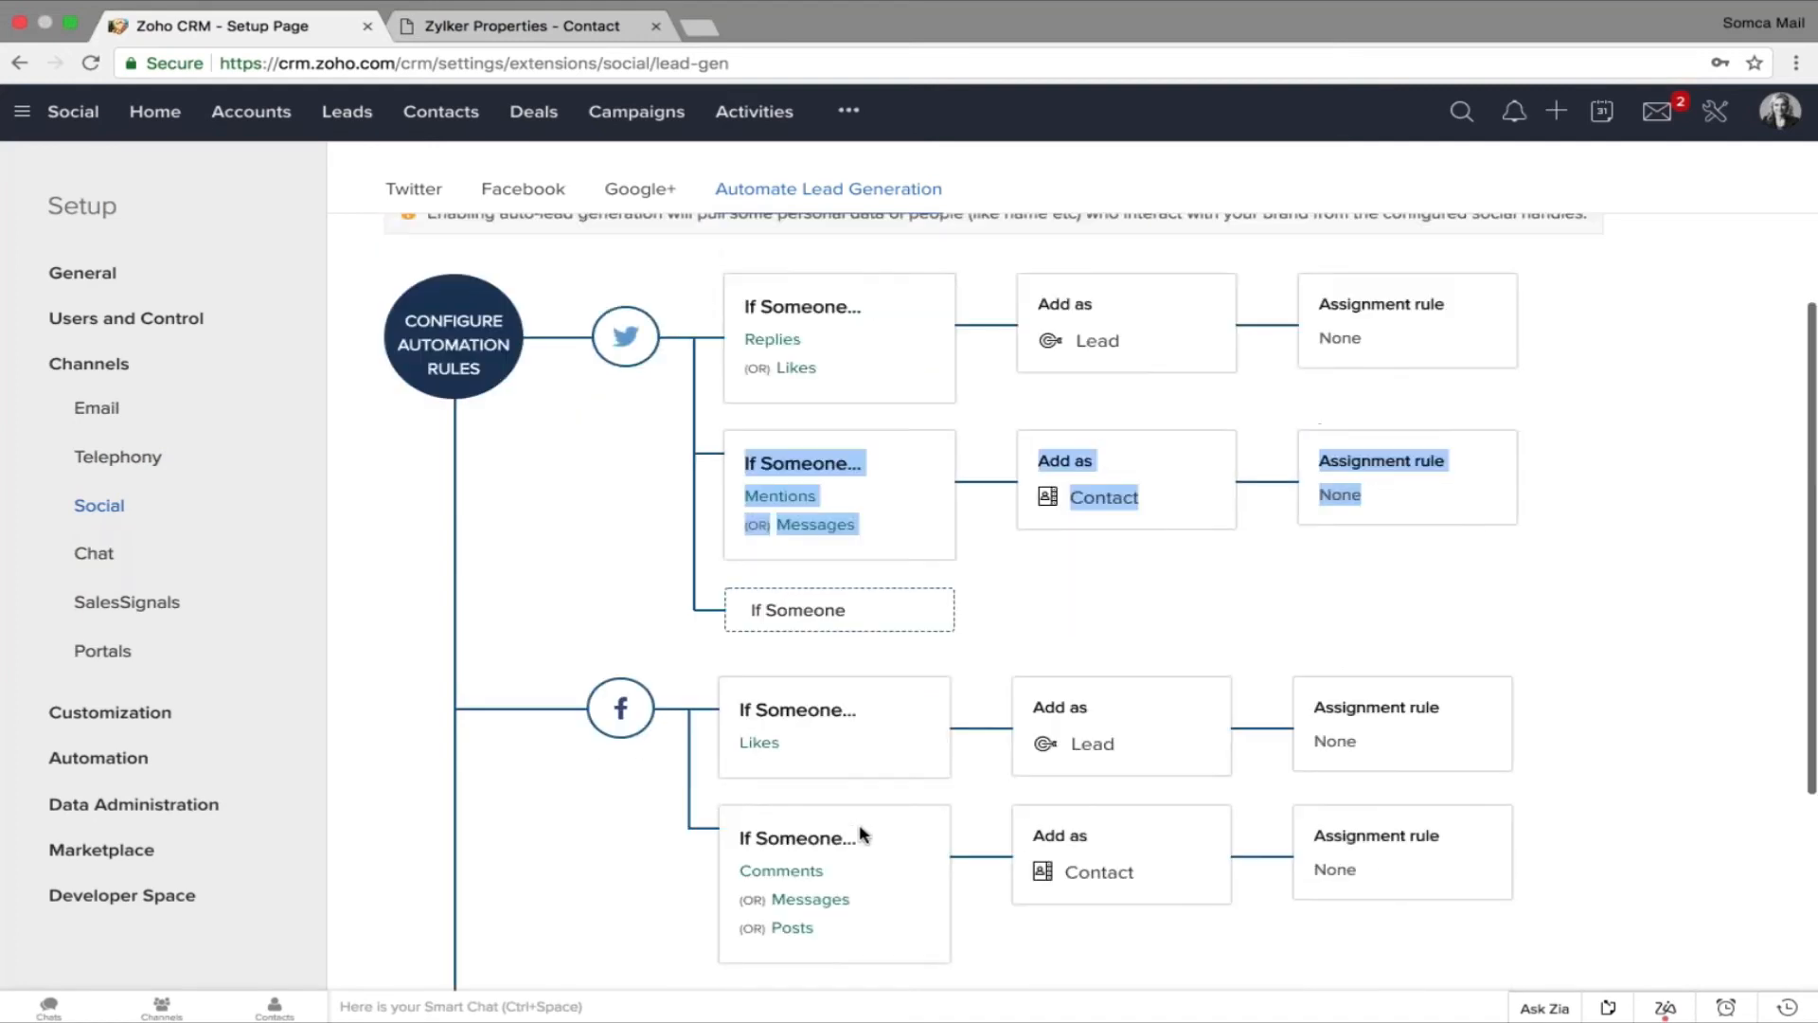
scroll(862, 833, up, 2)
Try Lead as the record type for the Twitter Mentions or Messages rule, and finish with Contact selected.
click(1210, 573)
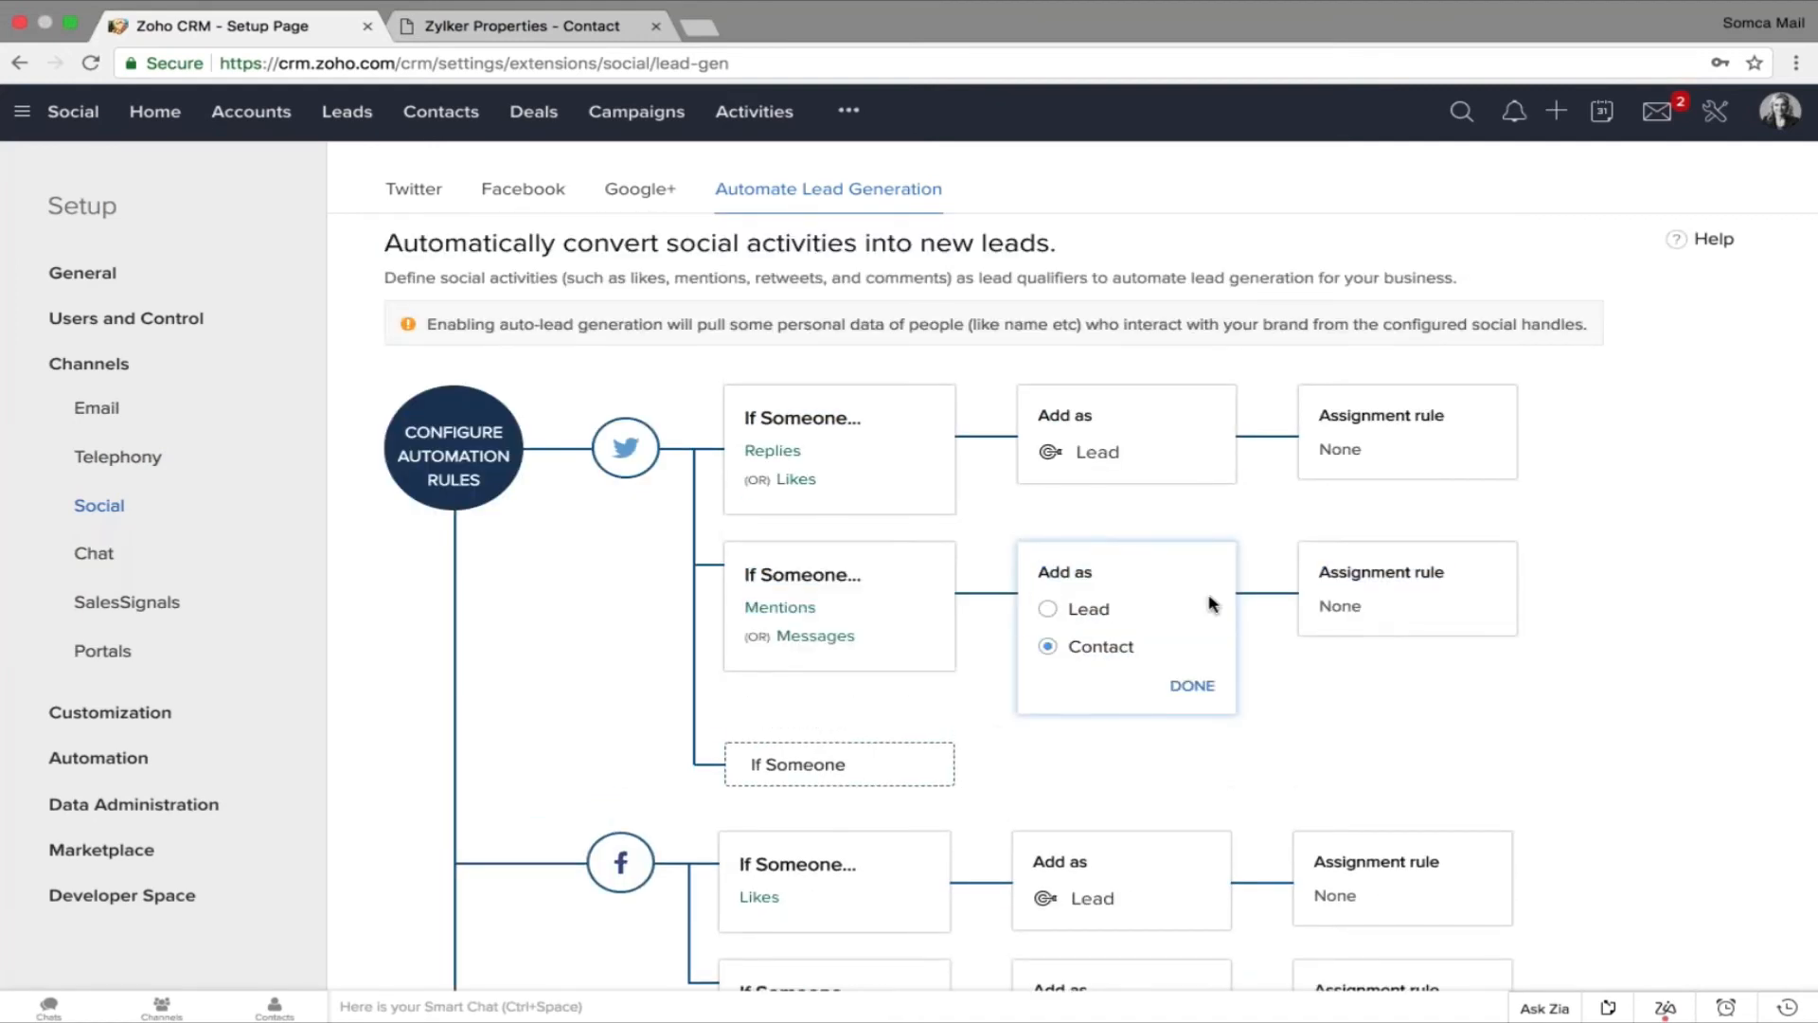
click(1049, 609)
click(1061, 651)
click(1193, 685)
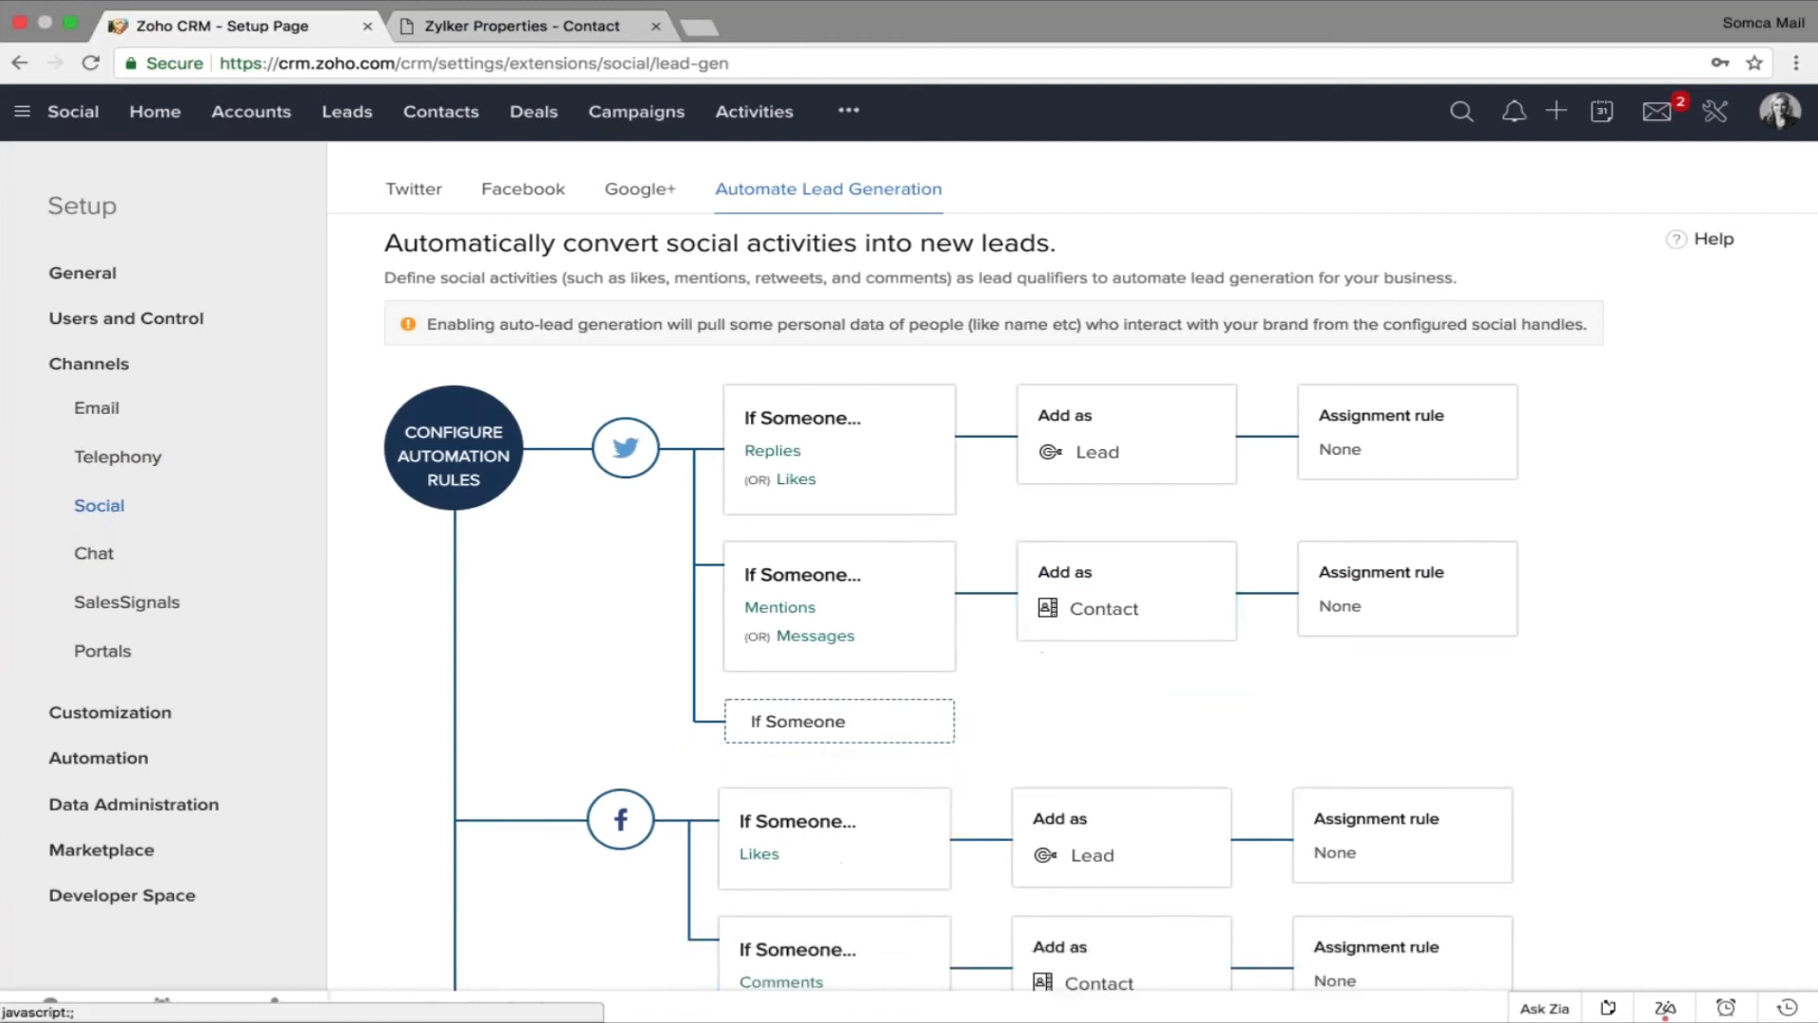
scroll(946, 605, down, 2)
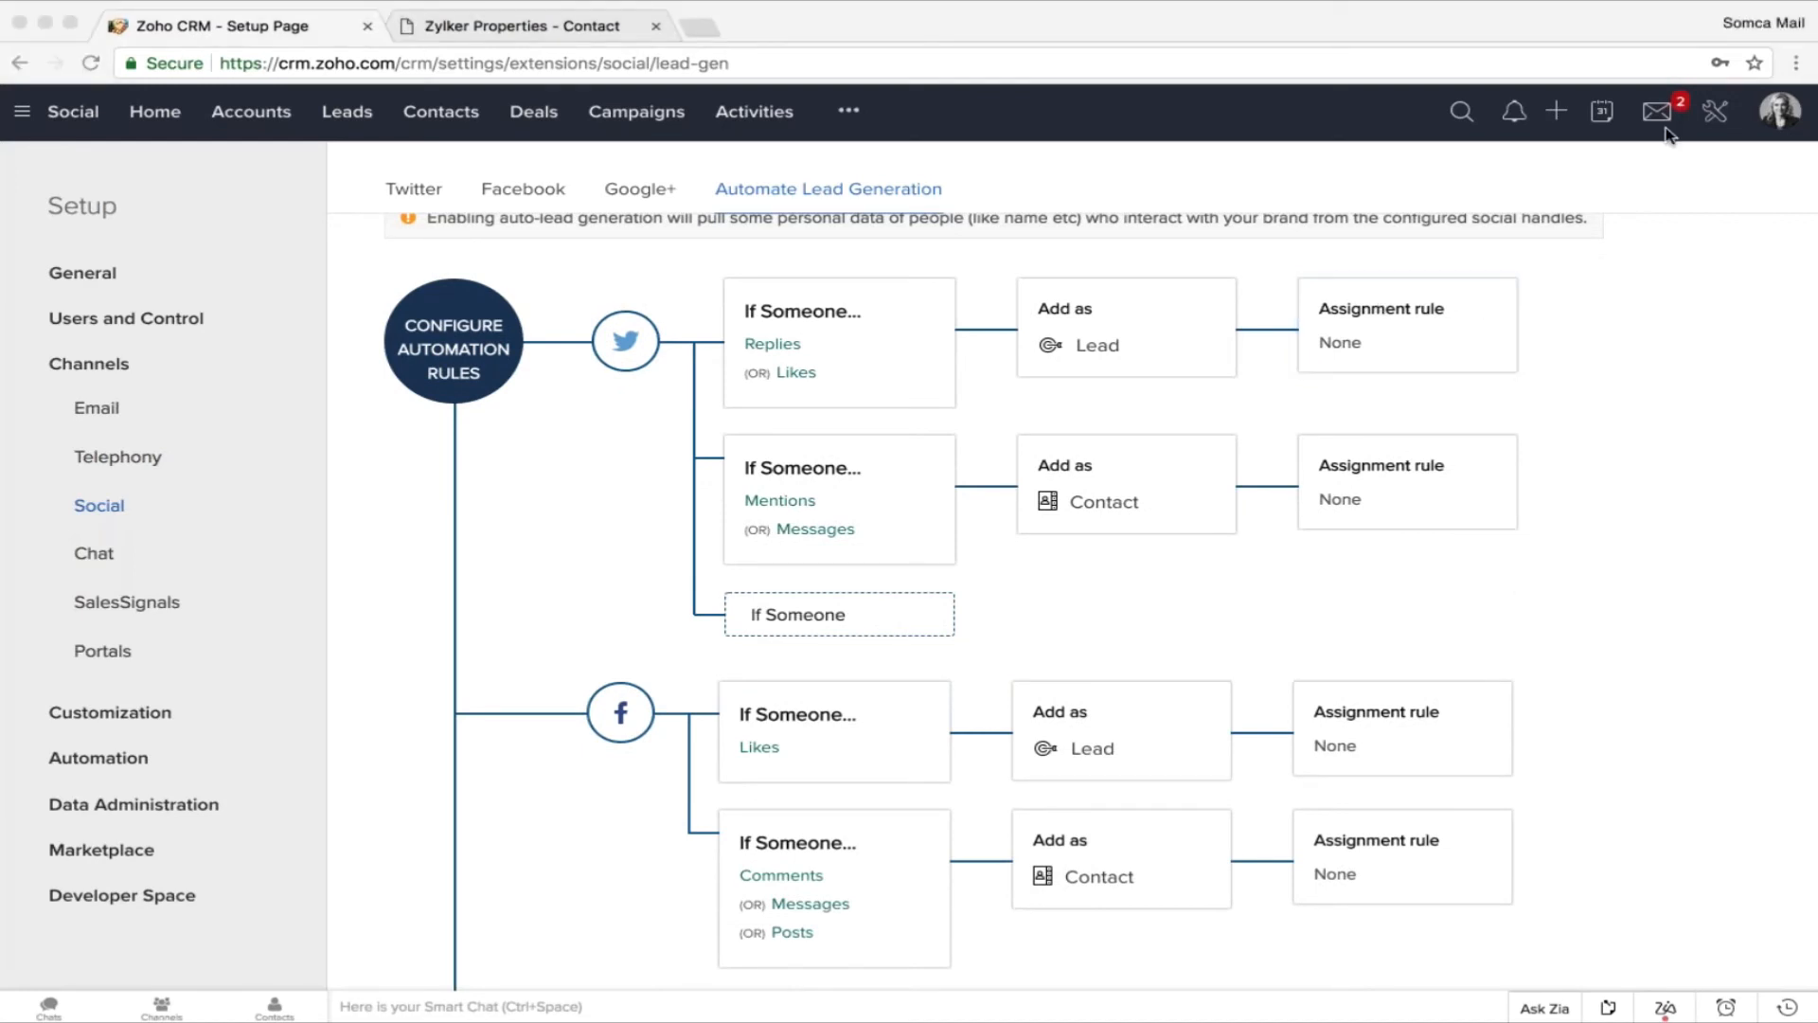
Open the Chat channel settings from Setup and bring up the SalesIQ Add Portal dialog.
click(1715, 116)
click(1715, 116)
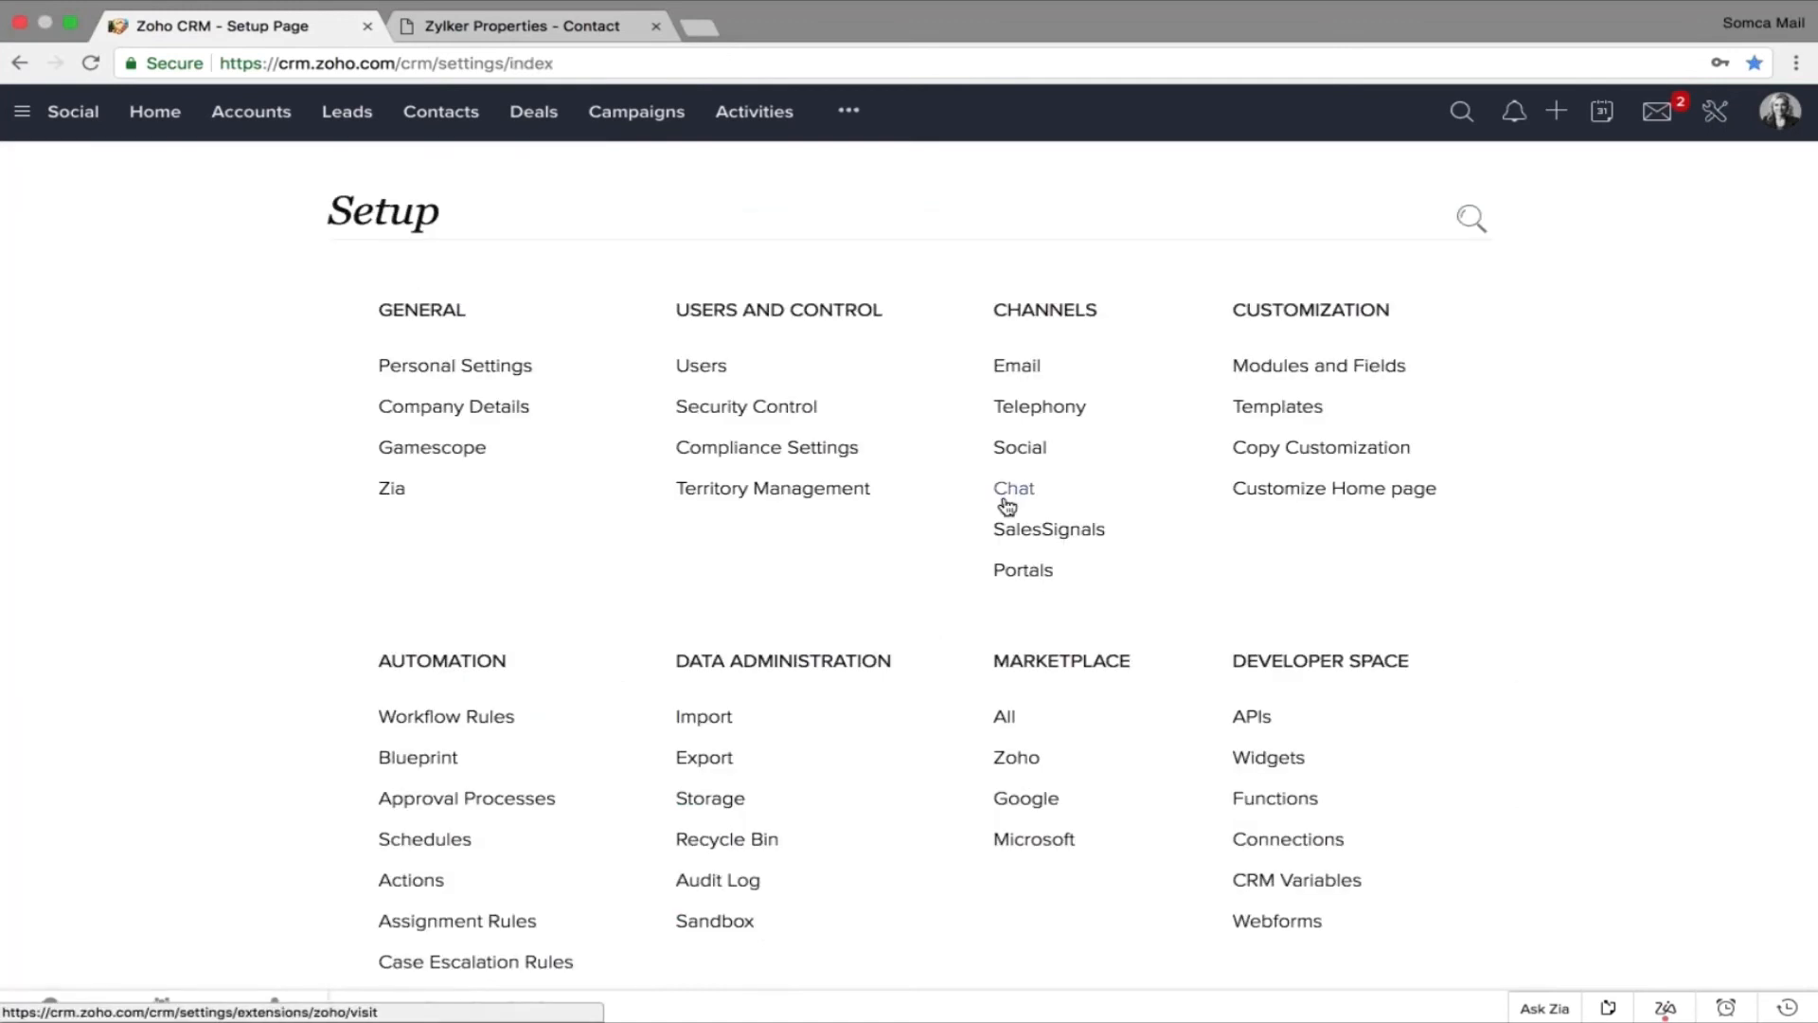
click(1012, 489)
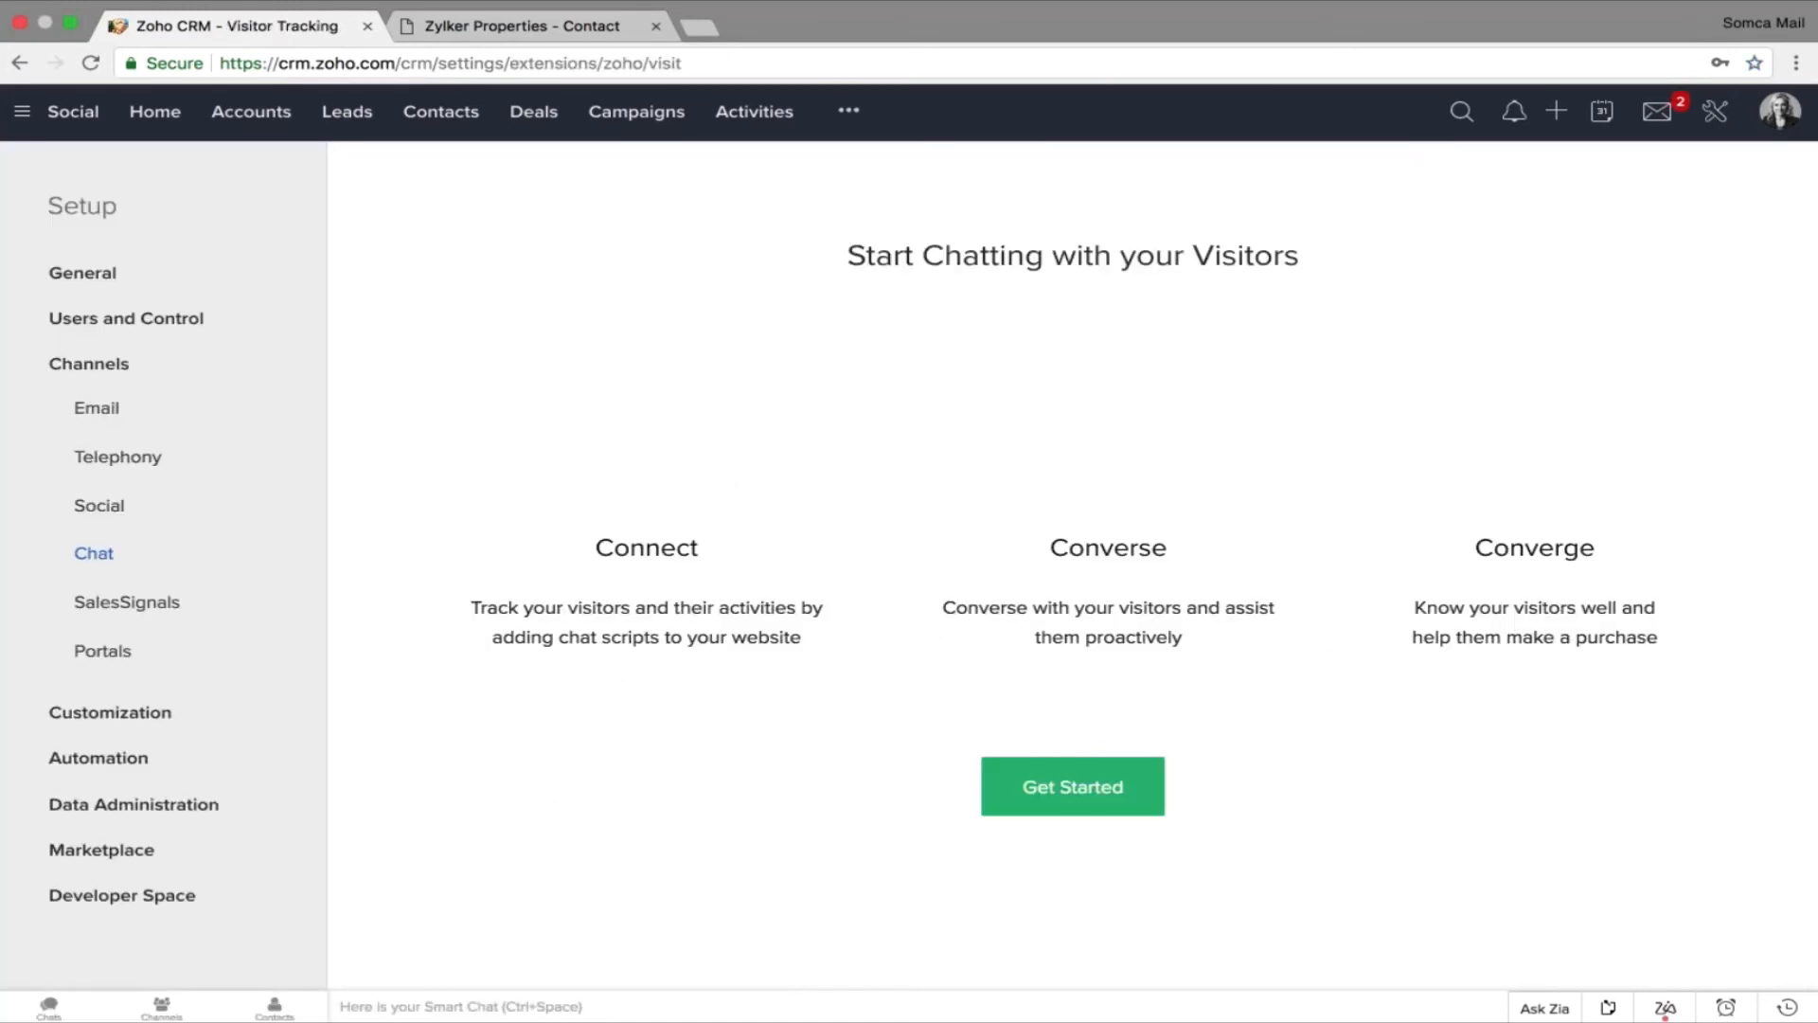
click(1071, 801)
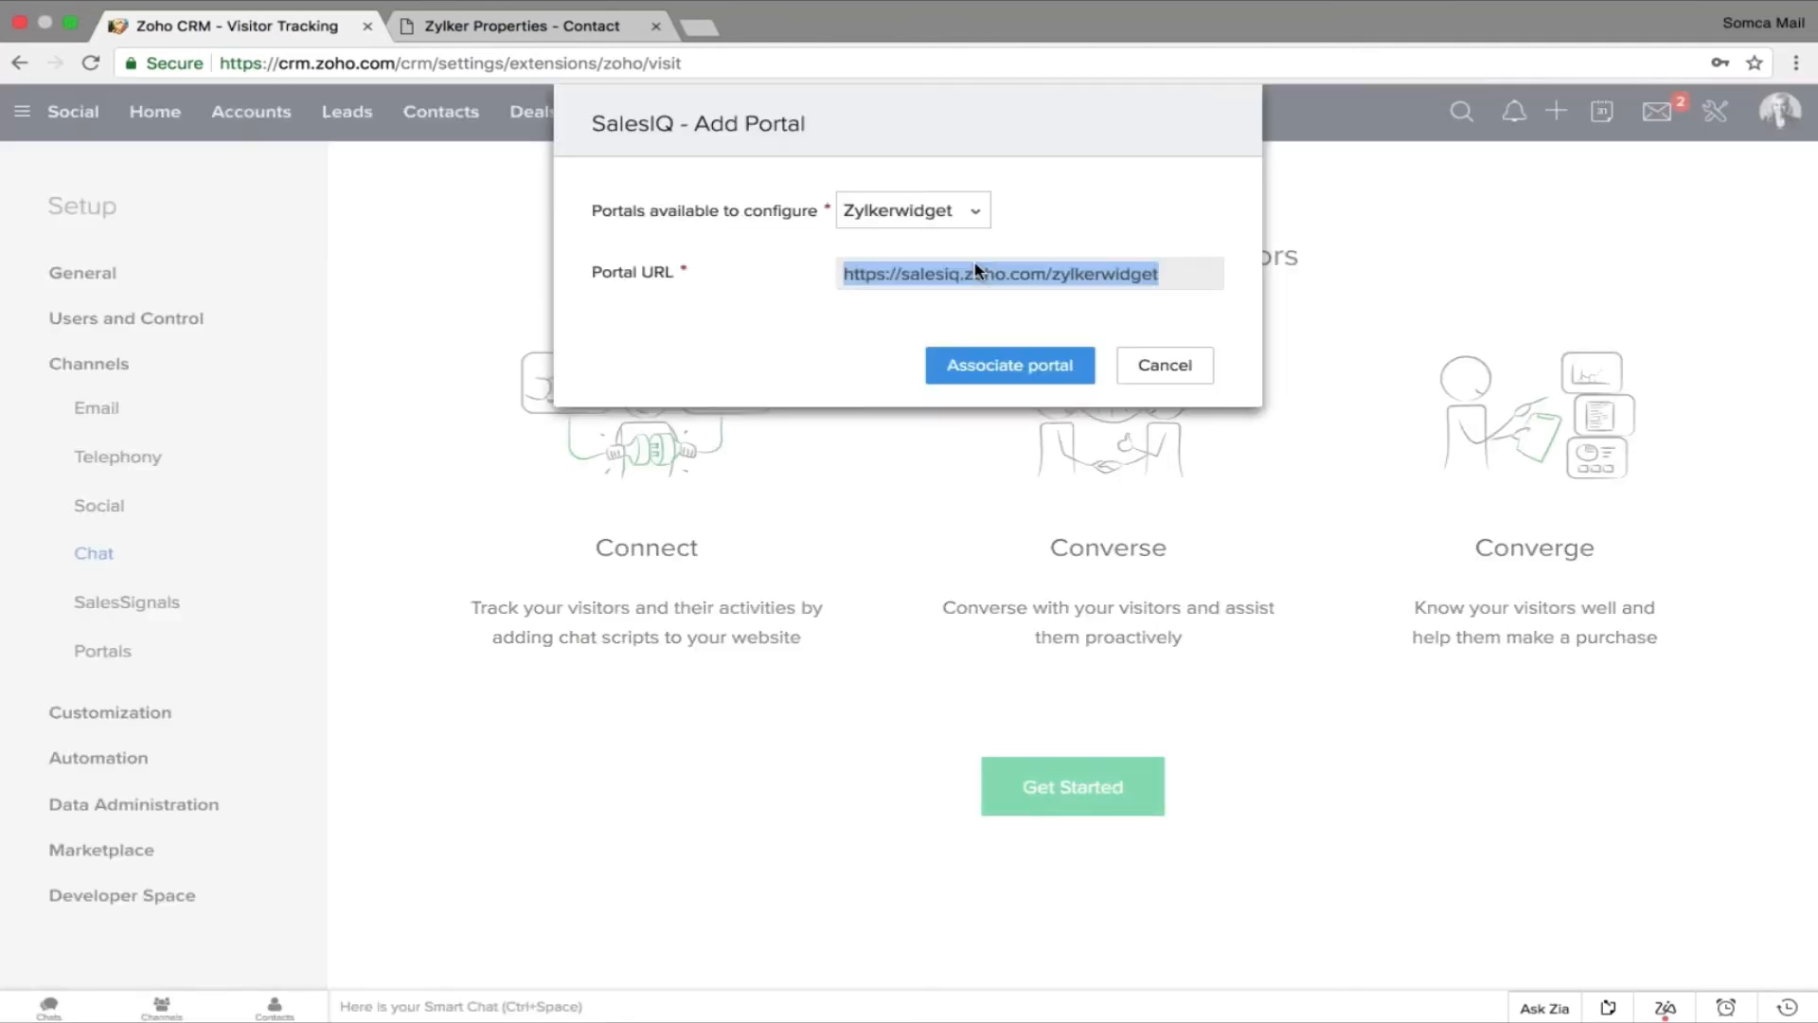
click(700, 31)
text(https://salesiq.zoho.com/zylkerwidget)
key(Return)
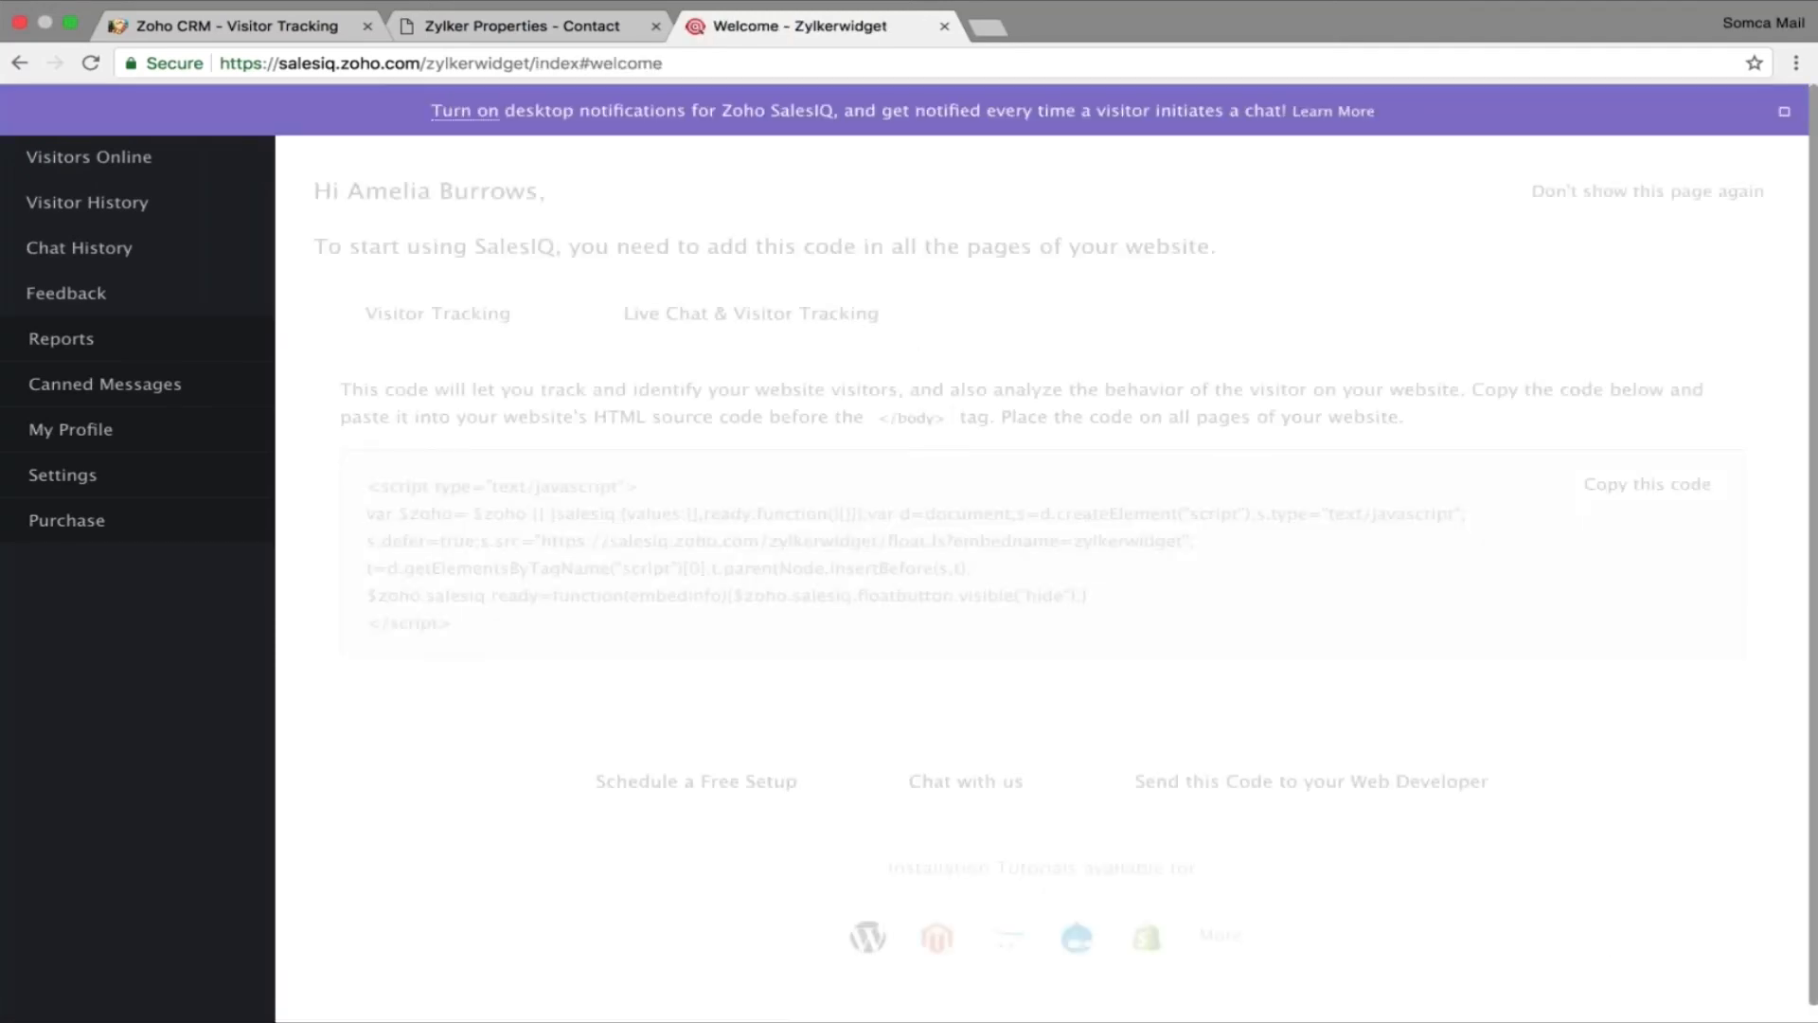
click(629, 543)
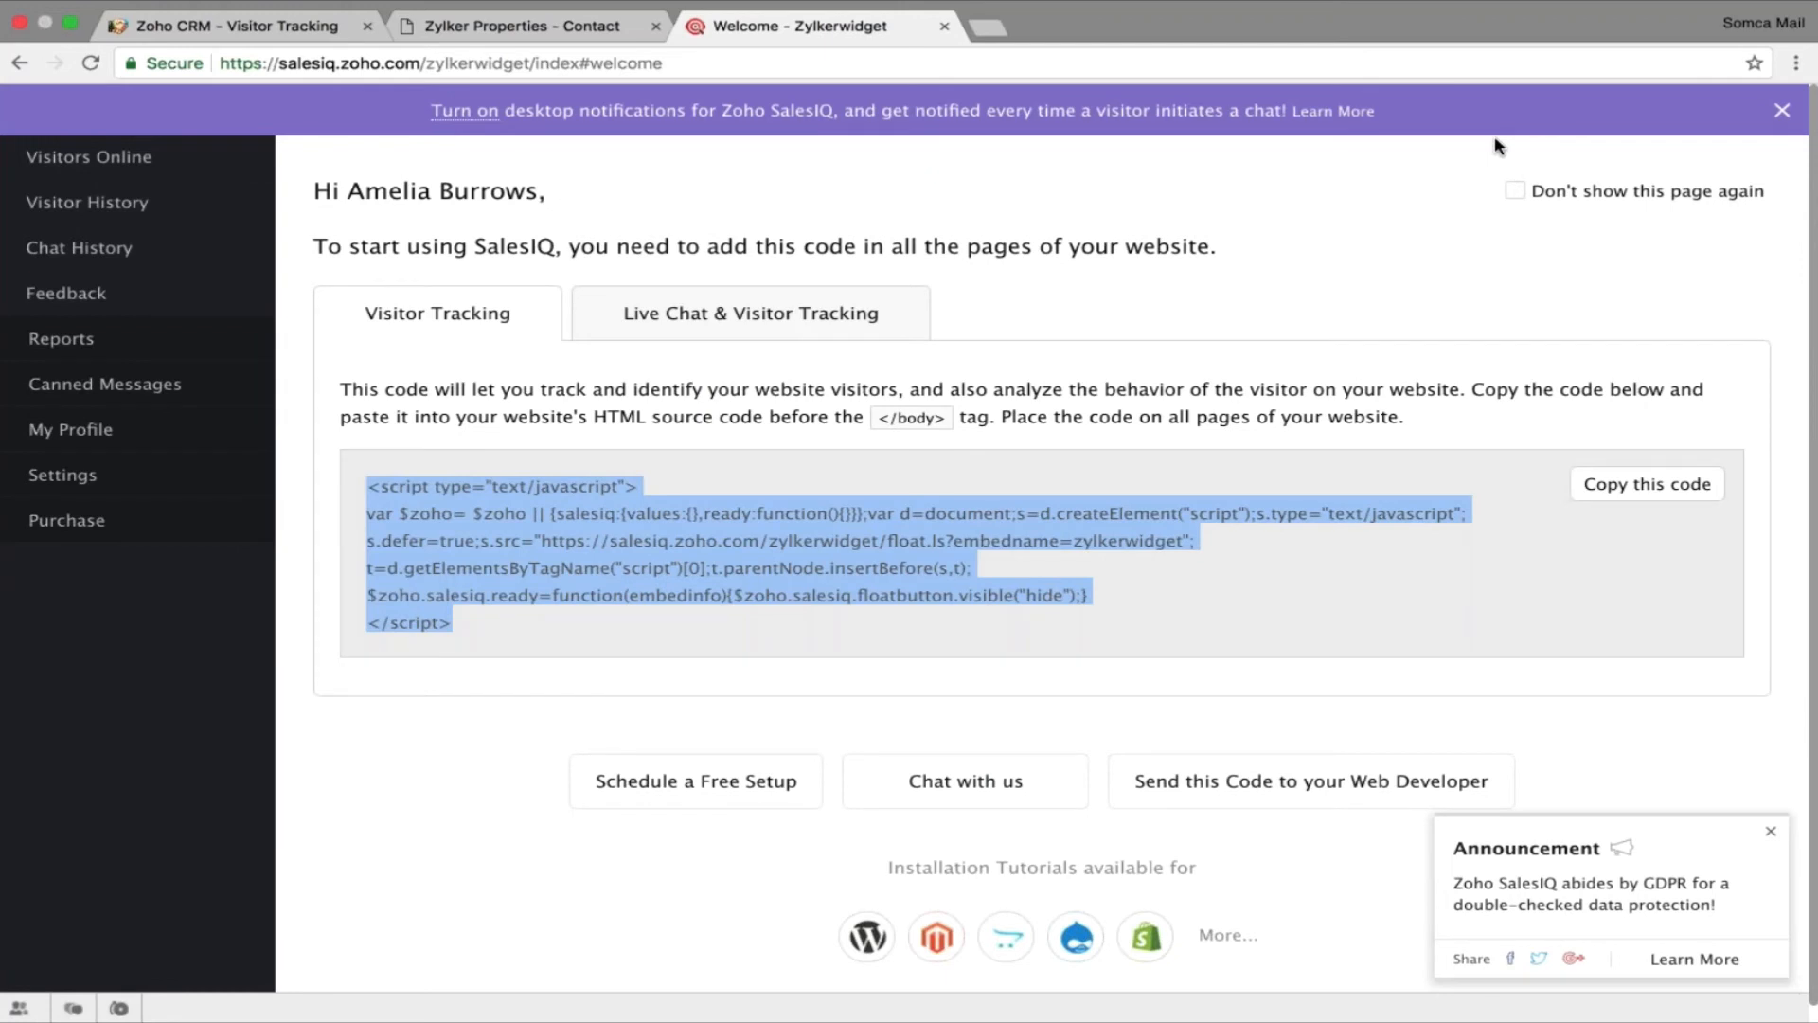
Cancel the SalesIQ portal association back in Zoho CRM and open the first lead in the All Leads list.
click(303, 28)
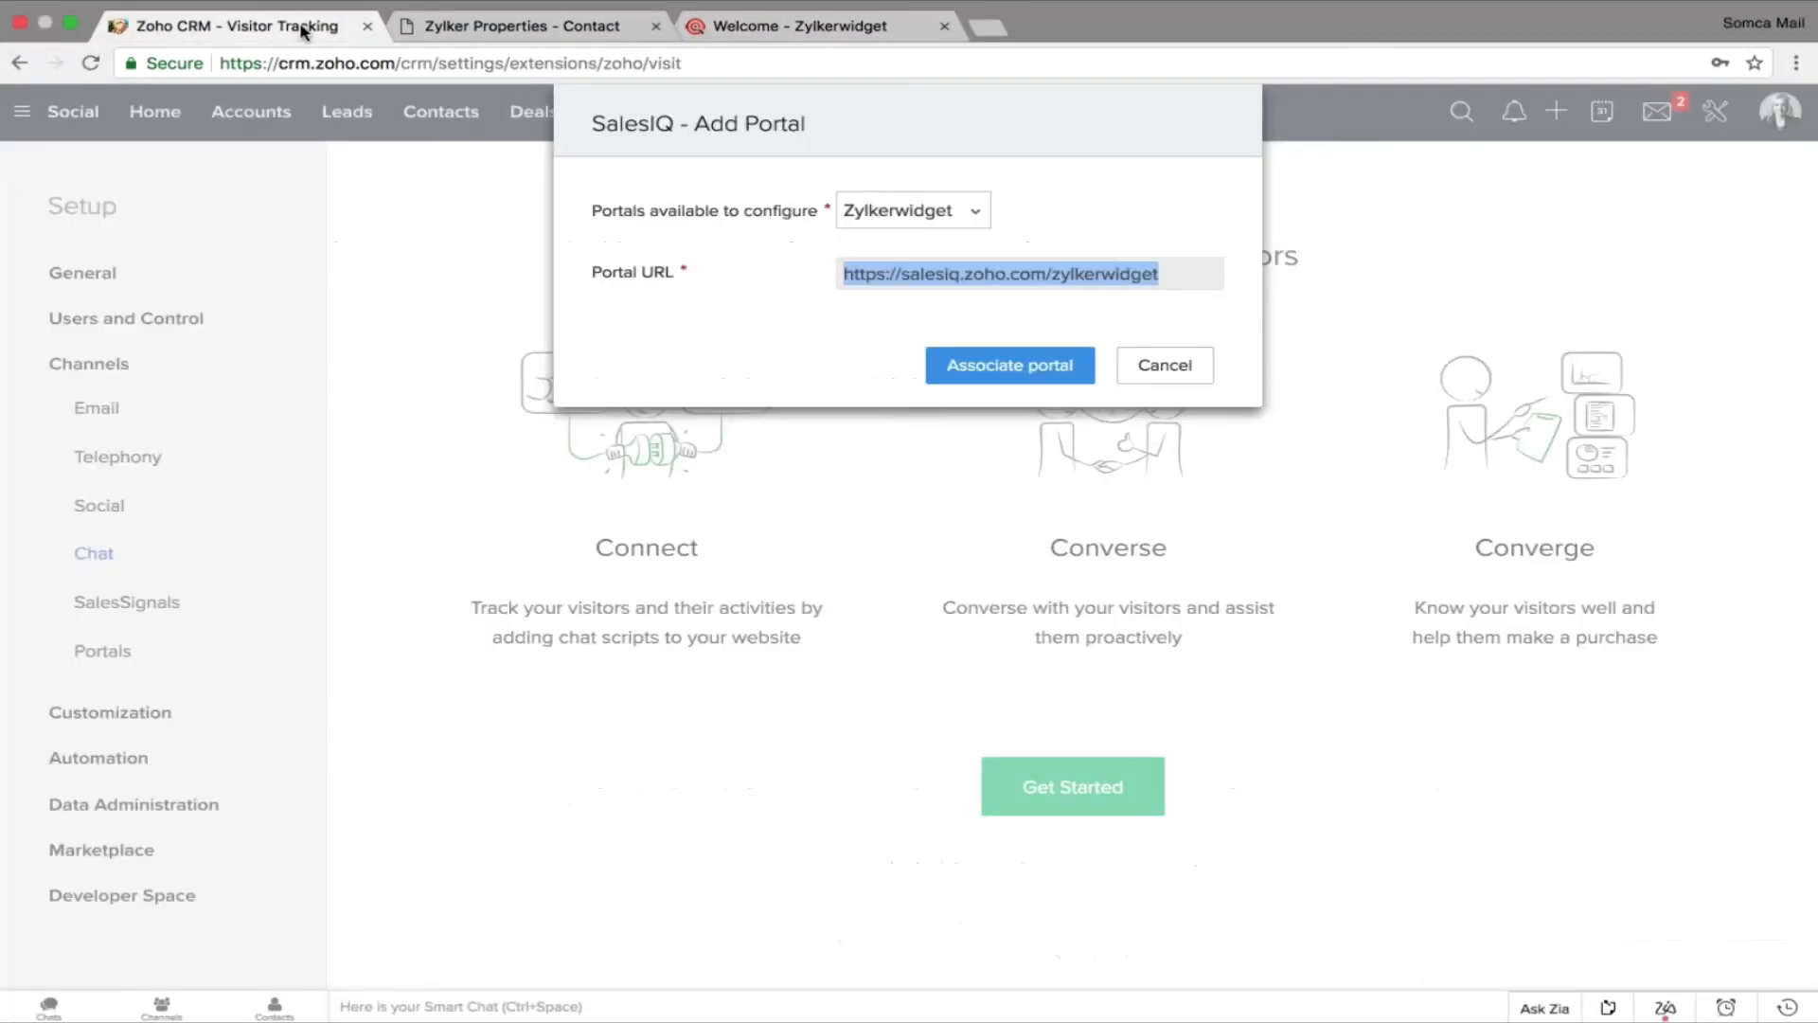
click(1165, 365)
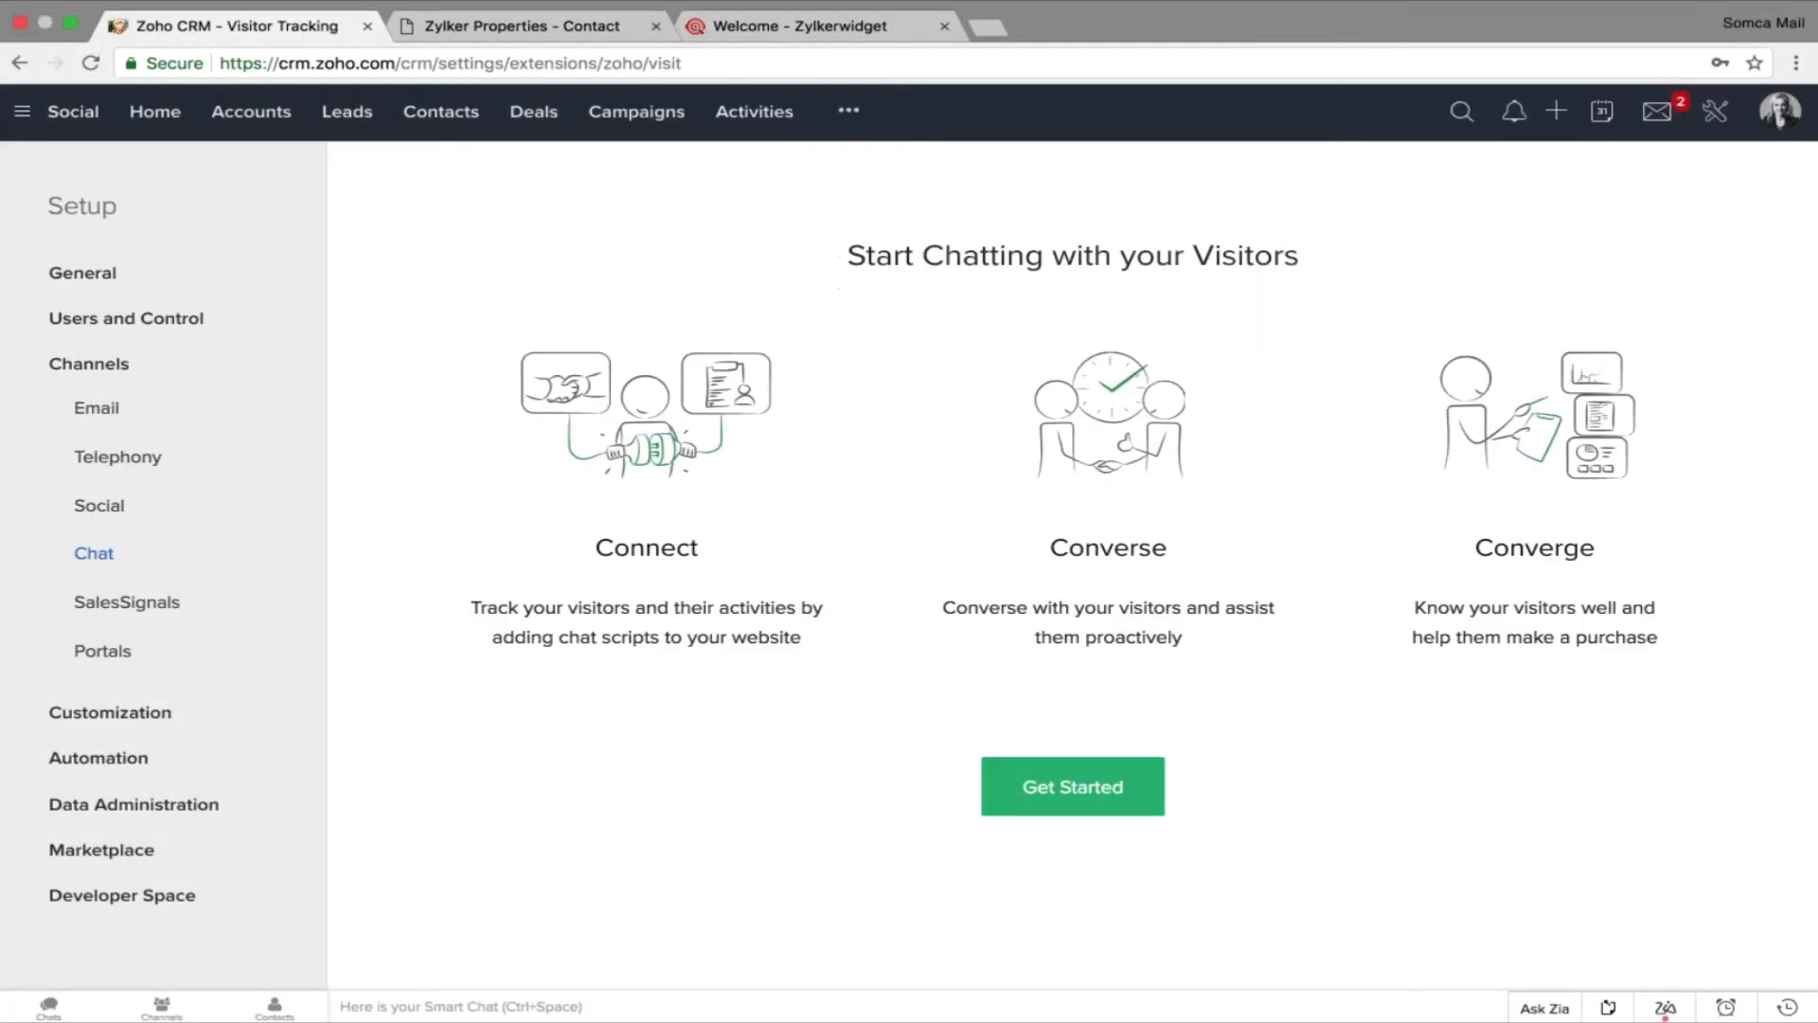
click(341, 115)
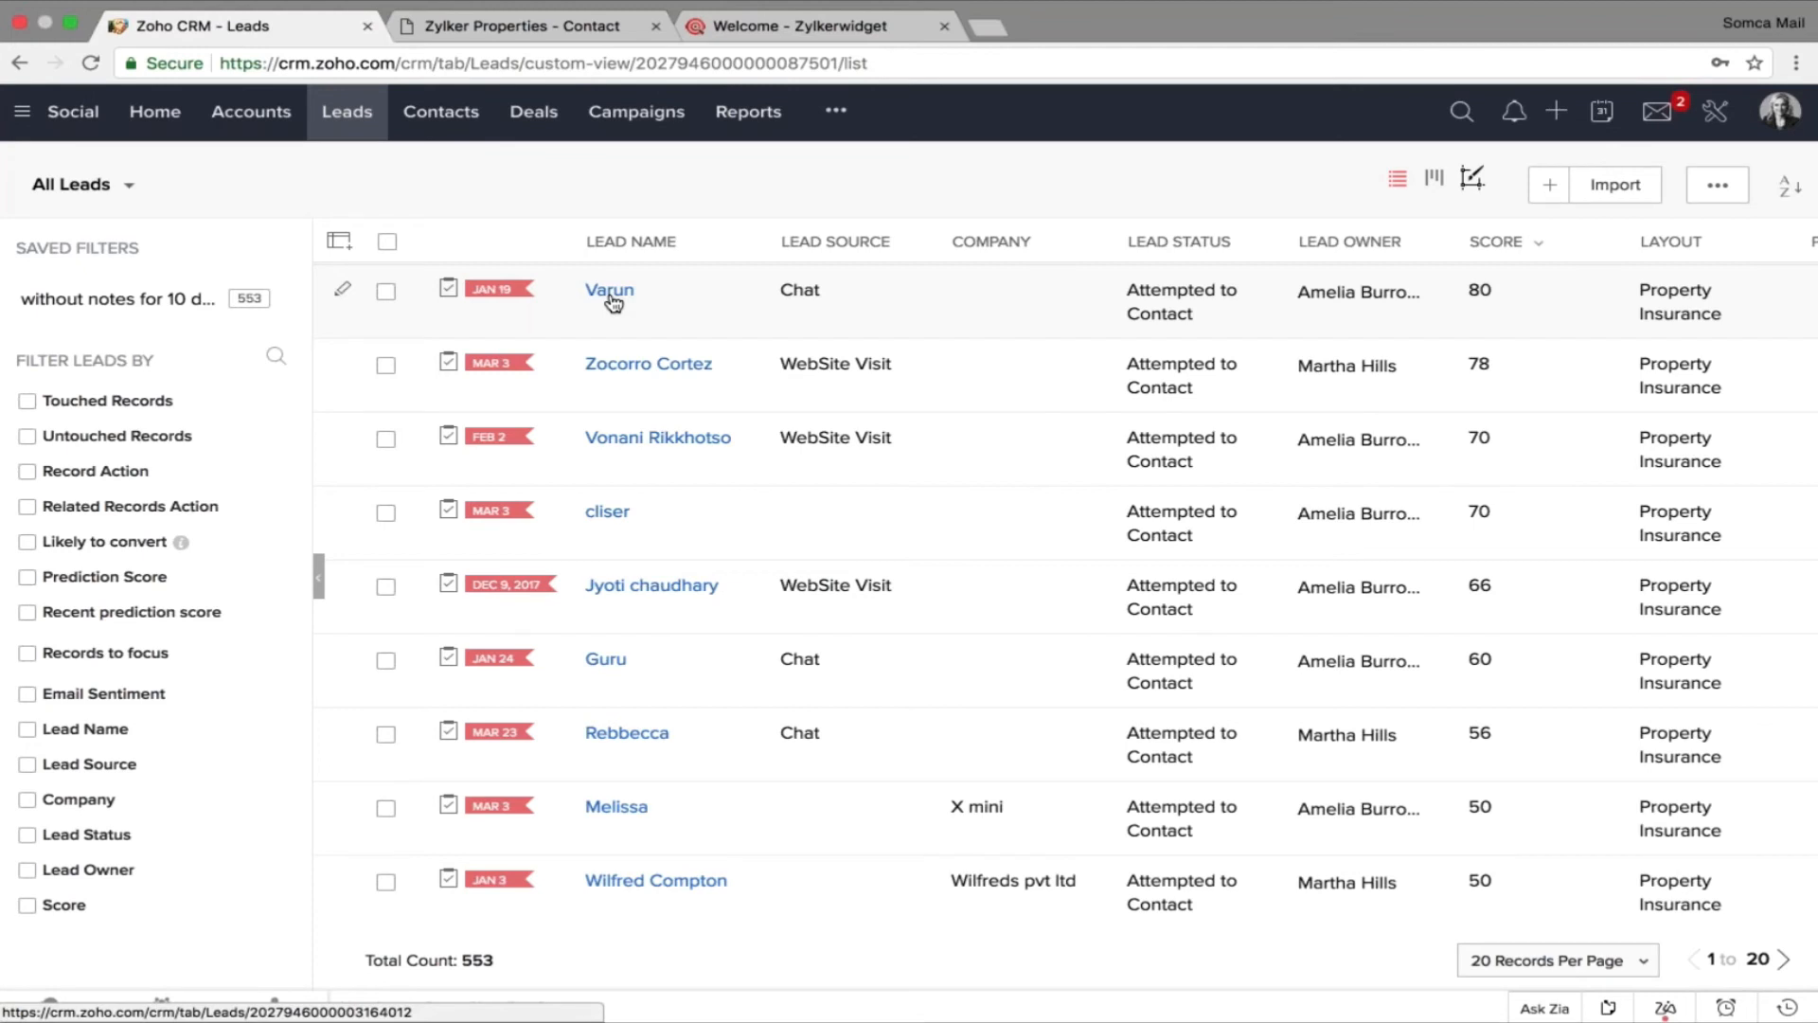
click(612, 296)
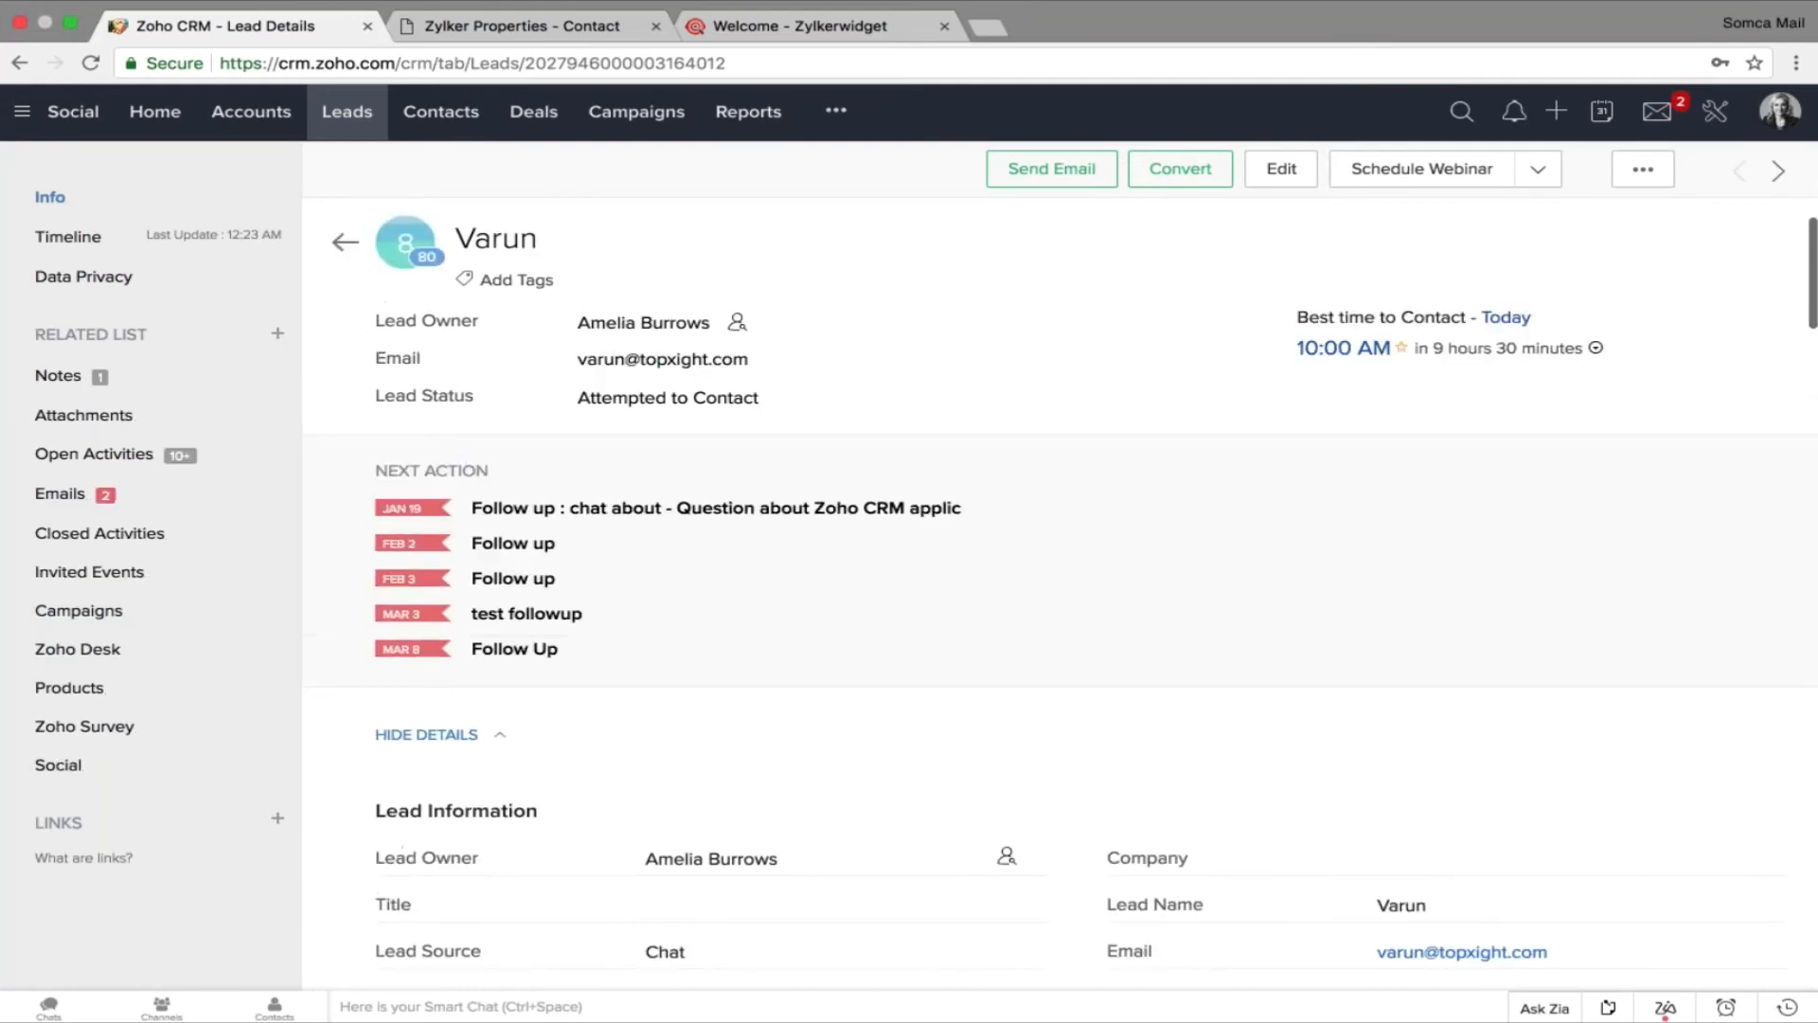
click(804, 405)
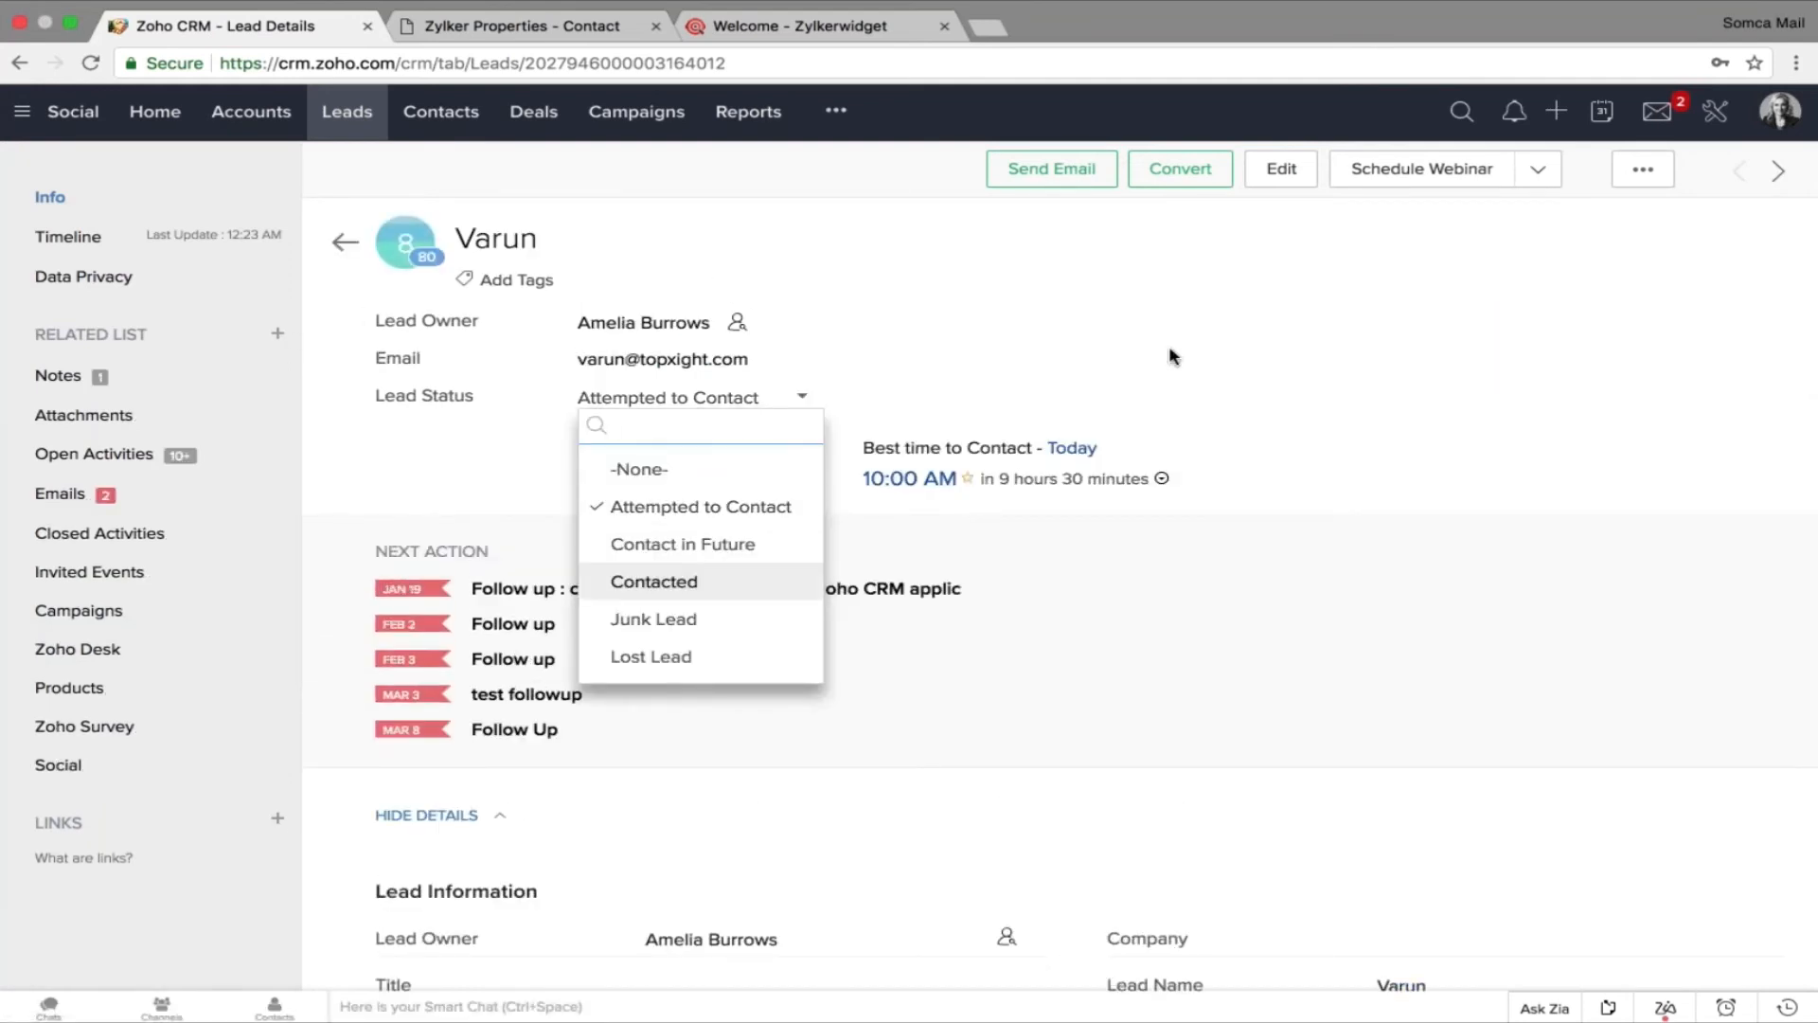
click(1075, 308)
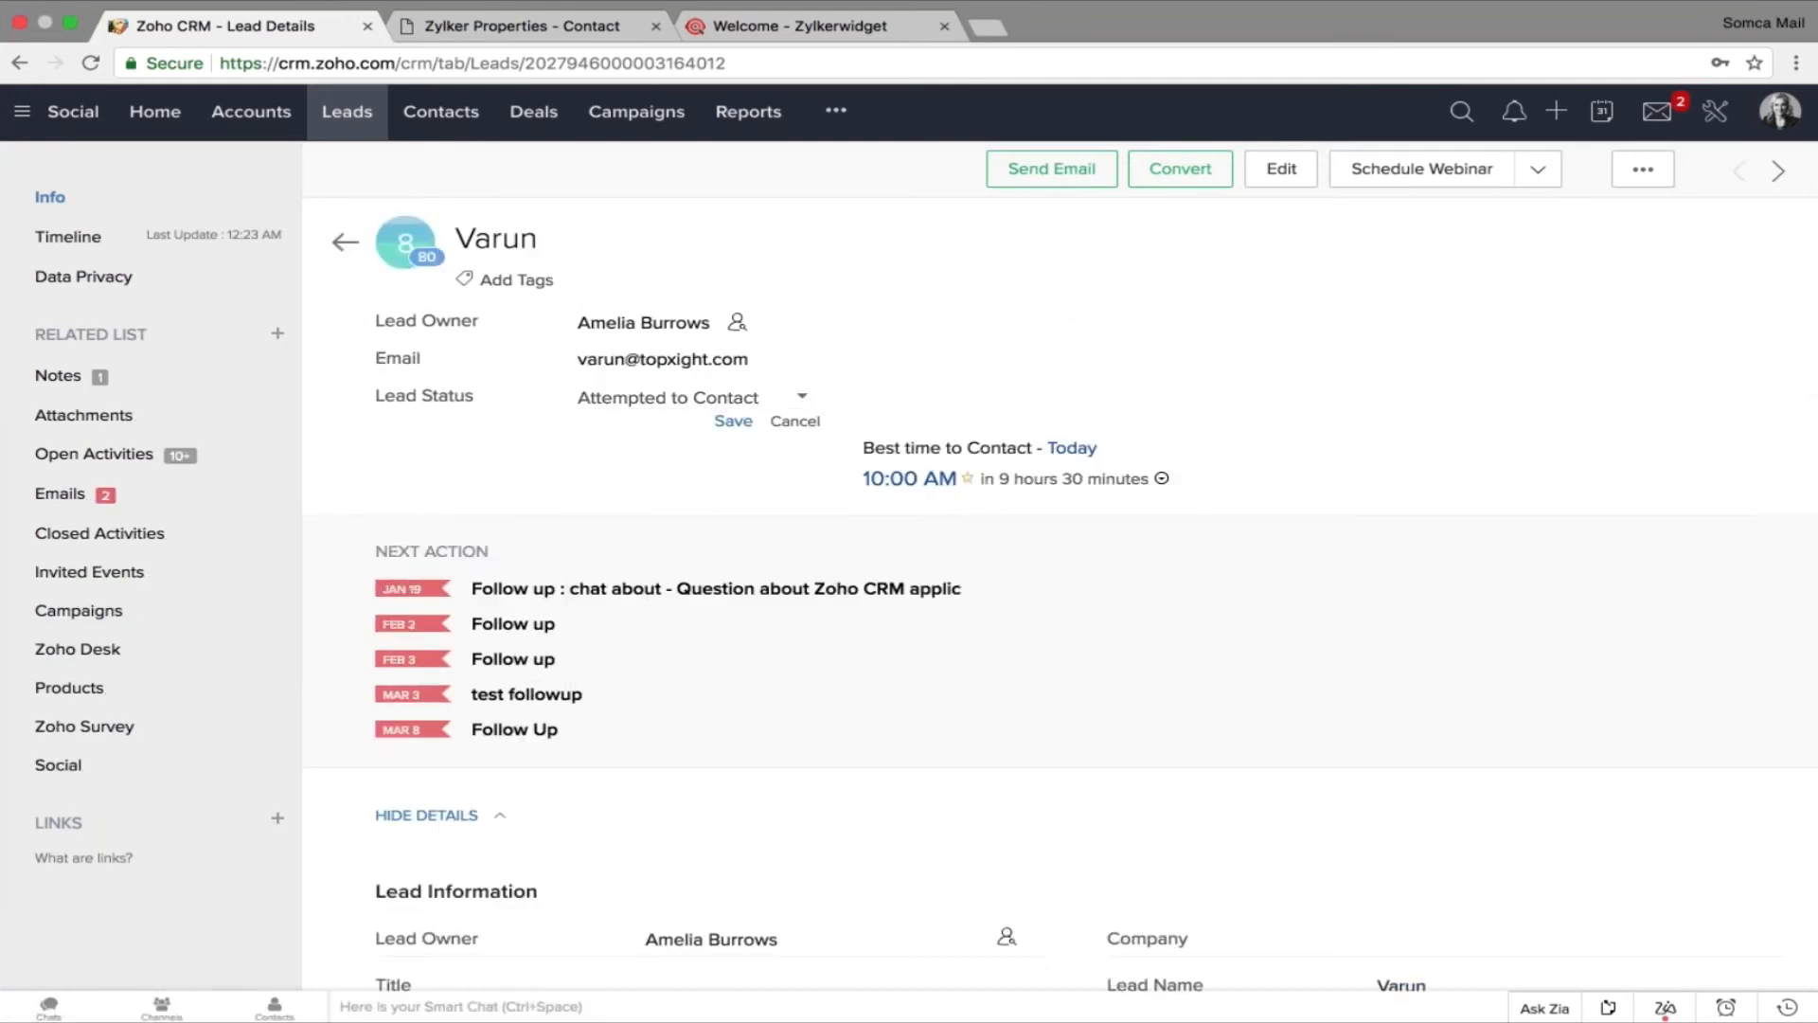
Open the Jan 19 chat follow-up task from the lead's next actions.
drag(380, 588, 966, 601)
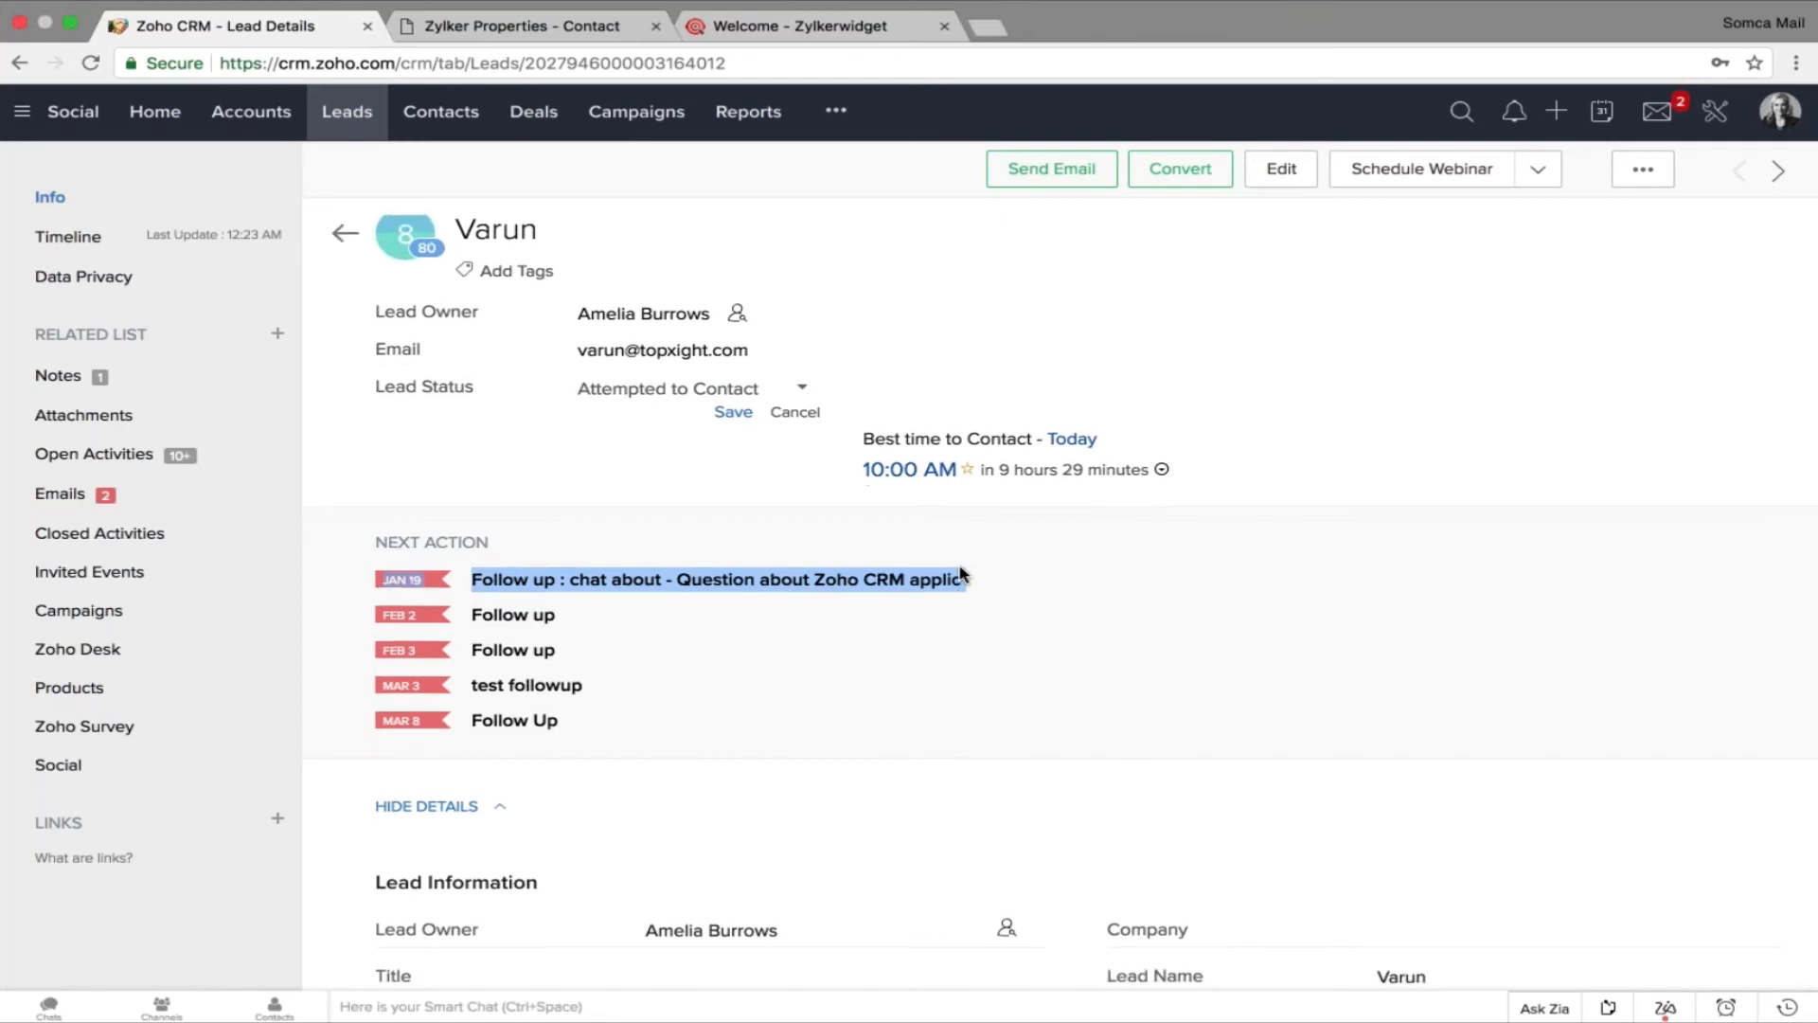
scroll(962, 574, down, 5)
scroll(886, 549, up, 5)
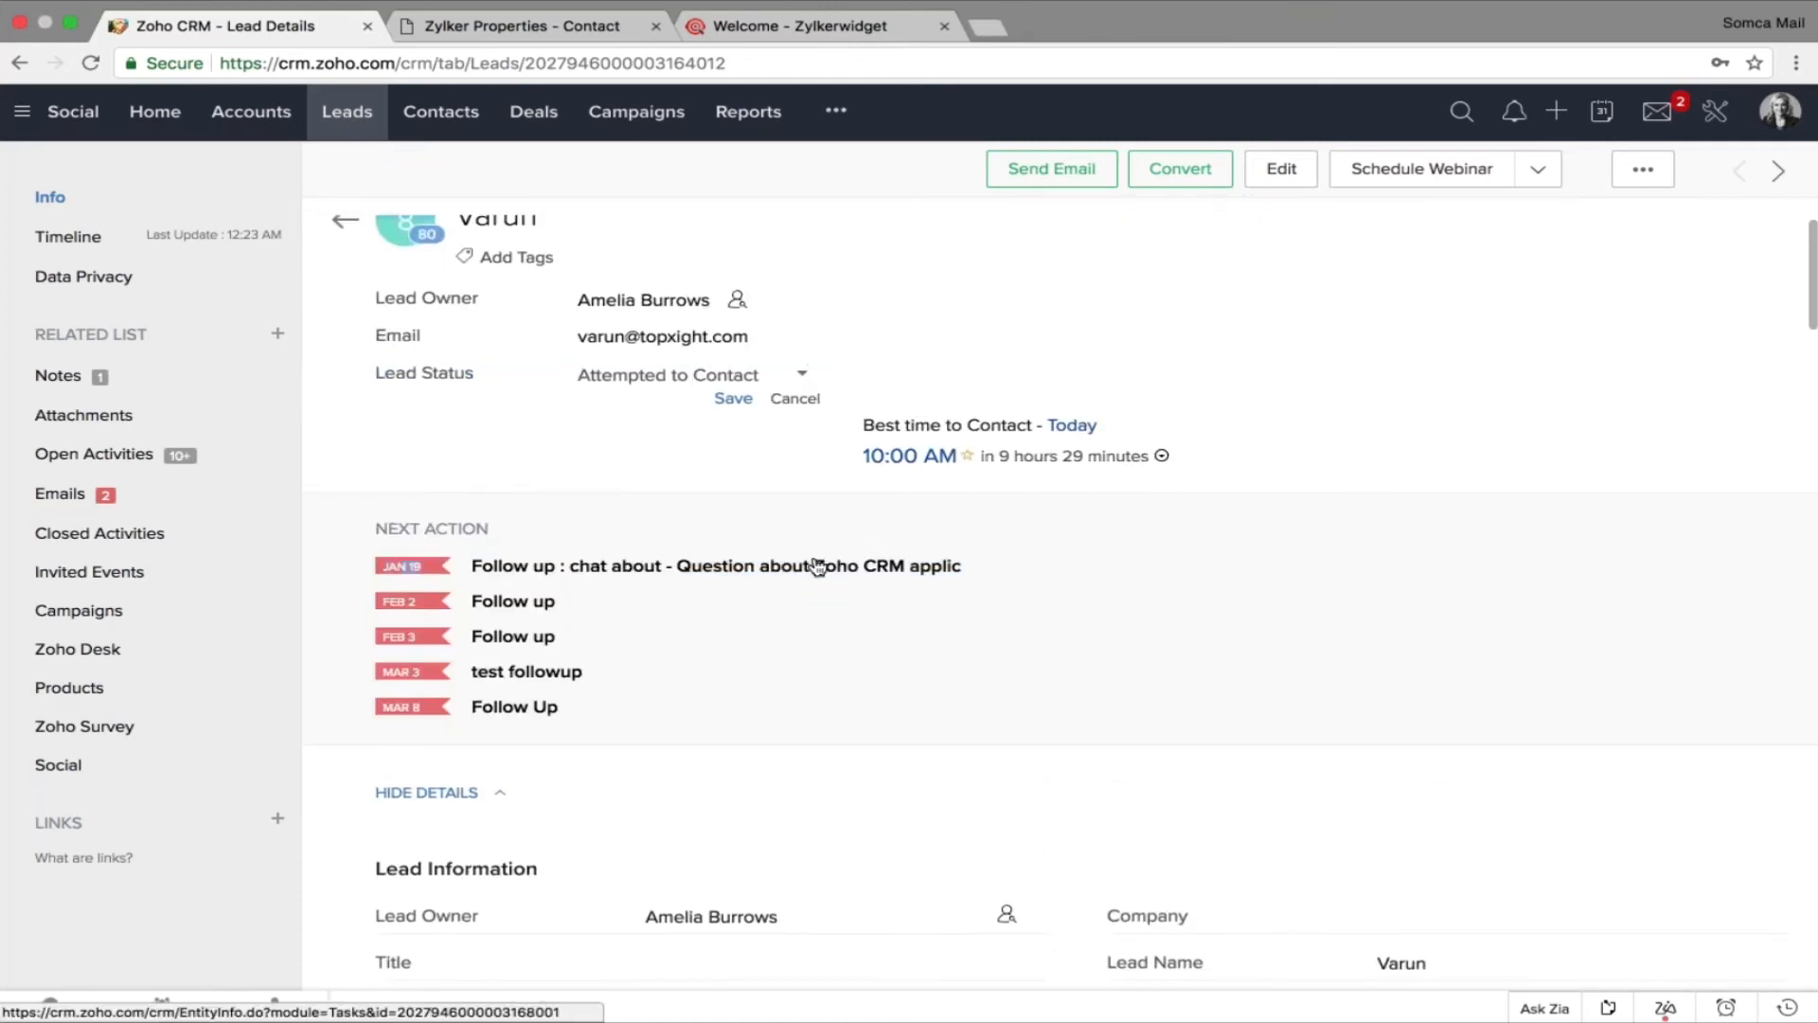
click(816, 565)
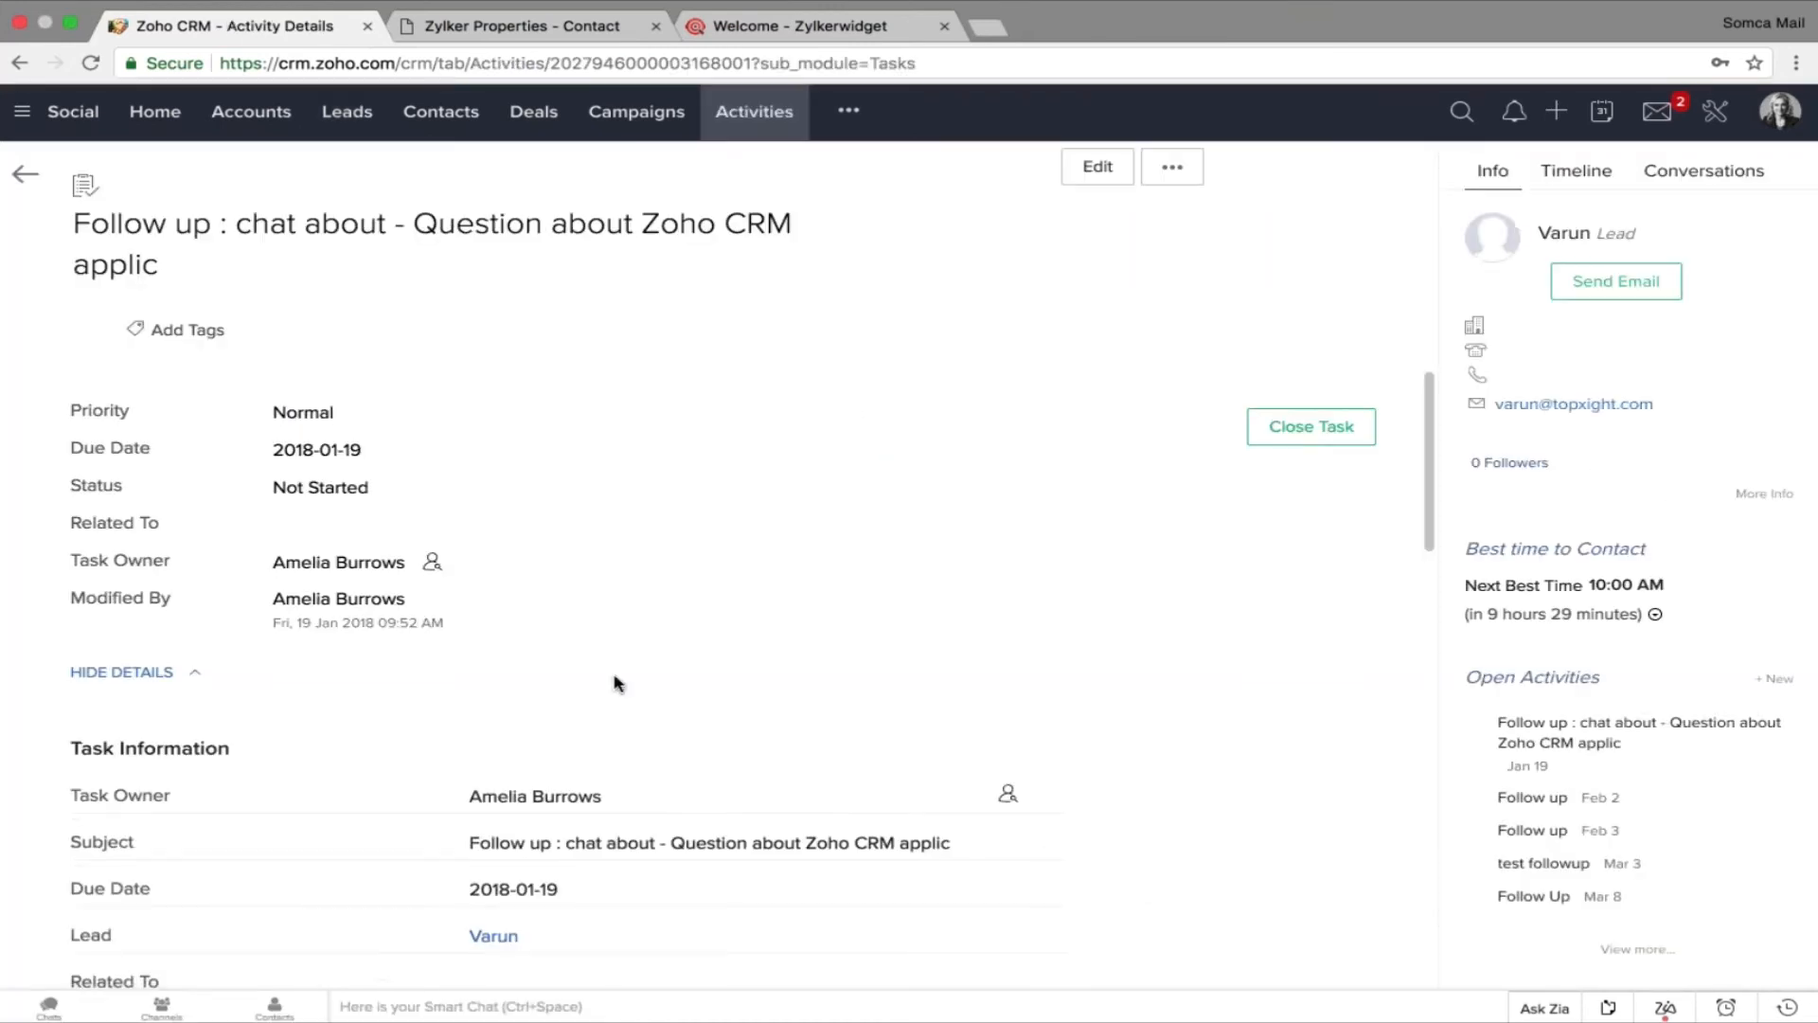
Review the task's description and highlight the ZOHO SalesIQ chat note with the visitor's question.
scroll(616, 682, down, 6)
scroll(613, 682, down, 9)
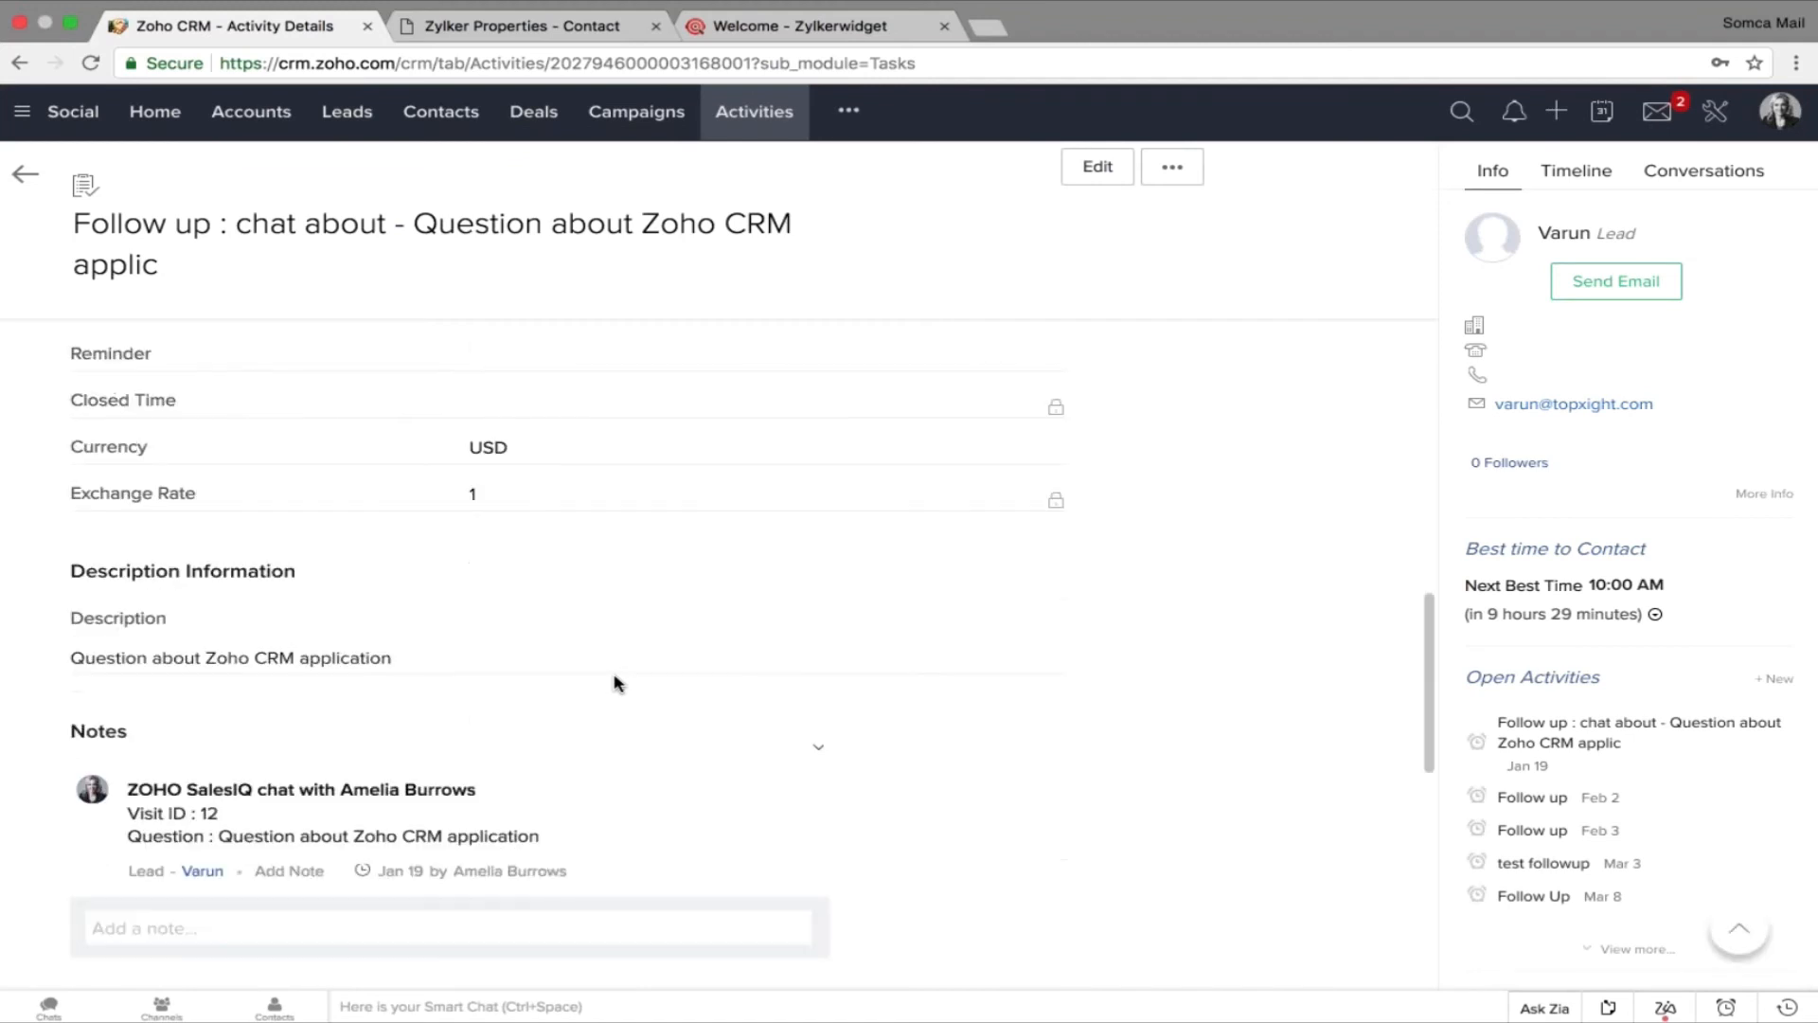
scroll(616, 568, up, 2)
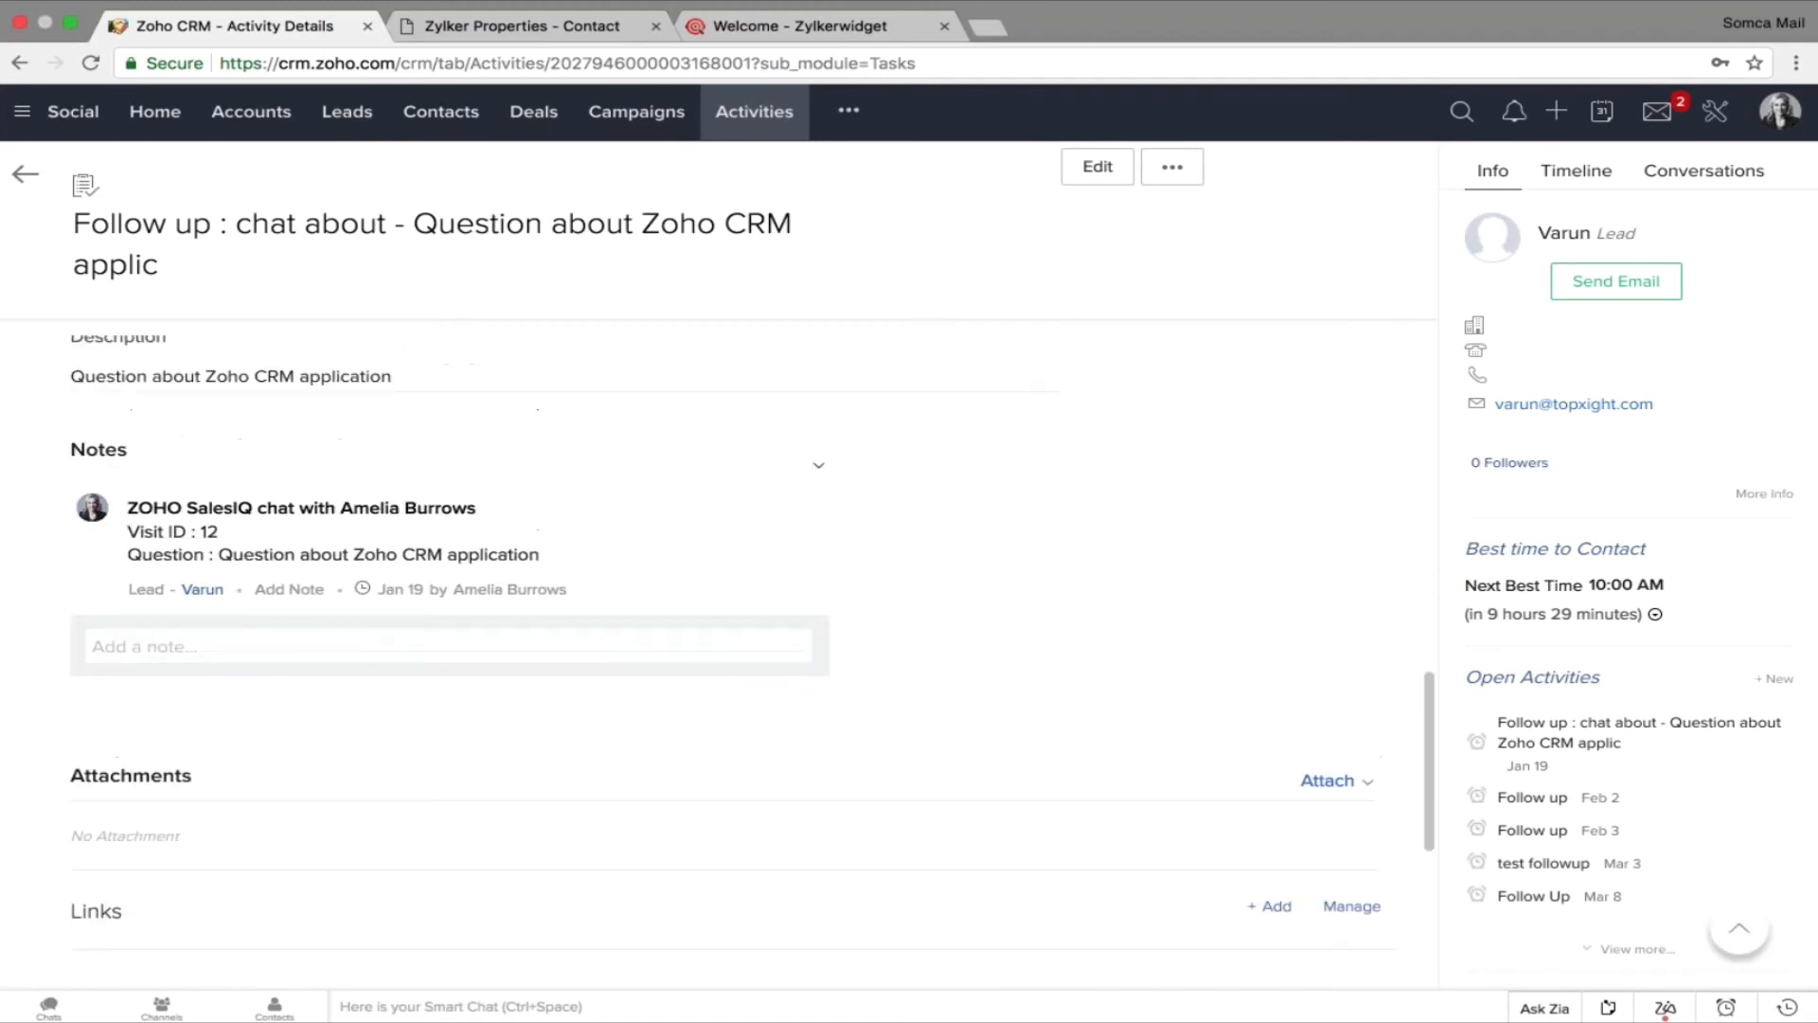
drag(127, 508, 611, 561)
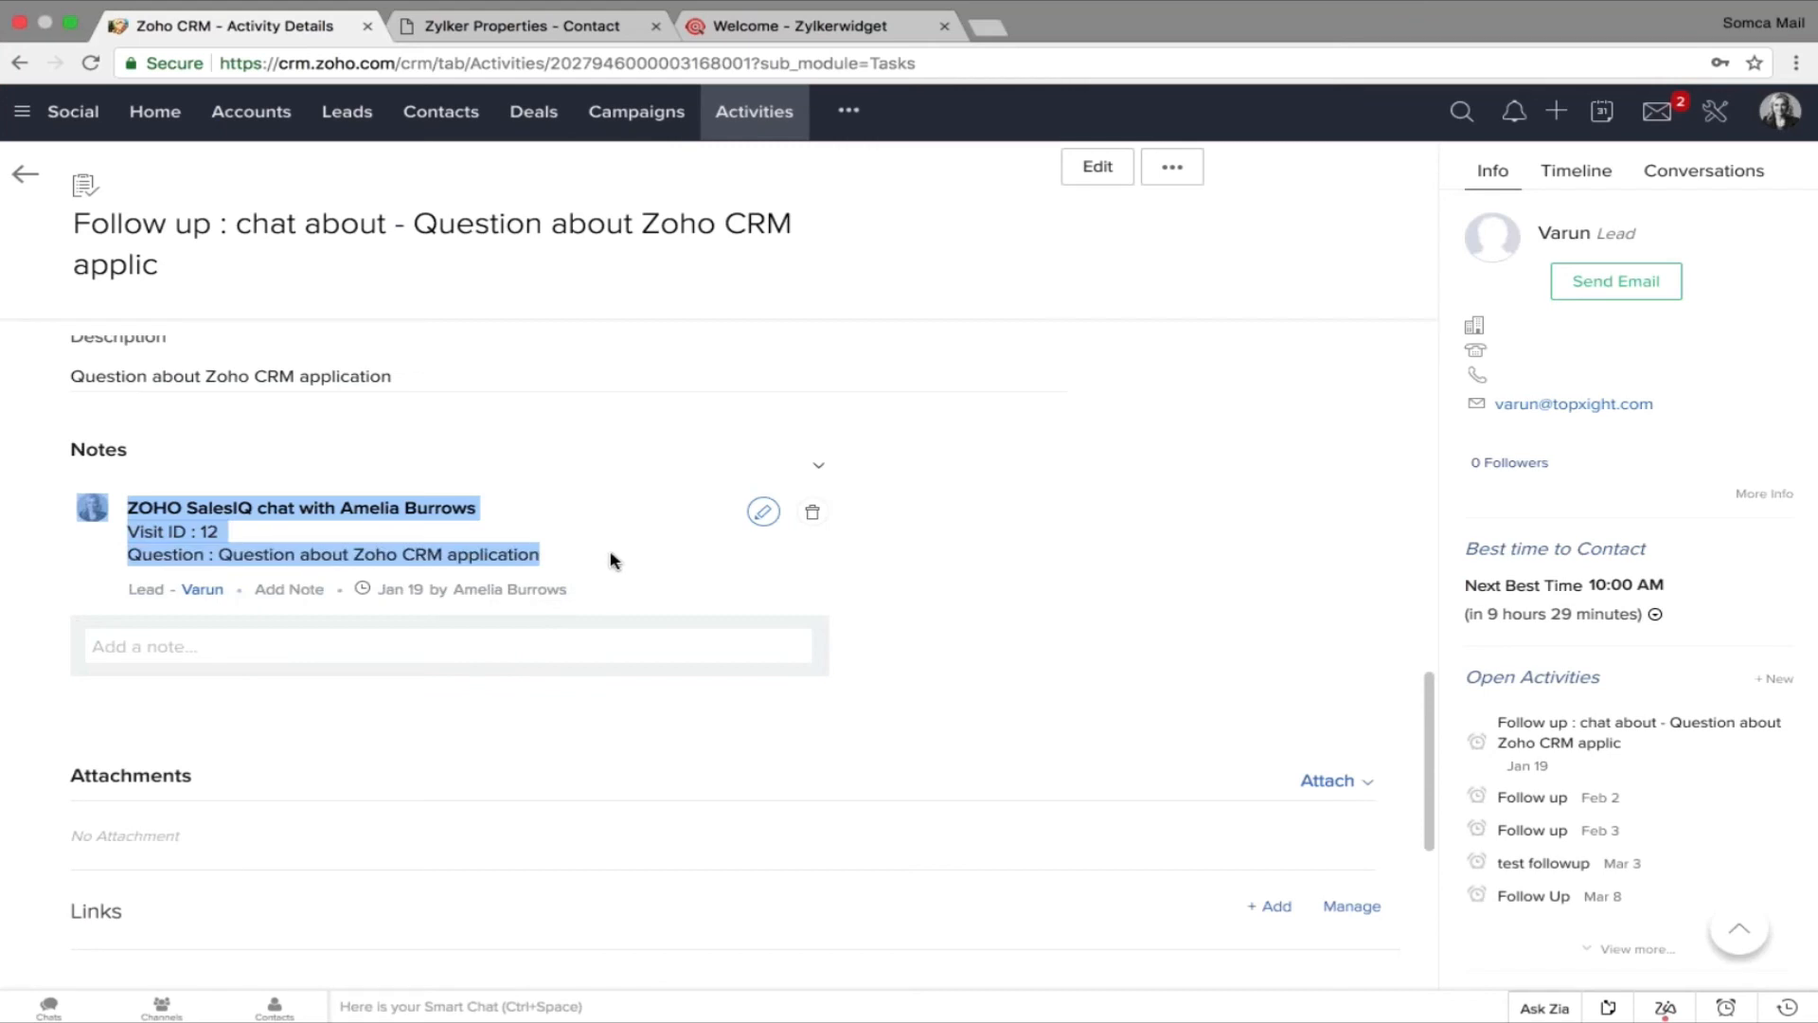
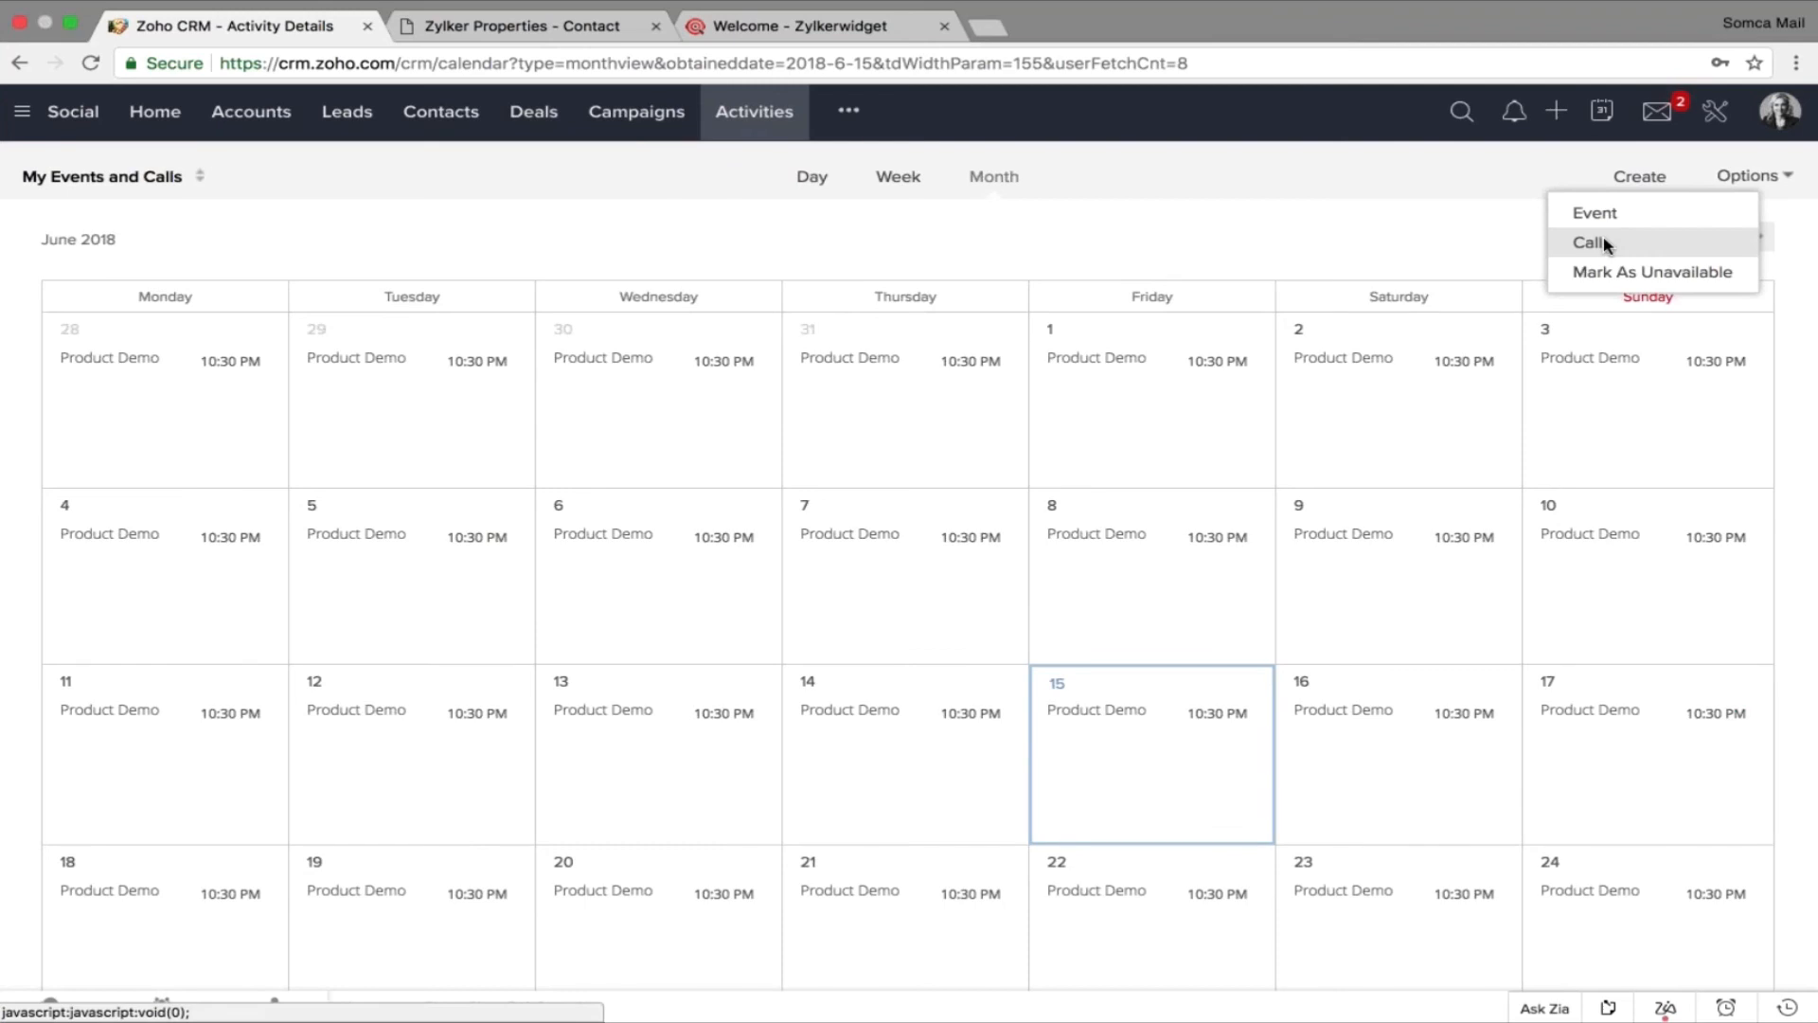
Preview the calendar's new call form and the new event form with its host options, cancelling both without saving.
click(1603, 243)
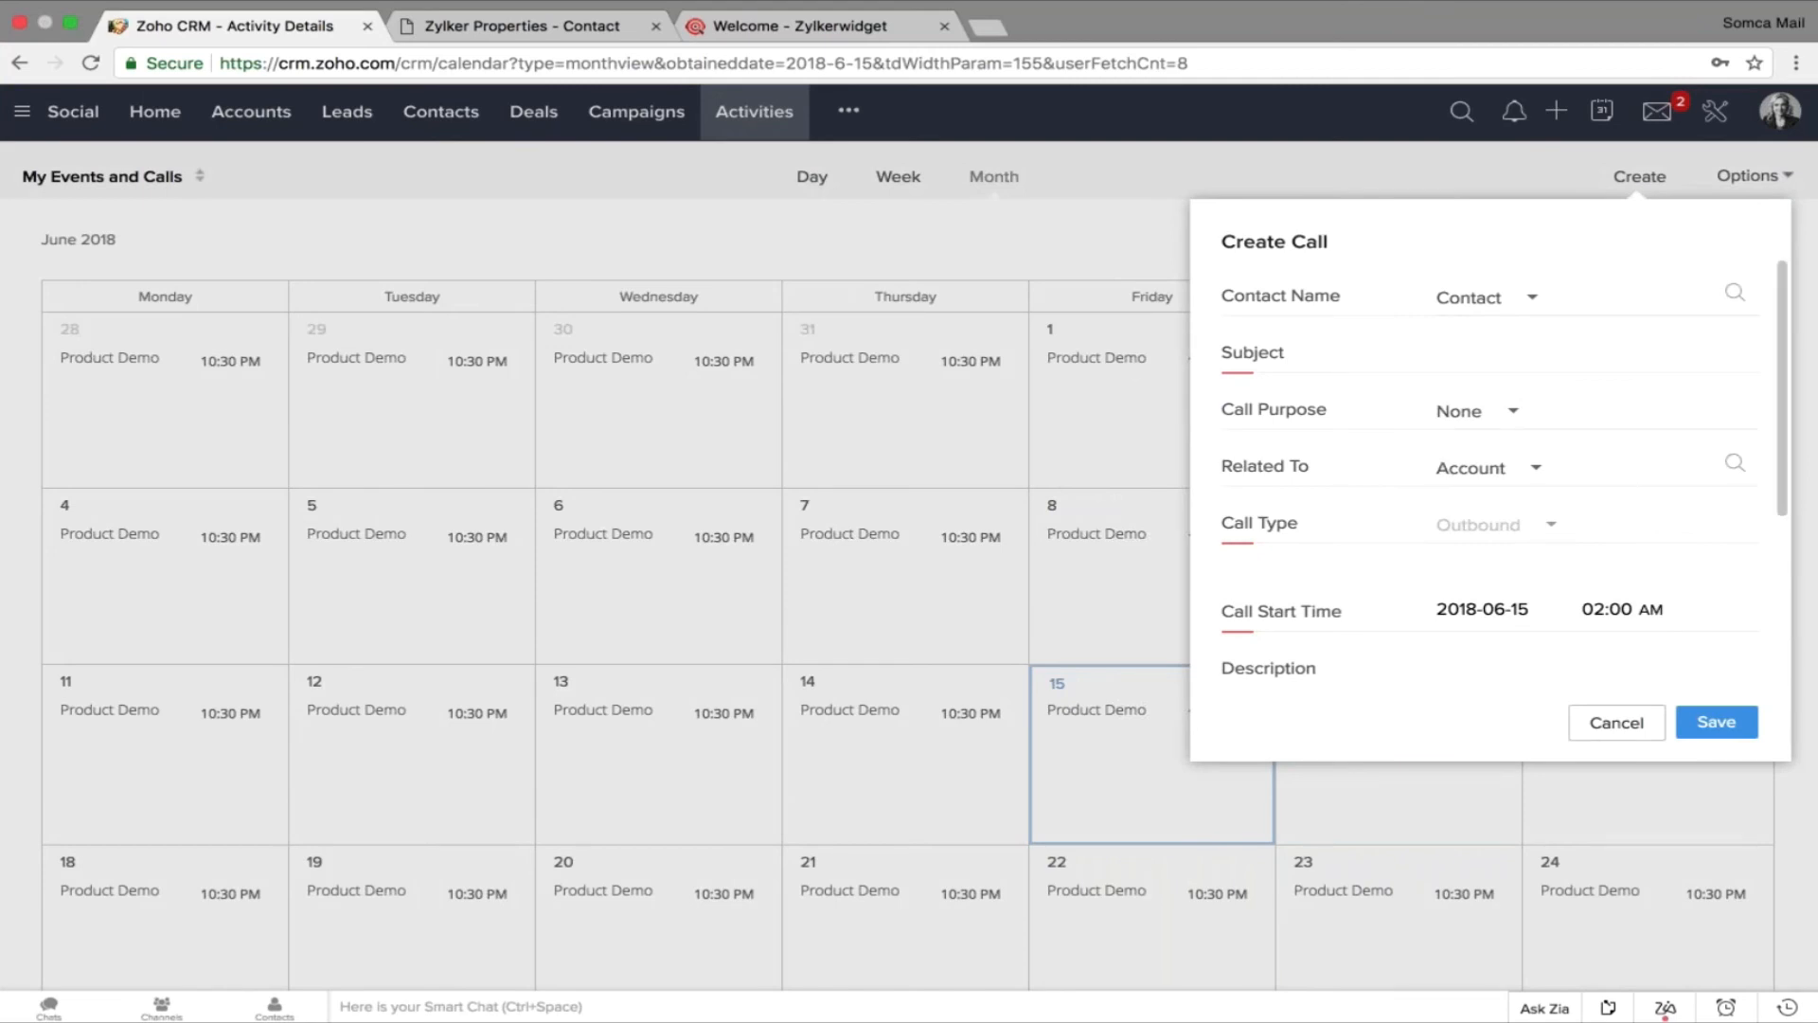
click(1591, 731)
click(1639, 176)
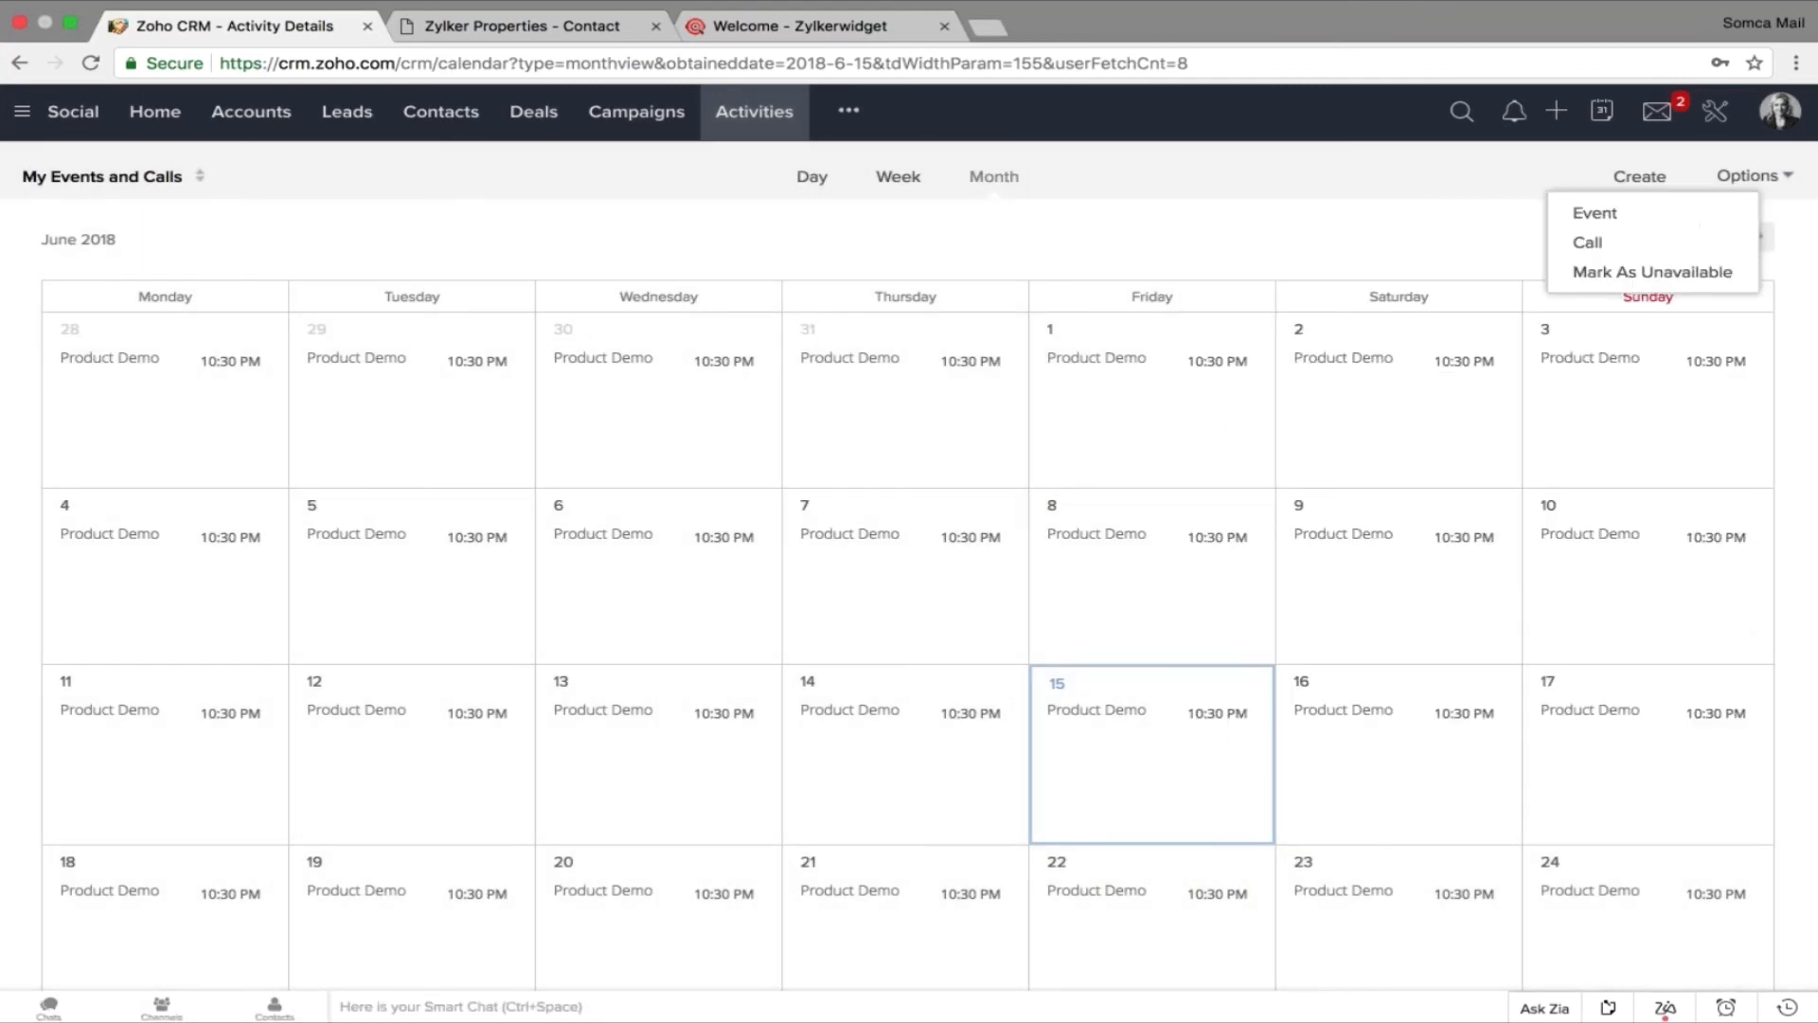
click(1600, 211)
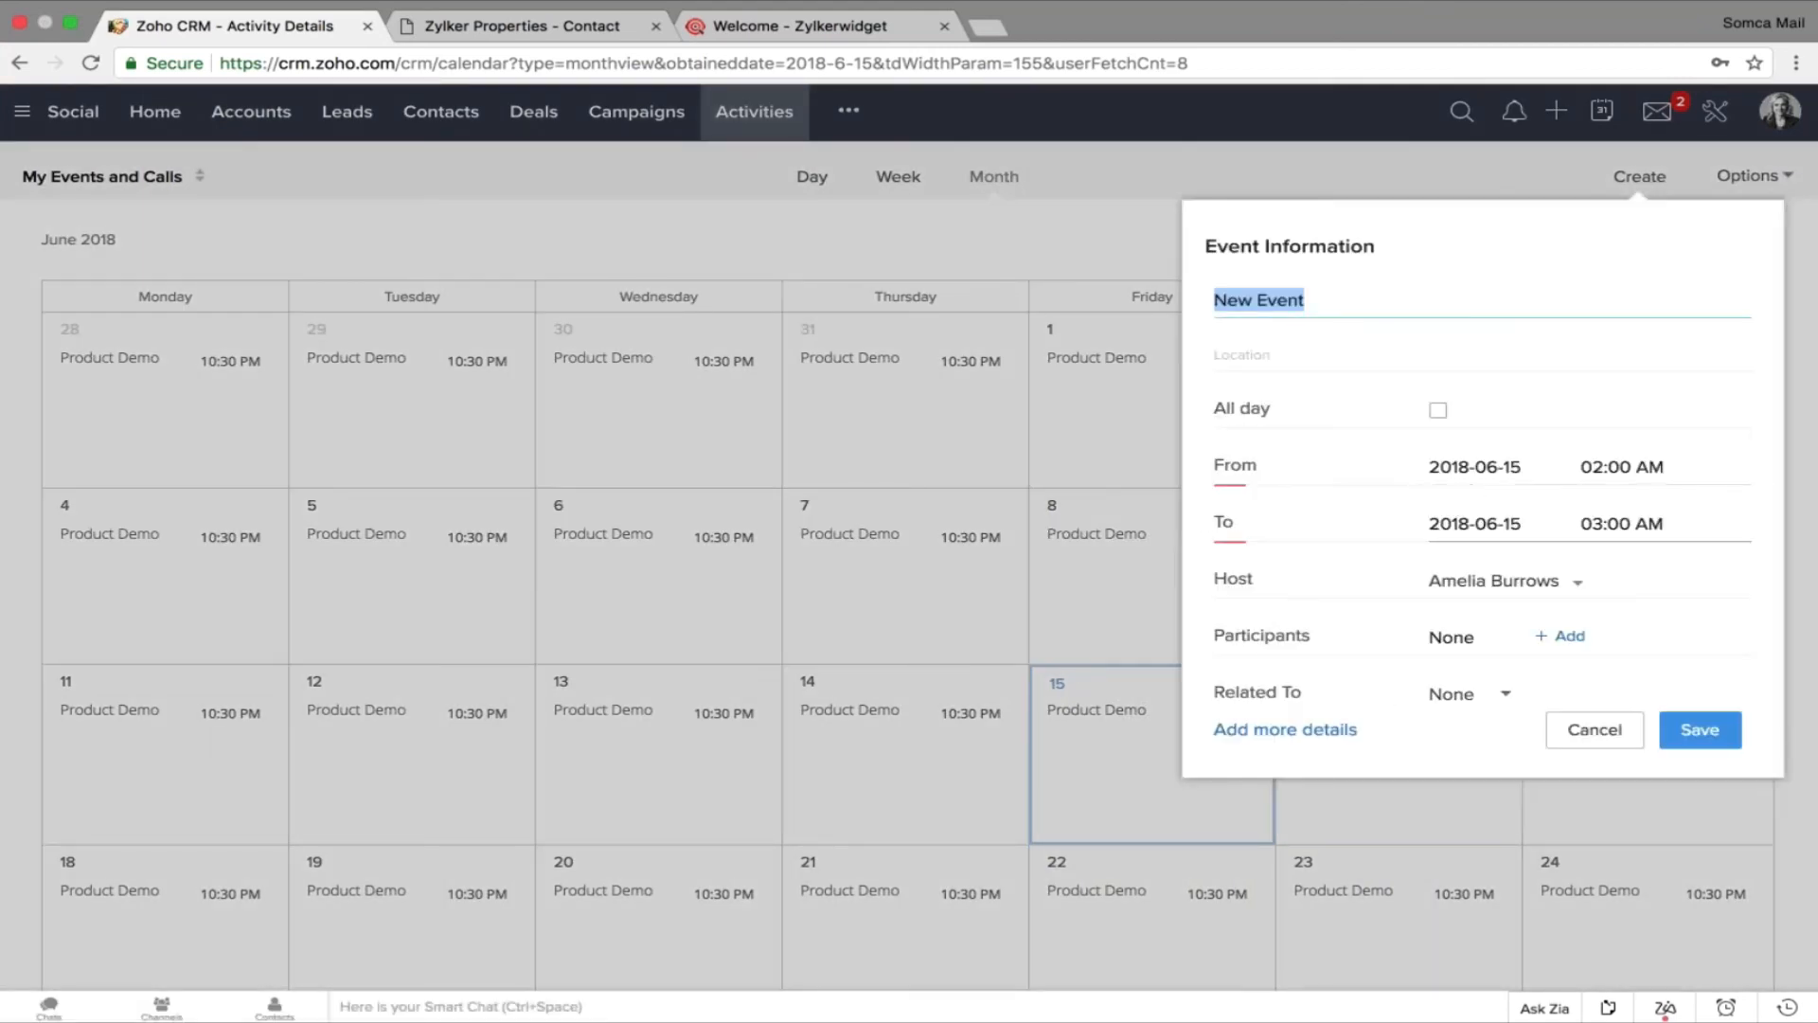
click(1485, 580)
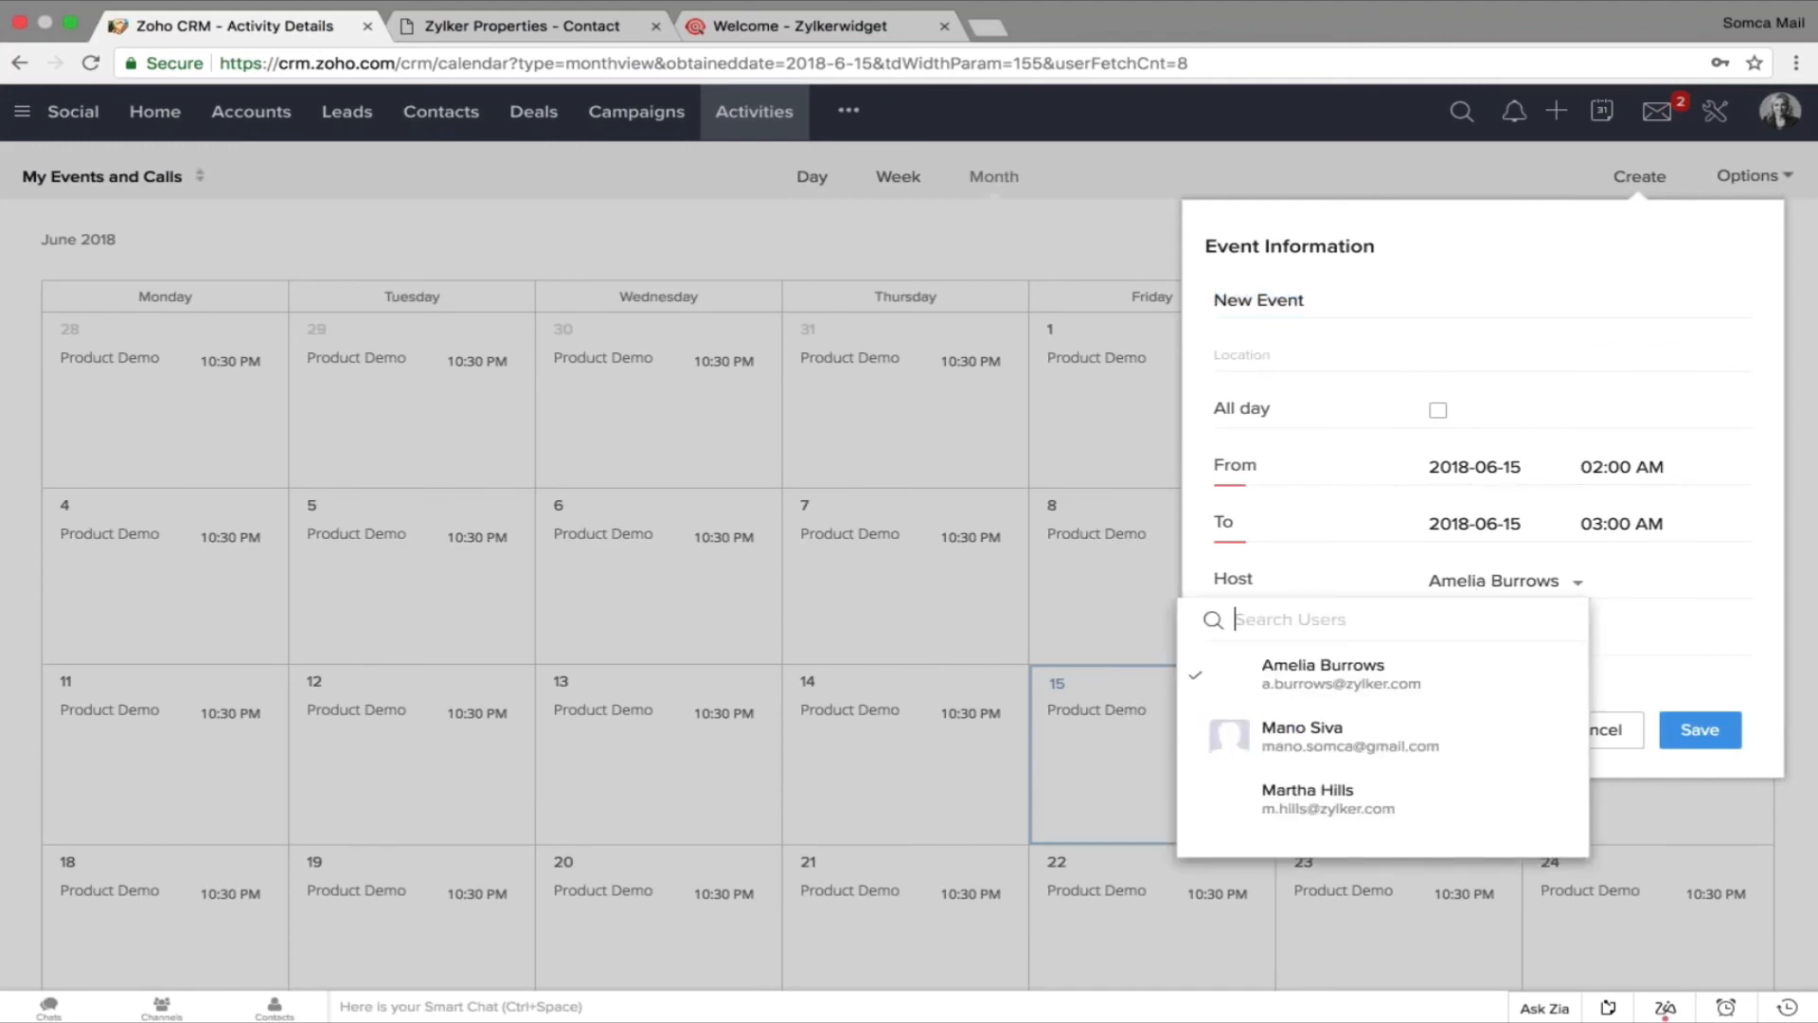
scroll(1383, 729, down, 2)
scroll(909, 534, down, 1)
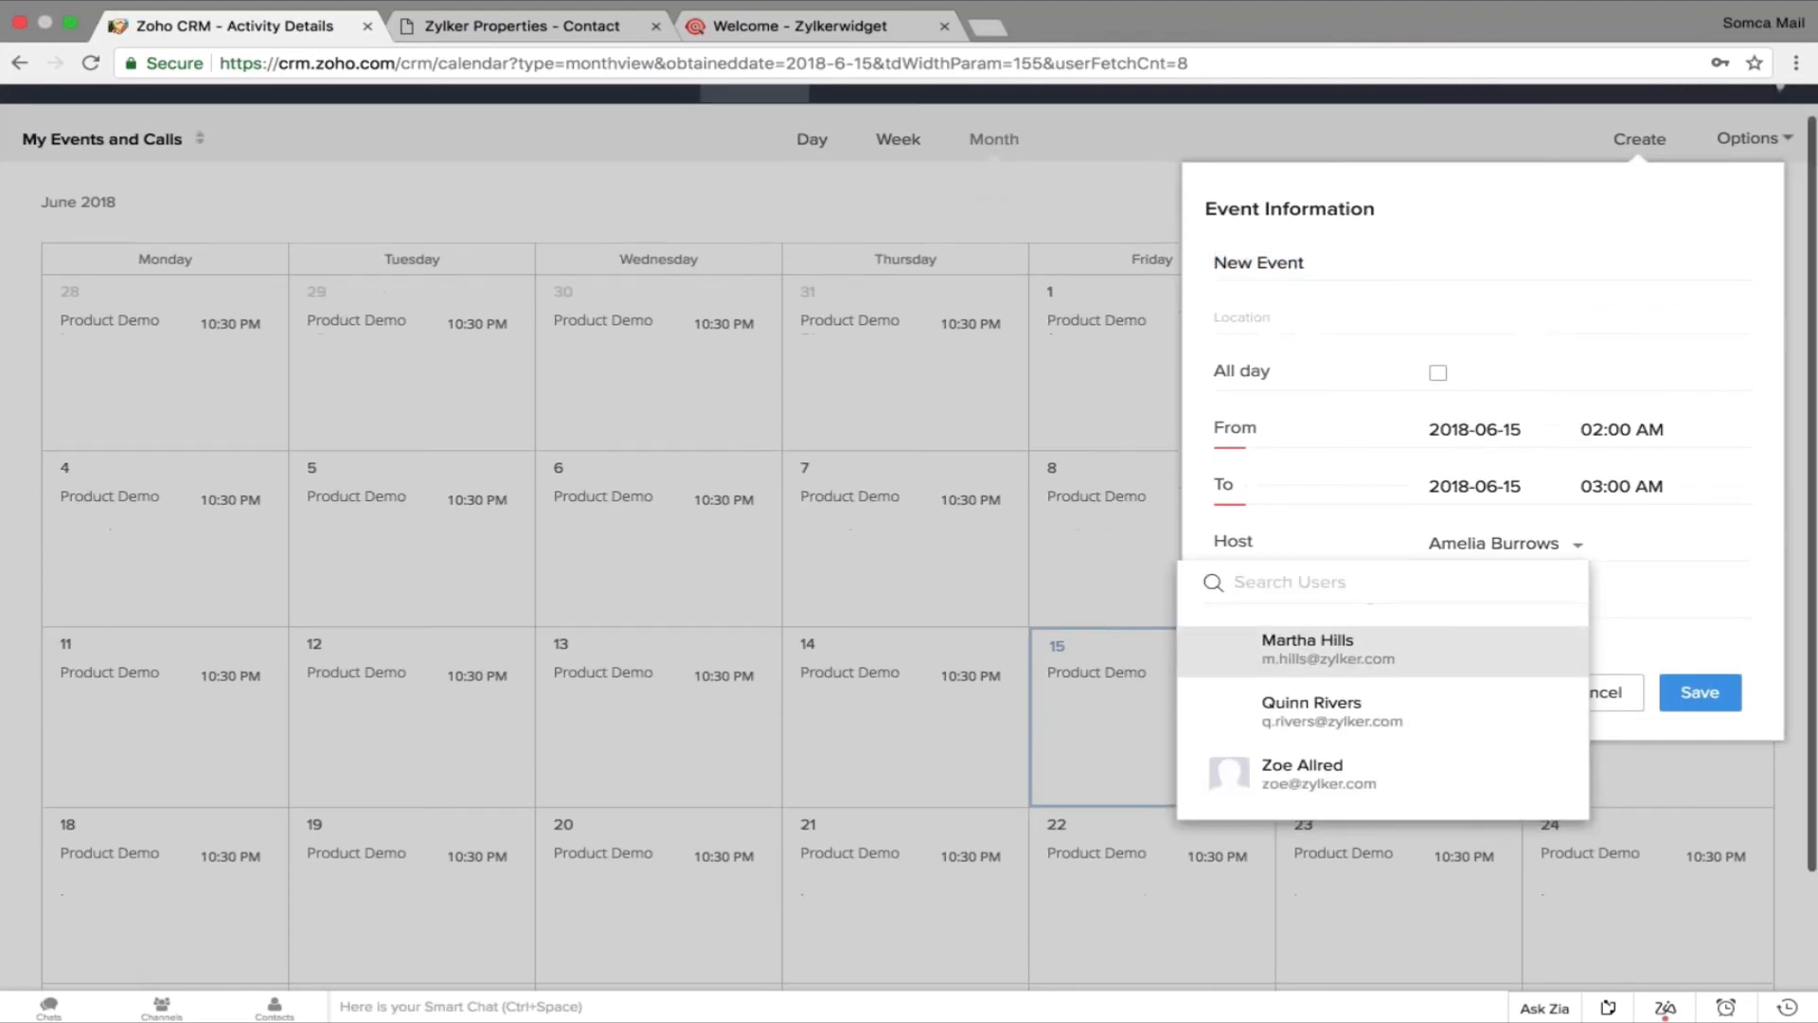
scroll(1416, 370, down, 3)
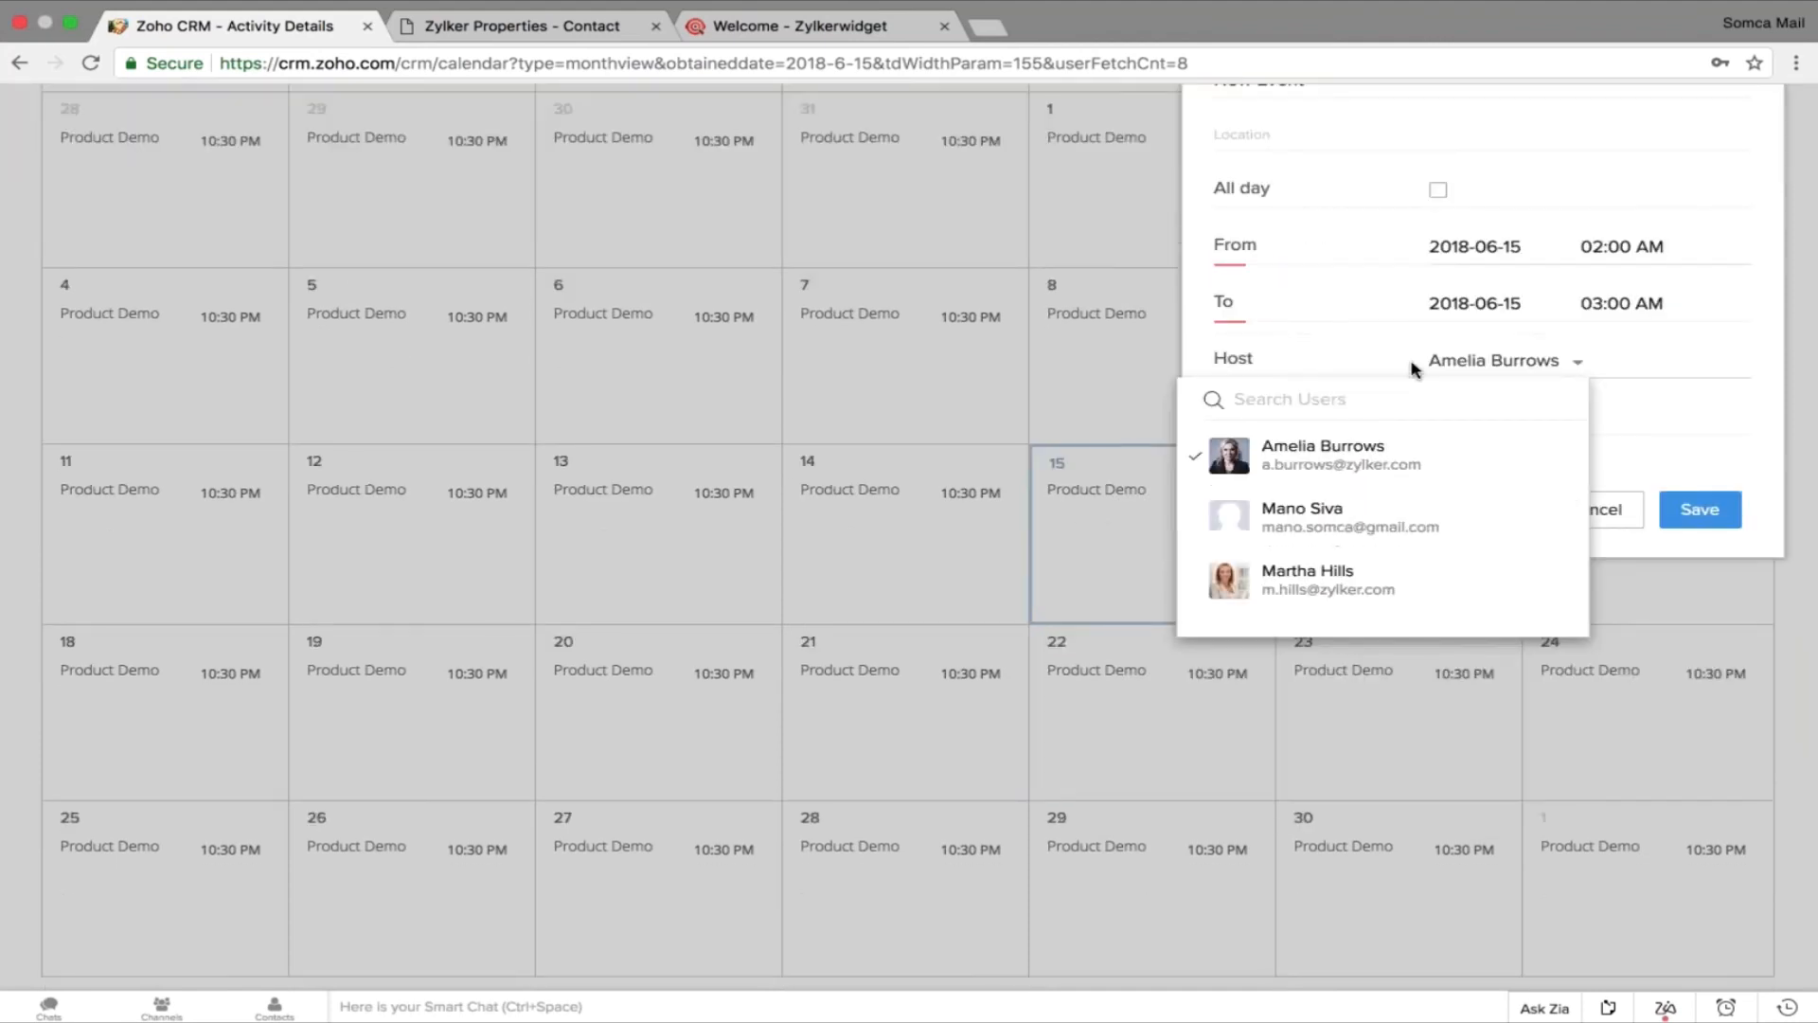
click(1614, 514)
scroll(1615, 514, up, 4)
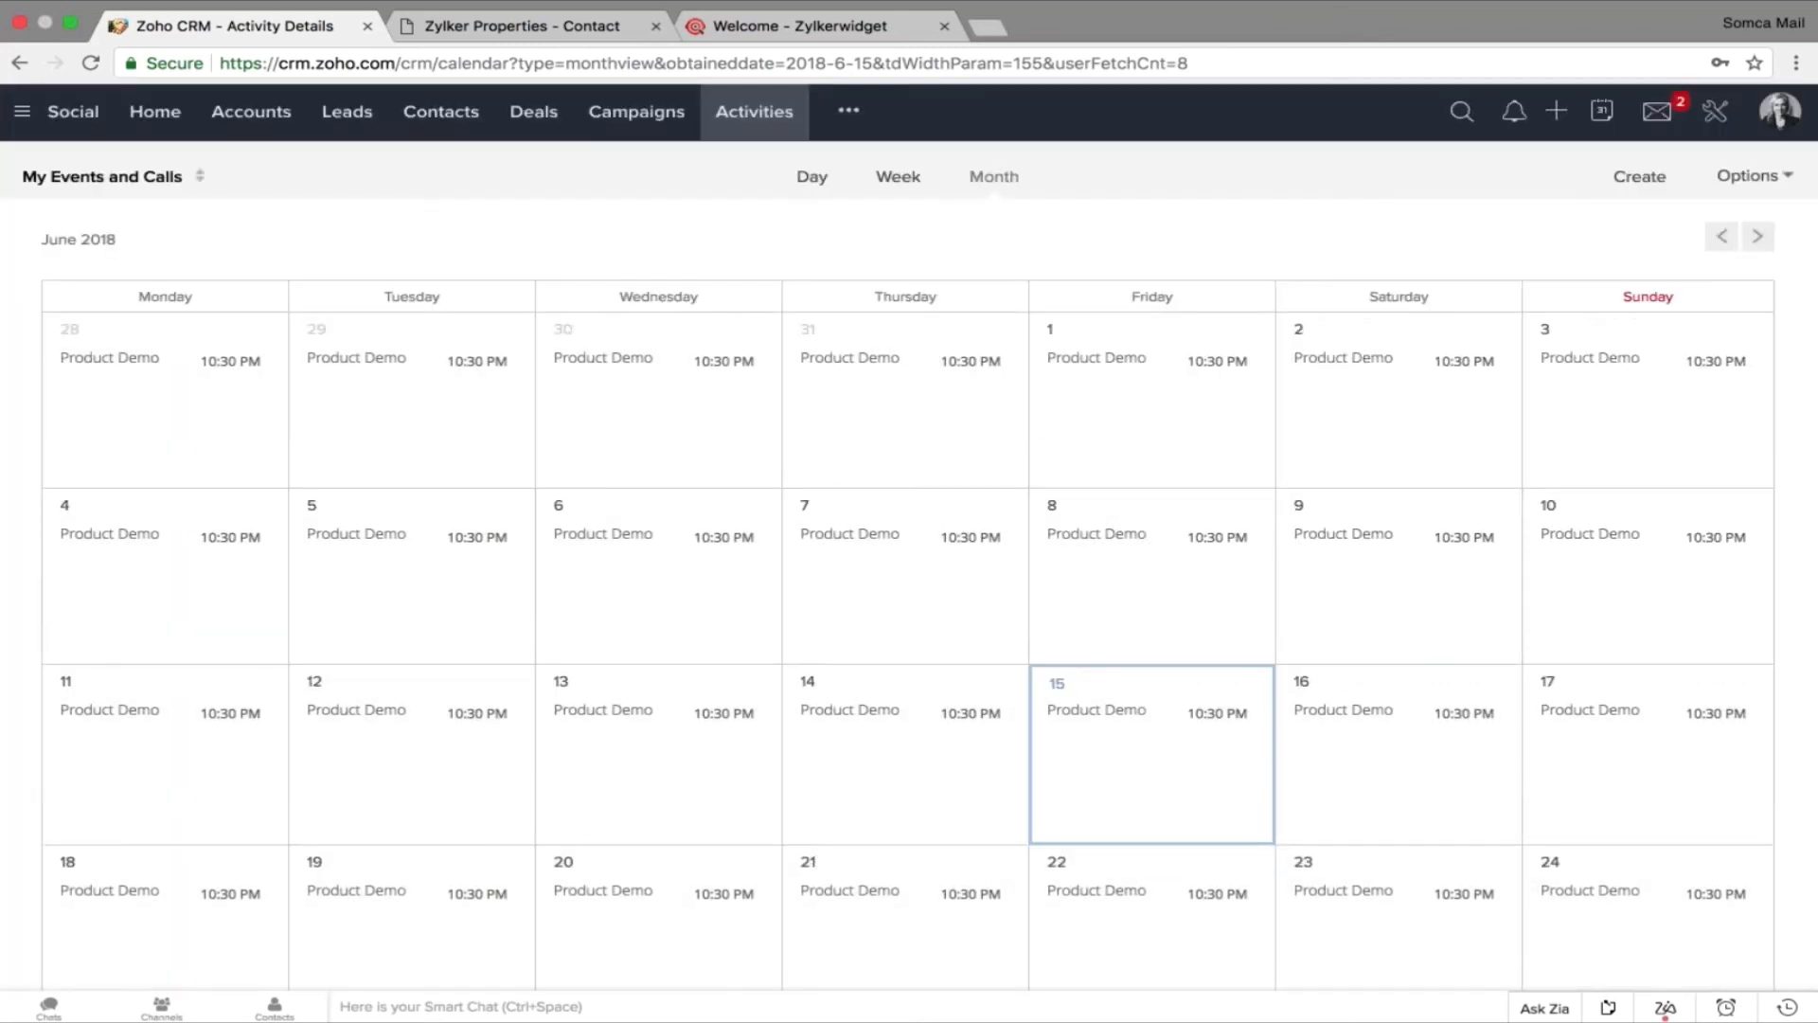
Show the Mark As Unavailable option for creating an entry in the calendar.
click(1732, 179)
click(1639, 177)
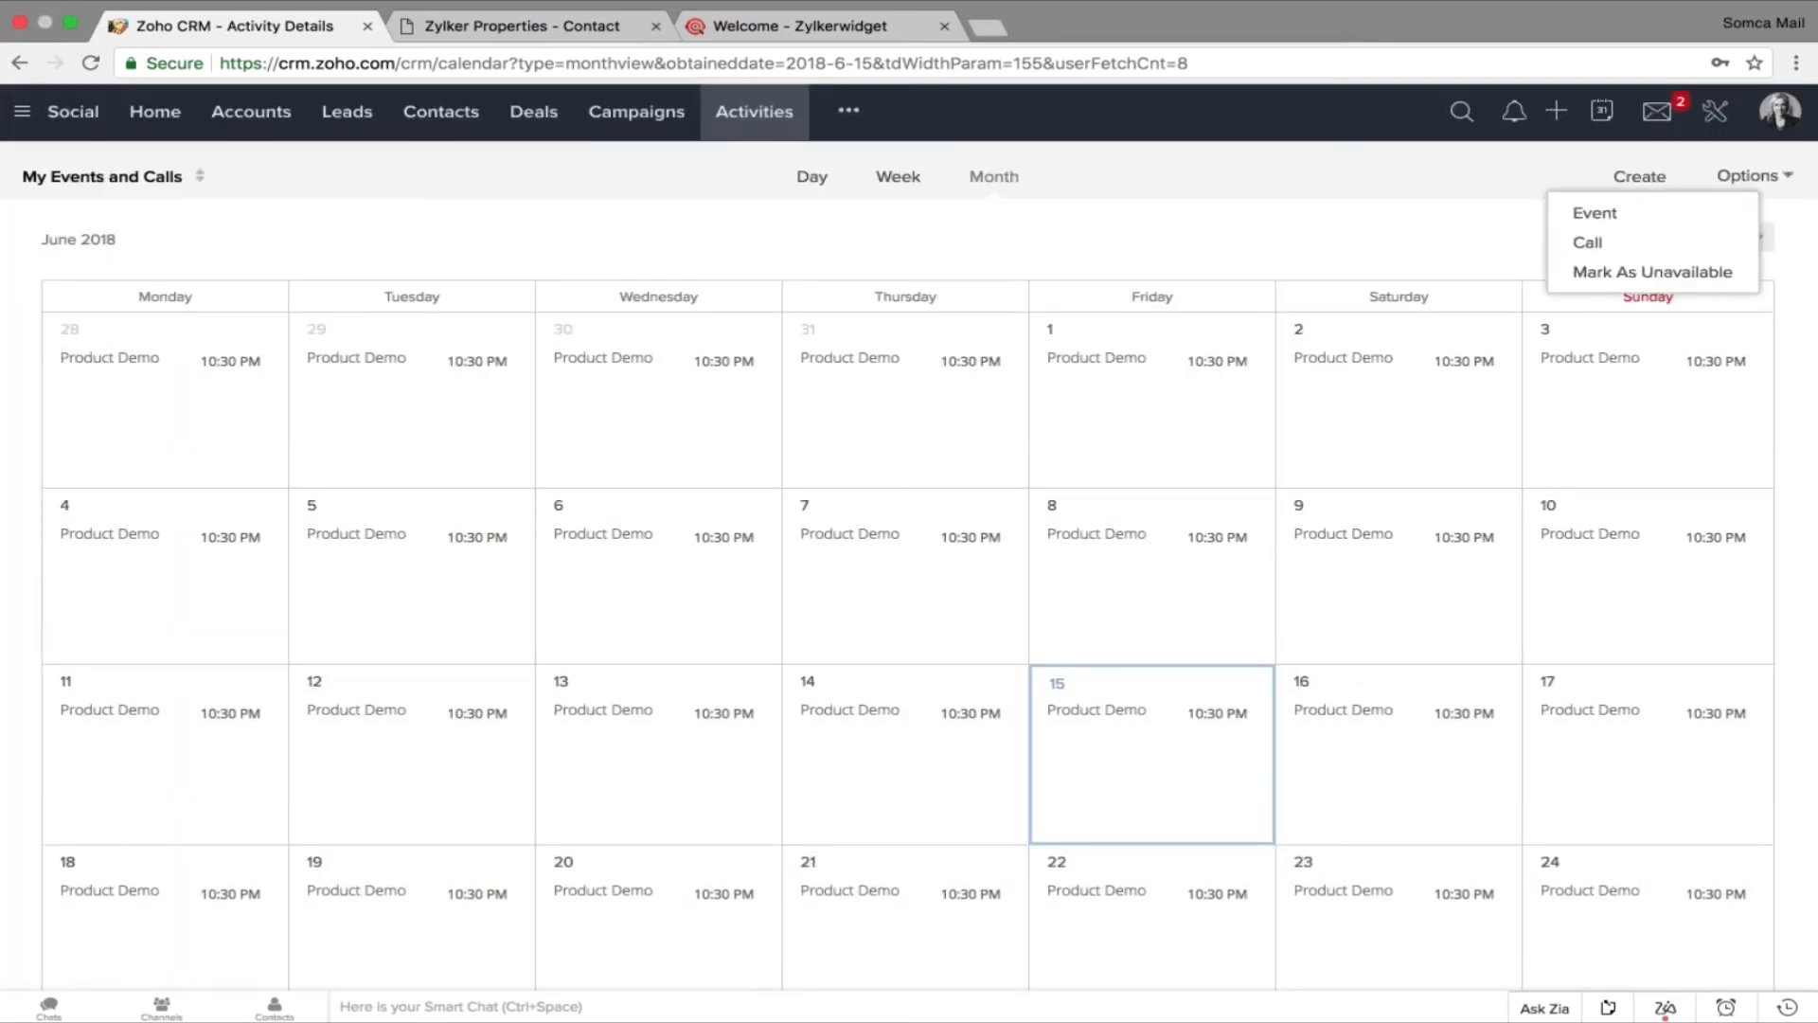
click(1619, 272)
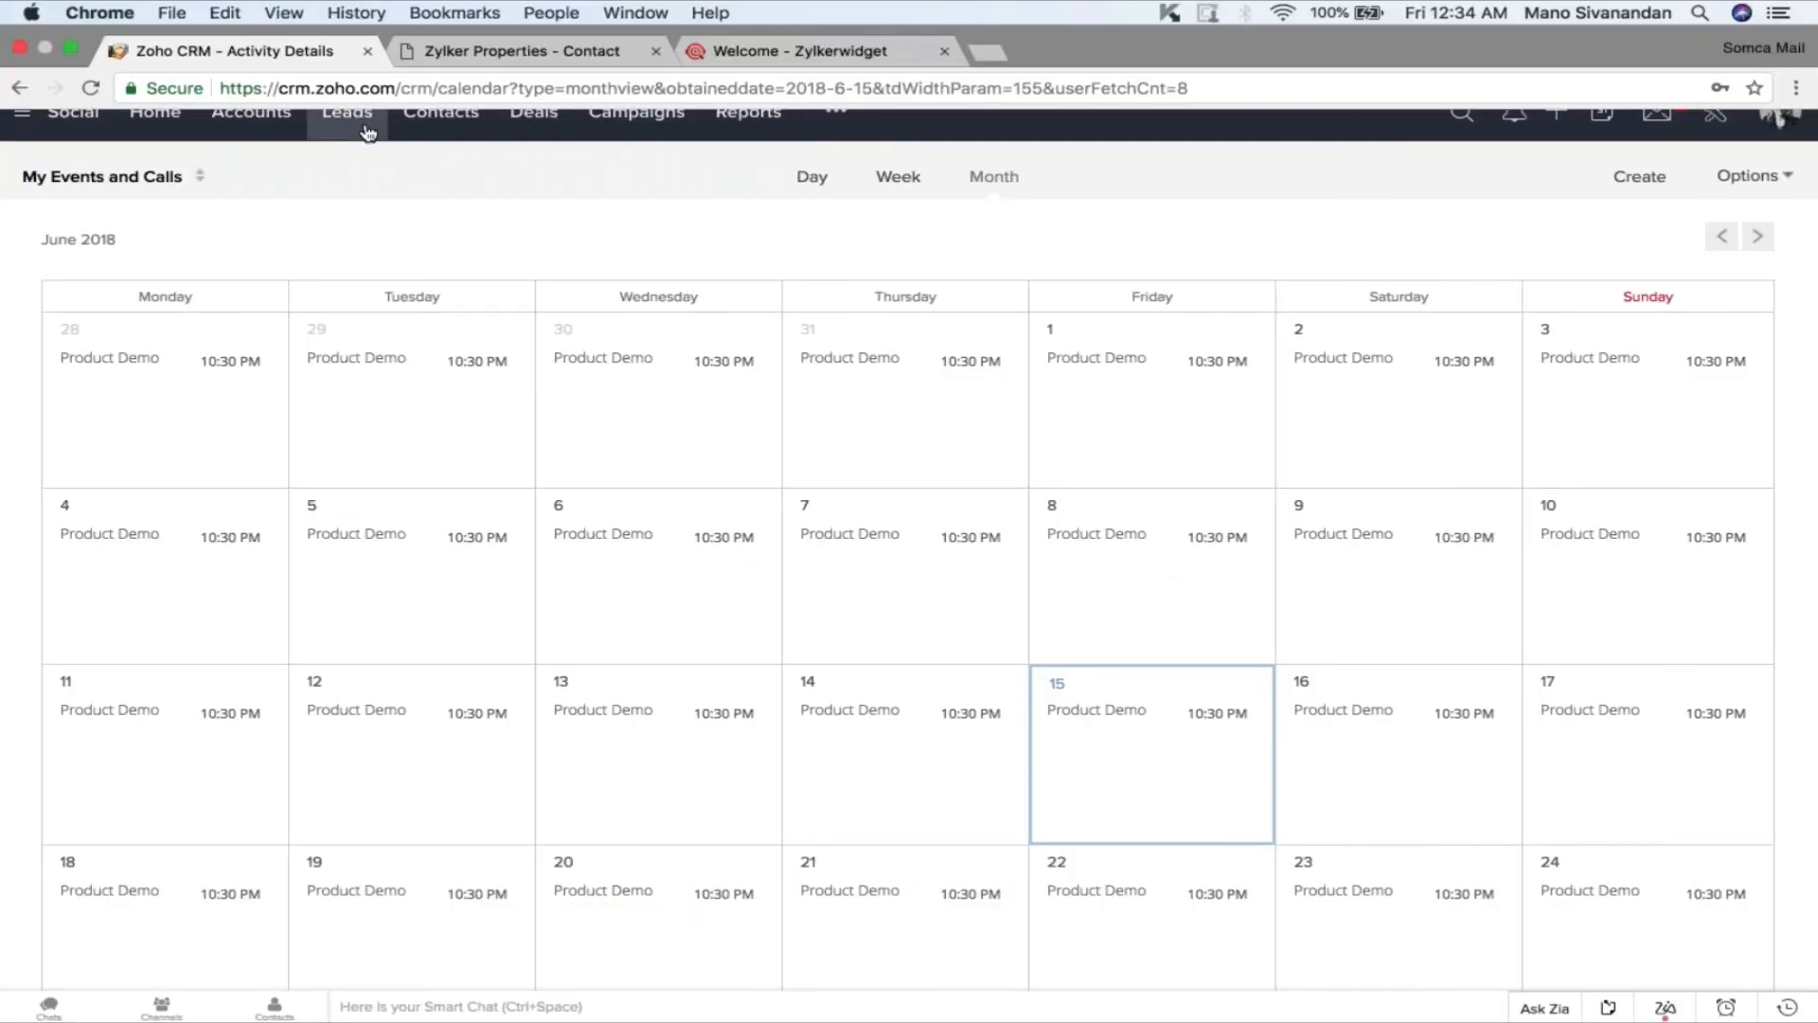
Filter the All Leads list to leads with a Score greater than 50.
click(347, 116)
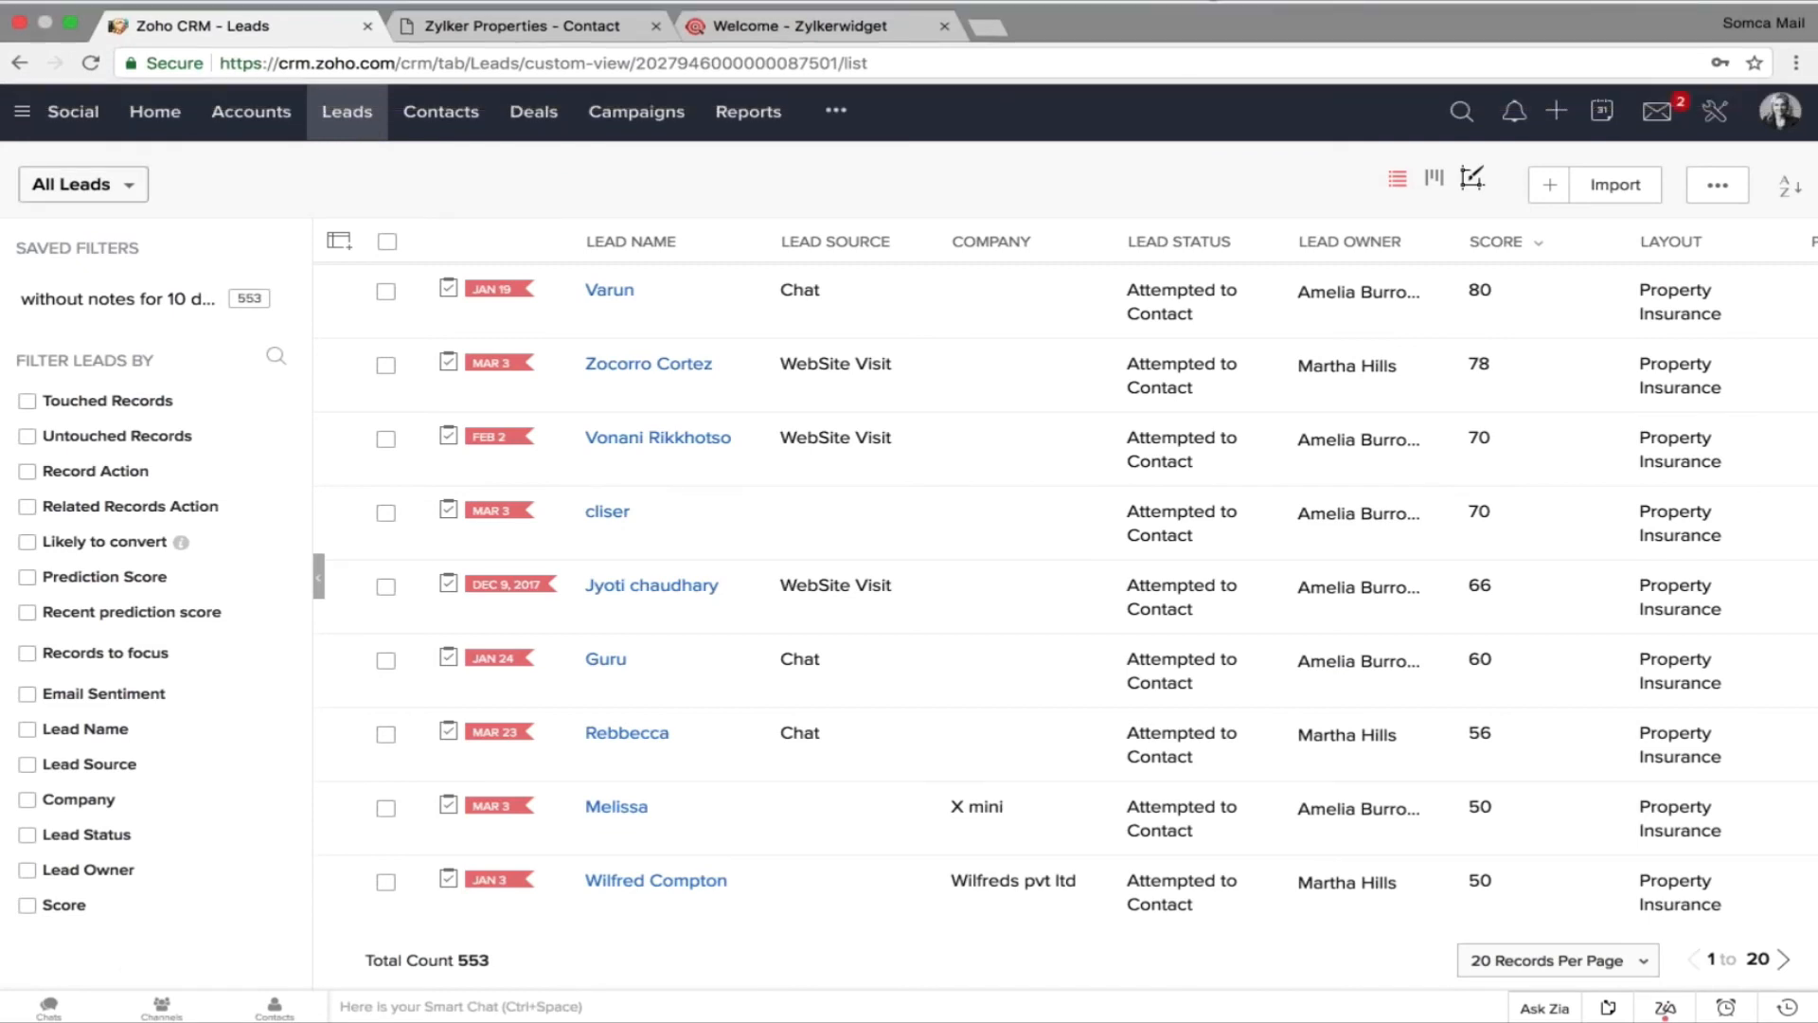
click(276, 356)
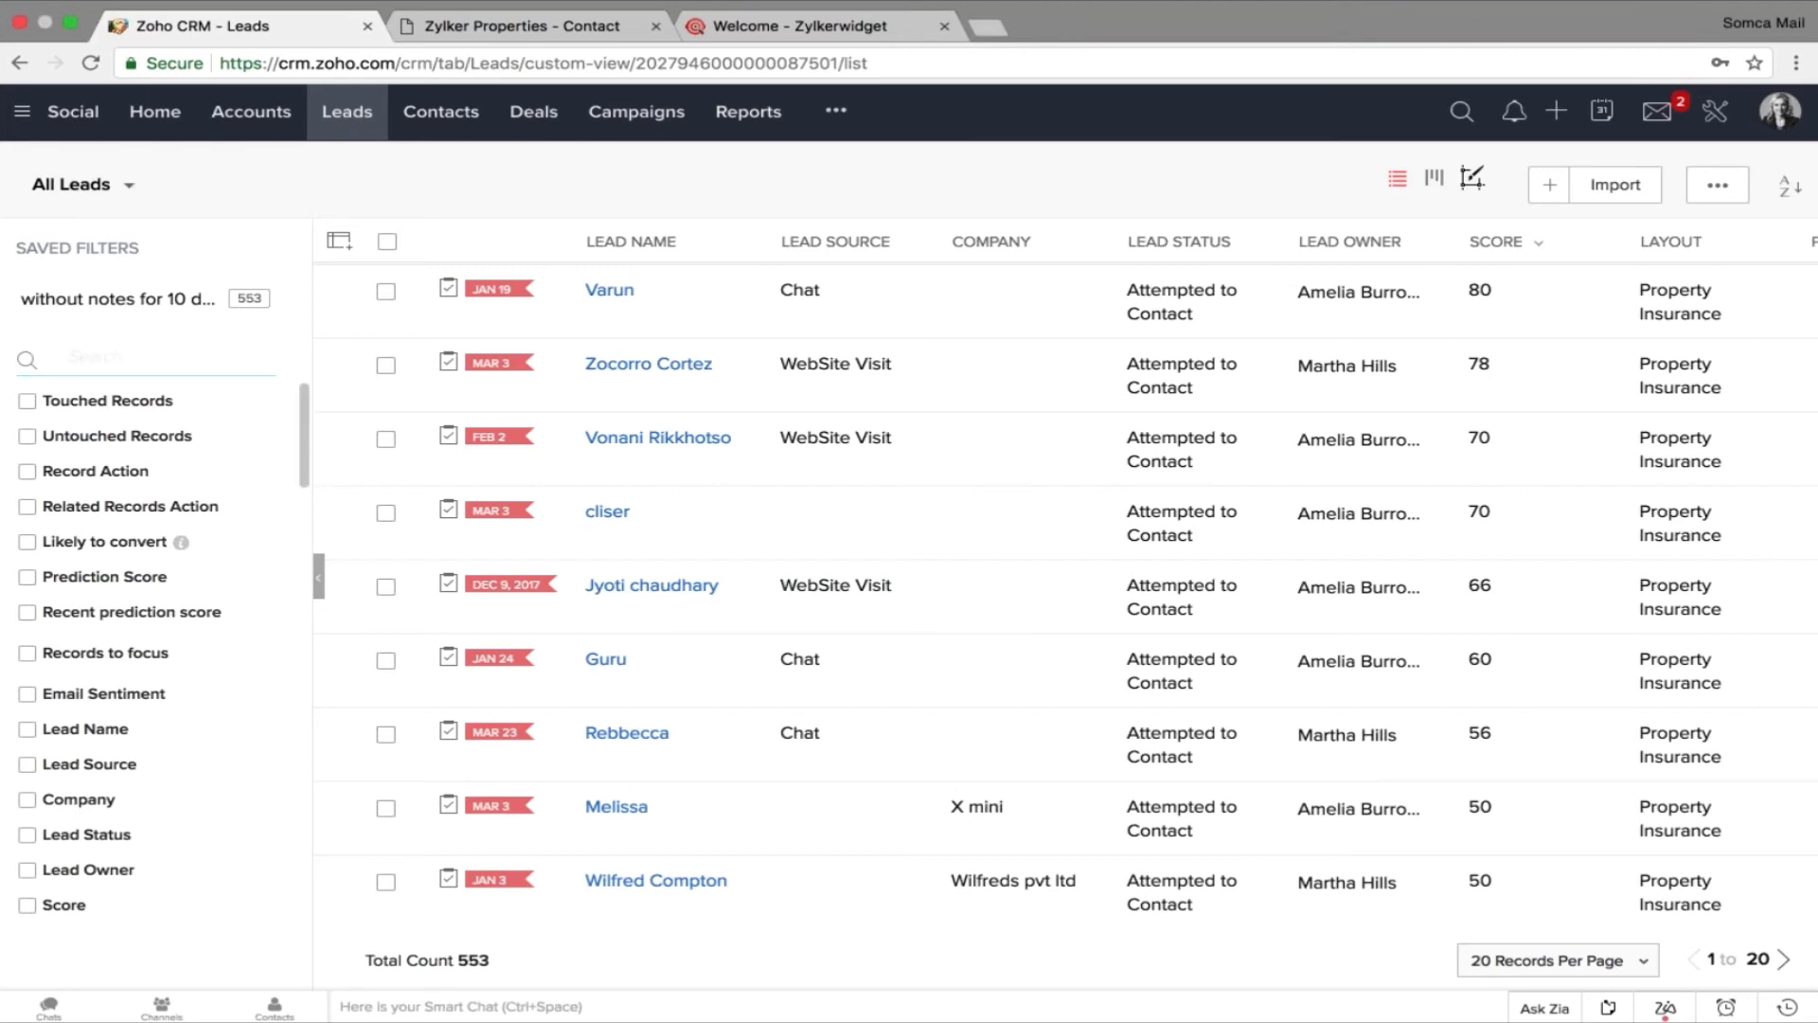
click(27, 905)
scroll(143, 814, down, 2)
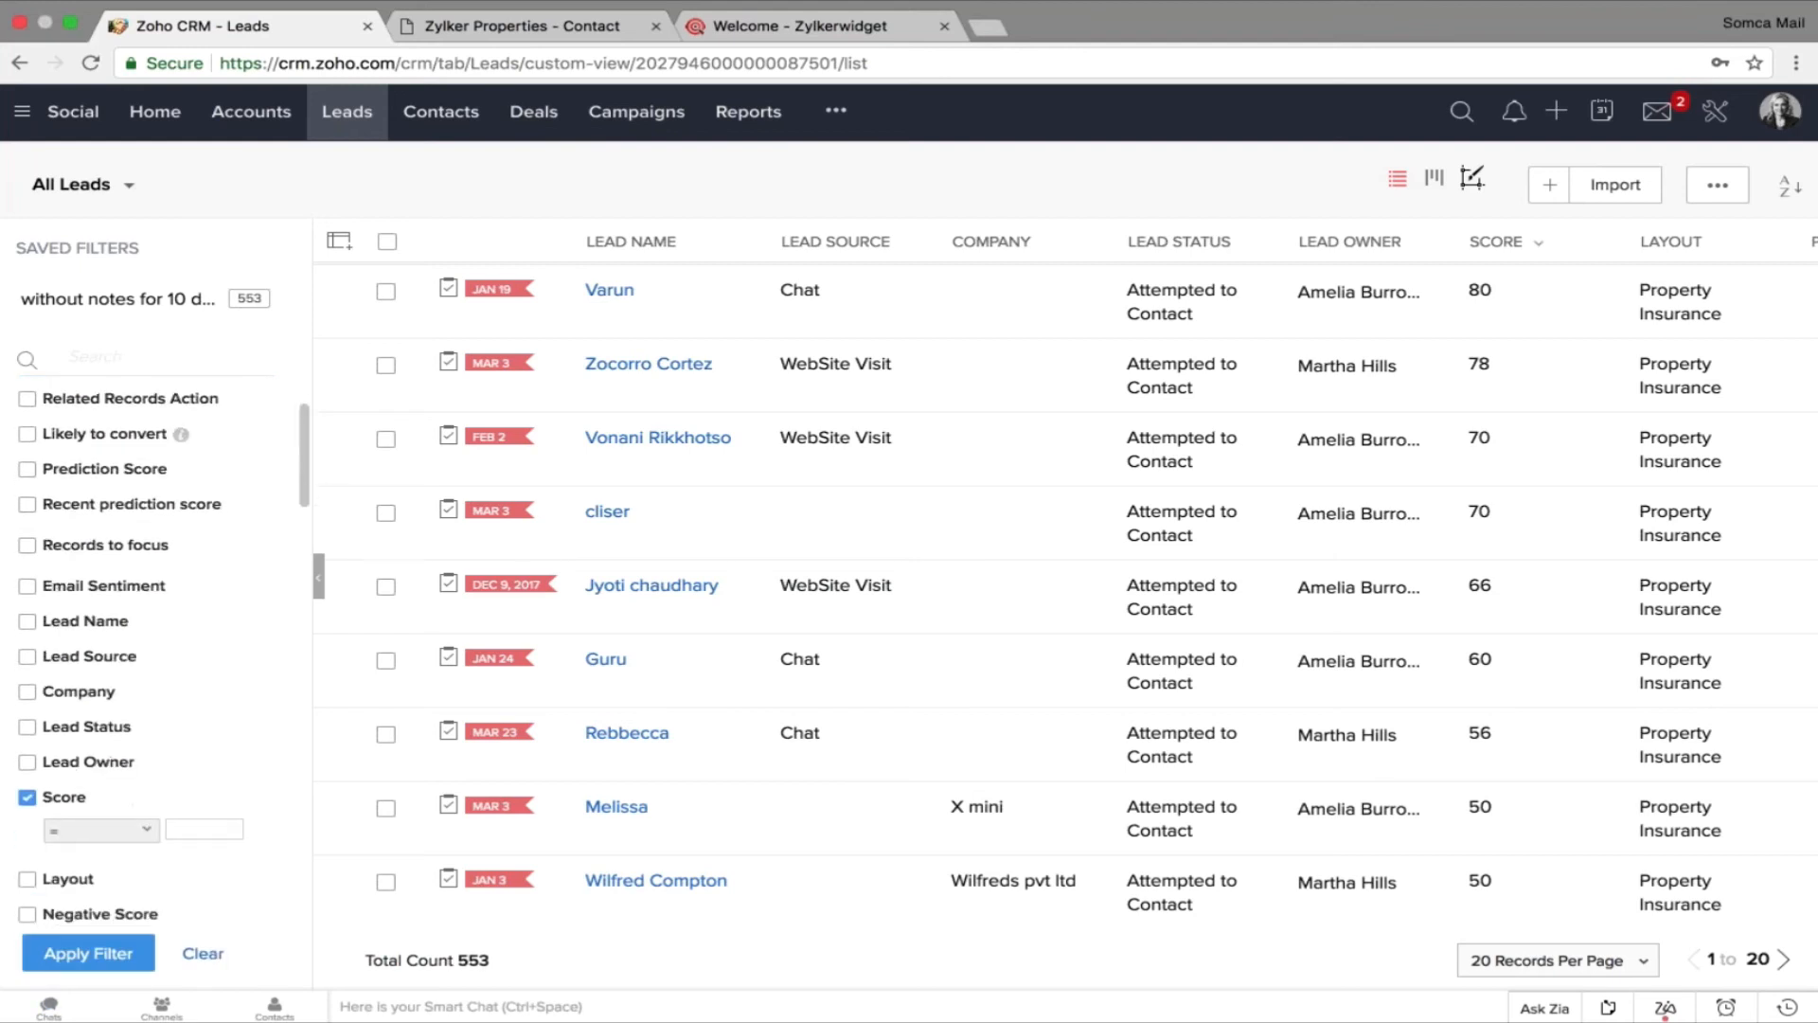
click(97, 830)
click(104, 909)
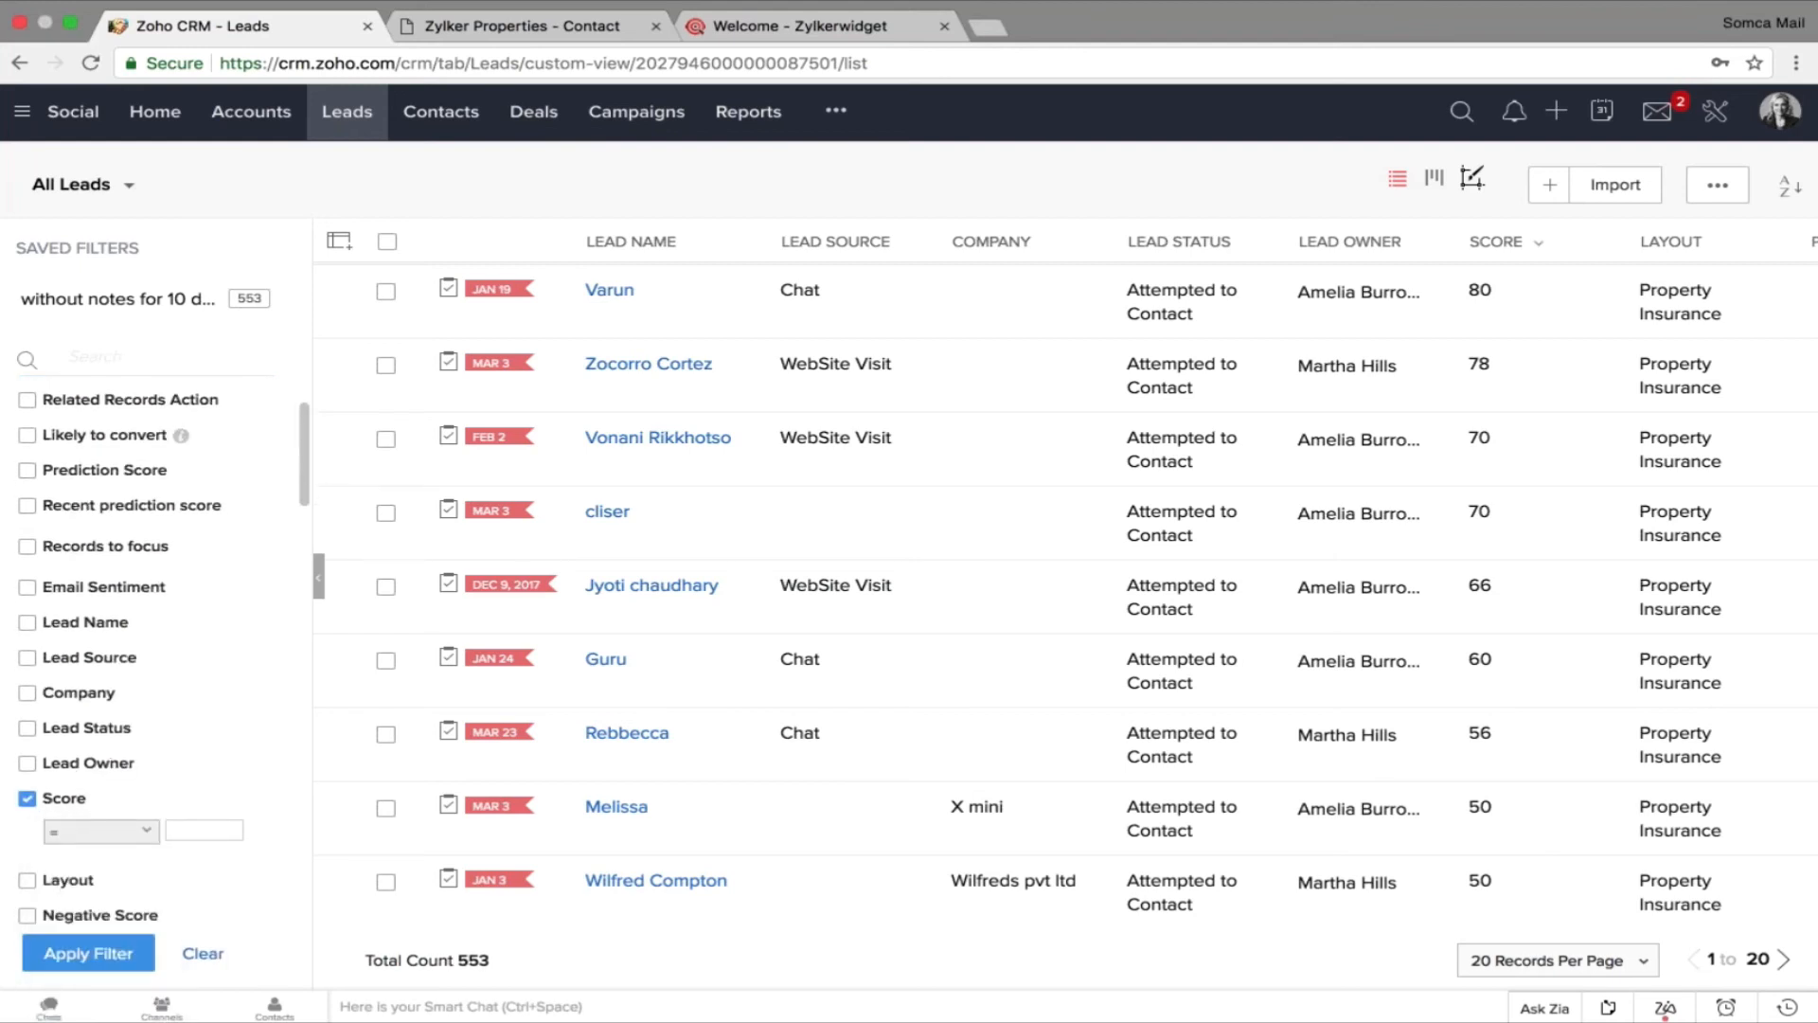
click(203, 830)
text(50)
click(83, 954)
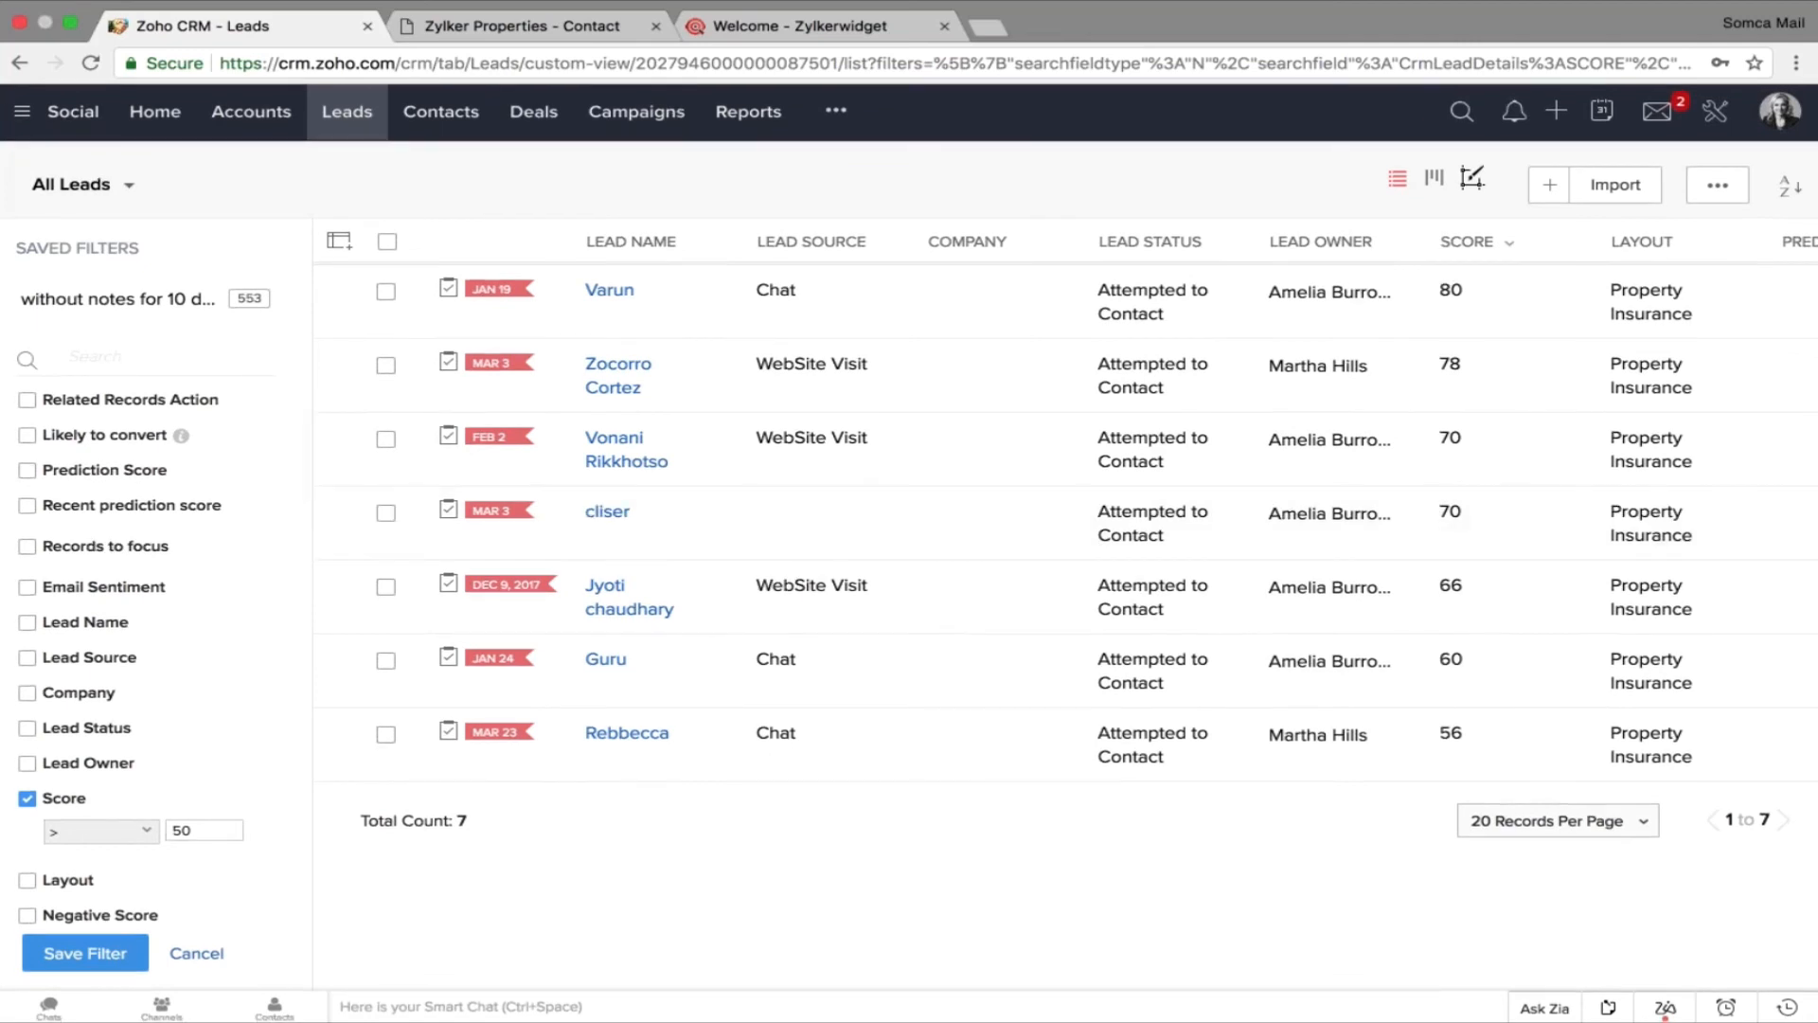
Save the score filter as "score more than 50" and apply it from the saved filters.
click(86, 953)
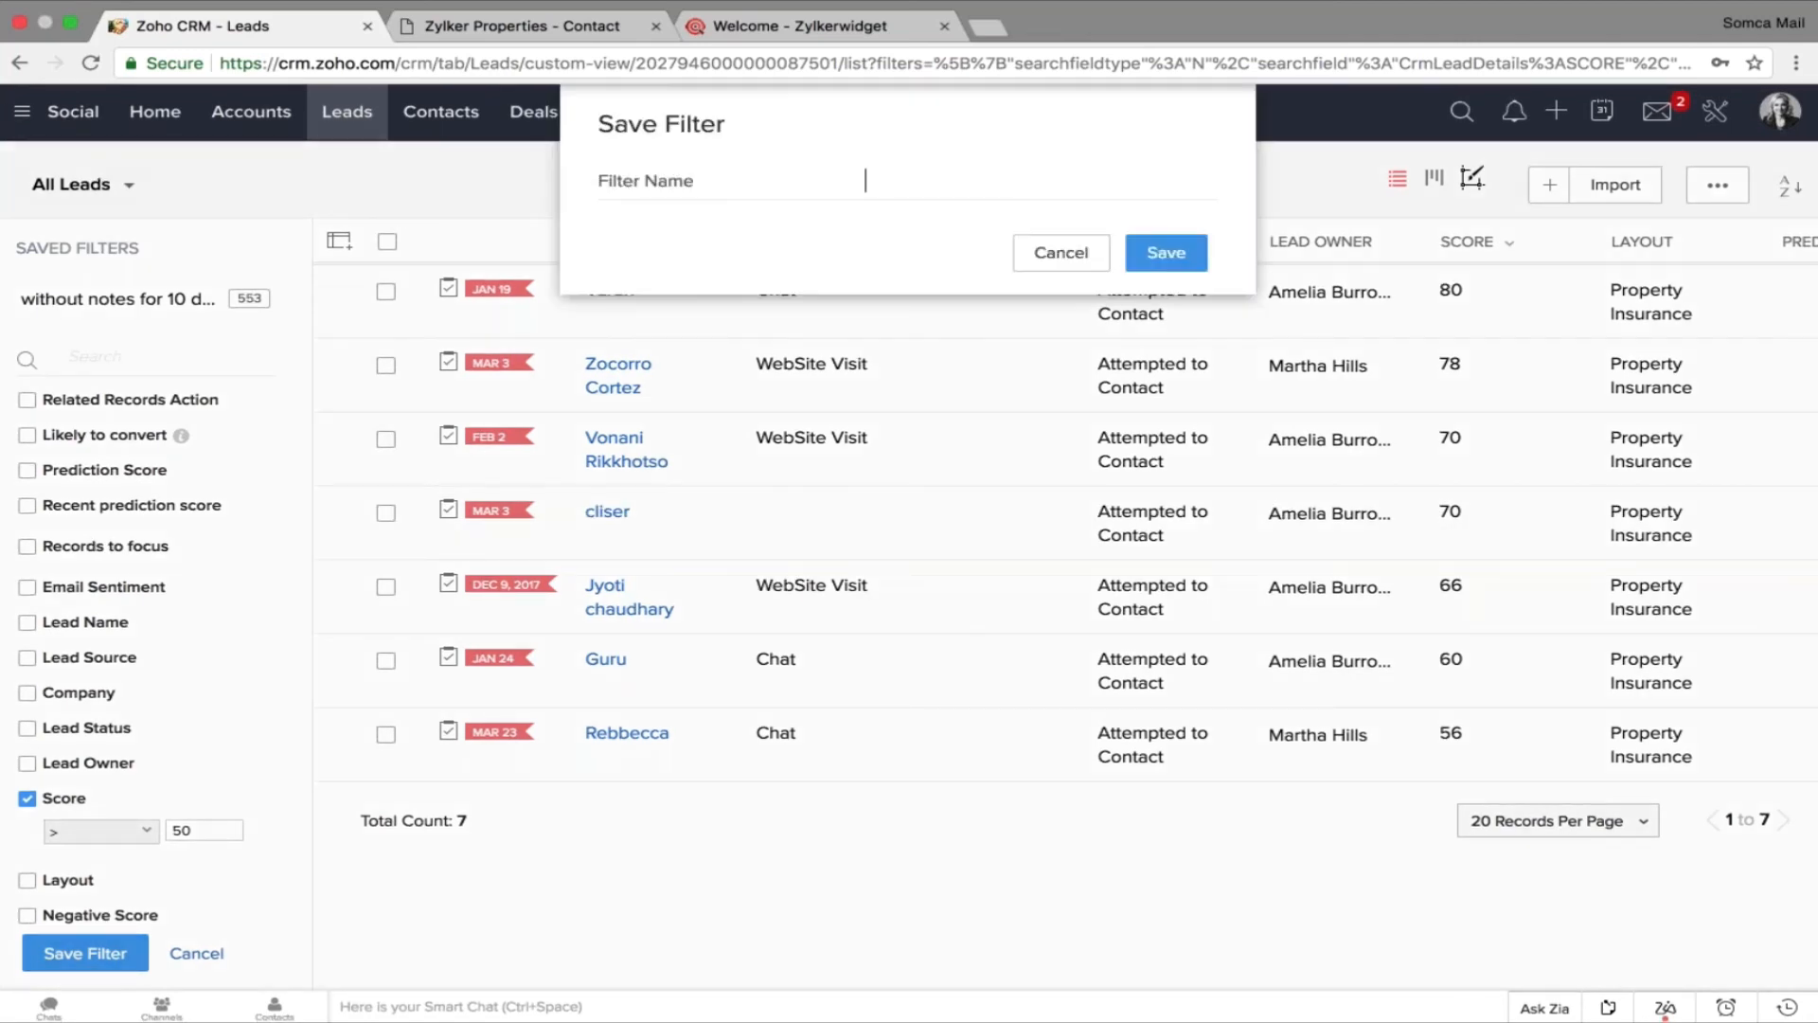
text(scor)
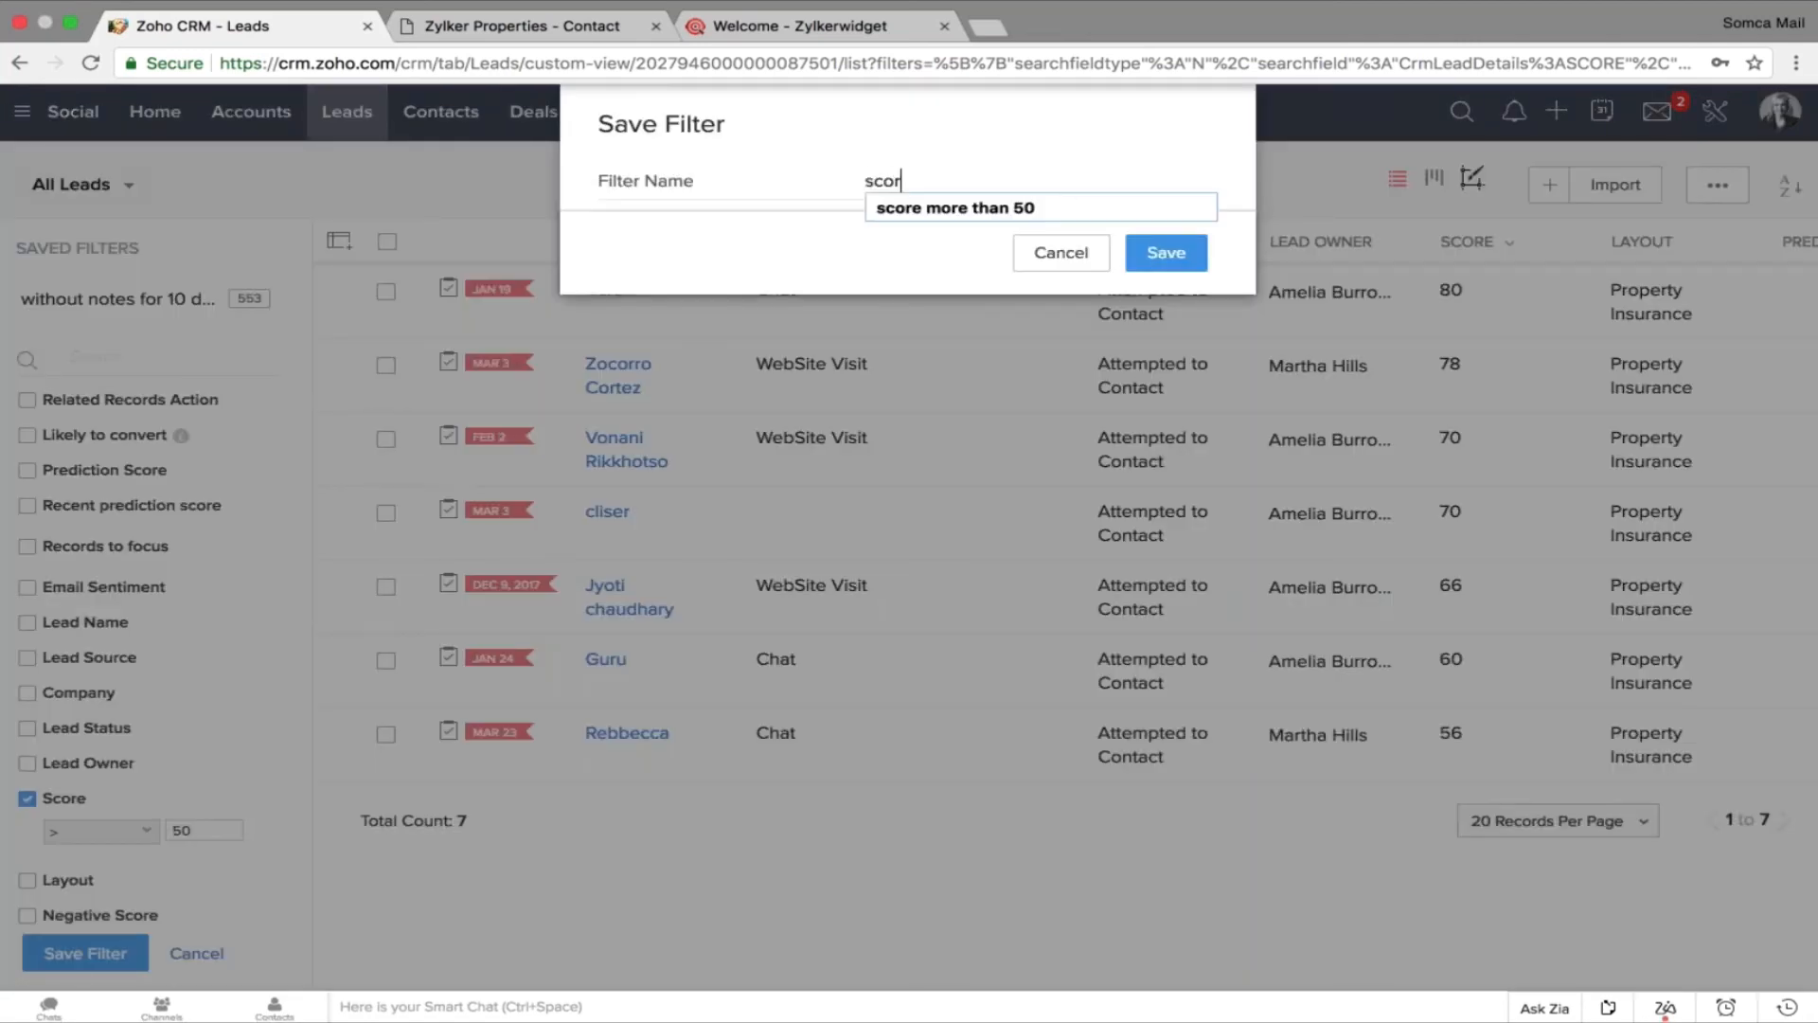
text(e mor)
key(Down)
key(Return)
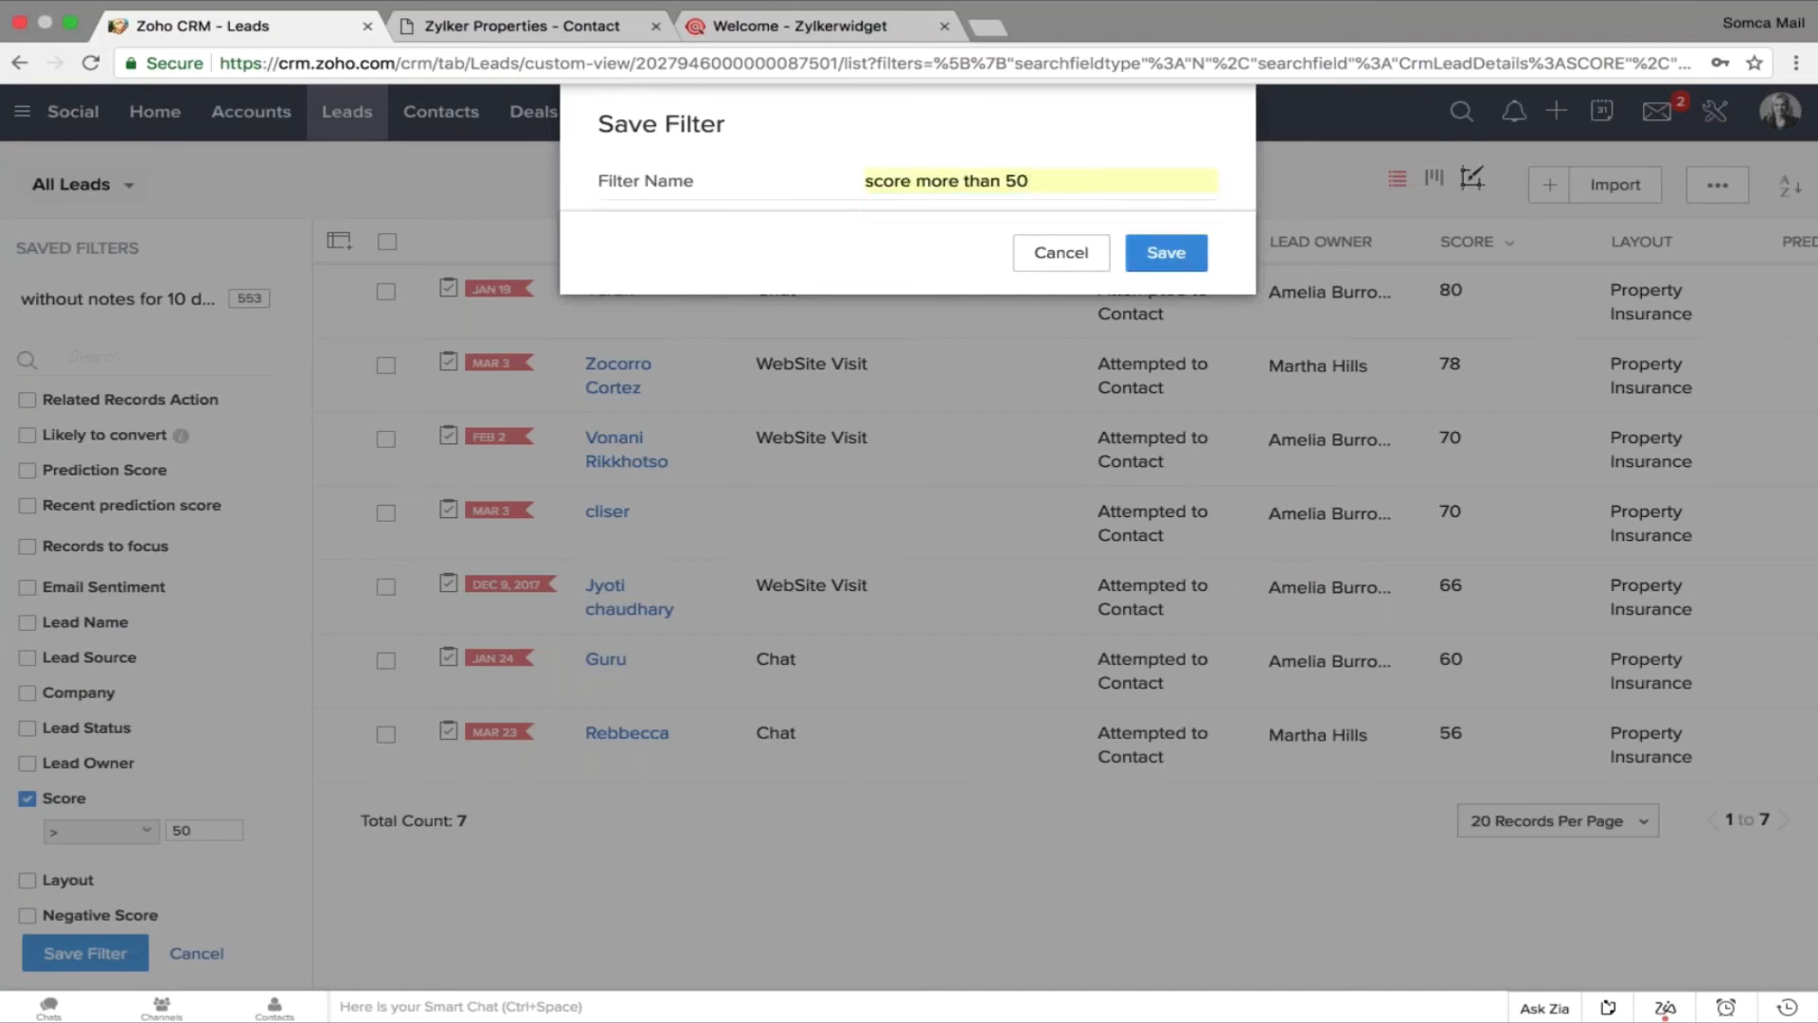
click(1166, 252)
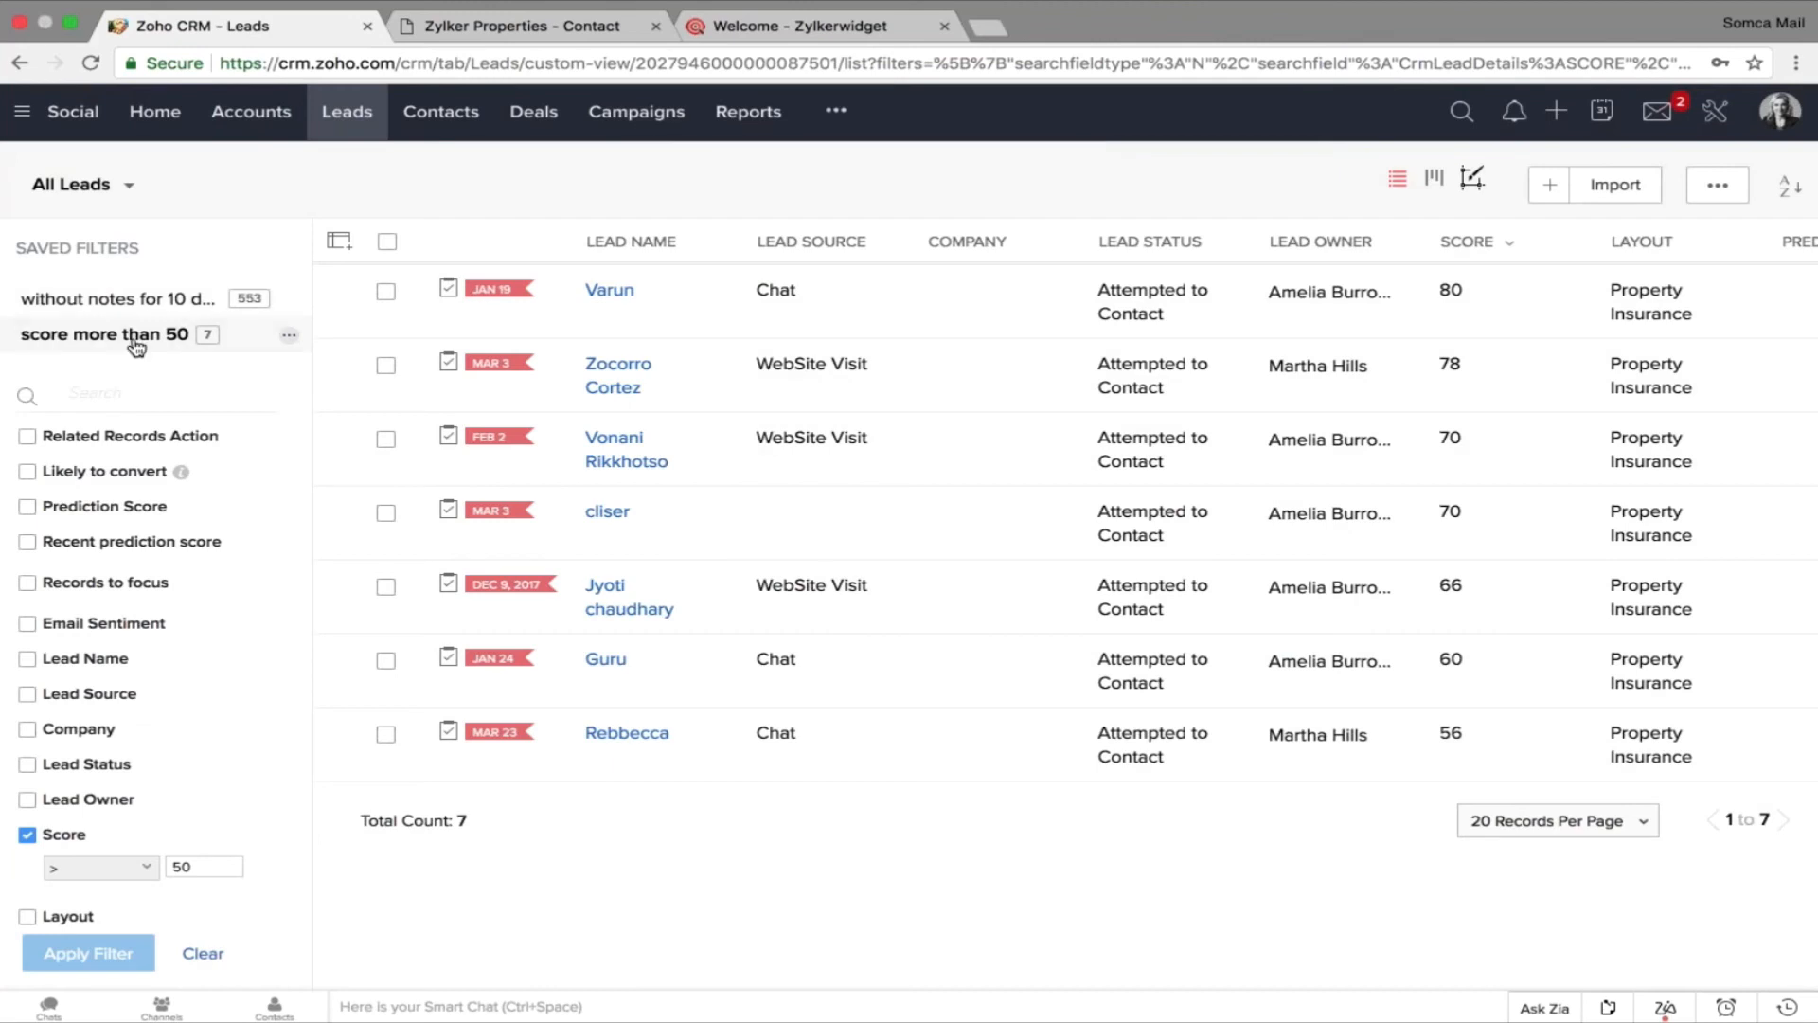
click(137, 346)
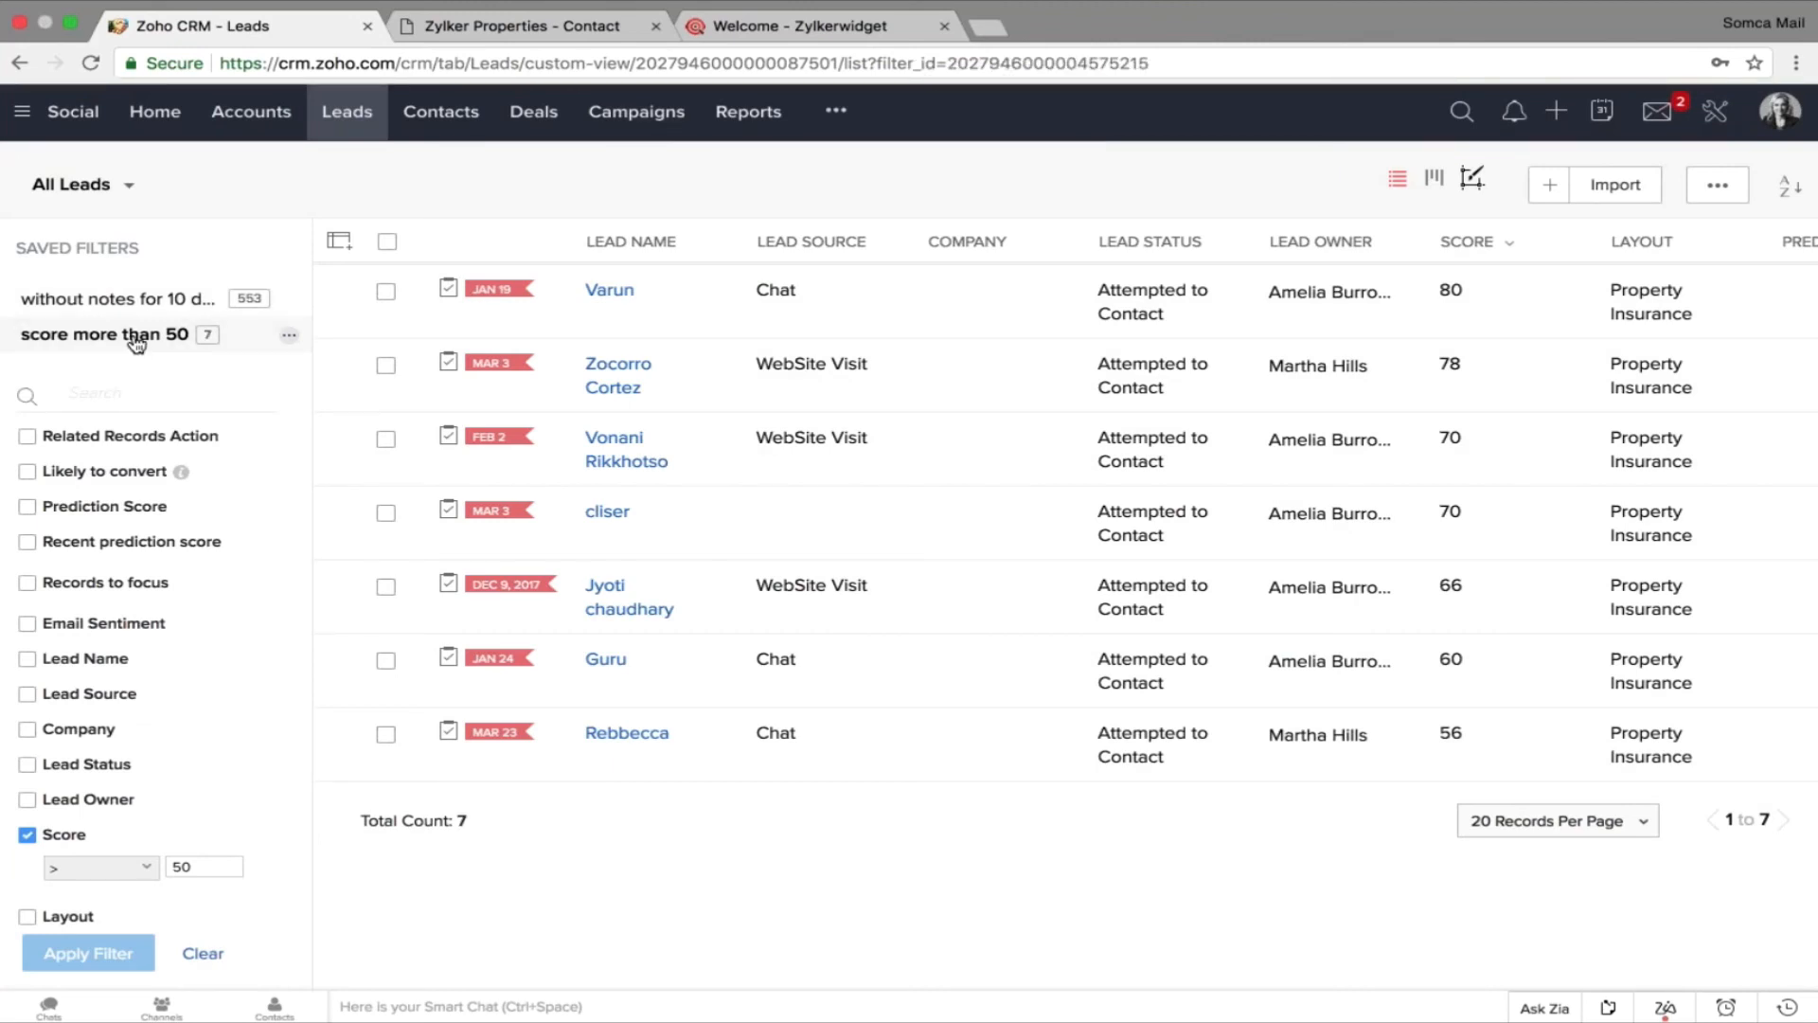
Open the first lead in the filtered list and review its details down to the Score Summary.
click(614, 301)
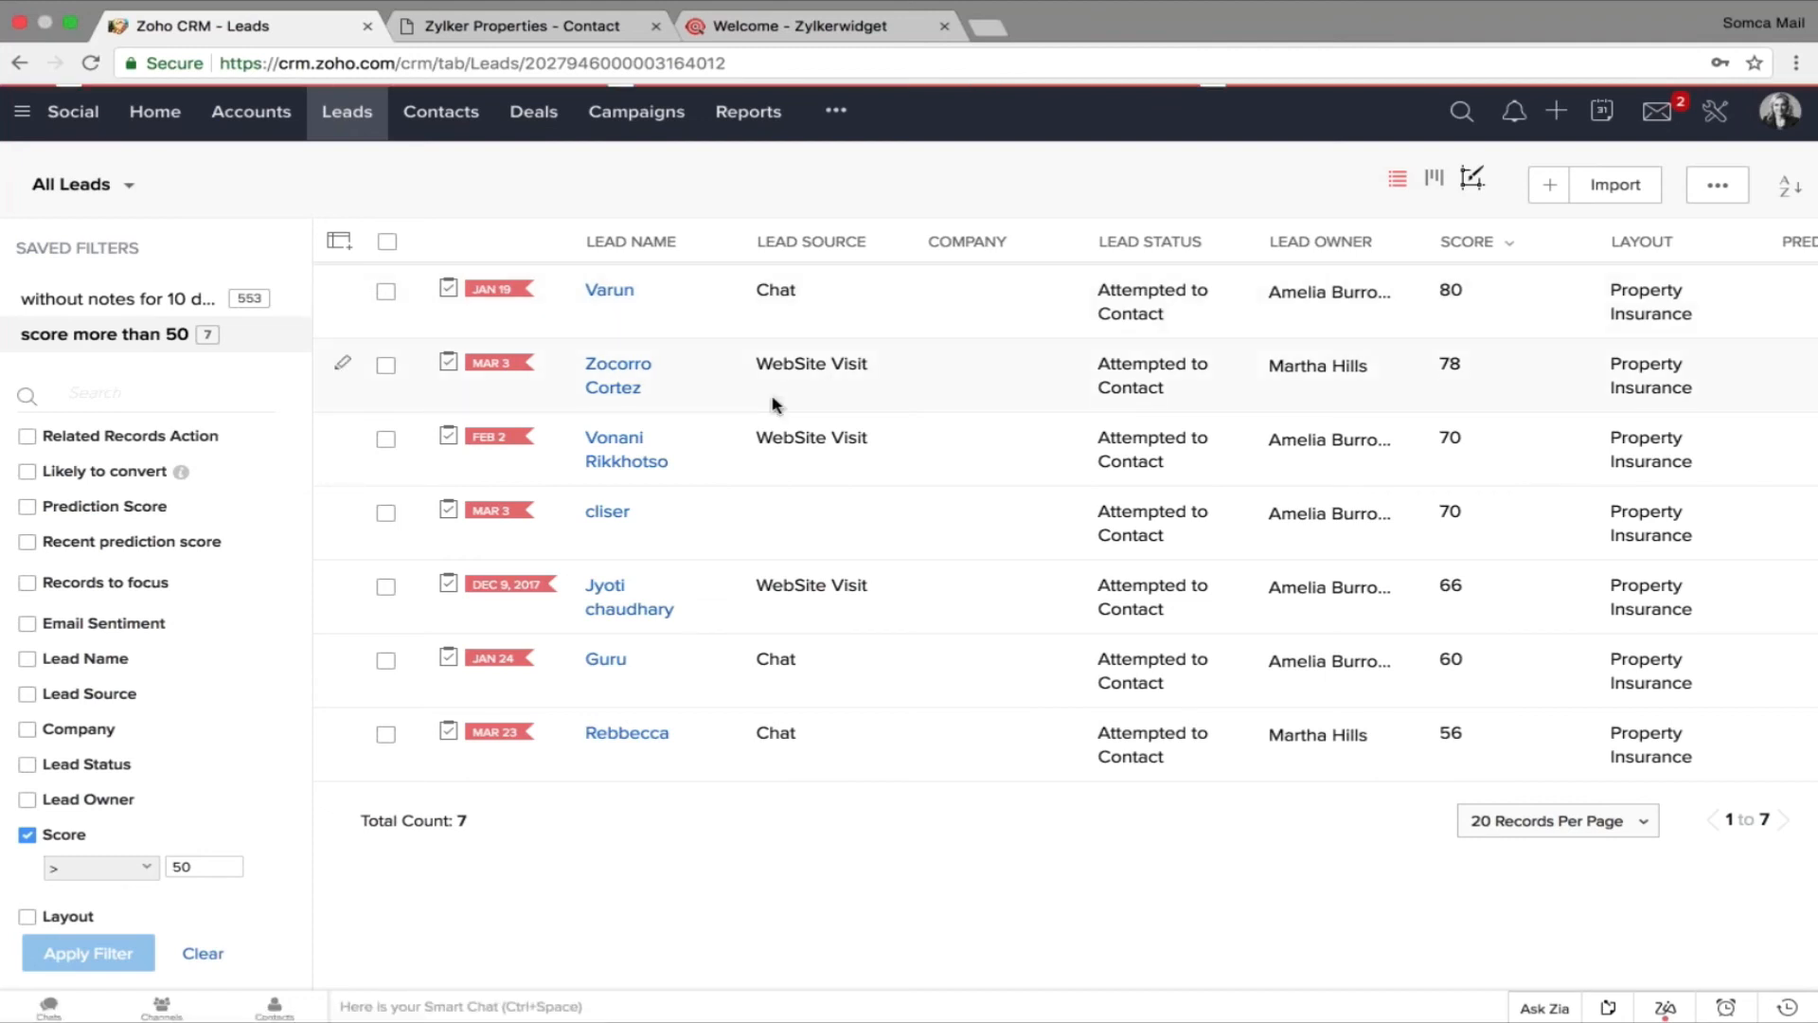
scroll(773, 405, down, 2)
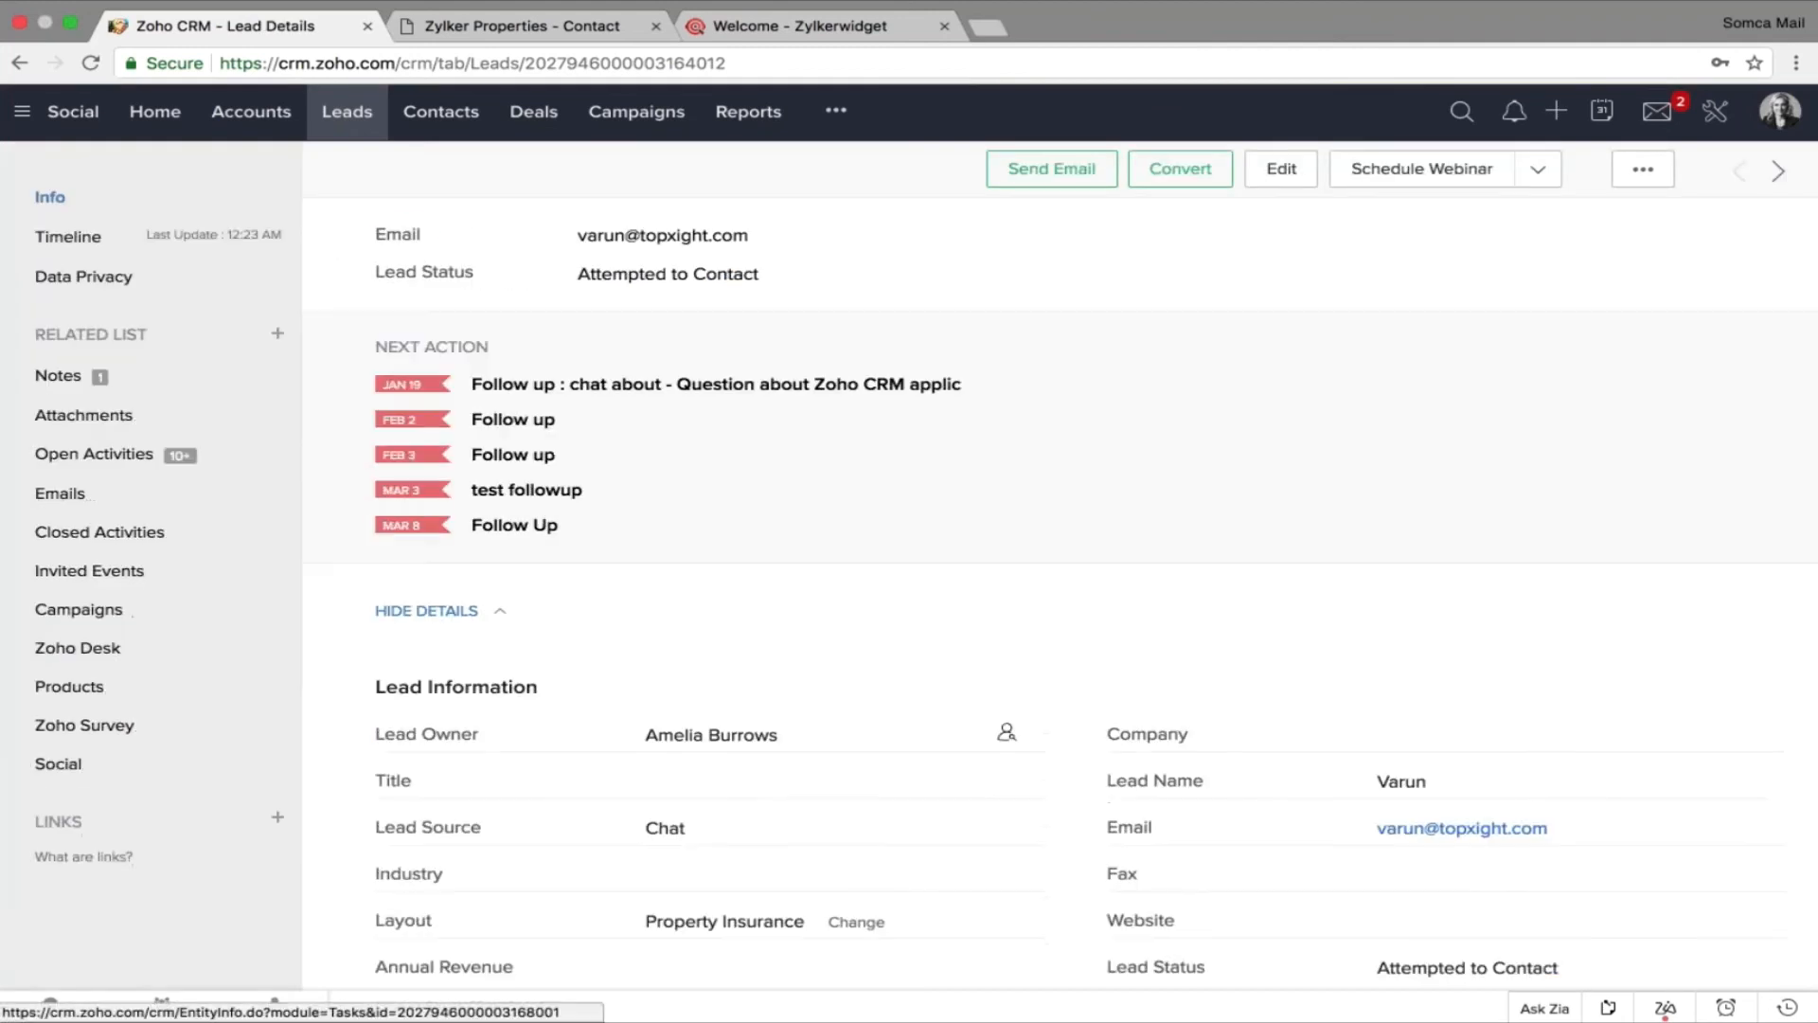
scroll(947, 606, down, 3)
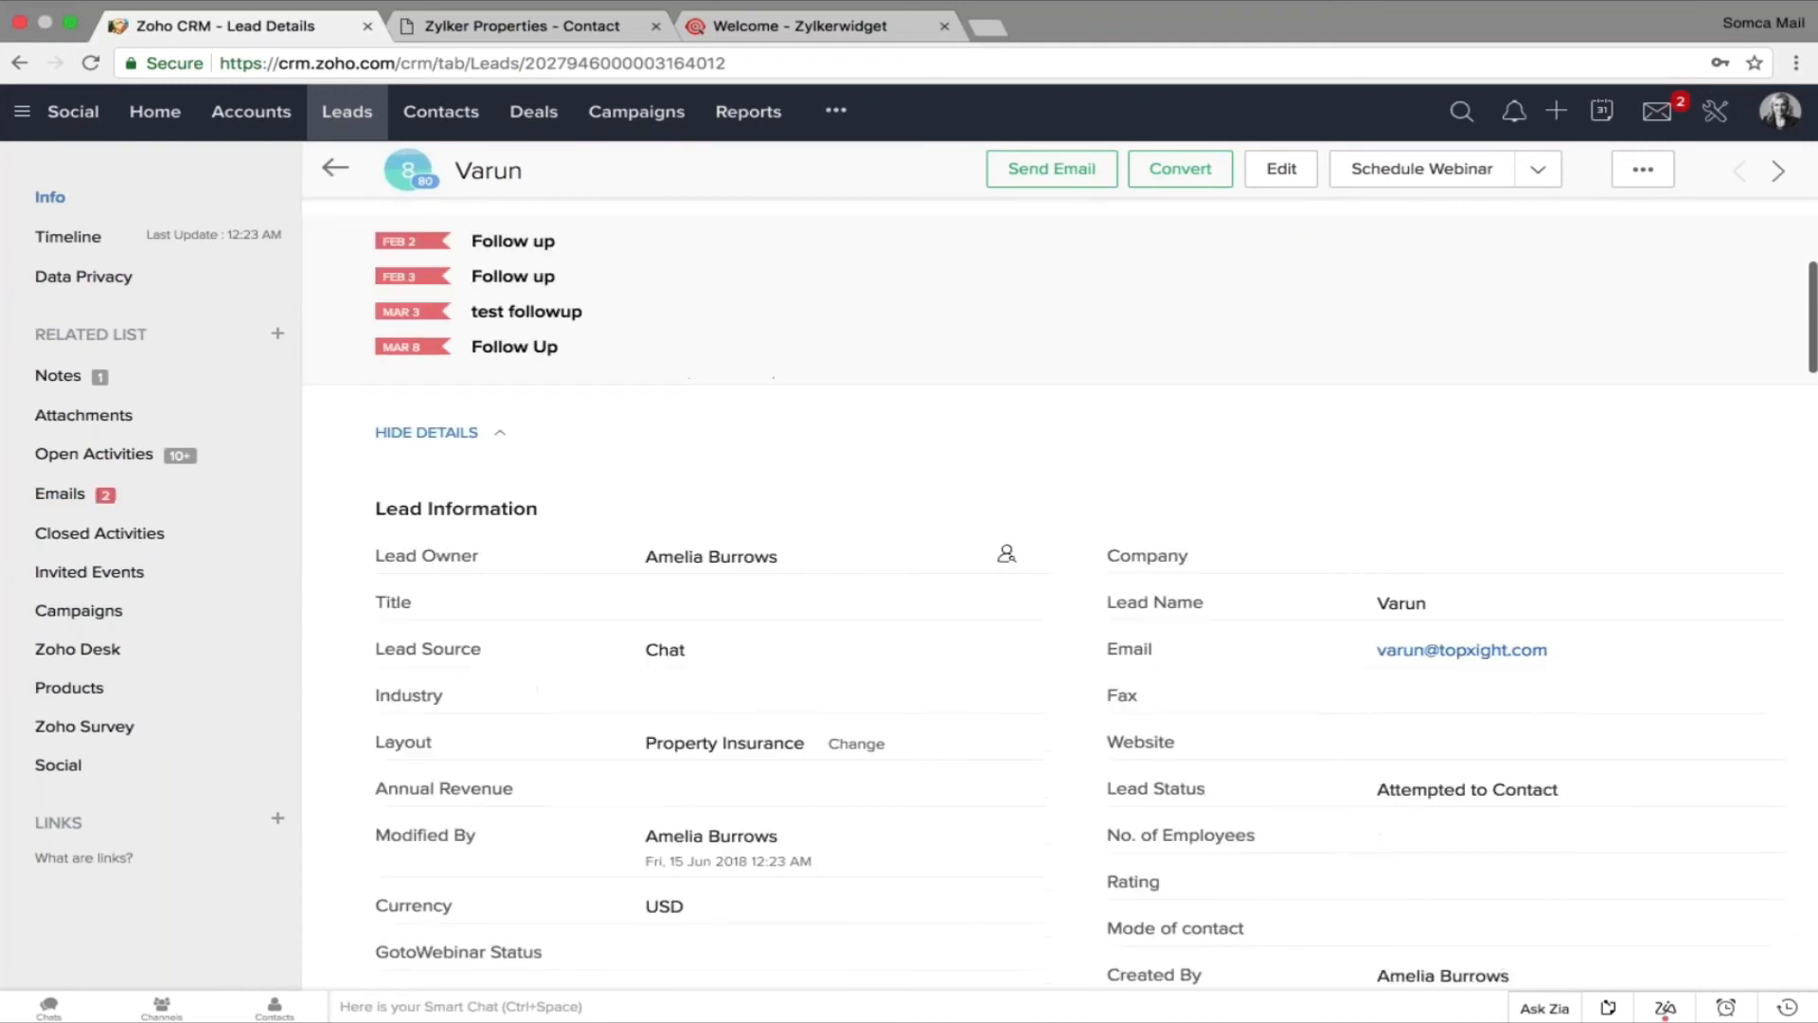
drag(373, 454, 682, 999)
Review the lead's Notes, Attachments, Open Activities and Emails, and highlight the Related List heading.
click(59, 377)
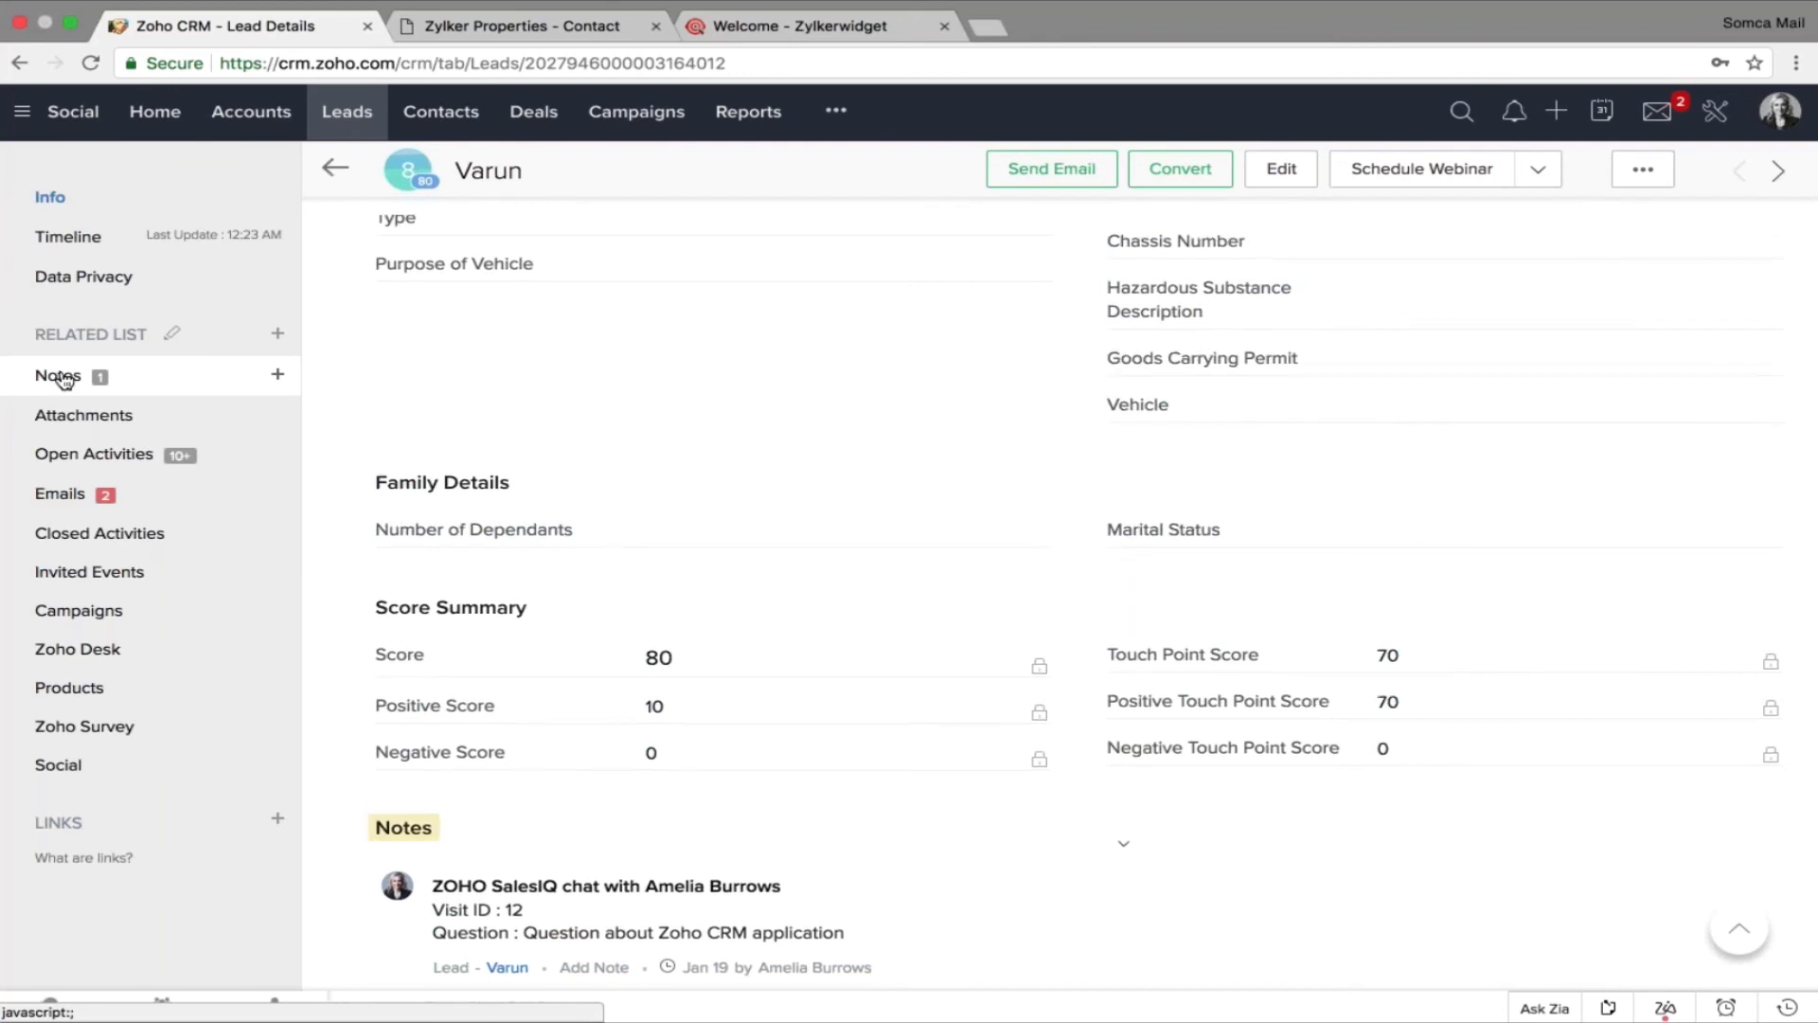
click(68, 426)
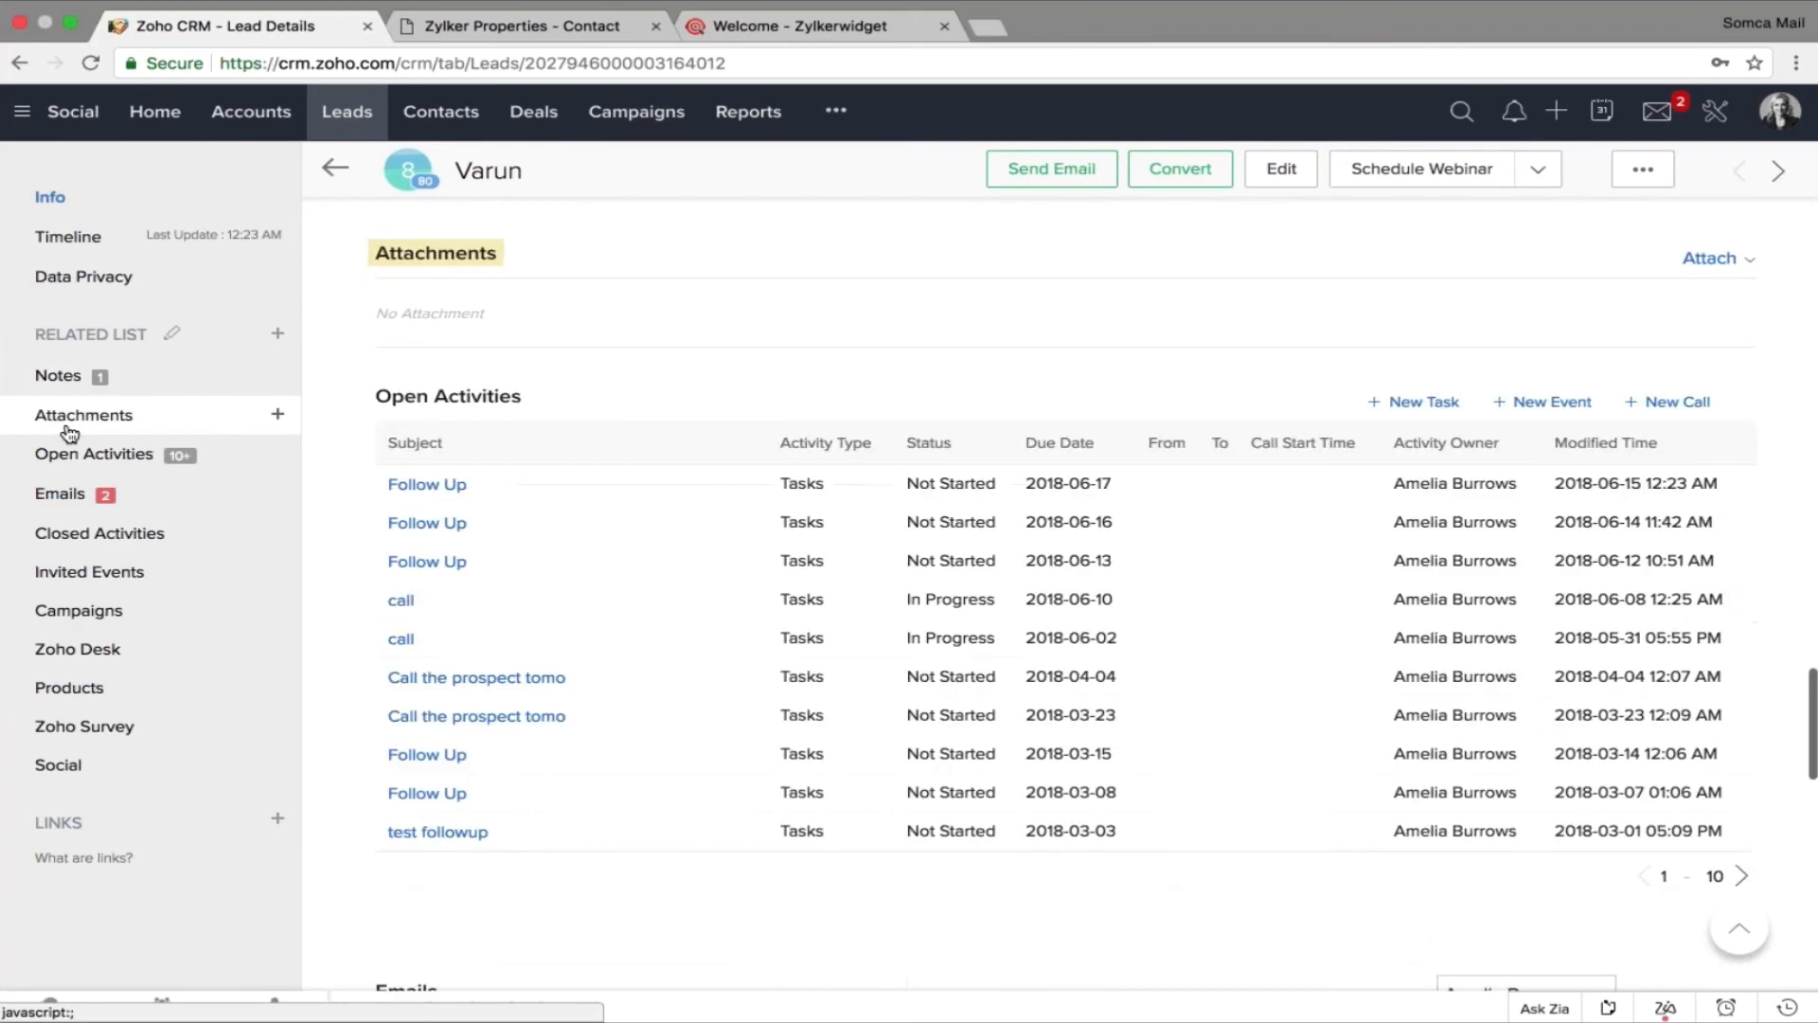
click(88, 456)
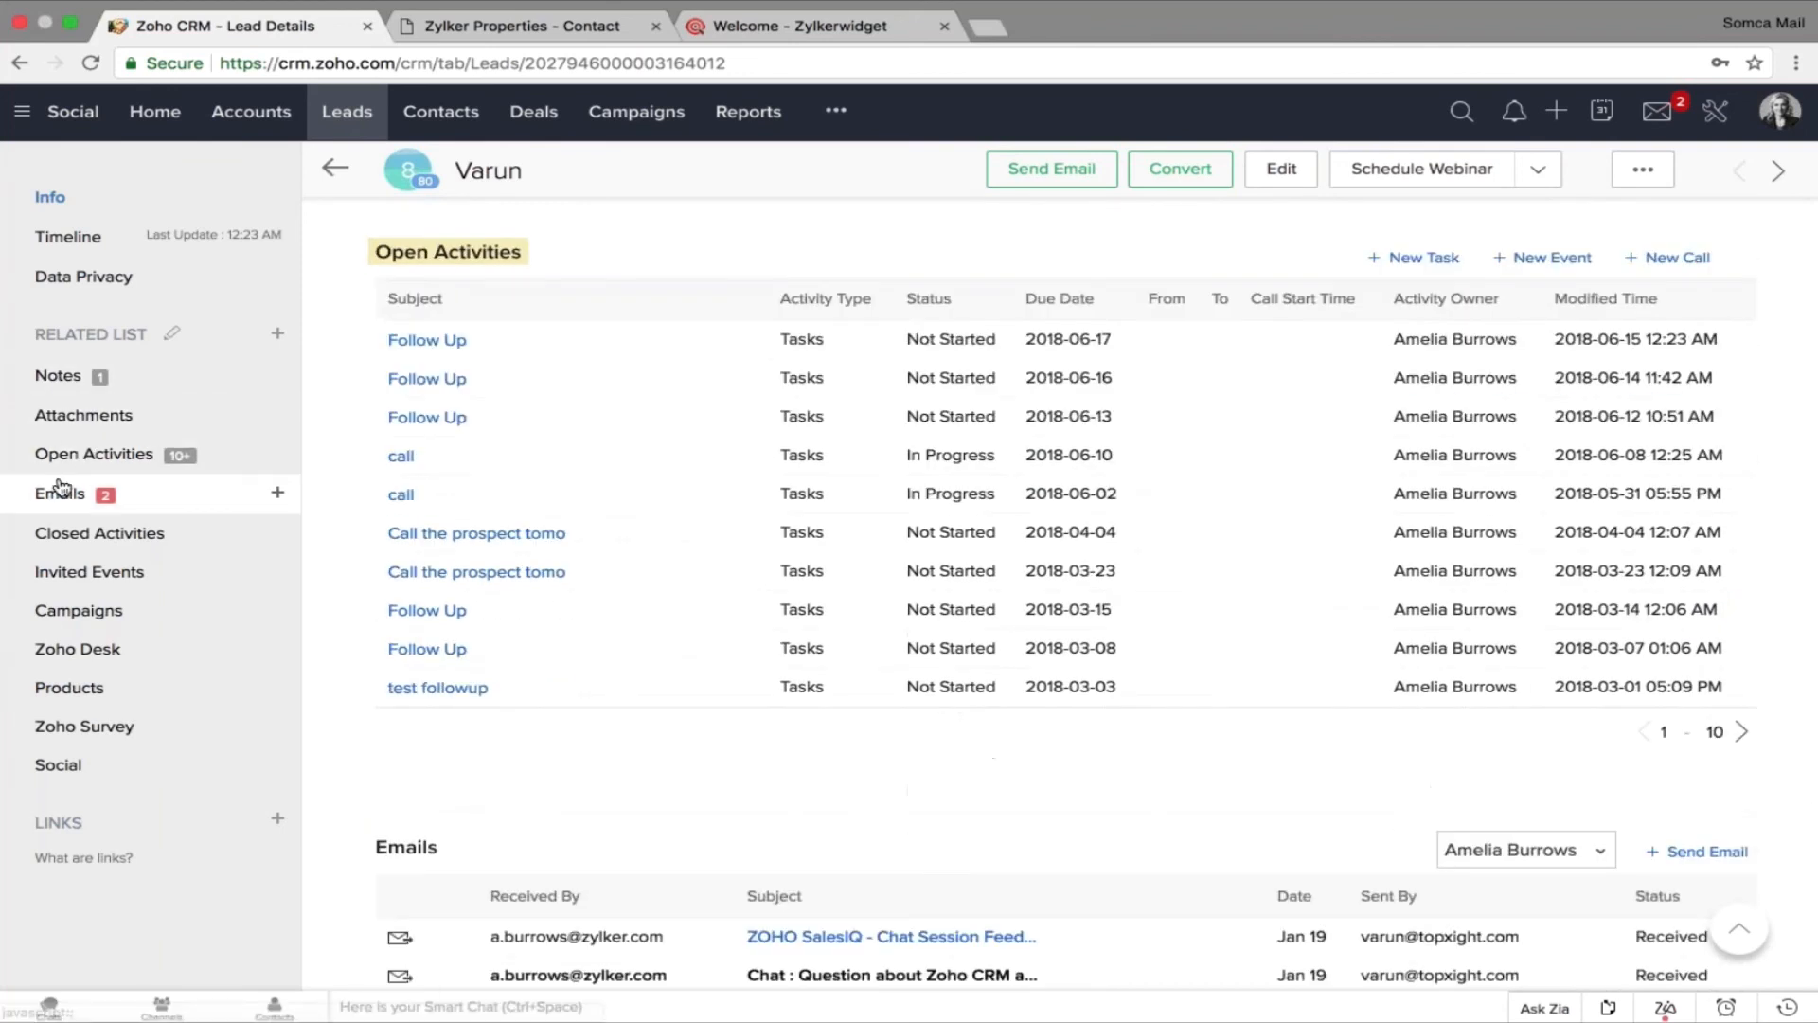
click(89, 490)
drag(34, 334, 149, 334)
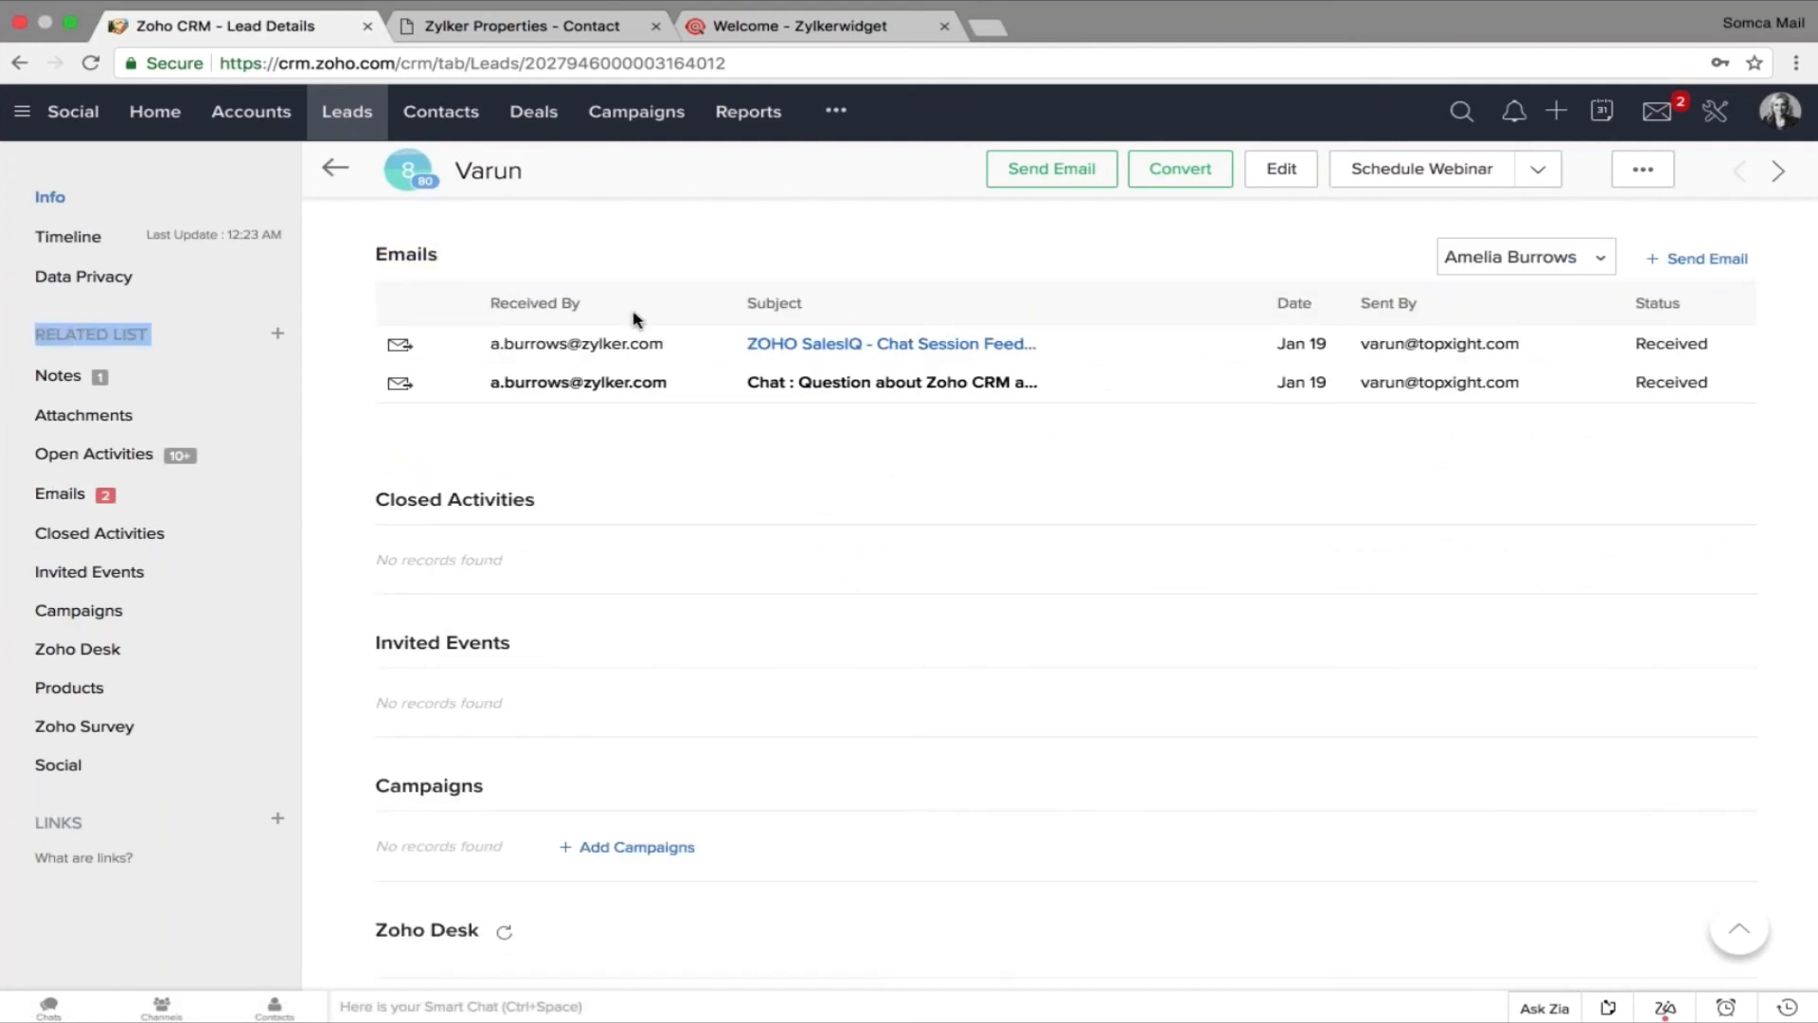
Return to the Leads list and apply the saved "without notes for 10 d..." filter.
click(347, 112)
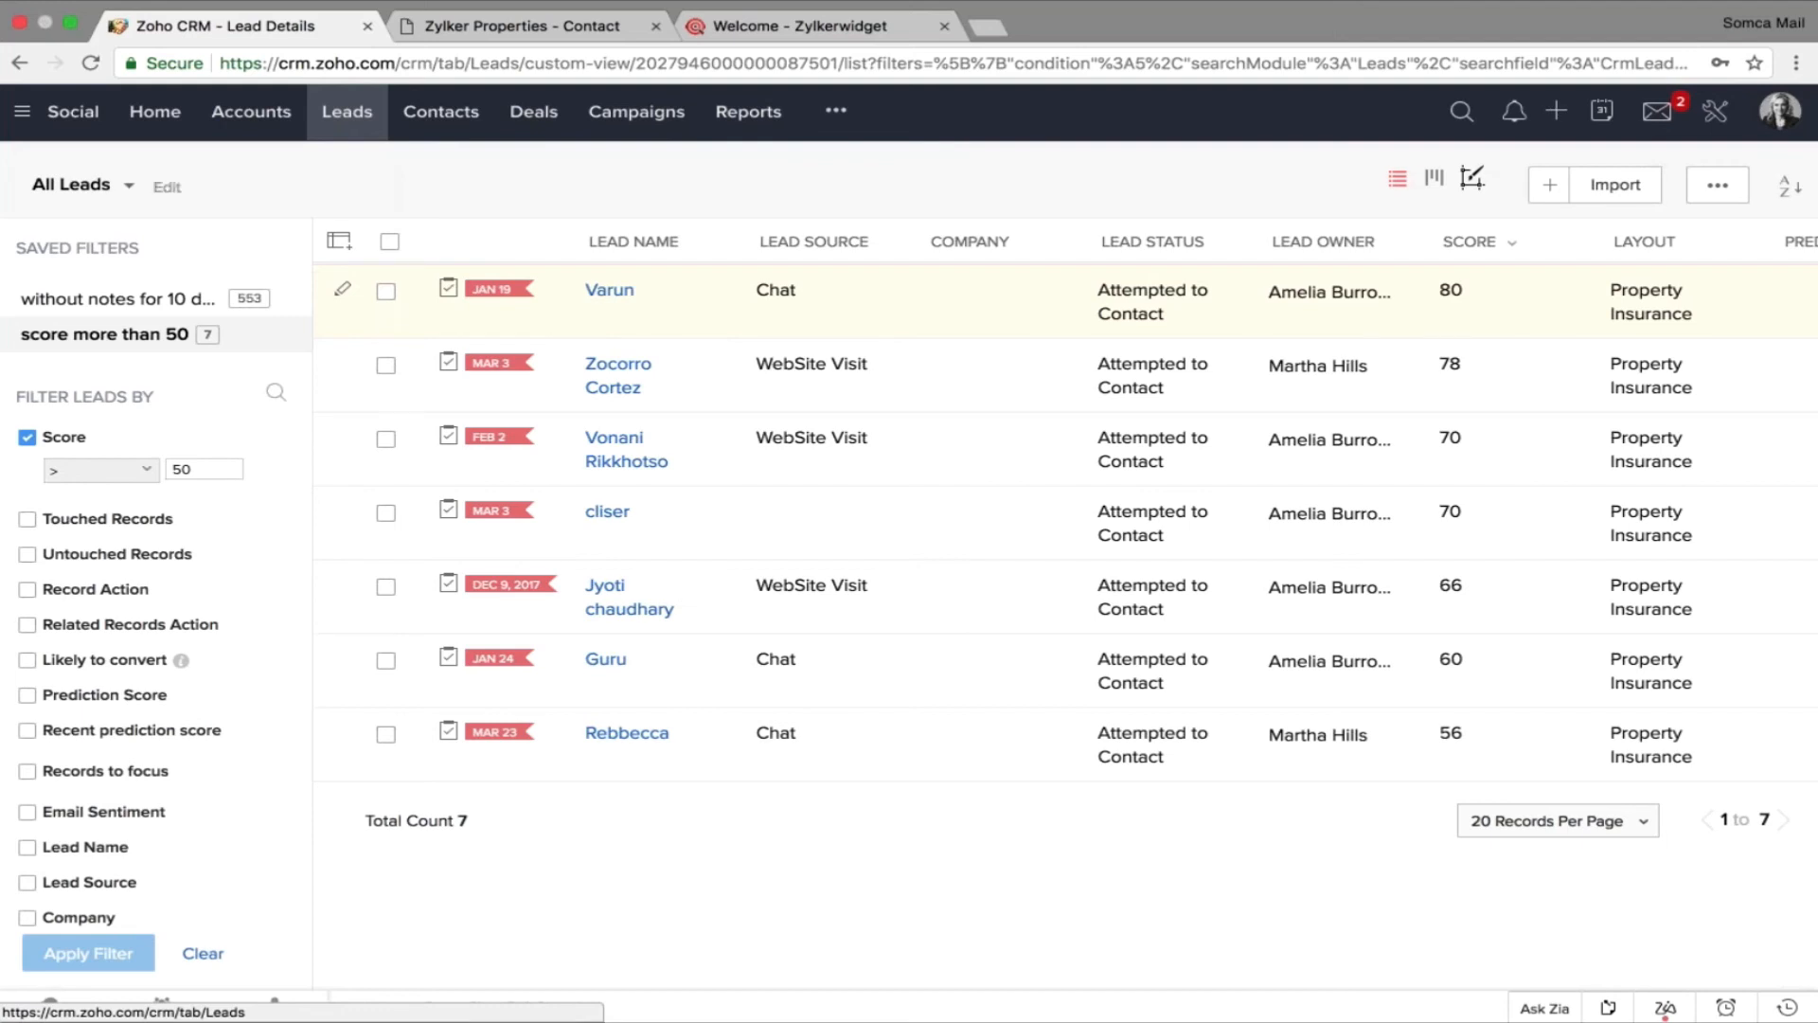
click(26, 437)
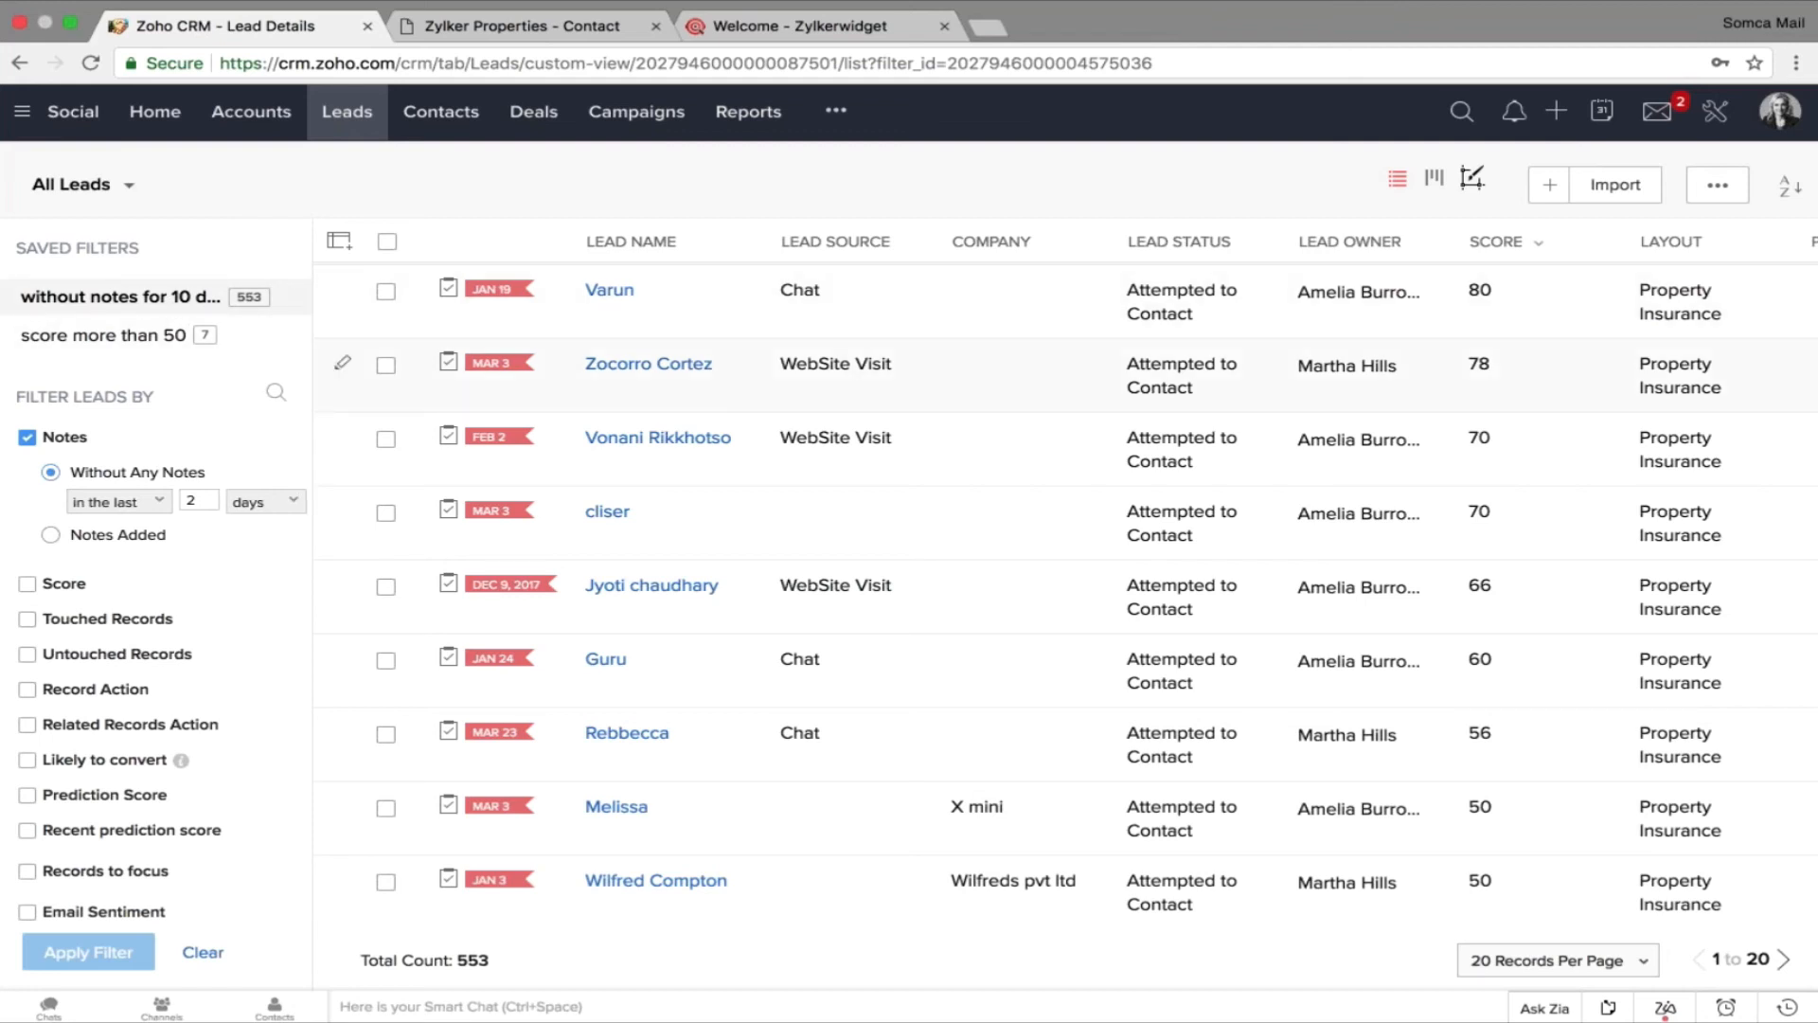
Examine the leads matching the notes filter and the fields available for filtering leads.
scroll(660, 606, down, 1)
scroll(660, 614, down, 5)
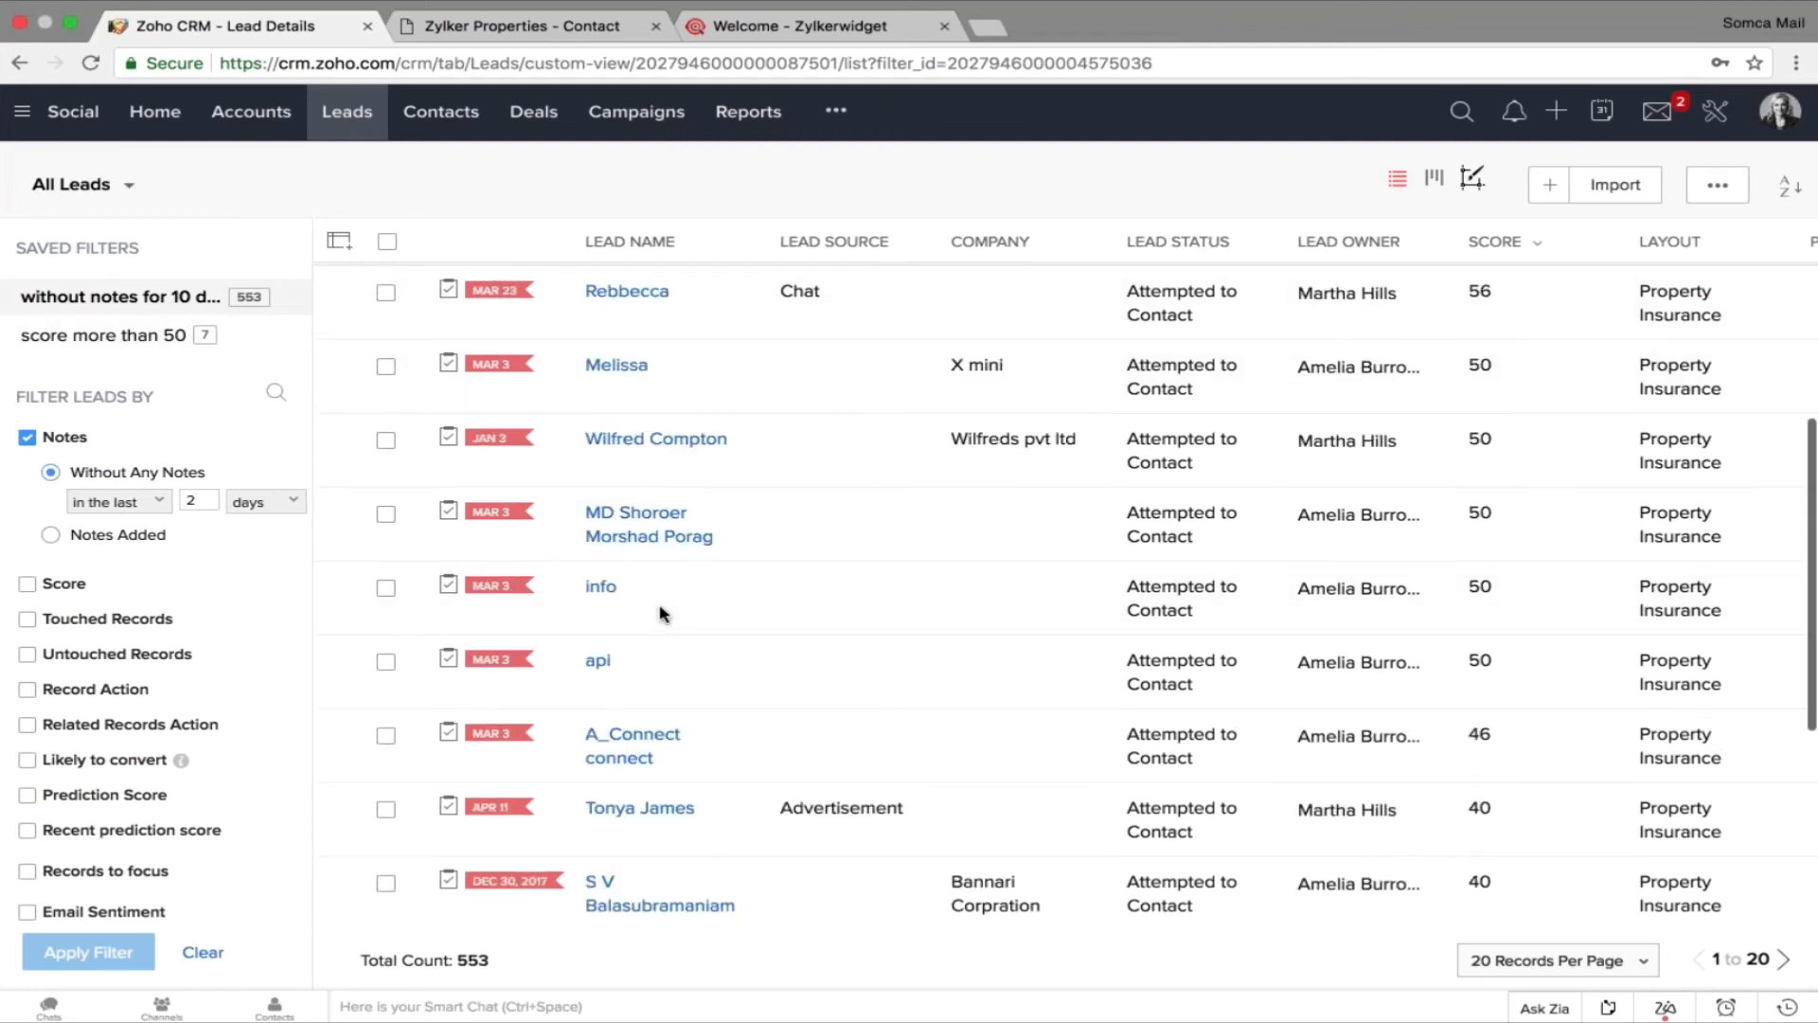
scroll(660, 614, down, 2)
scroll(660, 852, up, 1)
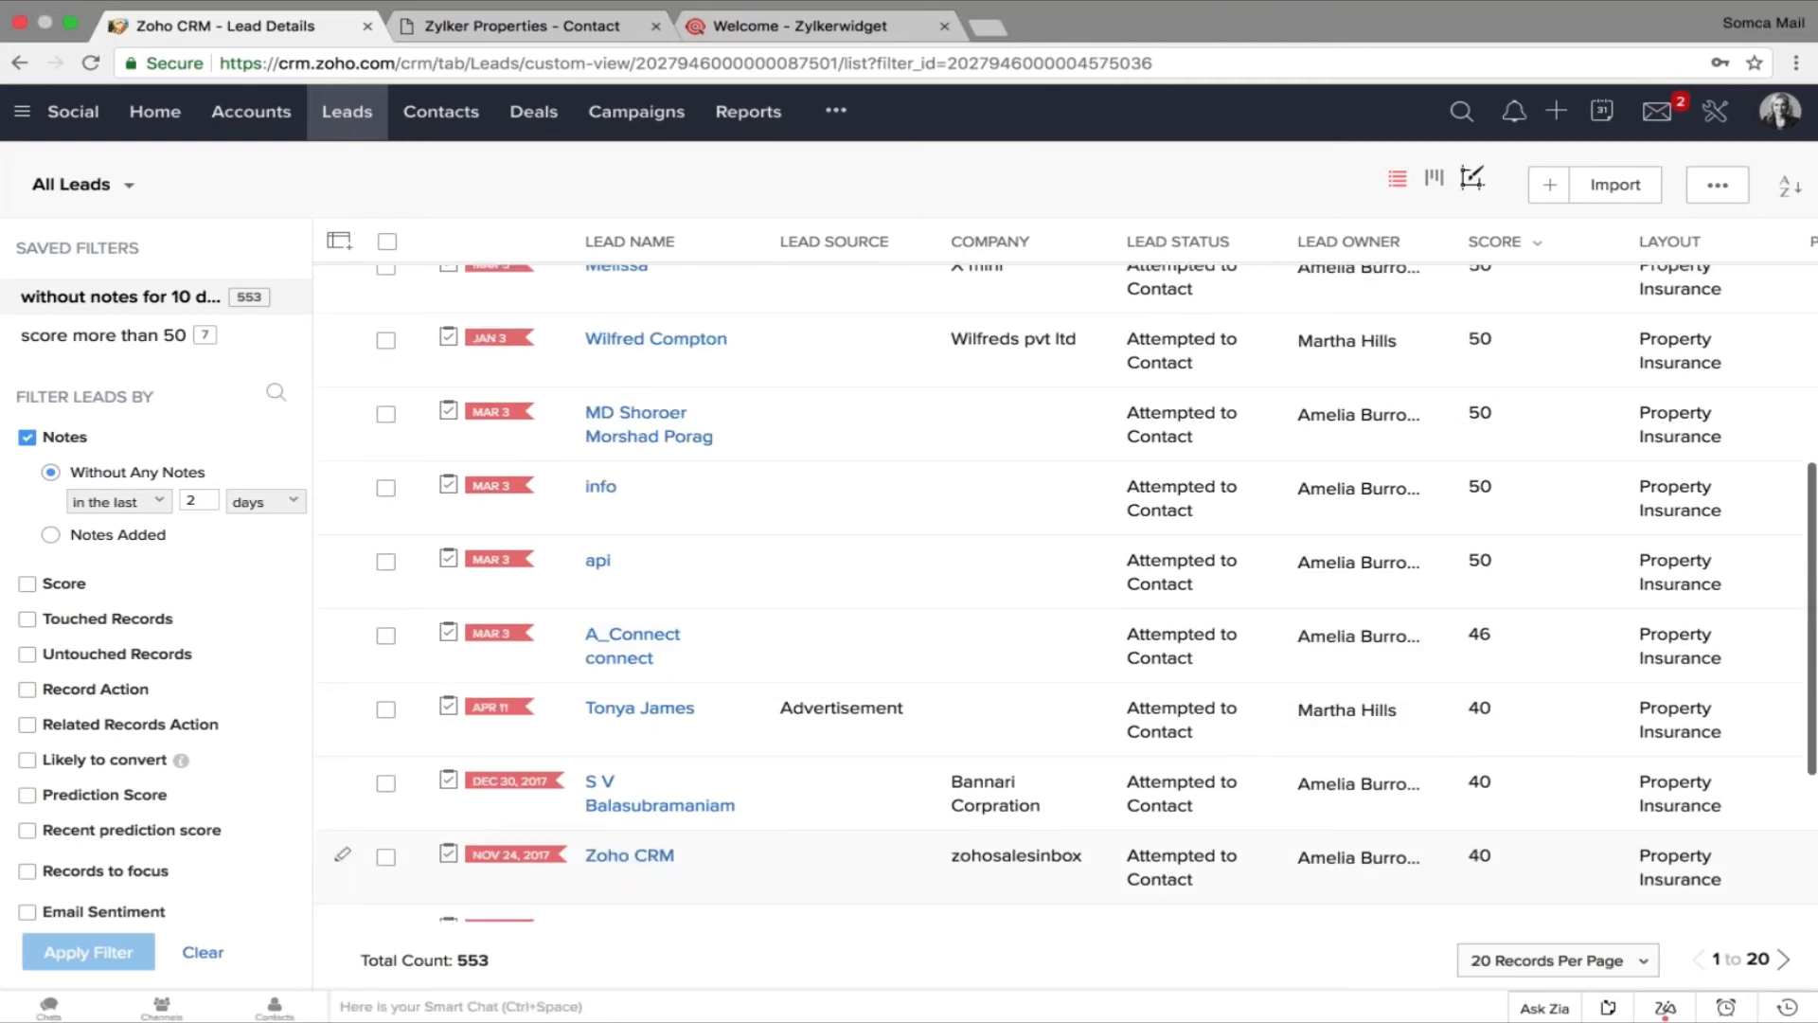
scroll(660, 852, up, 5)
scroll(660, 616, down, 5)
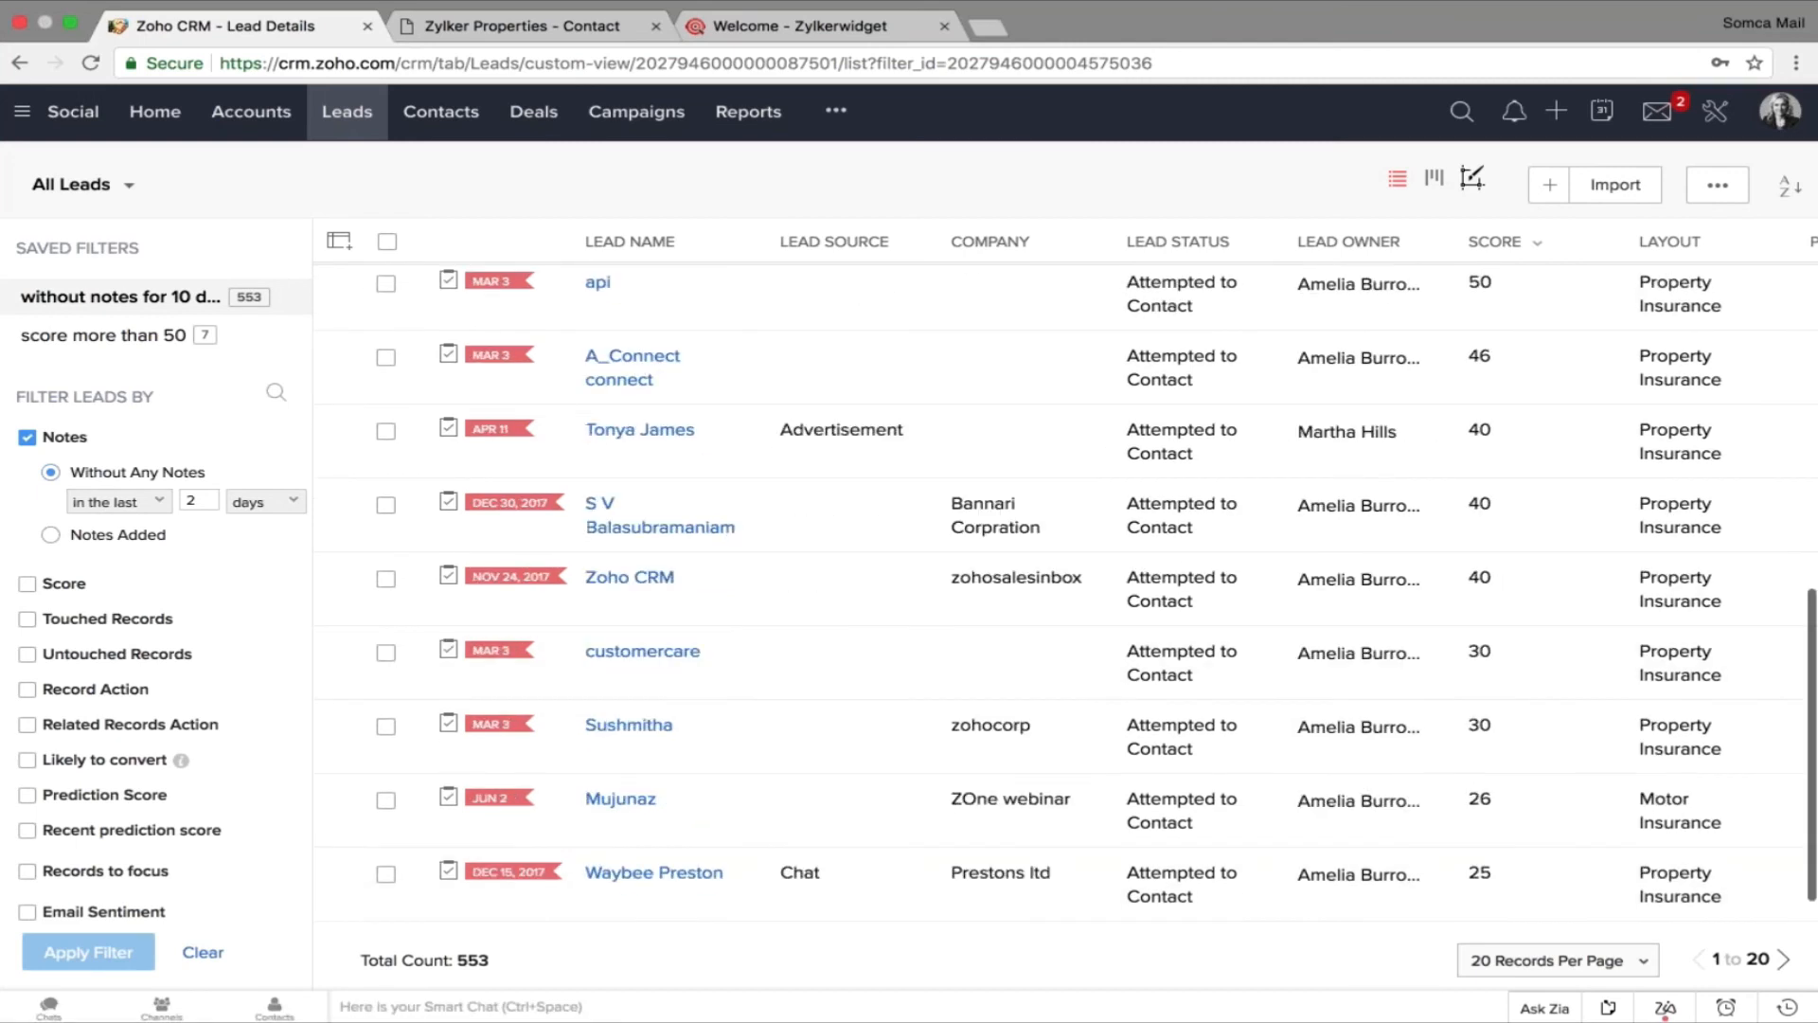
scroll(660, 615, up, 6)
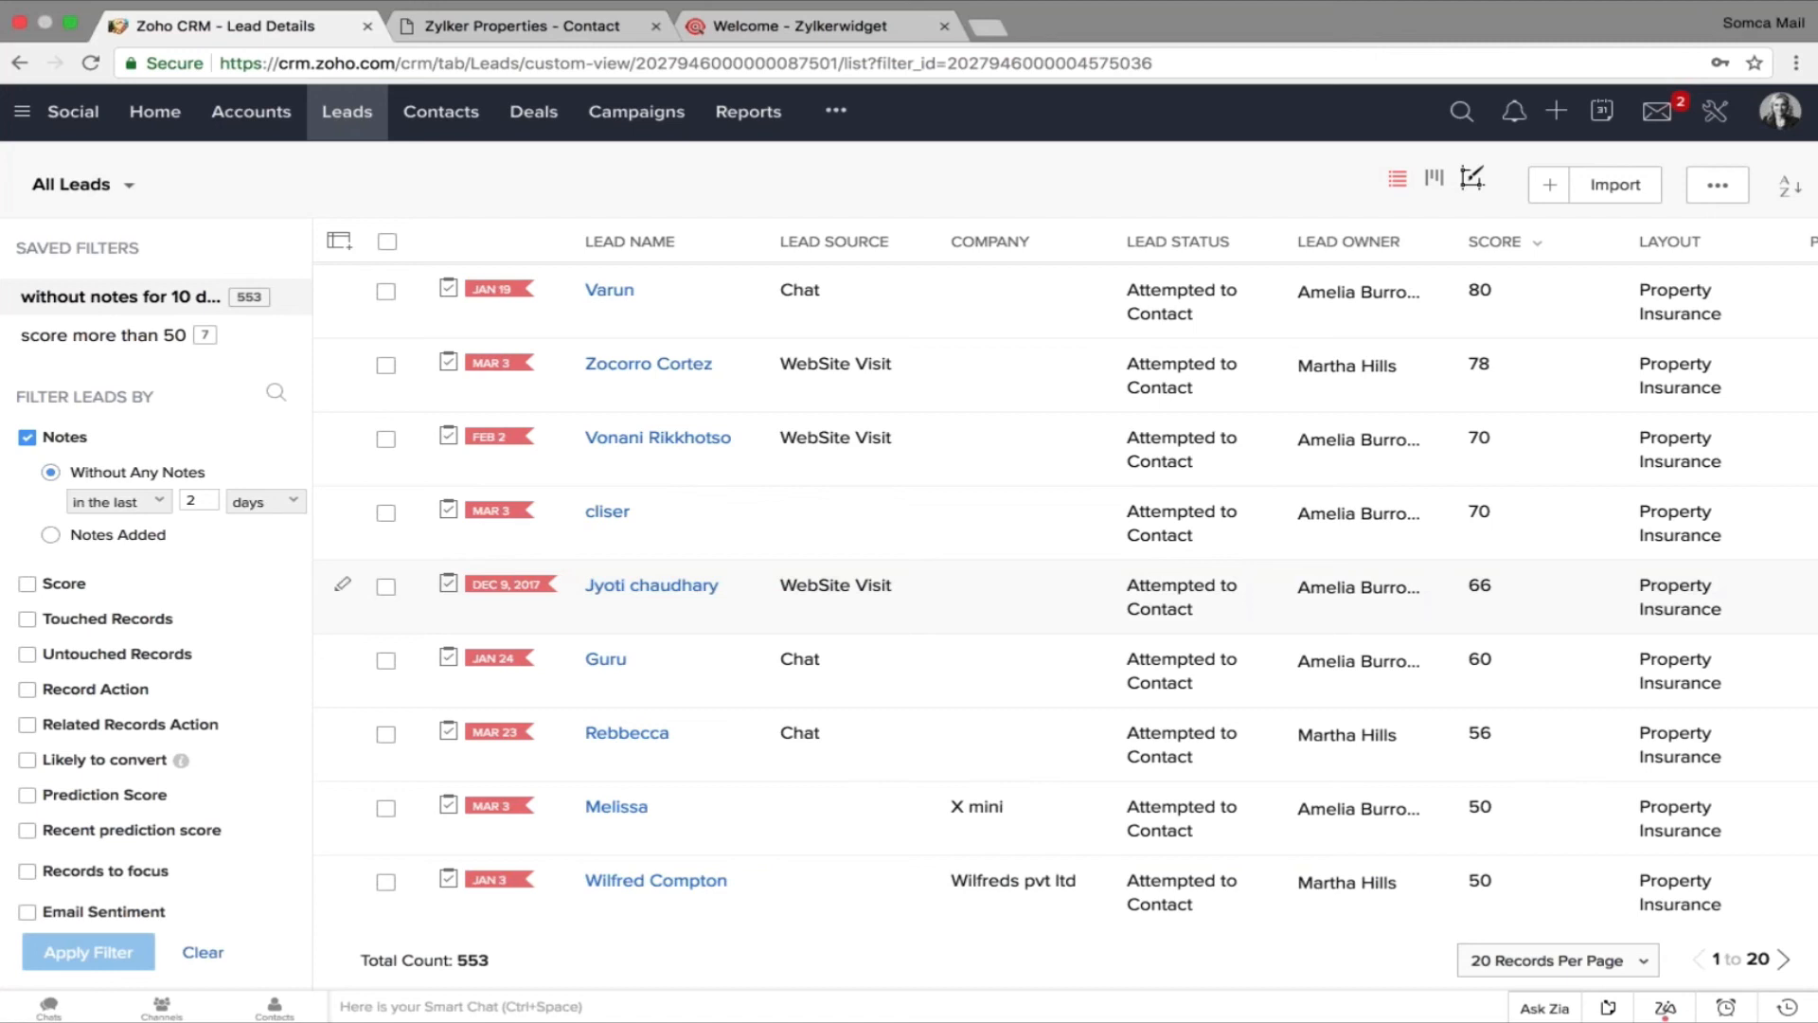
scroll(156, 663, down, 10)
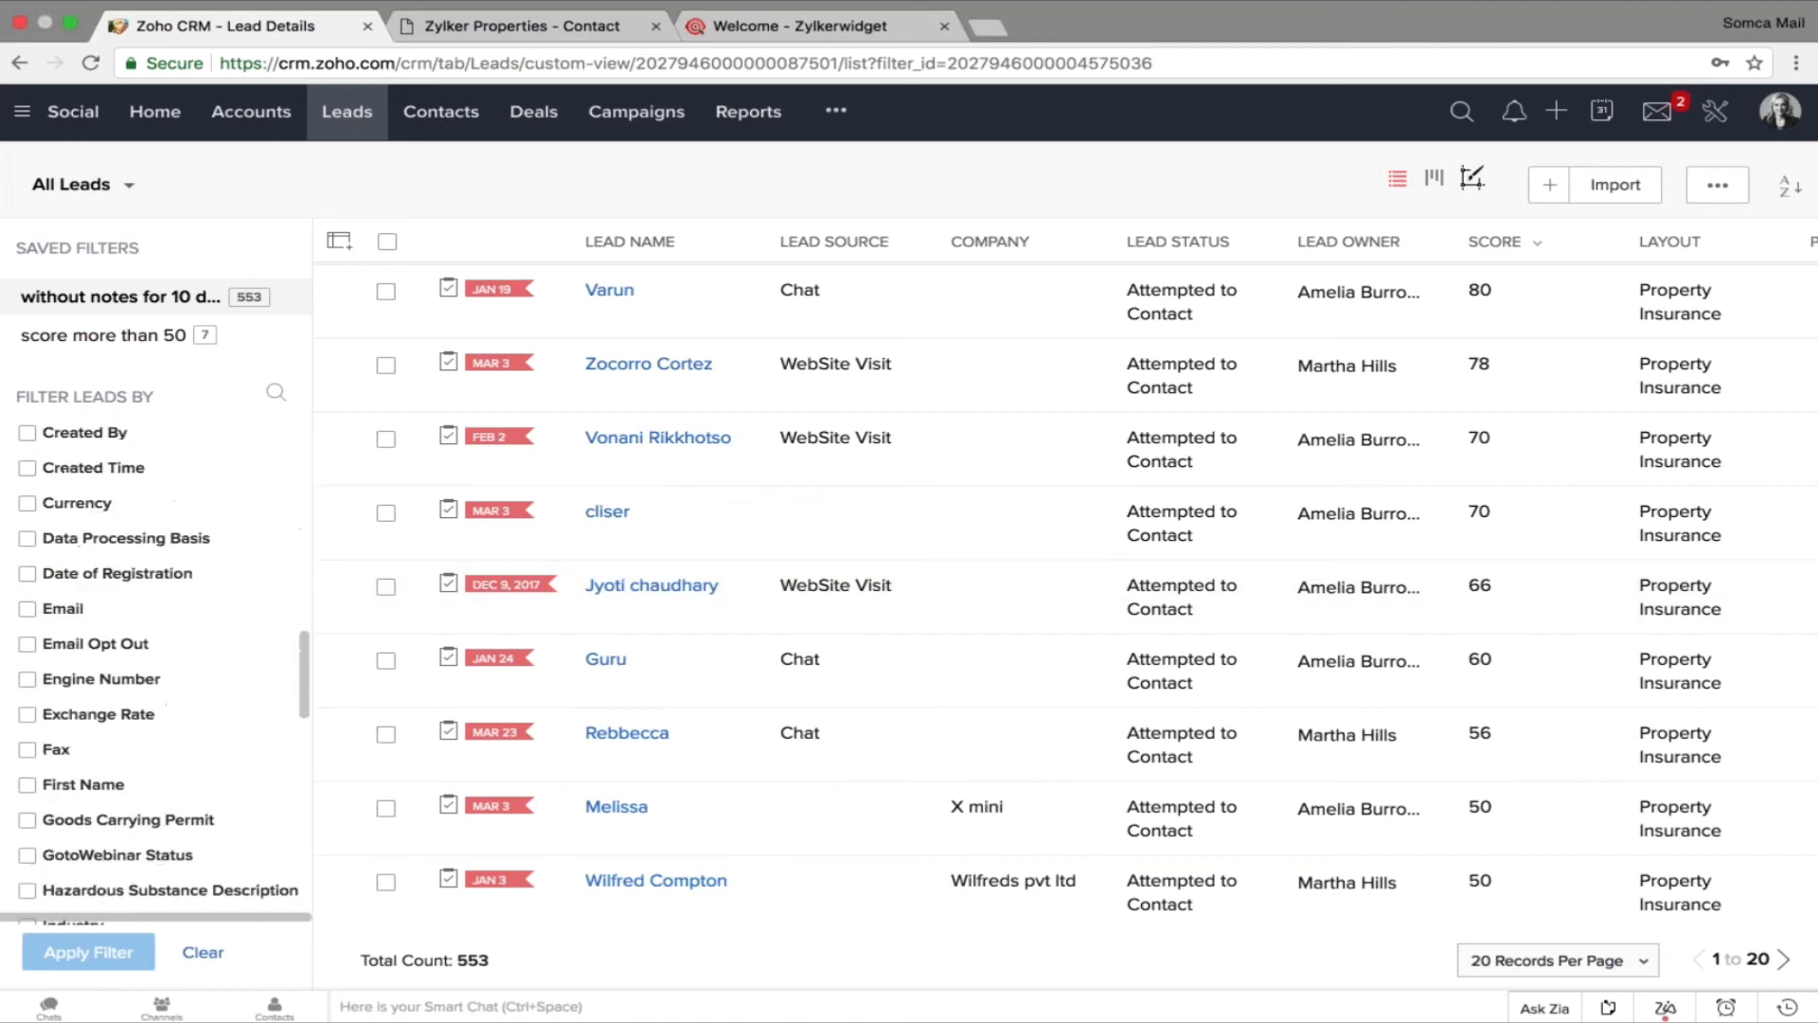
scroll(156, 663, down, 2)
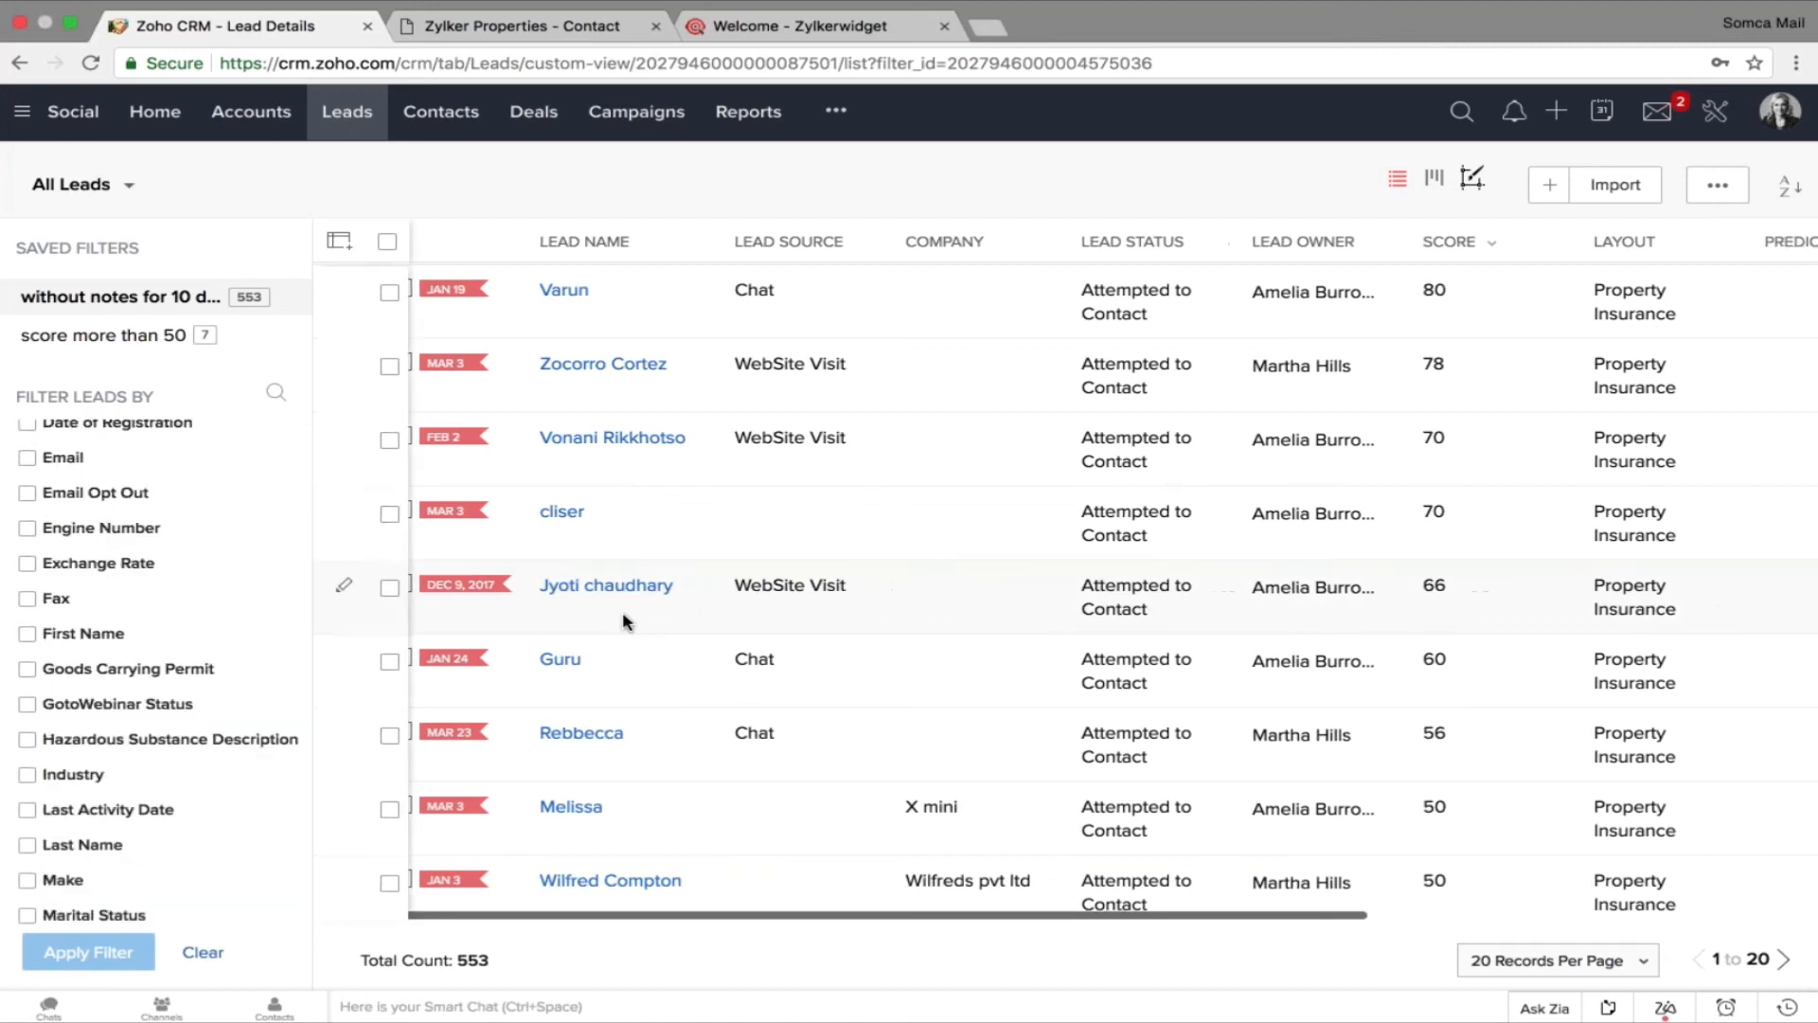
scroll(621, 617, right, 10)
mouse_move(681, 812)
scroll(823, 594, left, 10)
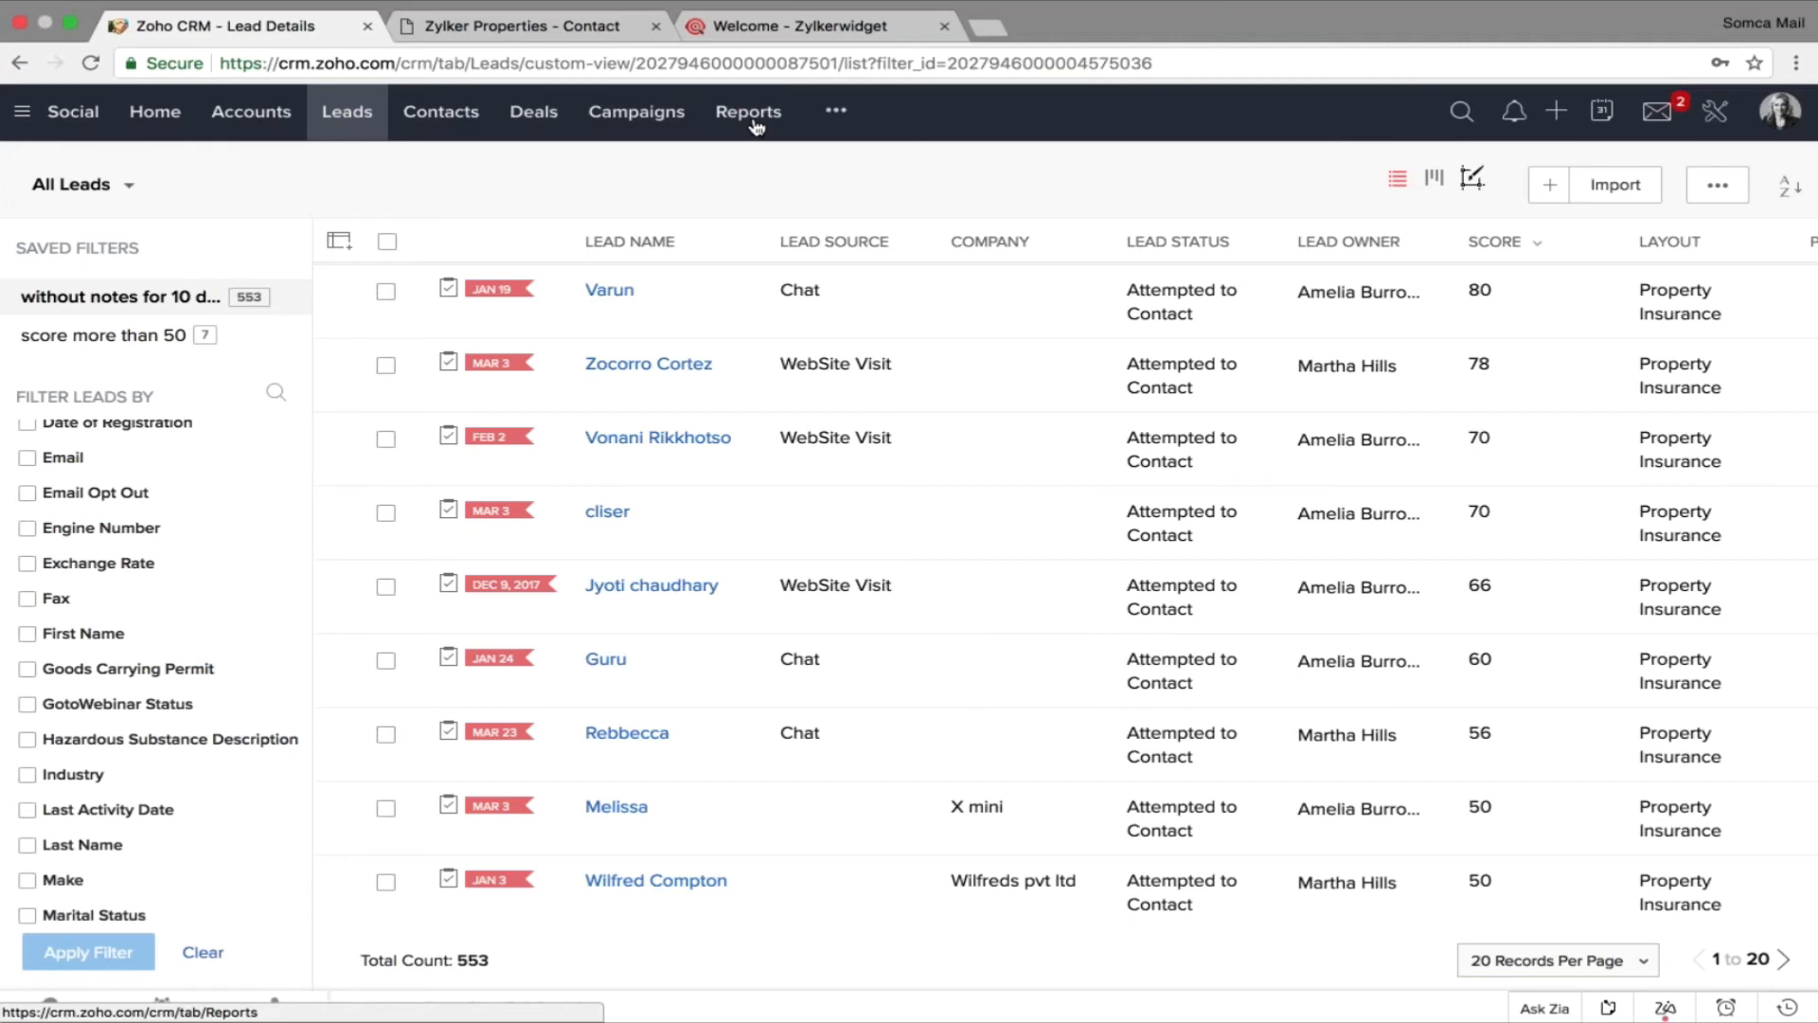
Go to Reports and look through the full list of All Reports.
click(756, 132)
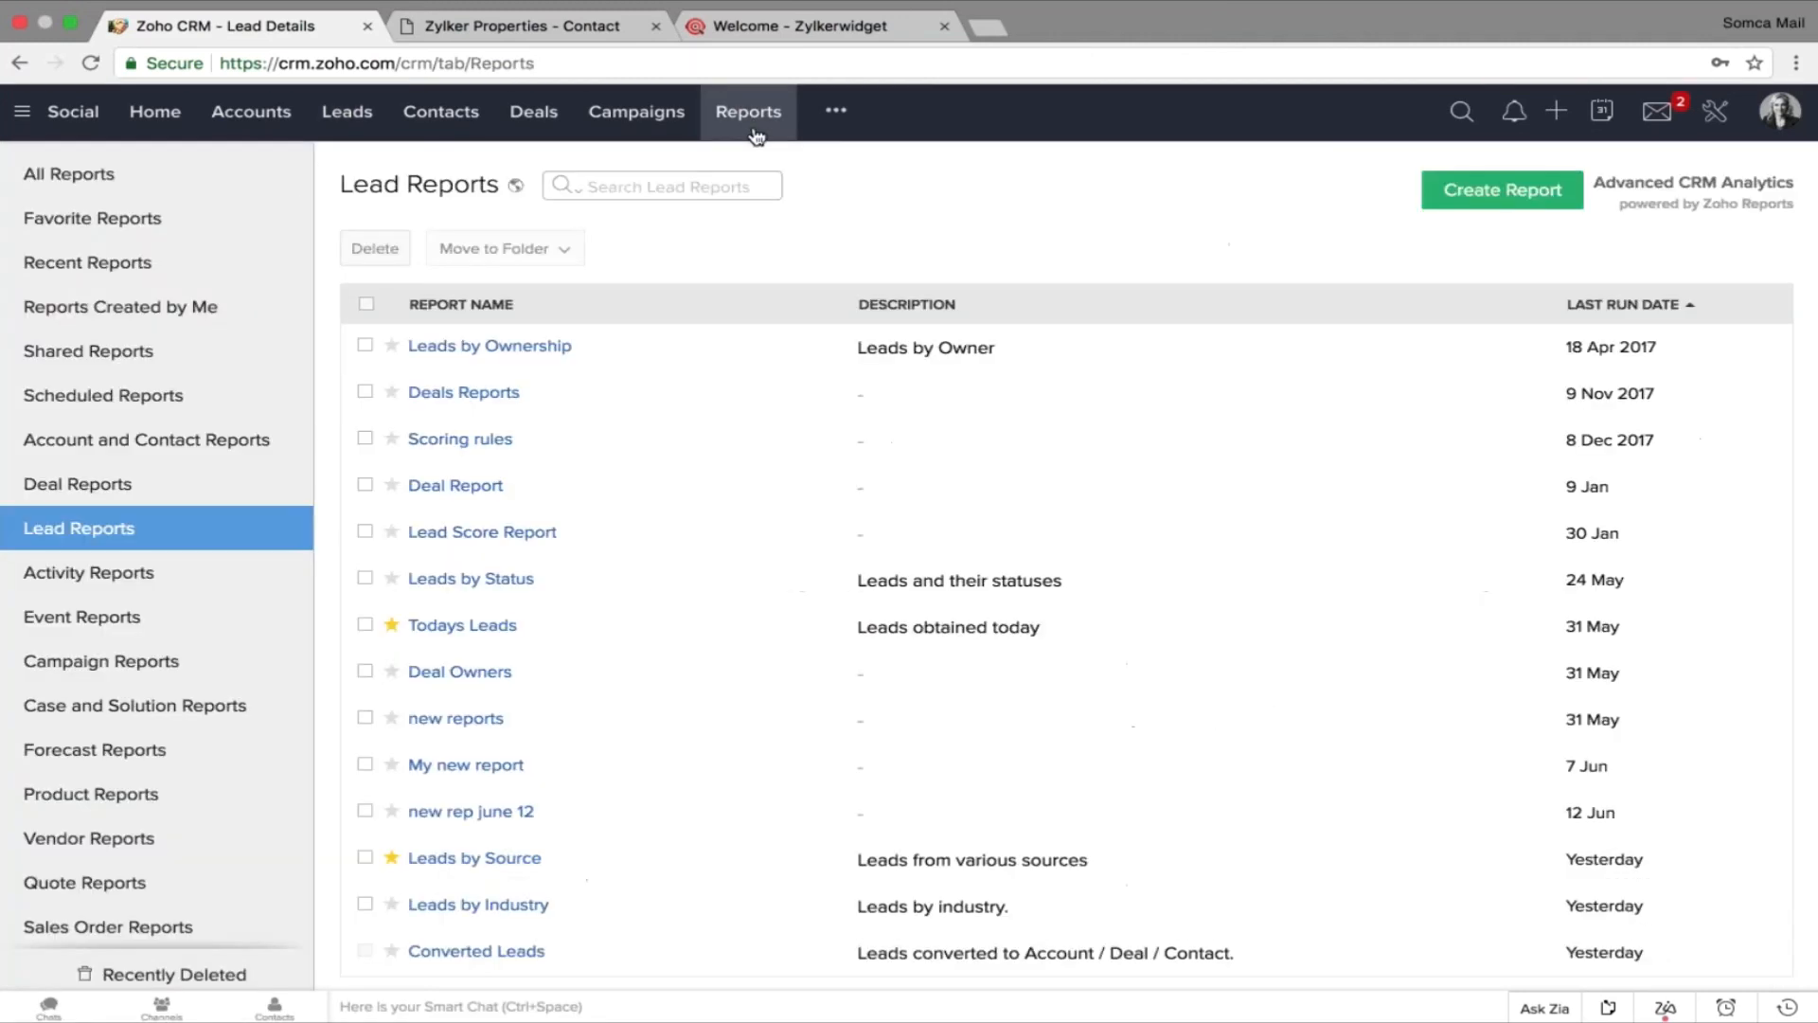
click(98, 193)
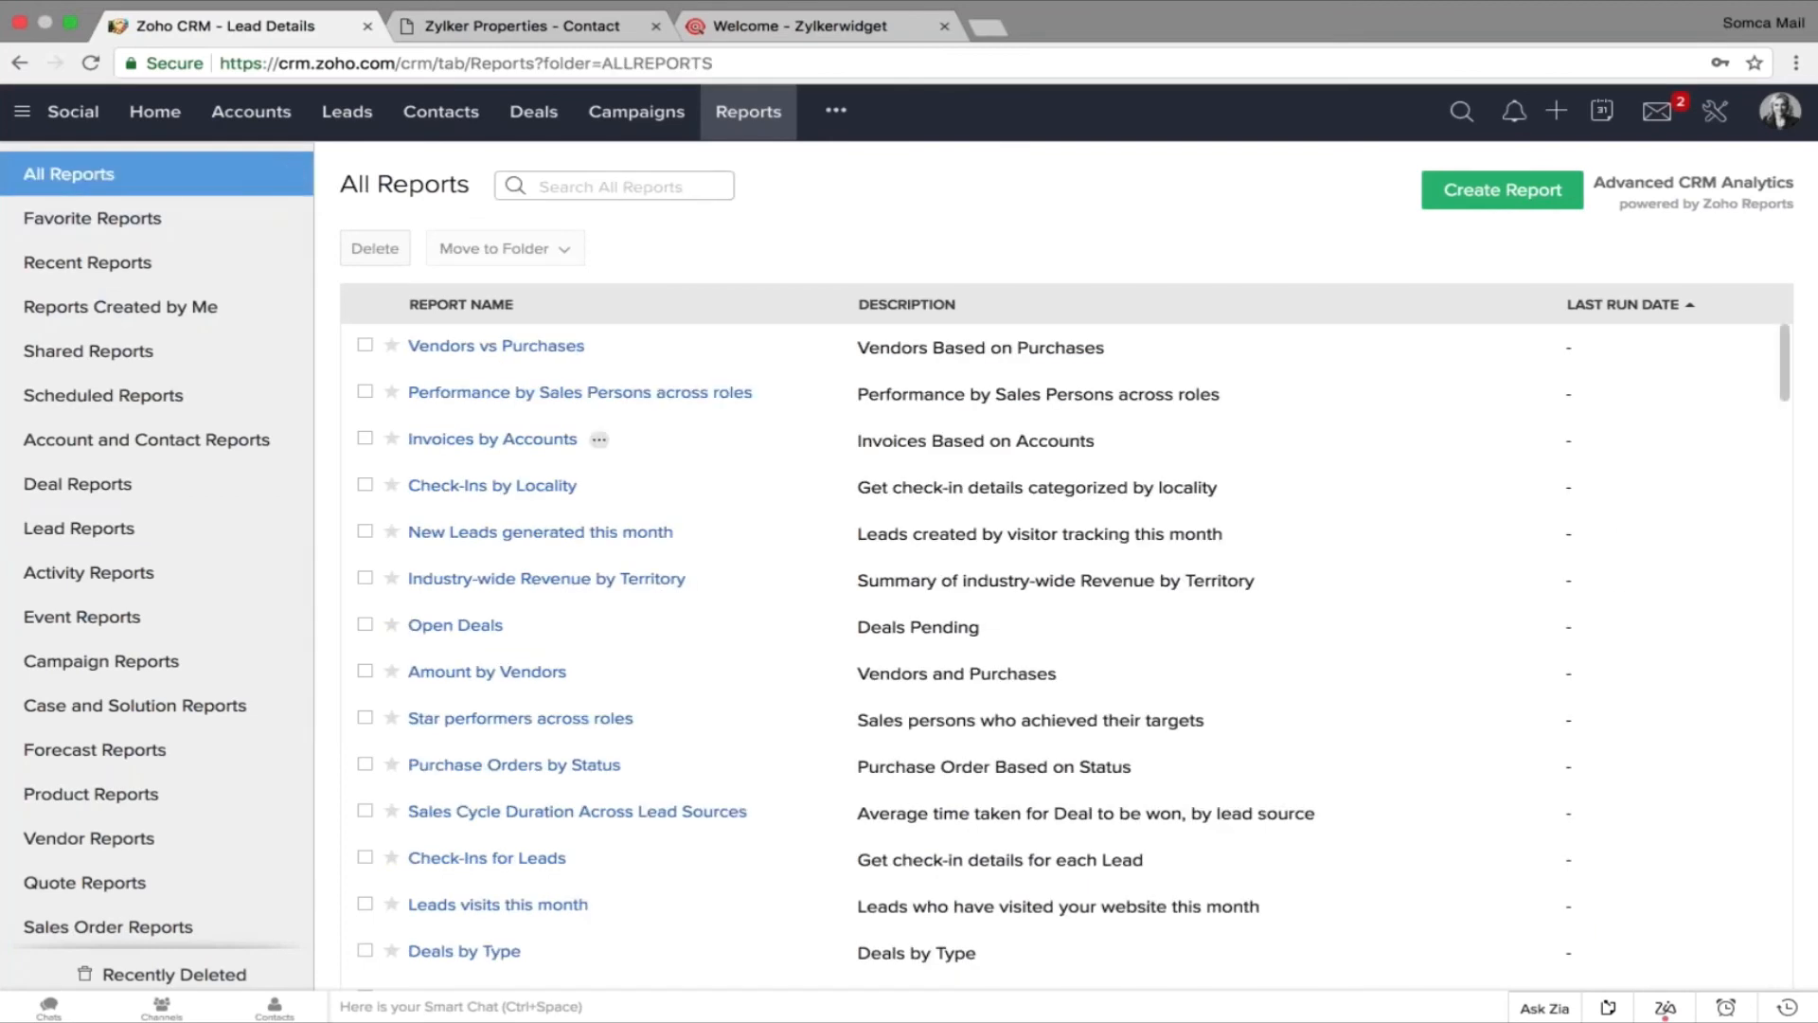
scroll(1066, 654, down, 1)
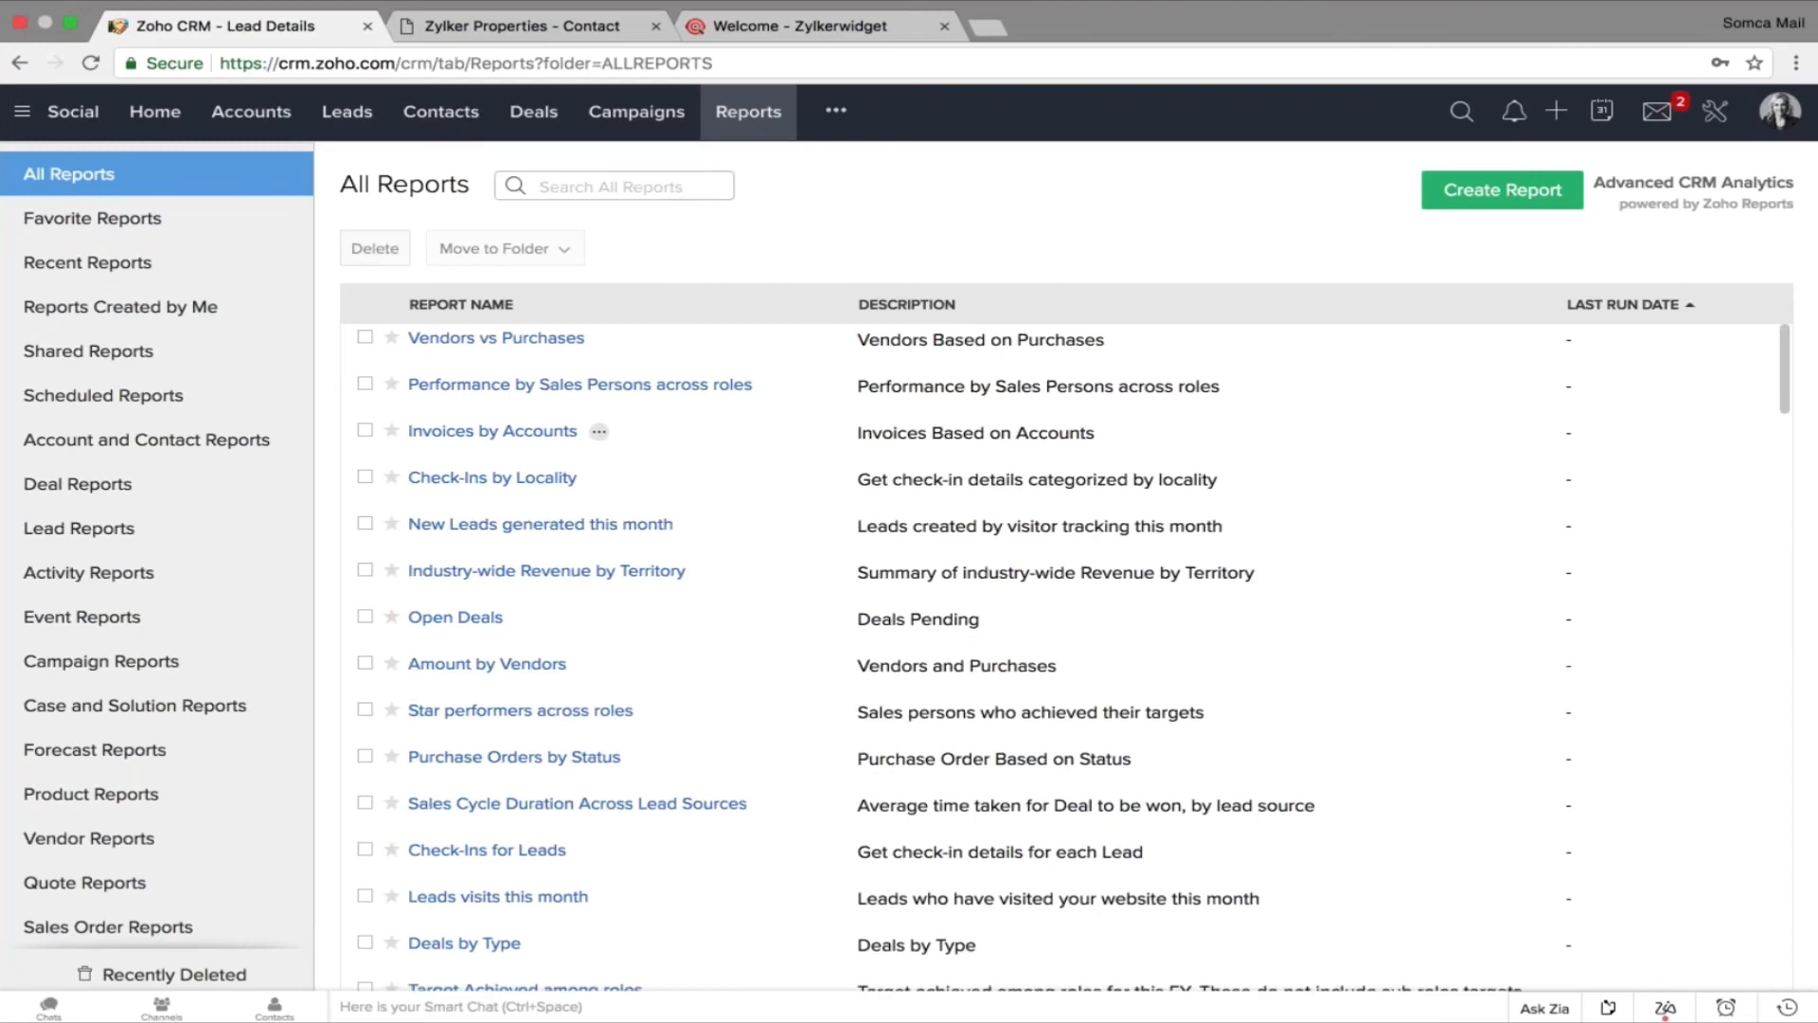
scroll(1066, 654, down, 6)
scroll(1065, 653, down, 10)
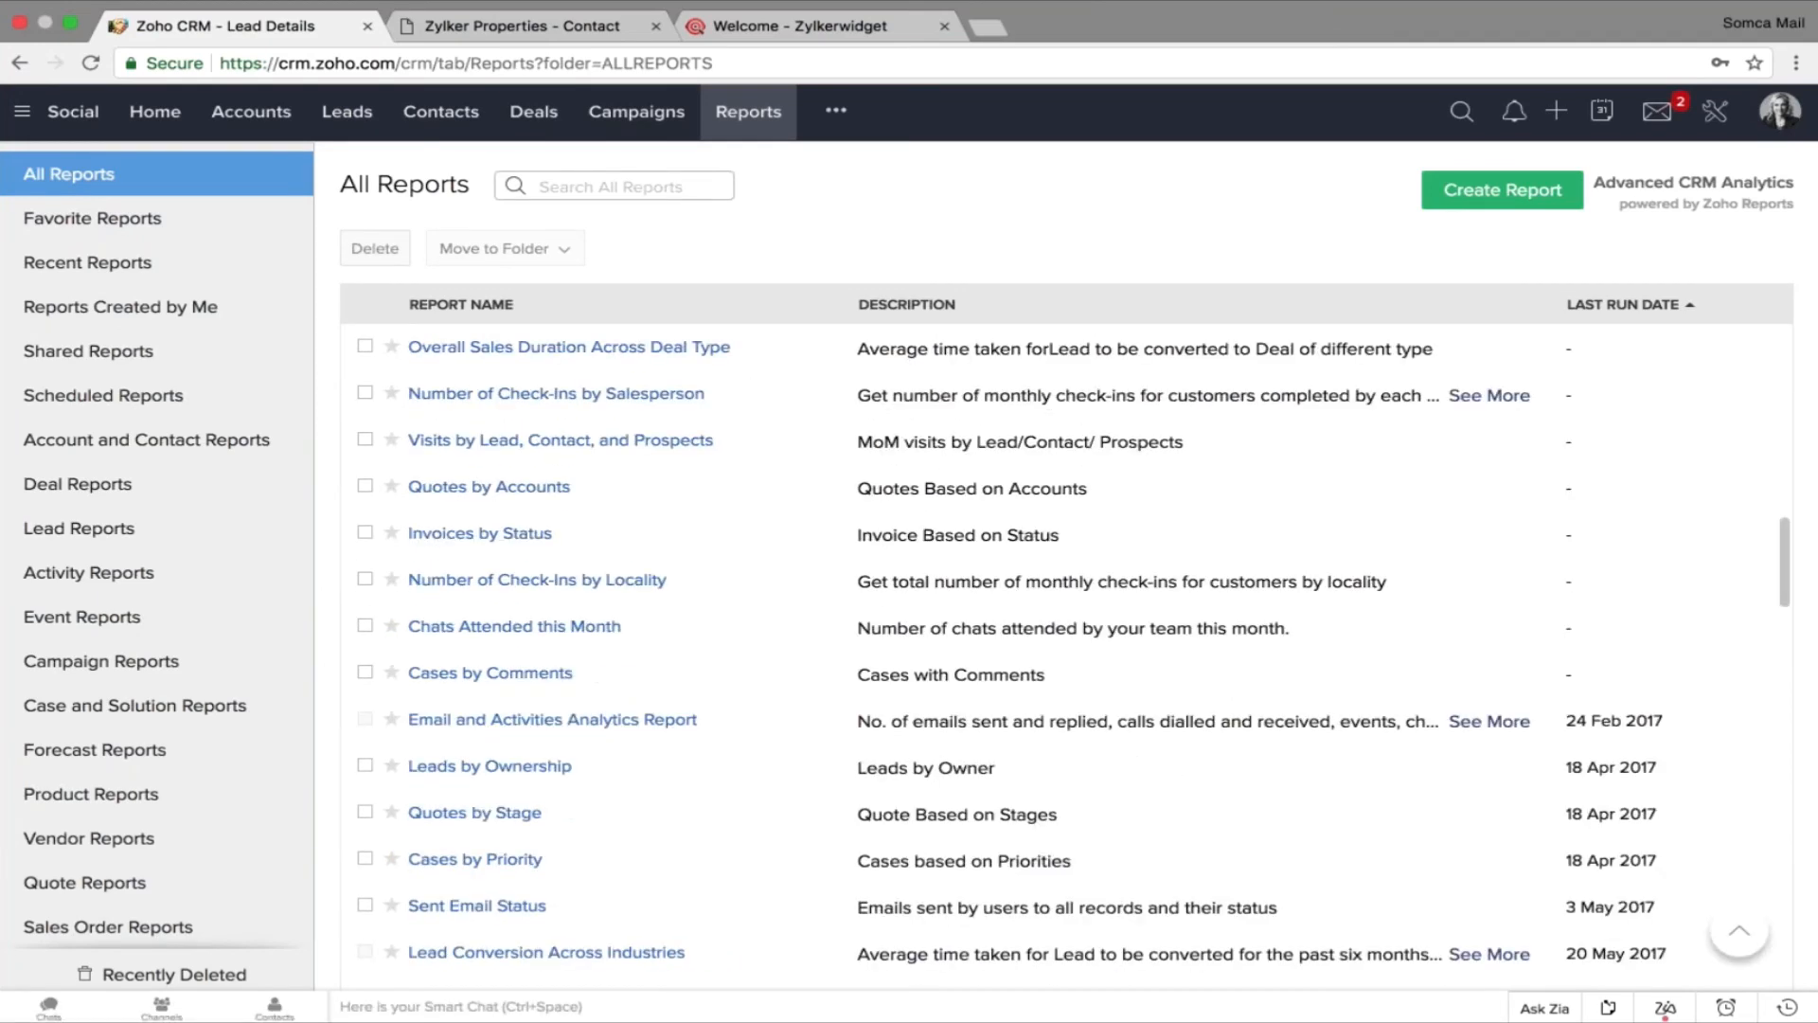
scroll(1065, 653, down, 15)
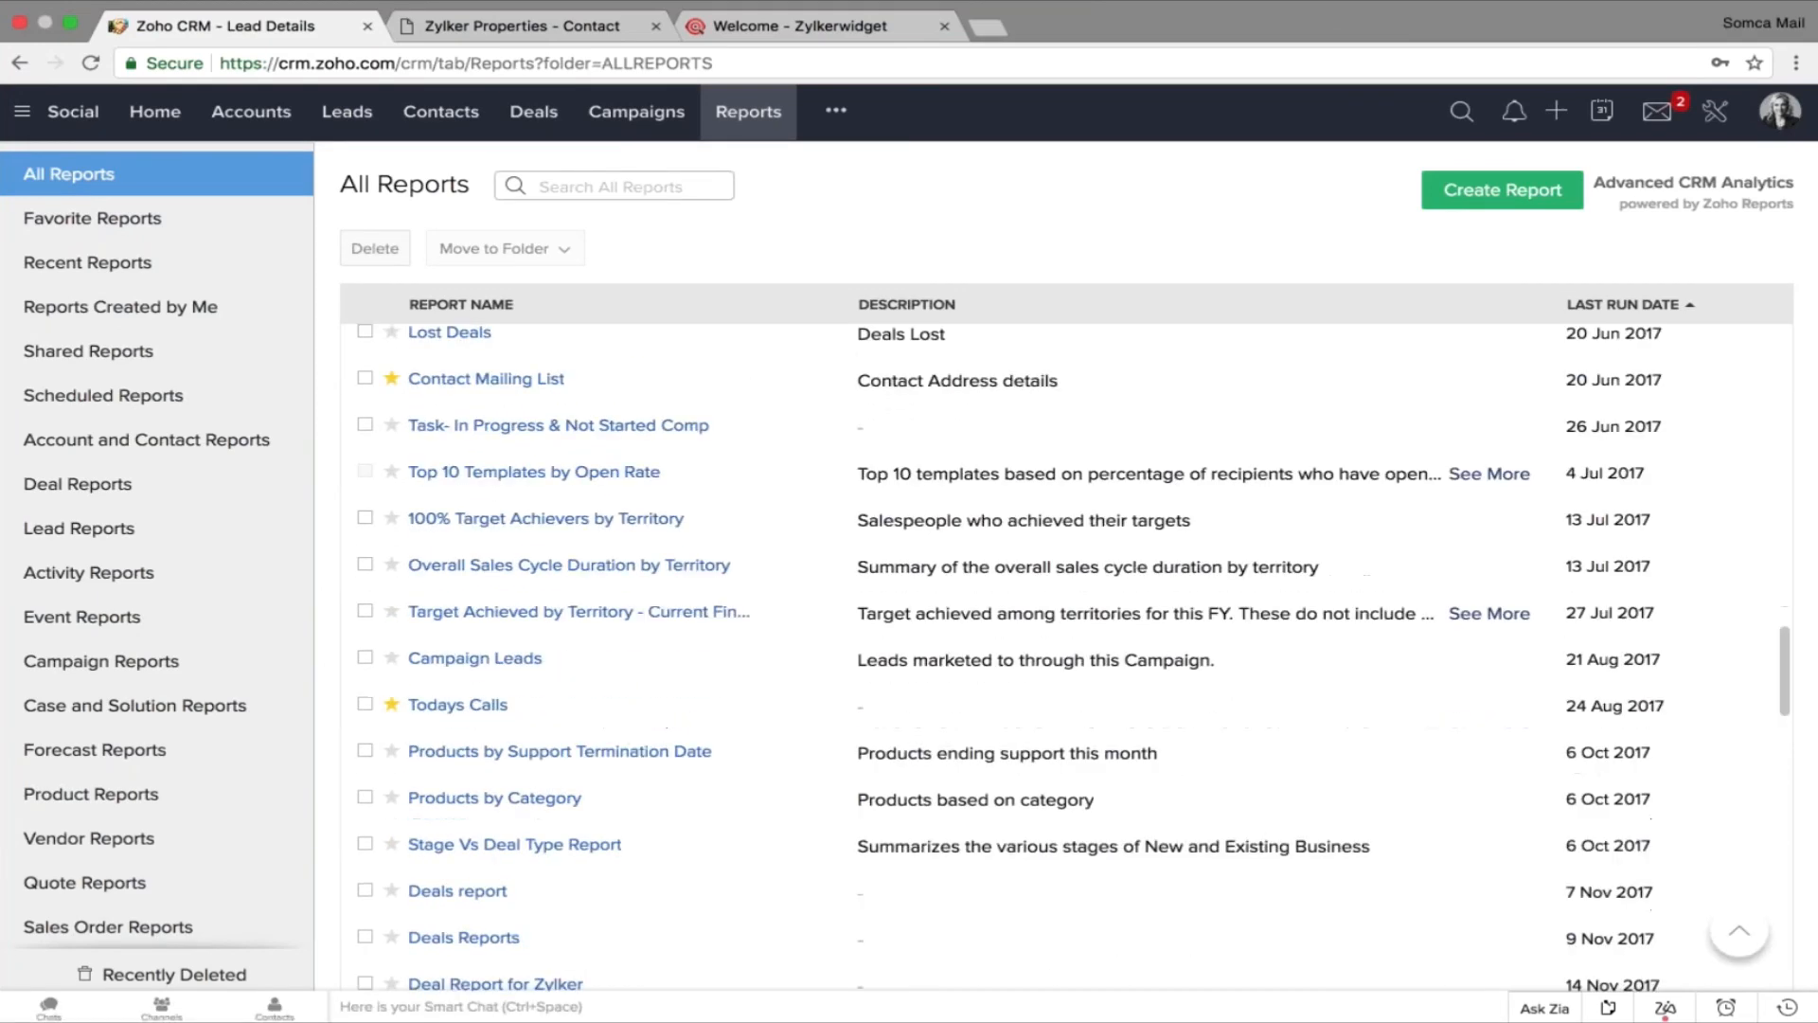
Browse the Deal Reports and Activity Reports folders, finishing in the Lead Reports folder.
click(93, 493)
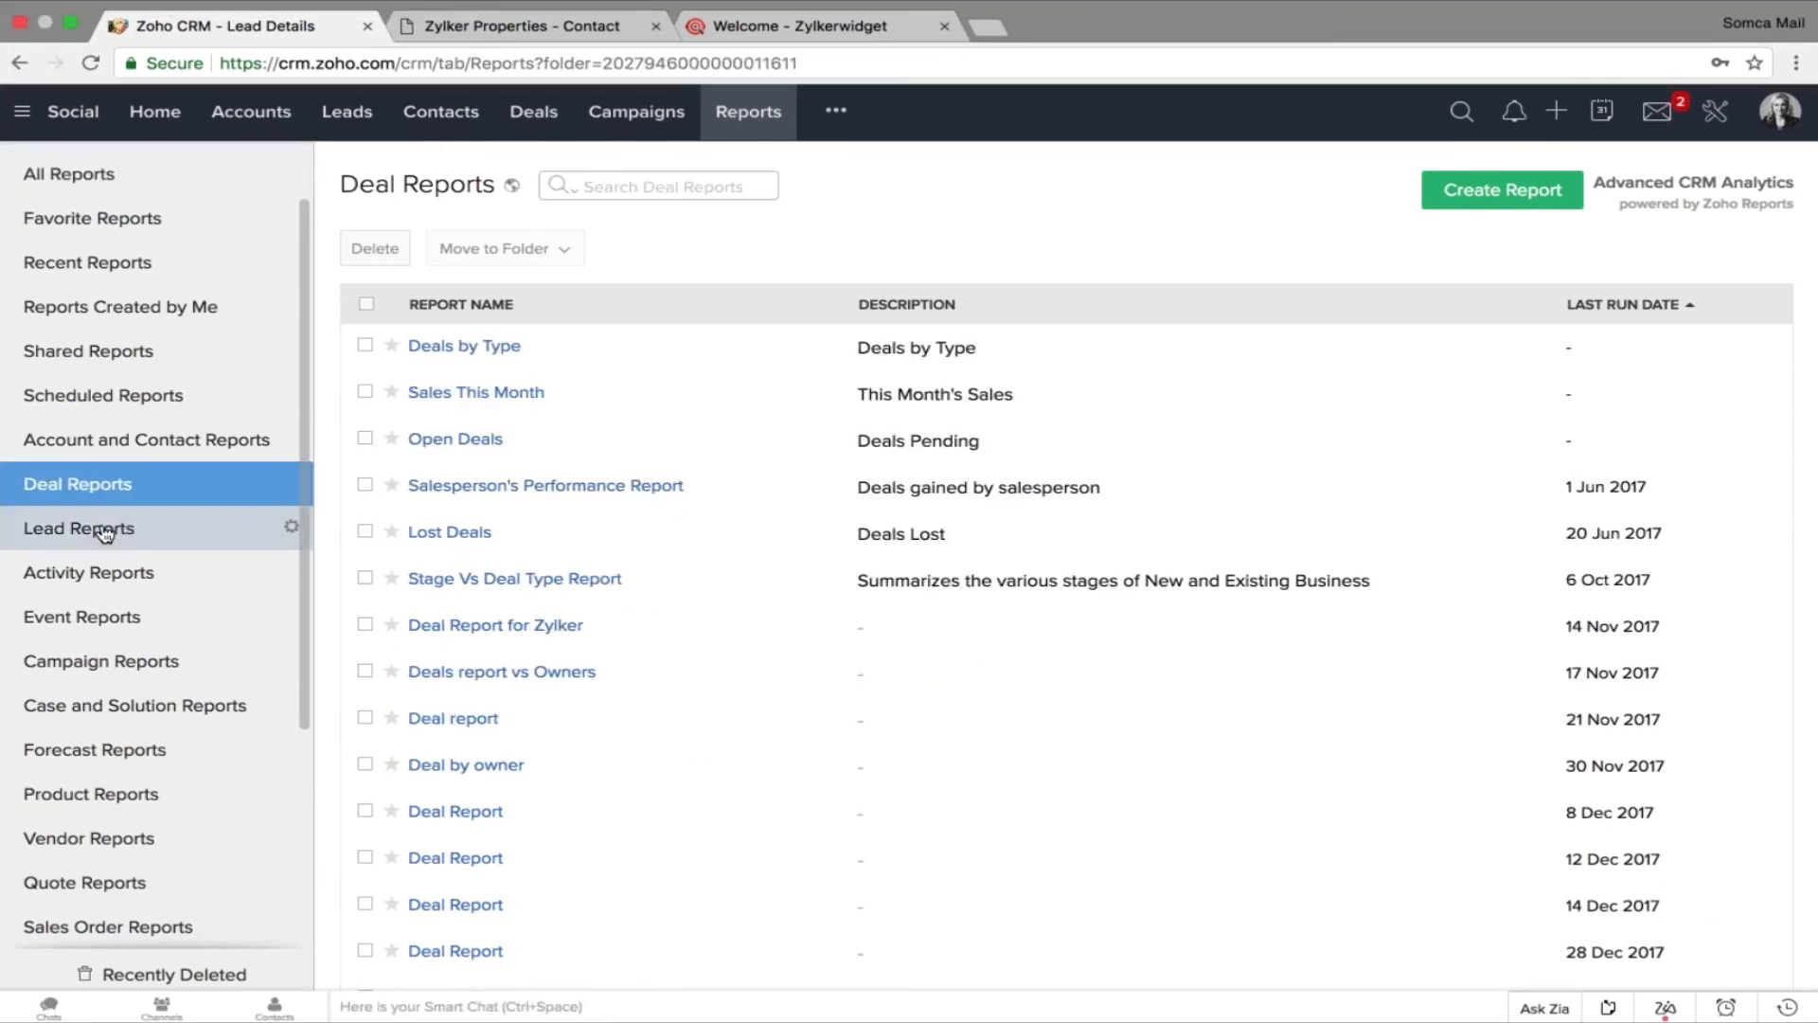
click(105, 532)
click(112, 572)
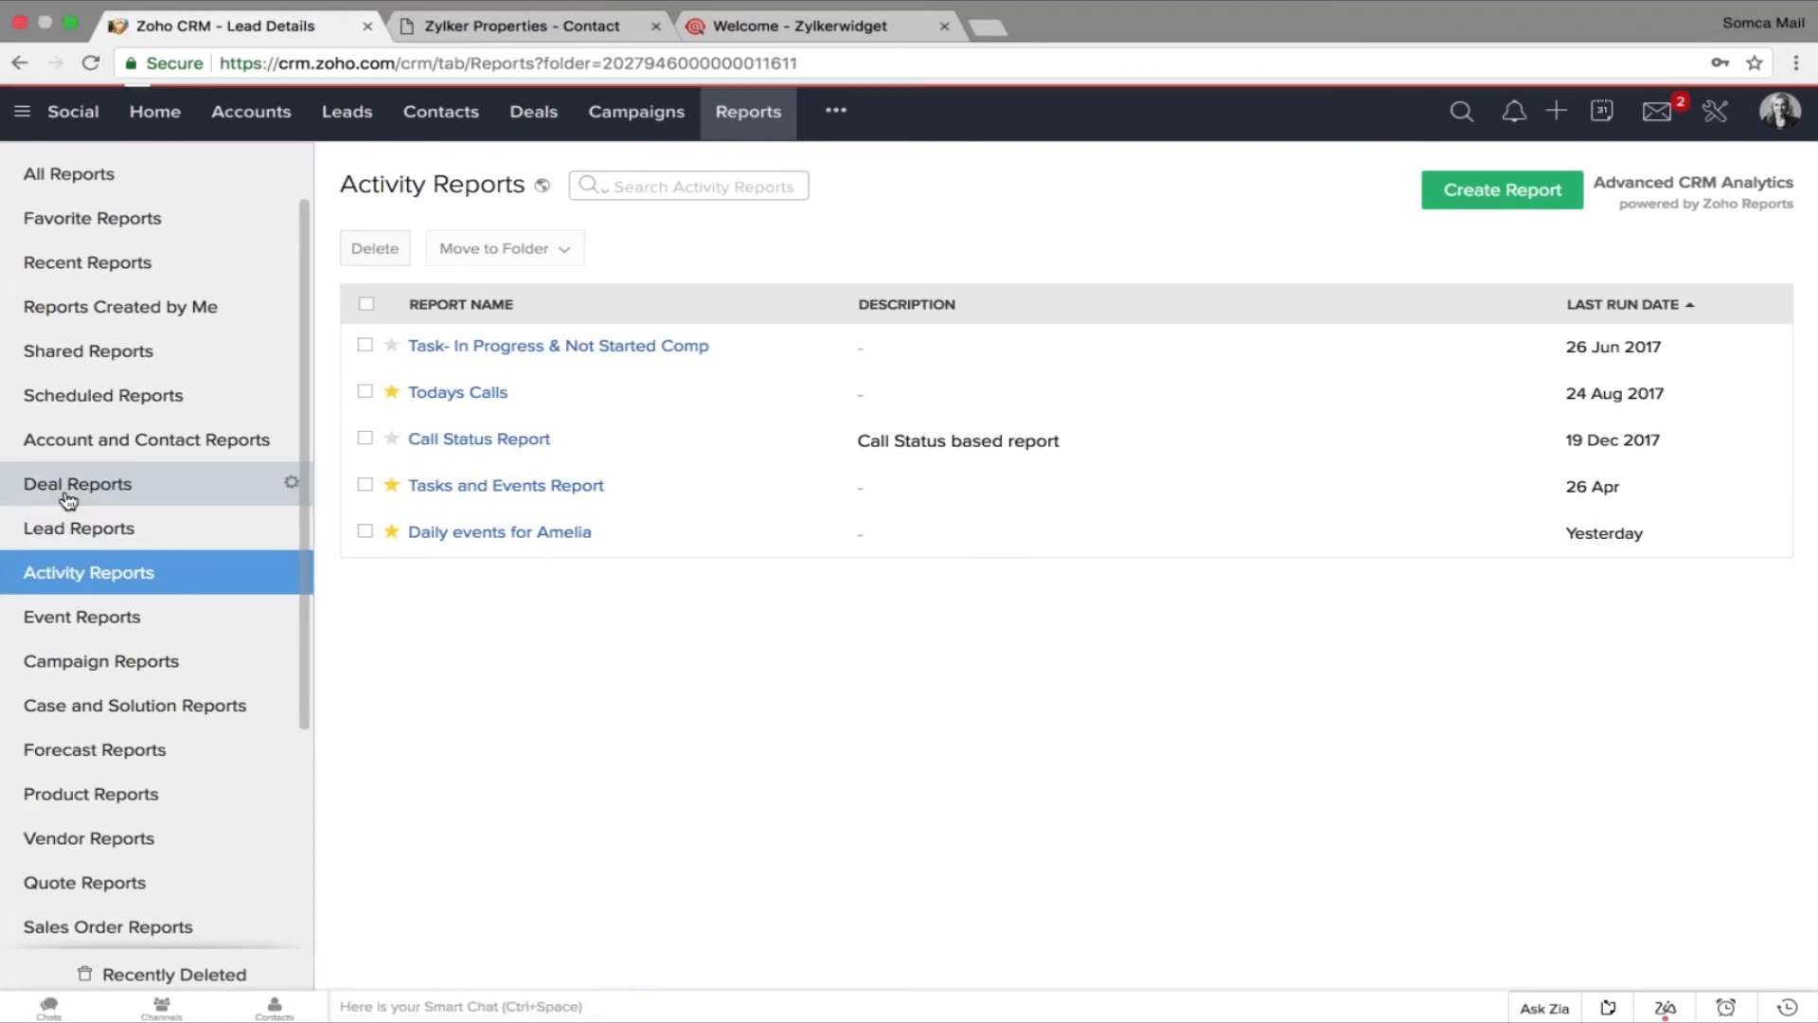
click(28, 494)
click(104, 527)
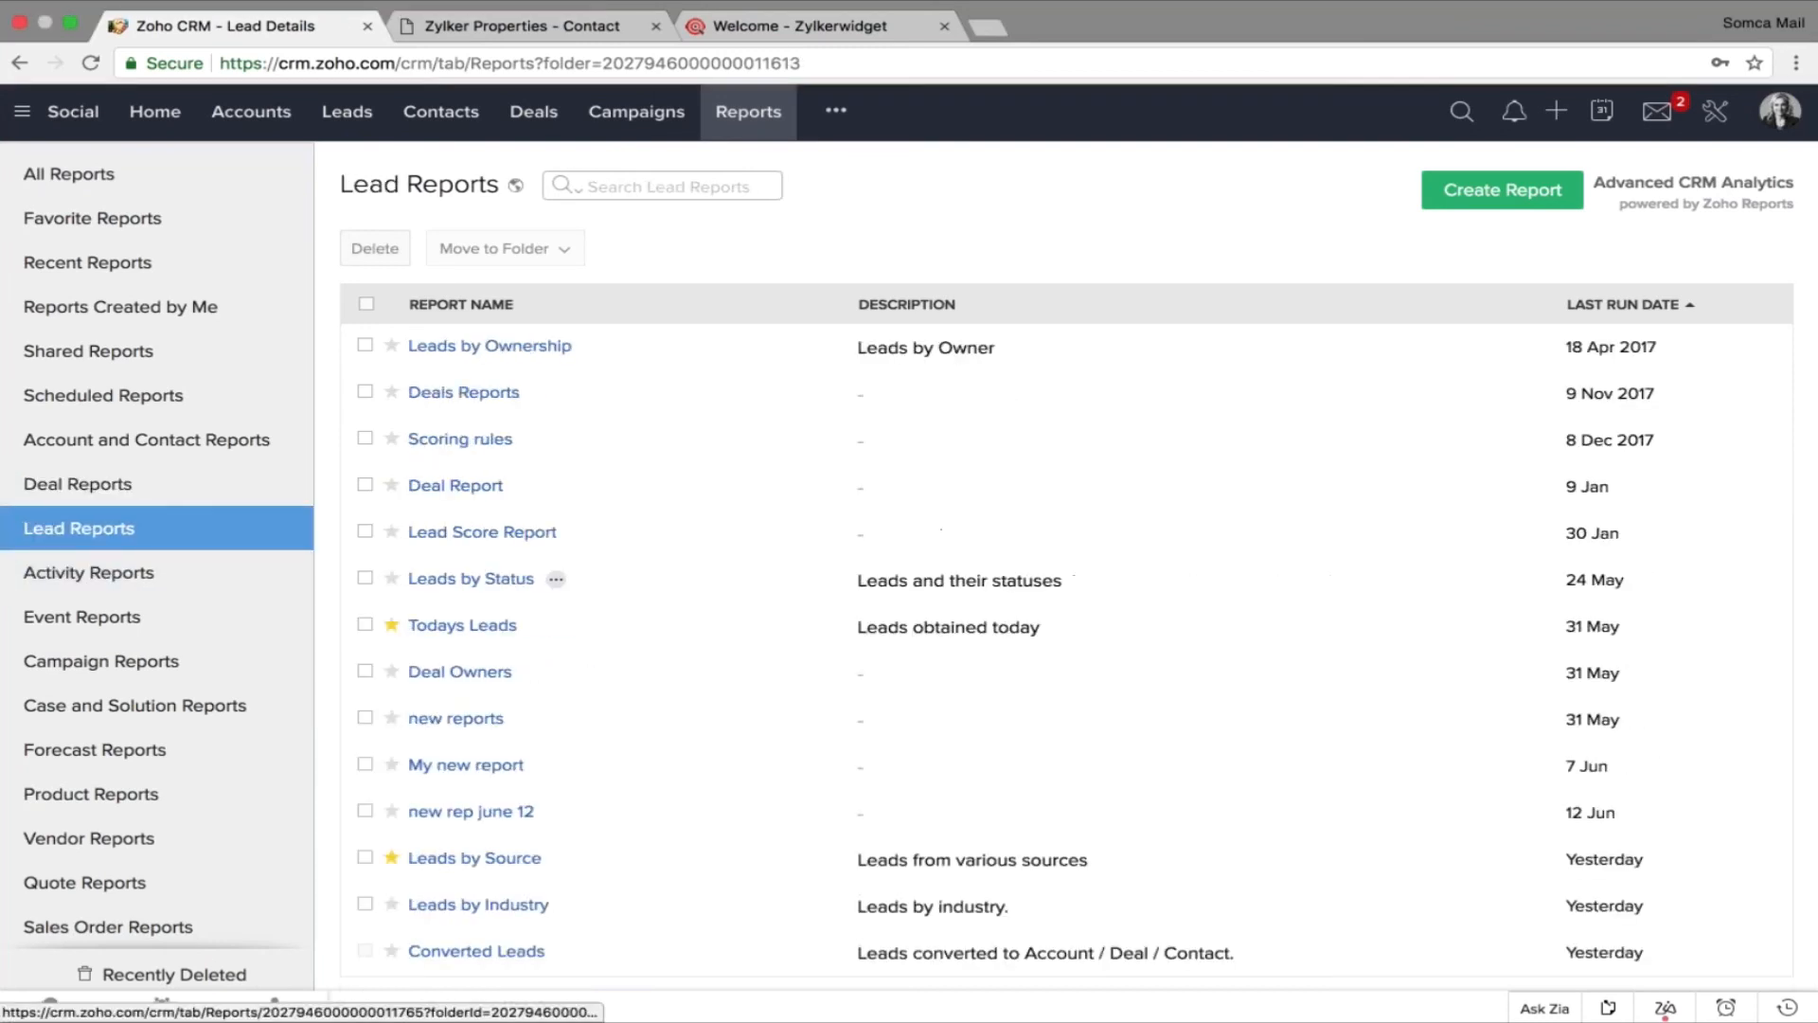
Open the Converted Leads report and review its records down to the end of the table.
click(468, 951)
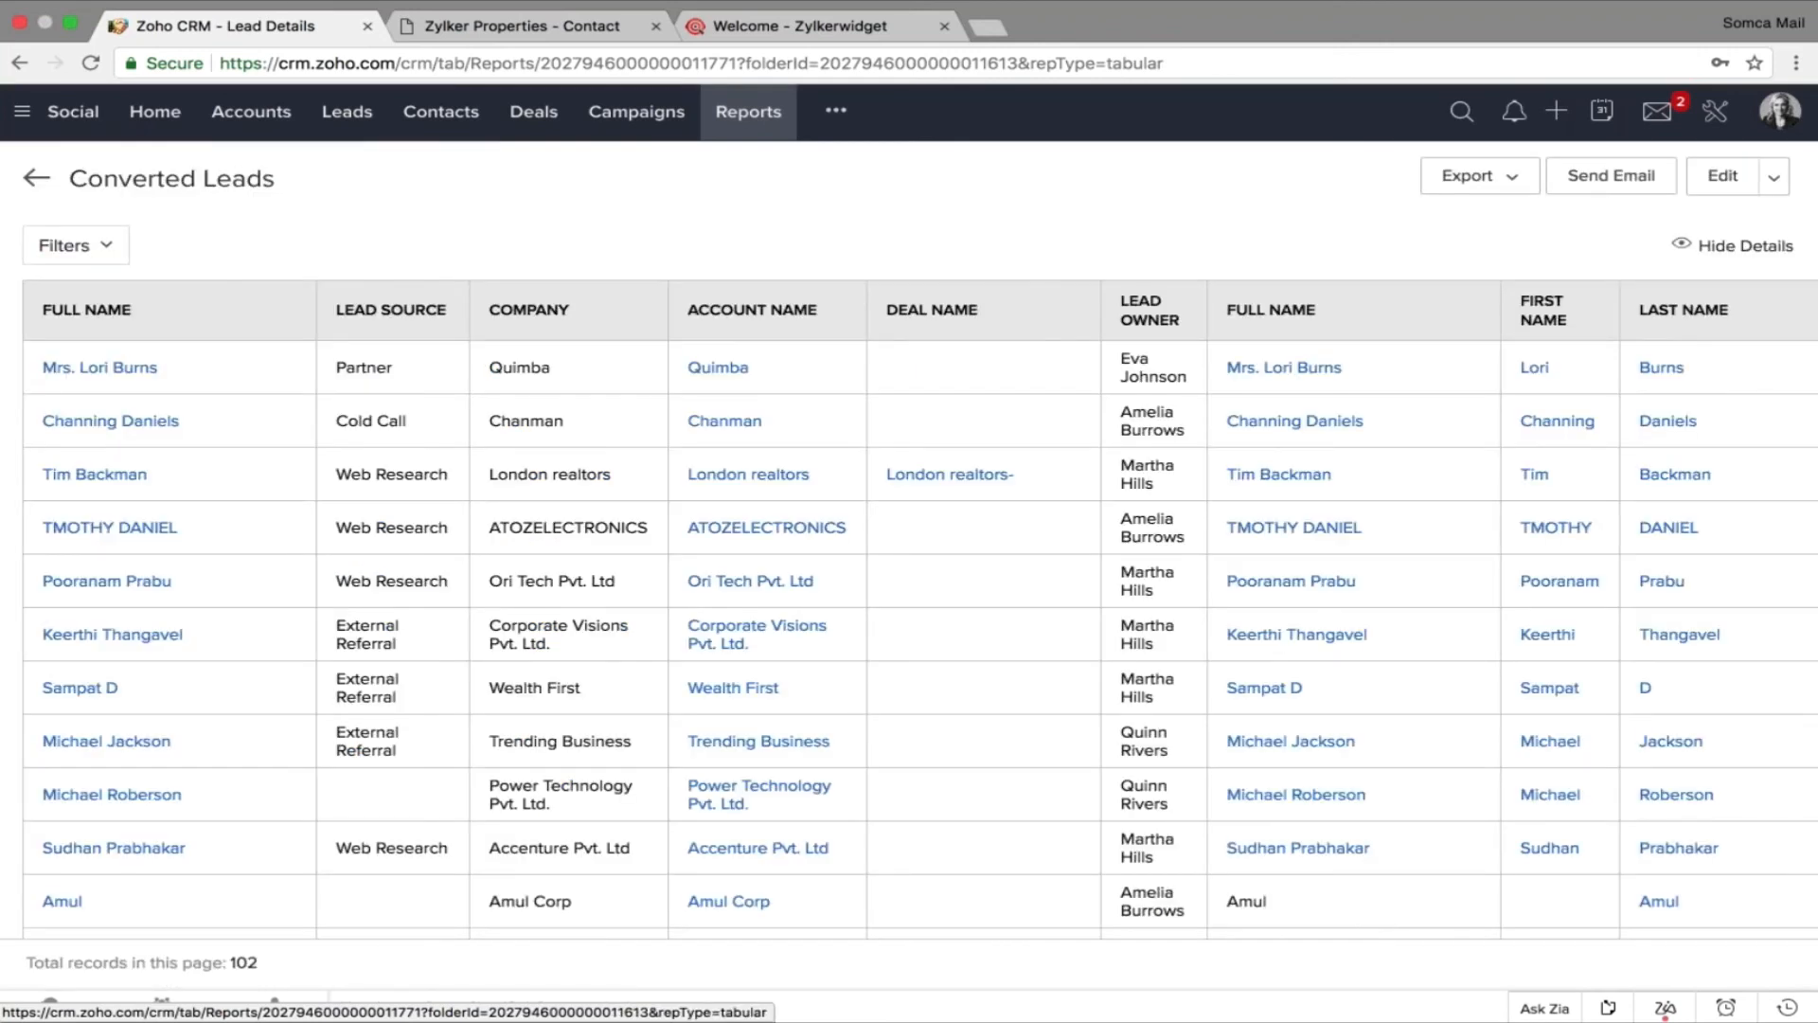
scroll(450, 661, down, 3)
scroll(450, 661, down, 10)
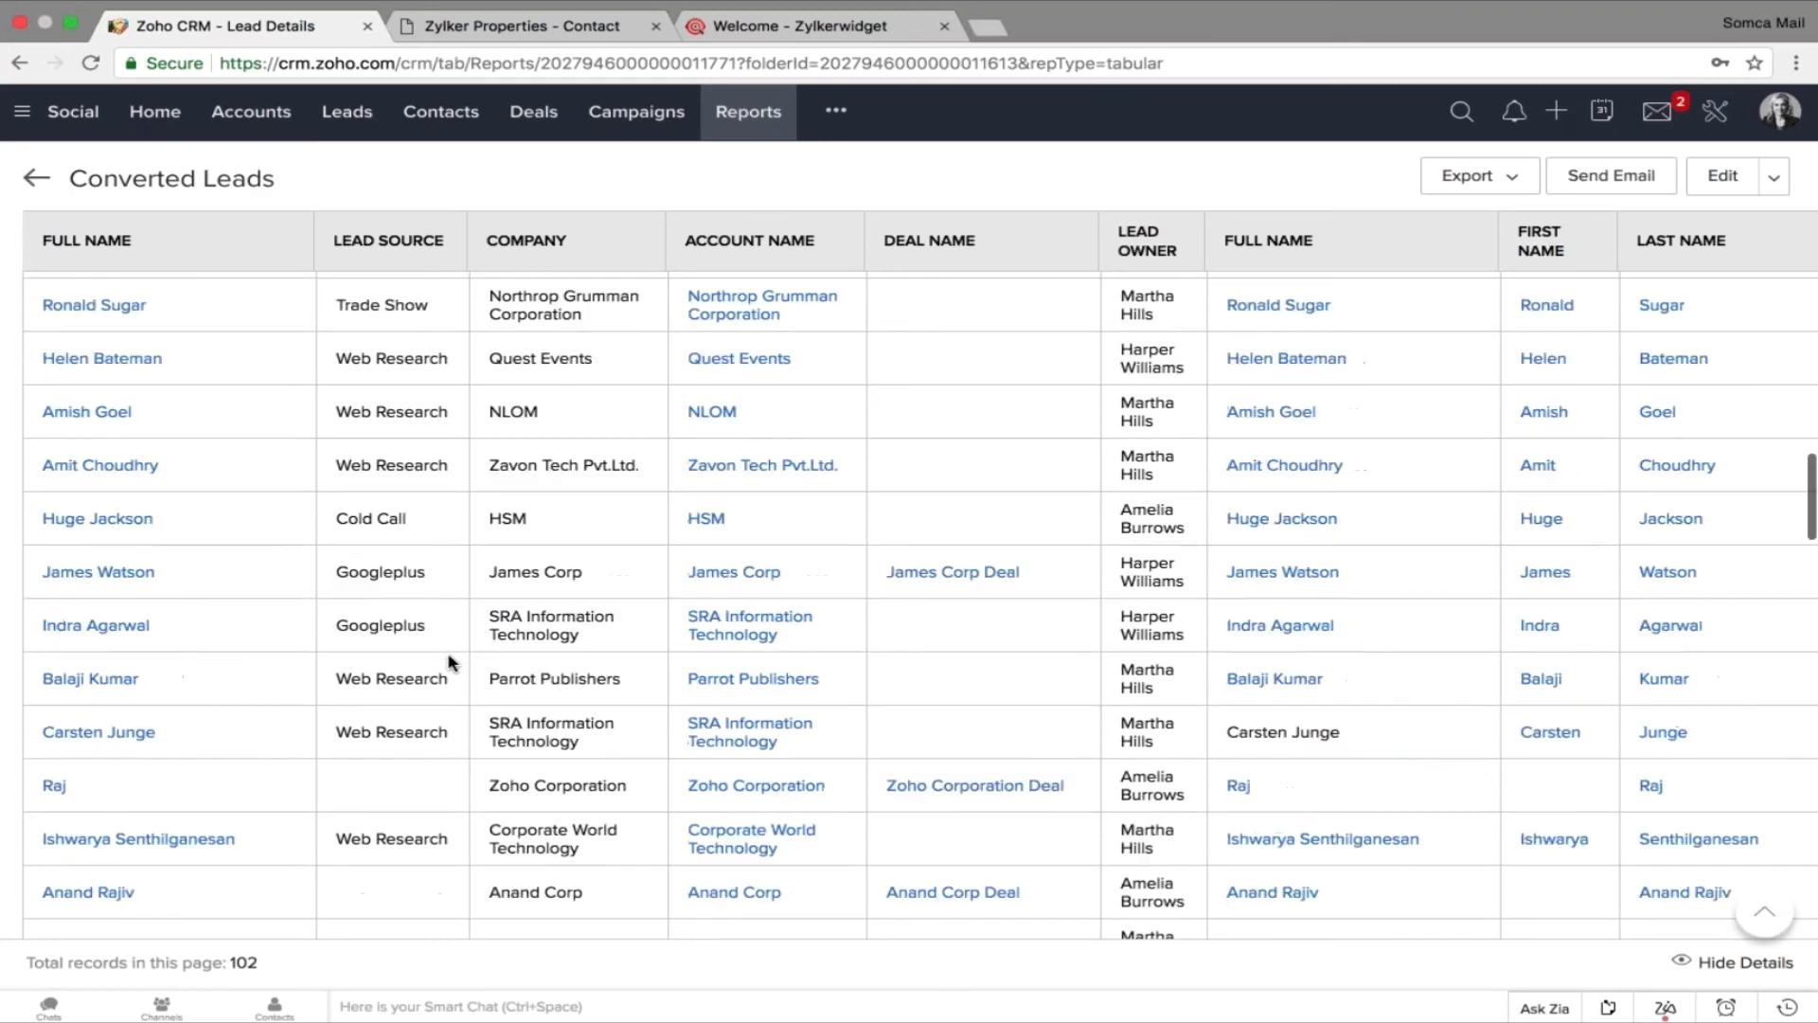
scroll(451, 661, down, 15)
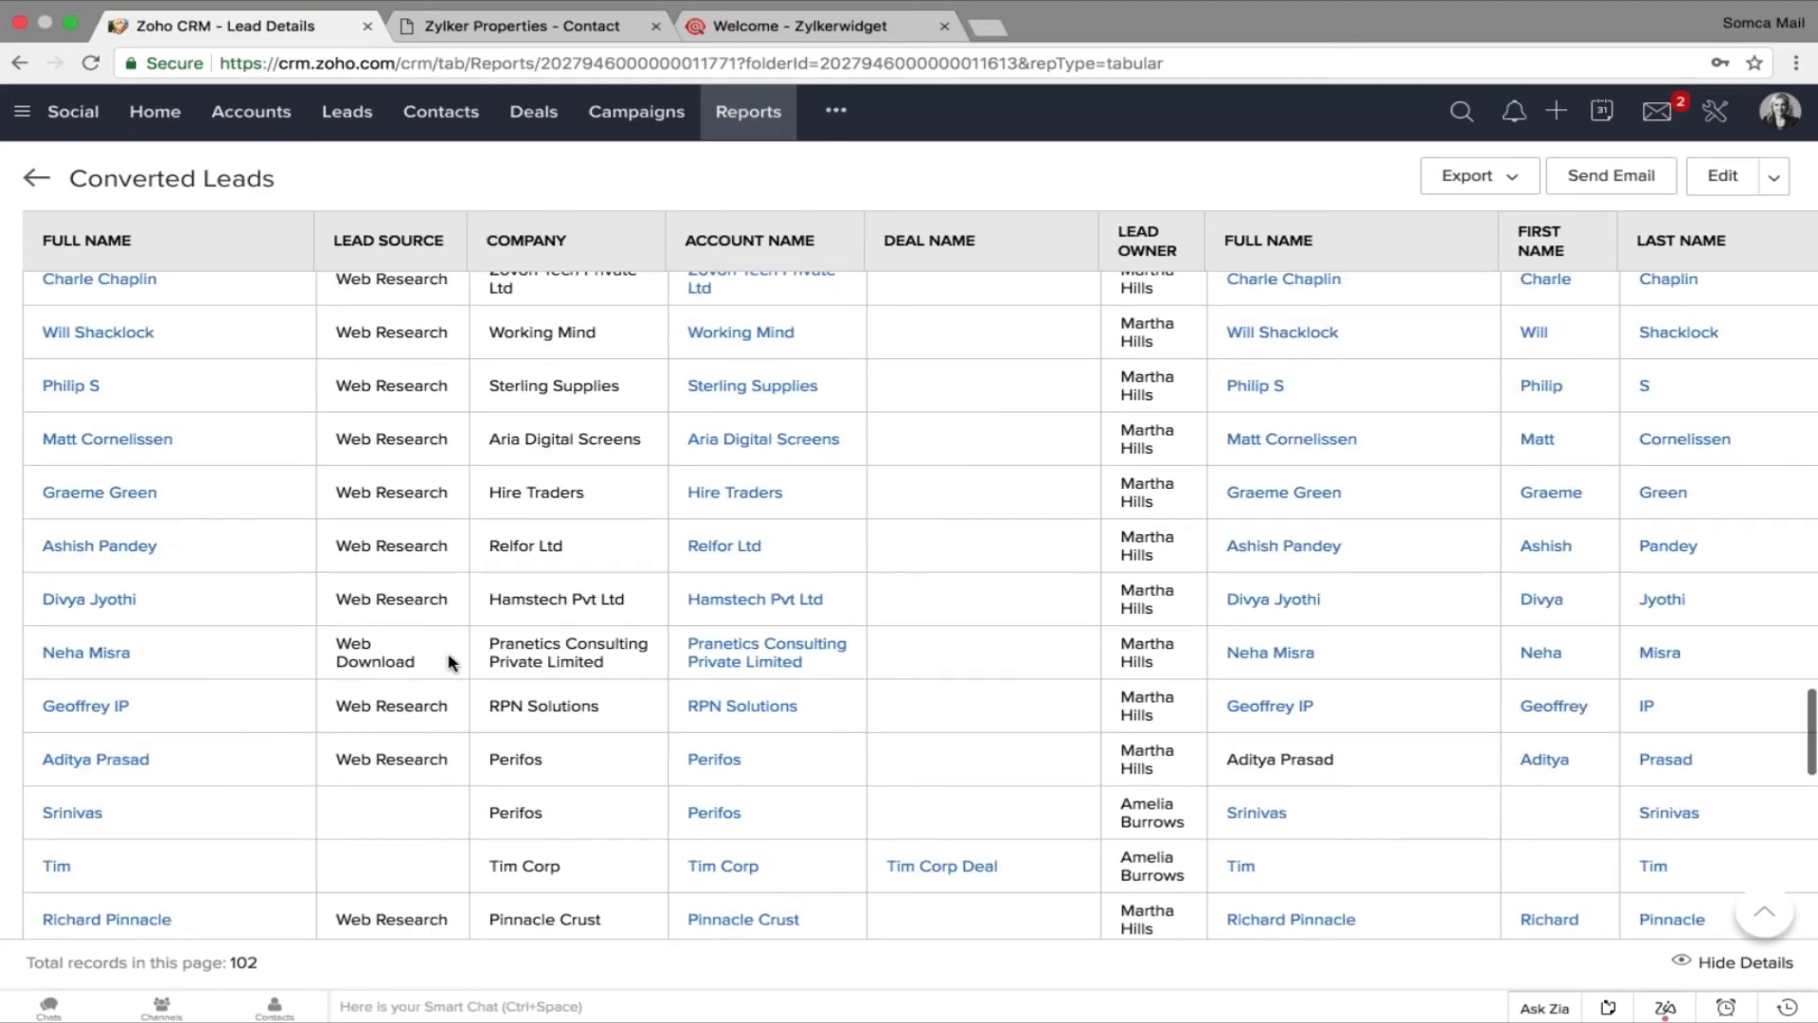
scroll(451, 661, down, 10)
Check the Converted Leads report's export formats and mail sending options, closing both without exporting or sending.
click(1515, 176)
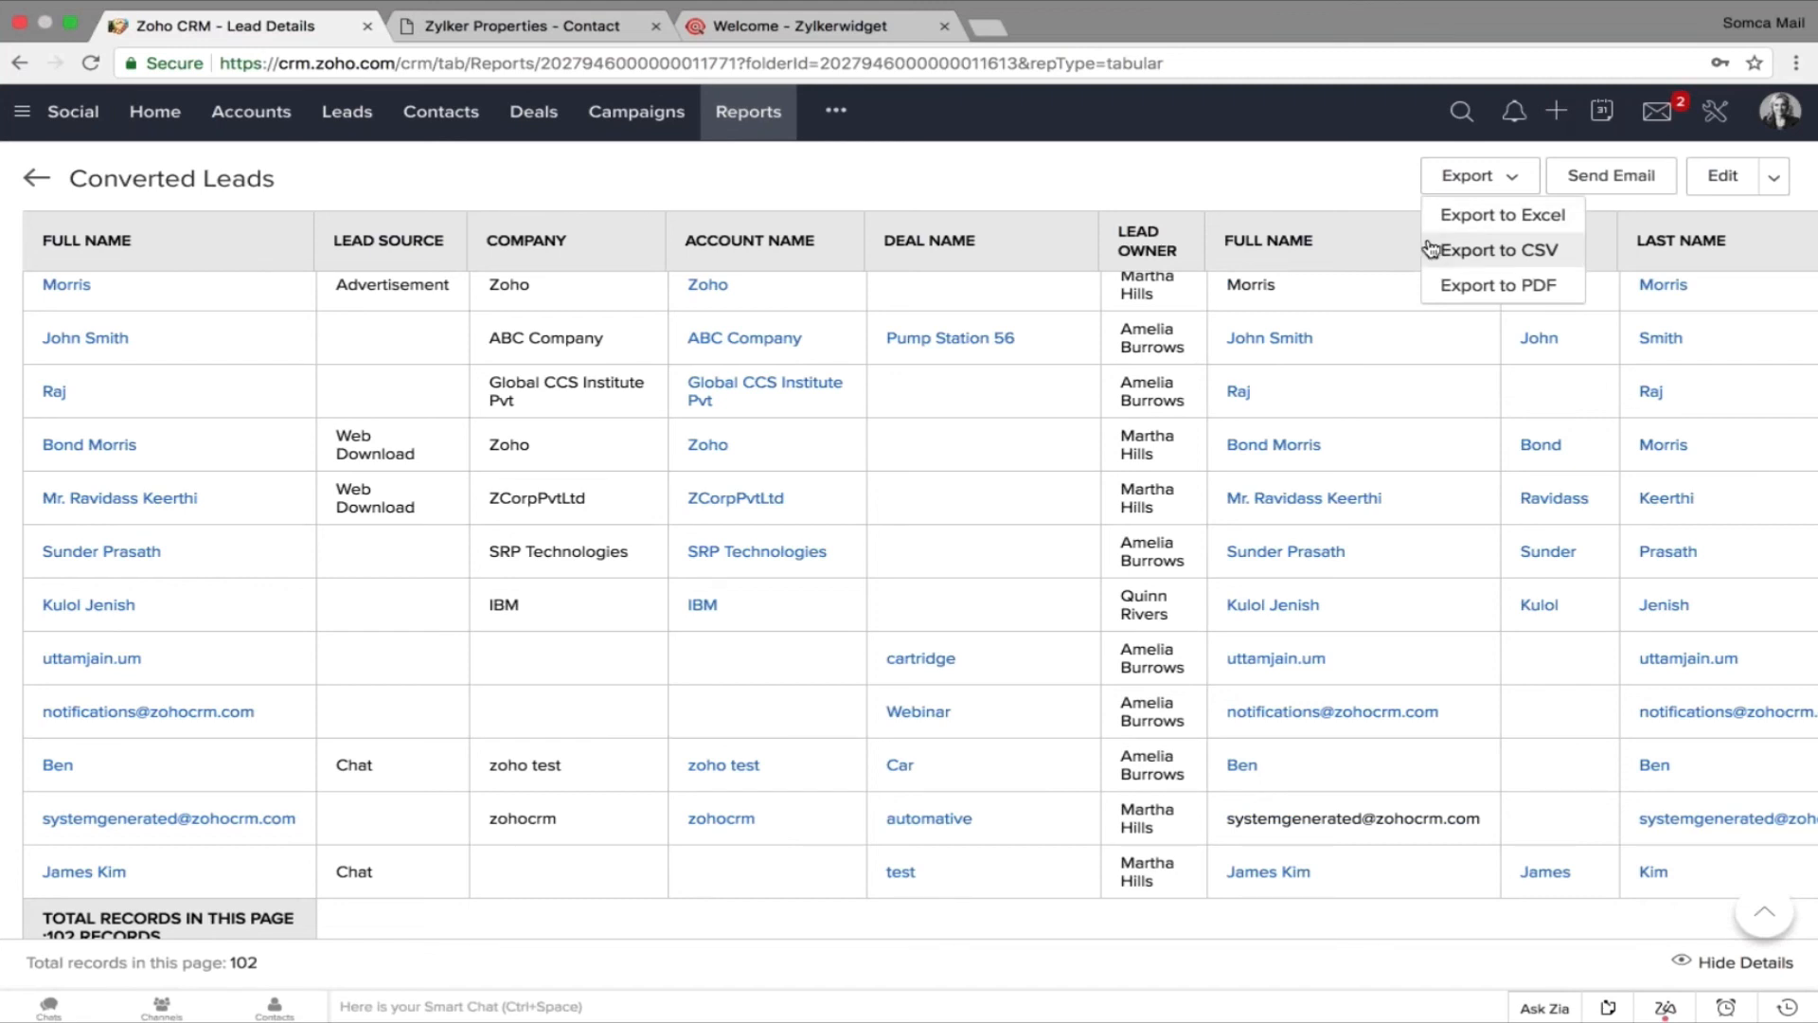
click(1356, 198)
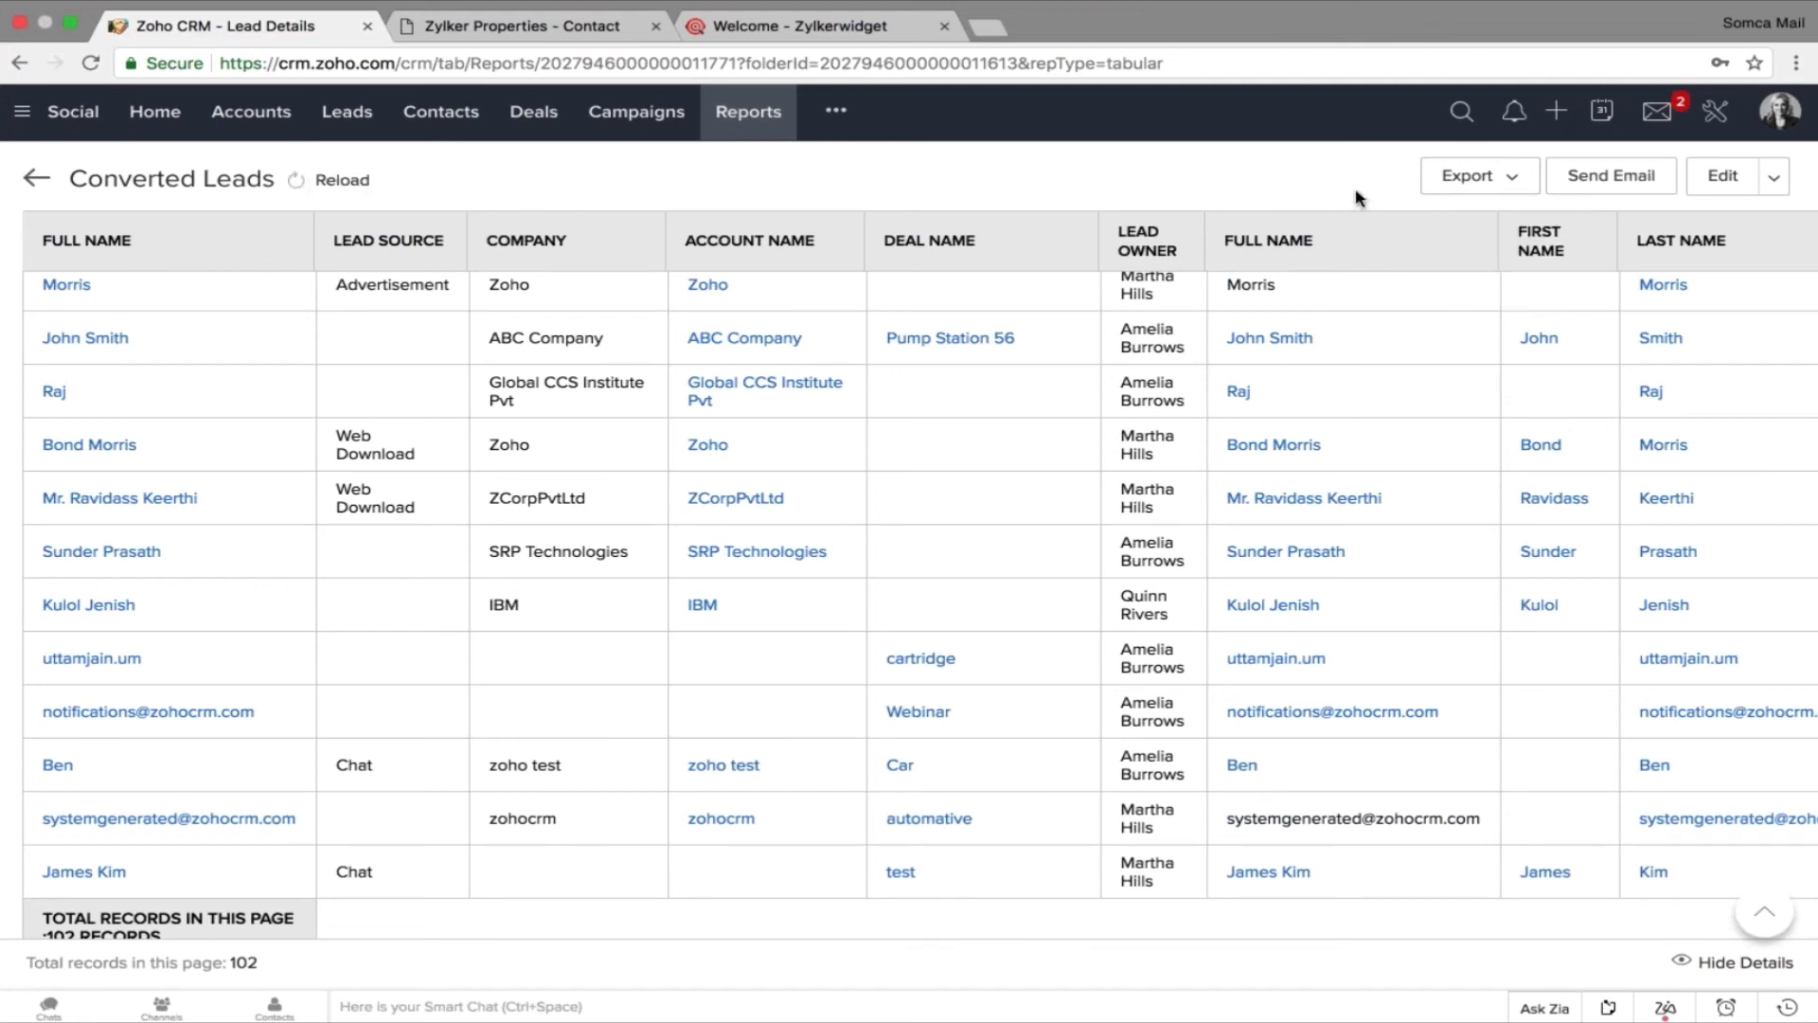
click(1613, 188)
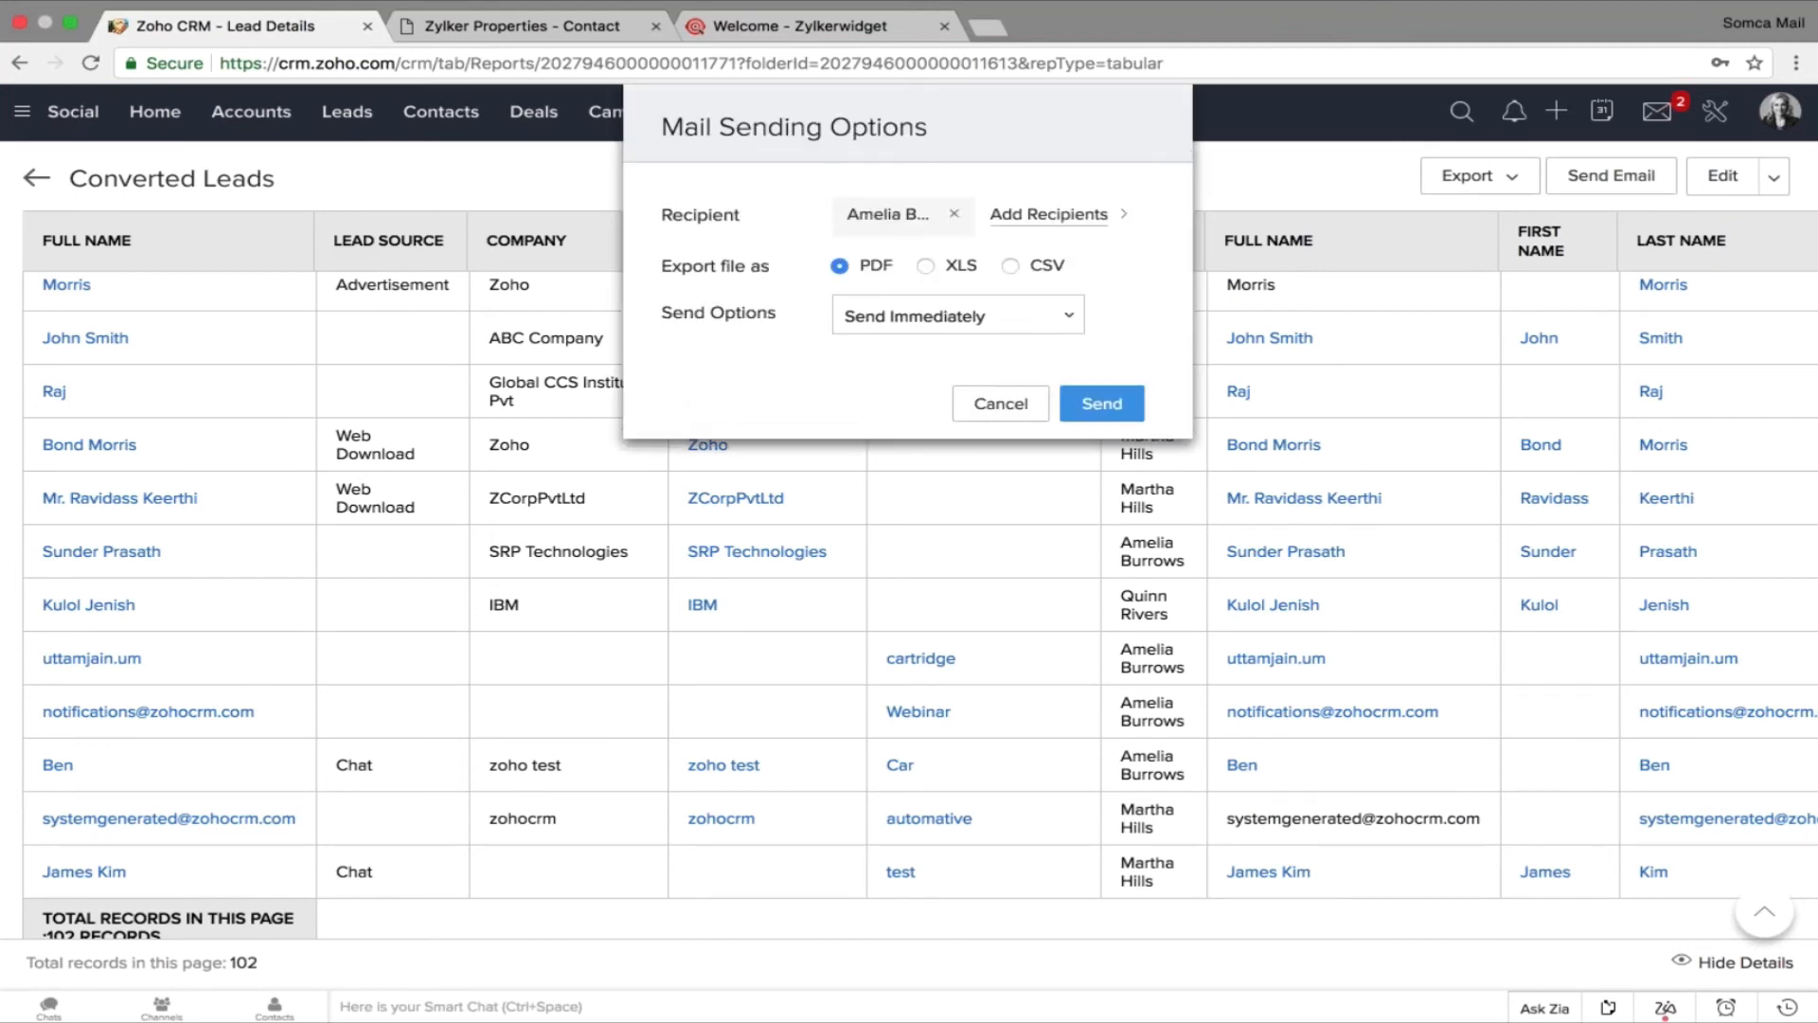
click(990, 330)
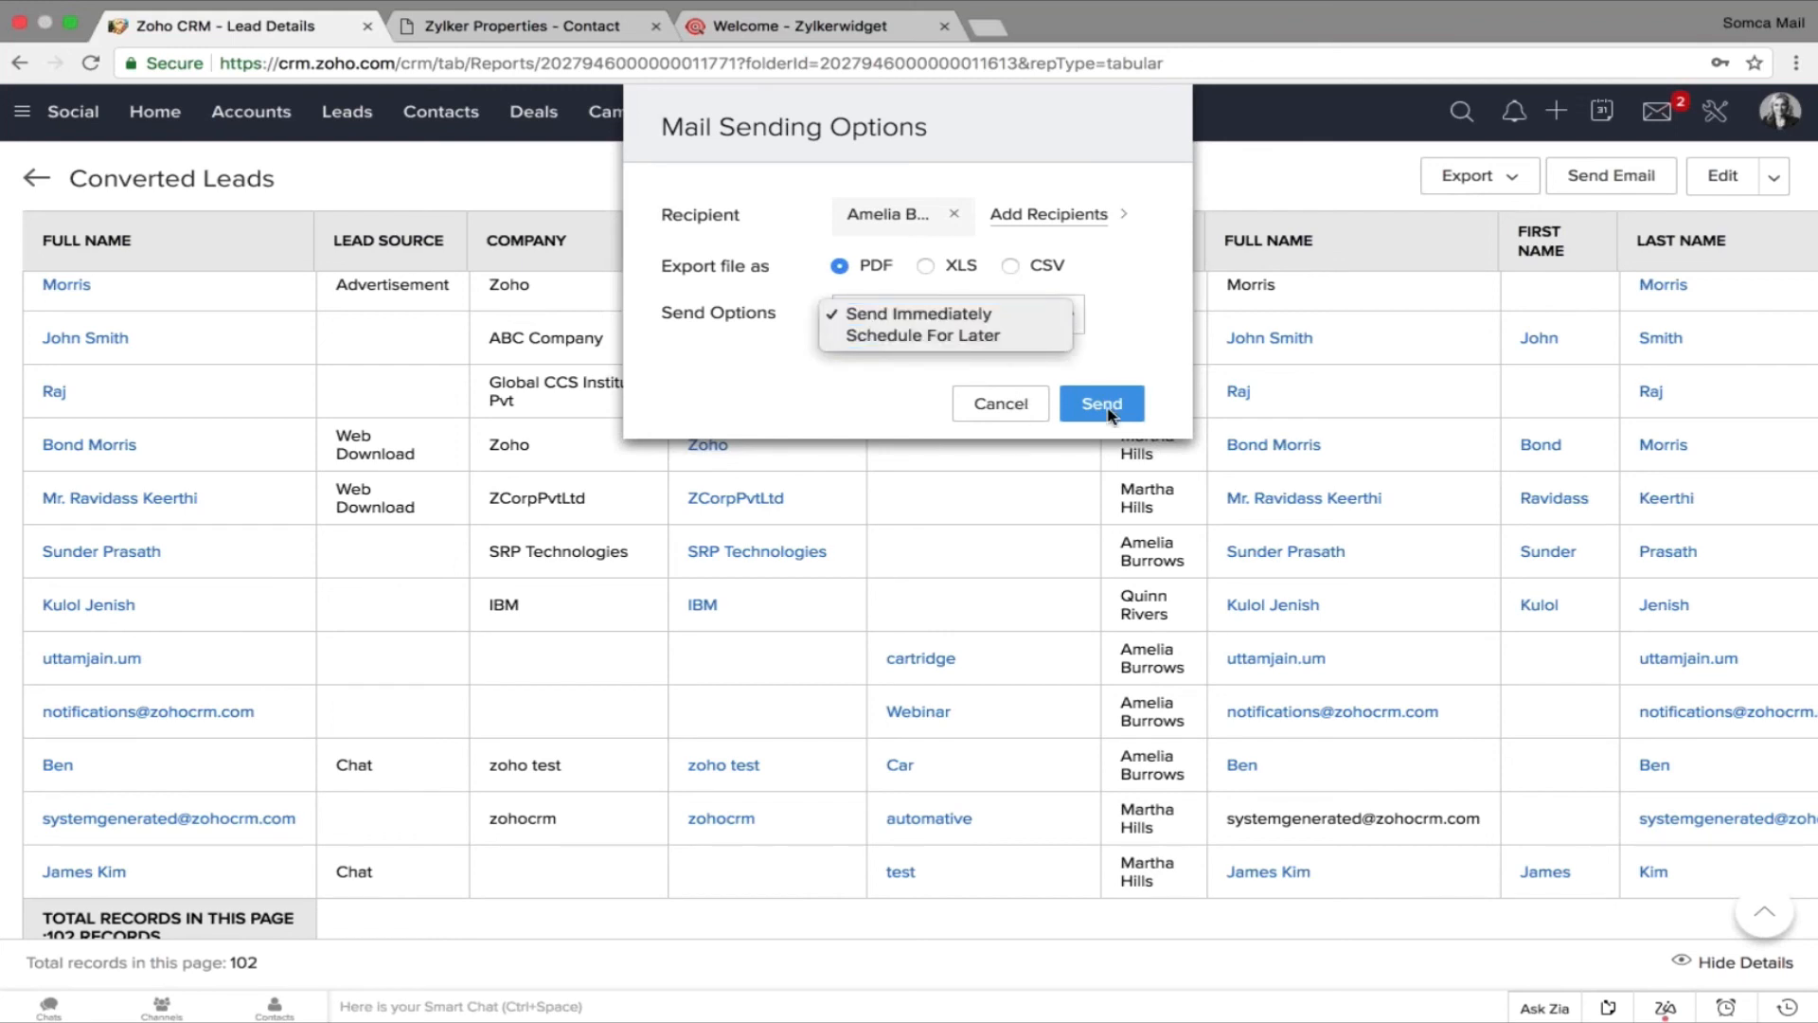
click(1011, 405)
click(1011, 406)
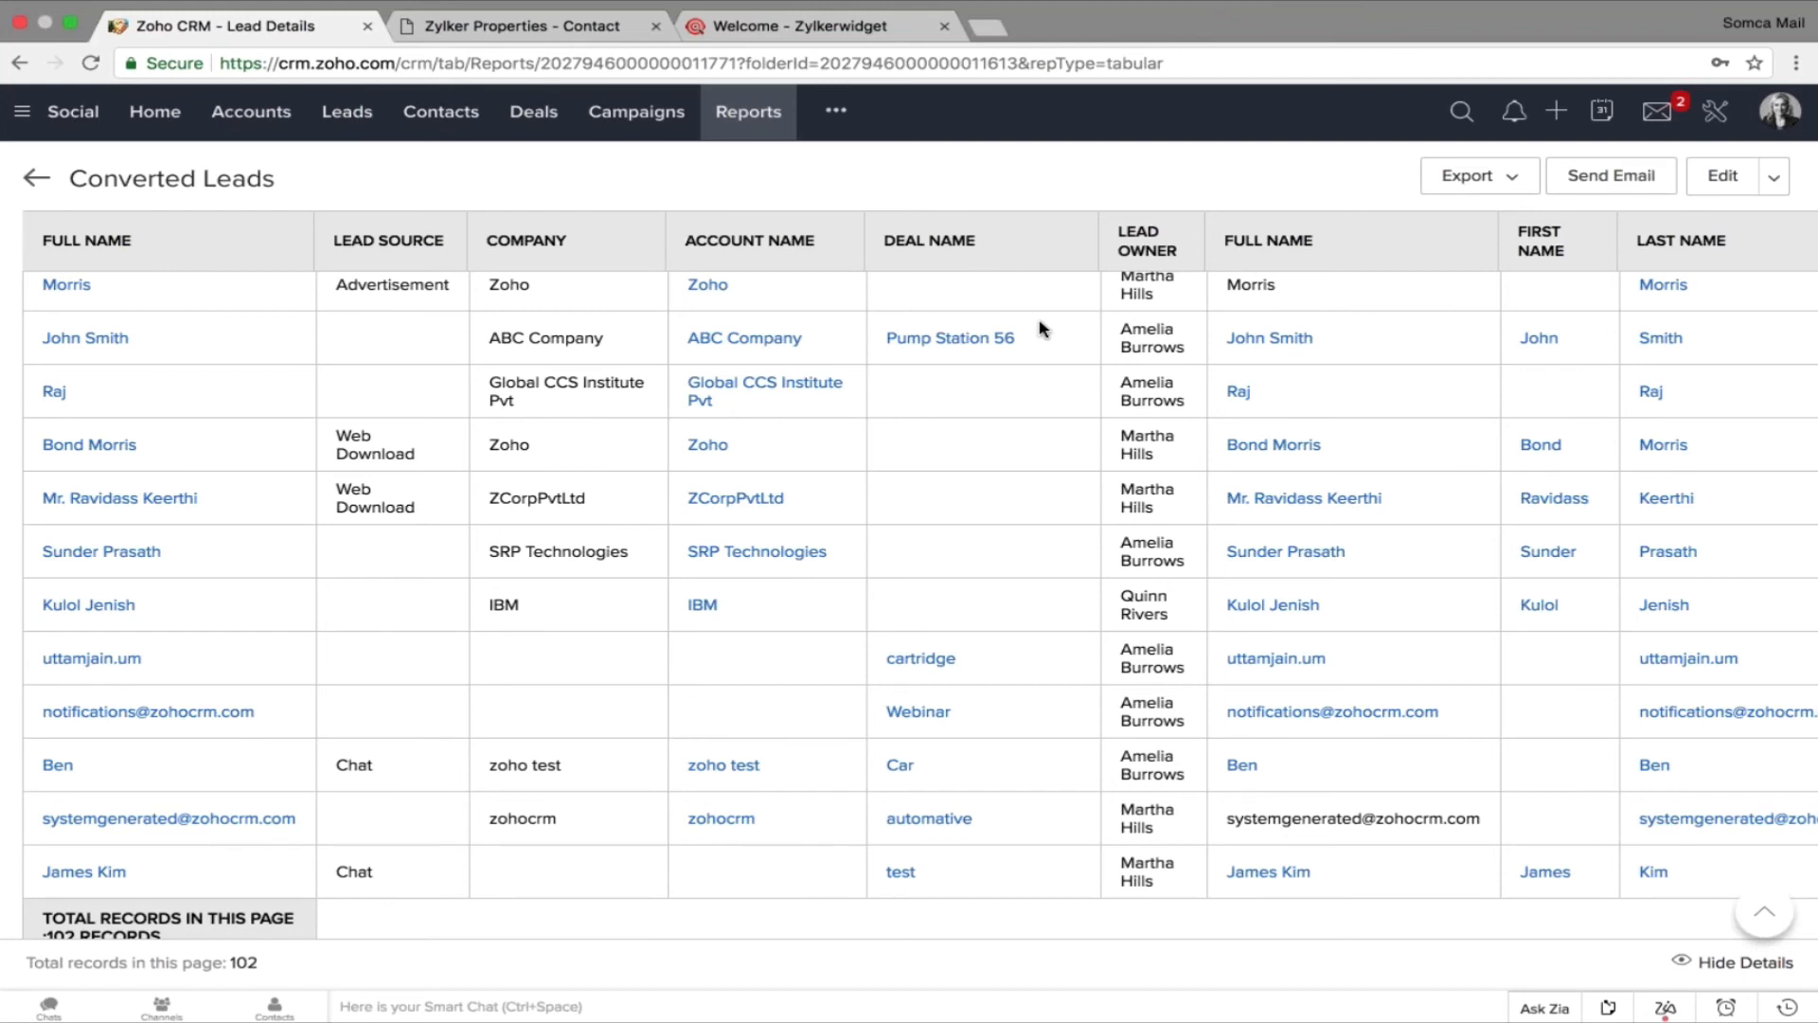
Go to Dashboards and view the Lead Dashboards charts.
click(850, 115)
click(877, 215)
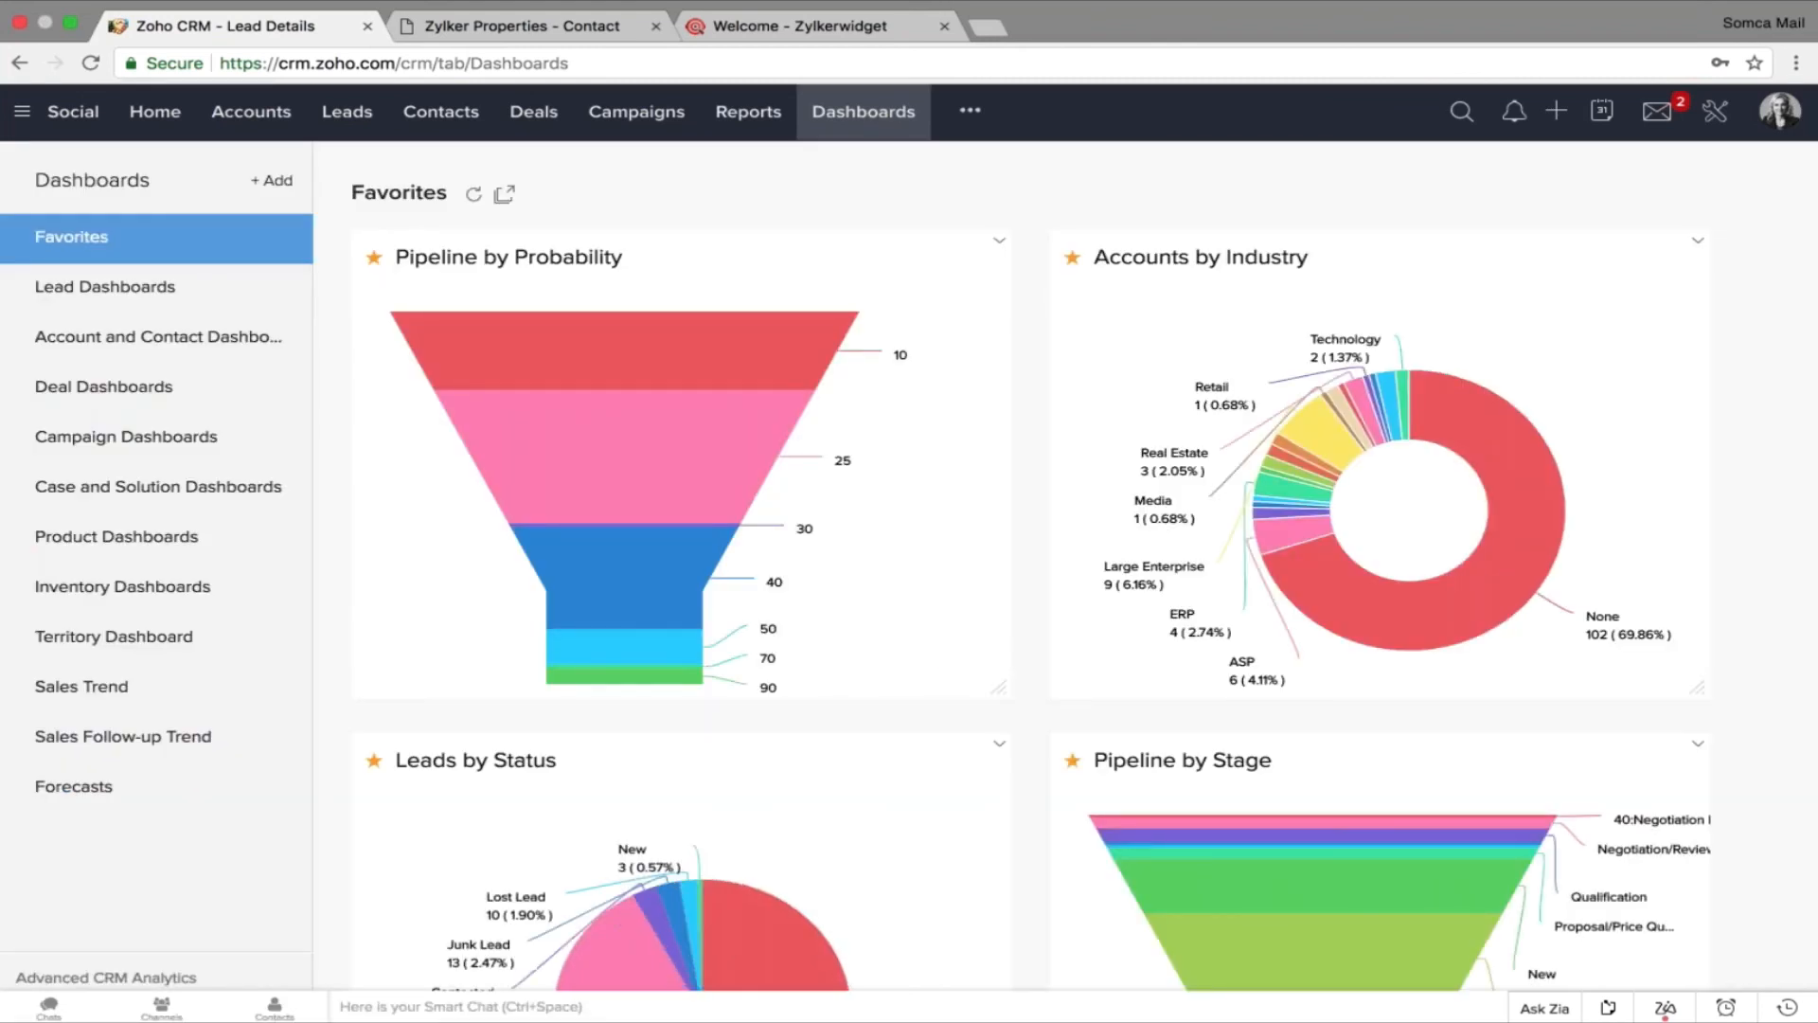
click(118, 303)
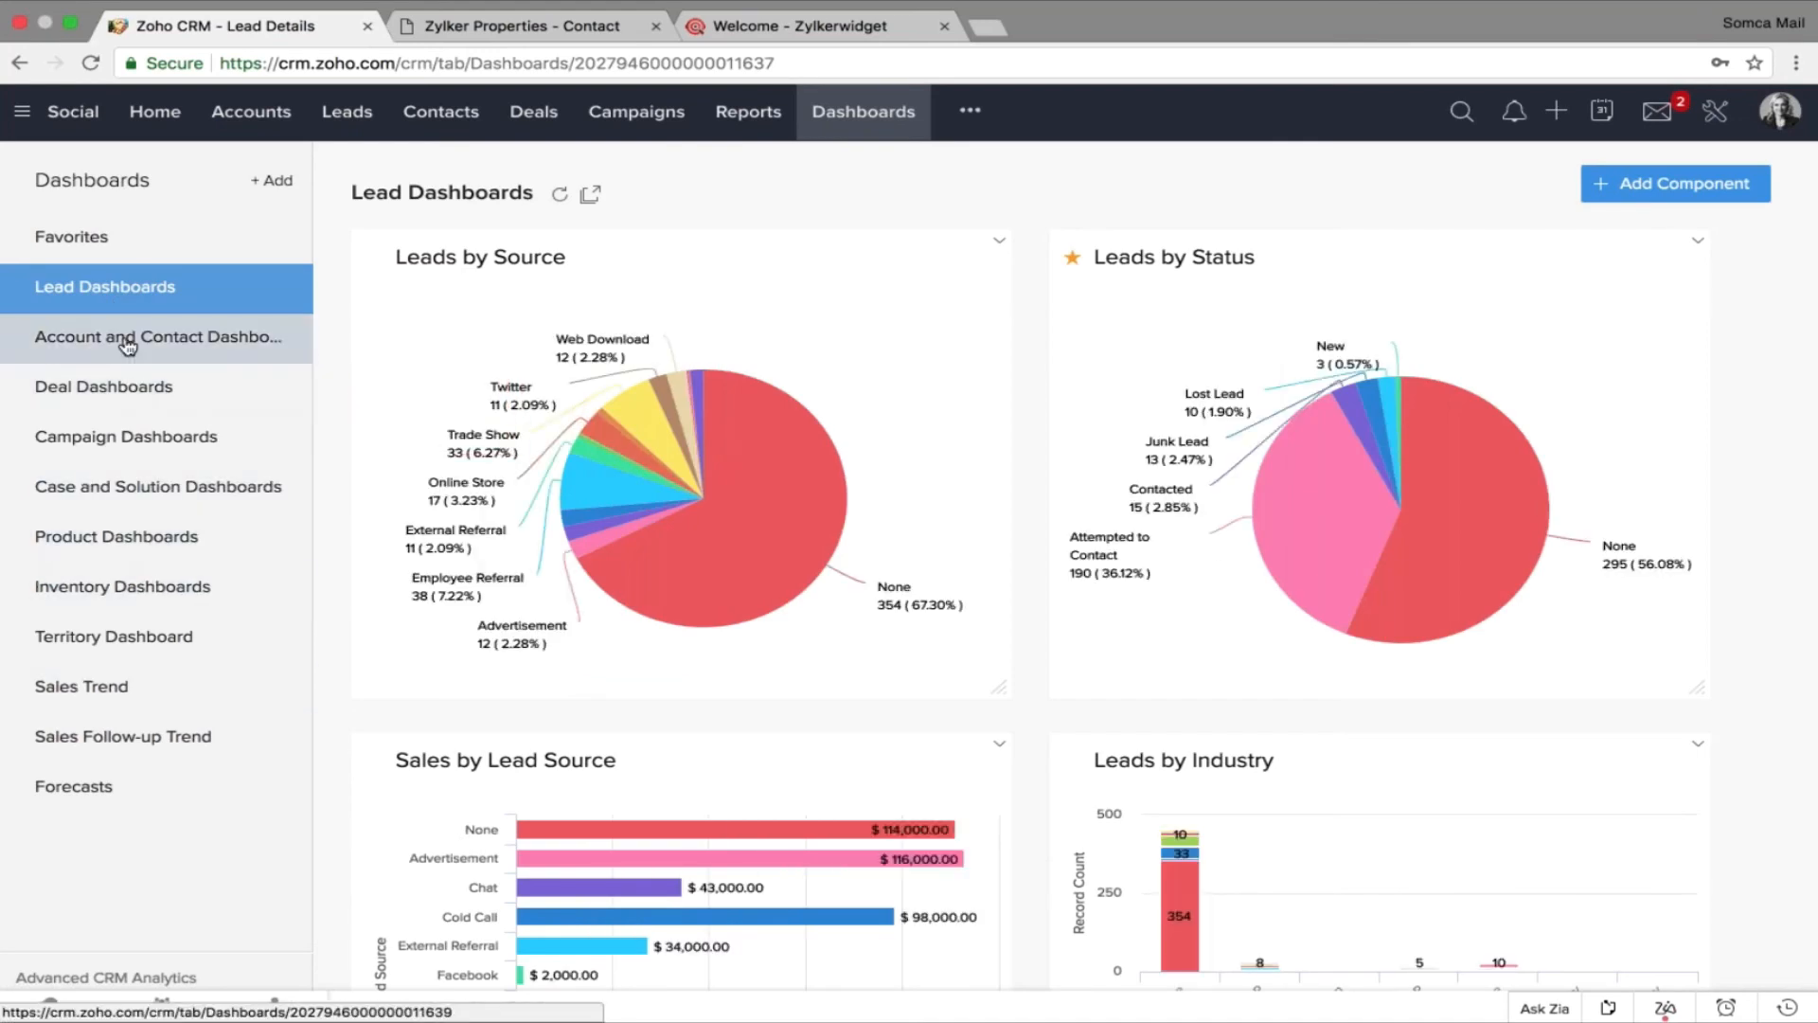
In Deal Dashboards, start a new component from the existing "Deal Report for Zylker" report.
click(137, 398)
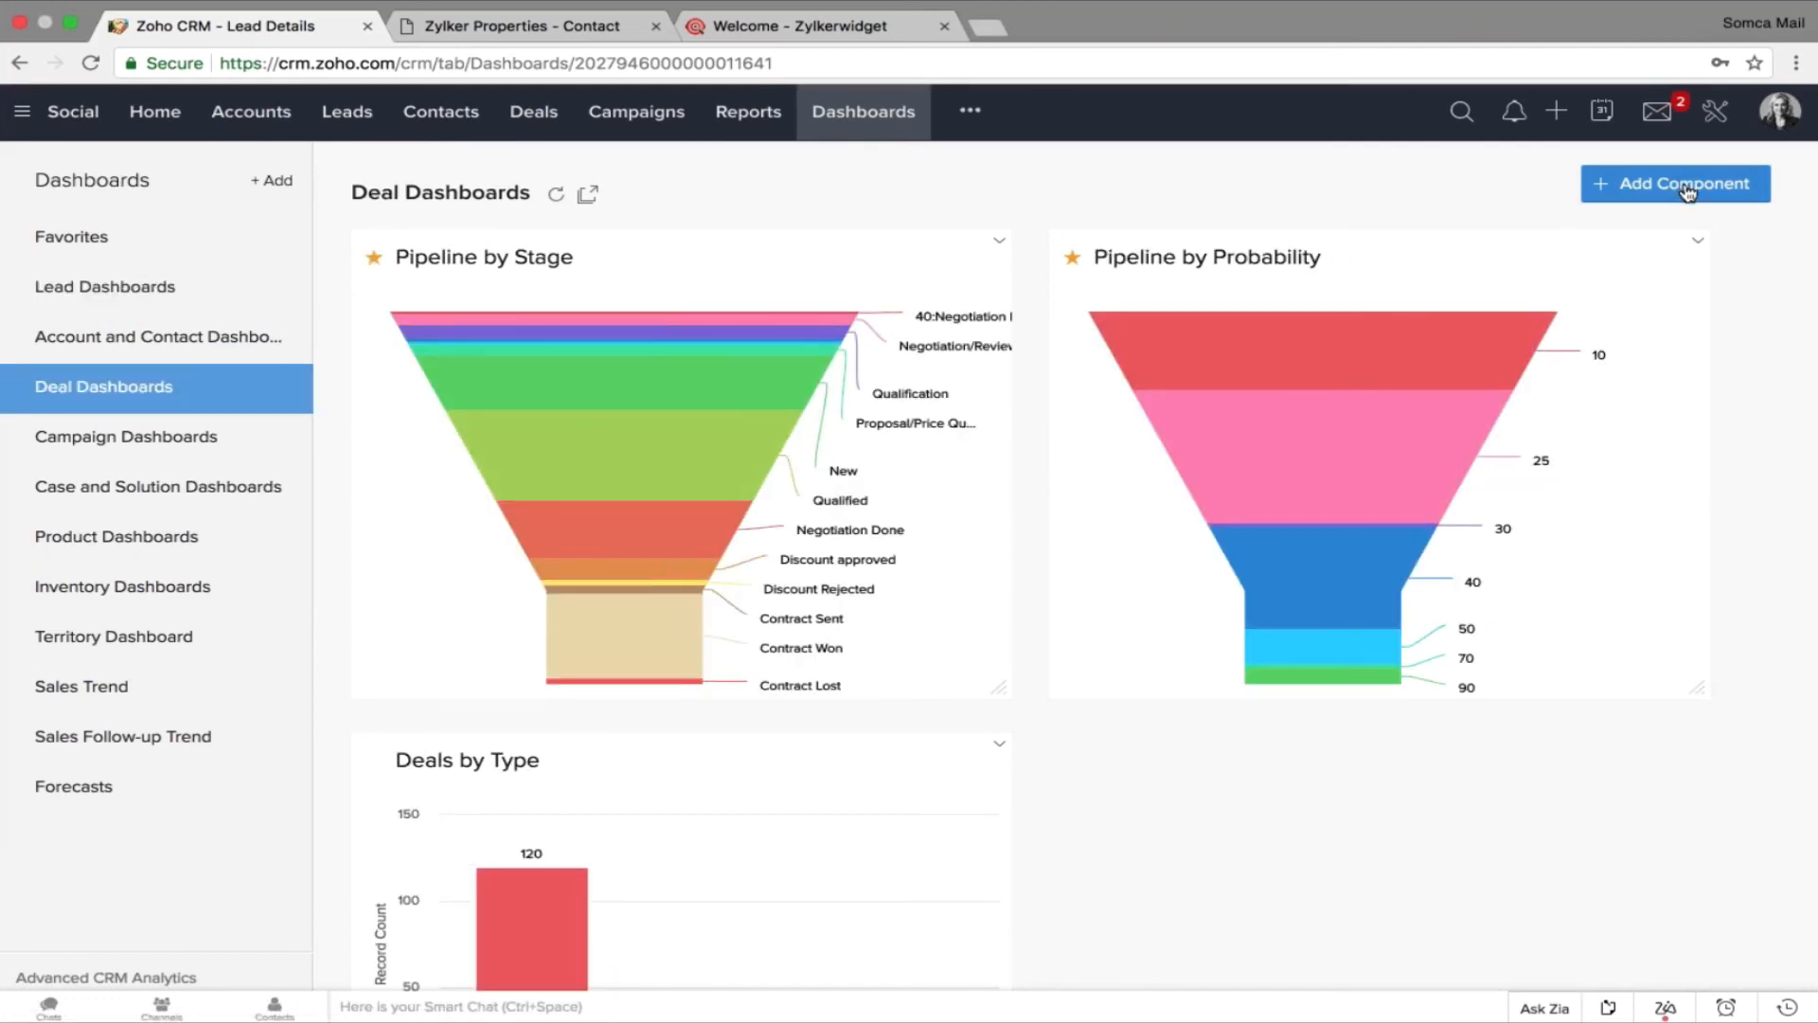
click(1686, 192)
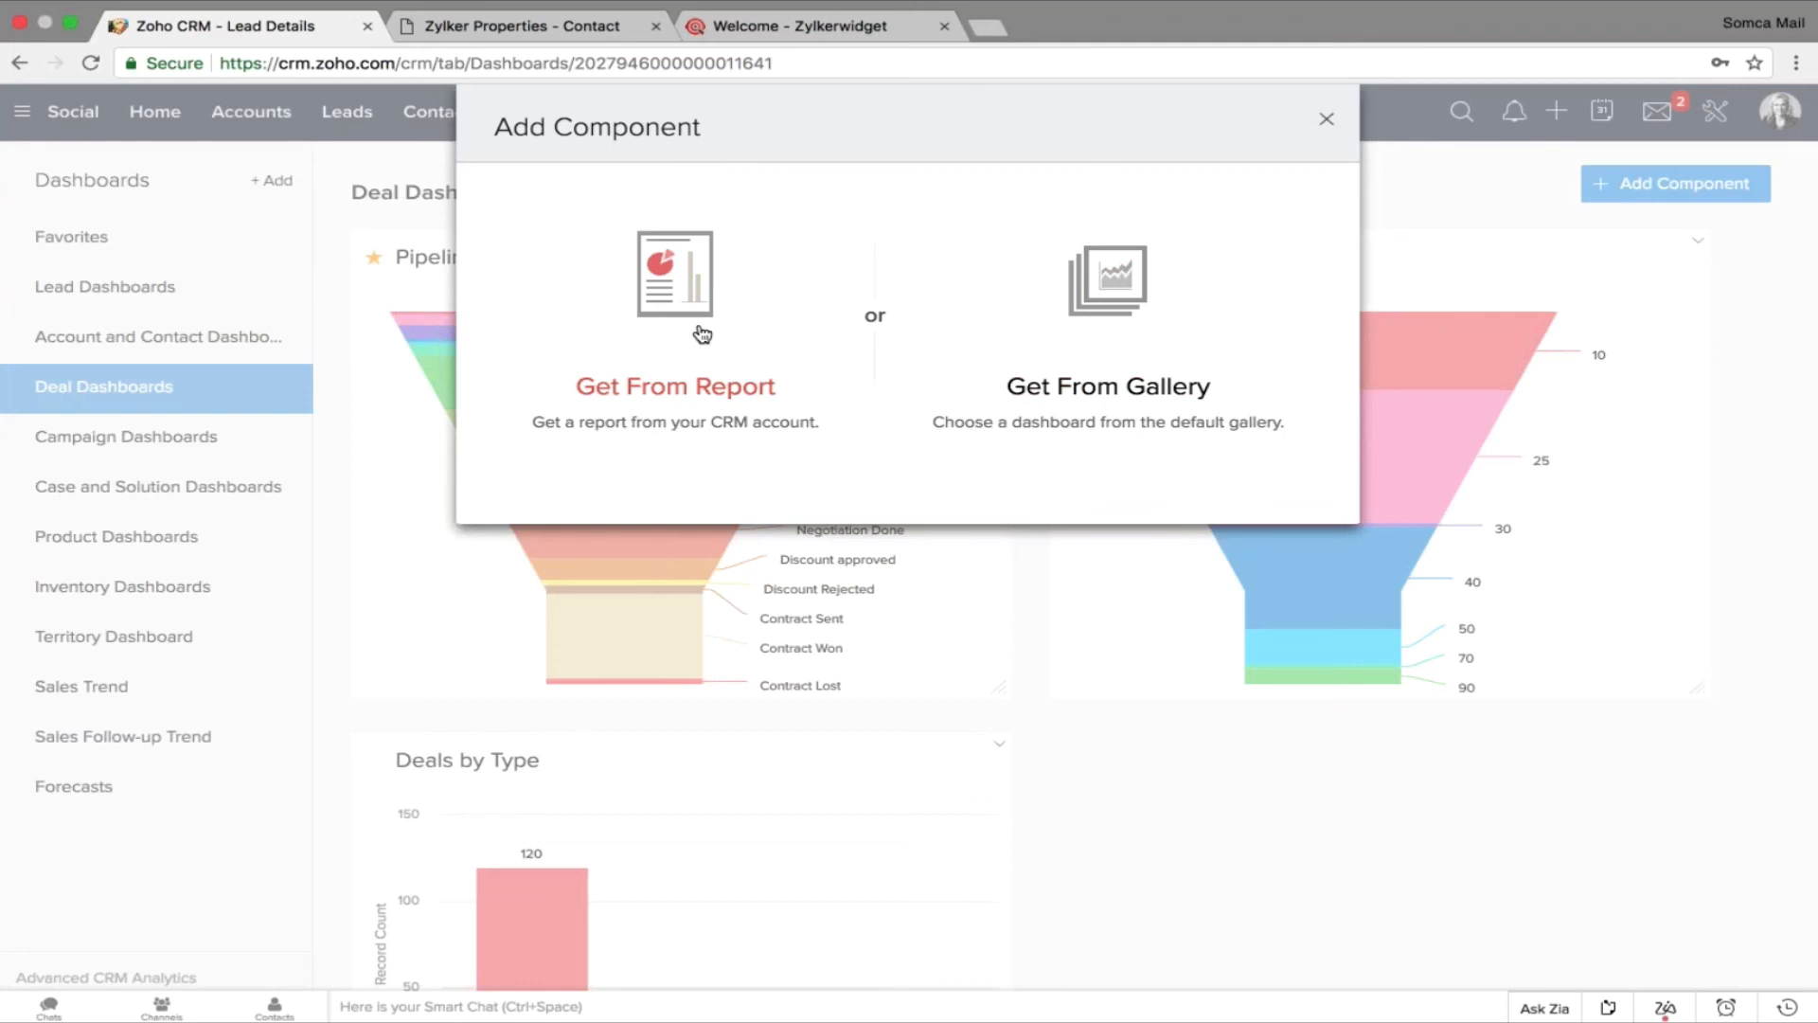
click(702, 334)
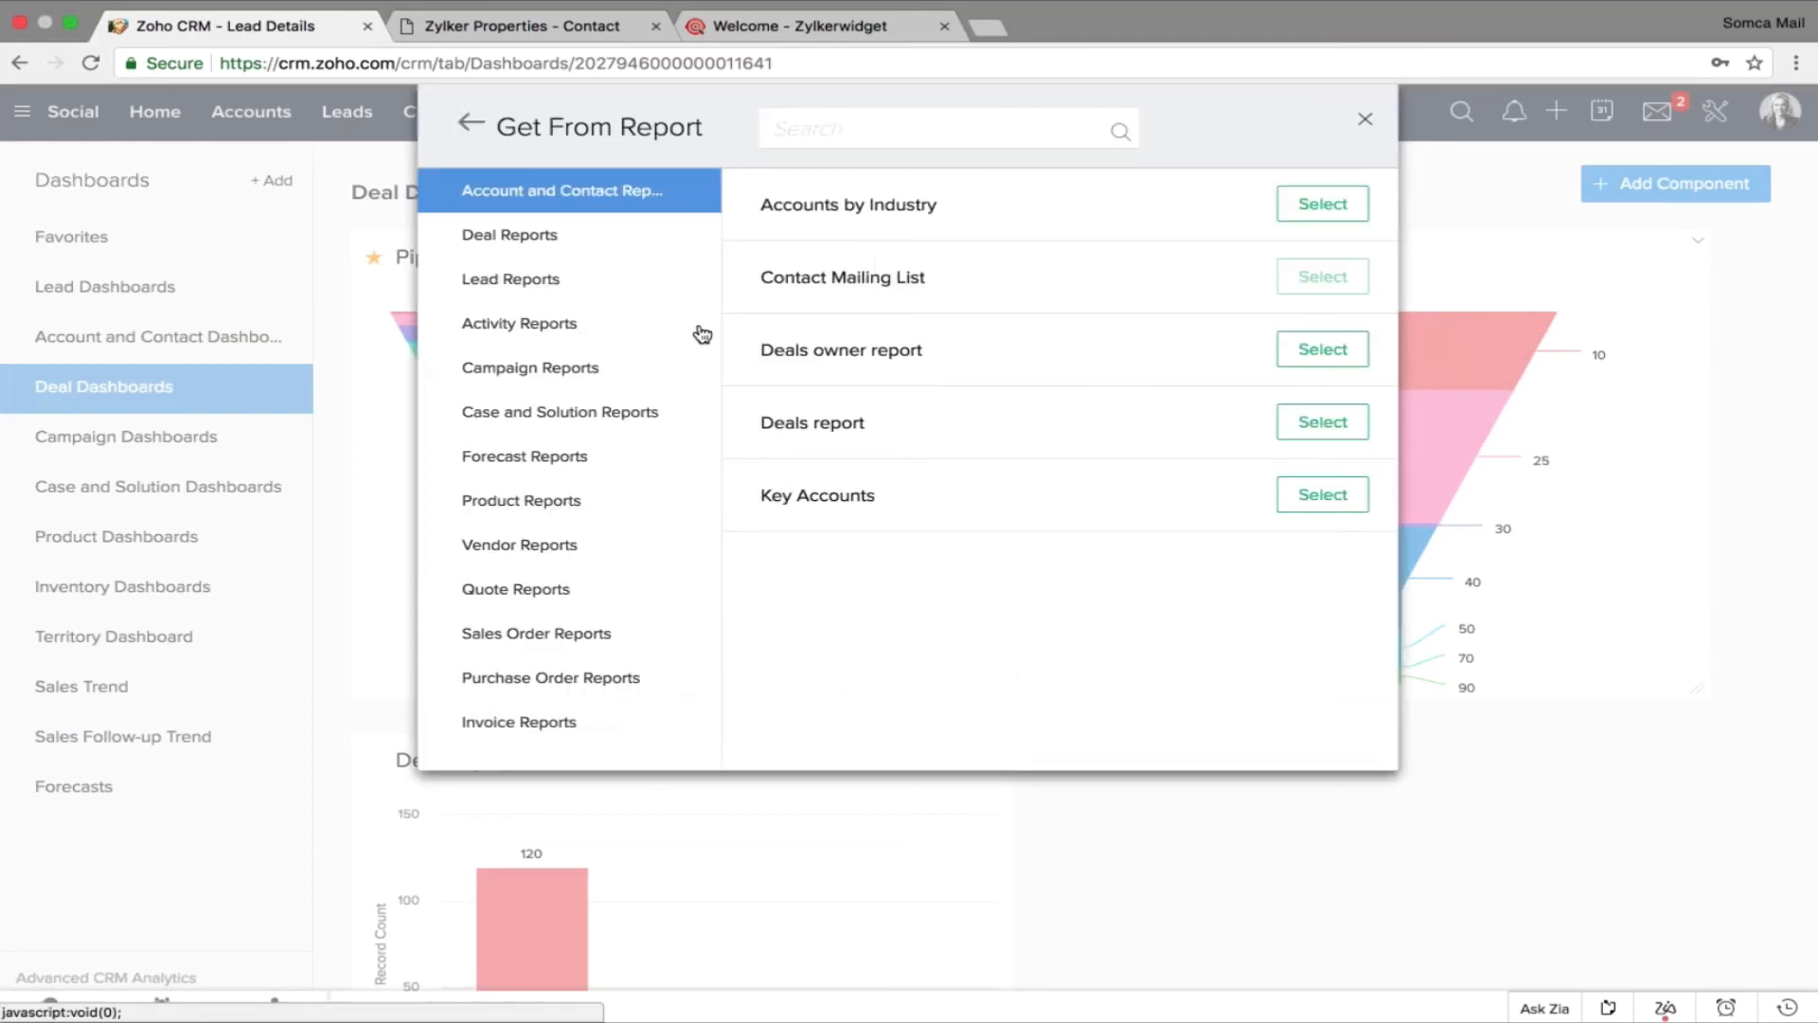
click(530, 250)
scroll(937, 411, down, 5)
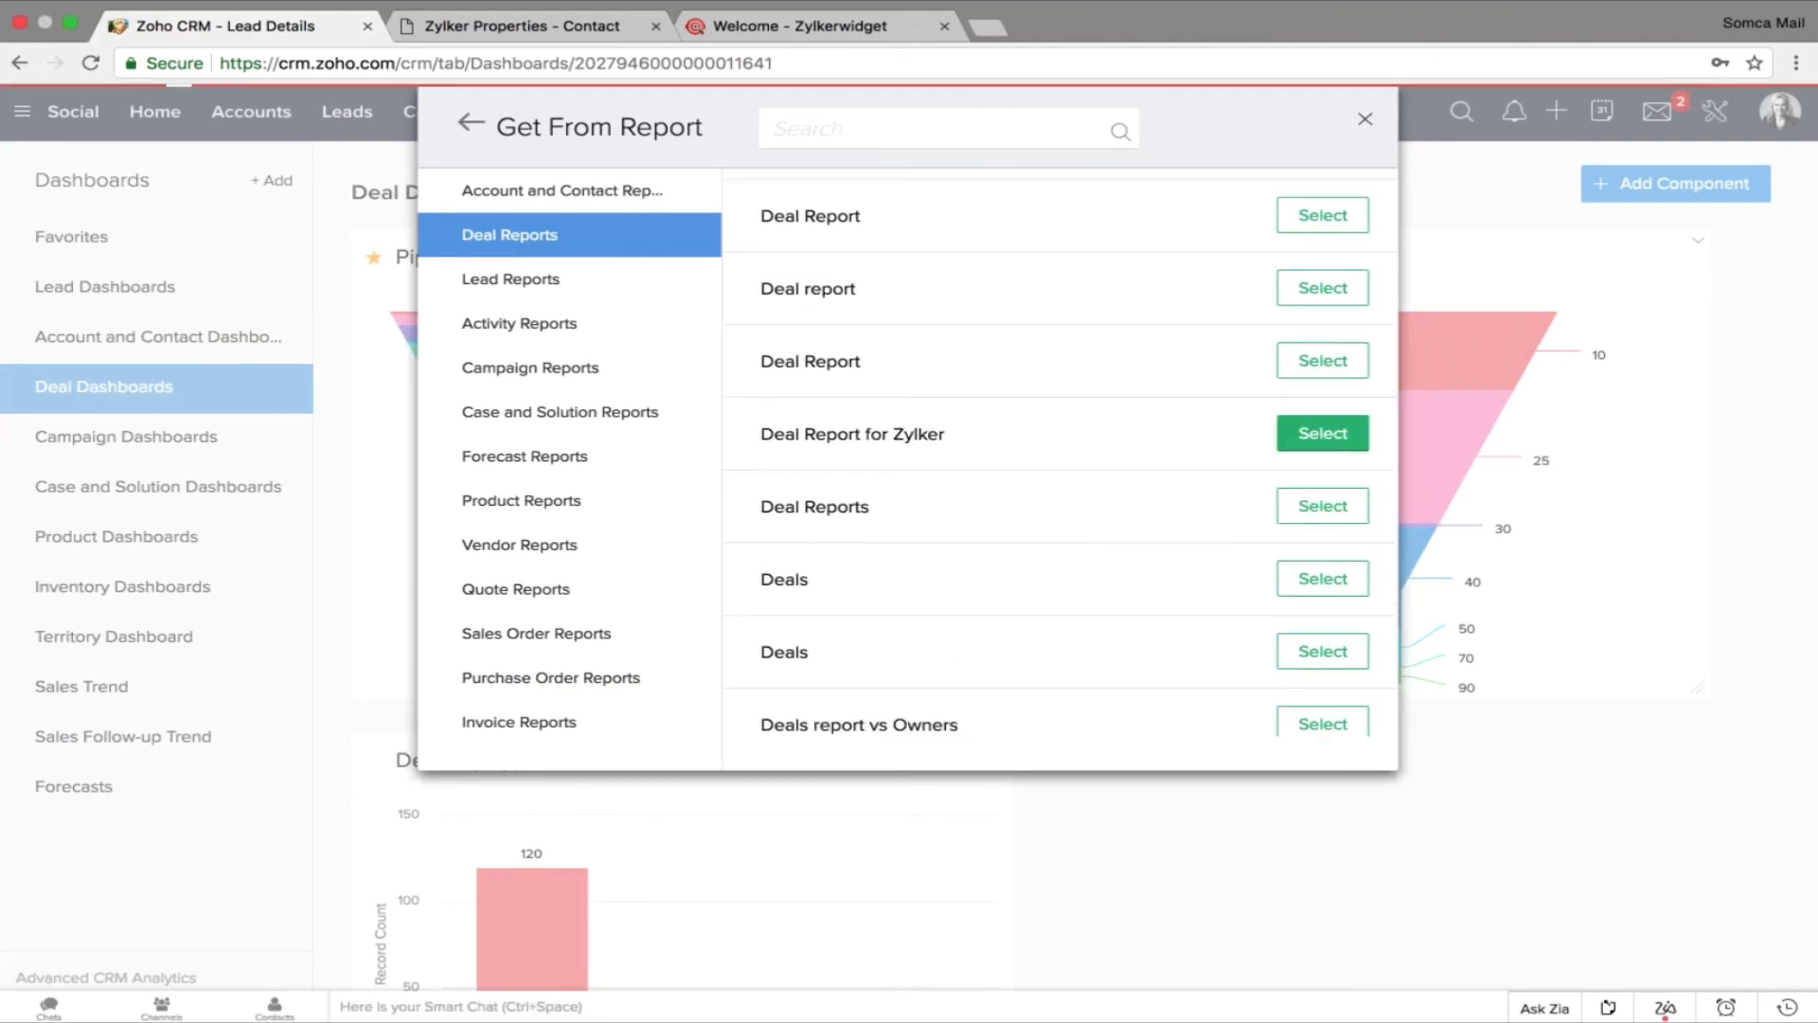
click(1320, 428)
Set the component's chart type to Donut, name it "Deal report" and add it to the dashboard.
click(557, 390)
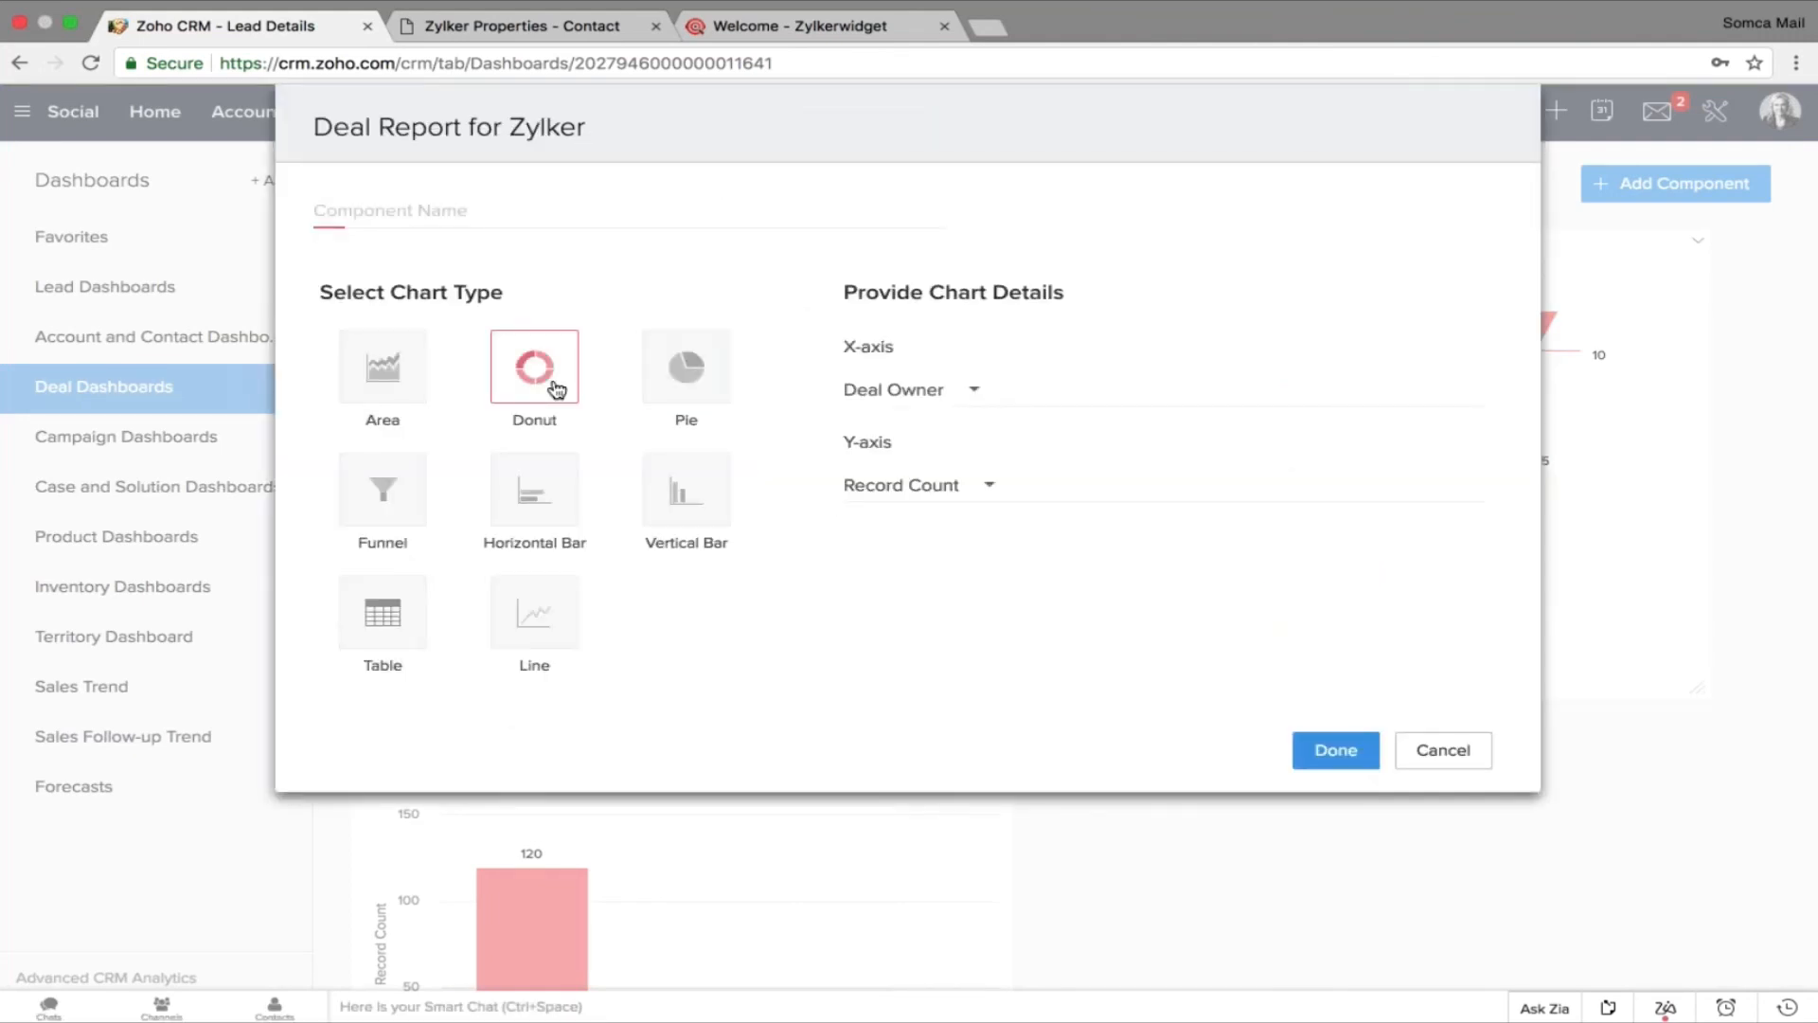
click(1331, 765)
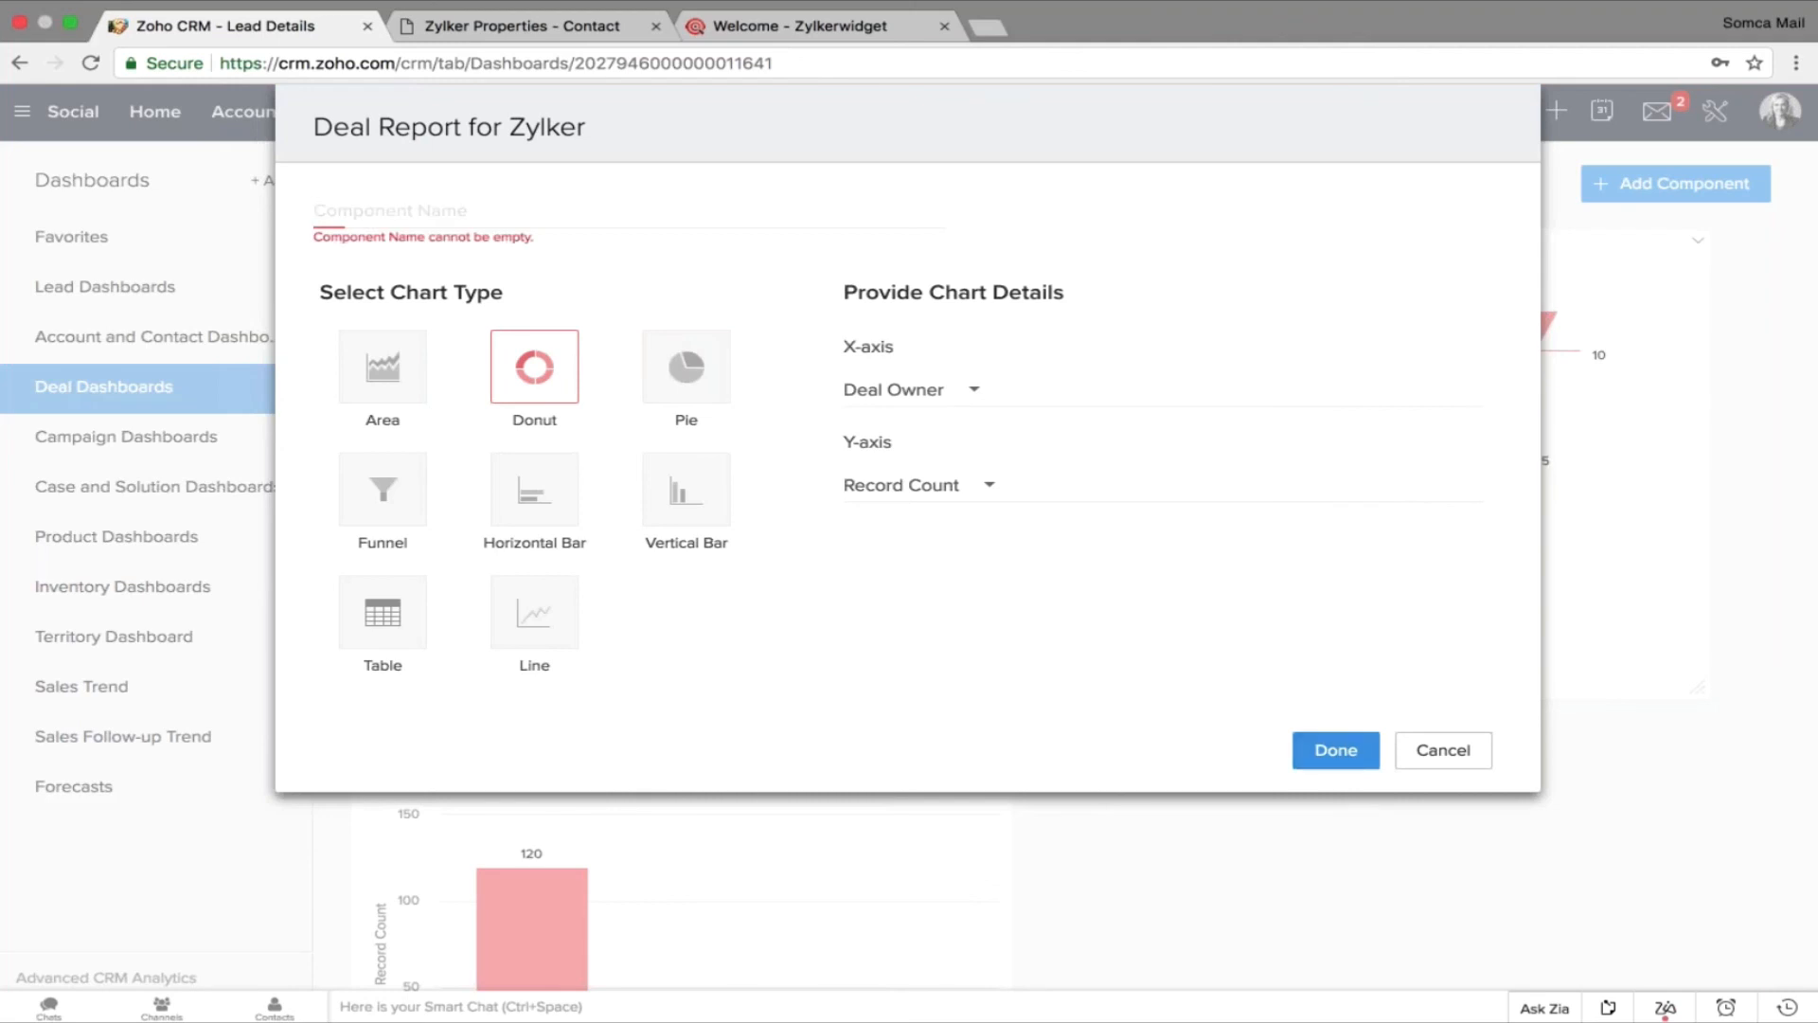
text(Deal report)
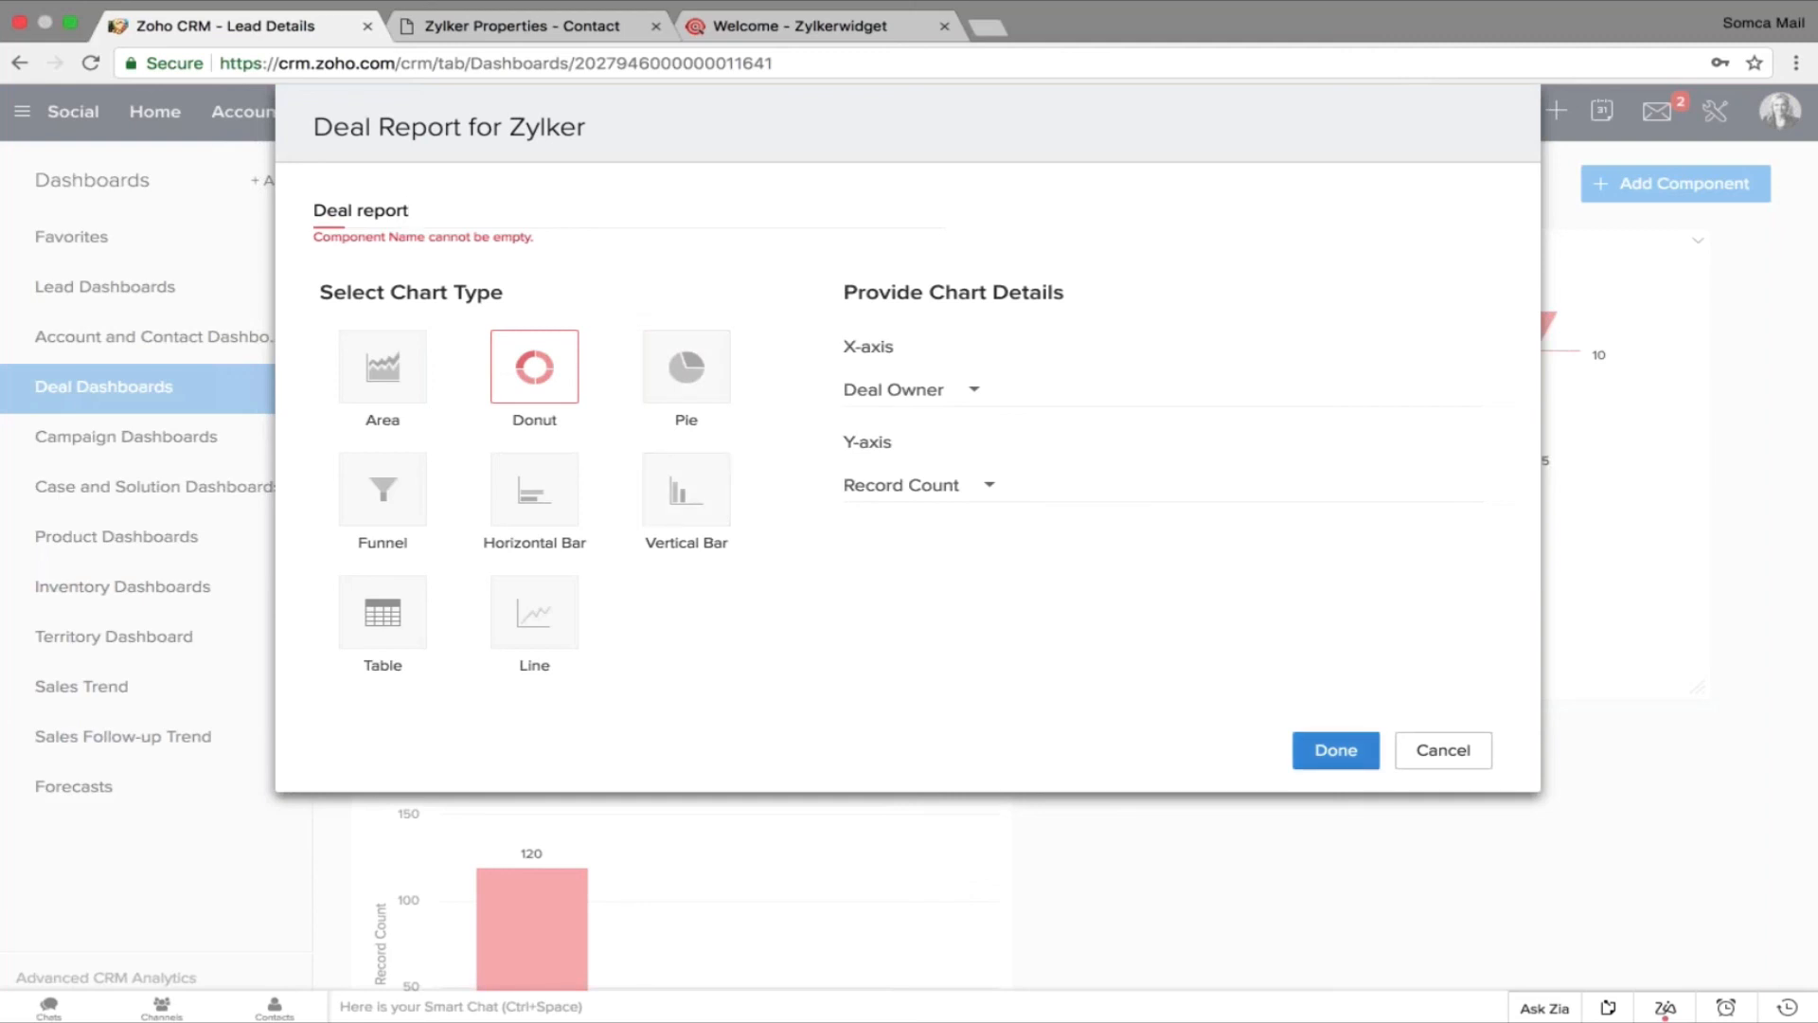
click(1343, 758)
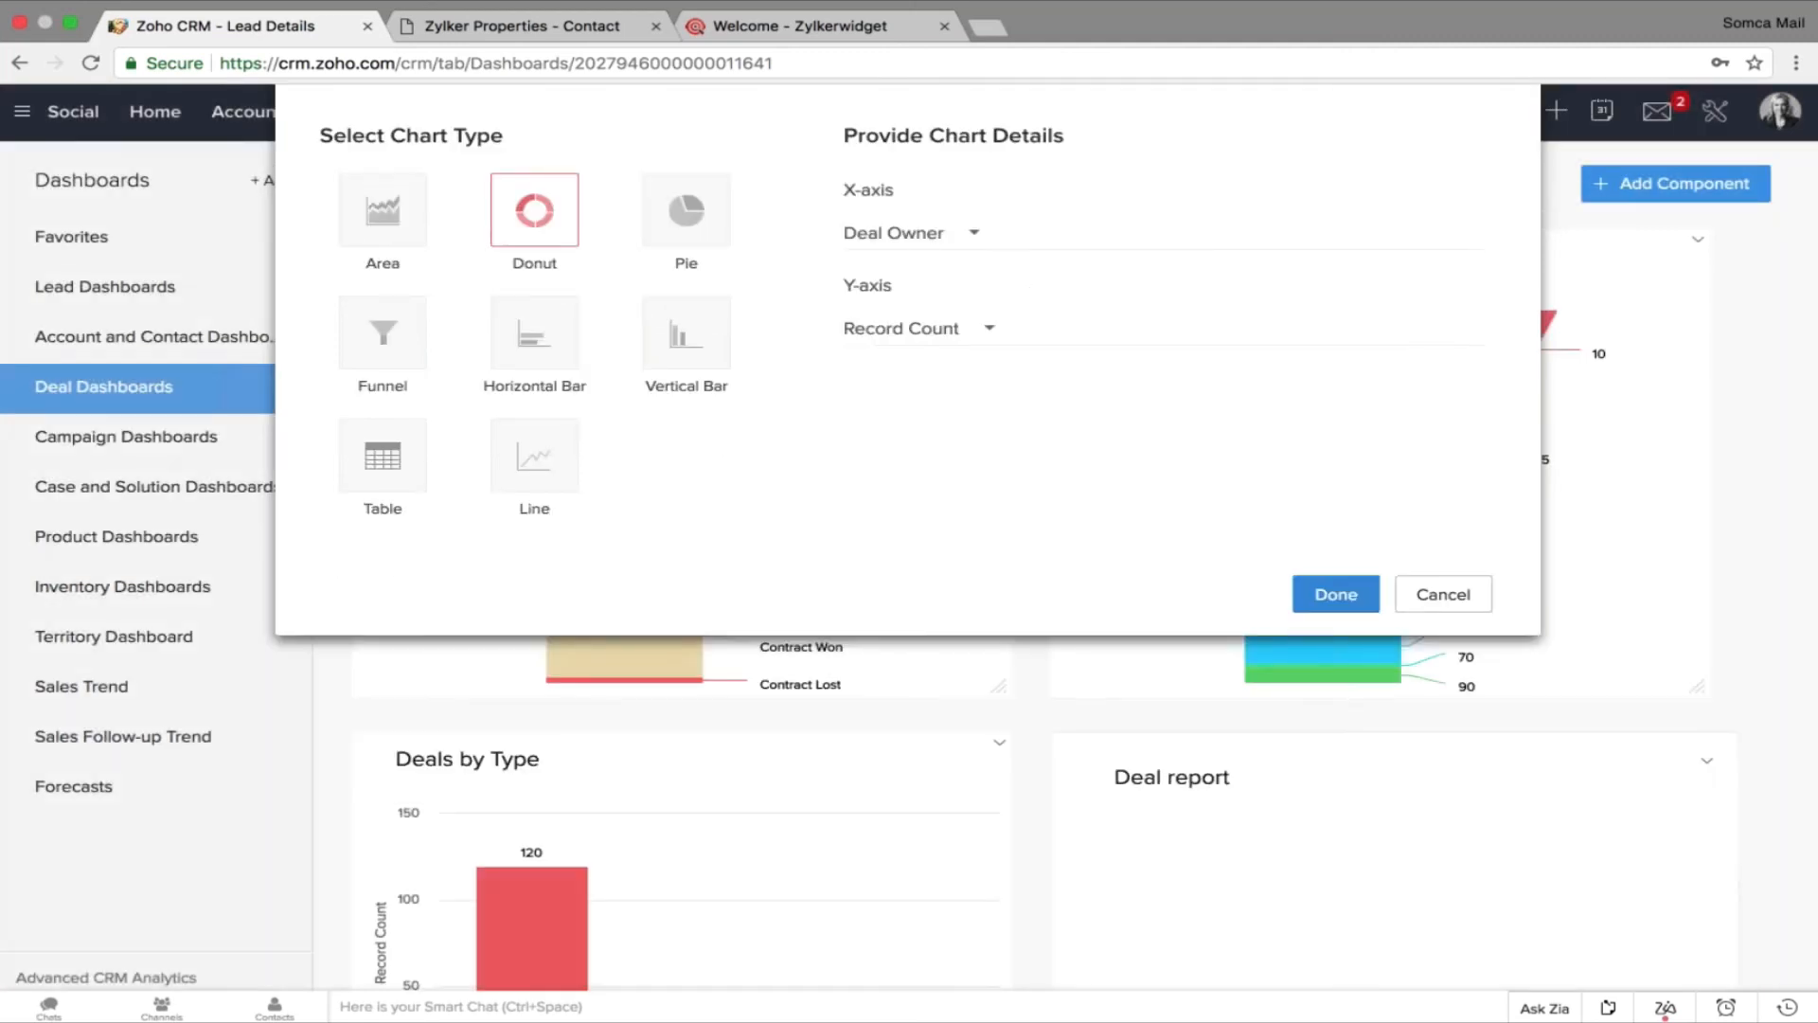